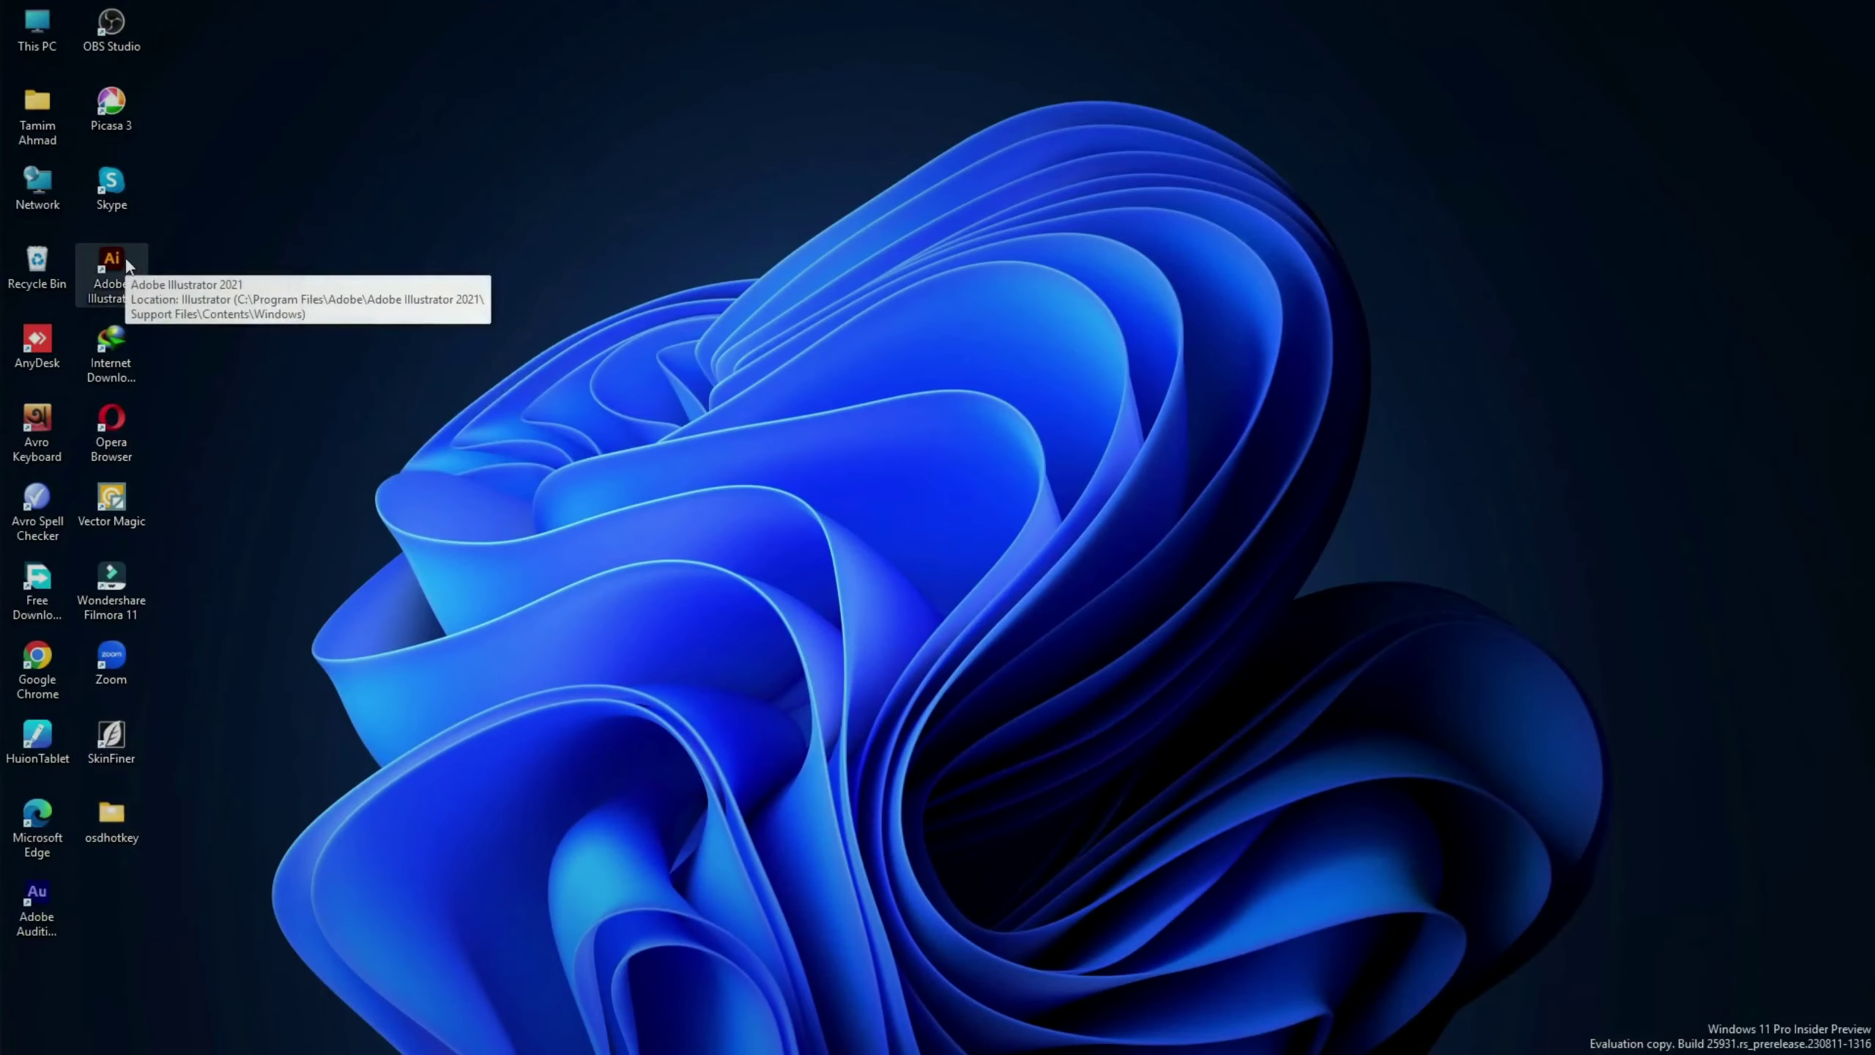
Step: Create a new Illustrator document and drag the sloth sketch Untitled-1.jpg onto the artboard
double_click(126, 260)
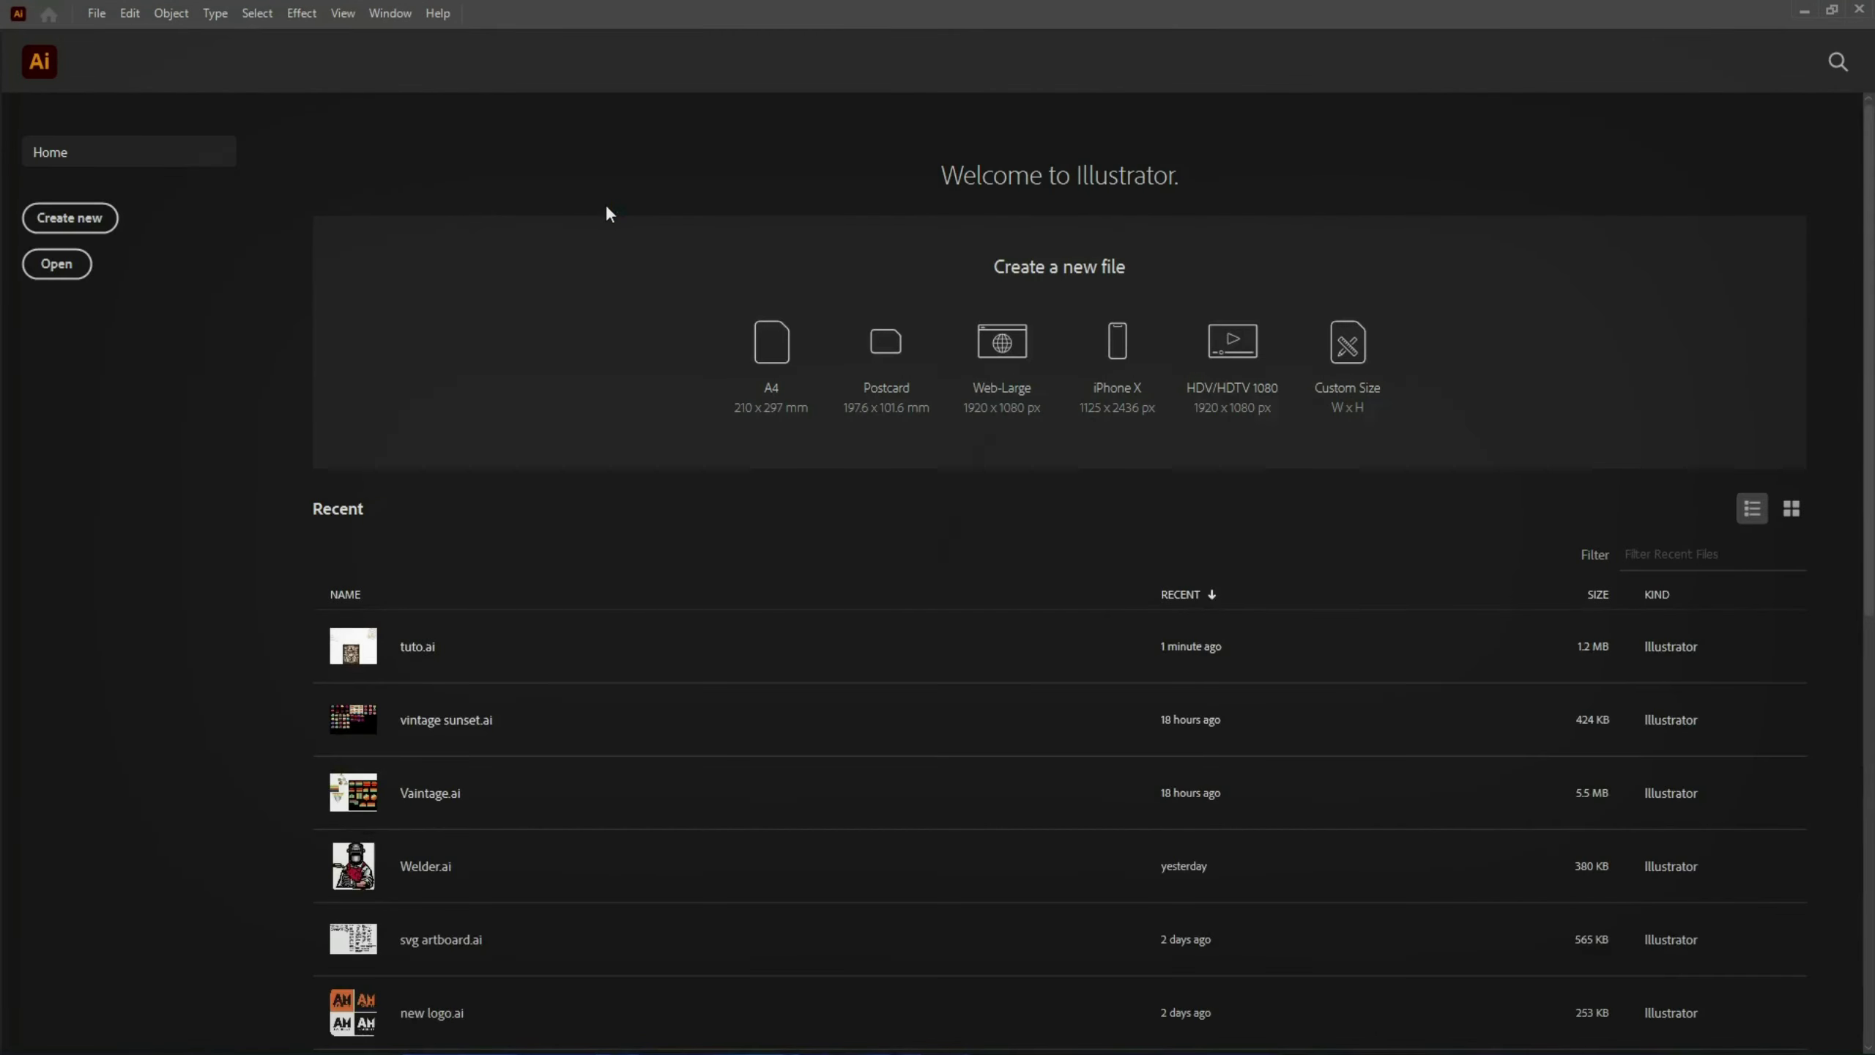
left_click(97, 13)
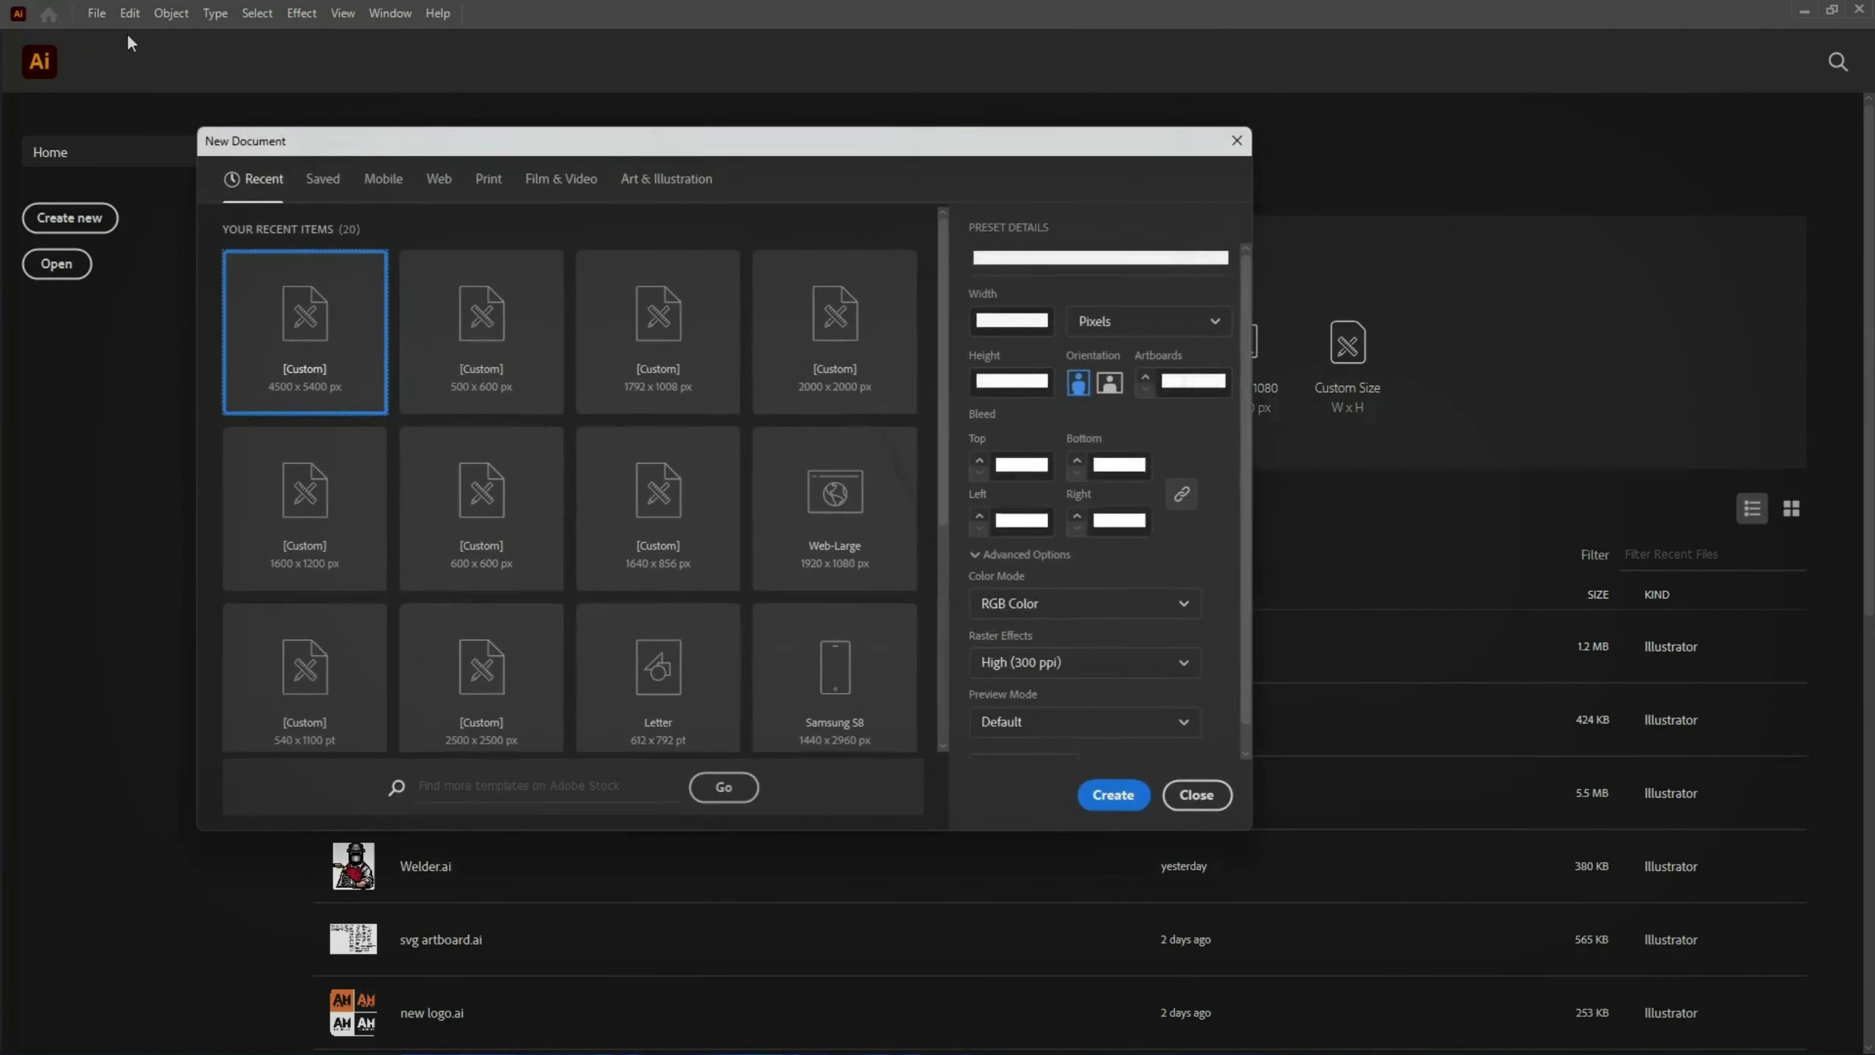
left_click(448, 347)
left_click(1108, 790)
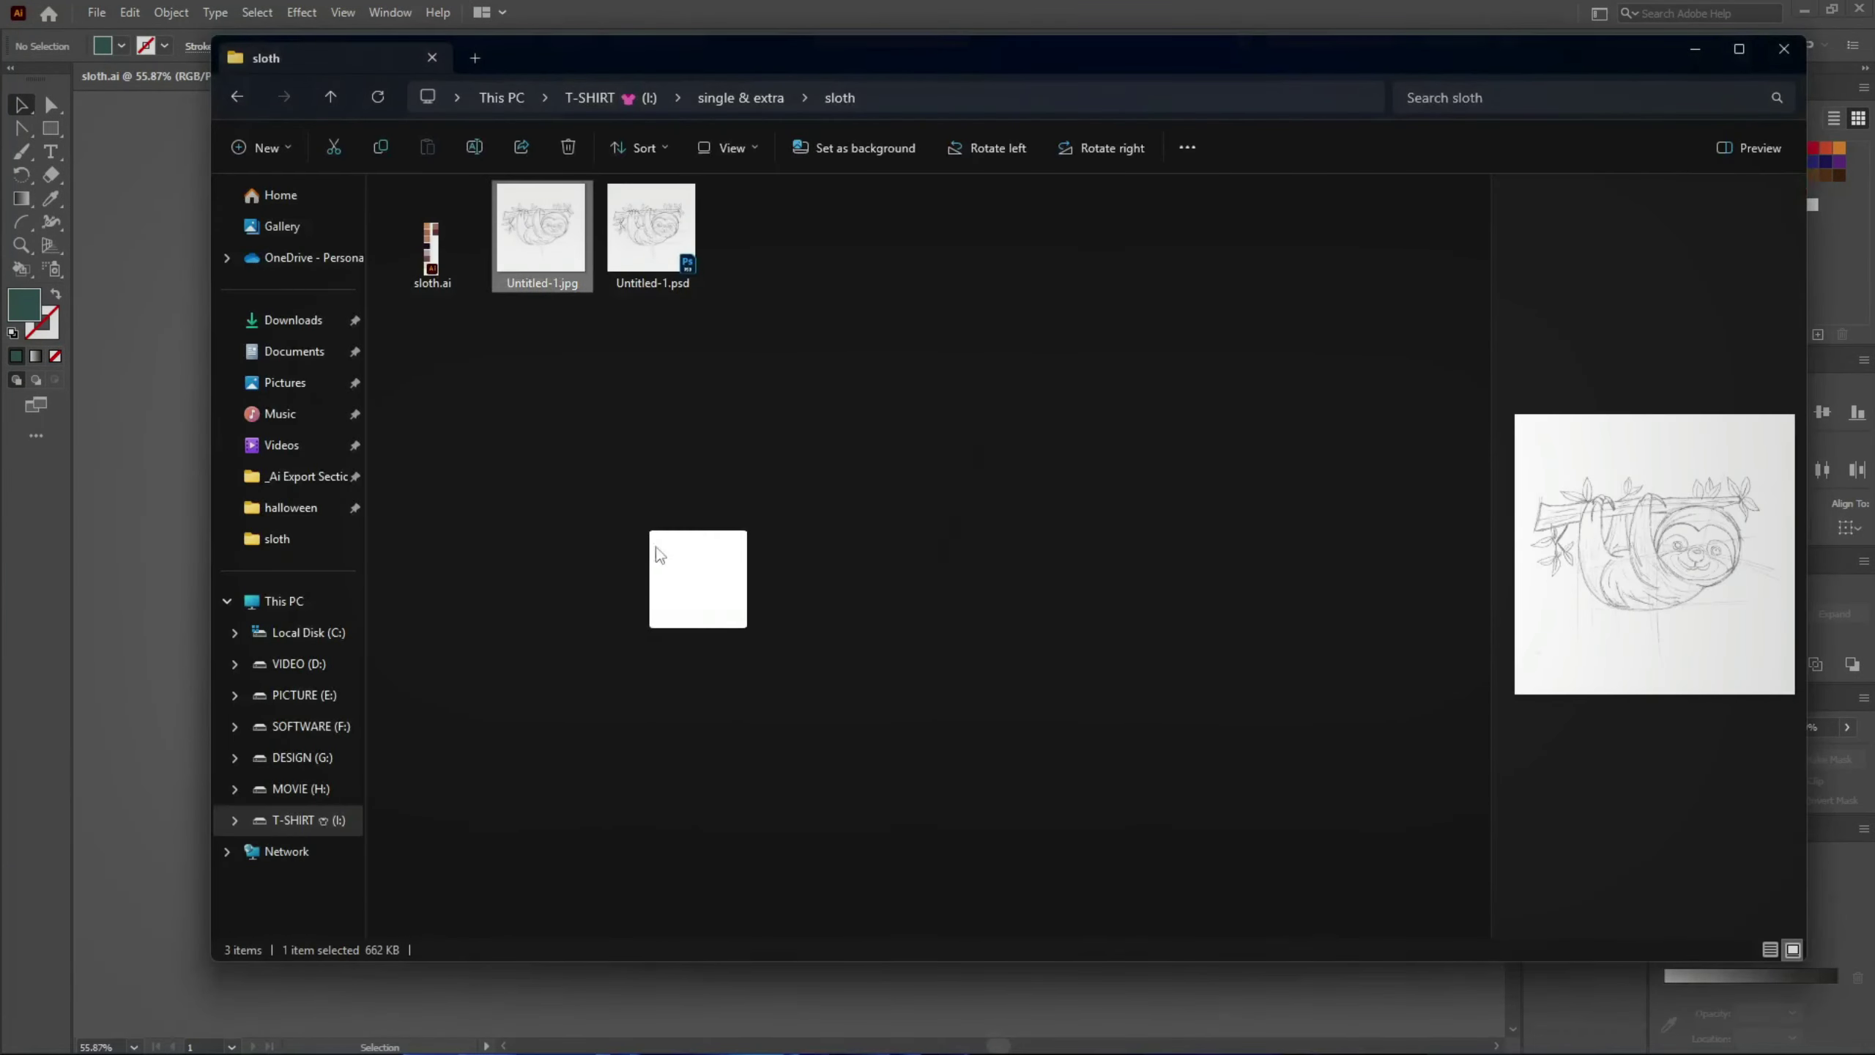
left_click_drag(658, 550, 137, 732)
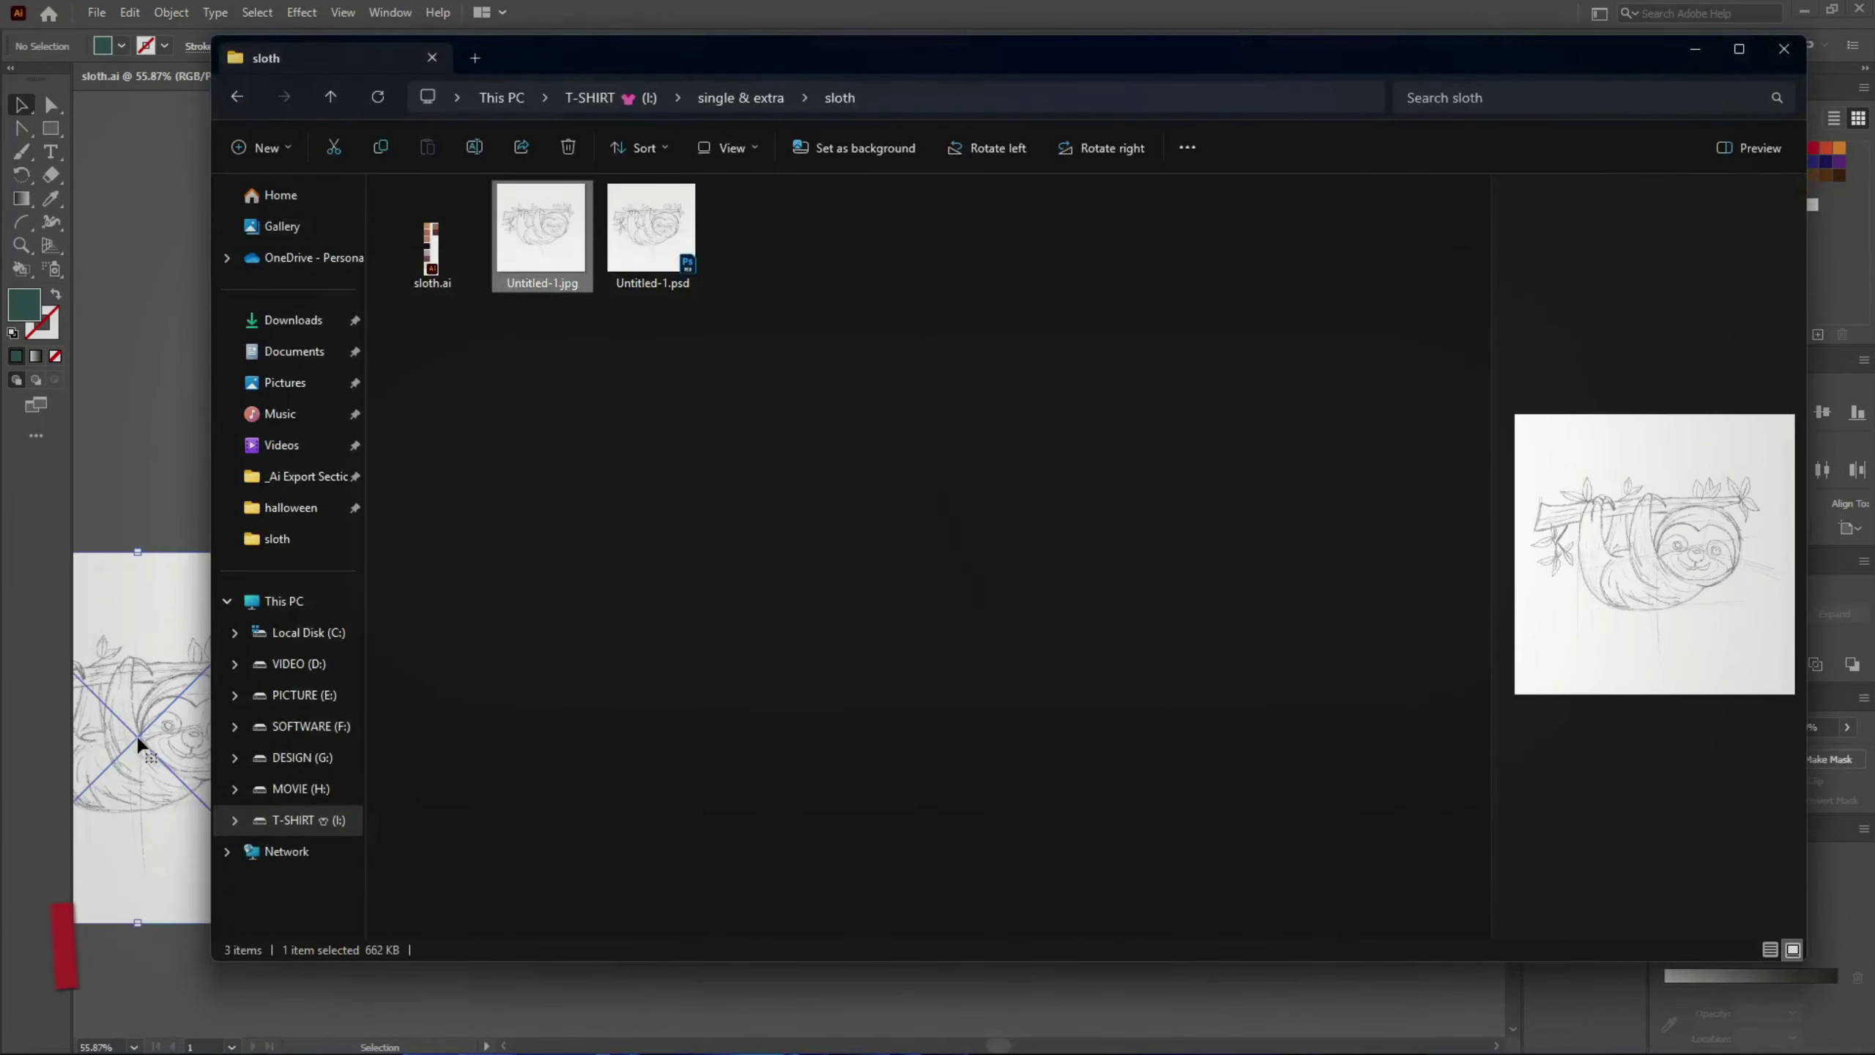
Step: Embed the sketch, add a line-art layer, and fade the sketch to 44% opacity, locked
left_click(1580, 364)
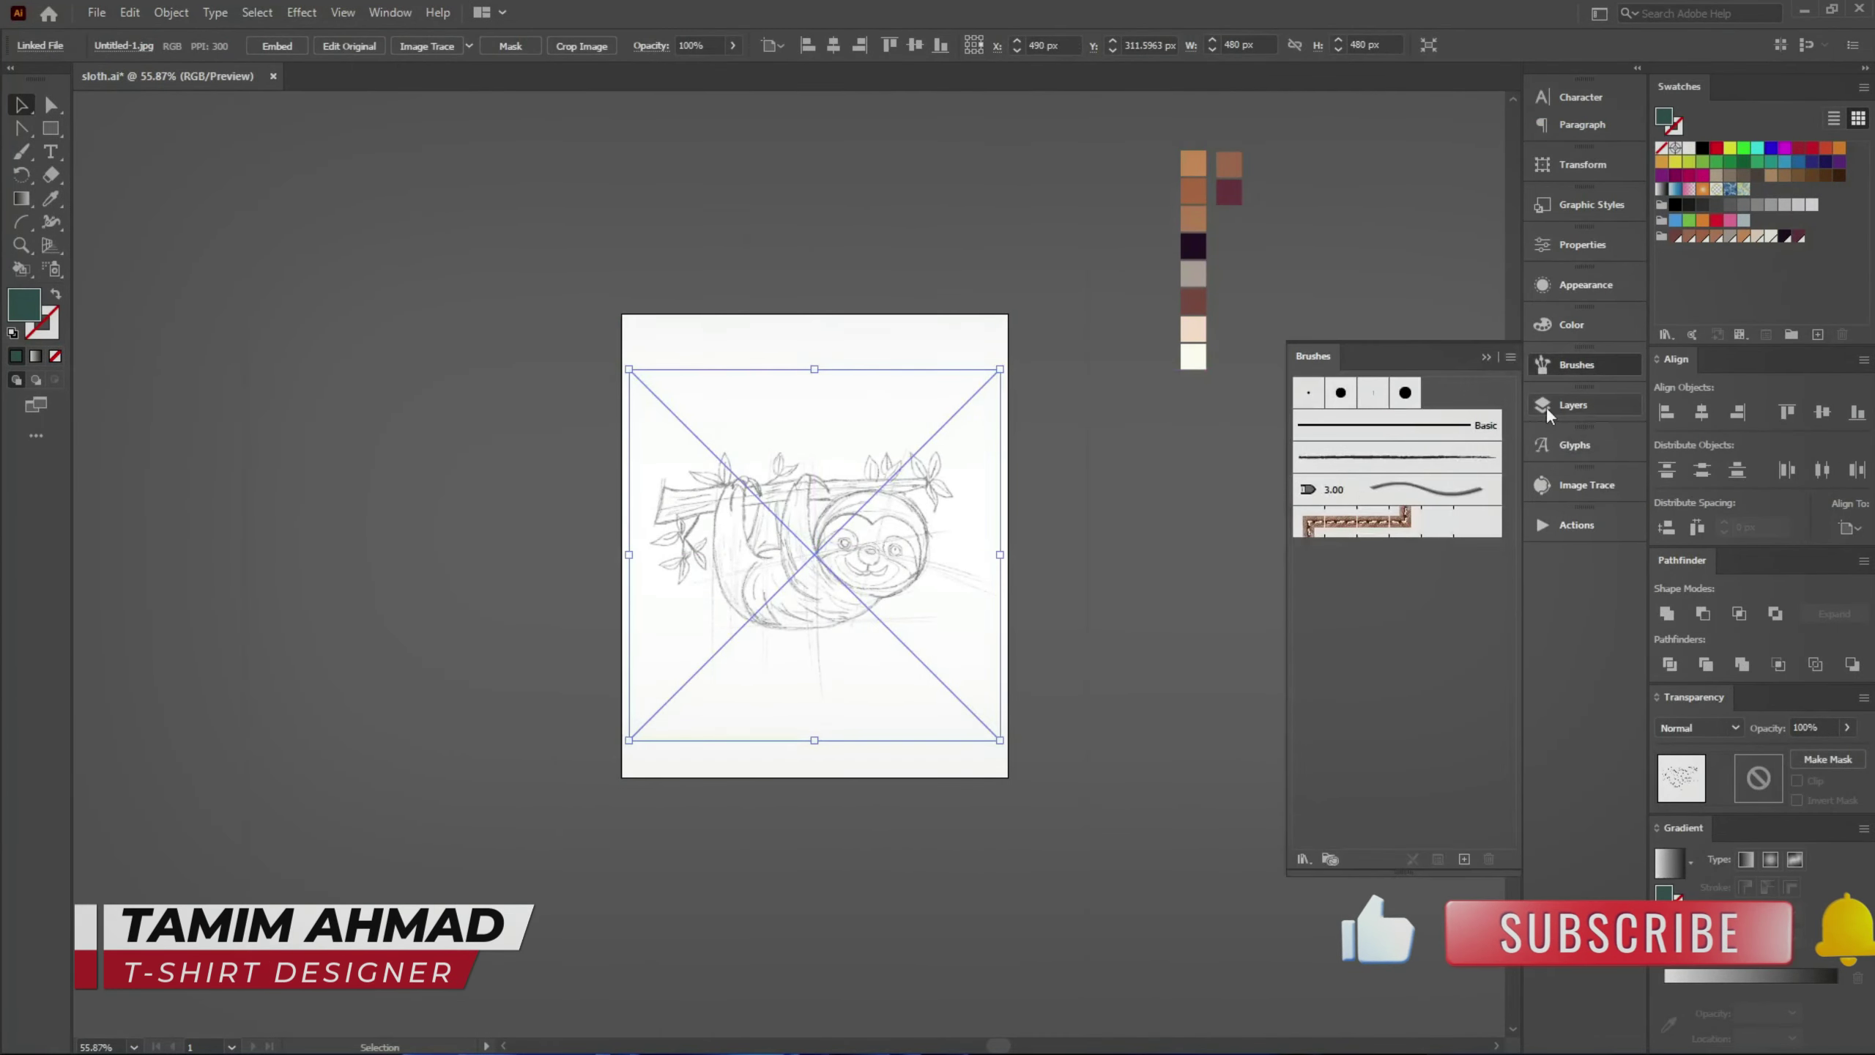
left_click(1572, 405)
left_click(1464, 628)
left_click(277, 47)
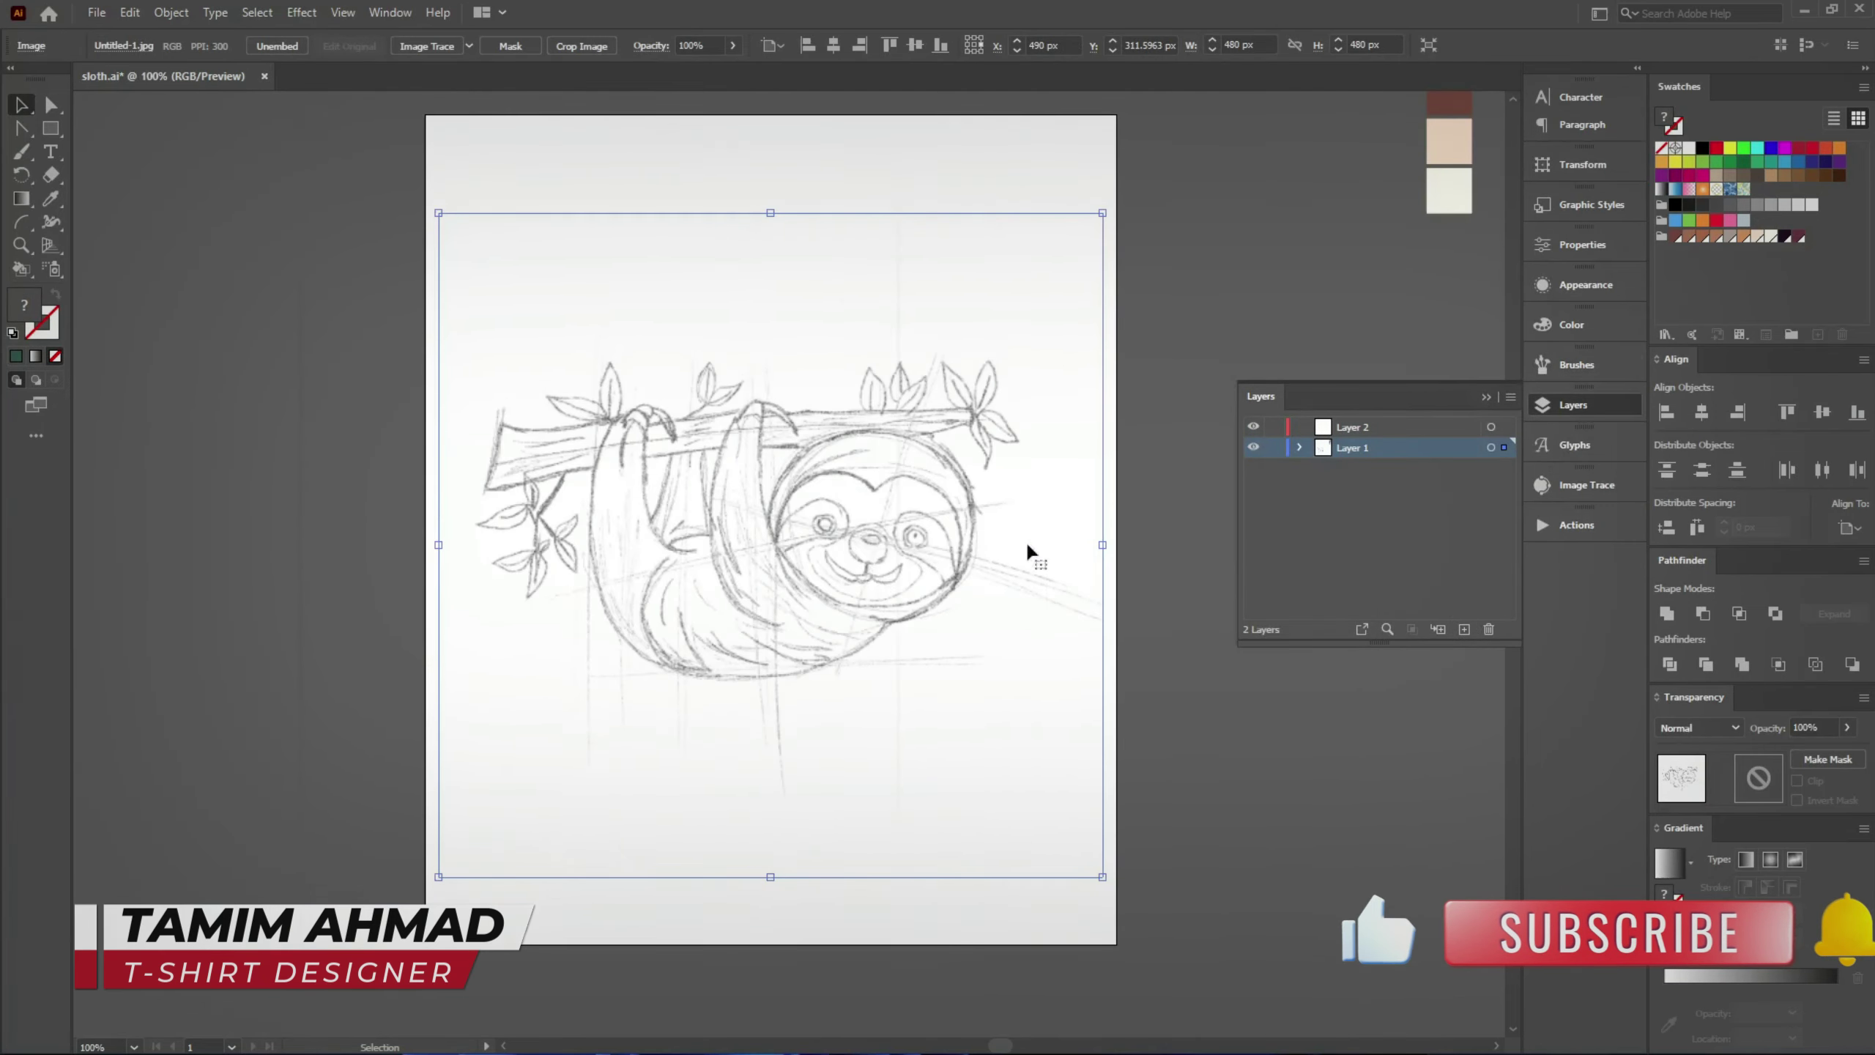
left_click(733, 46)
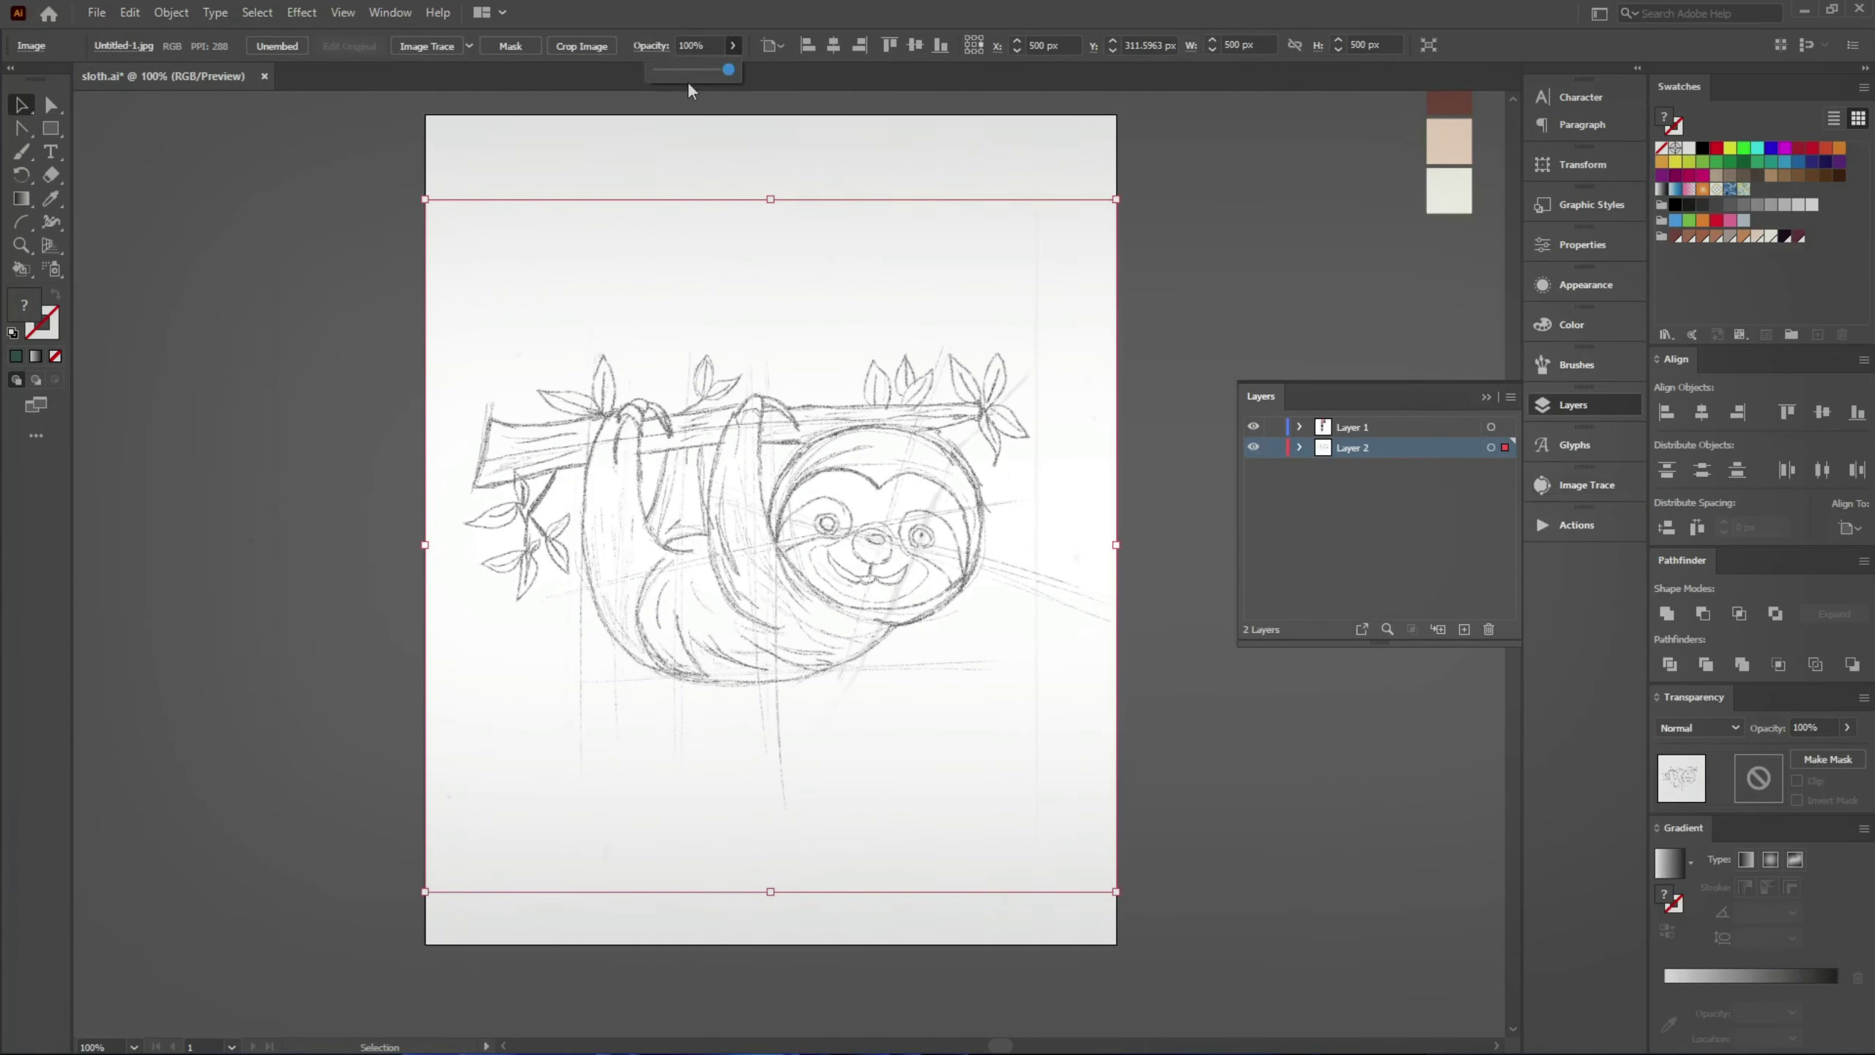
left_click_drag(685, 72, 690, 73)
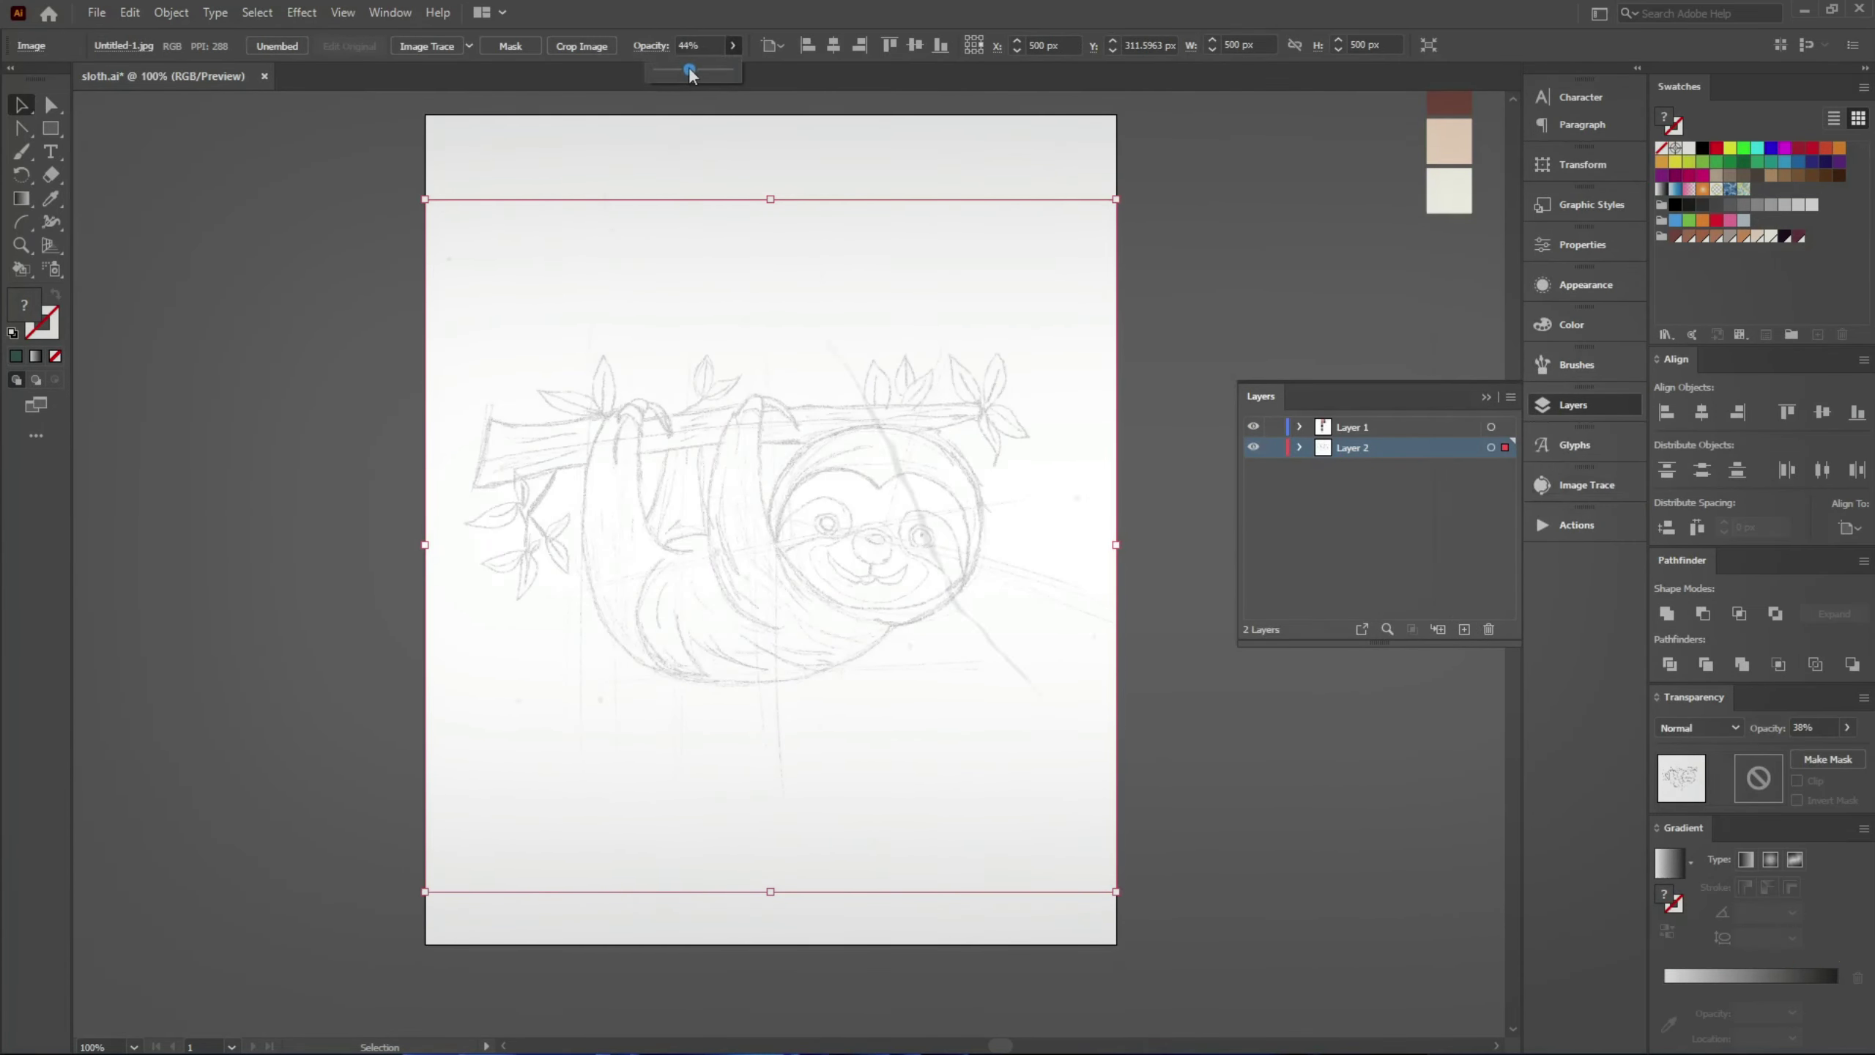
left_click(1275, 447)
left_click(1573, 405)
Step: Paint a few Paintbrush test strokes above the branch
key("b")
left_click_drag(485, 519, 570, 543)
left_click_drag(533, 456, 556, 517)
left_click_drag(578, 460, 573, 478)
left_click_drag(601, 452, 569, 502)
Step: Add two tapered brushes from the NecroArchitect Art Brush library to the document's brushes
left_click_drag(651, 403, 592, 362)
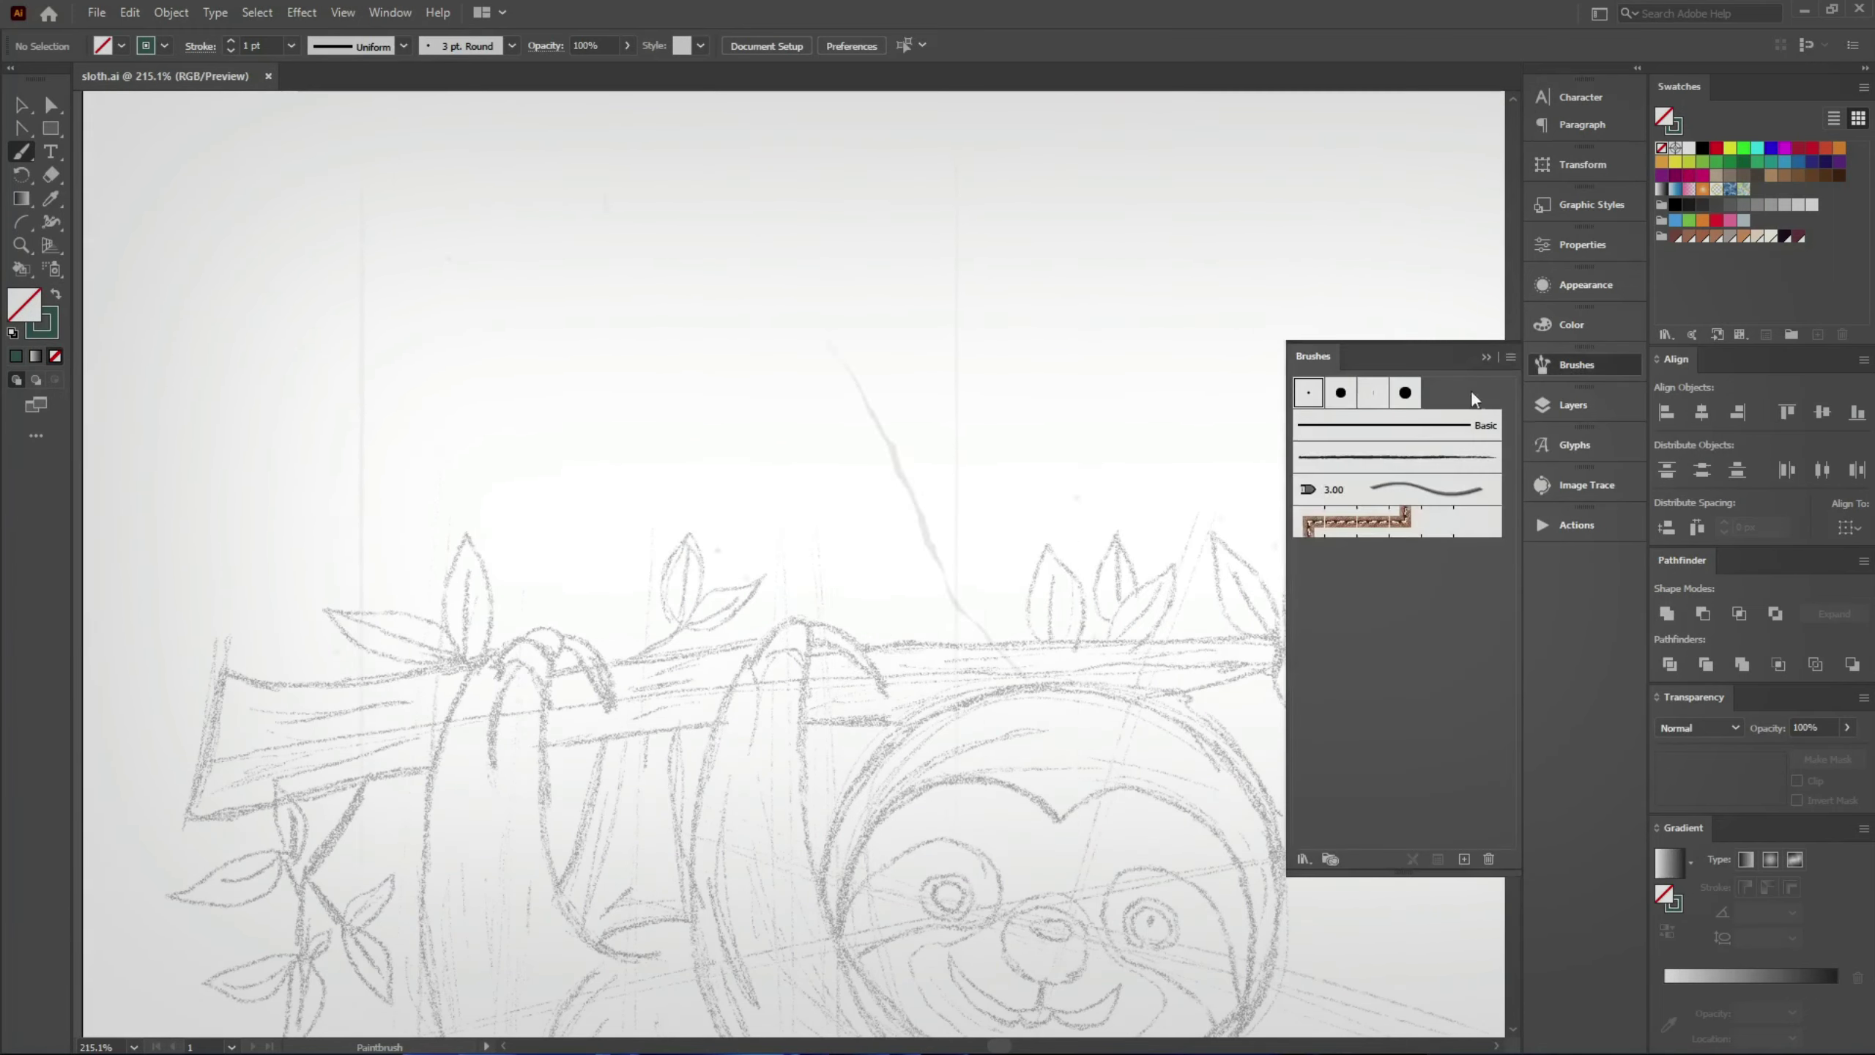
left_click(1624, 892)
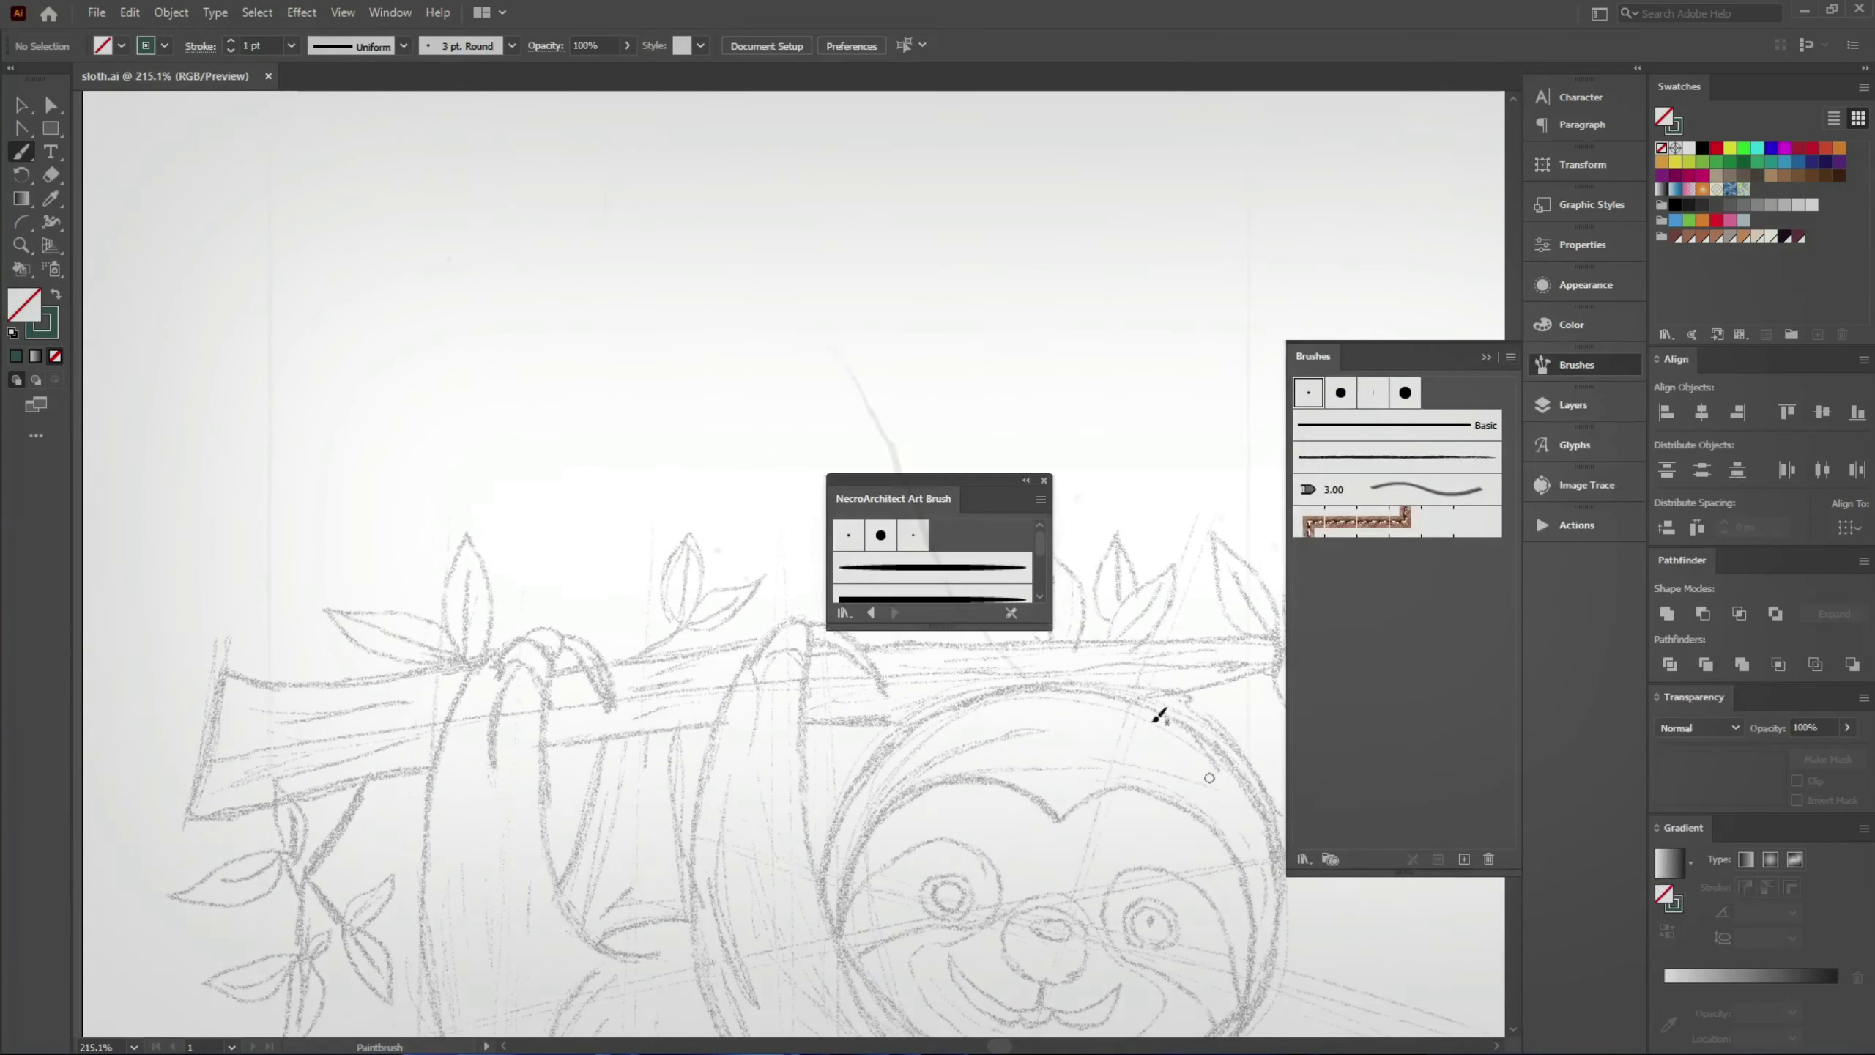
left_click_drag(931, 716, 931, 986)
left_click_drag(900, 480, 682, 164)
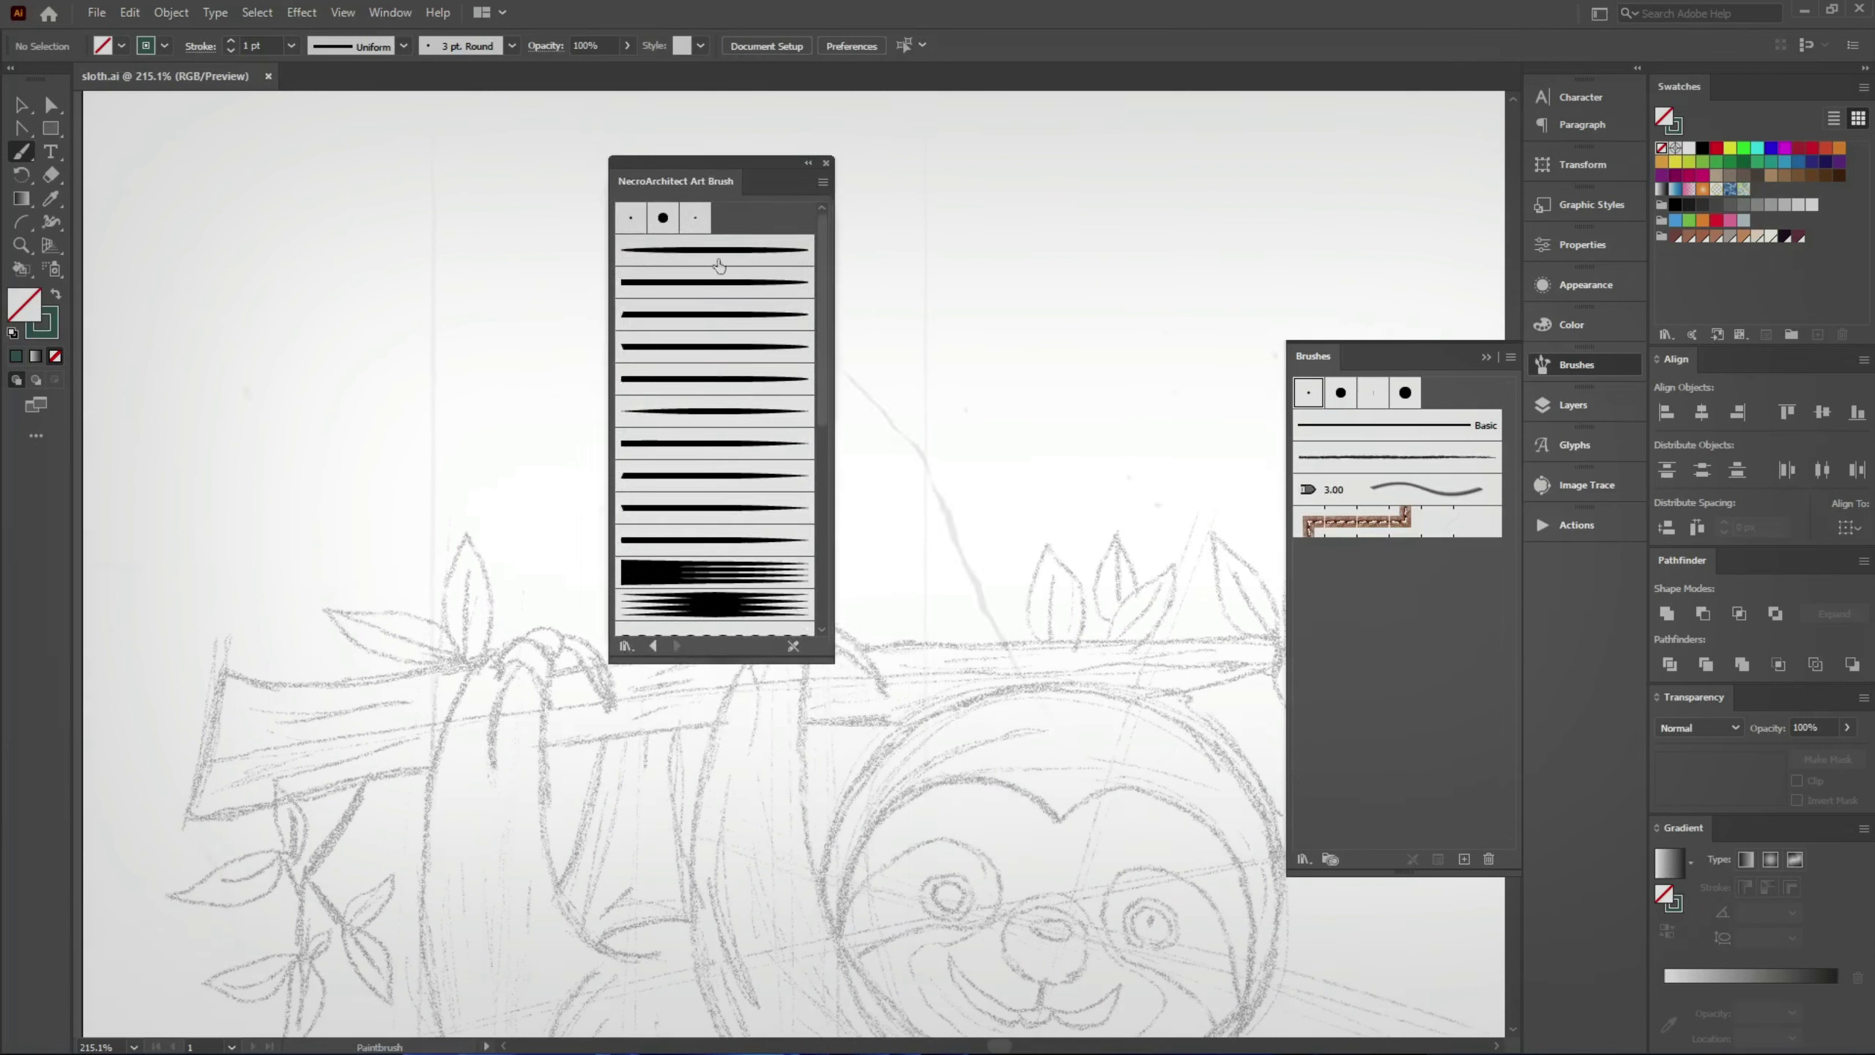
left_click_drag(719, 673, 719, 871)
left_click(715, 411)
scroll(746, 706, "down", 2)
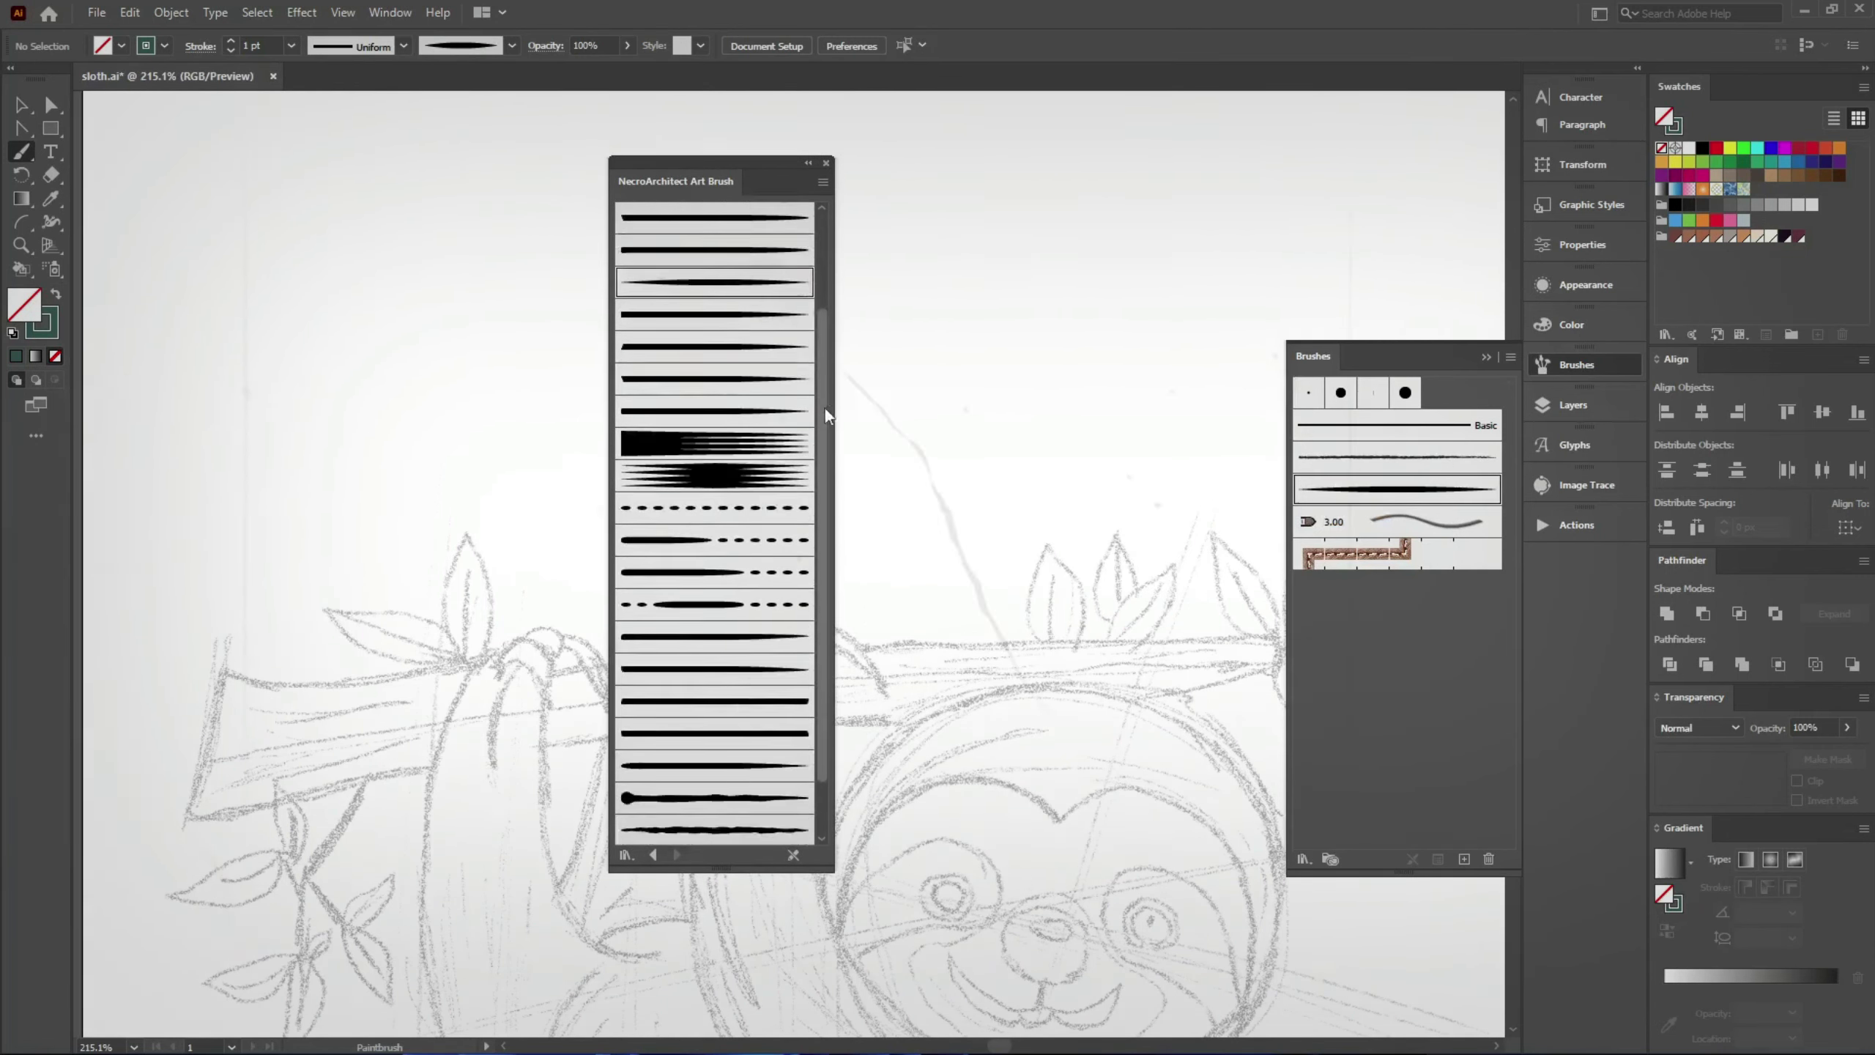
scroll(746, 705, "down", 1)
left_click(742, 695)
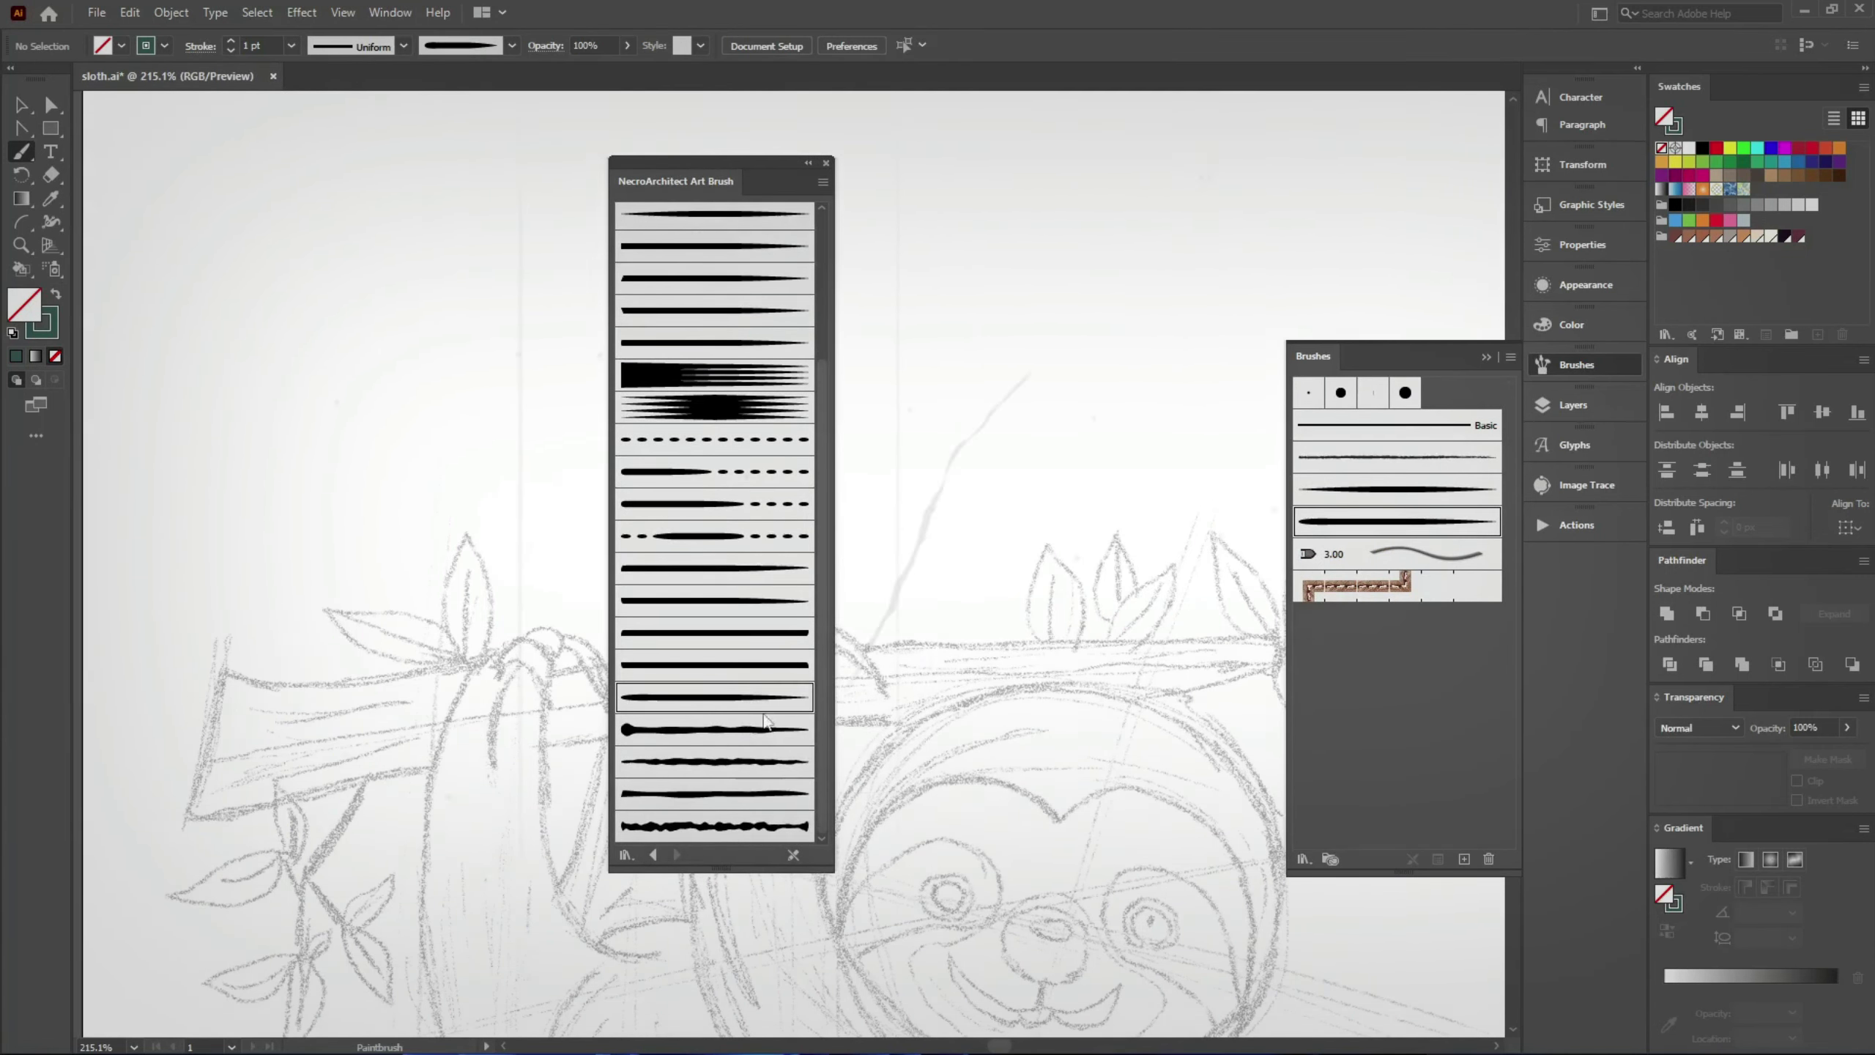
left_click(826, 163)
Step: Set the 10 pt. Round brush to 3 pt, pressure-sensitive, with 3 pt variation
left_click(1340, 393)
double_click(1340, 393)
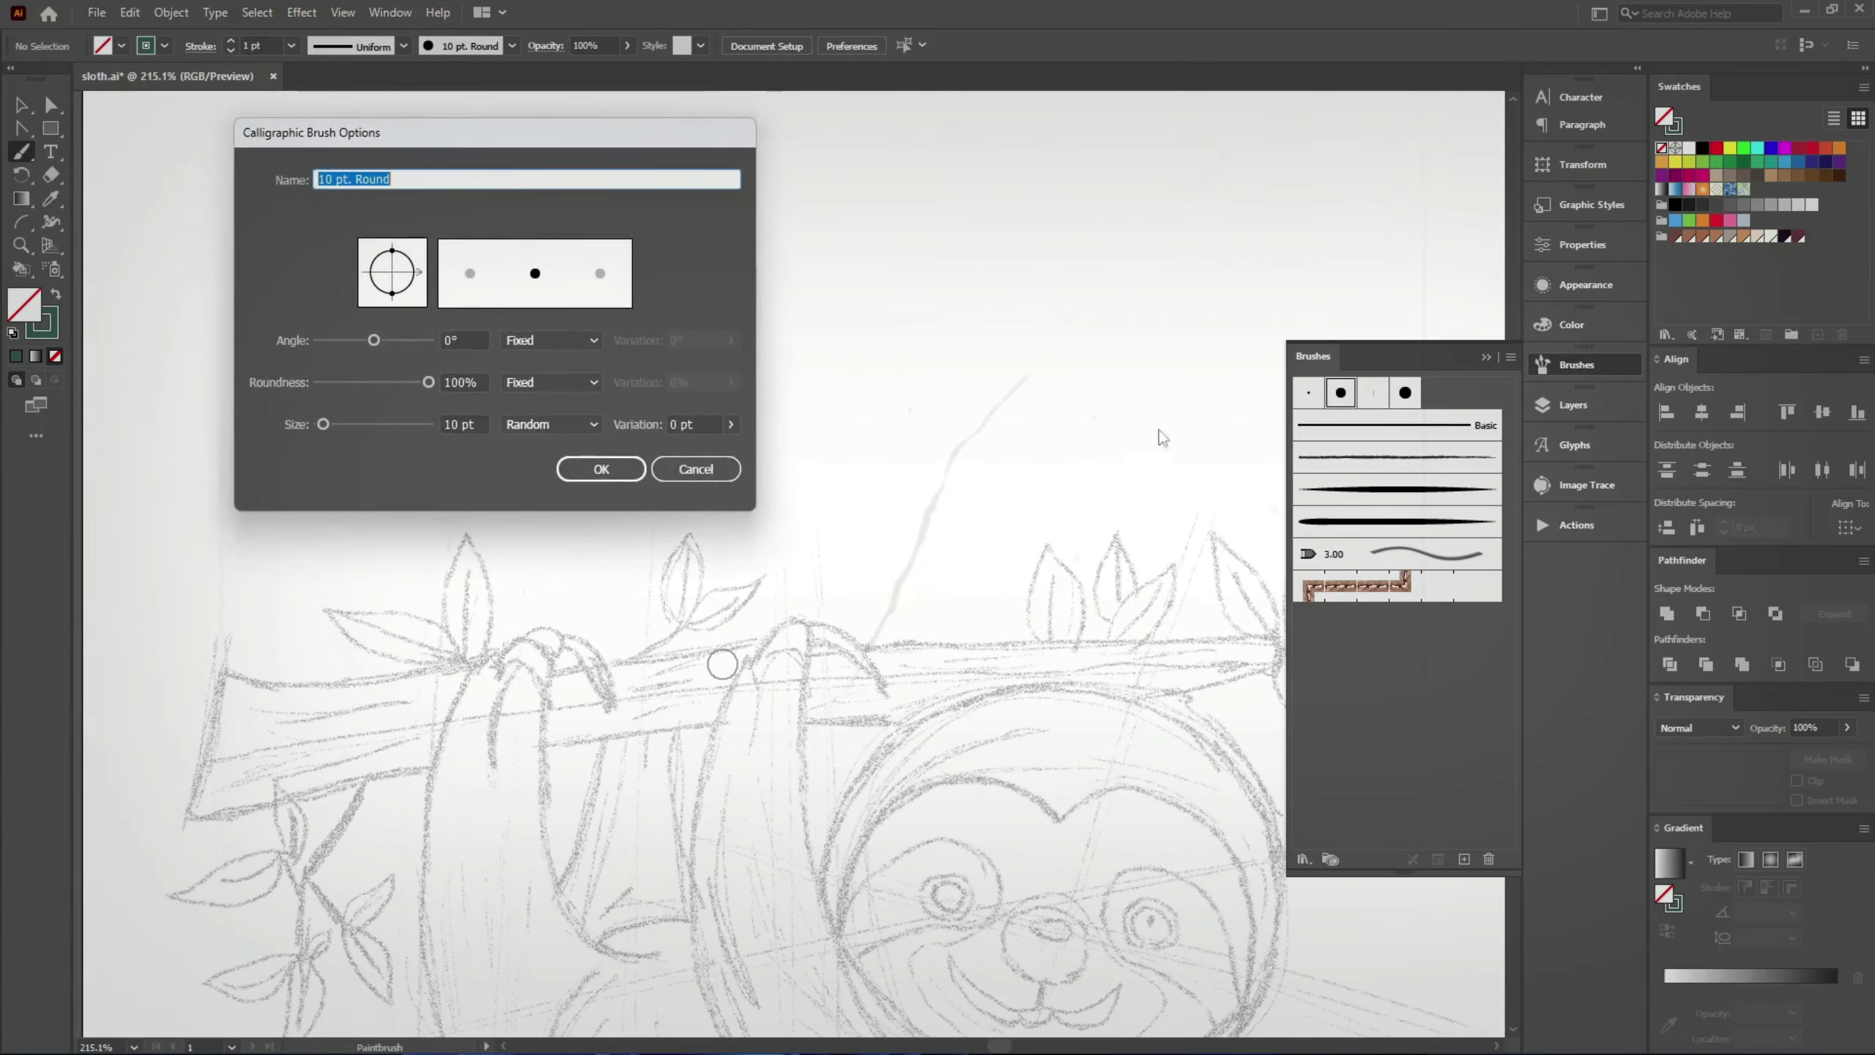
left_click(544, 429)
left_click(536, 459)
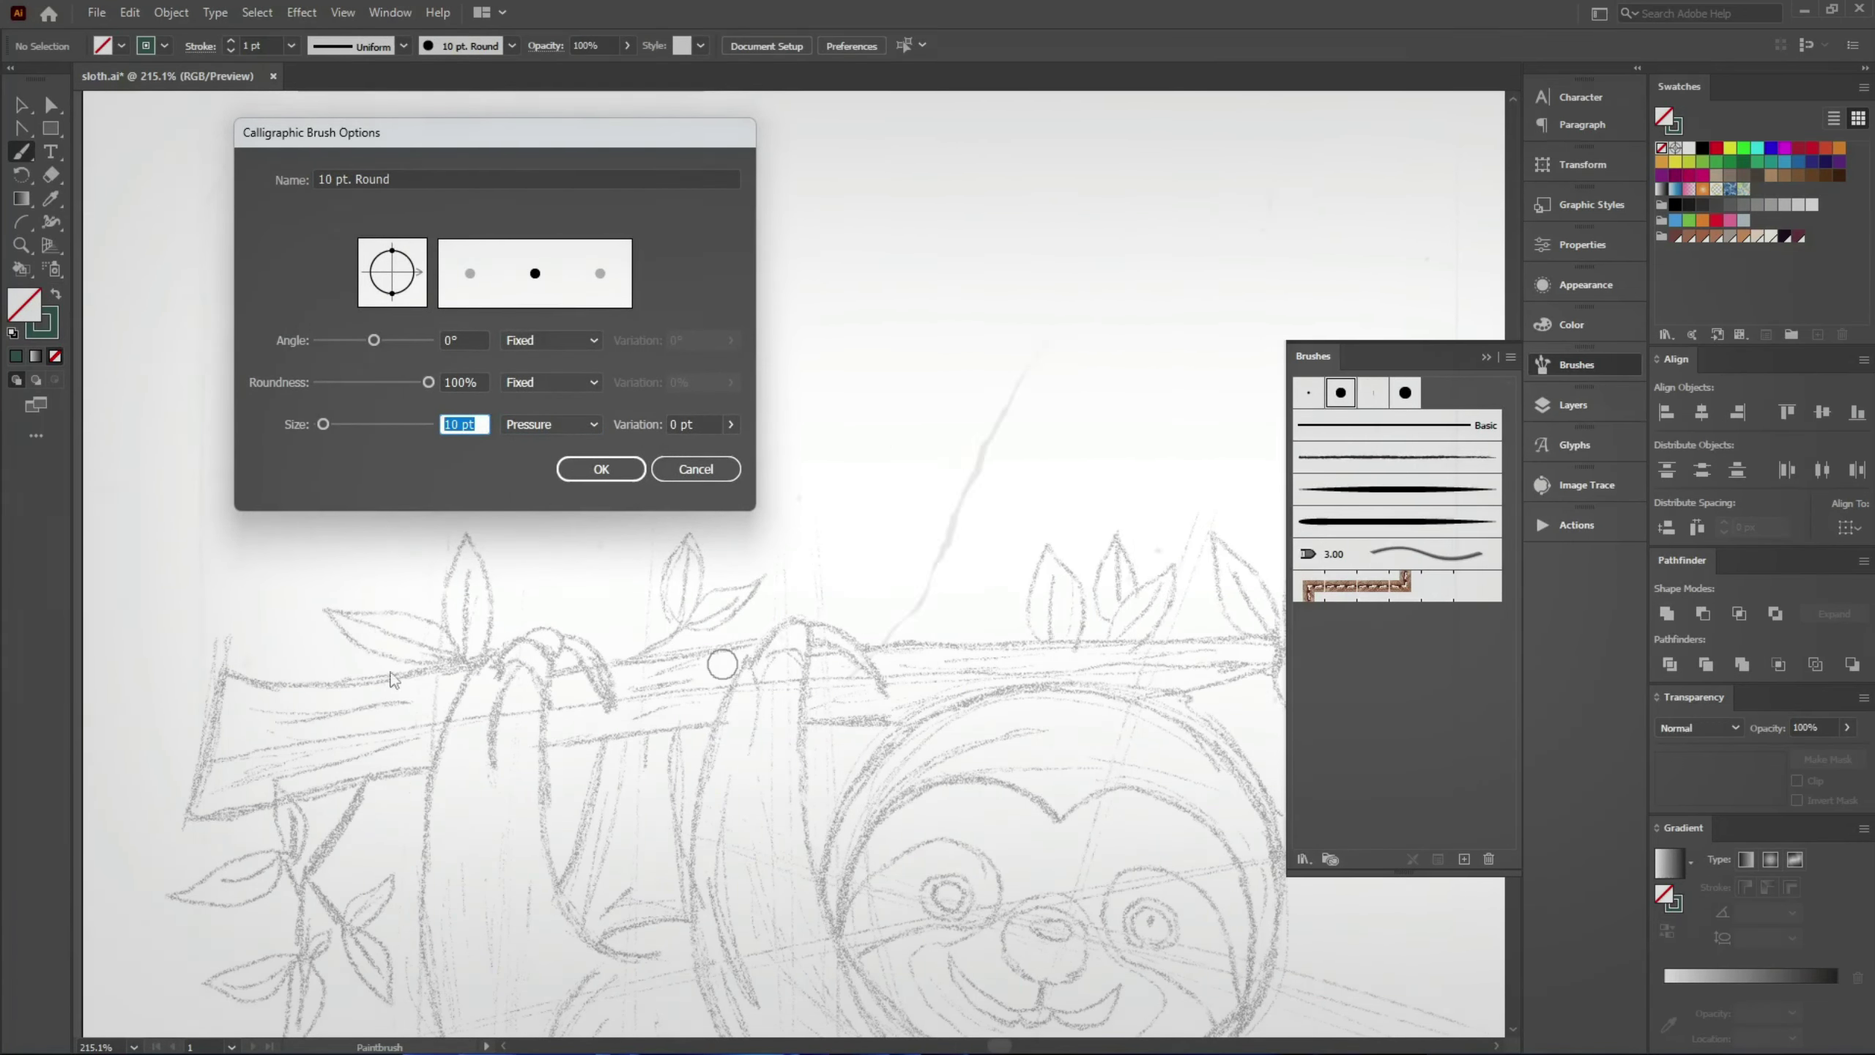
type("3")
left_click(731, 425)
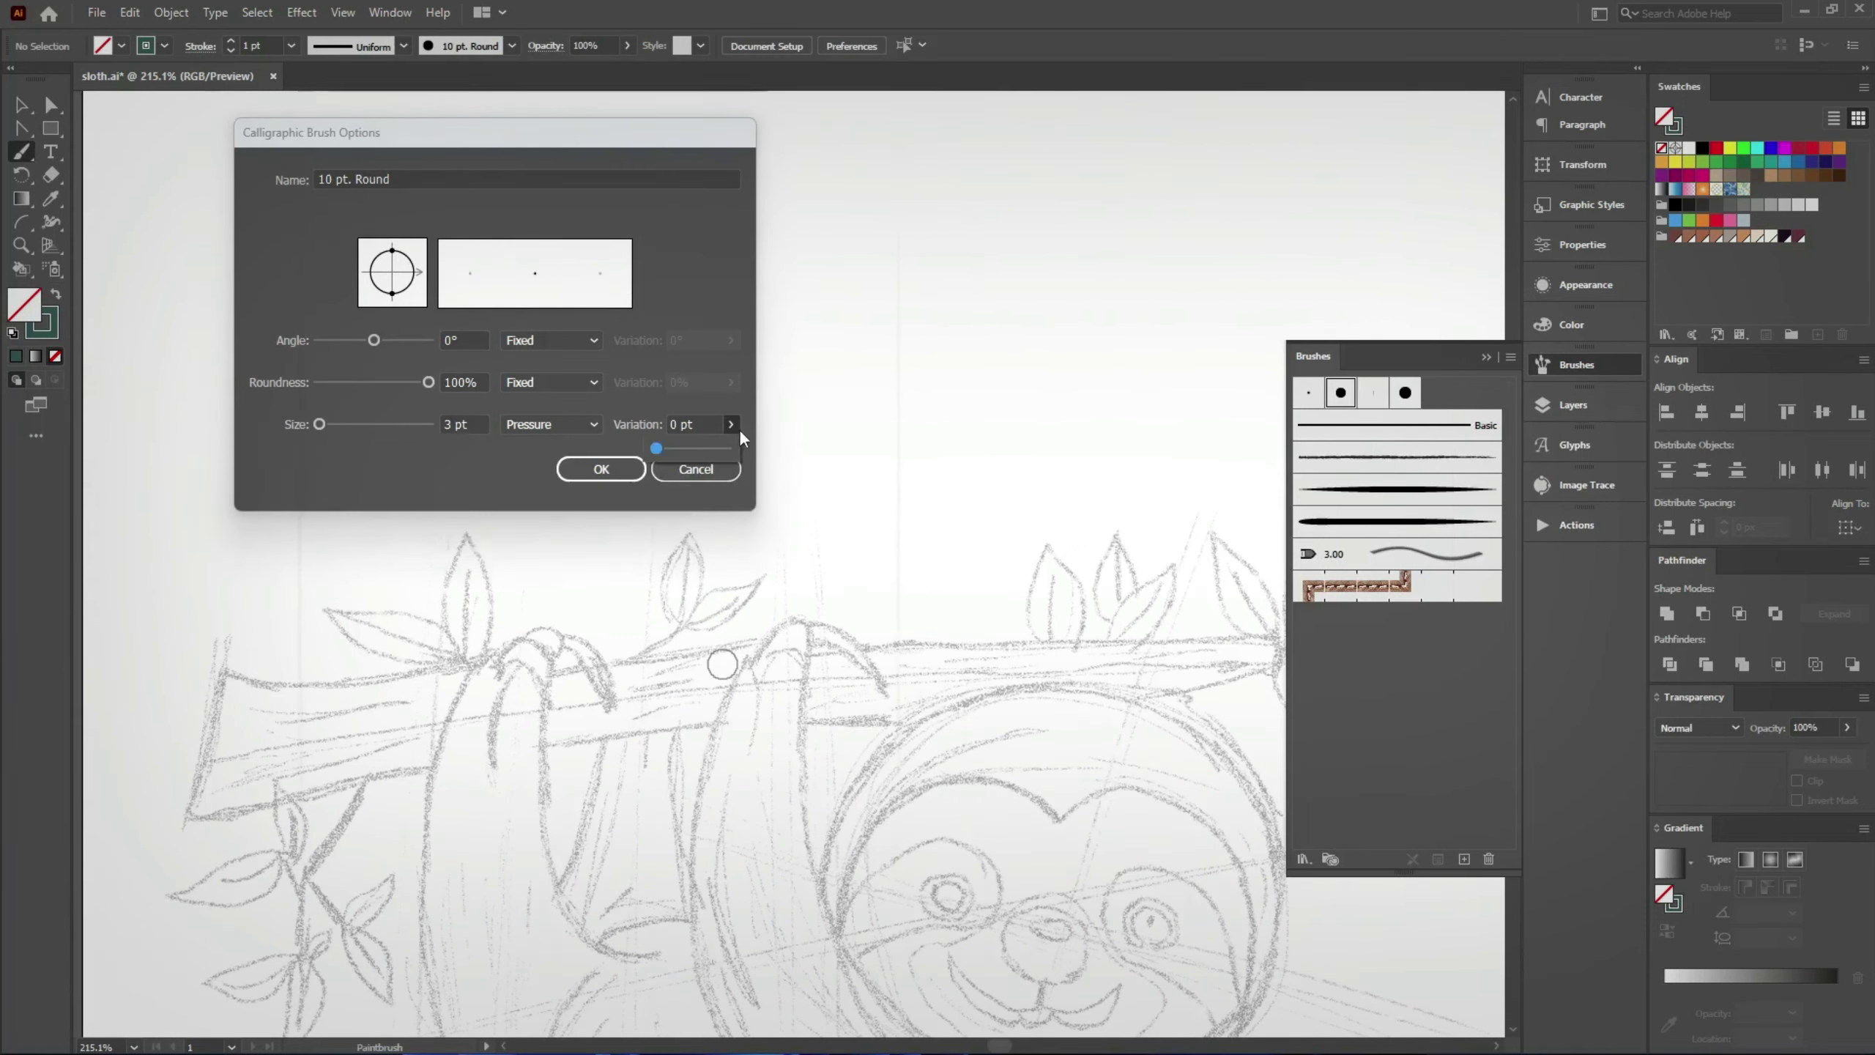
left_click(602, 472)
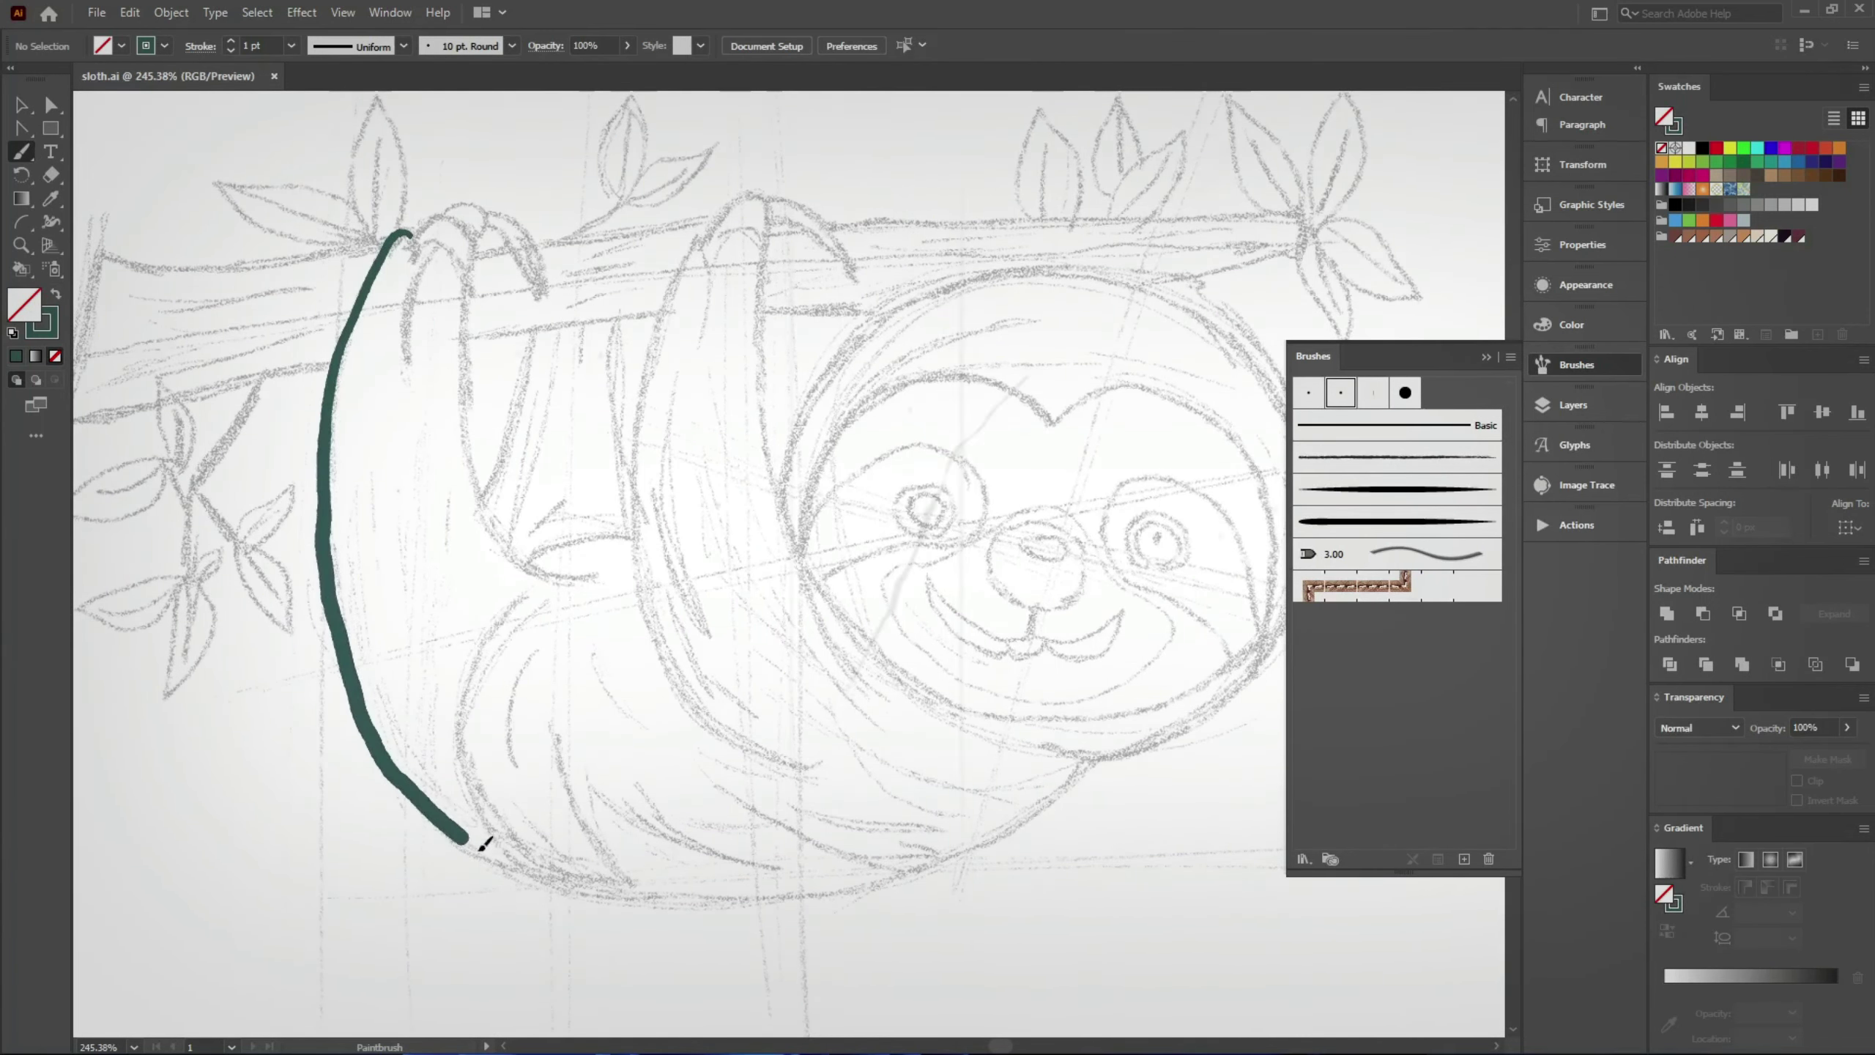
Step: Trace the sloth's back and belly curve down from the branch, adjusting one anchor
left_click_drag(582, 877, 613, 890)
scroll(248, 633, "up", 2)
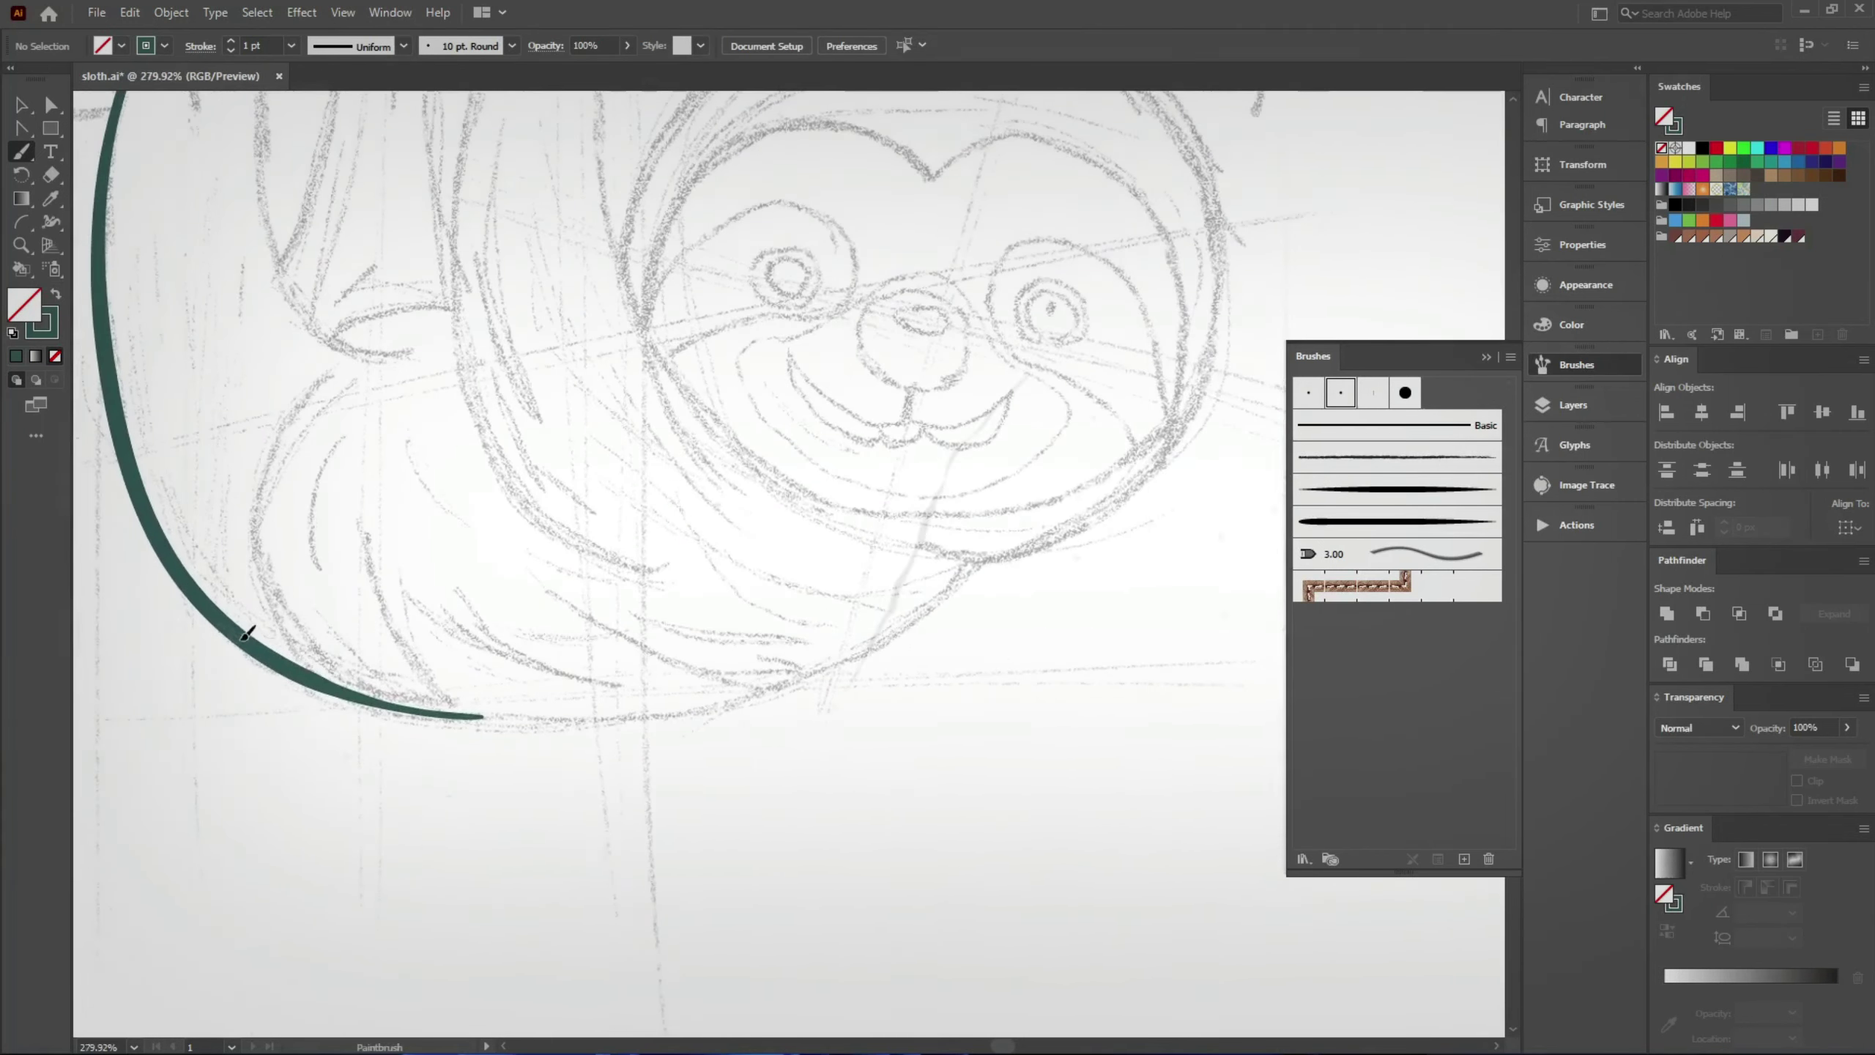
left_click_drag(575, 715, 794, 673)
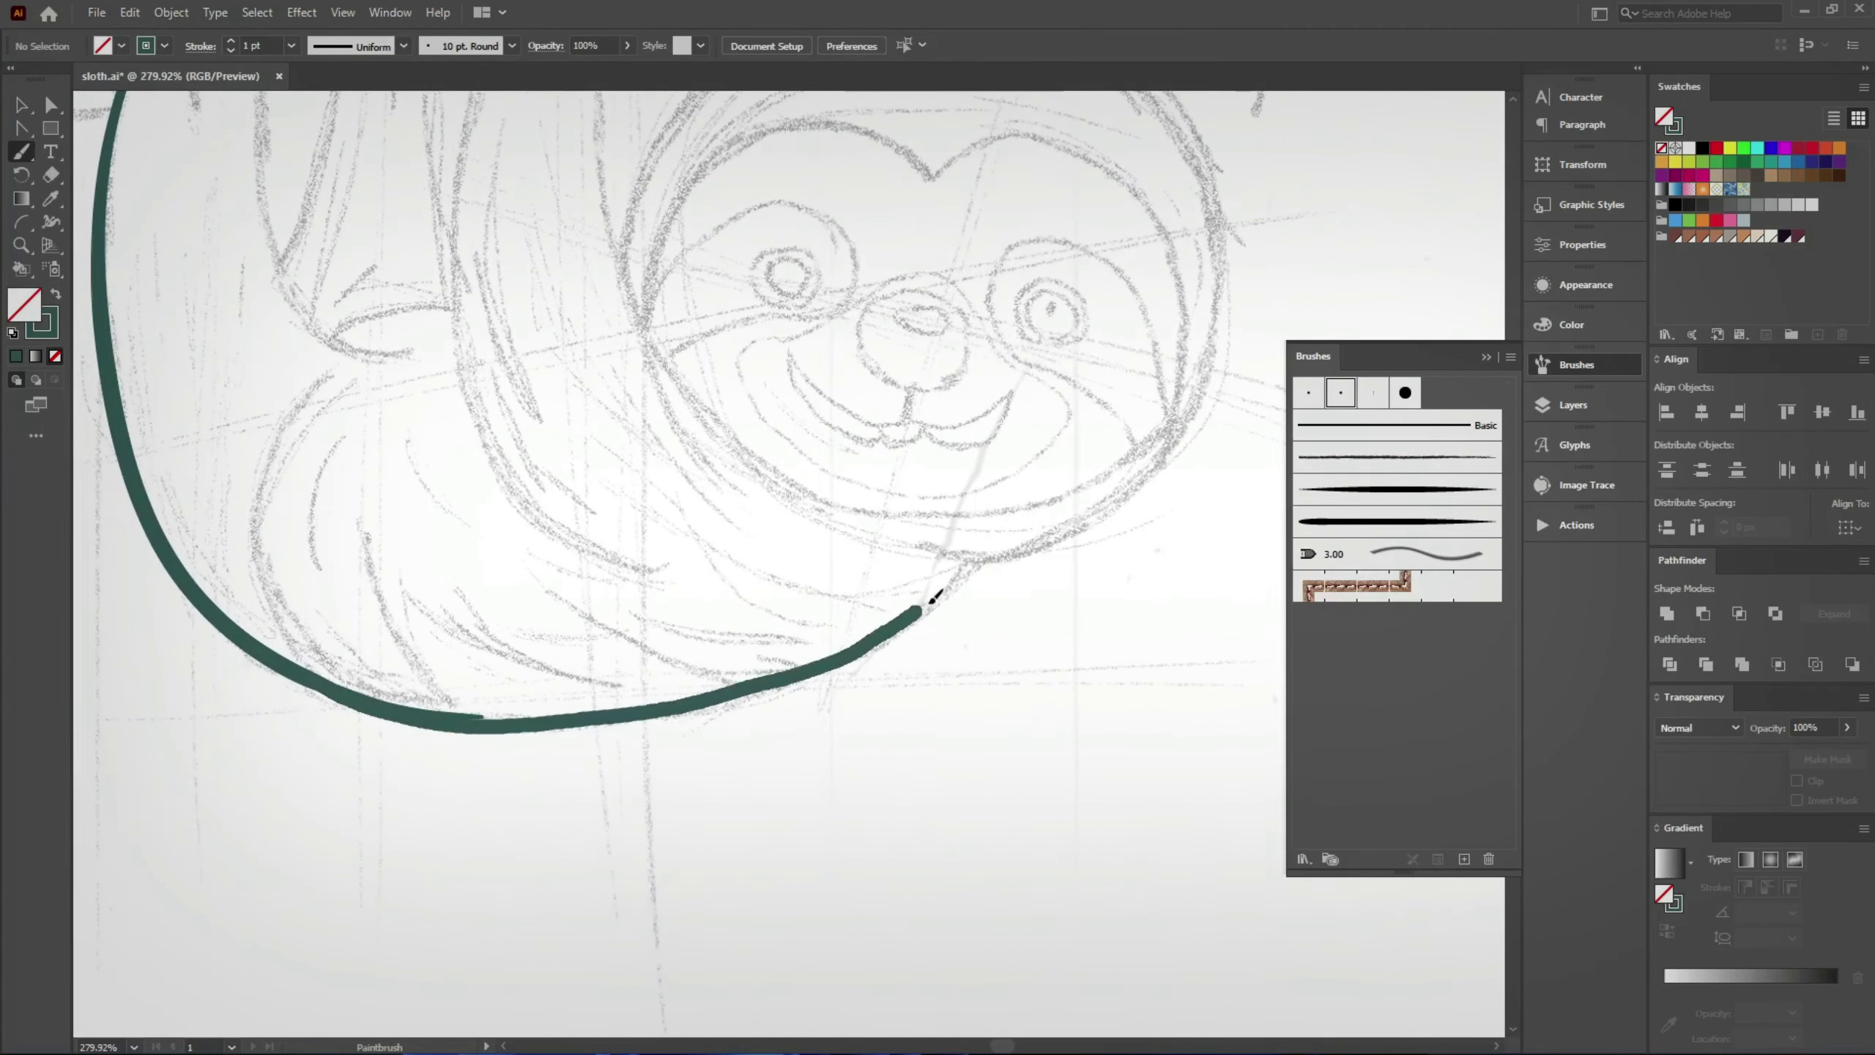
left_click_drag(934, 597, 970, 536)
scroll(825, 825, "up", 5)
key("a")
left_click(897, 698)
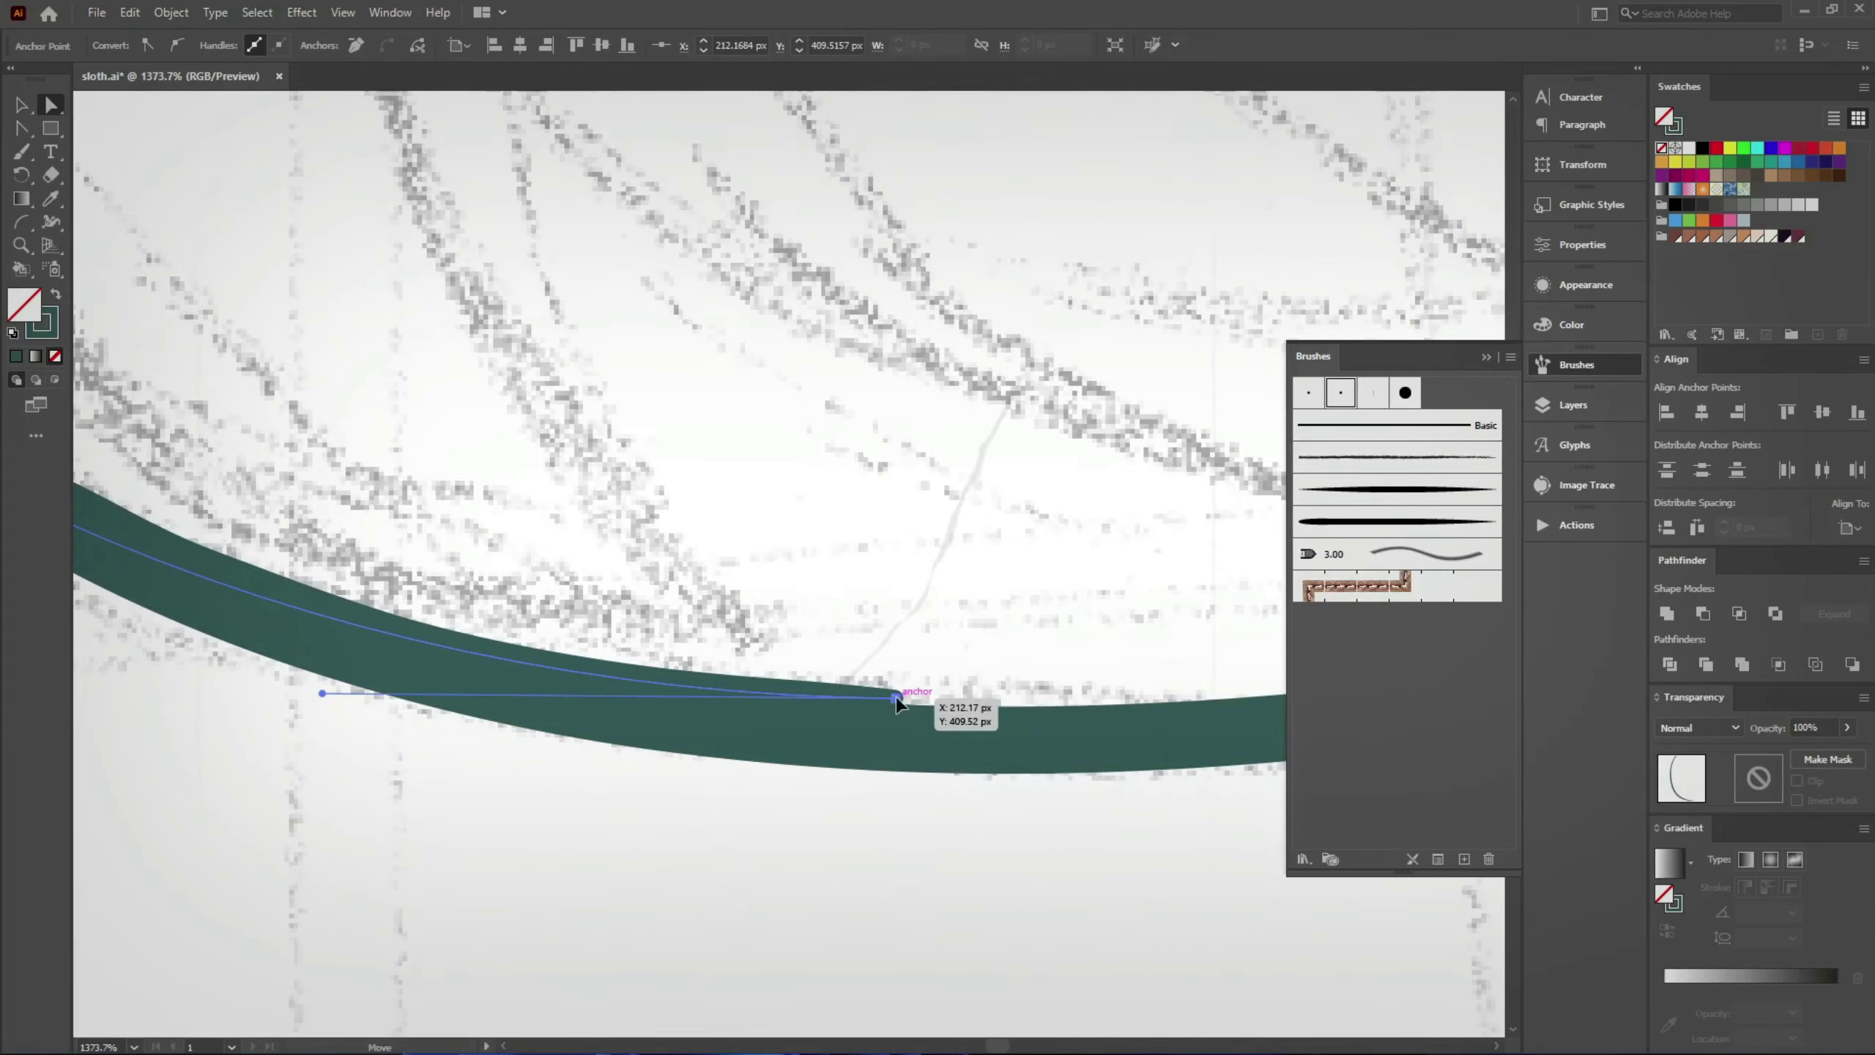
scroll(898, 699, "down", 5)
key("b")
Step: Continue the stroke over the claw at the branch, undoing its misplaced parts
left_click_drag(449, 297, 456, 329)
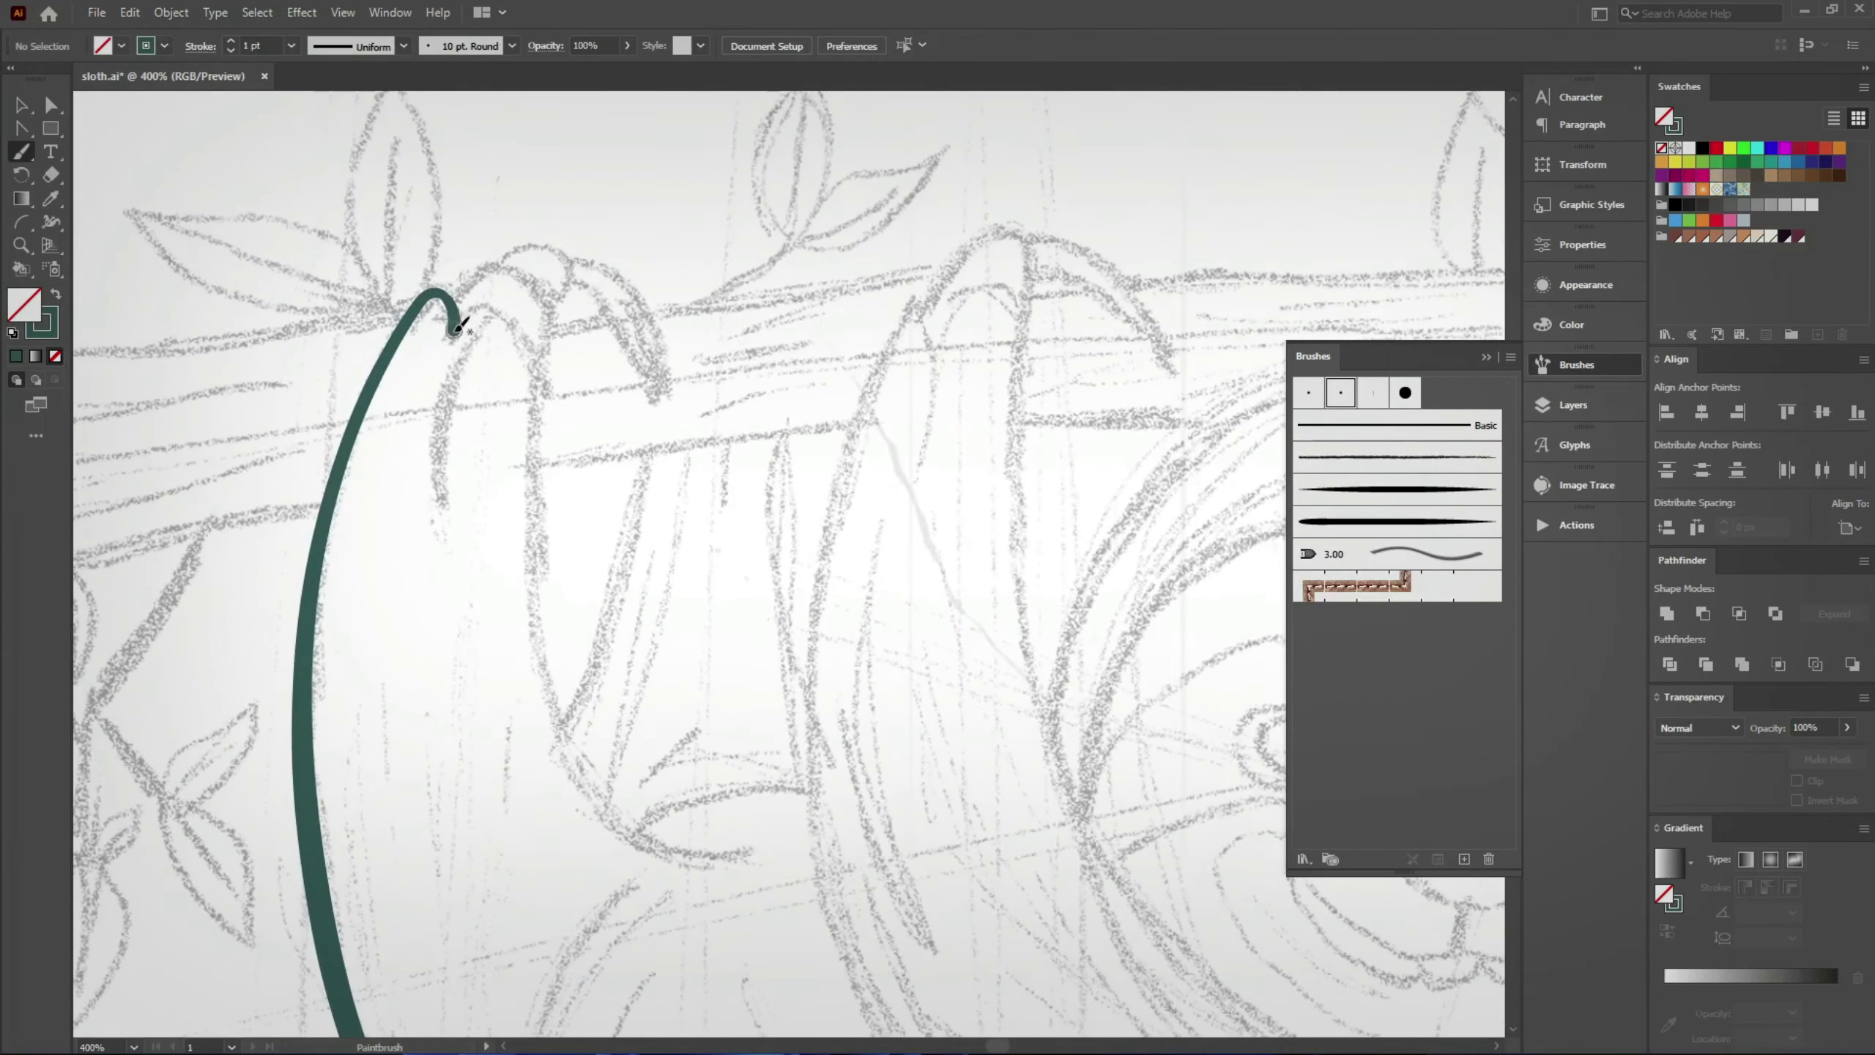
key("ctrl+z")
key("ctrl+z")
scroll(534, 344, "down", 3)
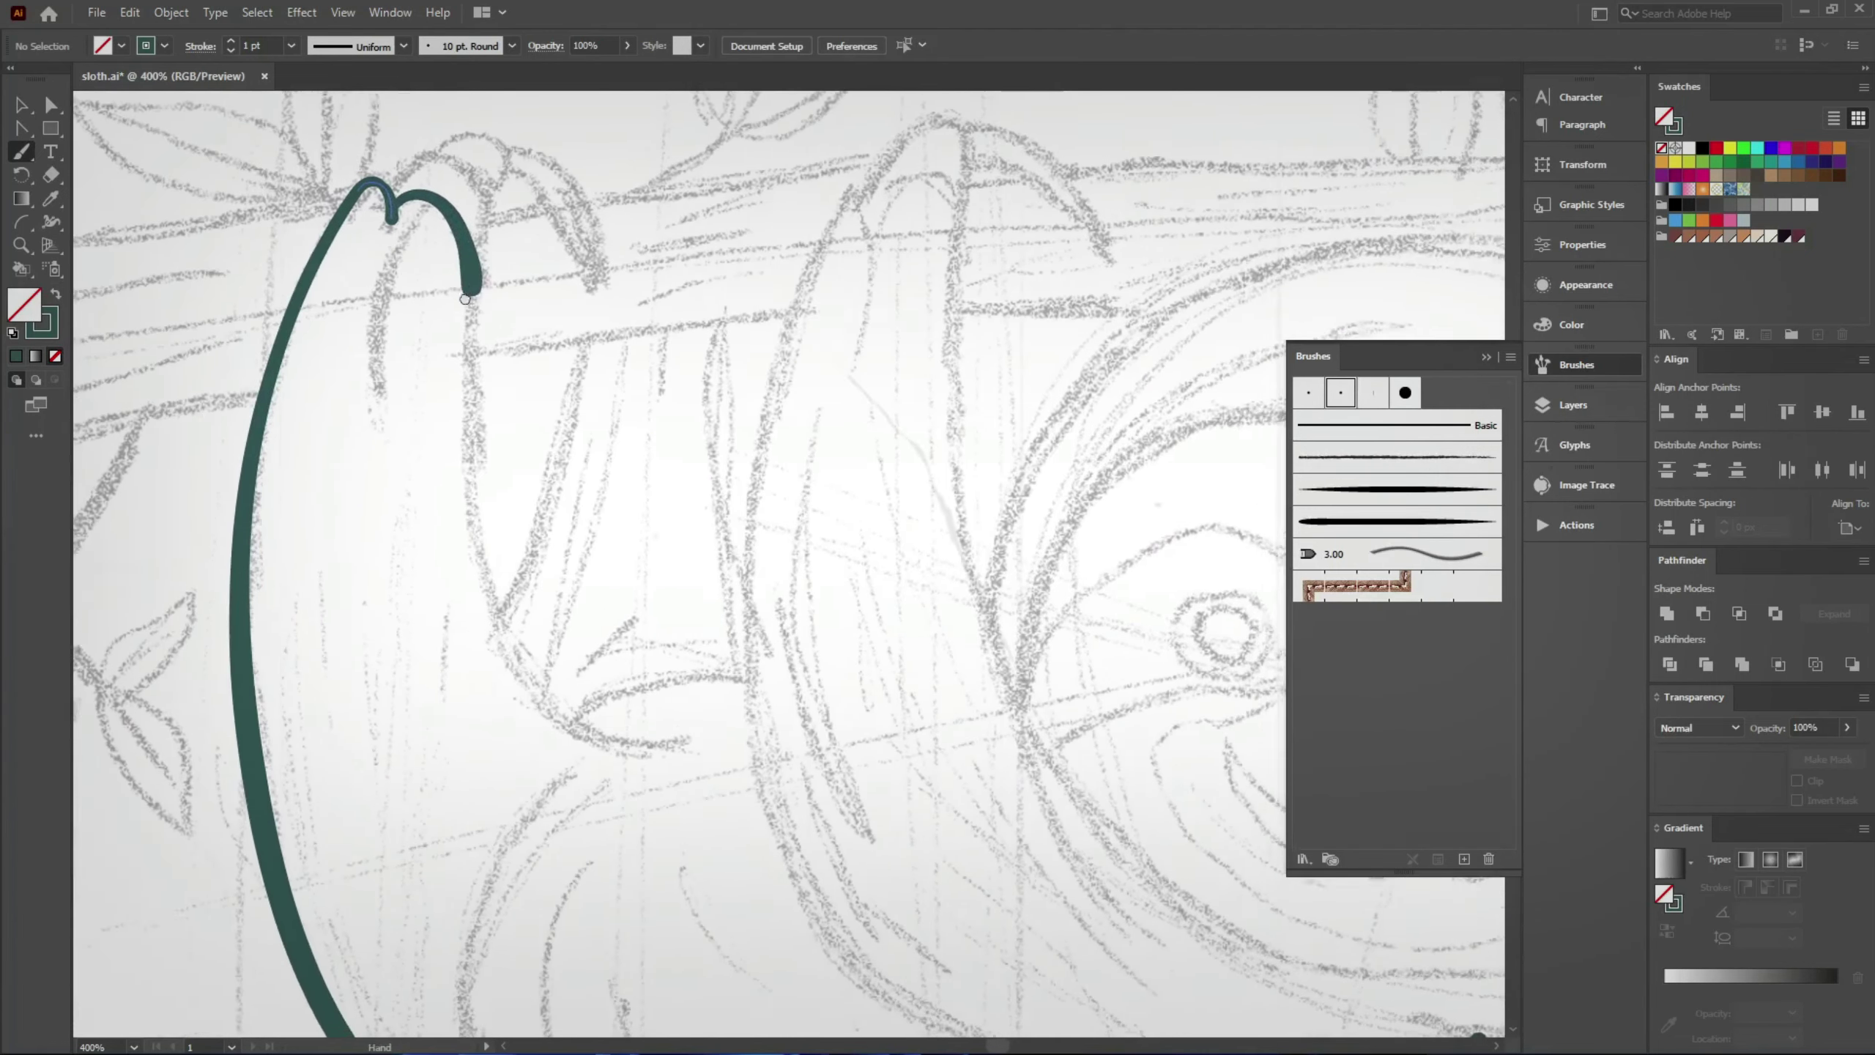
key("ctrl+z")
key("ctrl+z")
scroll(413, 199, "down", 2)
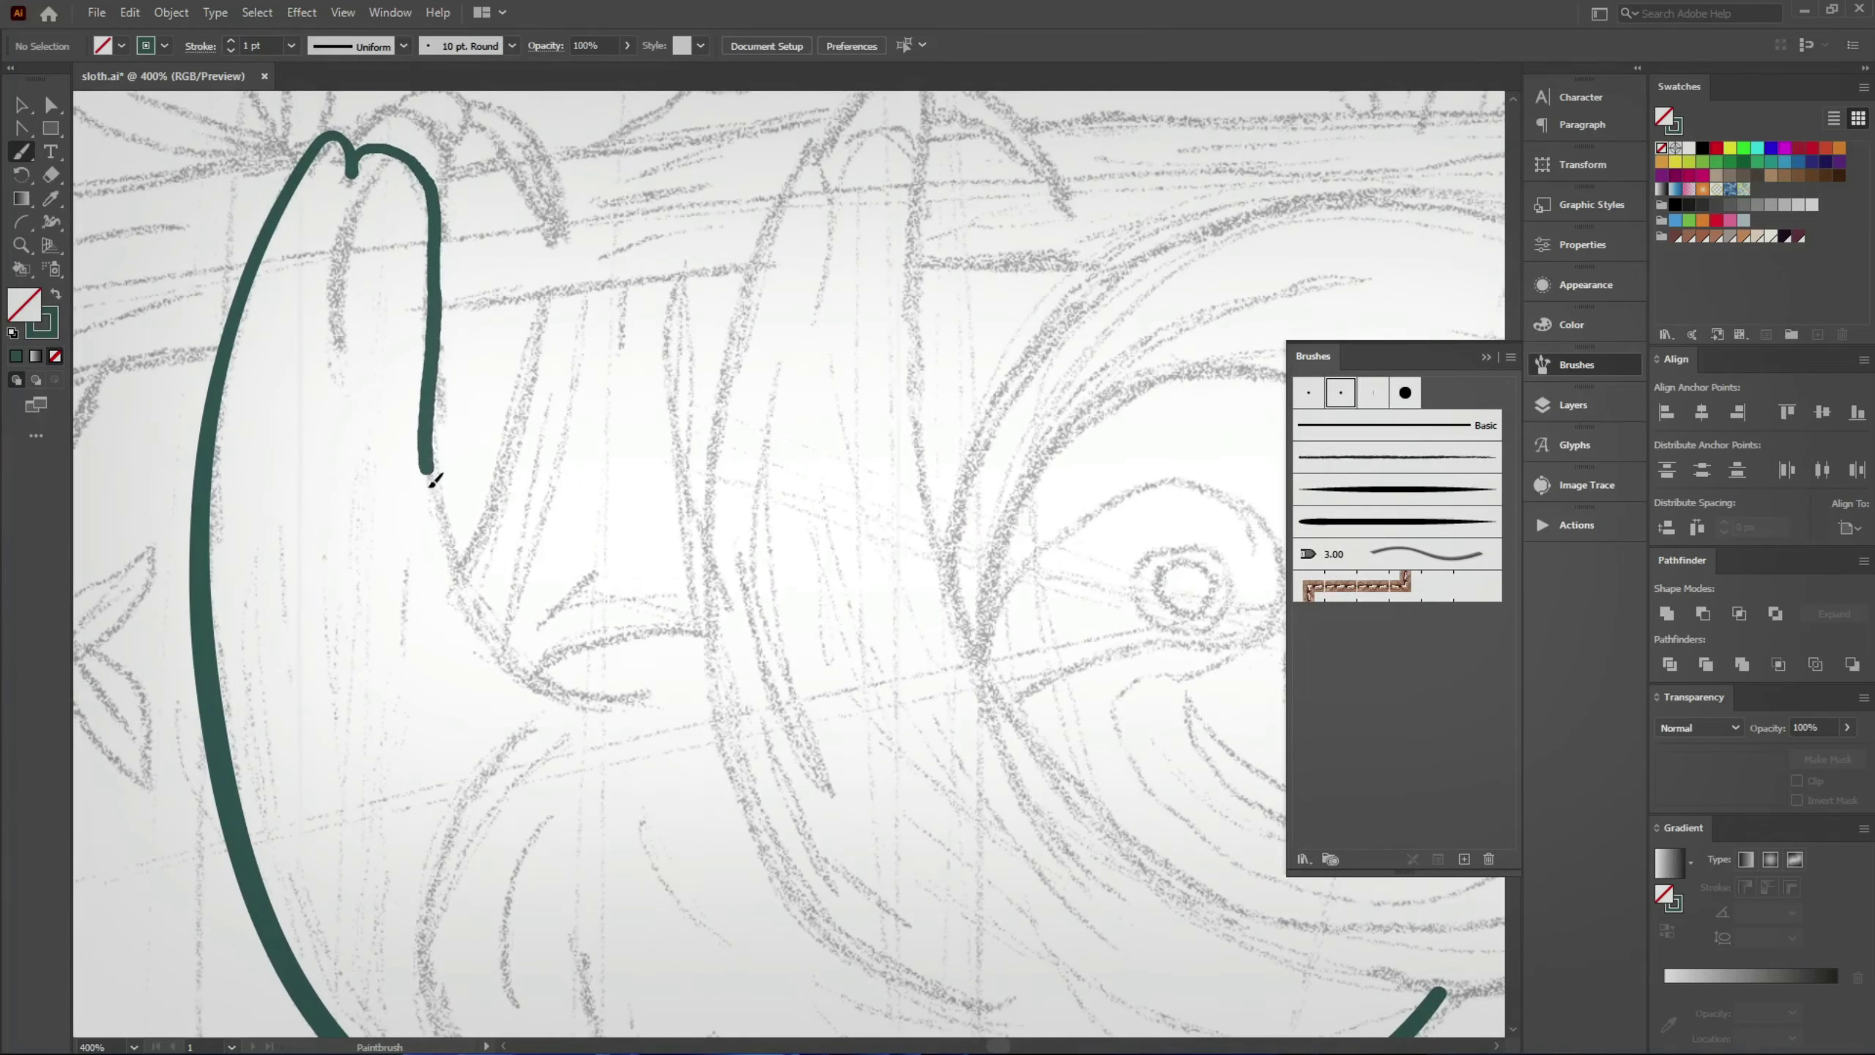
scroll(741, 699, "down", 3)
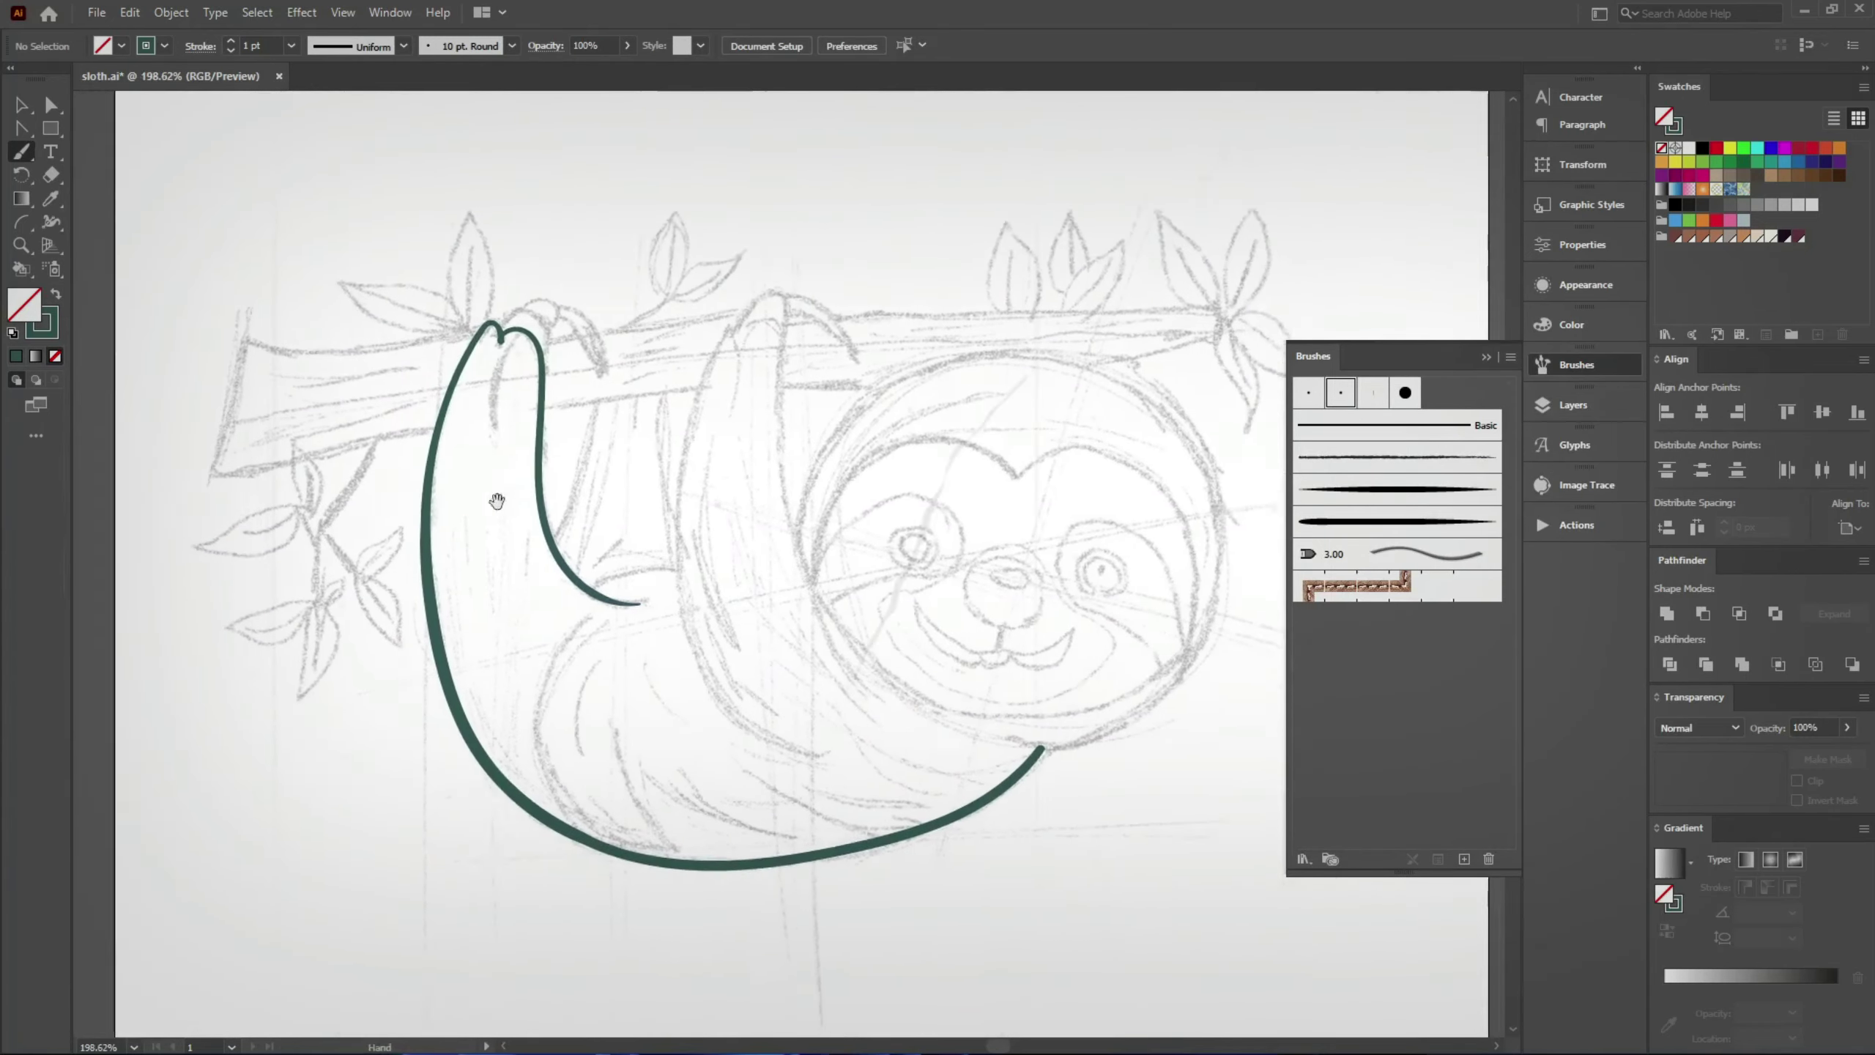
scroll(502, 502, "up", 5)
Step: Try redrawing the claw over the branch several times, undo each attempt, then save
left_click_drag(519, 336, 550, 465)
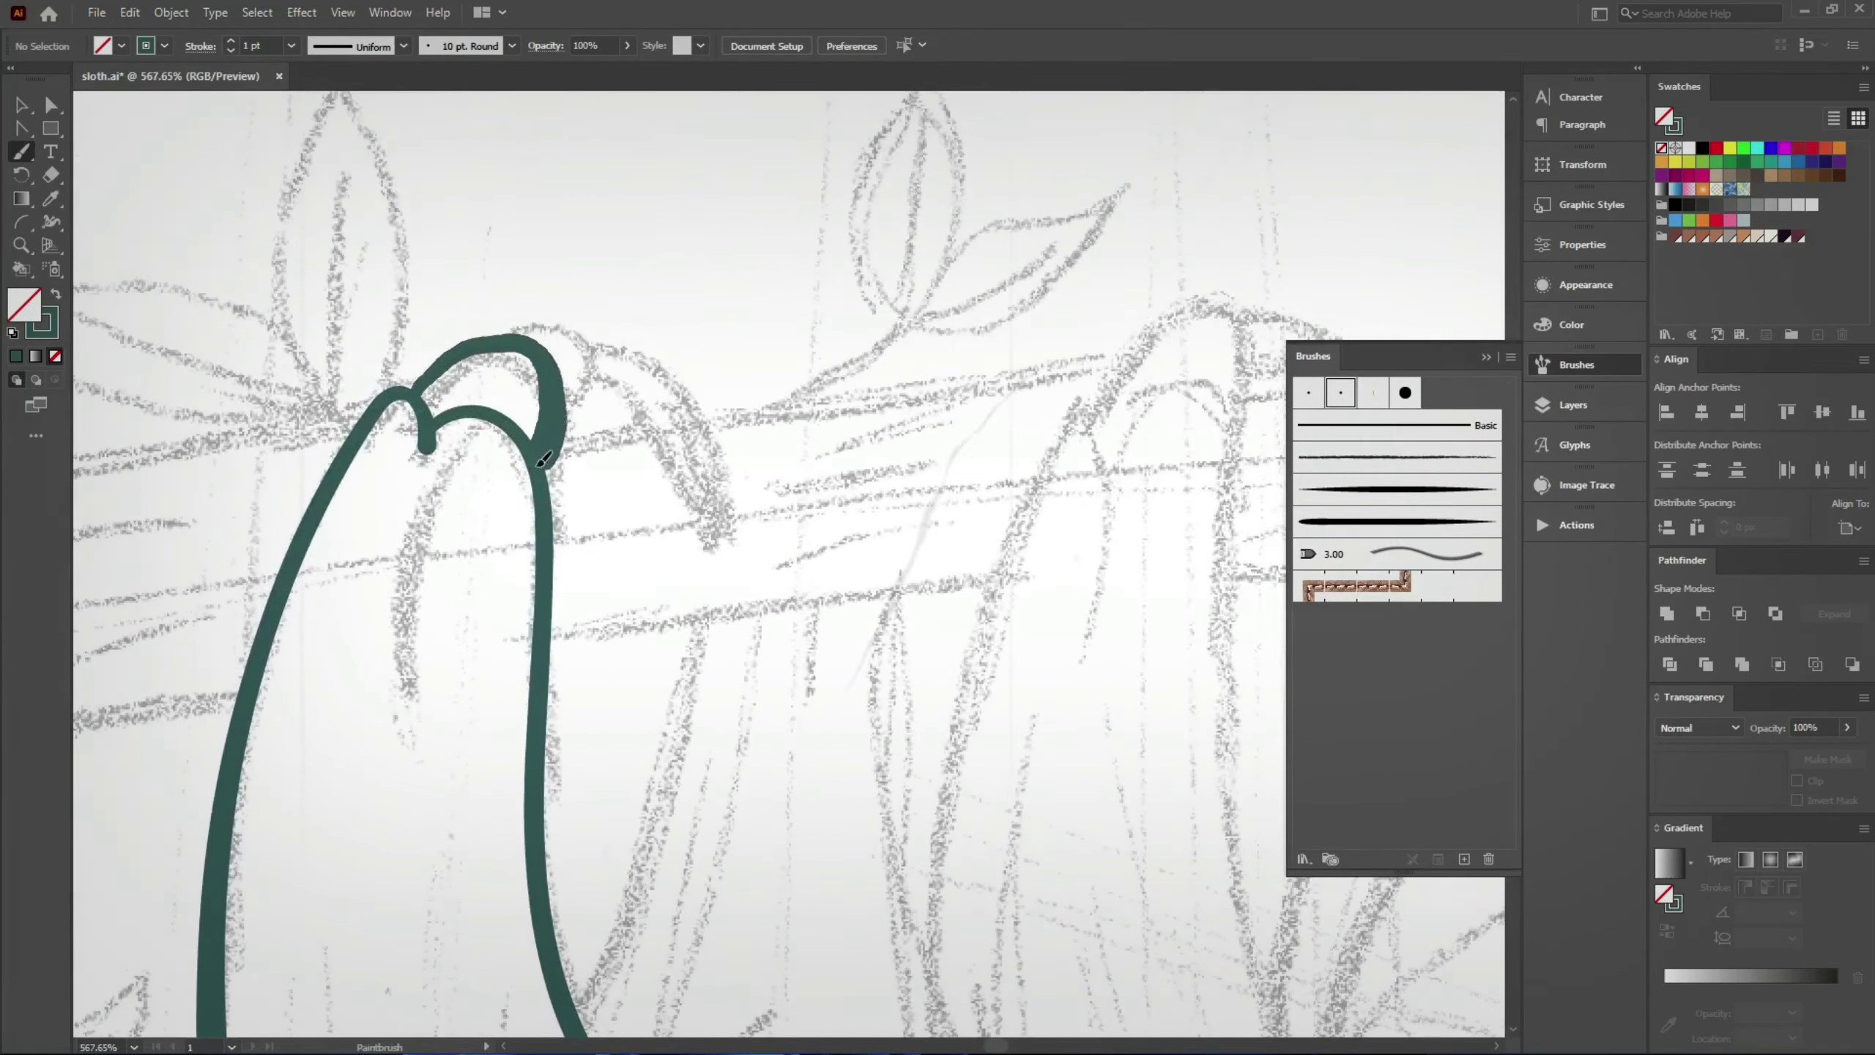
key("ctrl+z")
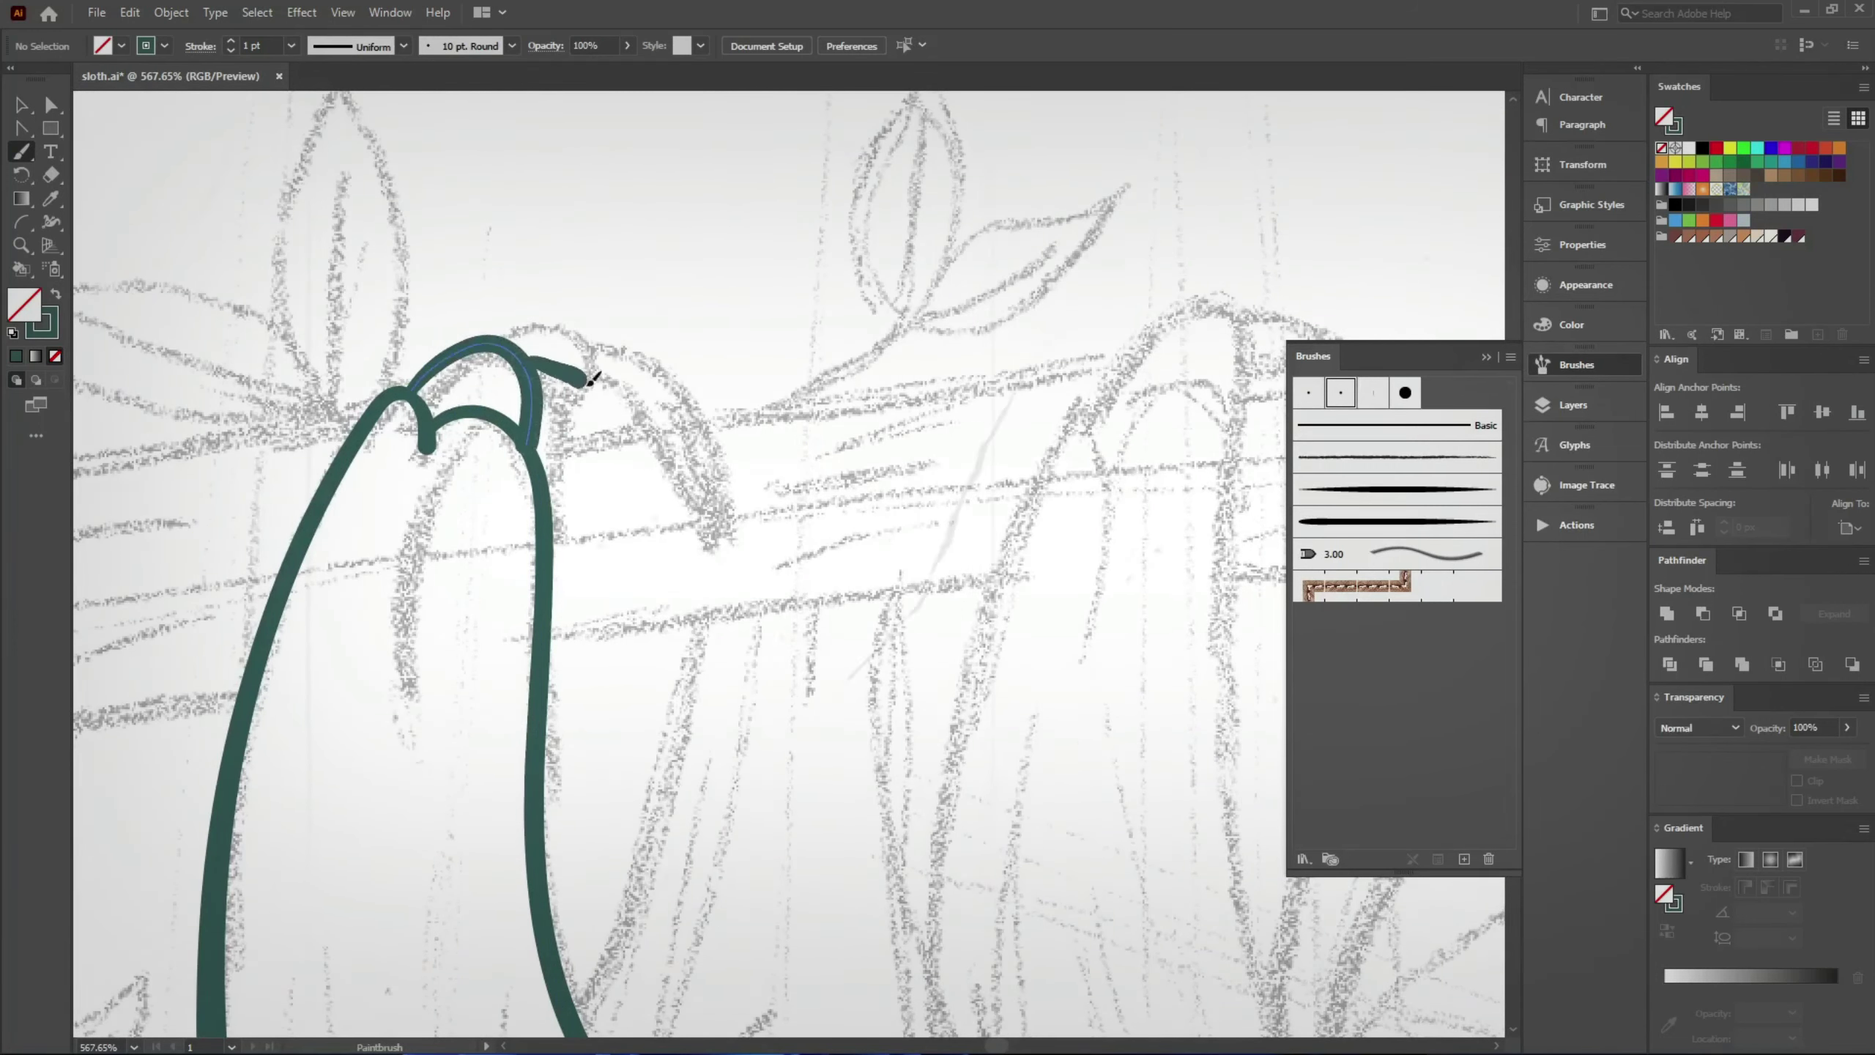
left_click_drag(594, 378, 657, 480)
key("ctrl+z")
left_click_drag(536, 355, 661, 480)
key("ctrl+z")
key("ctrl+s")
key("p")
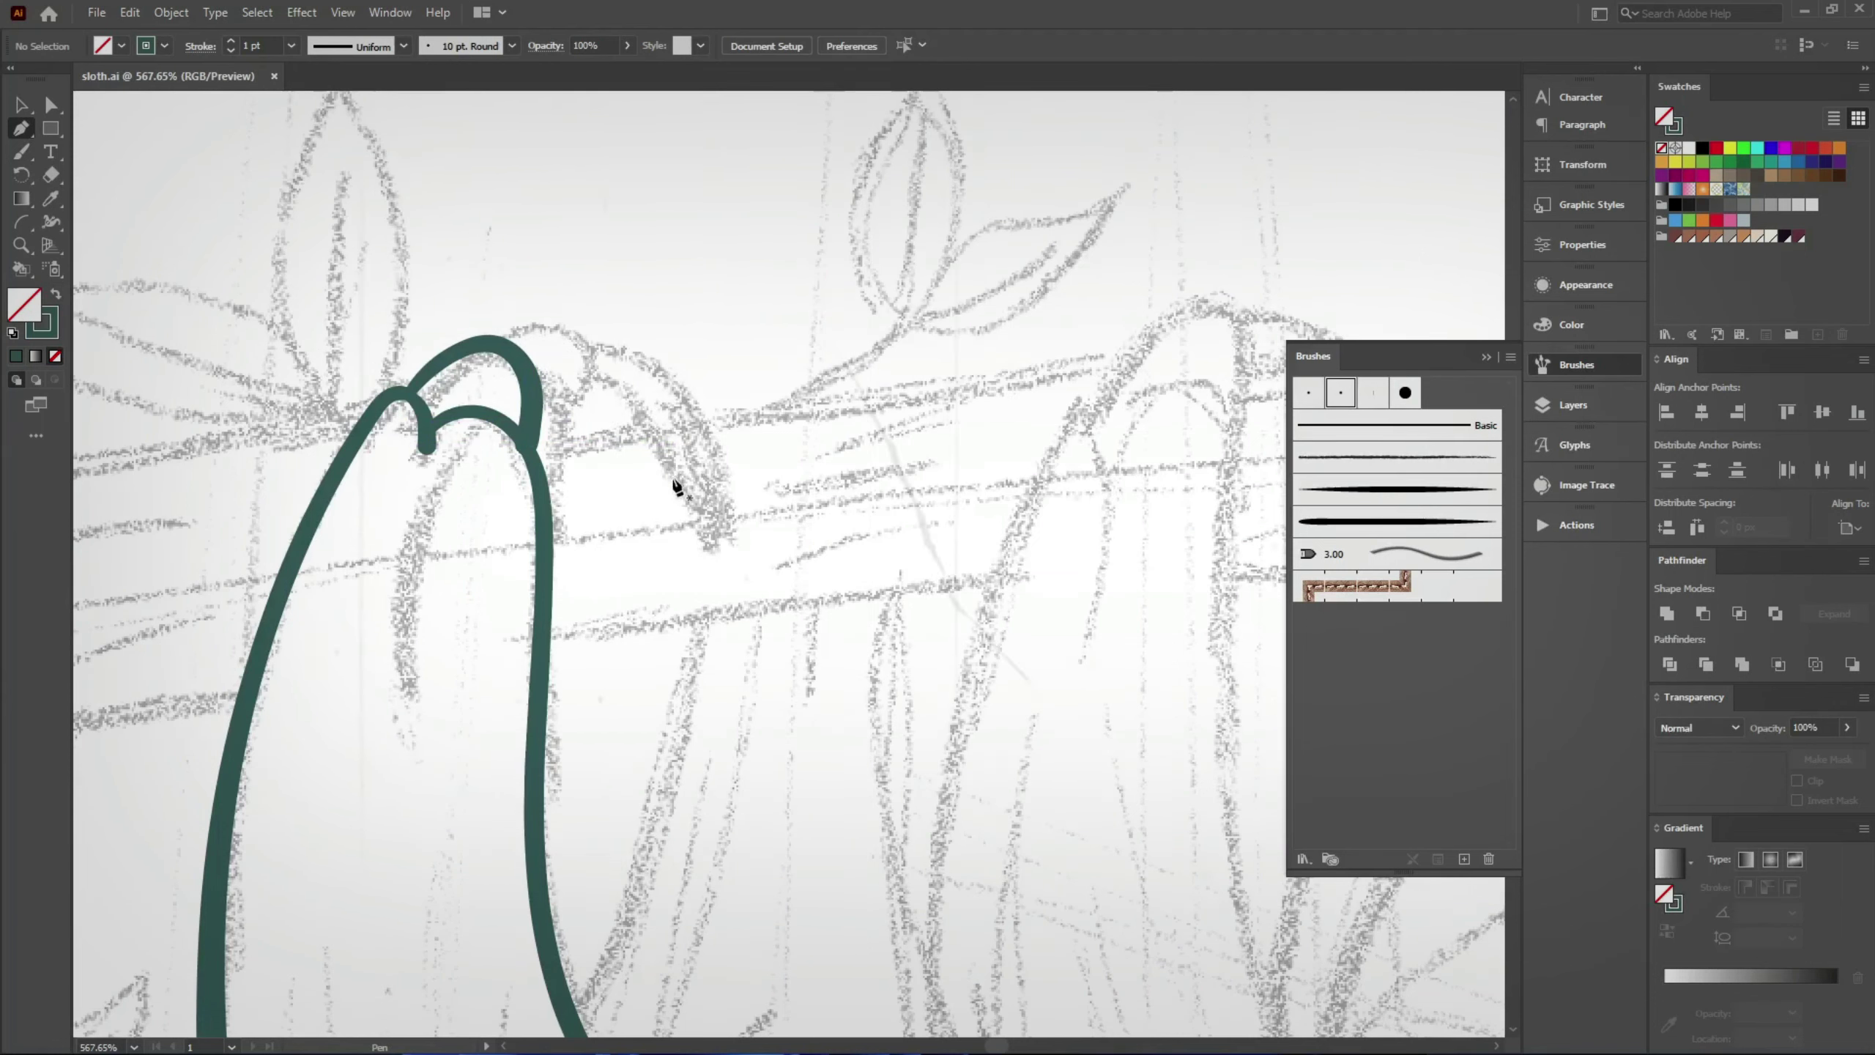
Step: Draw a curved claw path over the left paw and give it a 1.8 pt stroke
left_click(528, 377)
left_click_drag(708, 506, 745, 625)
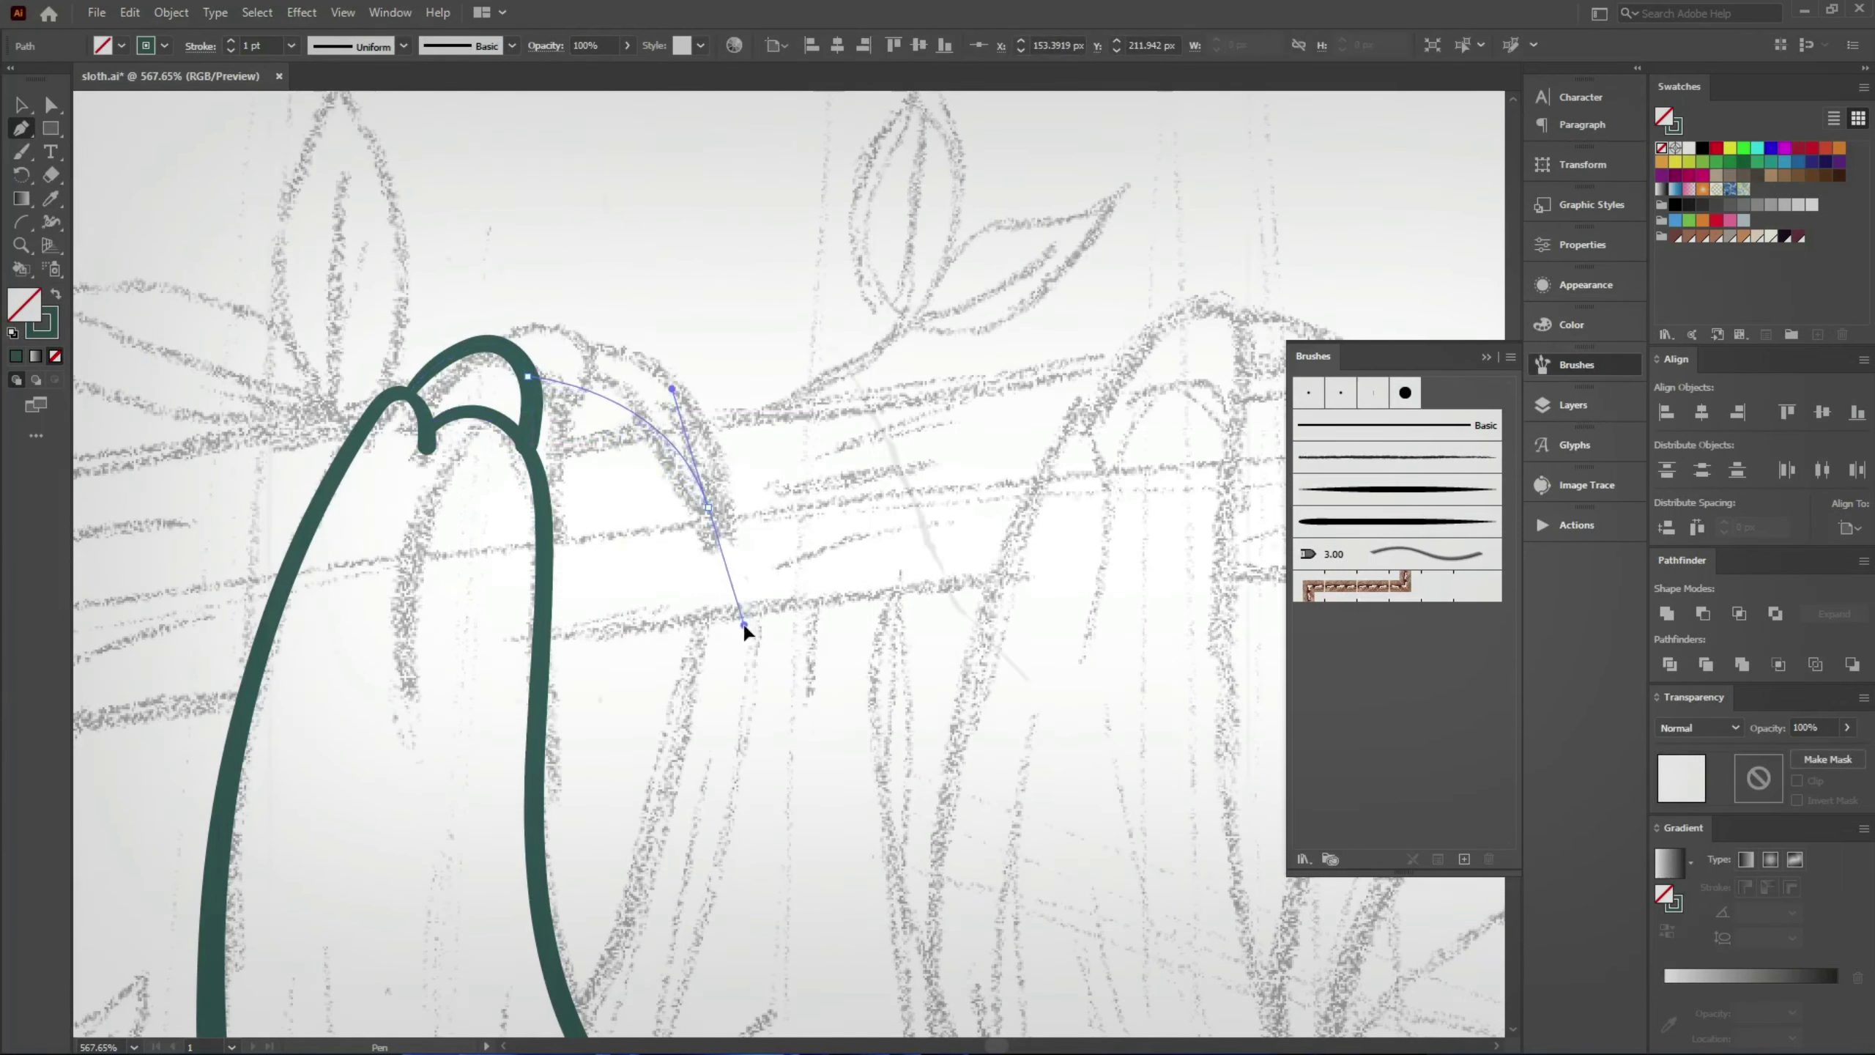
left_click_drag(485, 338, 240, 358)
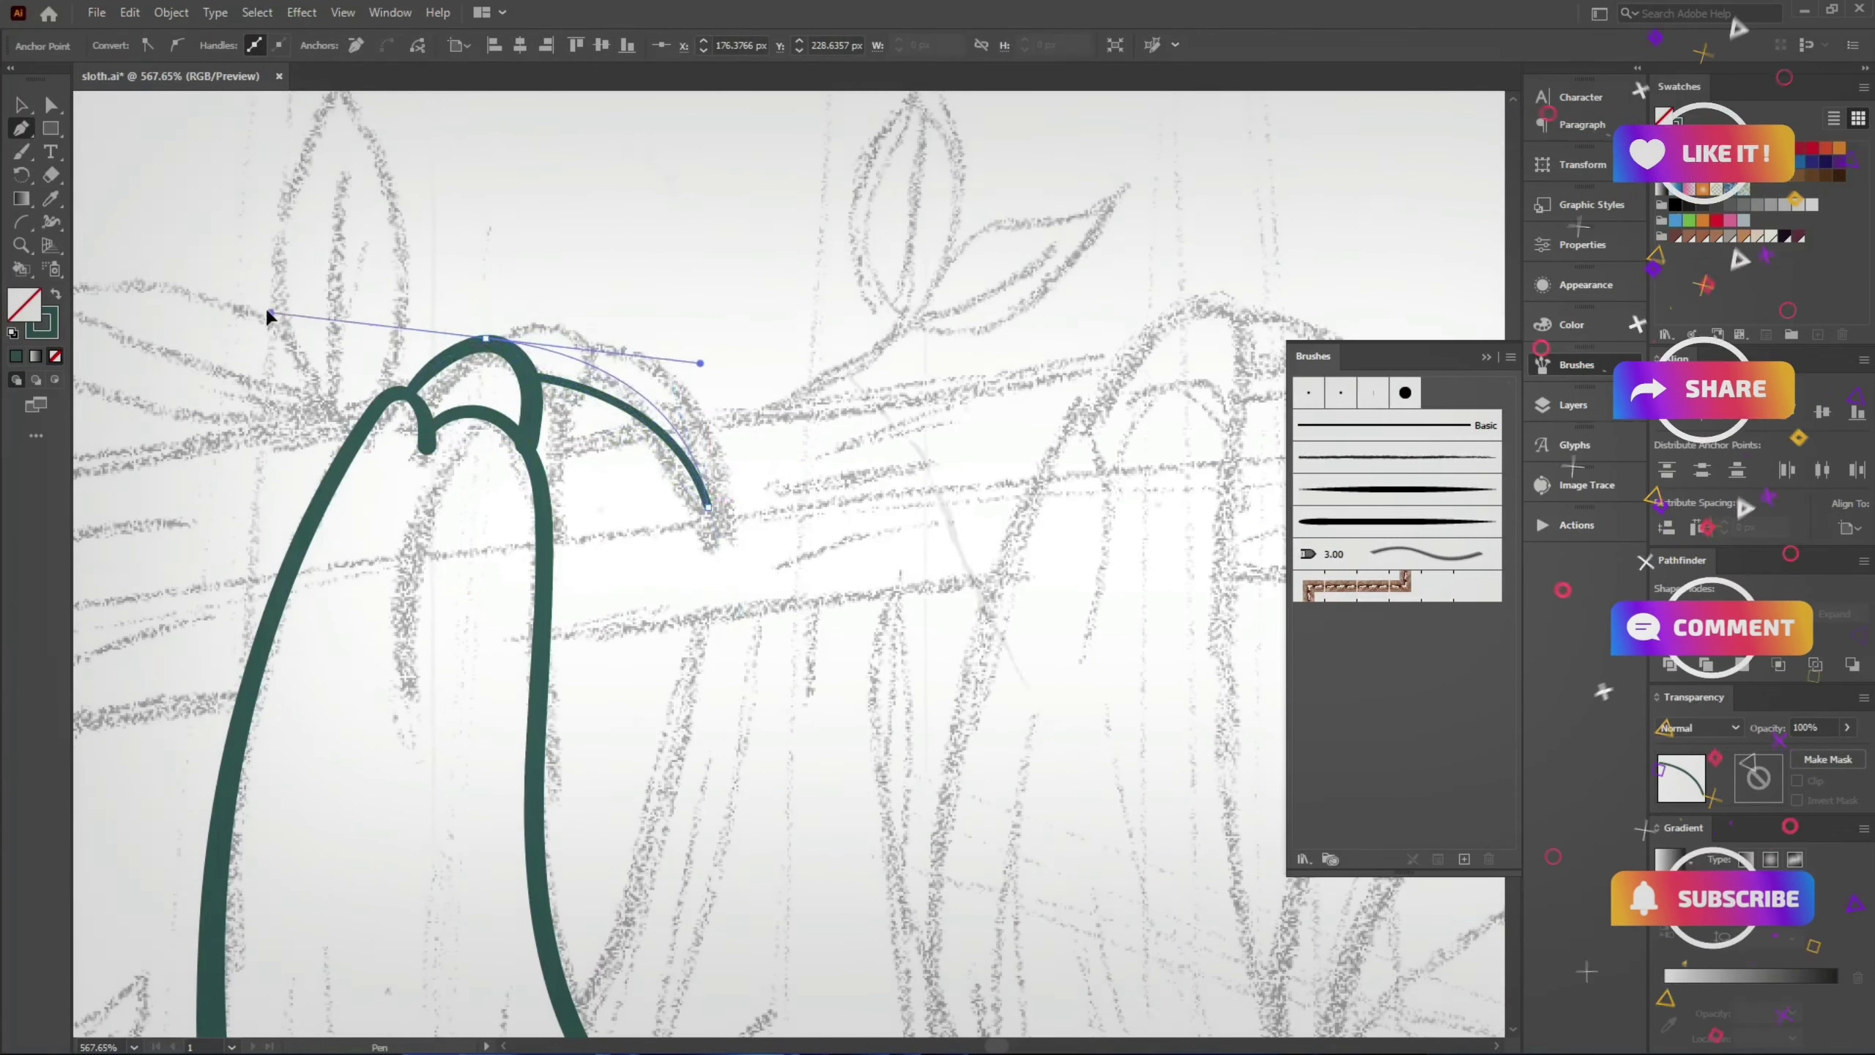
key("v")
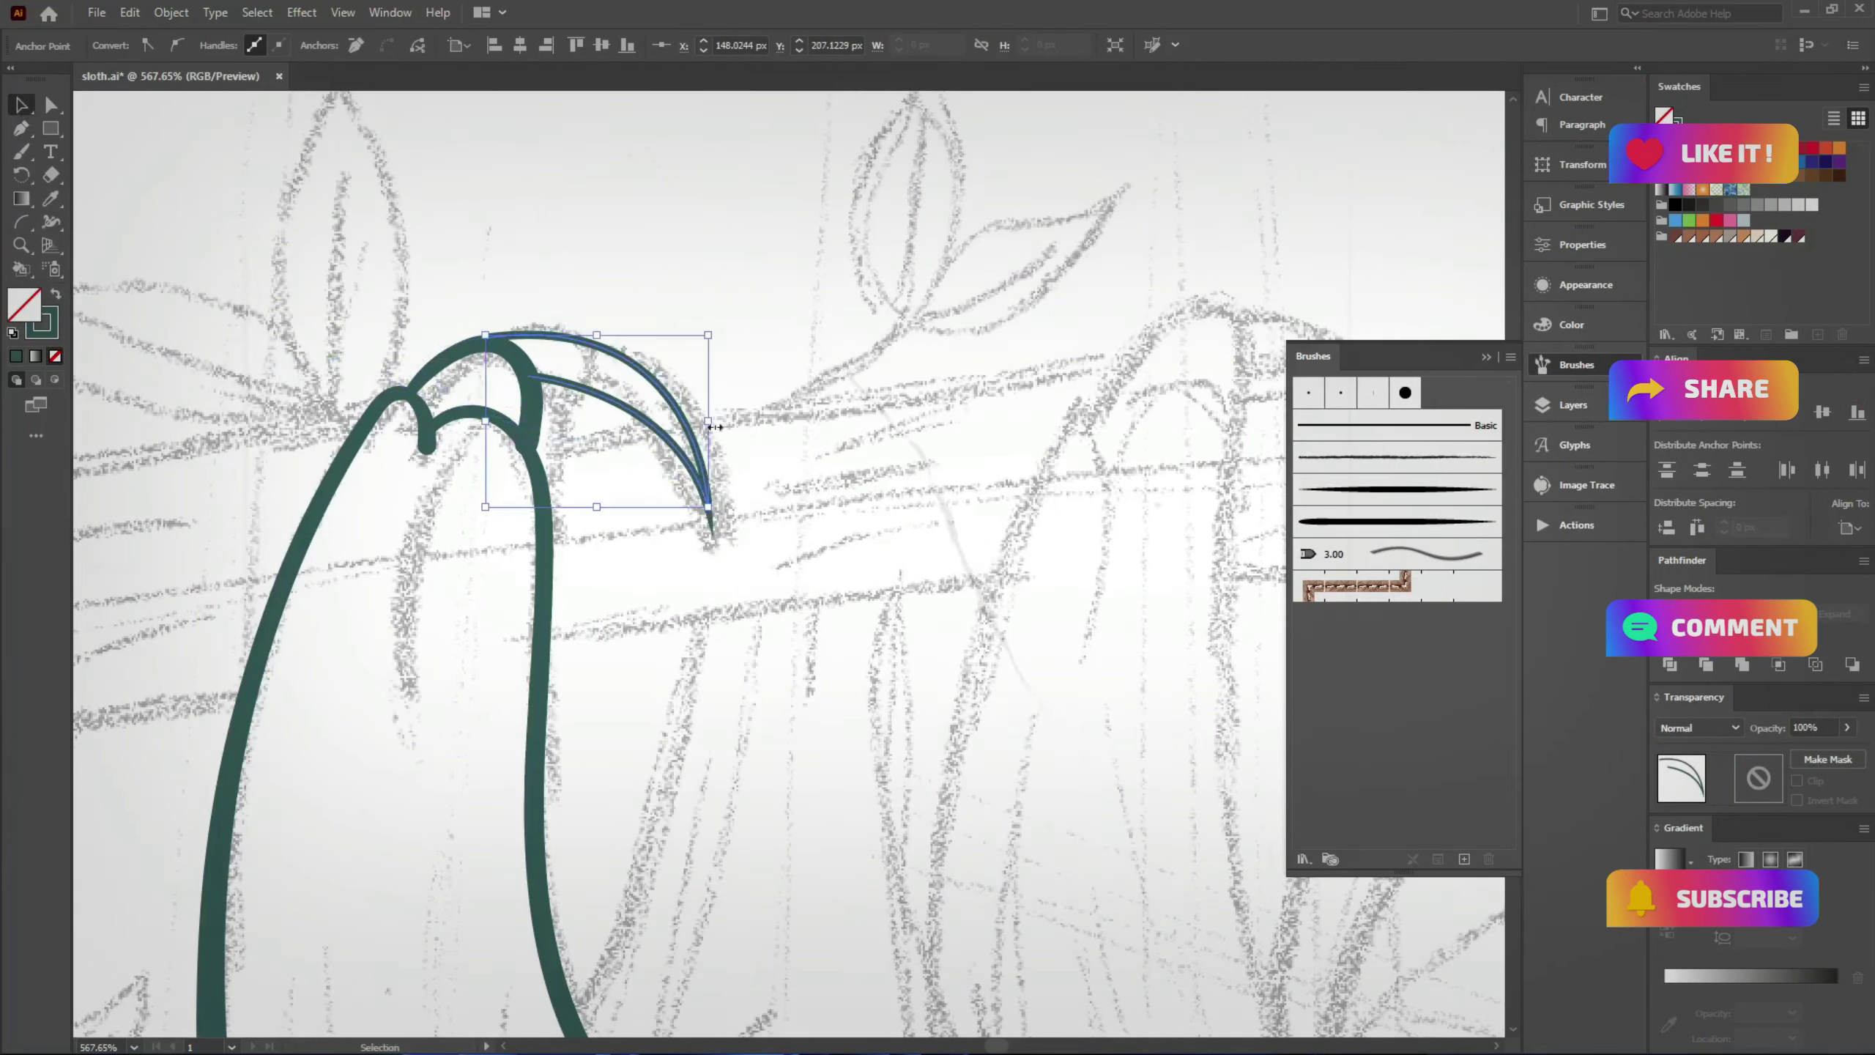
key("Up")
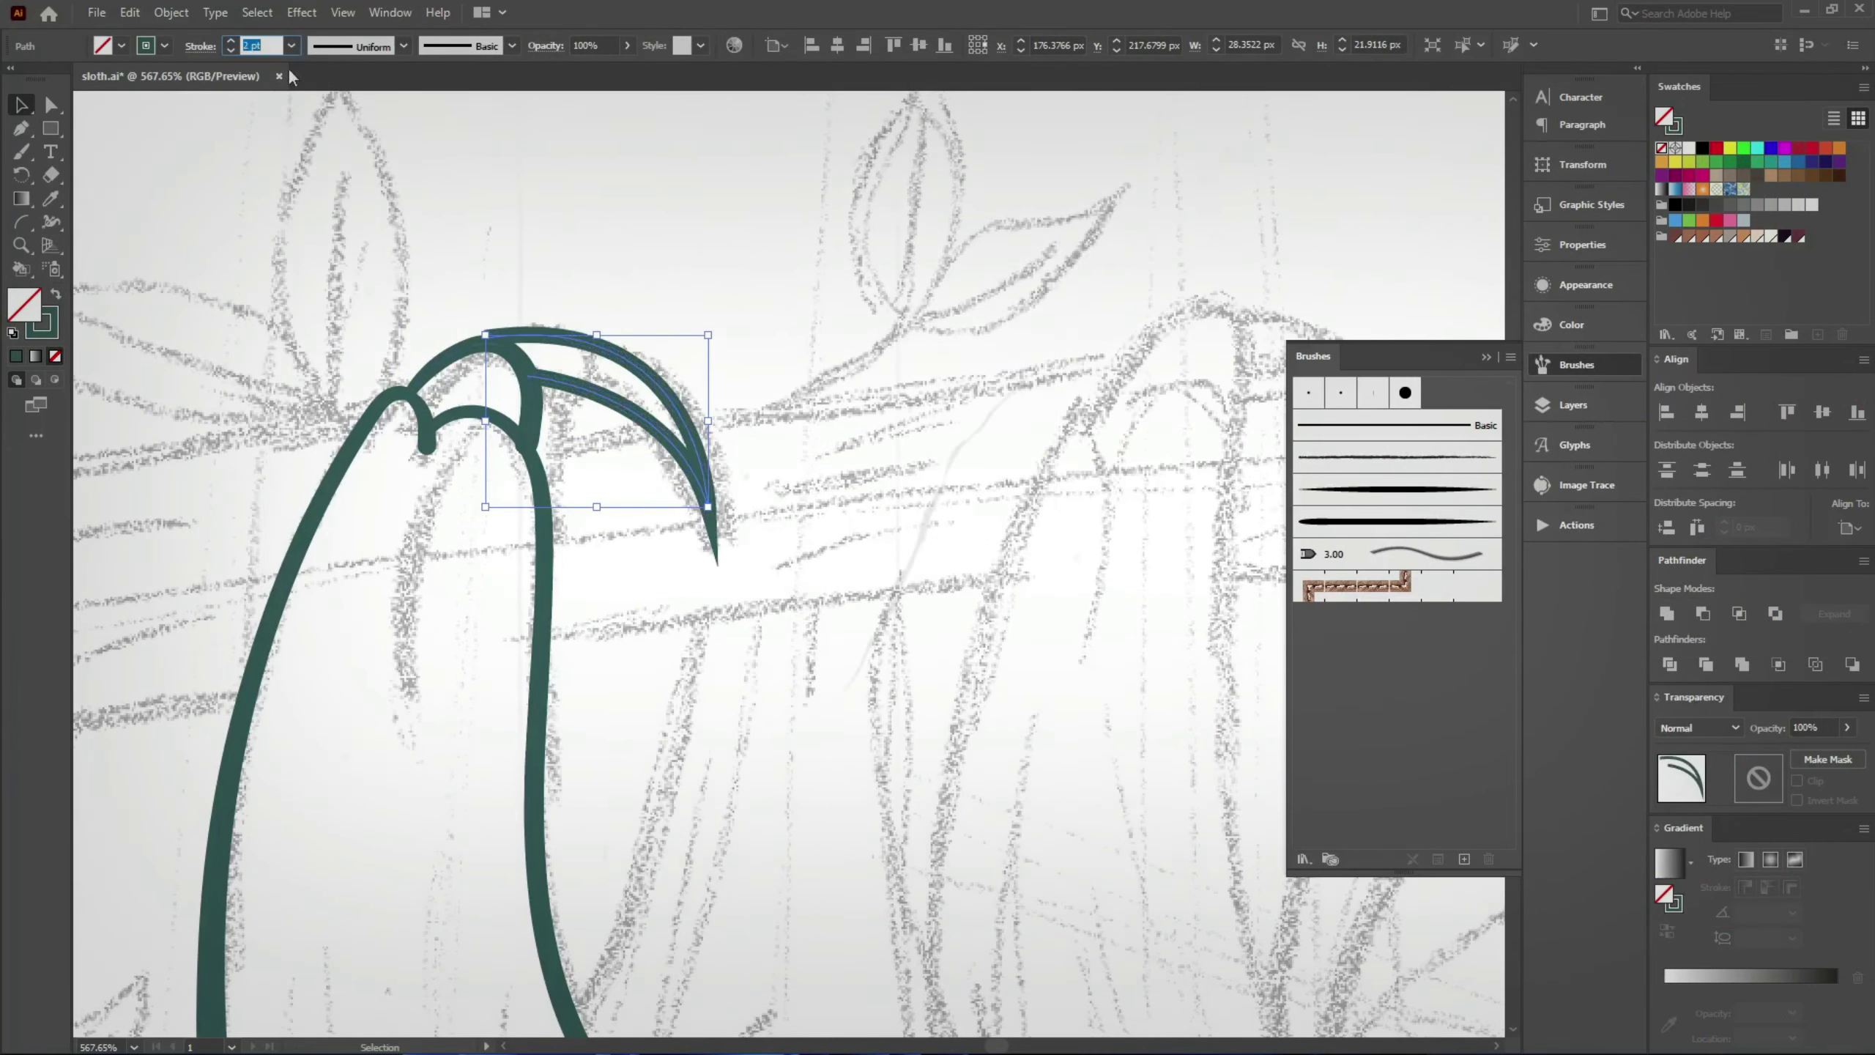
type("1.8")
key("Return")
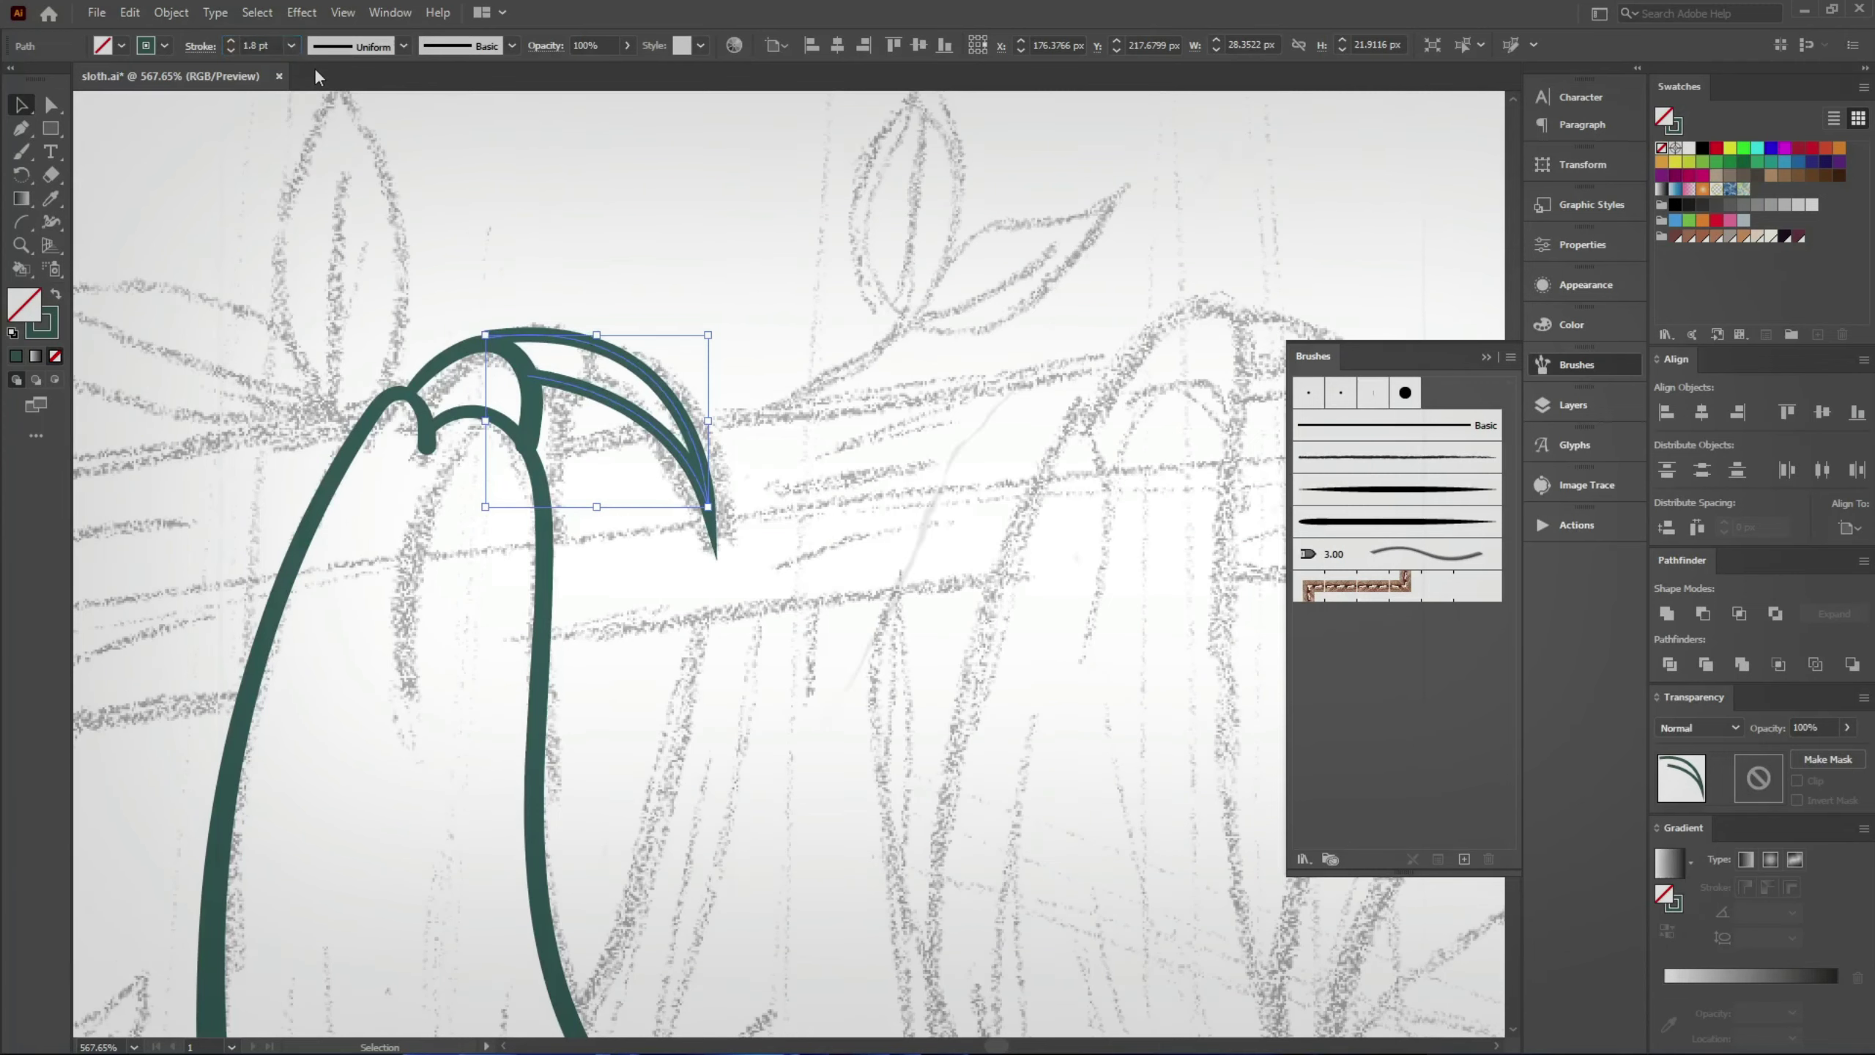
Step: Nudge the claw's tip anchors with Direct Selection to refine its curve
left_click(584, 304)
scroll(583, 310, "up", 2)
key("a")
left_click(795, 605)
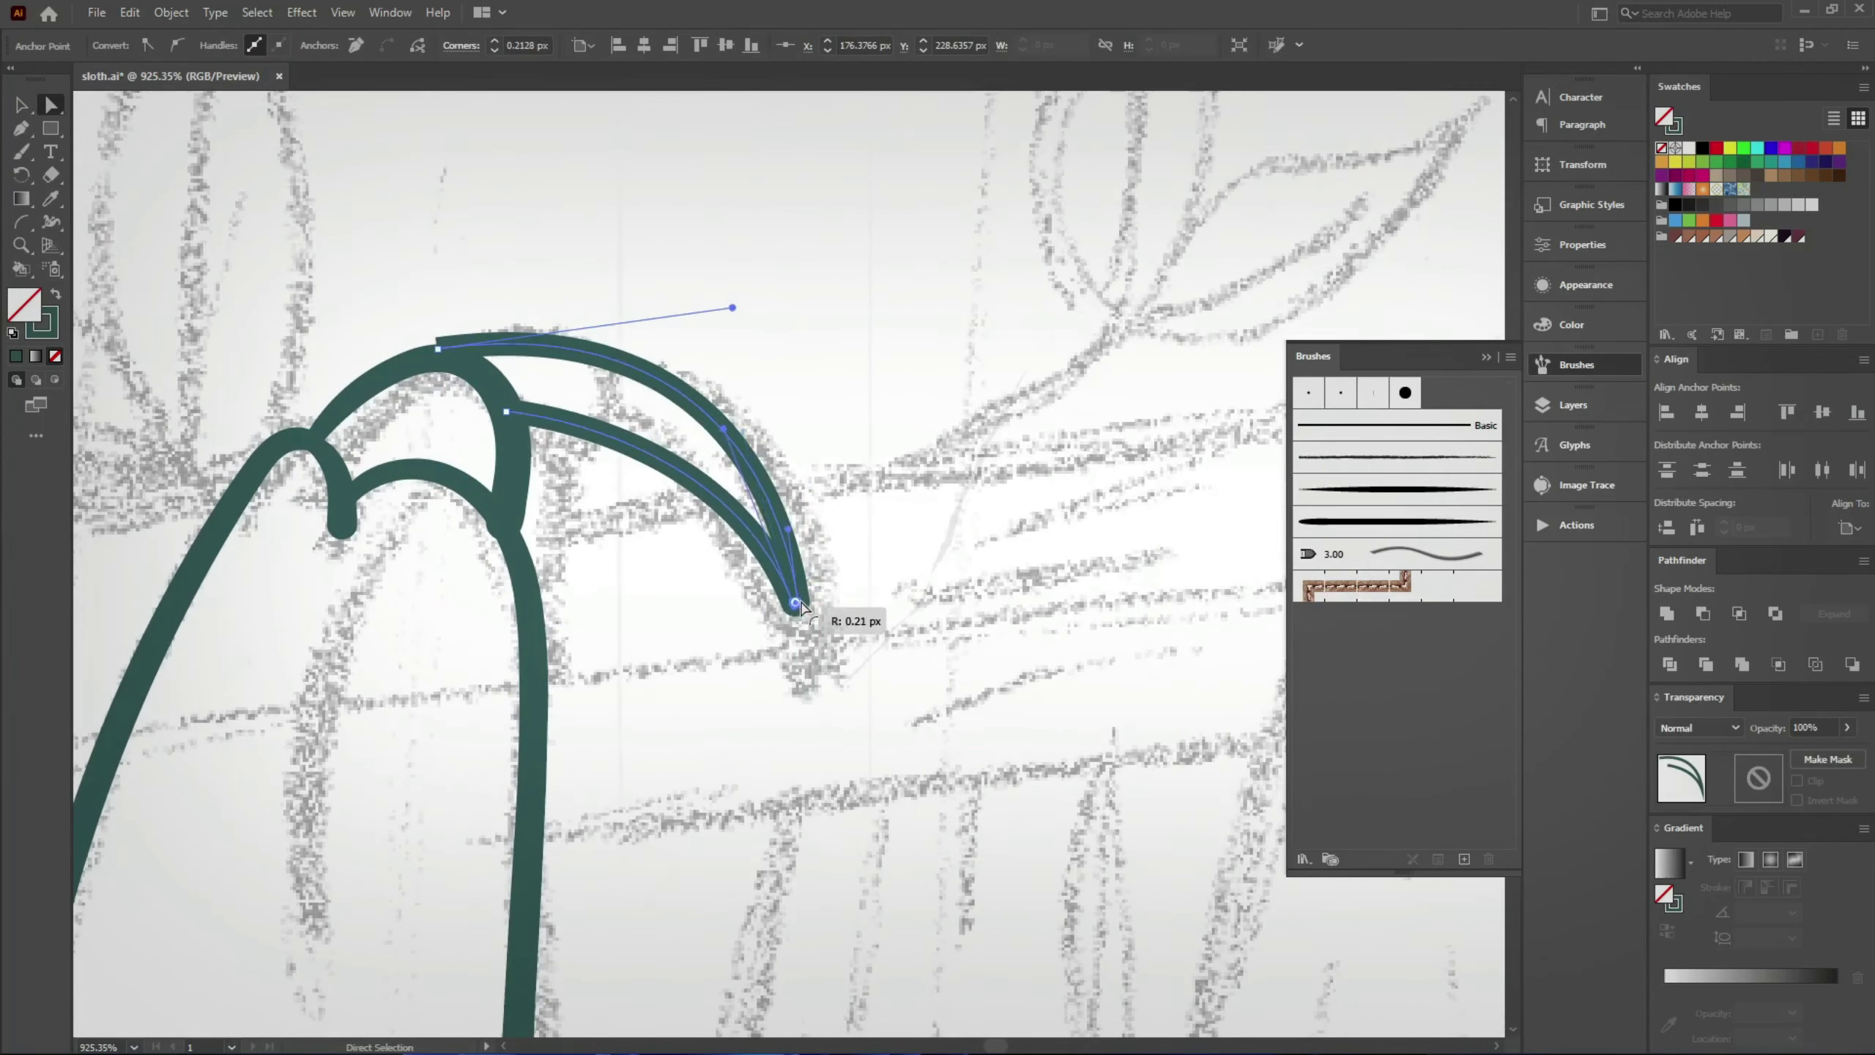
scroll(402, 273, "up", 1)
left_click_drag(448, 375, 451, 381)
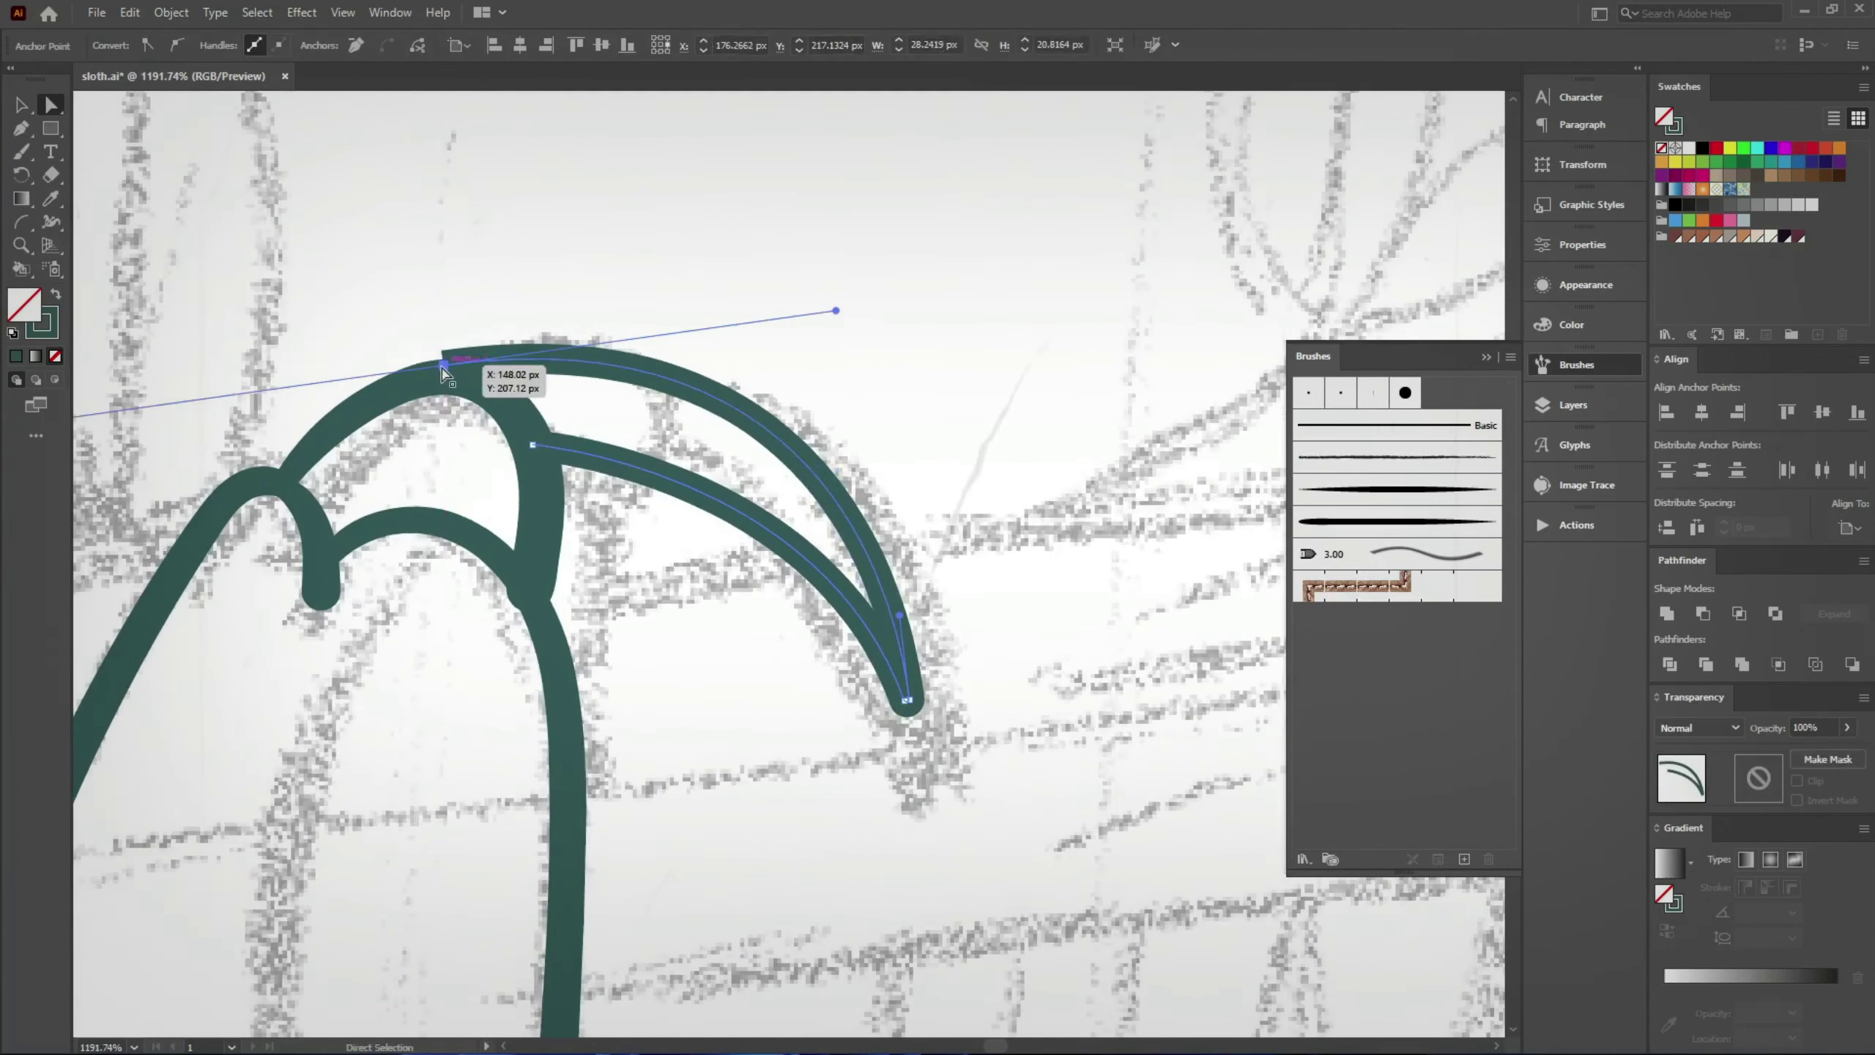
scroll(517, 443, "down", 5)
Step: Save, then brush-trace the inner edge of the left arm
left_click(578, 496)
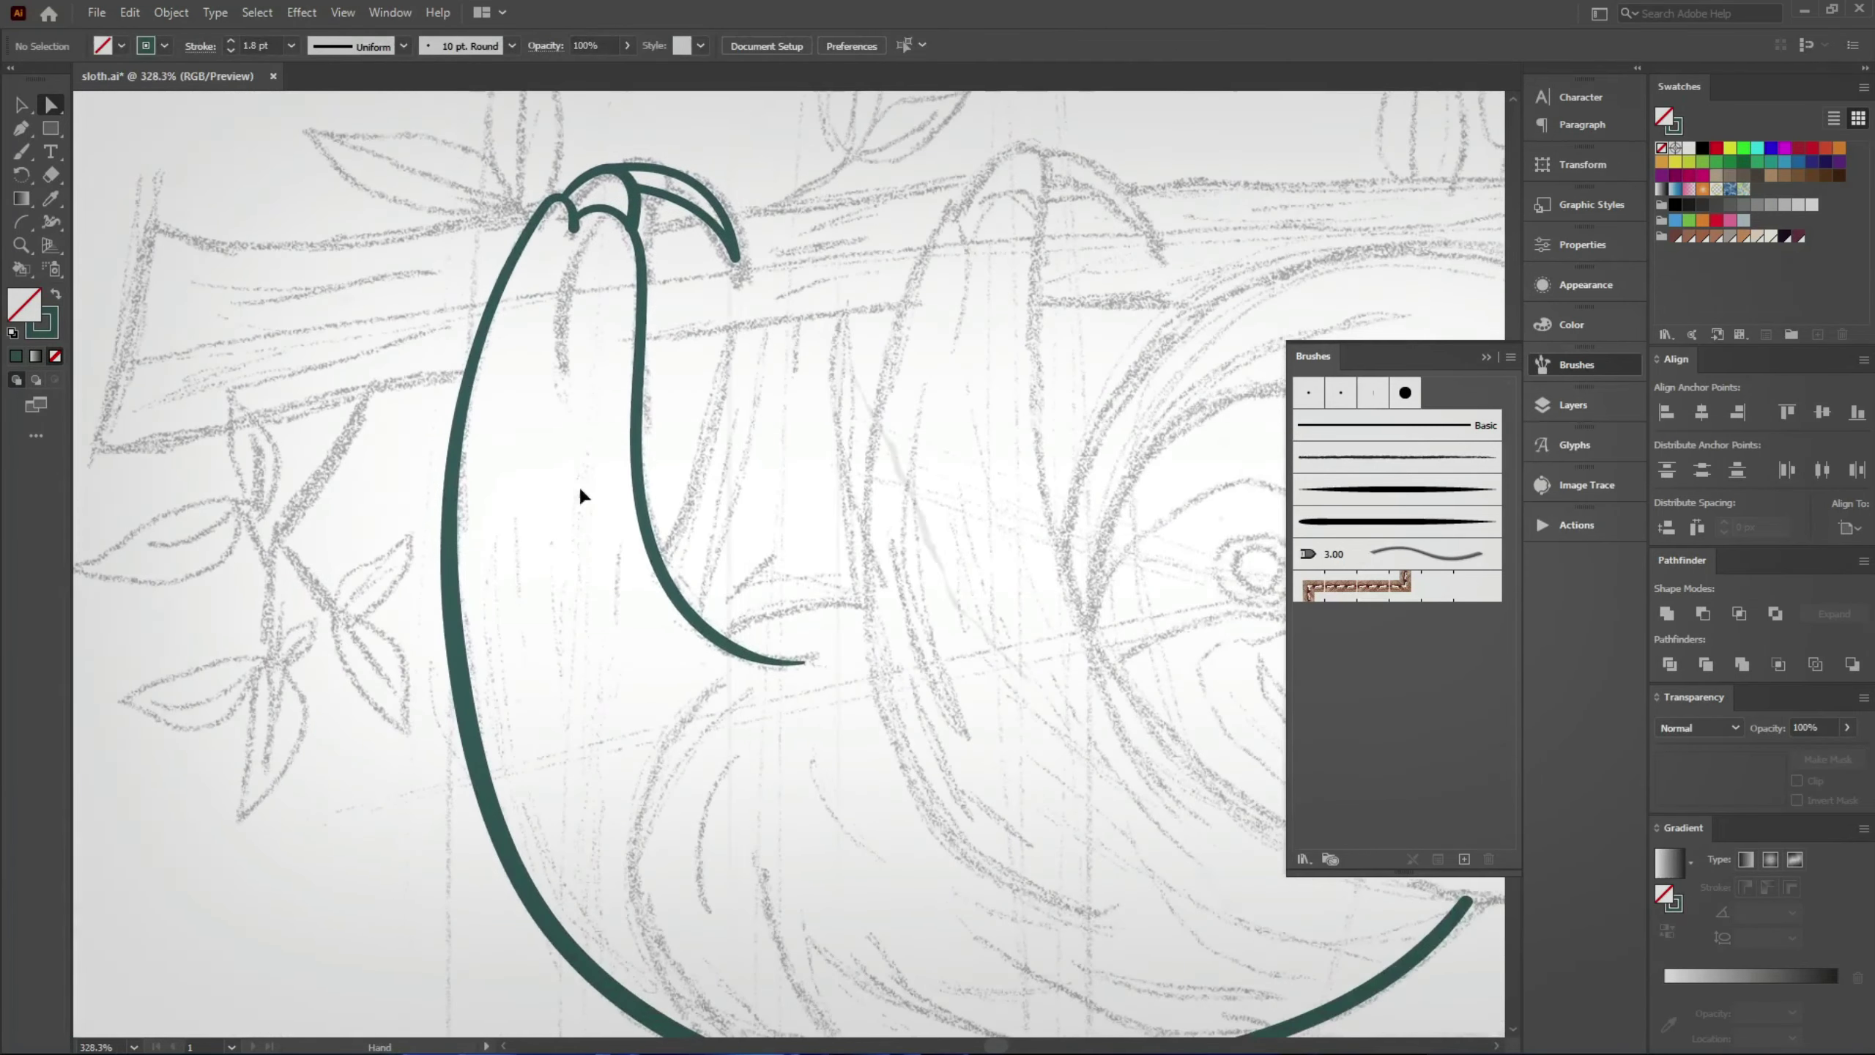
key("ctrl+s")
key("b")
scroll(451, 403, "up", 1)
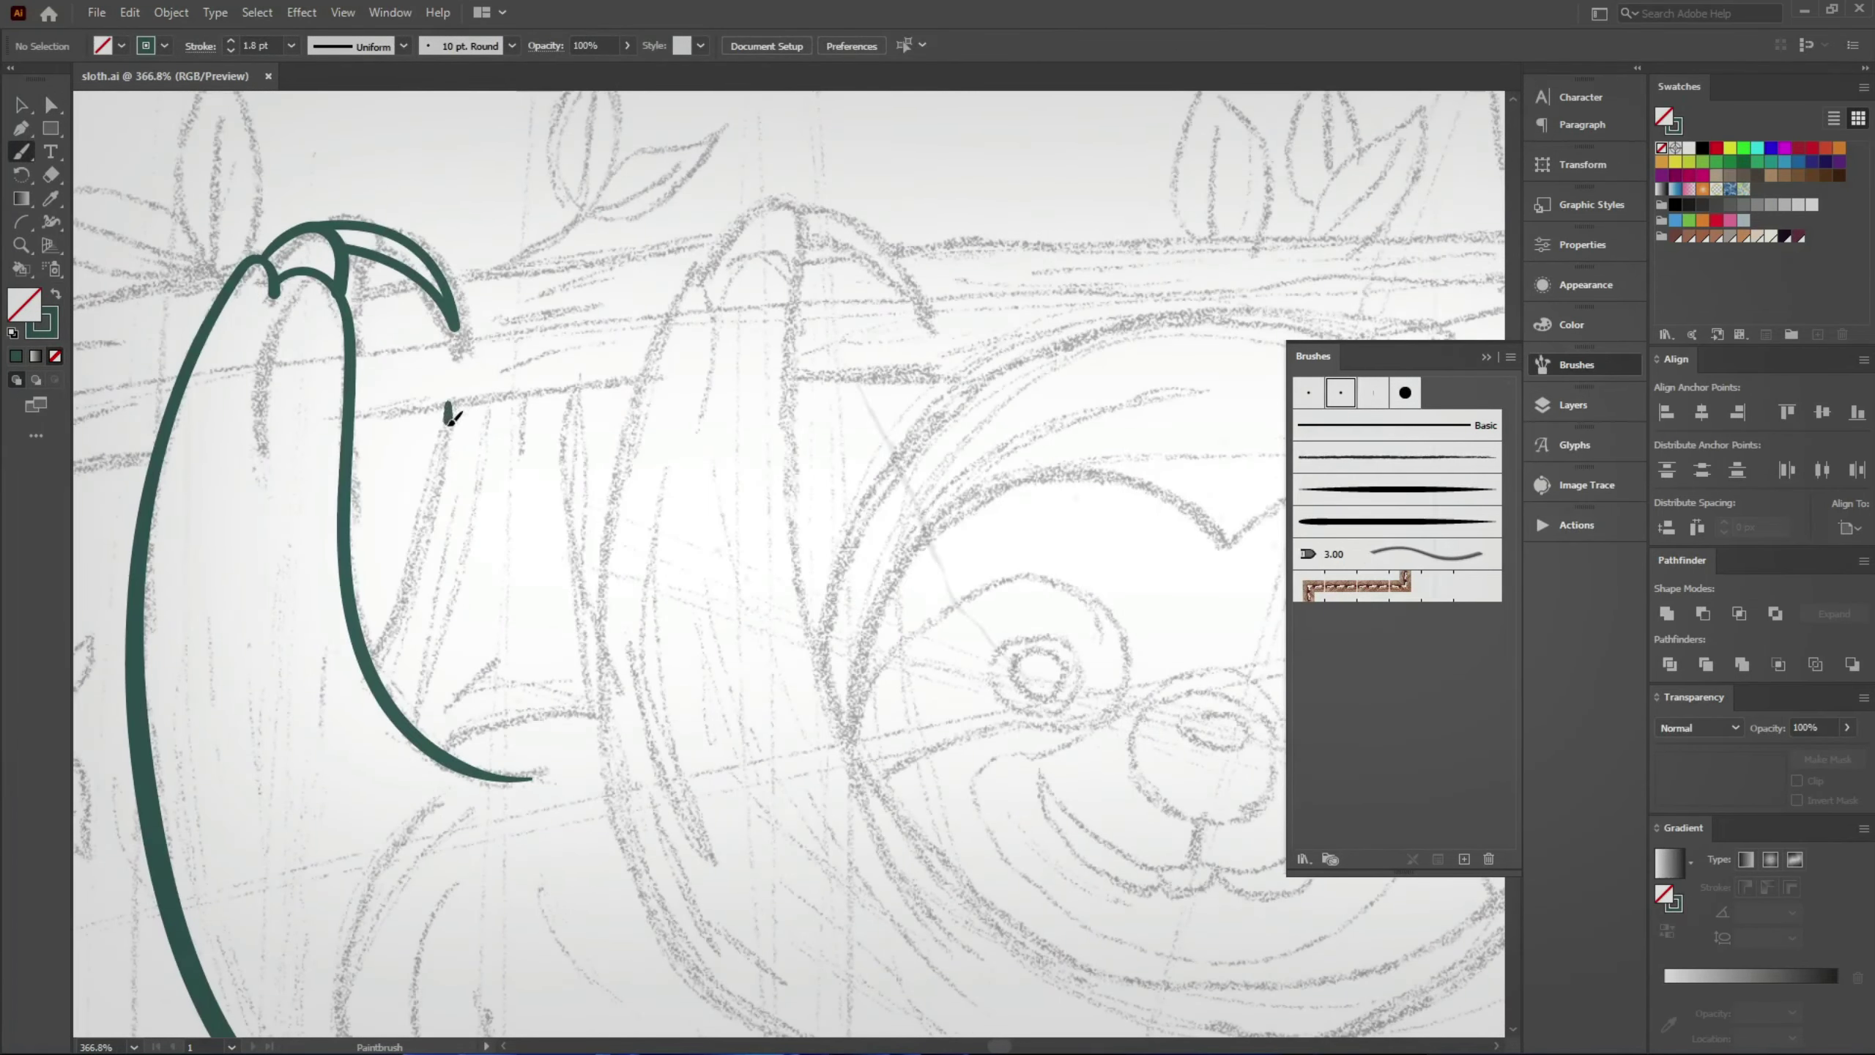
left_click_drag(451, 422, 425, 546)
left_click_drag(377, 642, 369, 655)
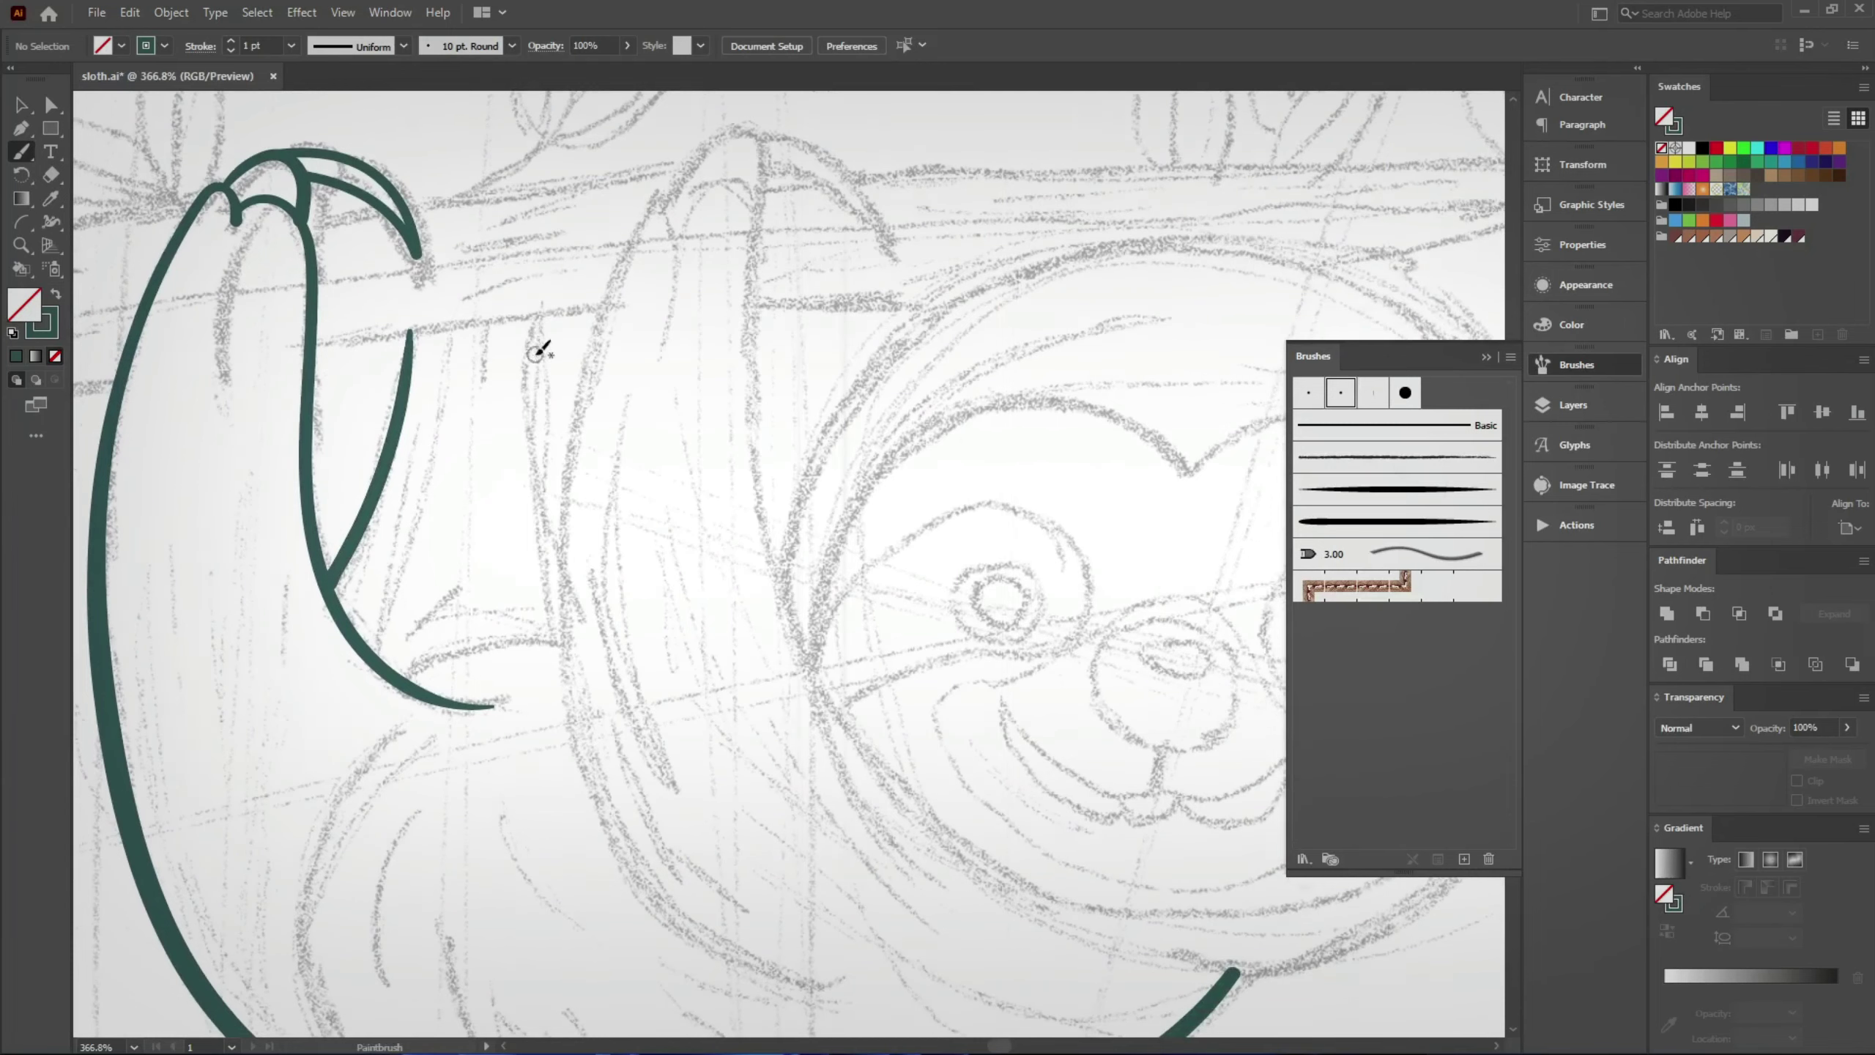
Step: Trace the second paw's top and inner edge in a brush stroke
left_click_drag(586, 447, 536, 351)
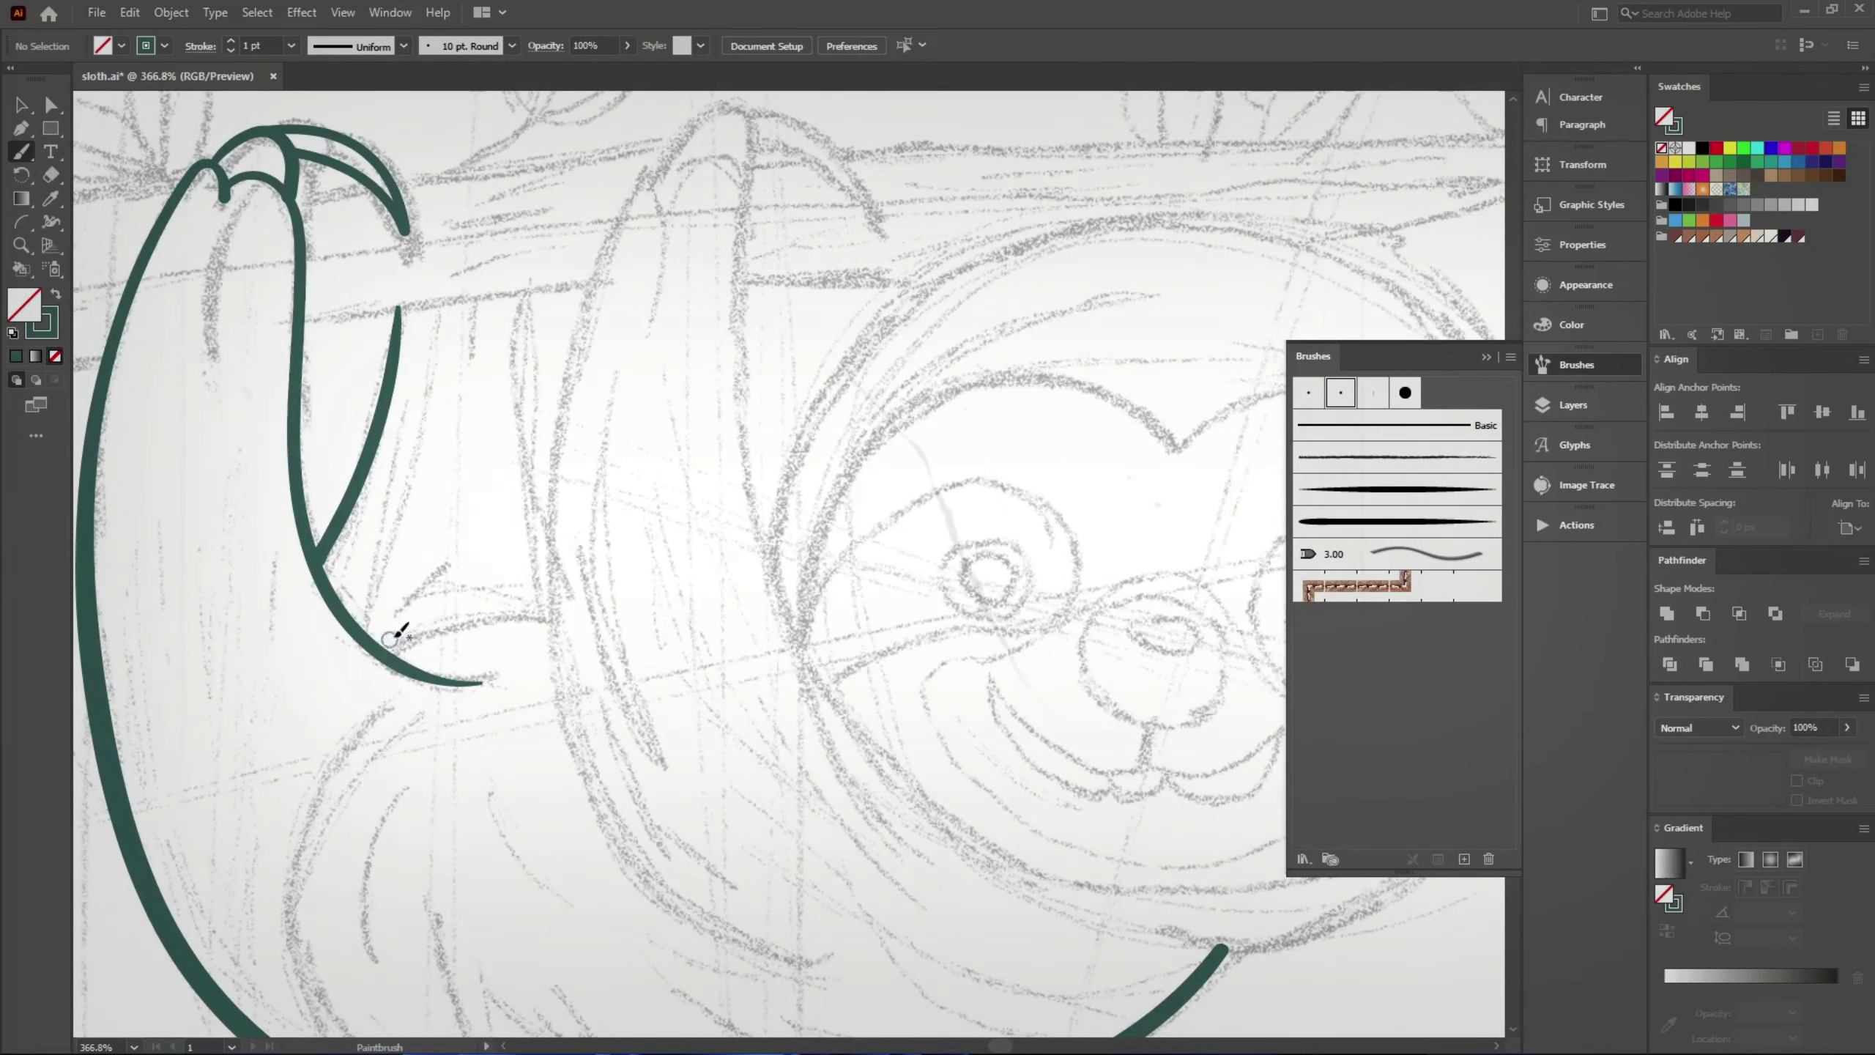
scroll(391, 635, "down", 2)
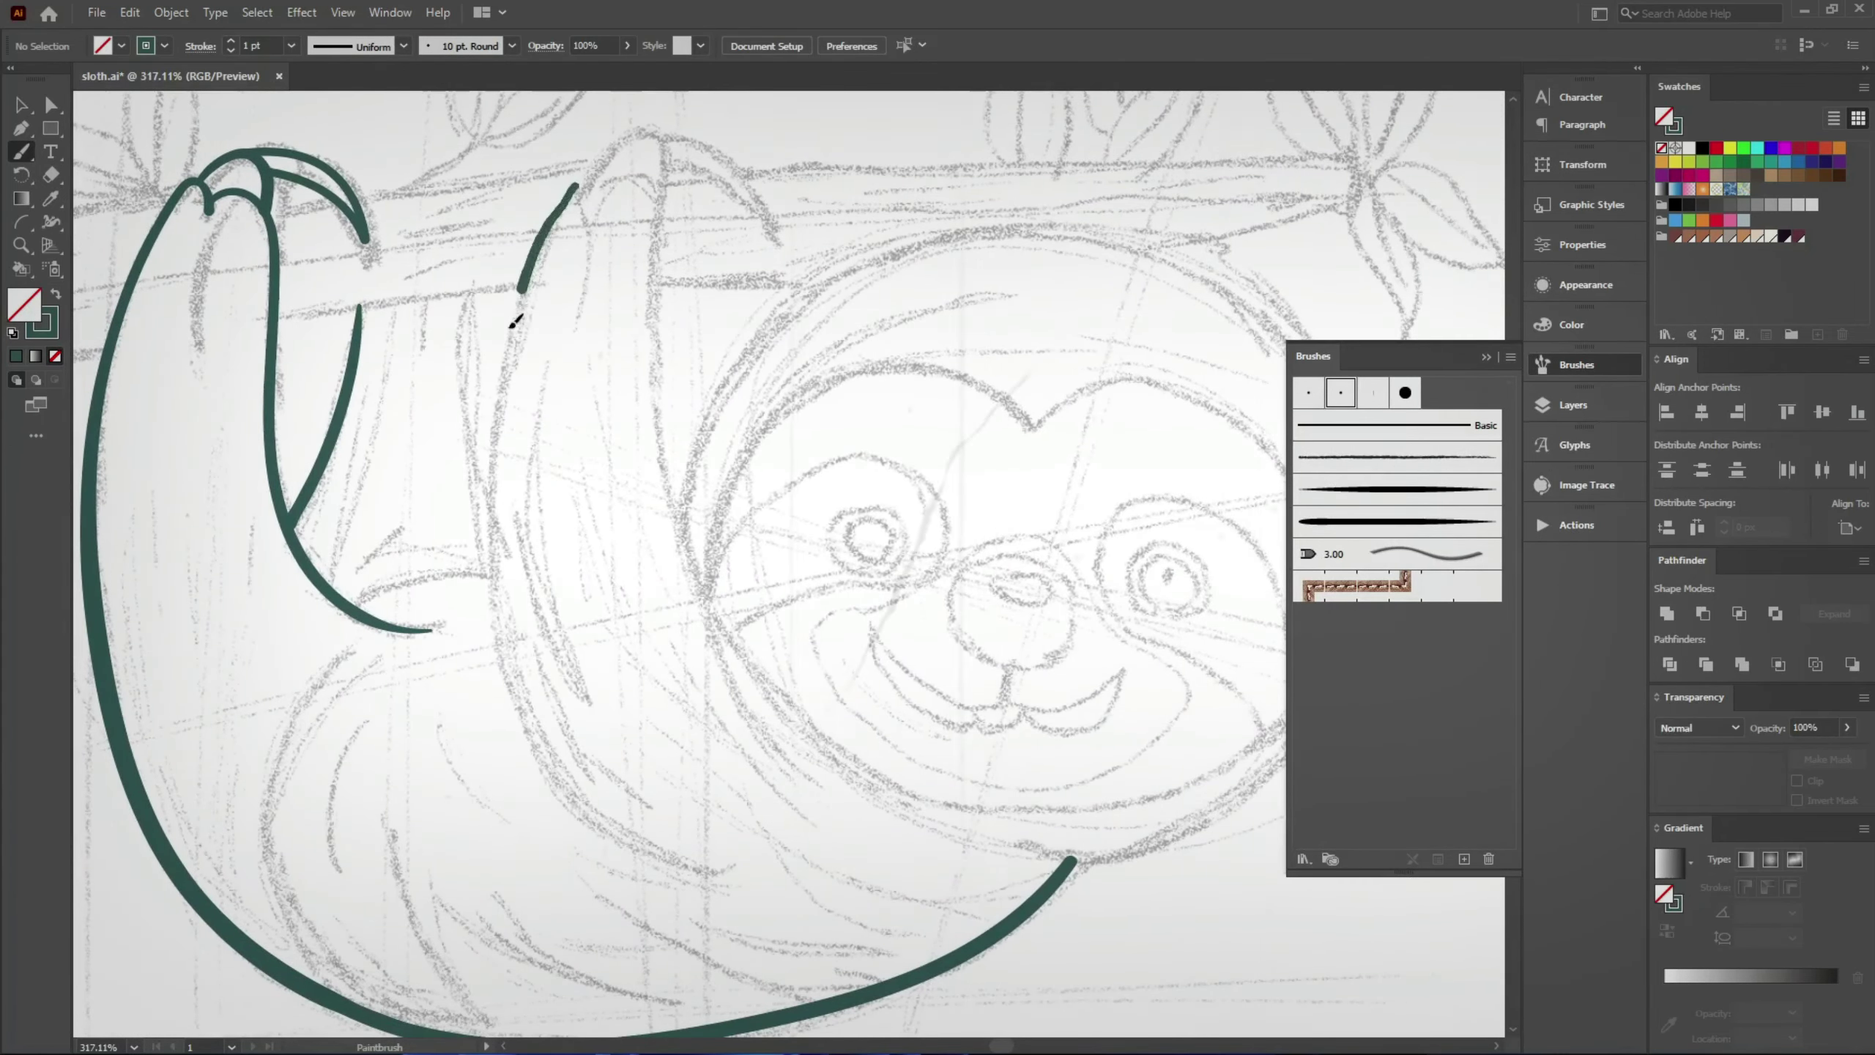
scroll(709, 827, "down", 1)
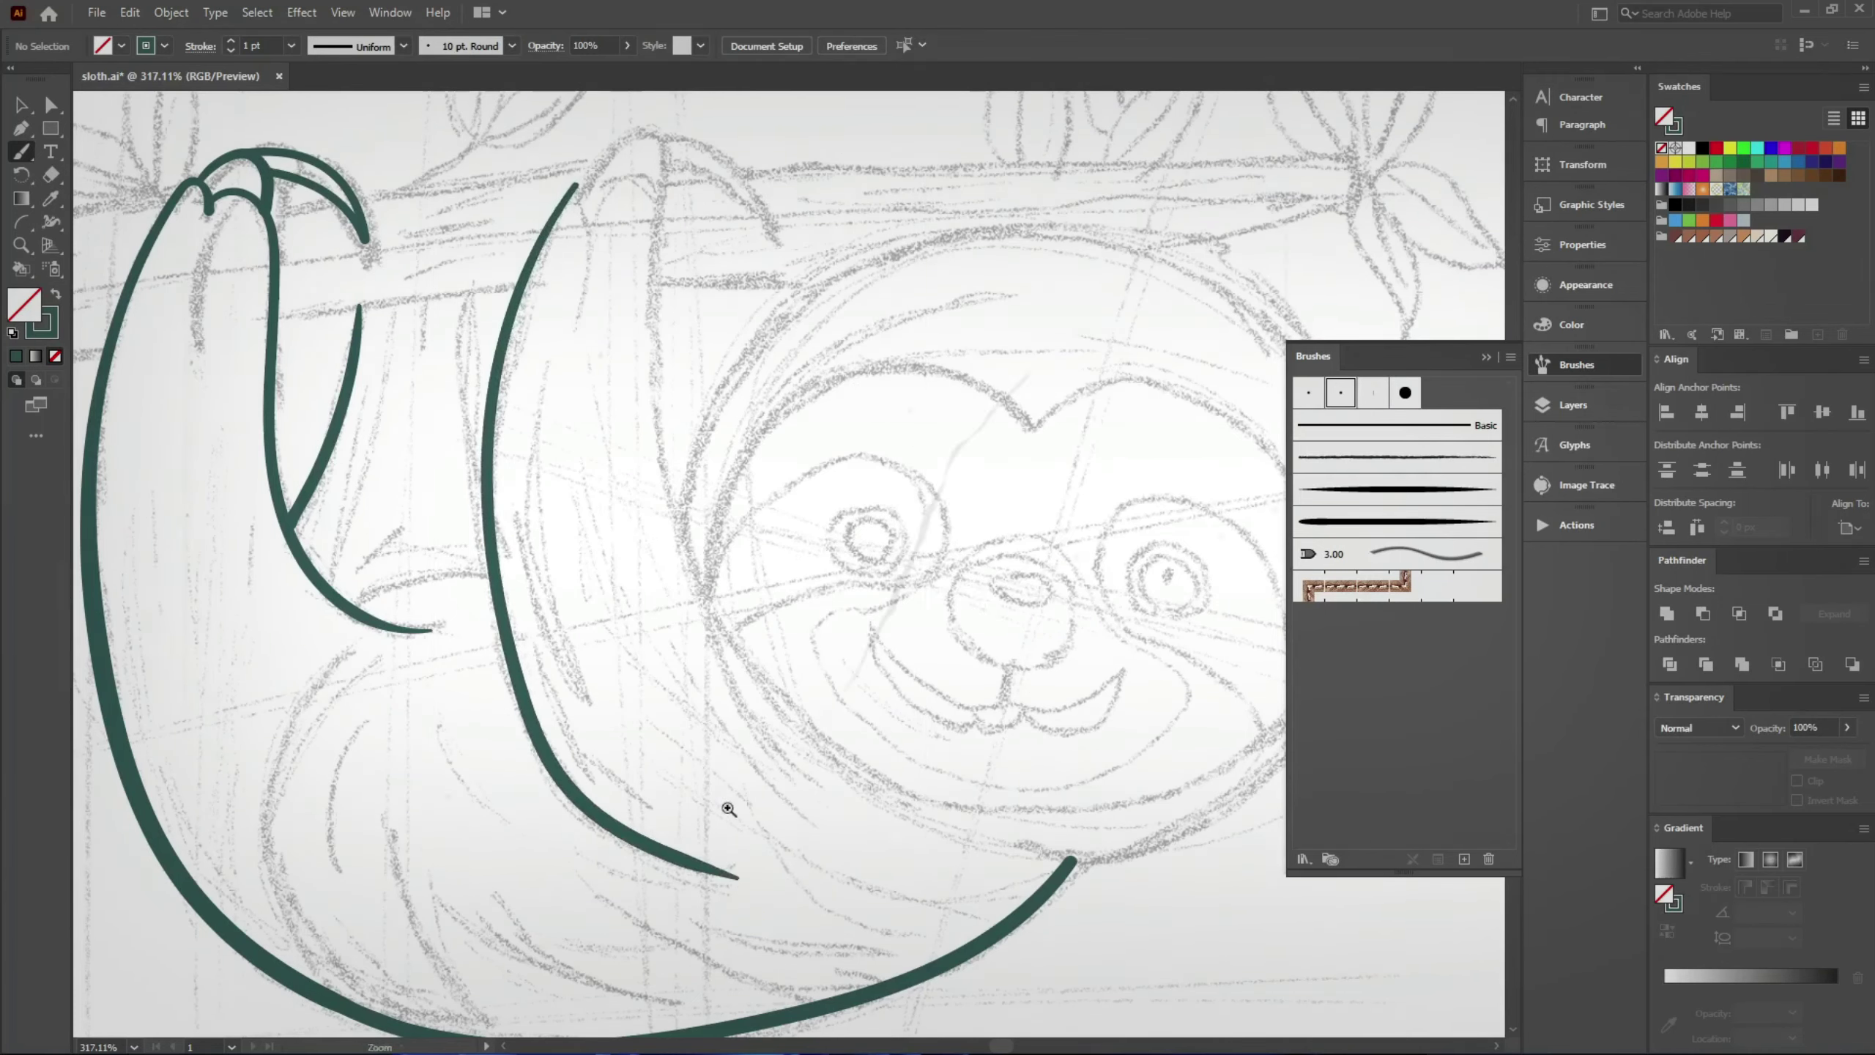
scroll(664, 738, "down", 1)
scroll(532, 578, "up", 1)
scroll(434, 585, "up", 2)
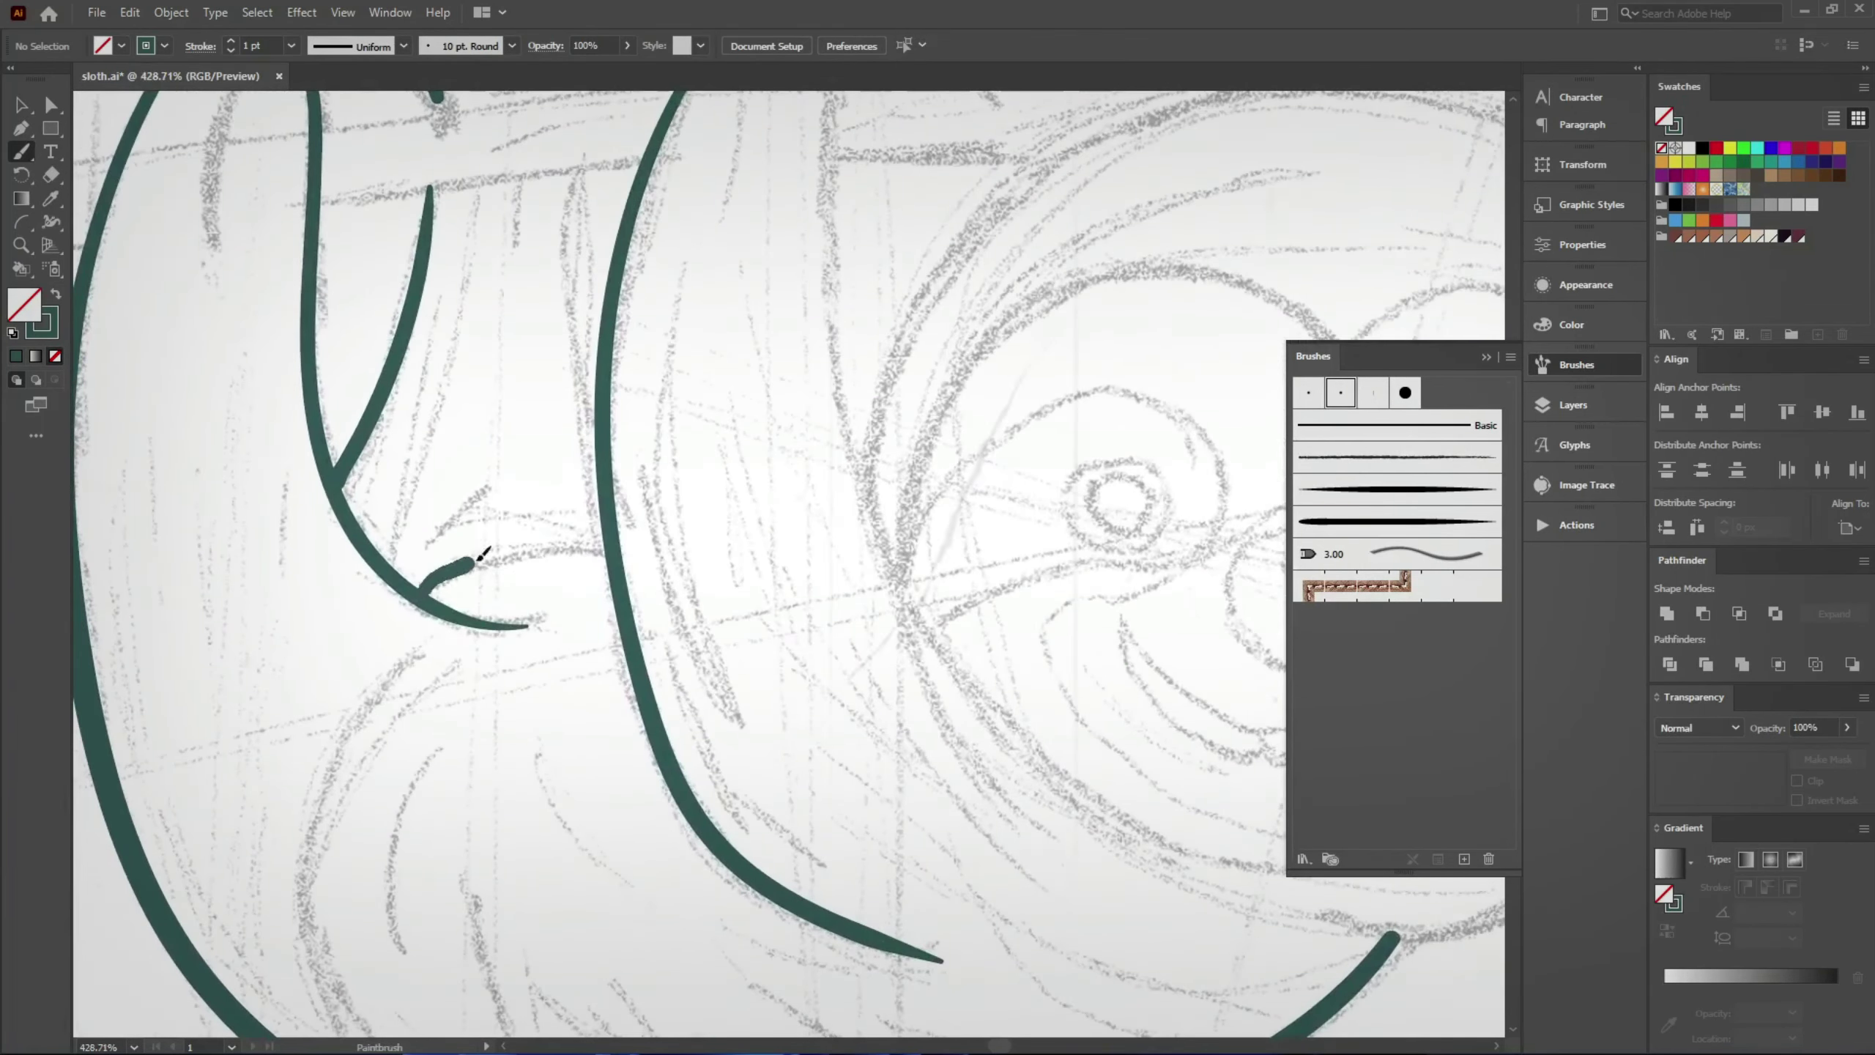
scroll(605, 443, "up", 3)
scroll(616, 284, "up", 1)
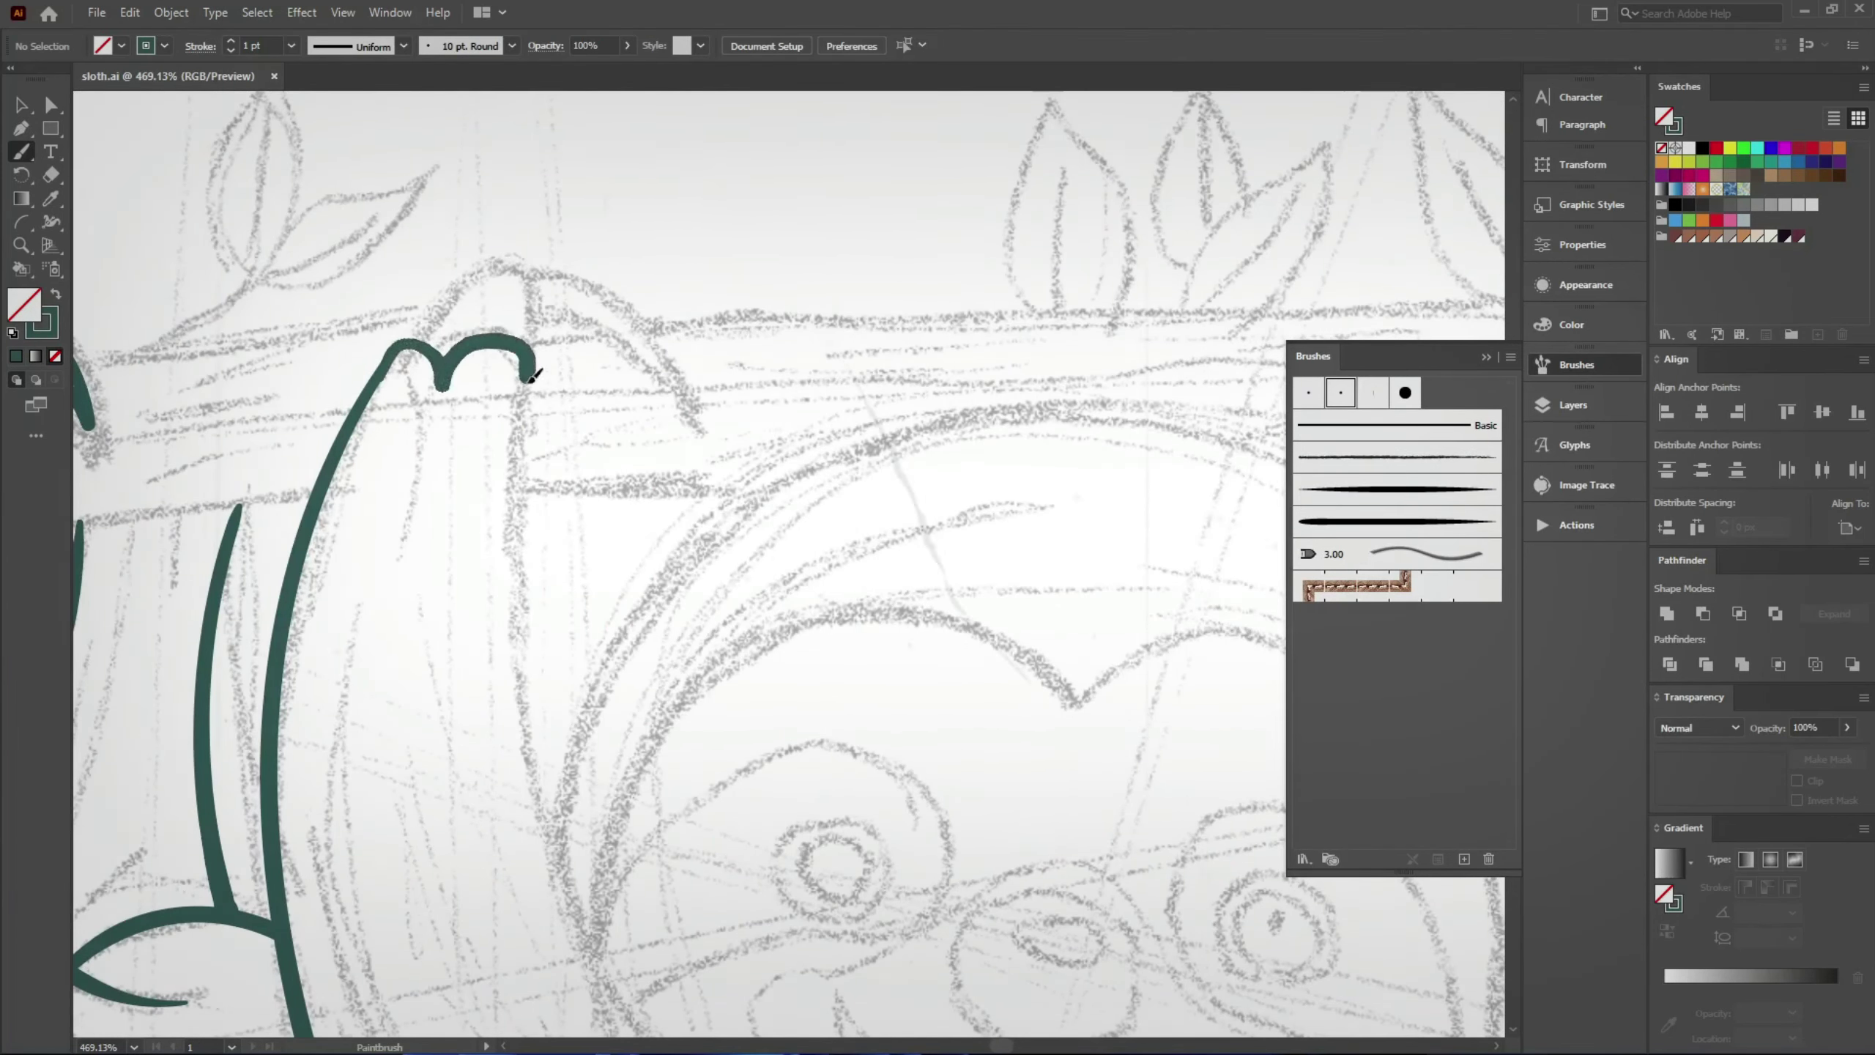
left_click_drag(533, 375, 590, 937)
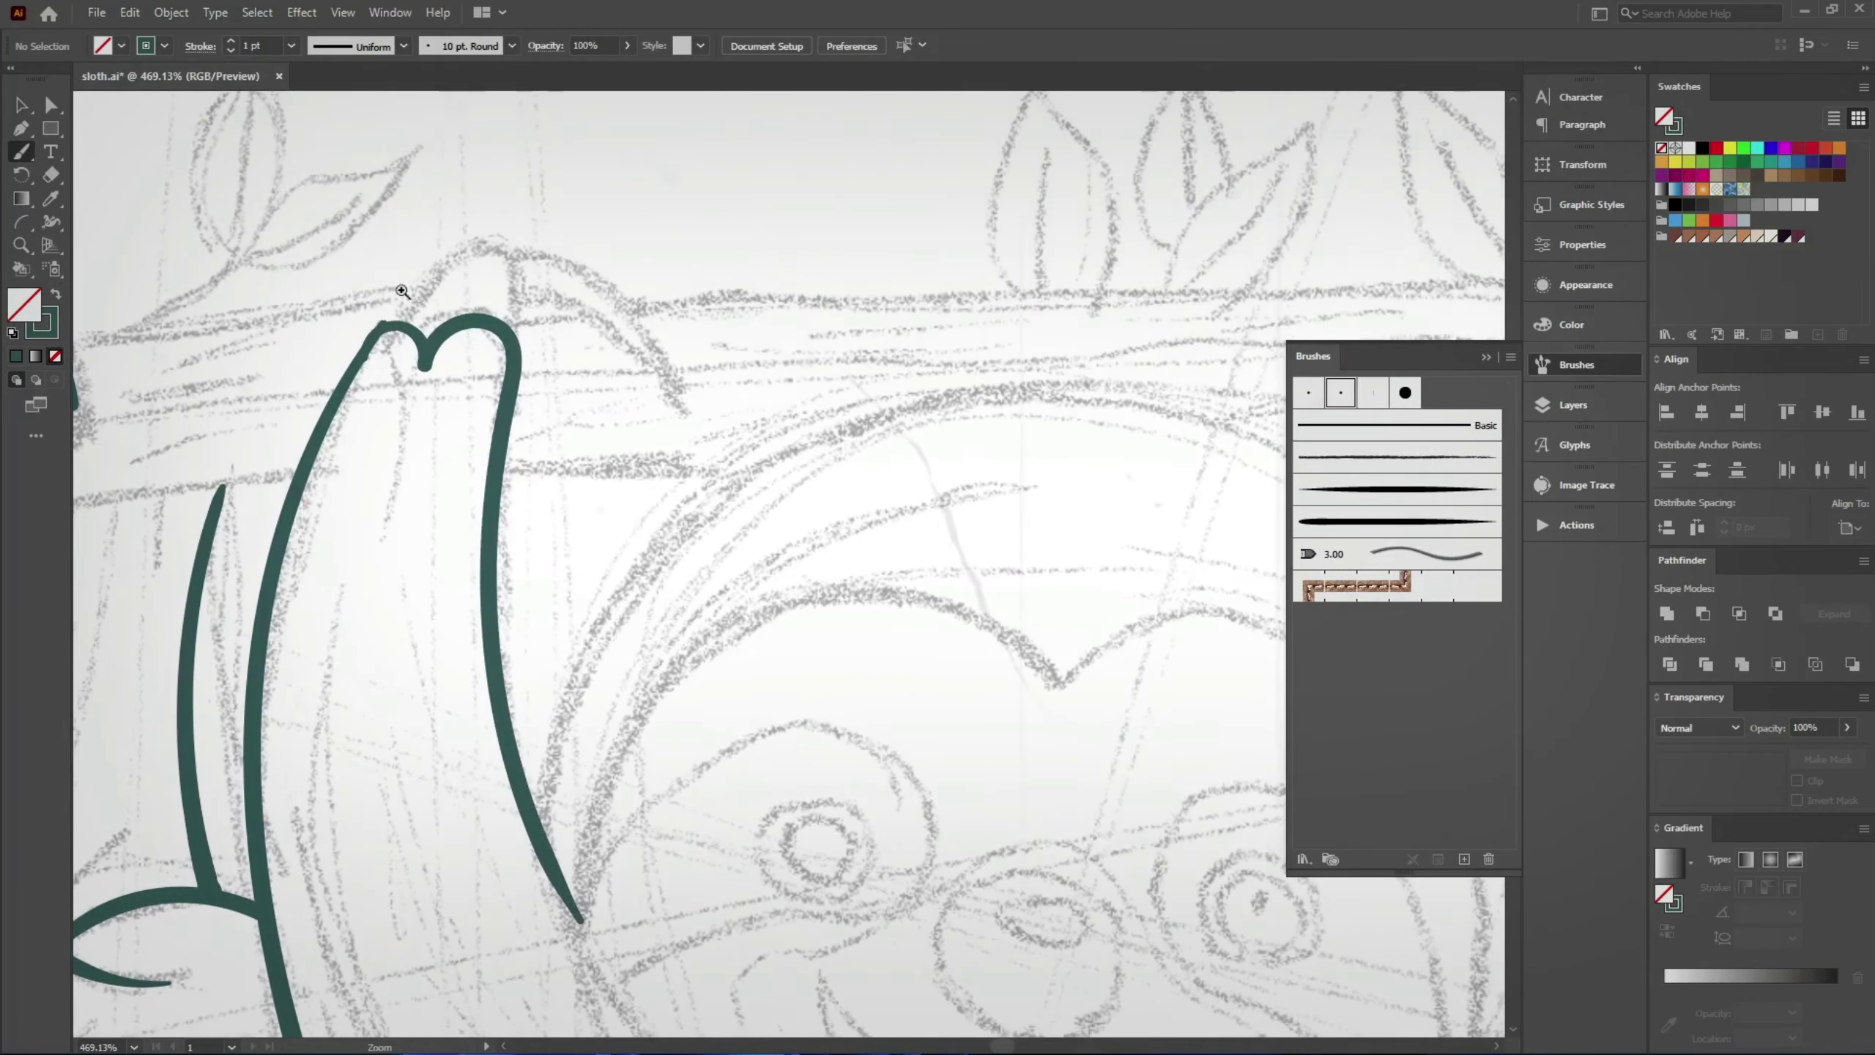
Step: Reshape the second paw outline's anchors to smooth its curve
left_click_drag(403, 291, 518, 443)
key("a")
left_click(495, 471)
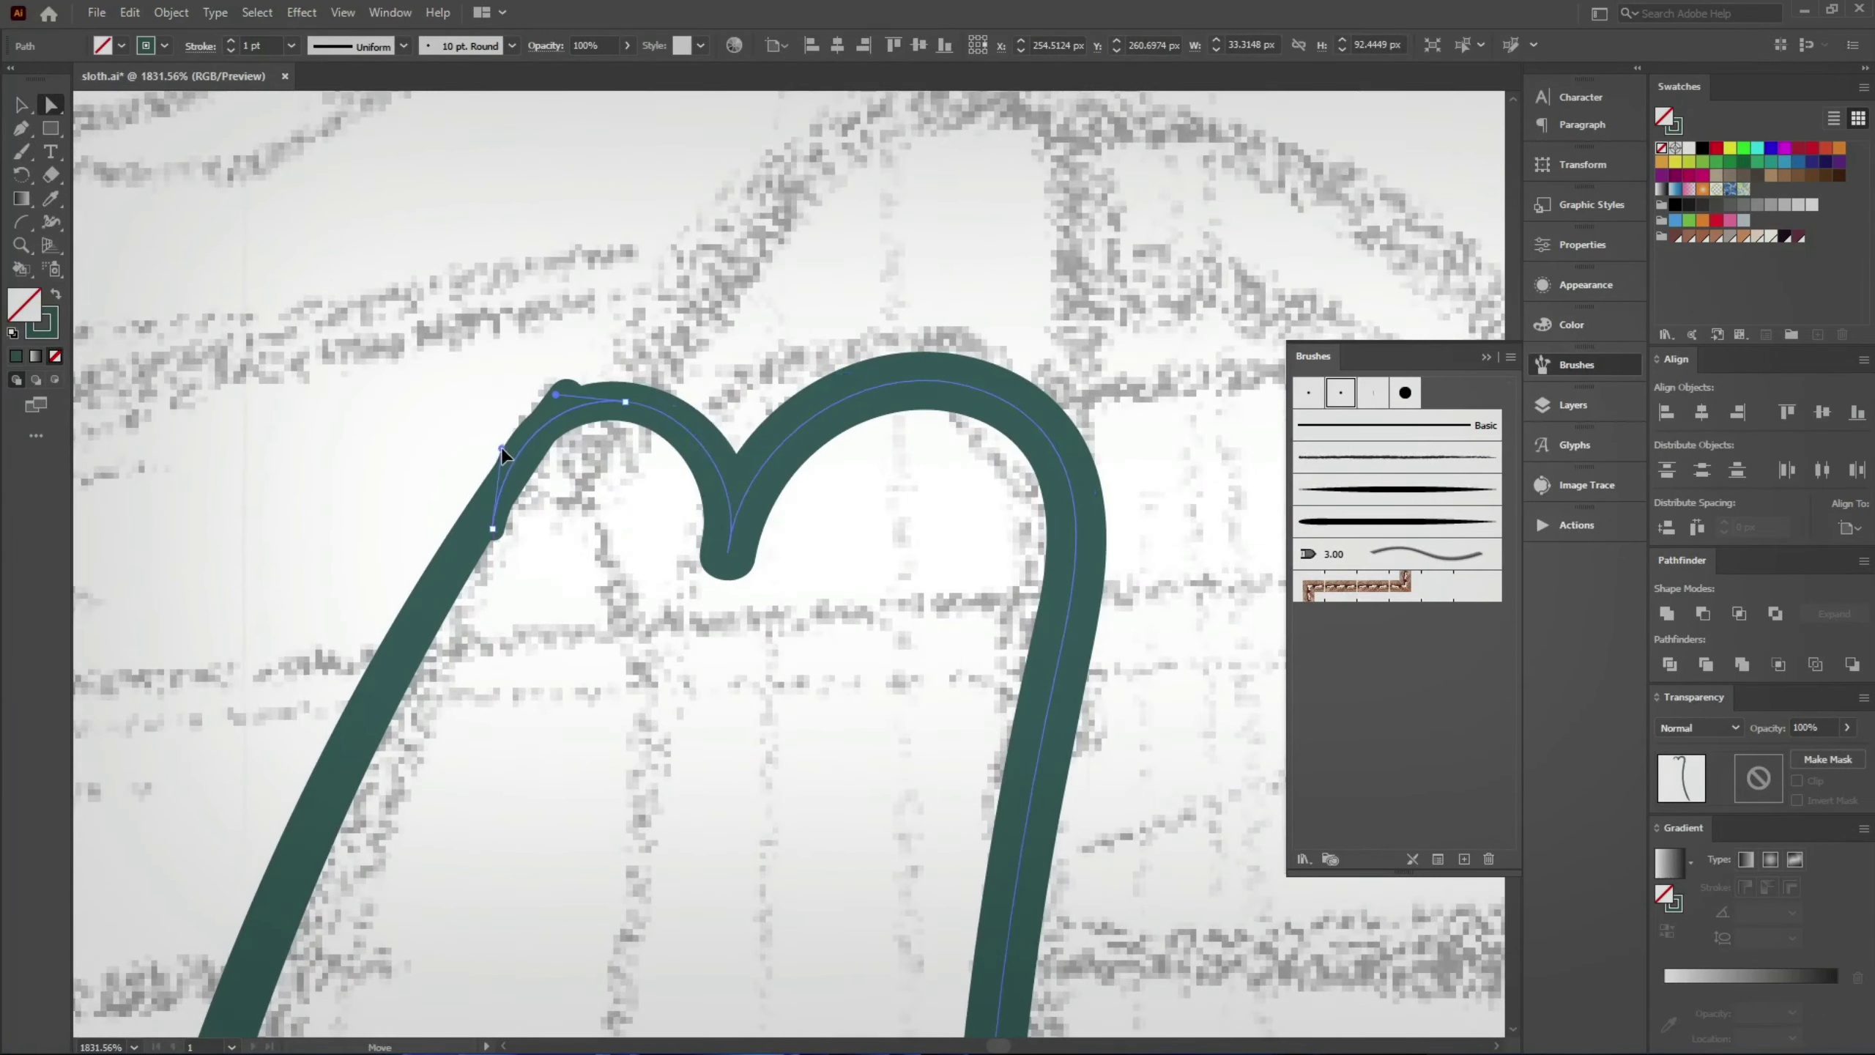
left_click_drag(492, 529, 484, 523)
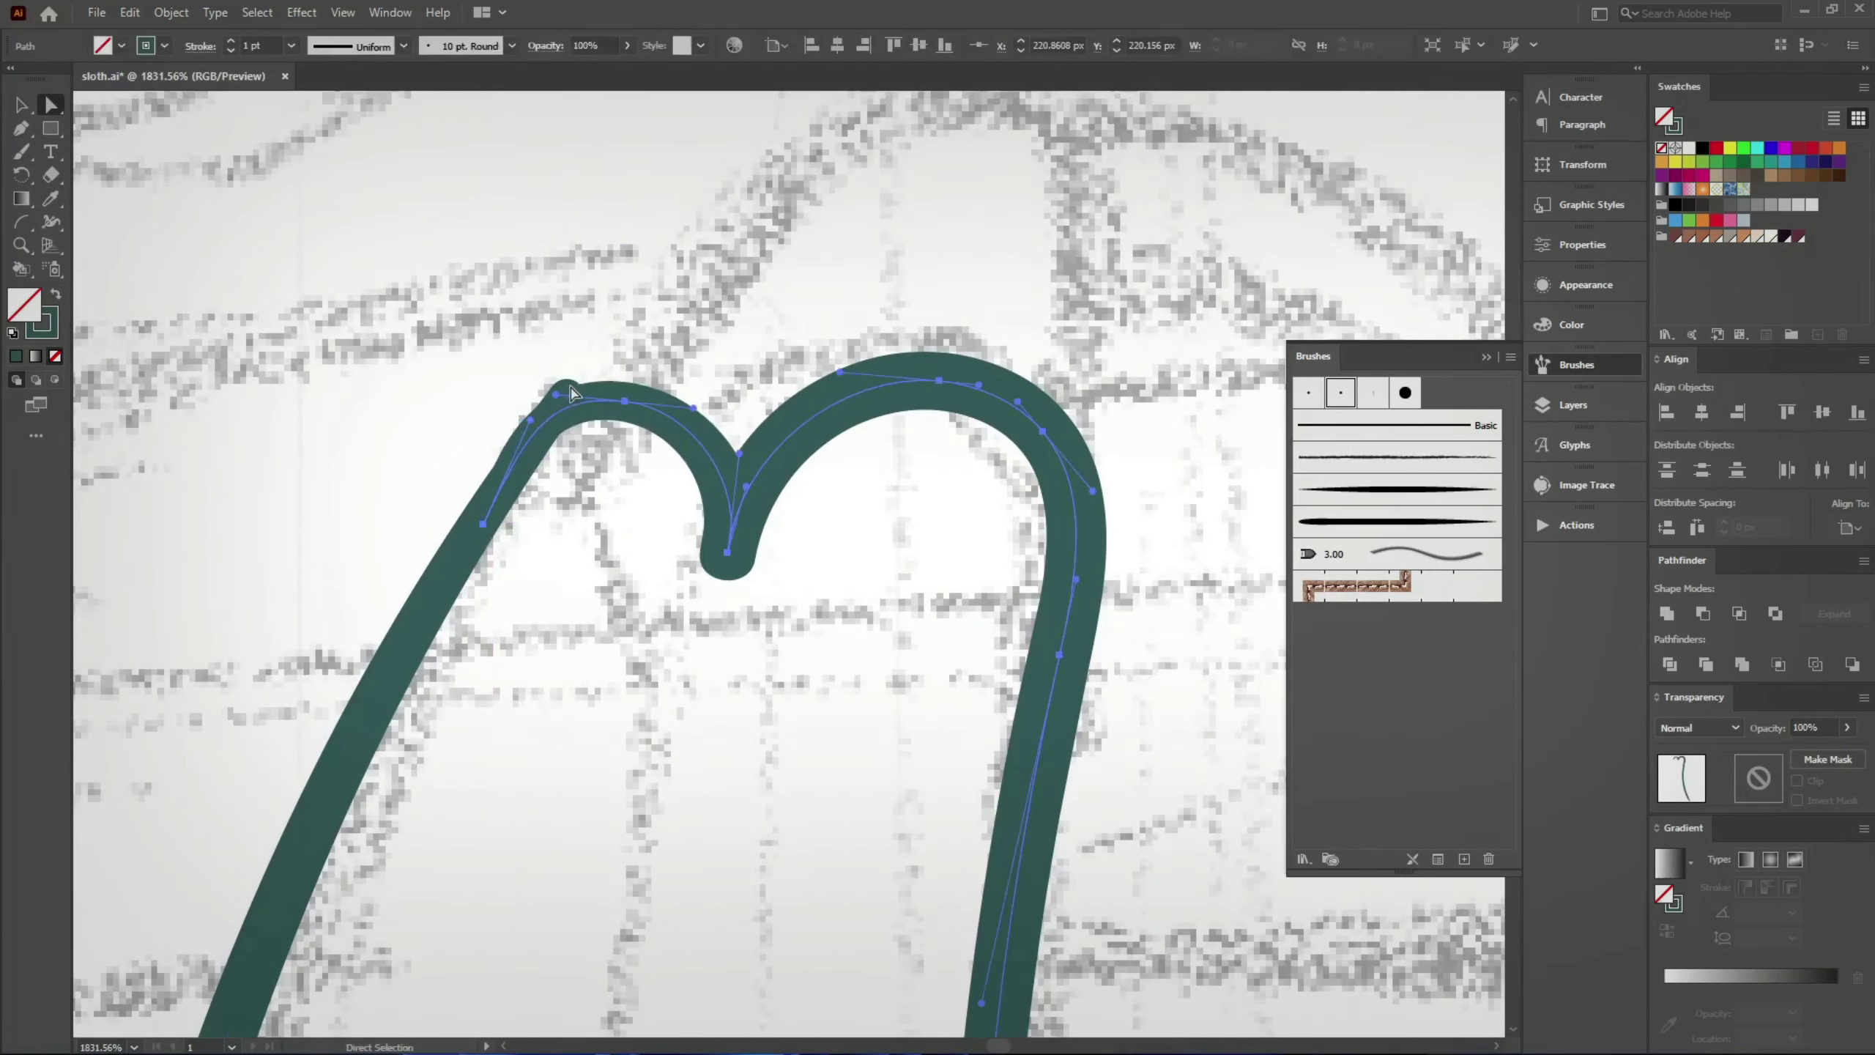
left_click_drag(509, 422, 256, 820)
left_click_drag(562, 410, 556, 423)
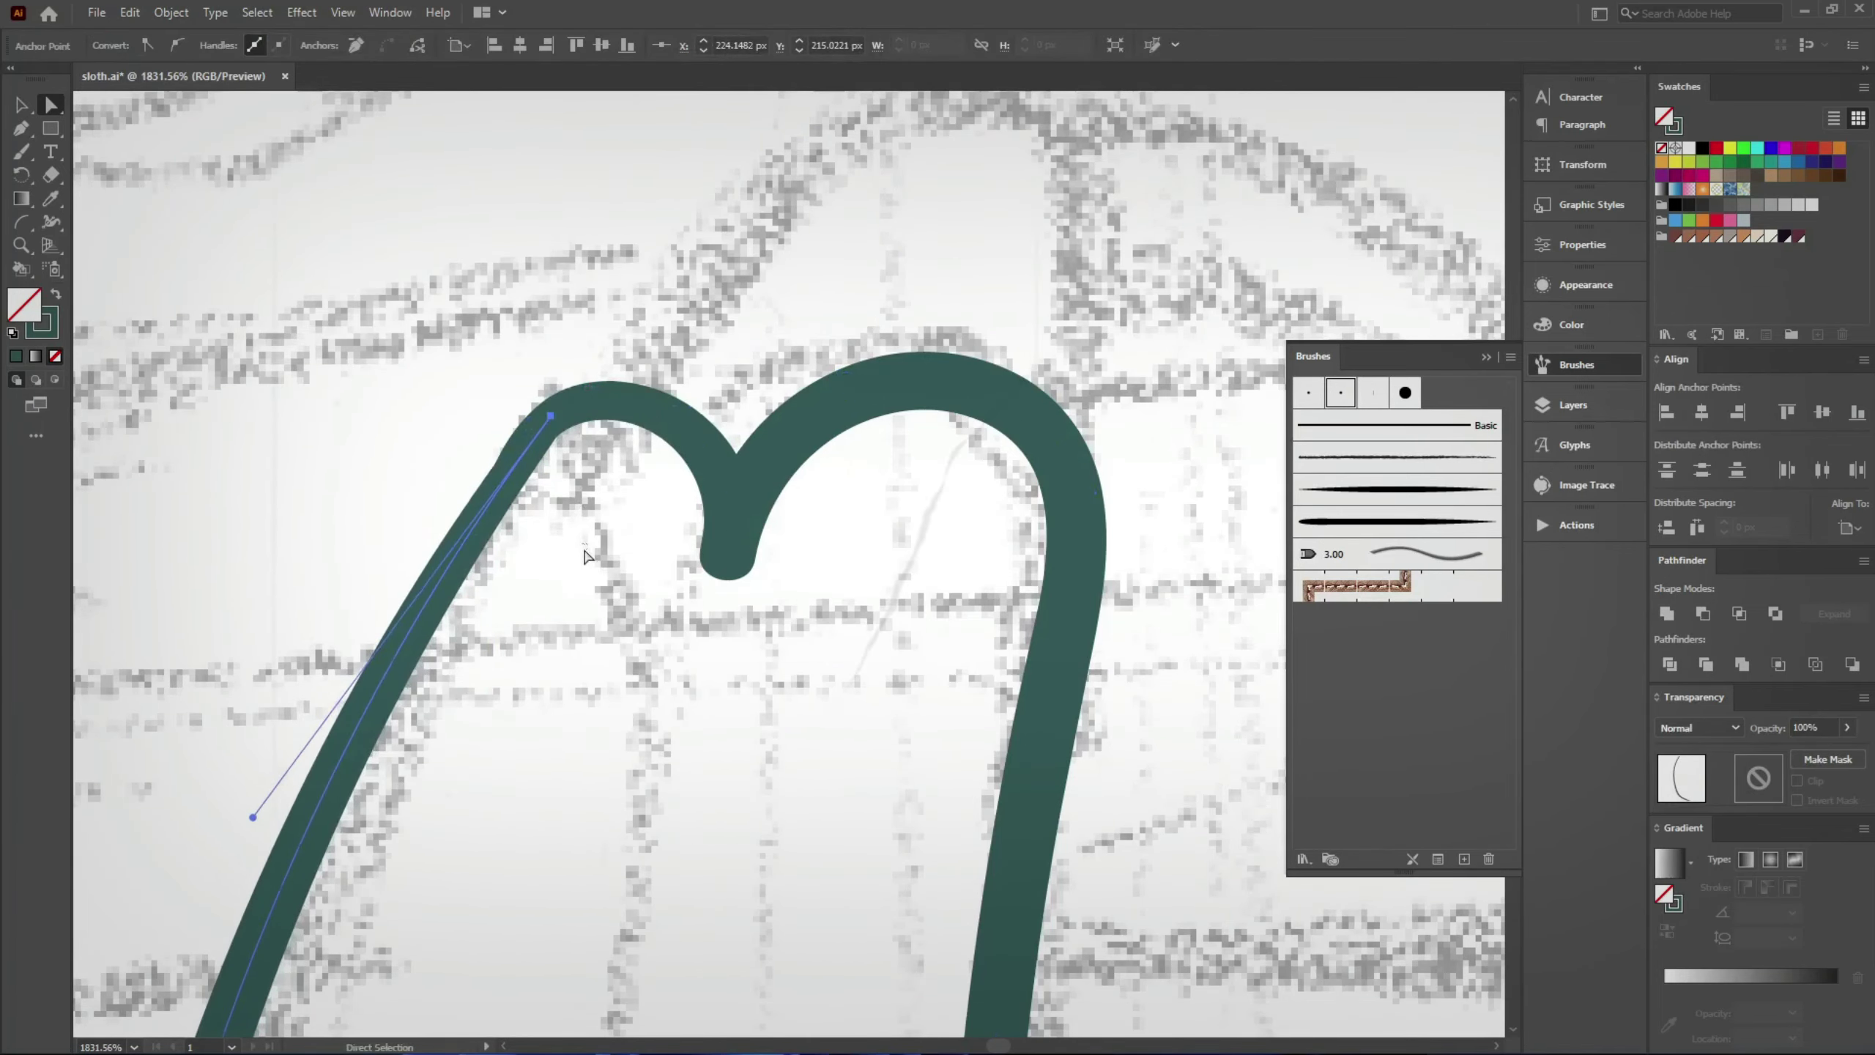
key("ctrl+shift+a")
key("b")
Step: Draw the arch over the second paw's top
scroll(529, 567, "down", 5)
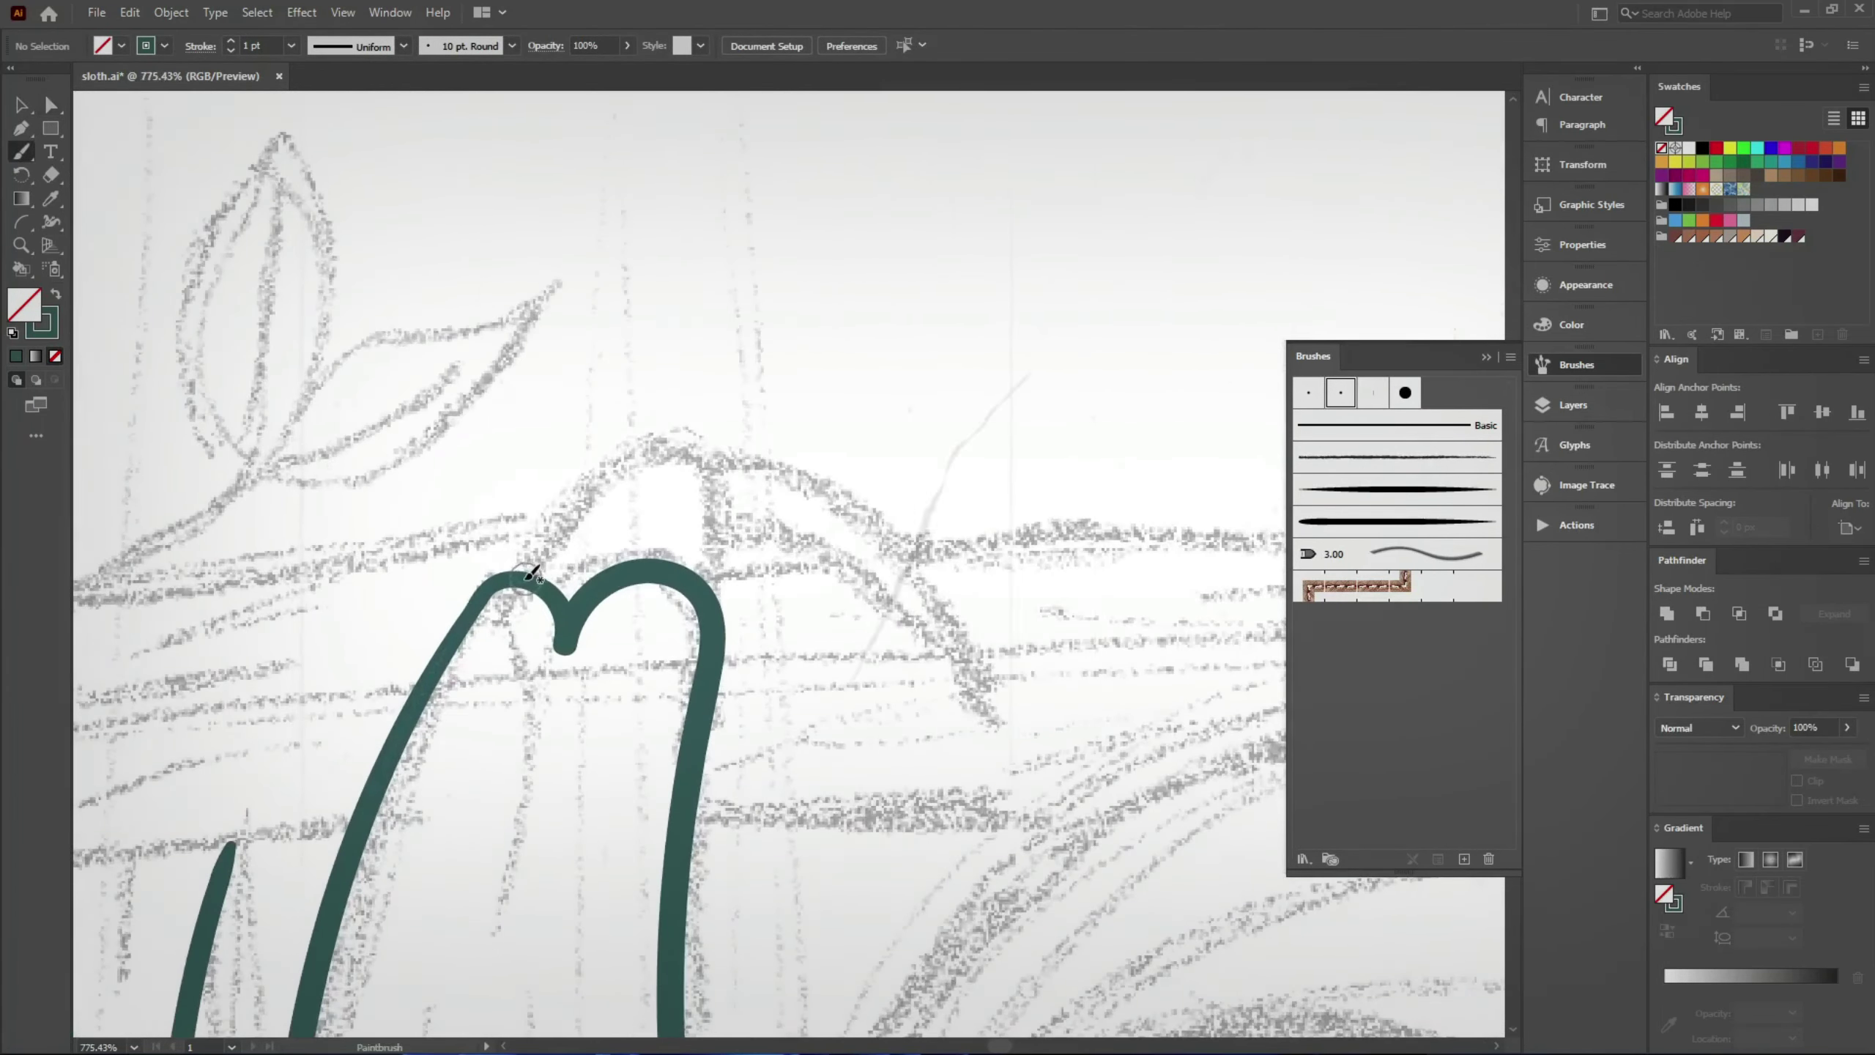
left_click_drag(530, 566, 687, 572)
scroll(836, 531, "up", 2)
scroll(837, 531, "down", 6)
Step: Copy the left claw onto the second paw and resize it to fit
key("v")
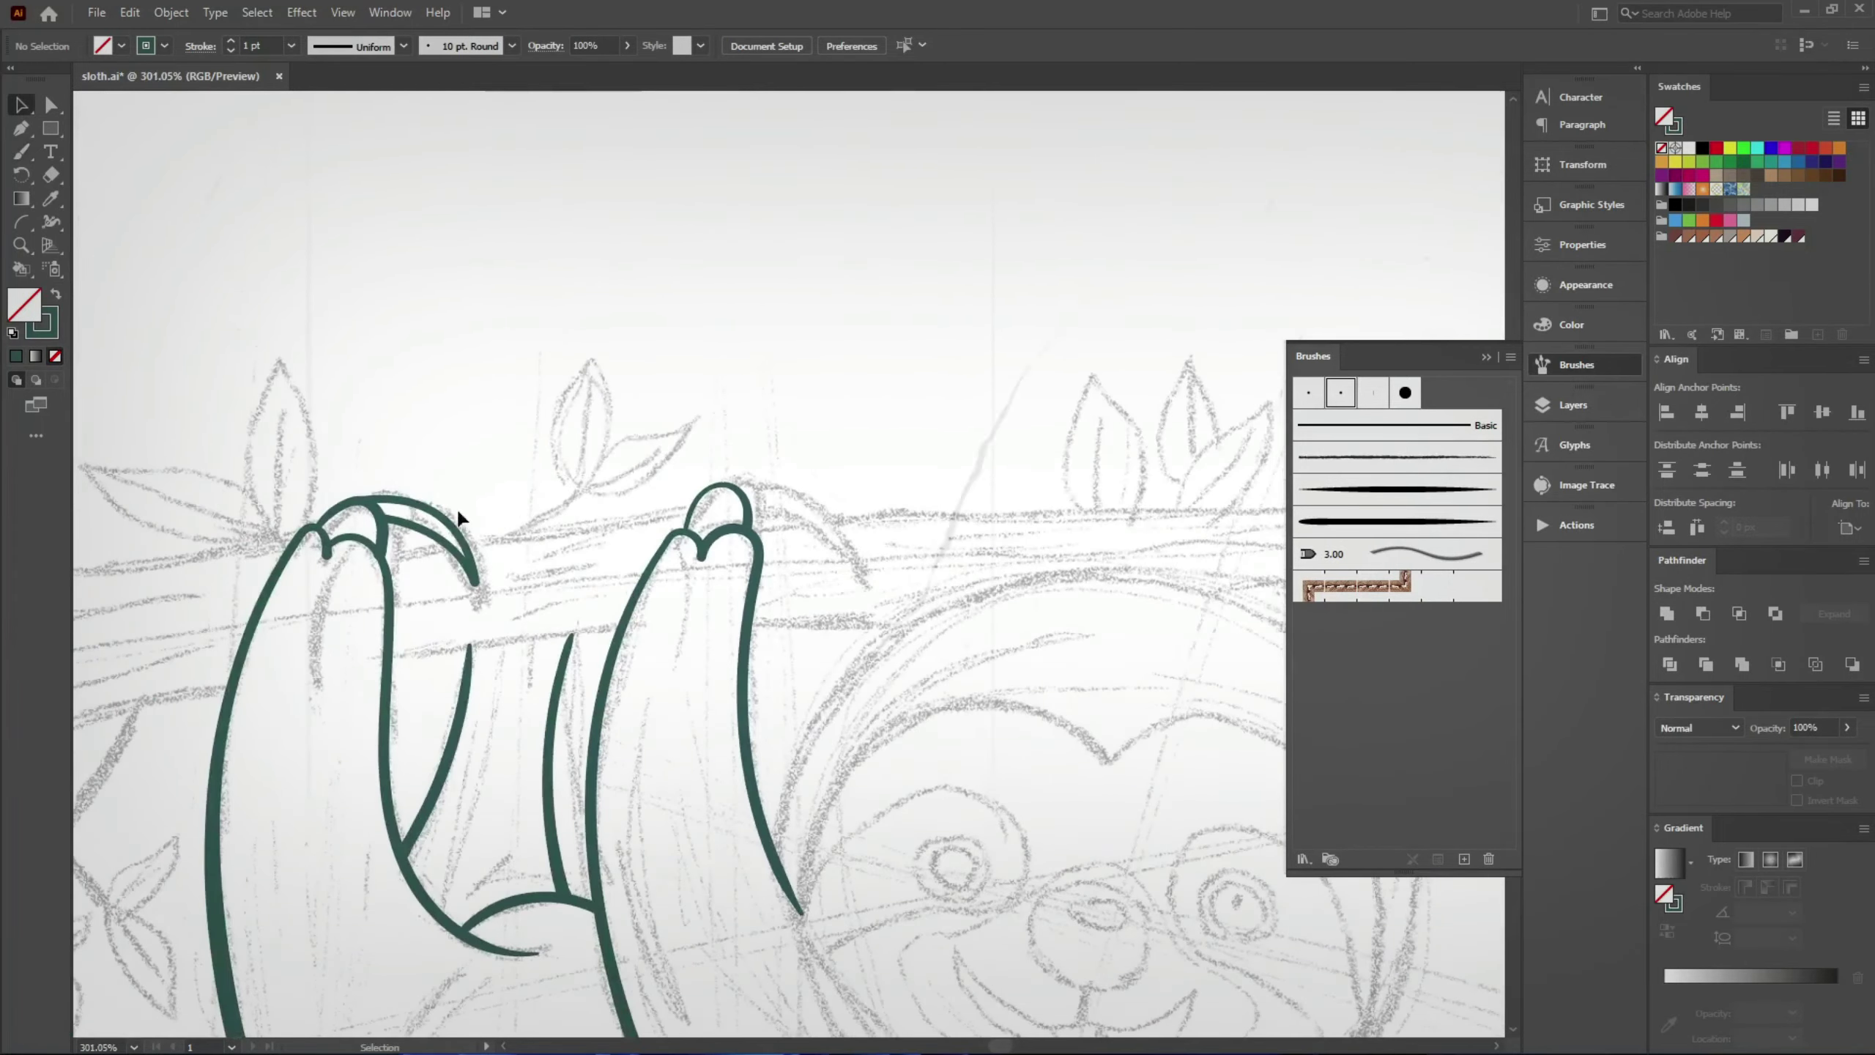
left_click_drag(464, 538, 825, 524)
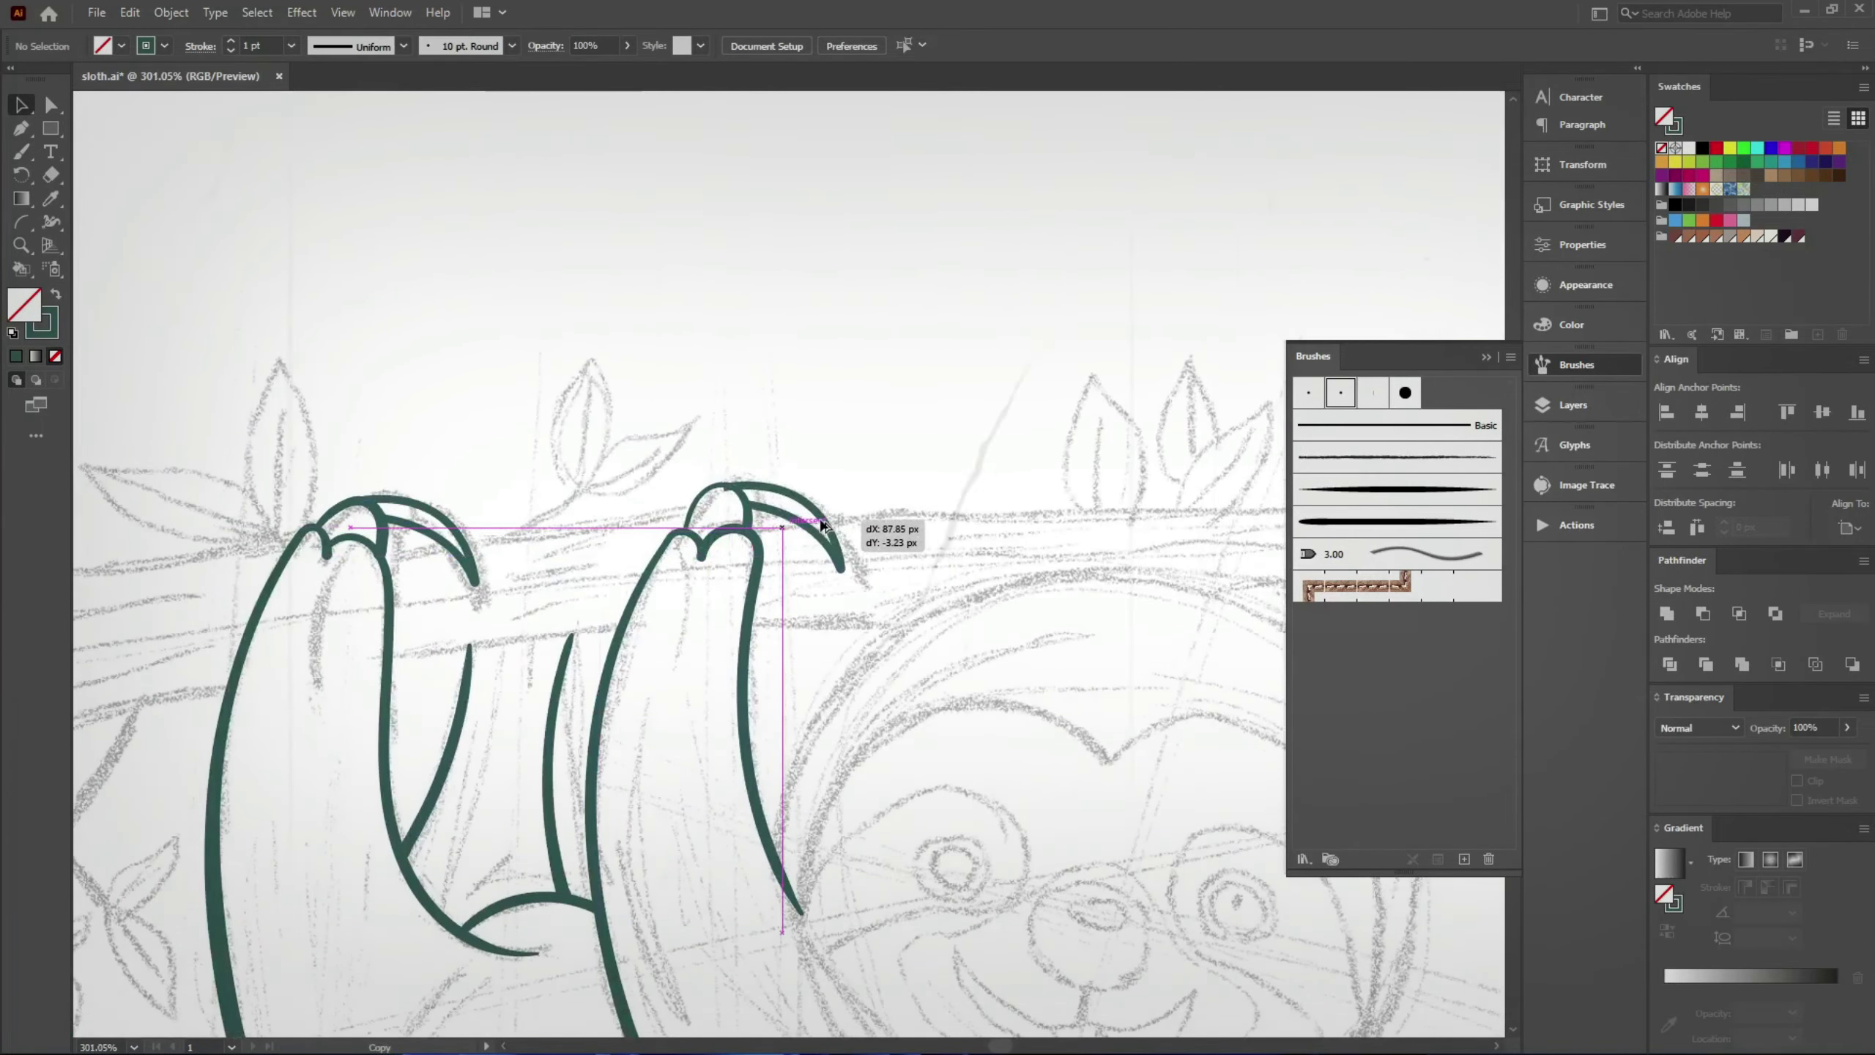
scroll(825, 525, "up", 5)
left_click_drag(847, 685, 847, 694)
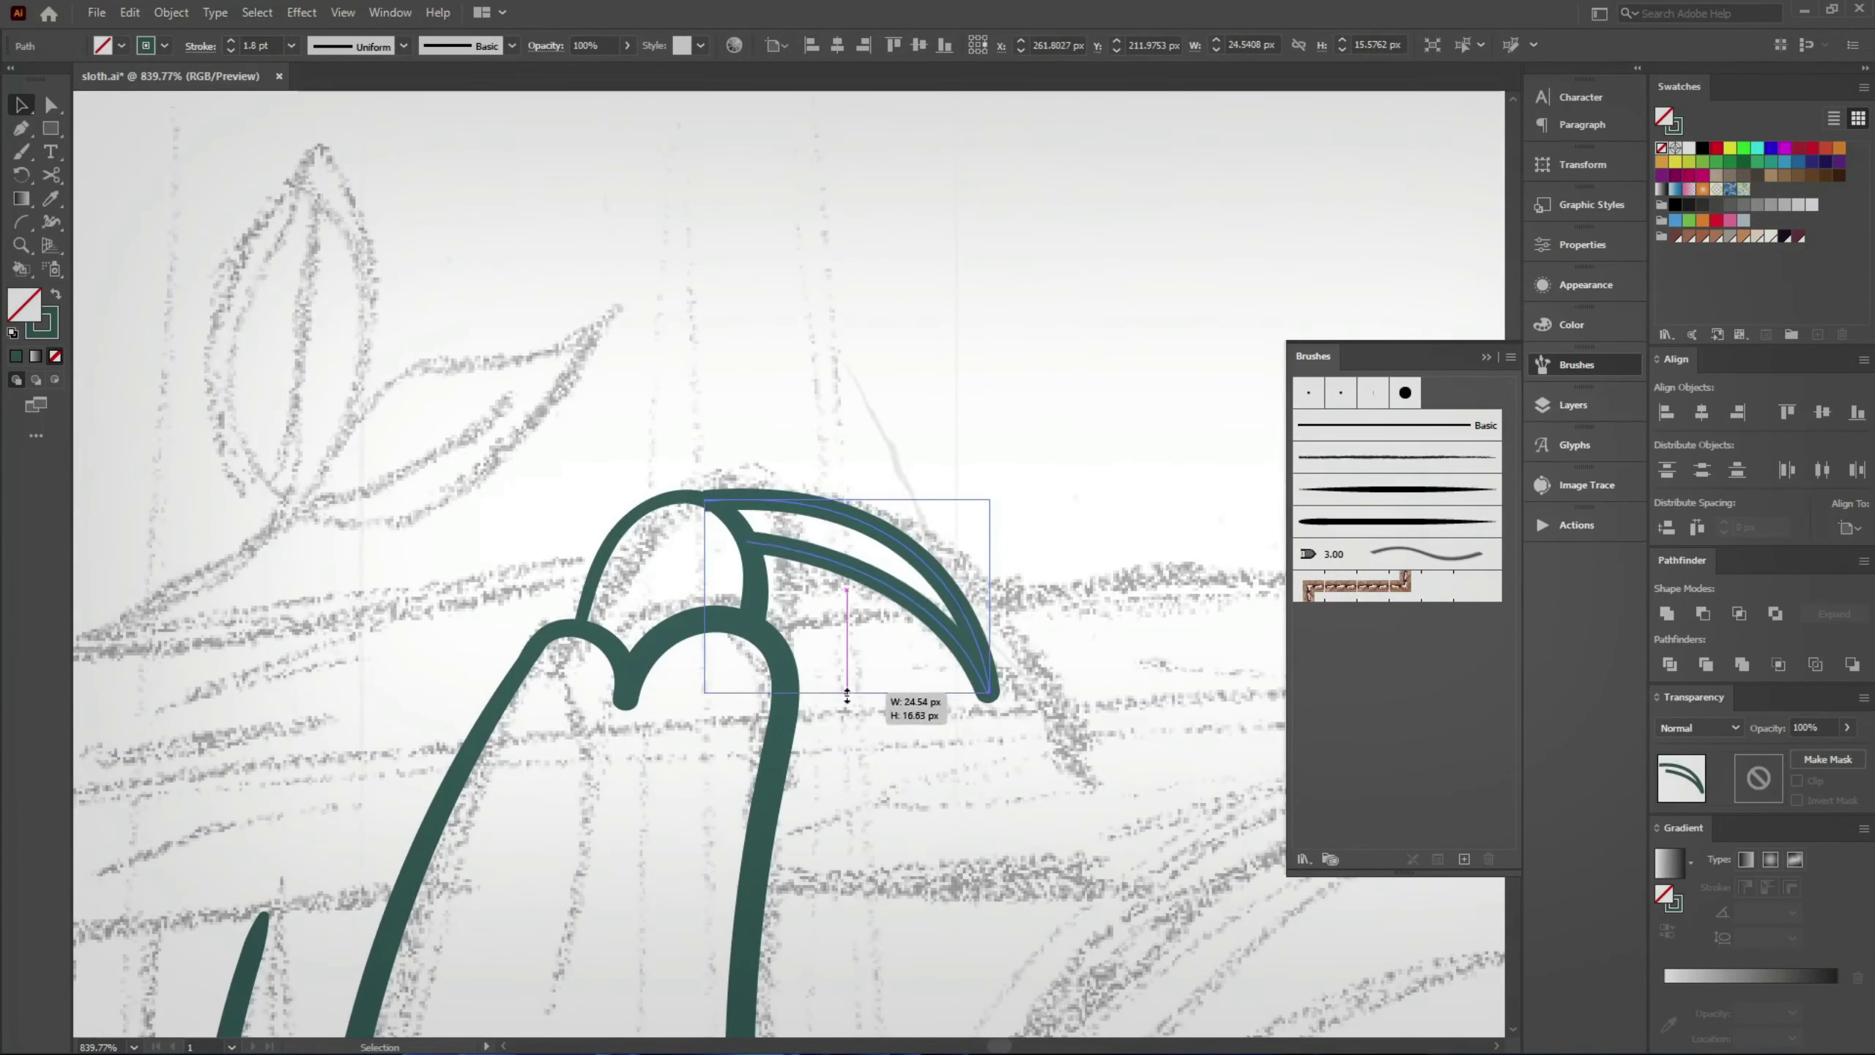
scroll(847, 694, "down", 2)
key("ctrl+shift+a")
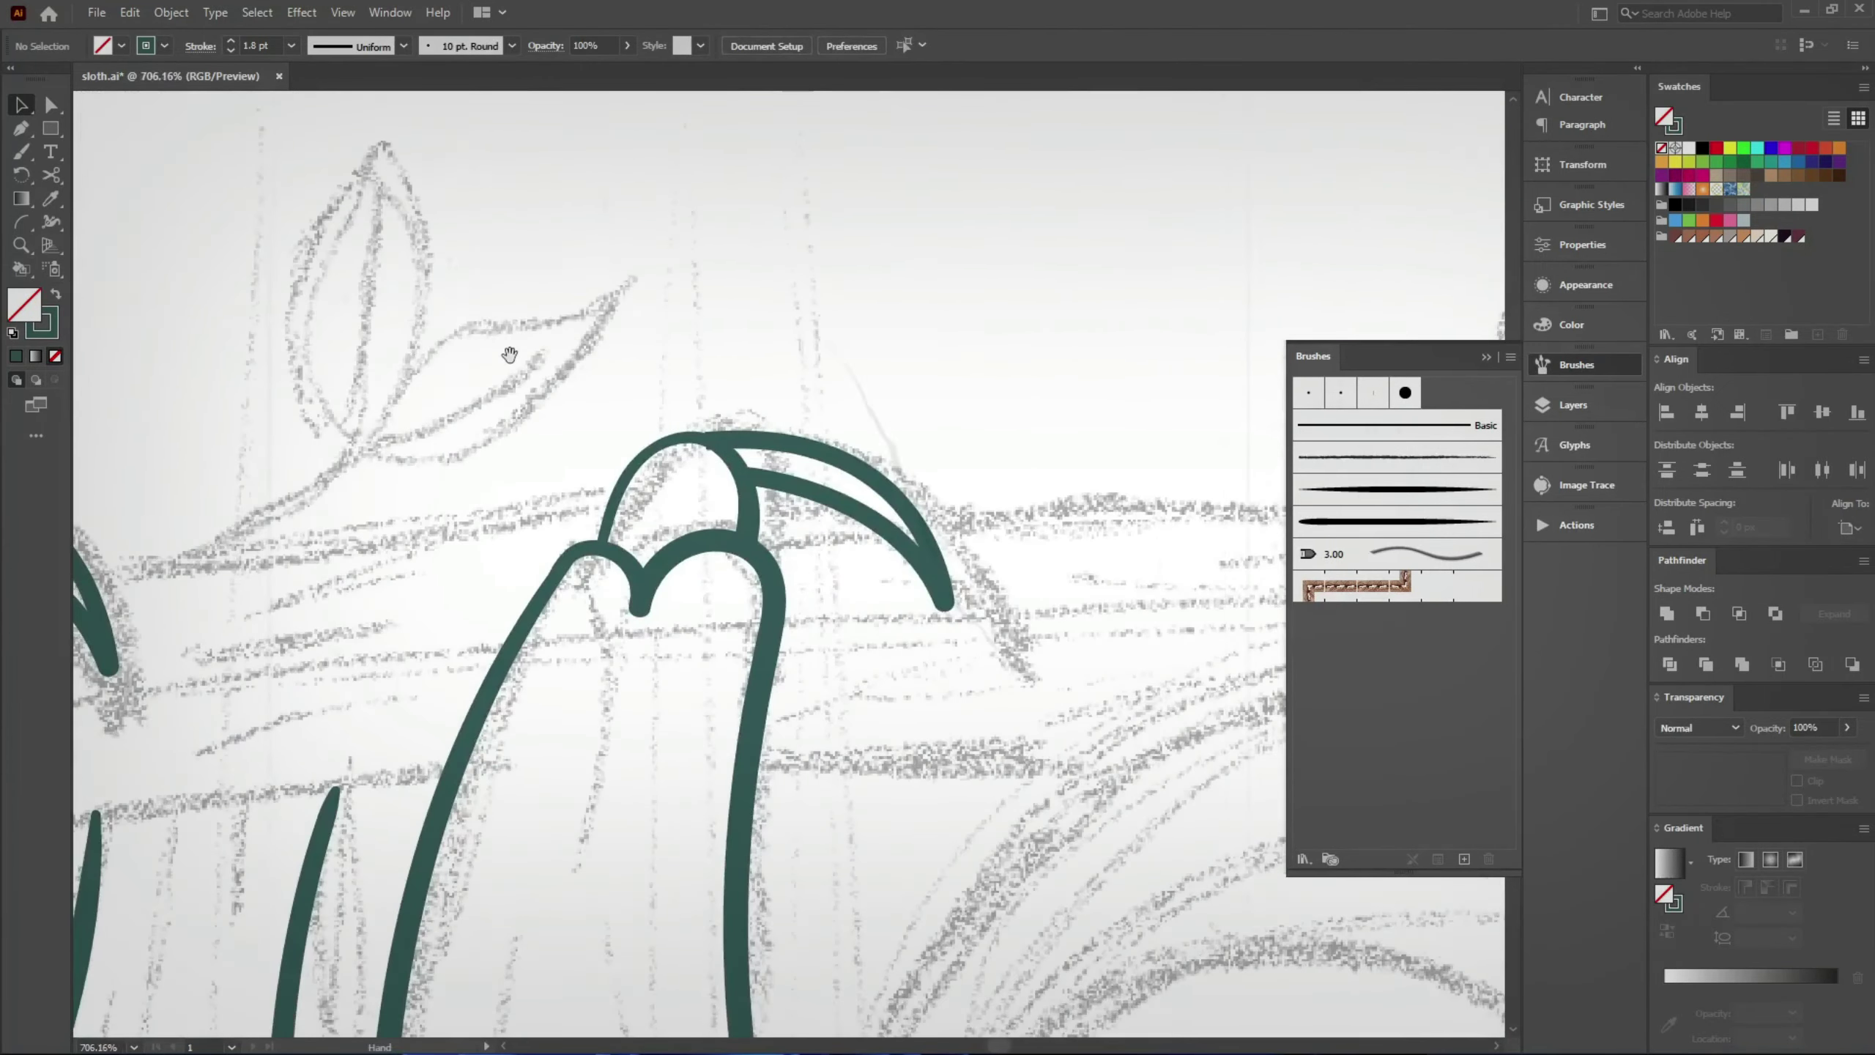
scroll(509, 355, "down", 2)
Step: Draw an arrow pointing at the second paw and save the drawing
key("b")
mouse_move(647, 275)
left_mouse_down()
mouse_move(607, 418)
mouse_move(574, 429)
mouse_move(686, 380)
mouse_move(781, 289)
left_mouse_up()
scroll(613, 448, "up", 3)
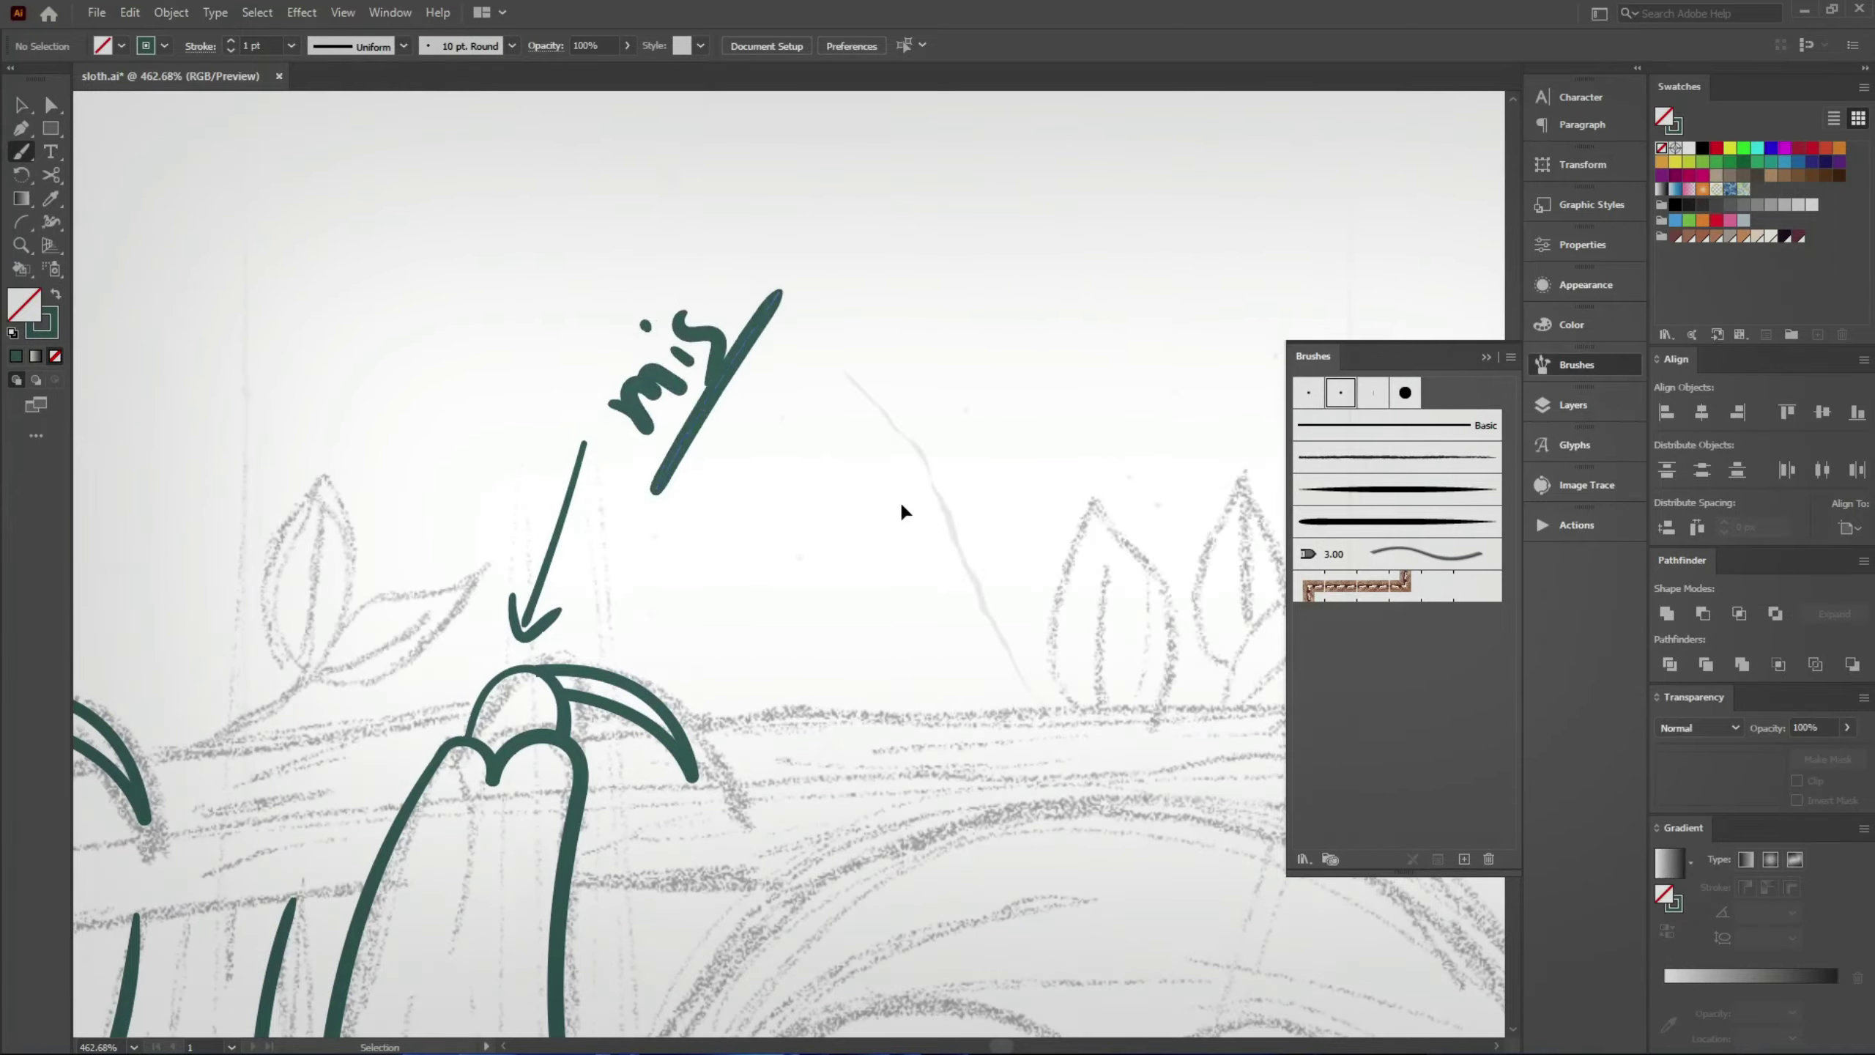
key("ctrl+s")
scroll(899, 501, "down", 3)
scroll(734, 643, "up", 2)
scroll(776, 490, "up", 2)
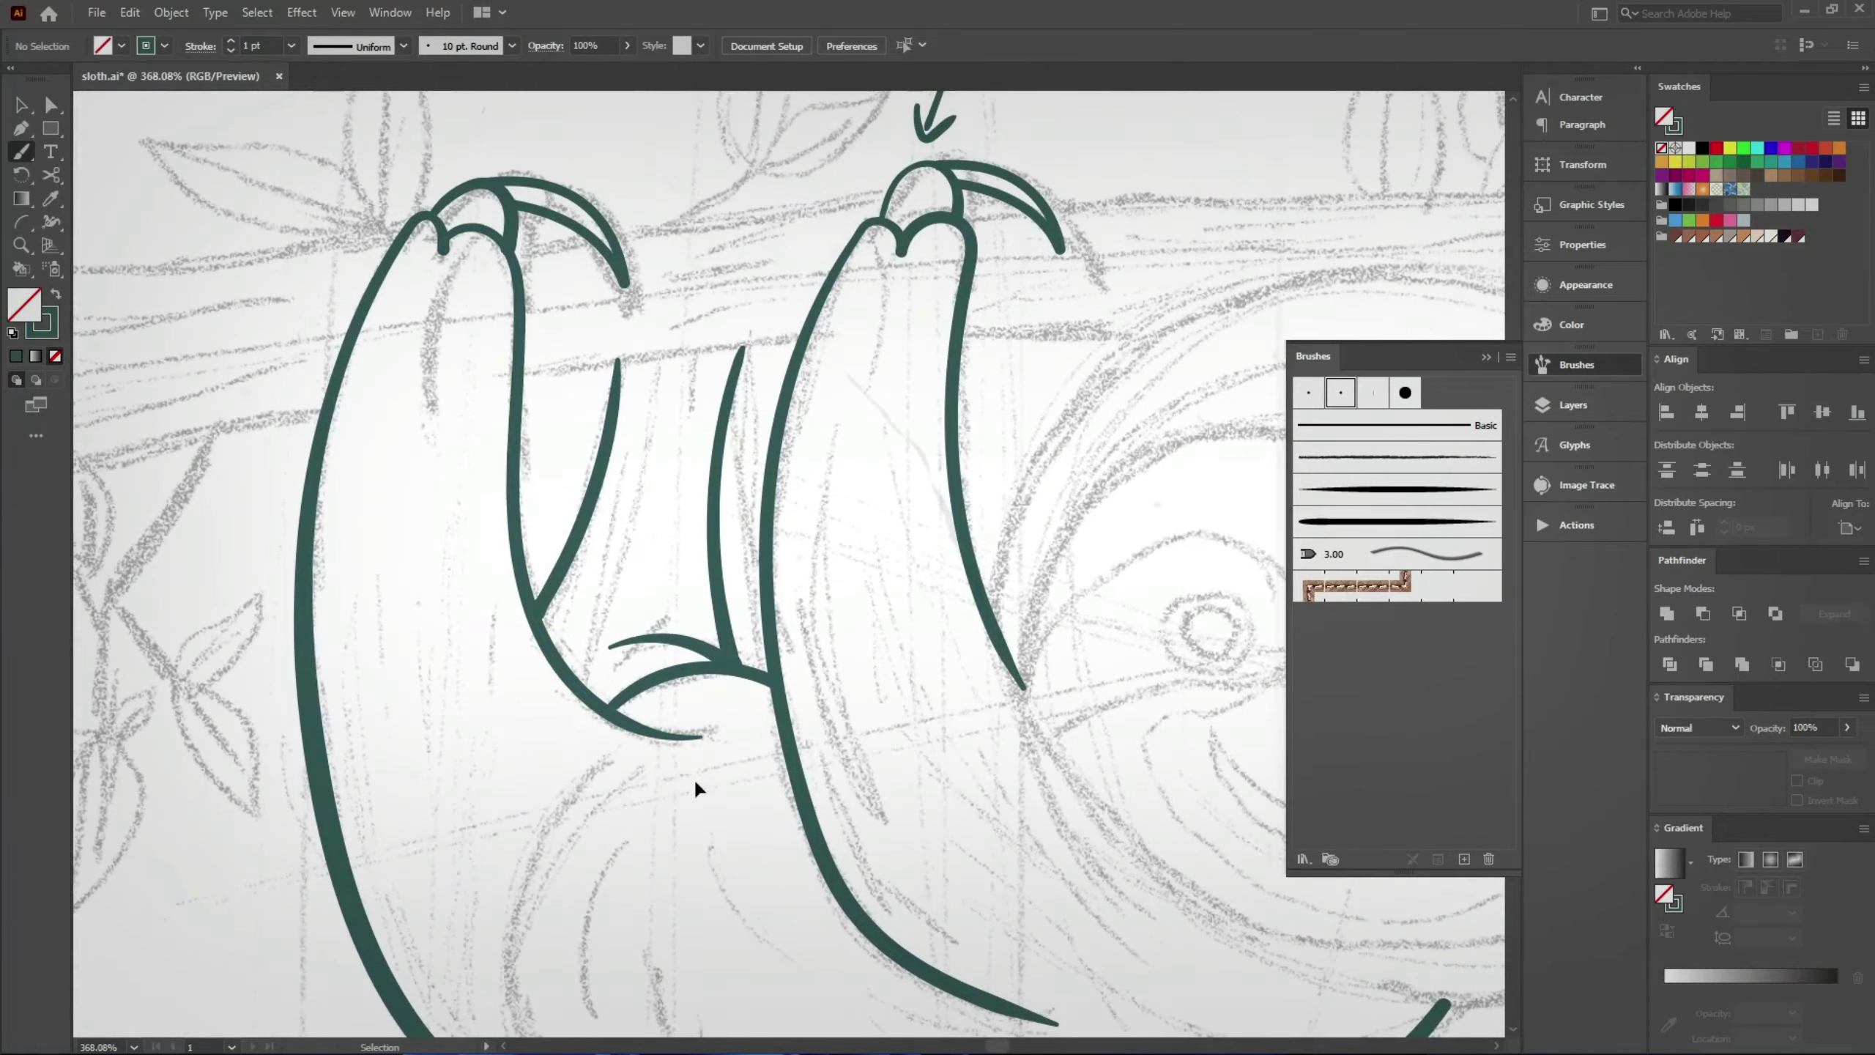
key("ctrl+s")
mouse_move(694, 781)
left_mouse_down()
mouse_move(602, 768)
mouse_move(469, 709)
left_mouse_up()
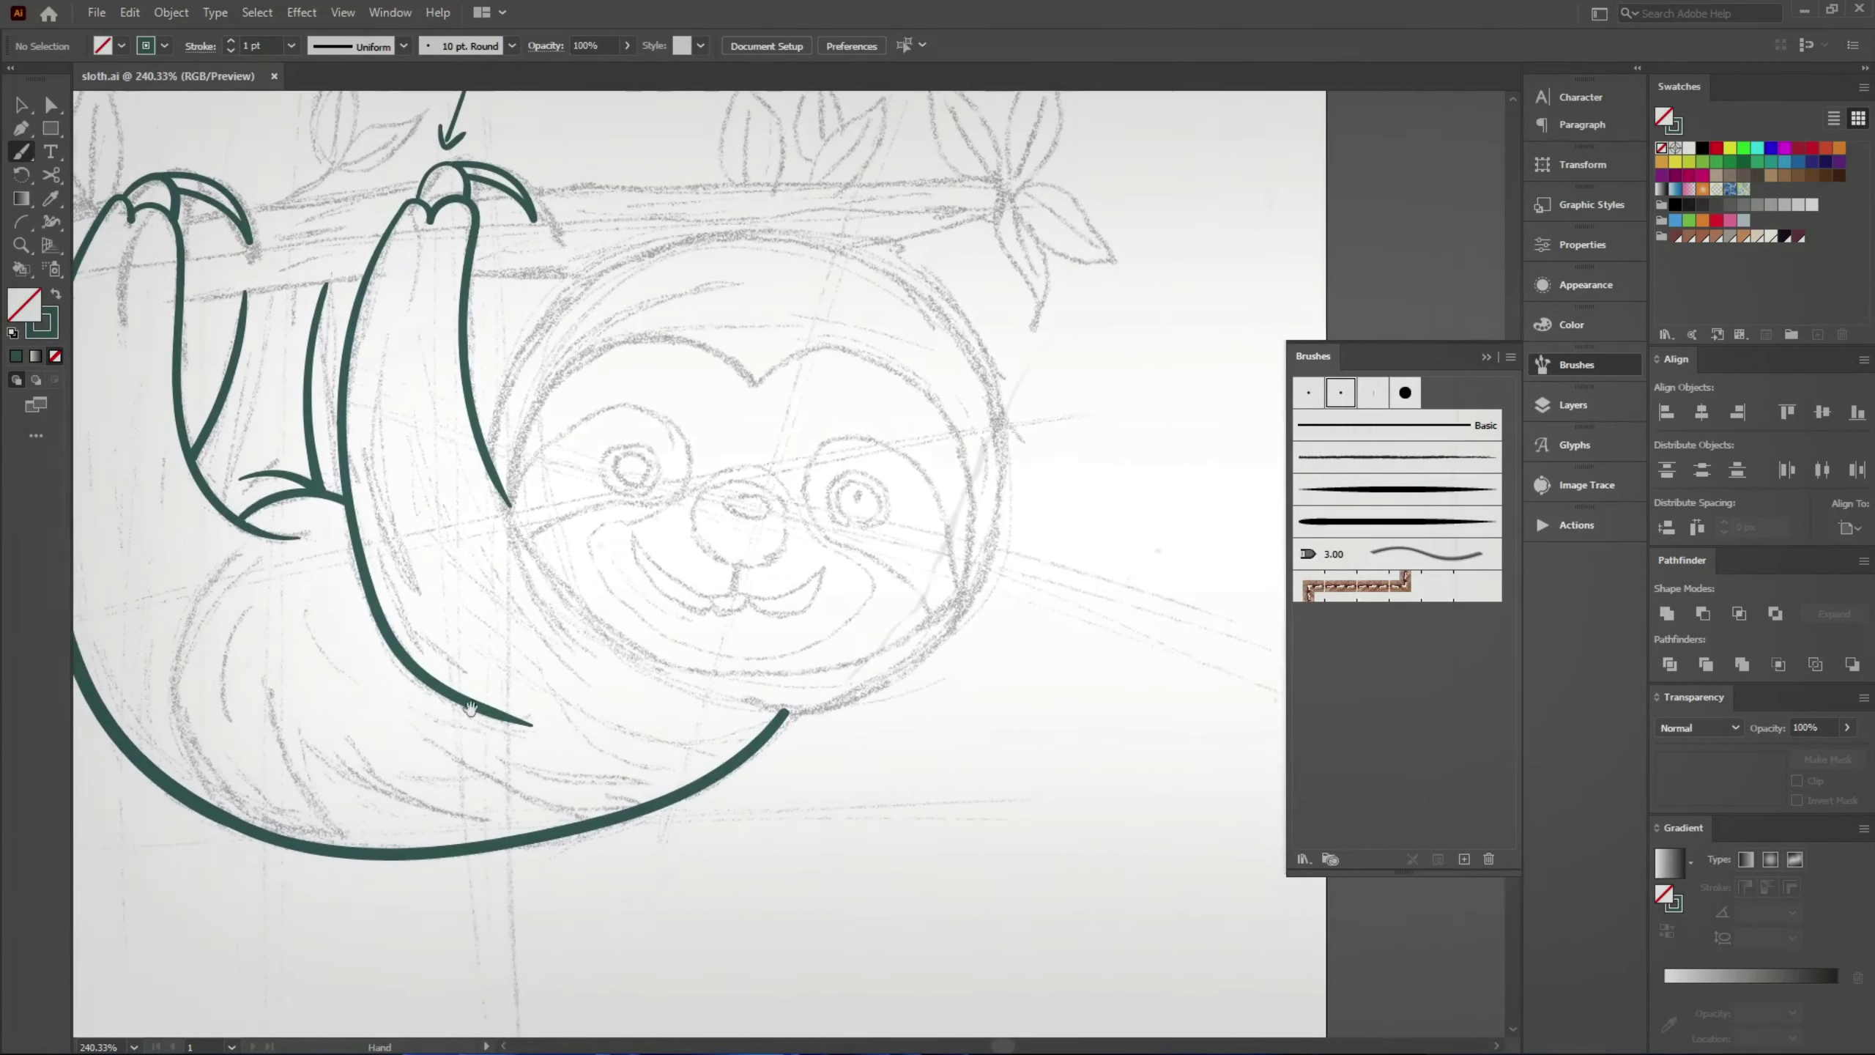
scroll(469, 709, "down", 3)
scroll(502, 539, "up", 3)
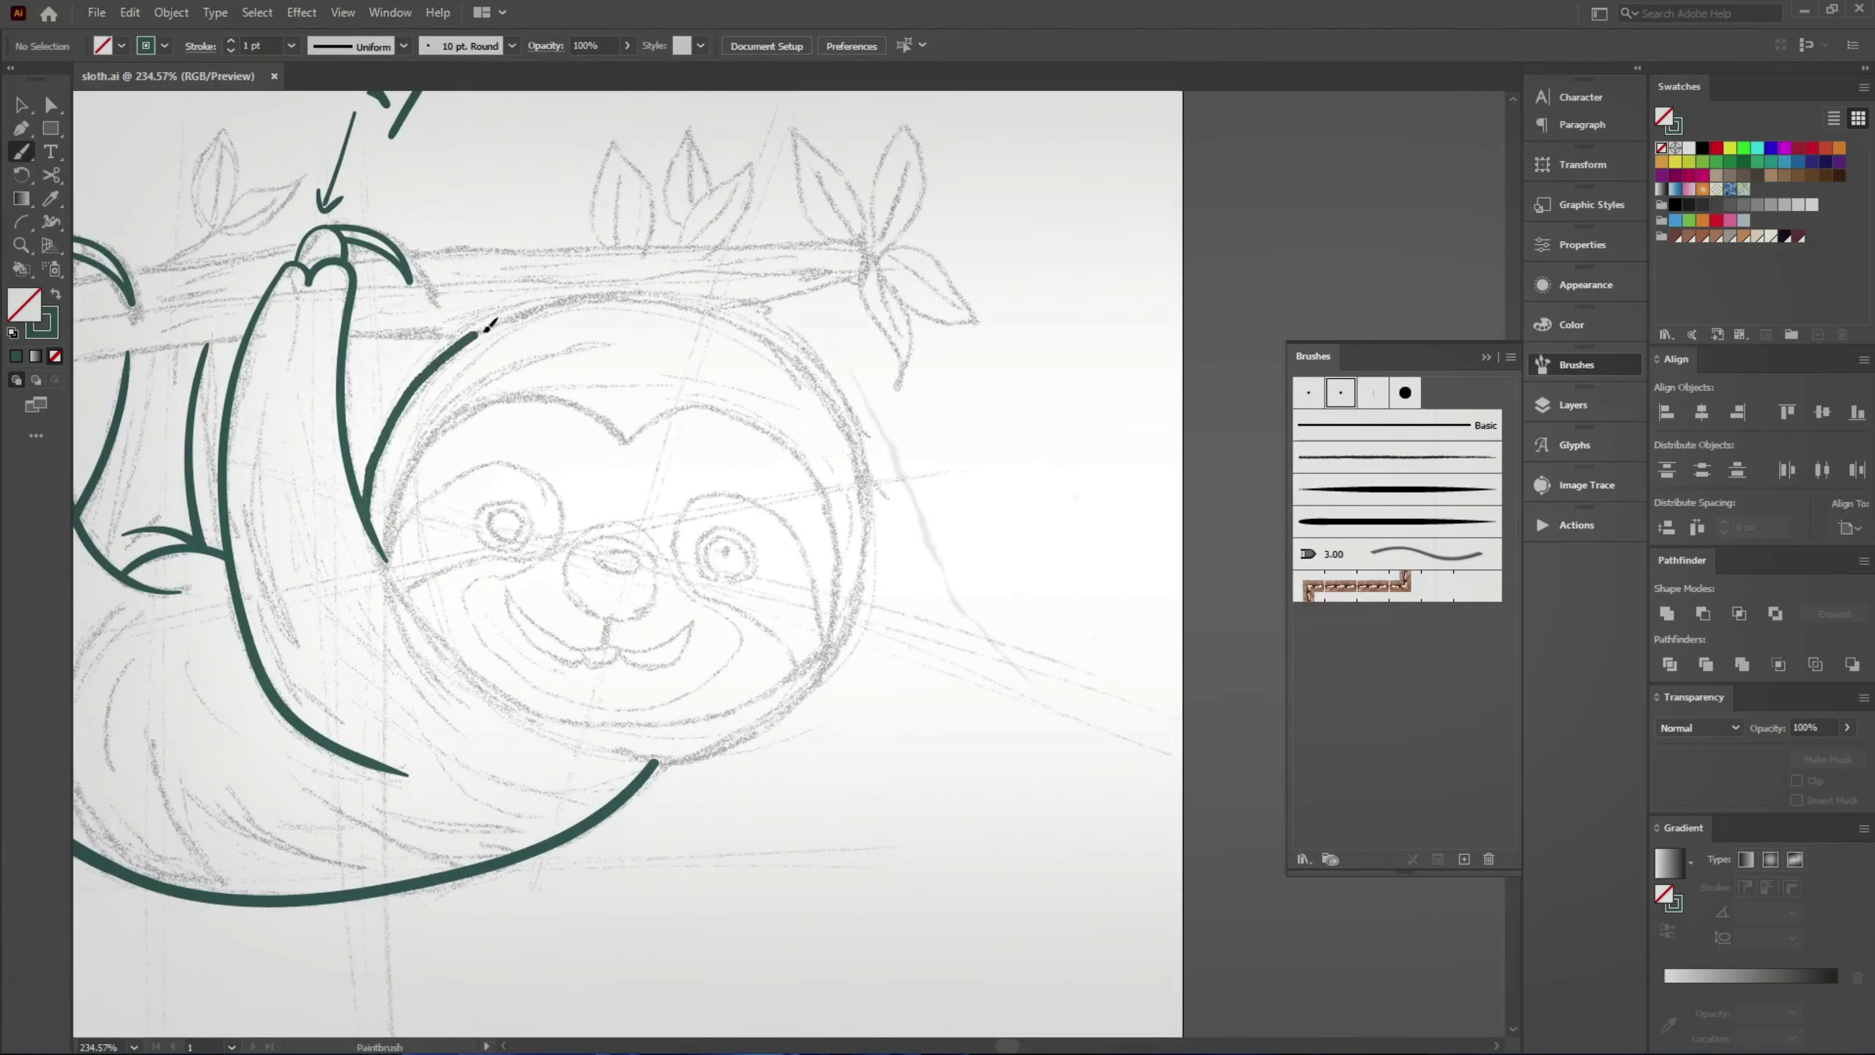
Step: Paint a hooked stroke along the arm beside the head, then reshape its curve and end anchor
left_click_drag(603, 297, 696, 311)
scroll(641, 291, "up", 5)
mouse_move(617, 252)
left_mouse_down()
mouse_move(738, 303)
mouse_move(805, 362)
left_mouse_up()
key("a")
scroll(659, 275, "up", 3)
left_click_drag(659, 274, 788, 295)
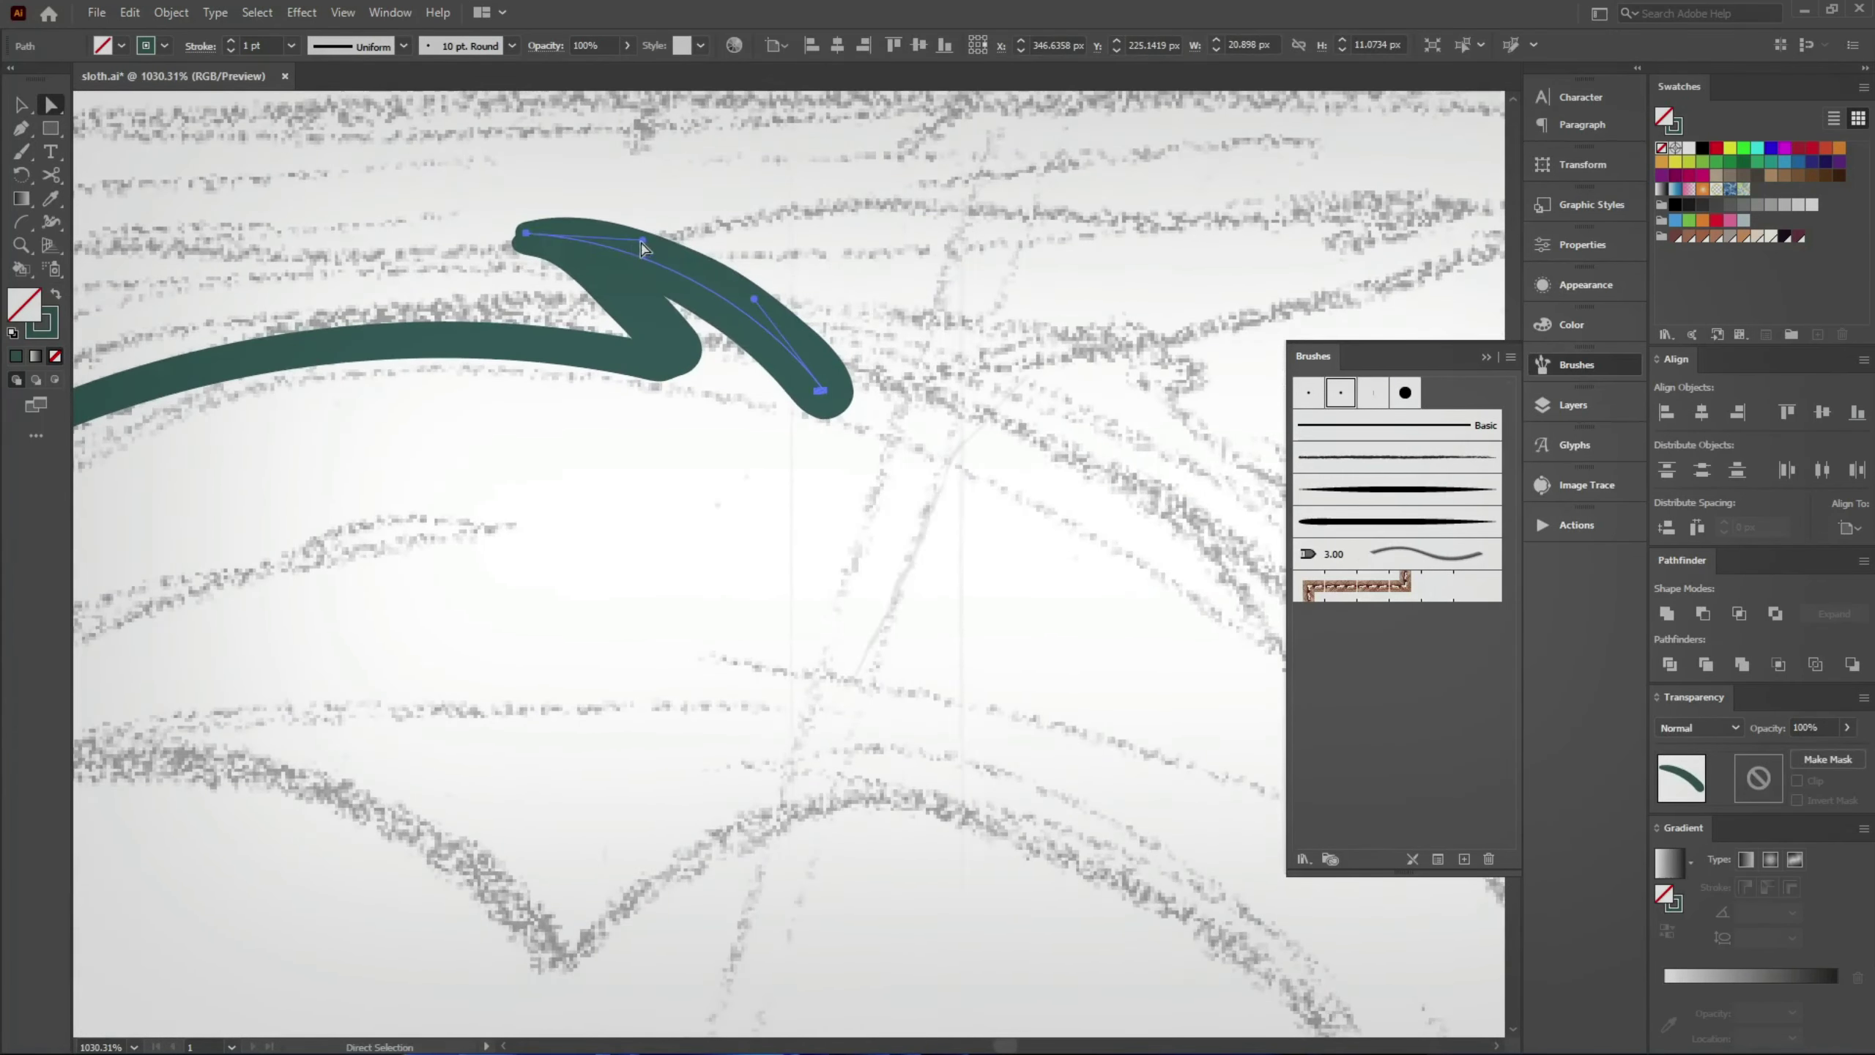
left_click(821, 391)
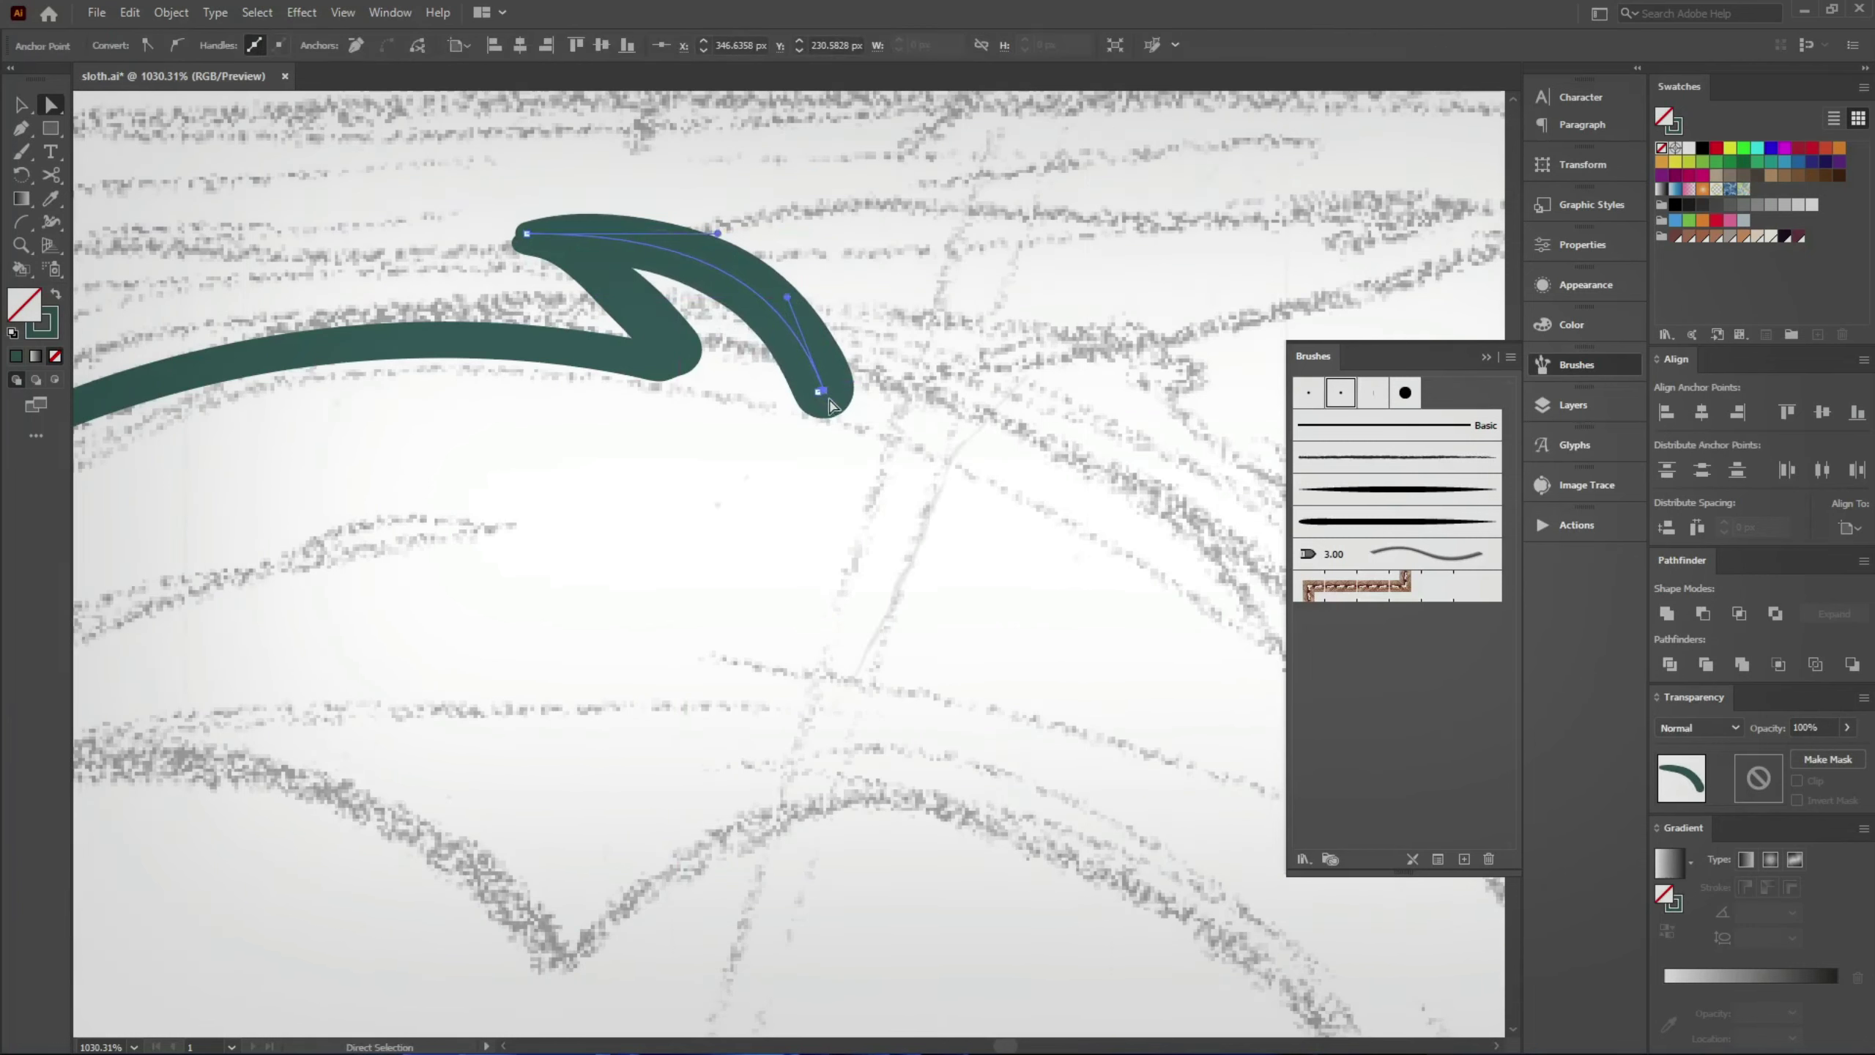
scroll(823, 390, "up", 5)
left_click_drag(894, 437, 894, 452)
Step: Adjust the hook stroke's start point, middle point and tail end to fit the sketch
scroll(894, 454, "down", 2)
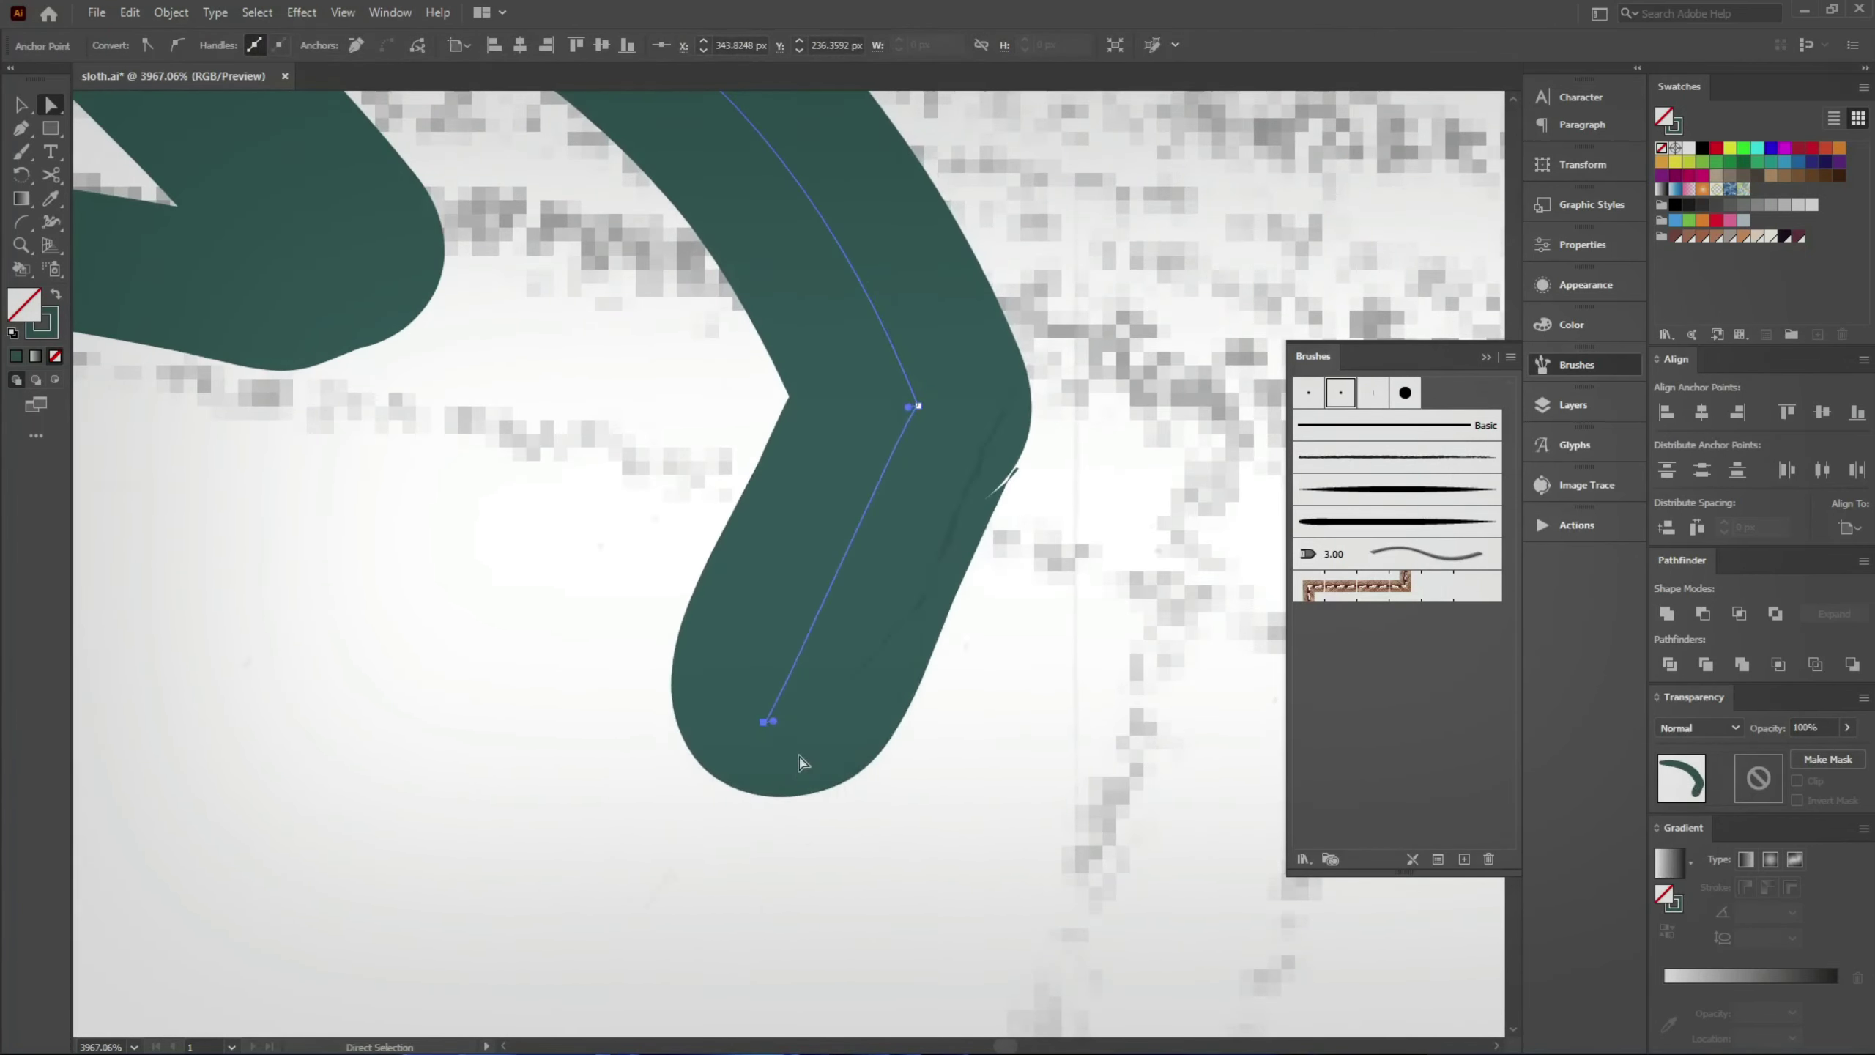
scroll(895, 453, "down", 2)
scroll(905, 542, "down", 3)
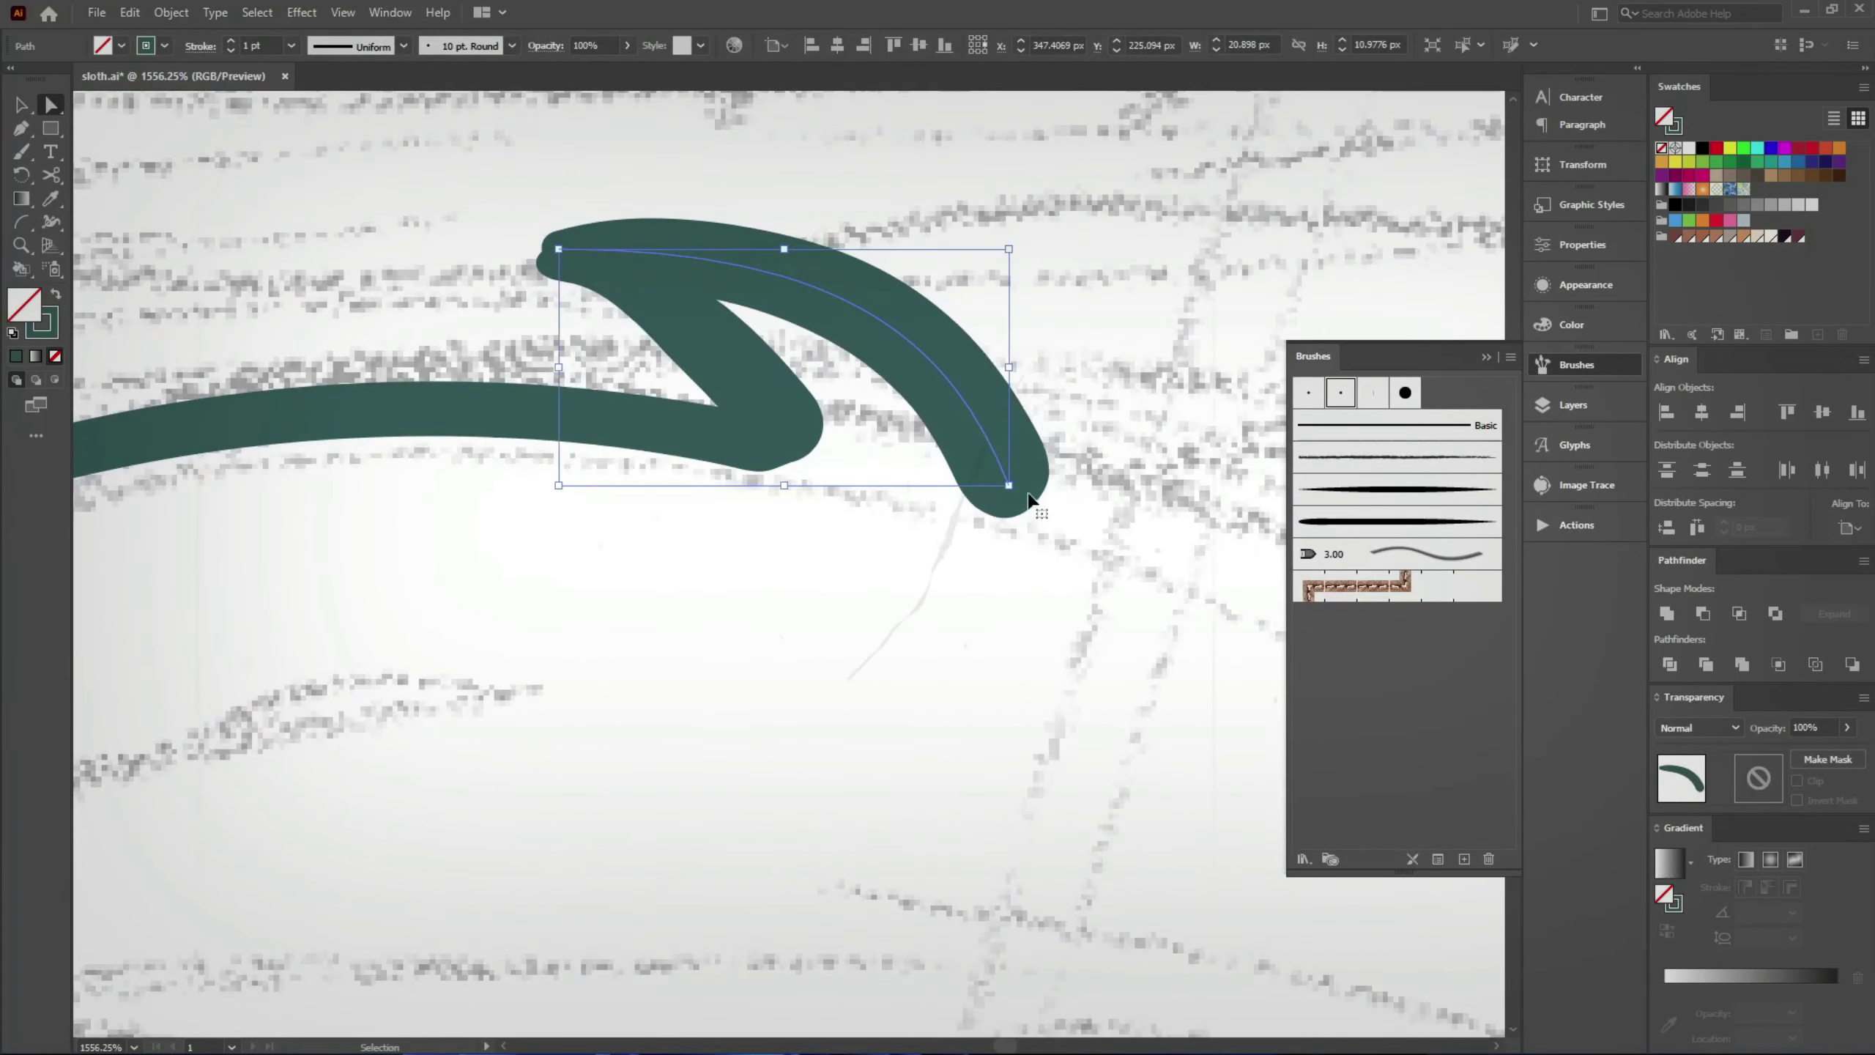
scroll(538, 165, "up", 4)
left_click(598, 408)
left_click_drag(601, 418, 615, 383)
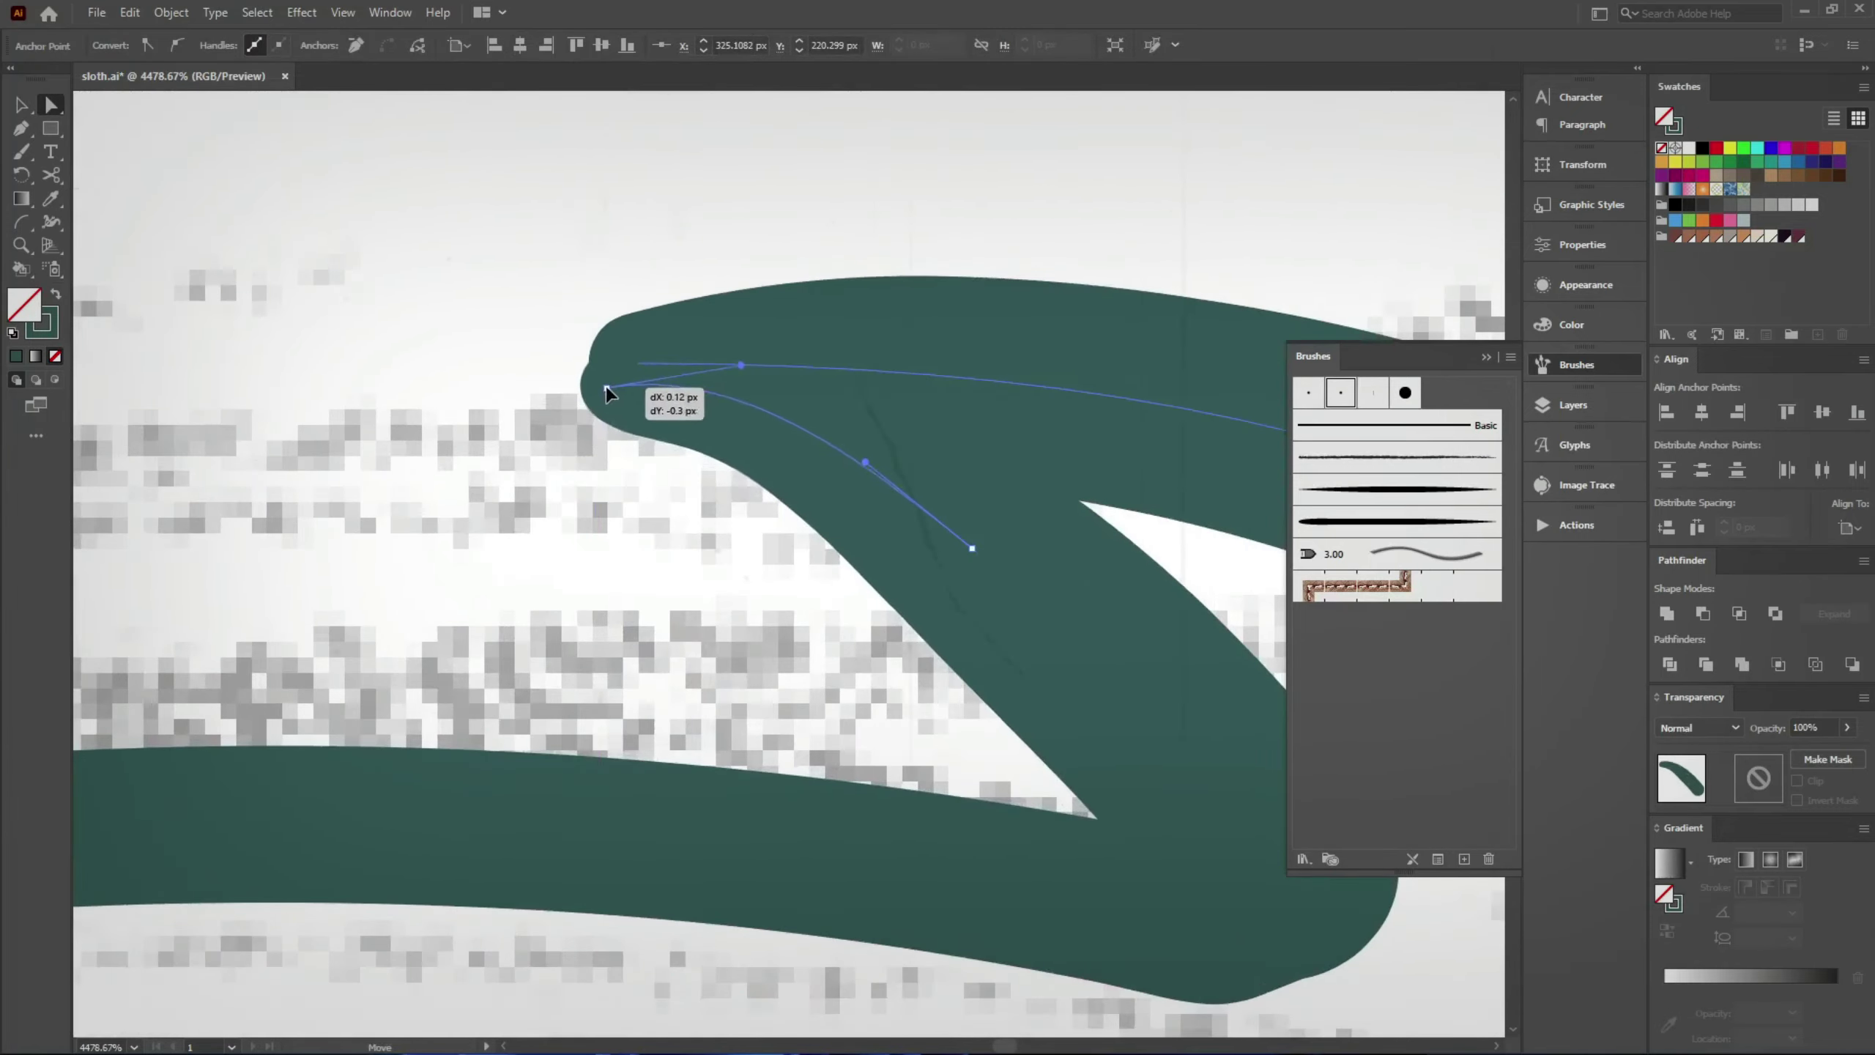
left_click(972, 549)
left_click_drag(972, 554, 976, 526)
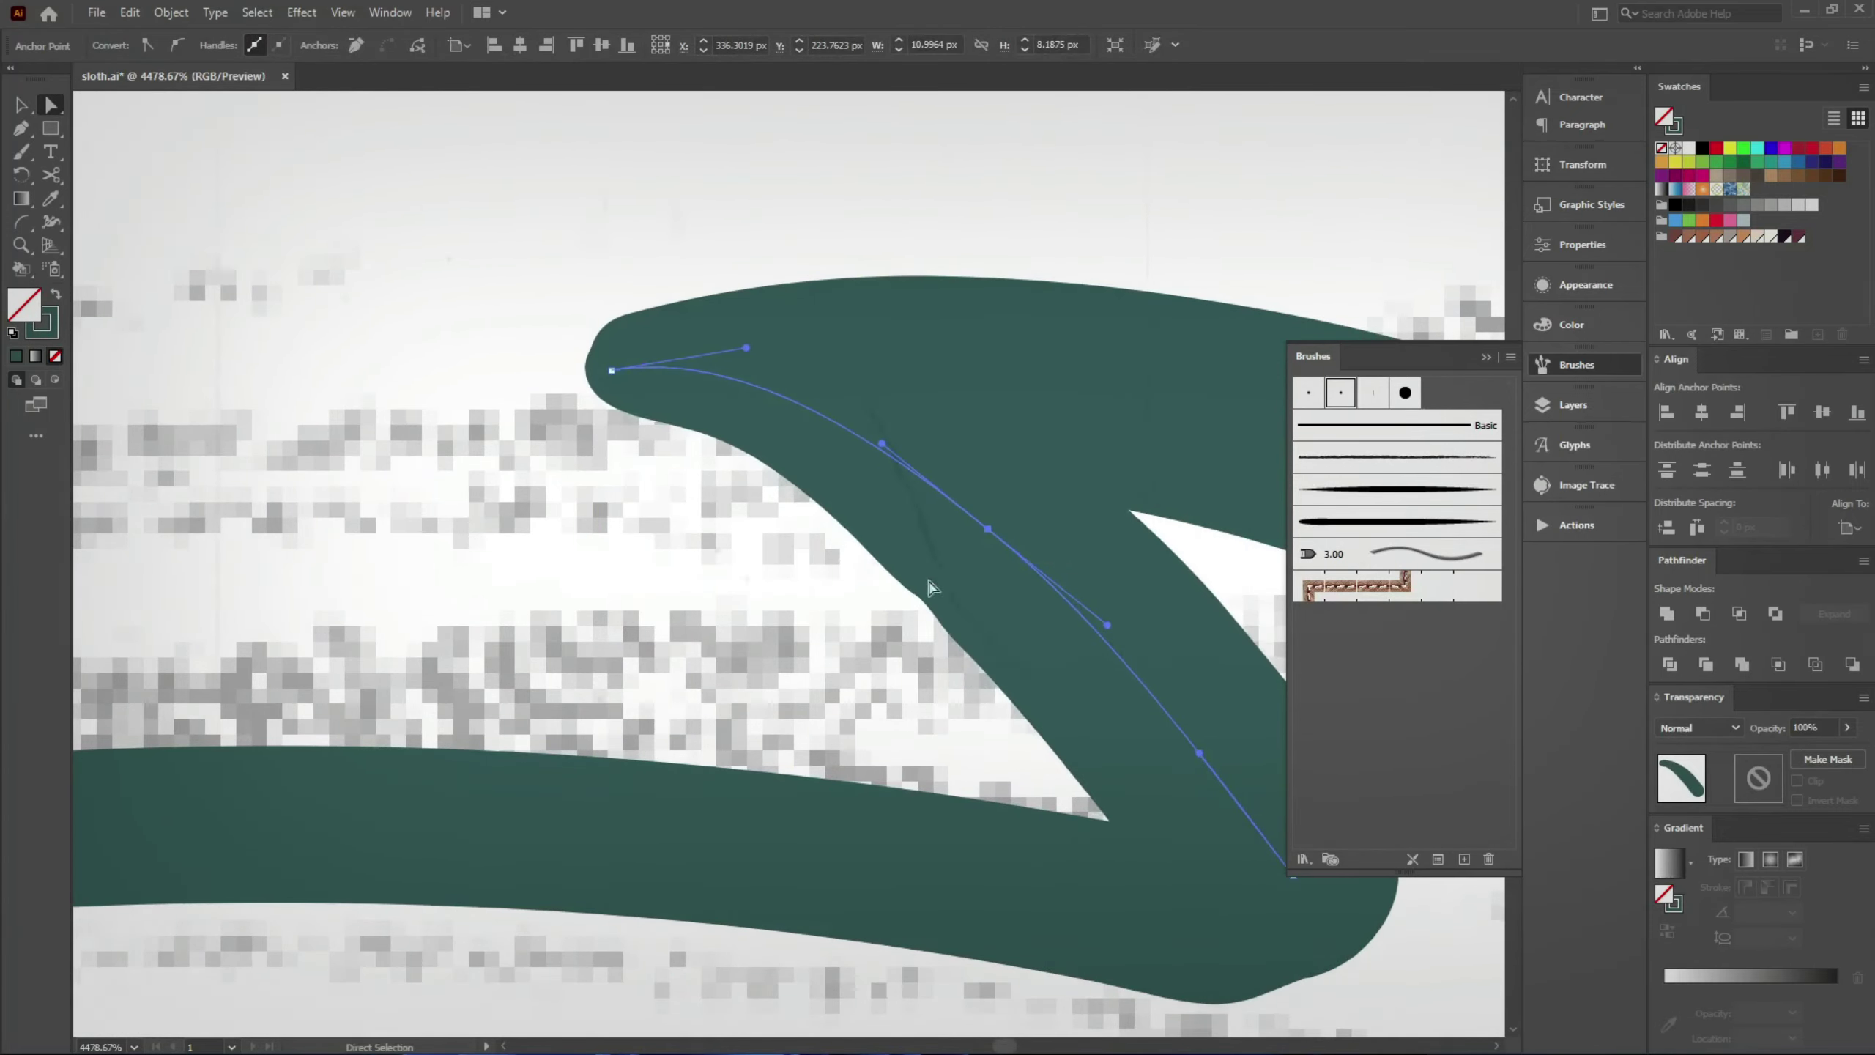
scroll(976, 526, "down", 3)
scroll(628, 599, "up", 2)
scroll(536, 613, "up", 1)
left_click_drag(715, 621, 722, 615)
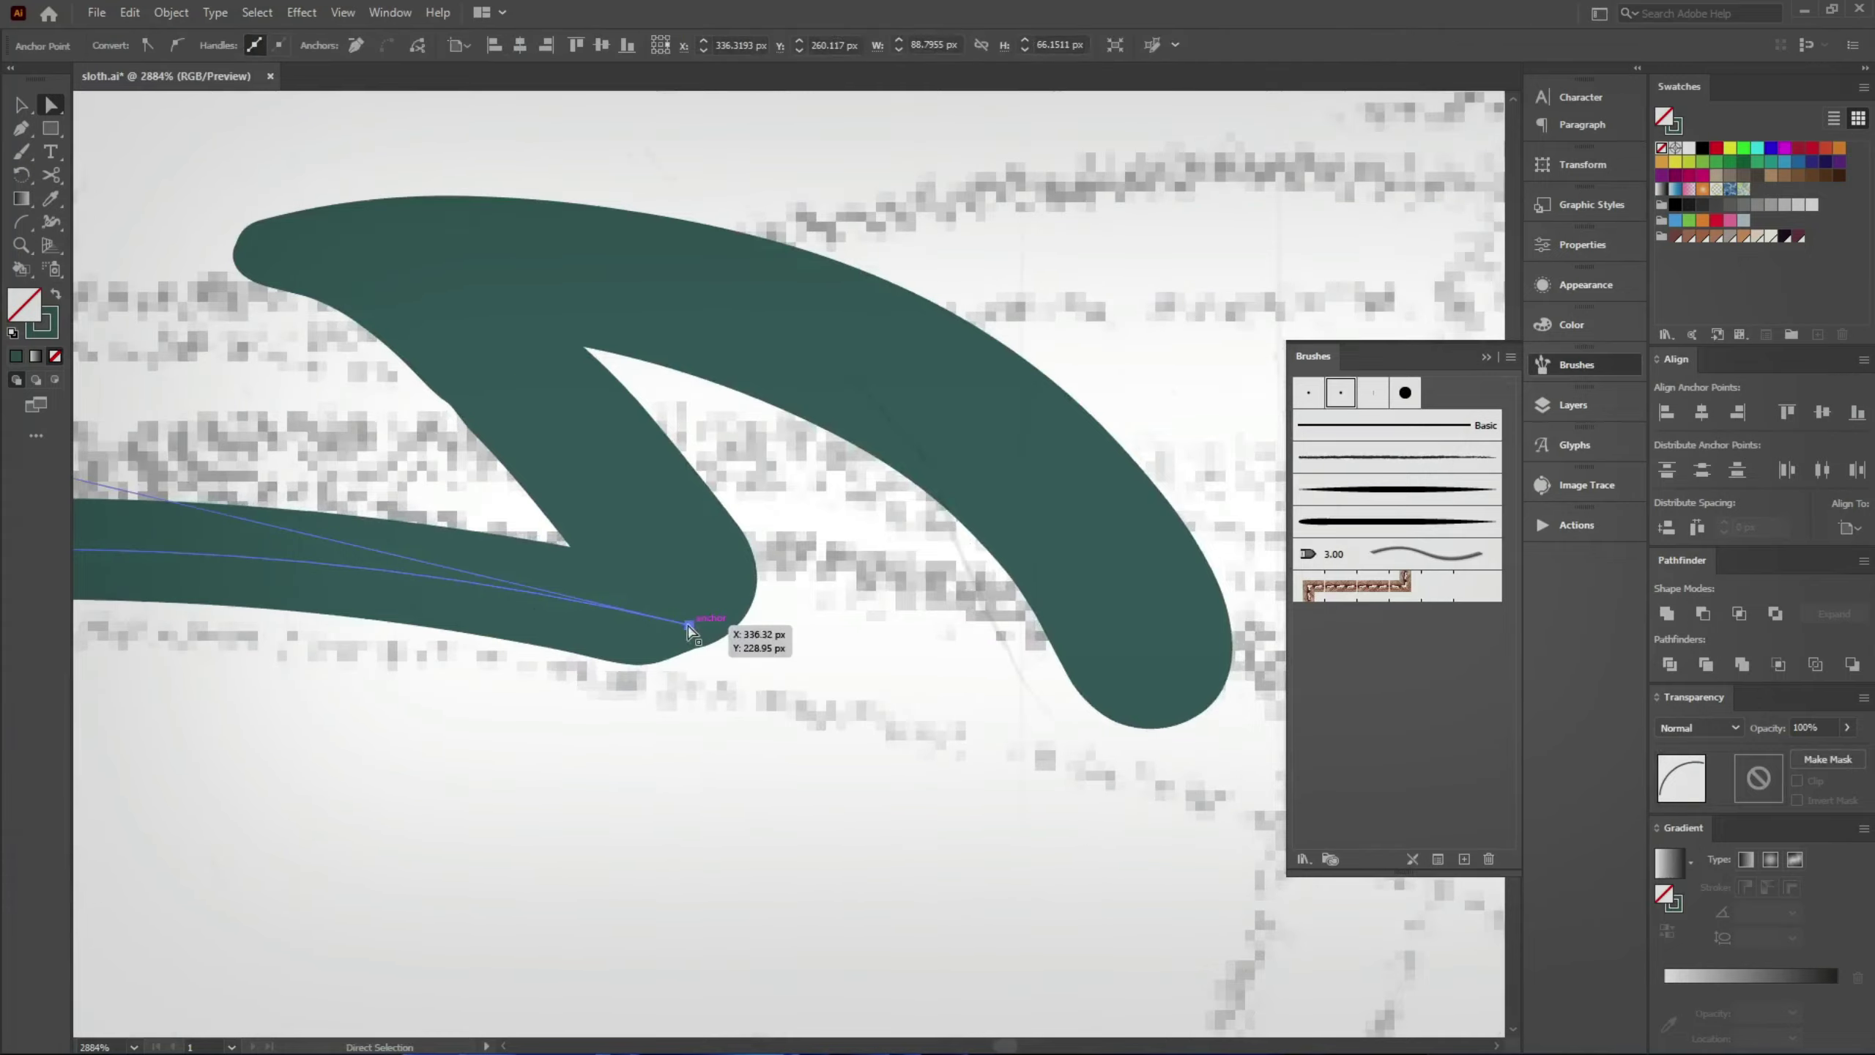
left_click(825, 754)
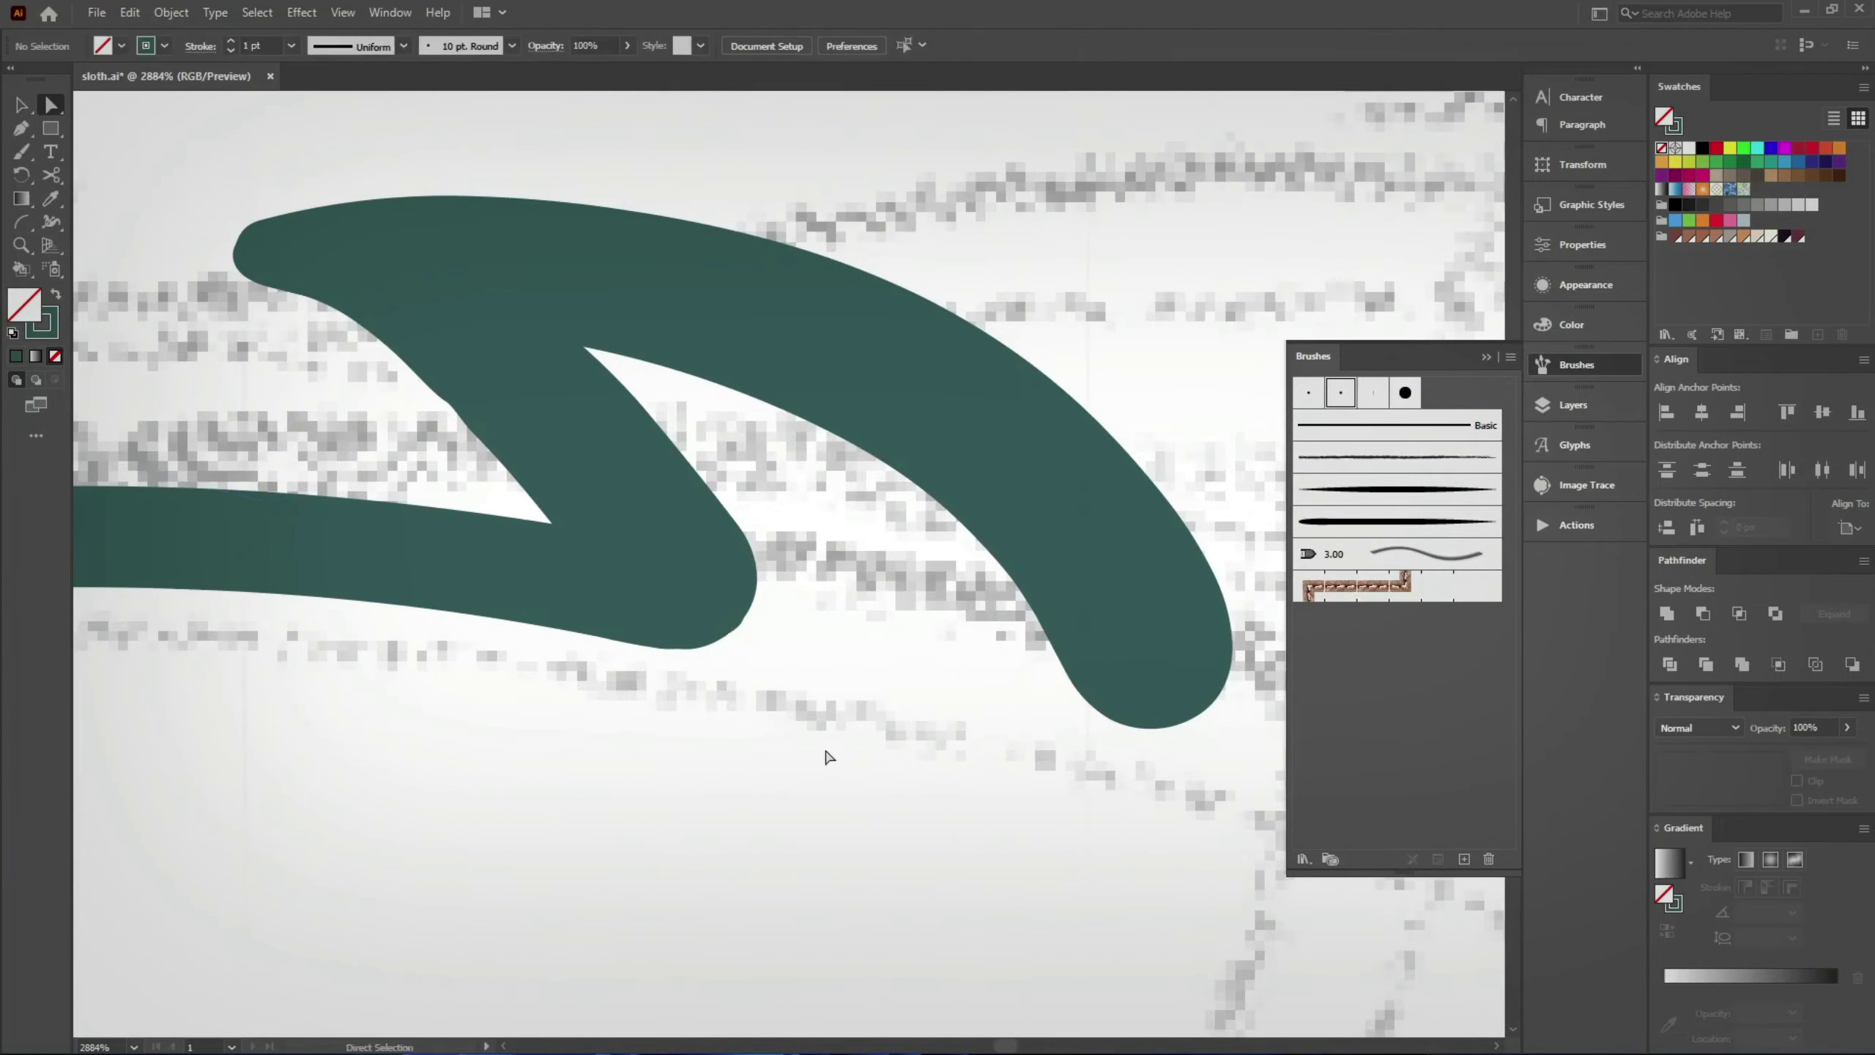
Step: Paint a brush stroke tracing the top and right side of the sloth's head
key("b")
scroll(795, 699, "down", 5)
scroll(782, 754, "down", 3)
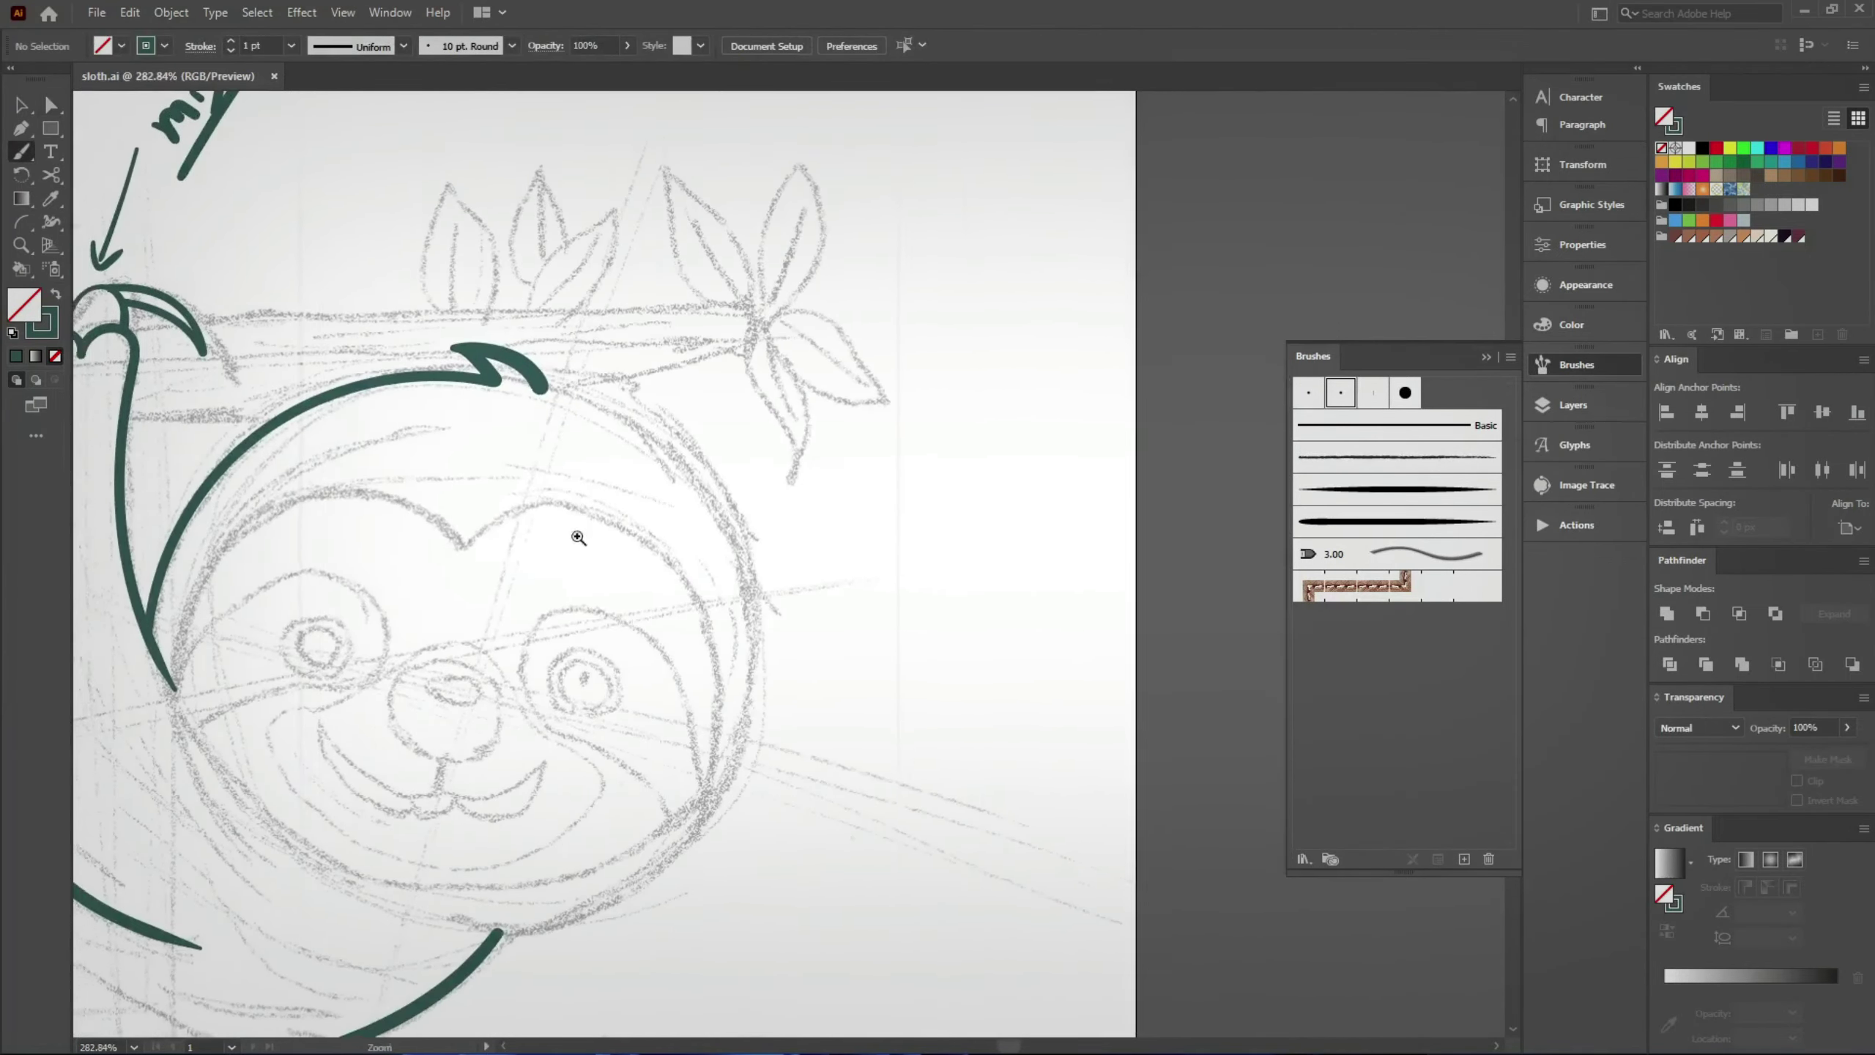
left_click_drag(782, 754, 628, 510)
scroll(649, 391, "up", 1)
left_click_drag(648, 391, 666, 304)
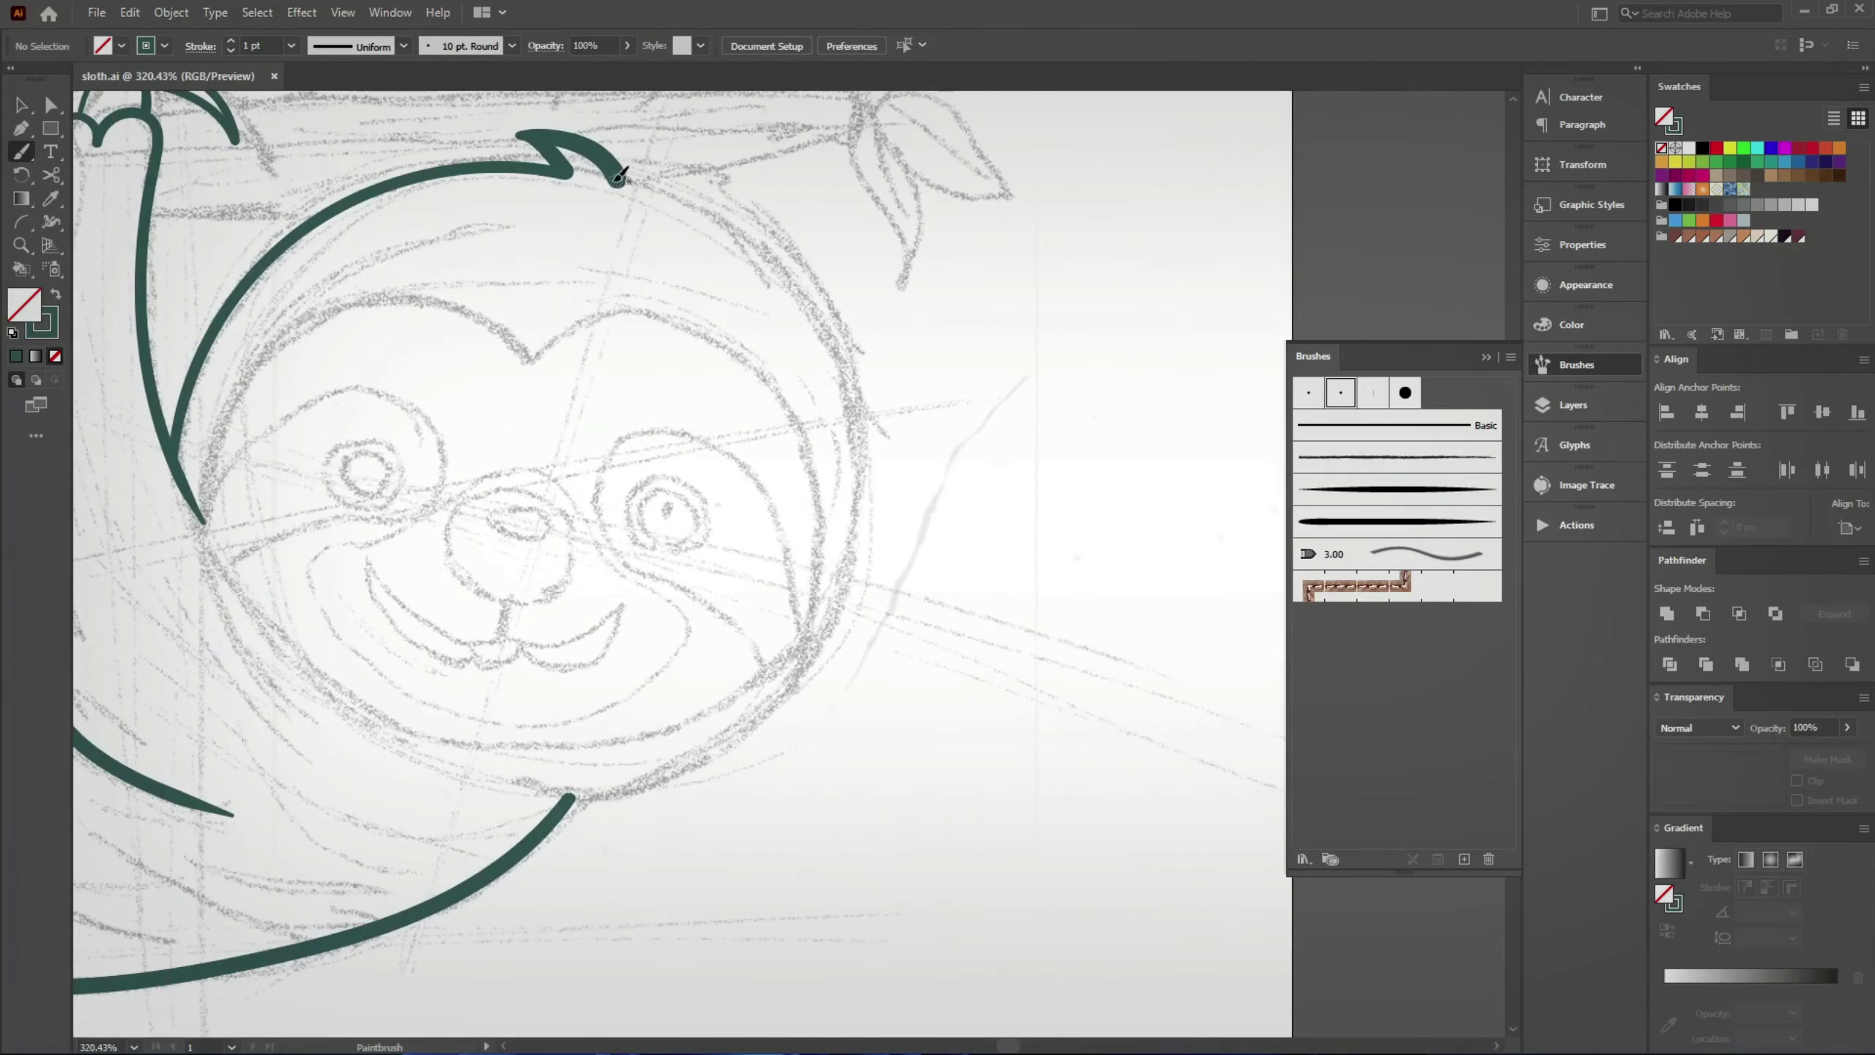
mouse_move(521, 134)
left_mouse_down()
mouse_move(623, 174)
mouse_move(601, 782)
mouse_move(509, 785)
left_mouse_up()
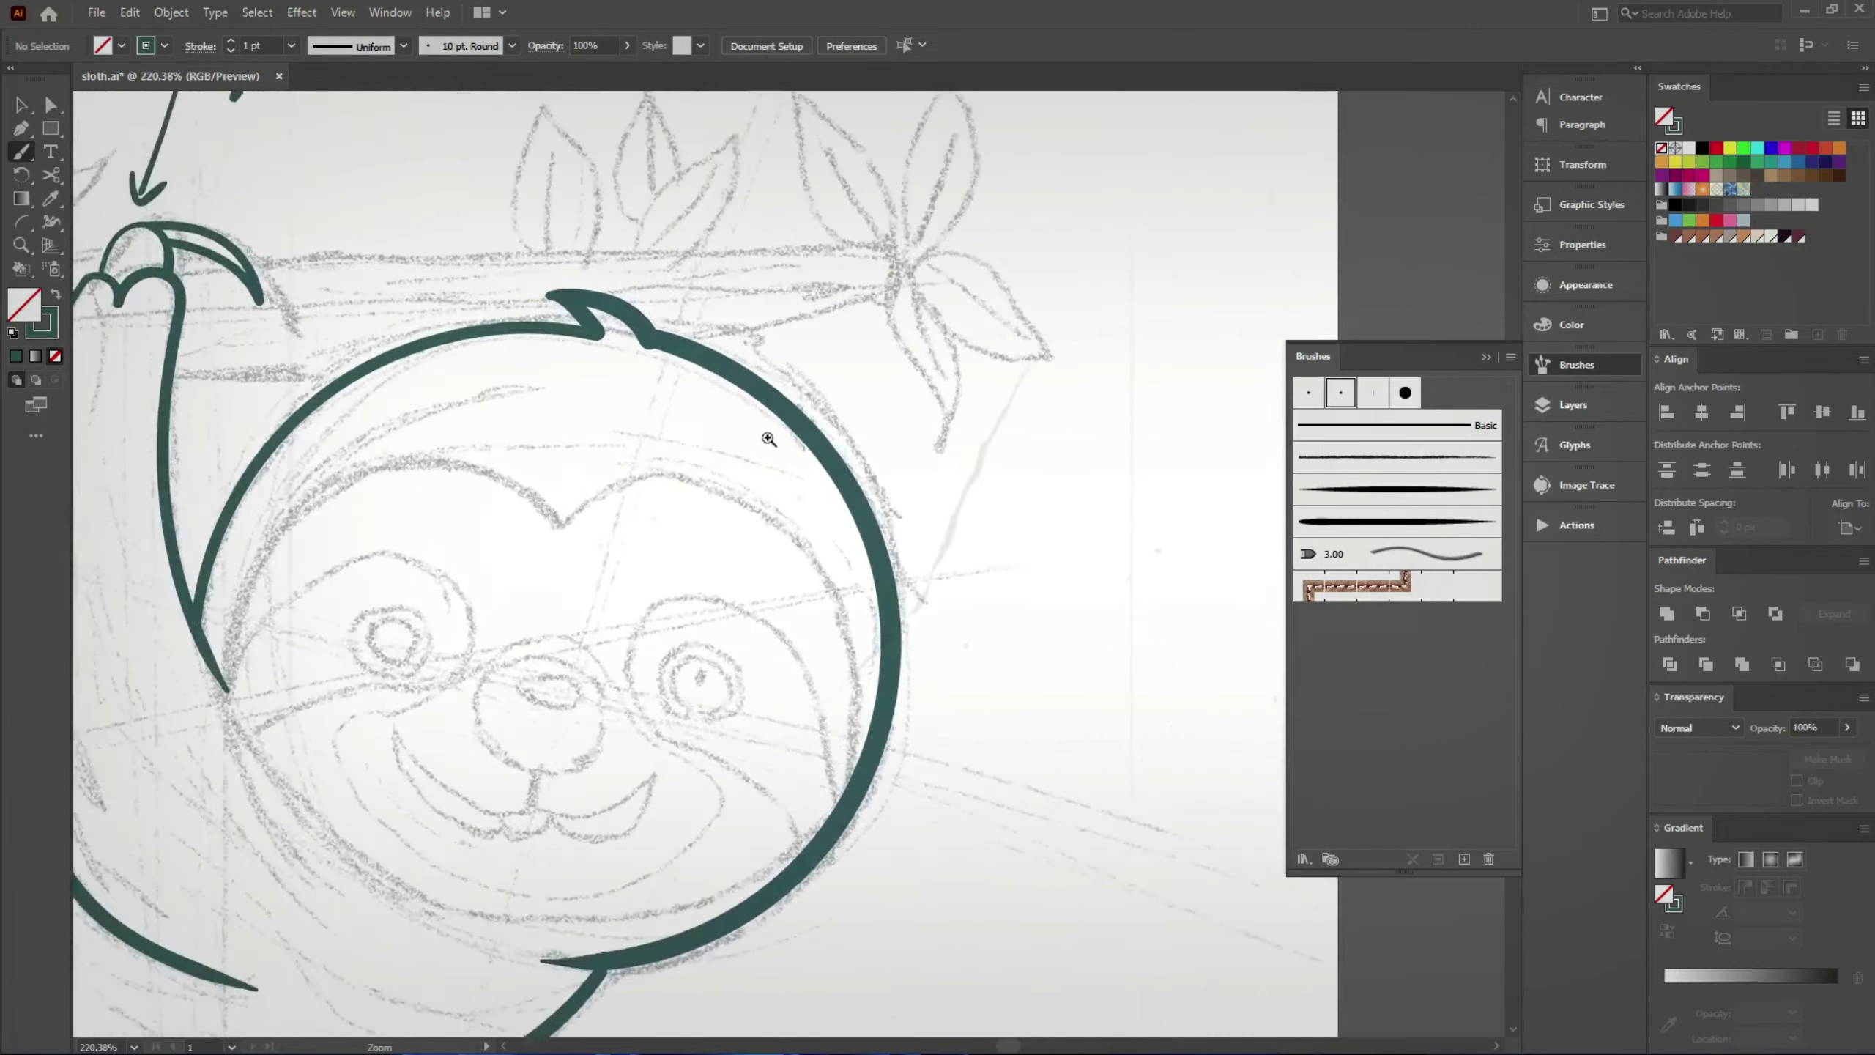
Step: Nudge the junction where the hook meets the head outline
left_click_drag(694, 760, 627, 400)
key("a")
left_click(570, 495)
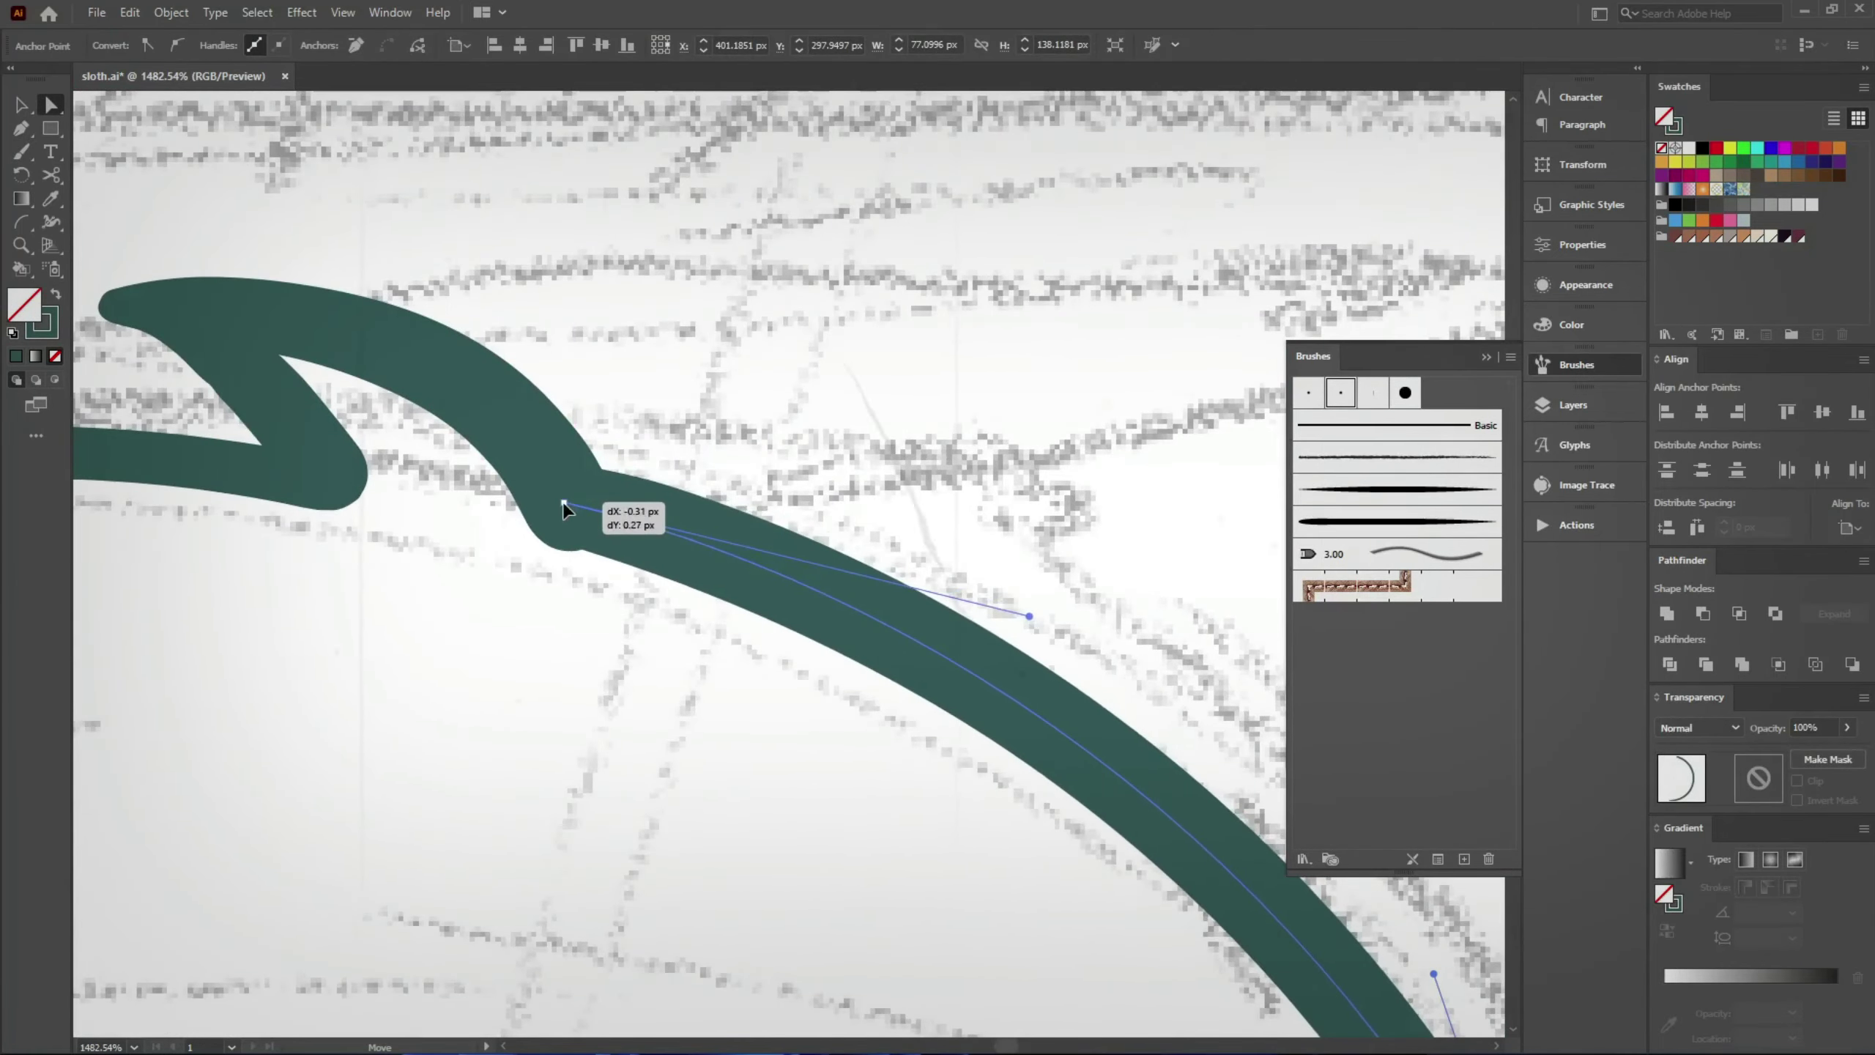
left_click_drag(570, 503, 633, 431)
Step: Paint the lower outline of the face mask, undoing the rough left-edge and chin attempts
key("b")
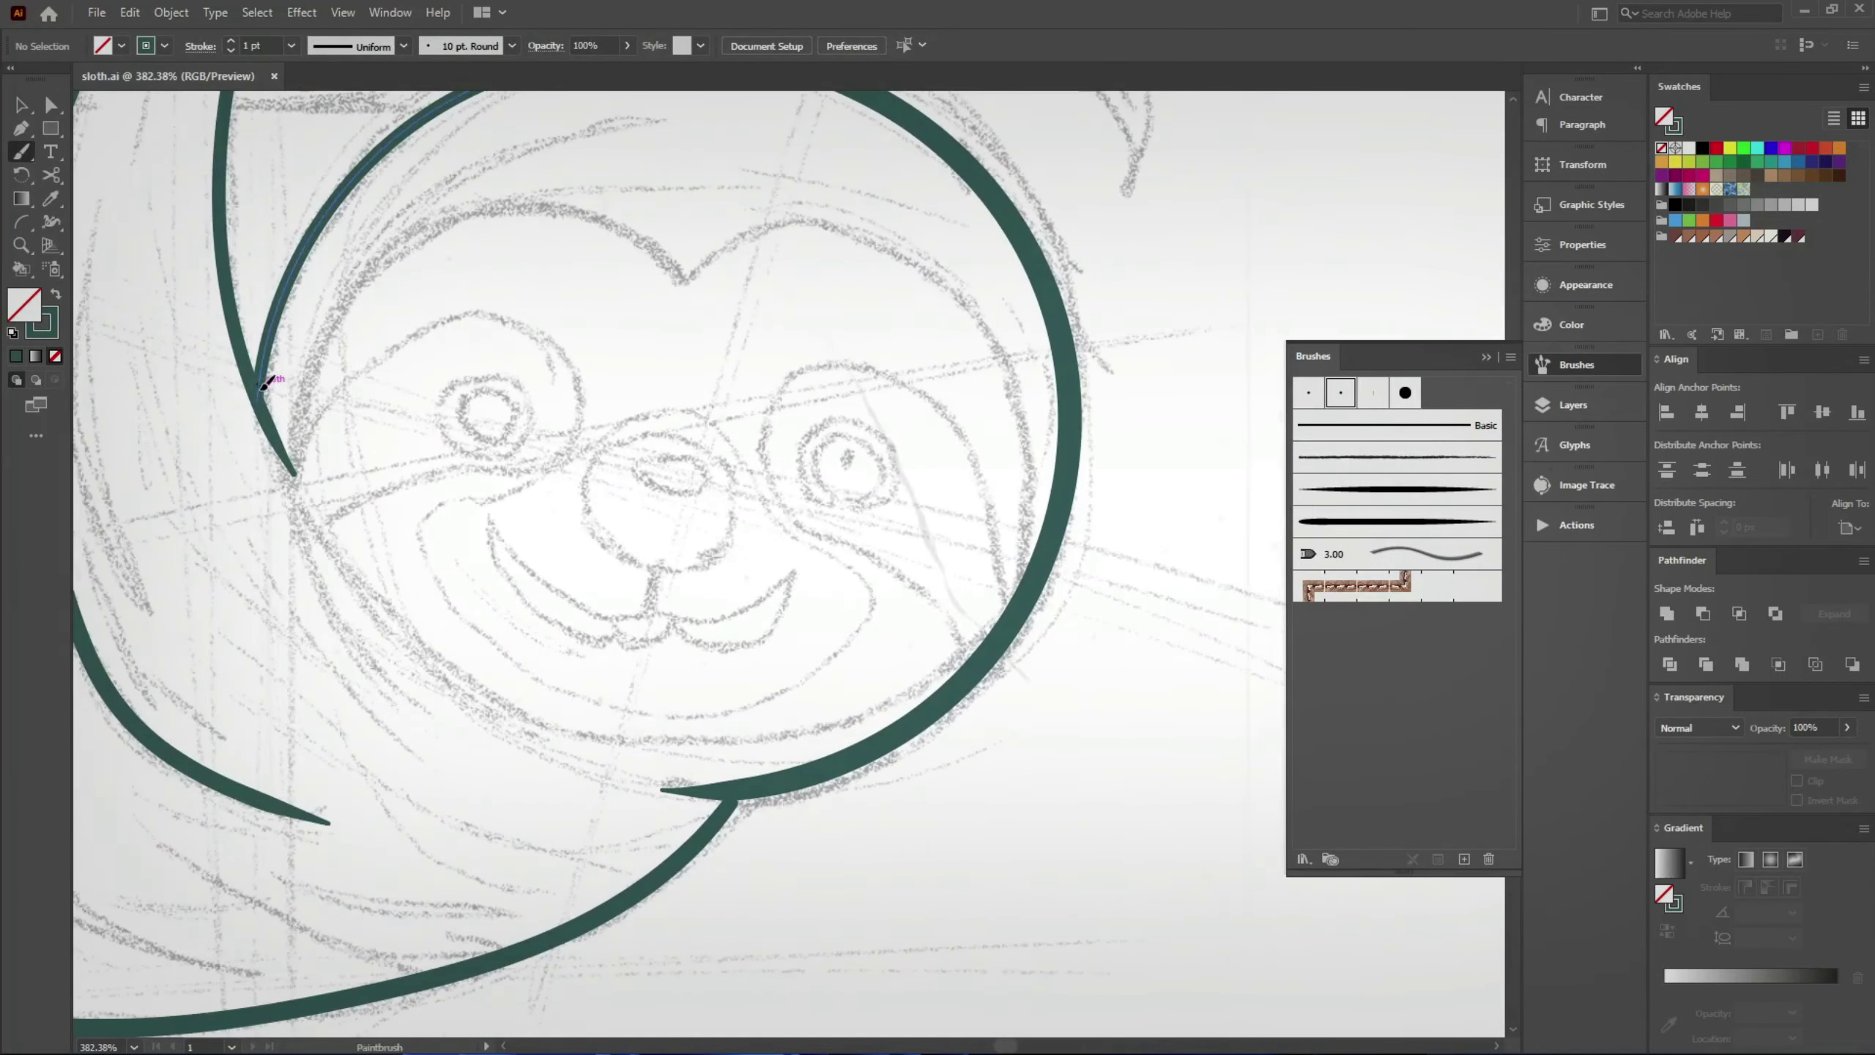
left_click_drag(410, 547, 569, 647)
key("ctrl+z")
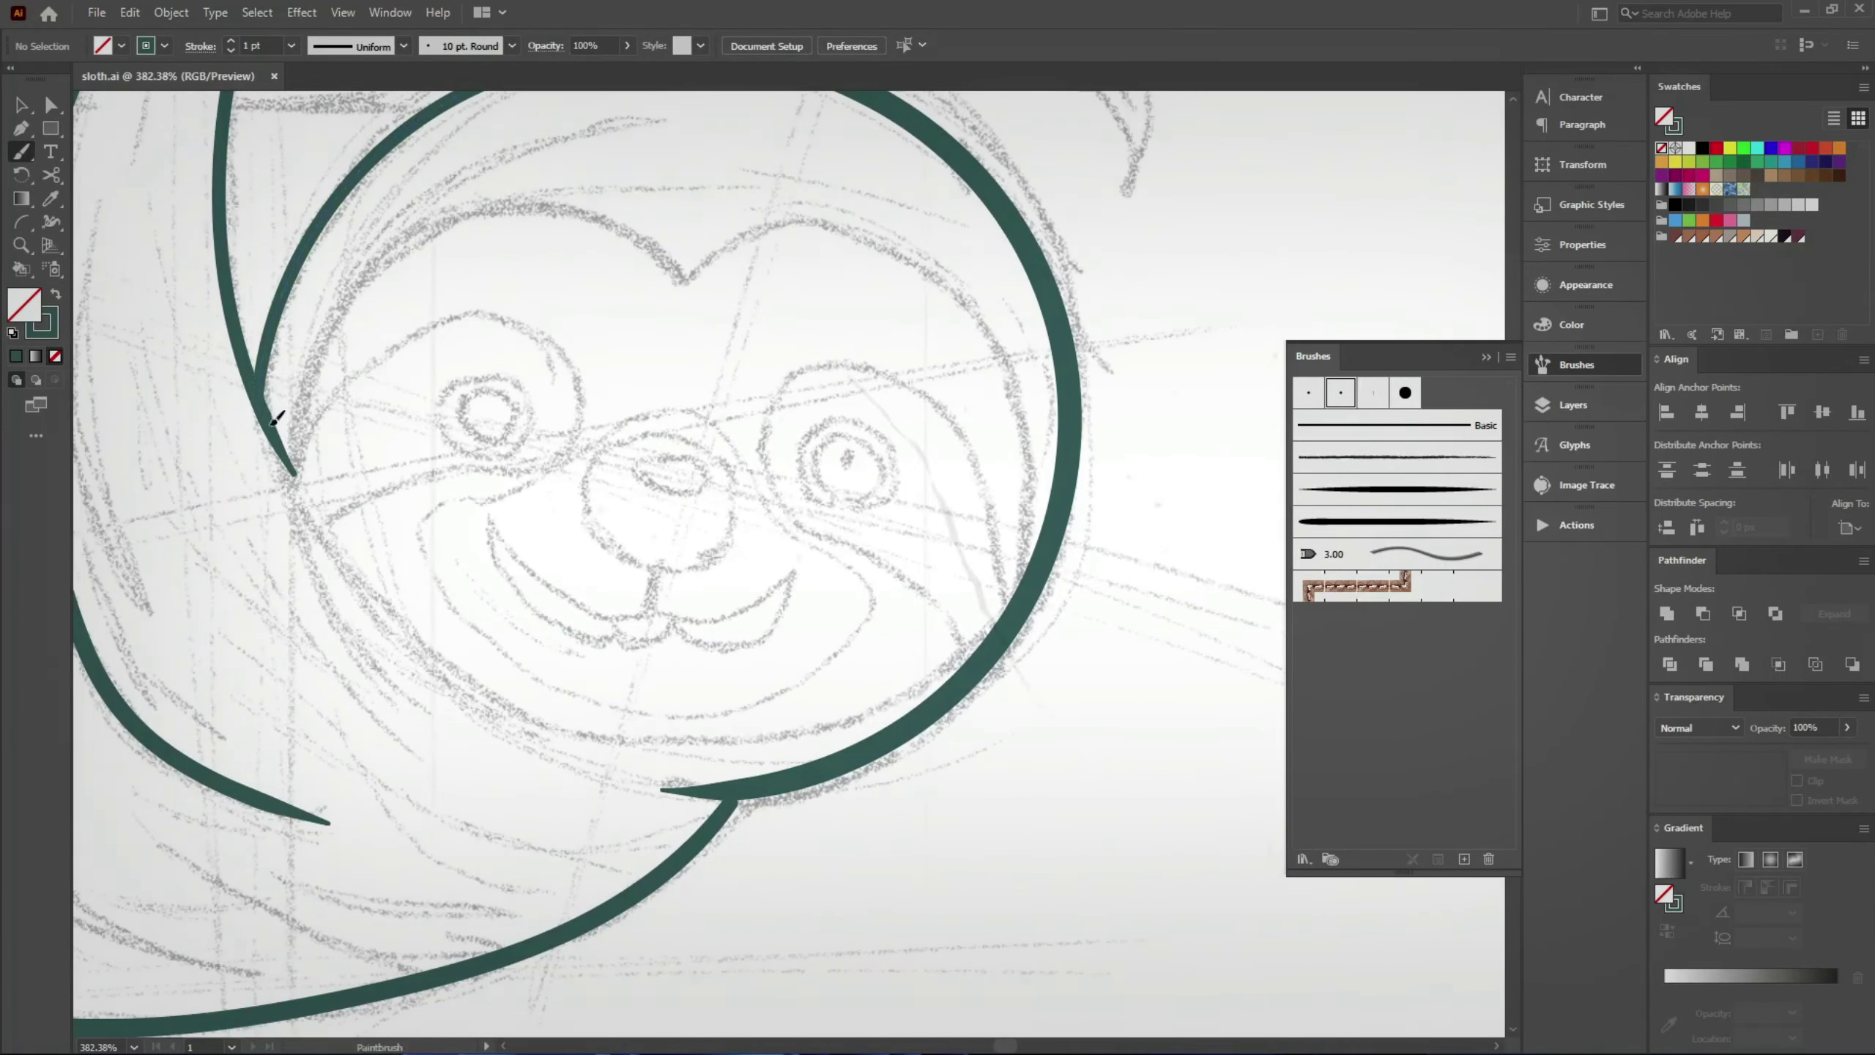
key("ctrl+z")
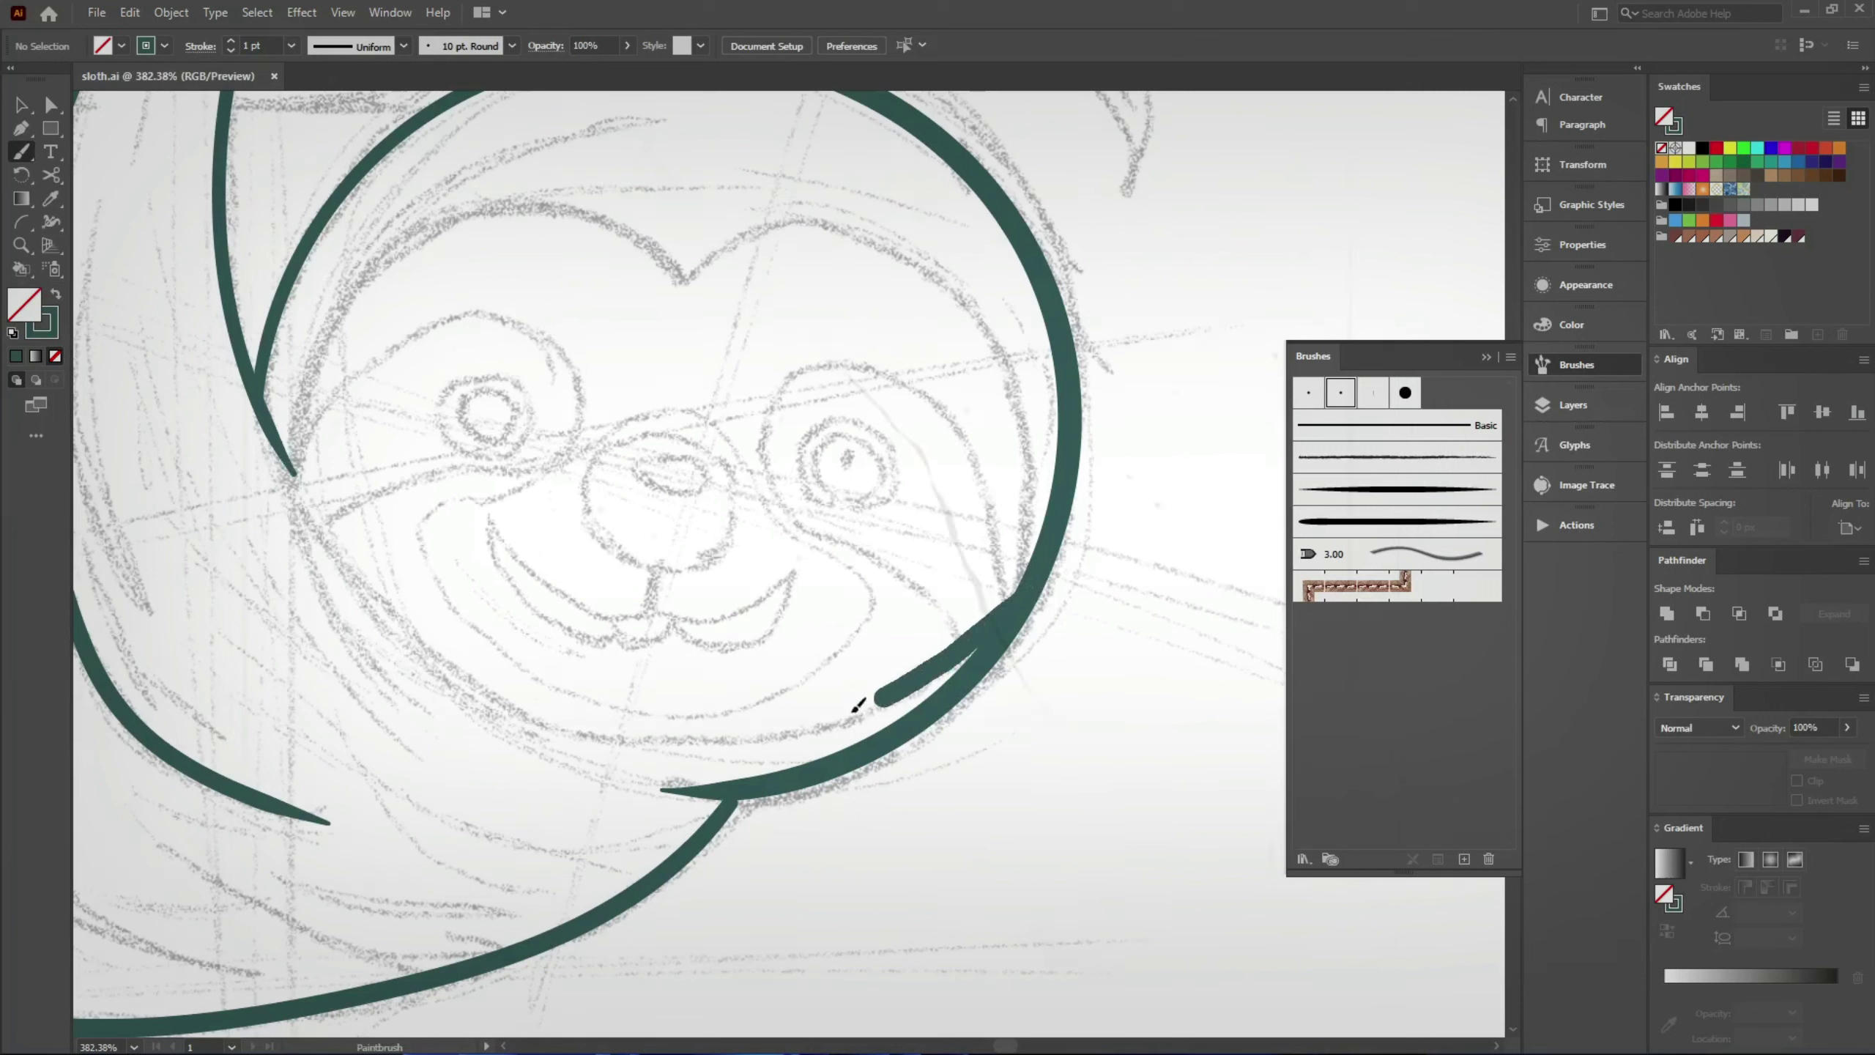
mouse_move(853, 710)
left_mouse_down()
mouse_move(594, 720)
mouse_move(406, 594)
left_mouse_up()
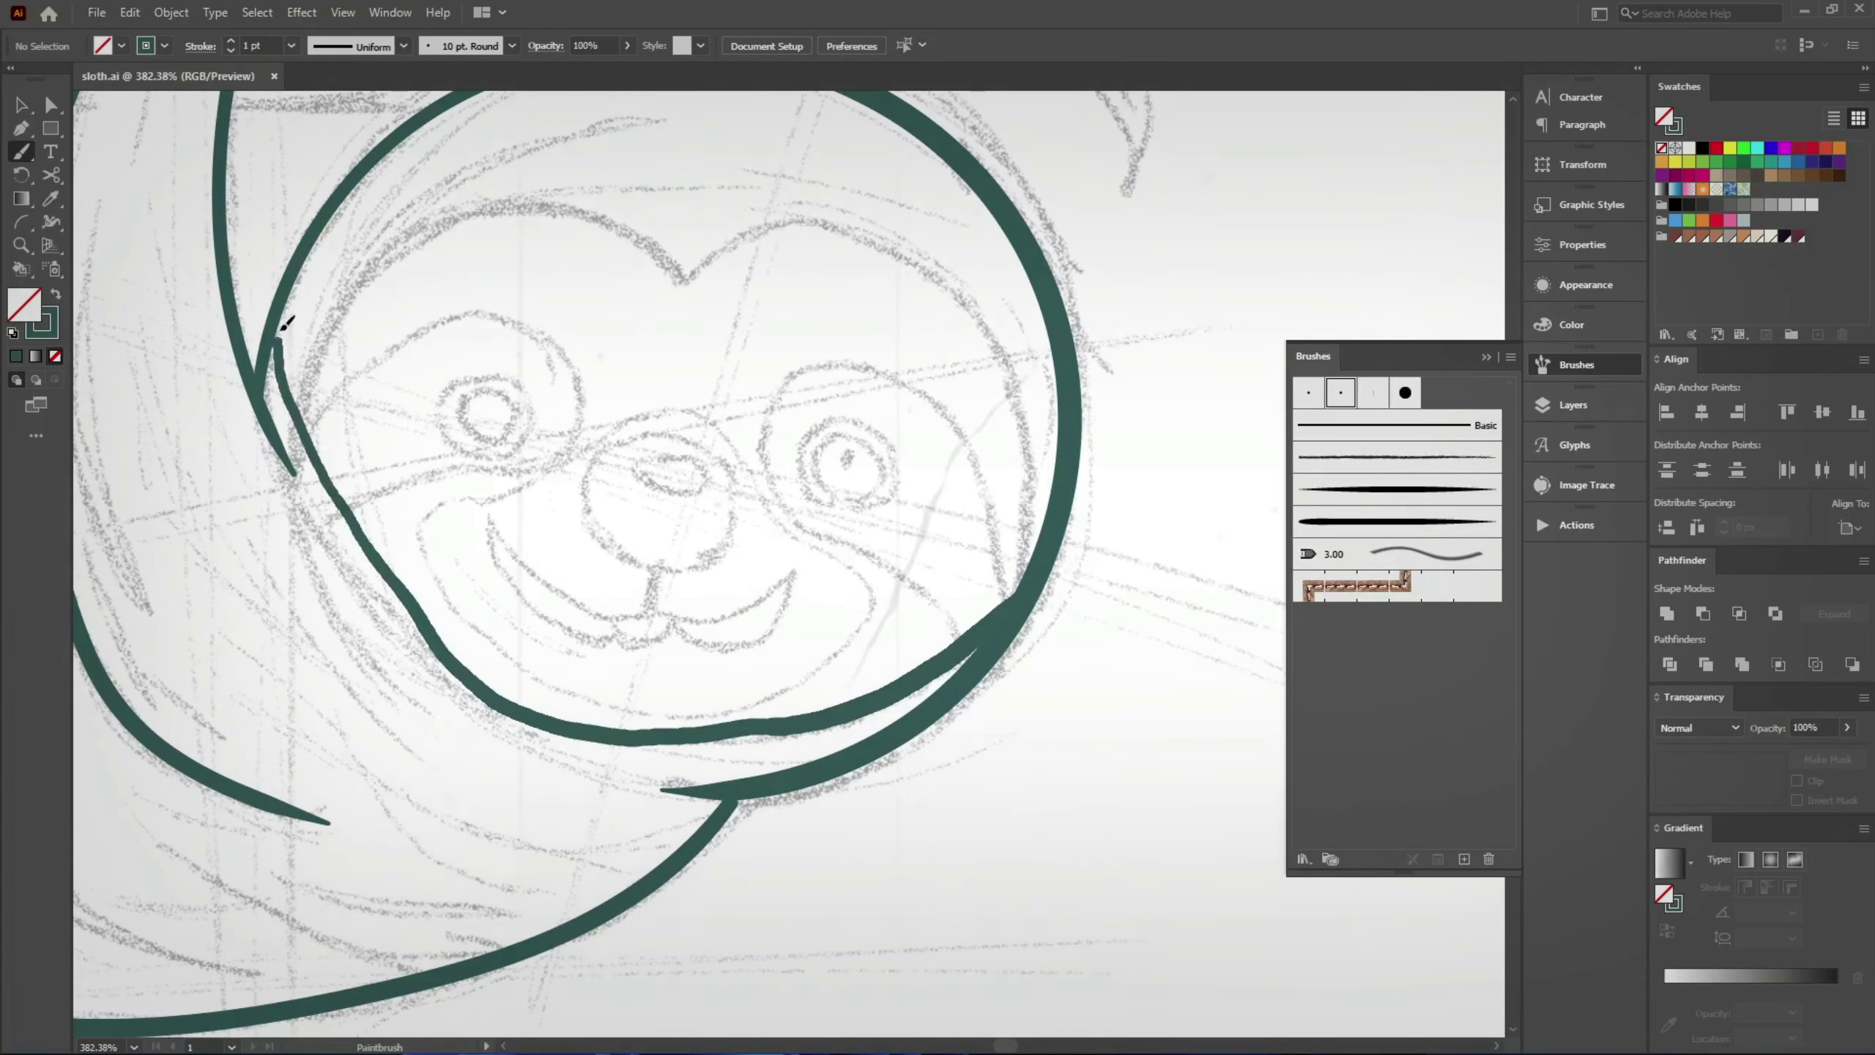
key("ctrl+z")
mouse_move(281, 270)
left_mouse_down()
mouse_move(290, 408)
mouse_move(410, 619)
mouse_move(703, 754)
mouse_move(982, 669)
left_mouse_up()
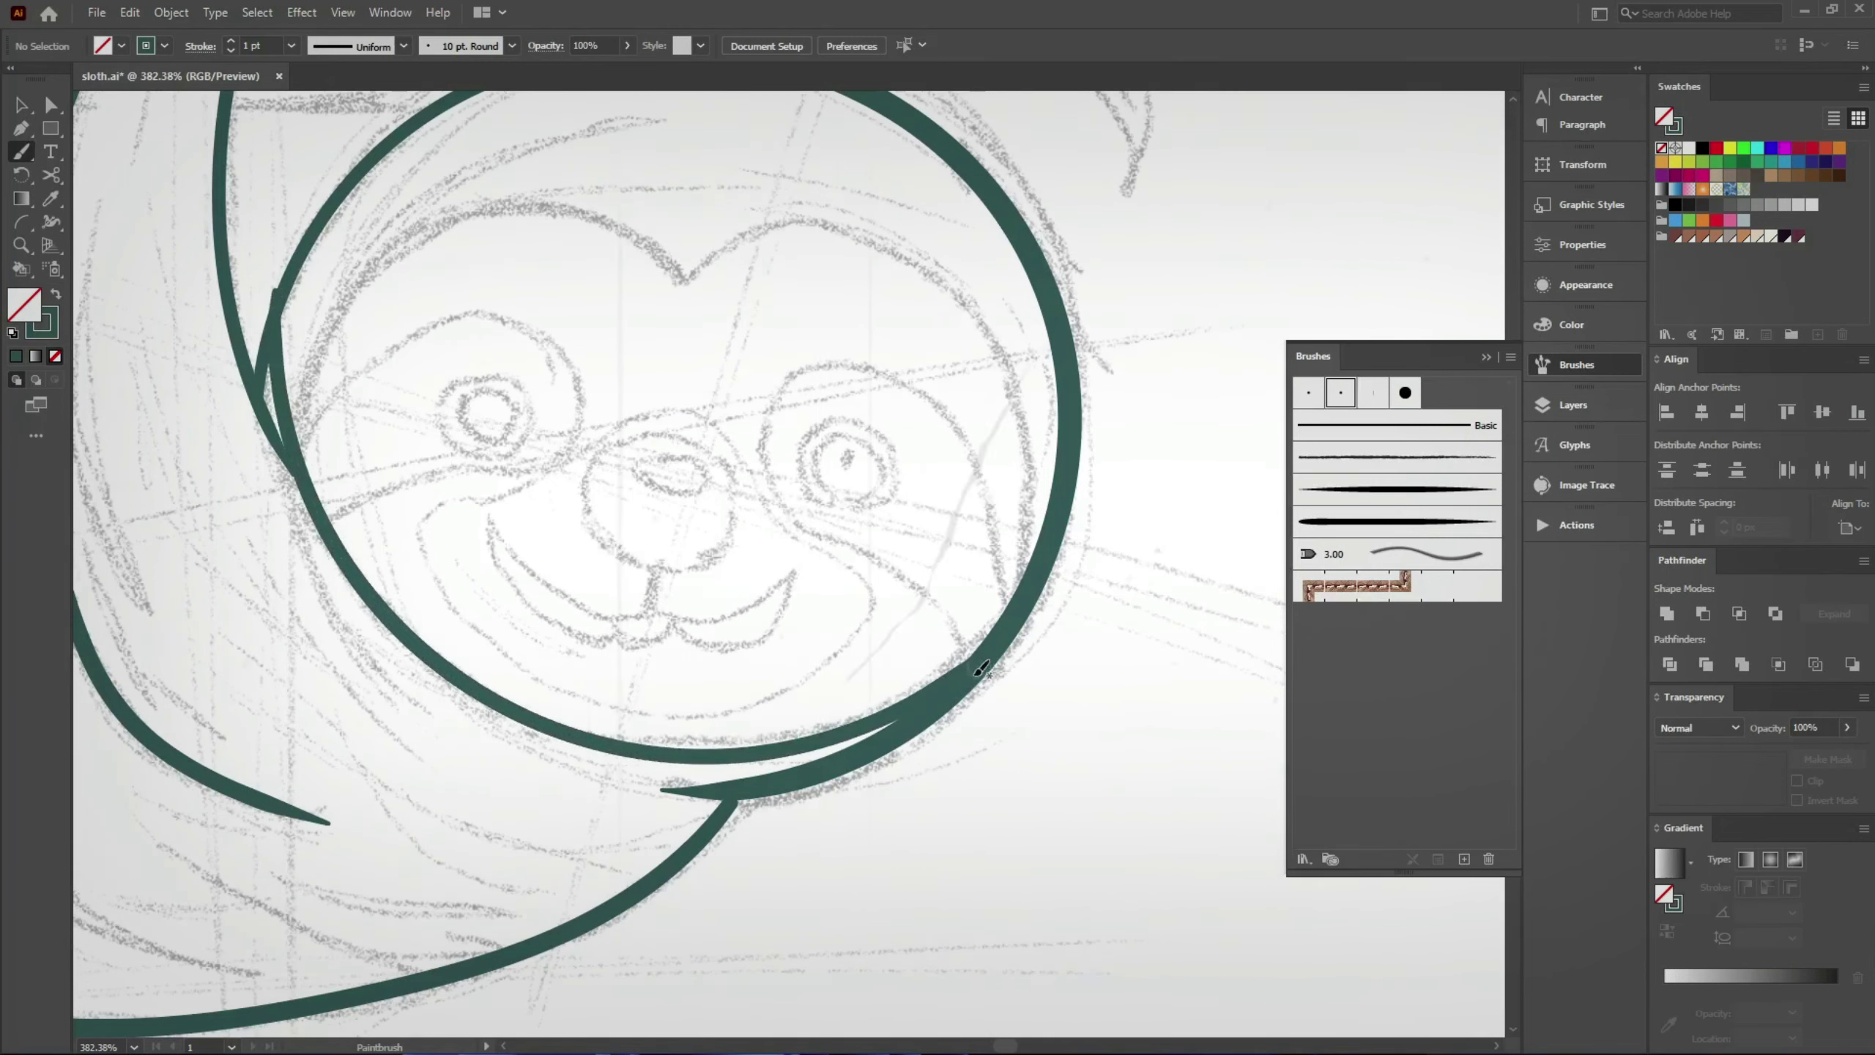
Step: Move the face stroke's top anchor to align with the left outline
scroll(224, 355, "up", 3)
key("a")
left_click(305, 205)
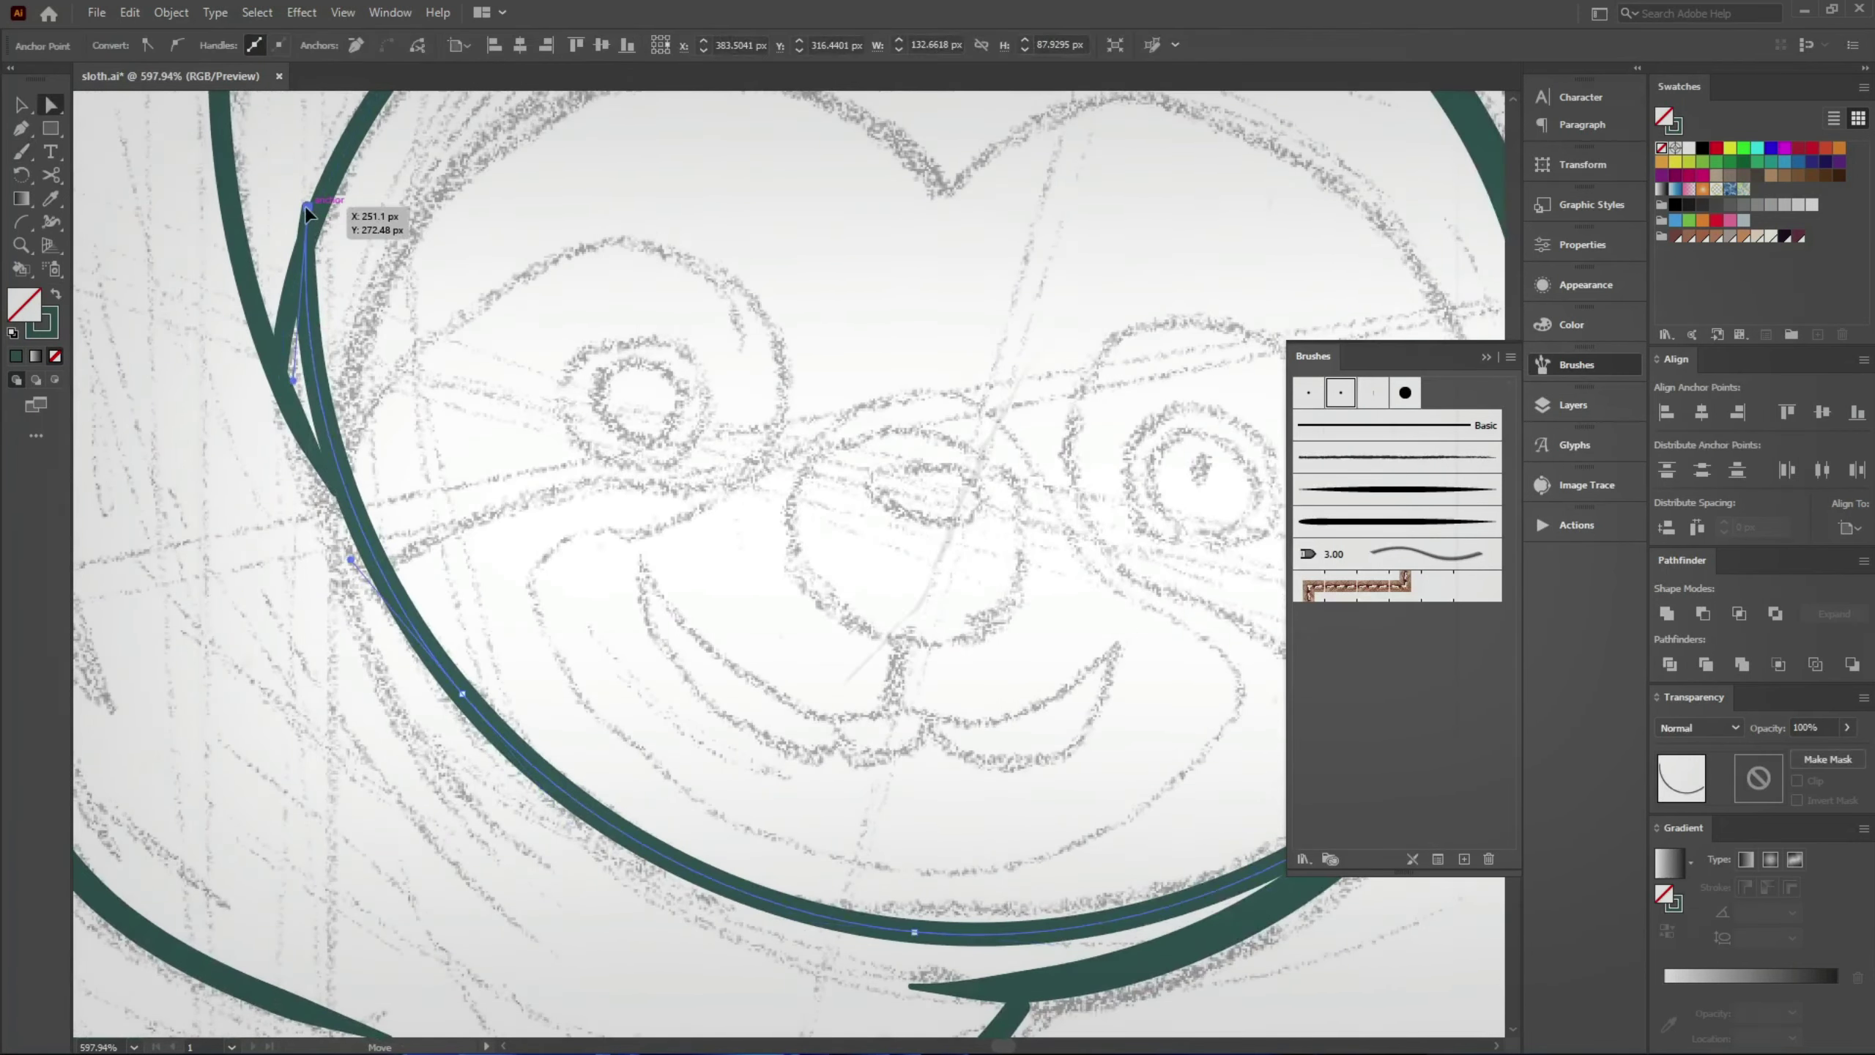
left_click_drag(305, 206, 332, 487)
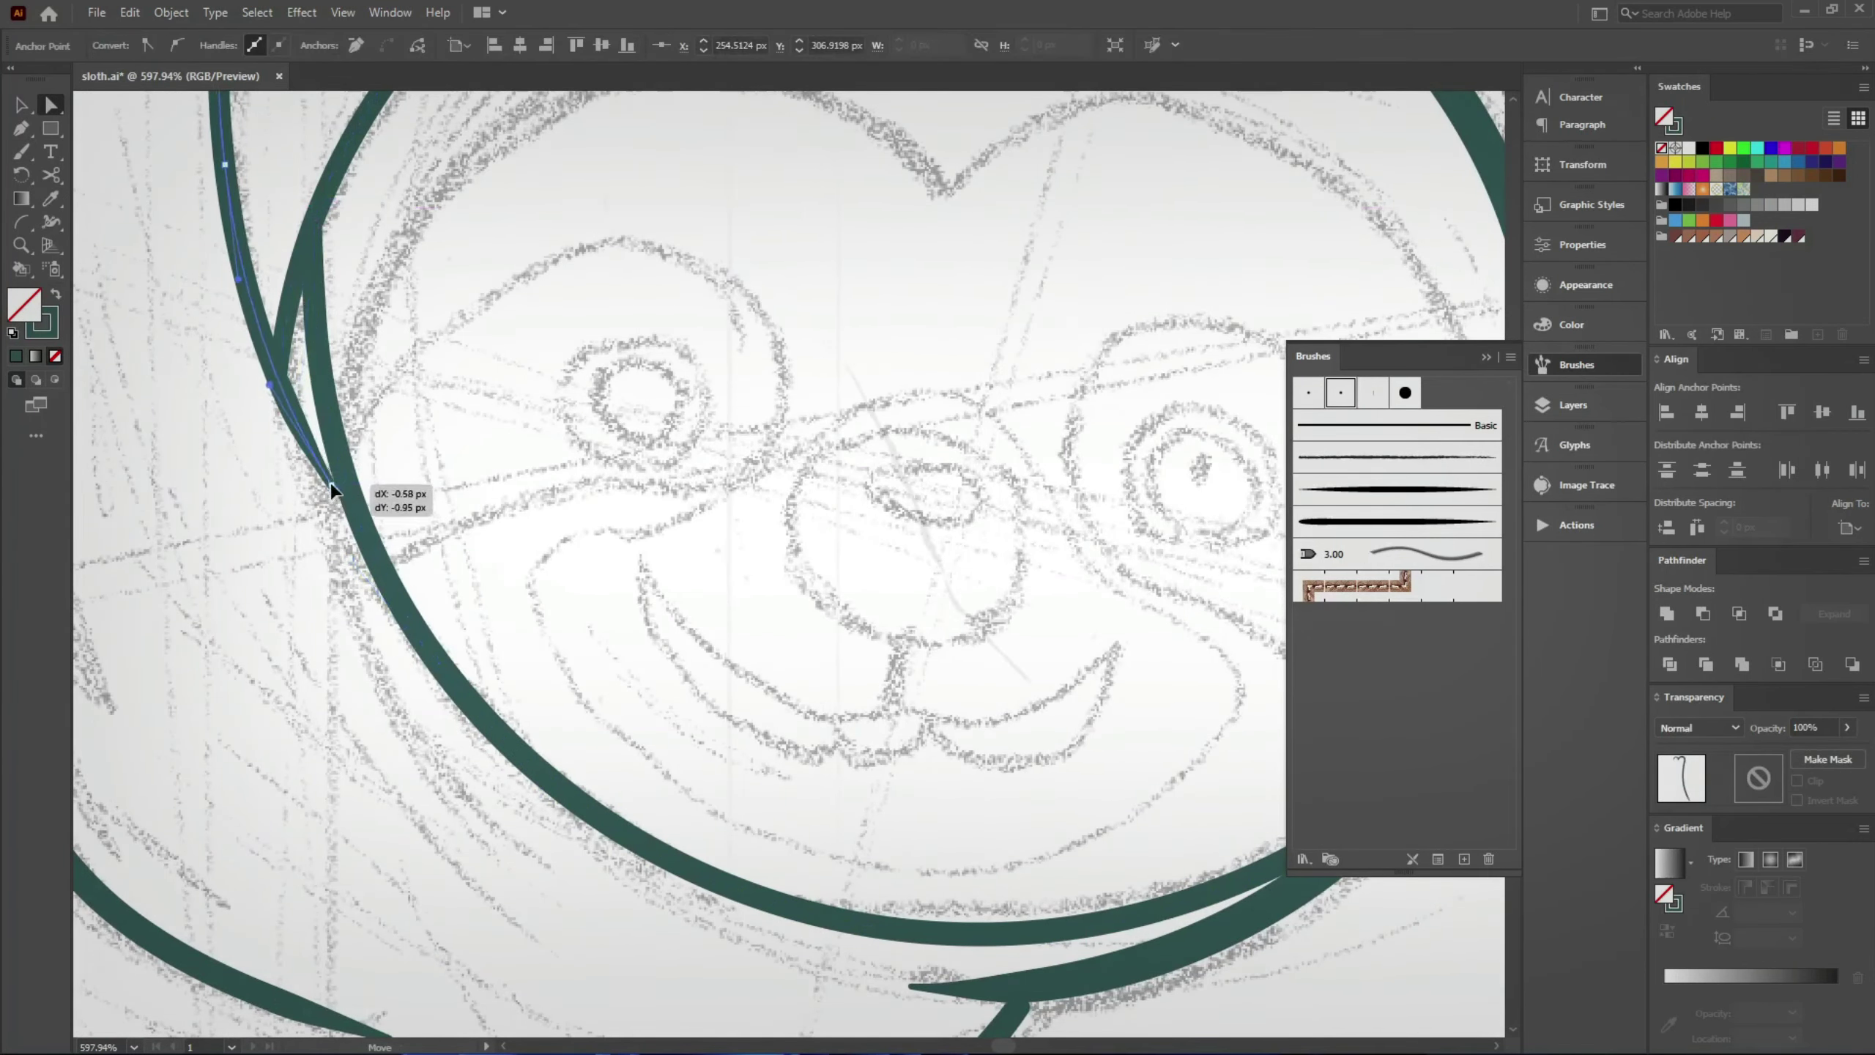
left_click(313, 627)
Step: Paint the upper face outline with the forehead dip and continue it down the right side
key("b")
scroll(221, 609, "down", 1)
scroll(222, 609, "up", 2)
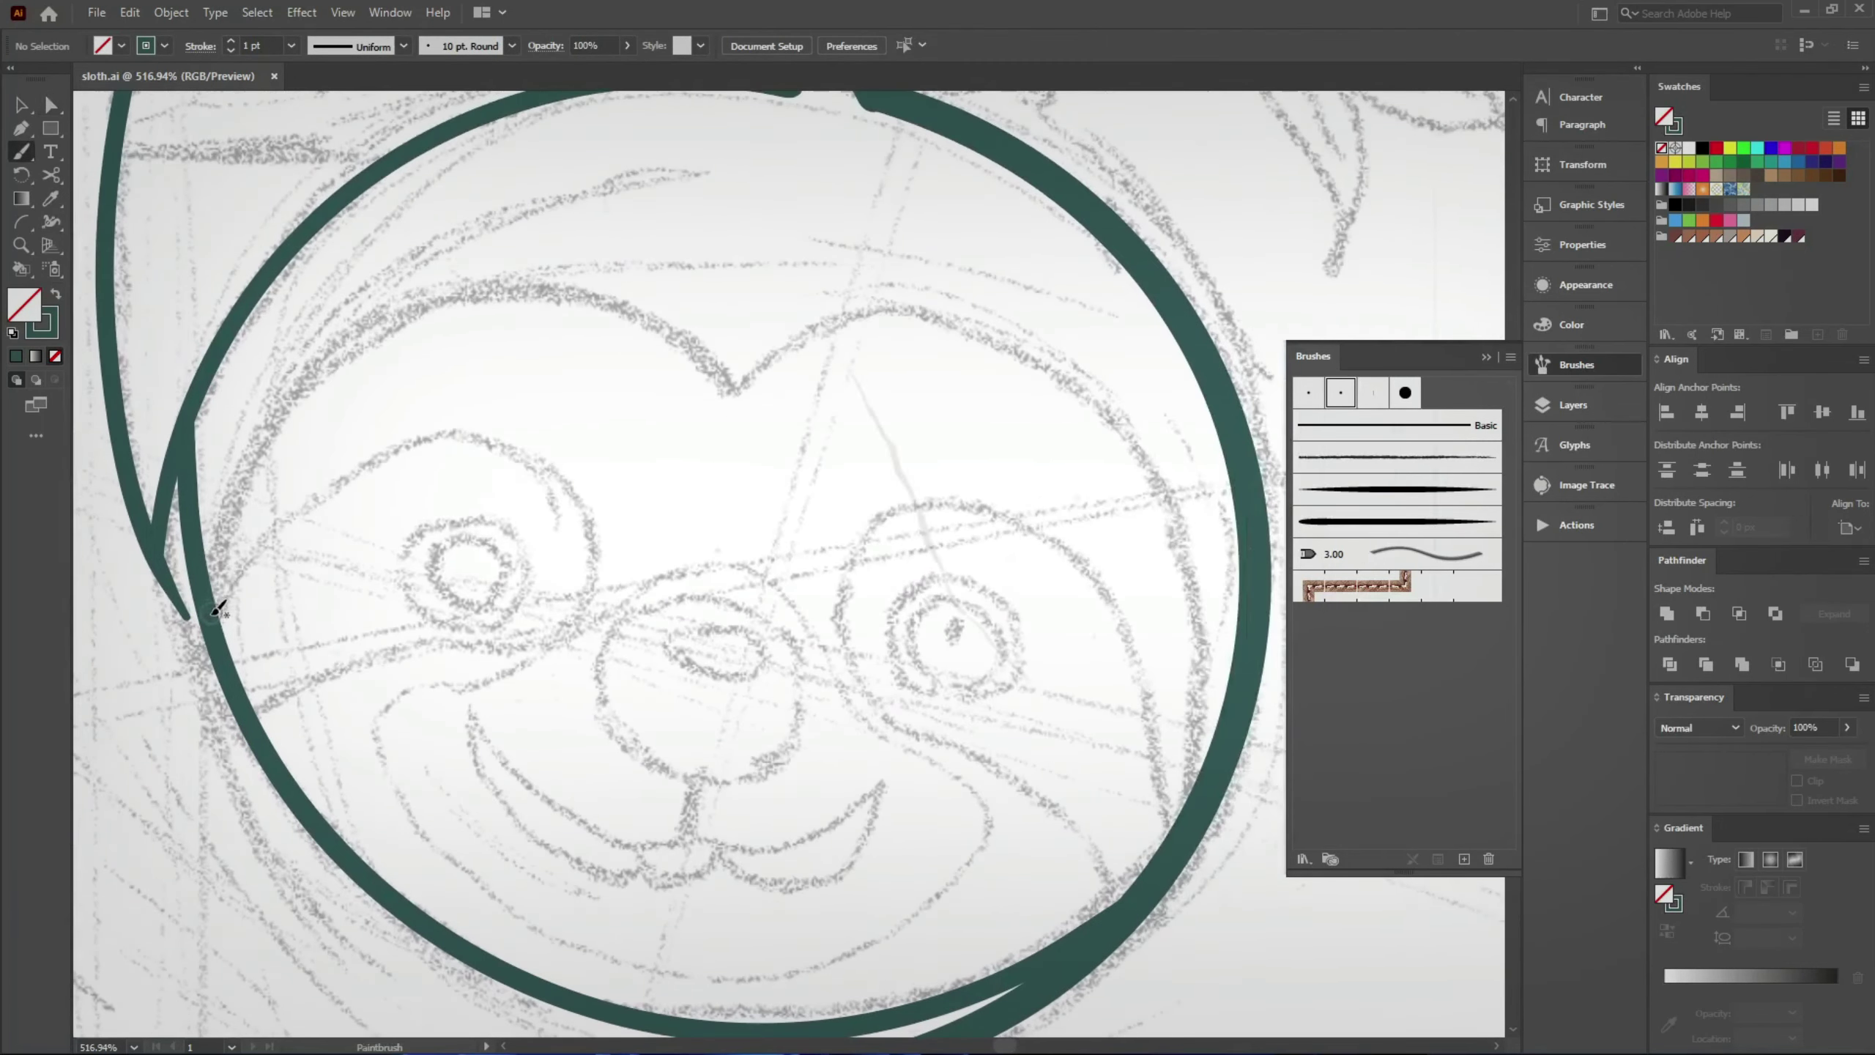
mouse_move(450, 294)
left_mouse_down()
mouse_move(731, 398)
mouse_move(383, 427)
mouse_move(802, 924)
left_mouse_up()
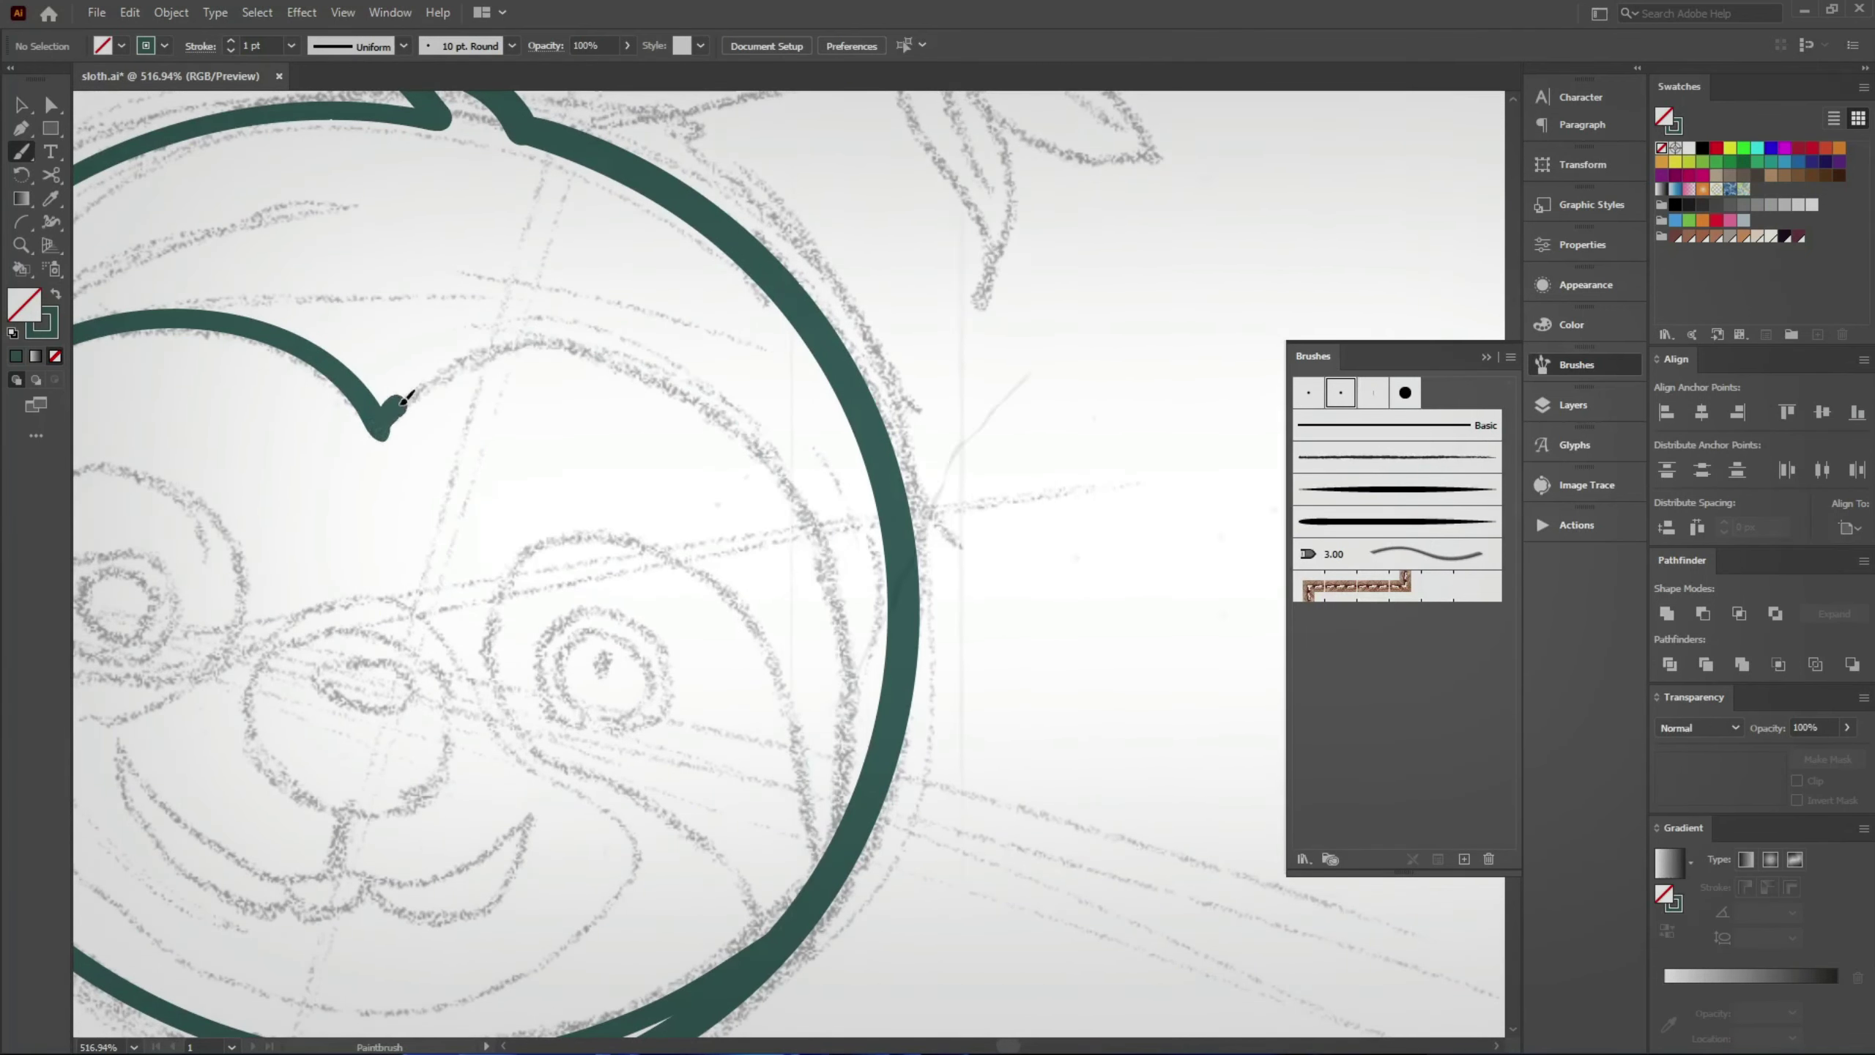
mouse_move(405, 399)
left_mouse_down()
mouse_move(384, 419)
mouse_move(816, 899)
left_mouse_up()
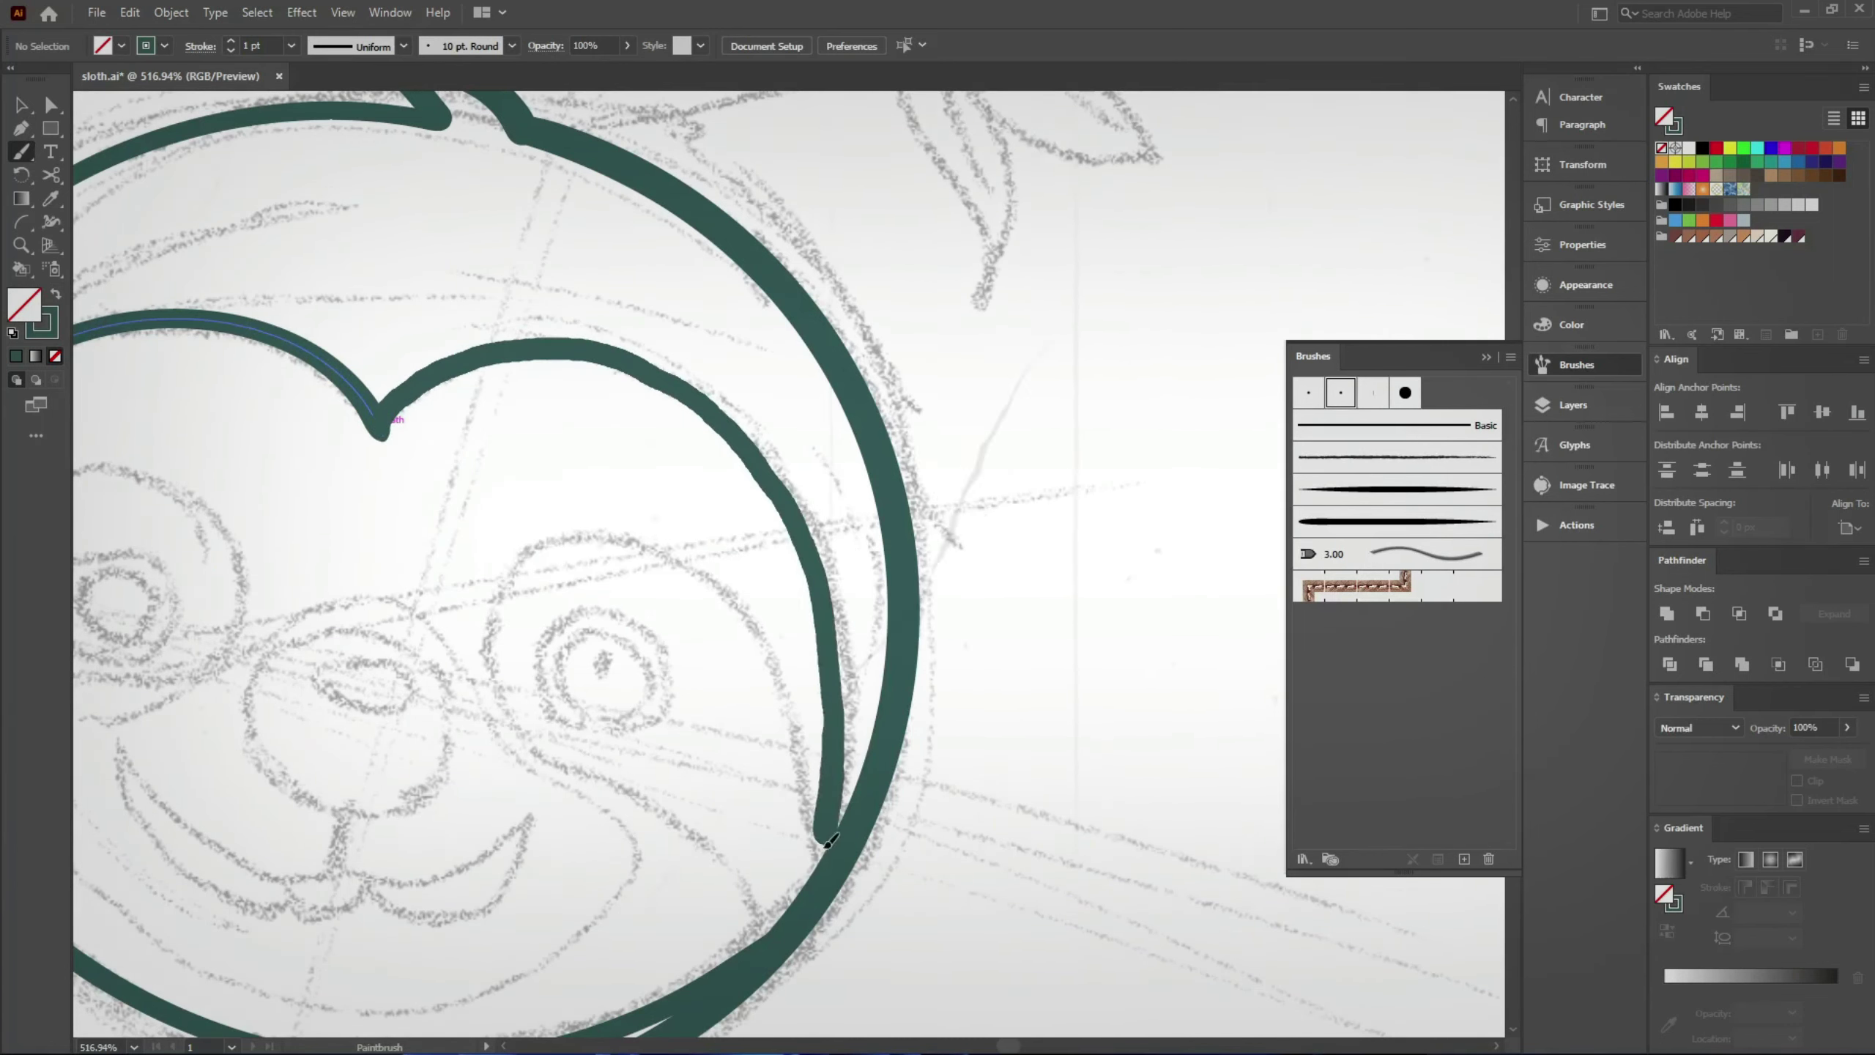
Step: Sharpen the heart-shaped dip at the top of the face outline and save the drawing
key("a")
scroll(314, 422, "up", 4)
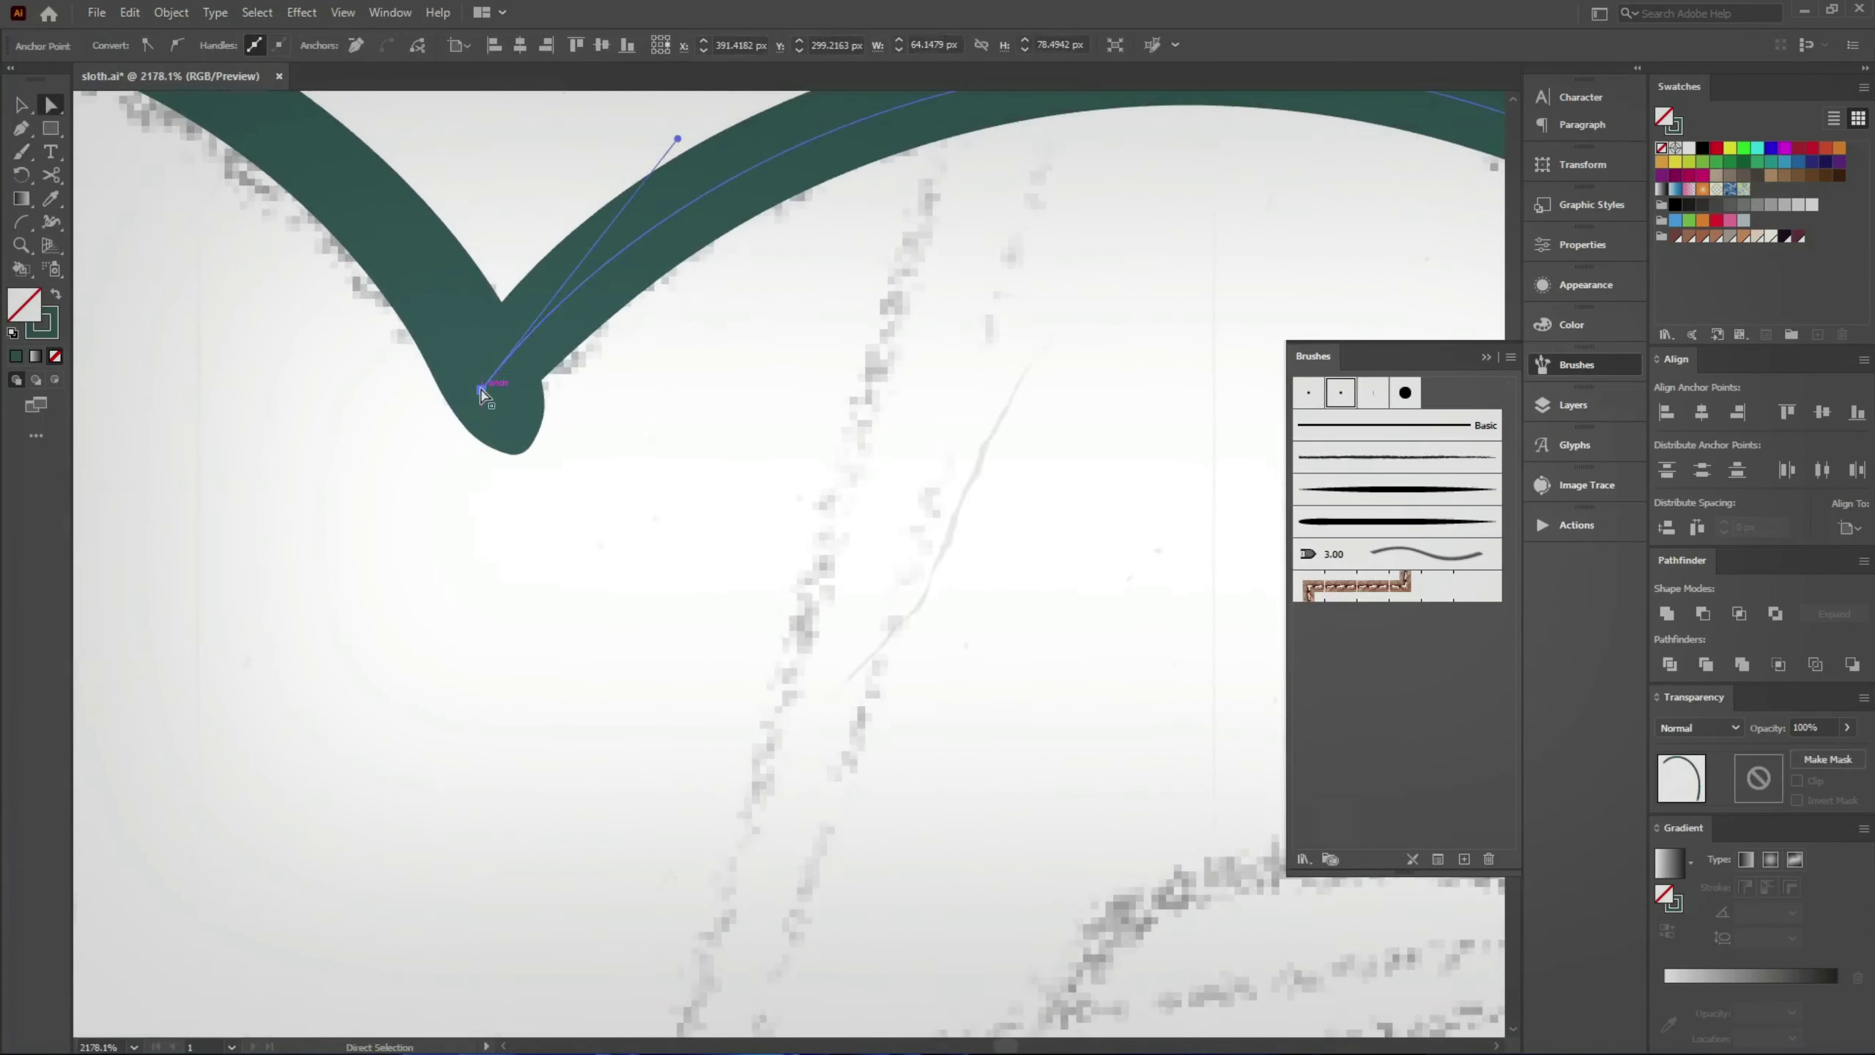
left_click_drag(495, 403, 515, 419)
left_click(806, 562)
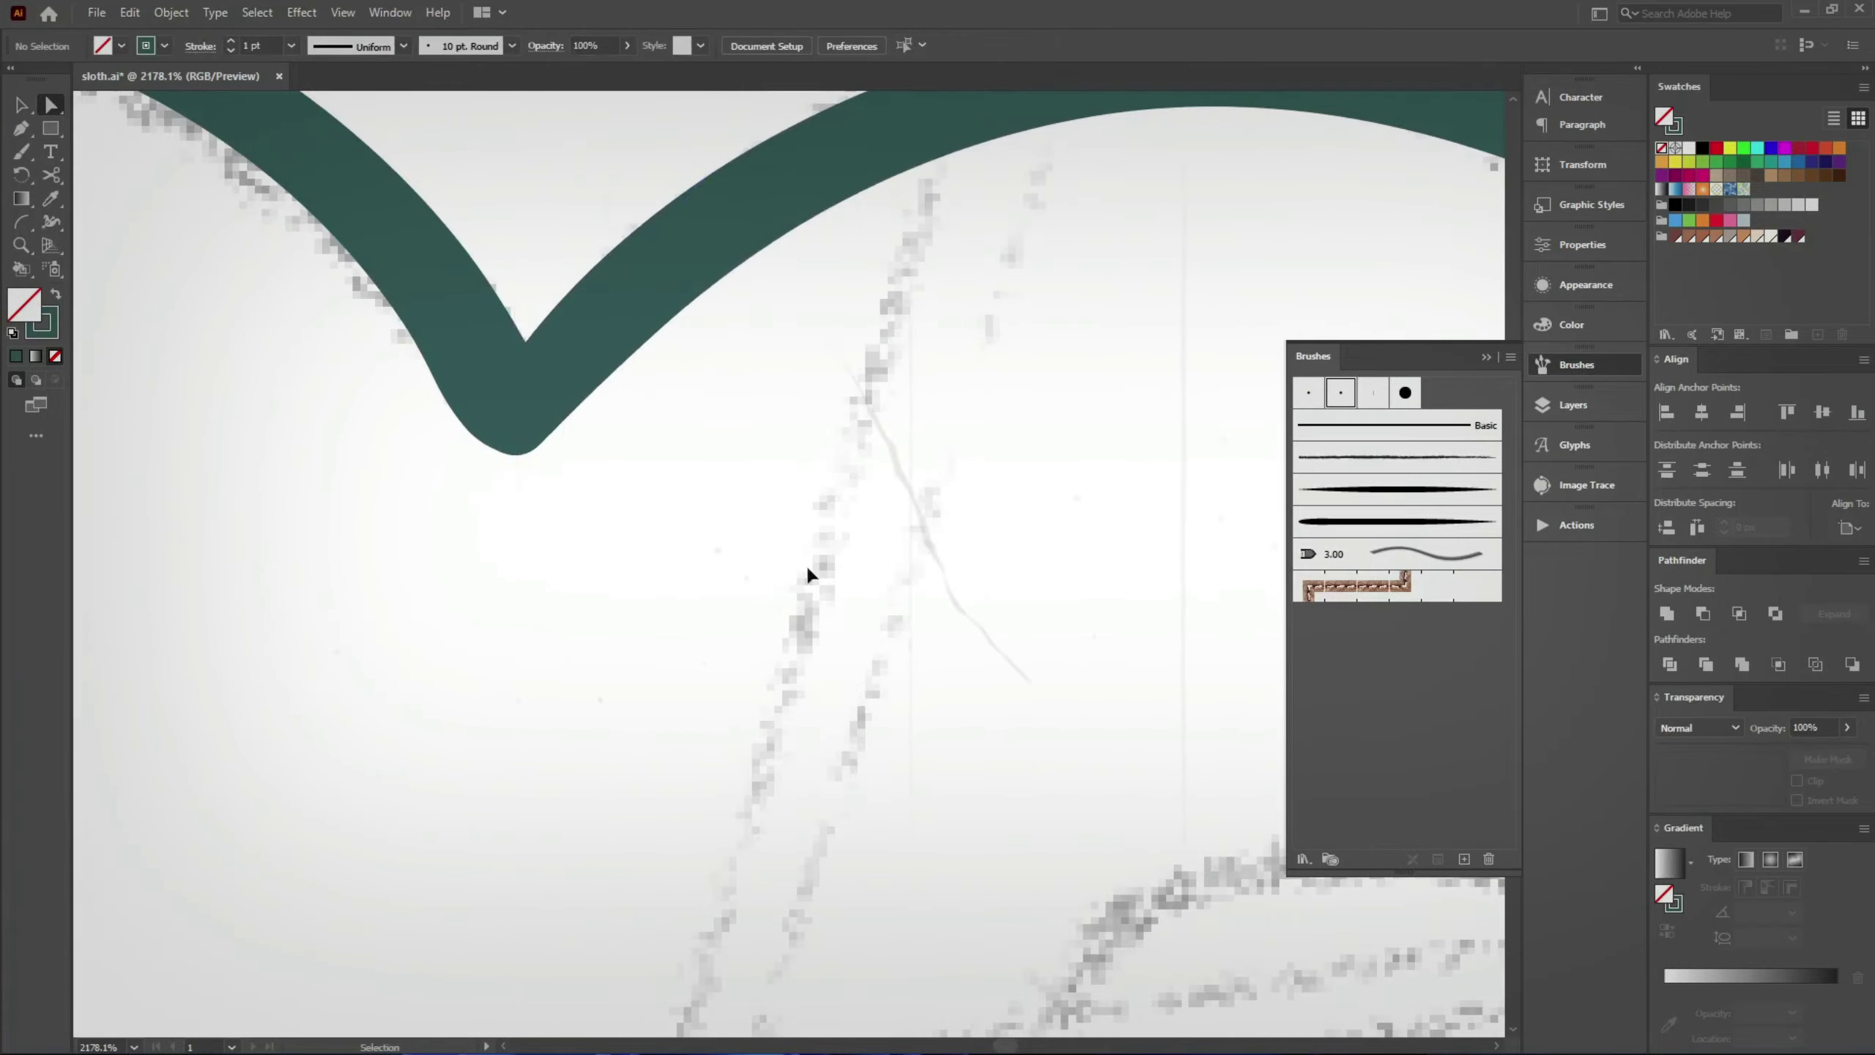
scroll(805, 562, "down", 5)
key("ctrl+s")
scroll(589, 696, "down", 4)
key("b")
scroll(341, 506, "up", 6)
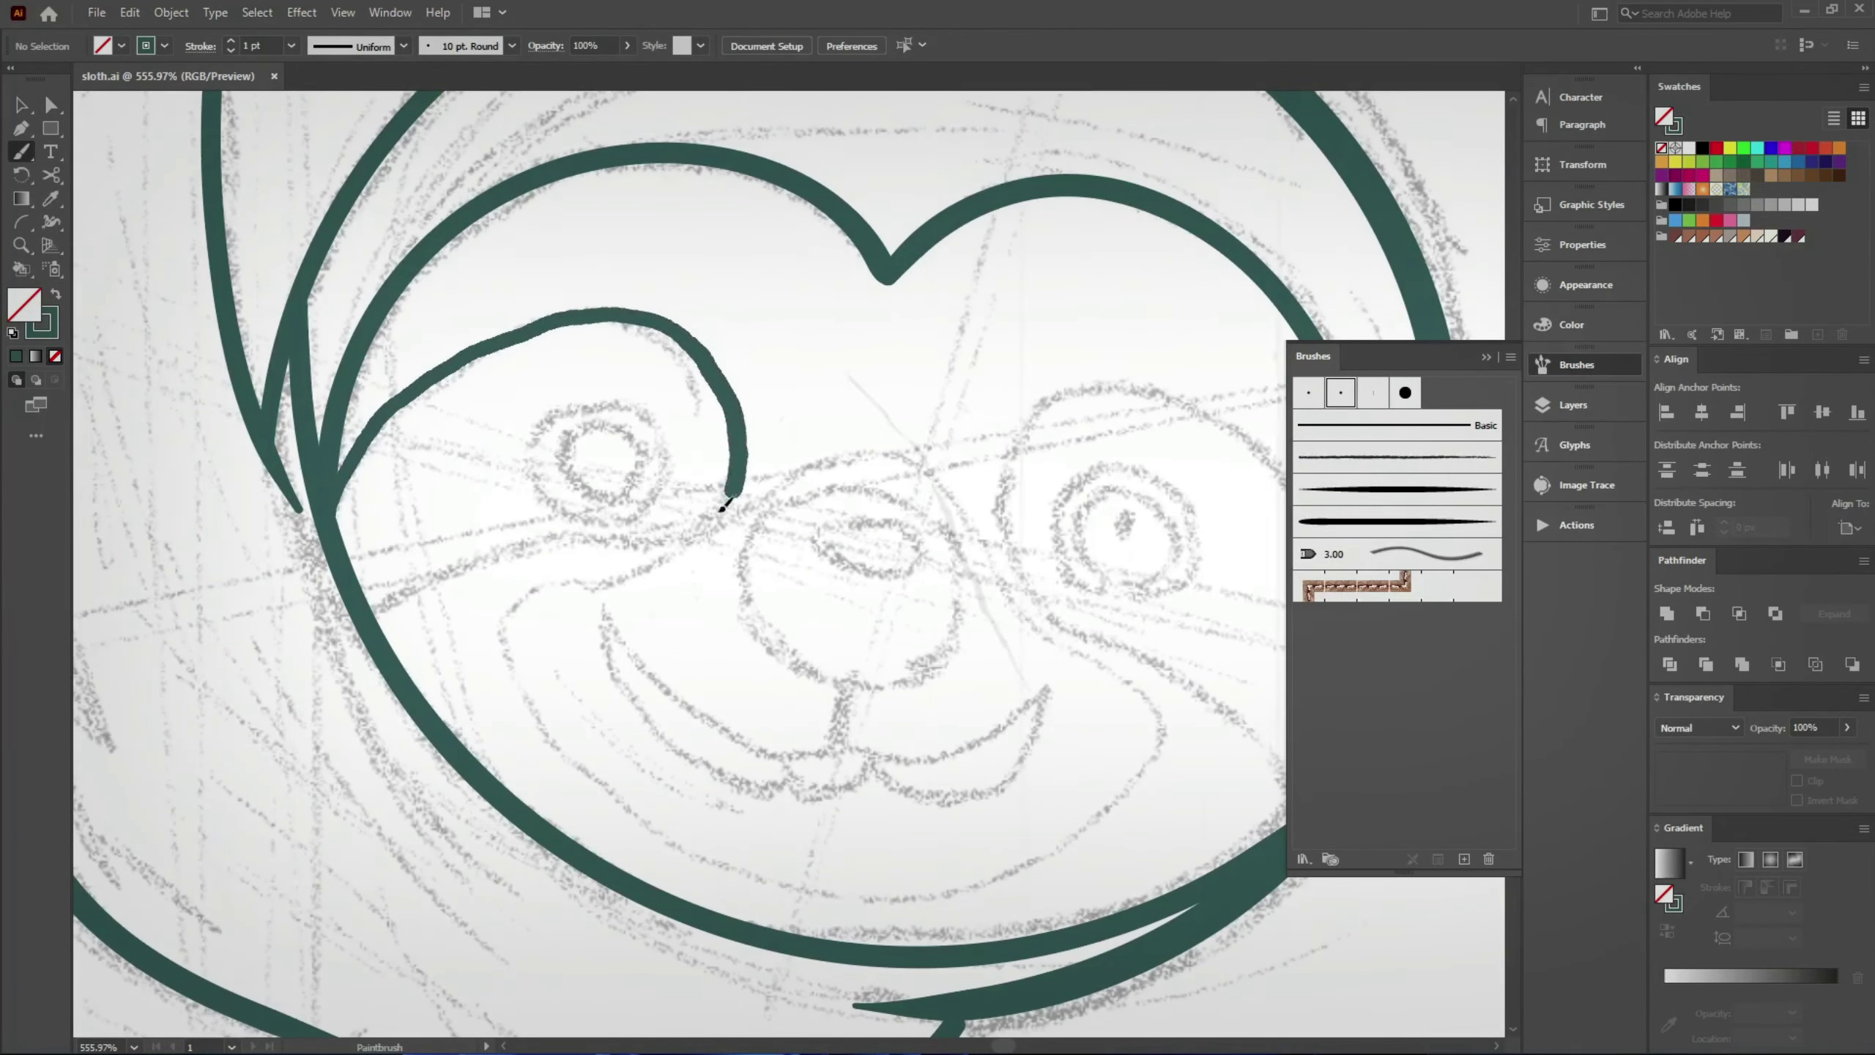
Step: Paint the patch and ring around the left eye and move the ring into place
left_click_drag(724, 504, 373, 624)
scroll(597, 423, "up", 4)
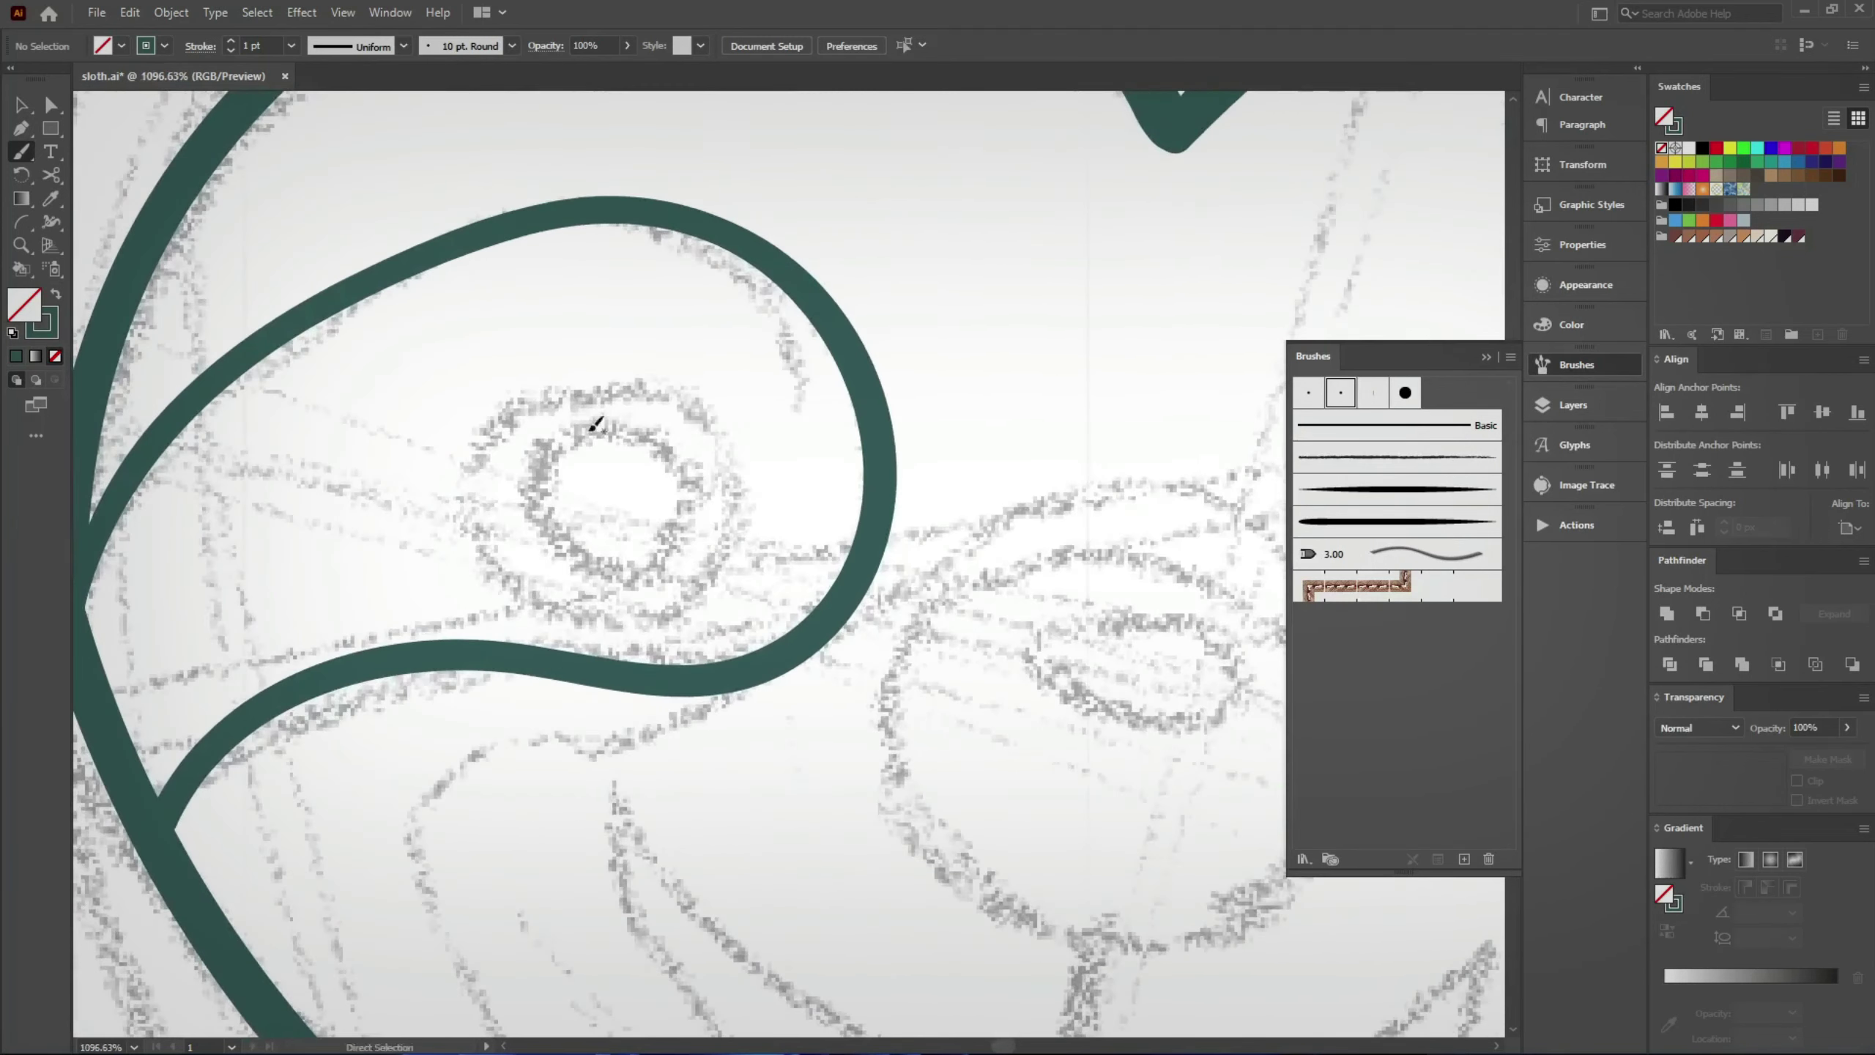
left_click_drag(512, 408, 559, 386)
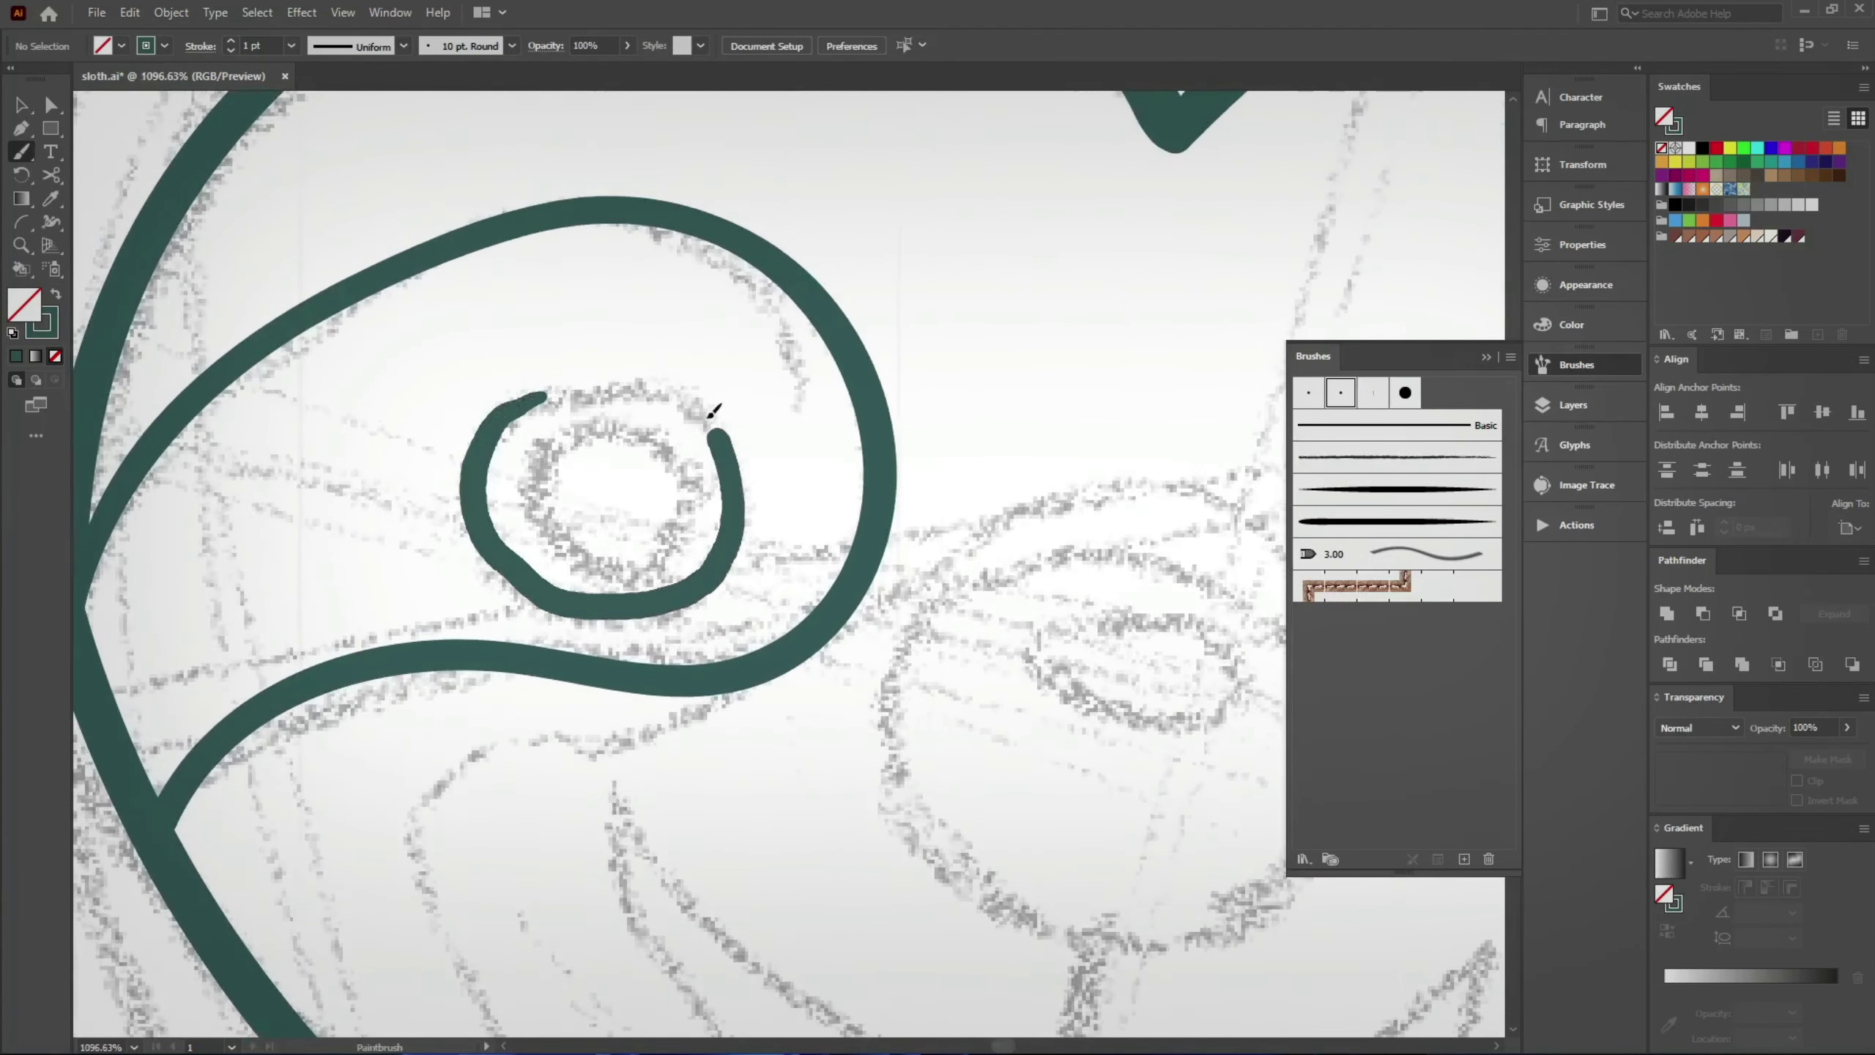
key("v")
left_click_drag(613, 614, 613, 592)
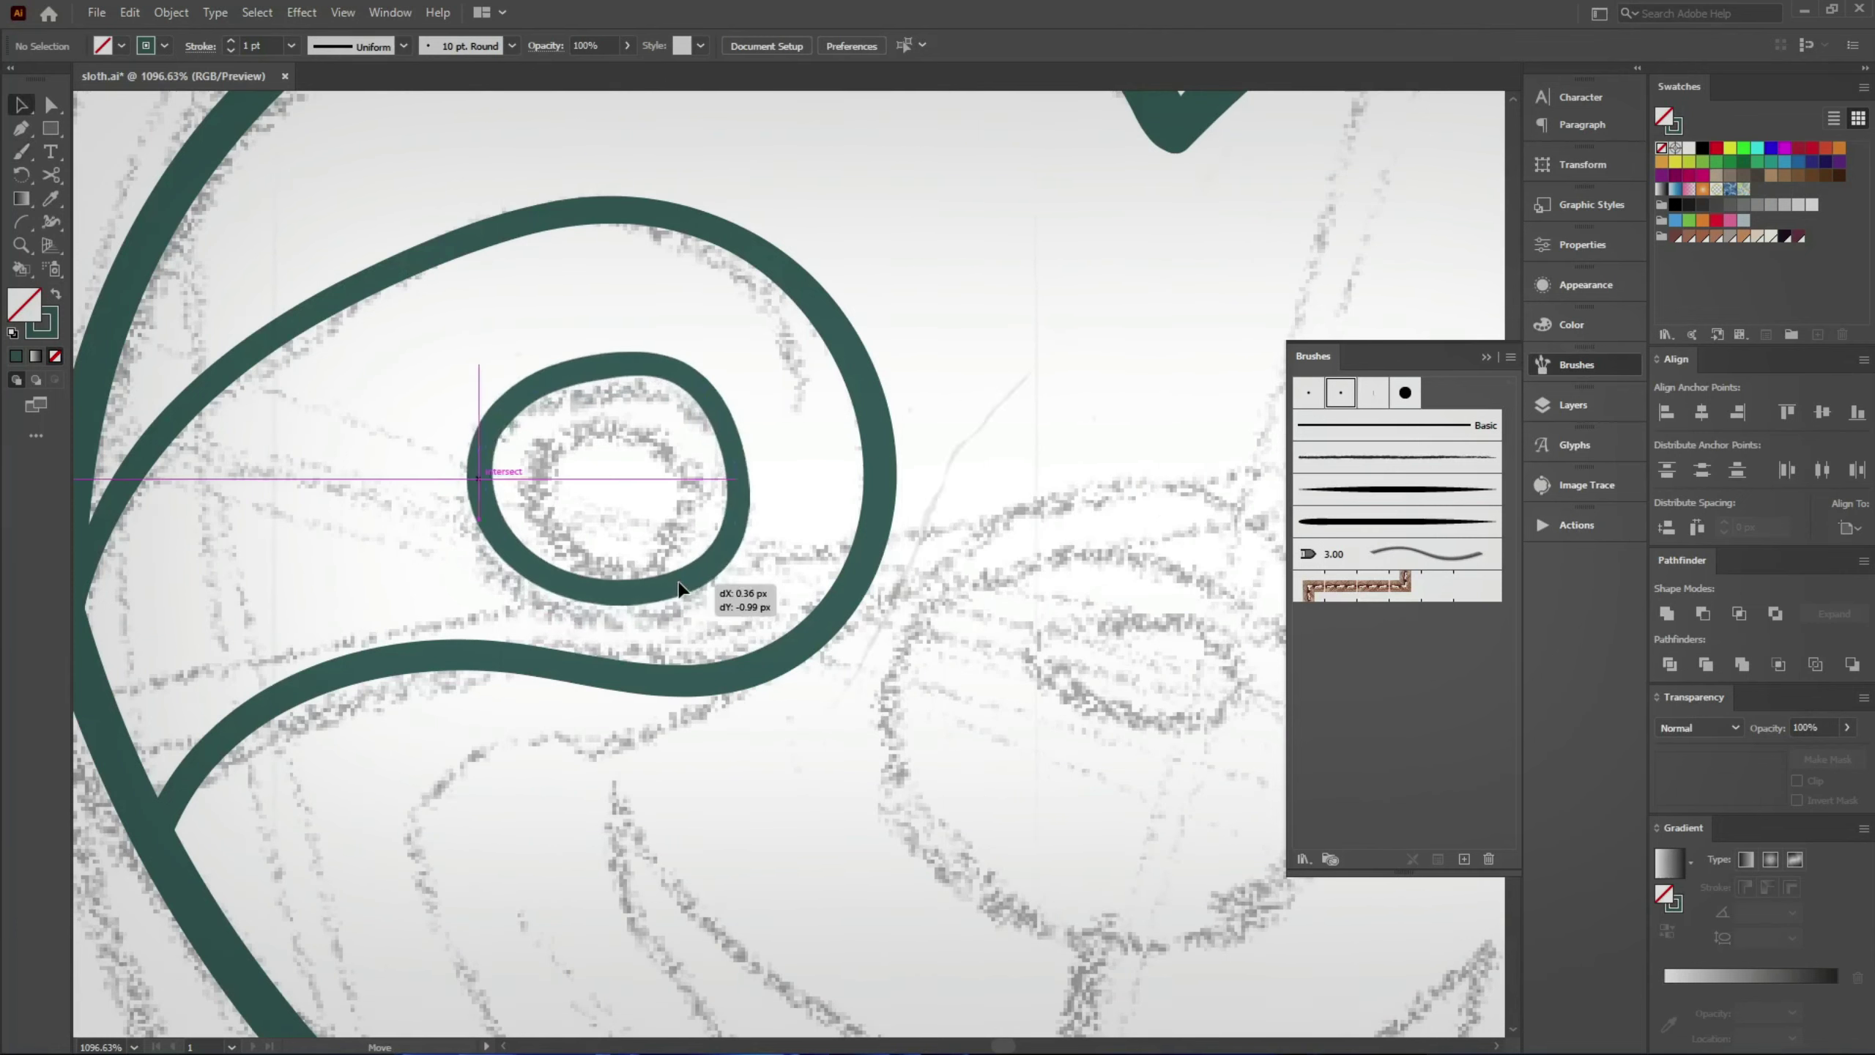
Step: Make a smaller copy inside the eye ring and turn it into a solid pupil
left_click_drag(610, 355, 604, 405)
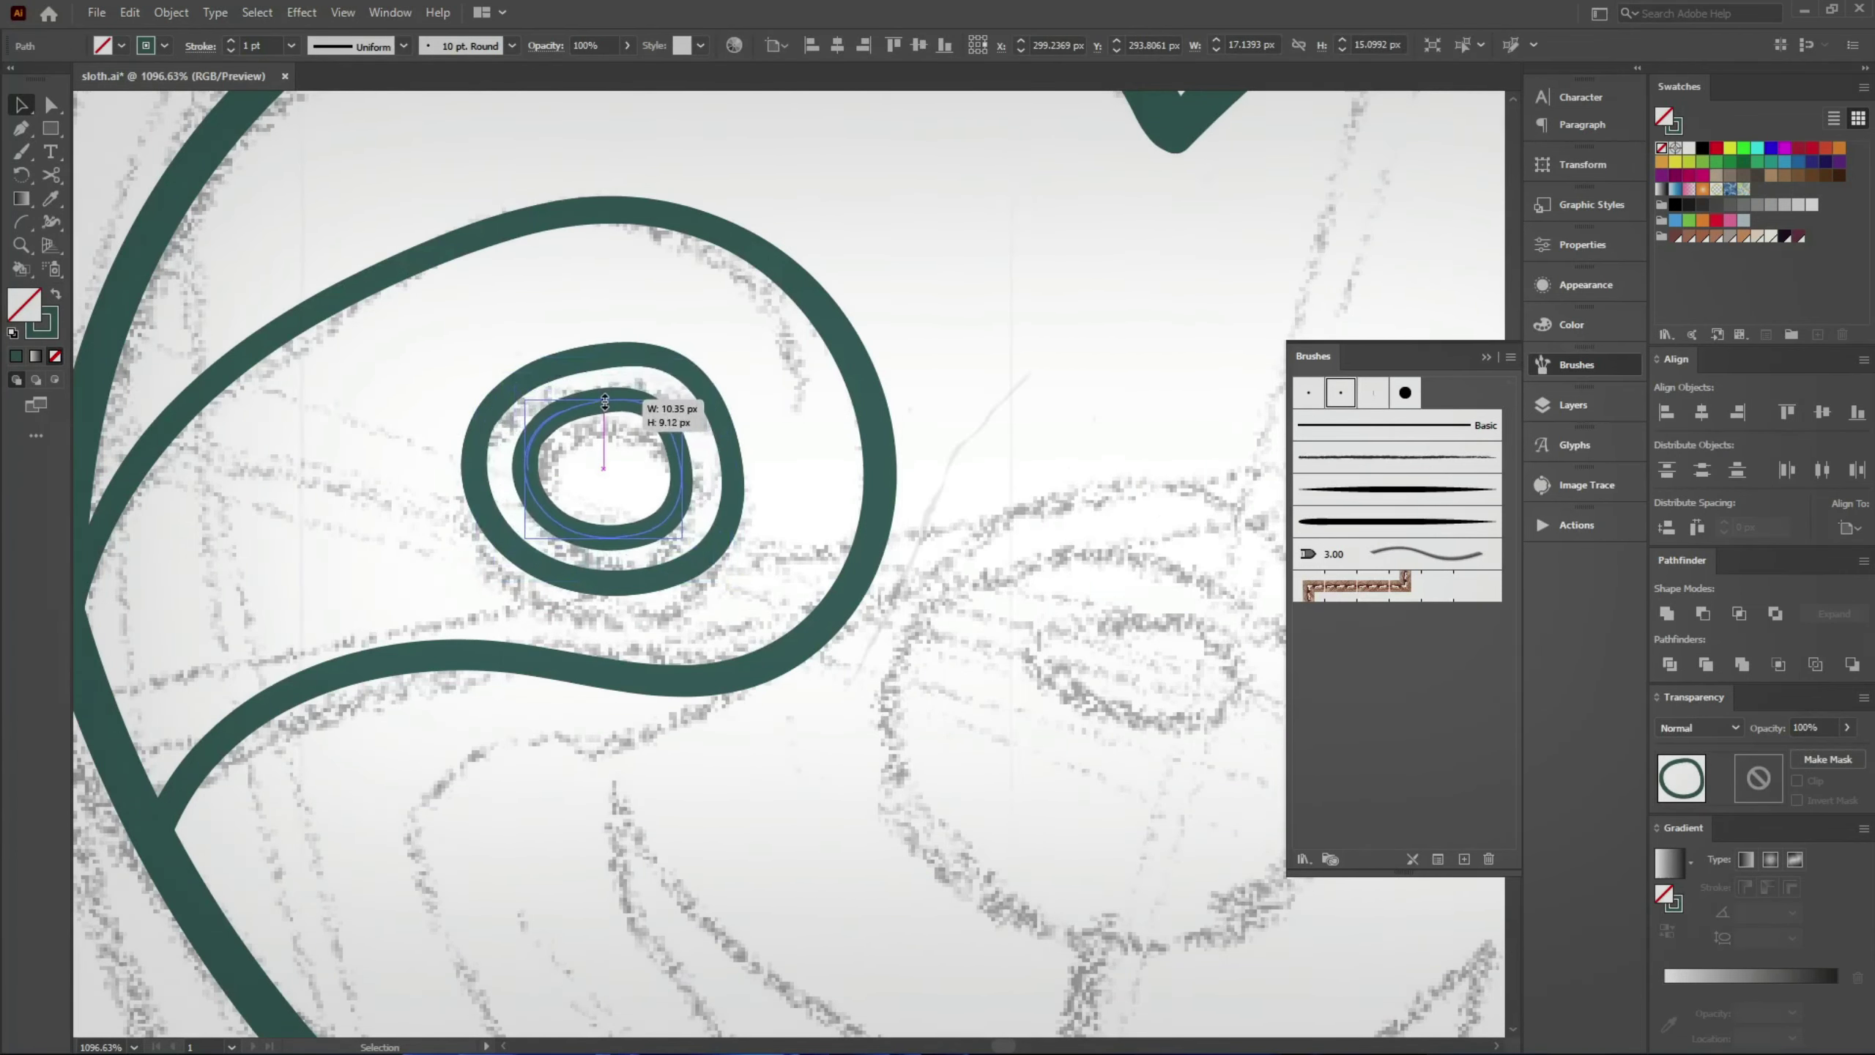
key("shift+x")
scroll(594, 434, "up", 5)
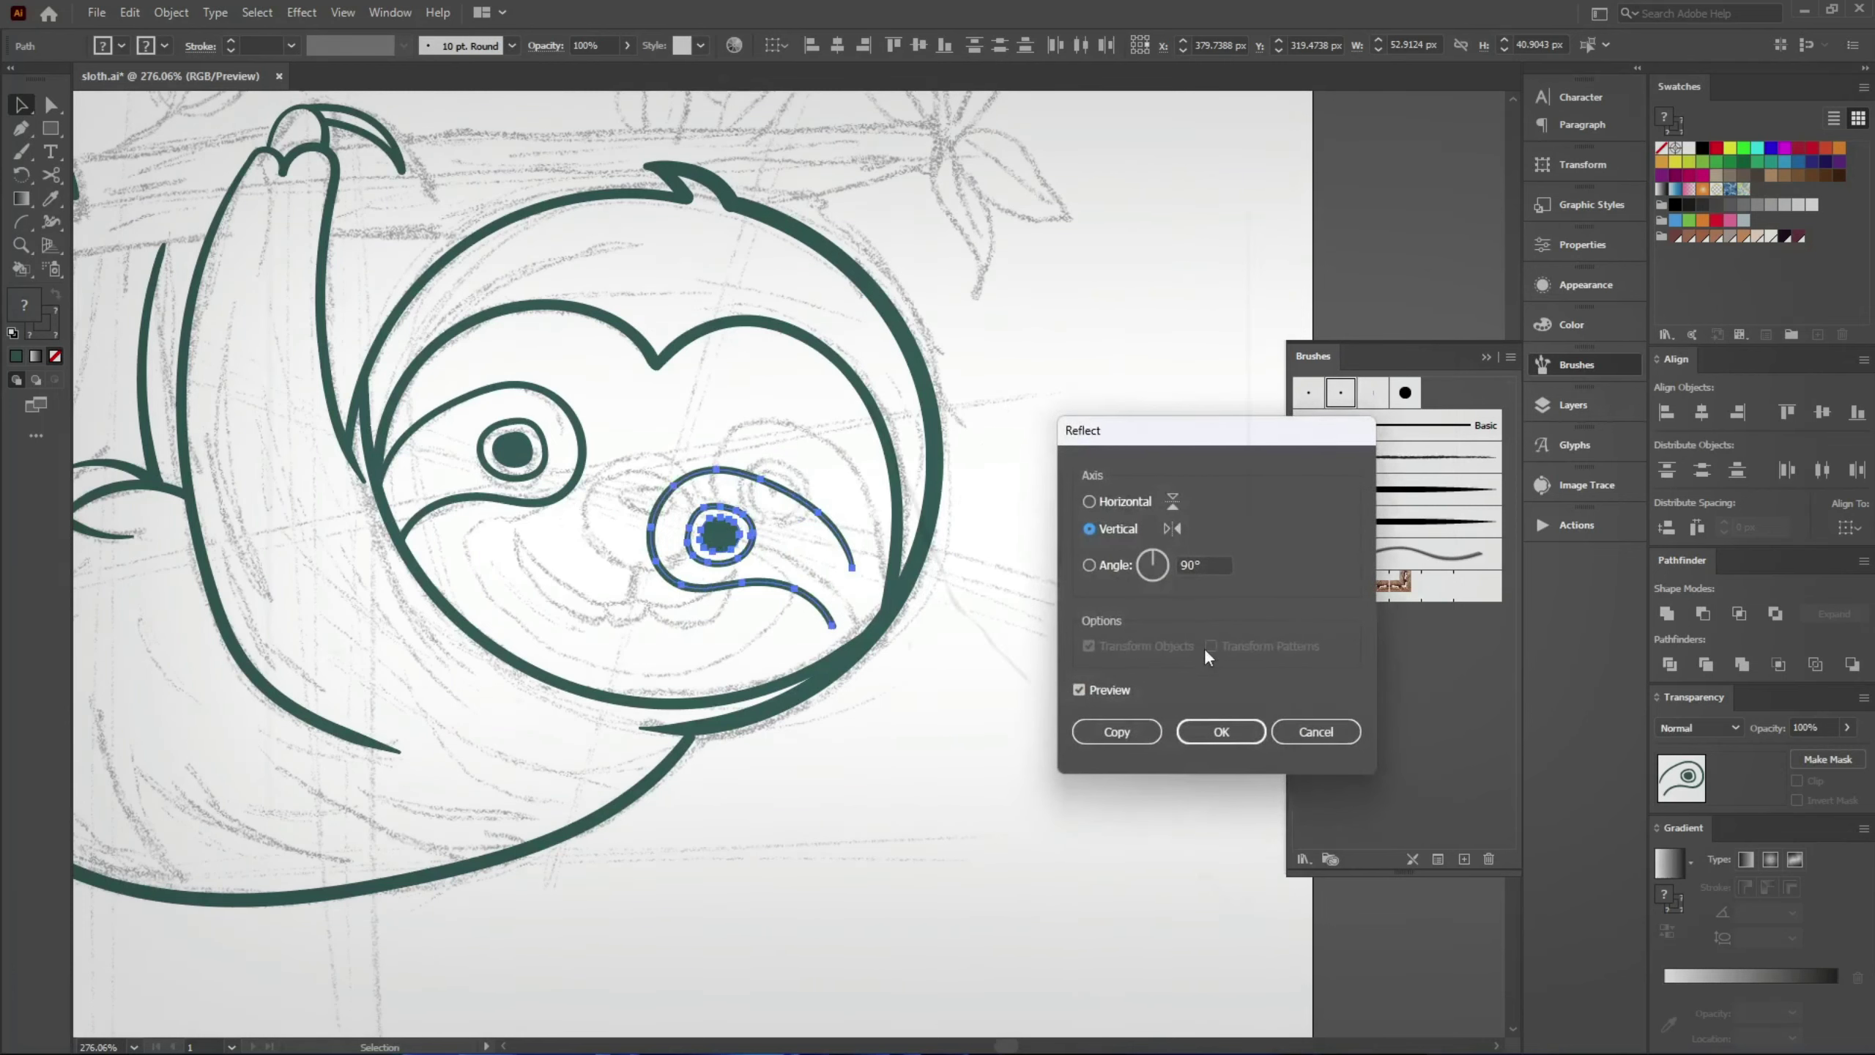
Step: Create the mirrored eye copy and rotate and position it as the right eye
left_click(1219, 731)
scroll(790, 410, "up", 3)
left_click_drag(793, 548, 898, 470)
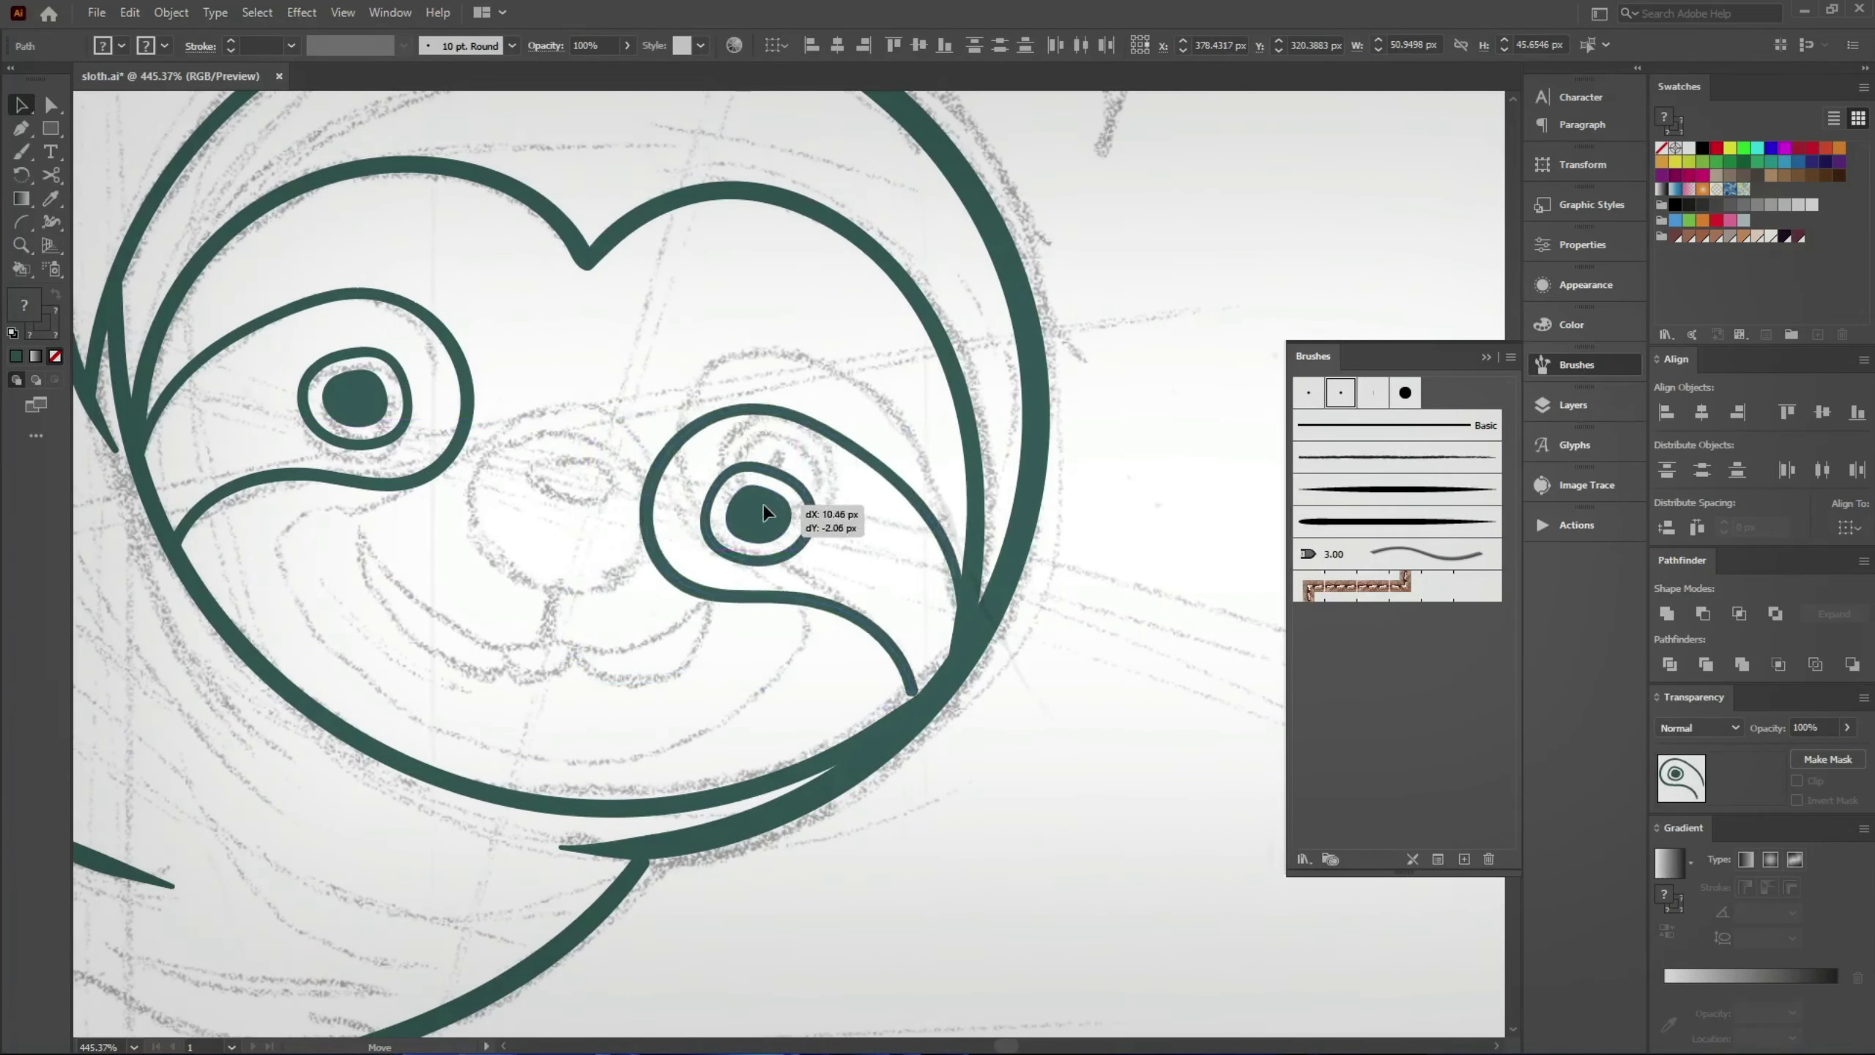
left_click_drag(1011, 476, 1030, 573)
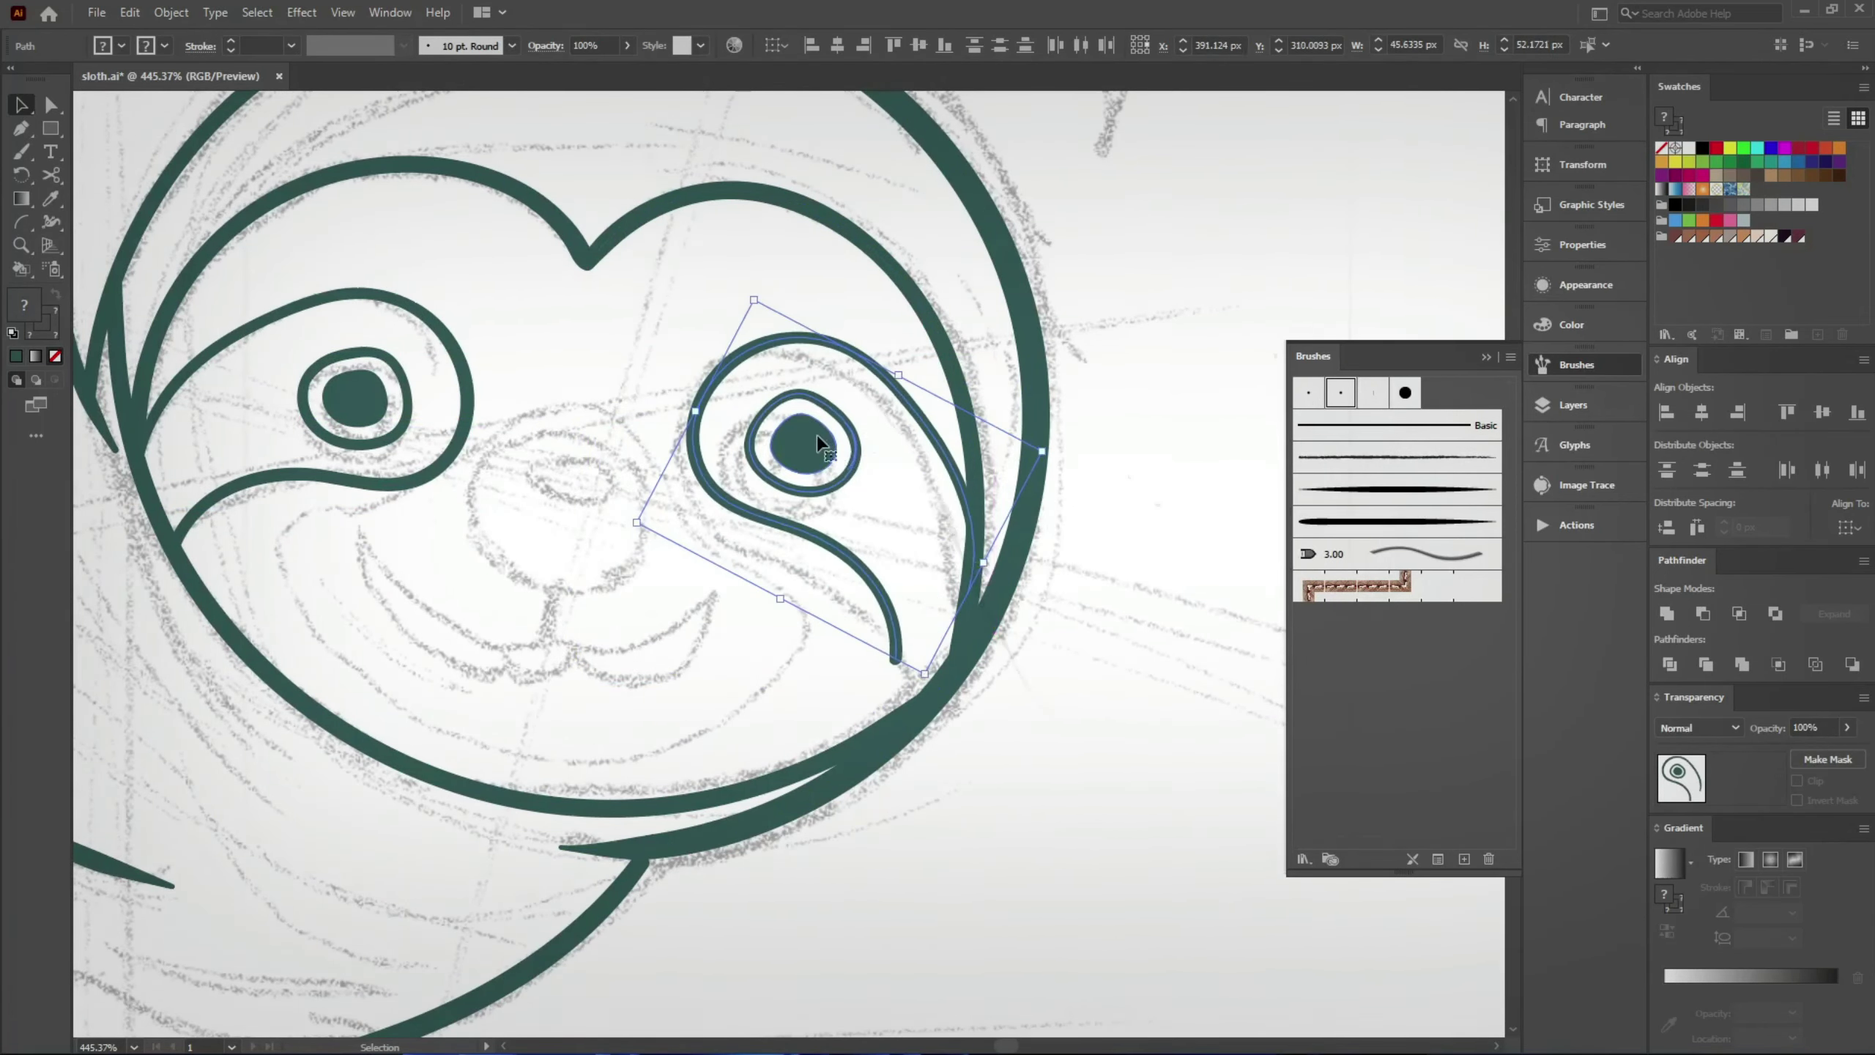
left_click_drag(808, 451, 801, 466)
left_click(896, 613)
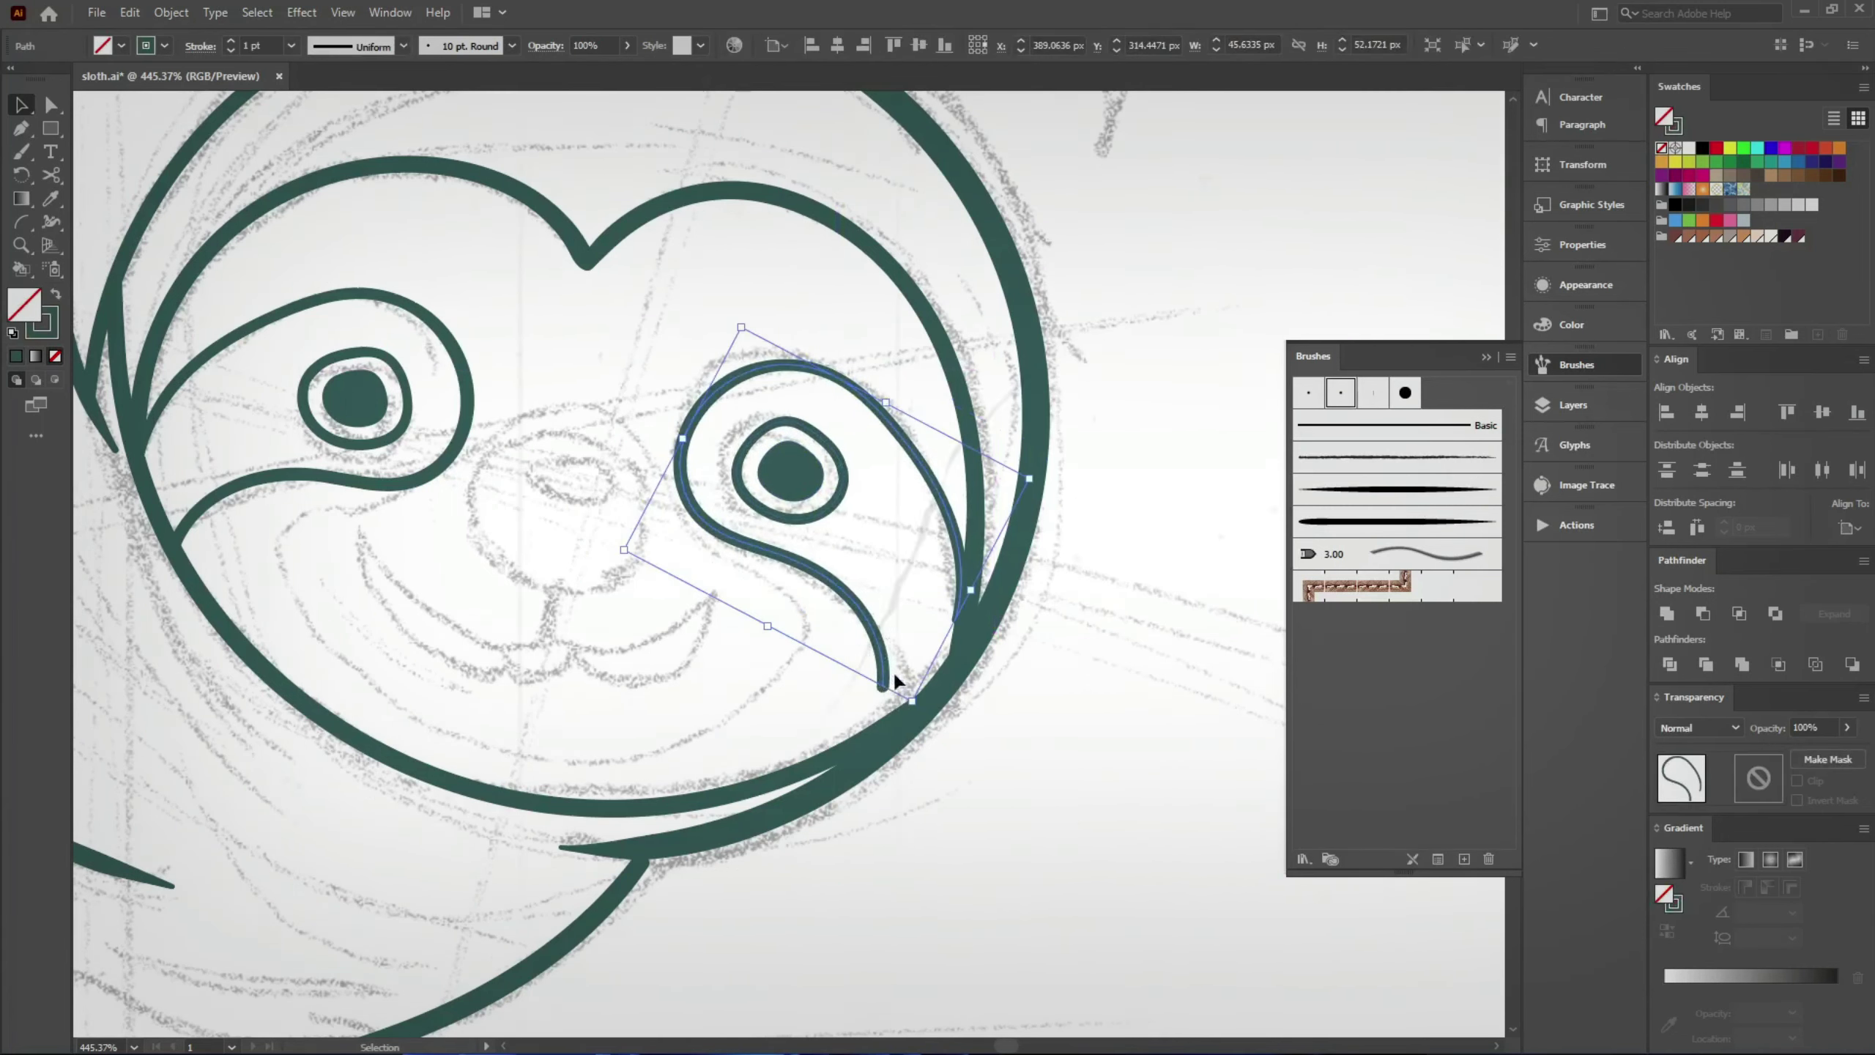
Step: Attach the right eye patch's tail to the face outline, reshape its curve, and shift the eye ring left
key("a")
left_click_drag(884, 689, 915, 711)
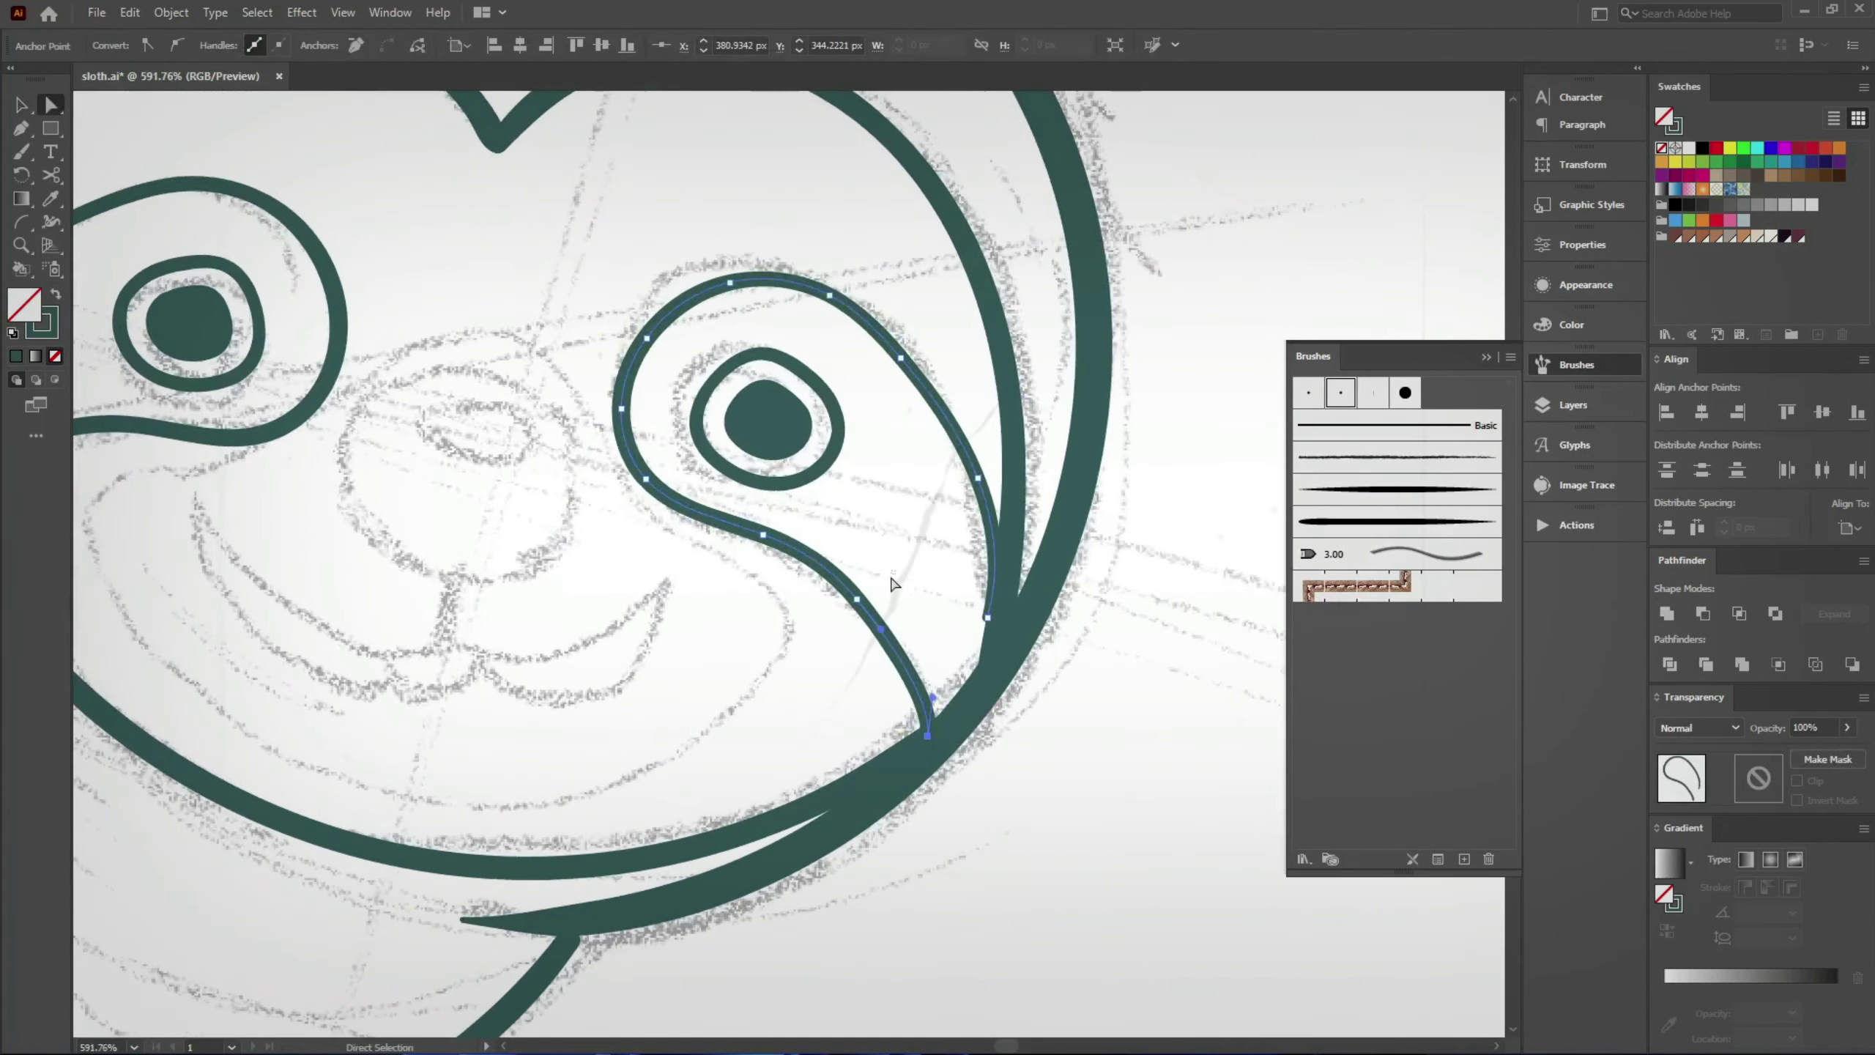
scroll(857, 641, "up", 1)
left_click_drag(879, 591, 901, 598)
left_click(837, 637)
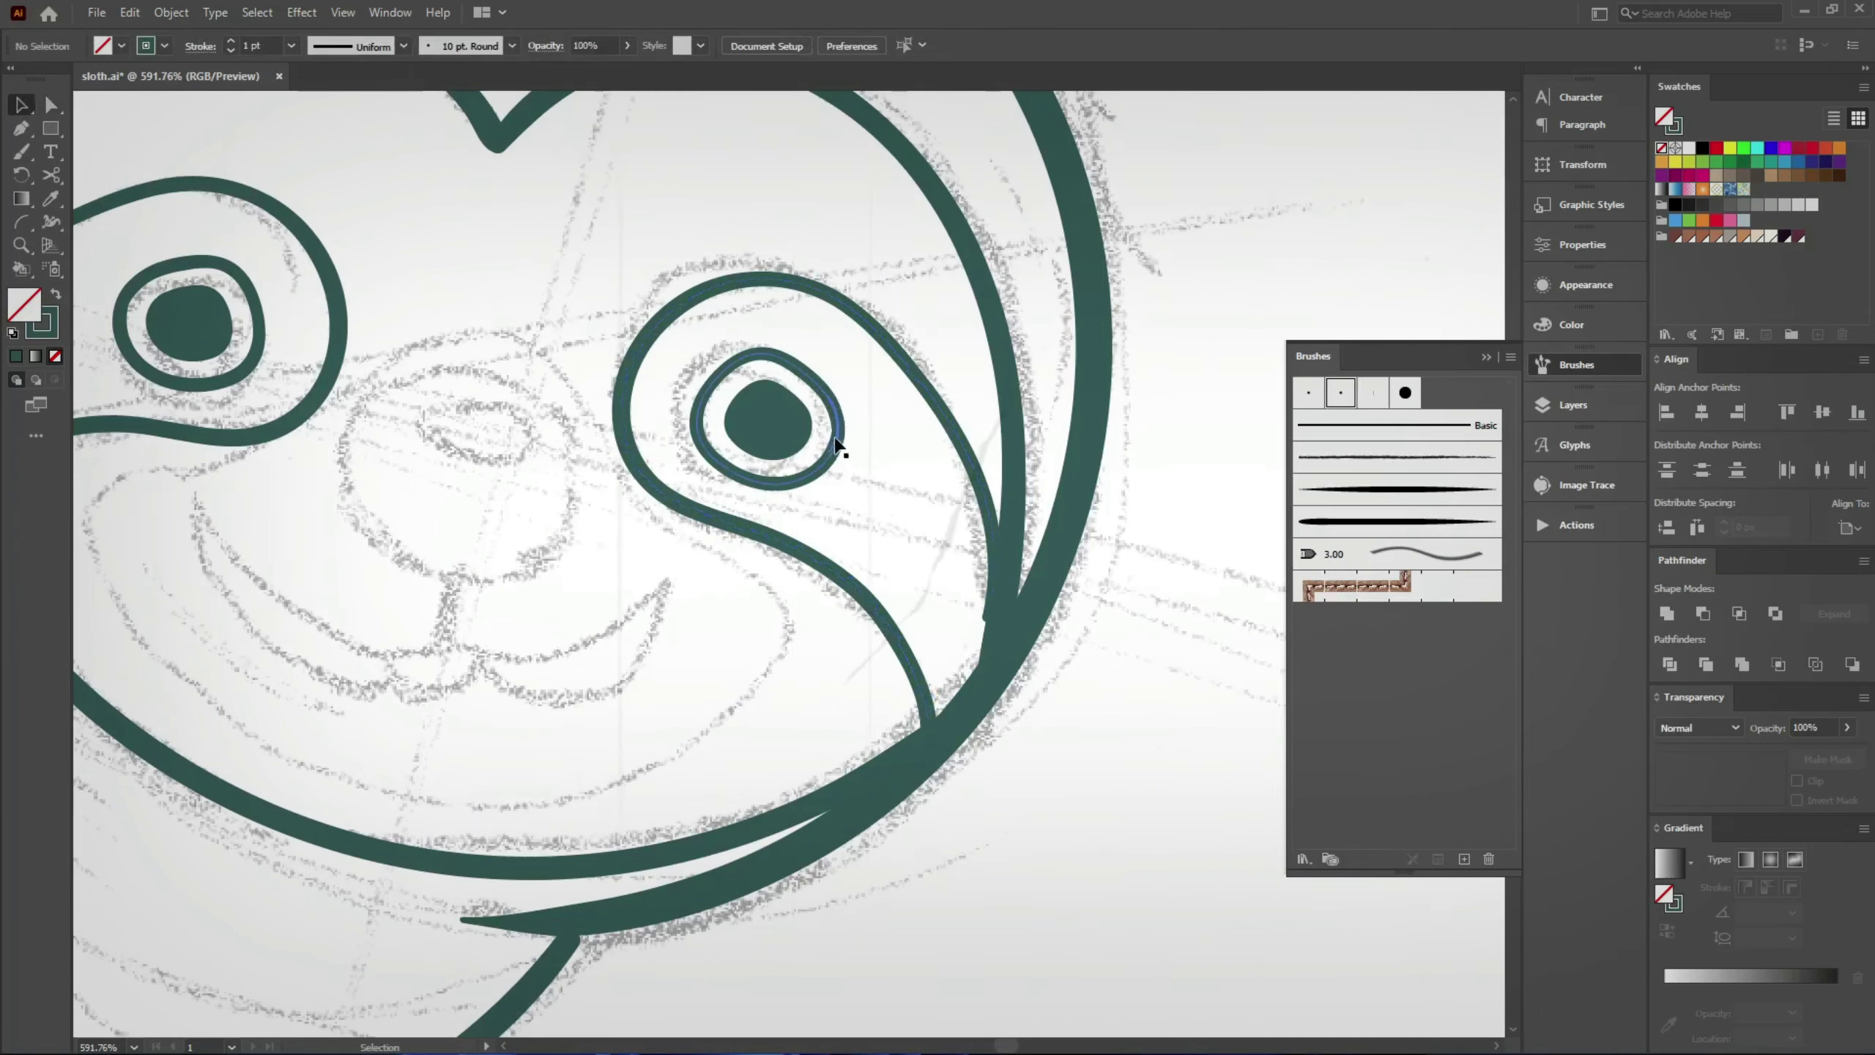
key("v")
left_click_drag(837, 431, 817, 427)
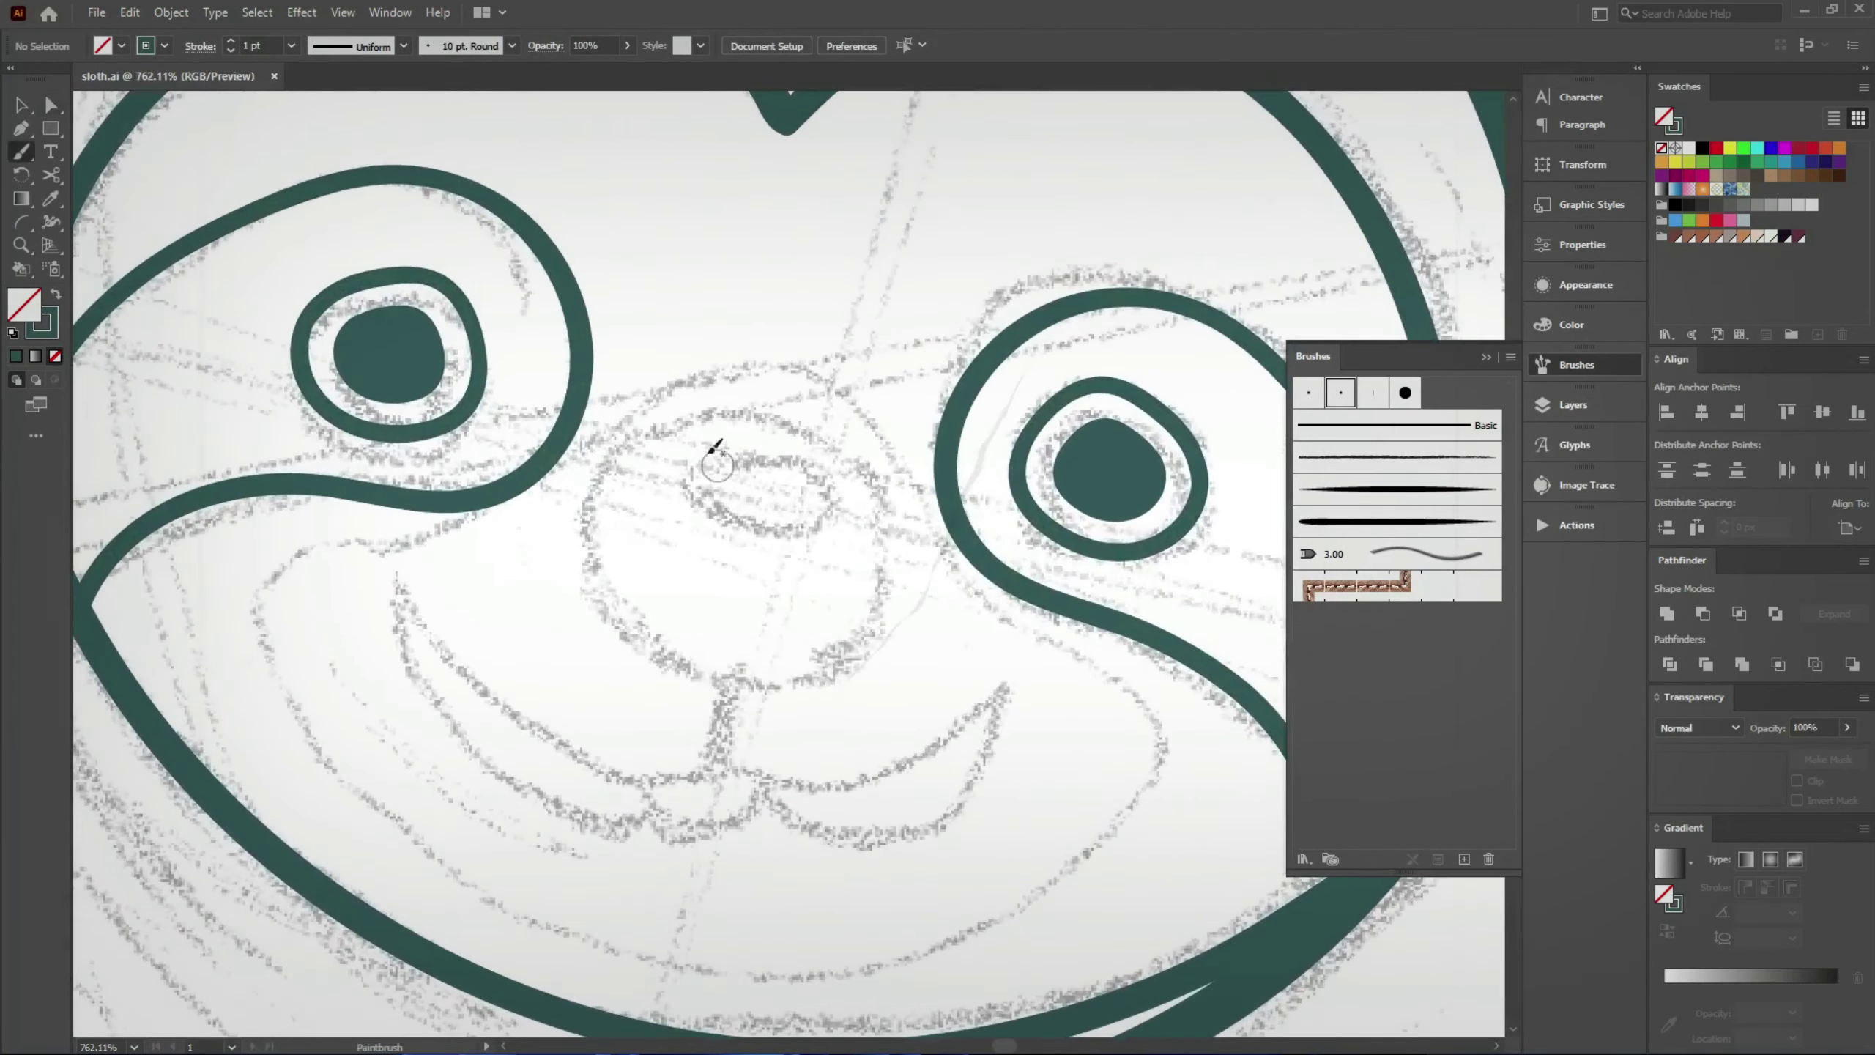
Step: Draw the round nose loop over the sketch and round out its anchors
mouse_move(597, 515)
left_mouse_down()
mouse_move(788, 405)
mouse_move(643, 436)
left_mouse_up()
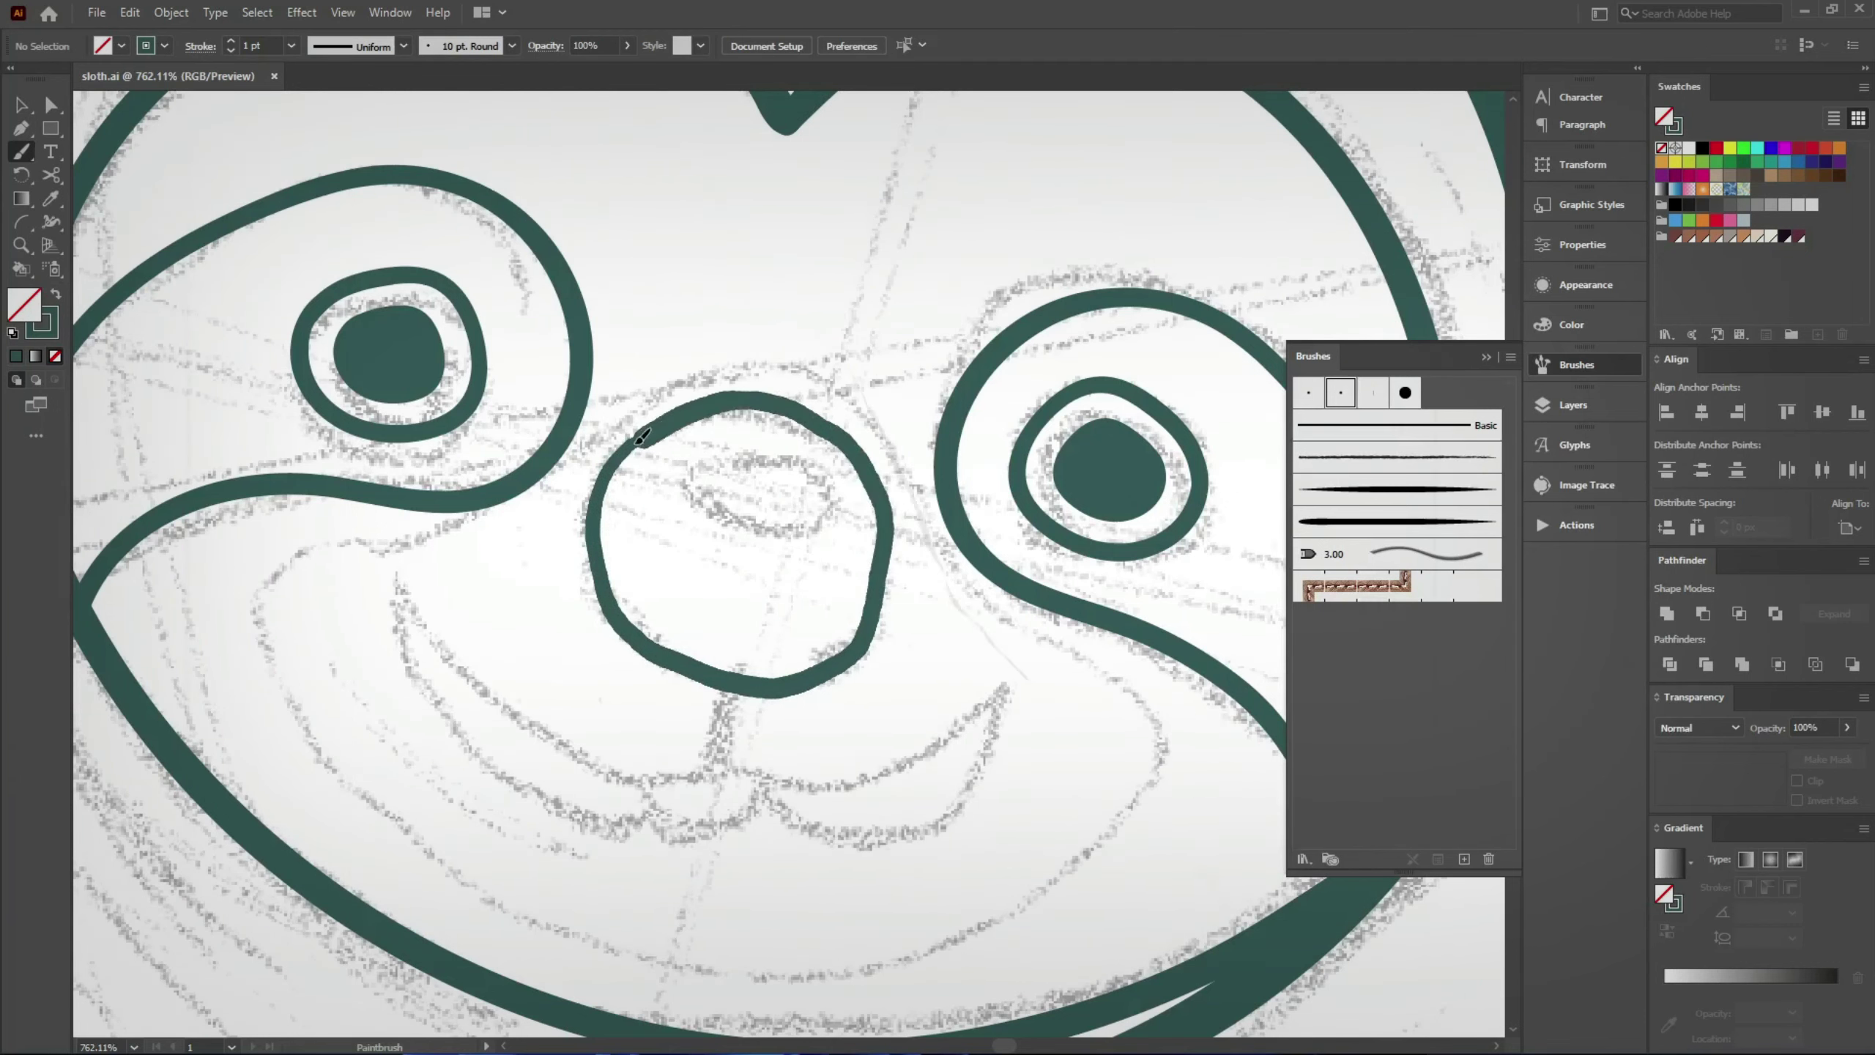
key("a")
left_click(635, 624)
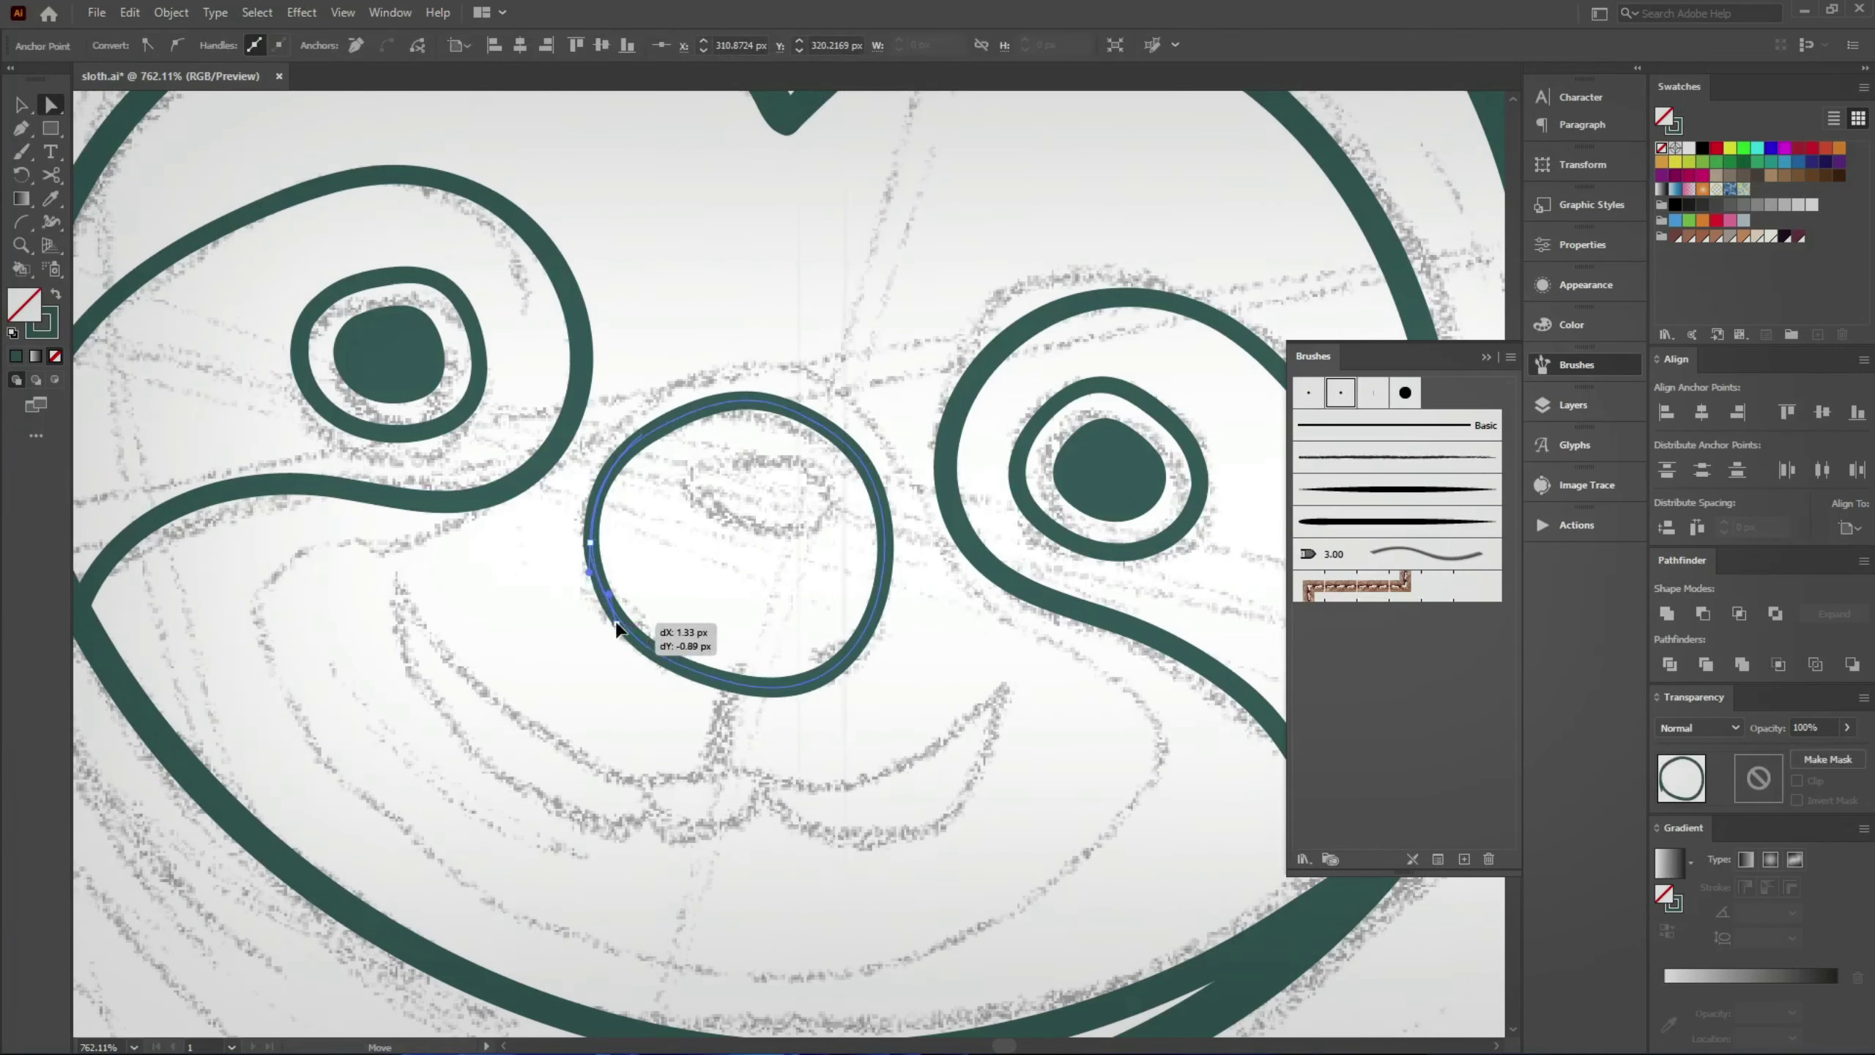
left_click(788, 720, "ctrl")
left_click(816, 502, "ctrl+alt")
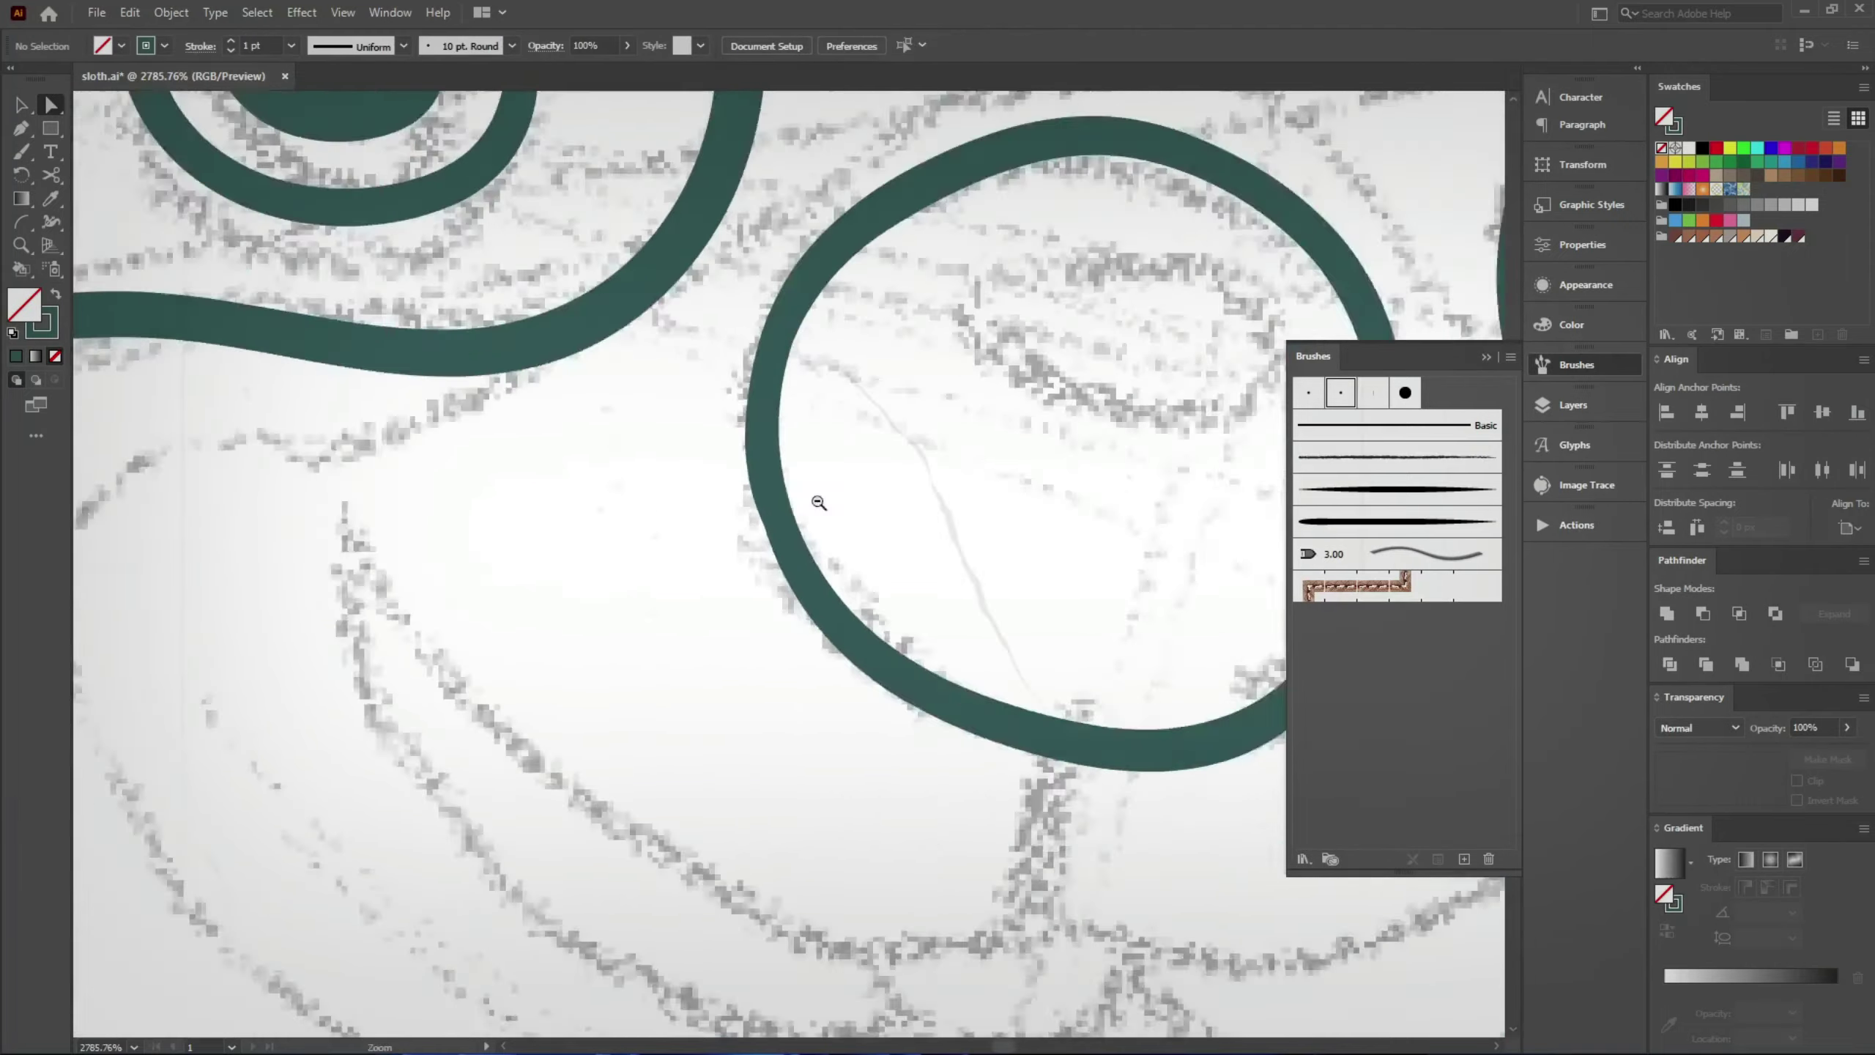
left_click(711, 565)
left_click(662, 469, "ctrl")
Step: Draw the oval nostril loop inside the nose, zoom out to the full artboard, and save
key("b")
mouse_move(720, 440)
left_mouse_down()
mouse_move(889, 617)
mouse_move(720, 442)
left_mouse_up()
key("a")
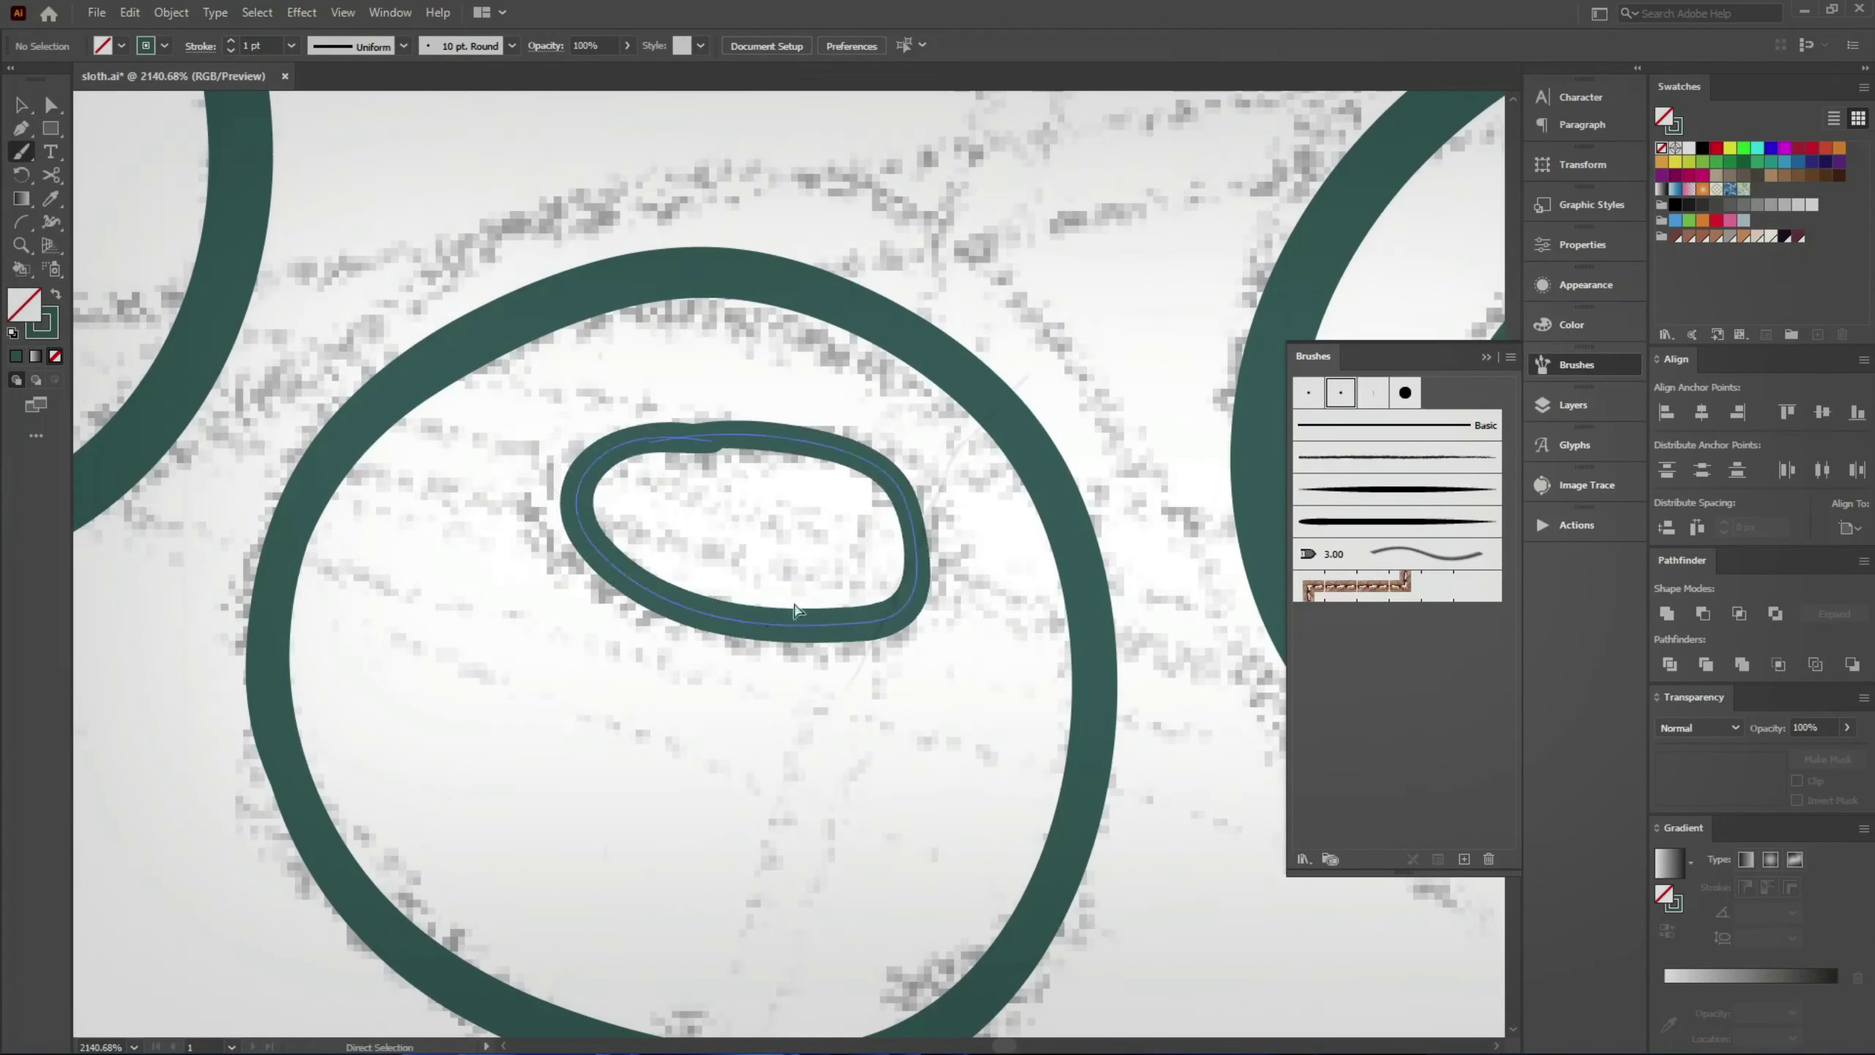
left_click(712, 448)
left_click(745, 490)
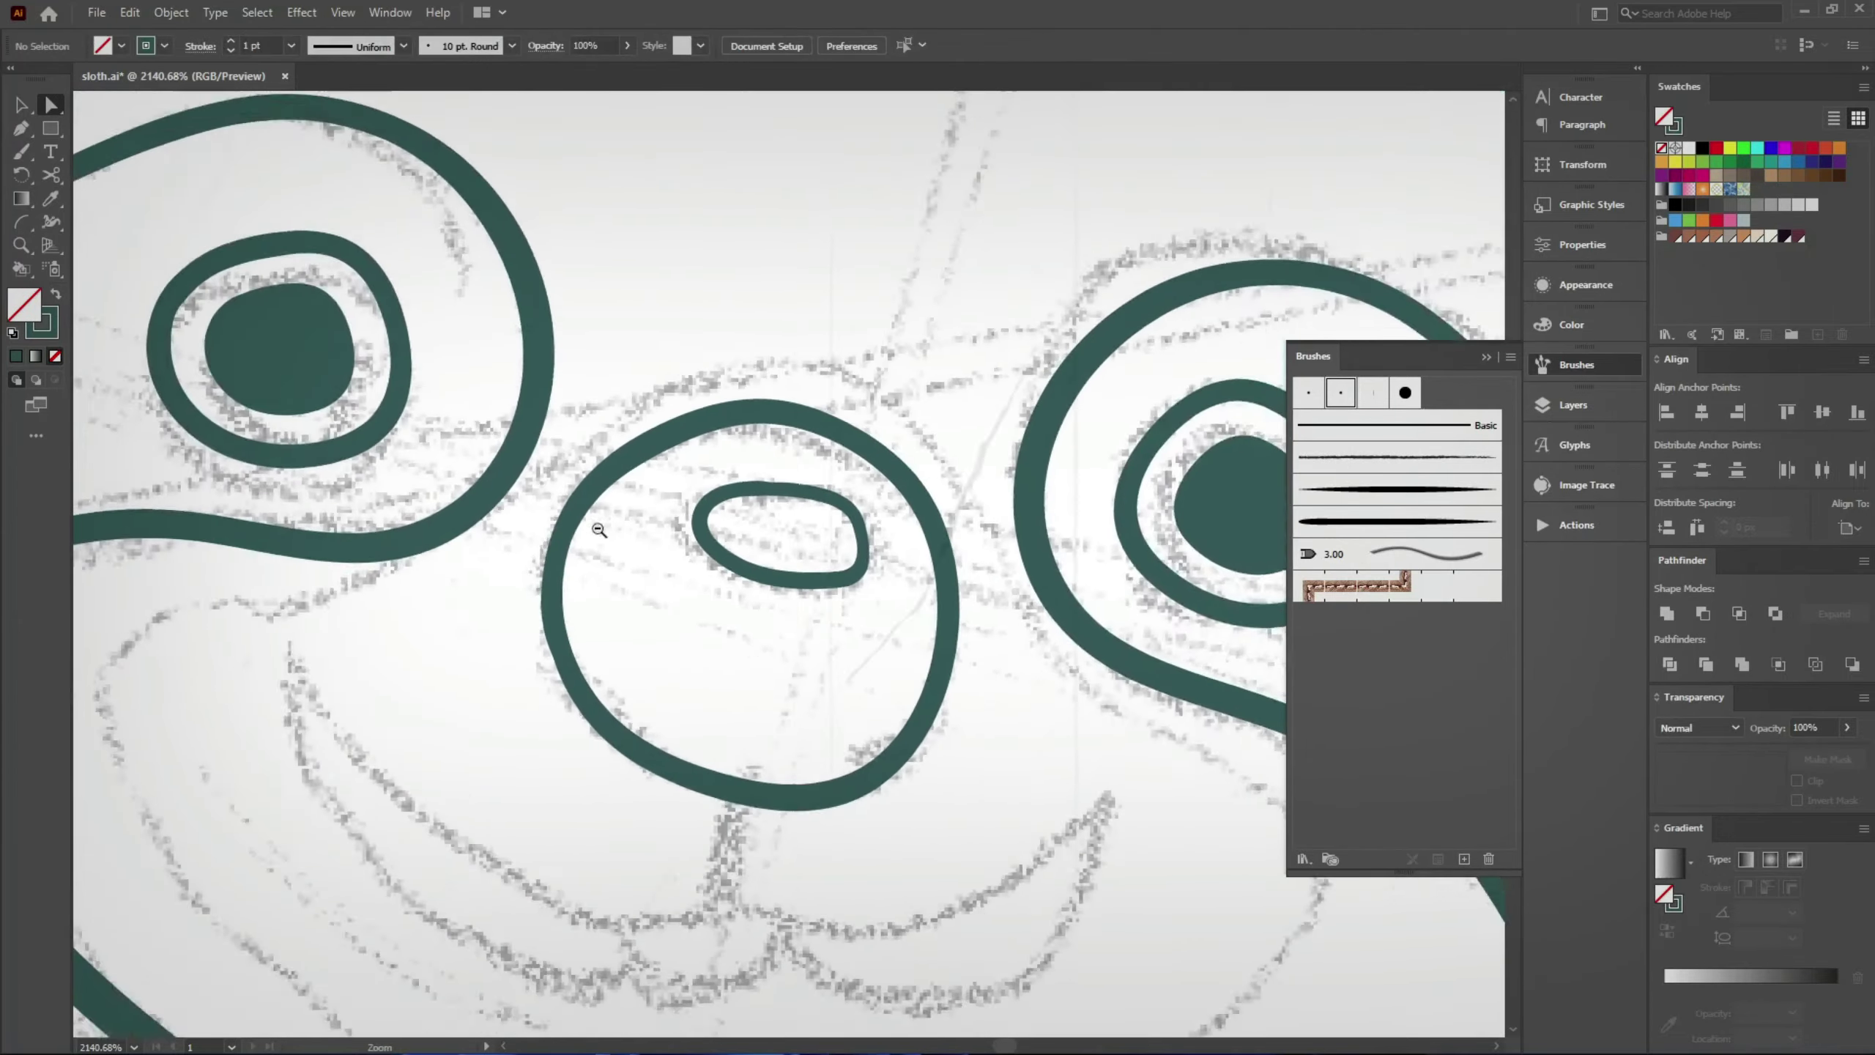
scroll(762, 586, "down", 5)
key("ctrl+0")
scroll(737, 595, "up", 5)
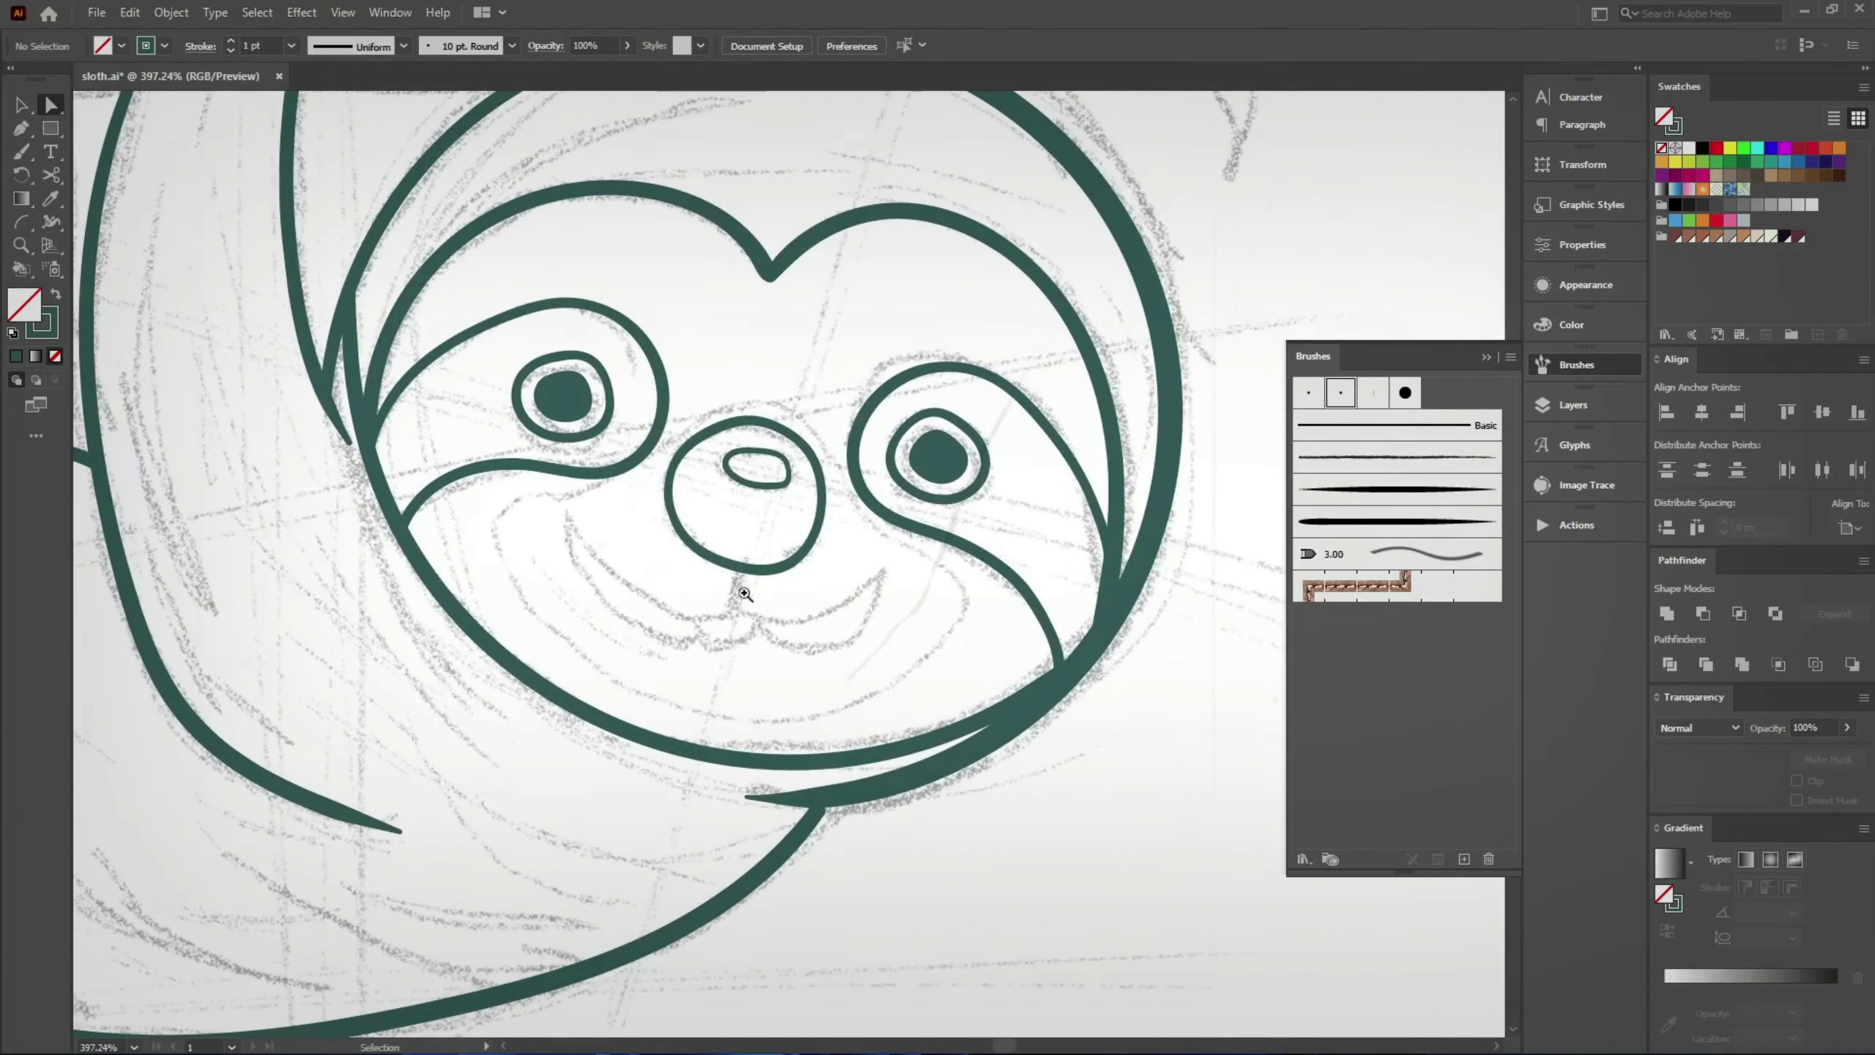
scroll(737, 595, "up", 2)
key("ctrl+s")
Step: Draw the short line below the nose plus the outer and inner left smile curves
key("b")
left_click_drag(751, 566, 740, 653)
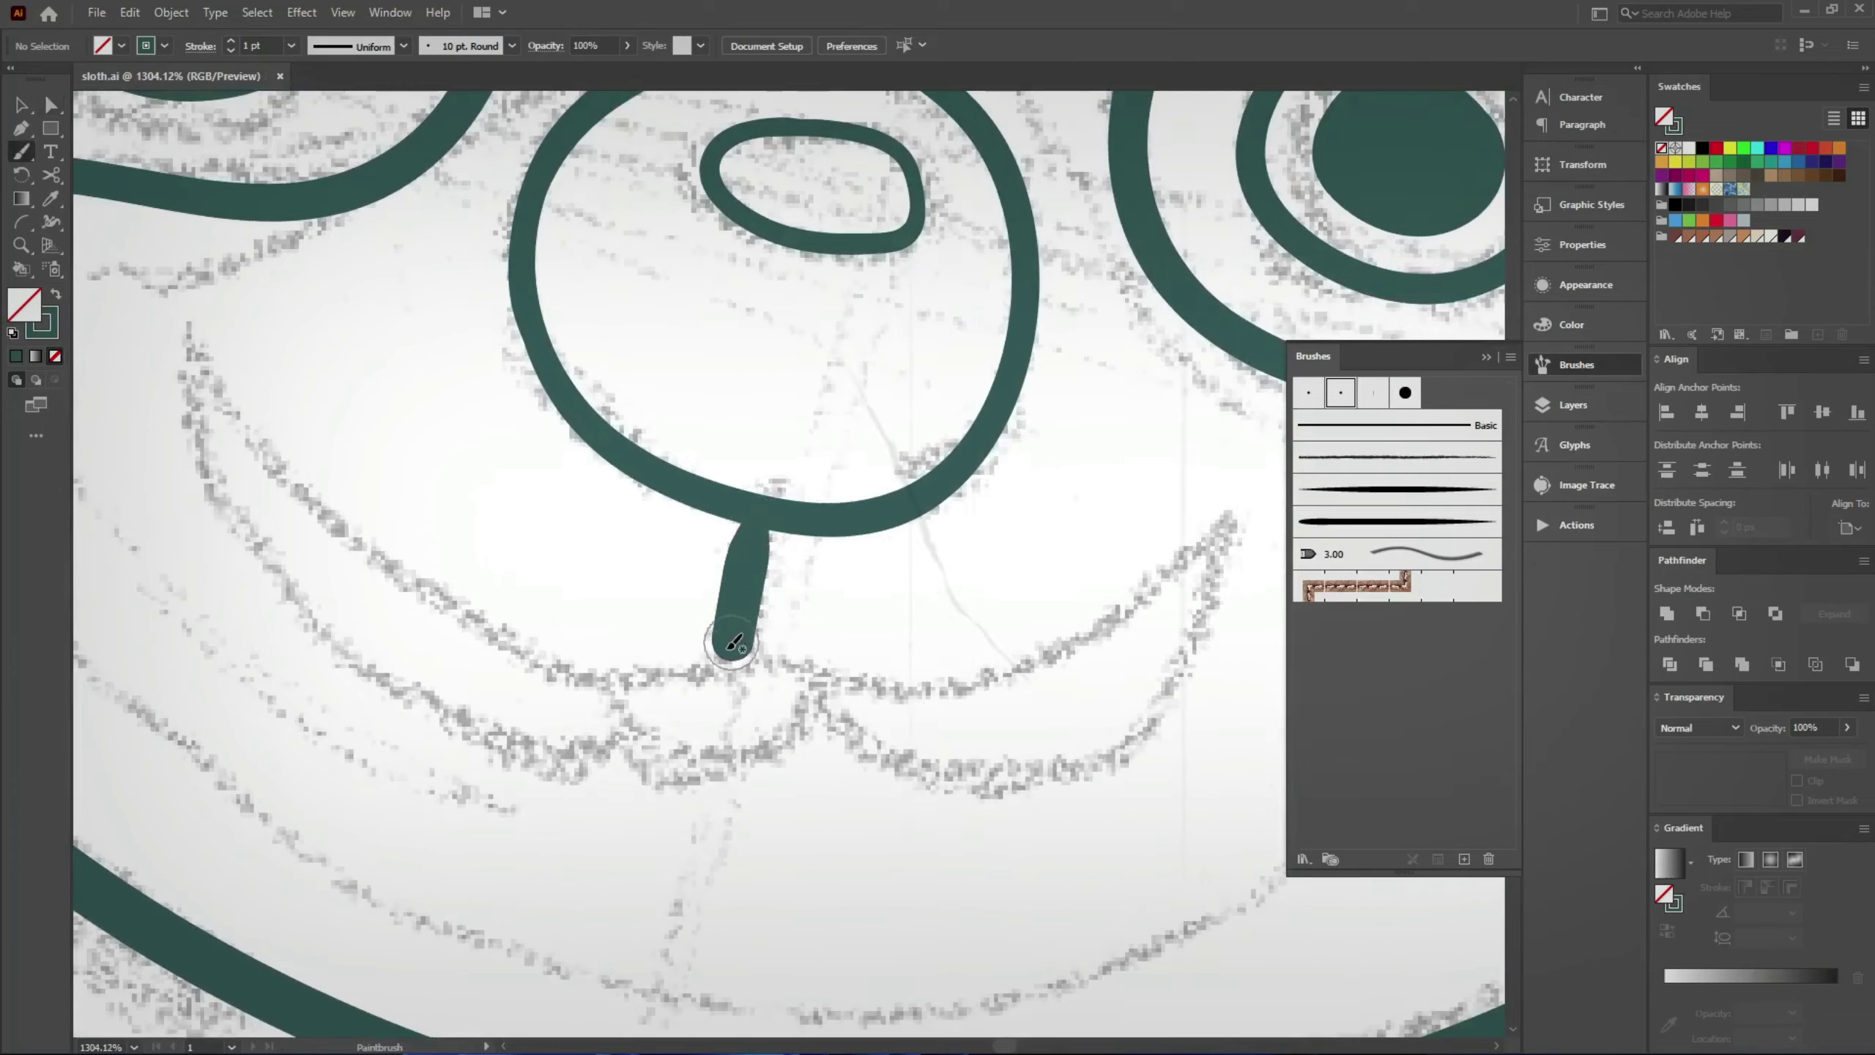
scroll(799, 649, "down", 1)
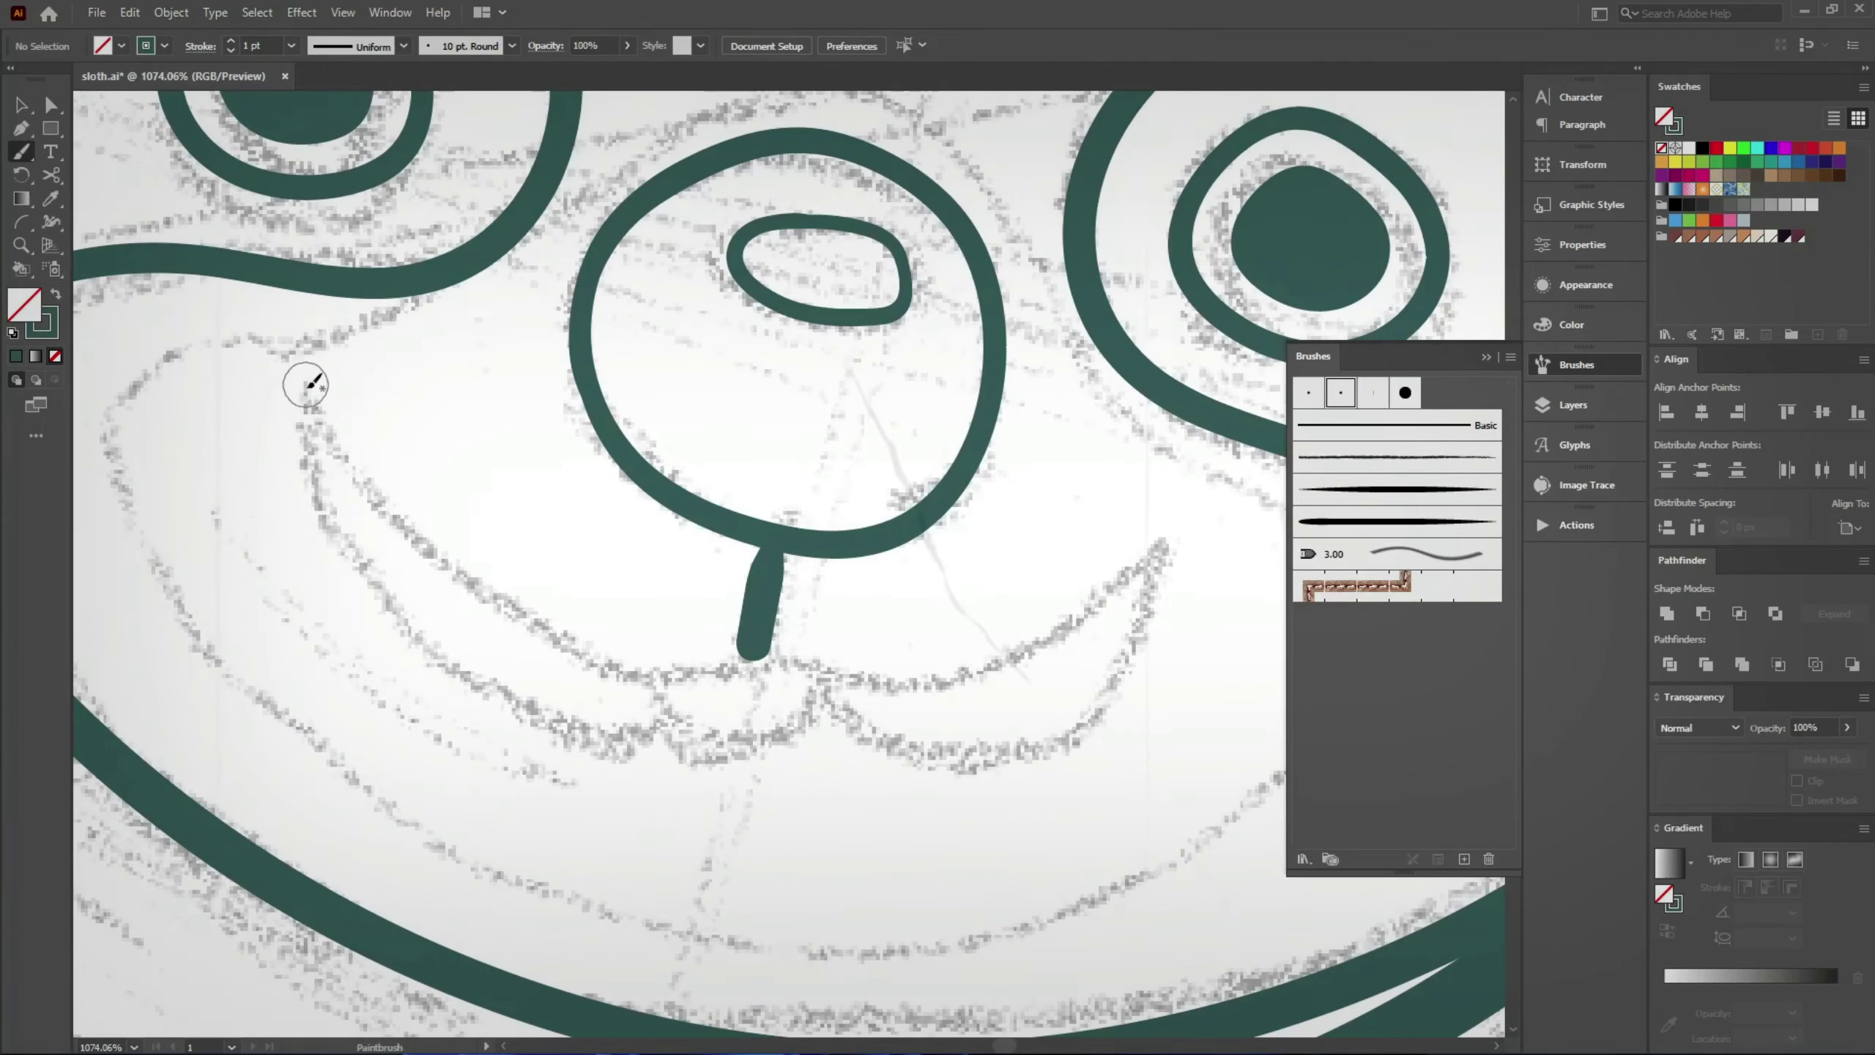
left_click_drag(329, 526, 664, 727)
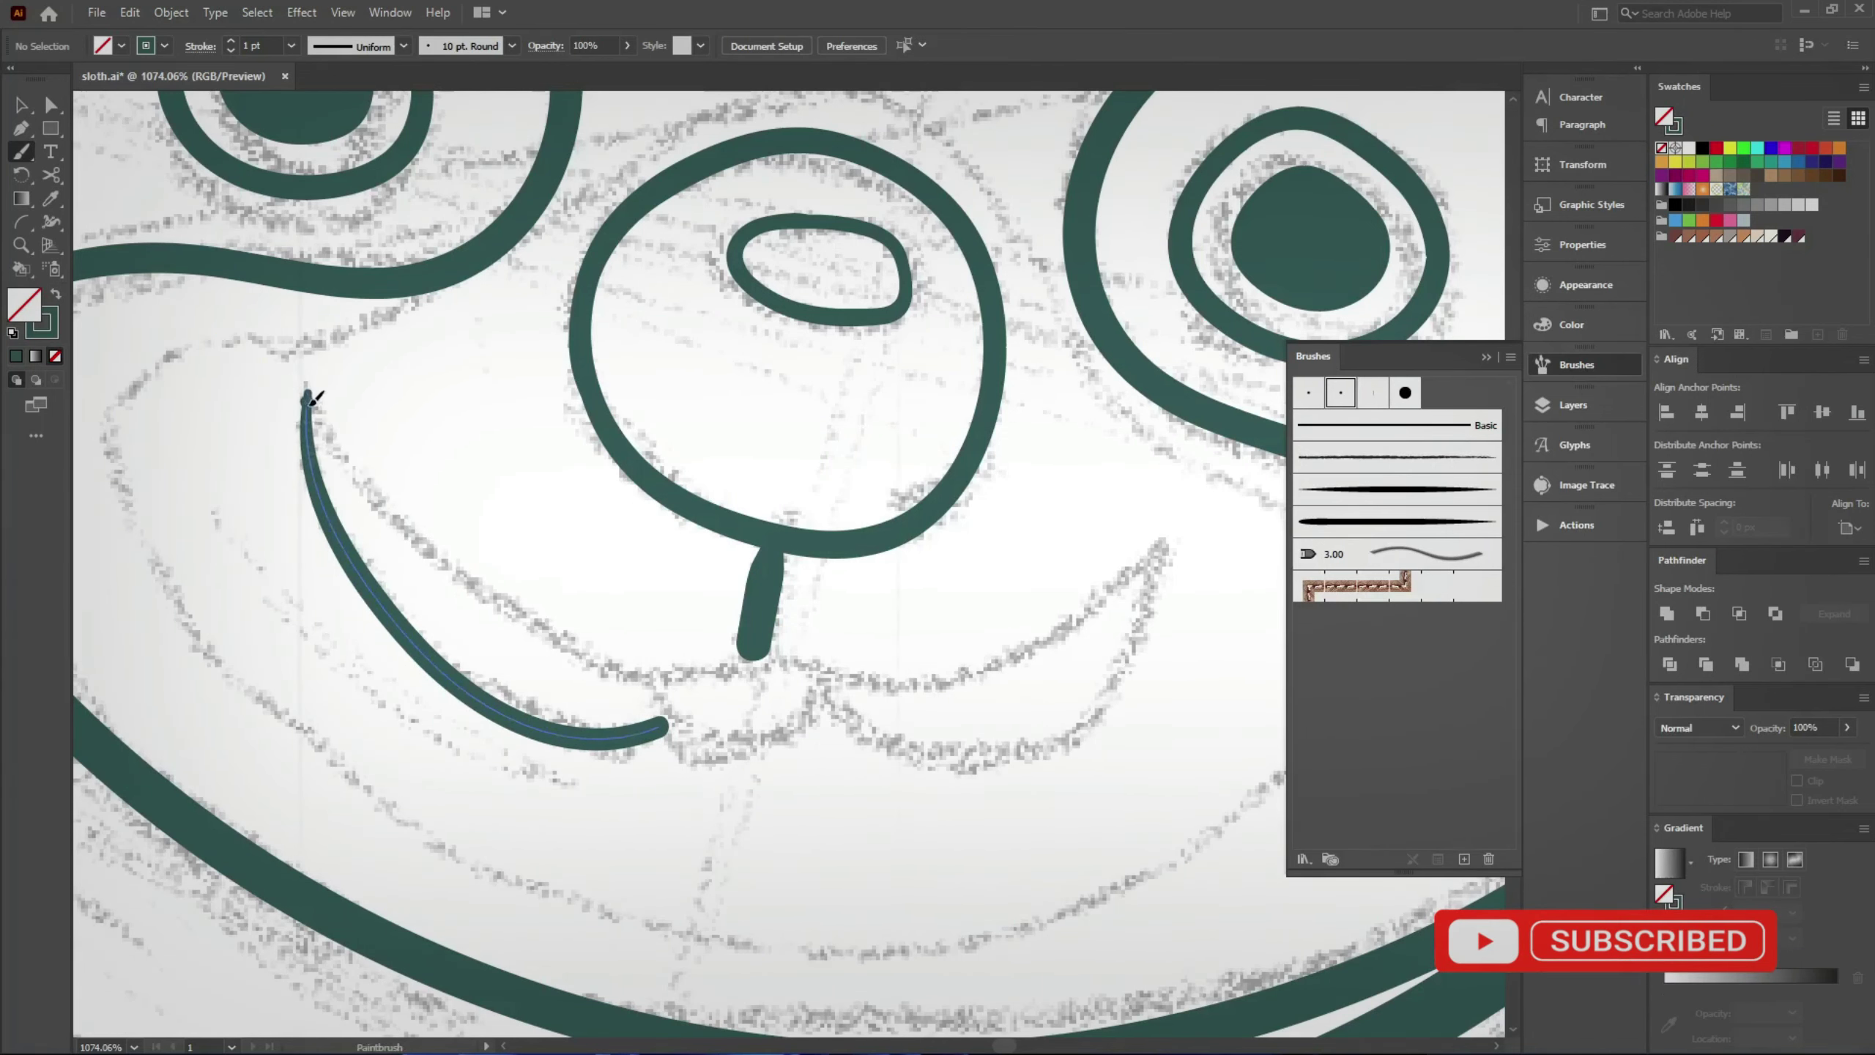
scroll(323, 472, "up", 2)
left_click_drag(703, 733, 297, 363)
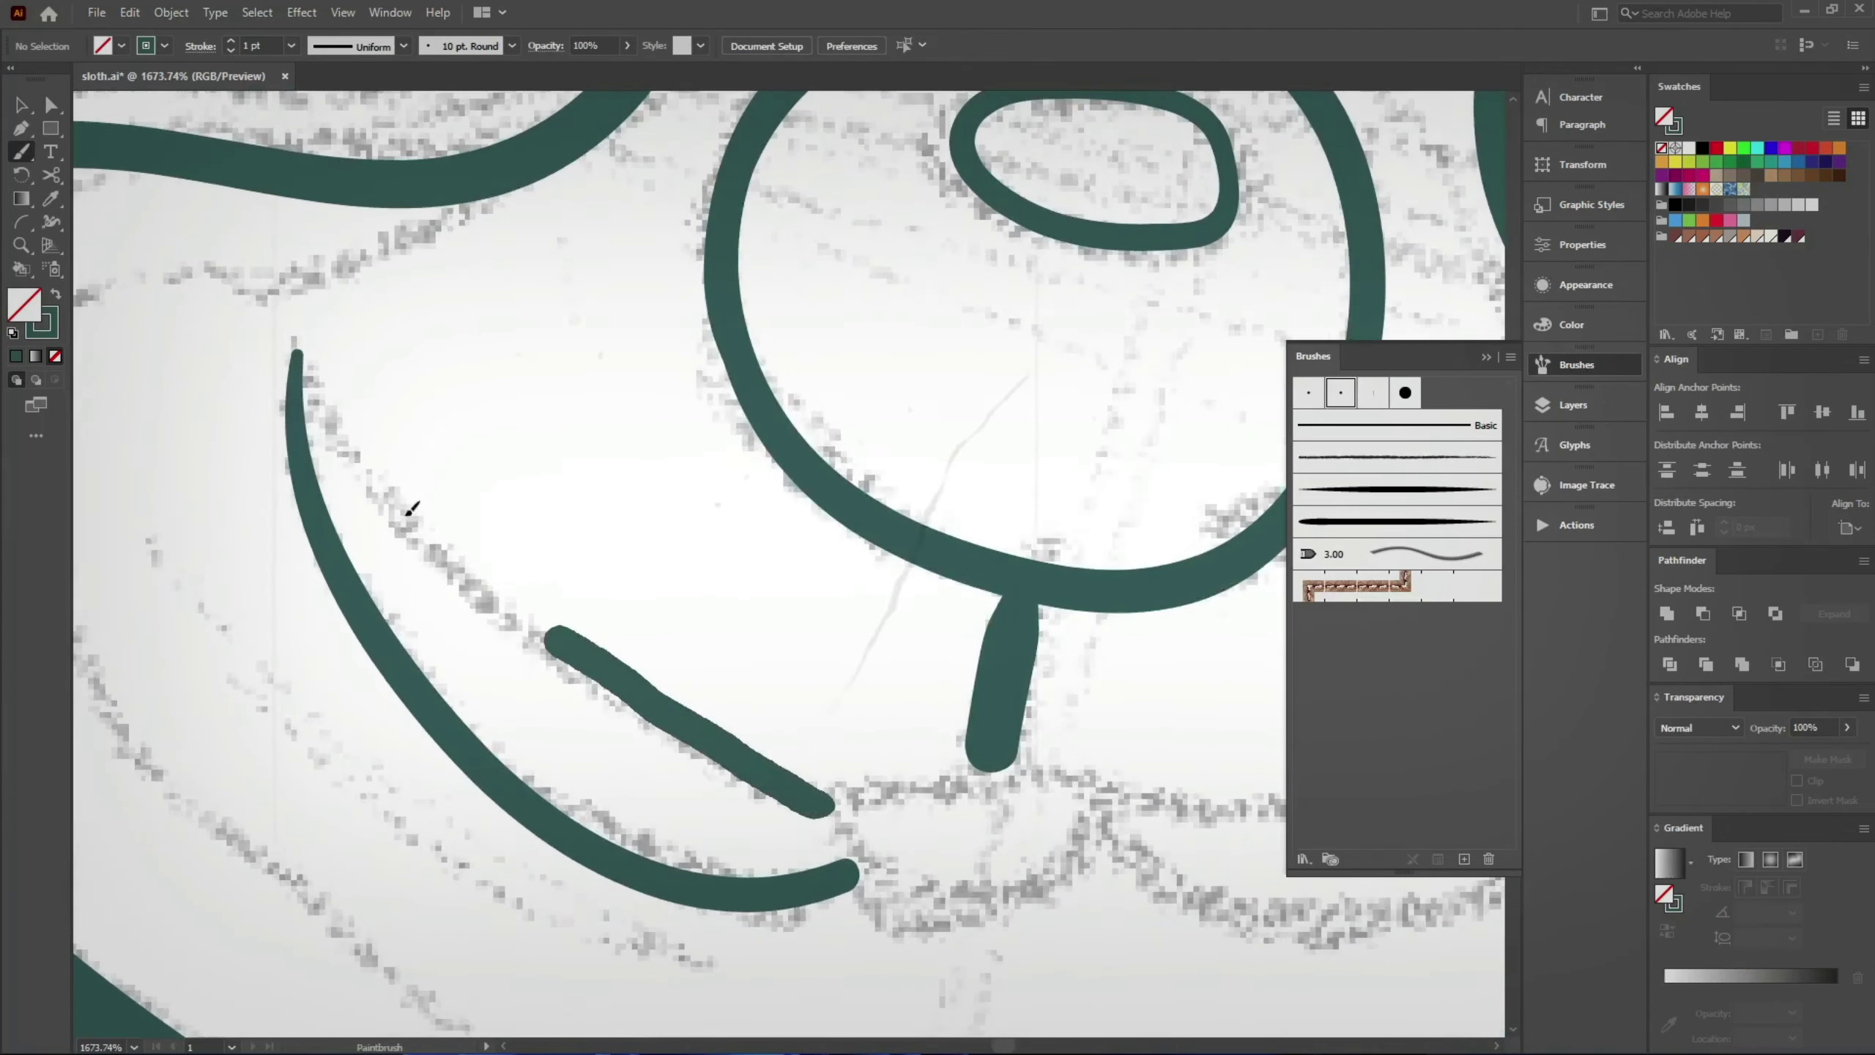
Step: Bend the inner smile curve's middle anchor to follow the sketch
key("a")
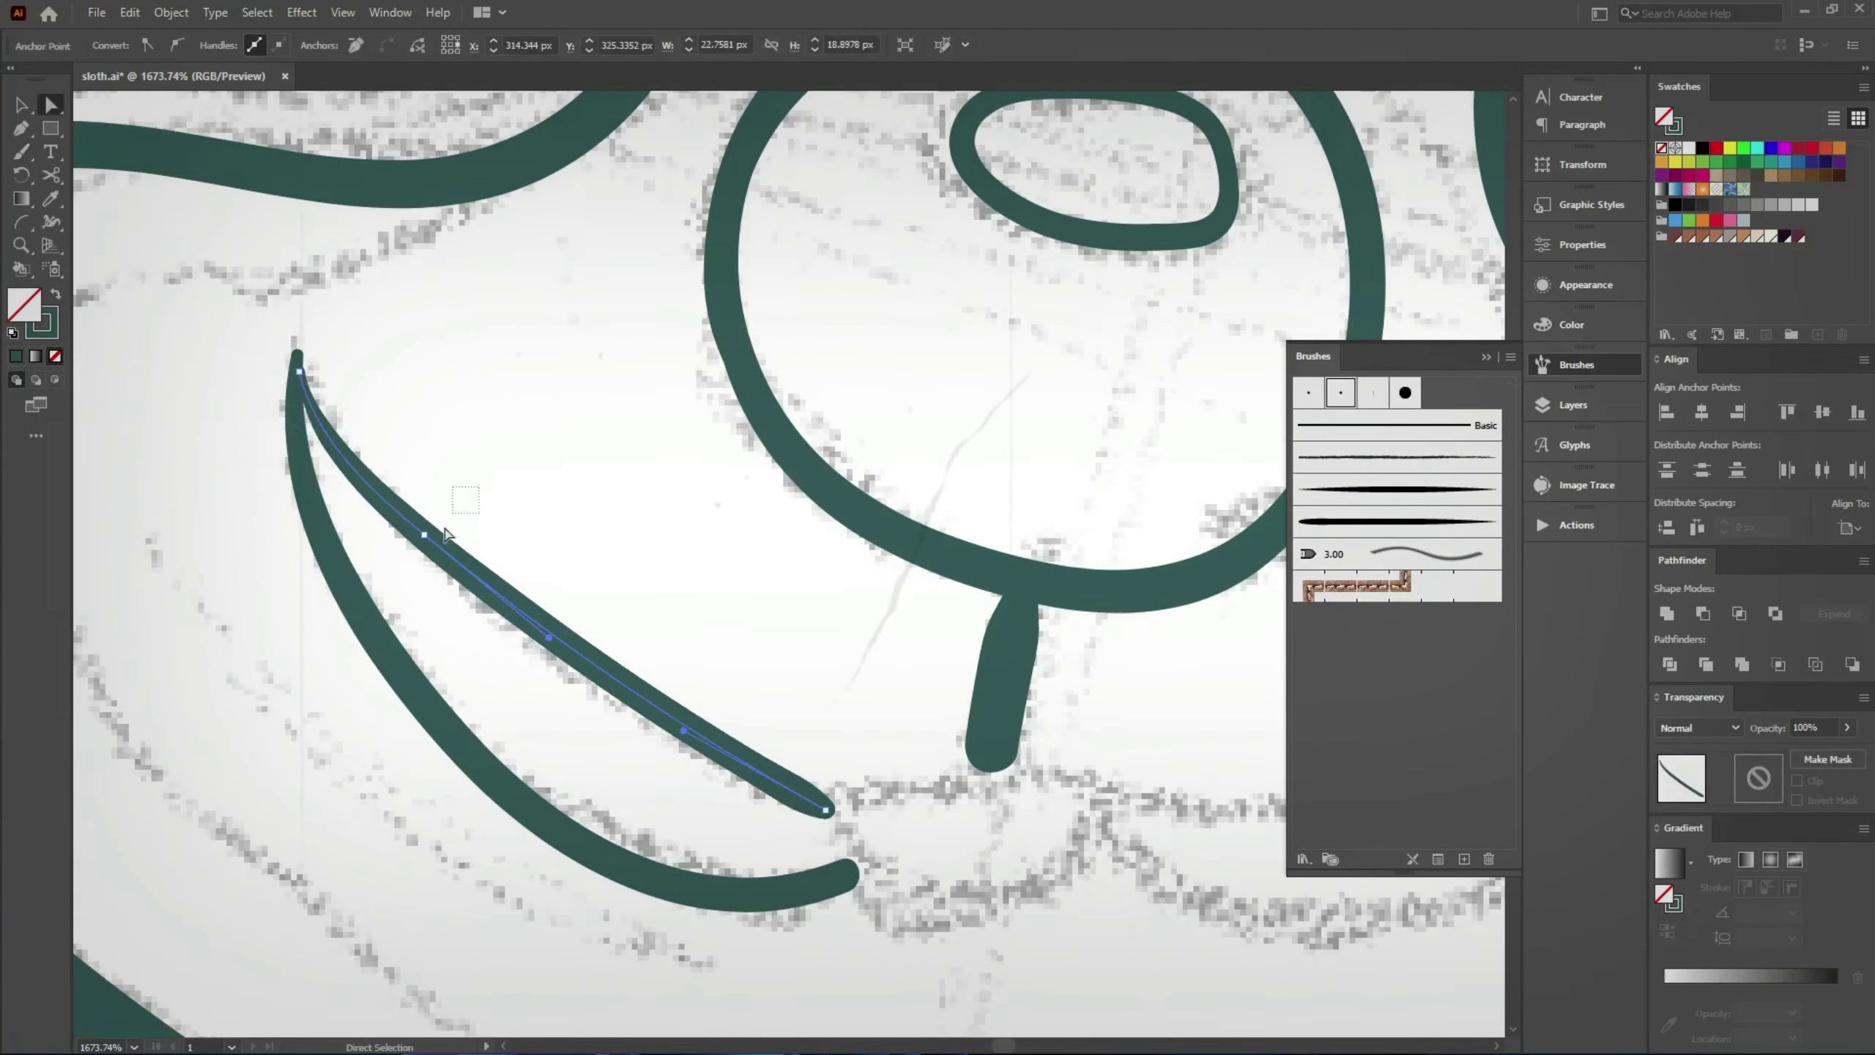
left_click_drag(425, 533, 456, 593)
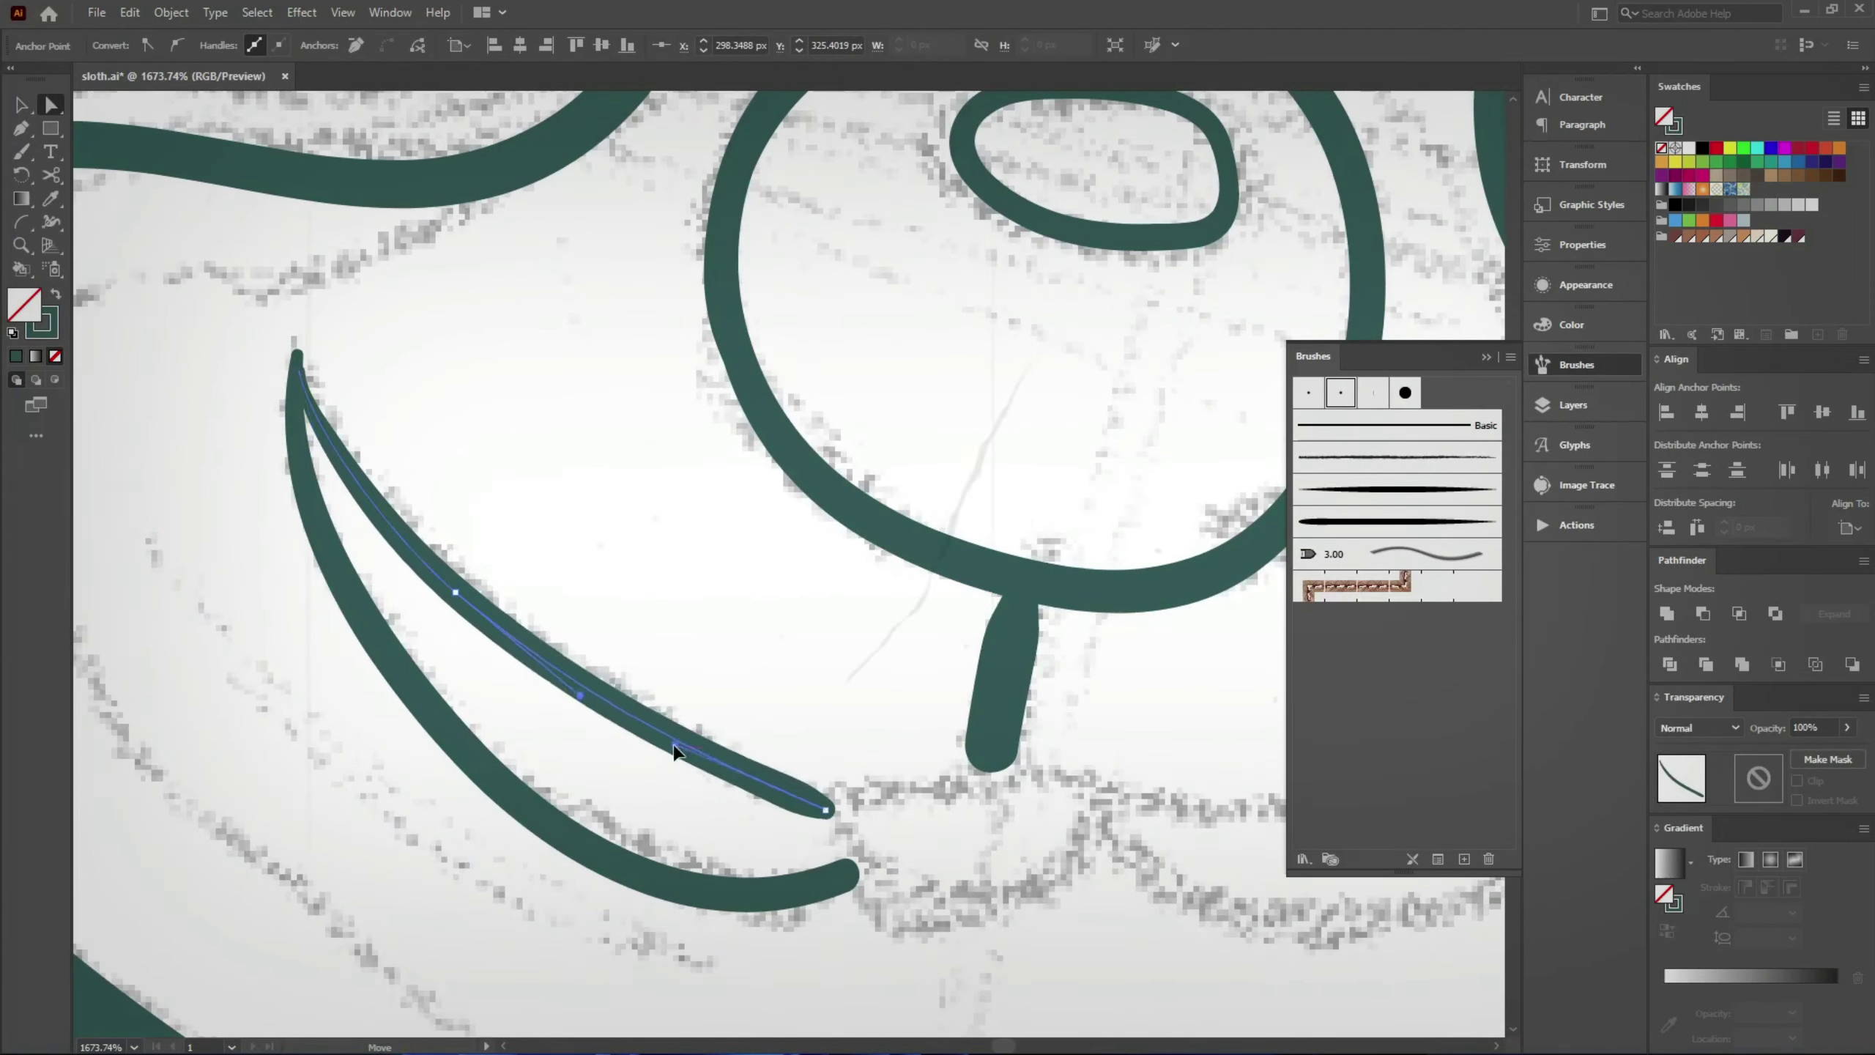
left_click(733, 640)
scroll(545, 554, "down", 3)
scroll(545, 554, "up", 1)
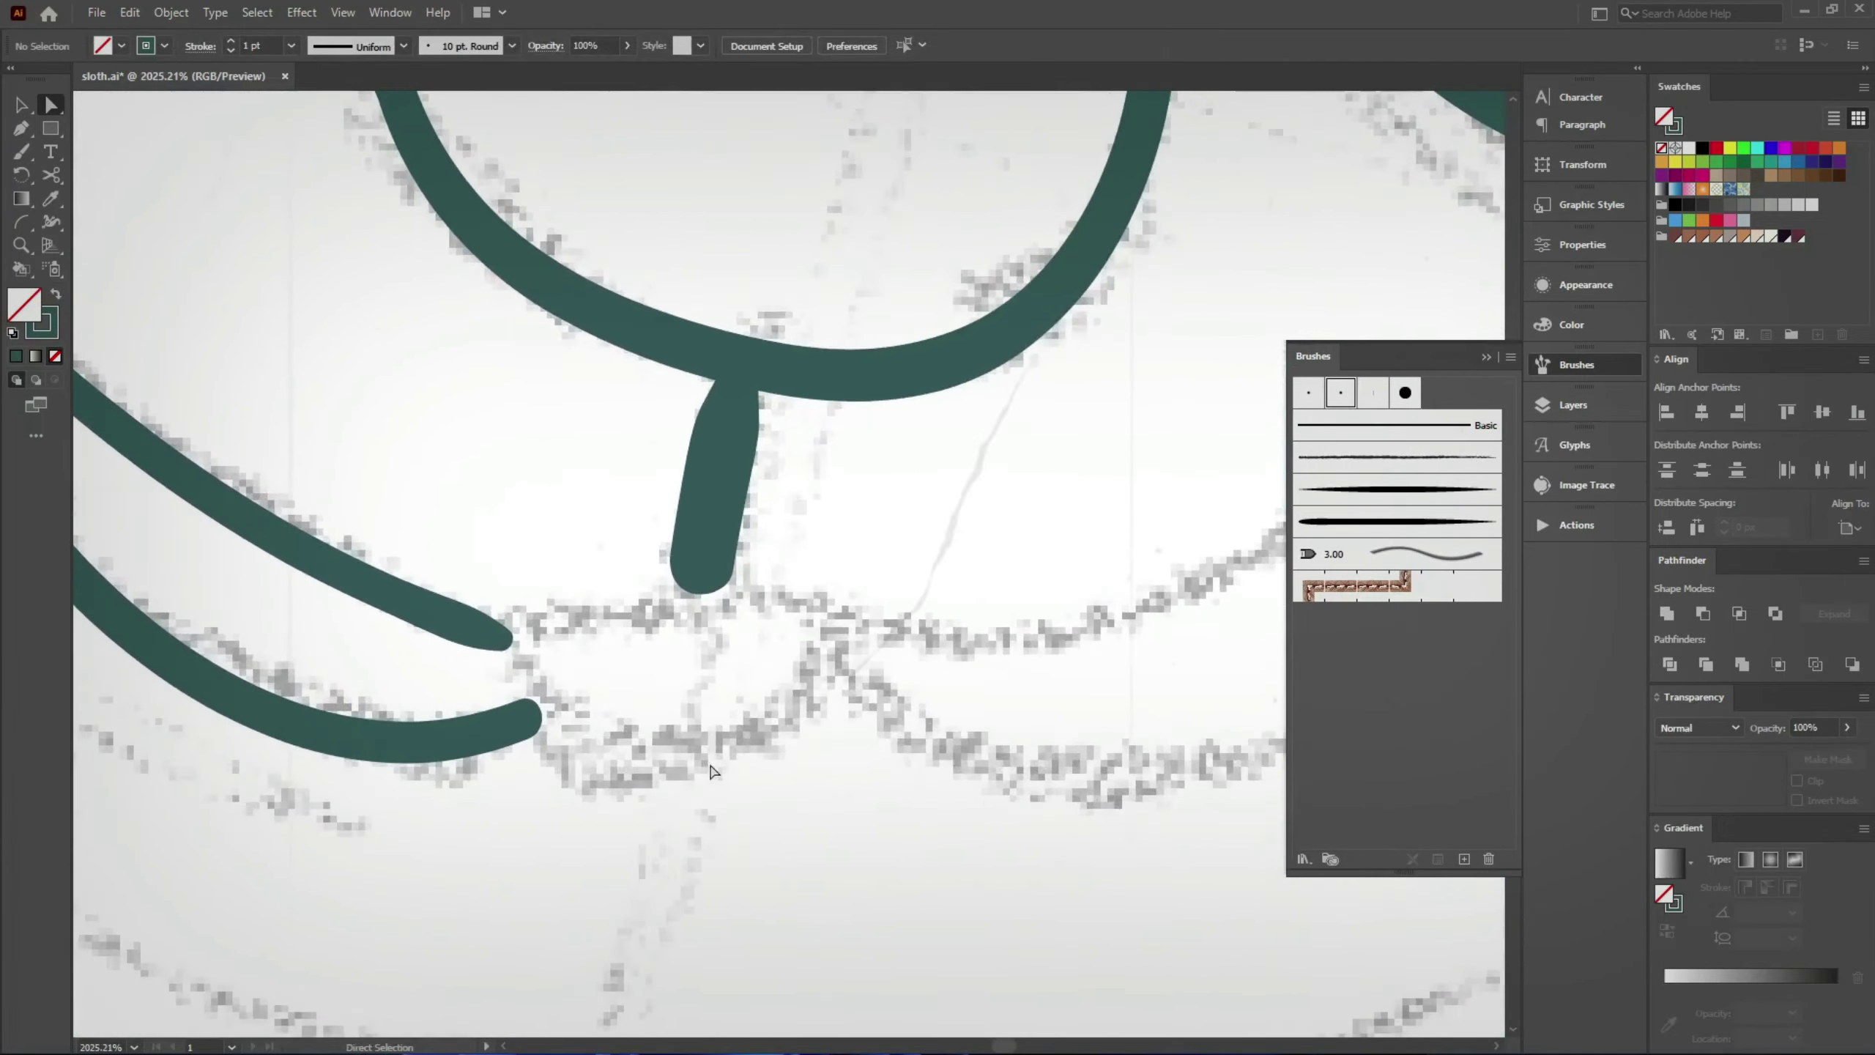
scroll(531, 640, "down", 1)
key("b")
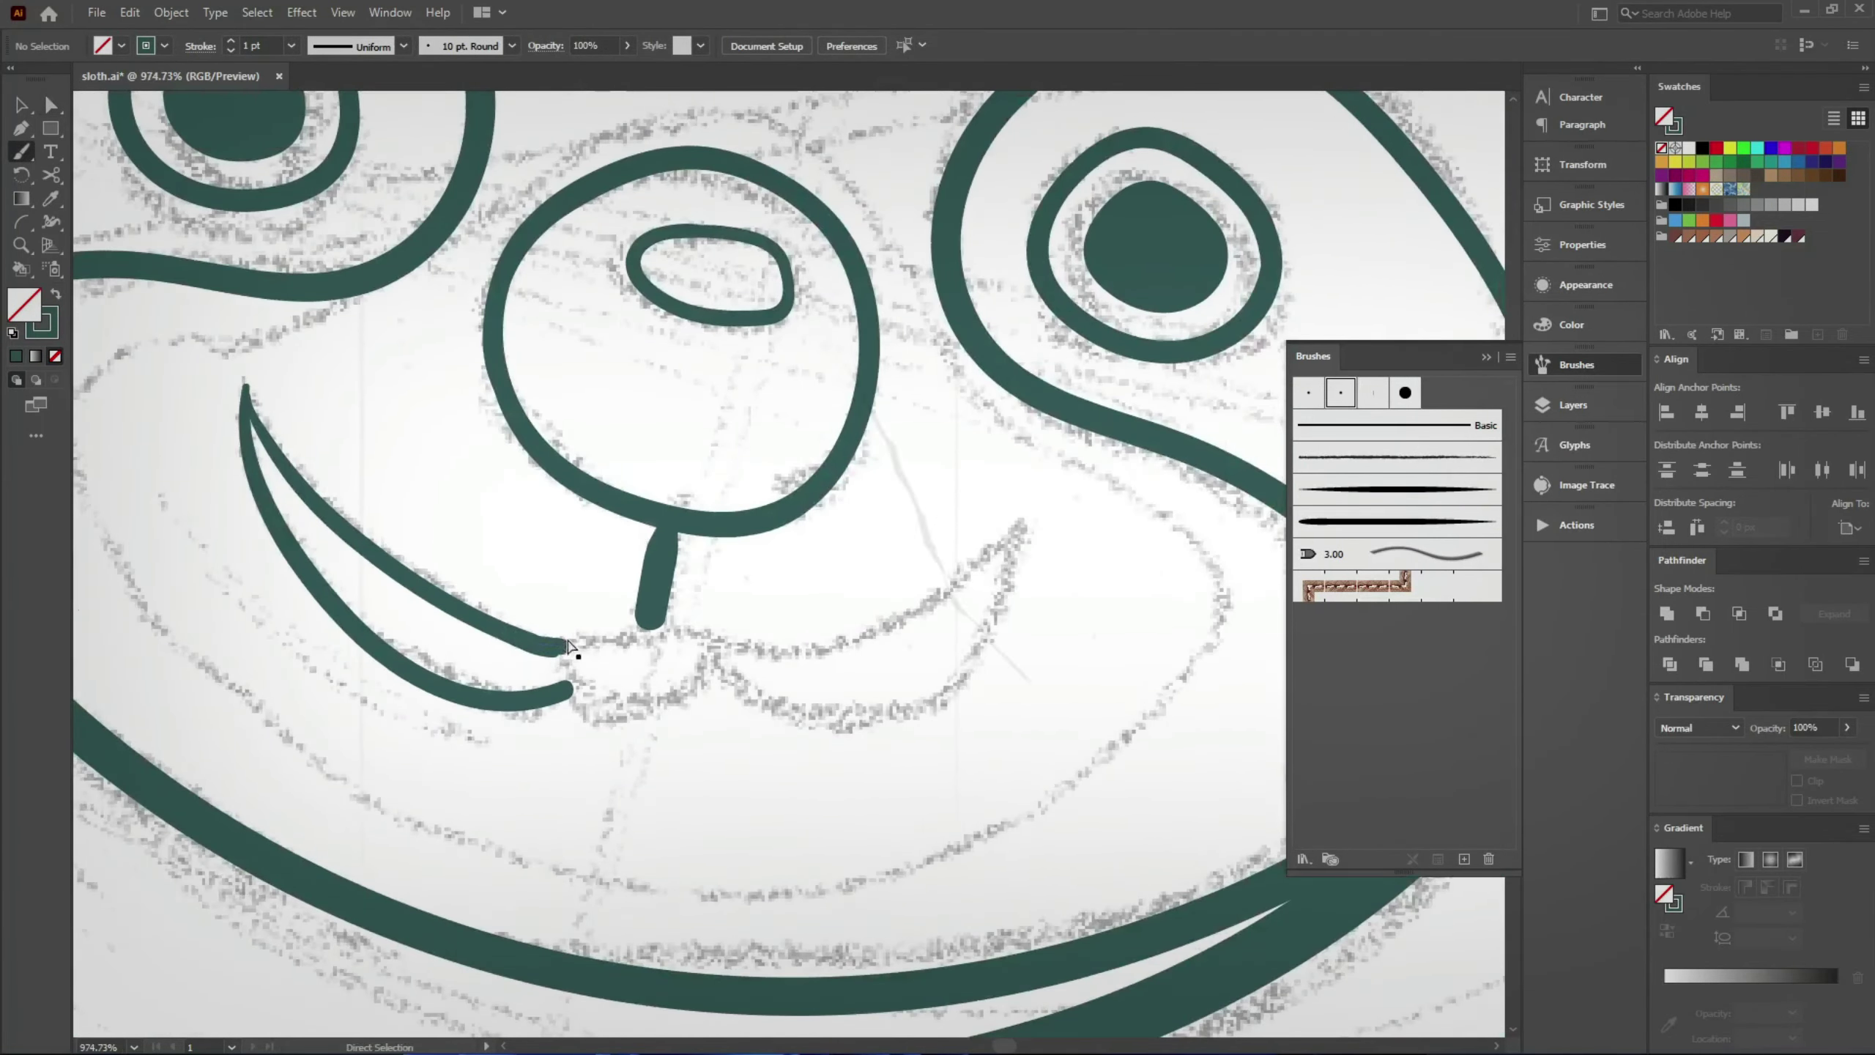
left_click(564, 646, "ctrl")
Step: Save, then reflect a vertical copy of the smile curves and rotate it onto the right side
key("ctrl+s")
key("v")
key("o")
key("Return")
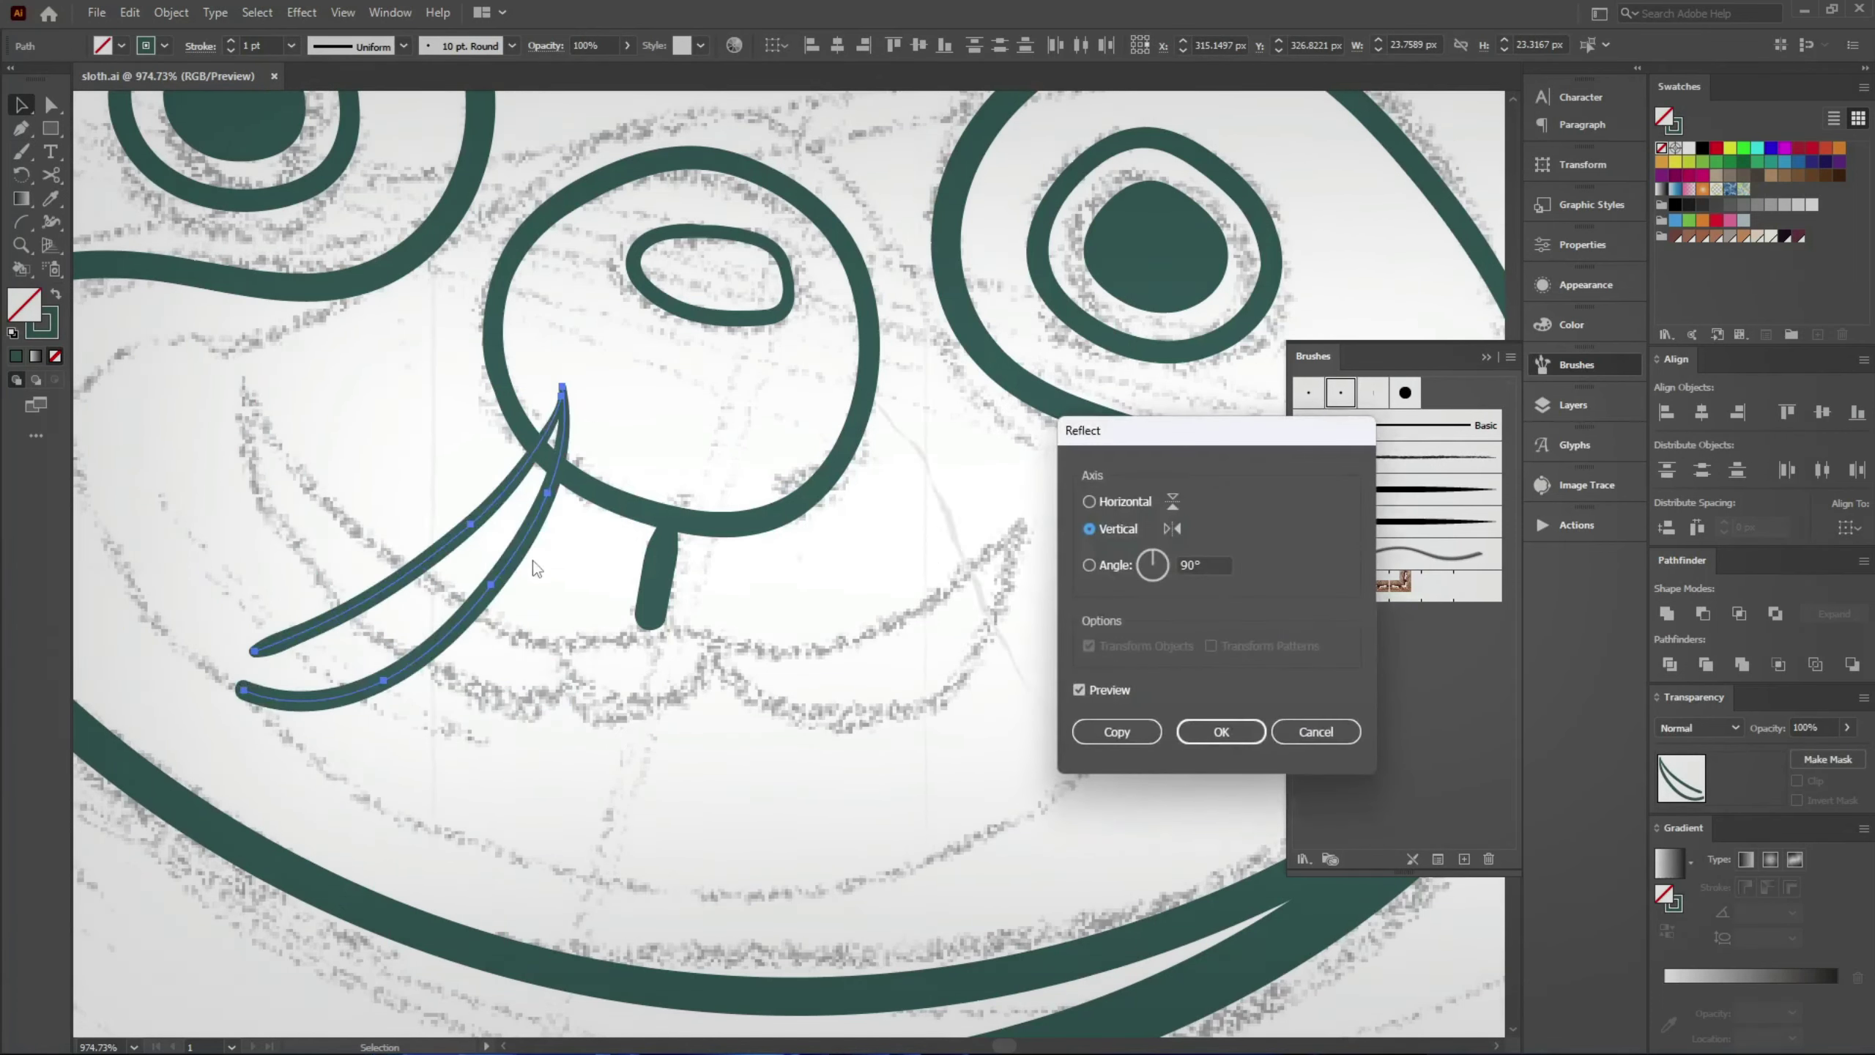
left_click(1117, 731)
left_click_drag(501, 561, 879, 561)
mouse_move(986, 536)
left_mouse_down()
mouse_move(1085, 587)
mouse_move(1032, 558)
left_mouse_up()
left_click_drag(926, 639, 969, 607)
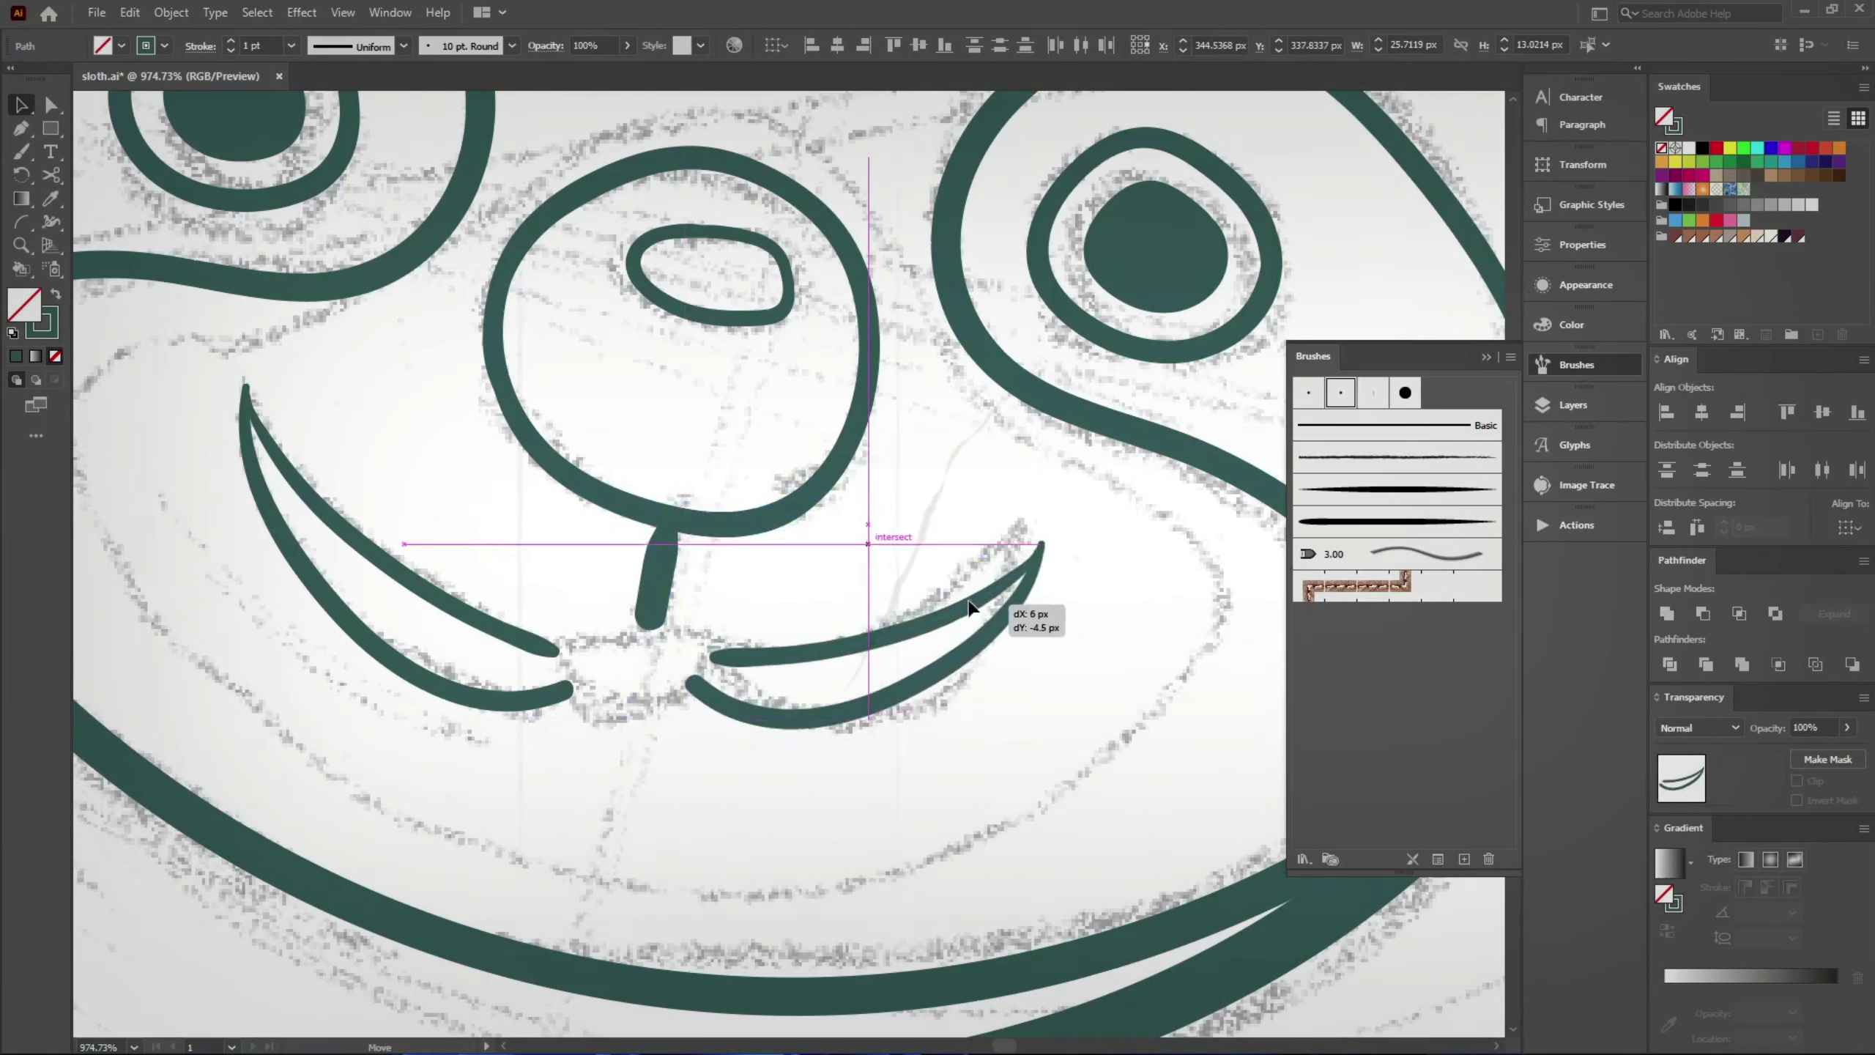
left_click_drag(1005, 535, 962, 619)
Step: Paint a smooth stroke joining the two inner smile curves, undoing the rough attempts
key("ctrl+shift+a")
key("b")
scroll(587, 605, "up", 4)
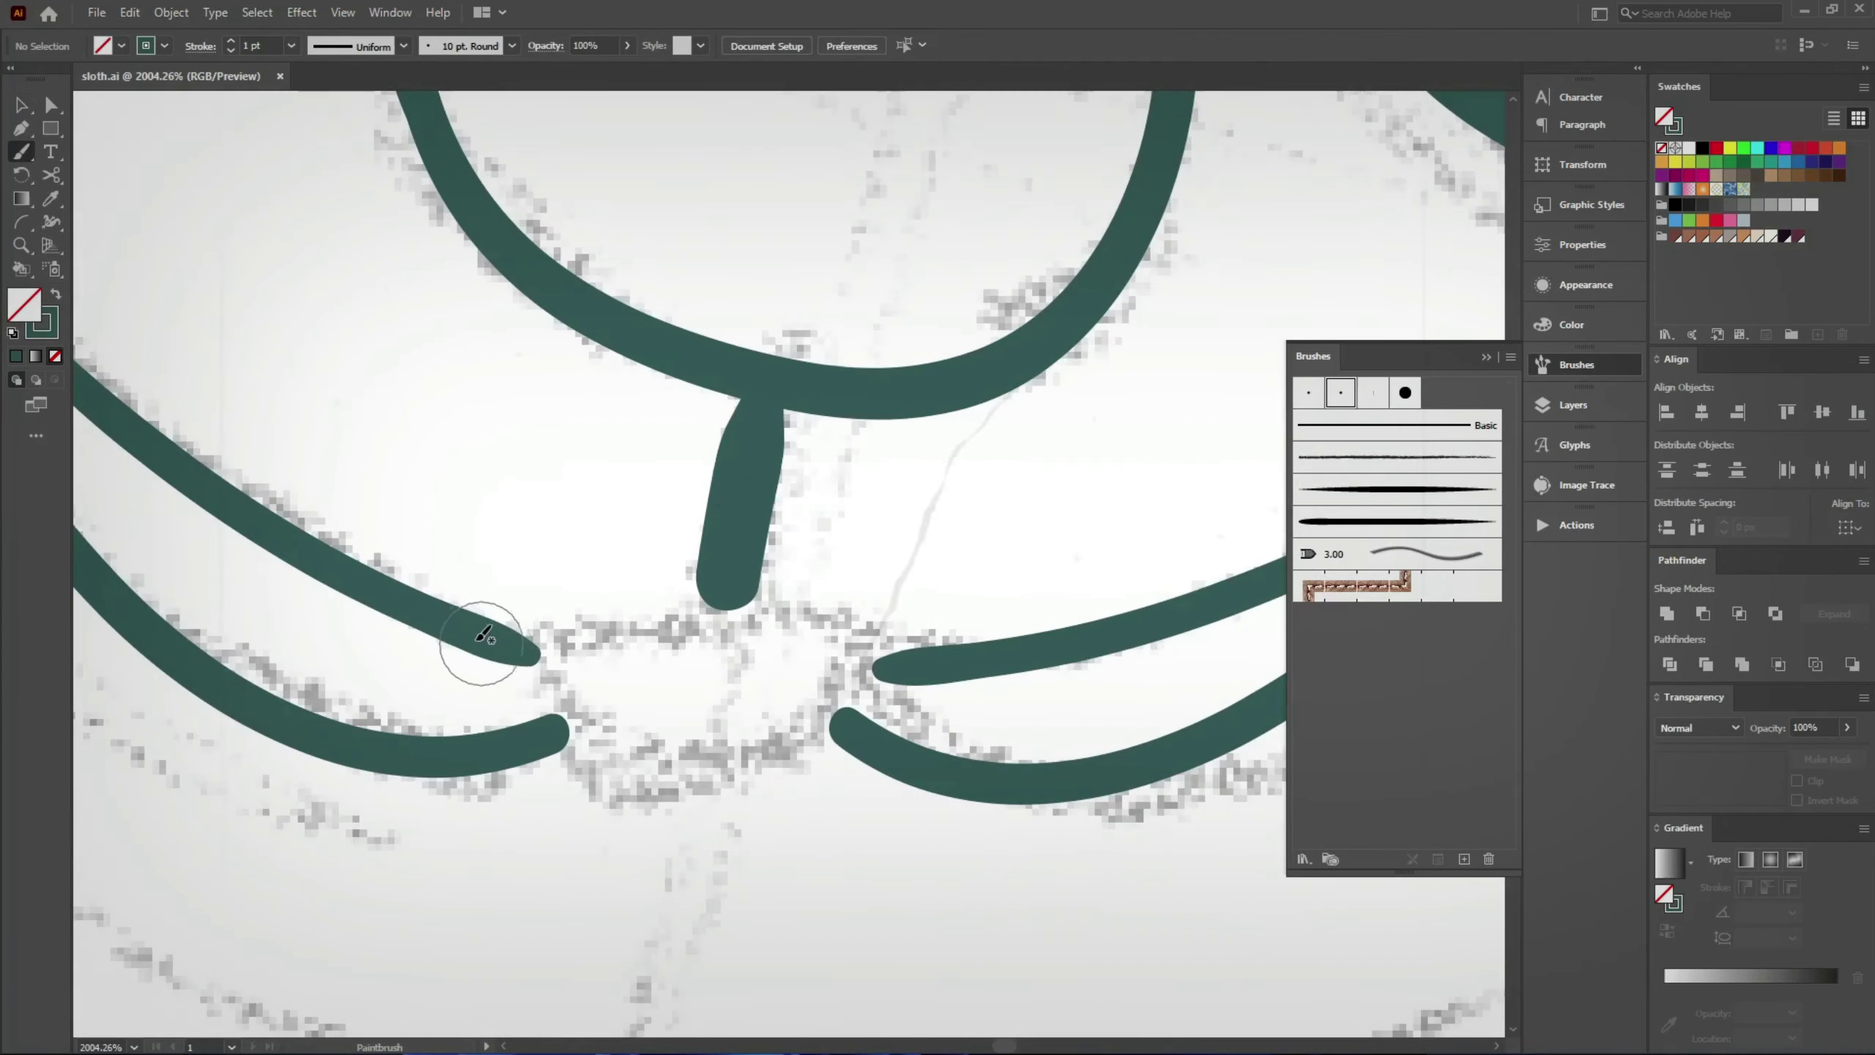
left_click_drag(483, 635, 783, 617)
key("ctrl+z")
mouse_move(916, 665)
left_mouse_down()
mouse_move(693, 635)
mouse_move(517, 646)
mouse_move(1025, 644)
left_mouse_up()
key("ctrl+z")
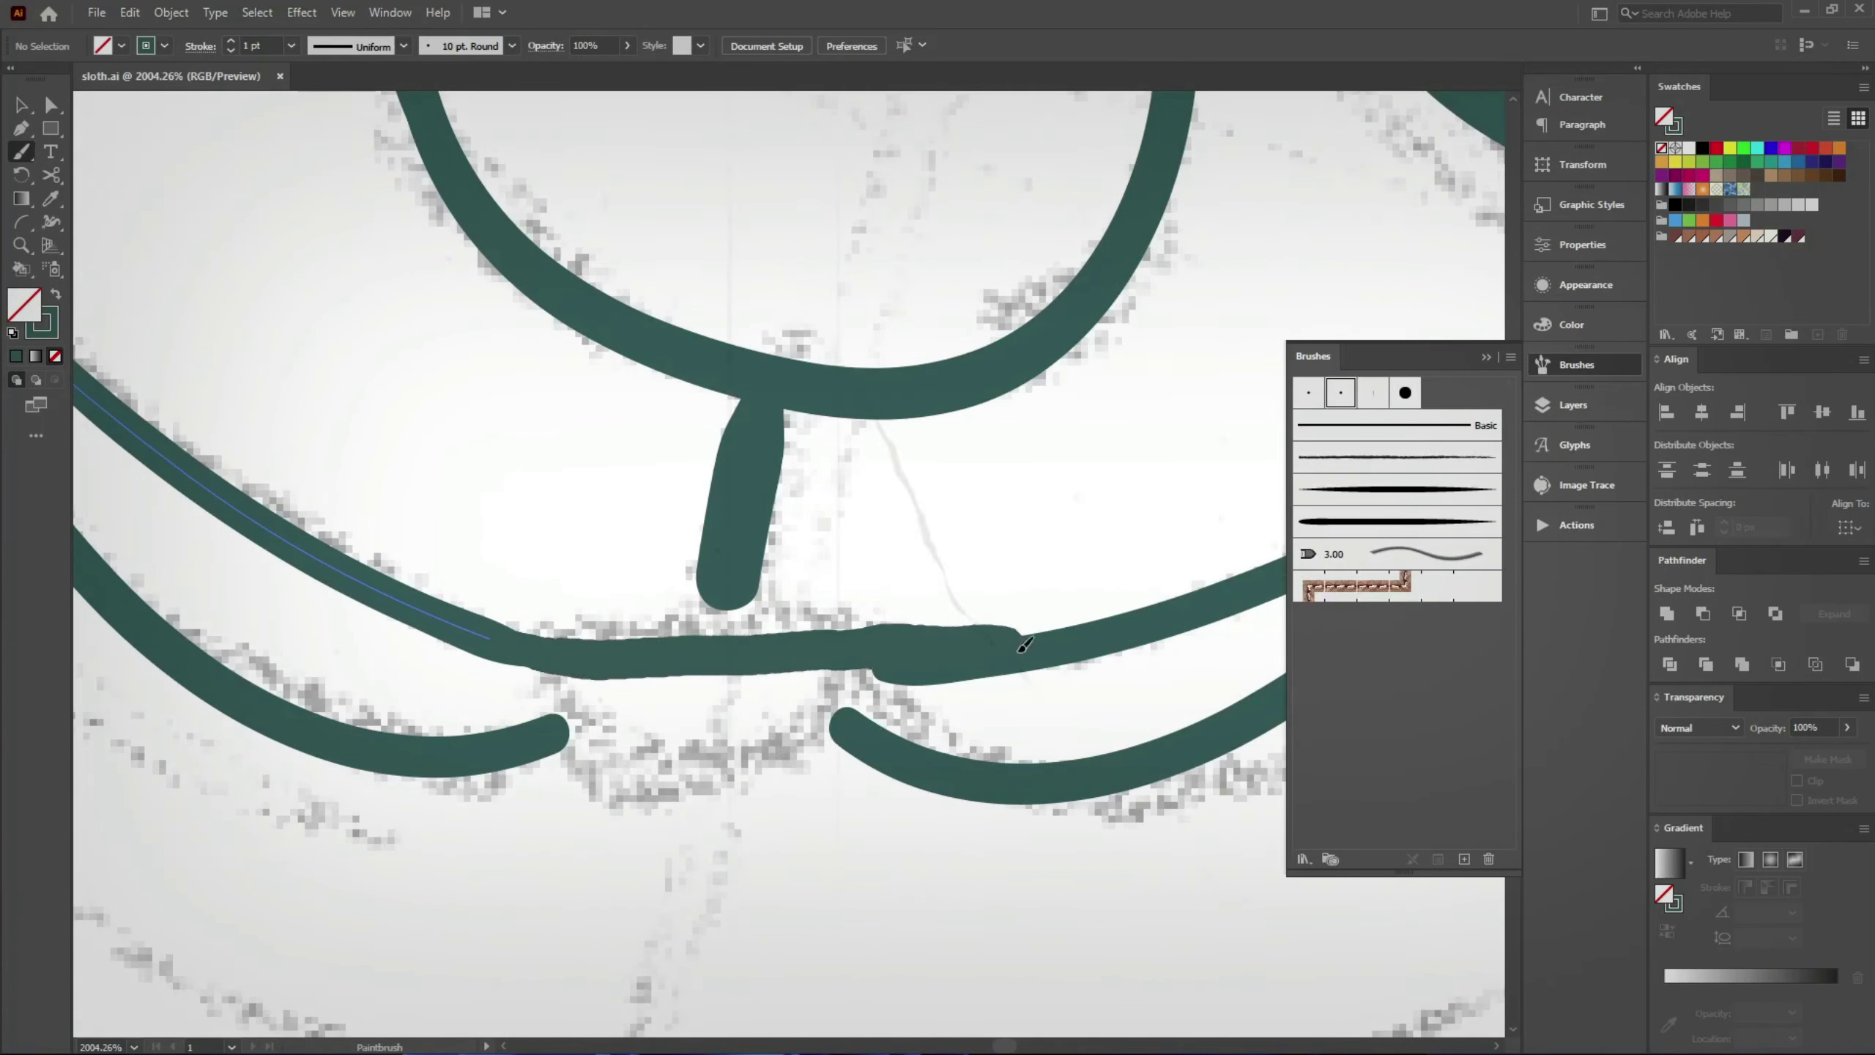
key("ctrl+z")
key("ctrl+z")
mouse_move(476, 629)
left_mouse_down()
mouse_move(834, 674)
mouse_move(1020, 654)
left_mouse_up()
Step: Adjust the joining curve's anchors into a smoother arc
key("a")
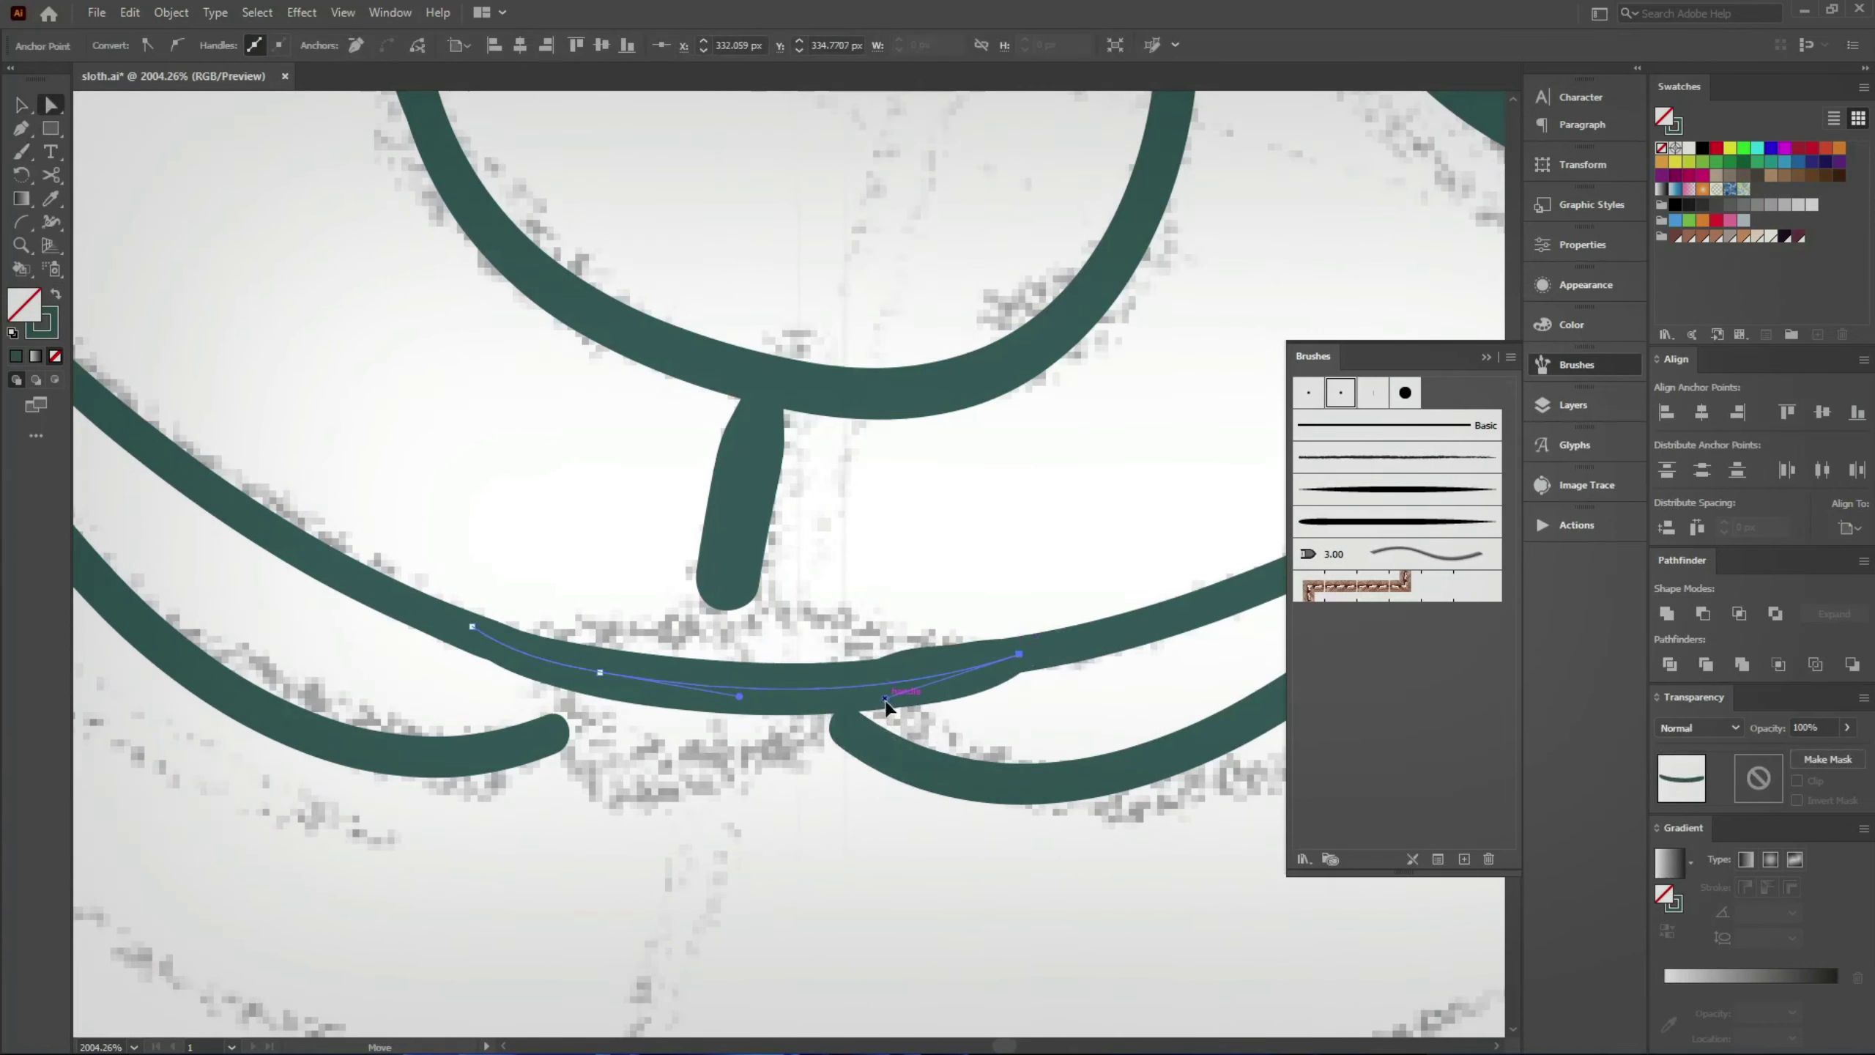
left_click_drag(885, 674, 788, 705)
mouse_move(599, 669)
left_mouse_down()
mouse_move(627, 669)
mouse_move(668, 816)
mouse_move(849, 710)
left_mouse_up()
key("ctrl+shift+a")
key("b")
Step: Replace the mouth's horizontal joining path with a new line bridging the lower curves
scroll(694, 712, "down", 5)
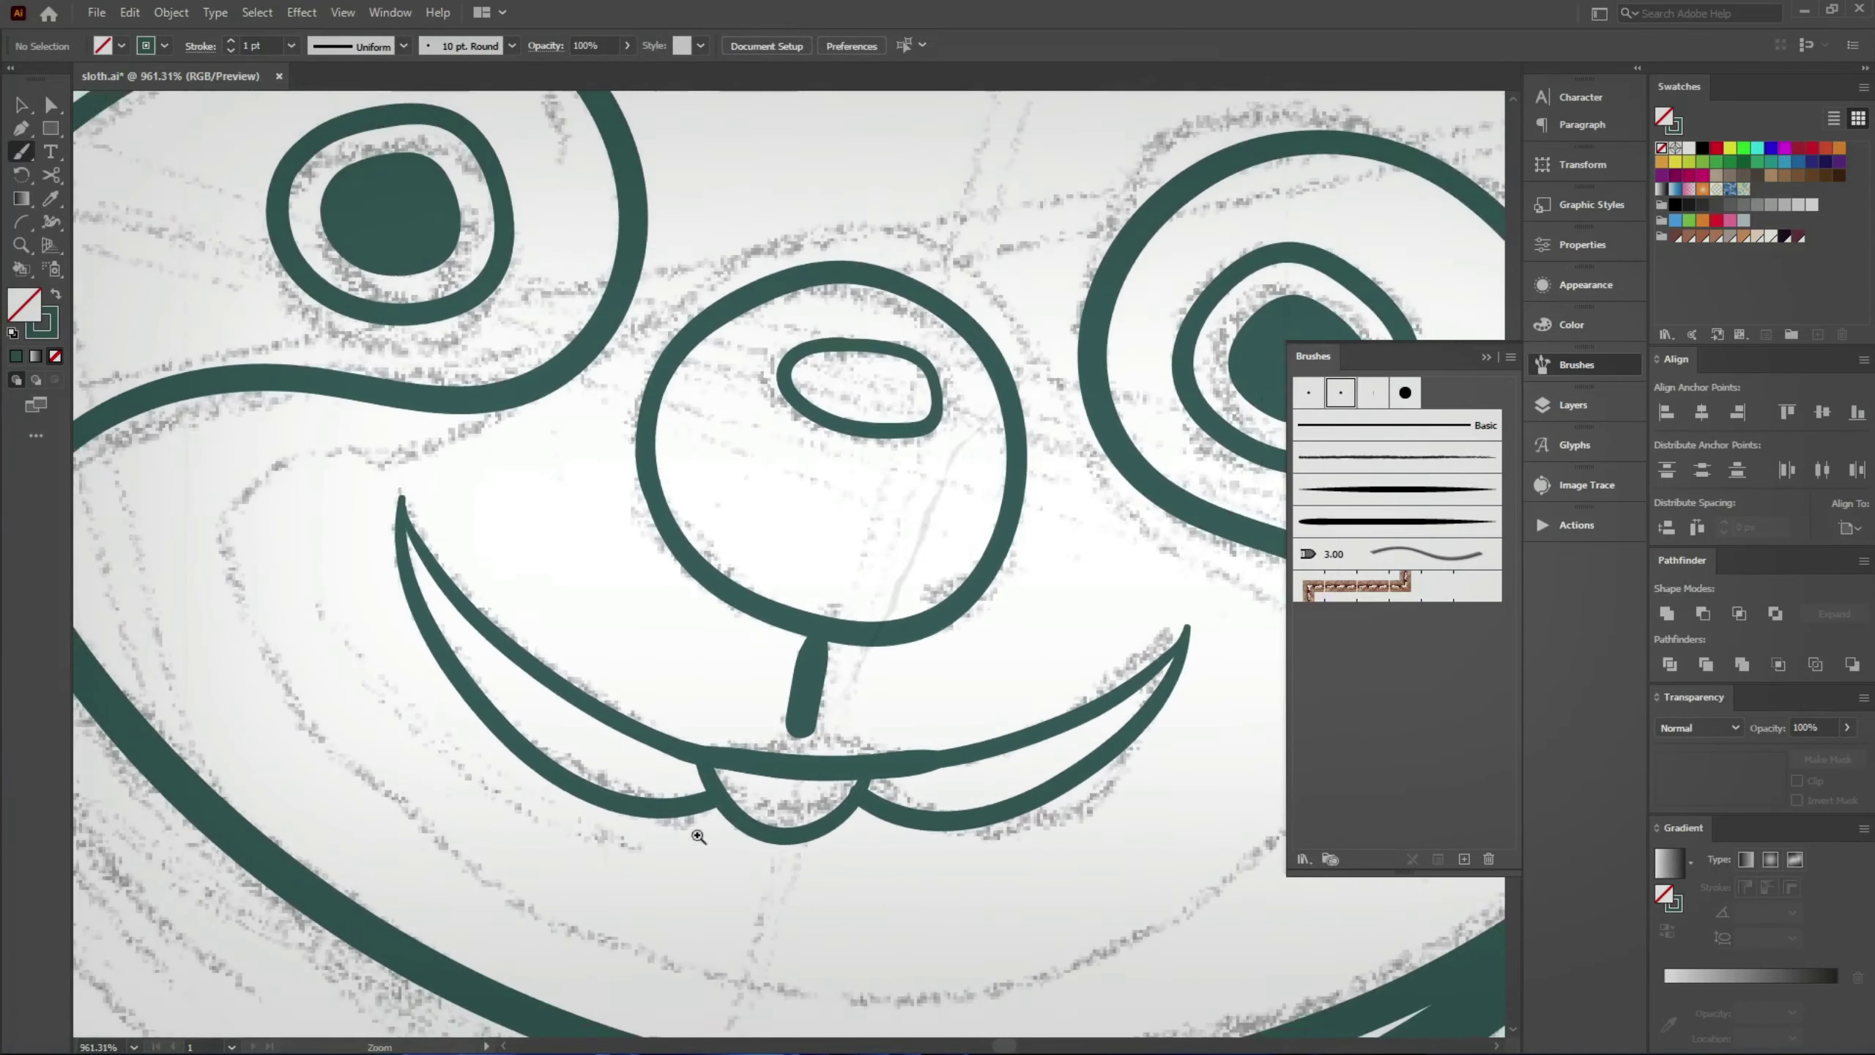
scroll(930, 896, "up", 4)
key("v")
left_click(772, 738)
key("Delete")
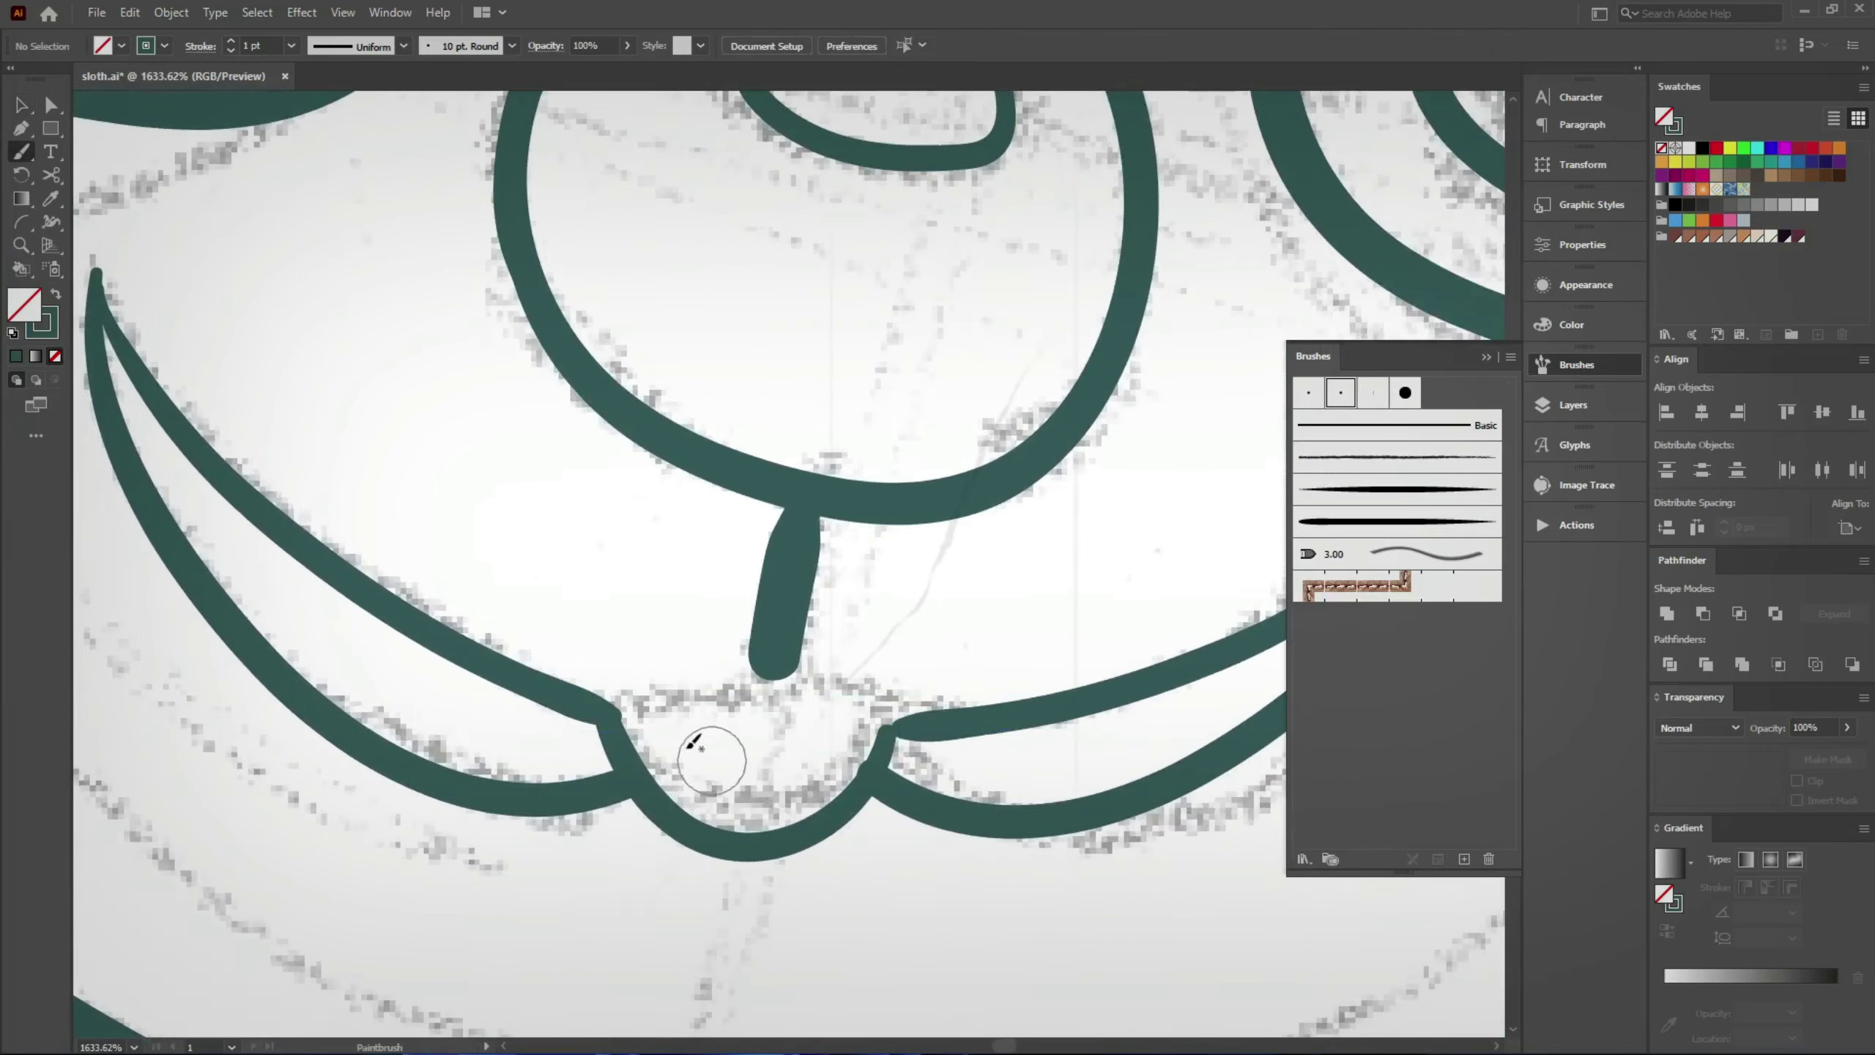
left_click_drag(613, 724, 865, 726)
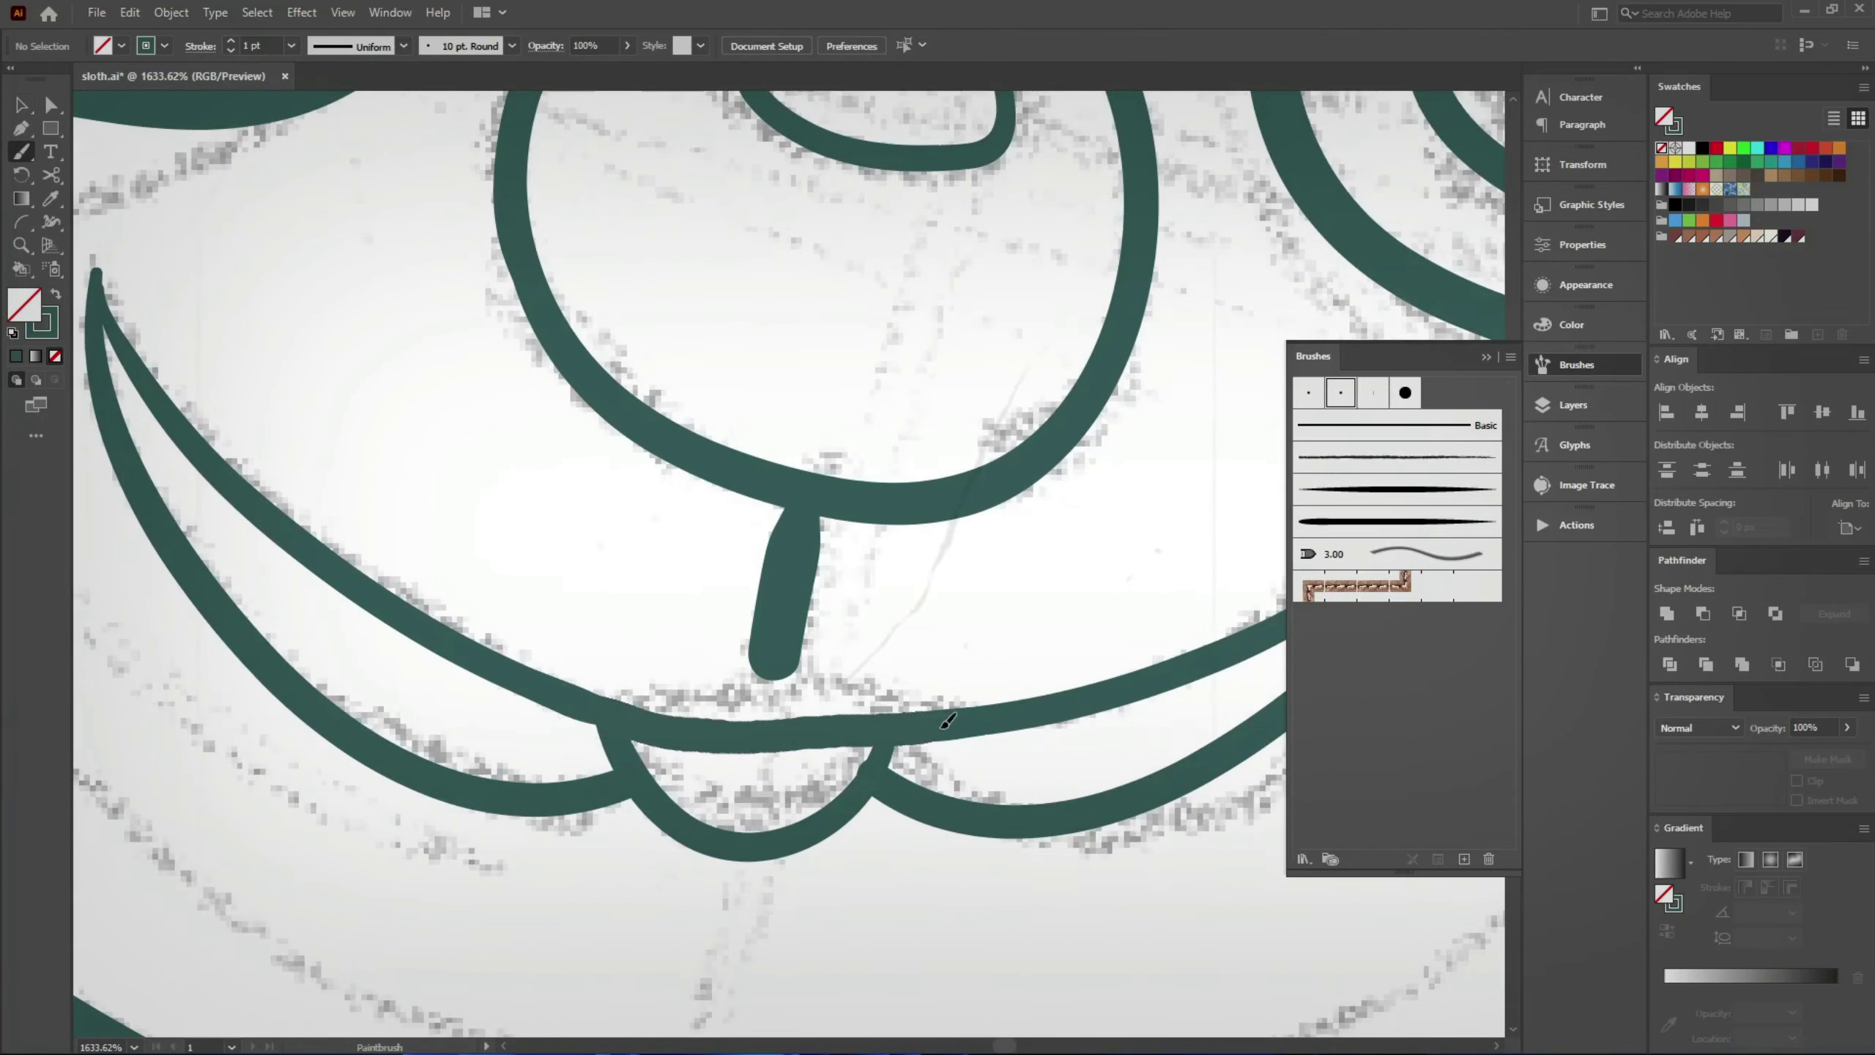
Step: Delete the short line under the nose
scroll(871, 887, "up", 4)
key("a")
left_click(882, 665)
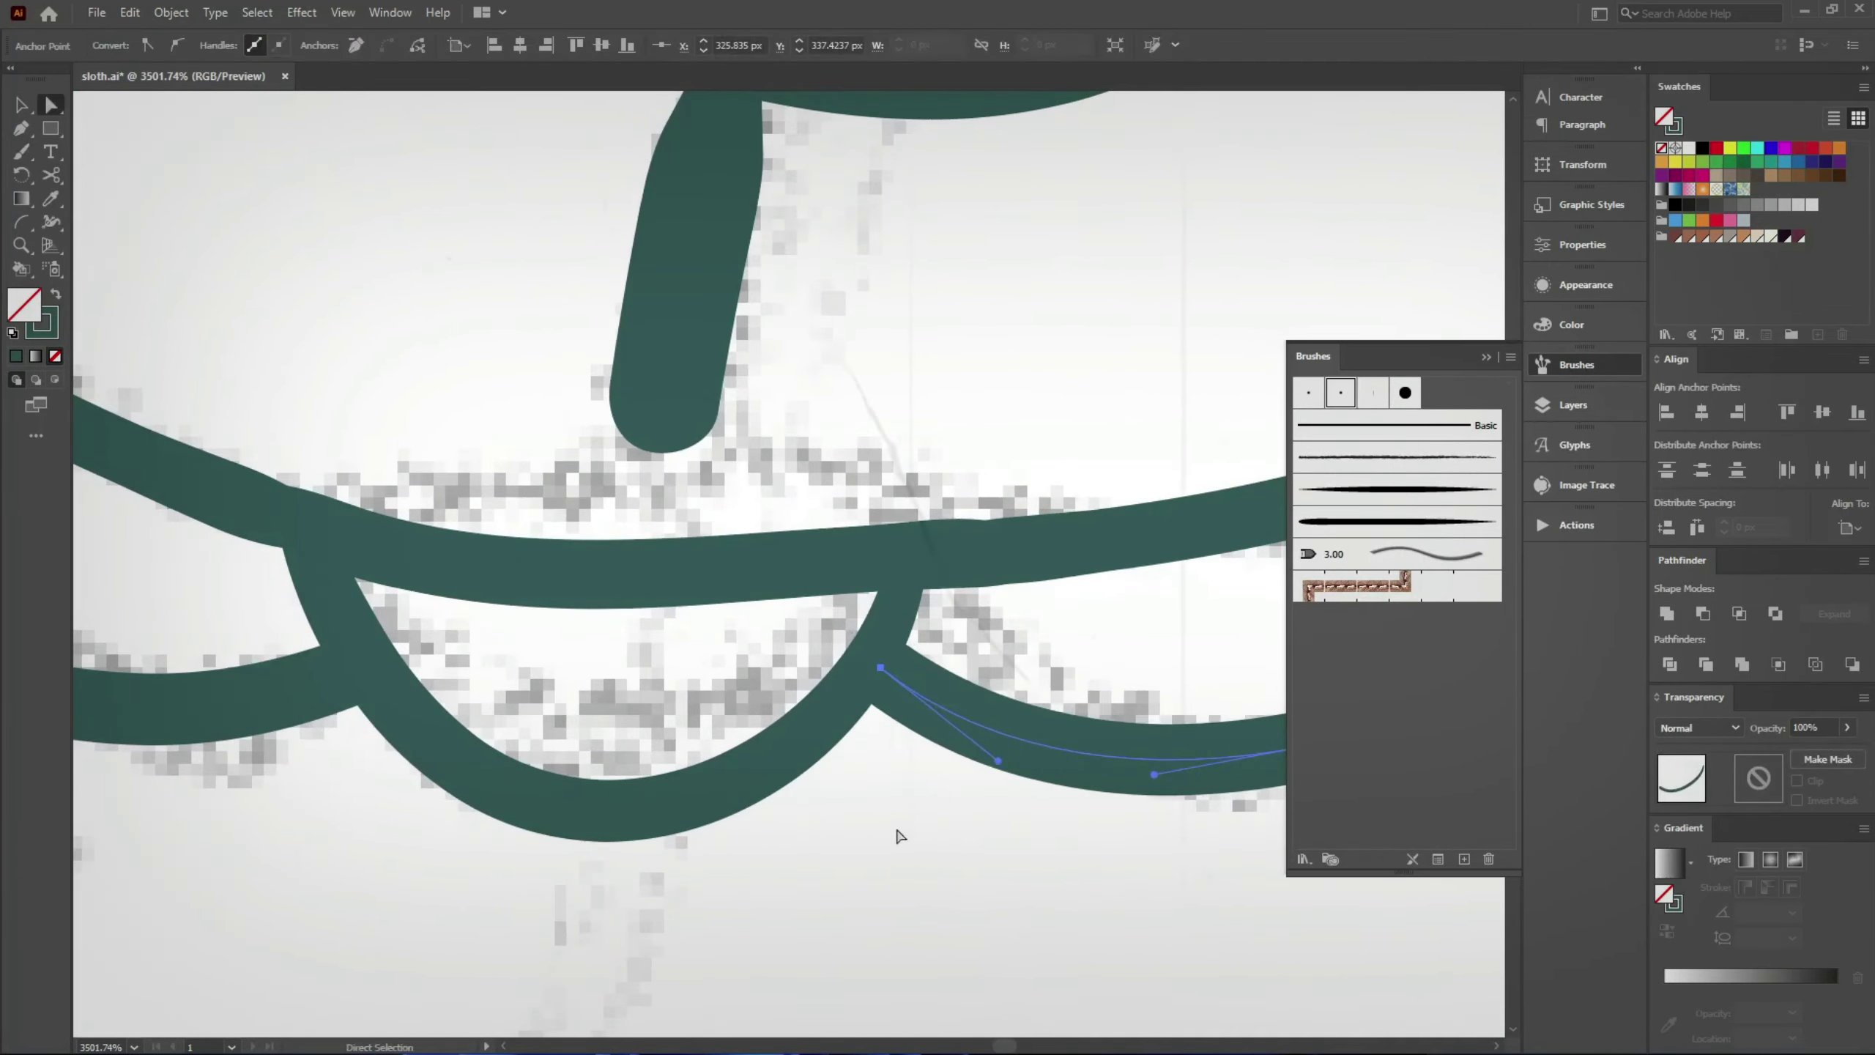
left_click(899, 836)
scroll(817, 931, "down", 5)
left_click(863, 727)
key("Delete")
key("b")
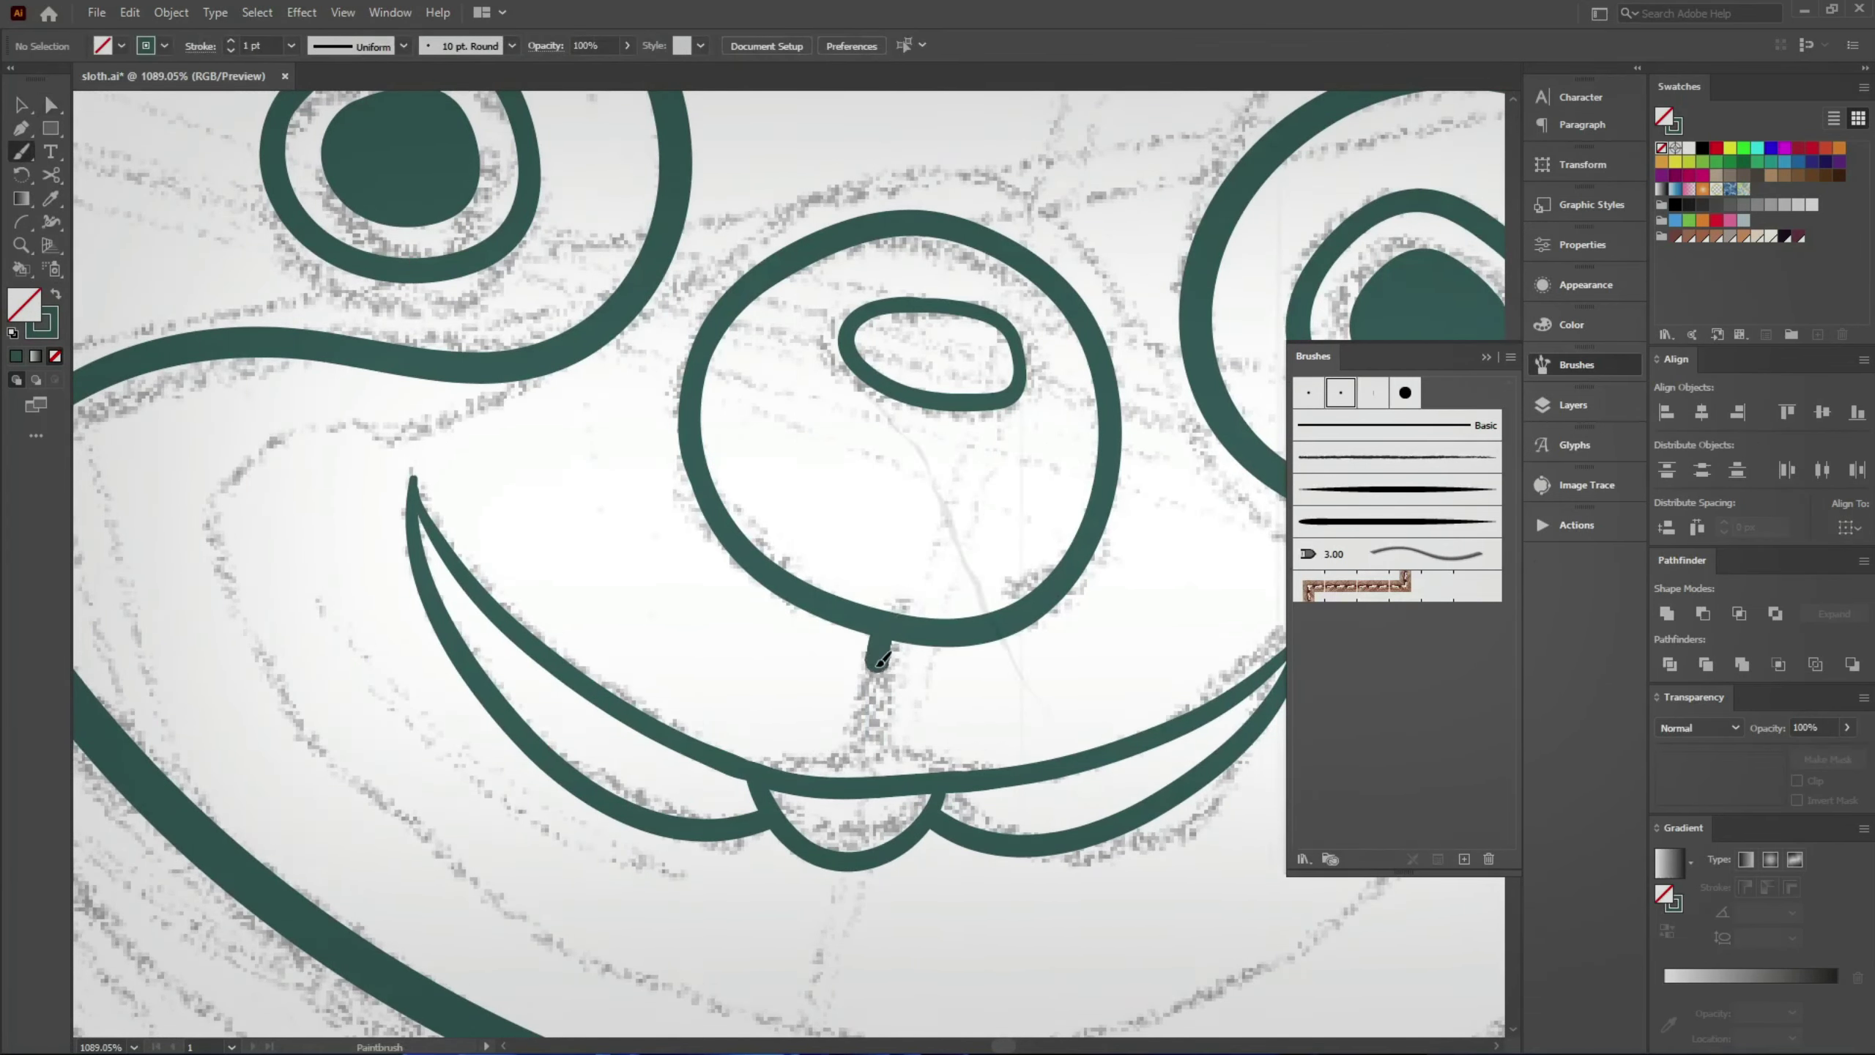
Step: Check the mouth strokes and redraw the line from the nose down to the smile
left_click_drag(1278, 796, 410, 486)
scroll(1144, 742, "down", 2)
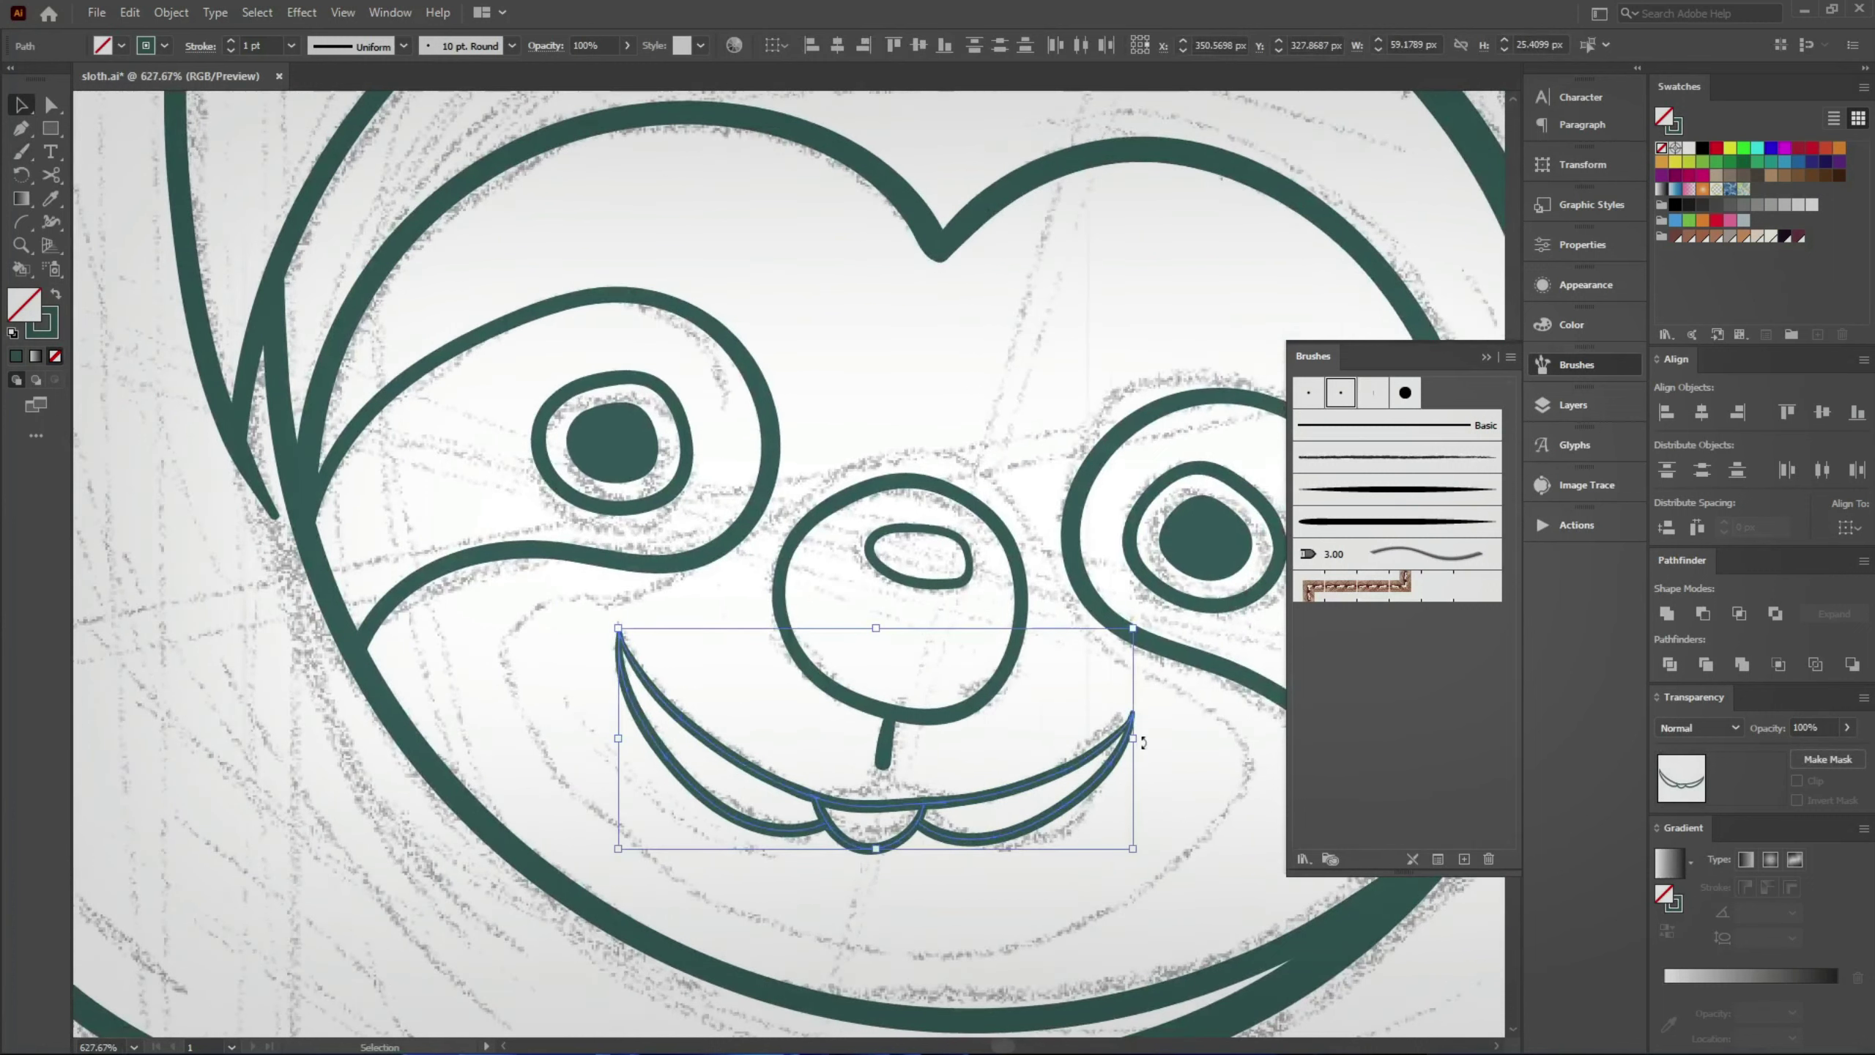
key("b")
scroll(1018, 776, "up", 2)
left_click_drag(871, 710, 860, 788)
scroll(878, 834, "down", 2)
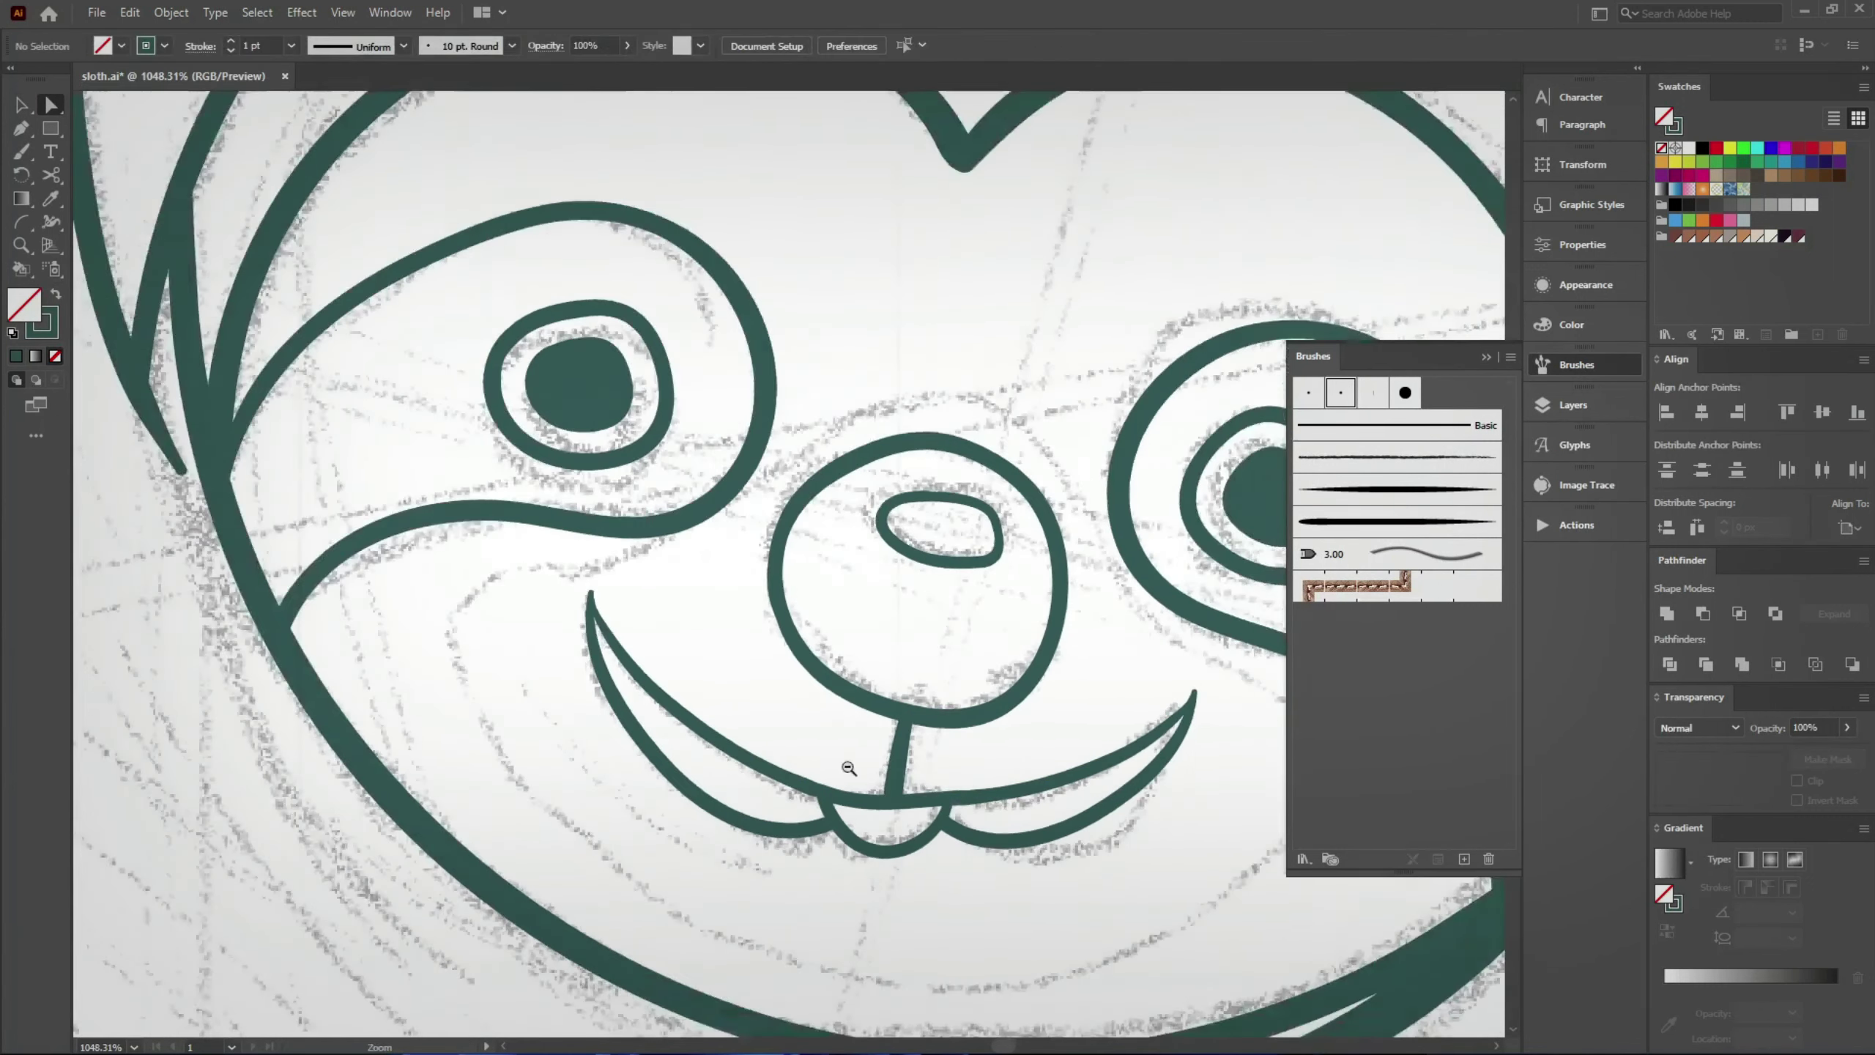
scroll(771, 570, "down", 1)
scroll(770, 570, "up", 1)
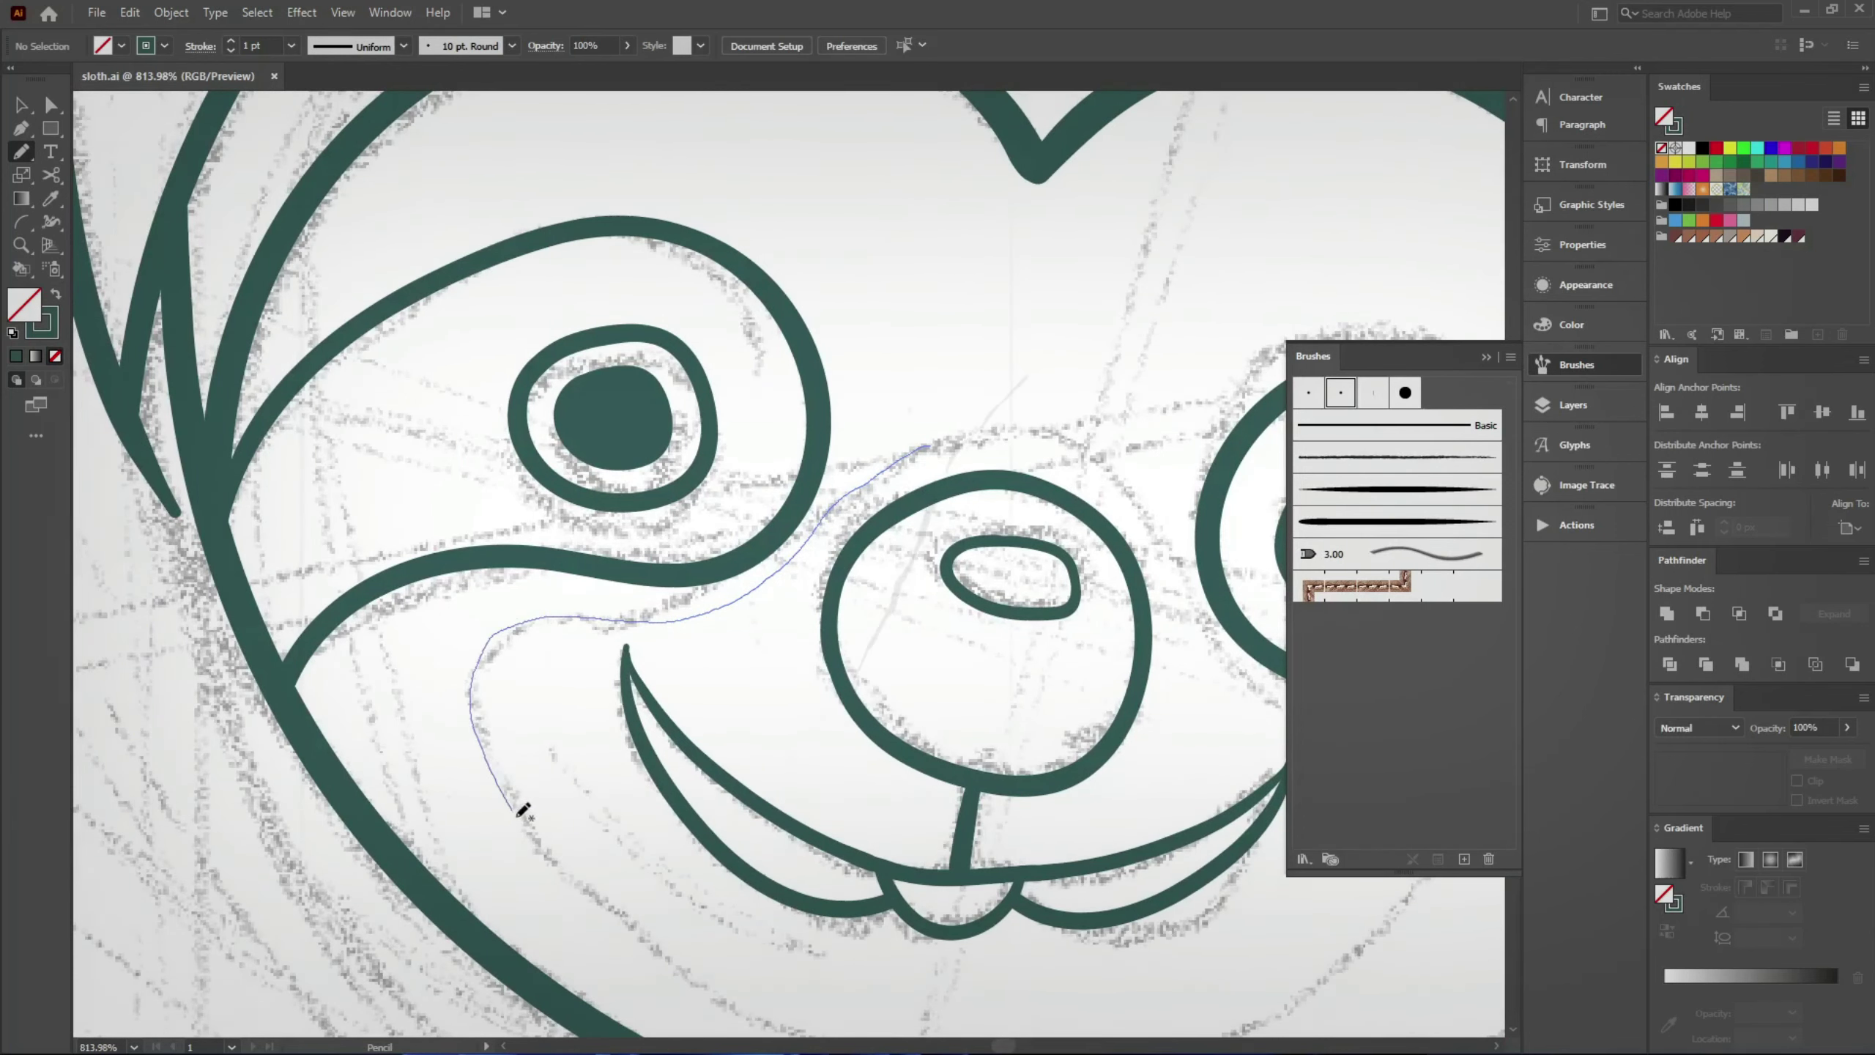
Step: Draw the cheek line beside the smile and a tapered stroke along the sketch
left_click_drag(611, 906, 661, 939)
key("a")
scroll(301, 573, "up", 3)
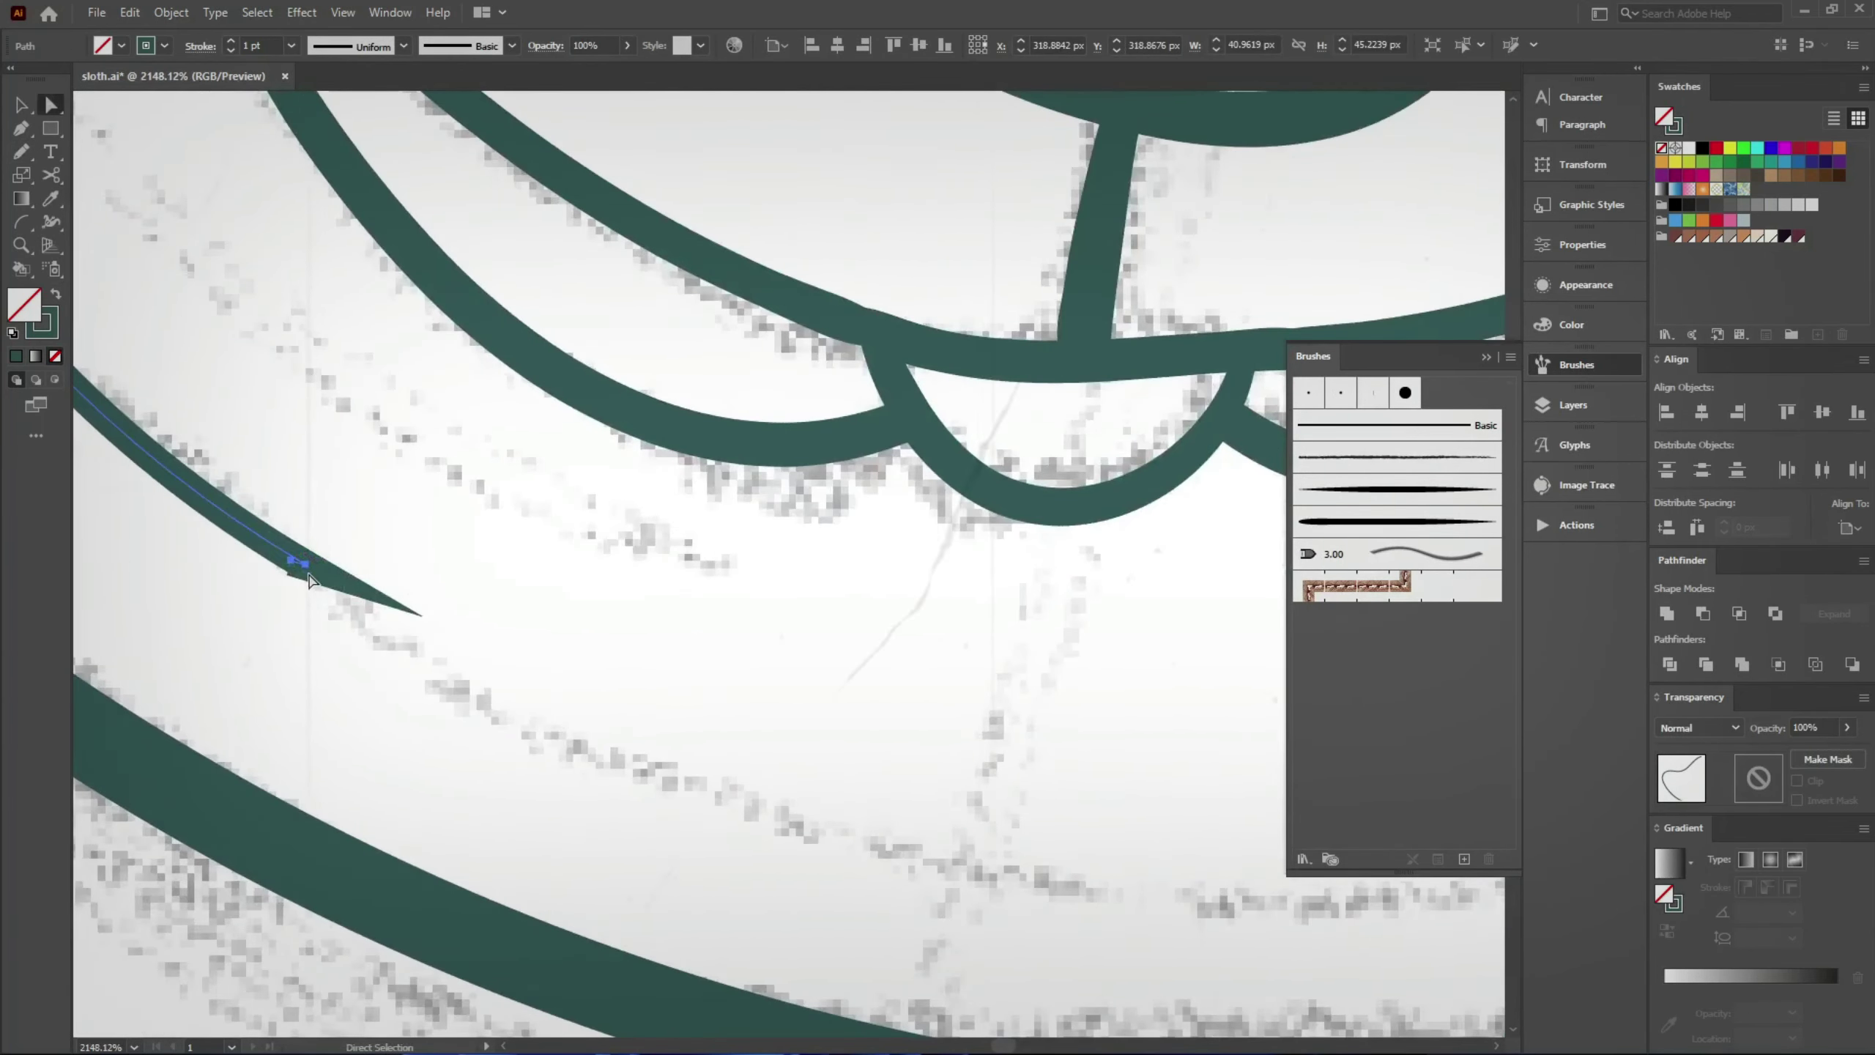
key("n")
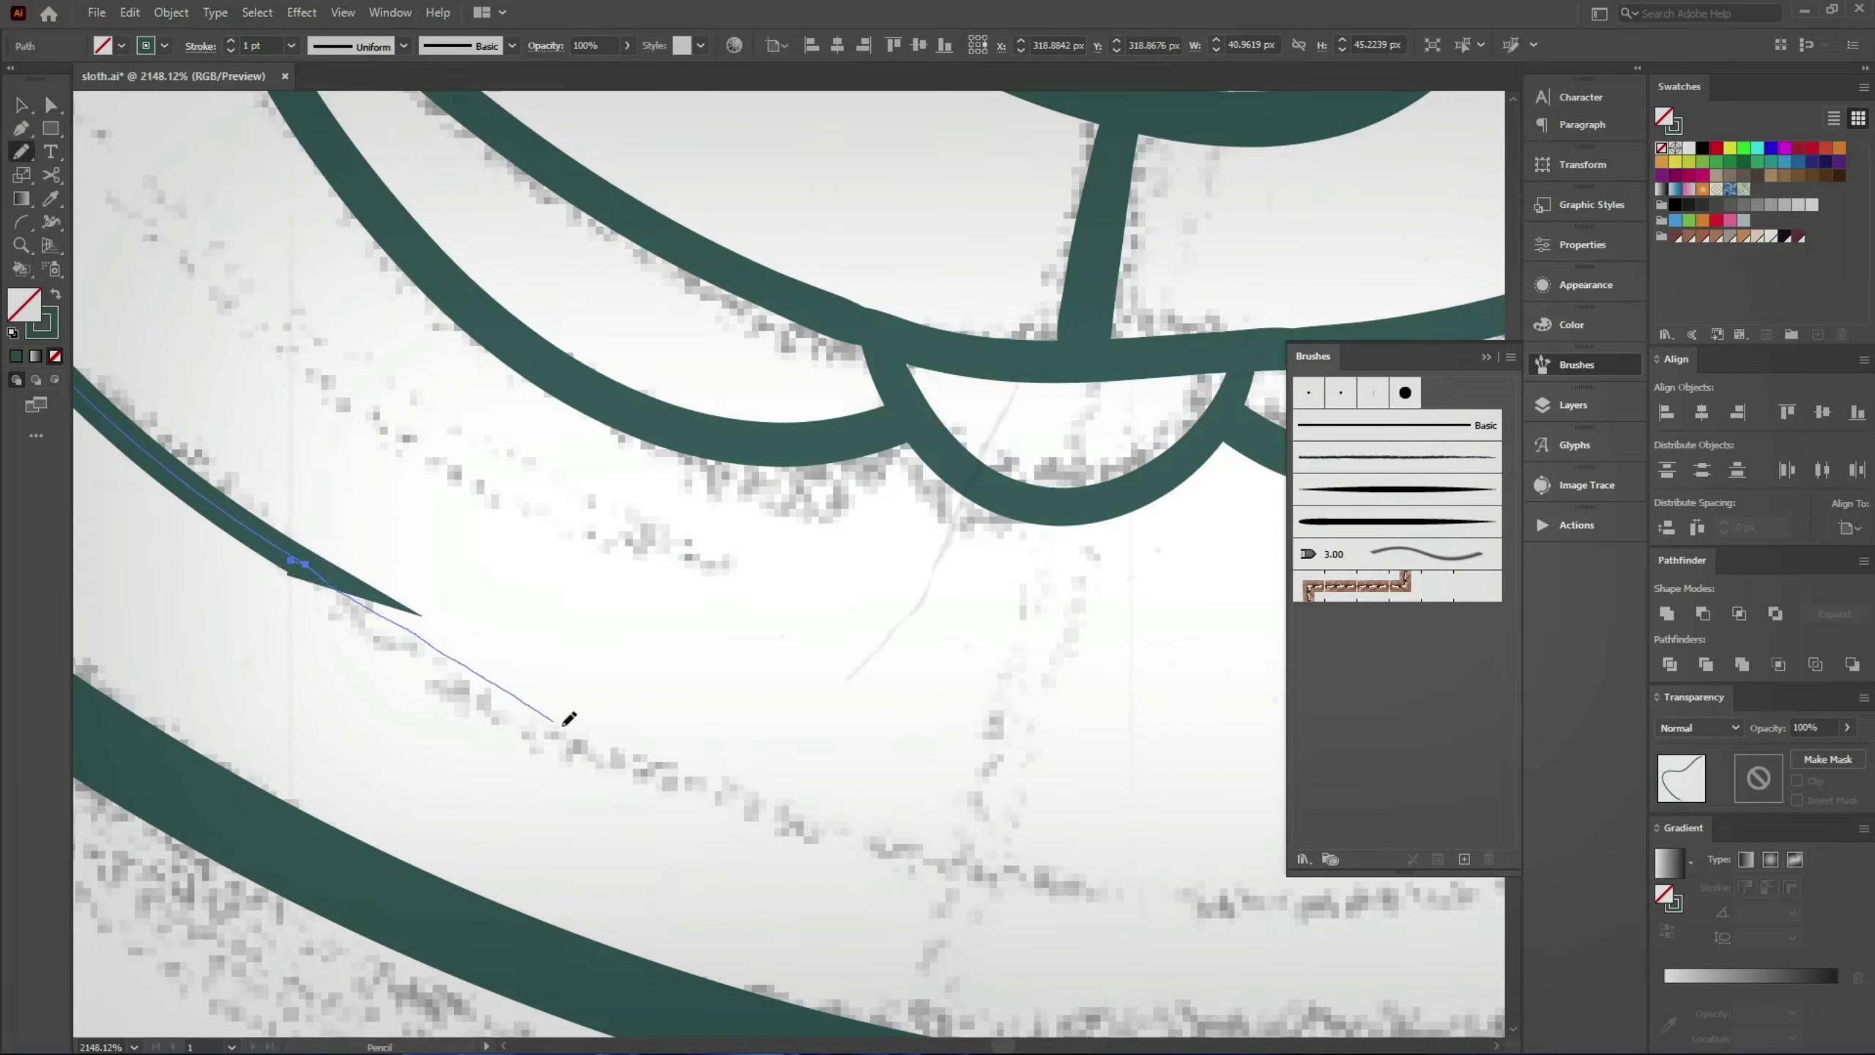
left_click_drag(865, 828, 1030, 753)
Step: Trace the loop around the sloth's snout and smile, then zoom out on the face
scroll(1030, 739, "down", 3)
scroll(543, 623, "up", 1)
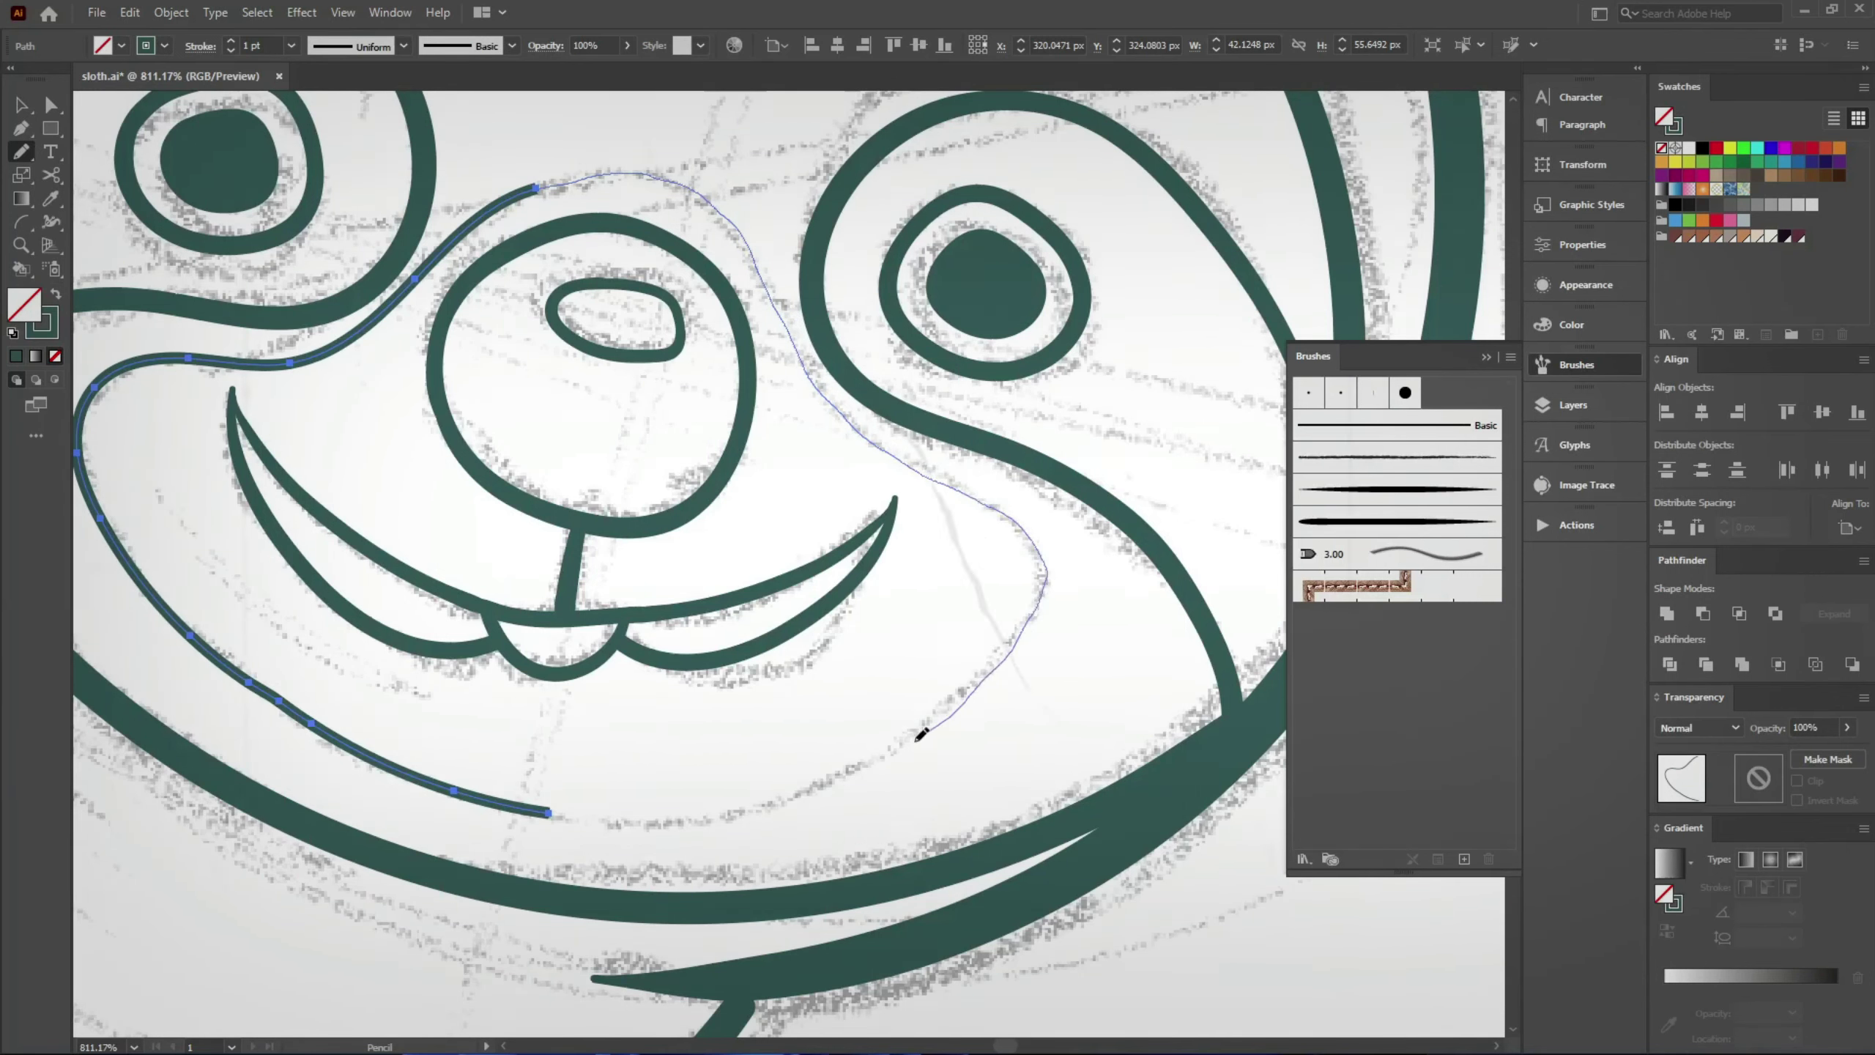
left_click_drag(588, 812, 576, 805)
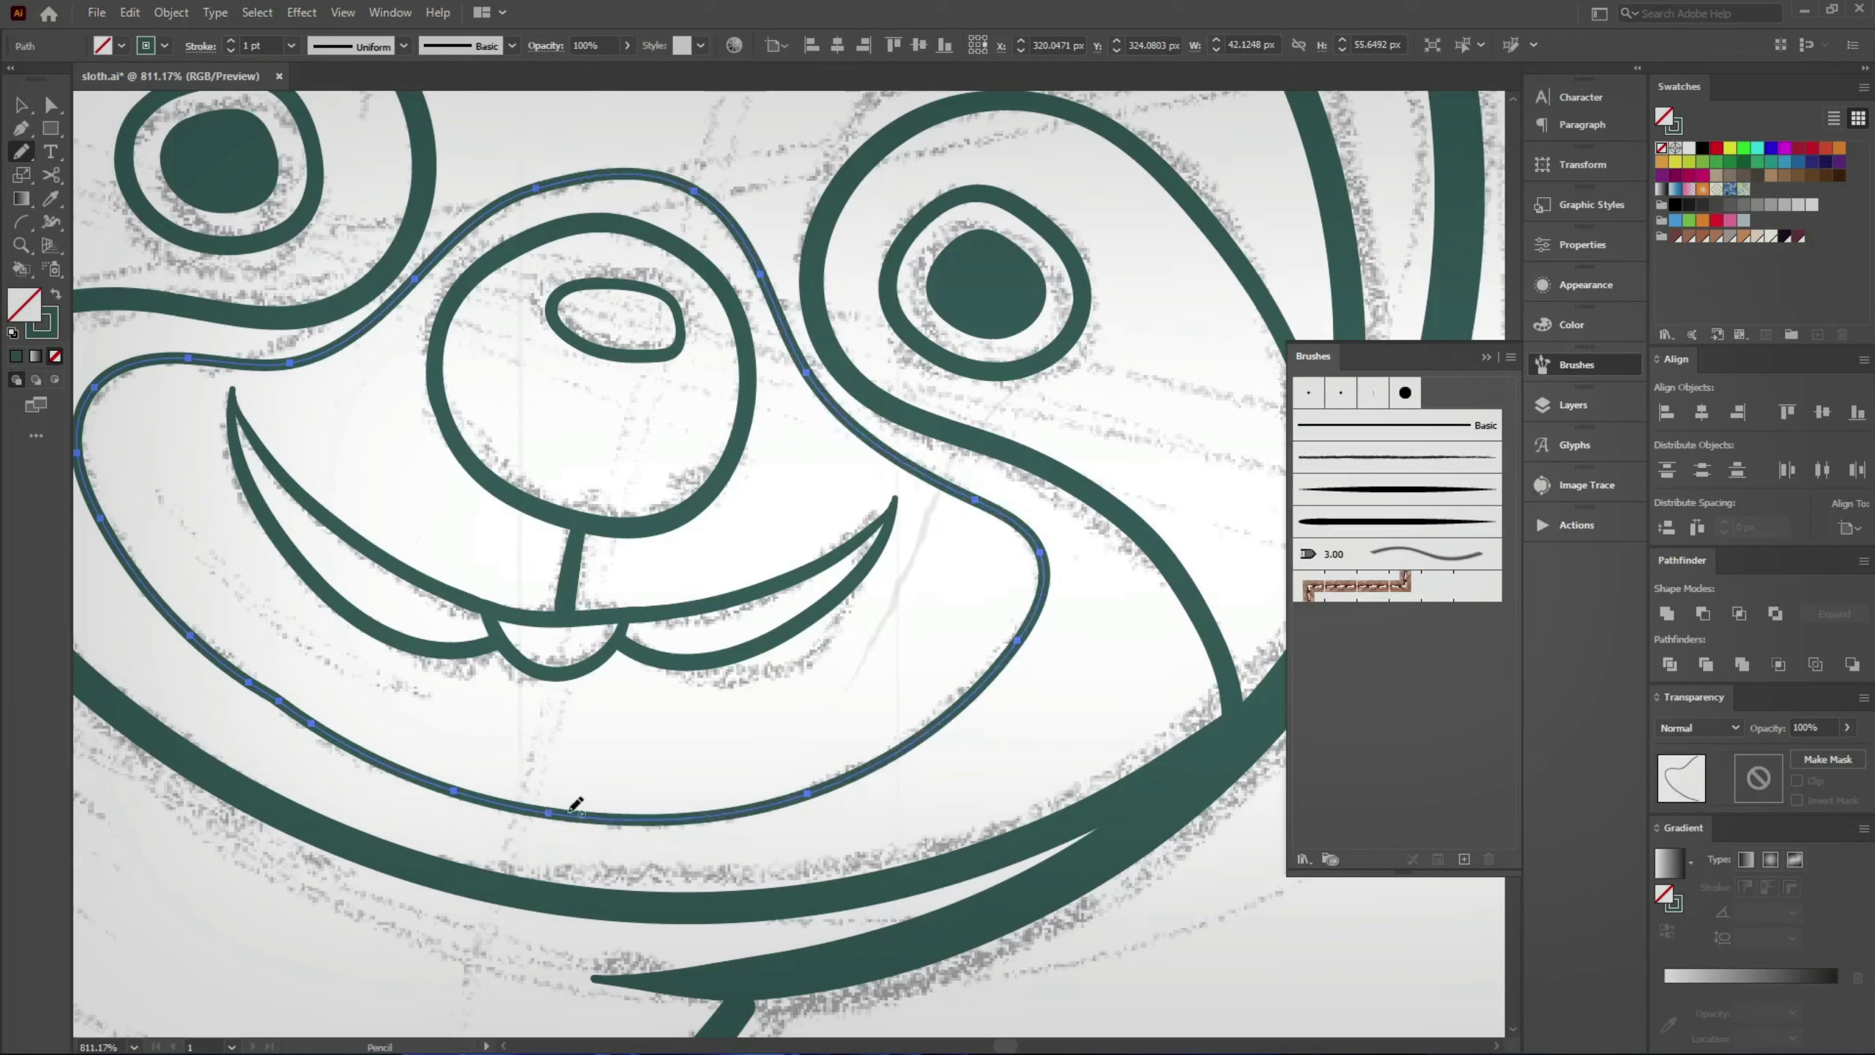
left_click(668, 763, "alt")
Step: Zoom in on the lower body and paint an inner fur curve along its outline
left_click(655, 768)
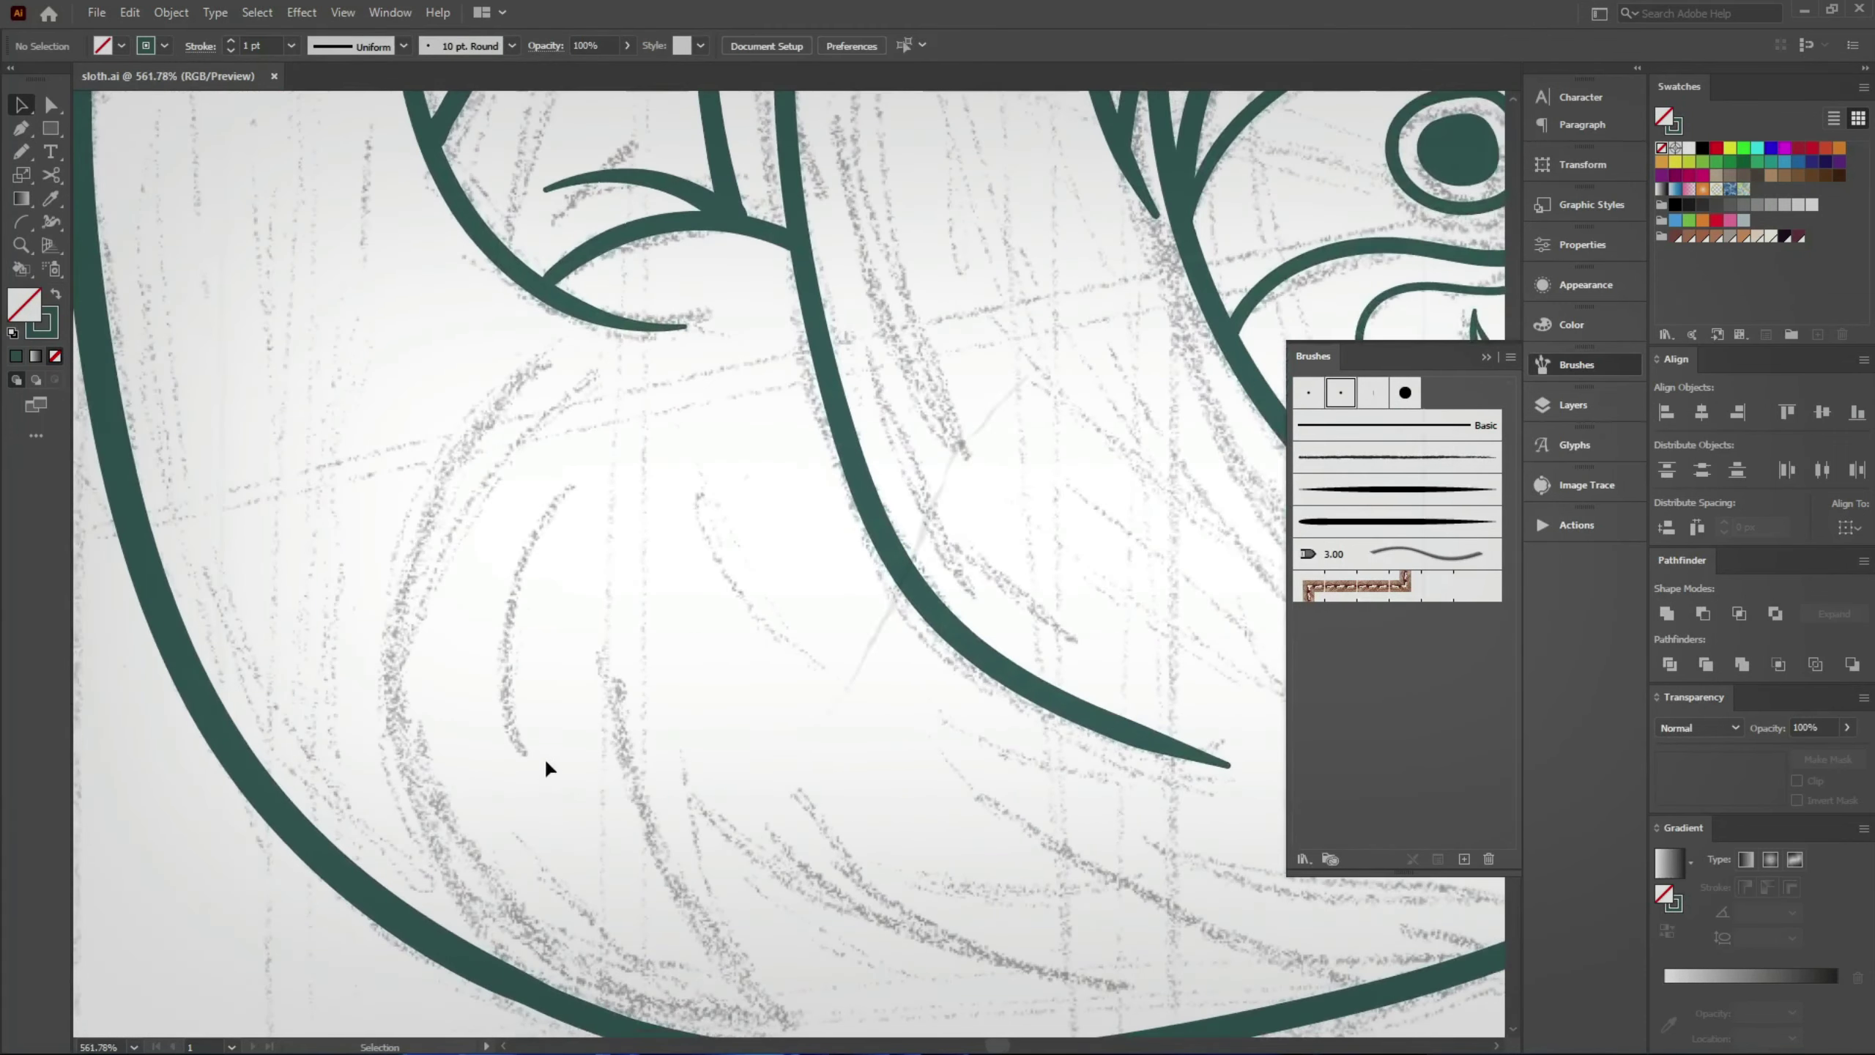
left_click_drag(482, 498, 526, 274)
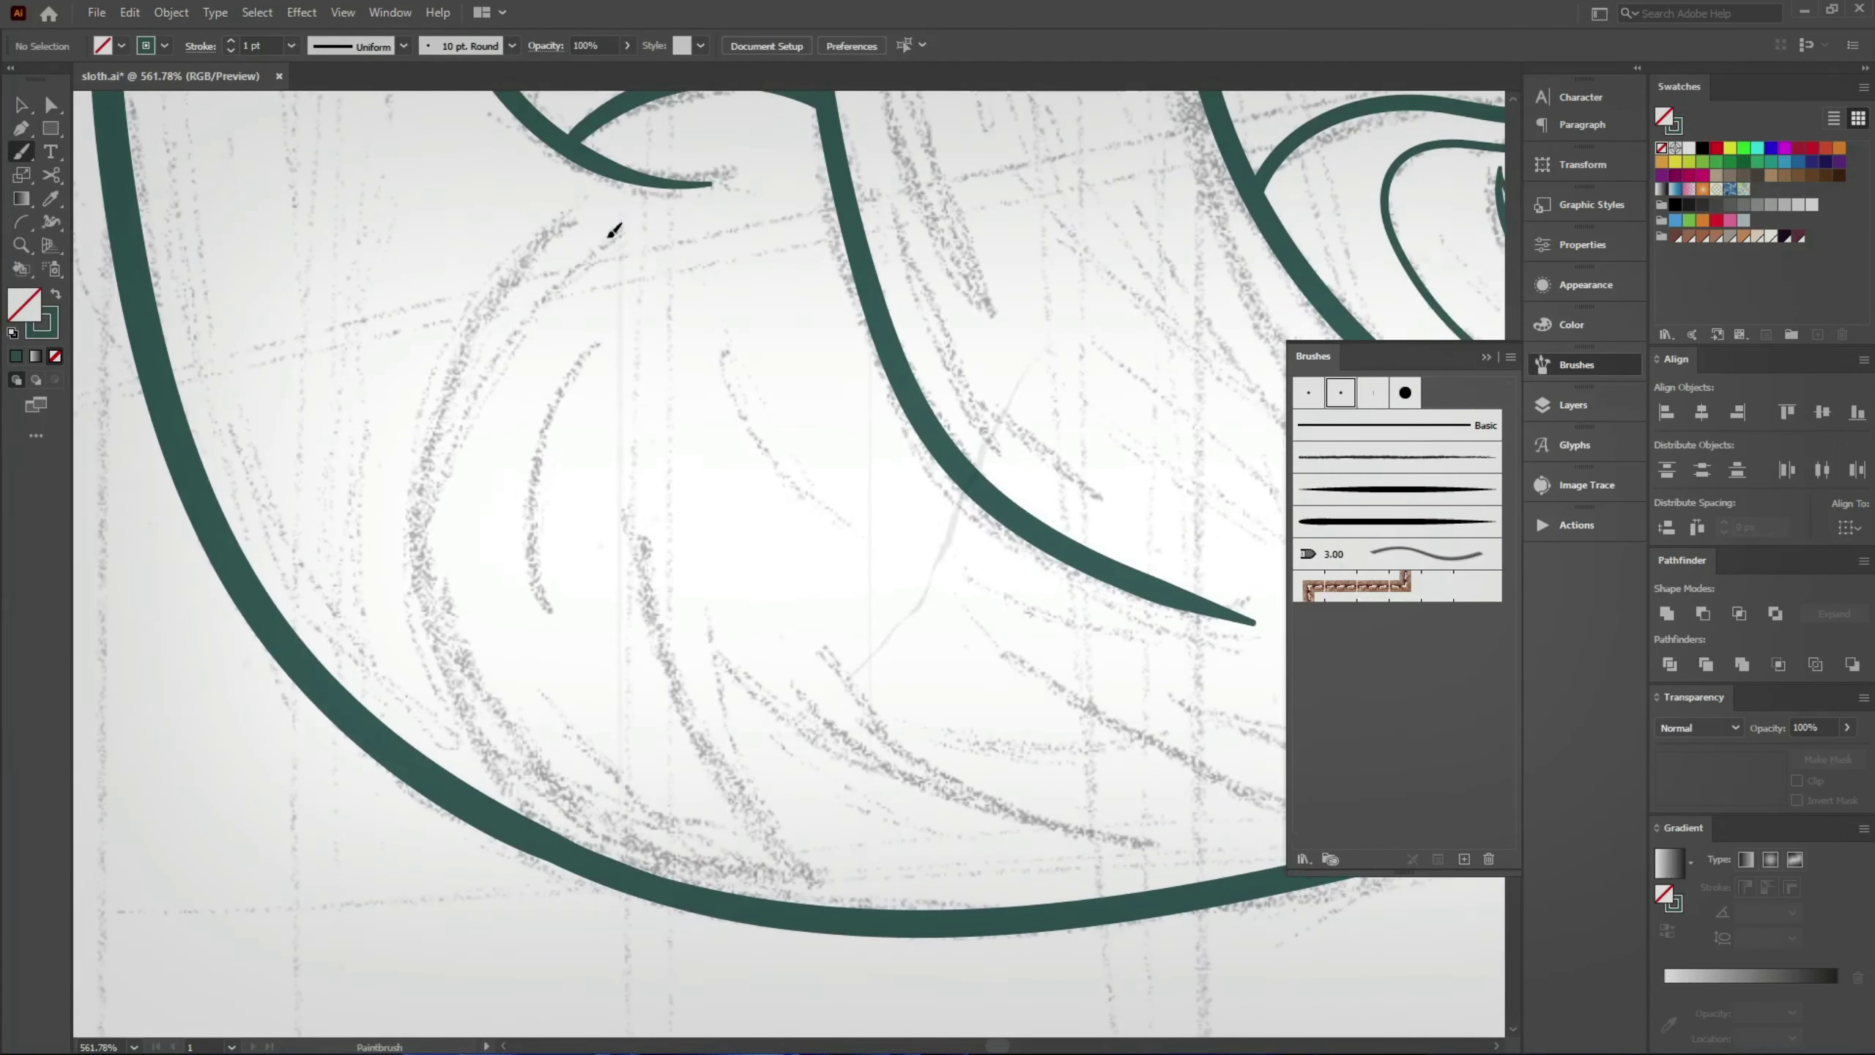
left_click_drag(631, 860, 498, 720)
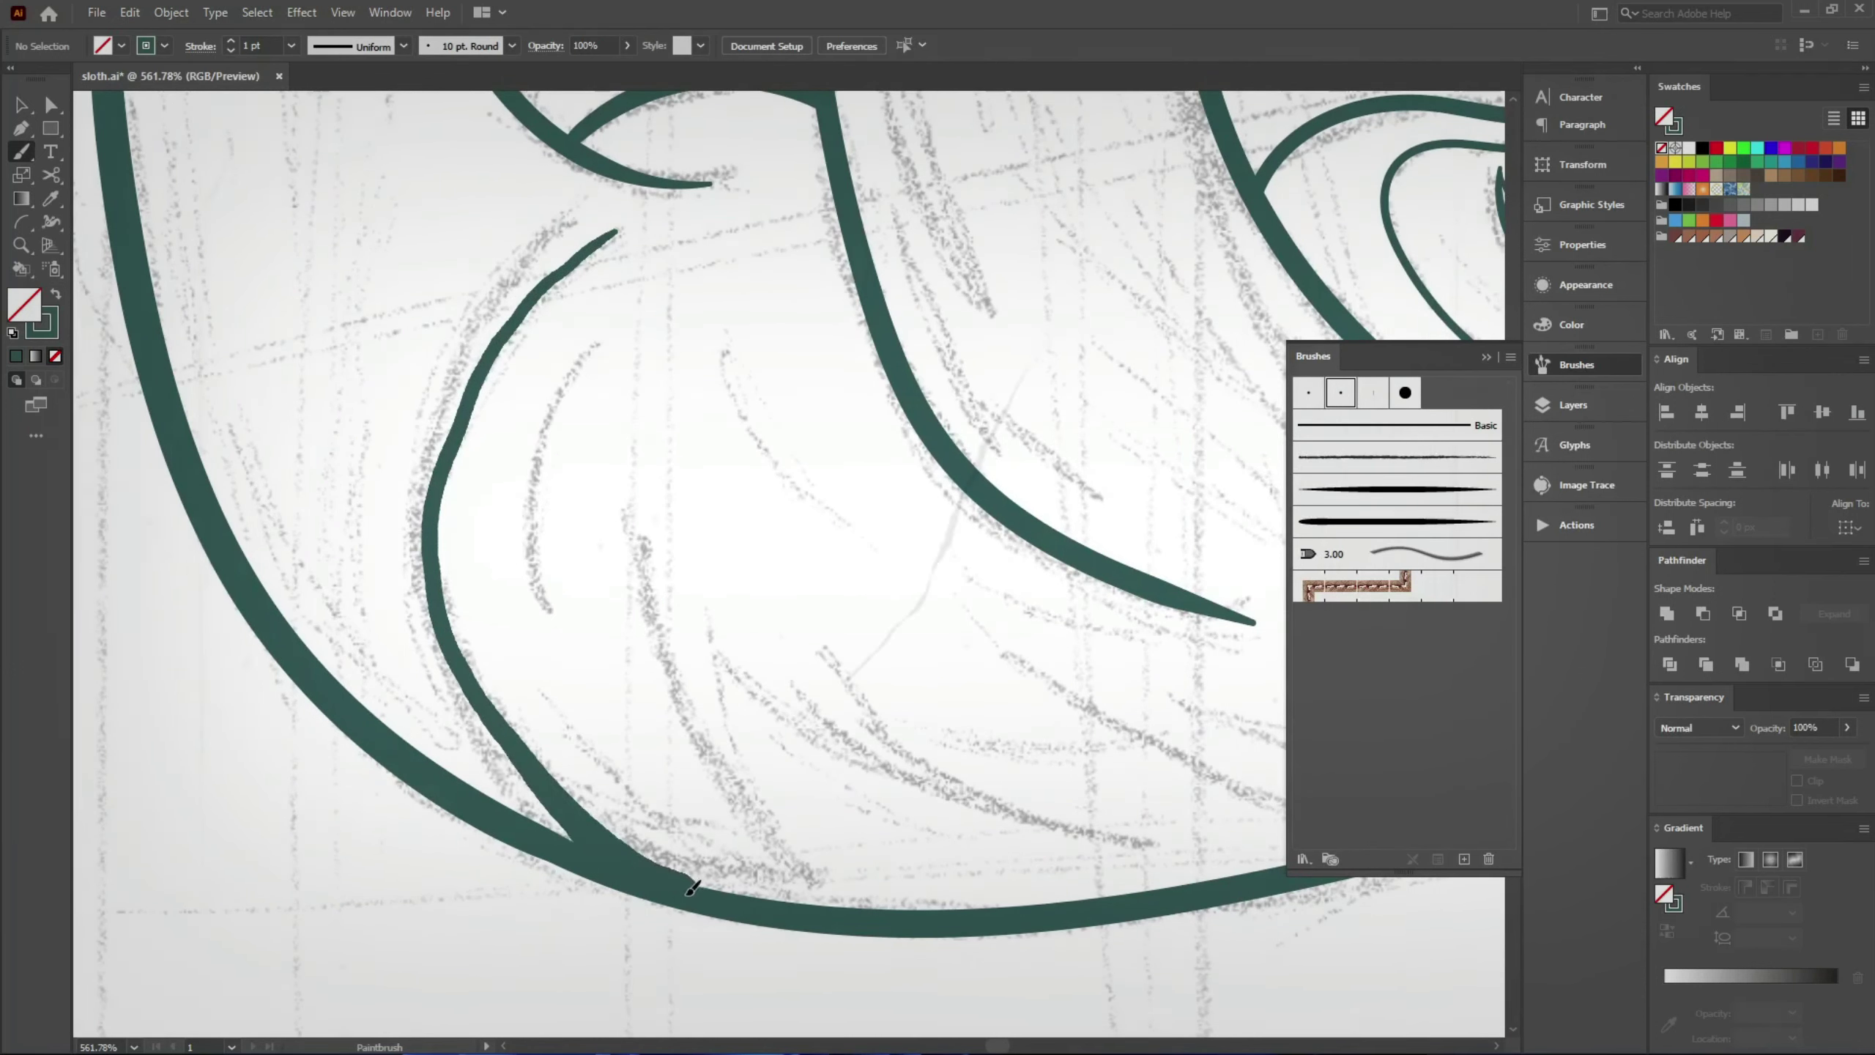
key("Delete")
mouse_move(657, 879)
left_mouse_down()
mouse_move(469, 699)
mouse_move(626, 239)
left_mouse_up()
Step: Nudge the fur curve right and stretch its top end upward
key("v")
left_click_drag(432, 569, 454, 569)
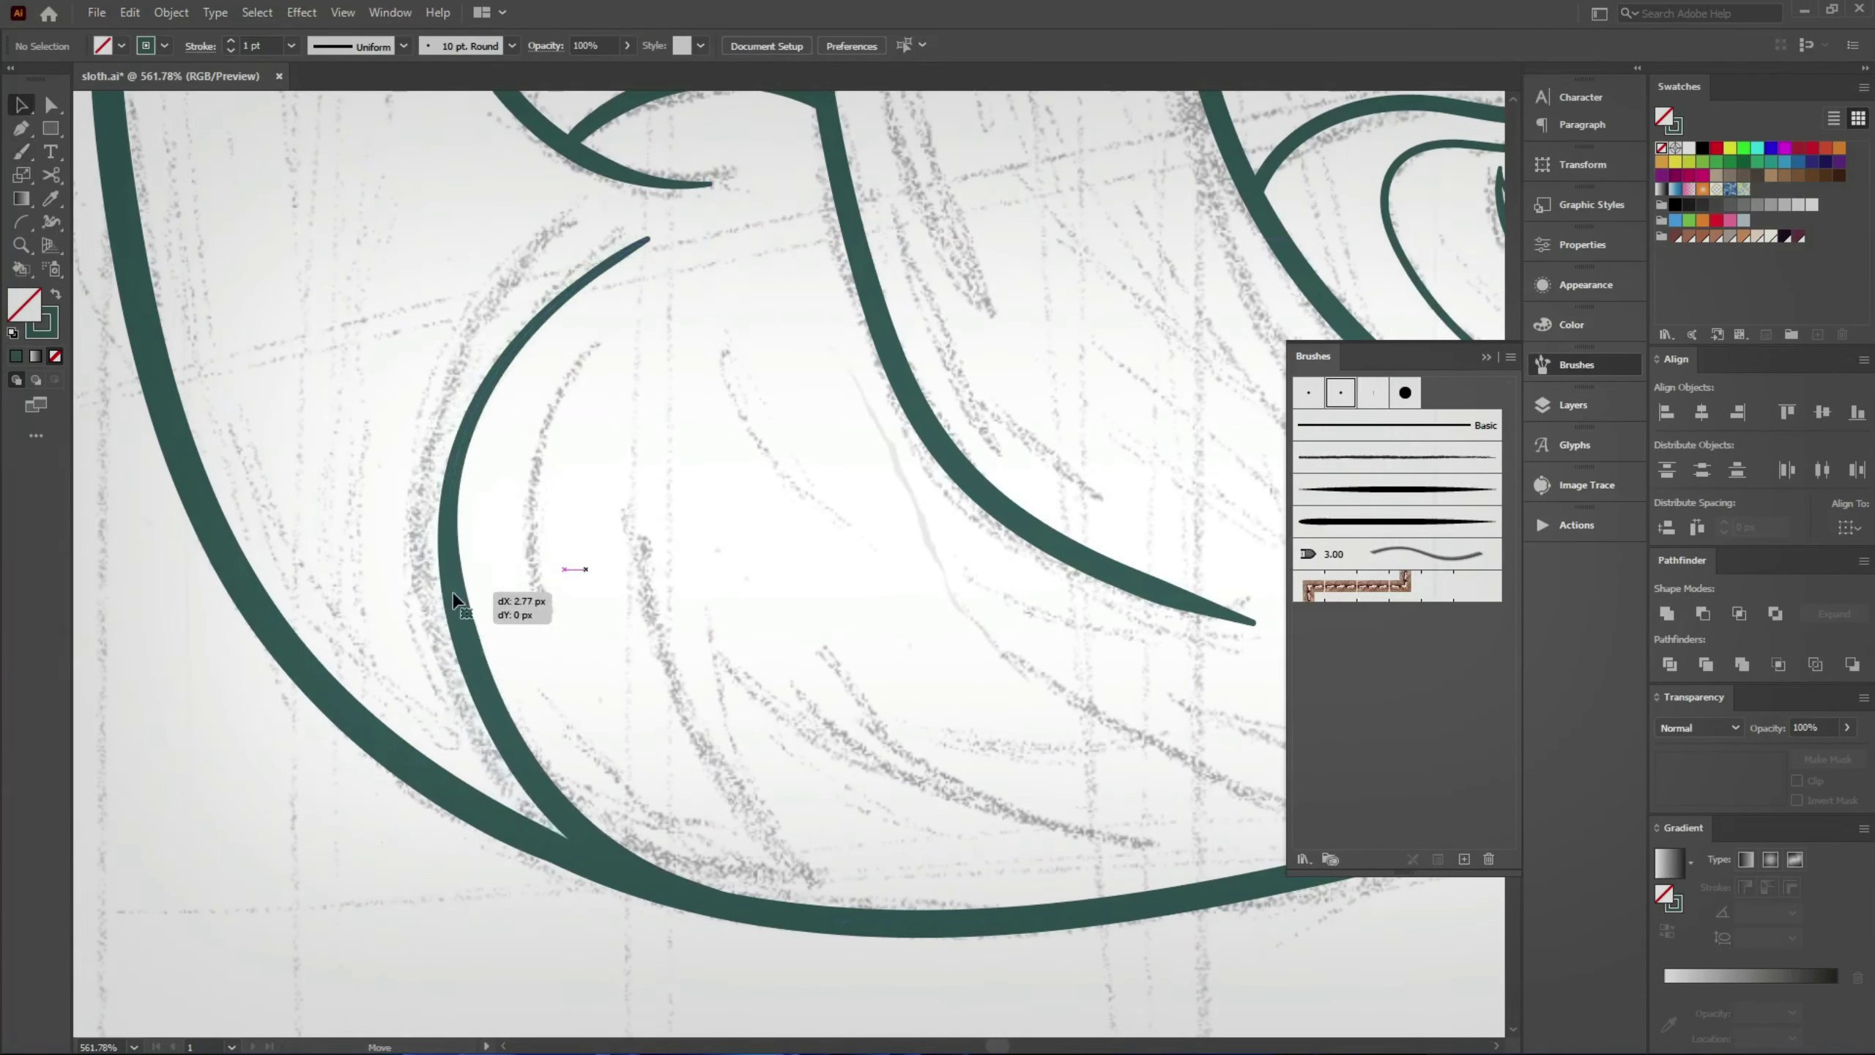
left_click_drag(586, 240, 587, 227)
key("ctrl+shift+a")
Step: Paint a second short fur stroke inside the body
key("b")
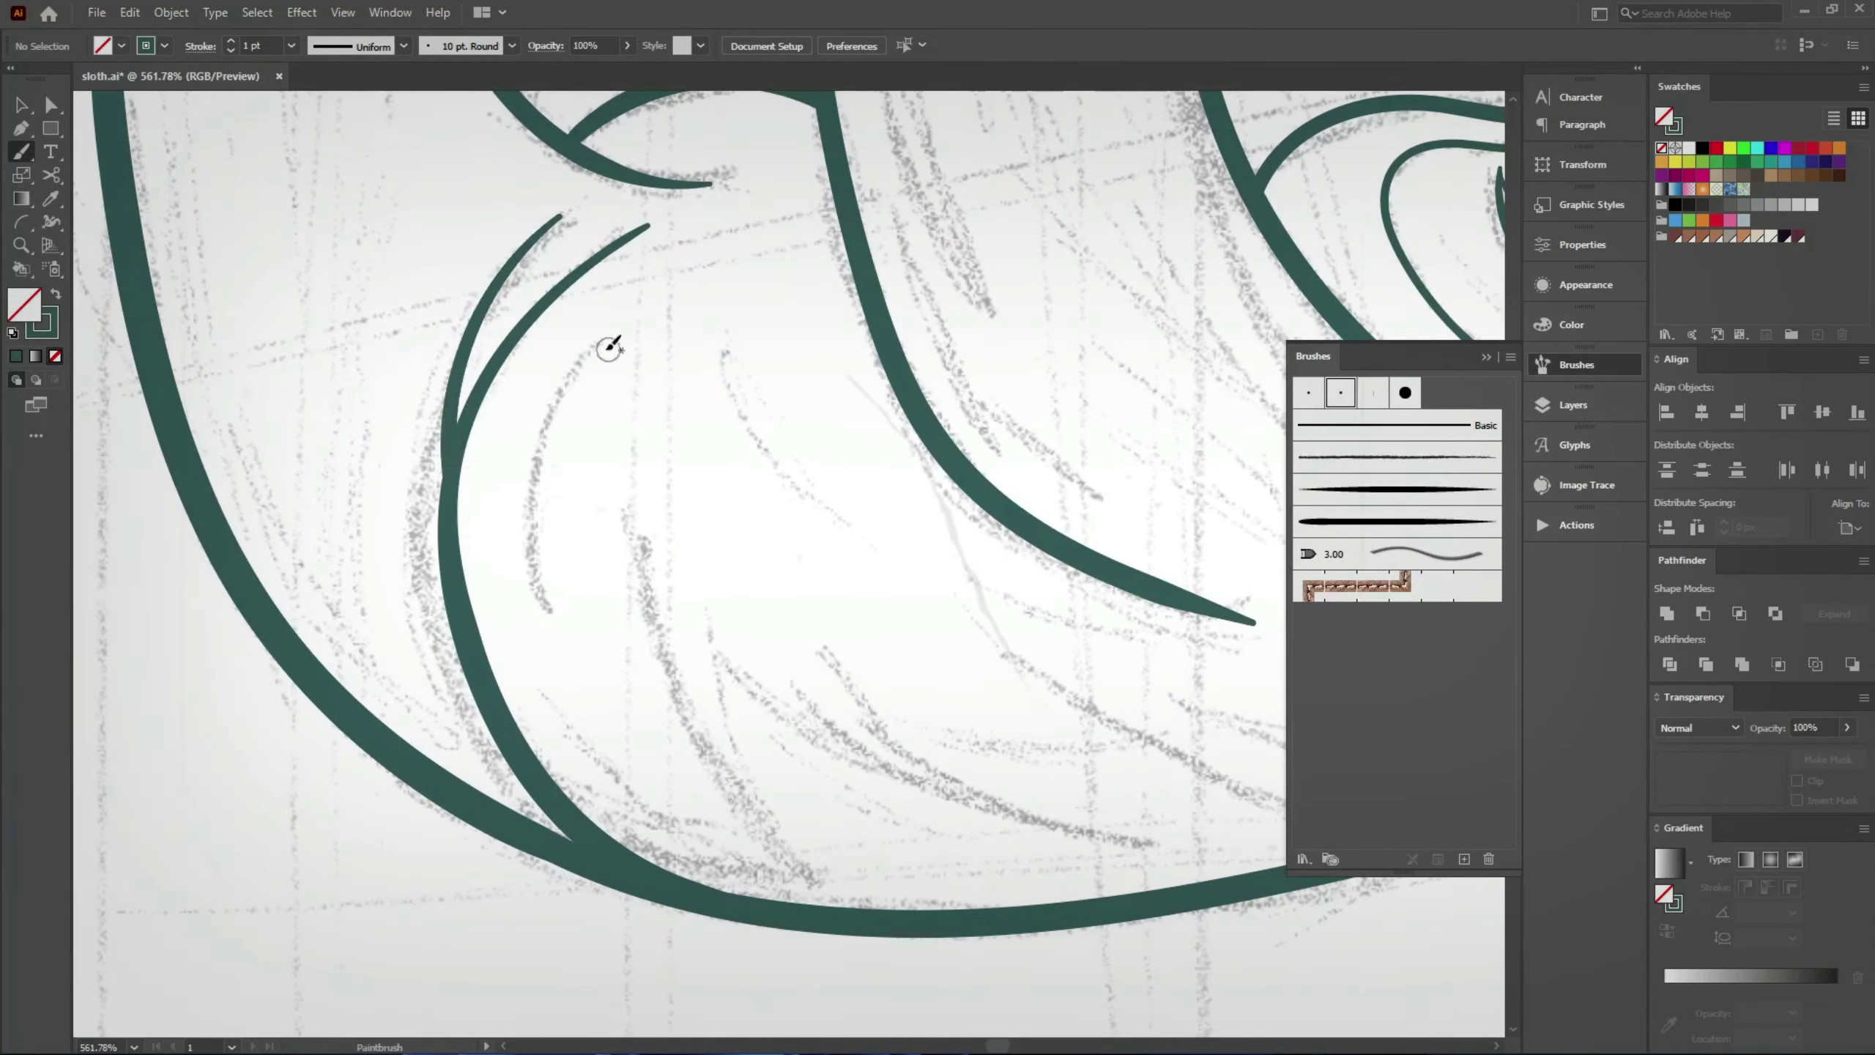
left_click_drag(533, 487, 557, 620)
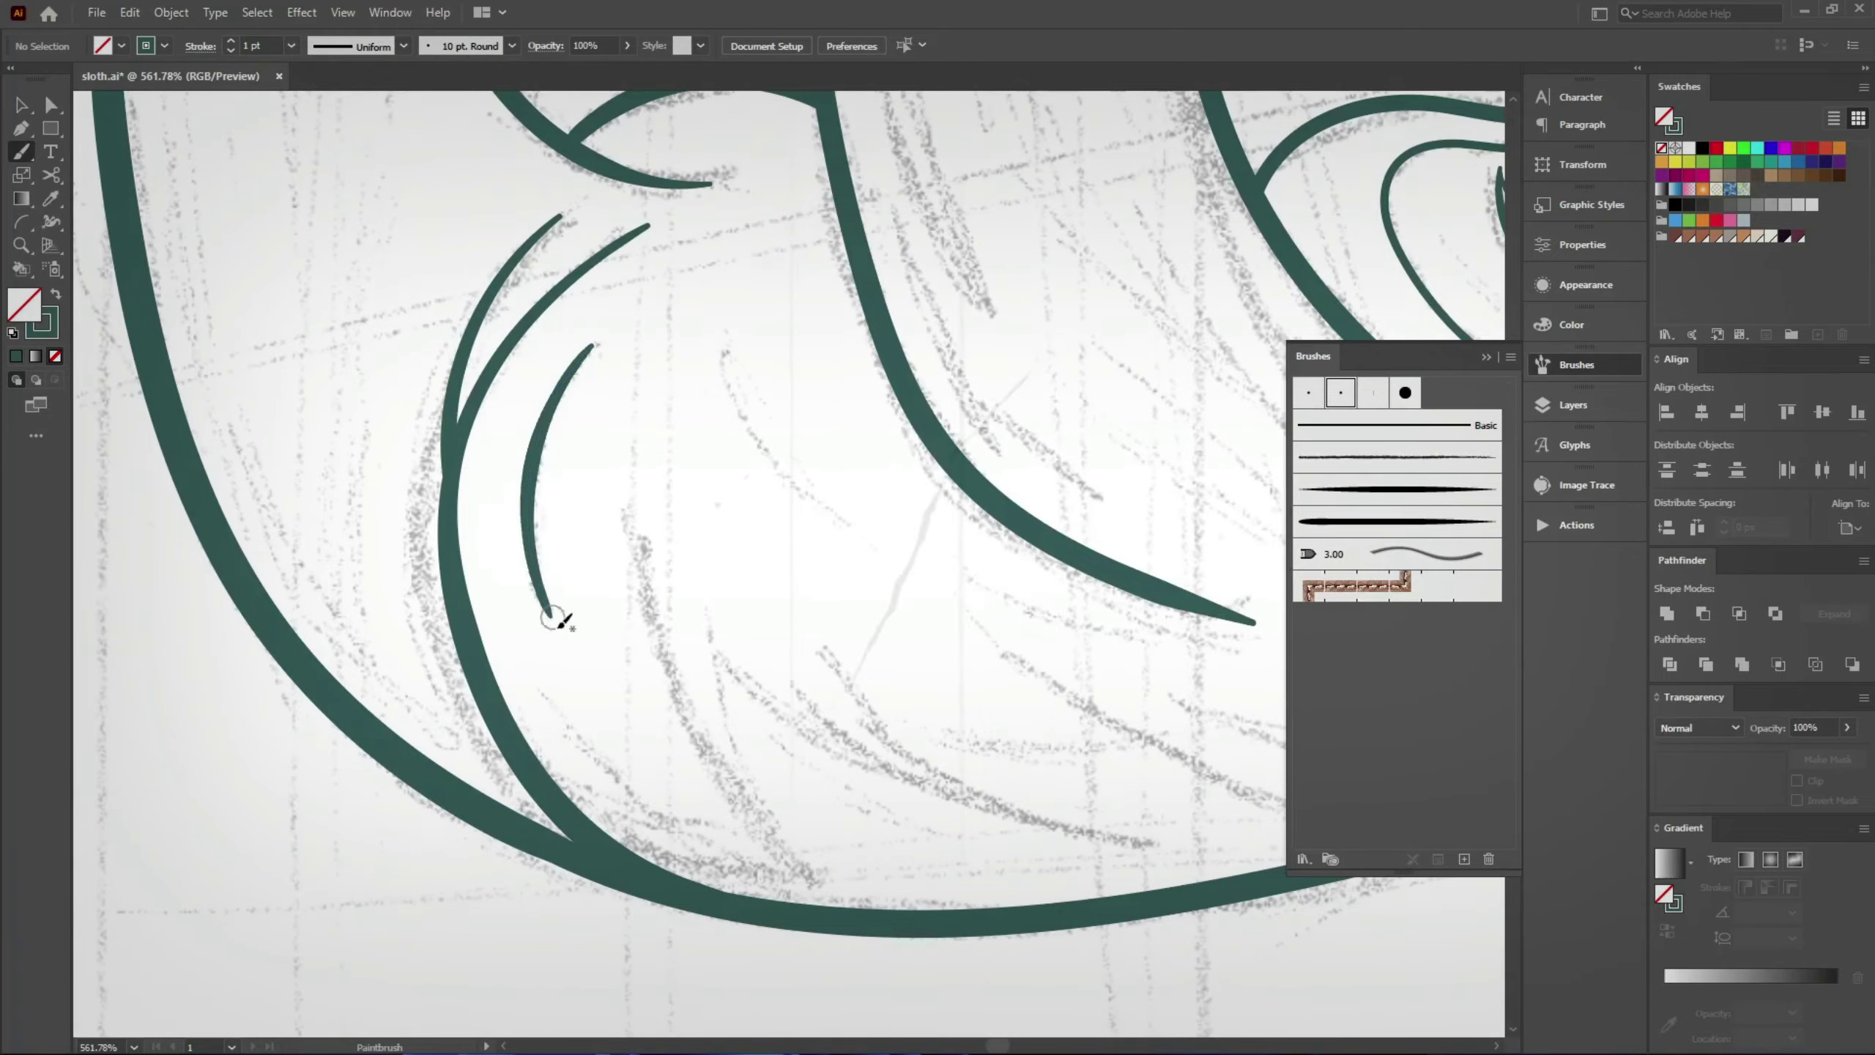
scroll(556, 619, "down", 3)
left_click_drag(616, 684, 222, 581)
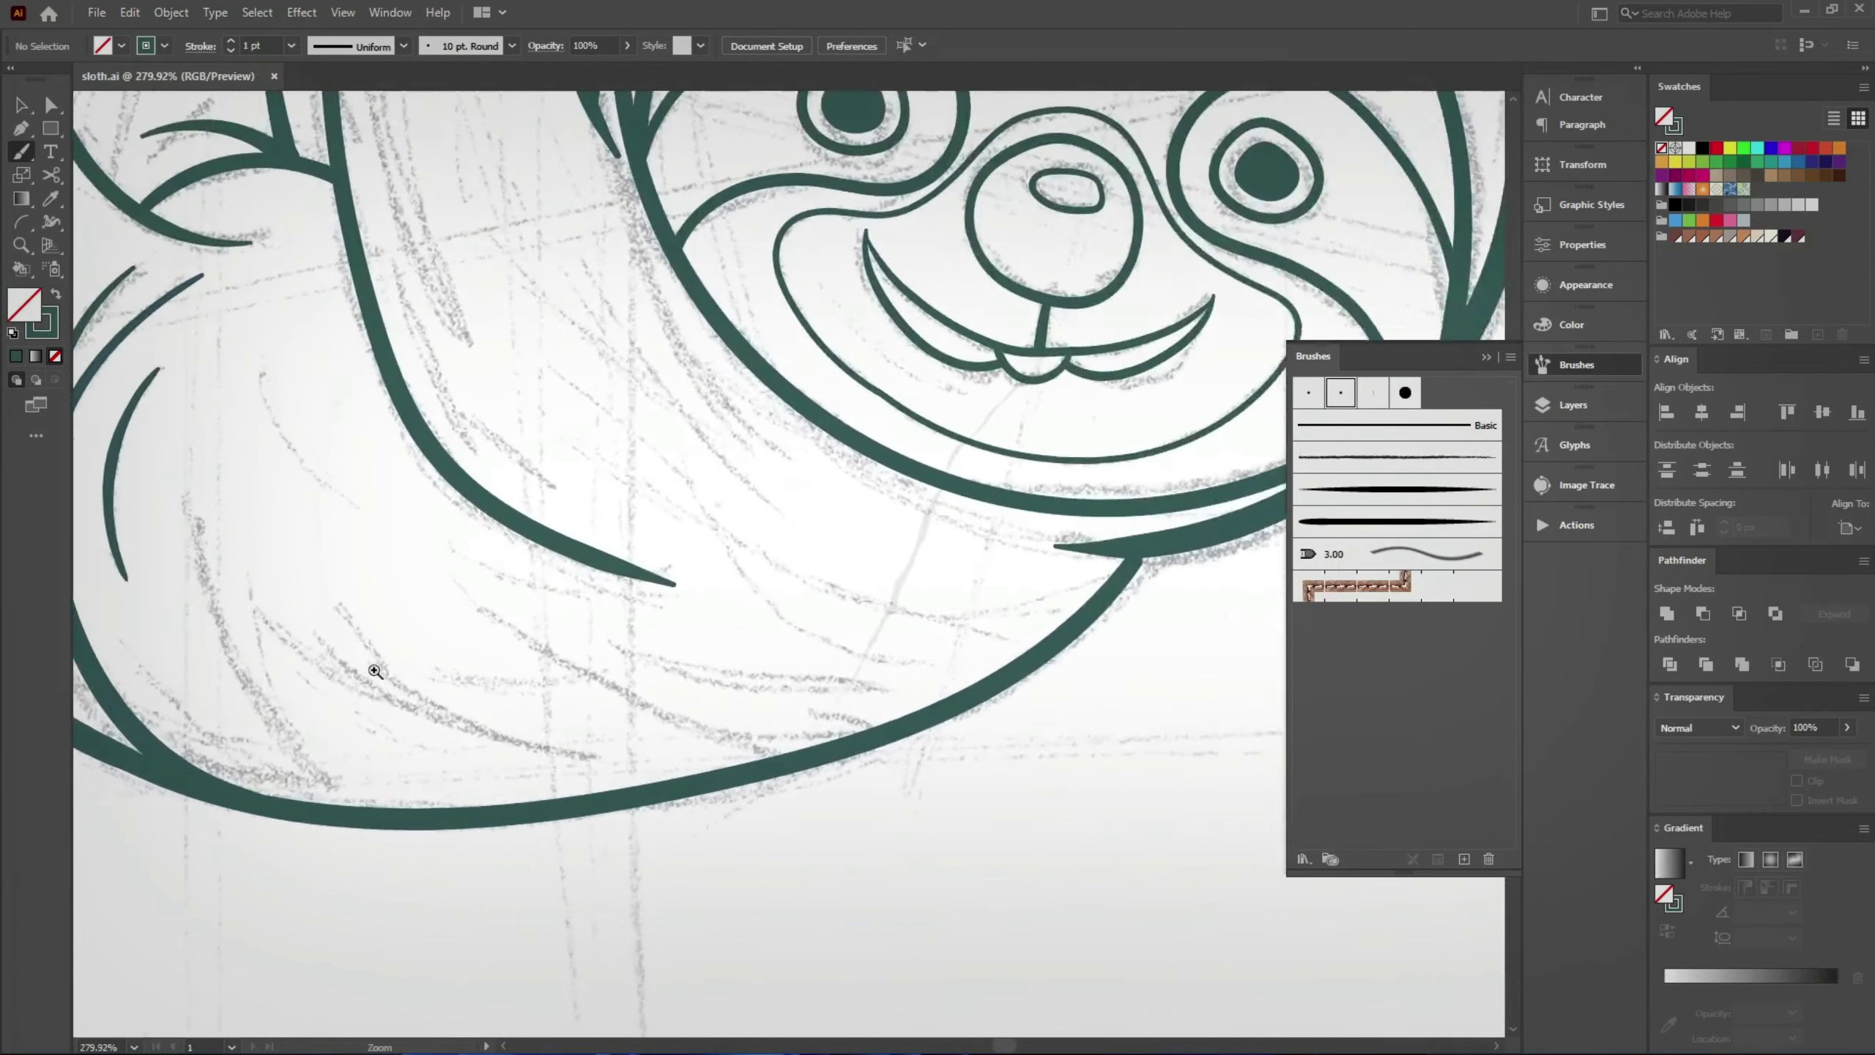
scroll(354, 688, "up", 3)
left_click_drag(335, 703, 376, 619)
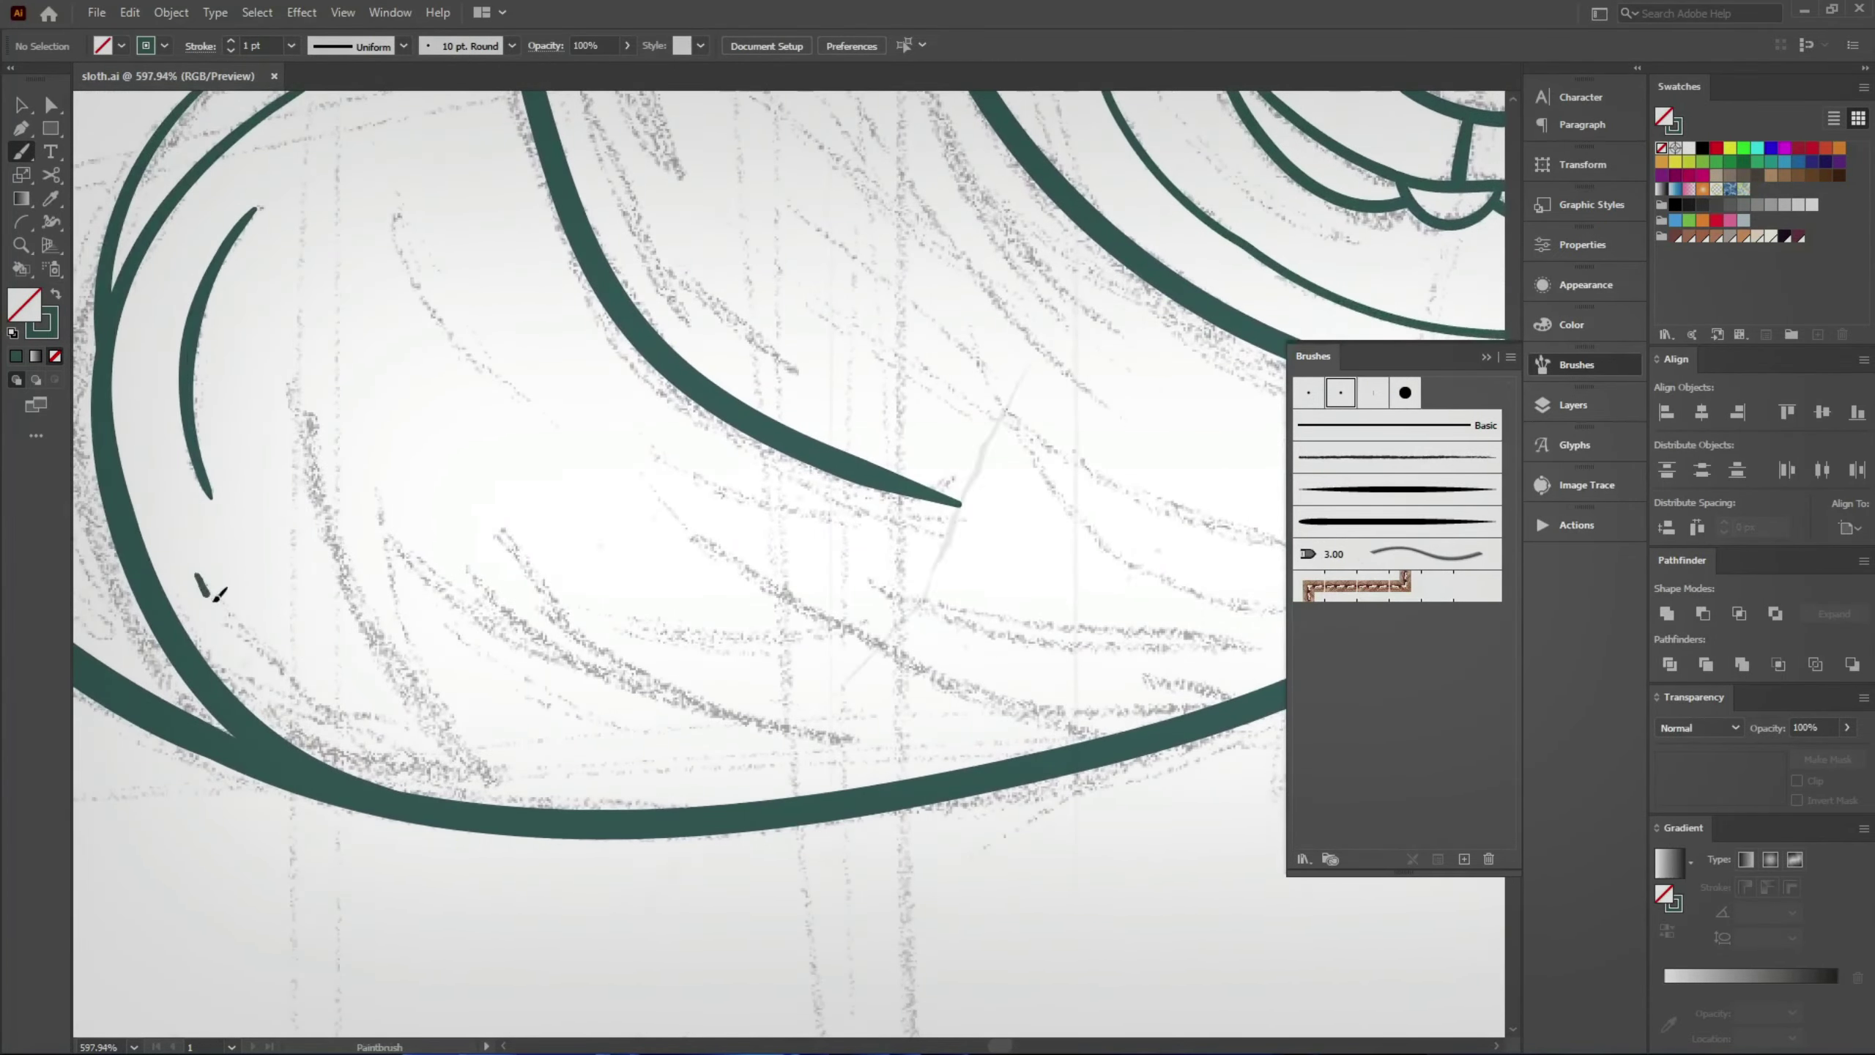
Step: Paint short and long belly fur strokes, adjusting one to meet the body outline
left_click_drag(416, 733, 465, 754)
left_click_drag(303, 432, 408, 676)
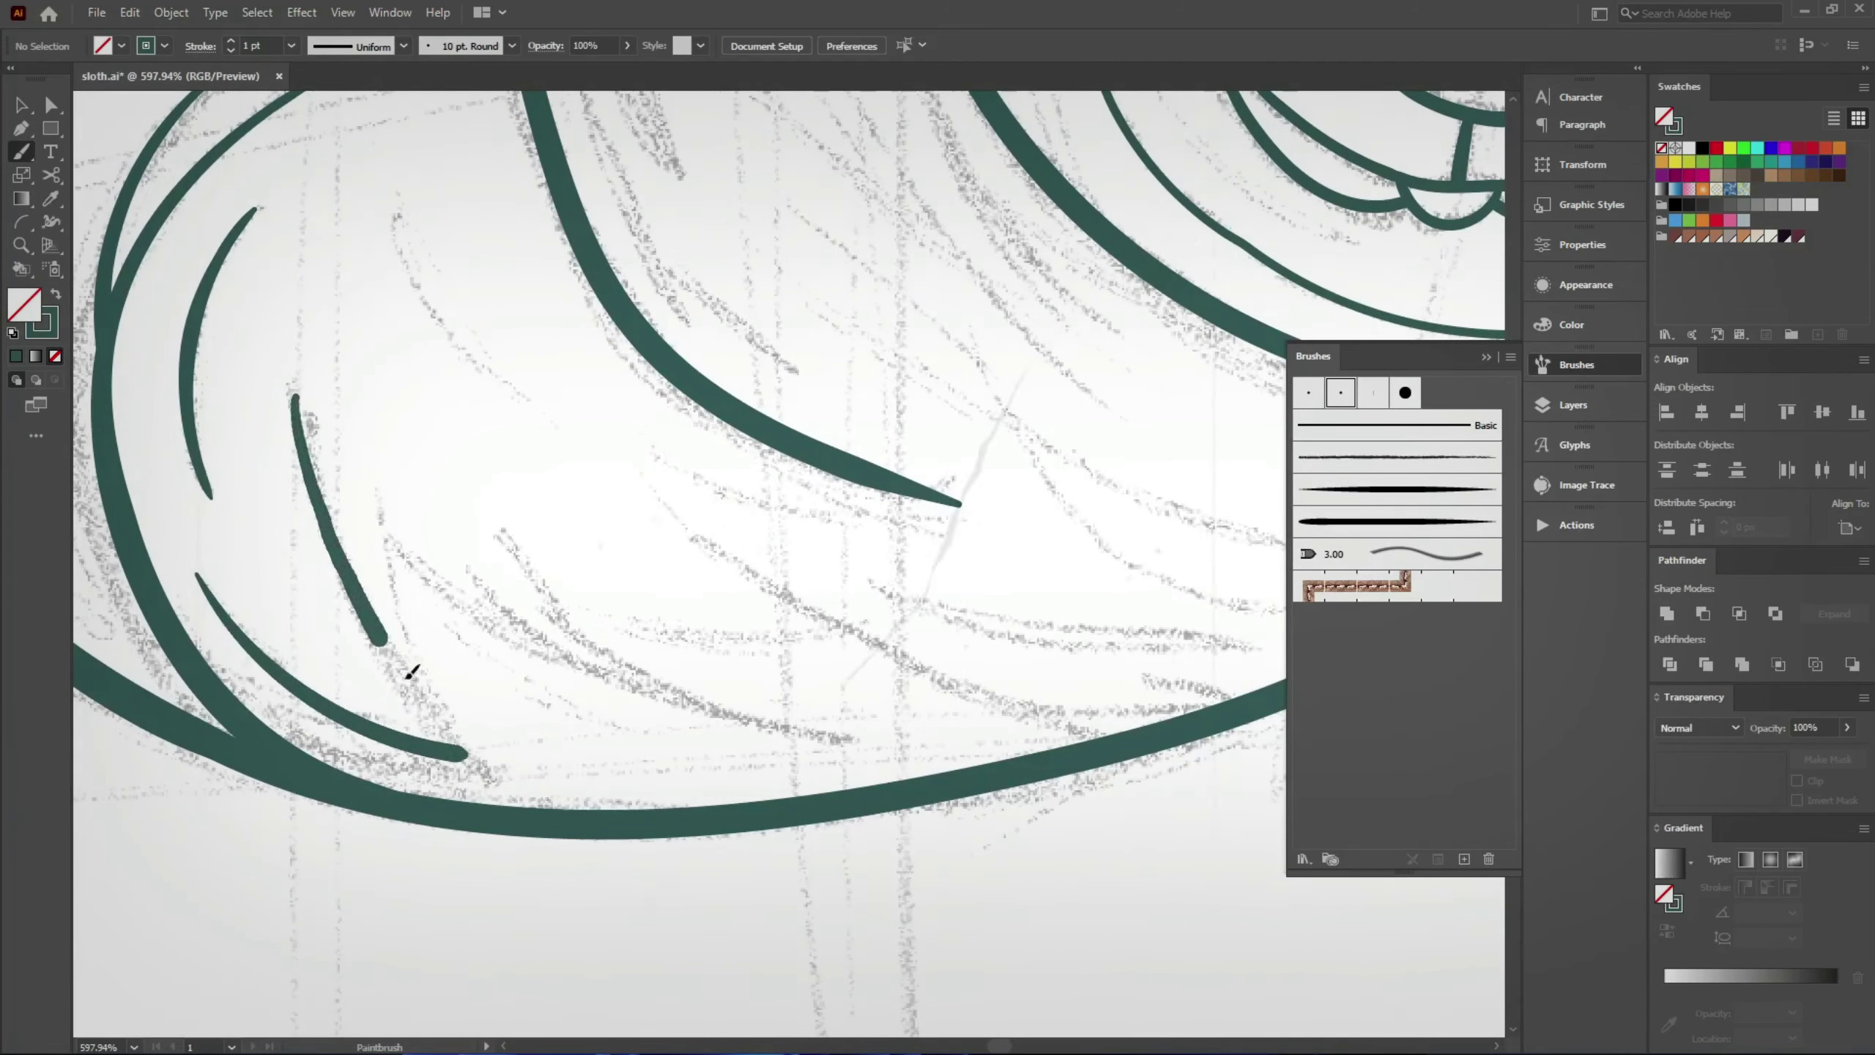
scroll(470, 744, "up", 5)
key("v")
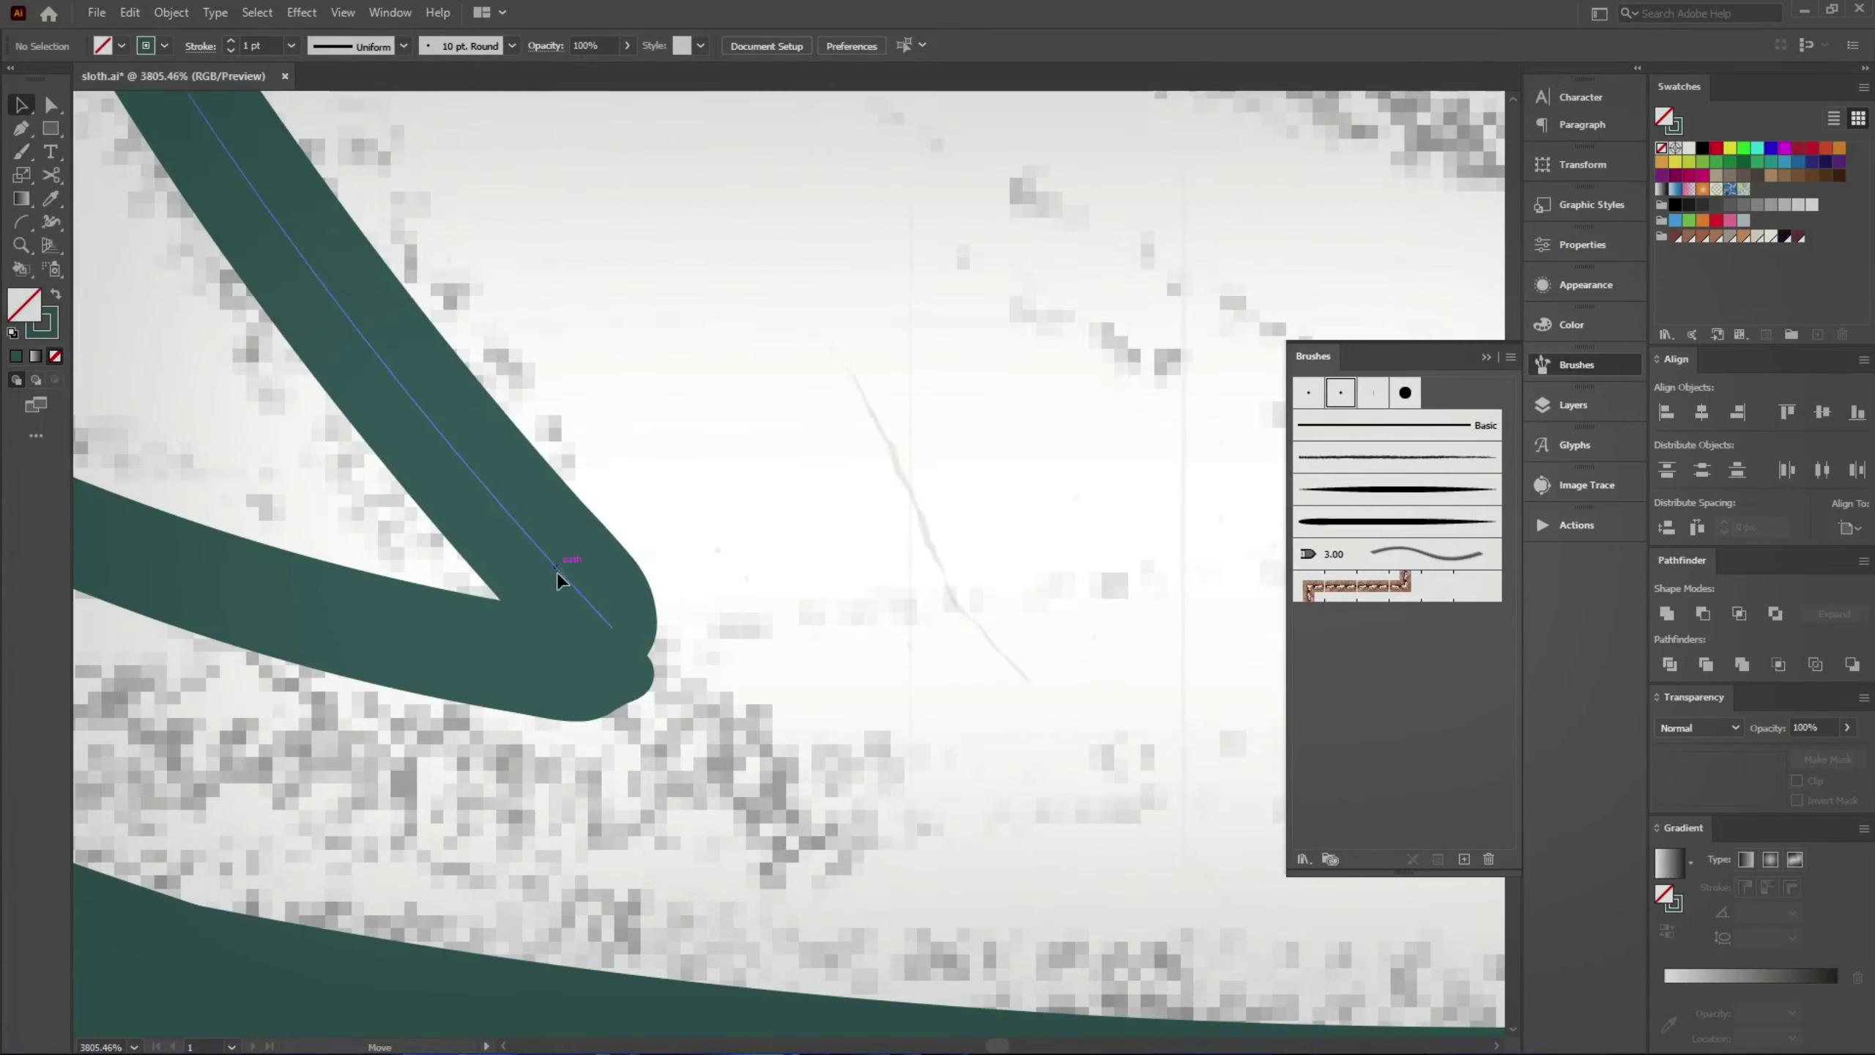
left_click_drag(558, 584, 562, 609)
scroll(559, 617, "down", 5)
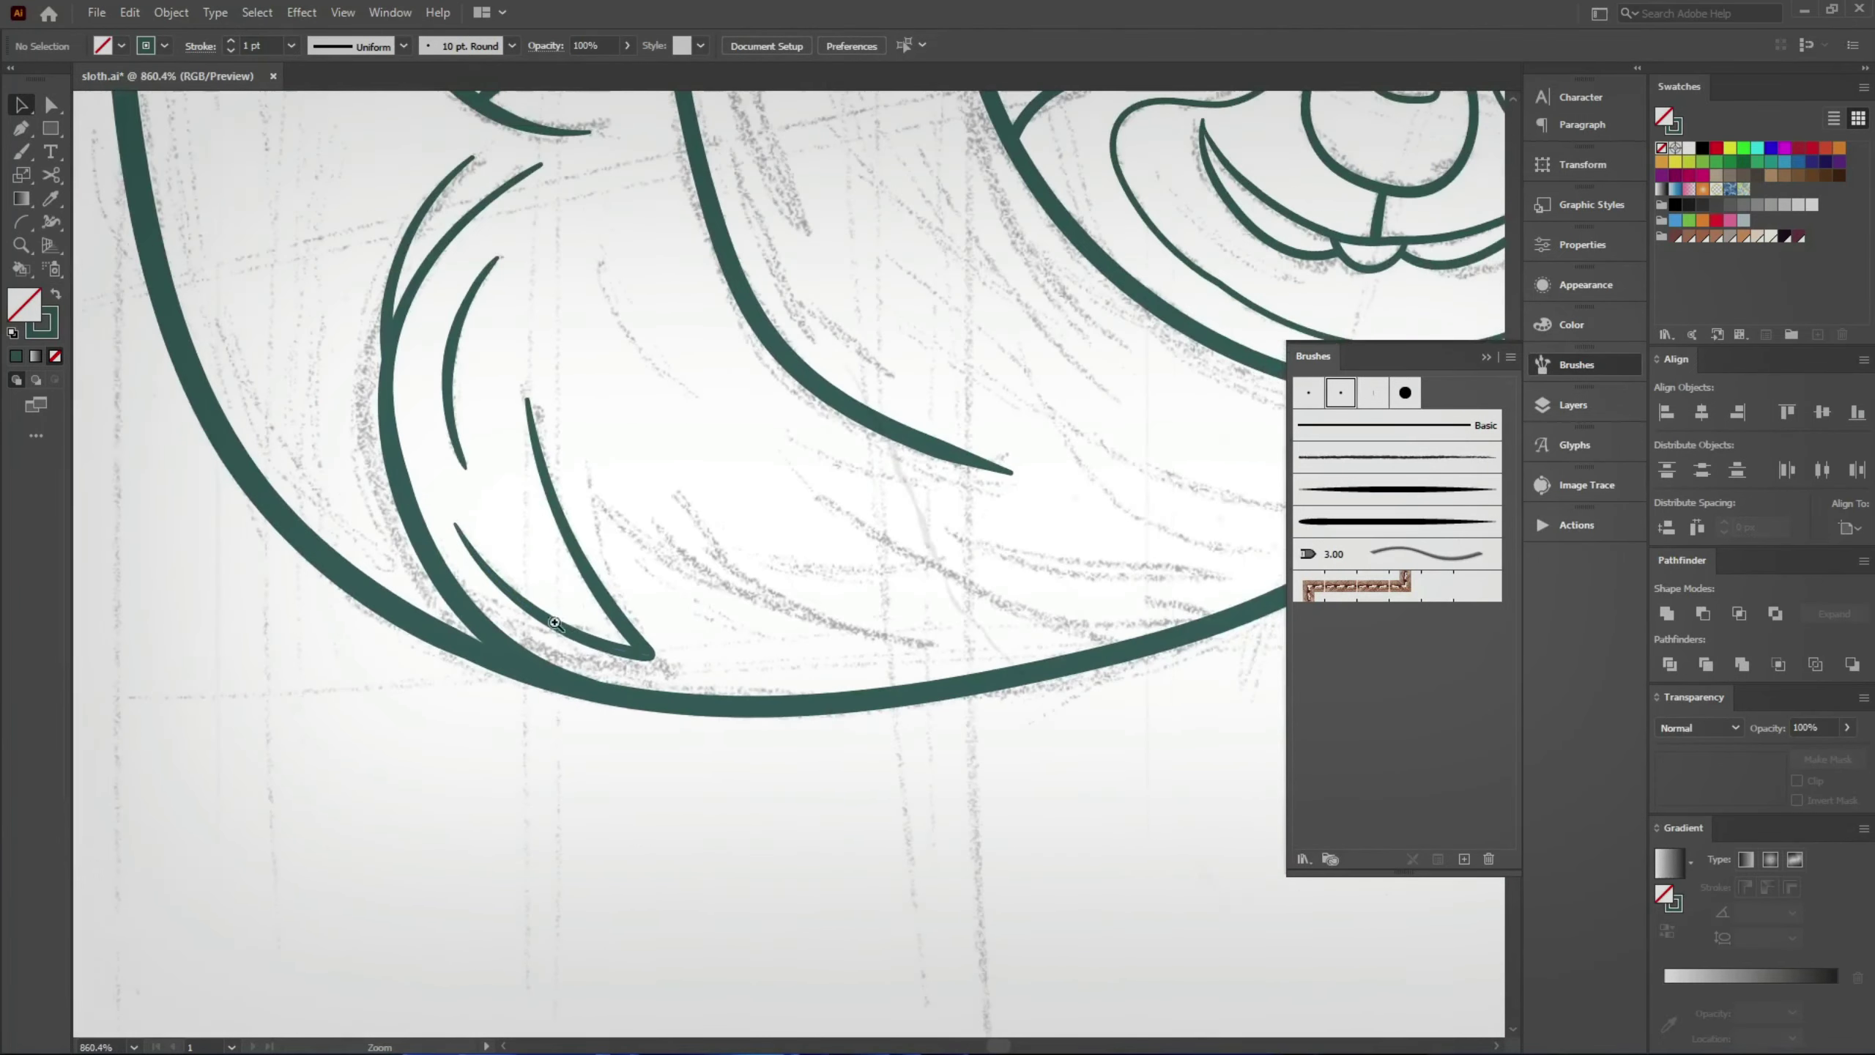
Step: Paint a fur stroke reaching toward the face outline, then view the whole sloth
key("b")
left_click_drag(632, 502, 284, 450)
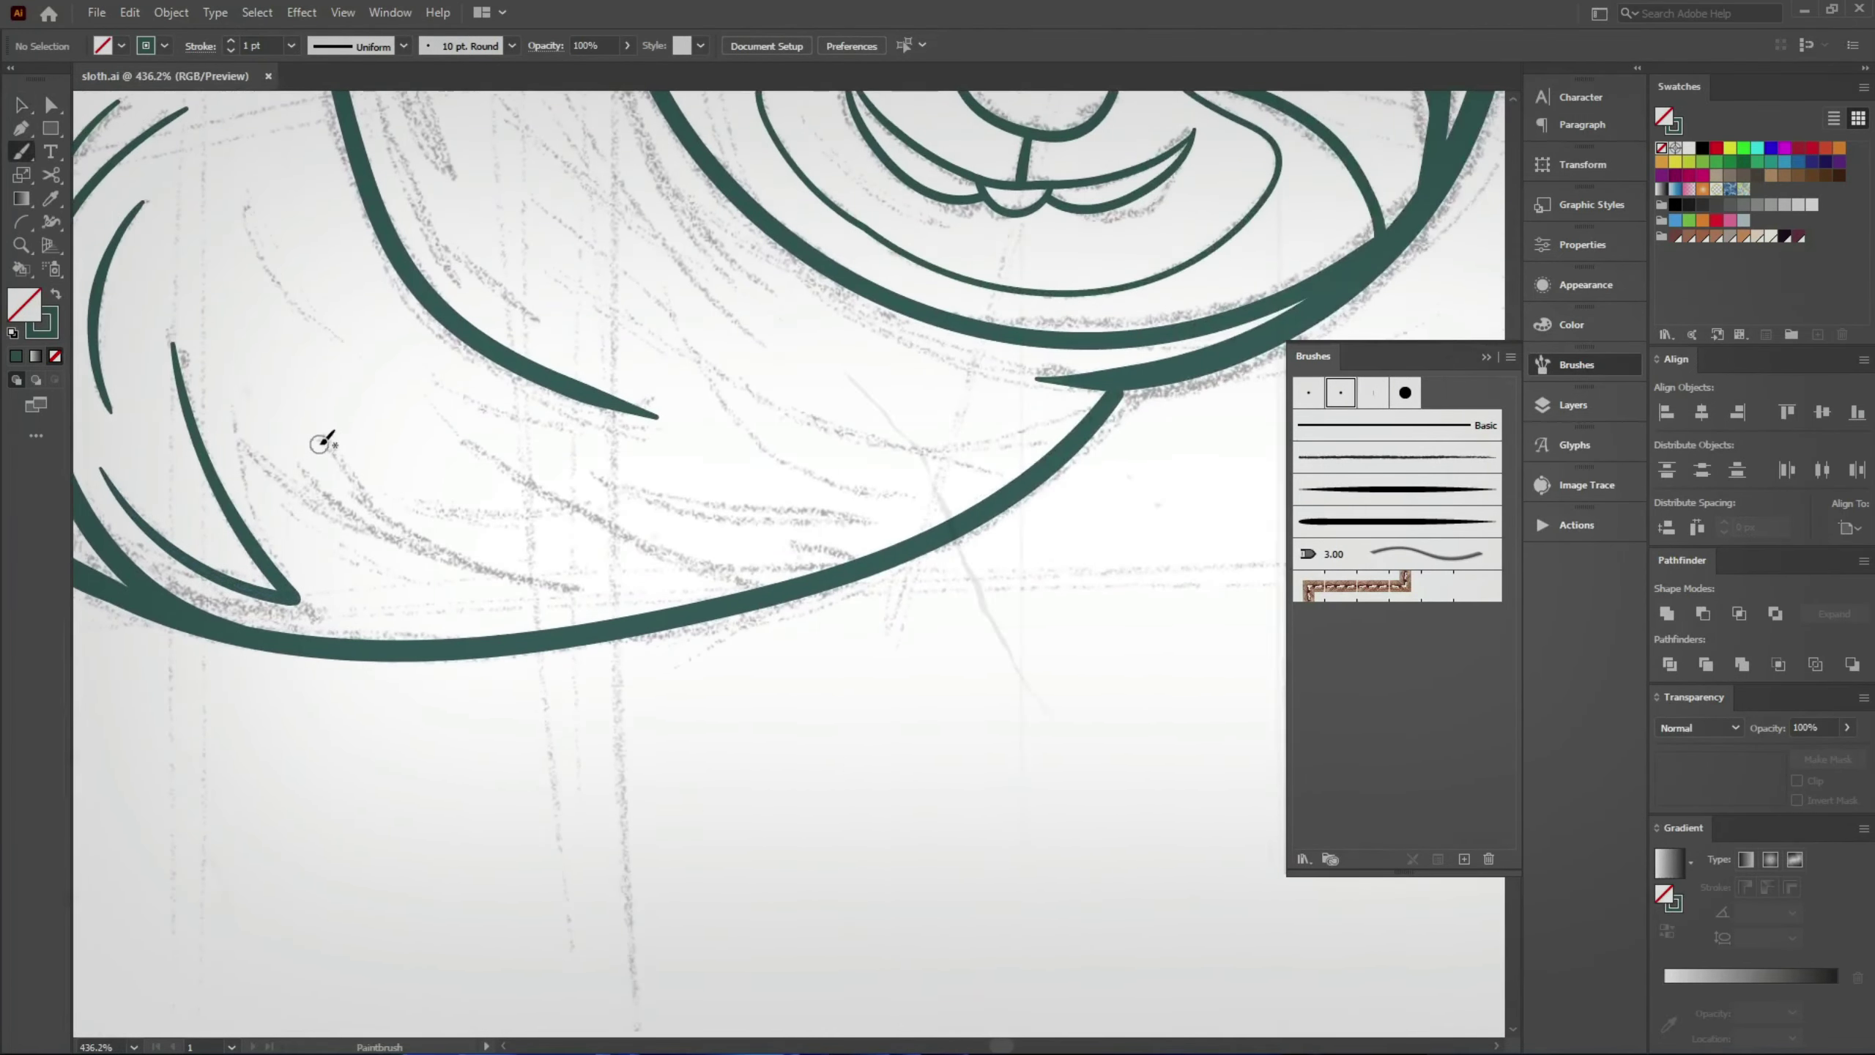
mouse_move(415, 531)
left_mouse_down()
mouse_move(576, 587)
mouse_move(311, 508)
left_mouse_up()
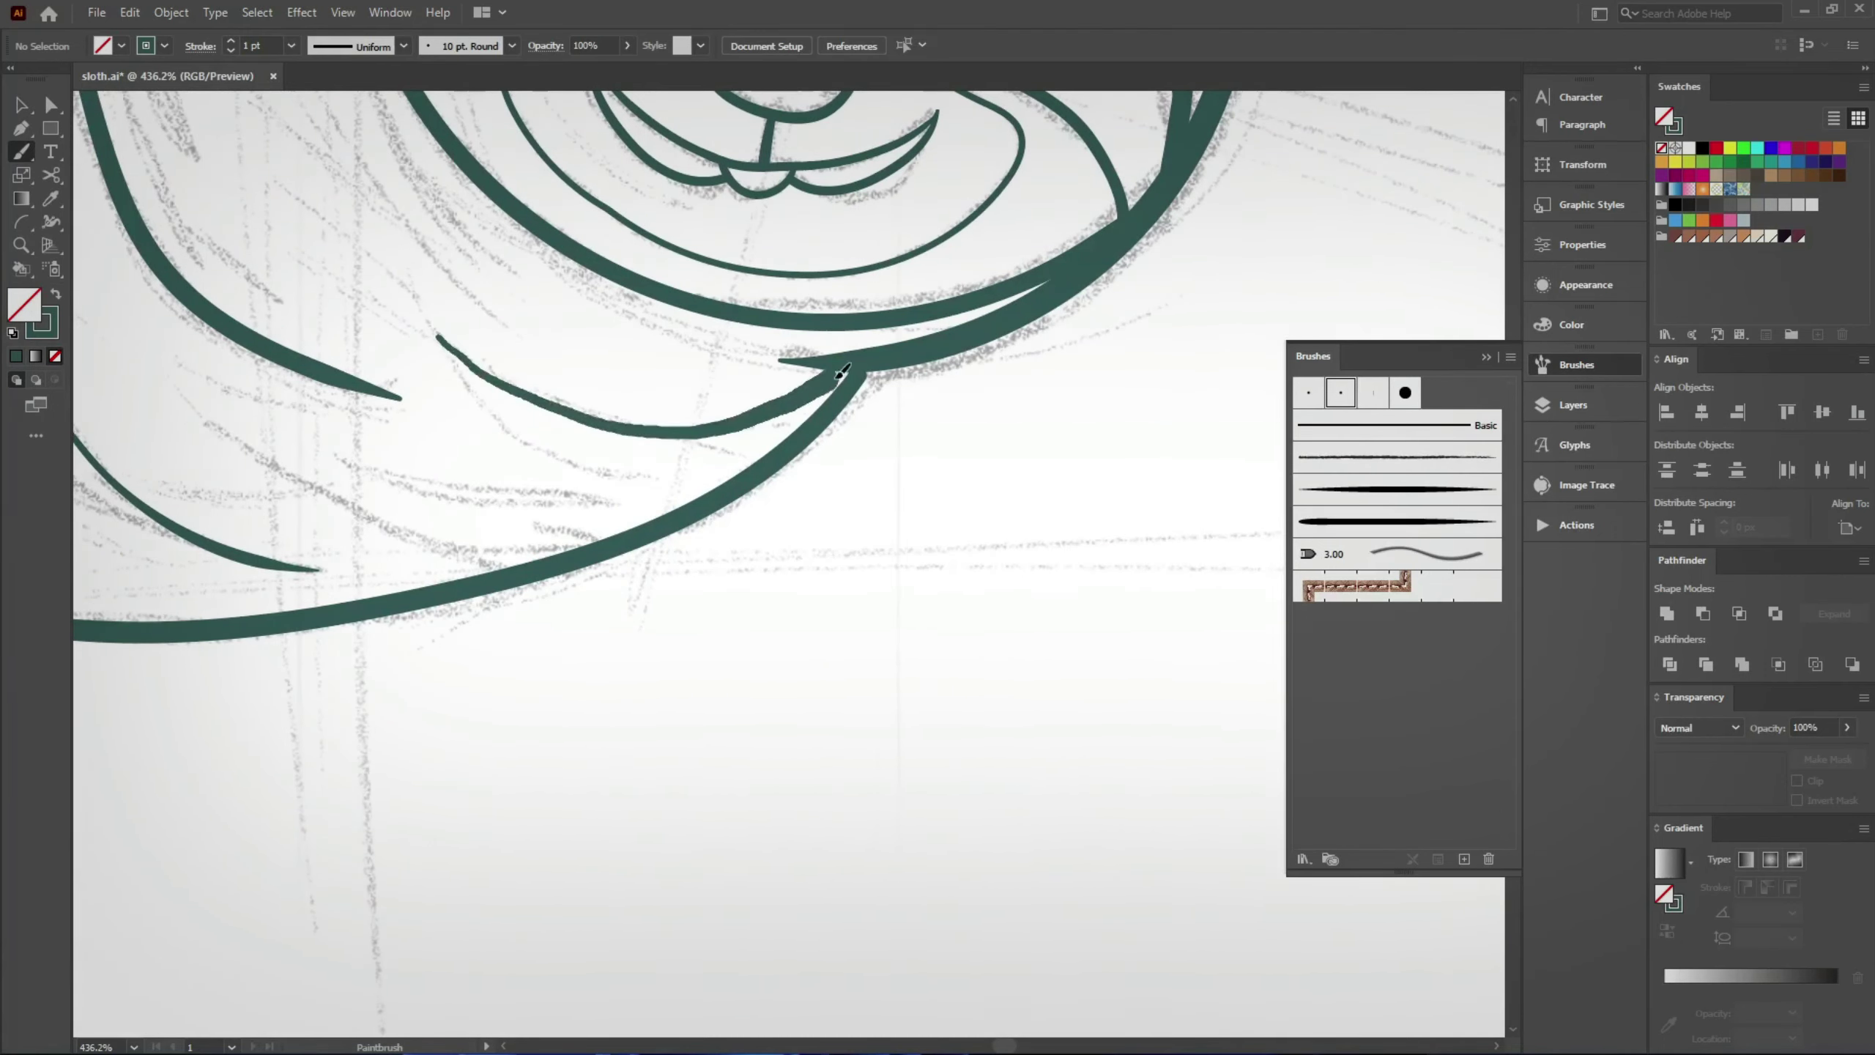
scroll(842, 371, "down", 3)
left_click_drag(393, 457, 619, 516)
Step: Paint a long tapered fur stroke along the sloth's left arm
scroll(483, 579, "down", 3)
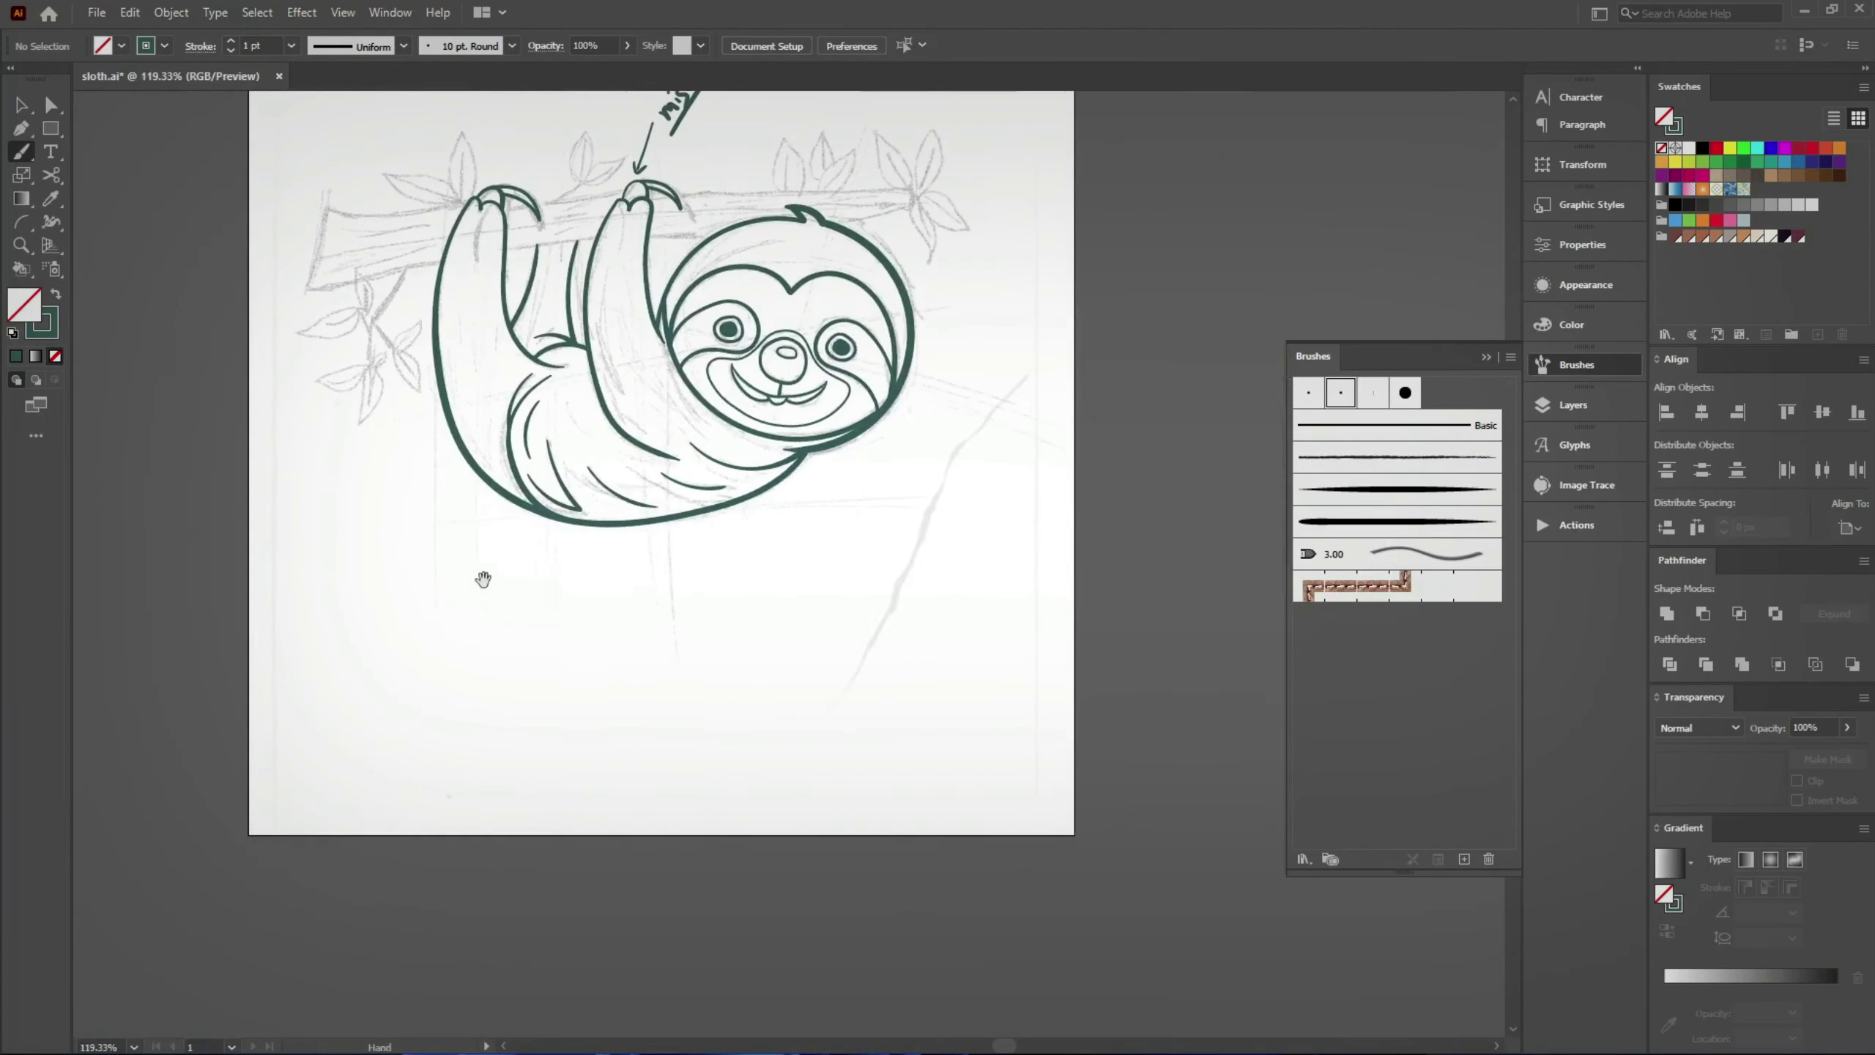
left_click_drag(484, 578, 480, 751)
scroll(528, 507, "up", 3)
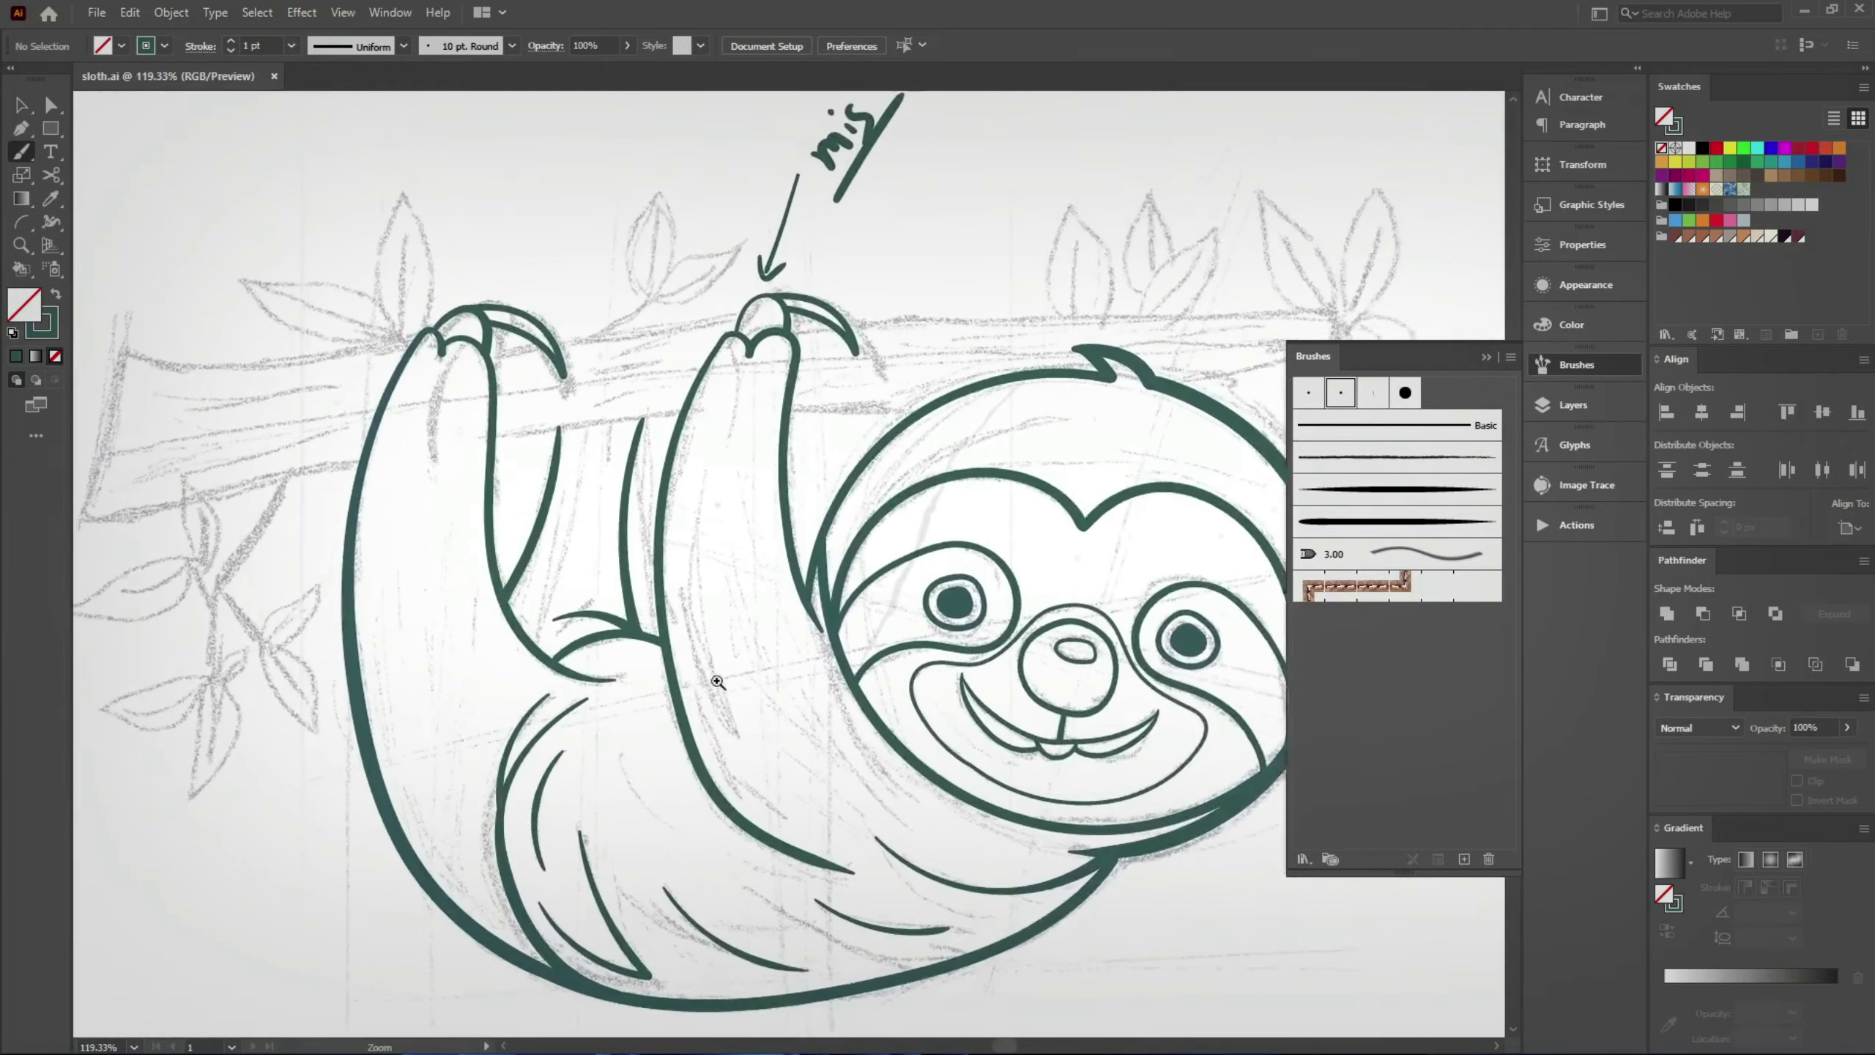
scroll(527, 506, "up", 4)
scroll(716, 486, "down", 2)
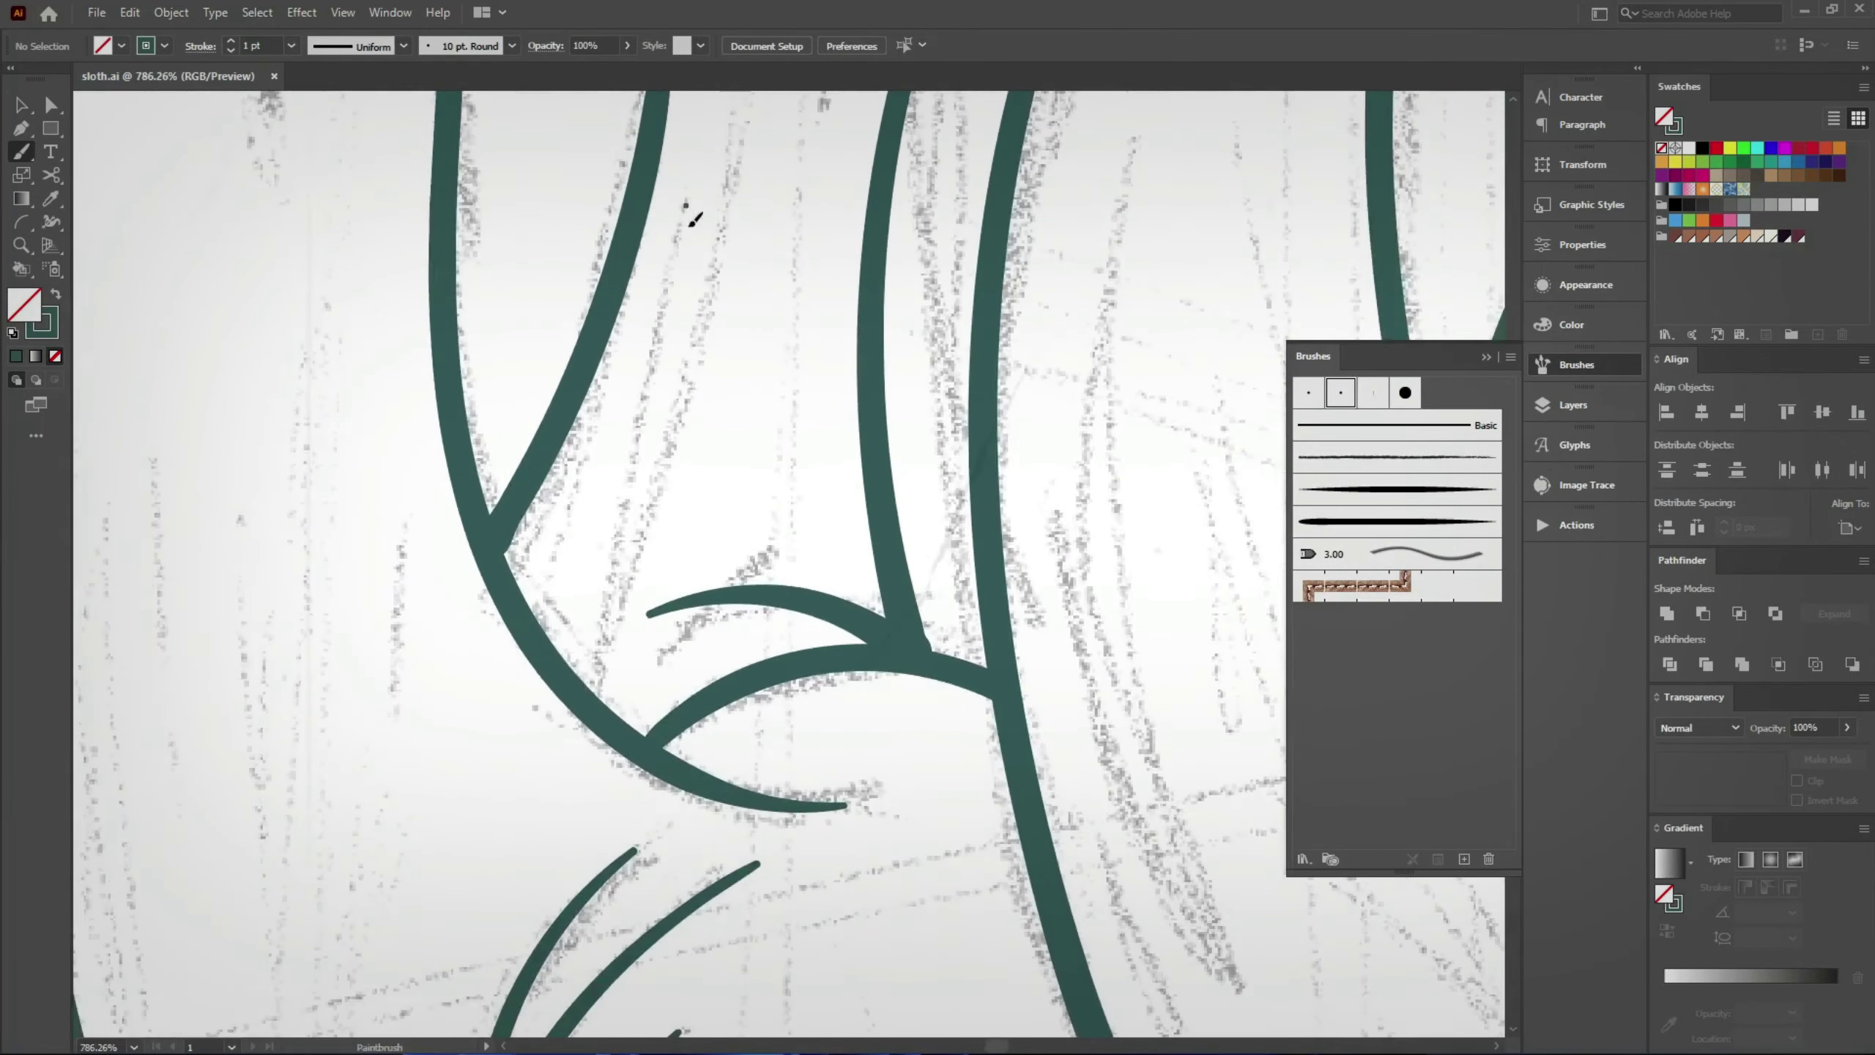
left_click_drag(694, 210, 509, 528)
key("ctrl+z")
left_click_drag(694, 196, 509, 528)
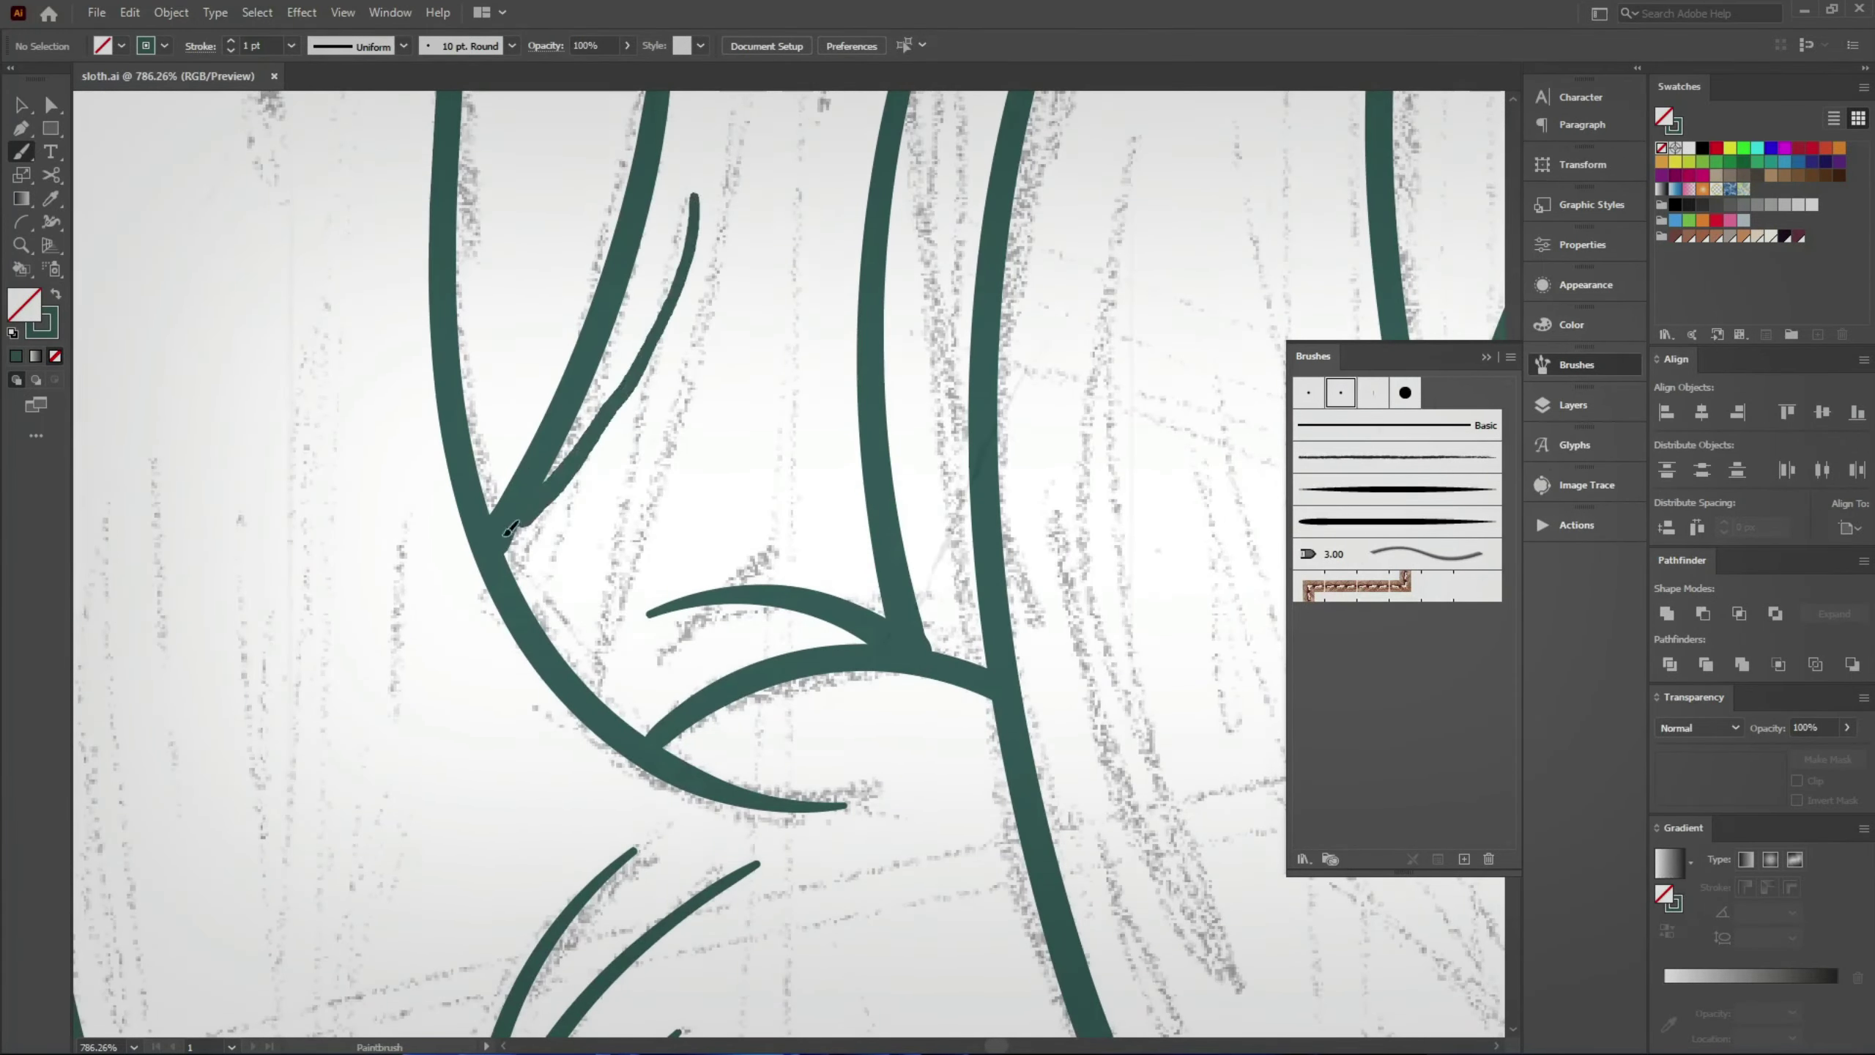
key("ctrl+z")
key("ctrl+shift+z")
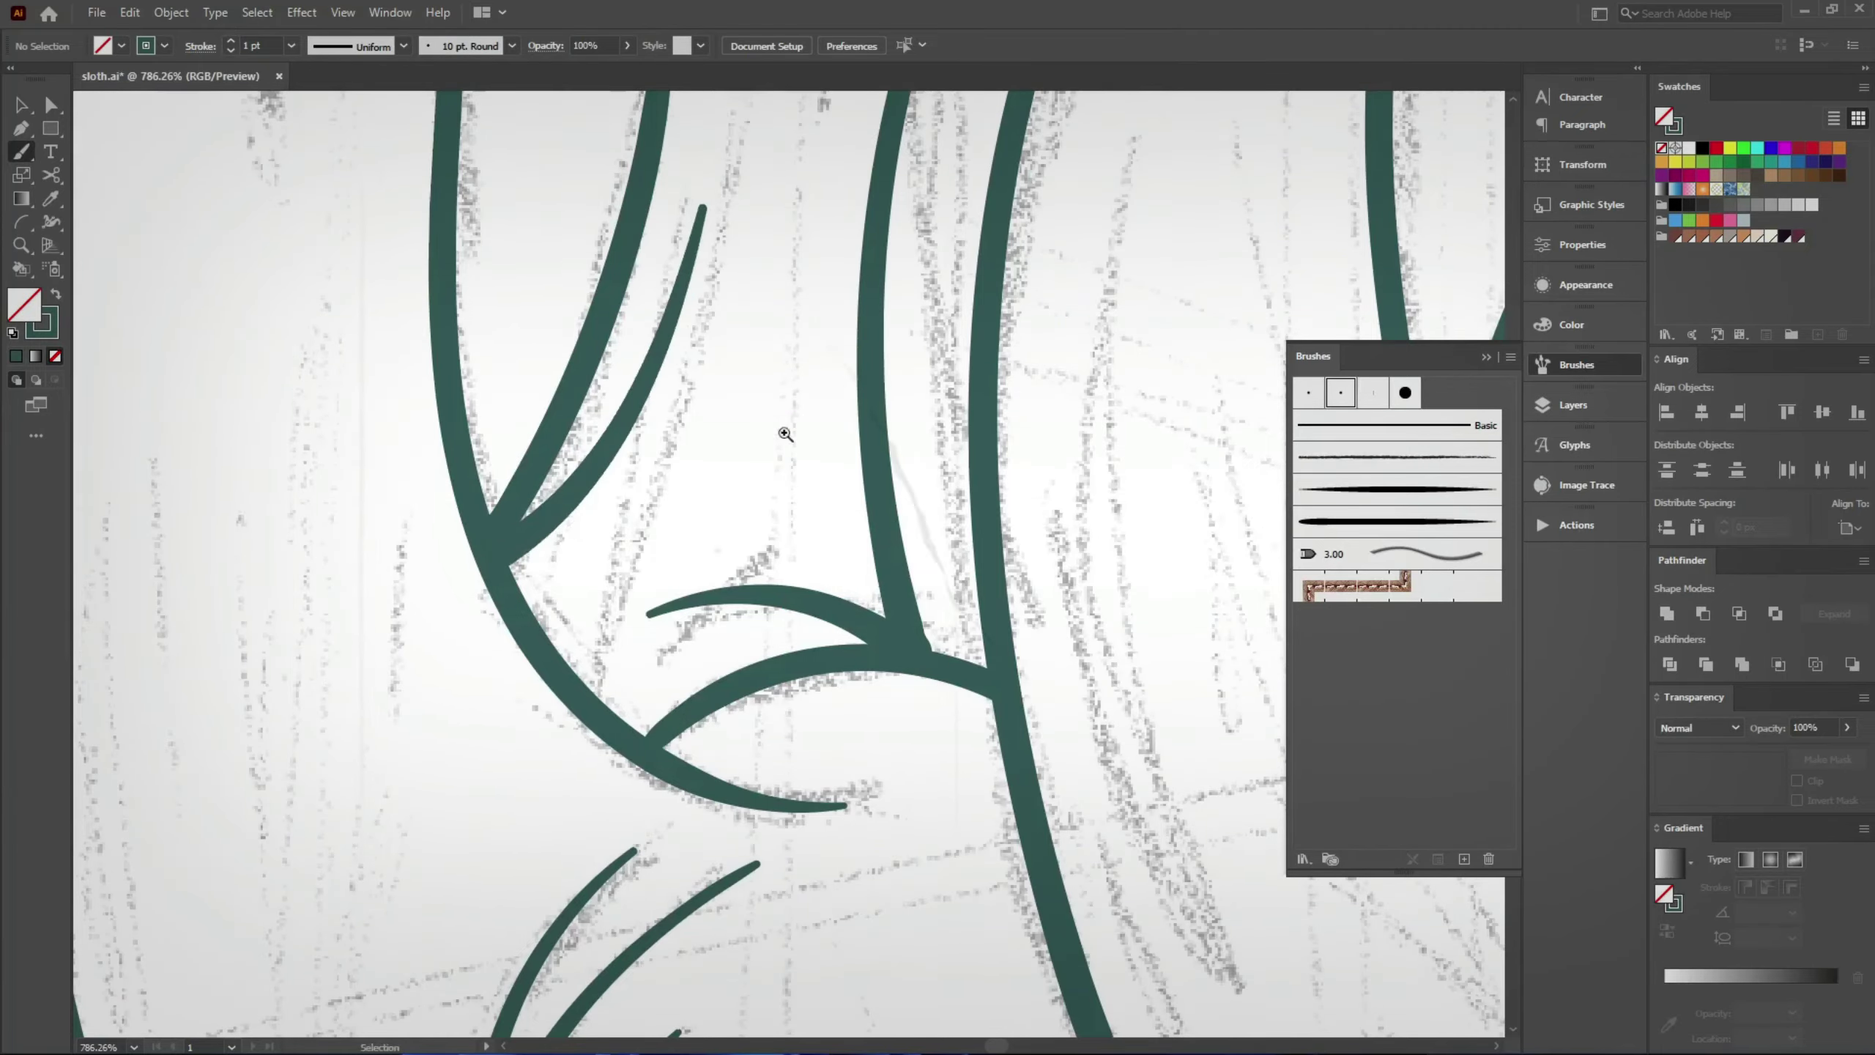
Step: Extend the arm stroke further downward
scroll(559, 641, "down", 5)
scroll(559, 641, "up", 3)
scroll(517, 680, "down", 2)
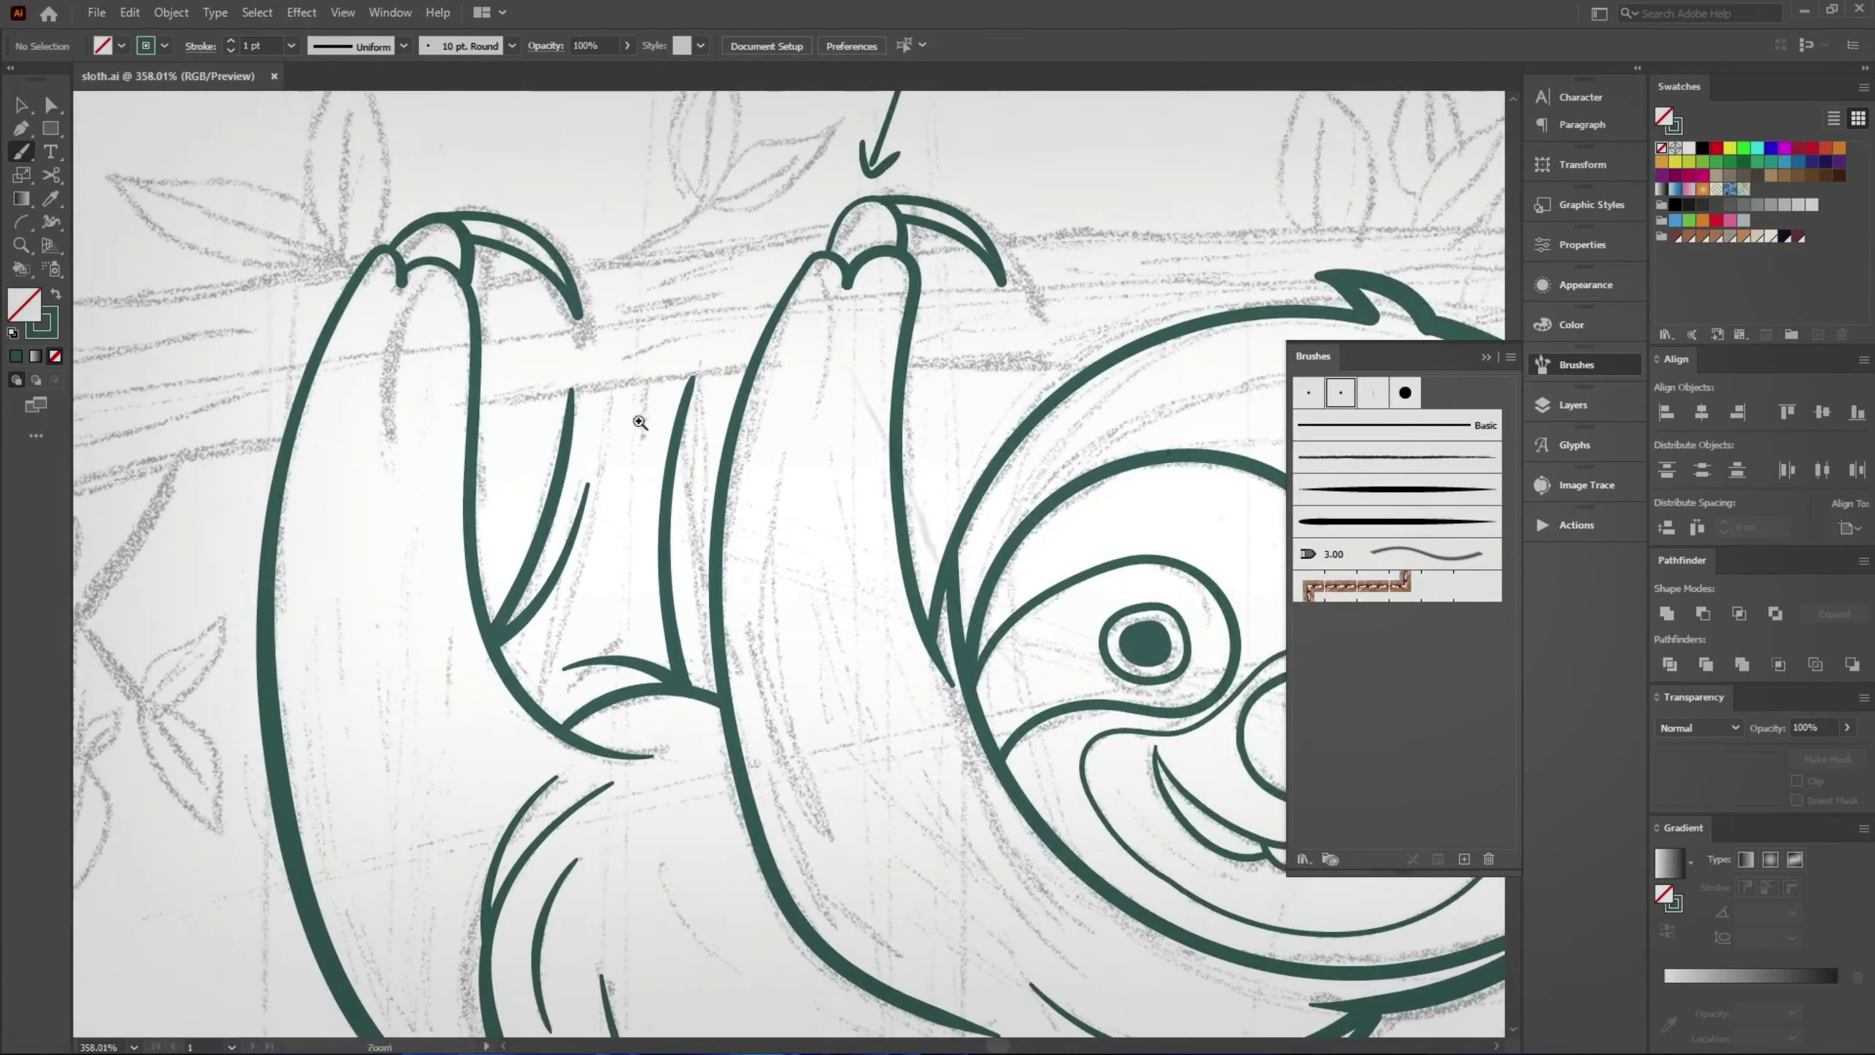
scroll(637, 419, "up", 4)
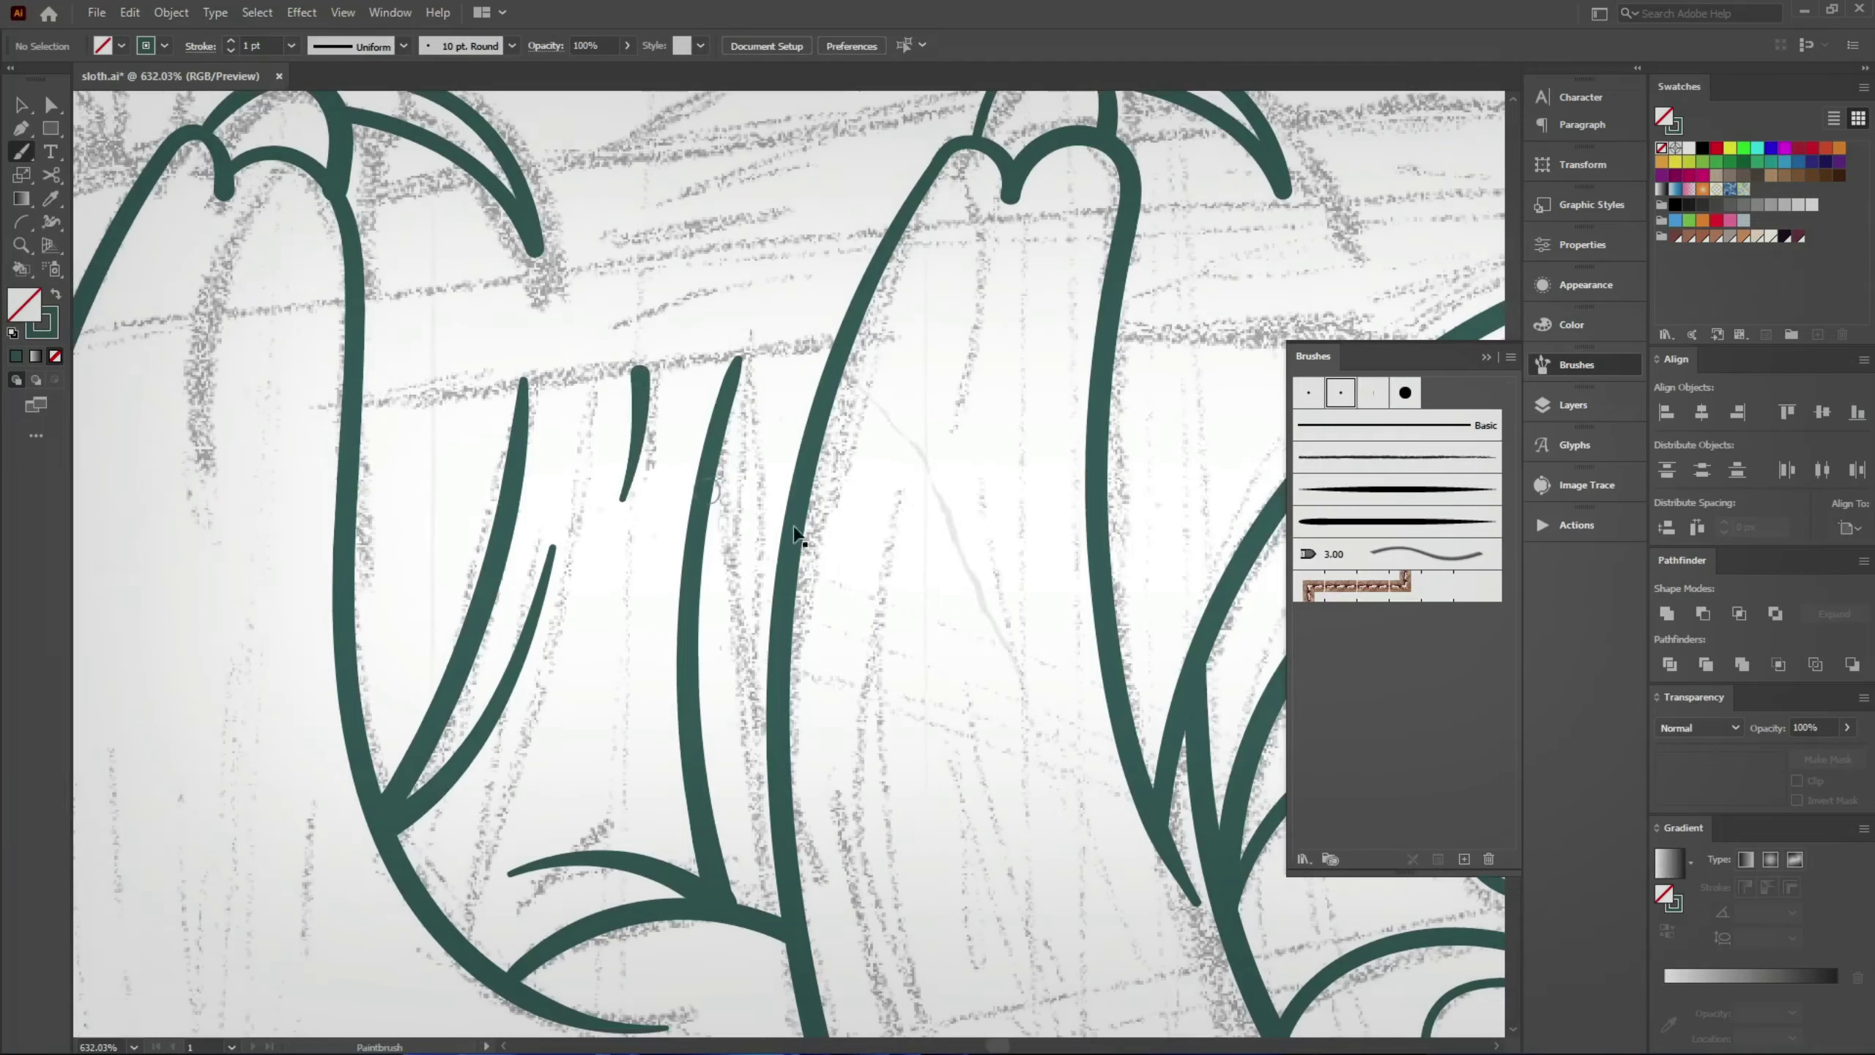
scroll(448, 737, "down", 3)
scroll(510, 720, "up", 1)
scroll(489, 448, "up", 2)
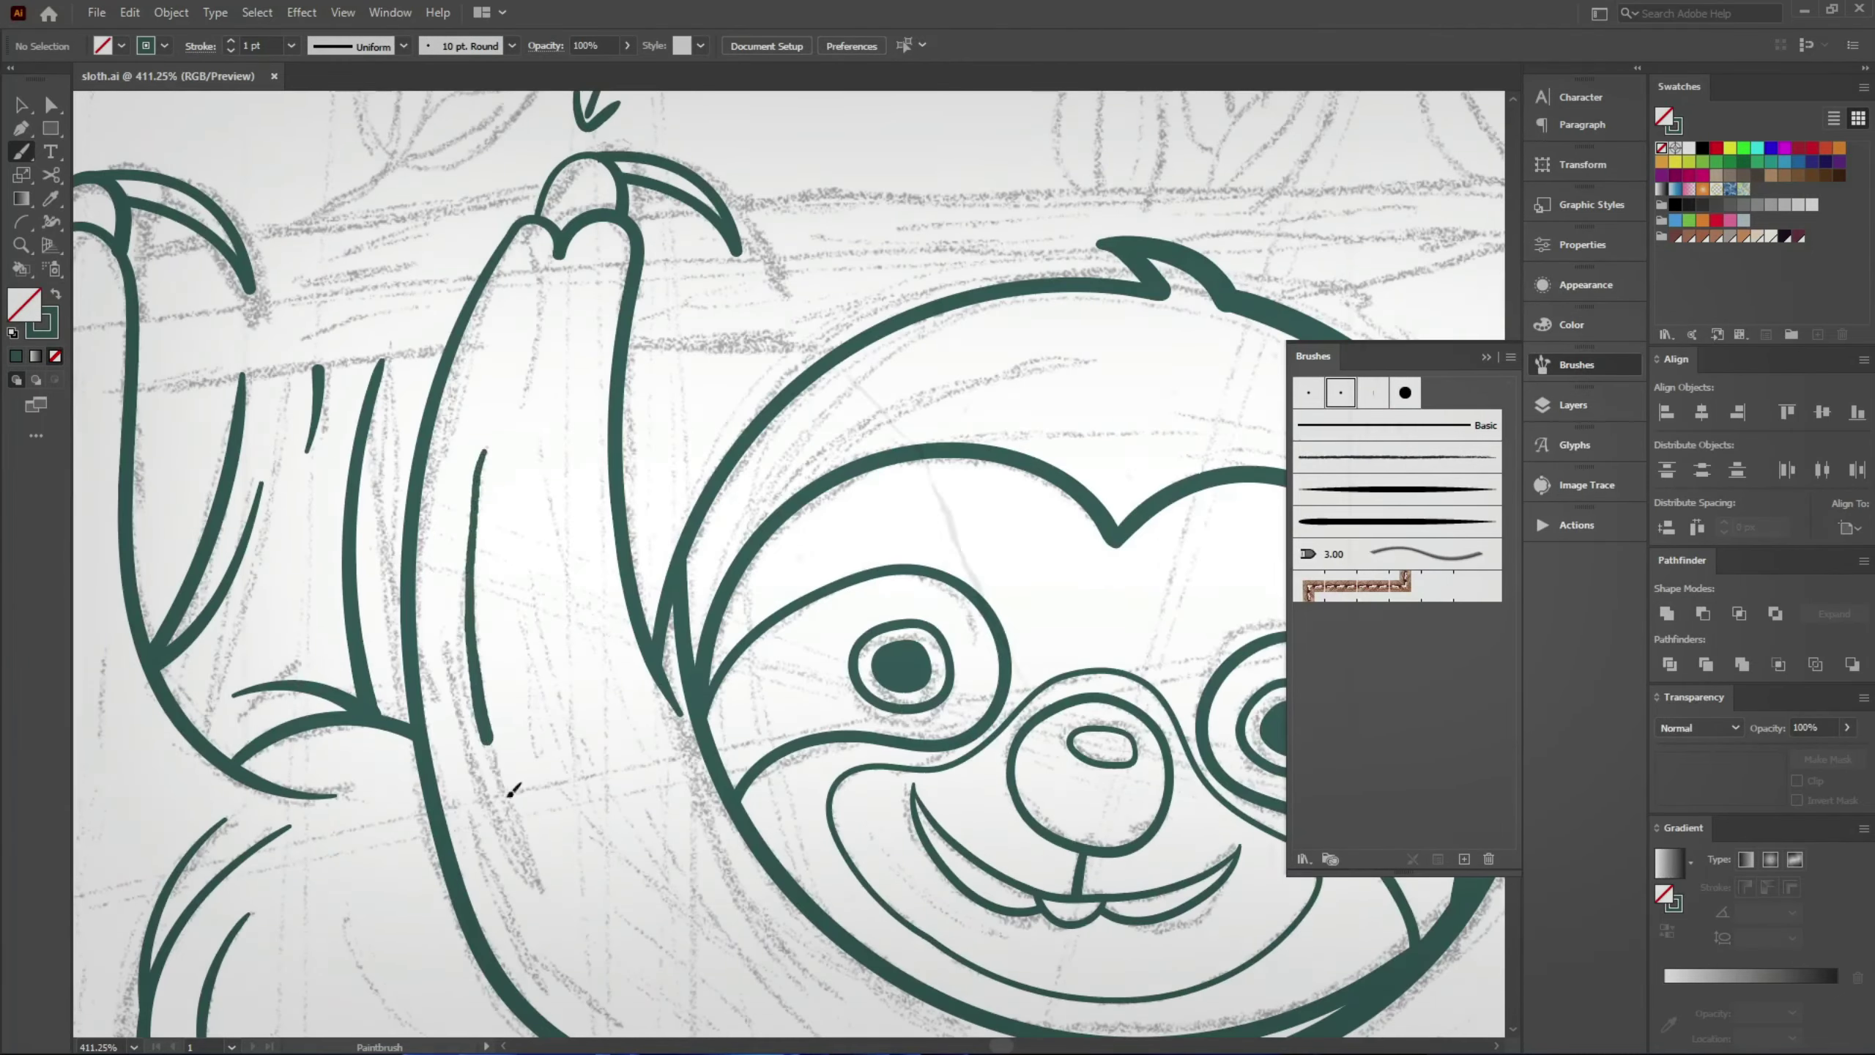
left_click_drag(543, 874, 493, 761)
Step: Paint another fur stroke along the arm and save the document
scroll(461, 723, "down", 2)
scroll(443, 537, "up", 2)
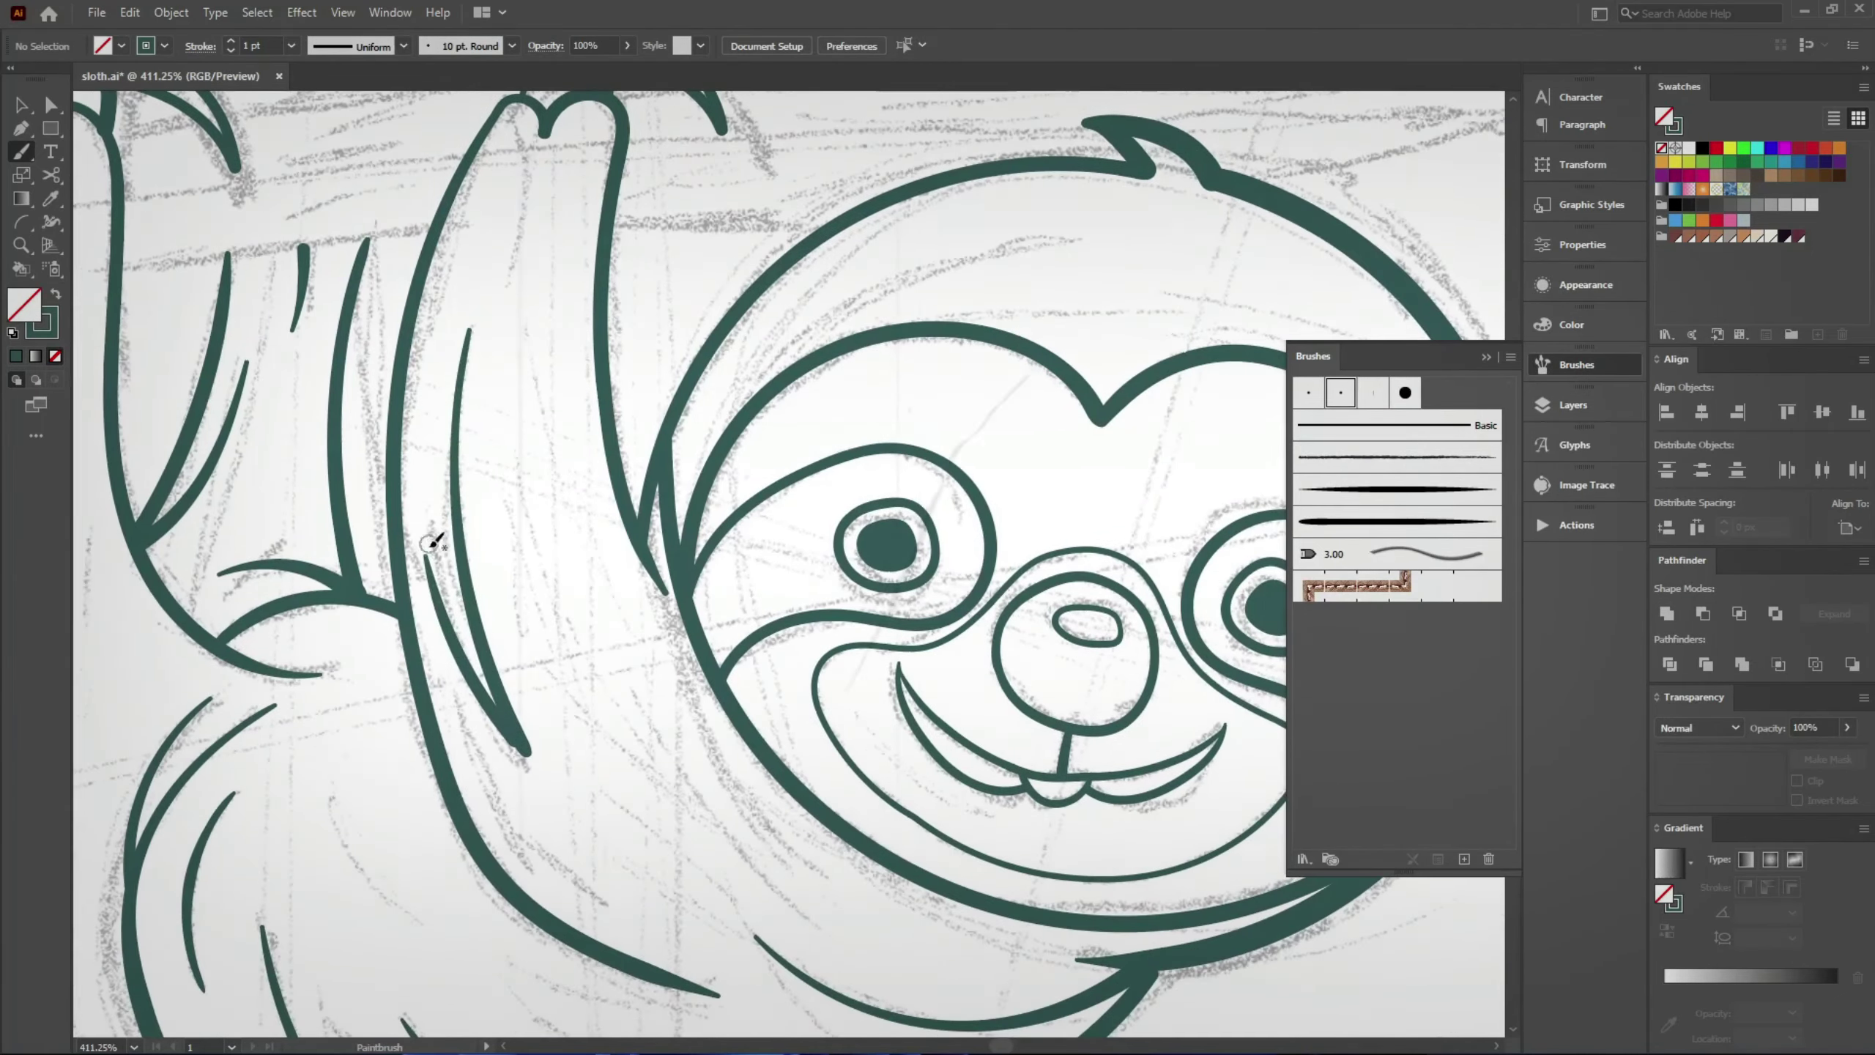
scroll(517, 739, "up", 2)
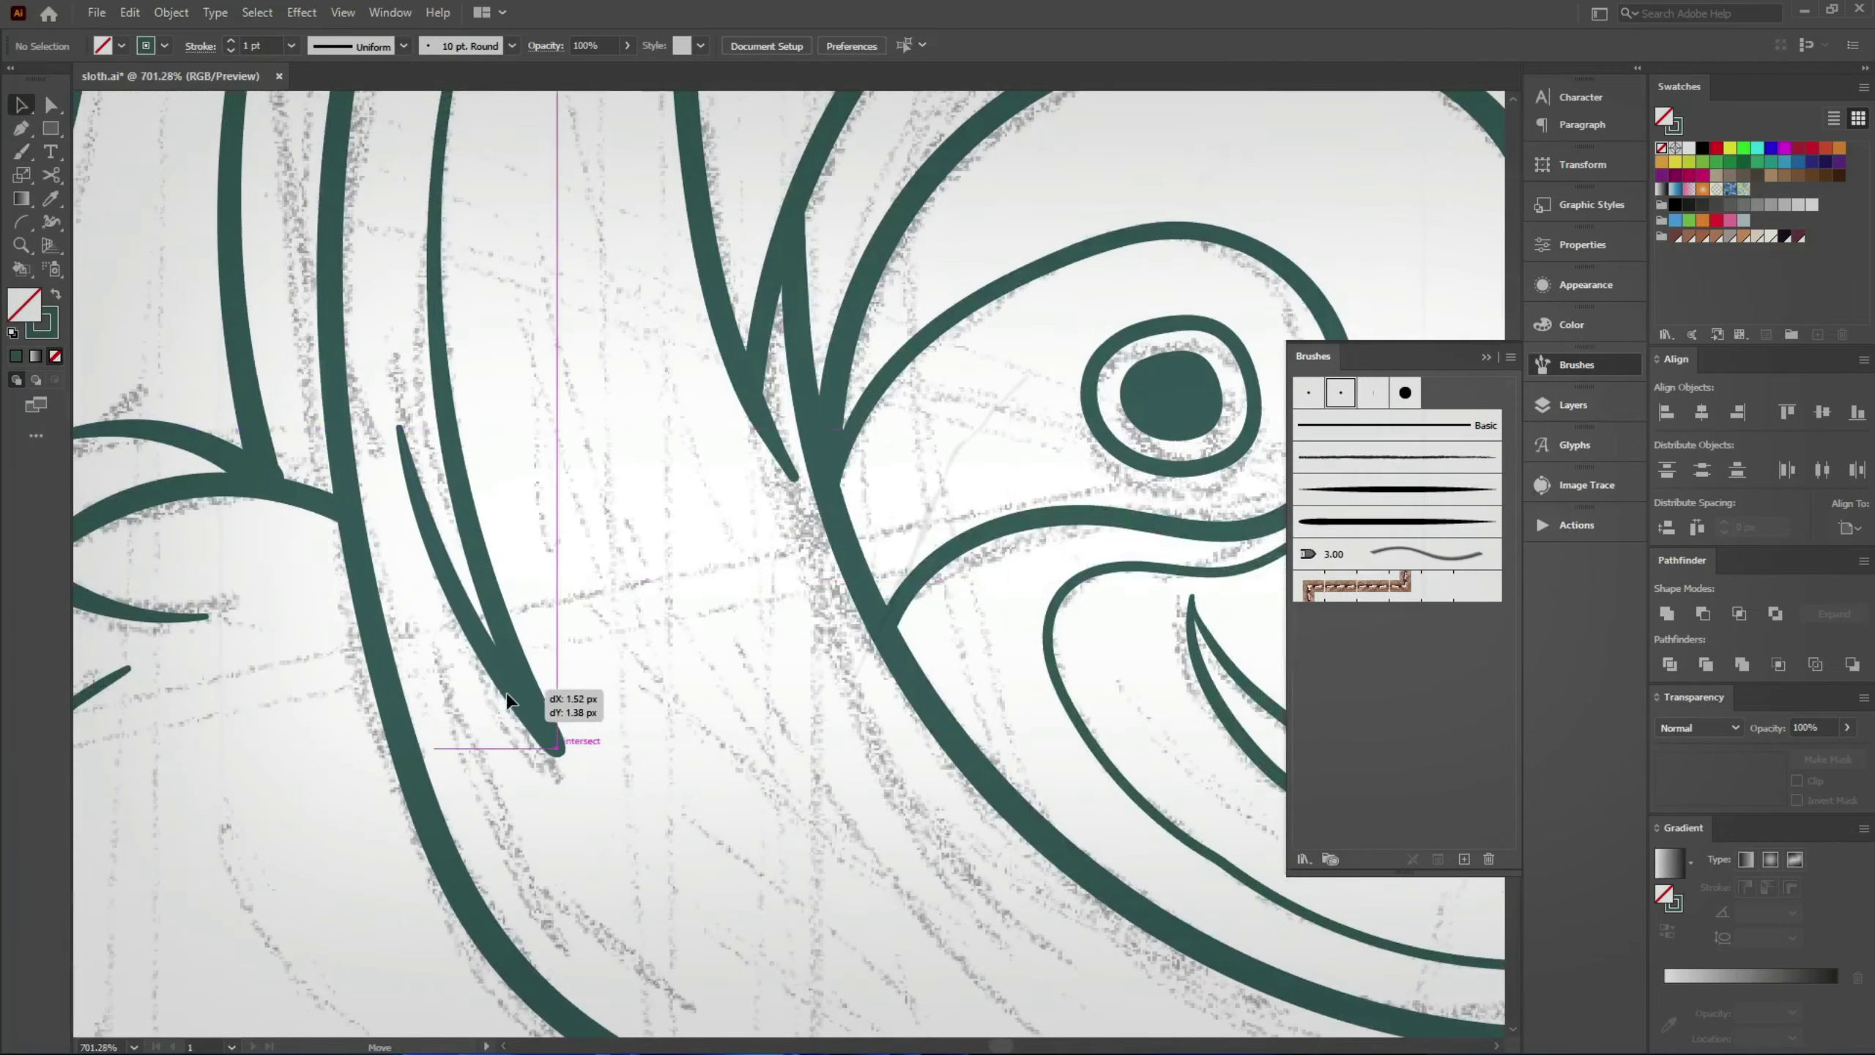
scroll(560, 814, "down", 2)
key("b")
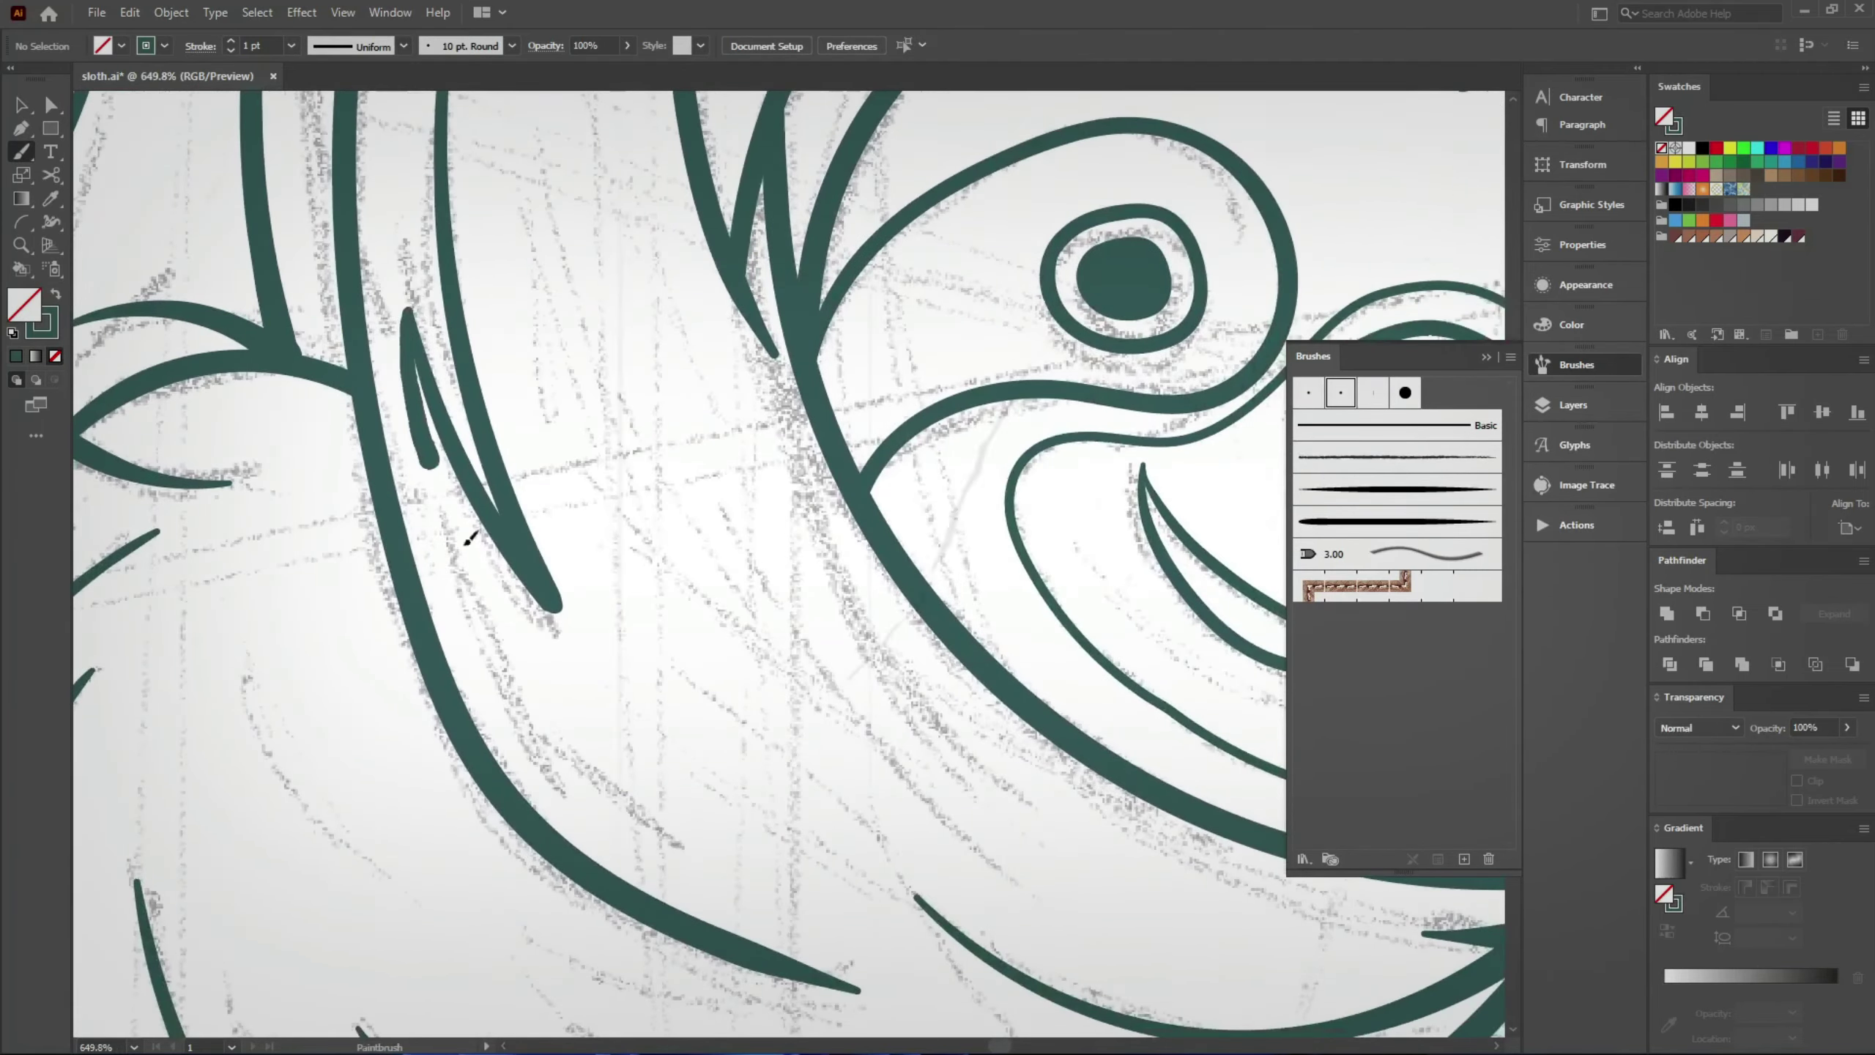
left_click_drag(411, 309, 760, 868)
key("ctrl+0")
key("ctrl+s")
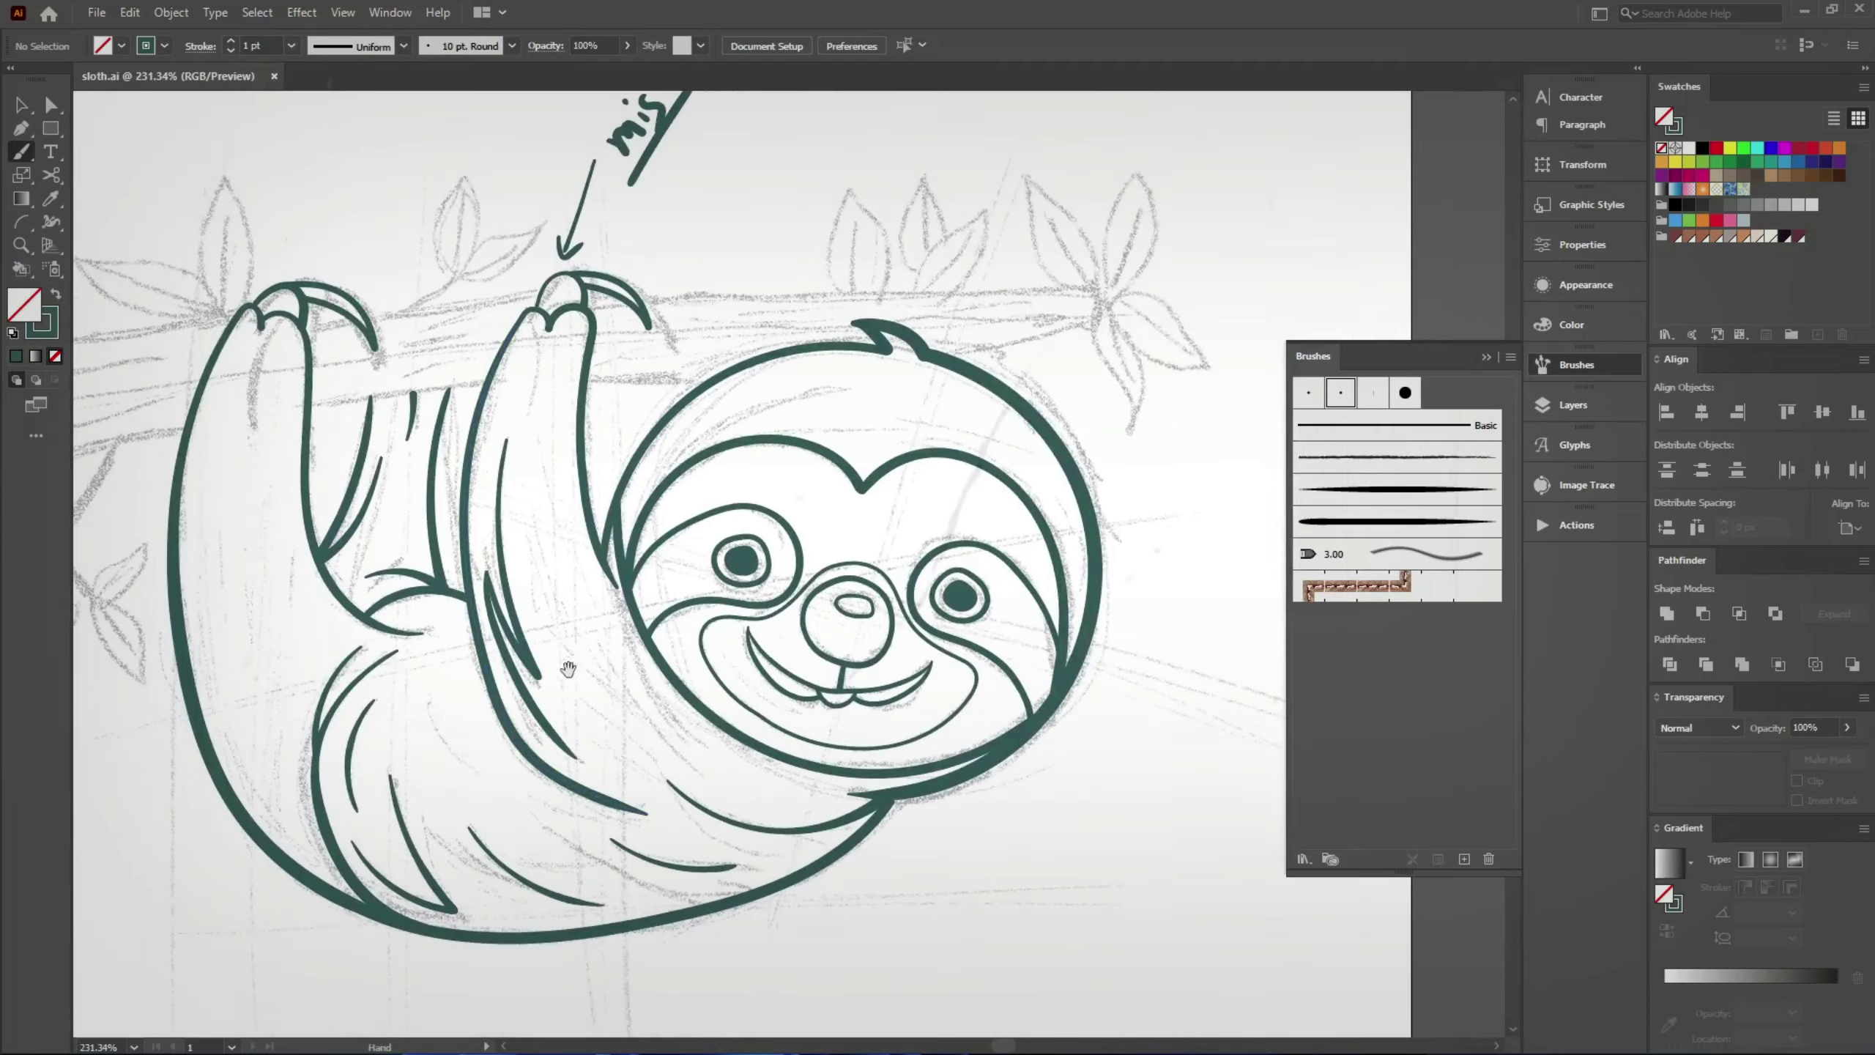
Step: Add a tapered stroke down from the claw's finger, splitting the paw's fingers
scroll(404, 402, "up", 3)
scroll(404, 401, "down", 2)
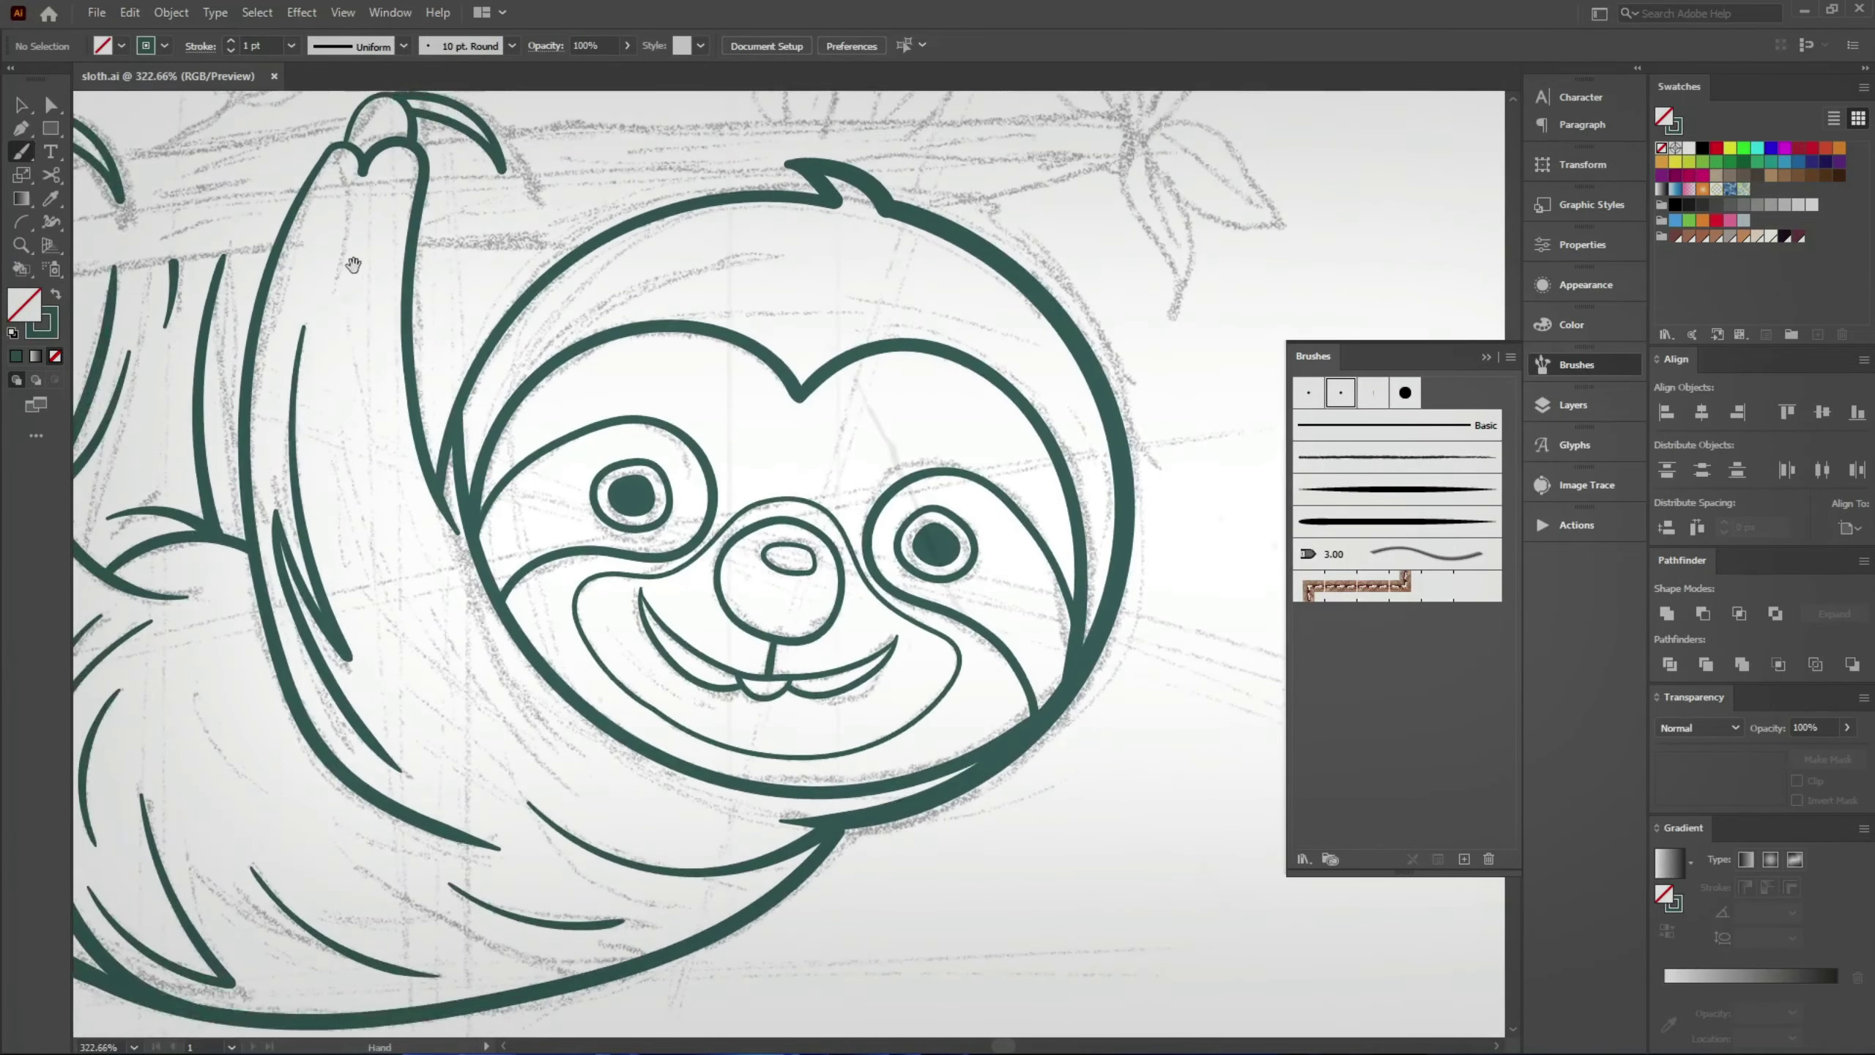
scroll(398, 419, "up", 1)
scroll(499, 448, "up", 3)
mouse_move(400, 382)
left_mouse_down()
mouse_move(370, 561)
mouse_move(403, 380)
left_mouse_up()
key("ctrl+z")
key("v")
left_click(394, 465)
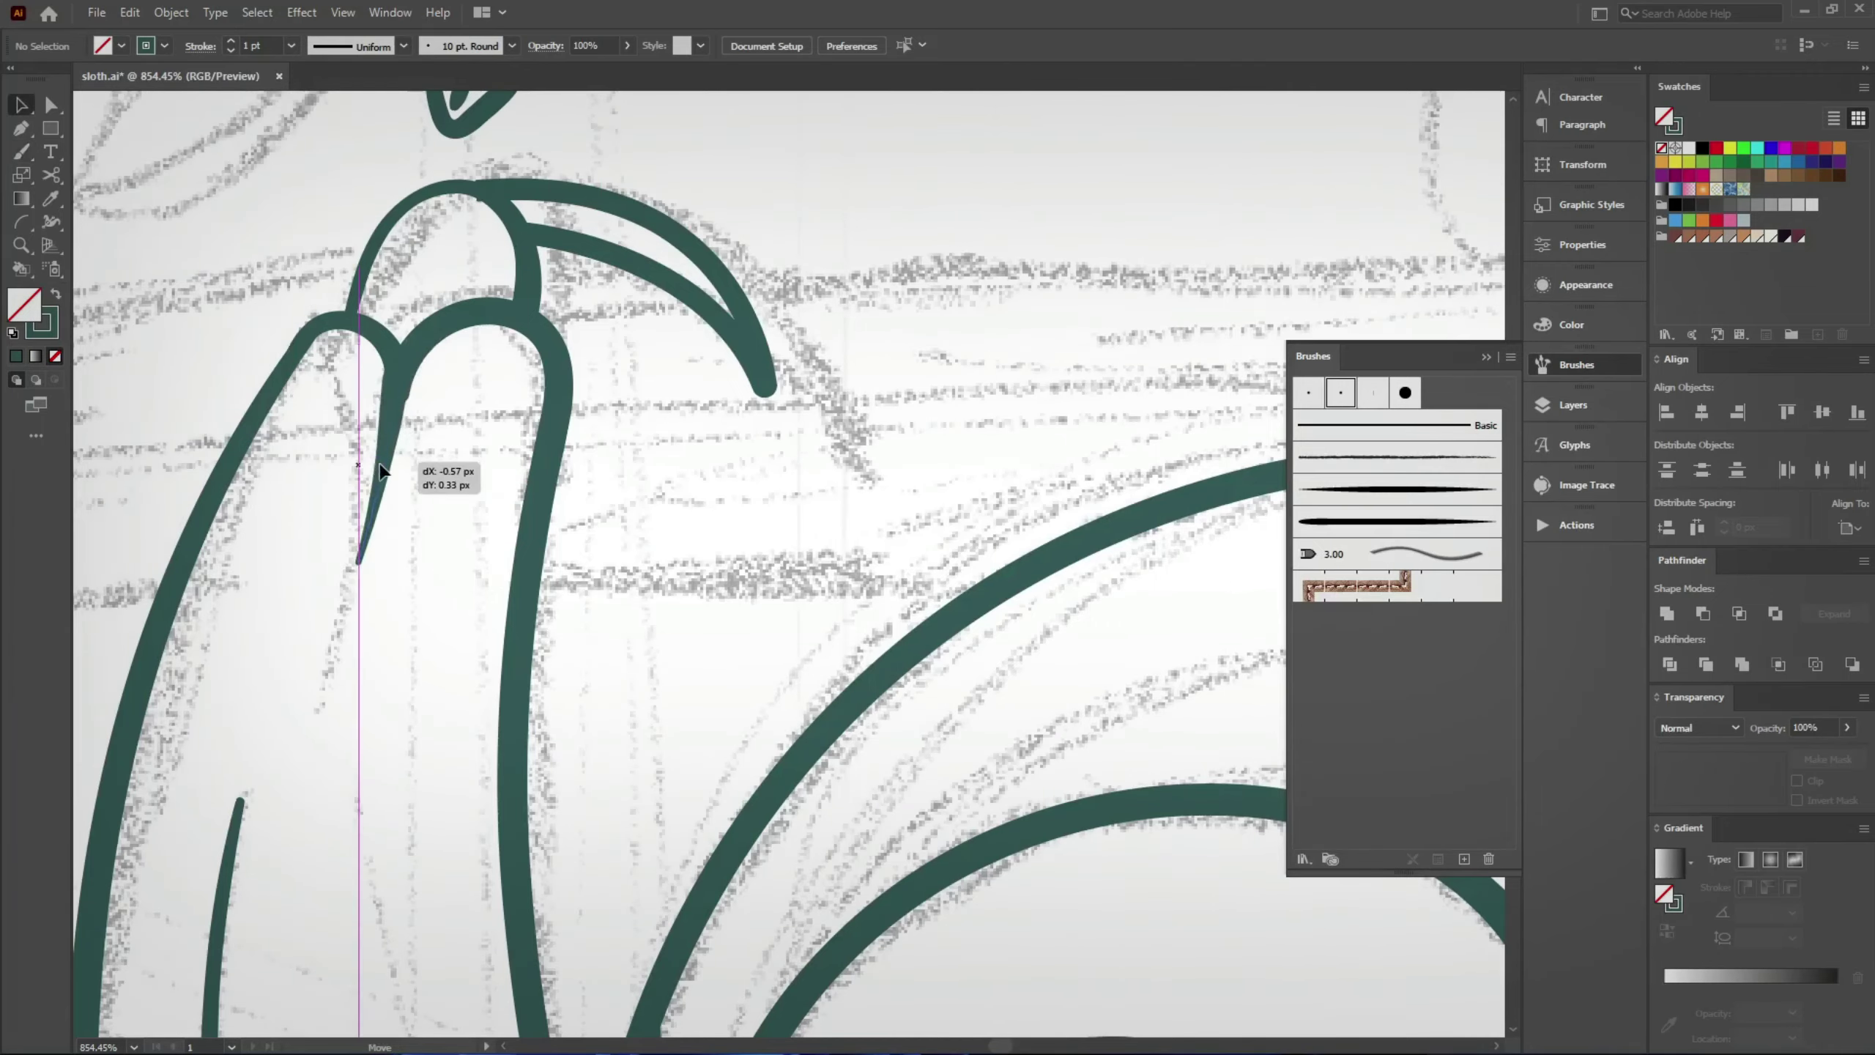
scroll(366, 391, "up", 3)
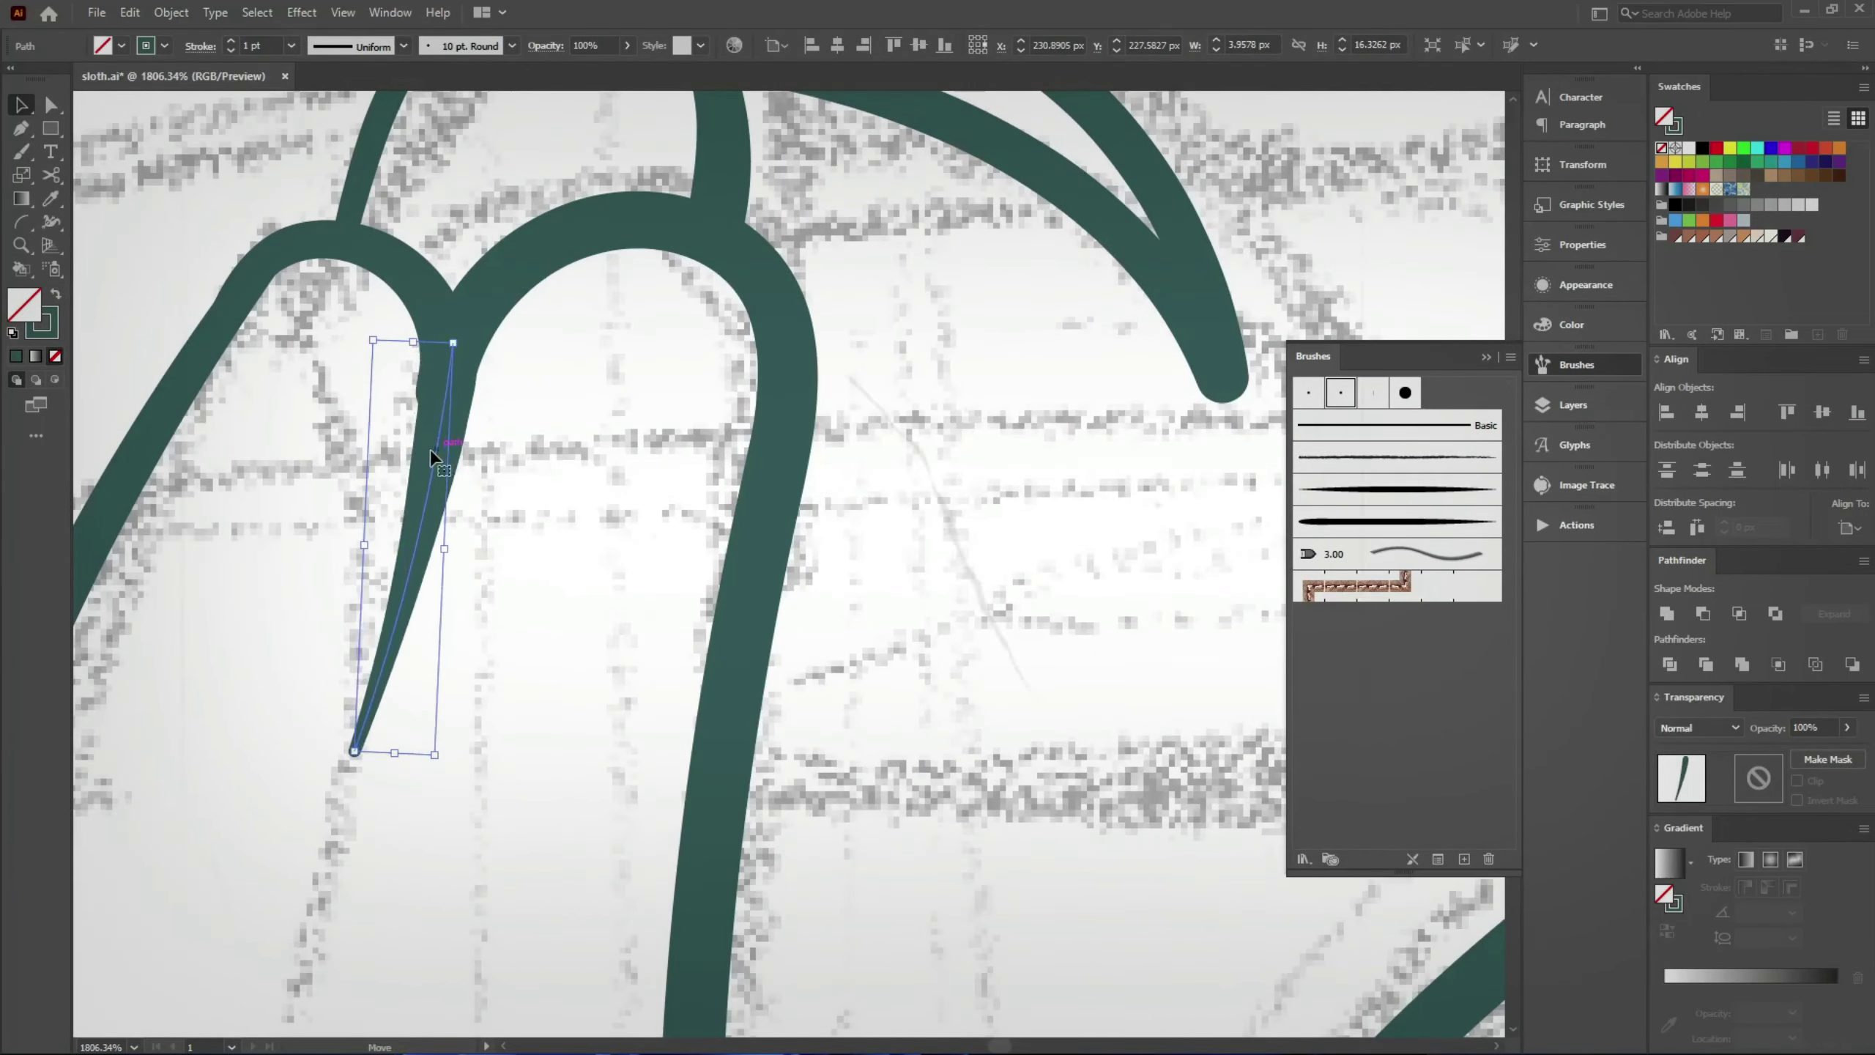
key("ctrl+shift+a")
Step: Paint a short fur stroke arcing over the sloth's forehead
key("b")
scroll(982, 432, "down", 5)
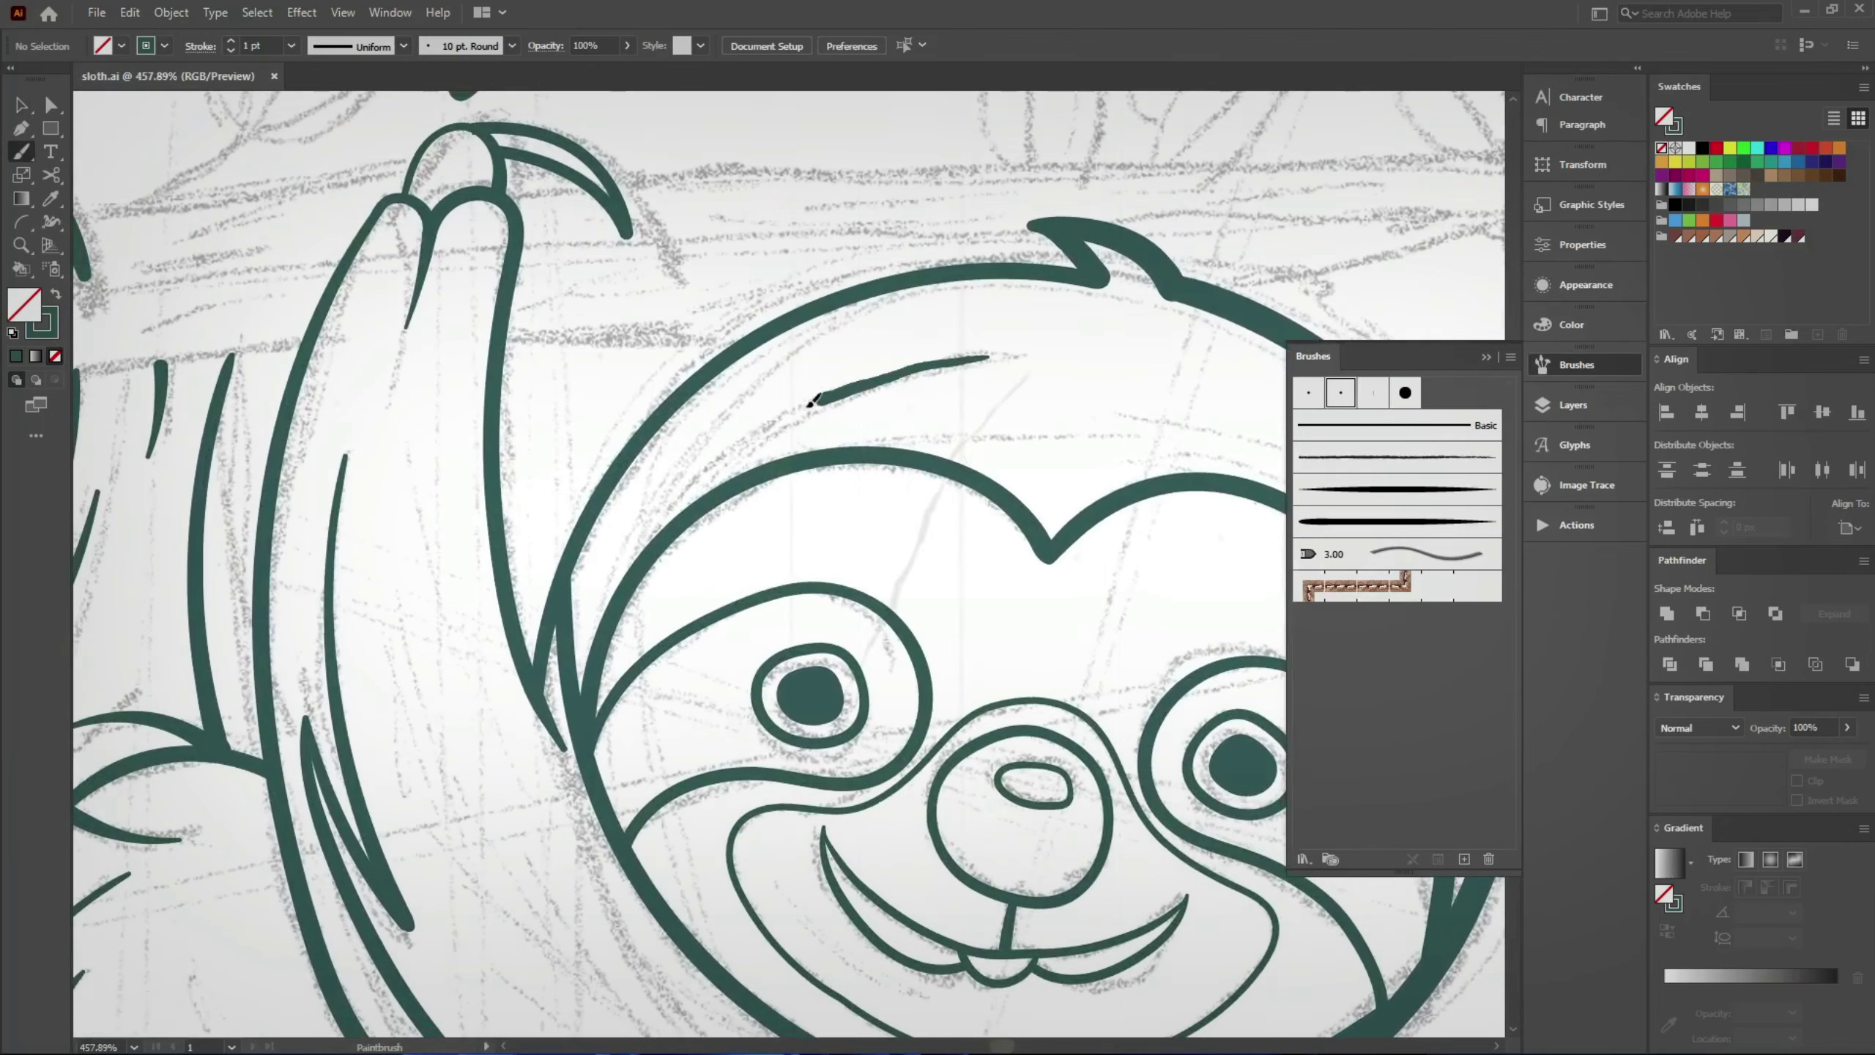
scroll(639, 568, "down", 3)
scroll(639, 569, "down", 3)
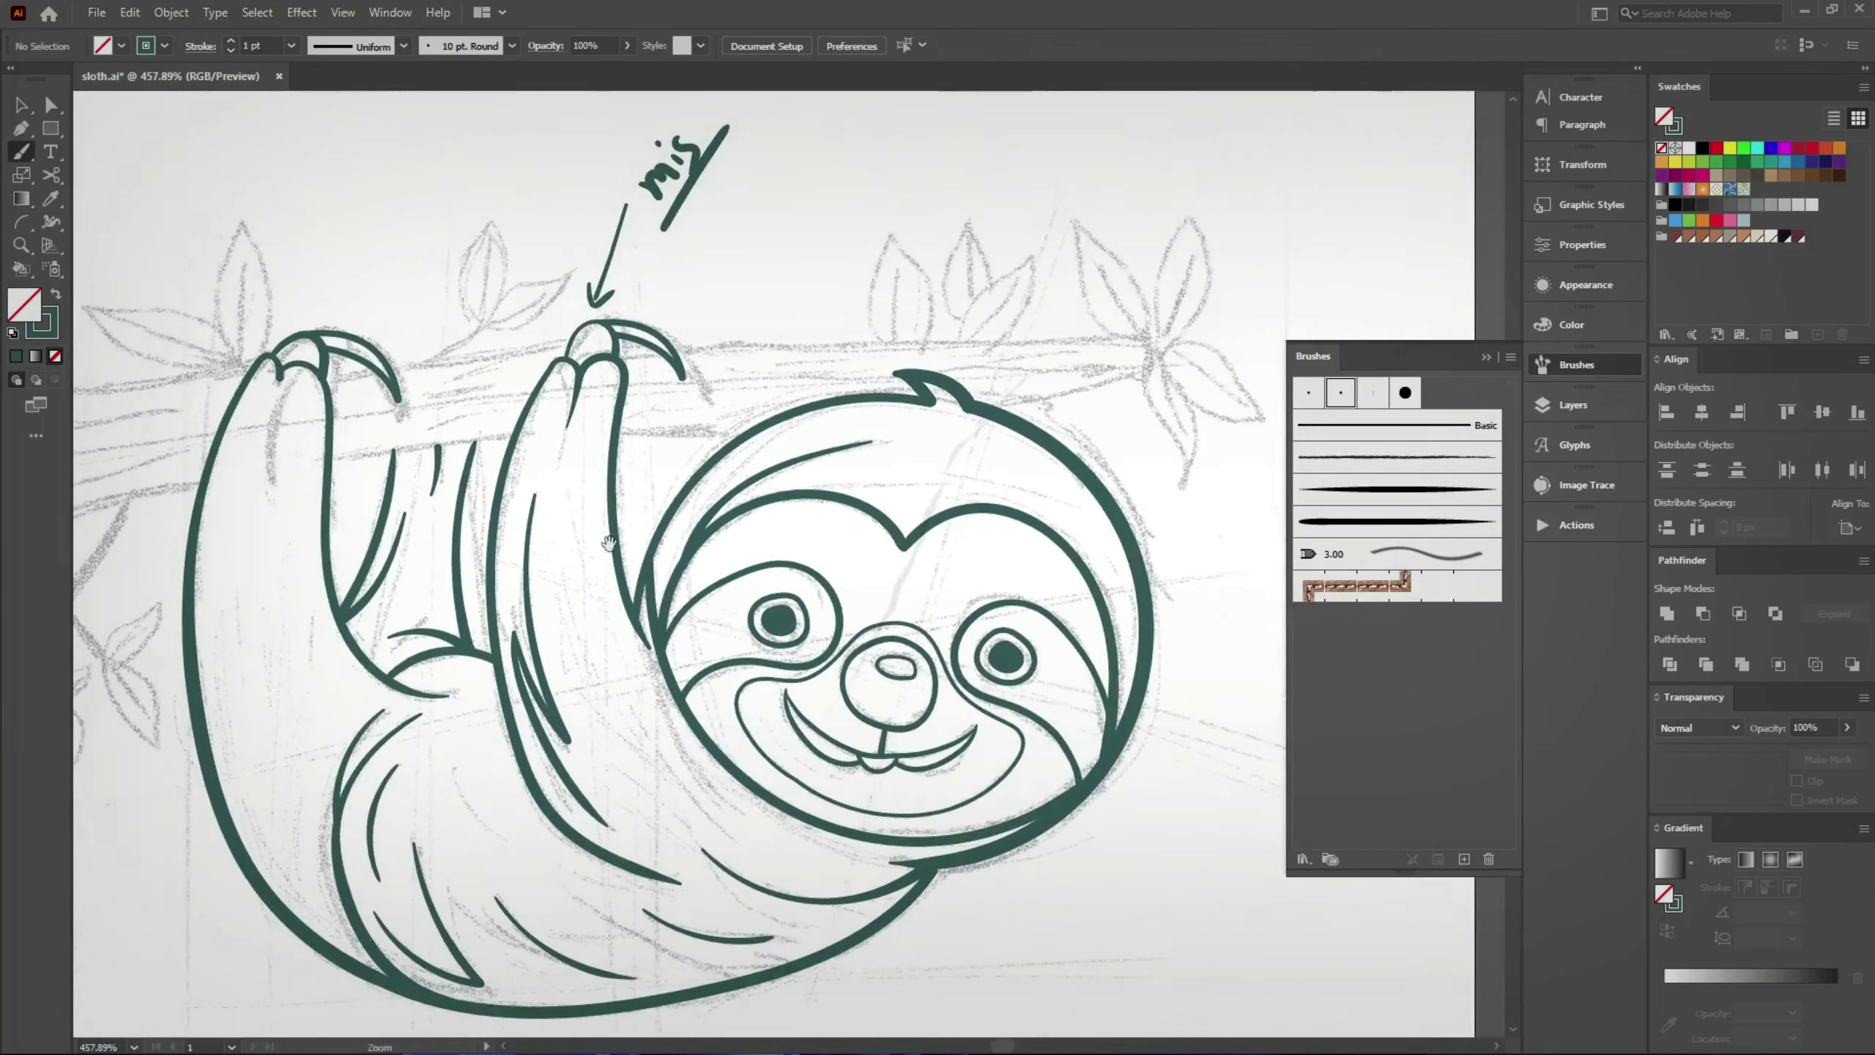
left_click_drag(517, 576, 292, 612)
left_click_drag(685, 715, 613, 621)
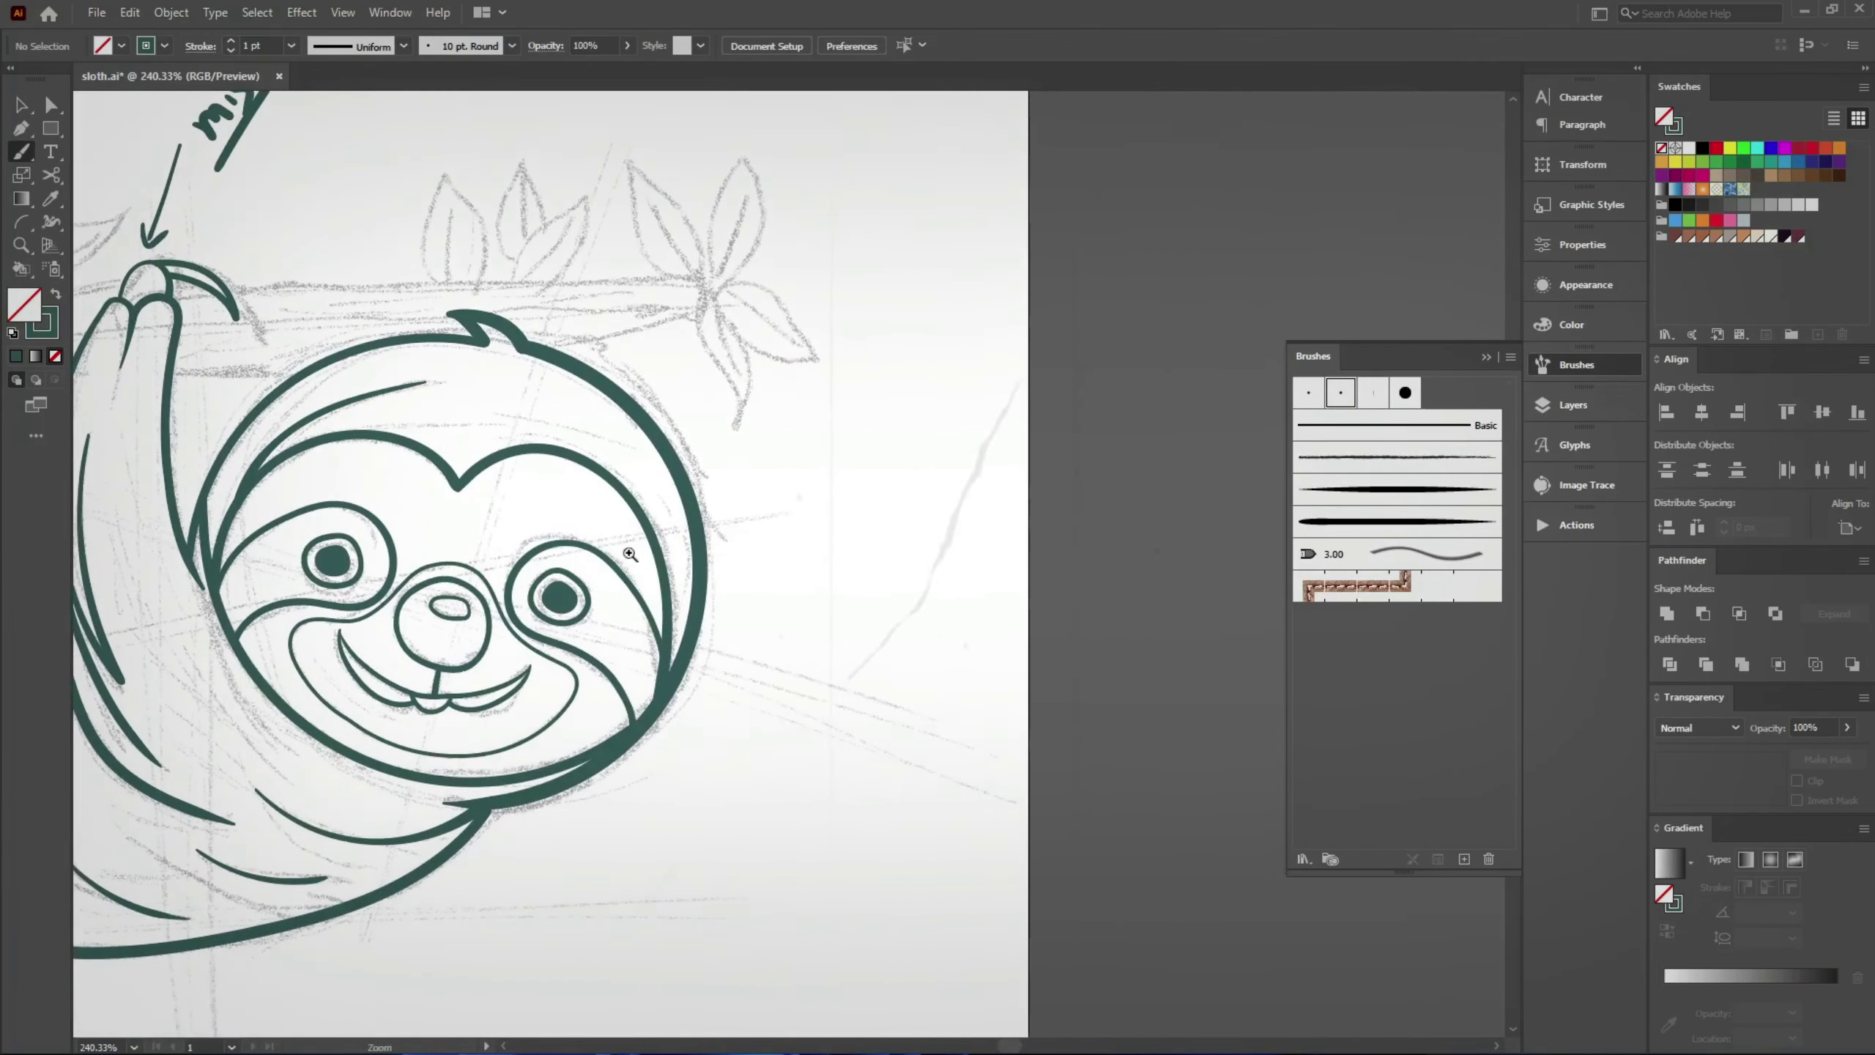
scroll(615, 367, "up", 3)
mouse_move(688, 509)
left_mouse_down()
mouse_move(710, 768)
mouse_move(523, 704)
left_mouse_up()
scroll(709, 665, "down", 3)
scroll(736, 775, "up", 2)
Step: Save the drawing, then paint a fur stroke joining the chin curve
key("ctrl+s")
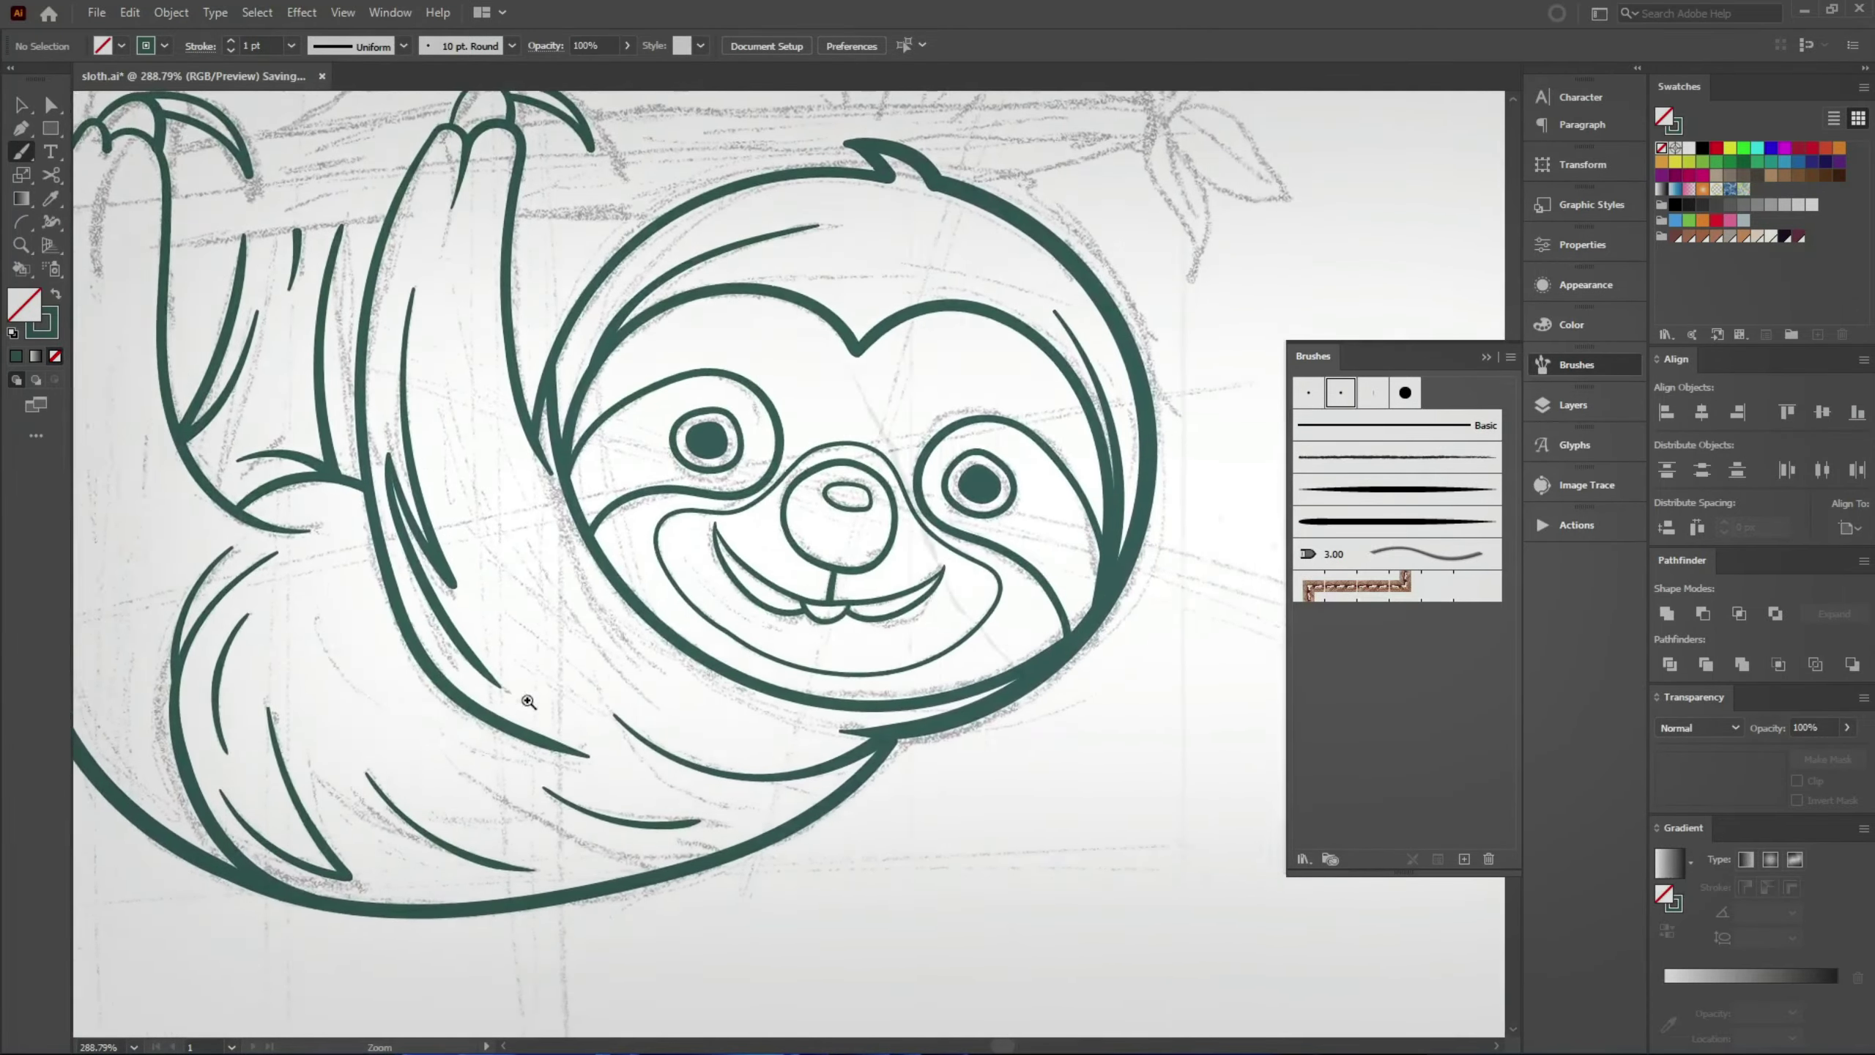
scroll(473, 746, "down", 2)
scroll(577, 766, "up", 1)
scroll(518, 772, "up", 1)
scroll(517, 772, "up", 2)
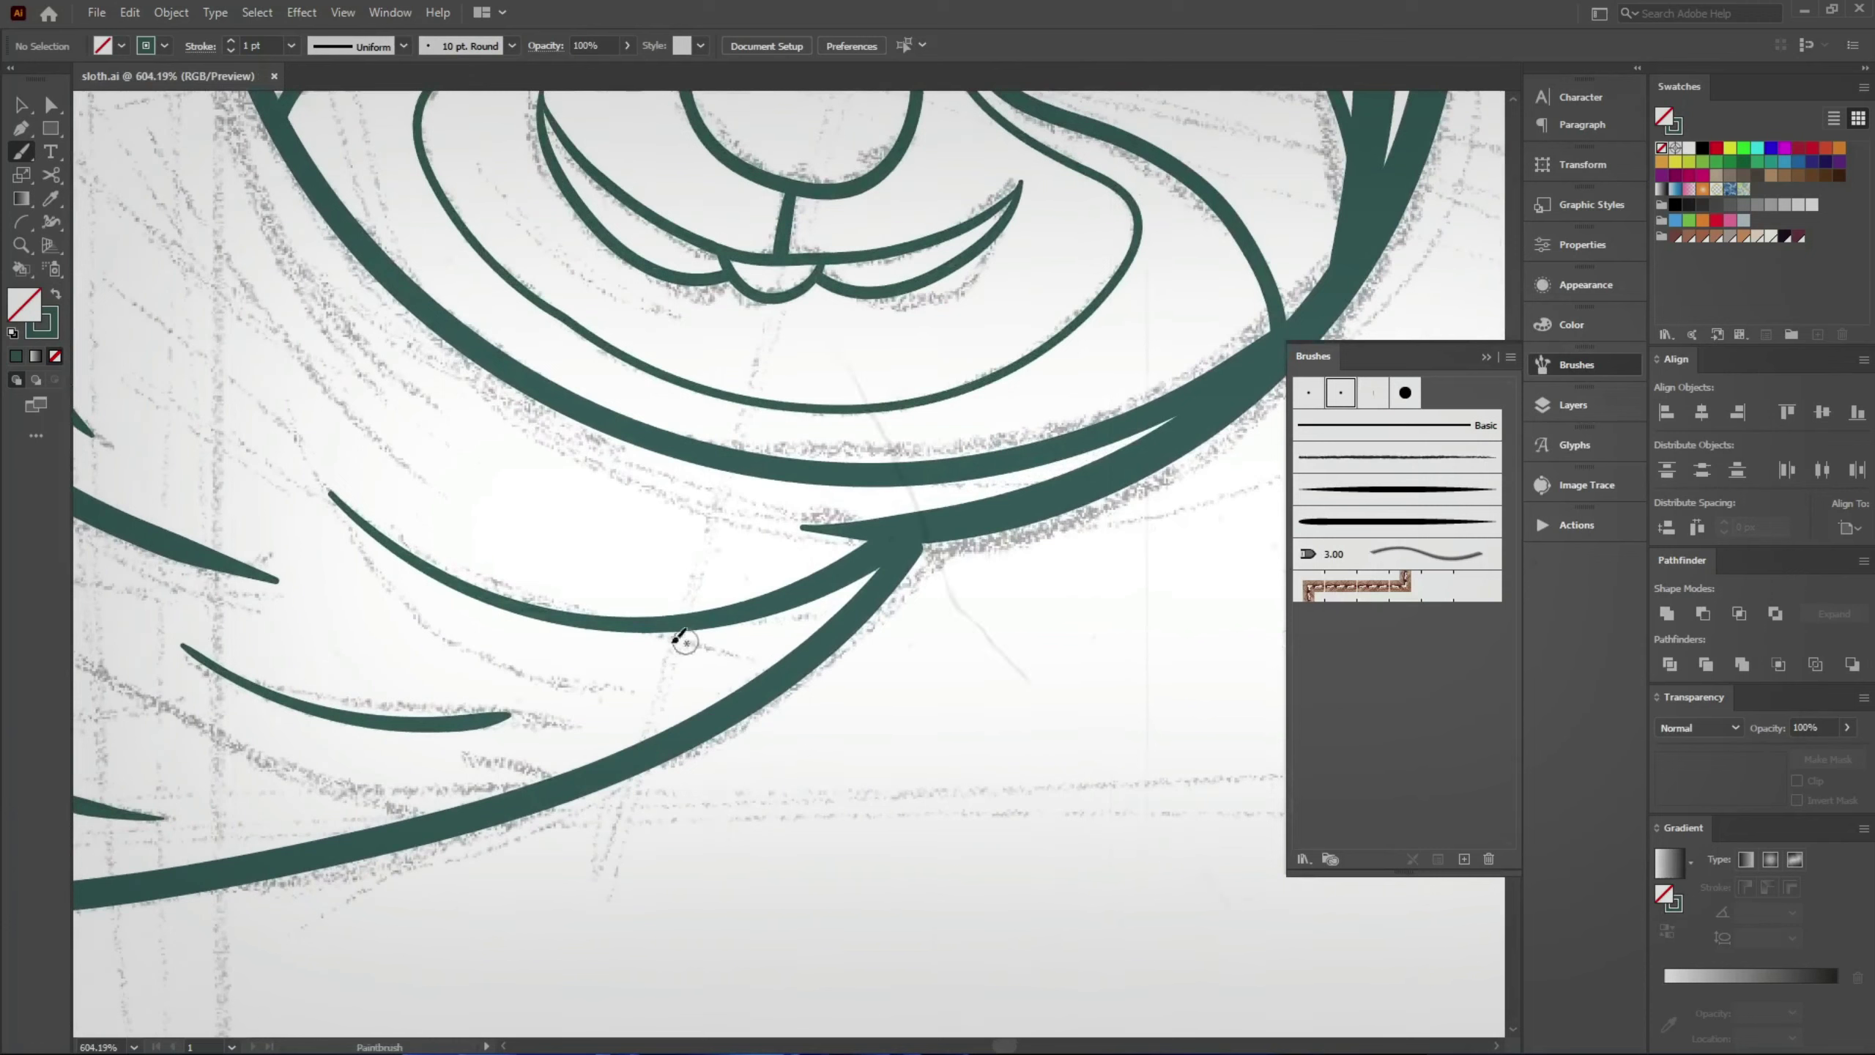
left_click_drag(634, 674, 919, 554)
key("a")
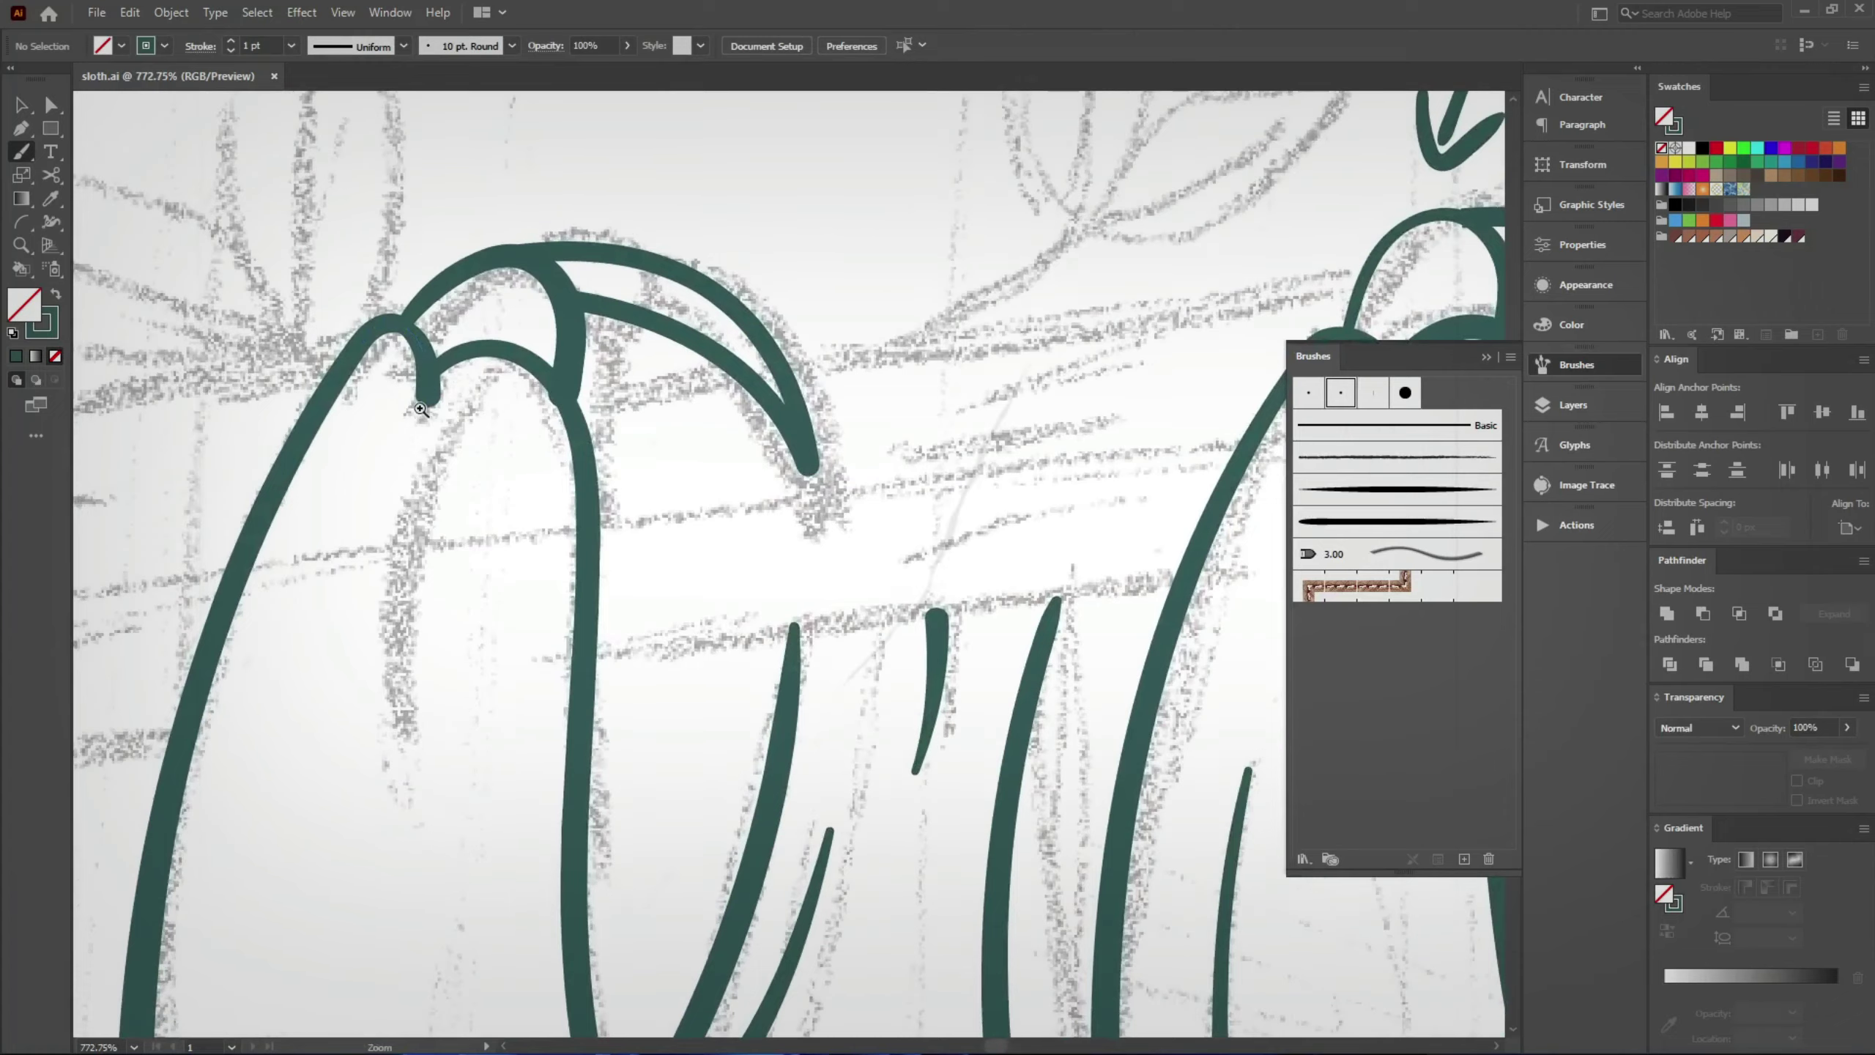
scroll(420, 409, "up", 1)
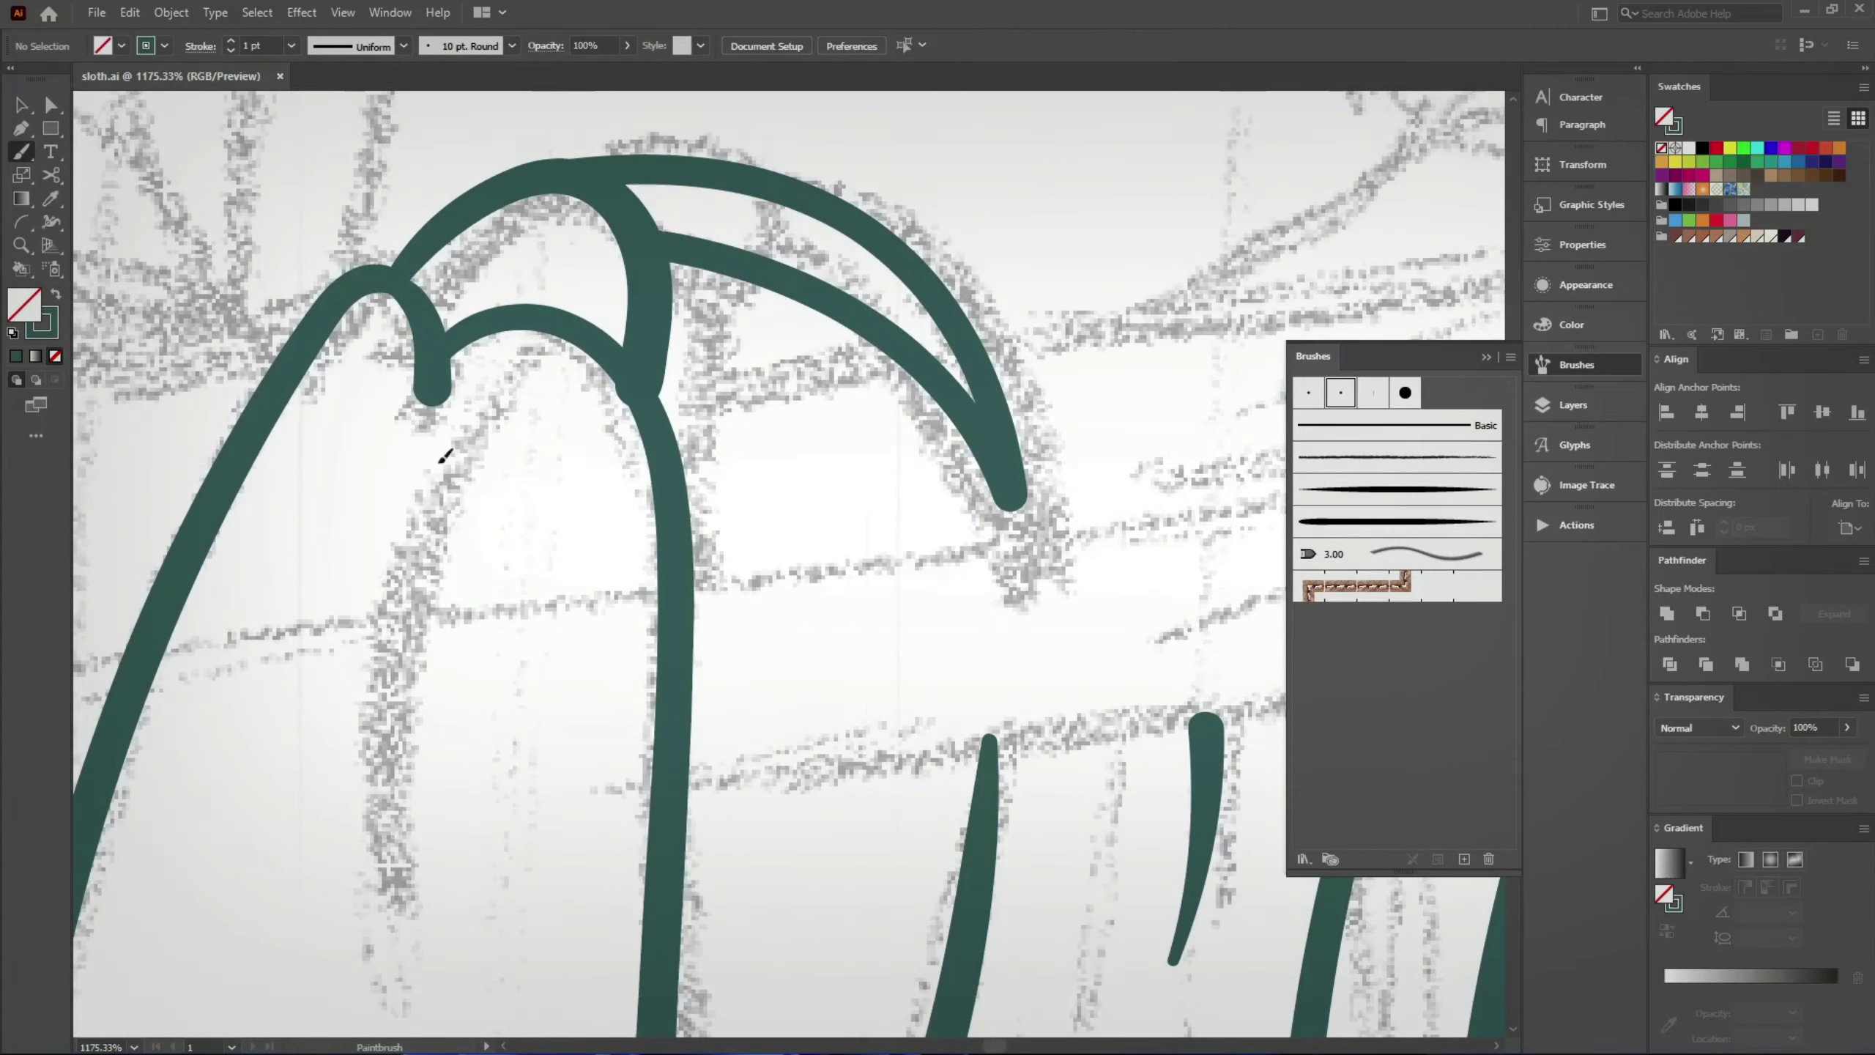
key("a")
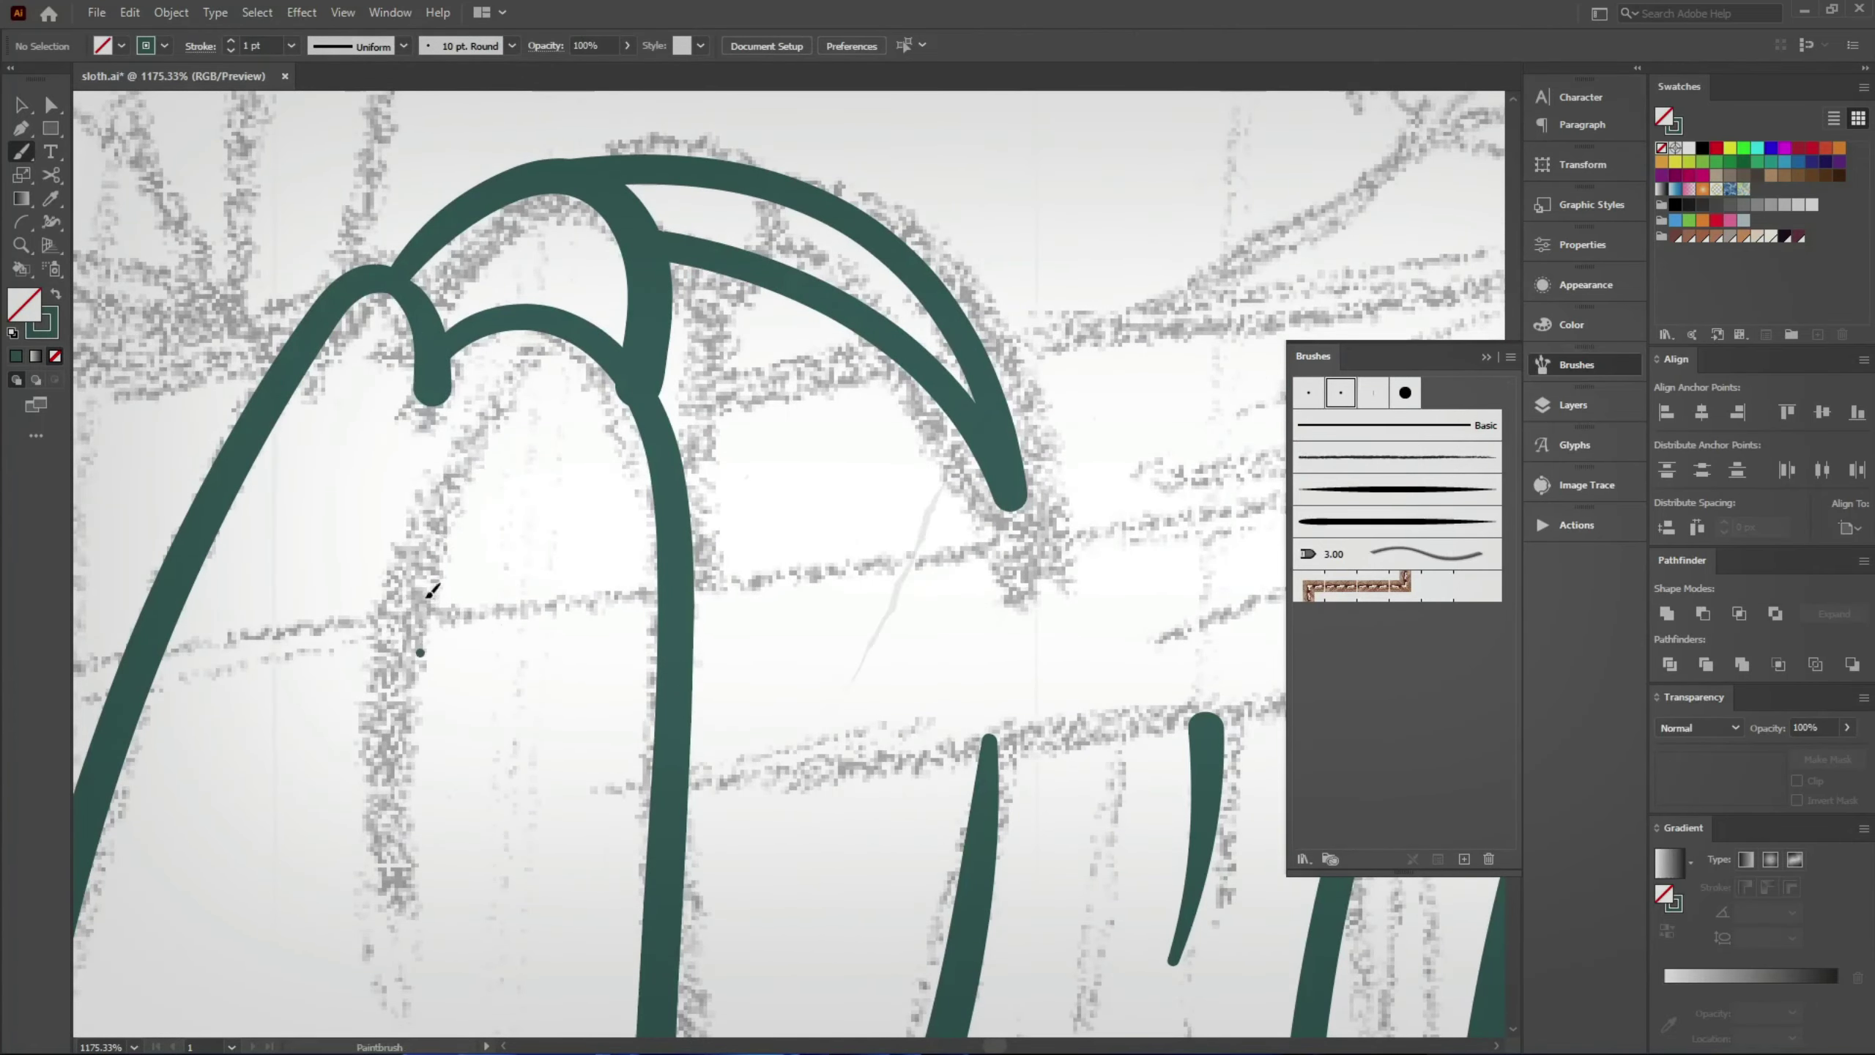
Step: Paint a tapered stroke below the claw hook, then reshape, shift and rotate it
left_click_drag(432, 591, 435, 384)
scroll(435, 383, "up", 1)
key("a")
left_click_drag(447, 479, 463, 489)
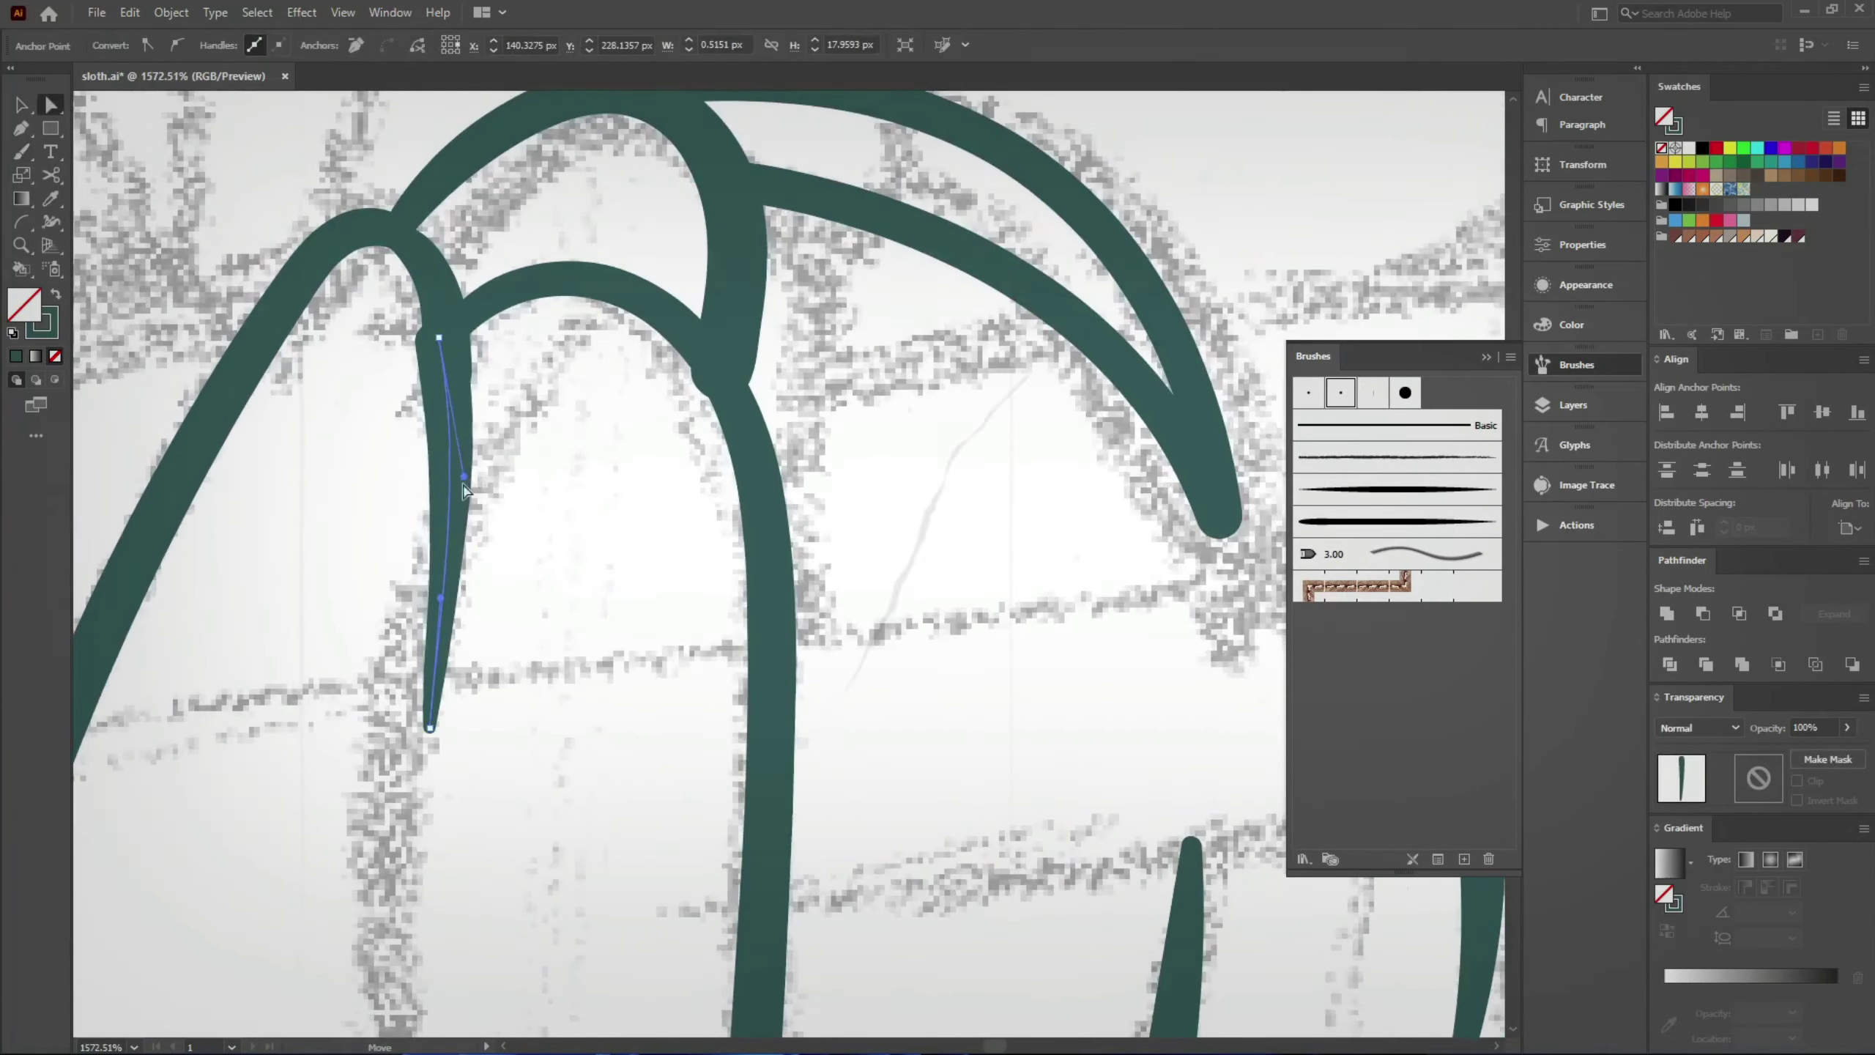
key("v")
left_click_drag(430, 337, 418, 360)
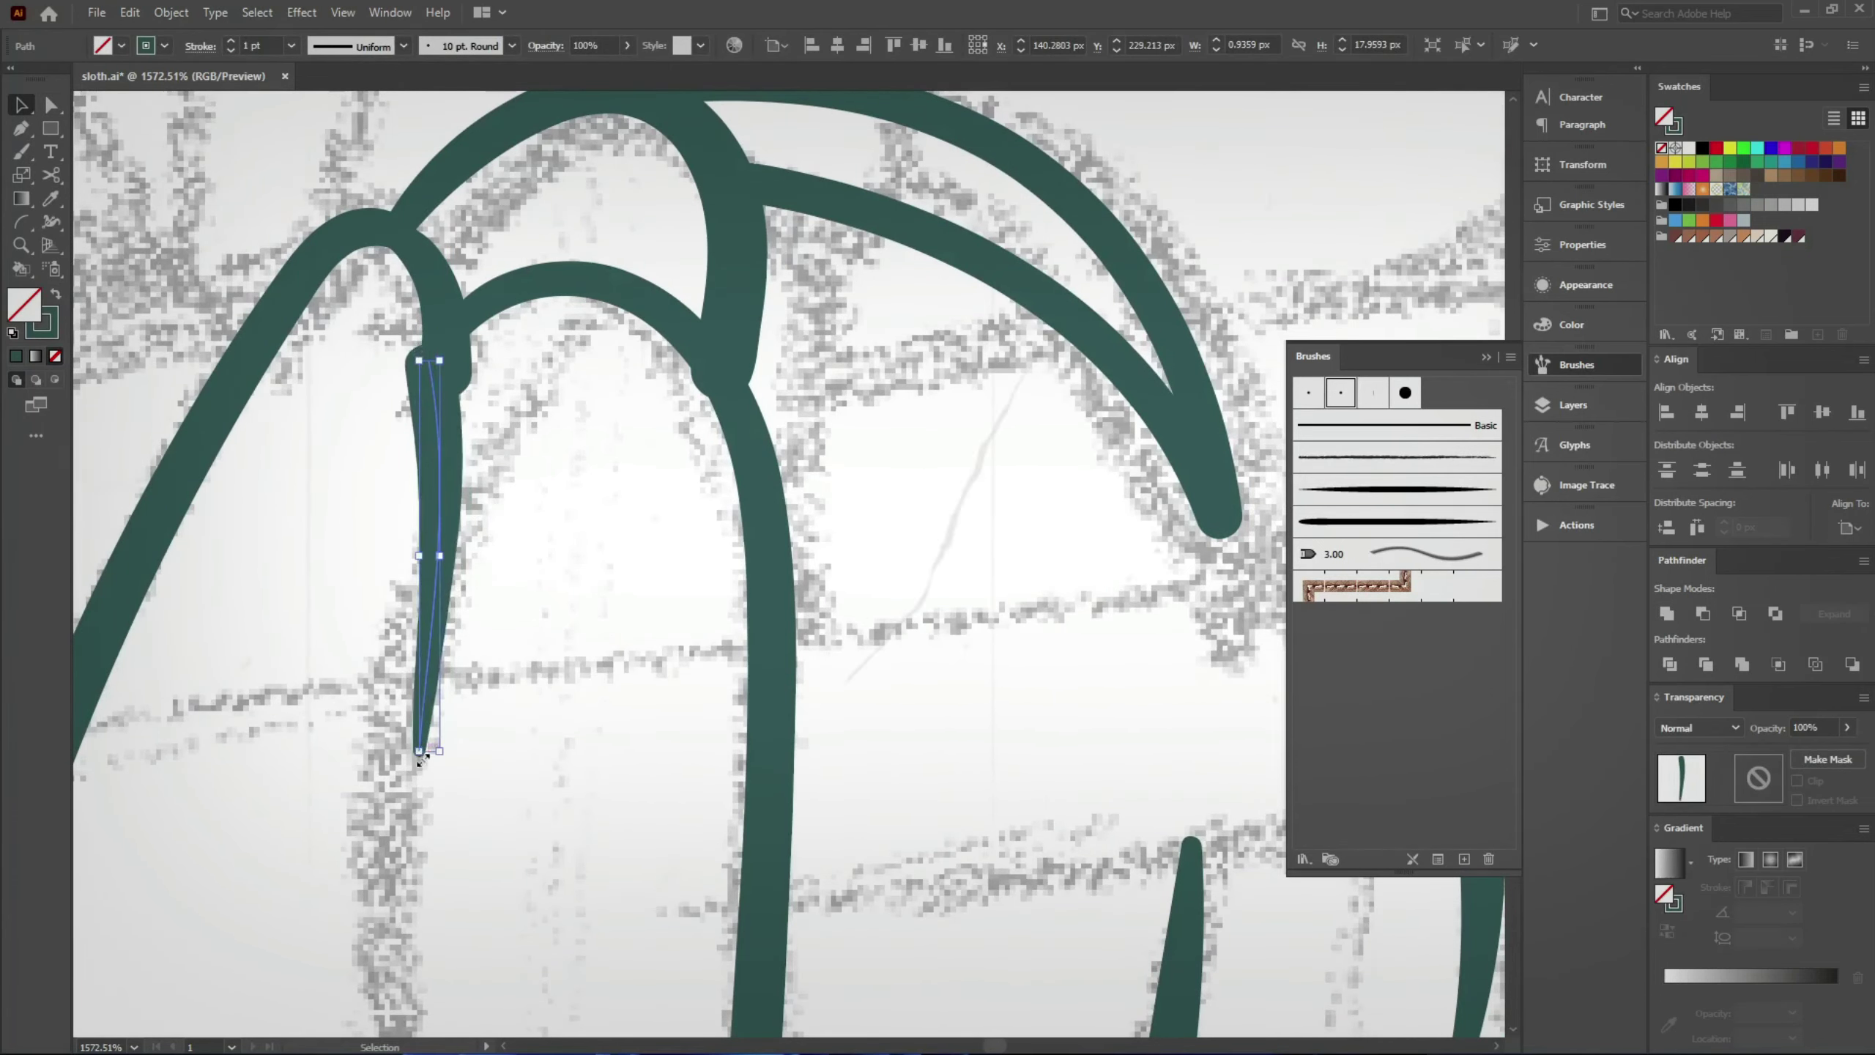
scroll(544, 503, "up", 2)
left_click_drag(476, 473, 476, 469)
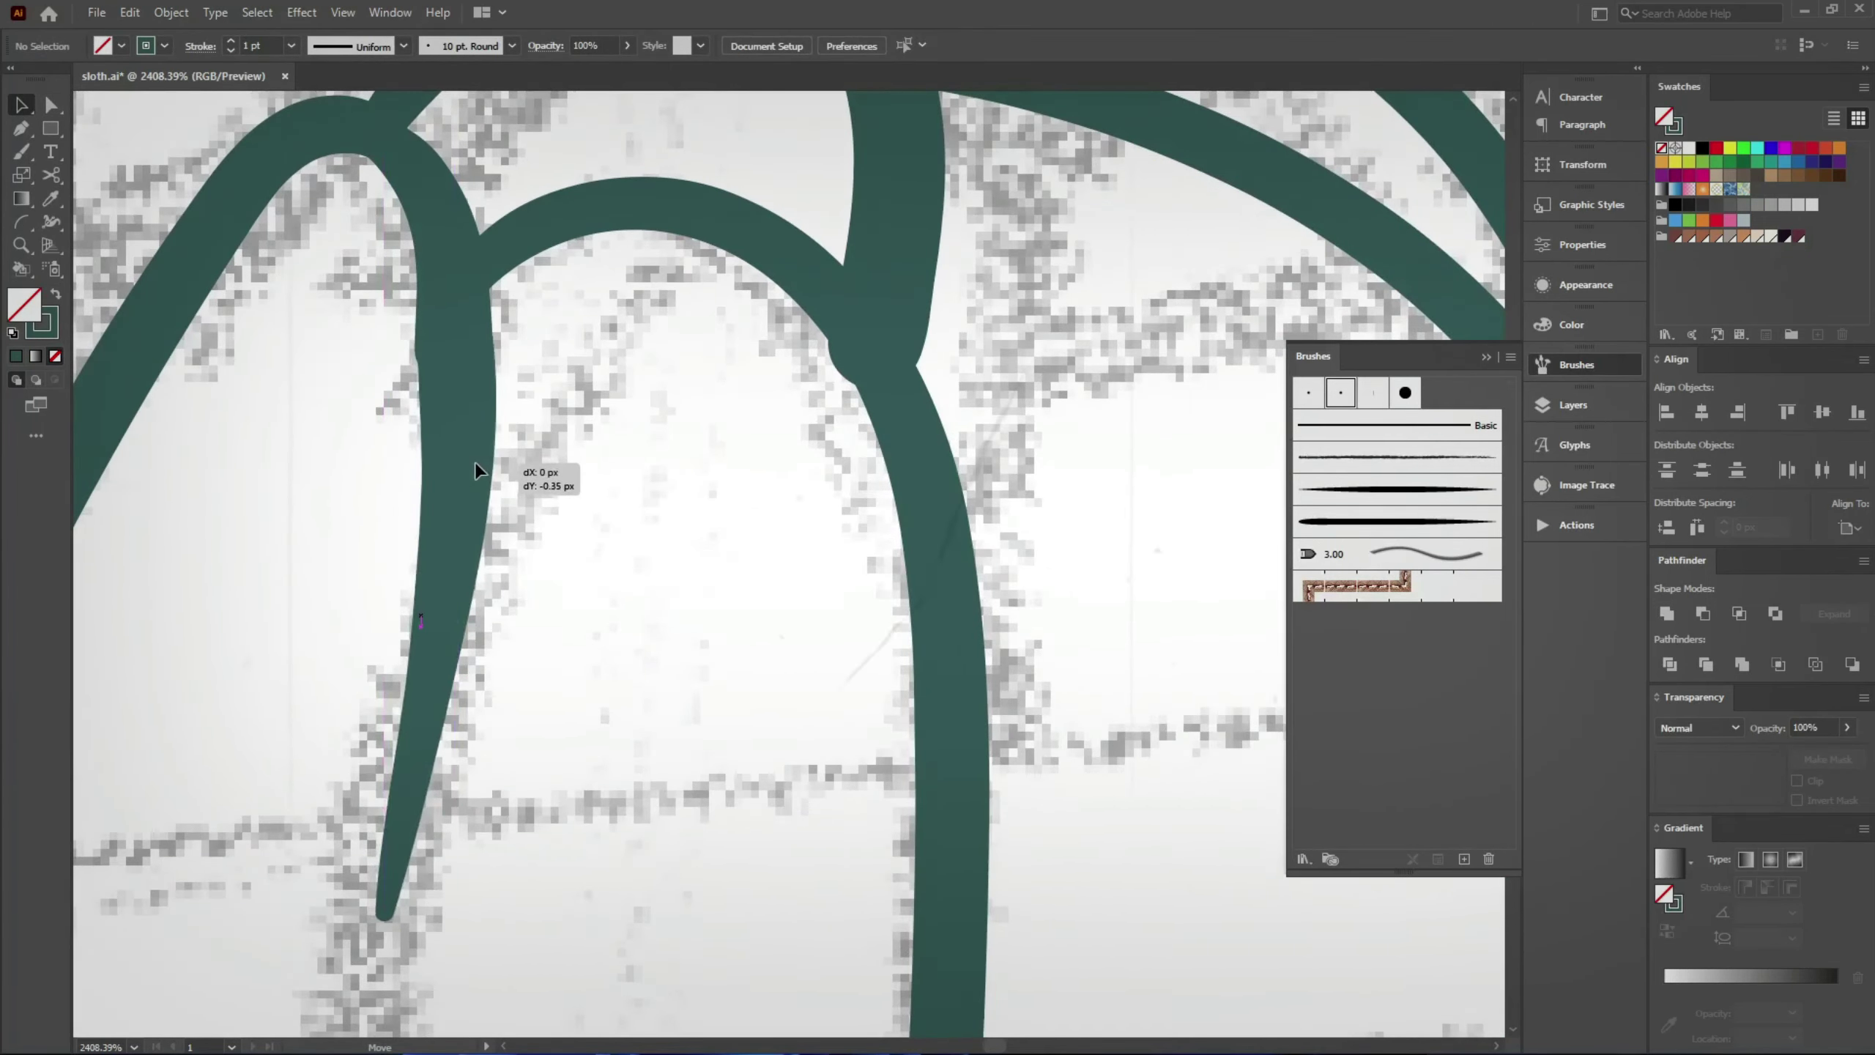
mouse_move(427, 924)
left_mouse_down()
mouse_move(395, 928)
mouse_move(452, 586)
left_mouse_up()
scroll(452, 587, "down", 5)
left_click(236, 562)
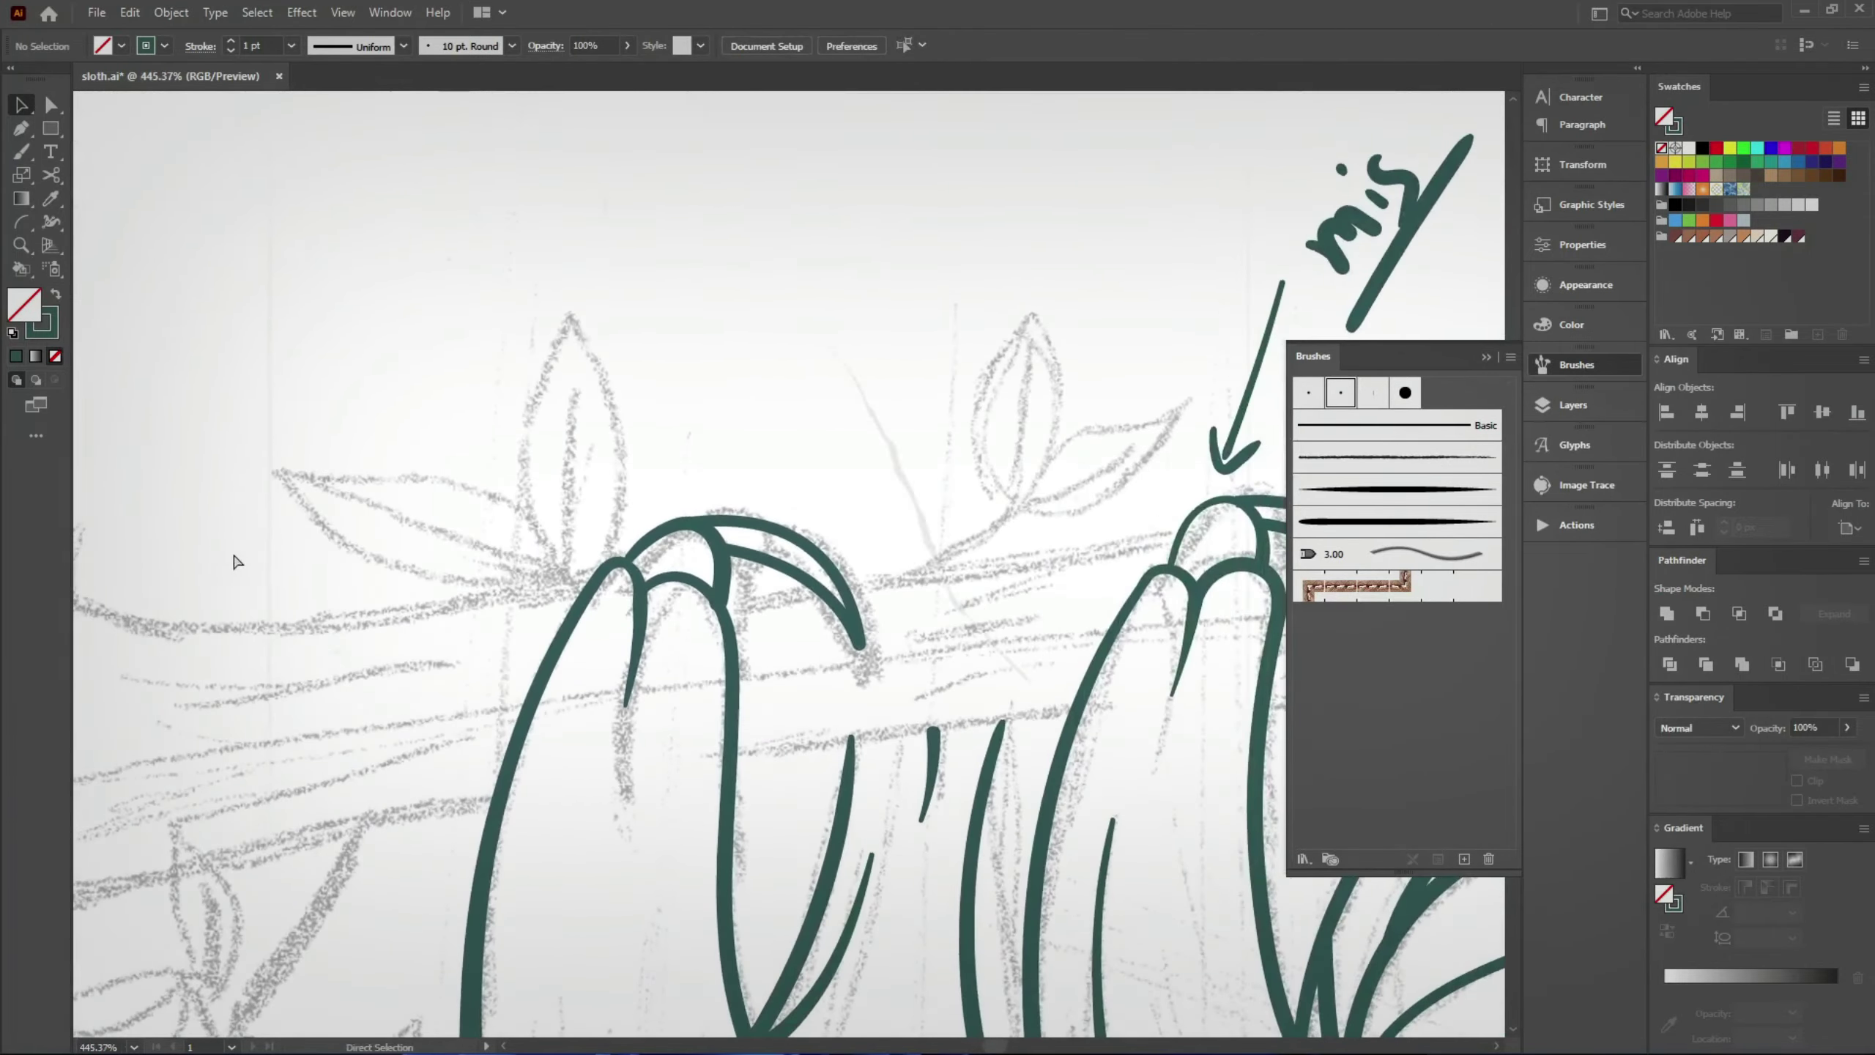
Step: Paint a fur stroke along the sloth's arm
scroll(285, 628, "down", 3)
scroll(397, 588, "down", 2)
scroll(642, 785, "up", 3)
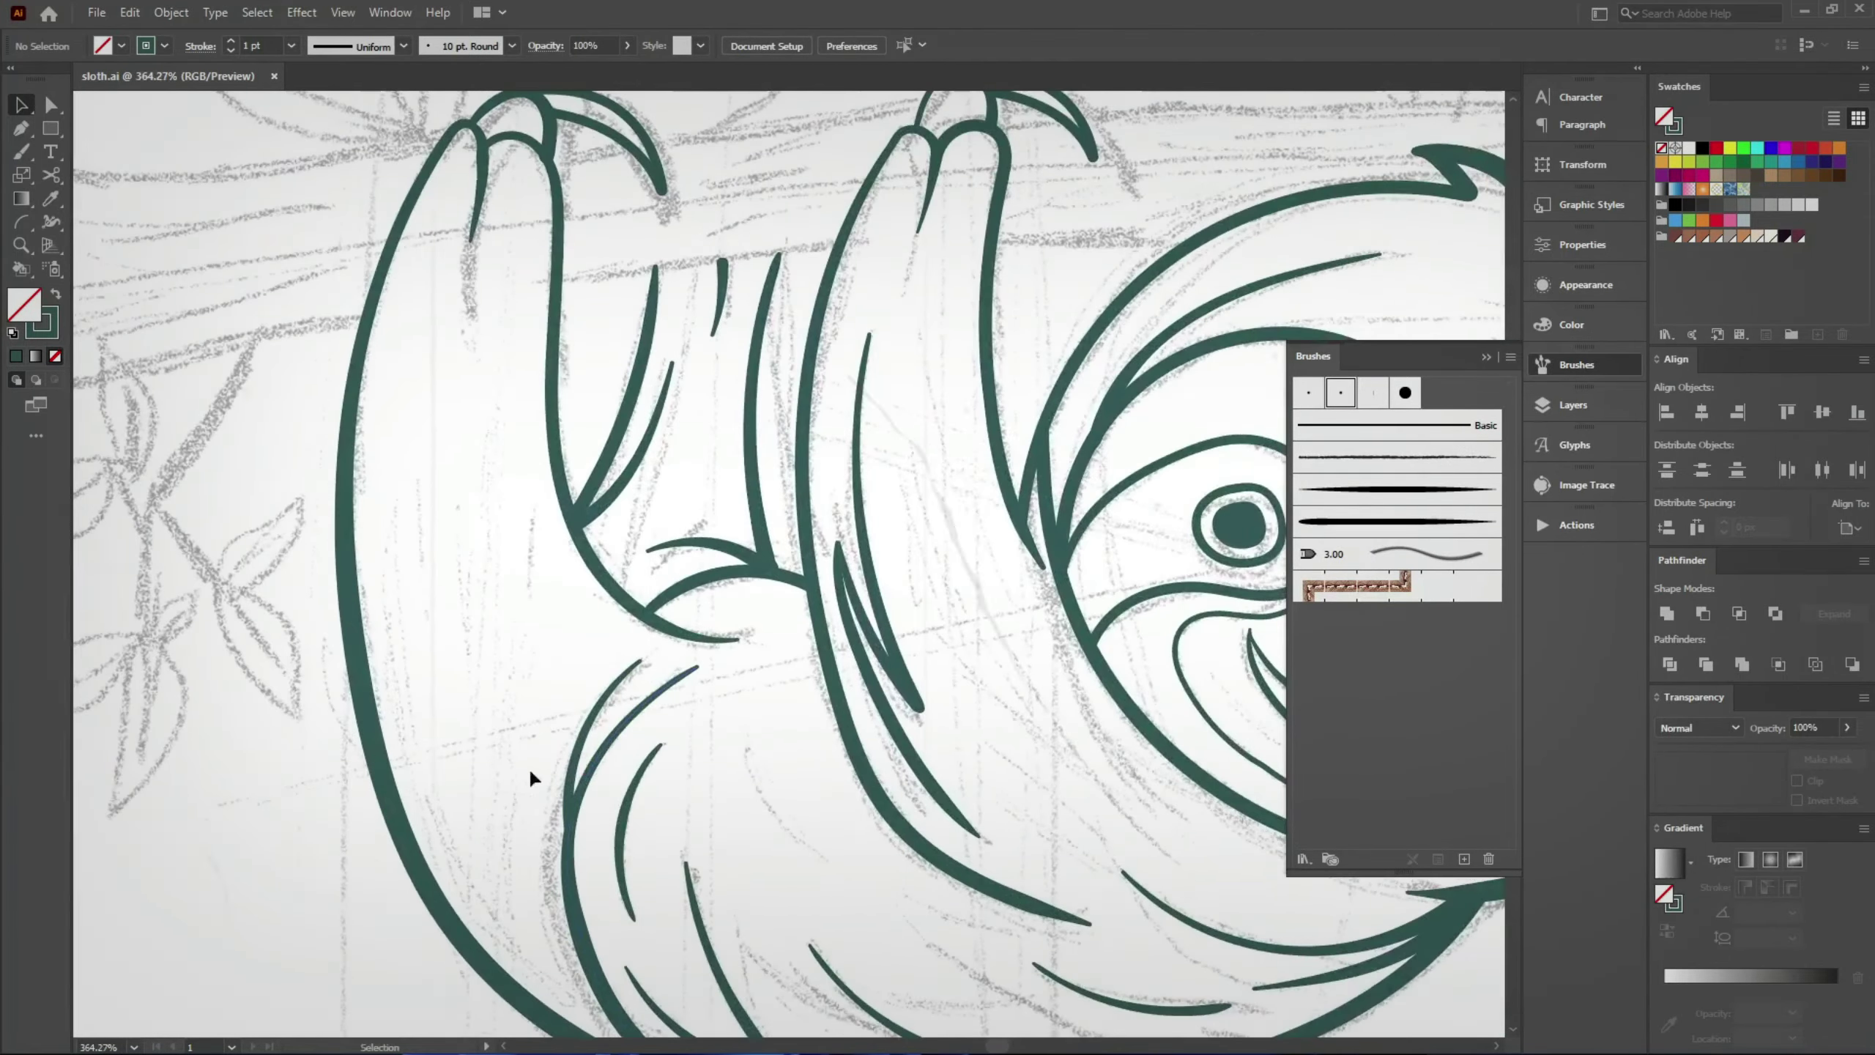
scroll(530, 777, "down", 3)
scroll(331, 549, "up", 2)
scroll(352, 403, "up", 1)
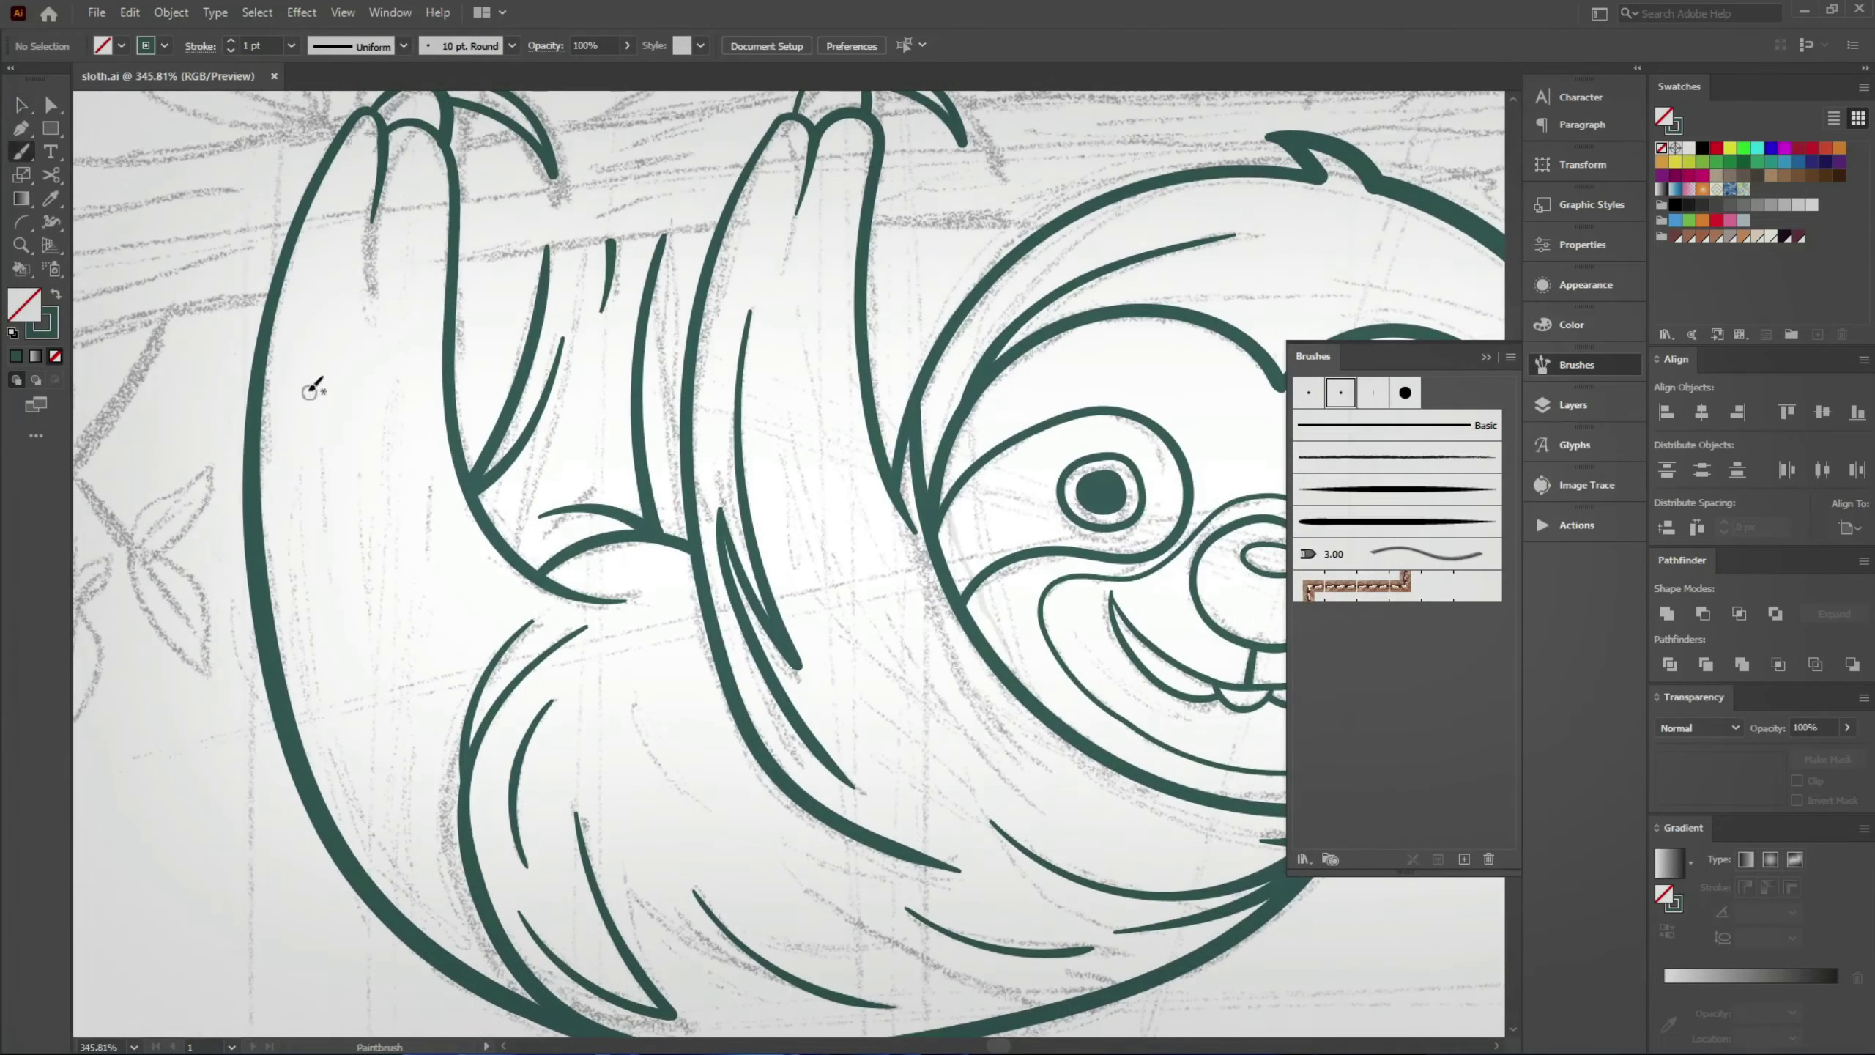
scroll(311, 389, "up", 2)
left_click_drag(312, 609, 308, 304)
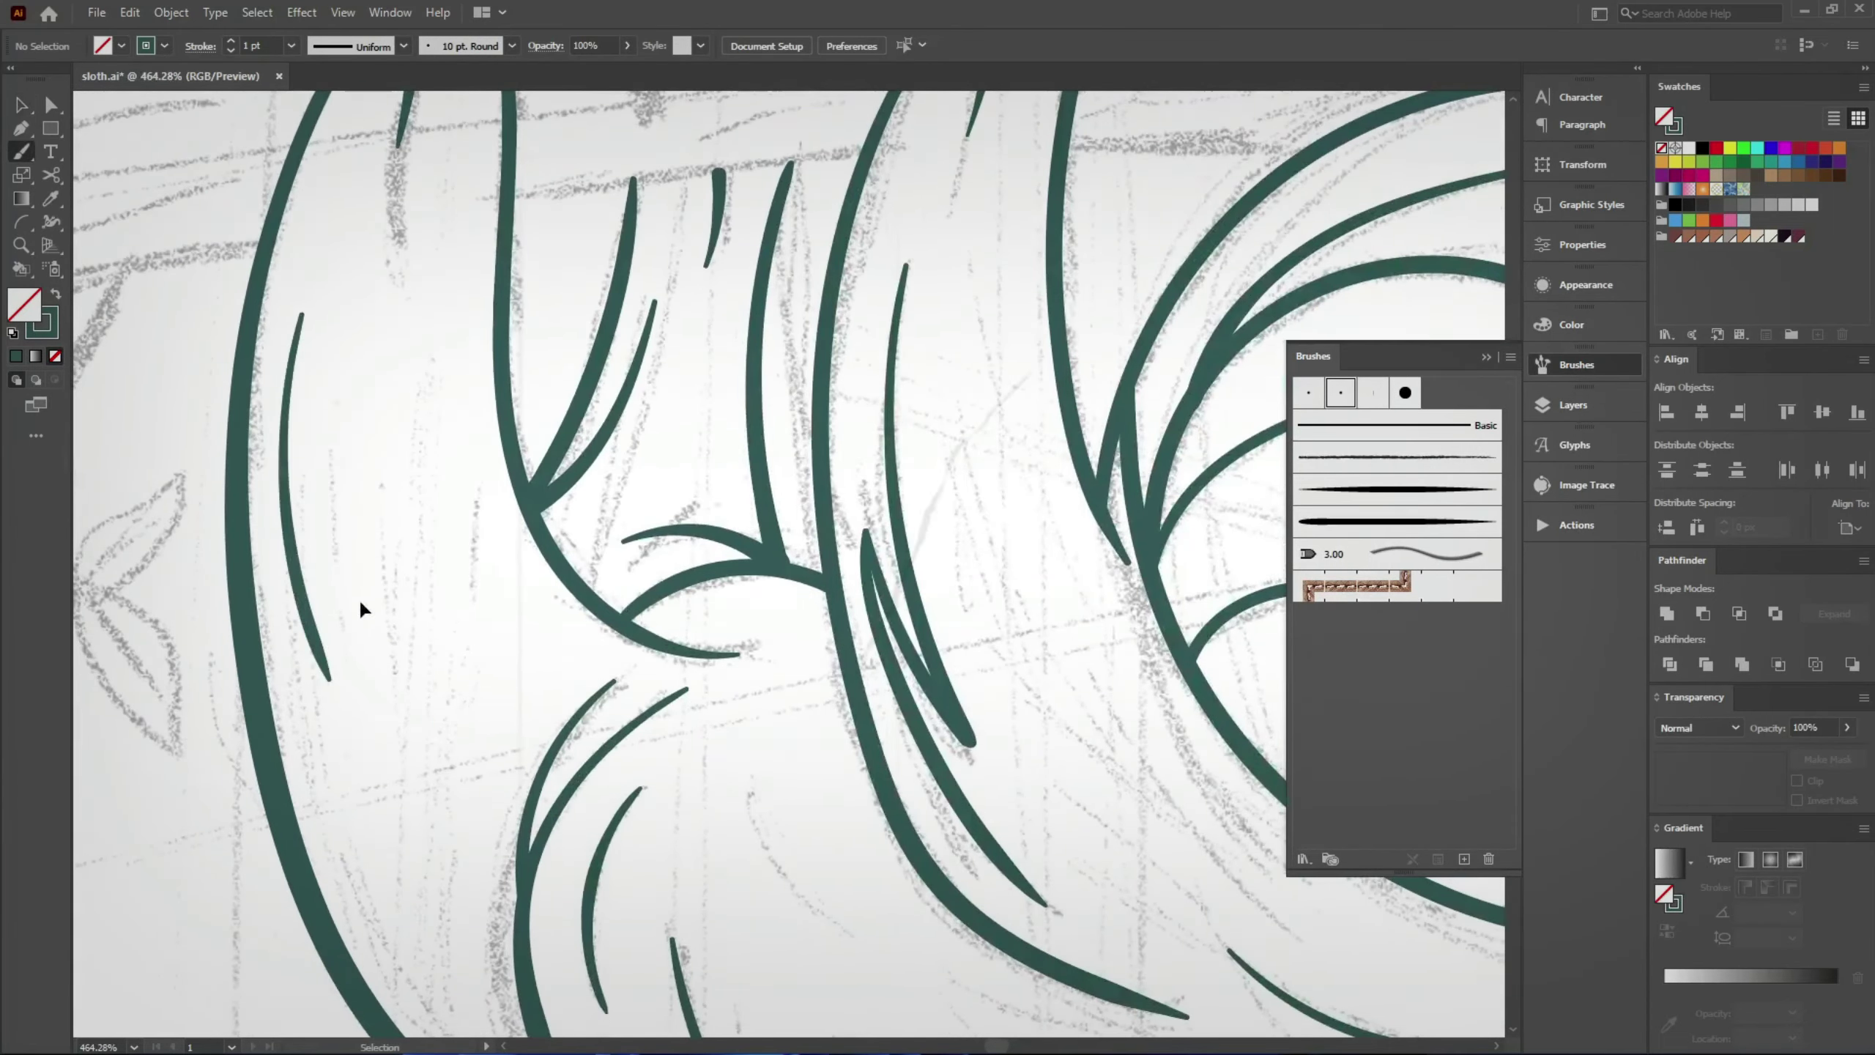
scroll(413, 577, "down", 5)
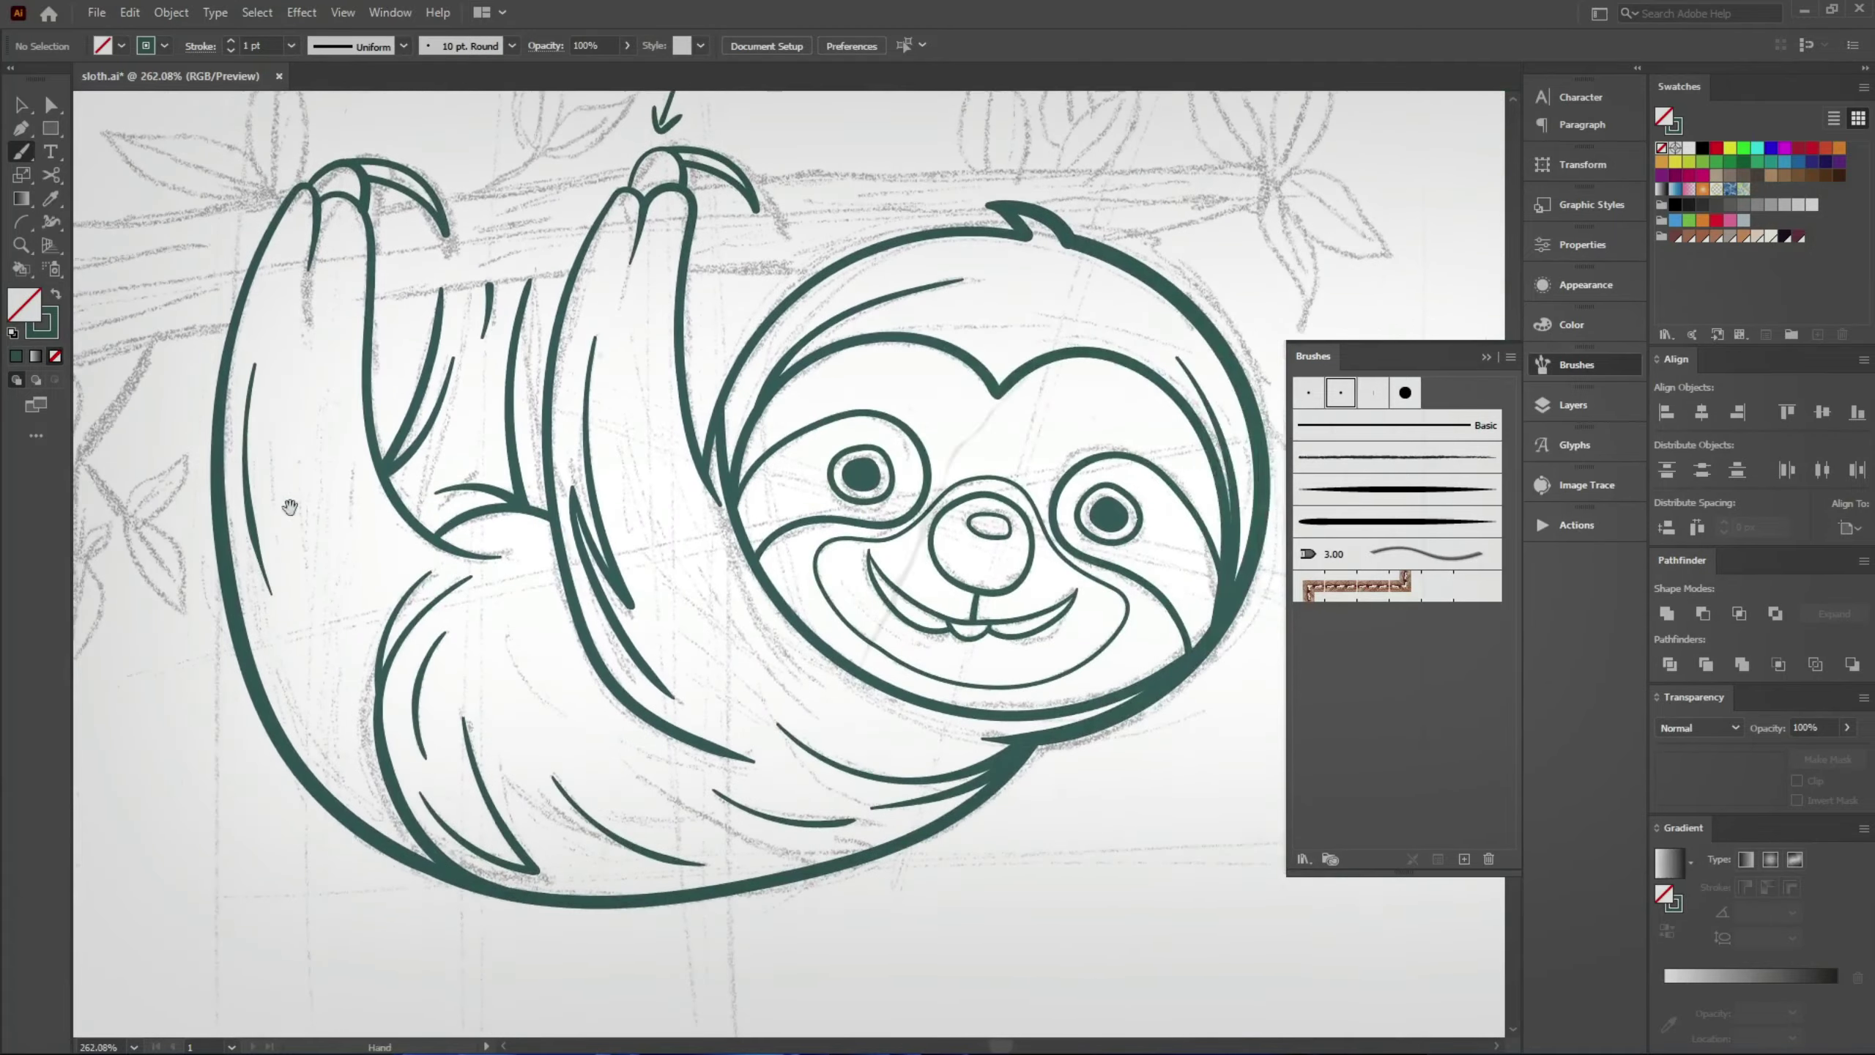
scroll(404, 284, "up", 6)
scroll(408, 444, "down", 2)
scroll(408, 444, "down", 3)
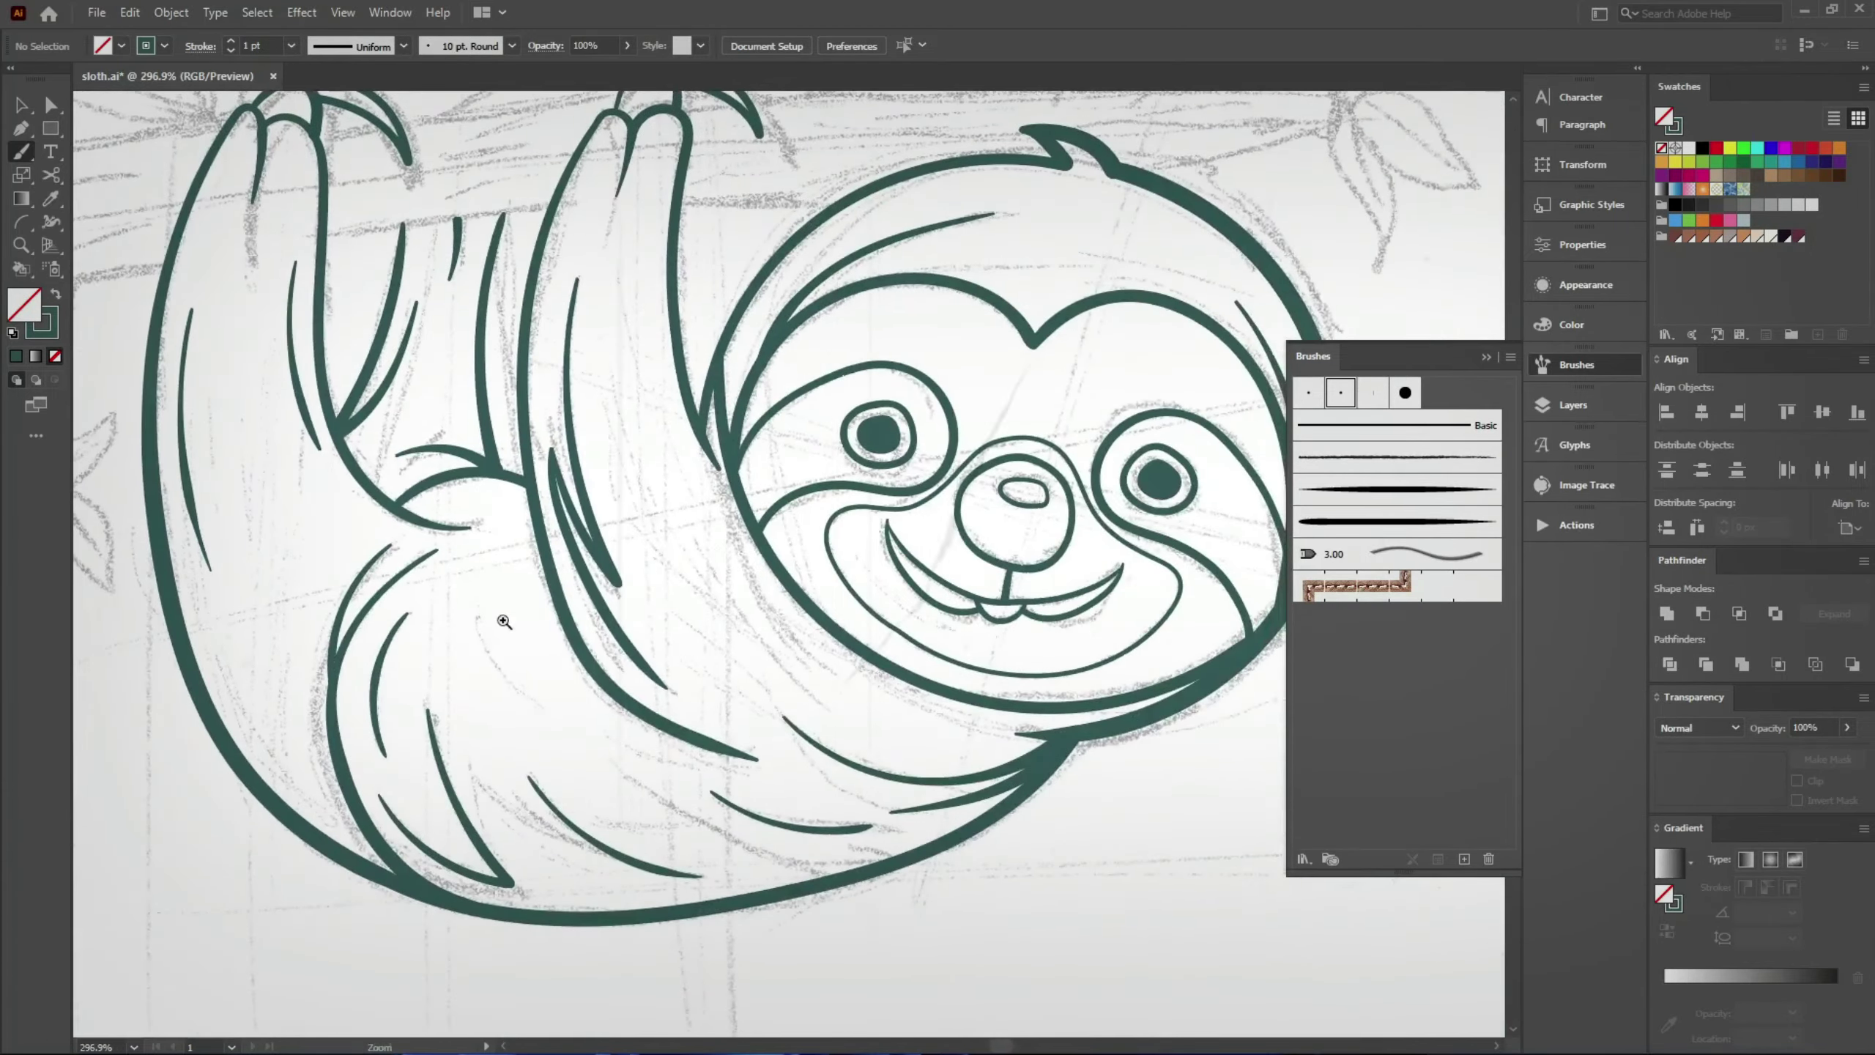
scroll(605, 392, "up", 7)
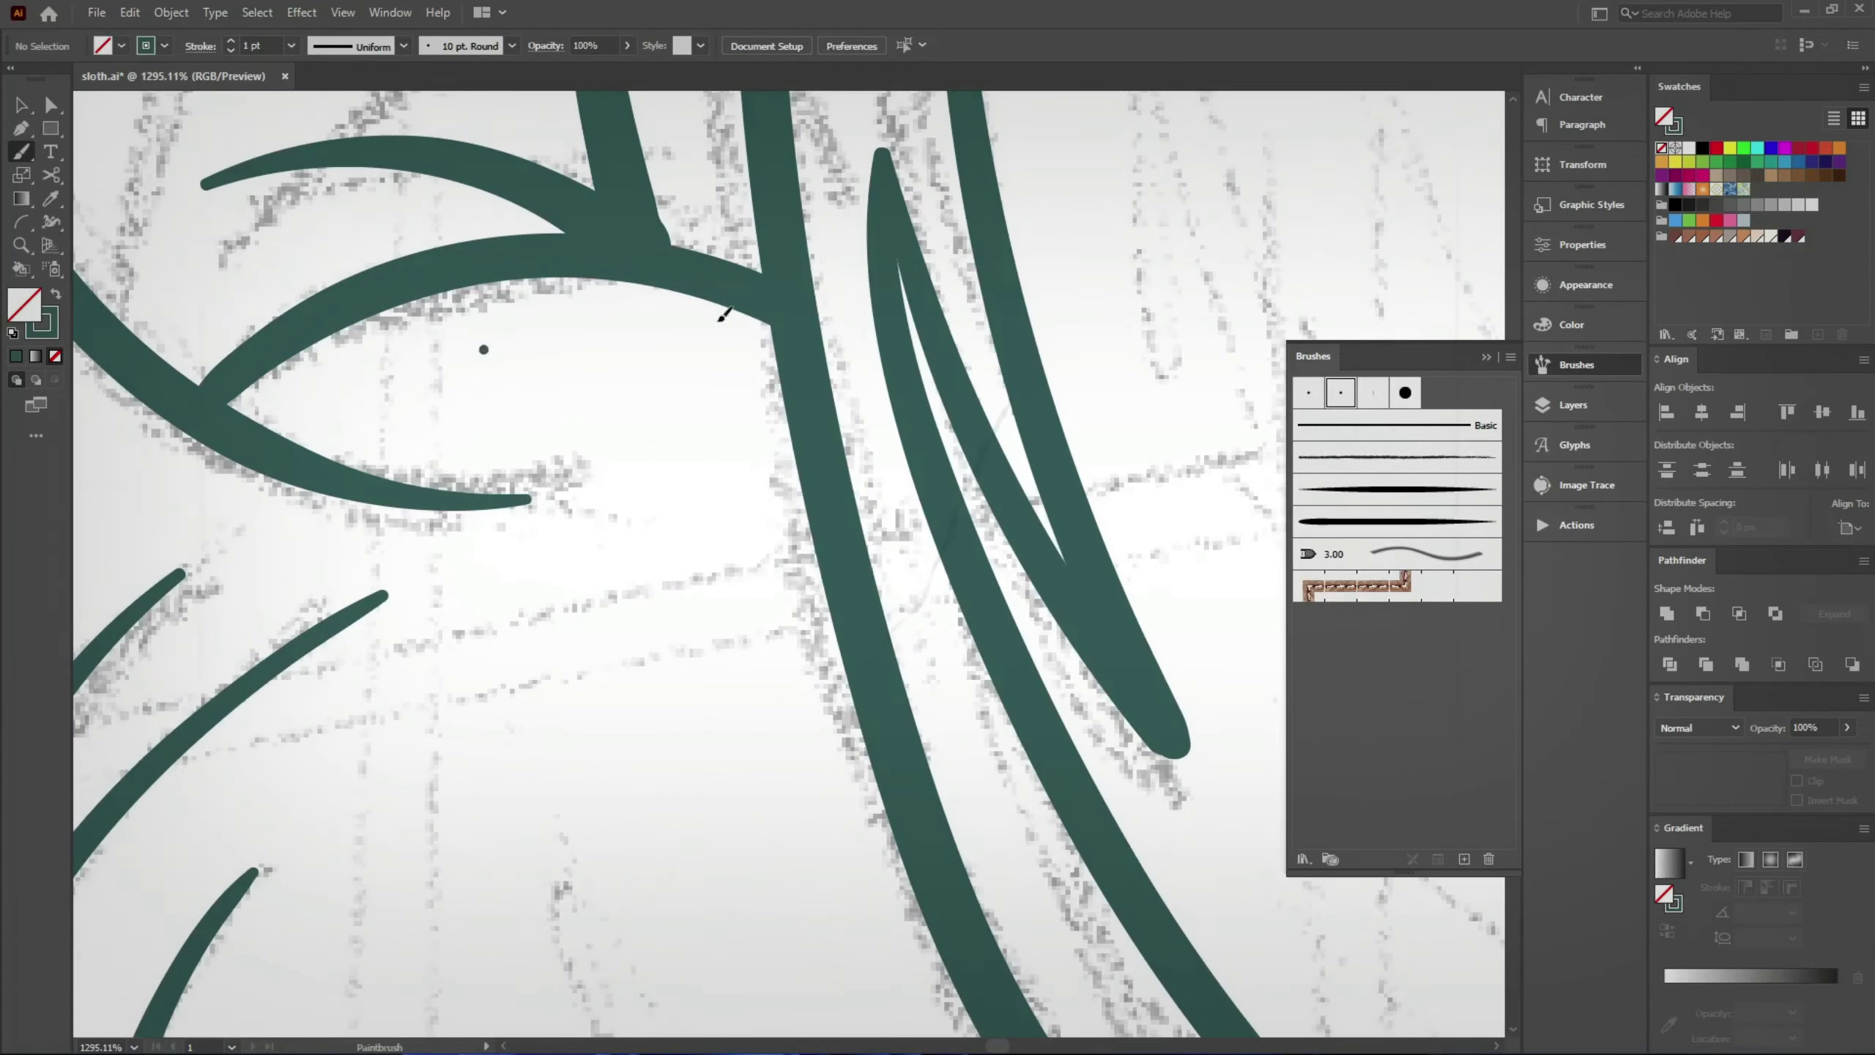
scroll(774, 440, "down", 1)
scroll(774, 439, "down", 3)
scroll(591, 591, "down", 3)
Step: Undo a short stray stroke, then add a thin fur stroke beside the cheek and position it
scroll(440, 770, "up", 2)
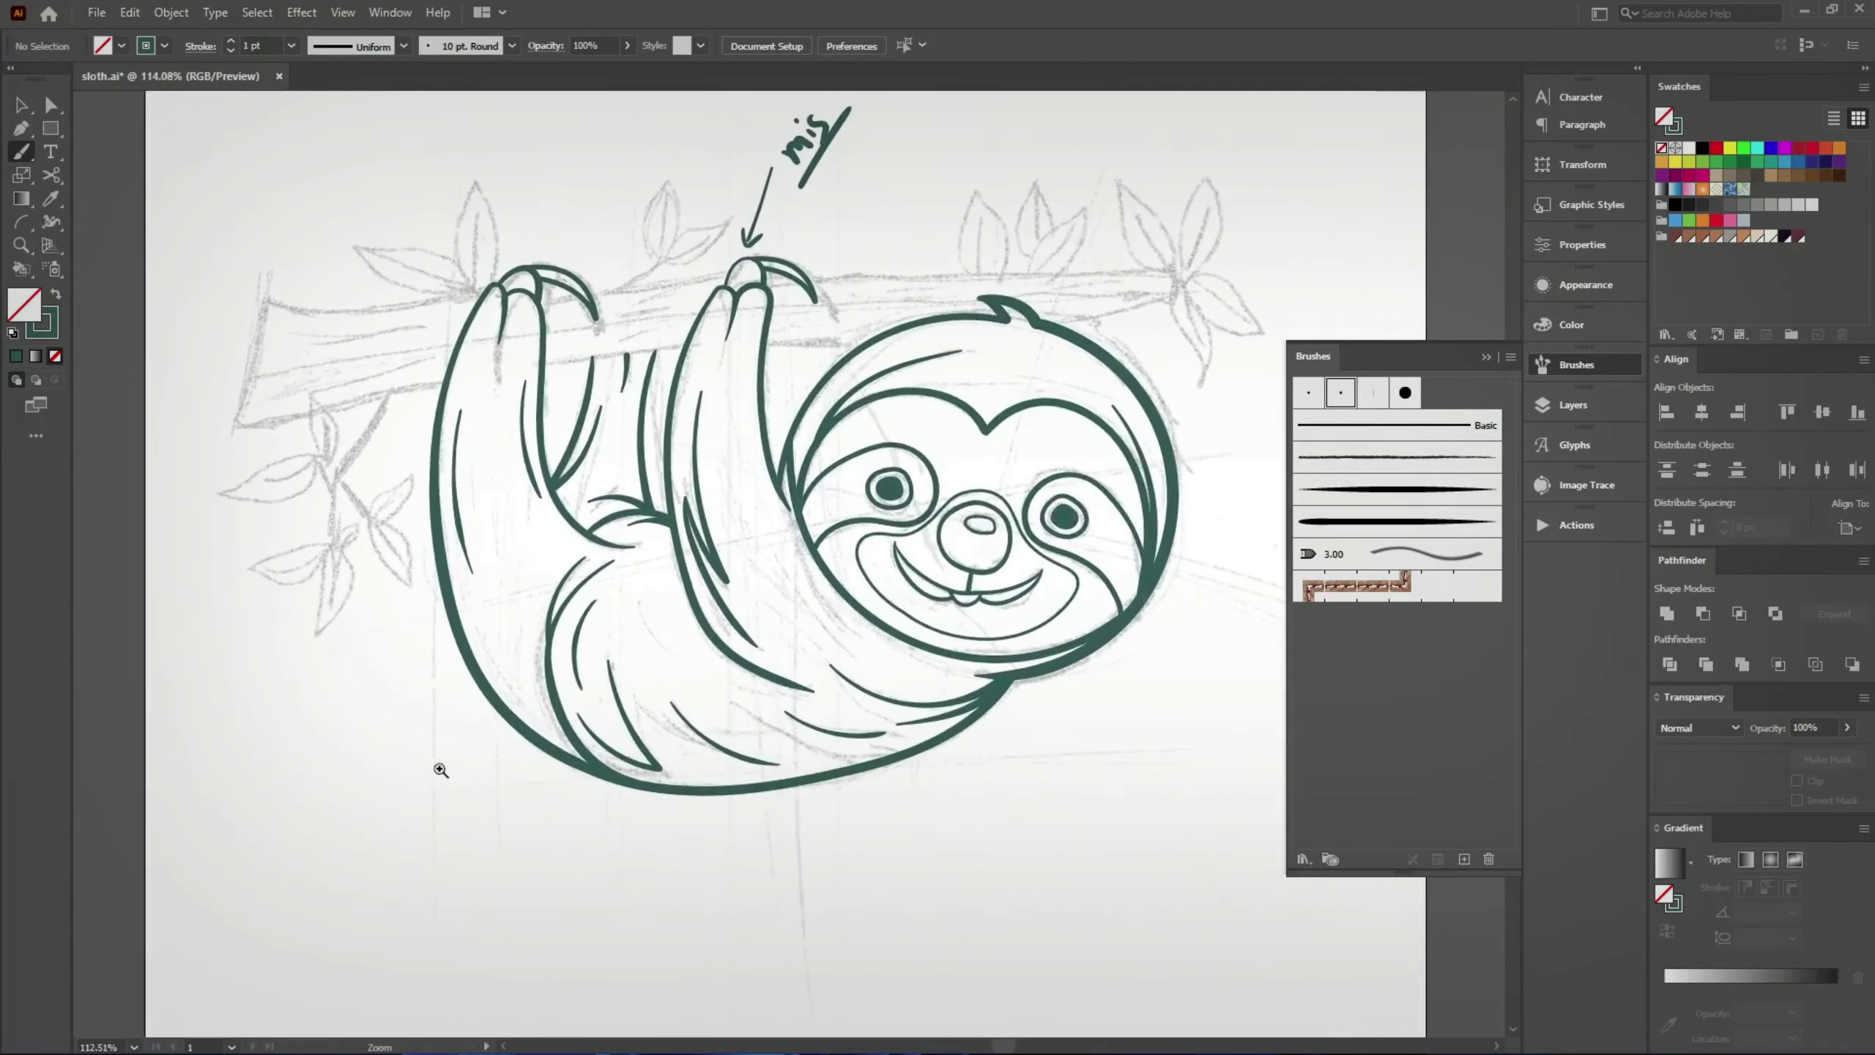
scroll(547, 728, "down", 1)
scroll(738, 627, "up", 5)
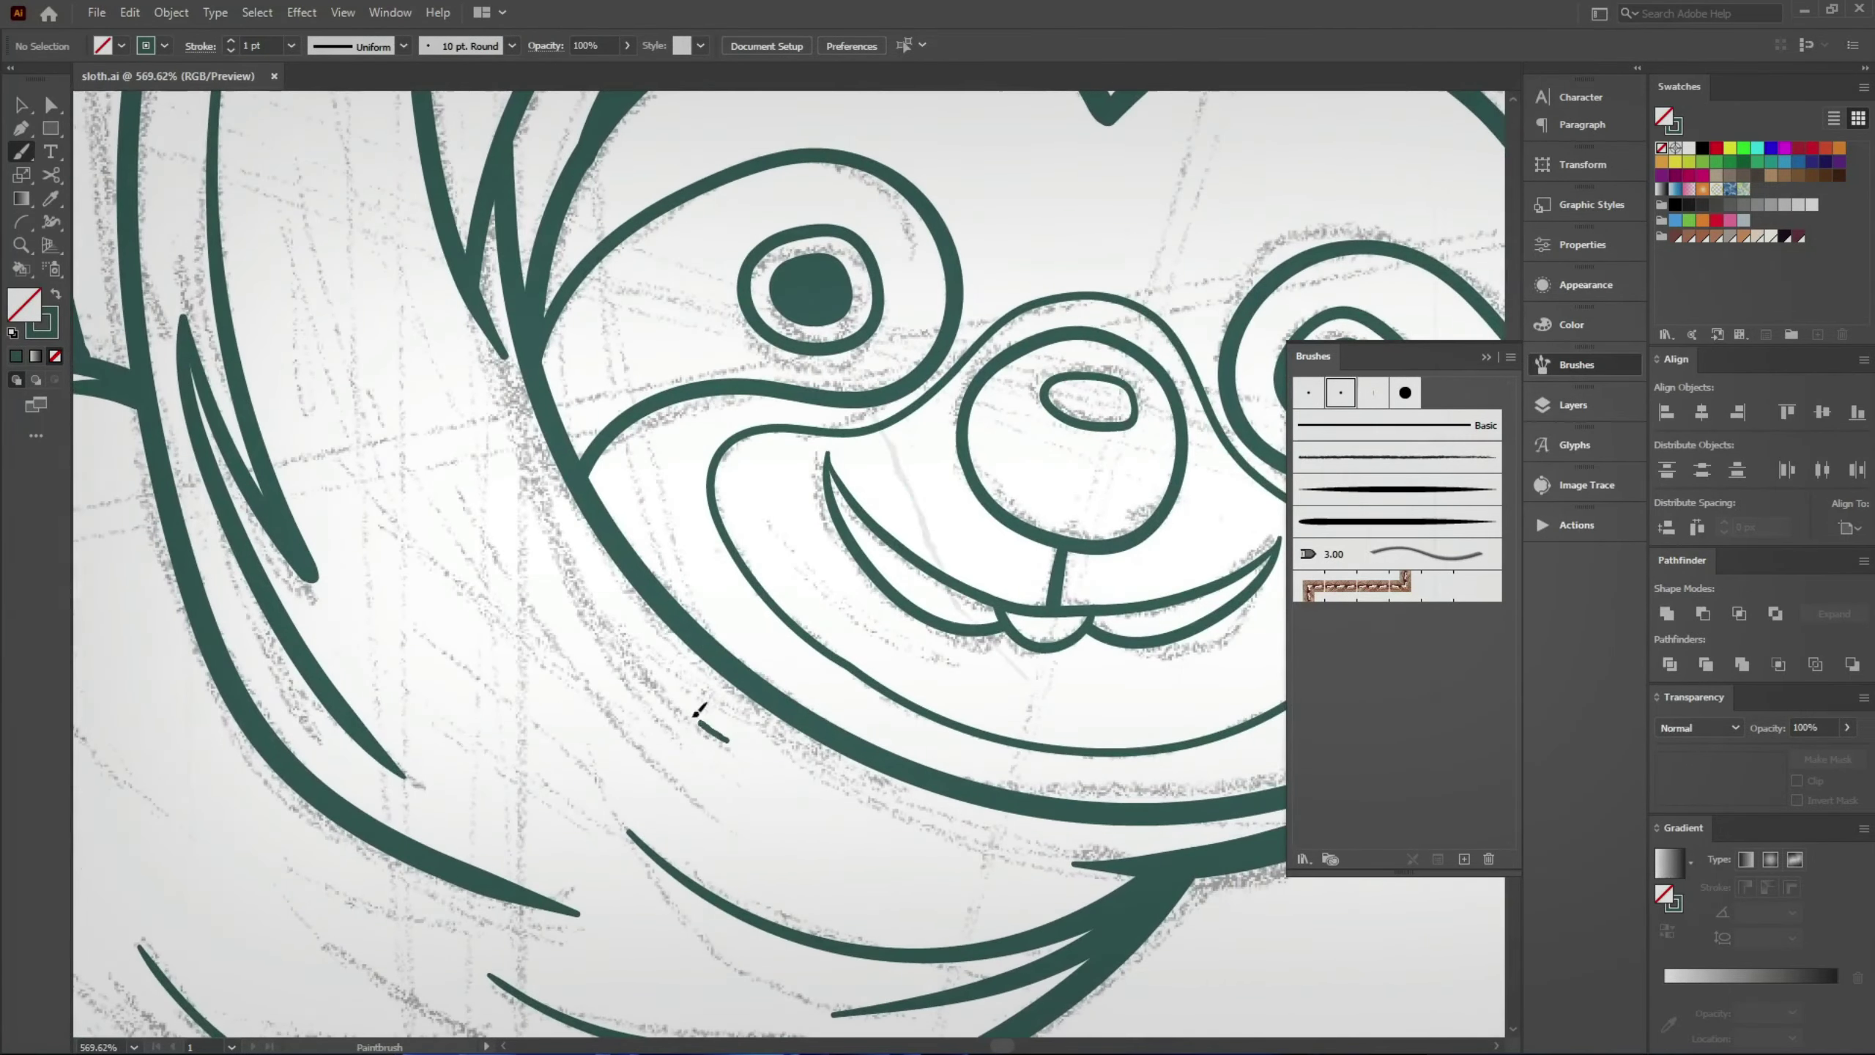
key("ctrl+z")
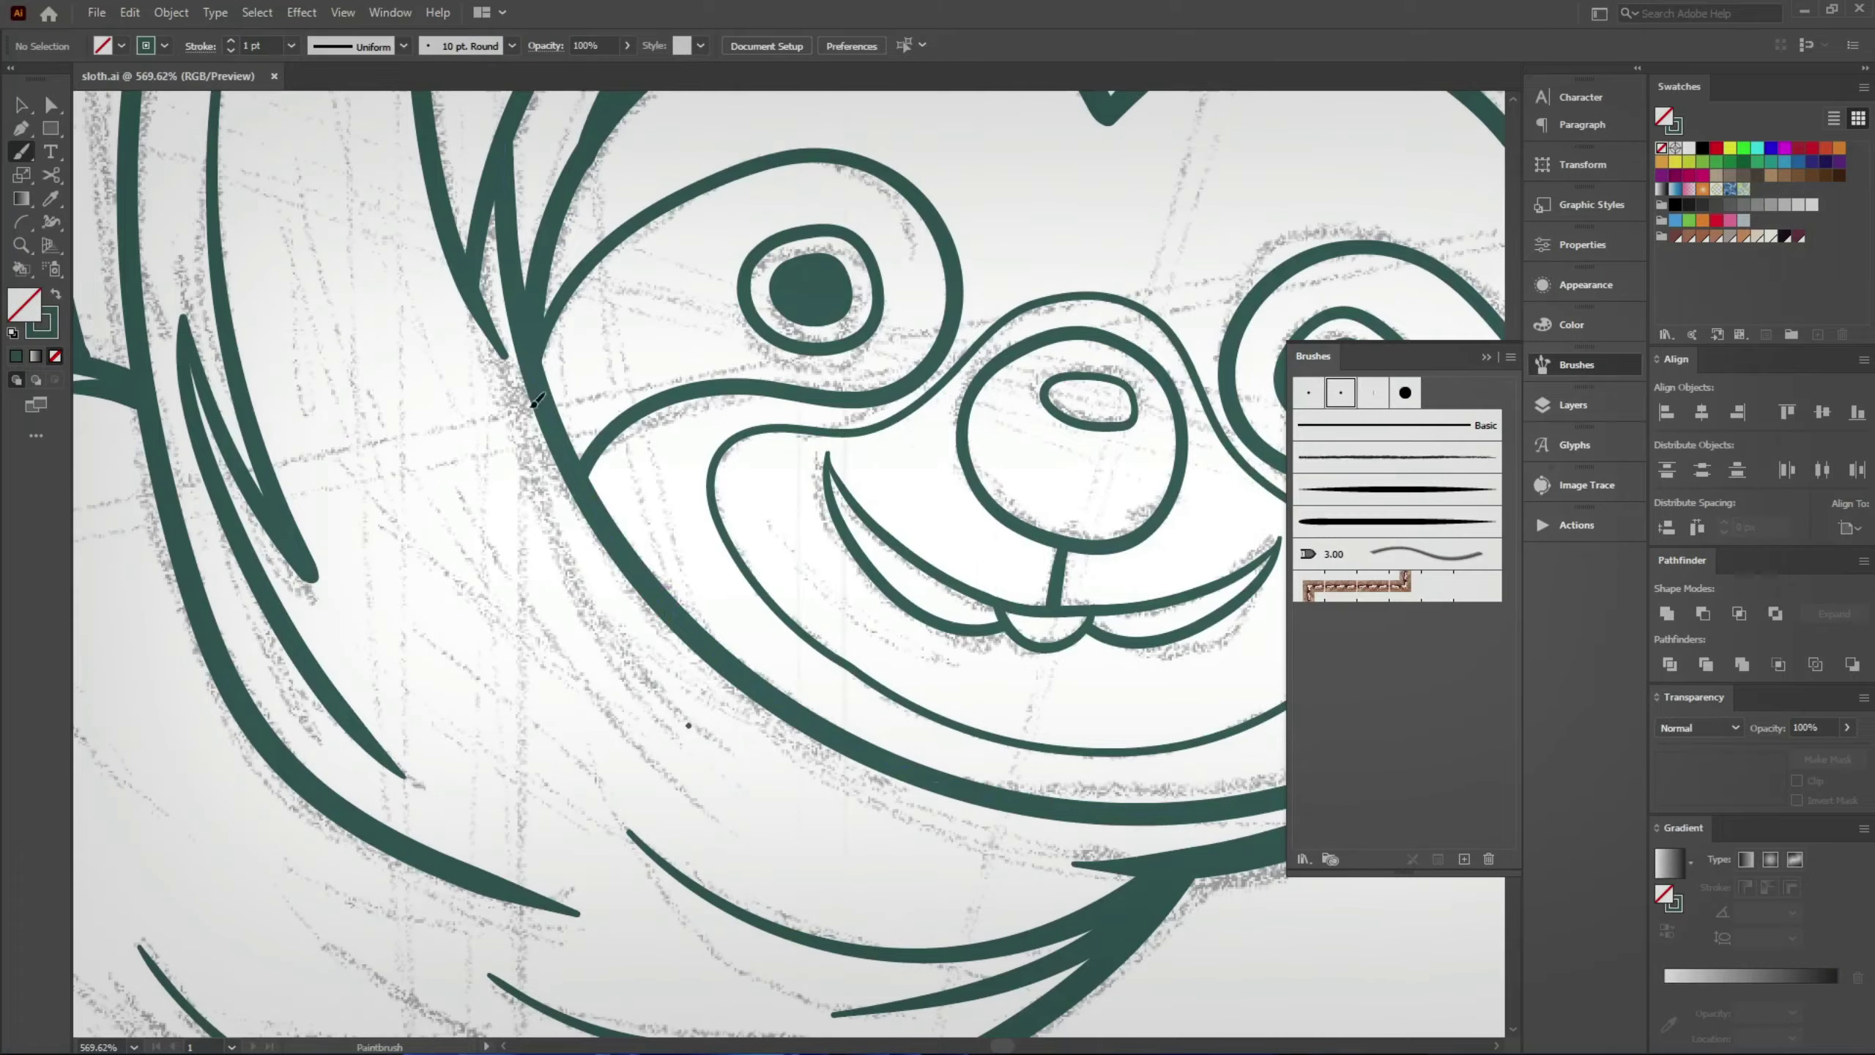
left_click_drag(537, 400, 705, 750)
scroll(712, 755, "down", 3)
scroll(628, 687, "up", 3)
key("v")
left_click_drag(554, 556, 548, 546)
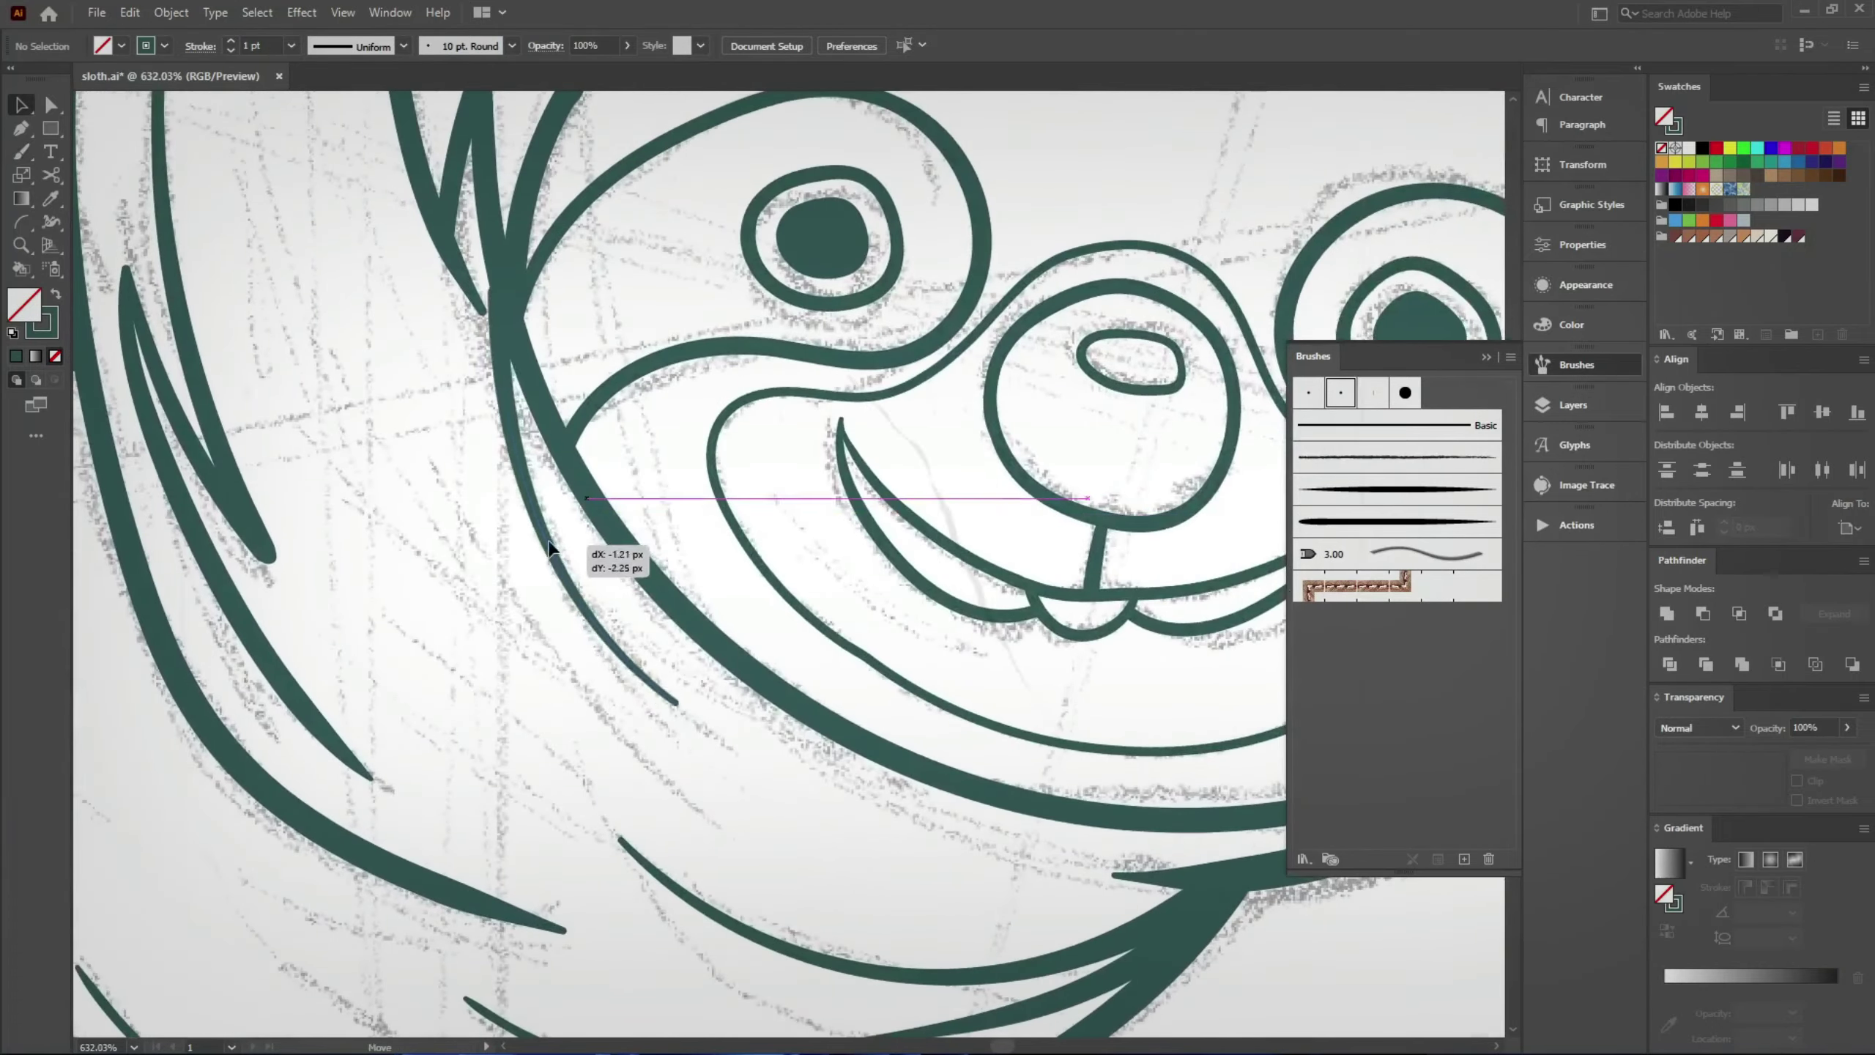
key("b")
Step: Paint a thin fur stroke in the arm crook, redrawing it until thin enough
scroll(577, 691, "down", 3)
scroll(522, 637, "up", 3)
scroll(522, 637, "up", 2)
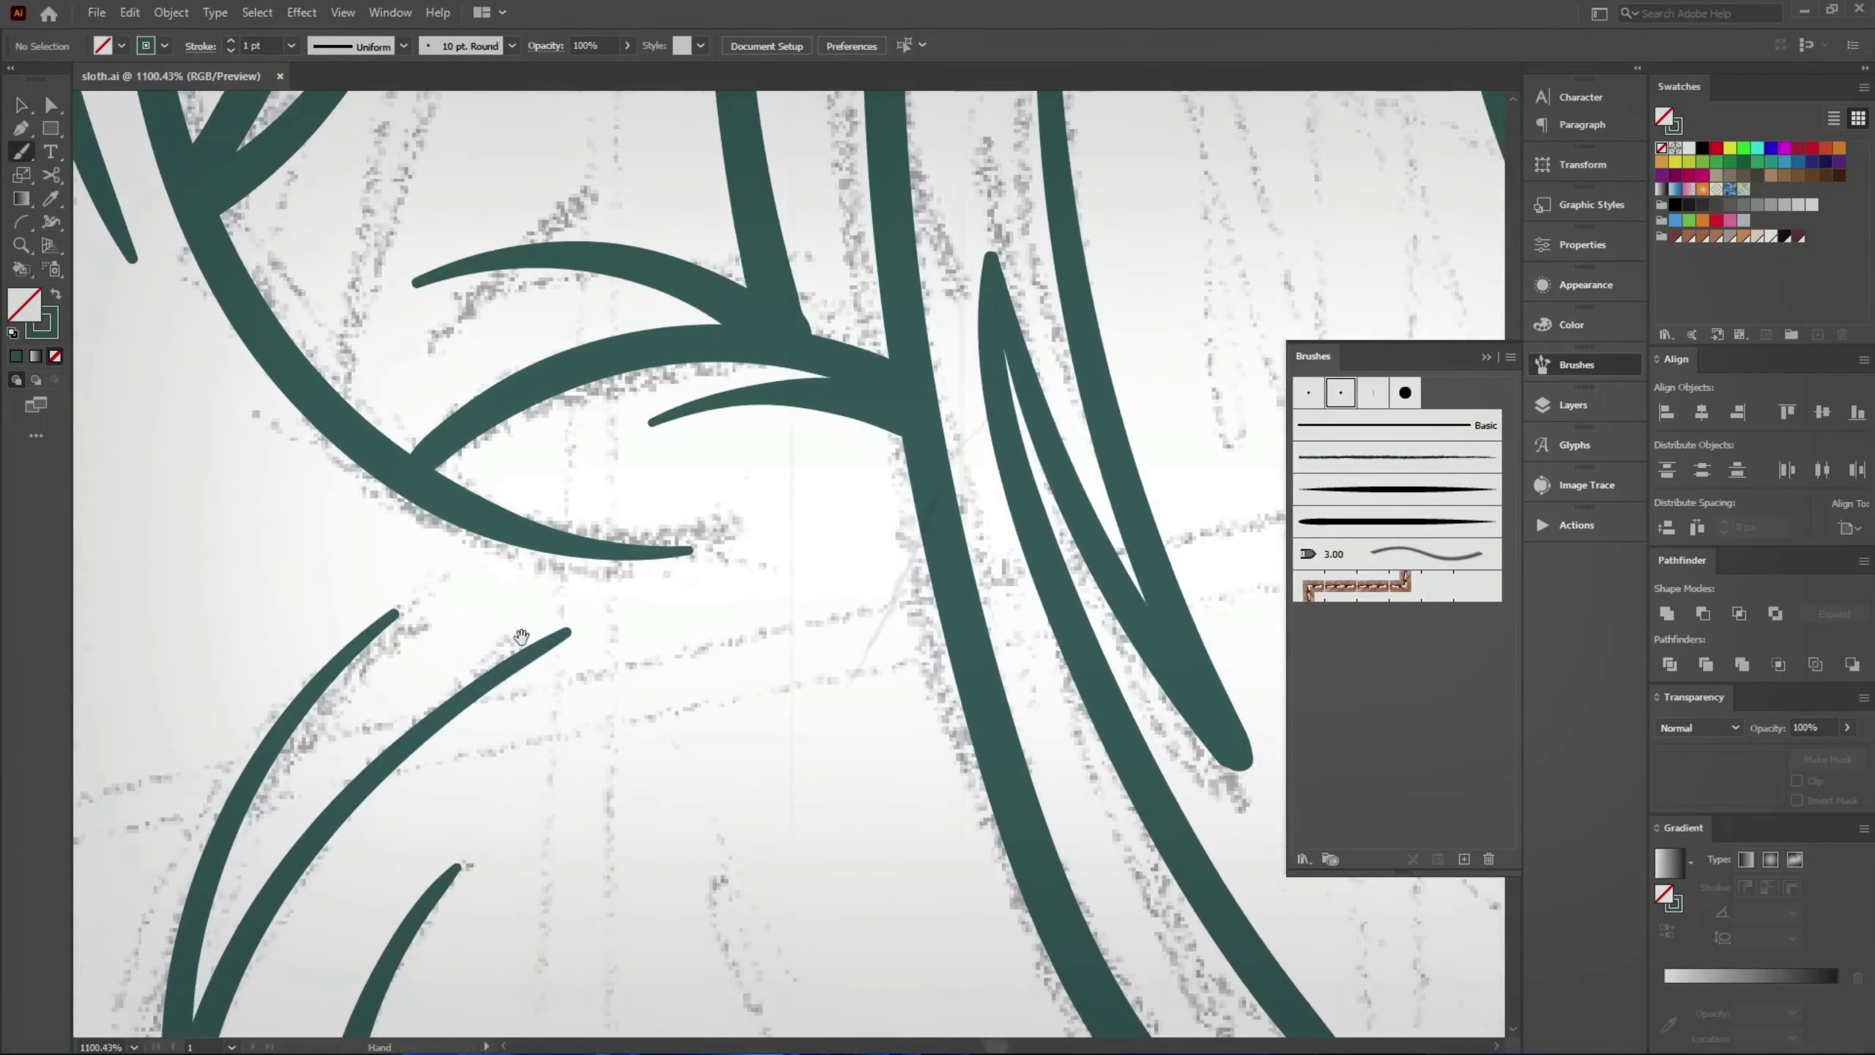
scroll(475, 593, "up", 2)
left_click_drag(266, 443, 765, 678)
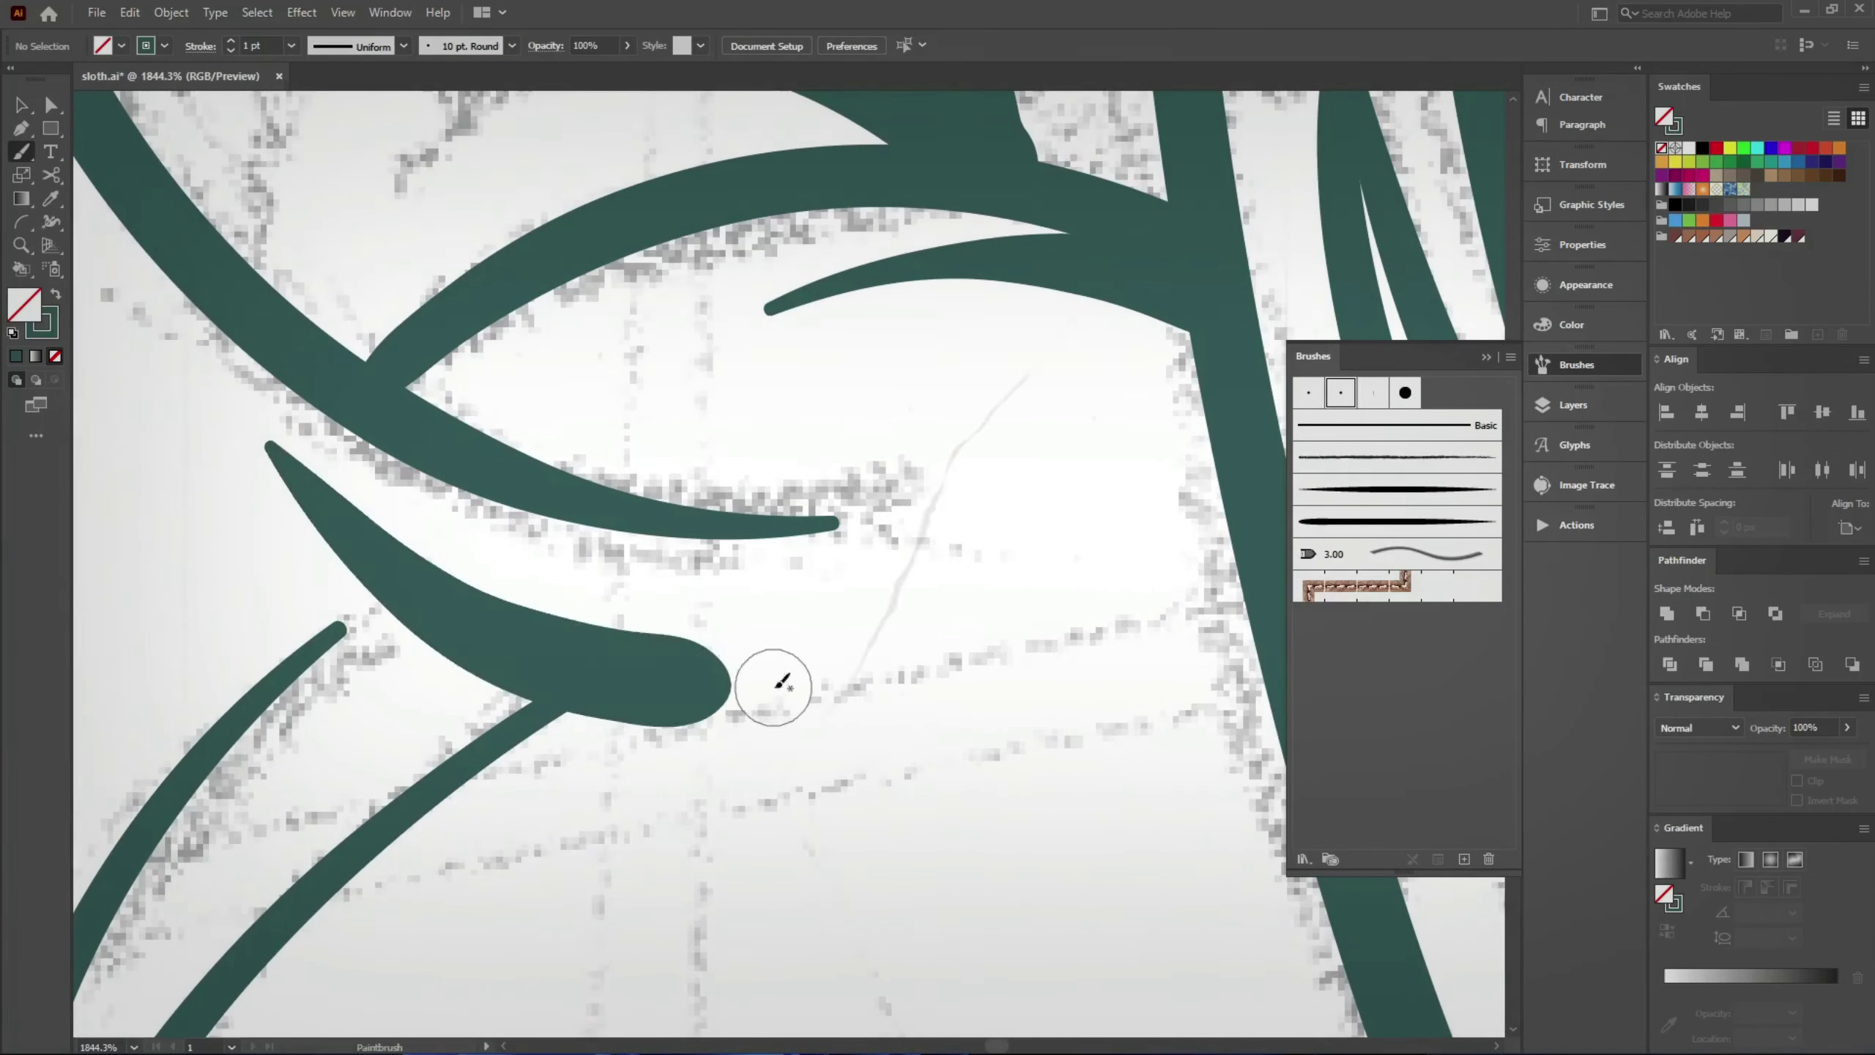
key("ctrl+z")
mouse_move(255, 430)
left_mouse_down()
mouse_move(481, 540)
mouse_move(580, 502)
left_mouse_up()
key("ctrl+z")
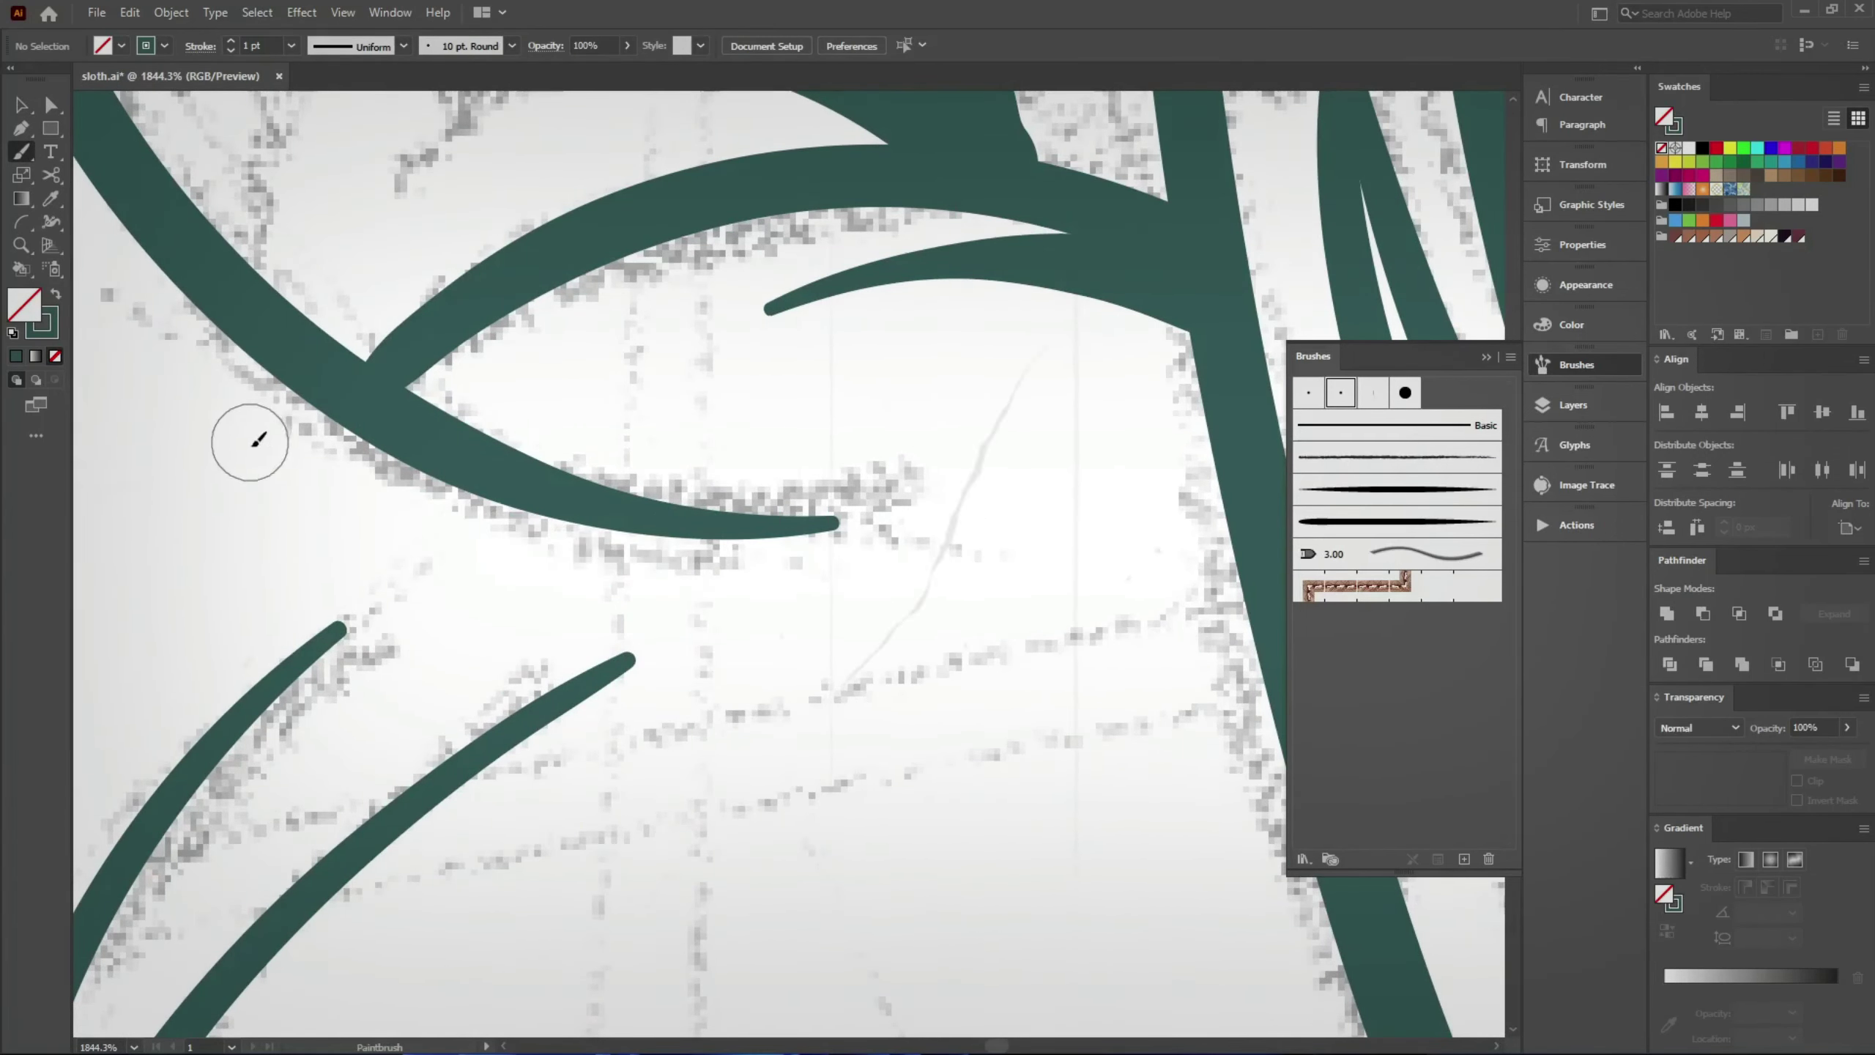
left_click_drag(248, 439, 642, 519)
Step: Shift the thin arm-crook fur stroke slightly to the left
key("v")
left_click(545, 548)
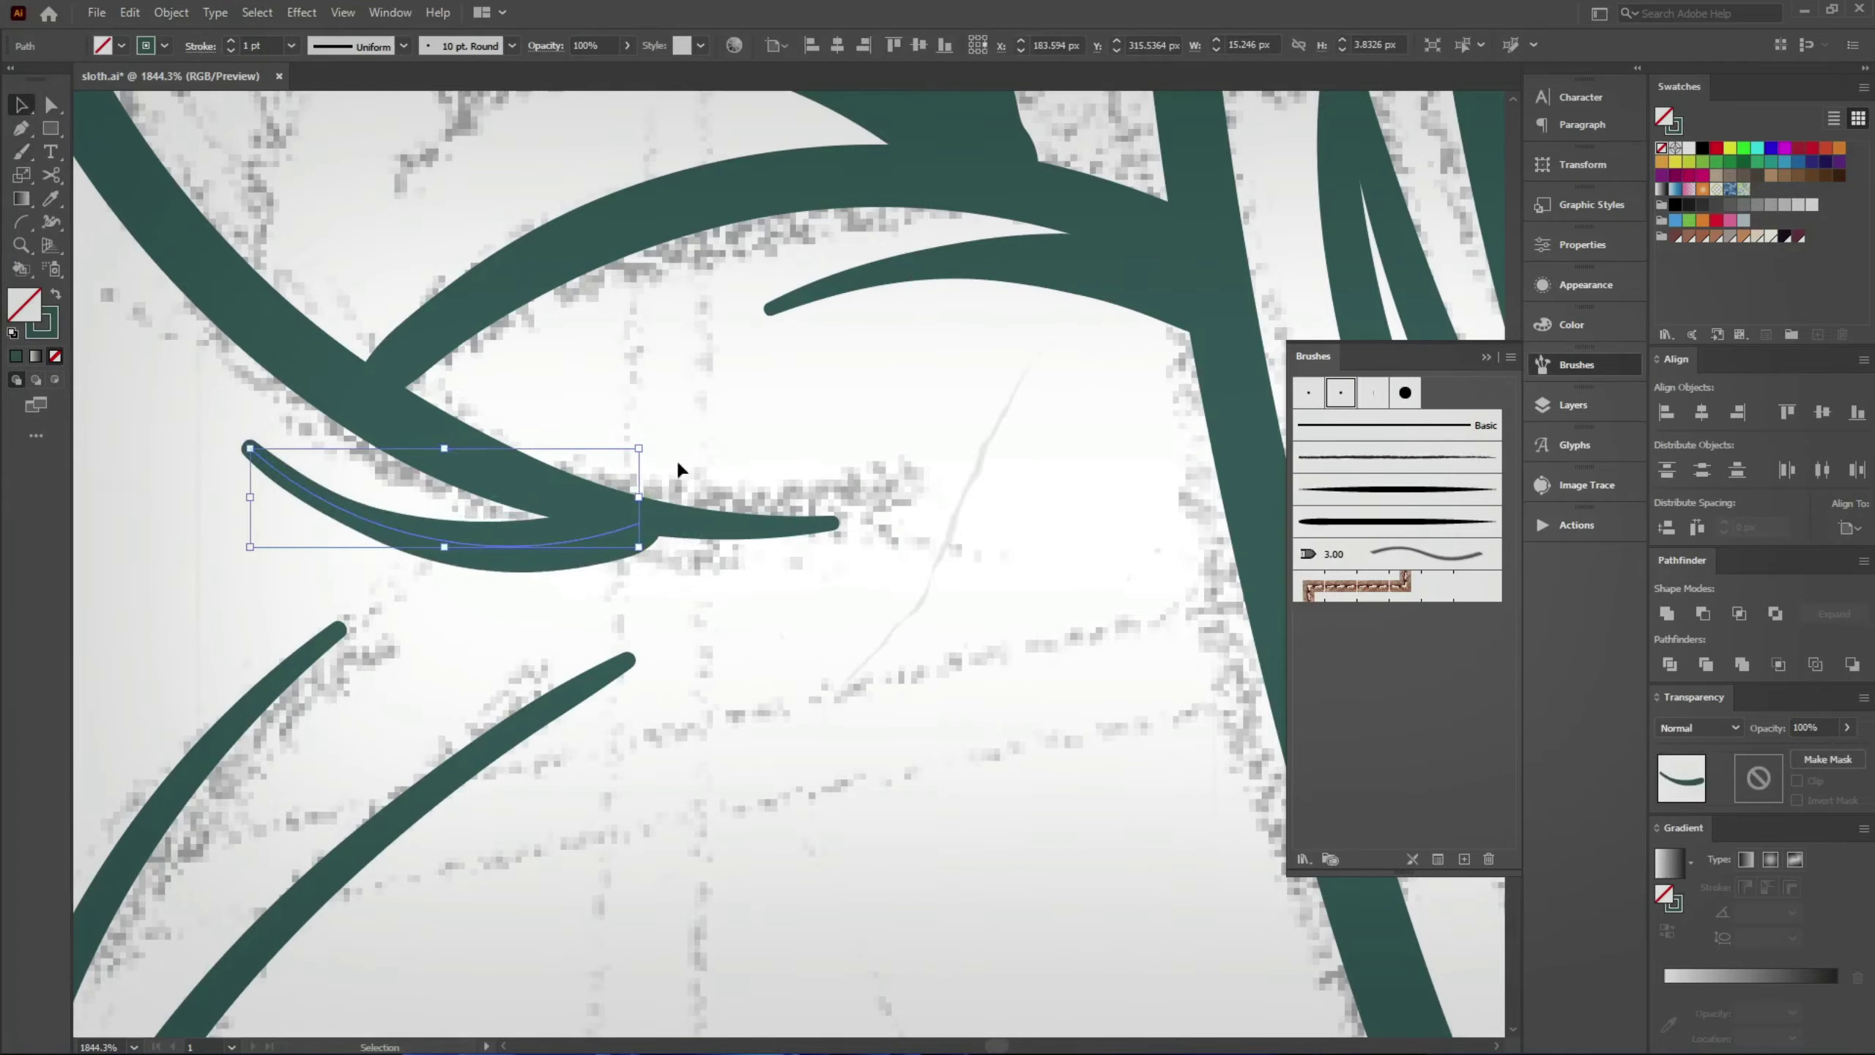
scroll(678, 469, "down", 5)
scroll(663, 484, "up", 4)
left_click_drag(663, 484, 627, 487)
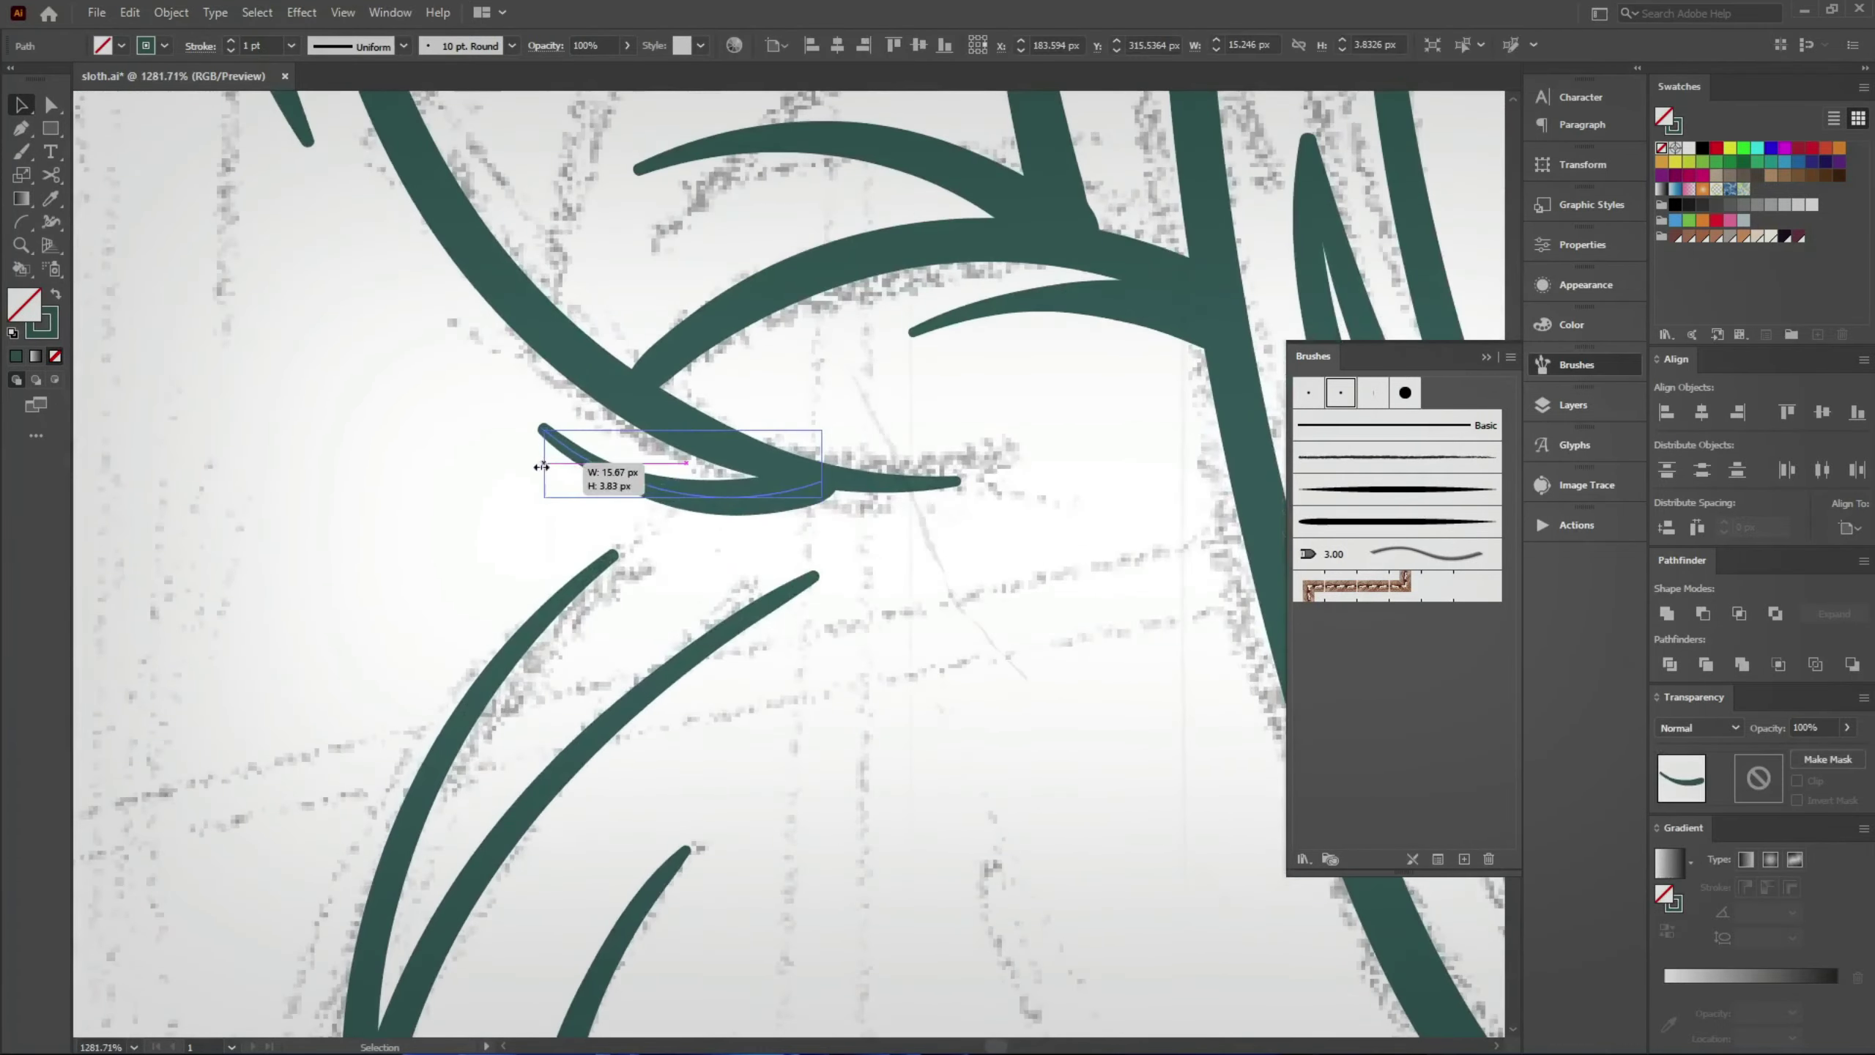
left_click(701, 567)
Step: Bring the raised arm into view and undo the stray stroke inside it
scroll(550, 684, "down", 5)
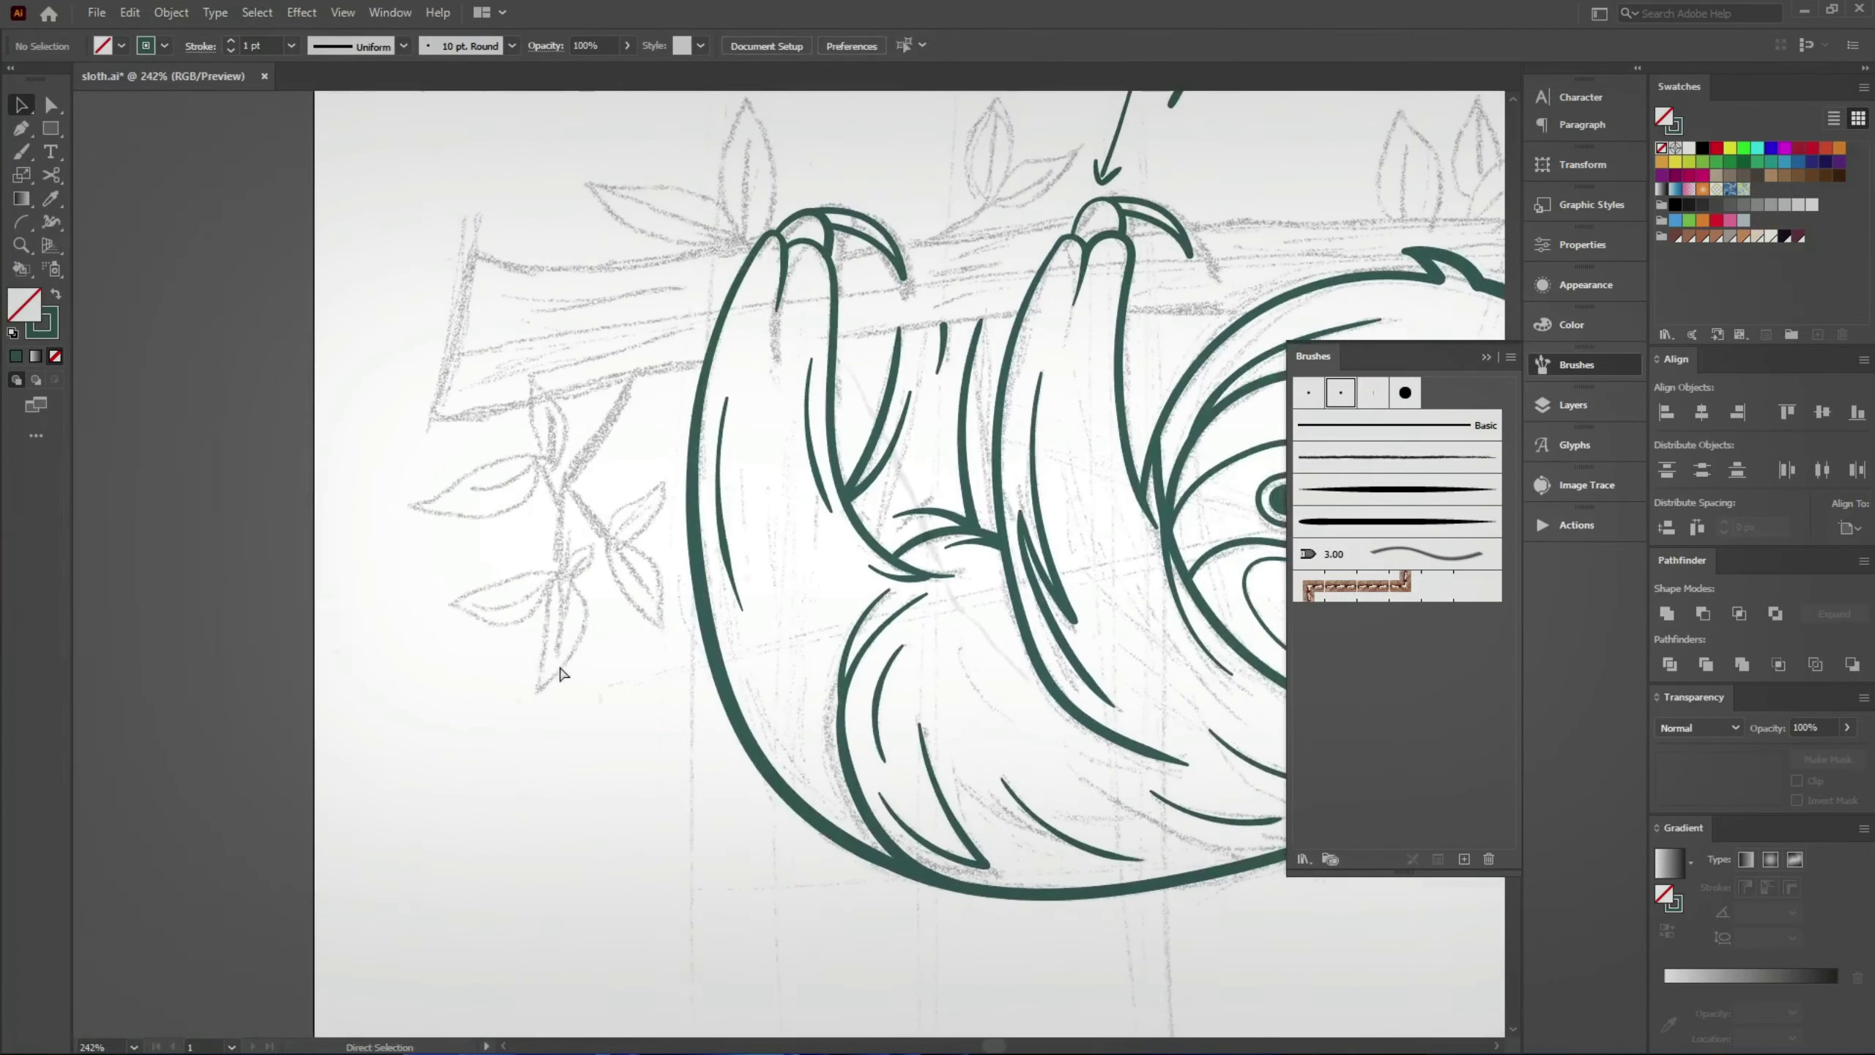
scroll(561, 672, "down", 3)
key("b")
scroll(496, 158, "up", 5)
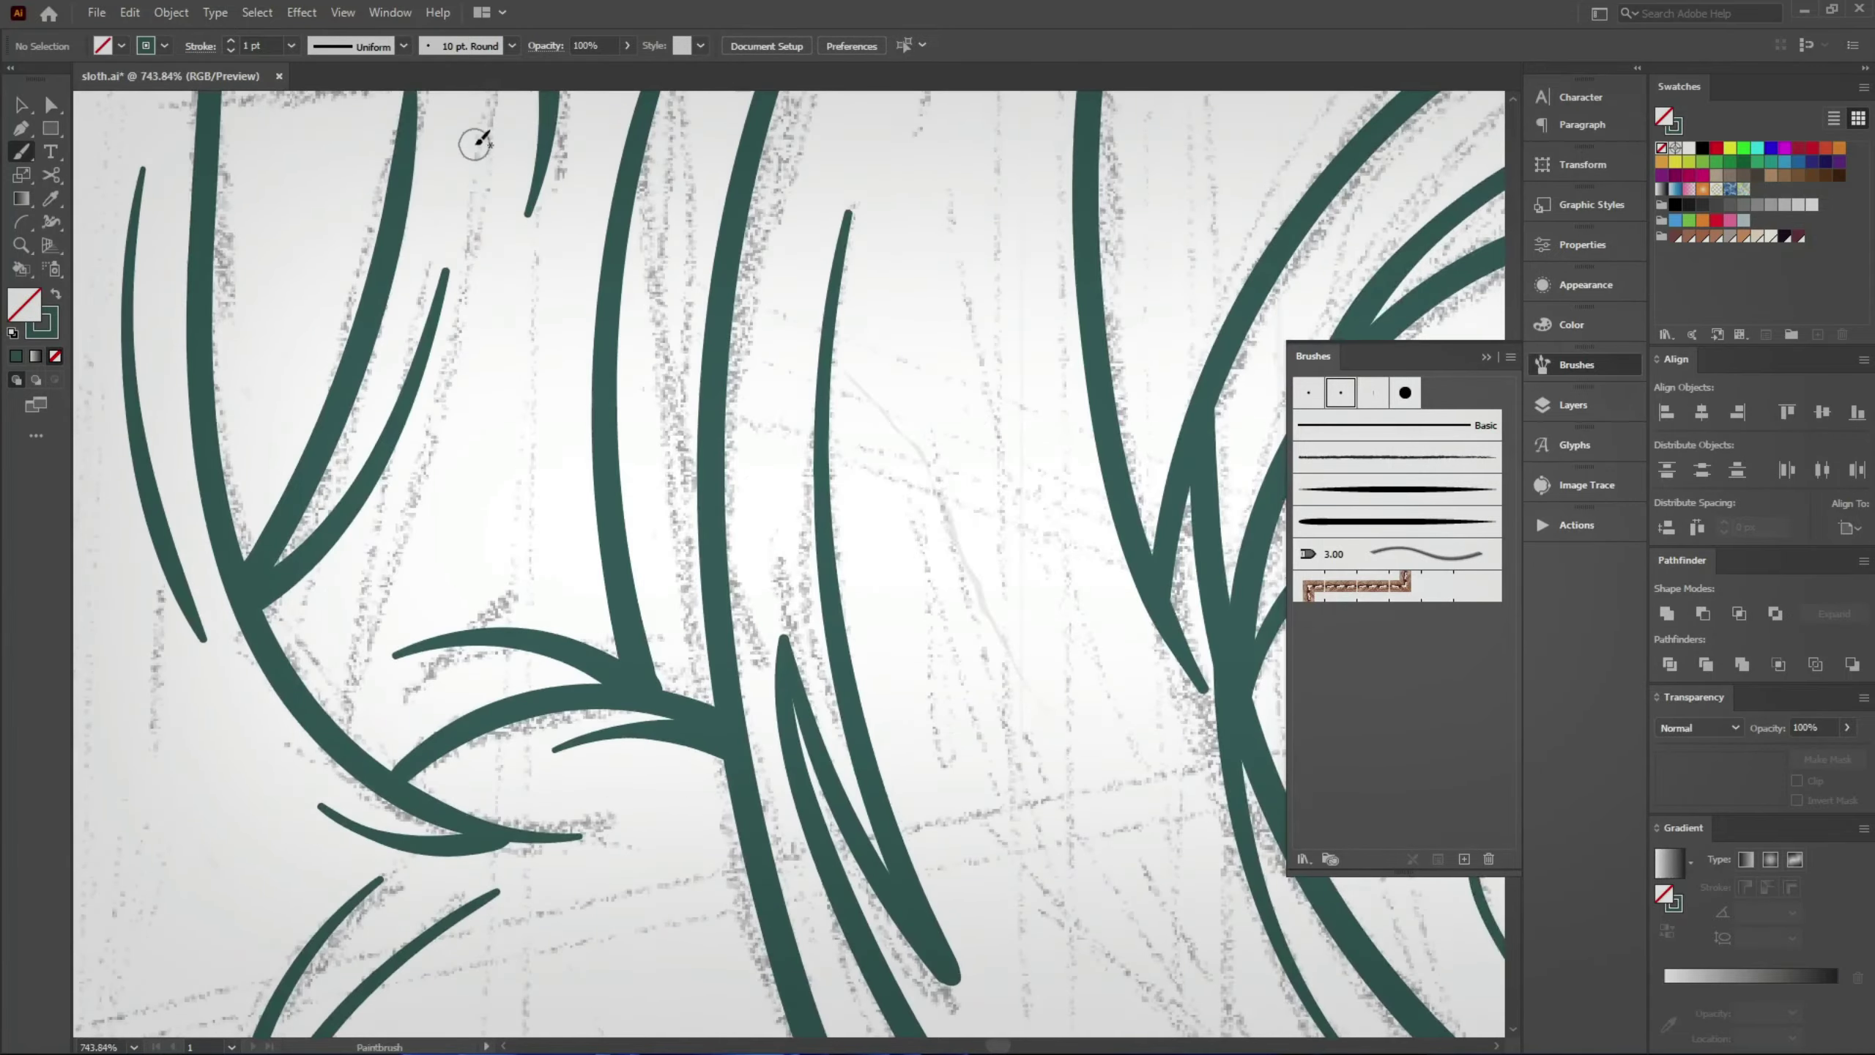
scroll(369, 628, "down", 3)
left_click_drag(248, 617, 243, 619)
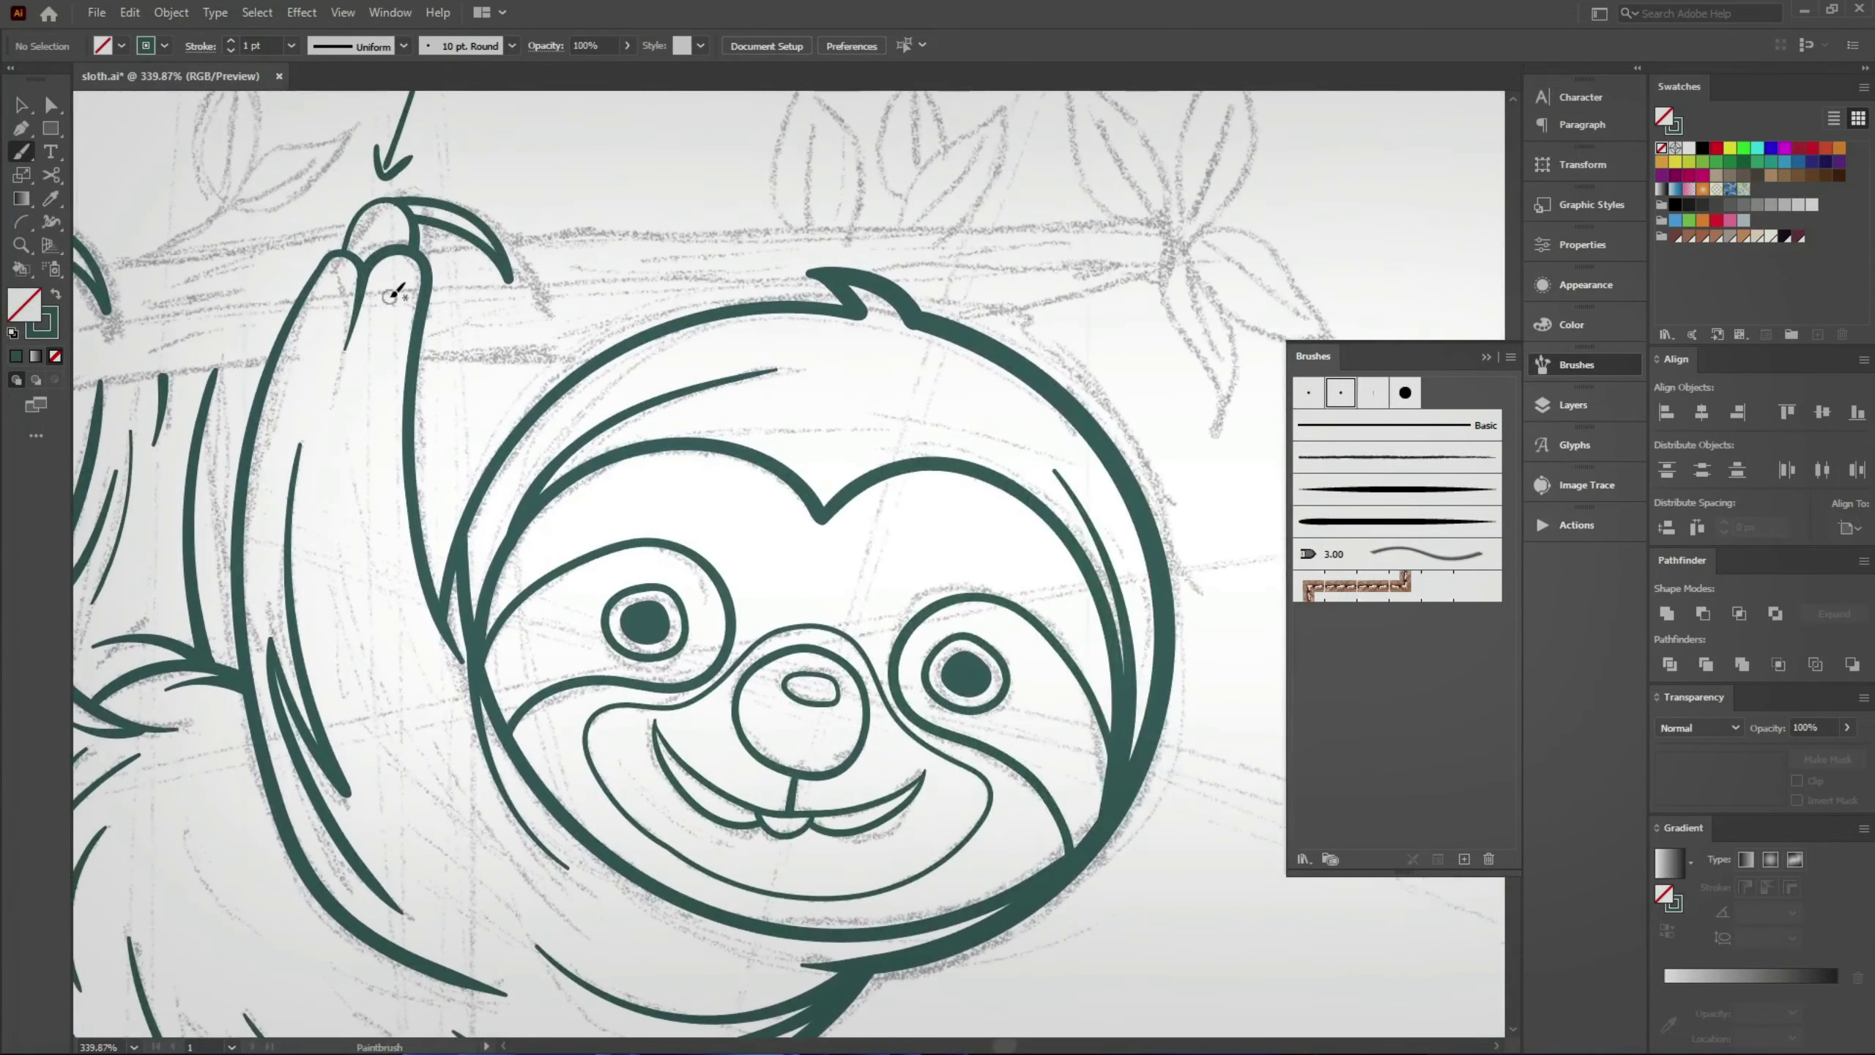
scroll(362, 384, "up", 2)
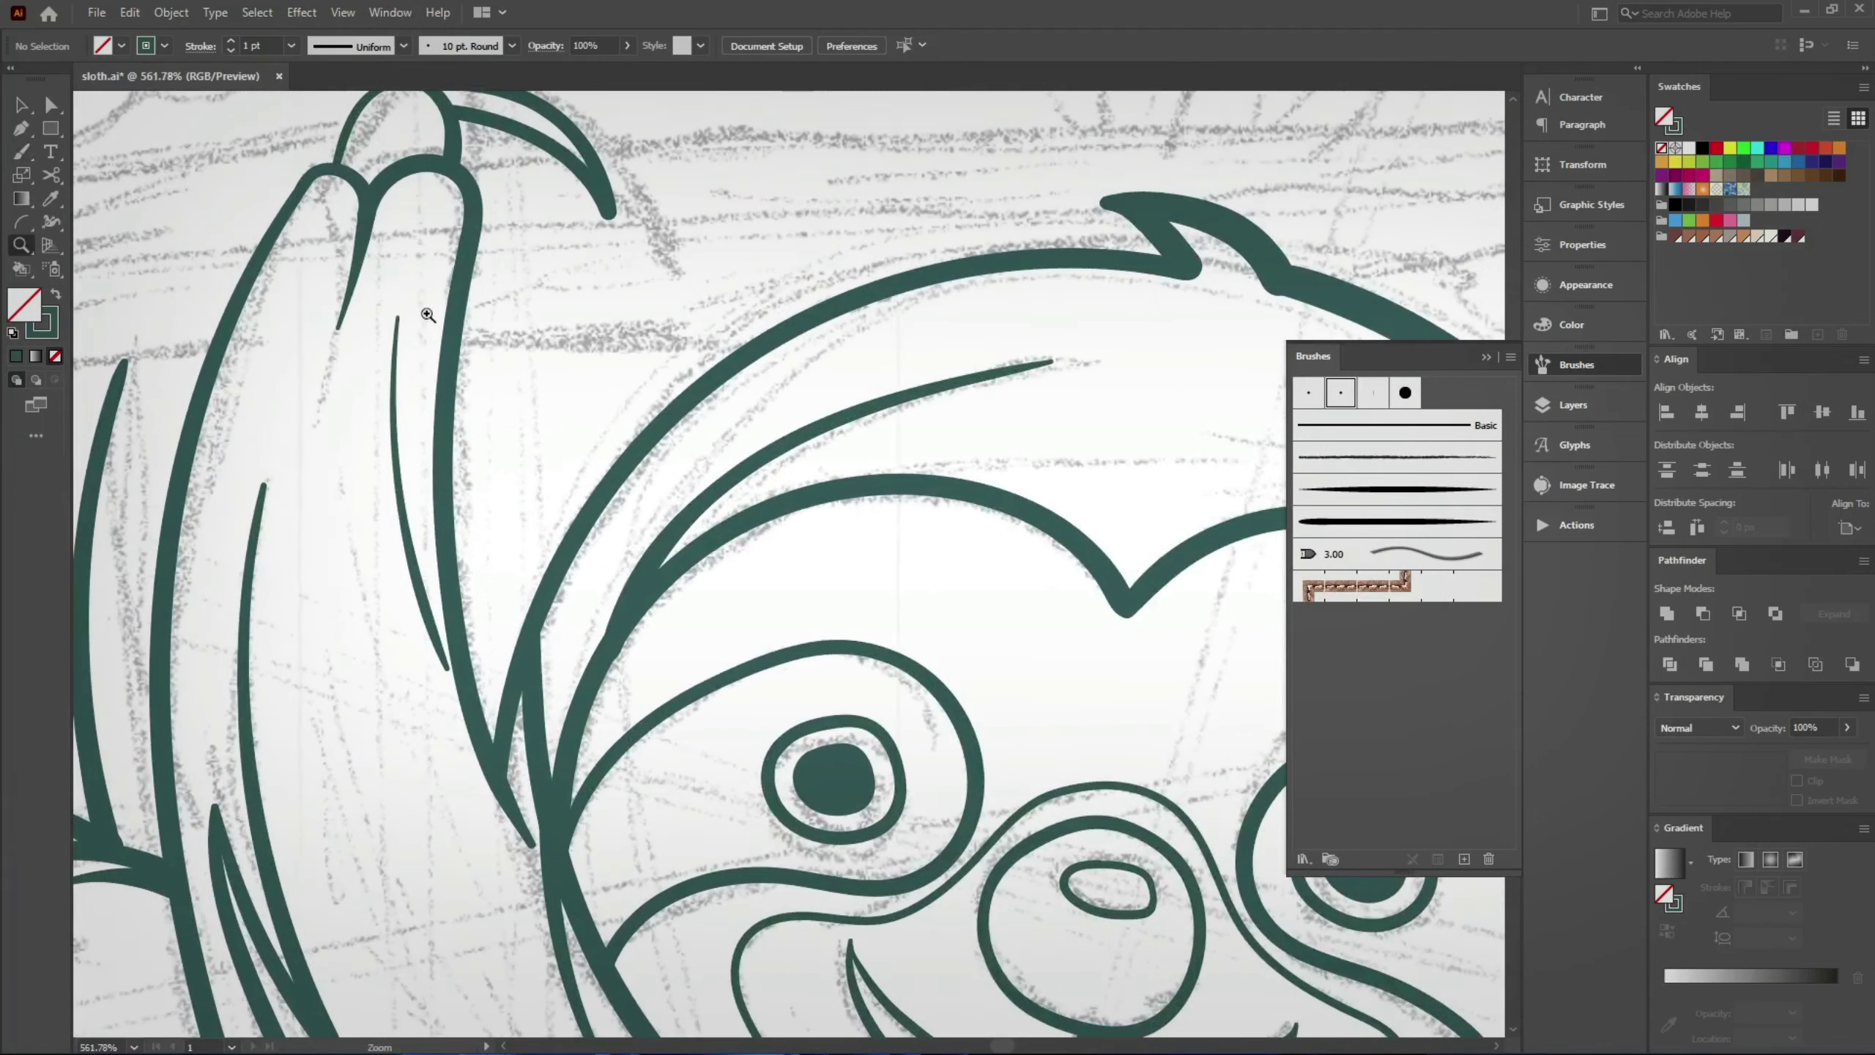
key("ctrl+z")
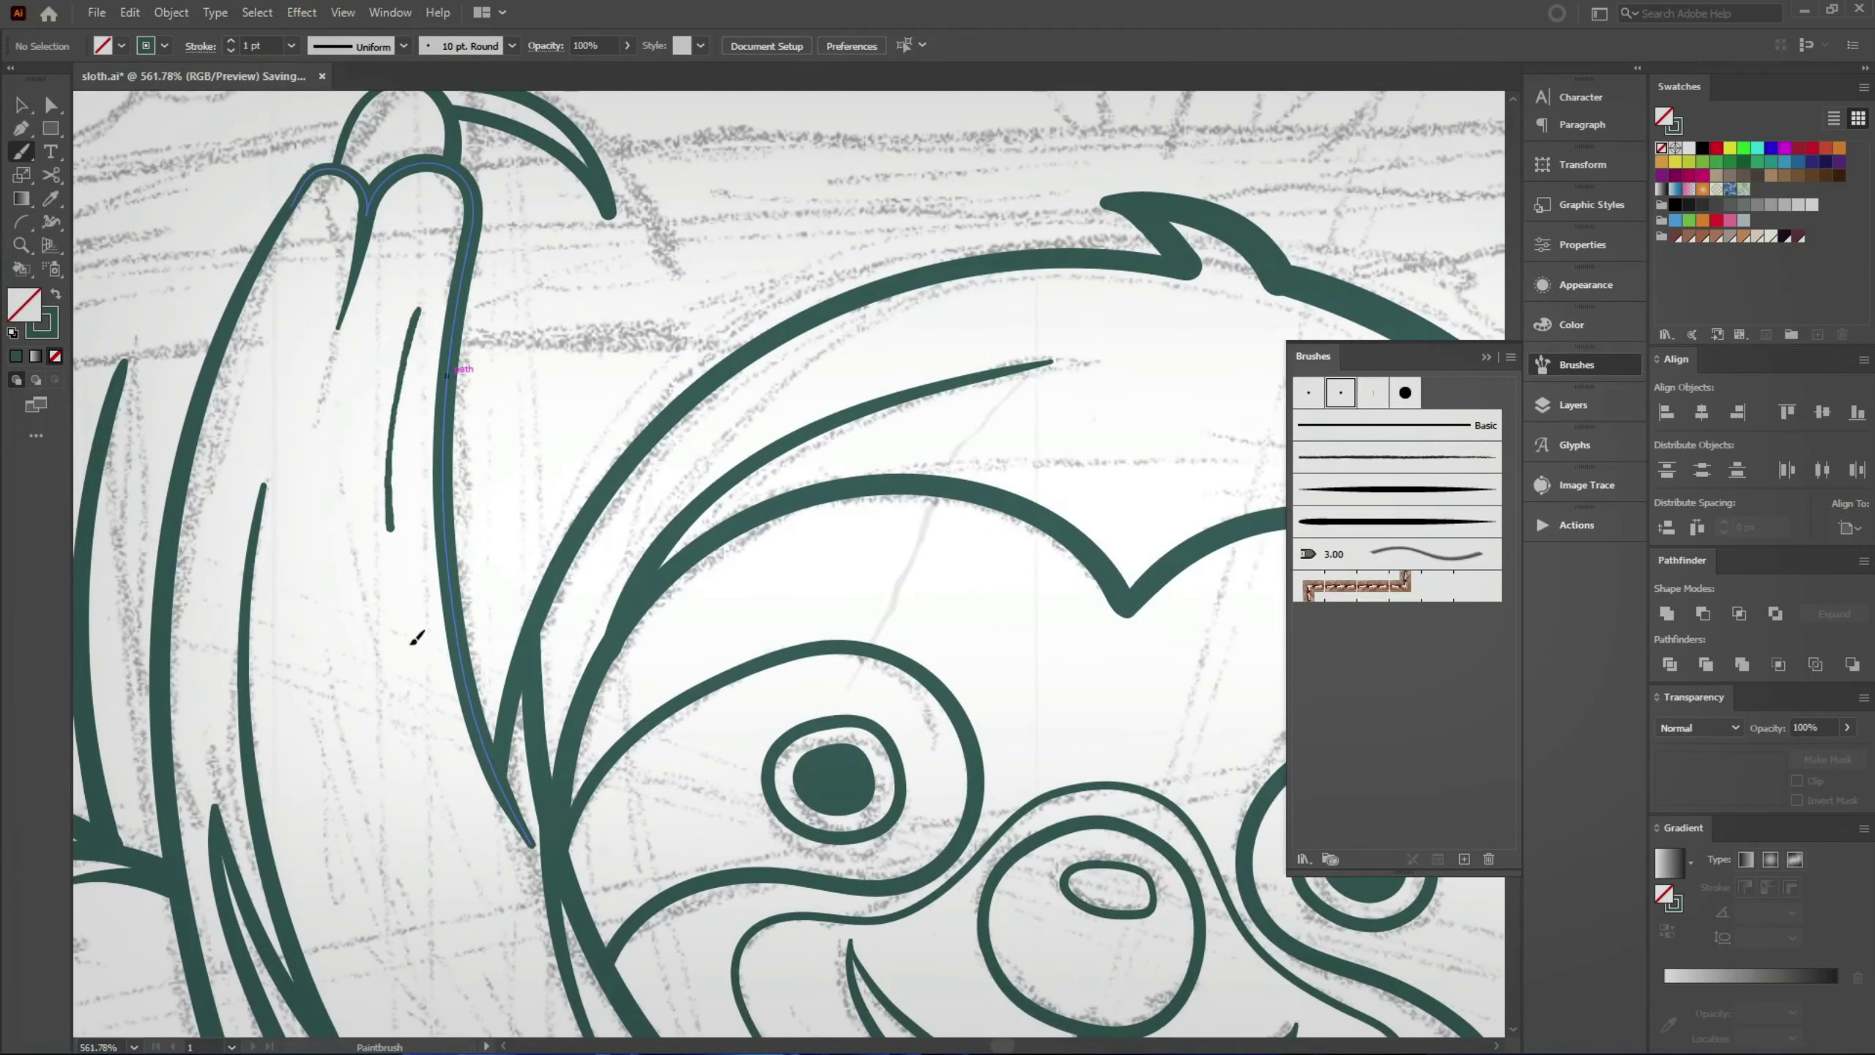
Step: Zoom in on the mouth and paint a curved crease beneath the smile
left_click_drag(310, 850, 647, 929)
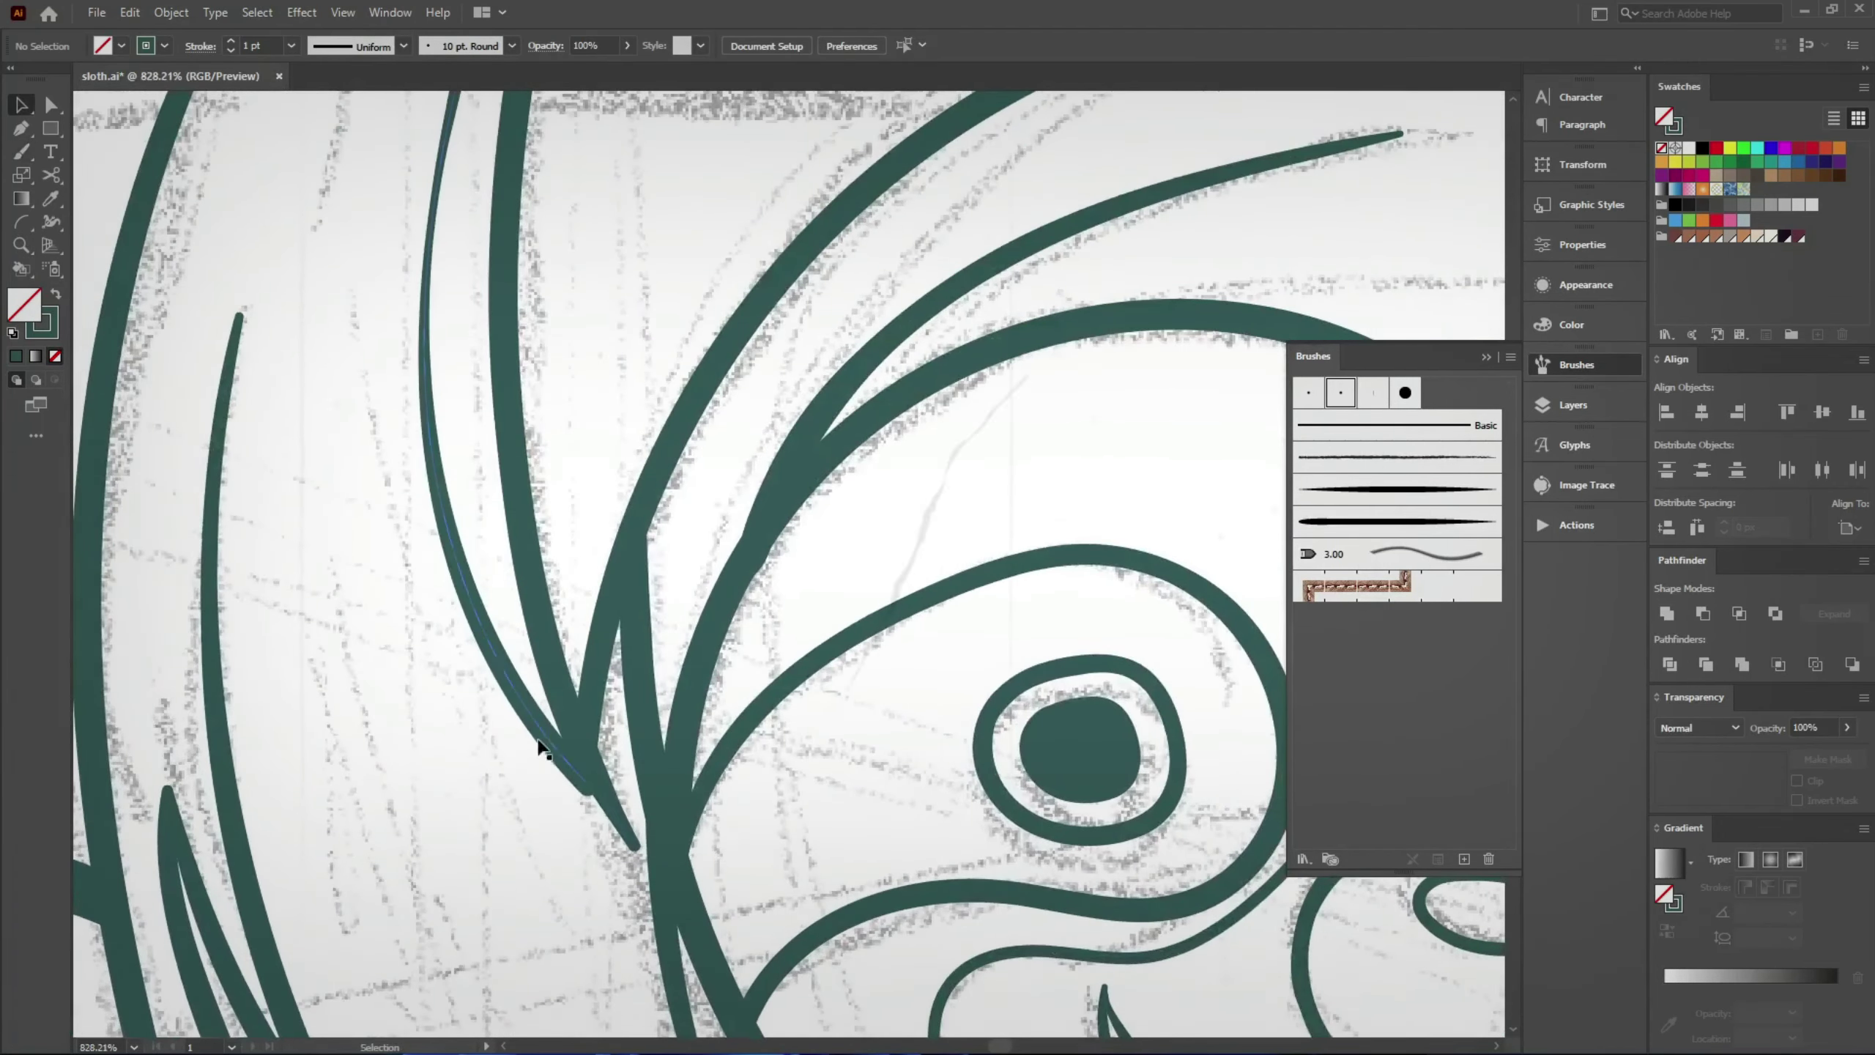
mouse_move(607, 732)
left_mouse_down()
mouse_move(523, 730)
mouse_move(553, 629)
left_mouse_up()
left_click_drag(672, 494, 879, 517)
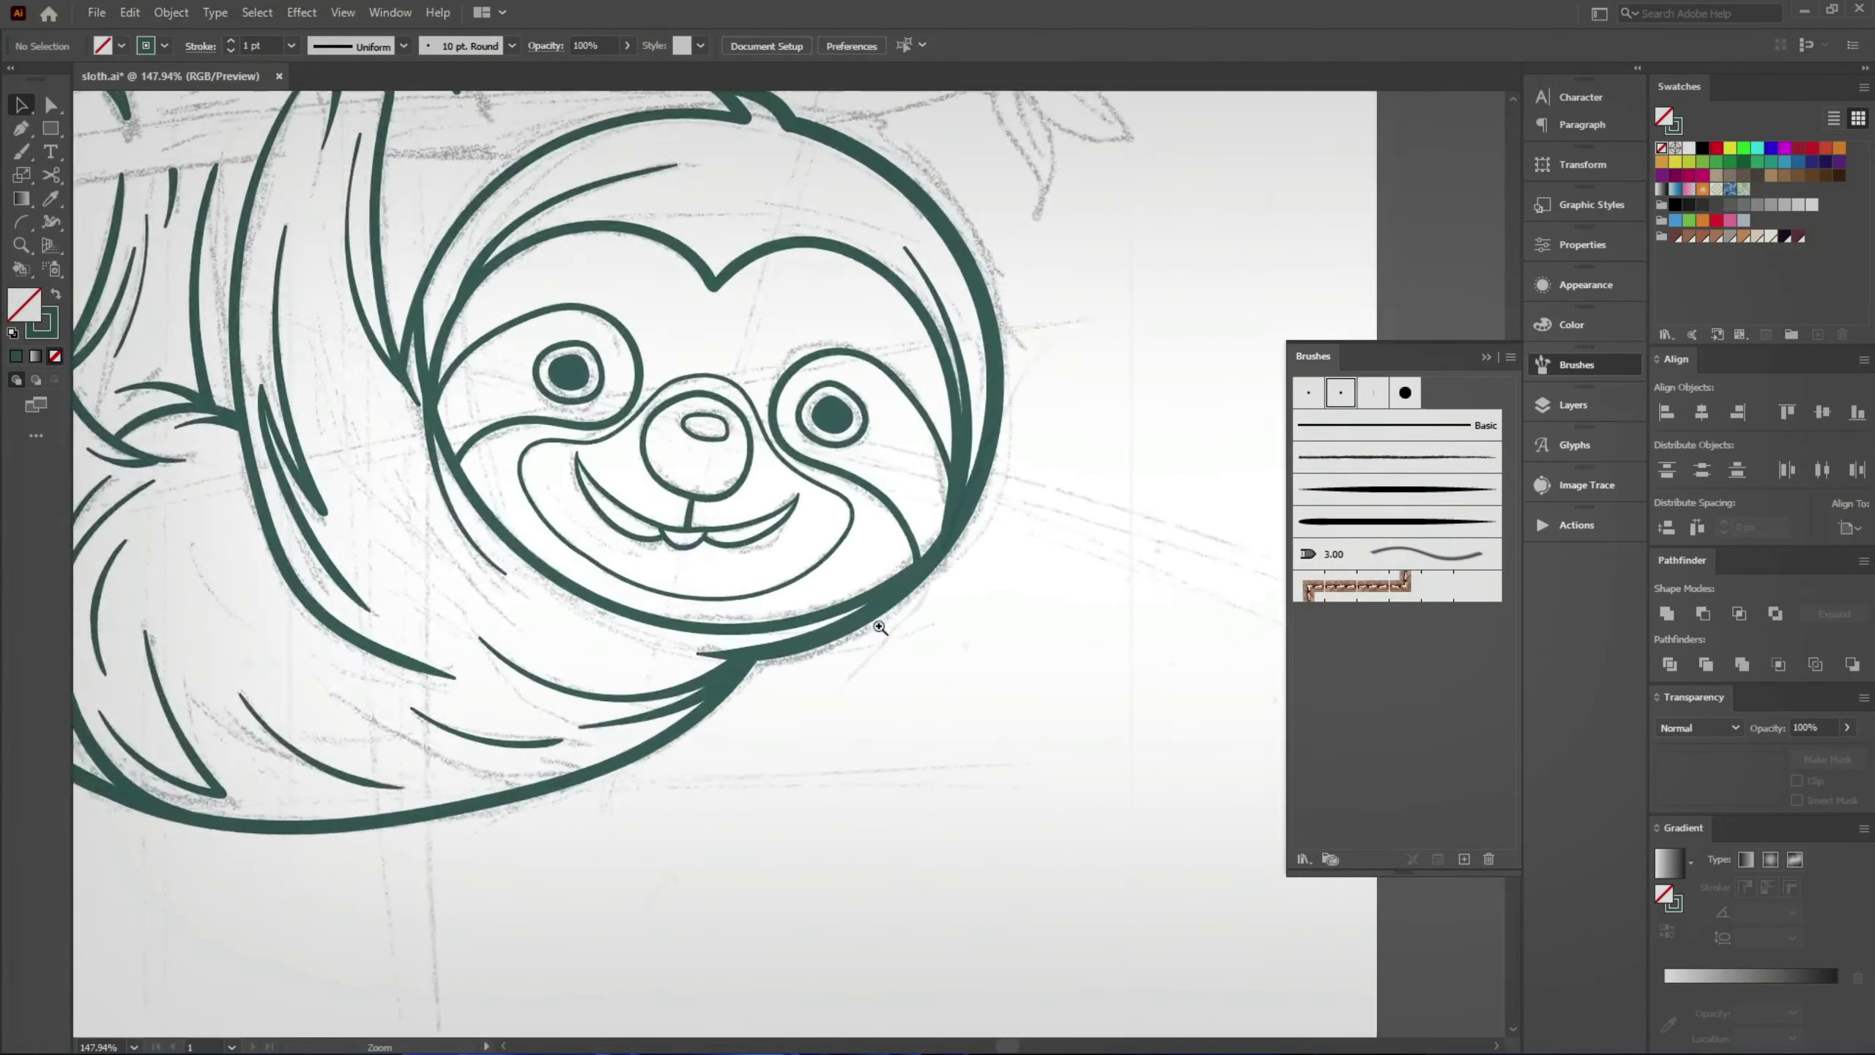
key("b")
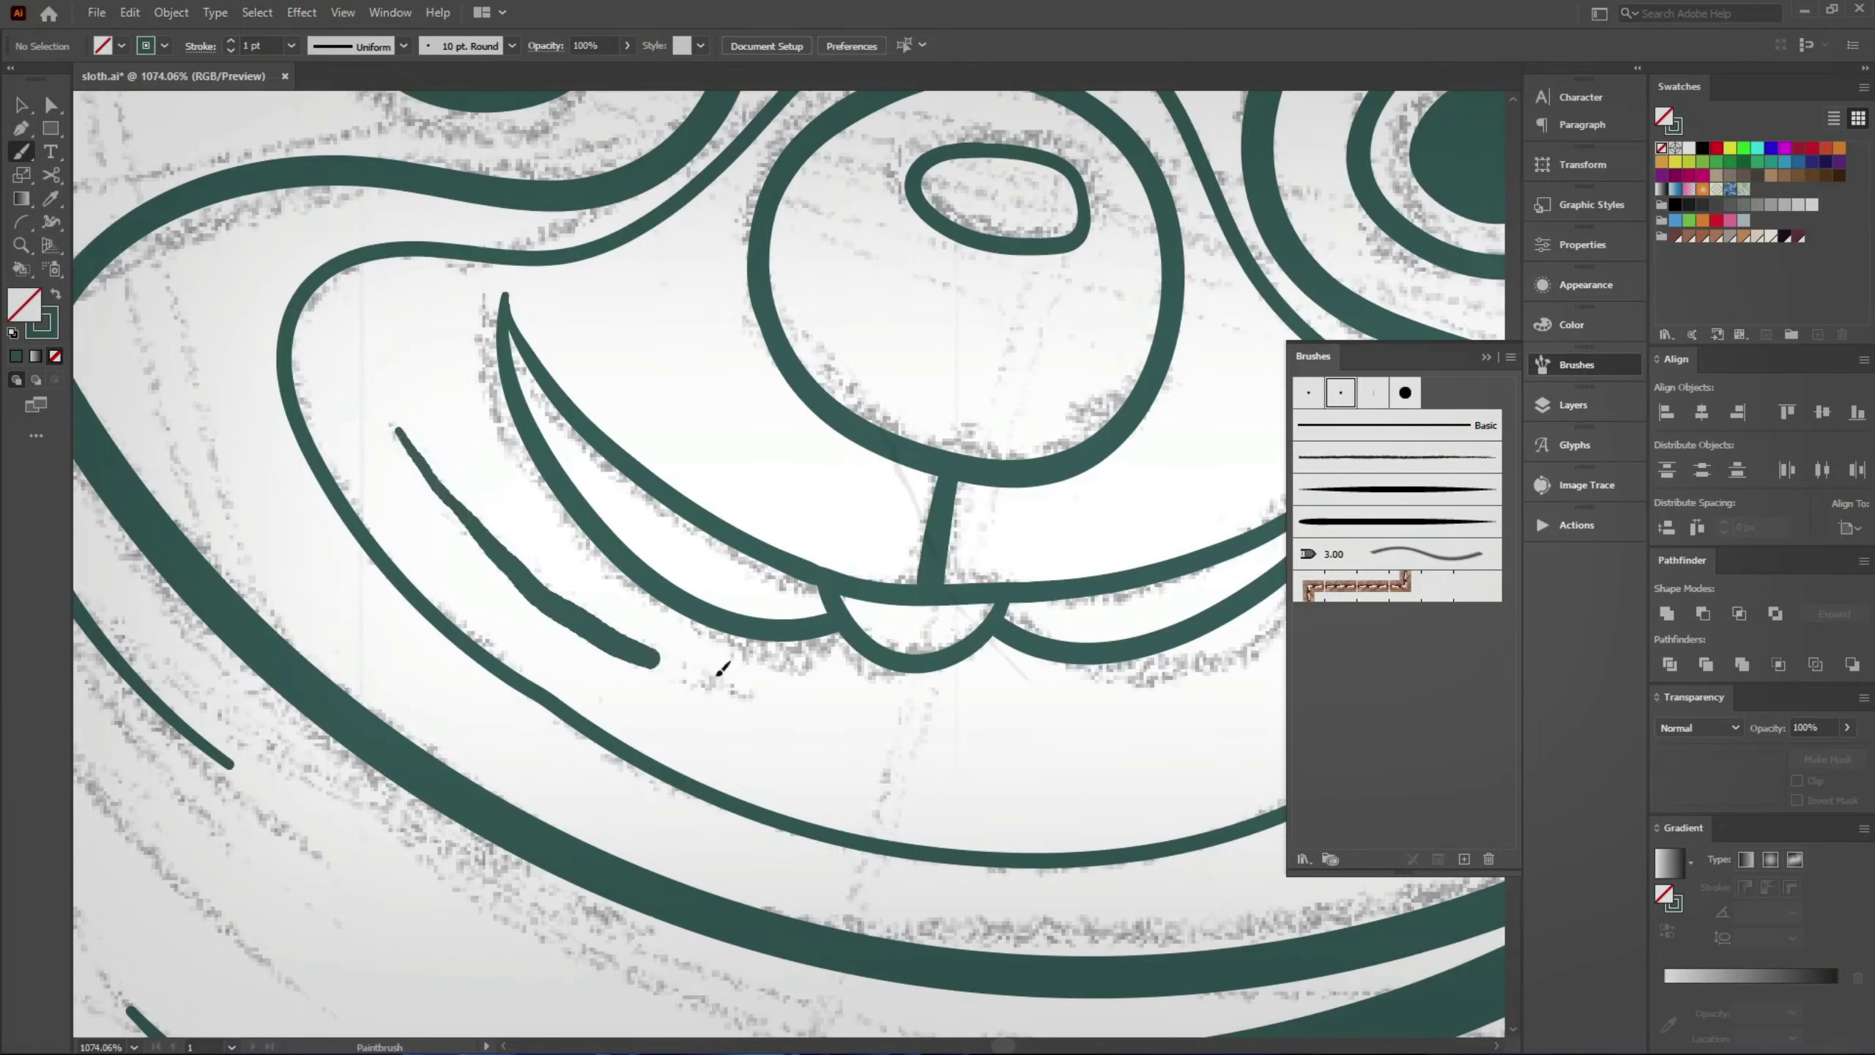
left_click_drag(398, 436, 731, 709)
scroll(720, 711, "down", 5)
scroll(897, 761, "up", 5)
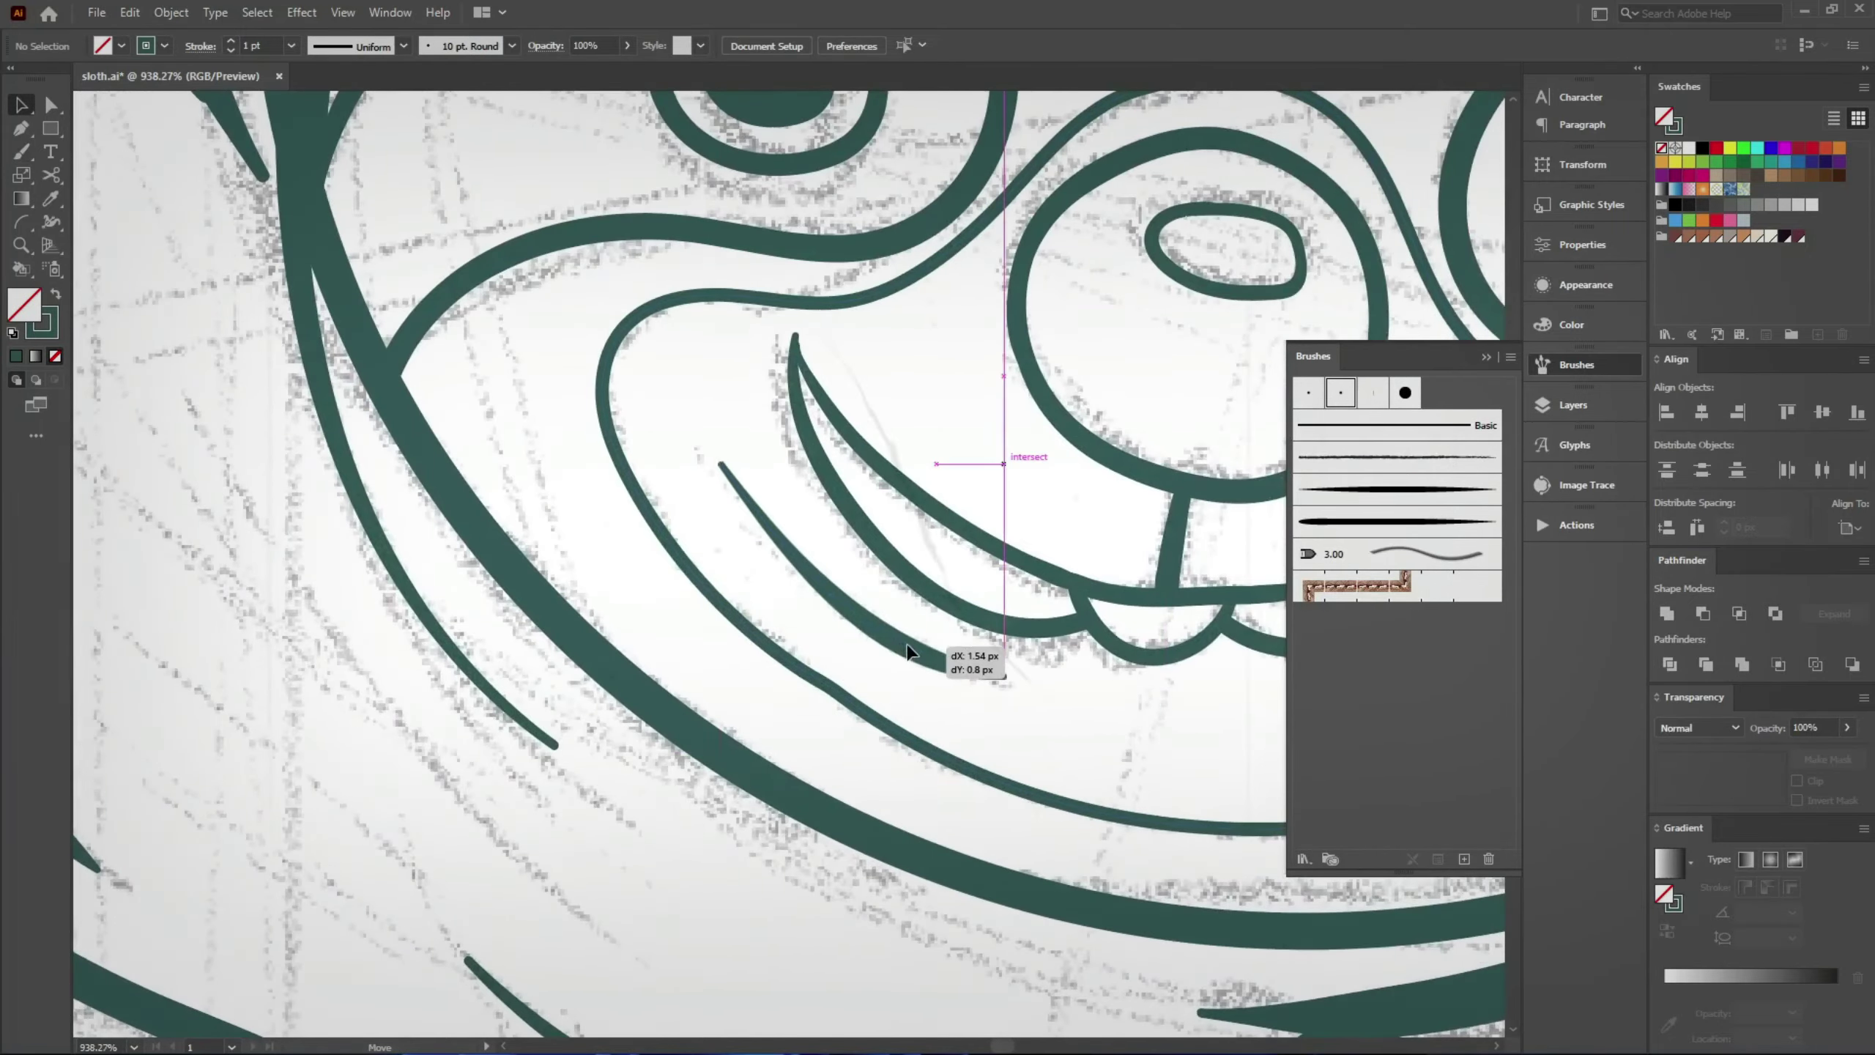
Step: Hand-letter the 'now tree' note above the branch with two slash marks
mouse_move(897, 761)
left_mouse_down()
mouse_move(600, 822)
mouse_move(738, 820)
left_mouse_up()
key("b")
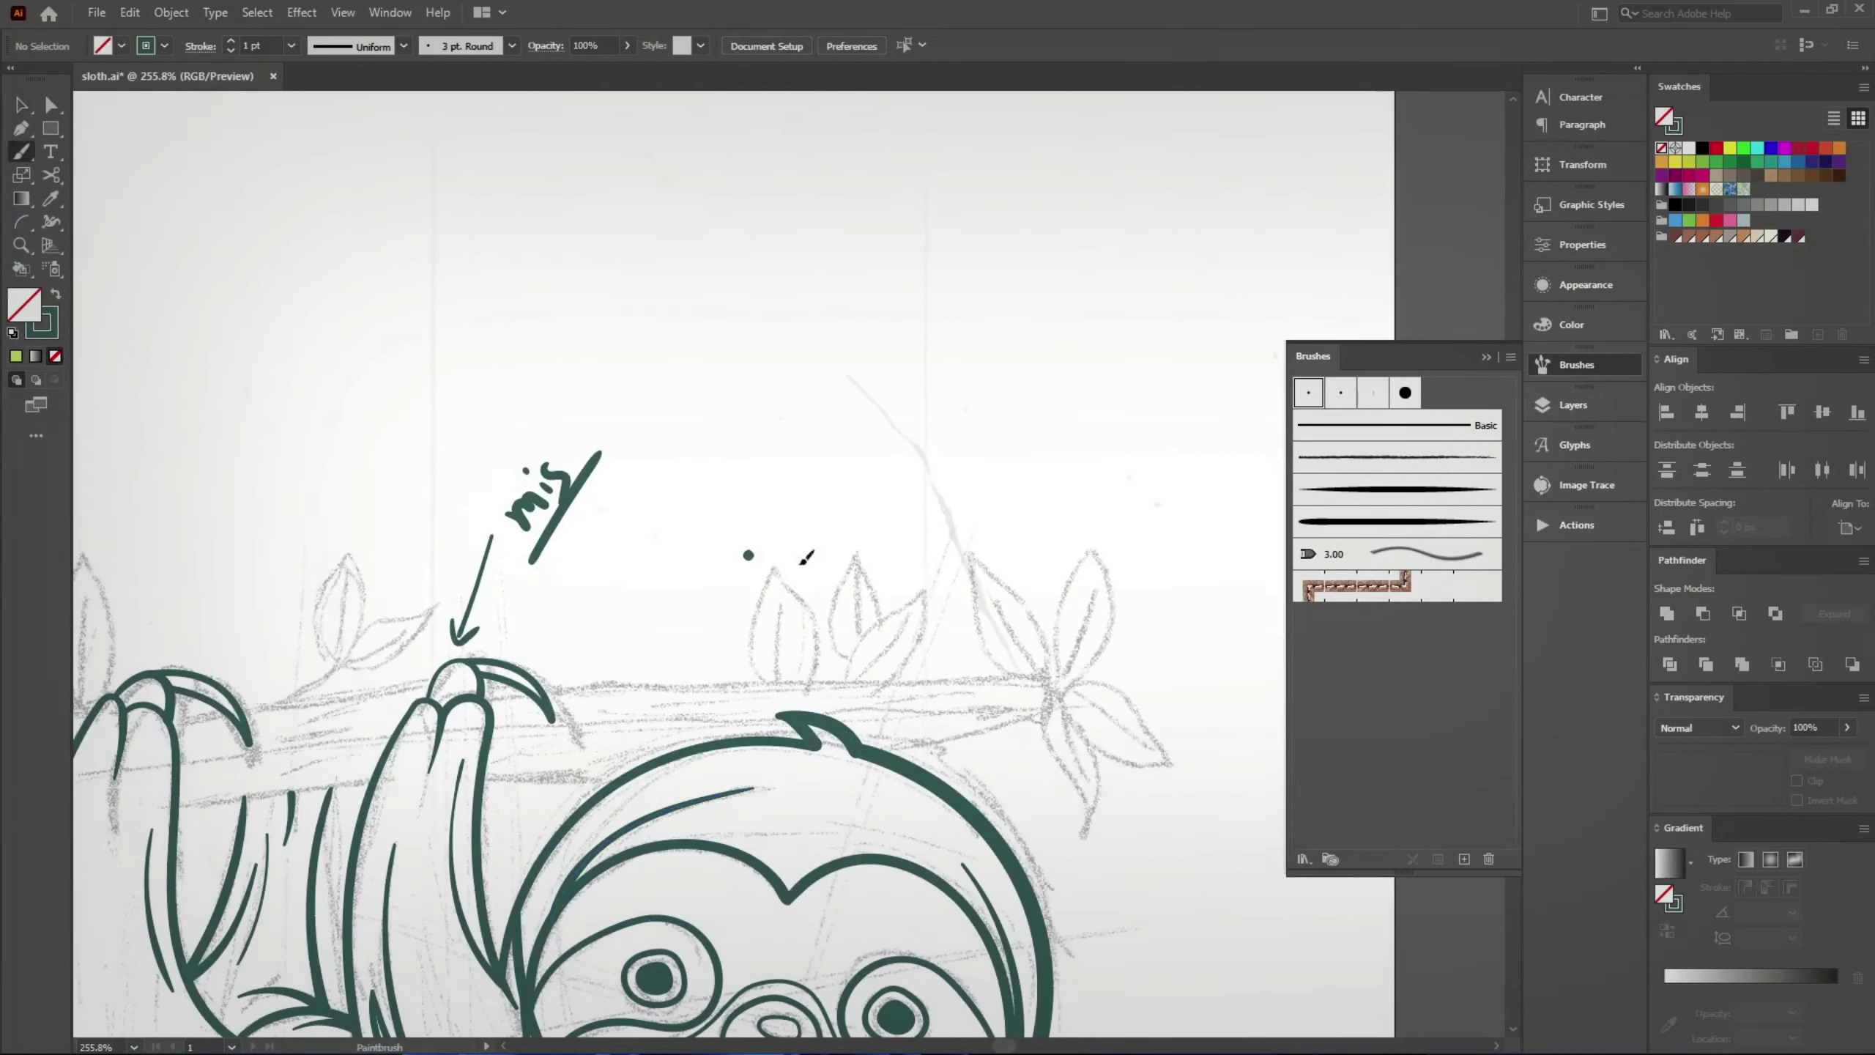
left_click_drag(745, 553, 864, 480)
left_click_drag(920, 604, 791, 538)
left_click_drag(821, 504, 761, 597)
left_click_drag(753, 517, 838, 584)
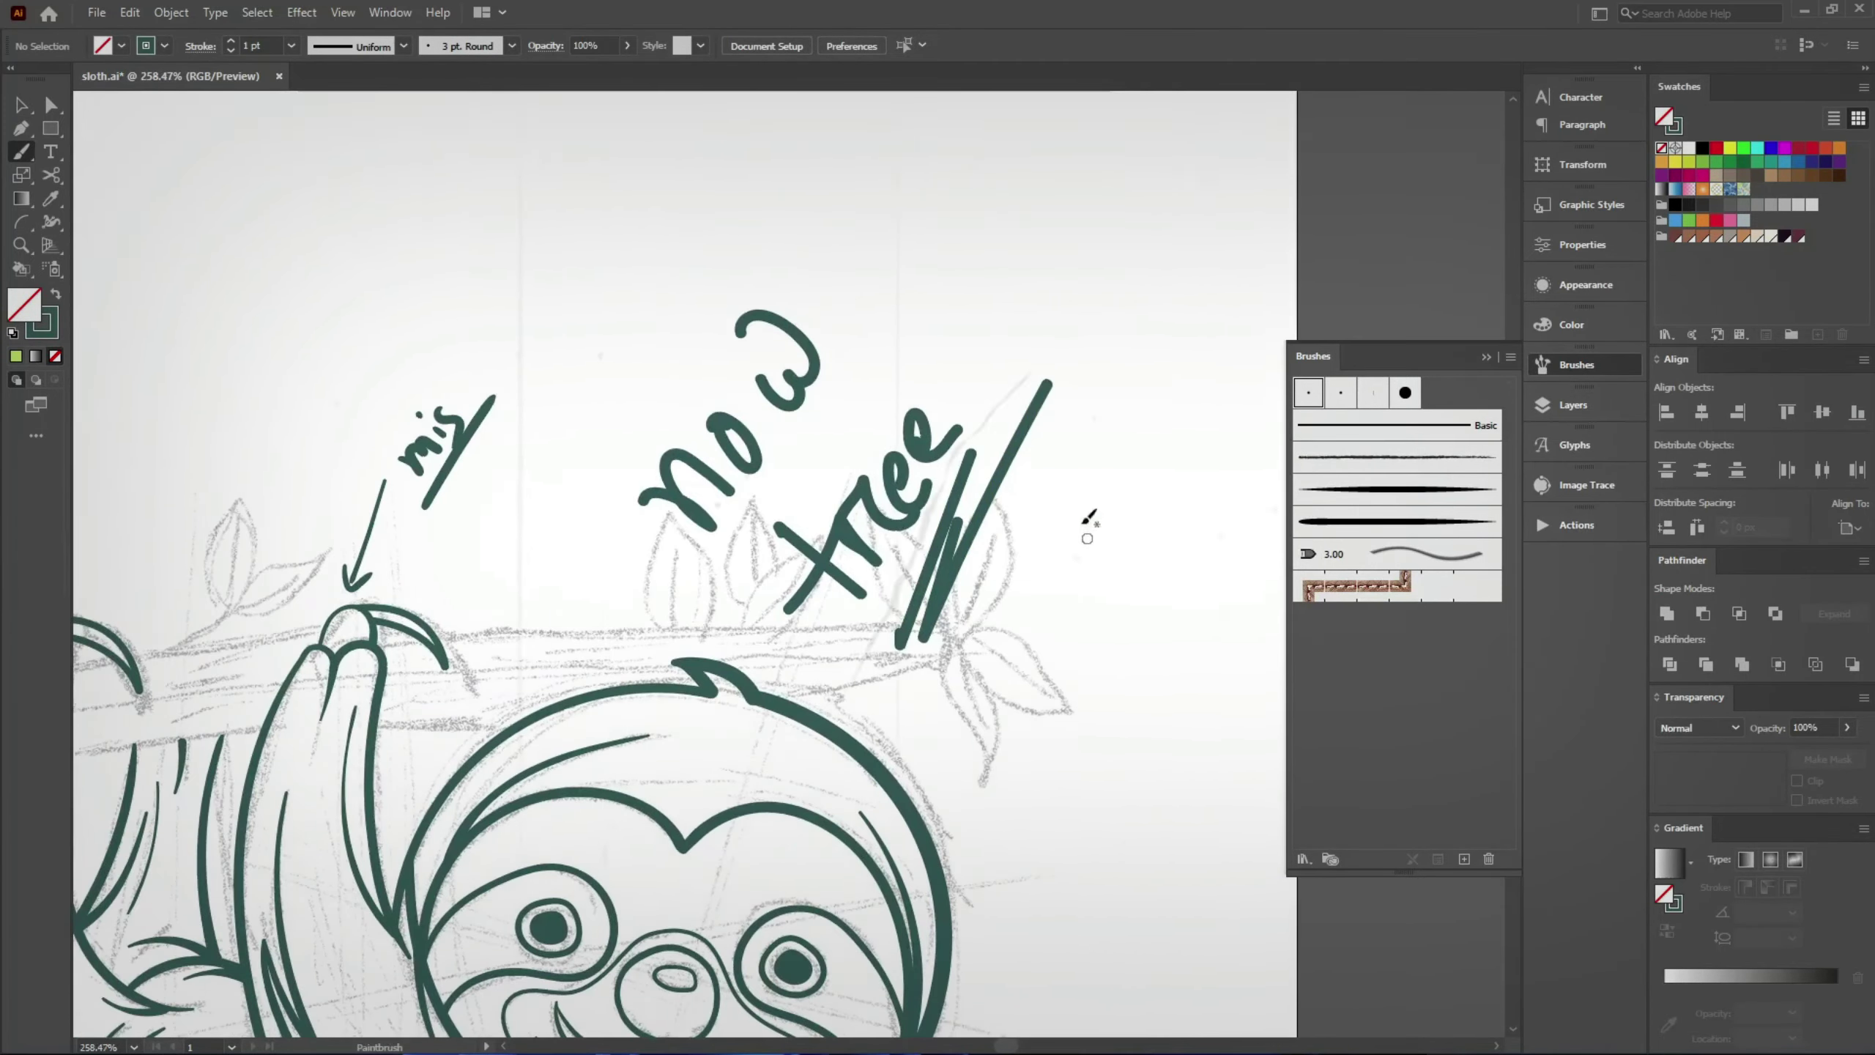
Step: Brush the left end of the branch, running its bottom edge to the claw
left_click_drag(639, 466, 607, 462)
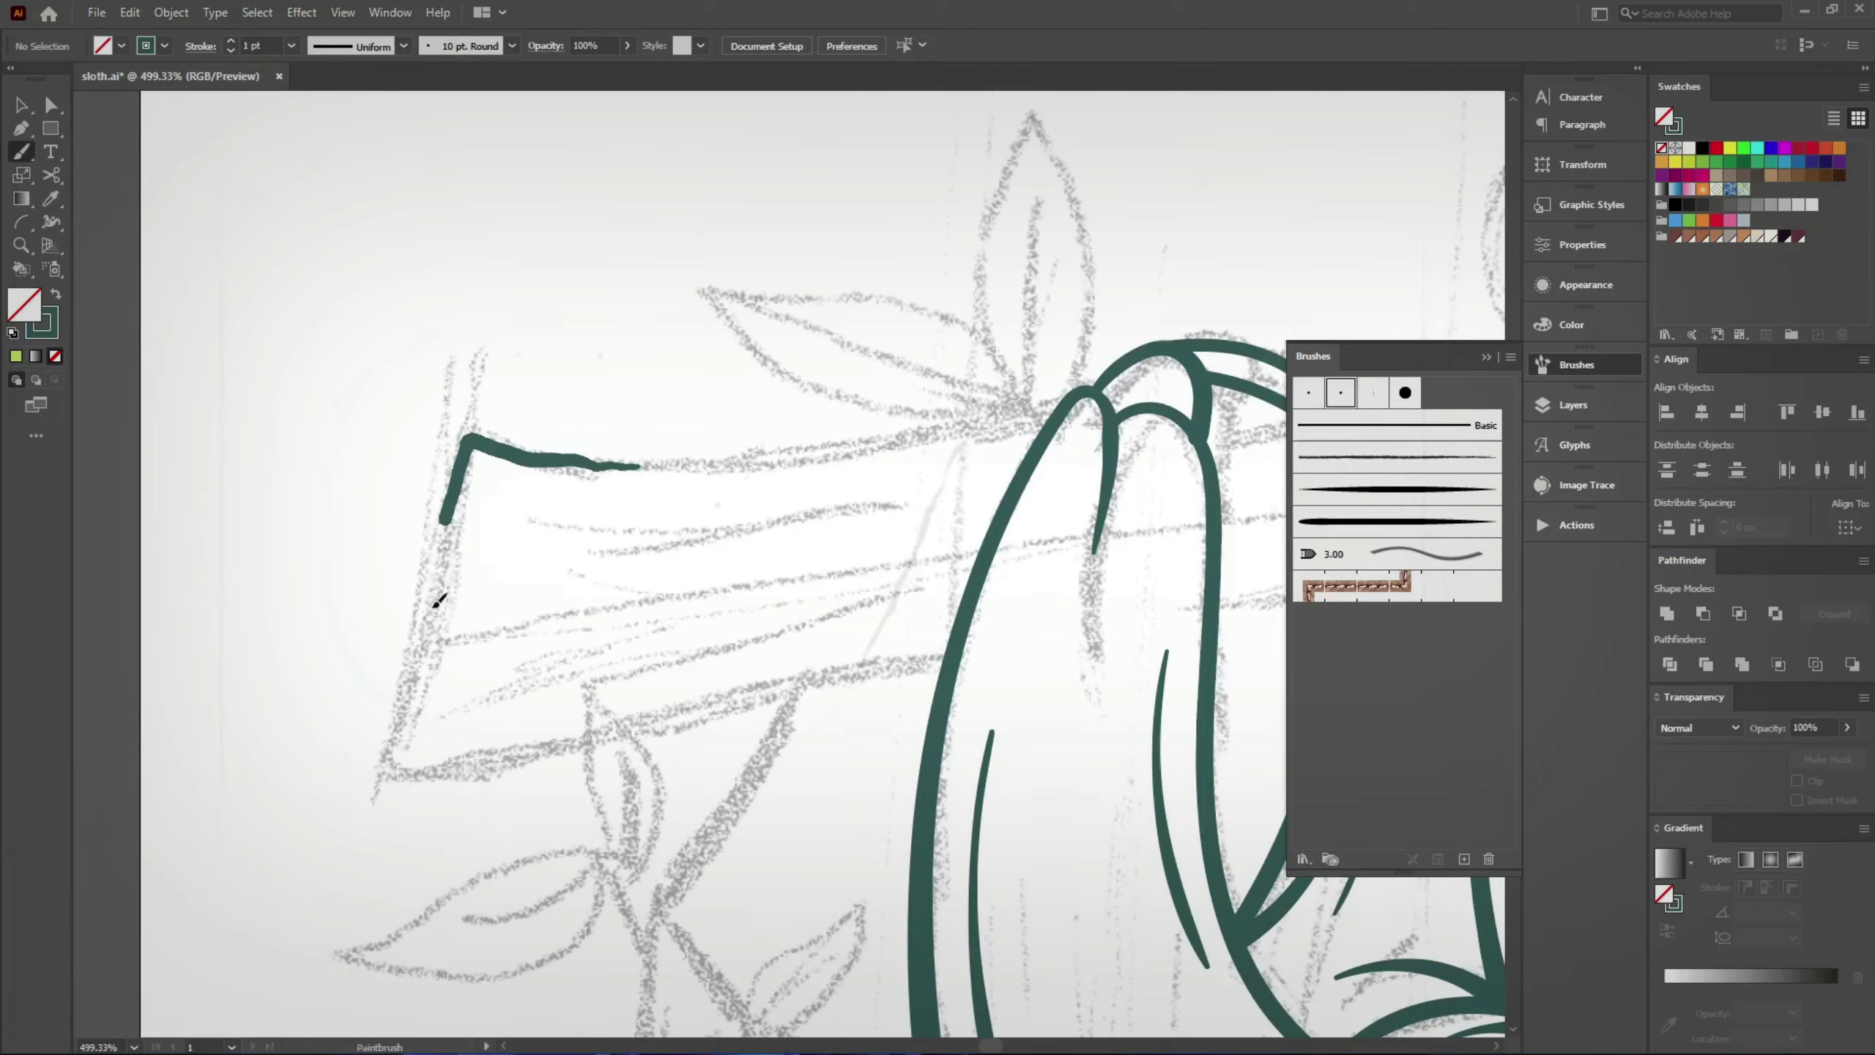
left_click_drag(509, 758, 530, 754)
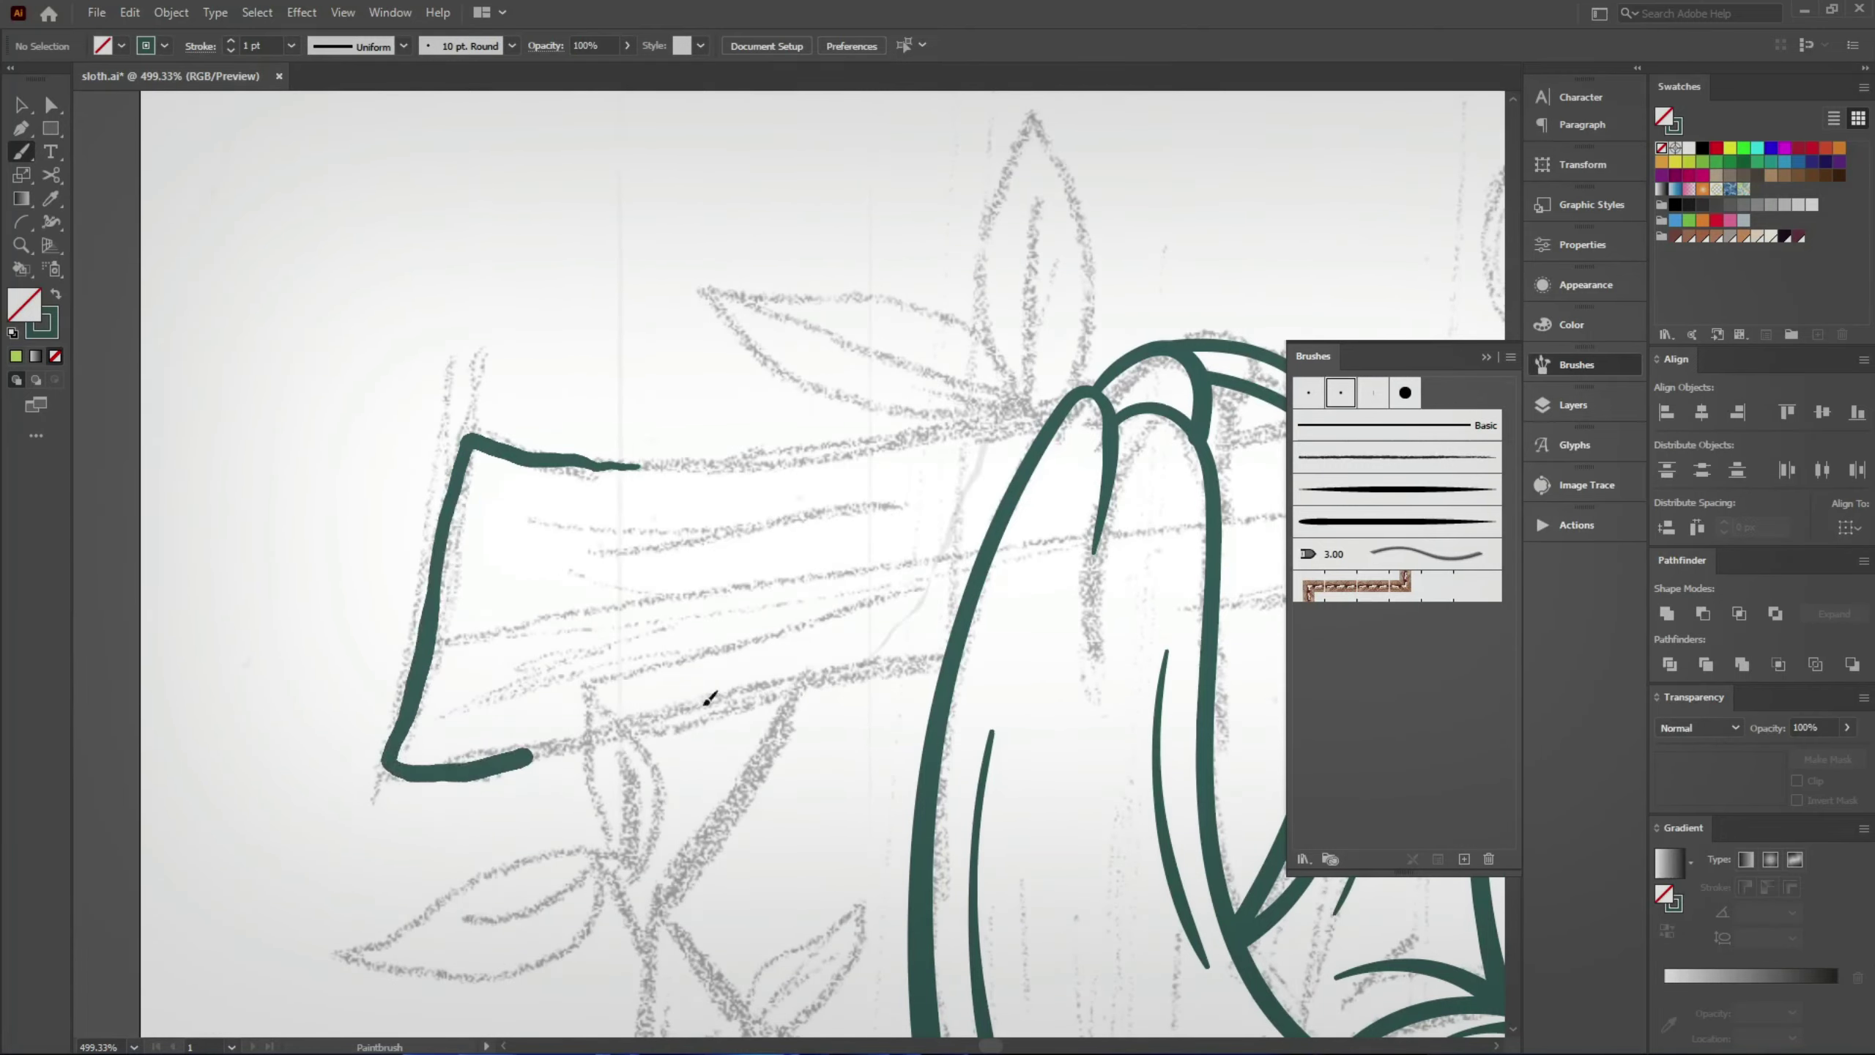
left_click_drag(927, 649, 532, 754)
scroll(912, 709, "down", 3)
mouse_move(913, 709)
left_mouse_down()
mouse_move(542, 736)
mouse_move(451, 774)
left_mouse_up()
Step: Move the branch-end outline onto Layer 3 in the Layers panel
left_click(1558, 408)
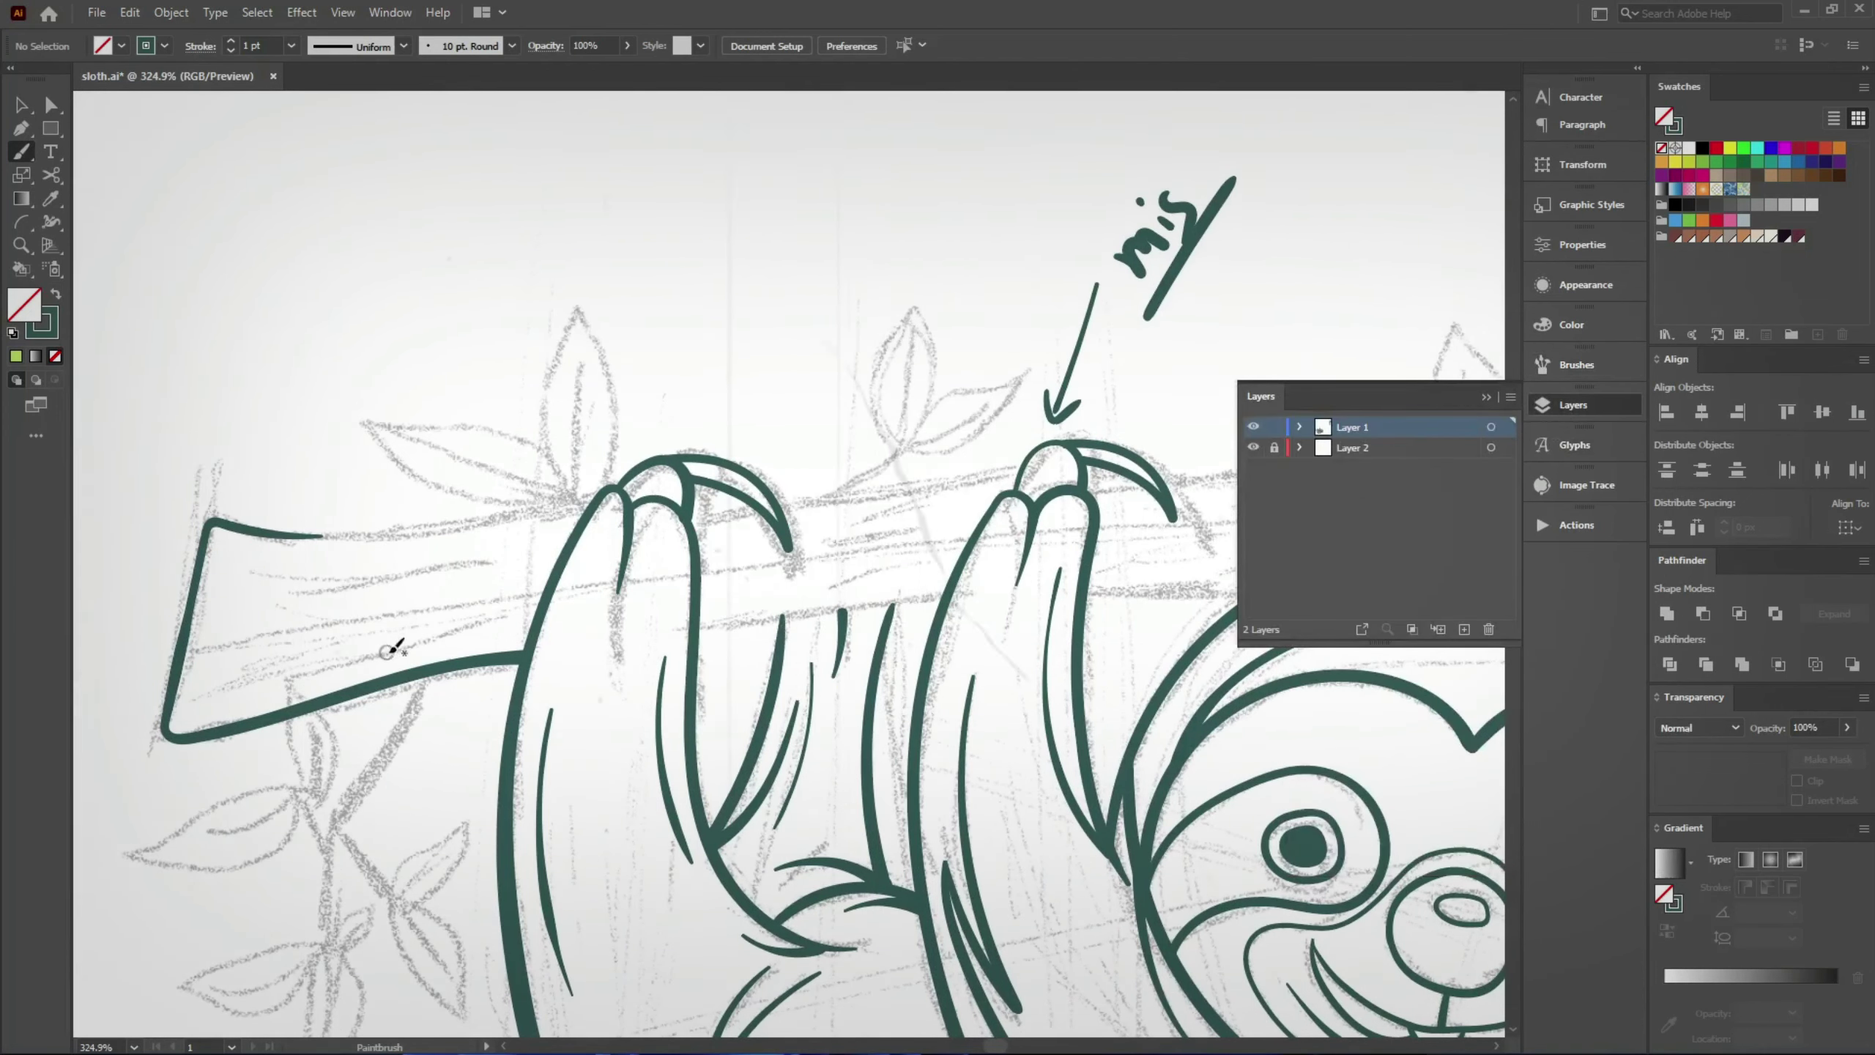
key("v")
left_click(442, 671)
left_click_drag(1509, 441, 1505, 427)
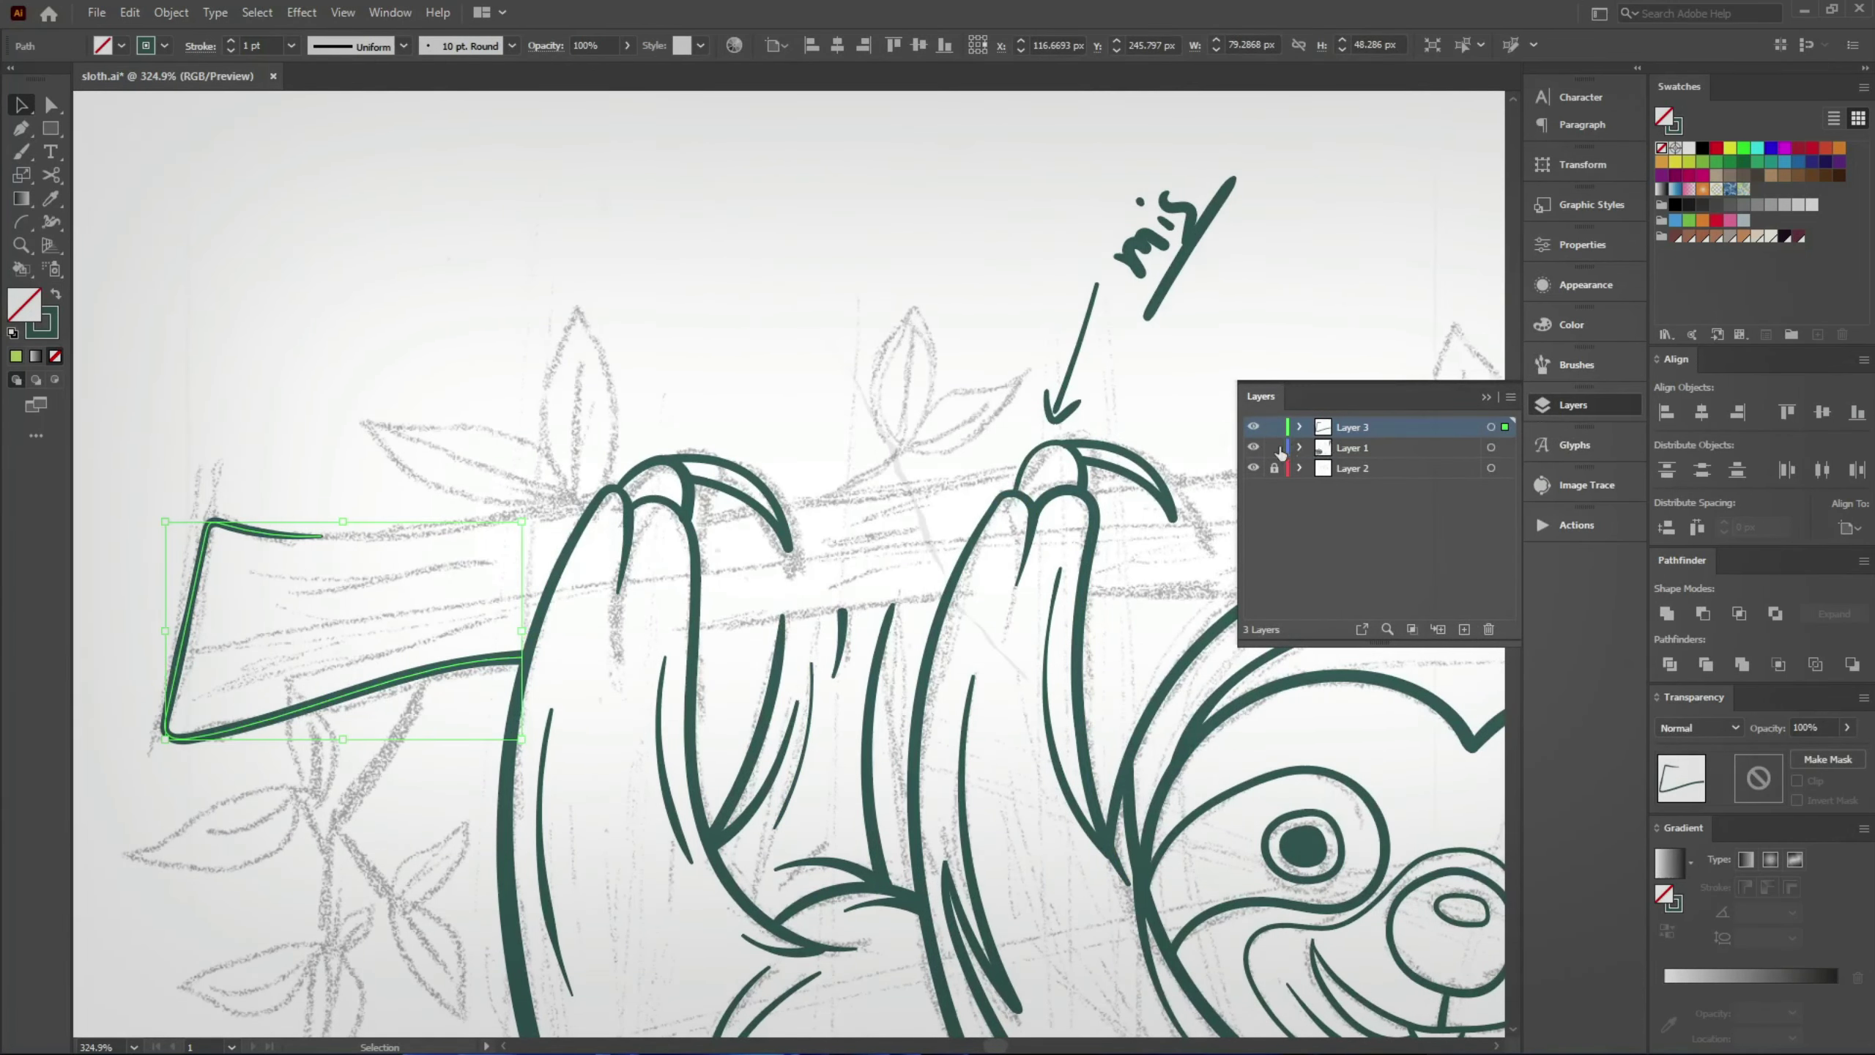
left_click(1486, 400)
left_click(453, 499)
Step: Extend the branch's top edge rightward until it reaches the hand
key("b")
scroll(270, 528, "up", 1)
scroll(270, 528, "up", 3)
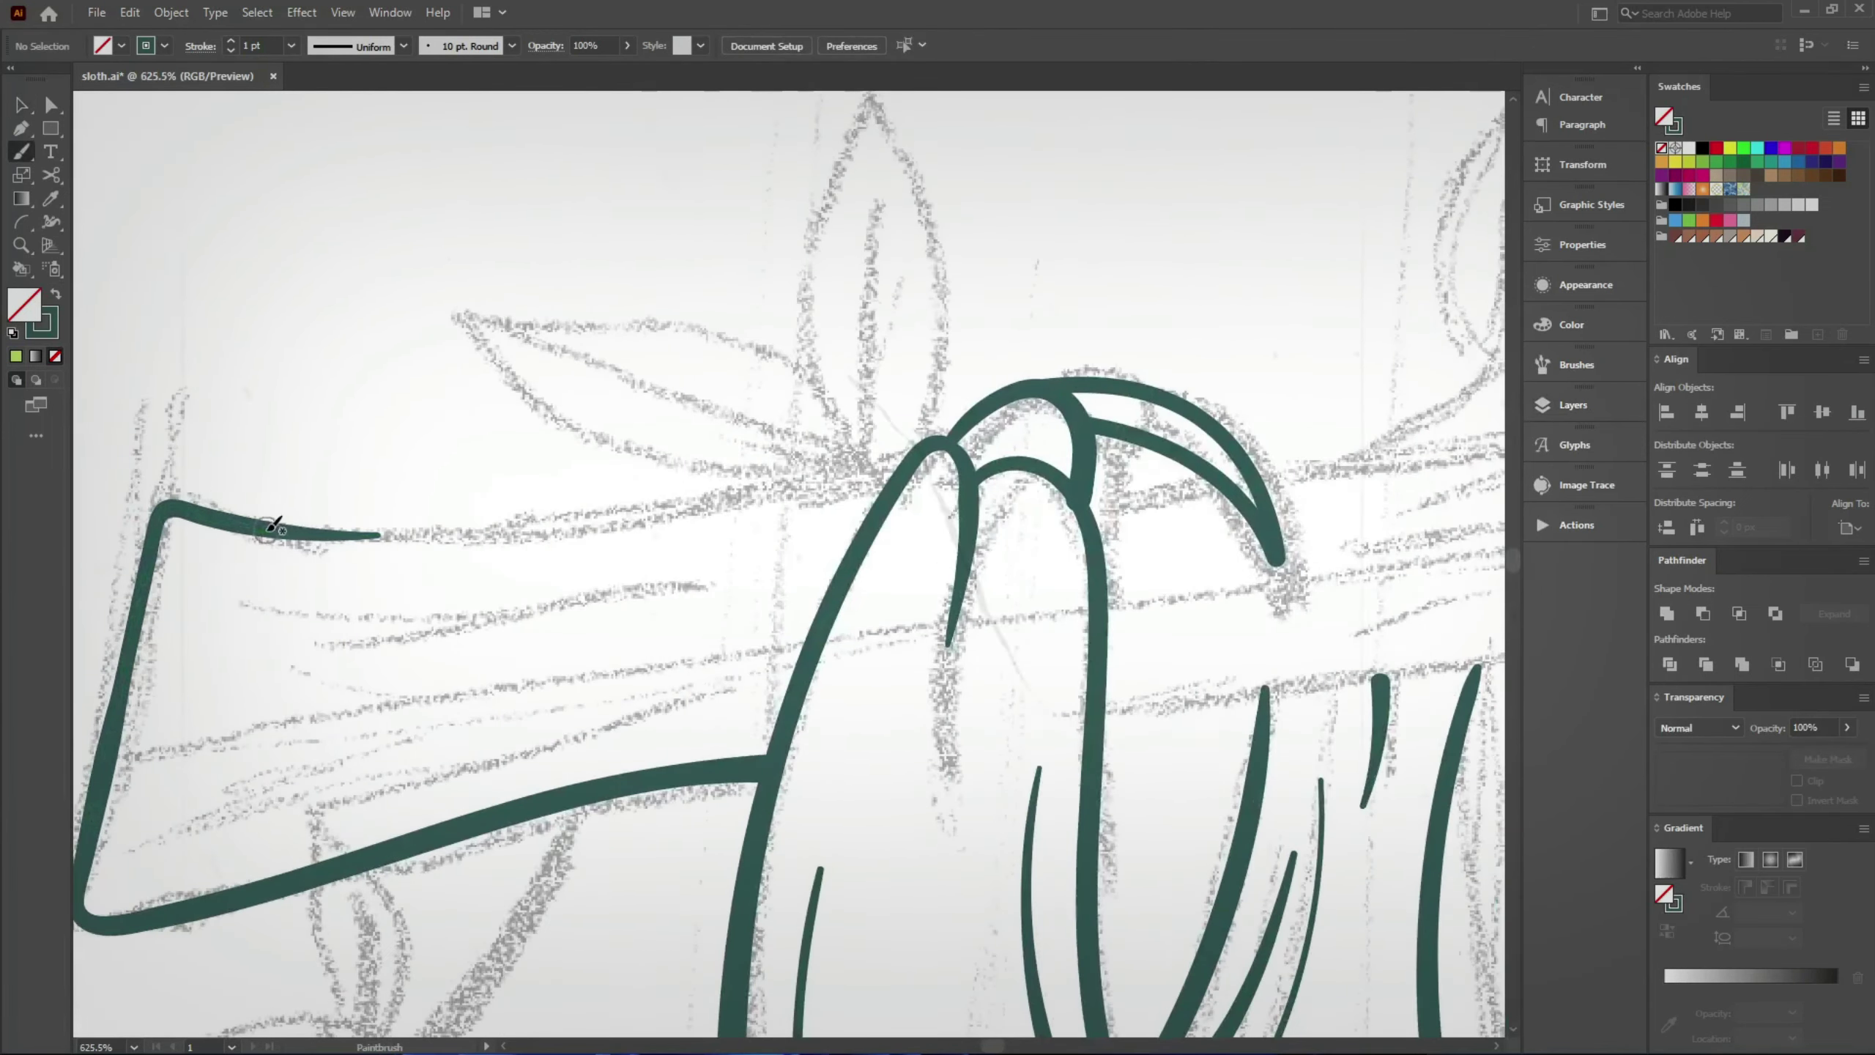
left_click_drag(383, 528, 305, 526)
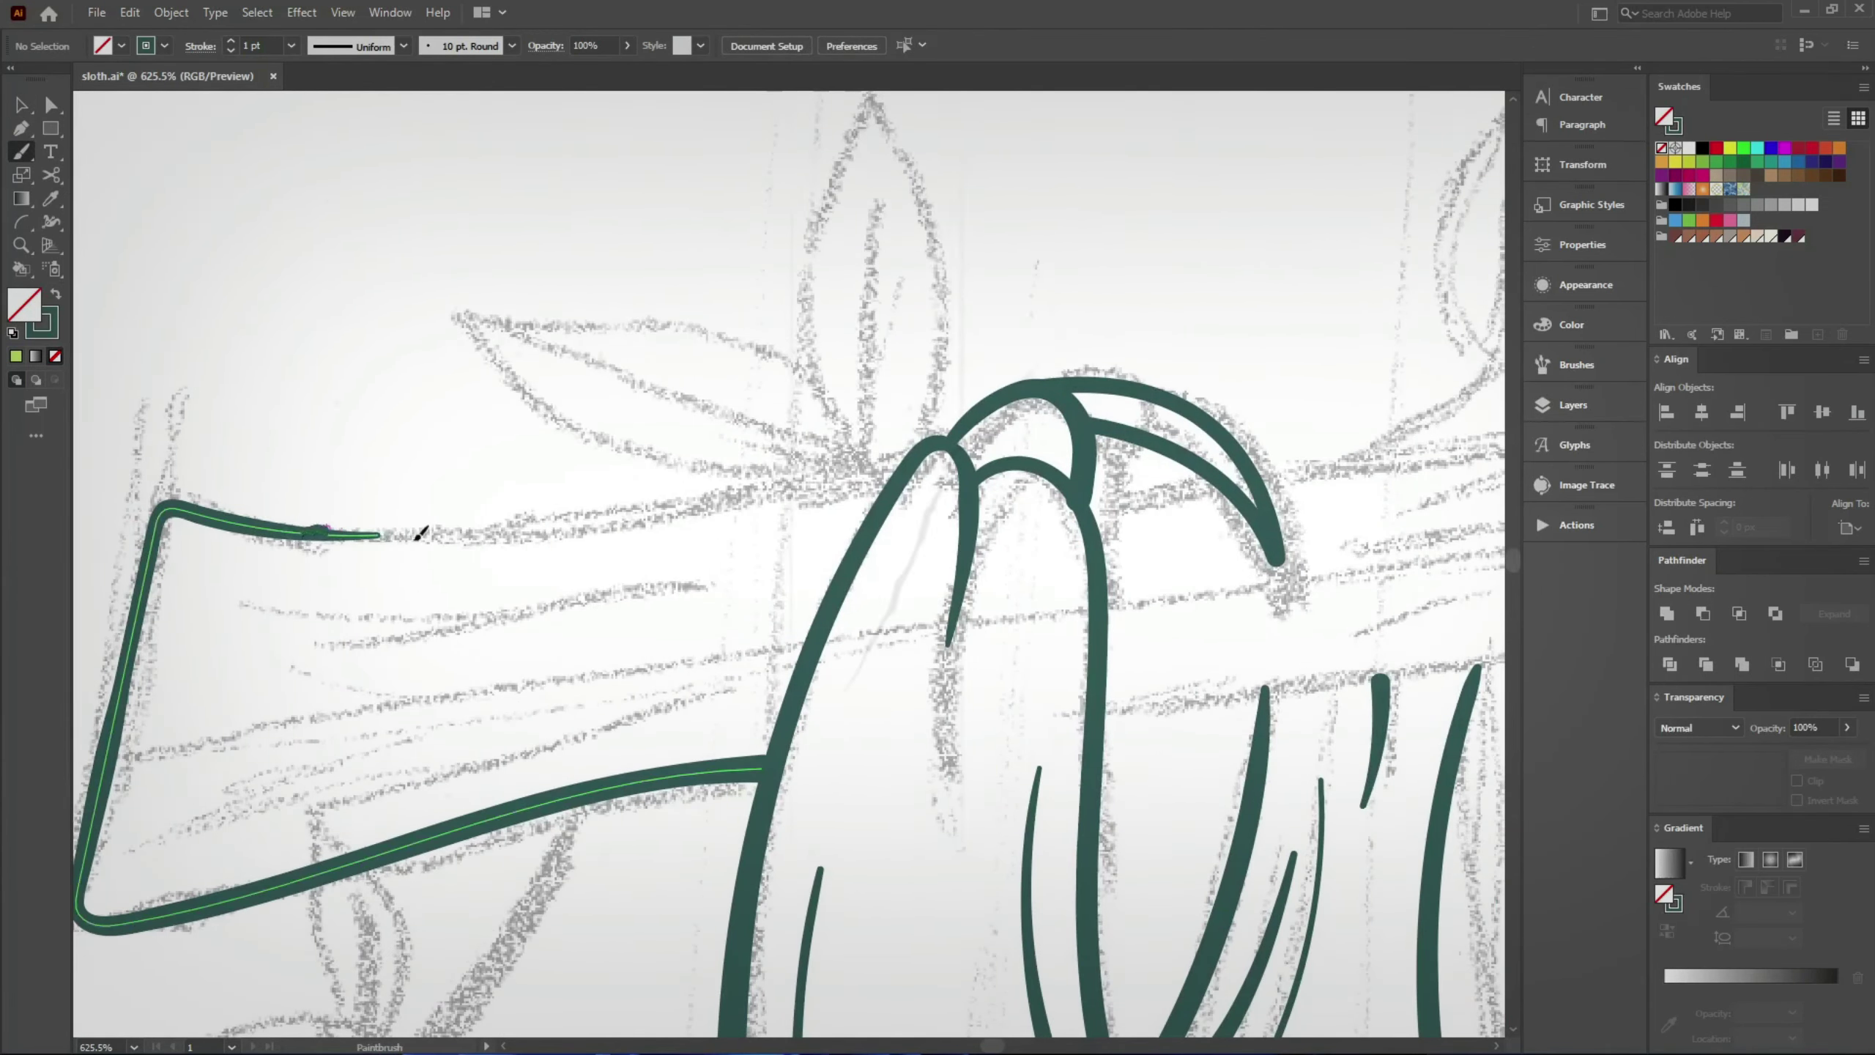
left_click_drag(420, 534, 901, 469)
scroll(555, 665, "down", 3)
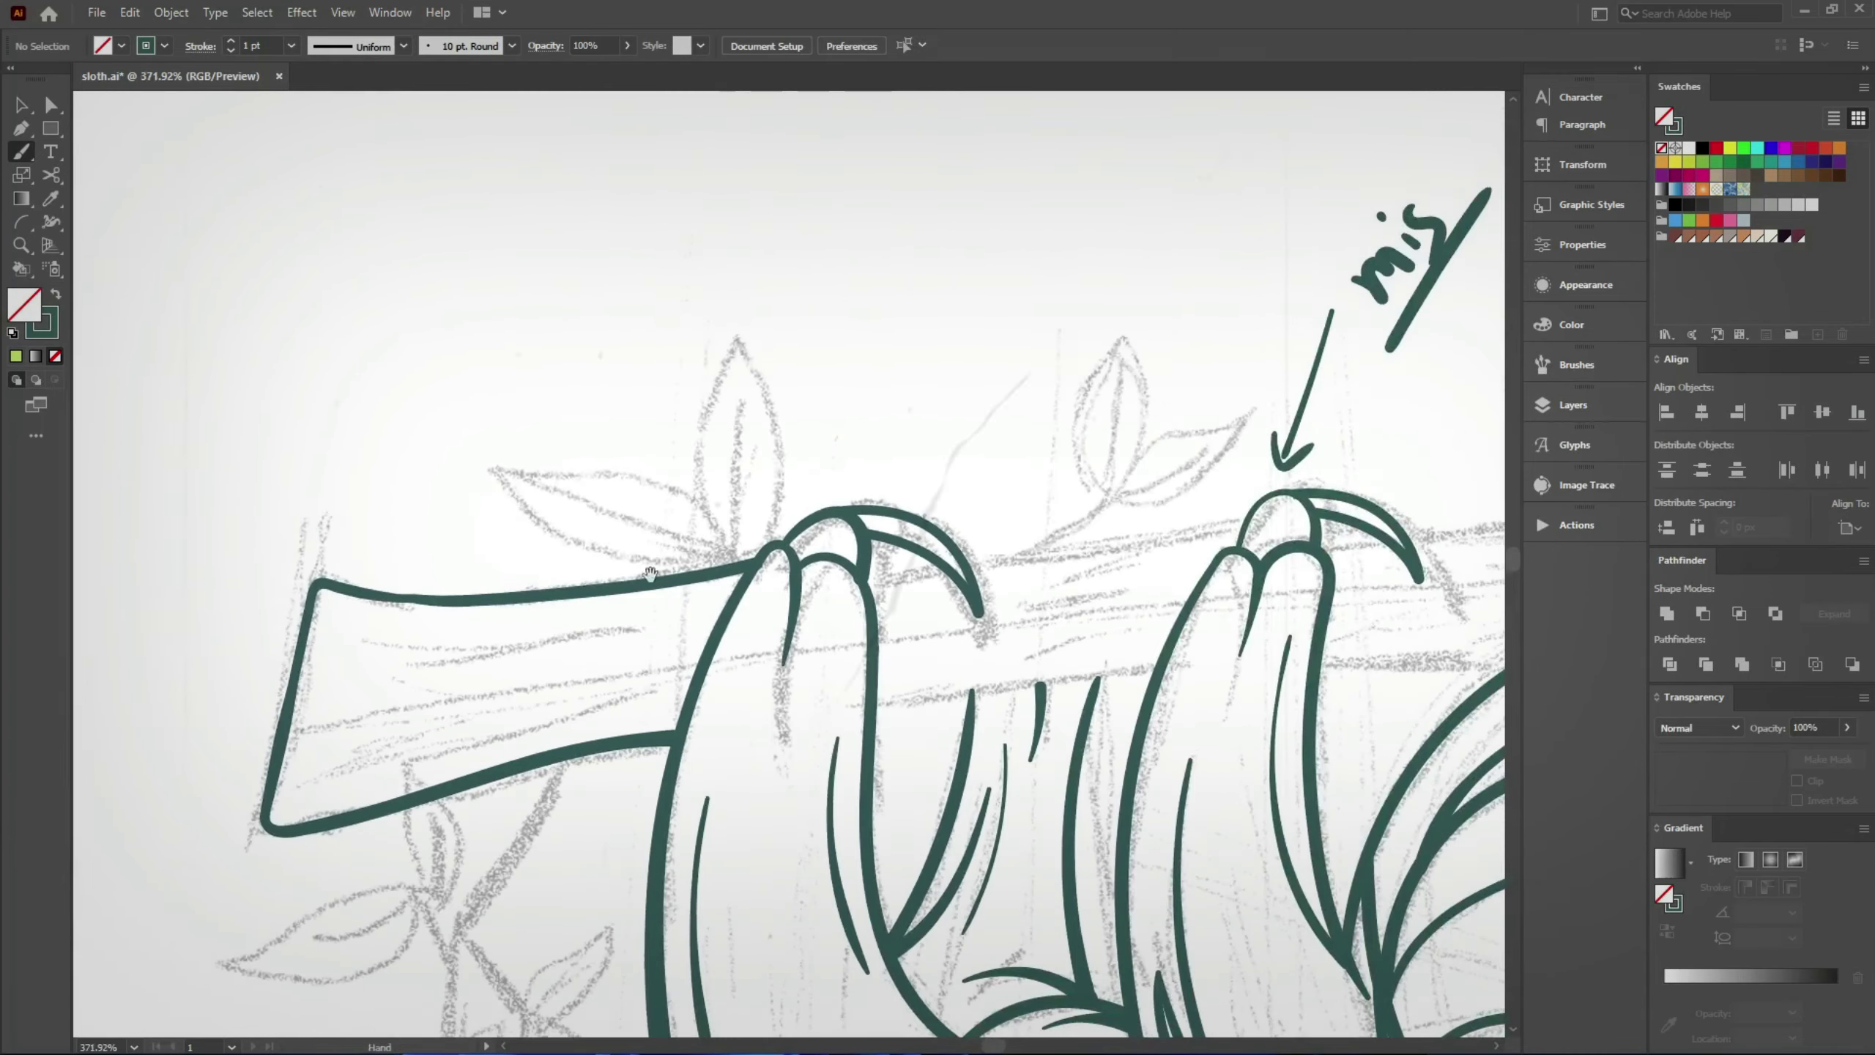
scroll(734, 546, "up", 5)
Step: Inspect the branch path's anchors at the hand and undo a short stroke near the claw
key("a")
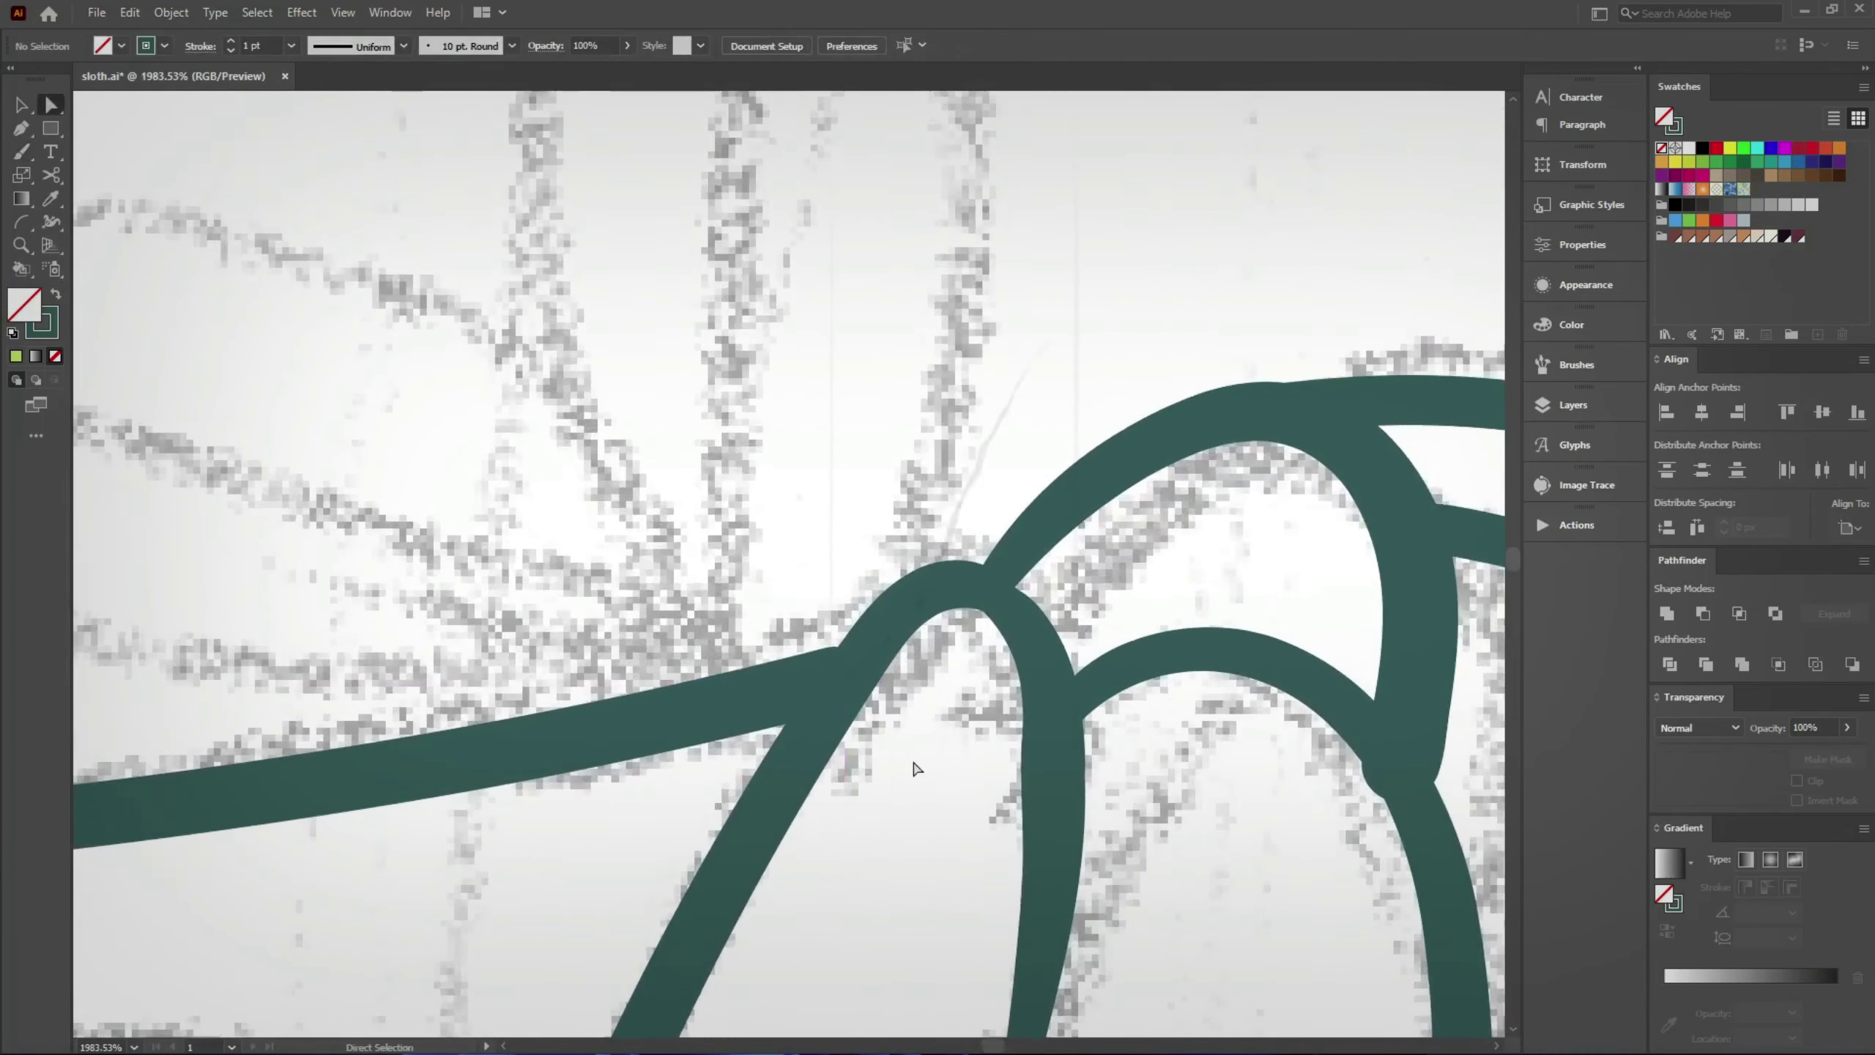
left_click(834, 676)
left_click(898, 738)
key("b")
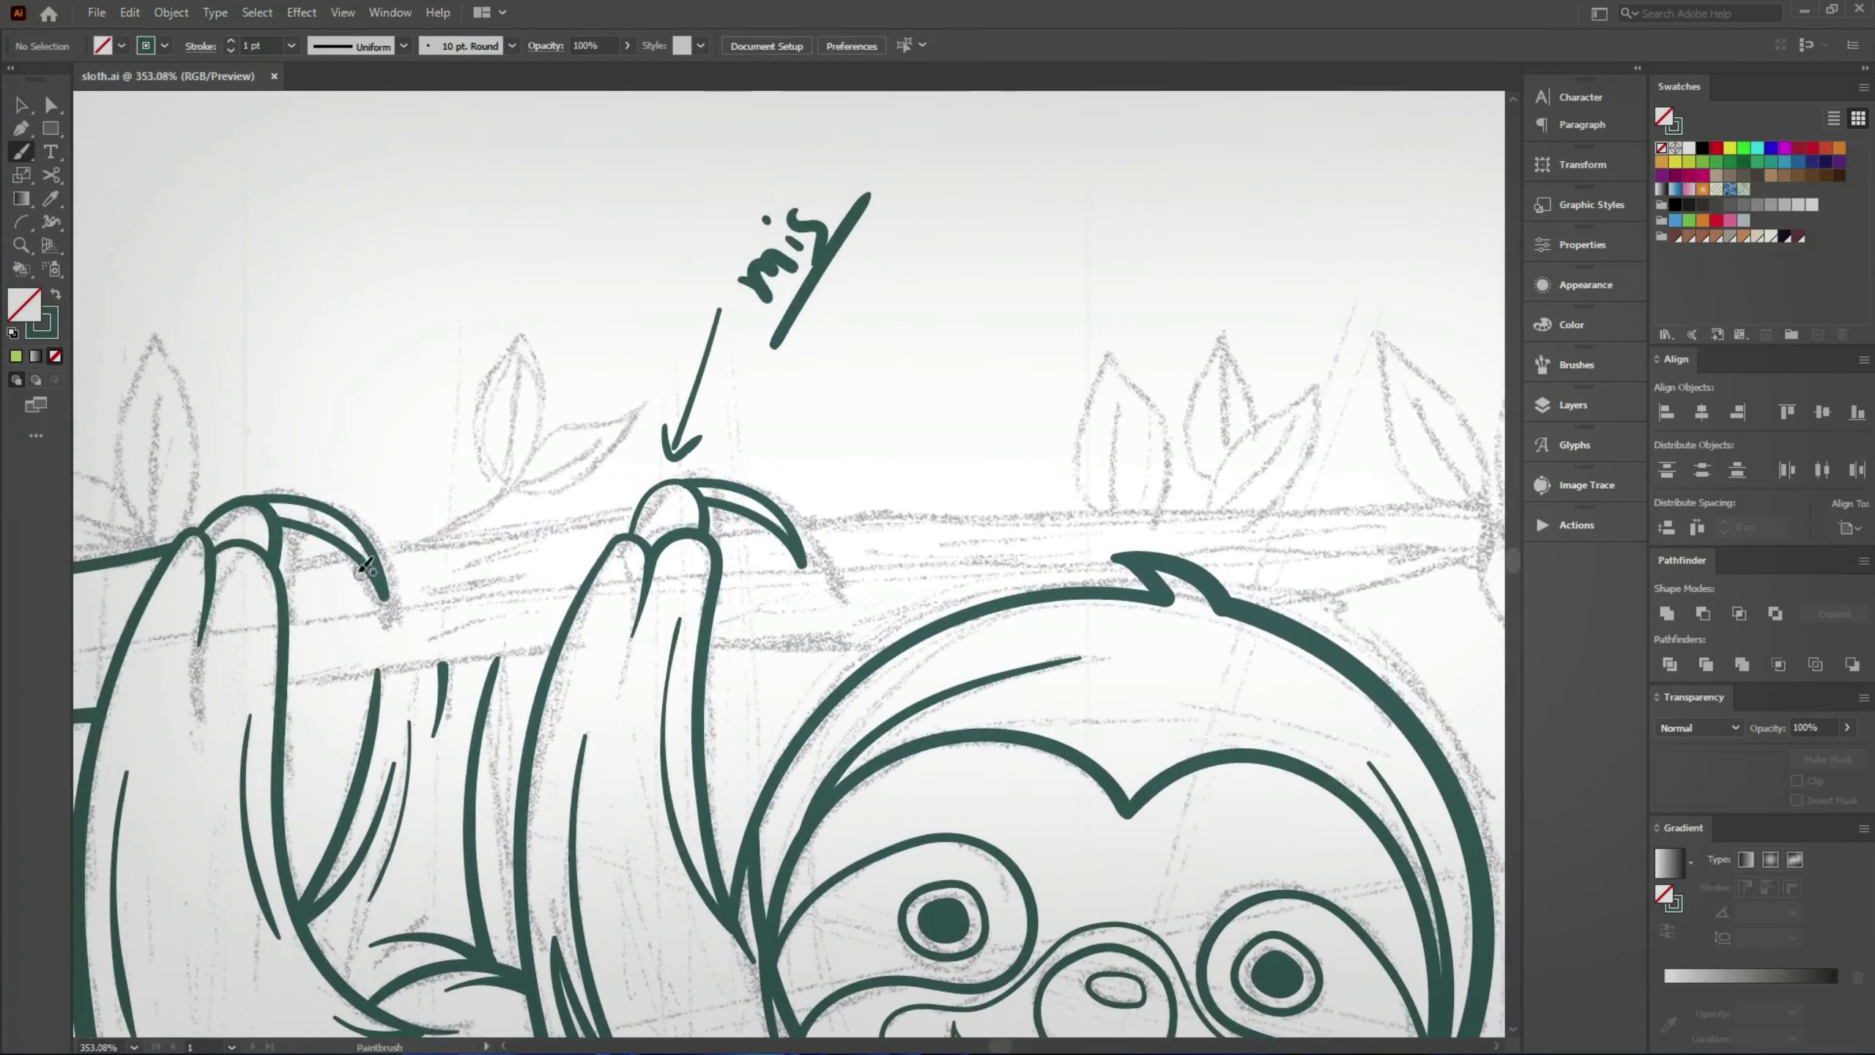
key("ctrl+z")
Step: Draw the branch top edge right from the claw, cutting off and deleting the overshooting tail
left_click_drag(281, 567, 552, 528)
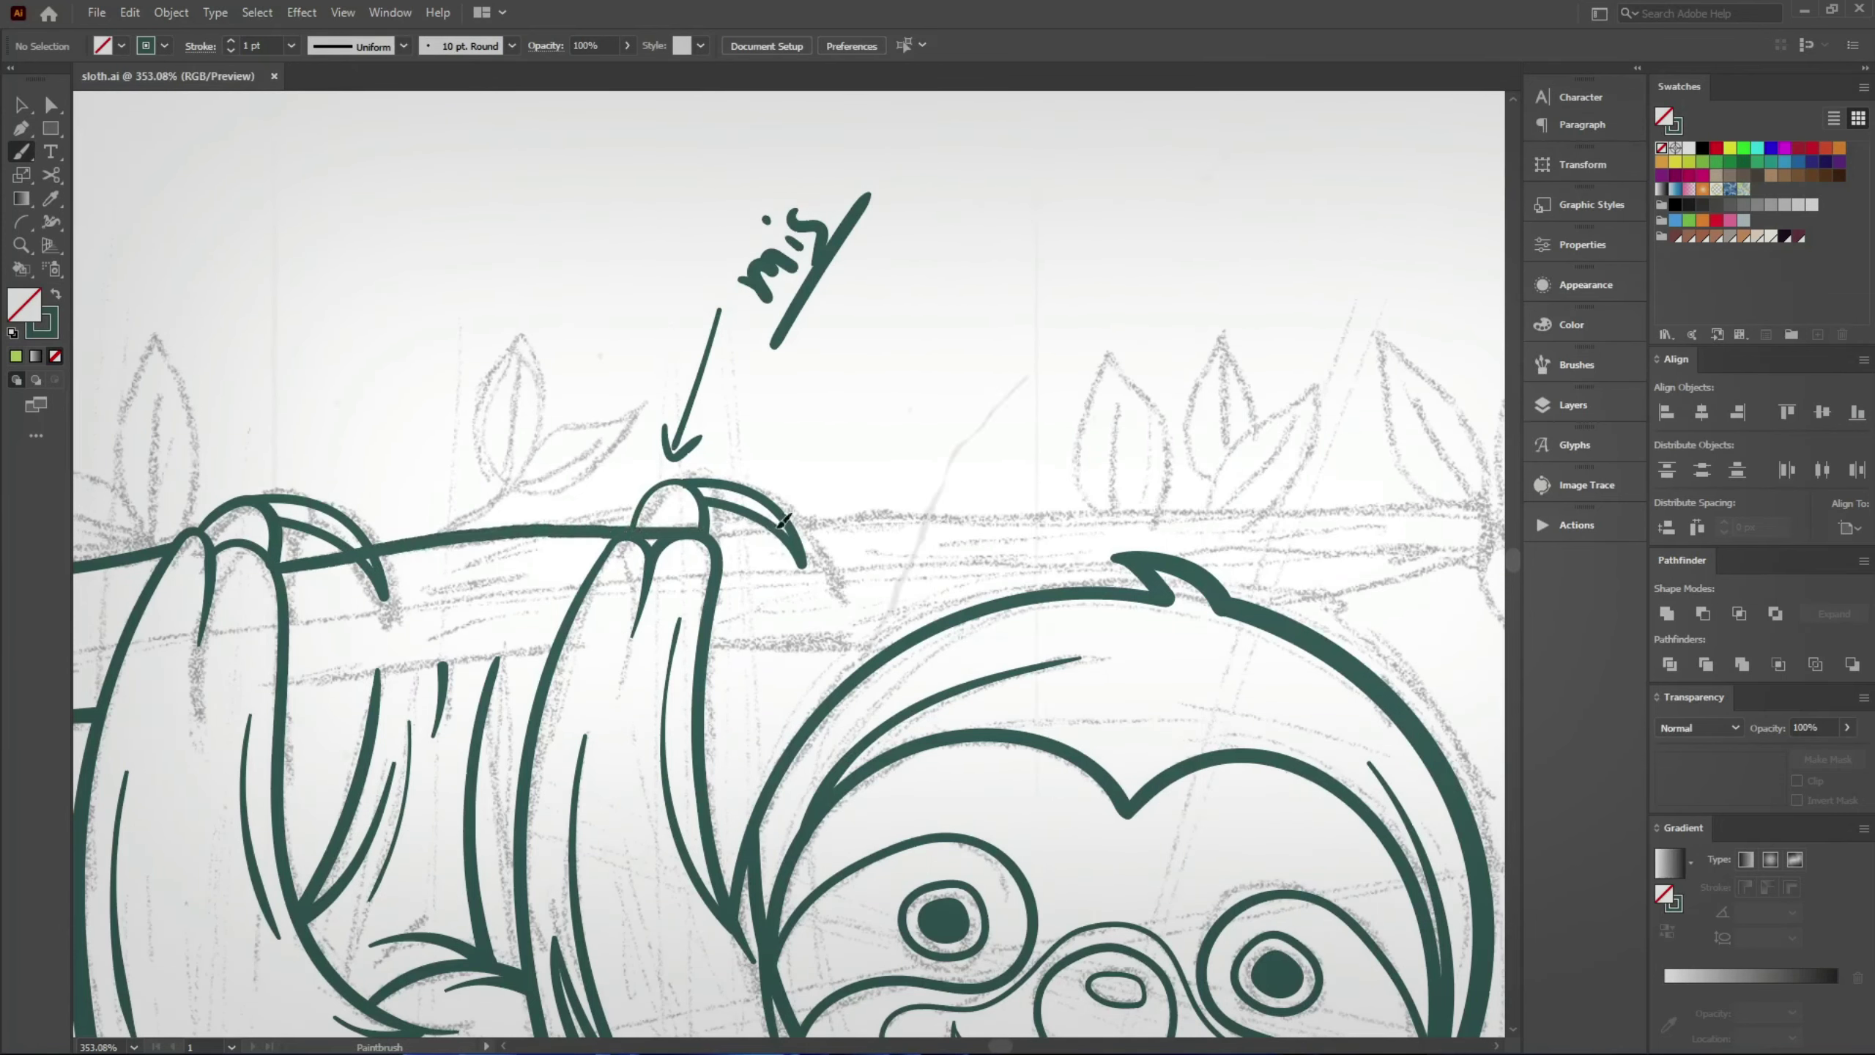
left_click_drag(783, 521, 1012, 510)
scroll(1276, 557, "up", 5)
key("c")
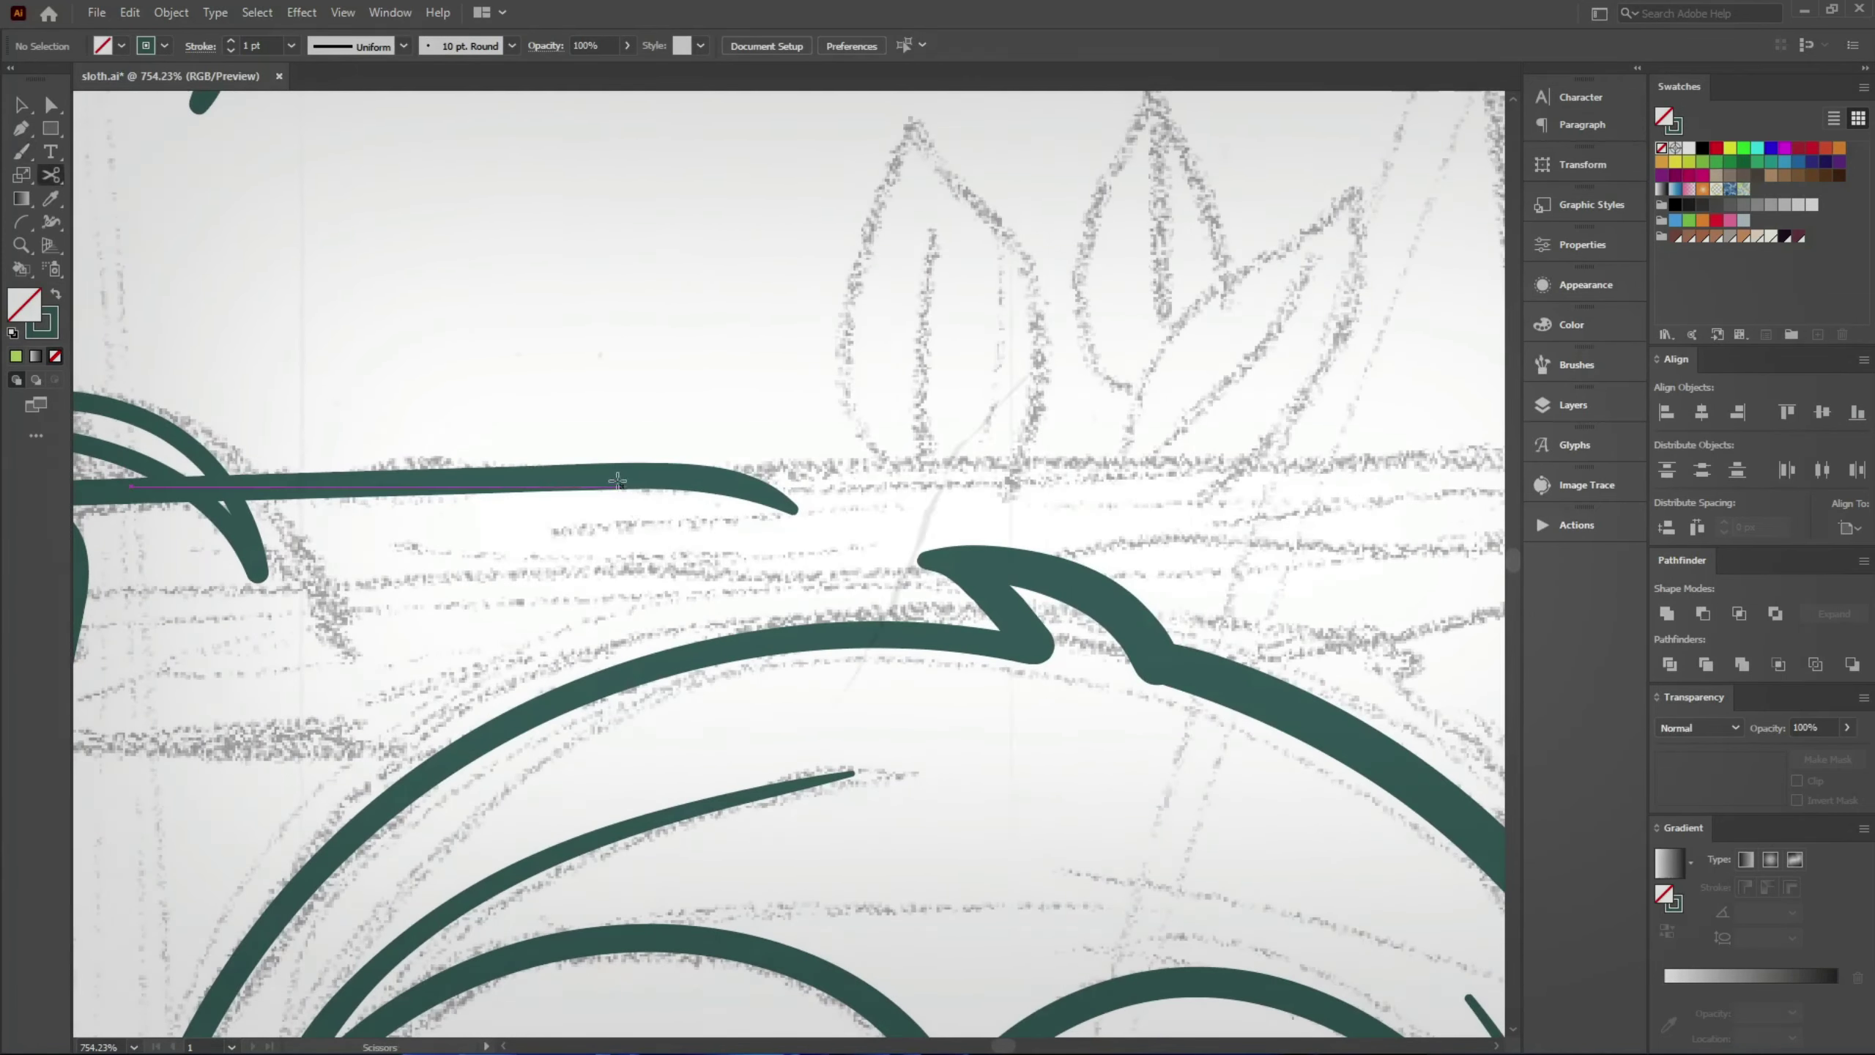
left_click(617, 480)
key("v")
left_click(775, 491)
key("Delete")
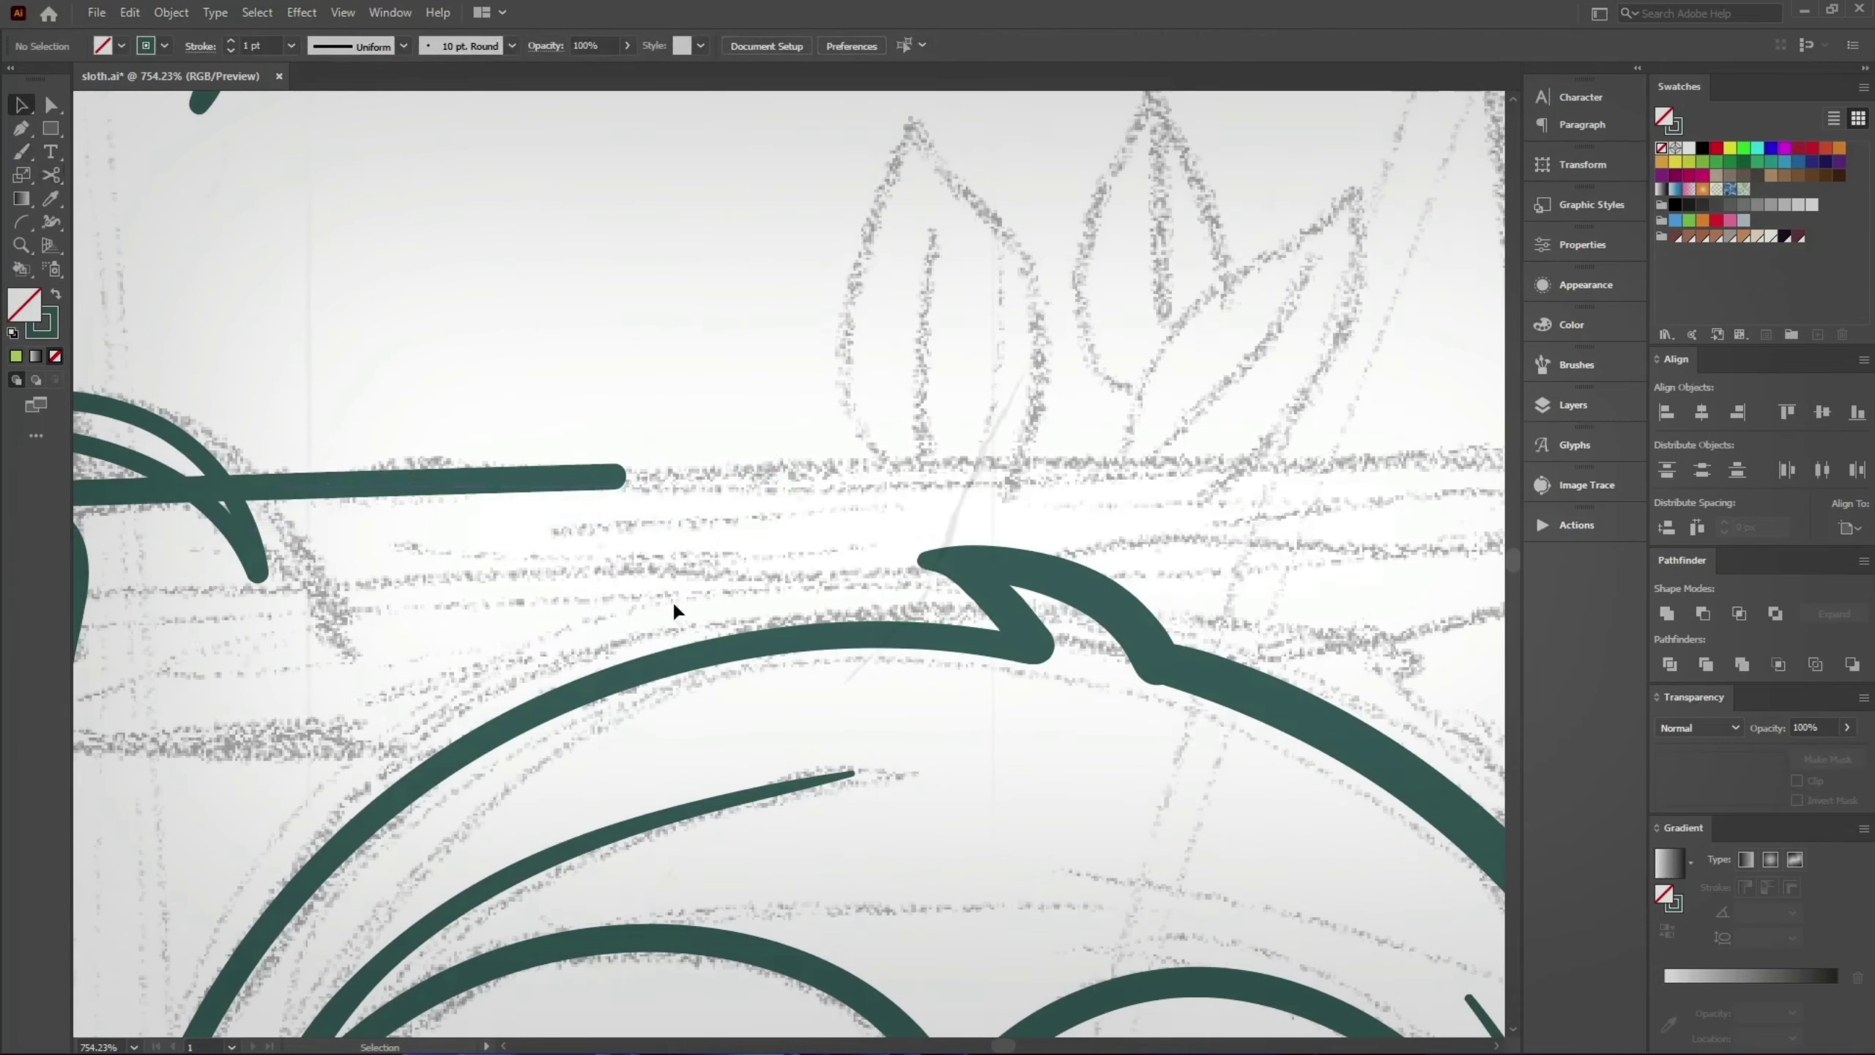
Step: Extend the branch line to the leaf cluster and trim away its hooked end
scroll(672, 610, "down", 5)
scroll(461, 530, "up", 4)
key("b")
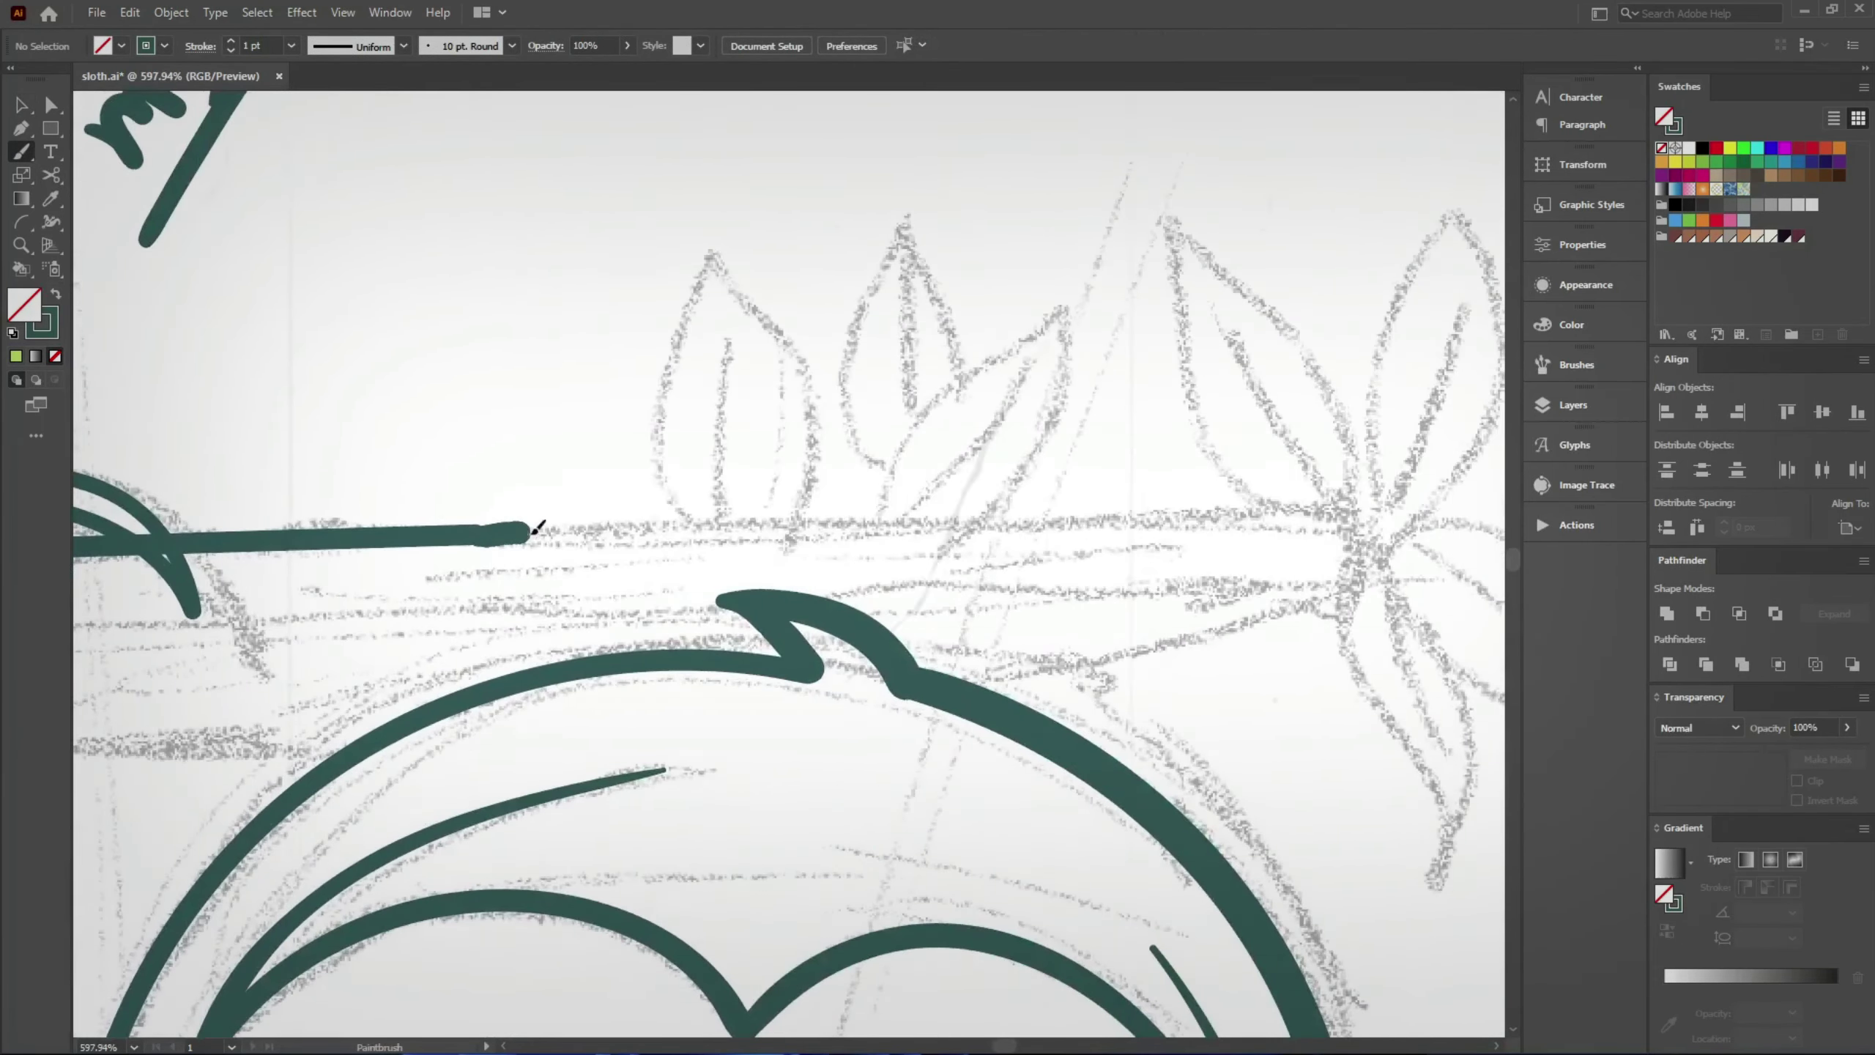
left_click_drag(721, 521, 1200, 524)
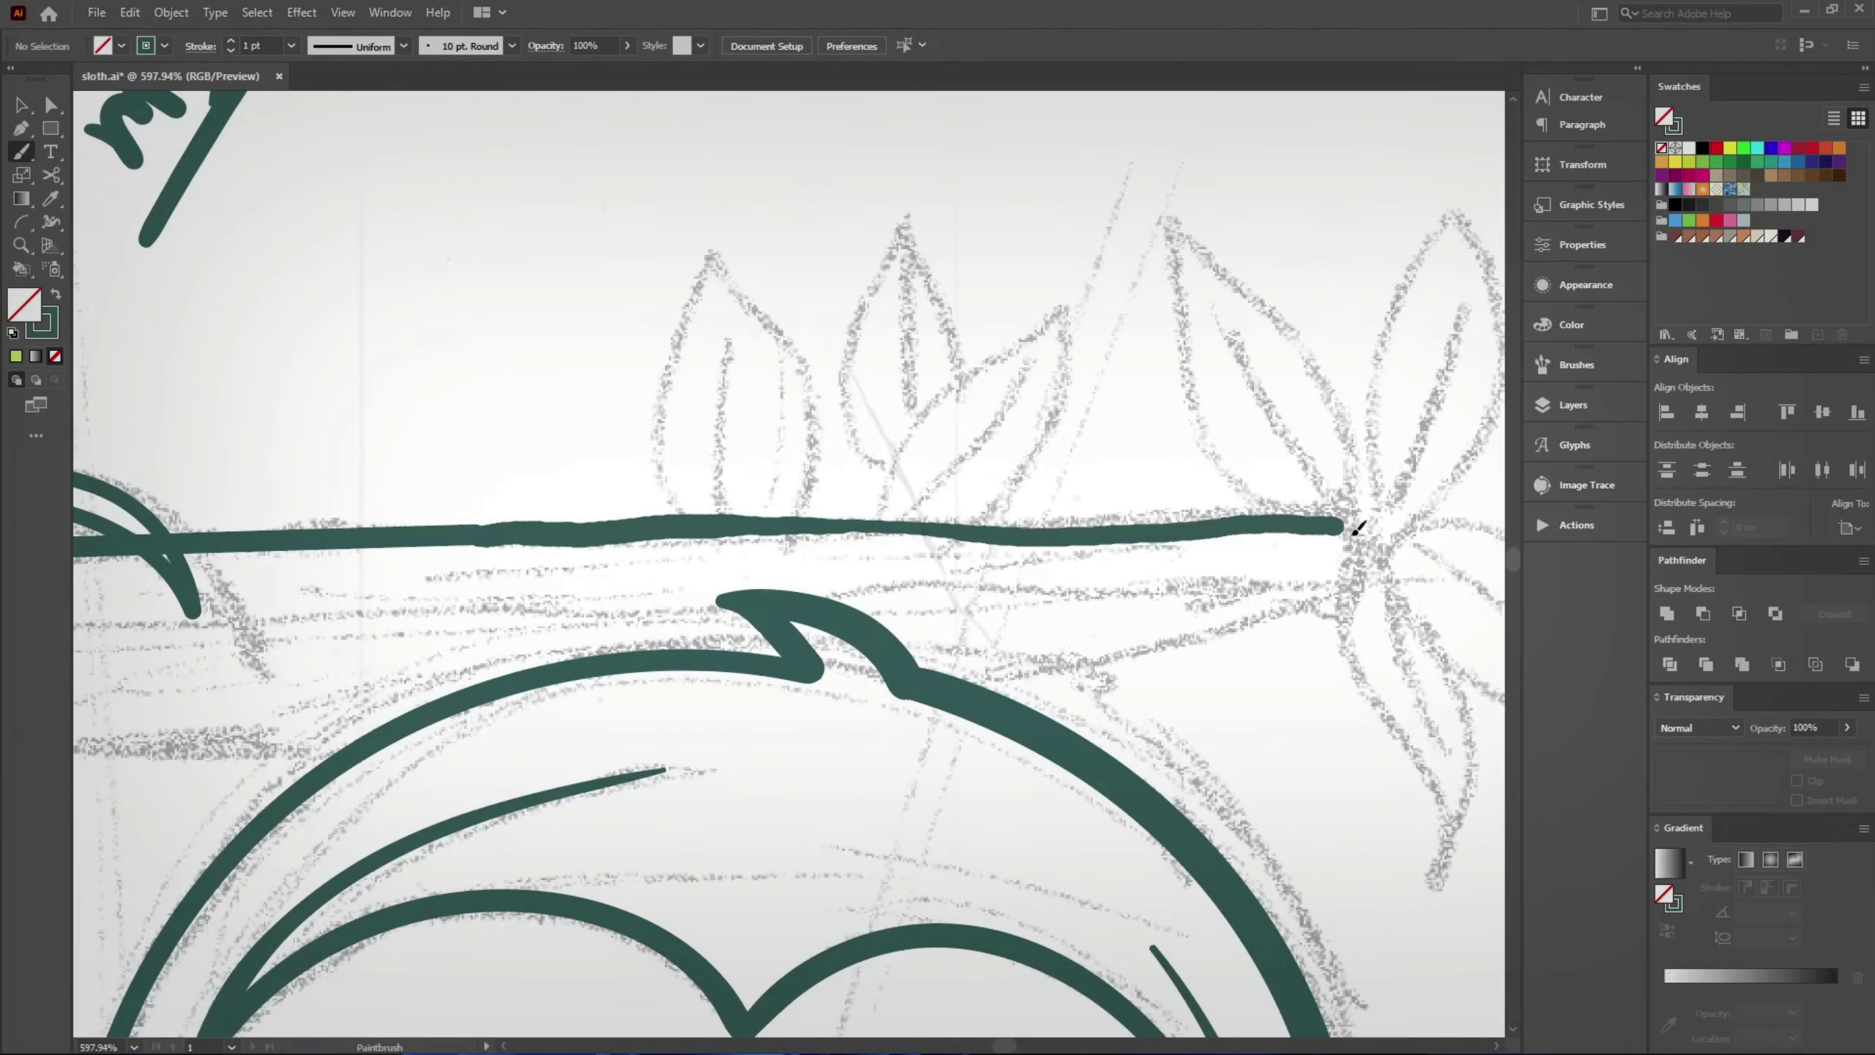
scroll(1281, 587, "up", 3)
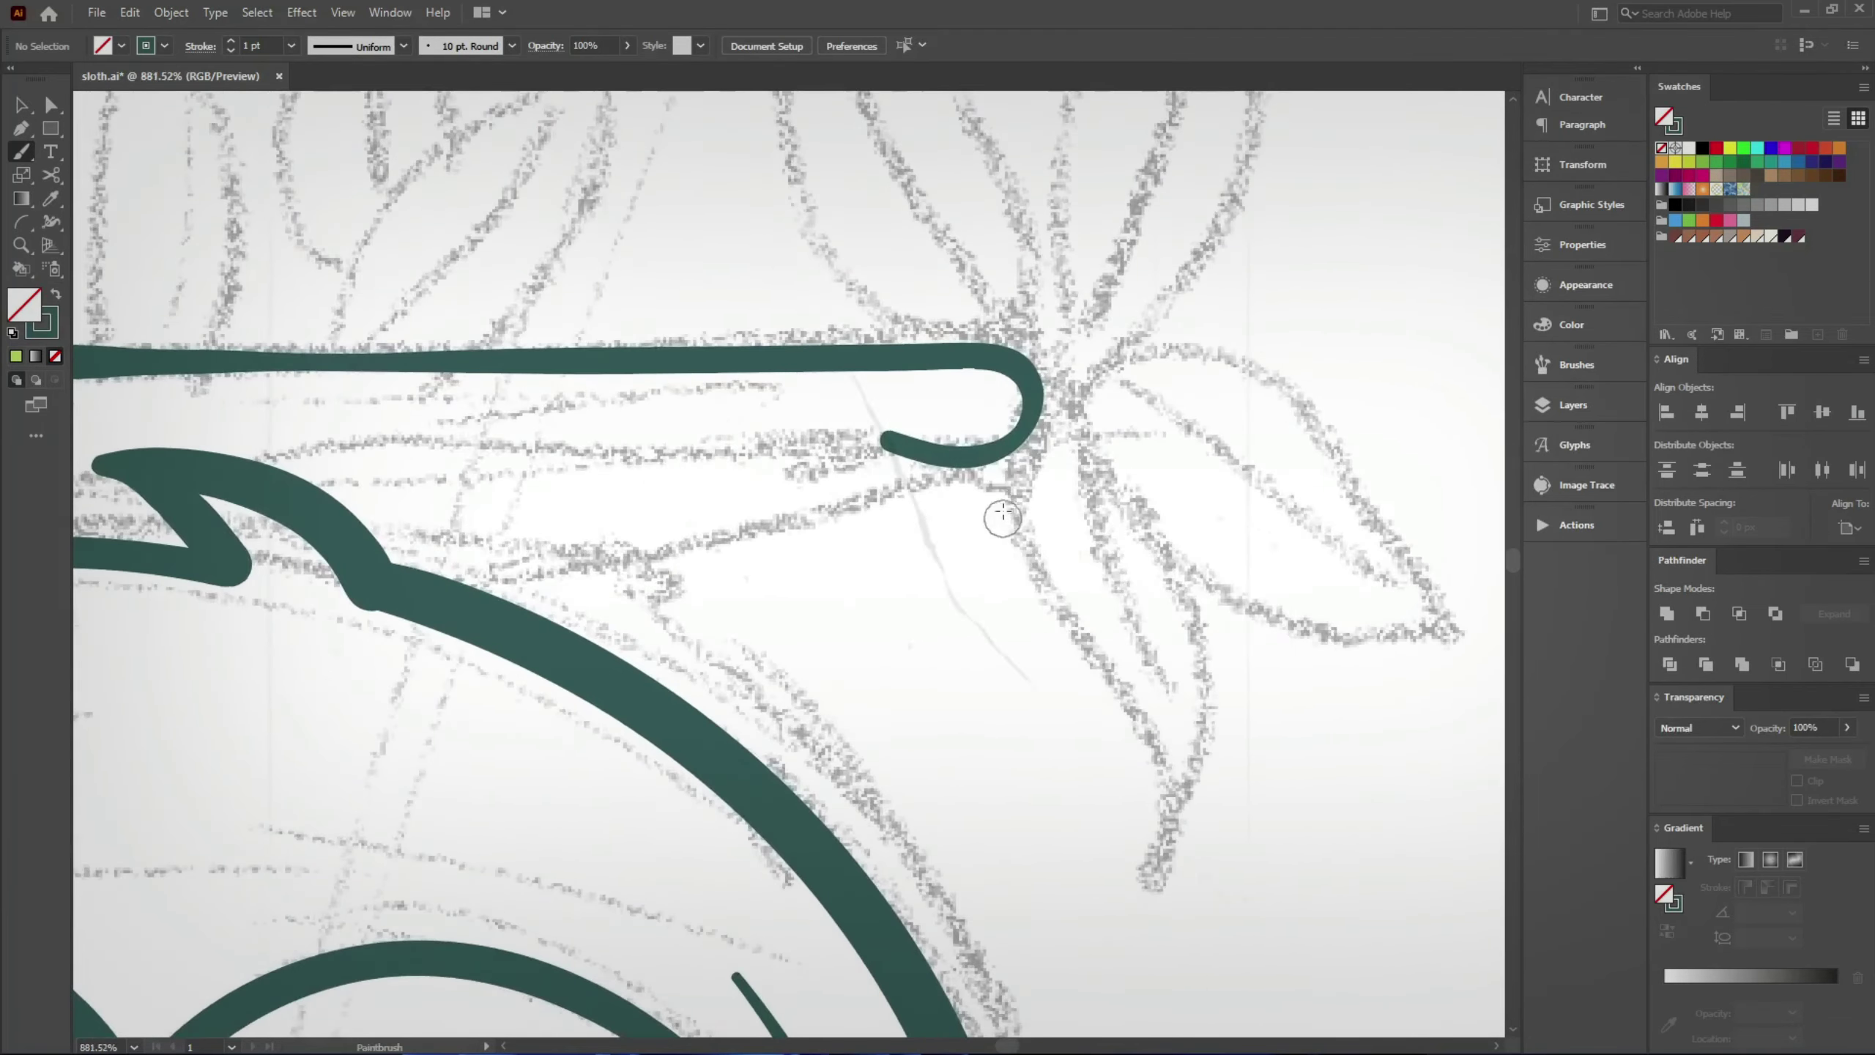
key("c")
left_click(976, 456)
key("Return")
key("Delete")
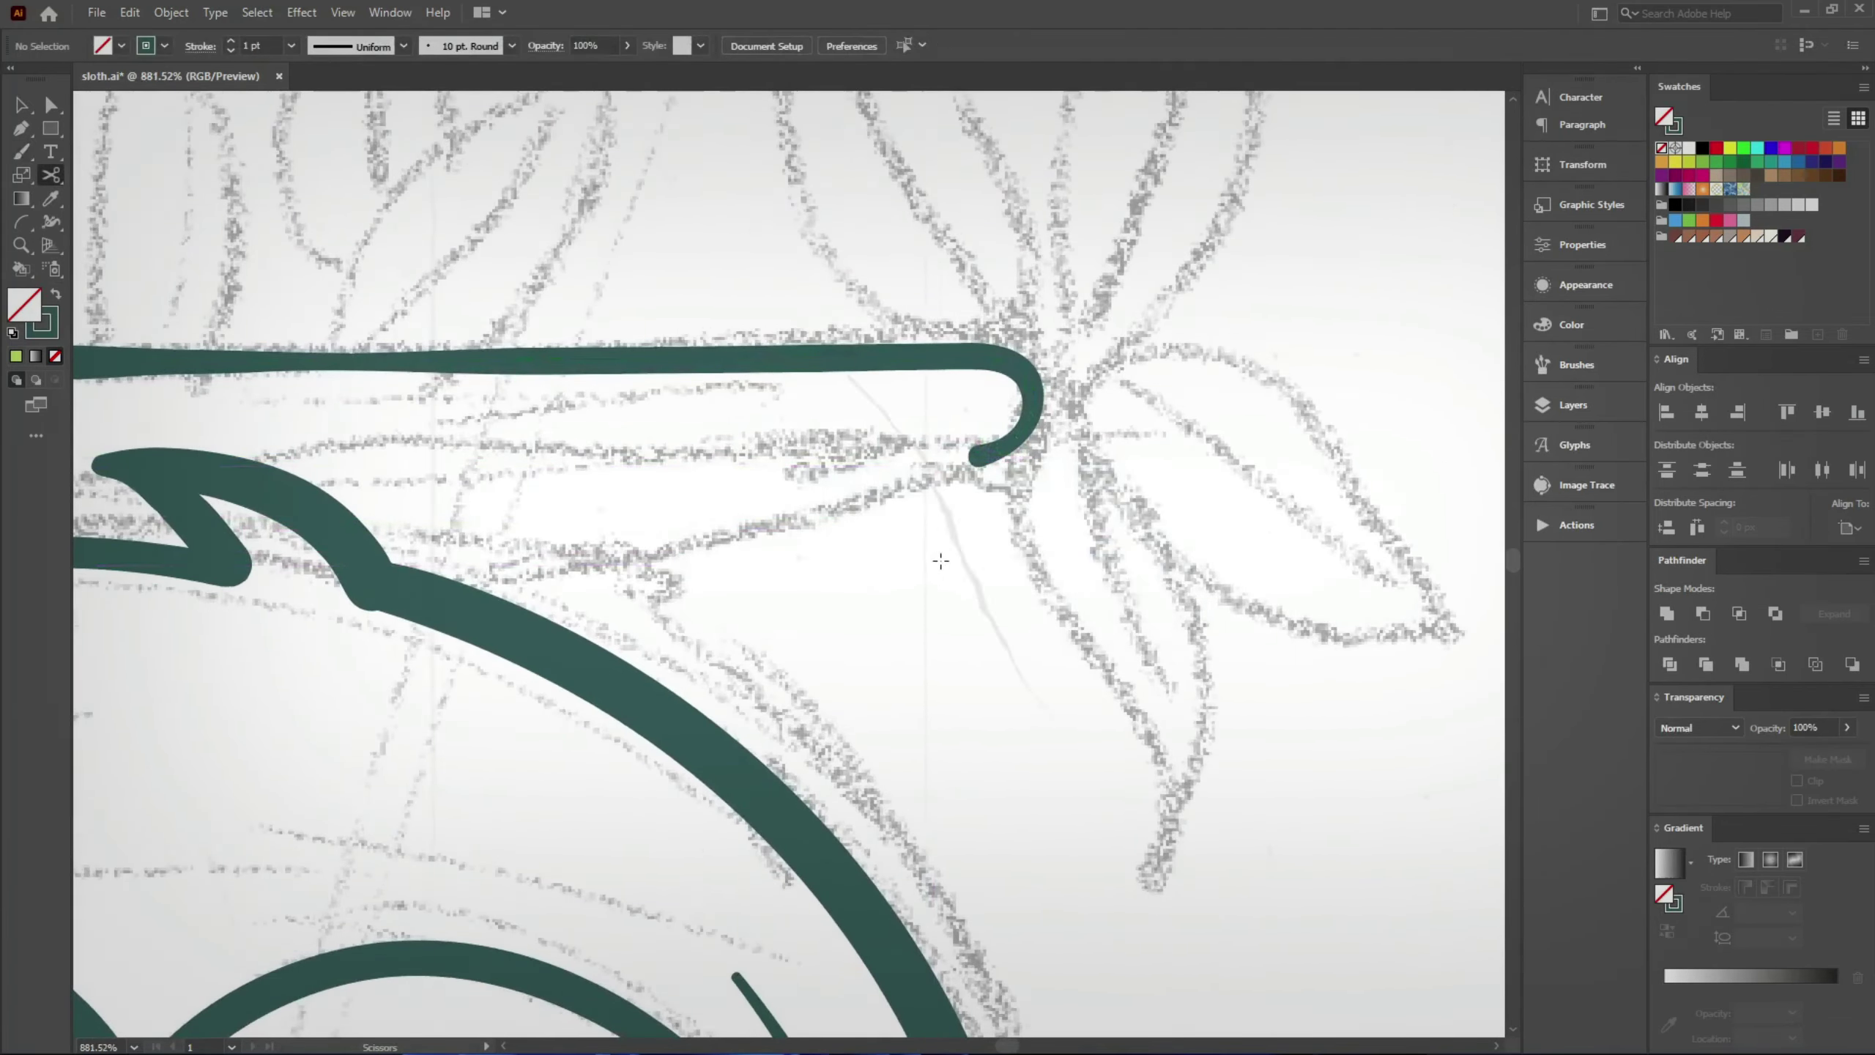
key("b")
Step: Try a lower branch edge between the hands, then undo that stroke
scroll(1019, 465, "down", 3)
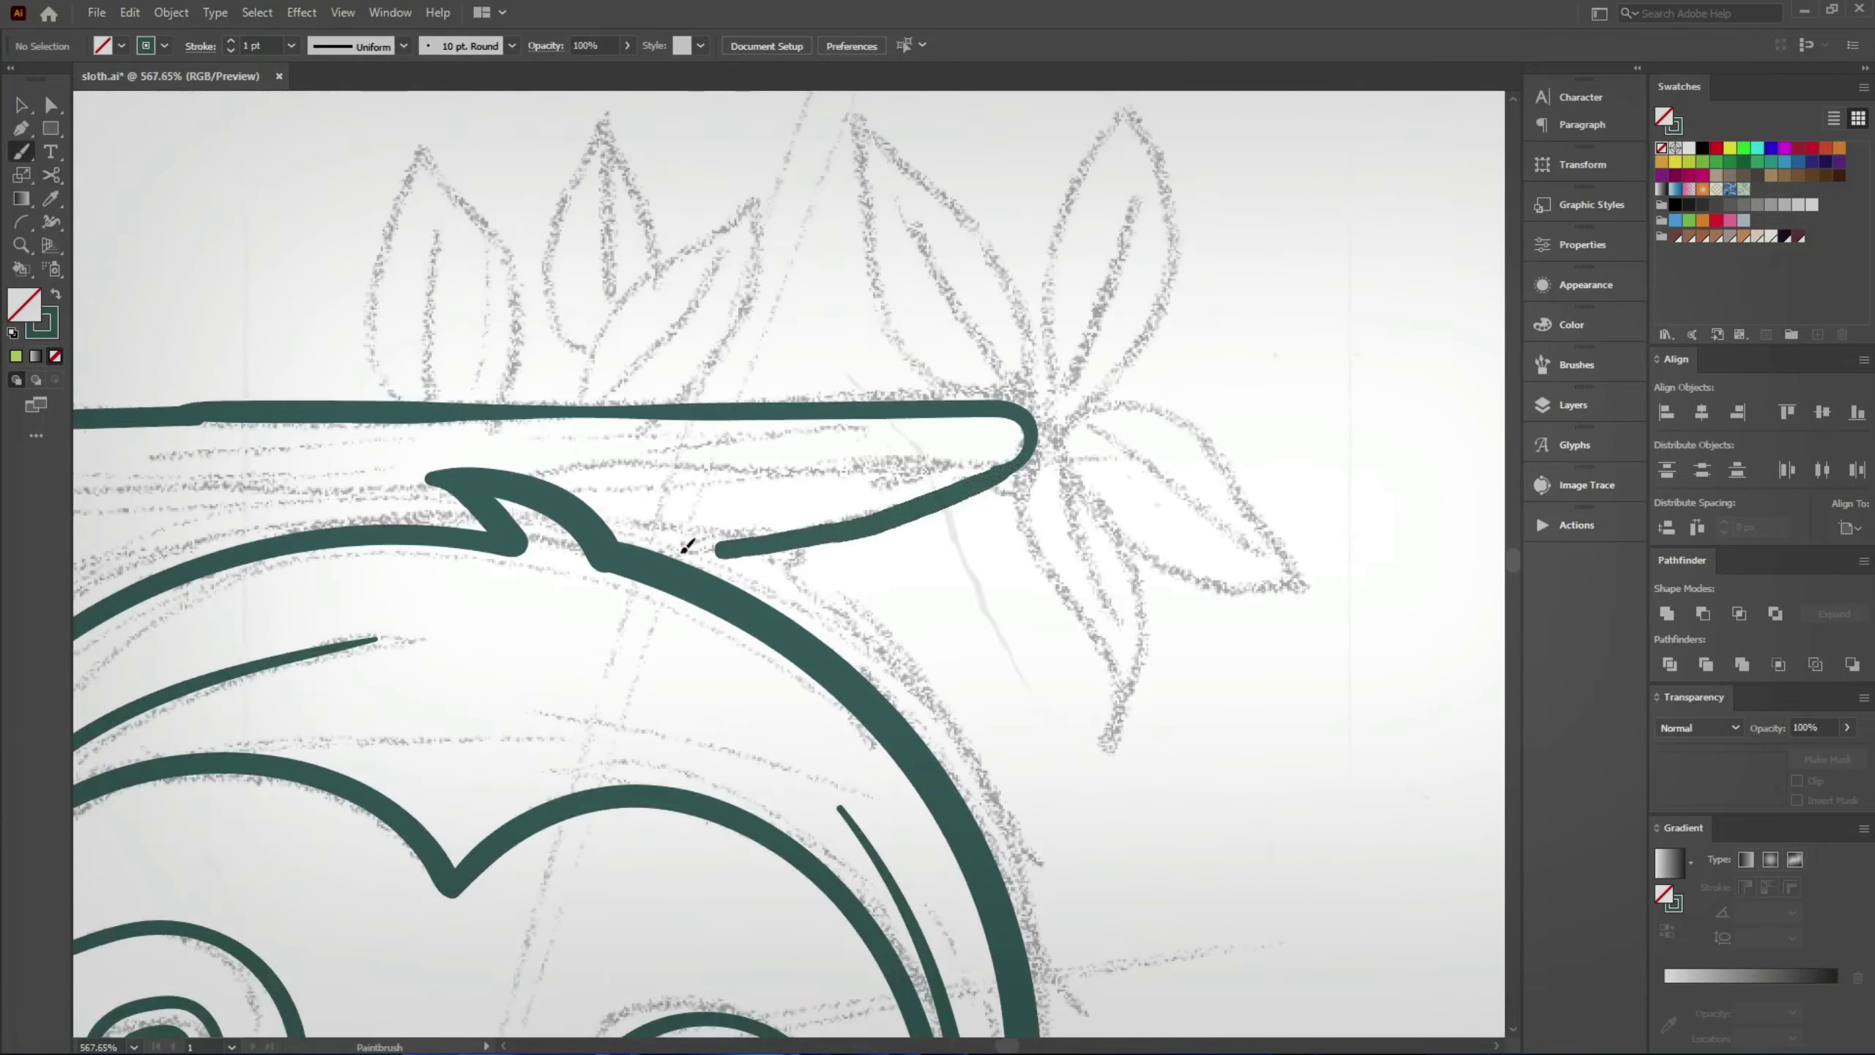
scroll(458, 523, "down", 3)
mouse_move(158, 584)
left_mouse_down()
mouse_move(471, 567)
mouse_move(641, 664)
left_mouse_up()
scroll(642, 663, "down", 1)
scroll(427, 647, "up", 3)
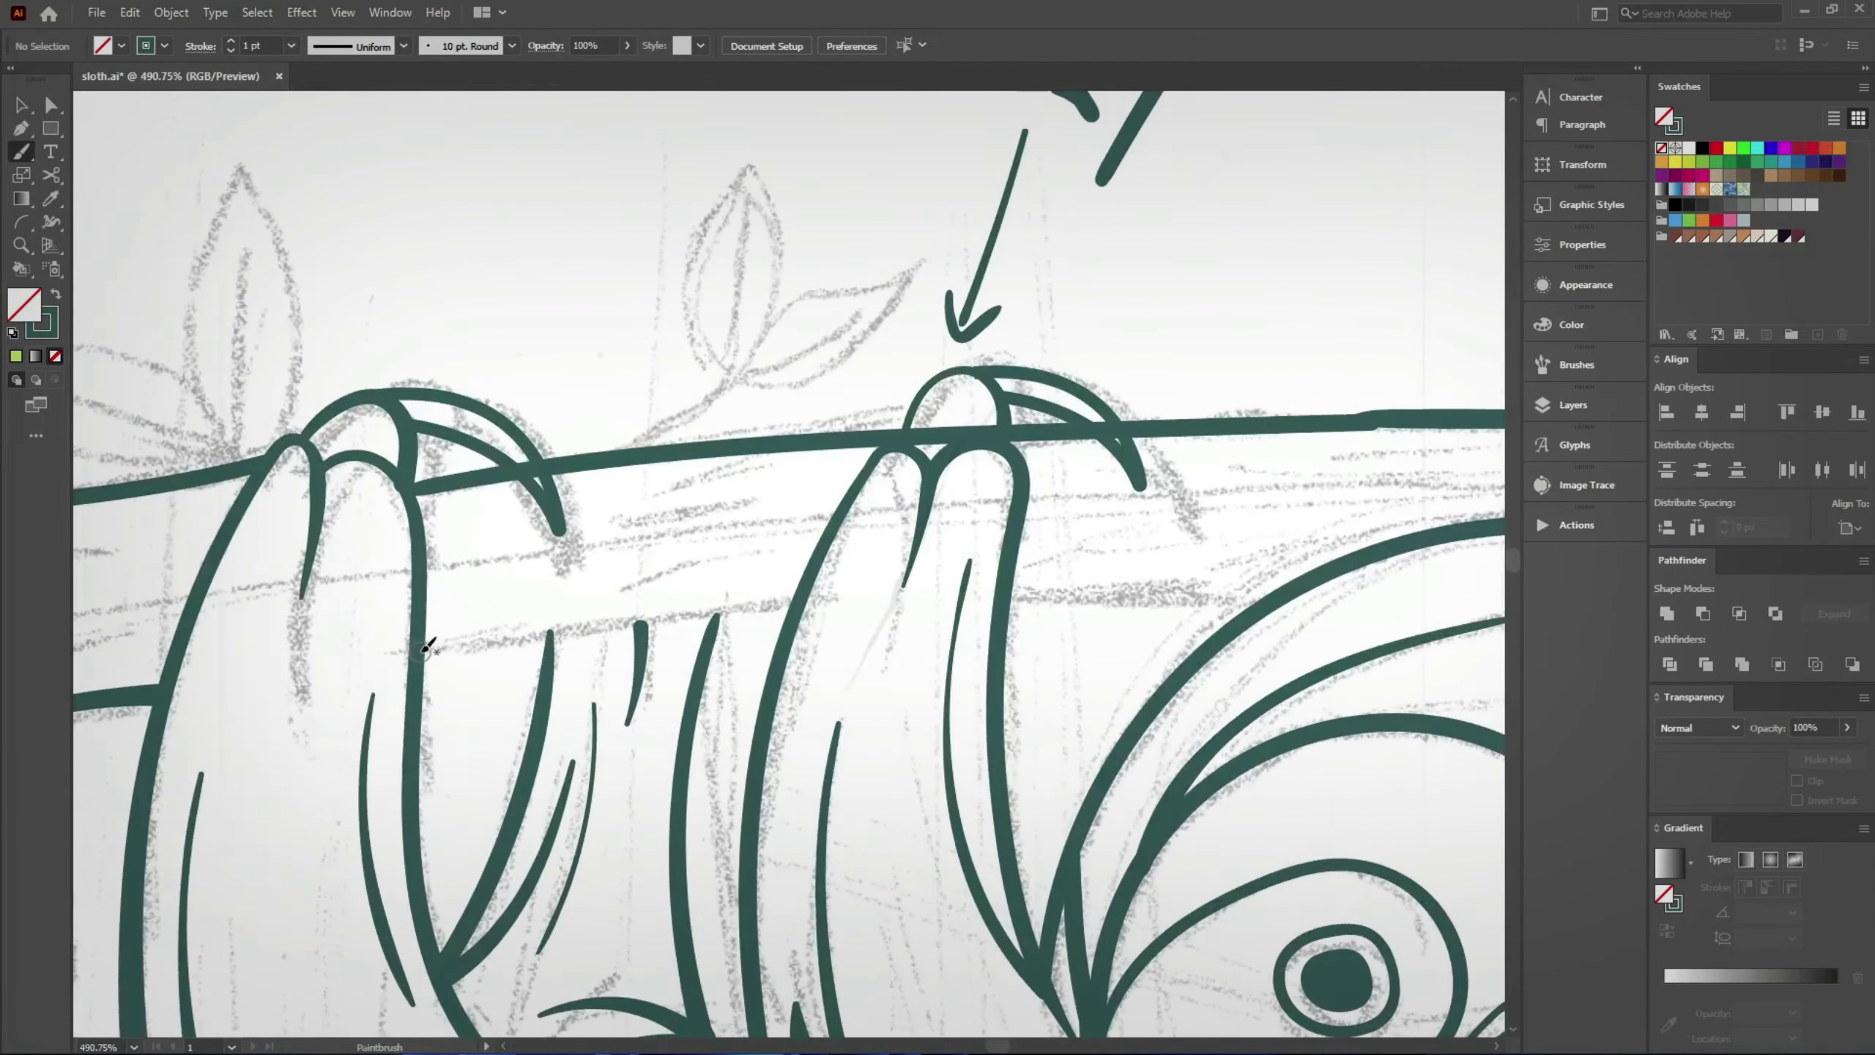
left_click_drag(747, 608, 793, 600)
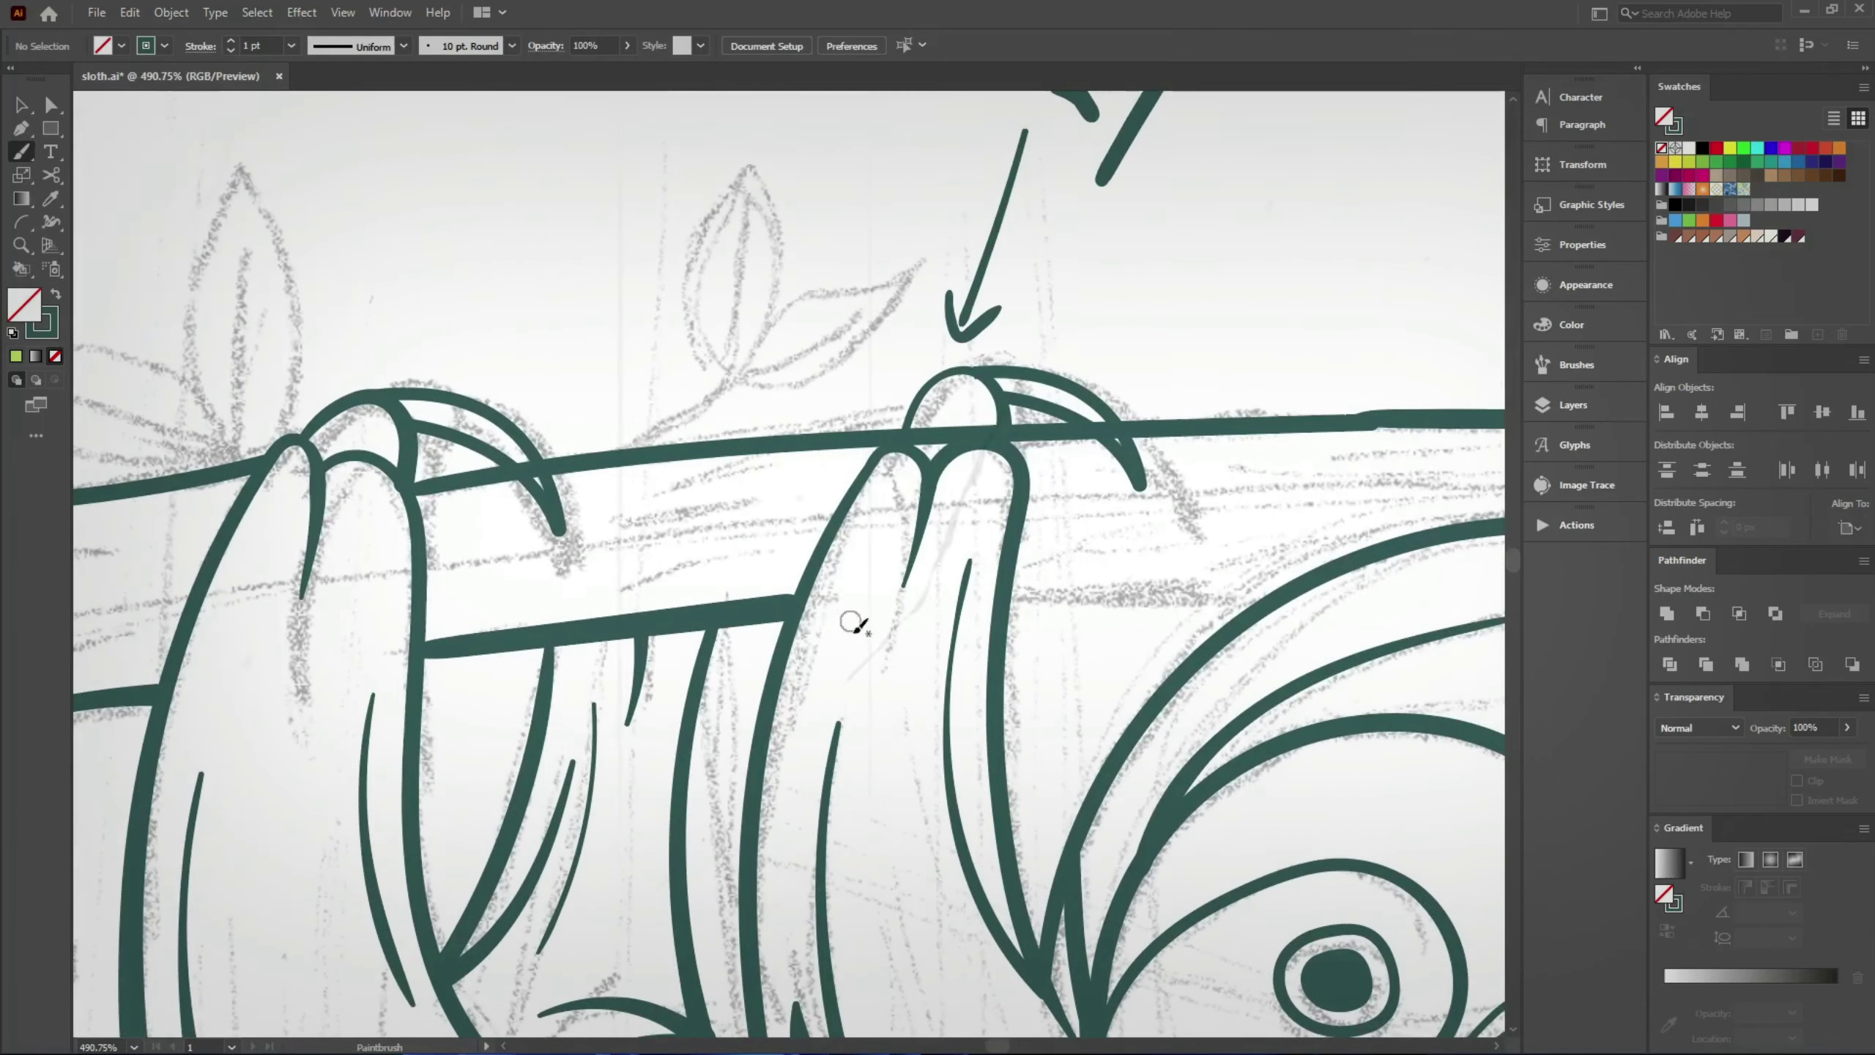
mouse_move(945, 628)
left_mouse_down()
mouse_move(429, 628)
mouse_move(686, 585)
left_mouse_up()
key("ctrl+z")
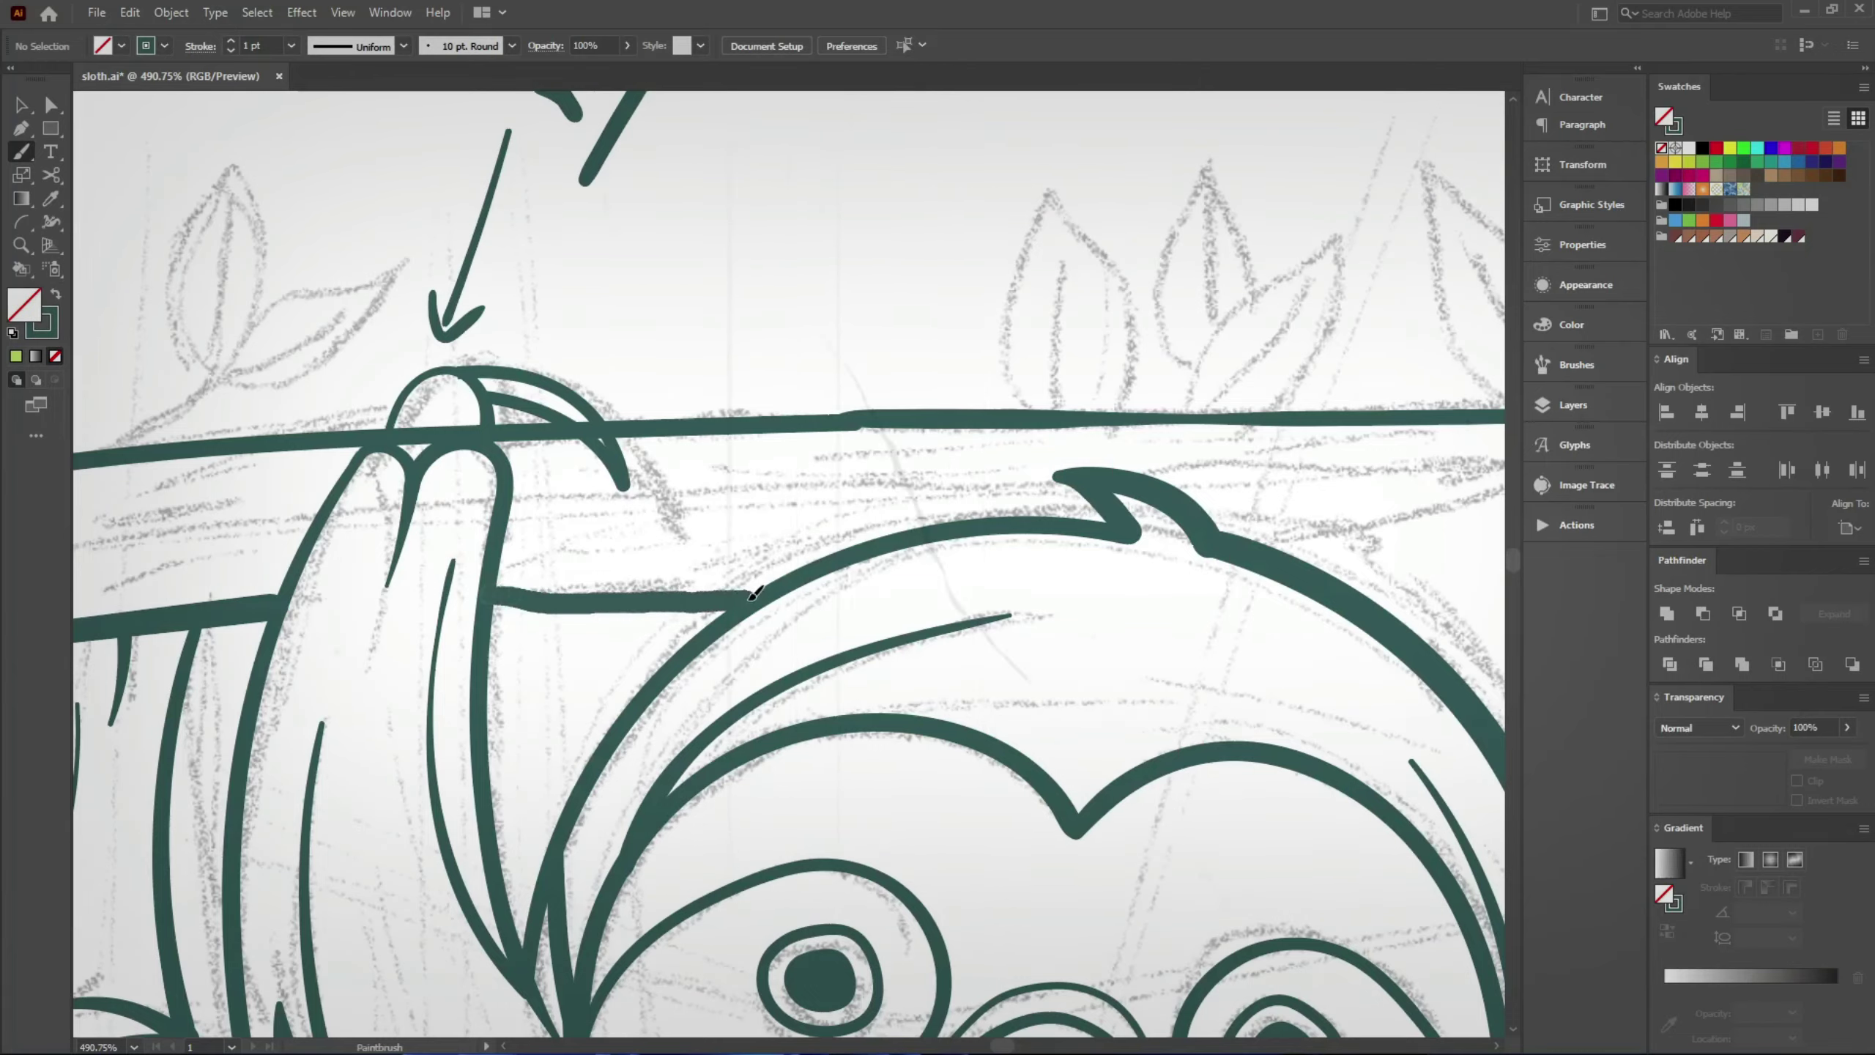
scroll(911, 642, "down", 3)
scroll(784, 593, "up", 3)
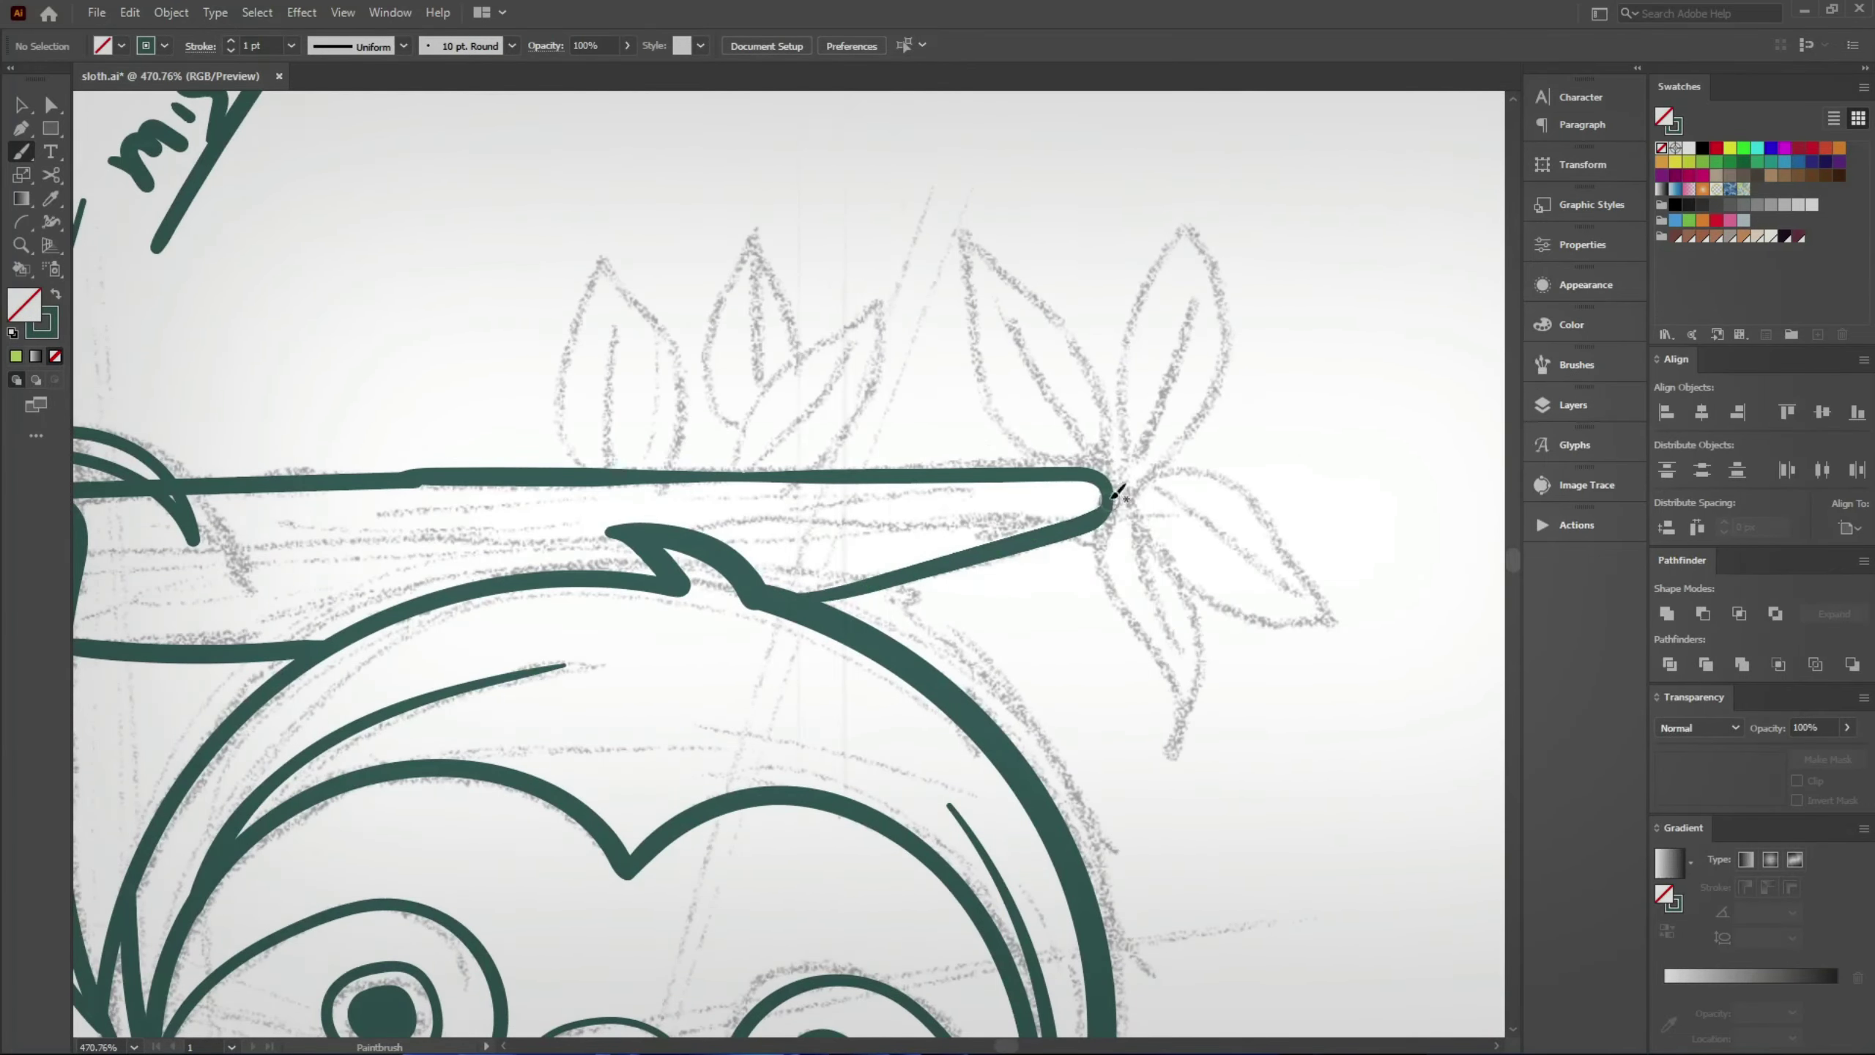
scroll(1118, 494, "down", 3)
scroll(1093, 649, "up", 5)
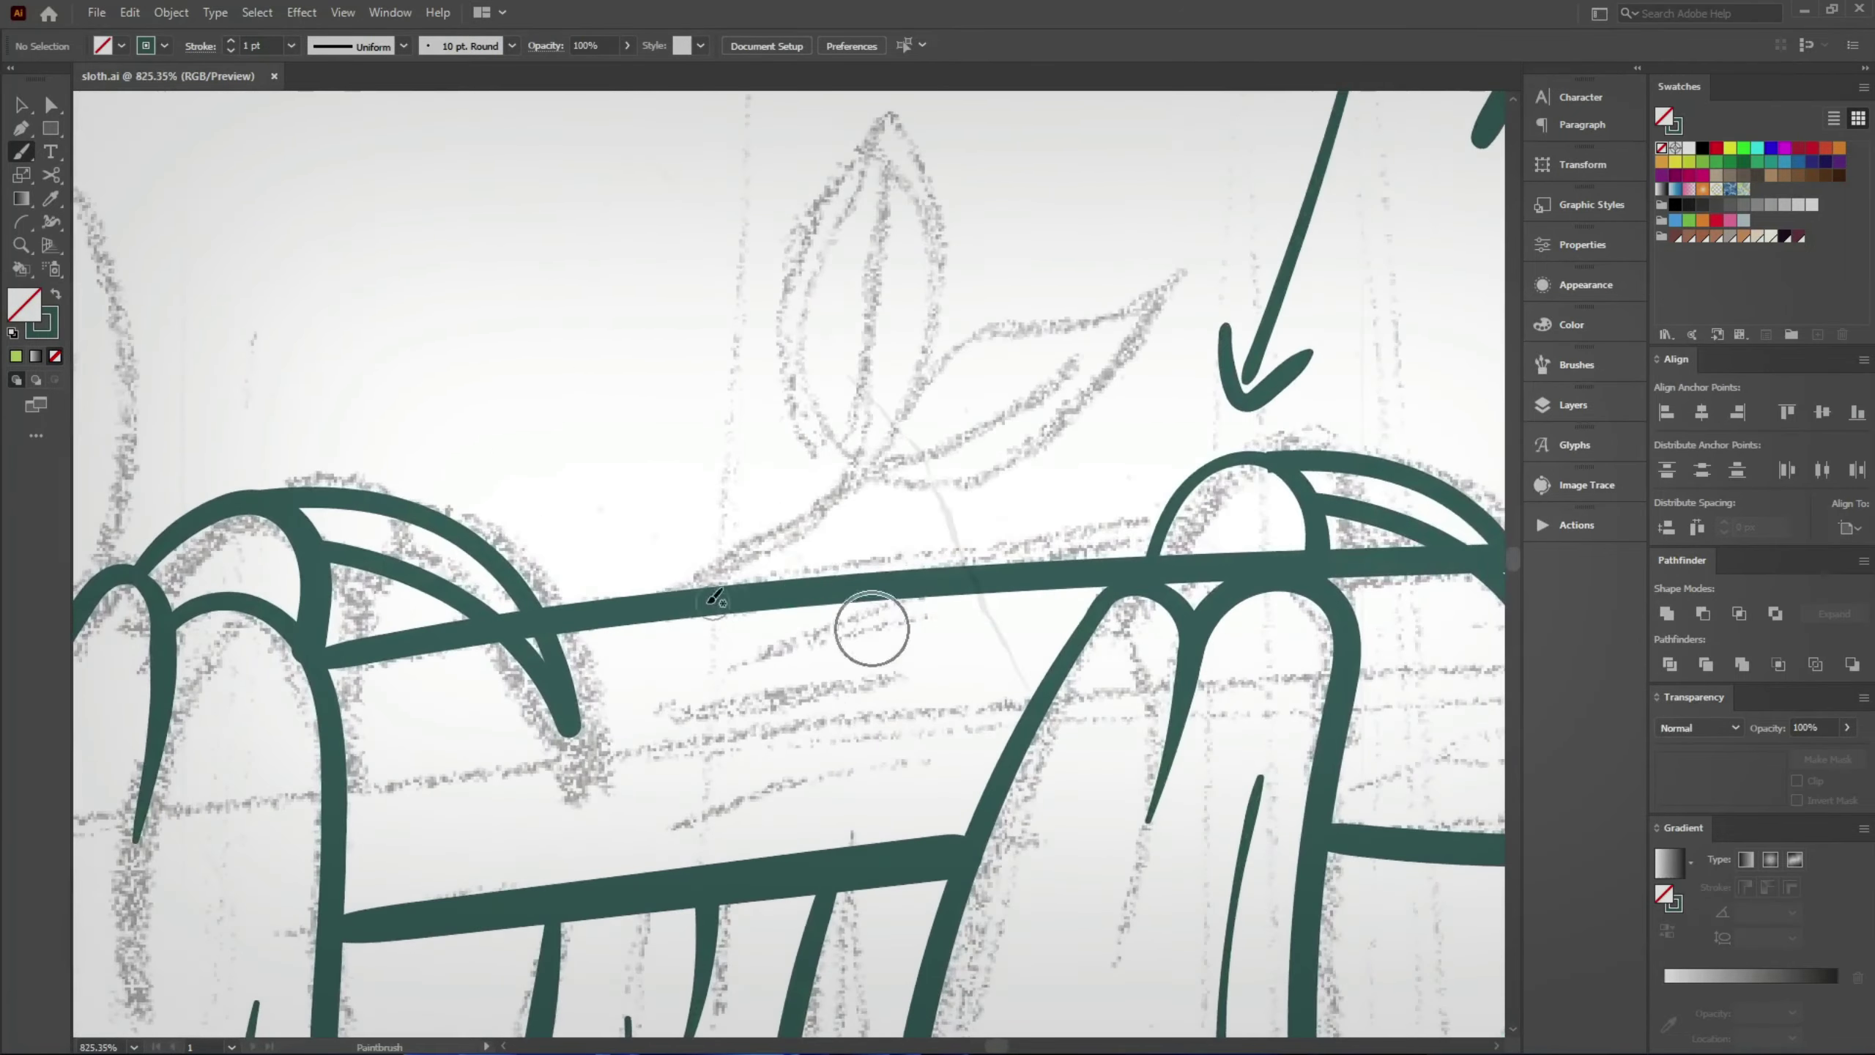
Step: Paint the stem and first two leaf outlines, each with a centre vein
mouse_move(682, 591)
left_mouse_down()
mouse_move(841, 484)
mouse_move(757, 631)
mouse_move(686, 524)
mouse_move(819, 362)
mouse_move(757, 646)
left_mouse_up()
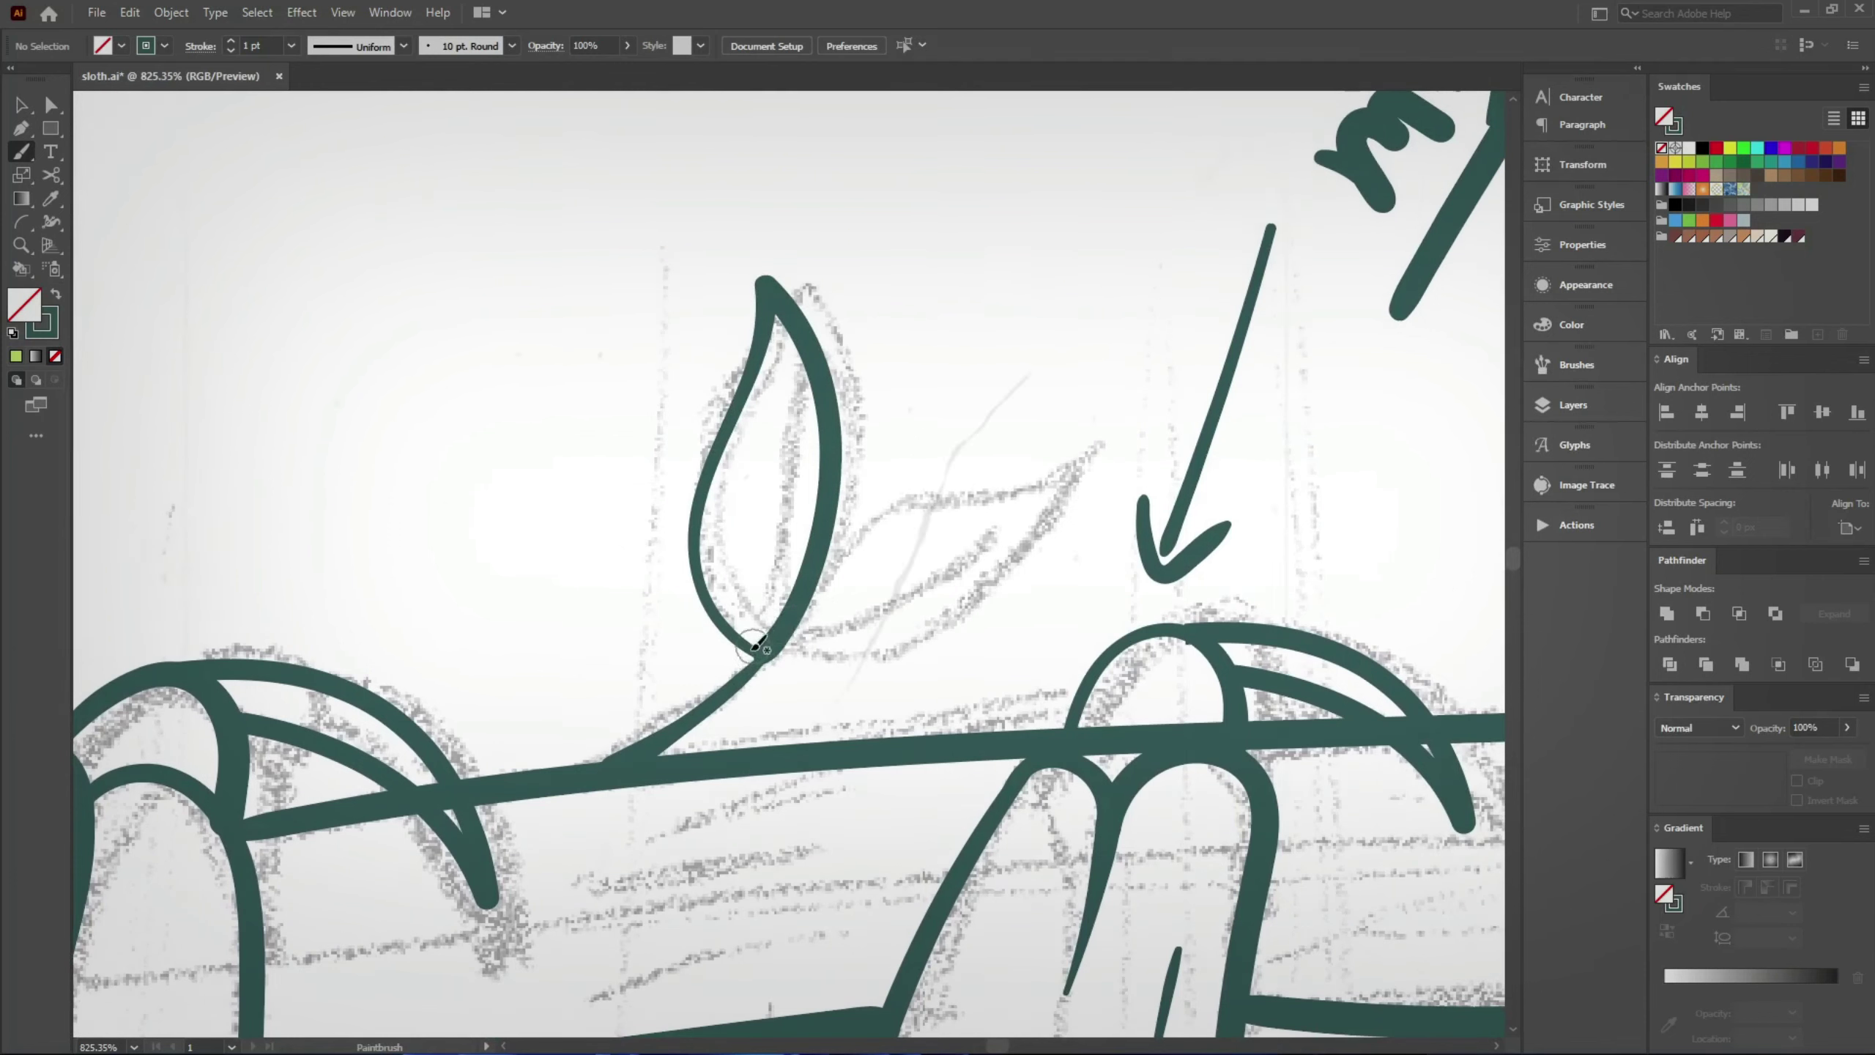
mouse_move(777, 395)
left_mouse_down()
mouse_move(753, 636)
mouse_move(665, 565)
mouse_move(937, 423)
left_mouse_up()
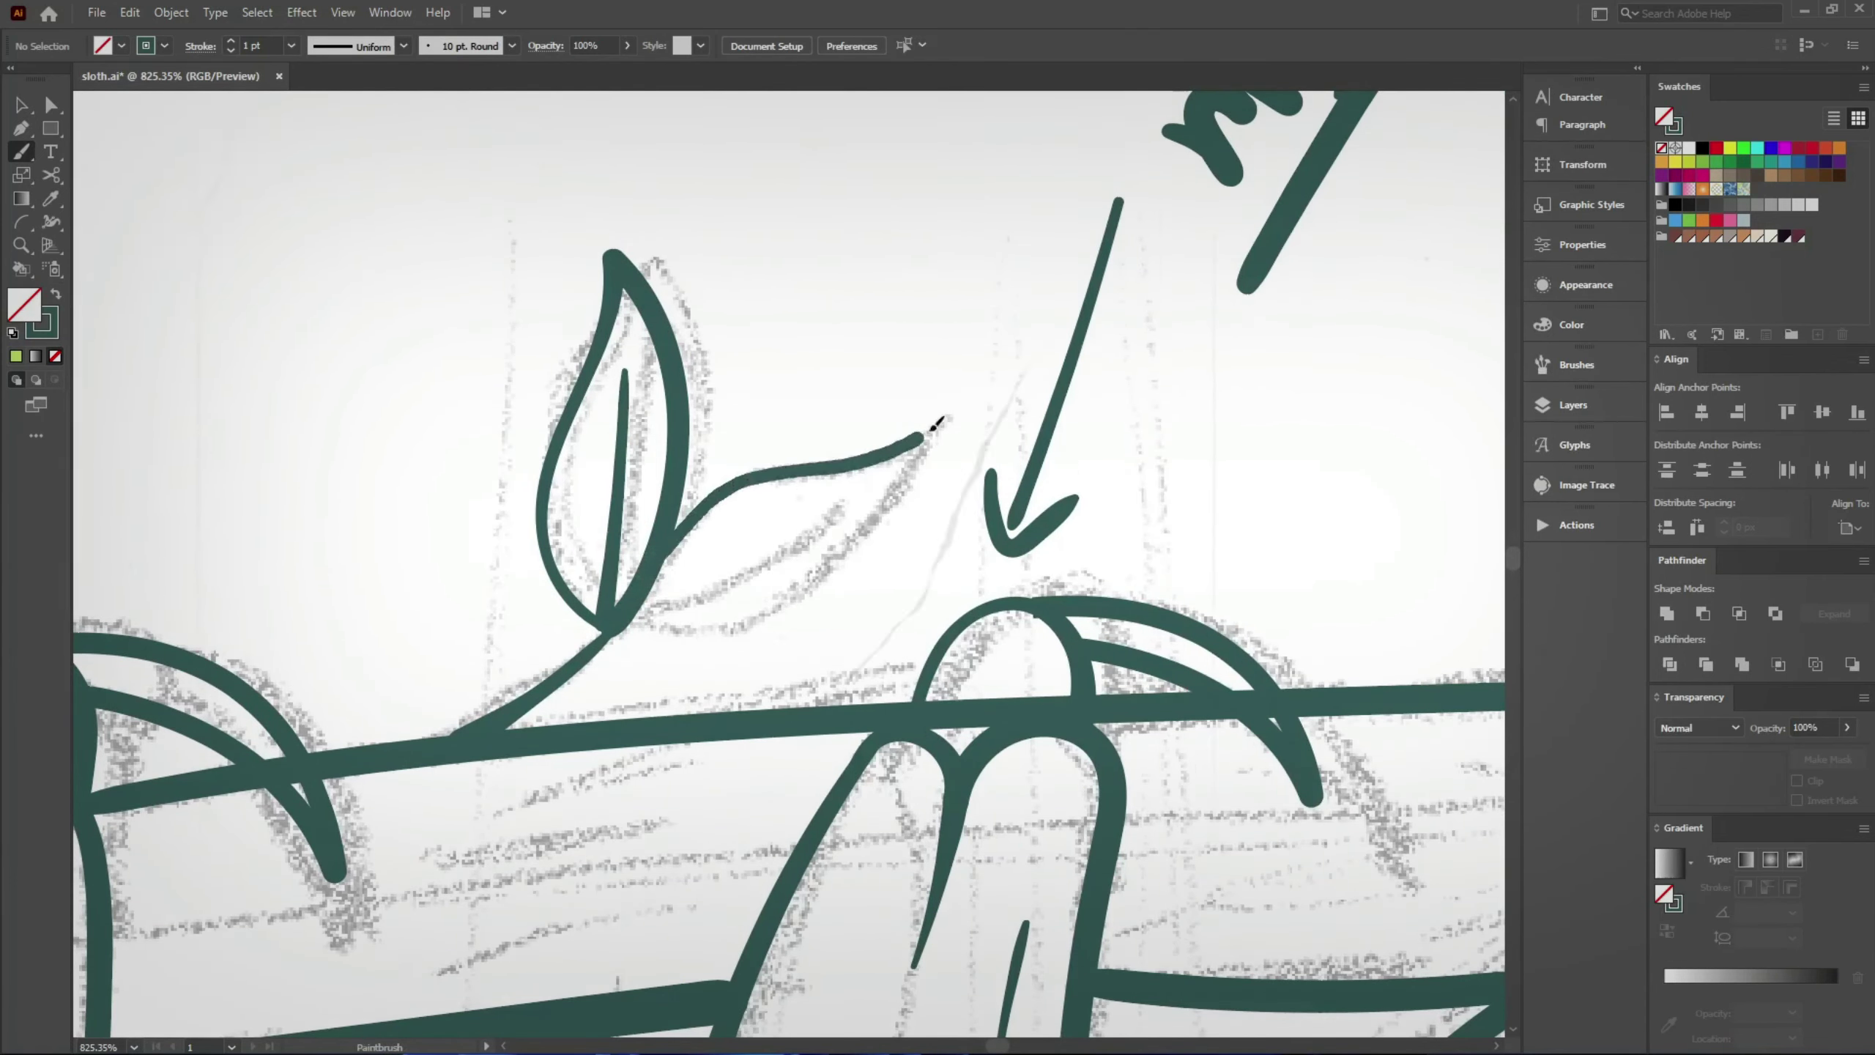
left_click_drag(816, 582, 613, 621)
left_click_drag(849, 502, 627, 620)
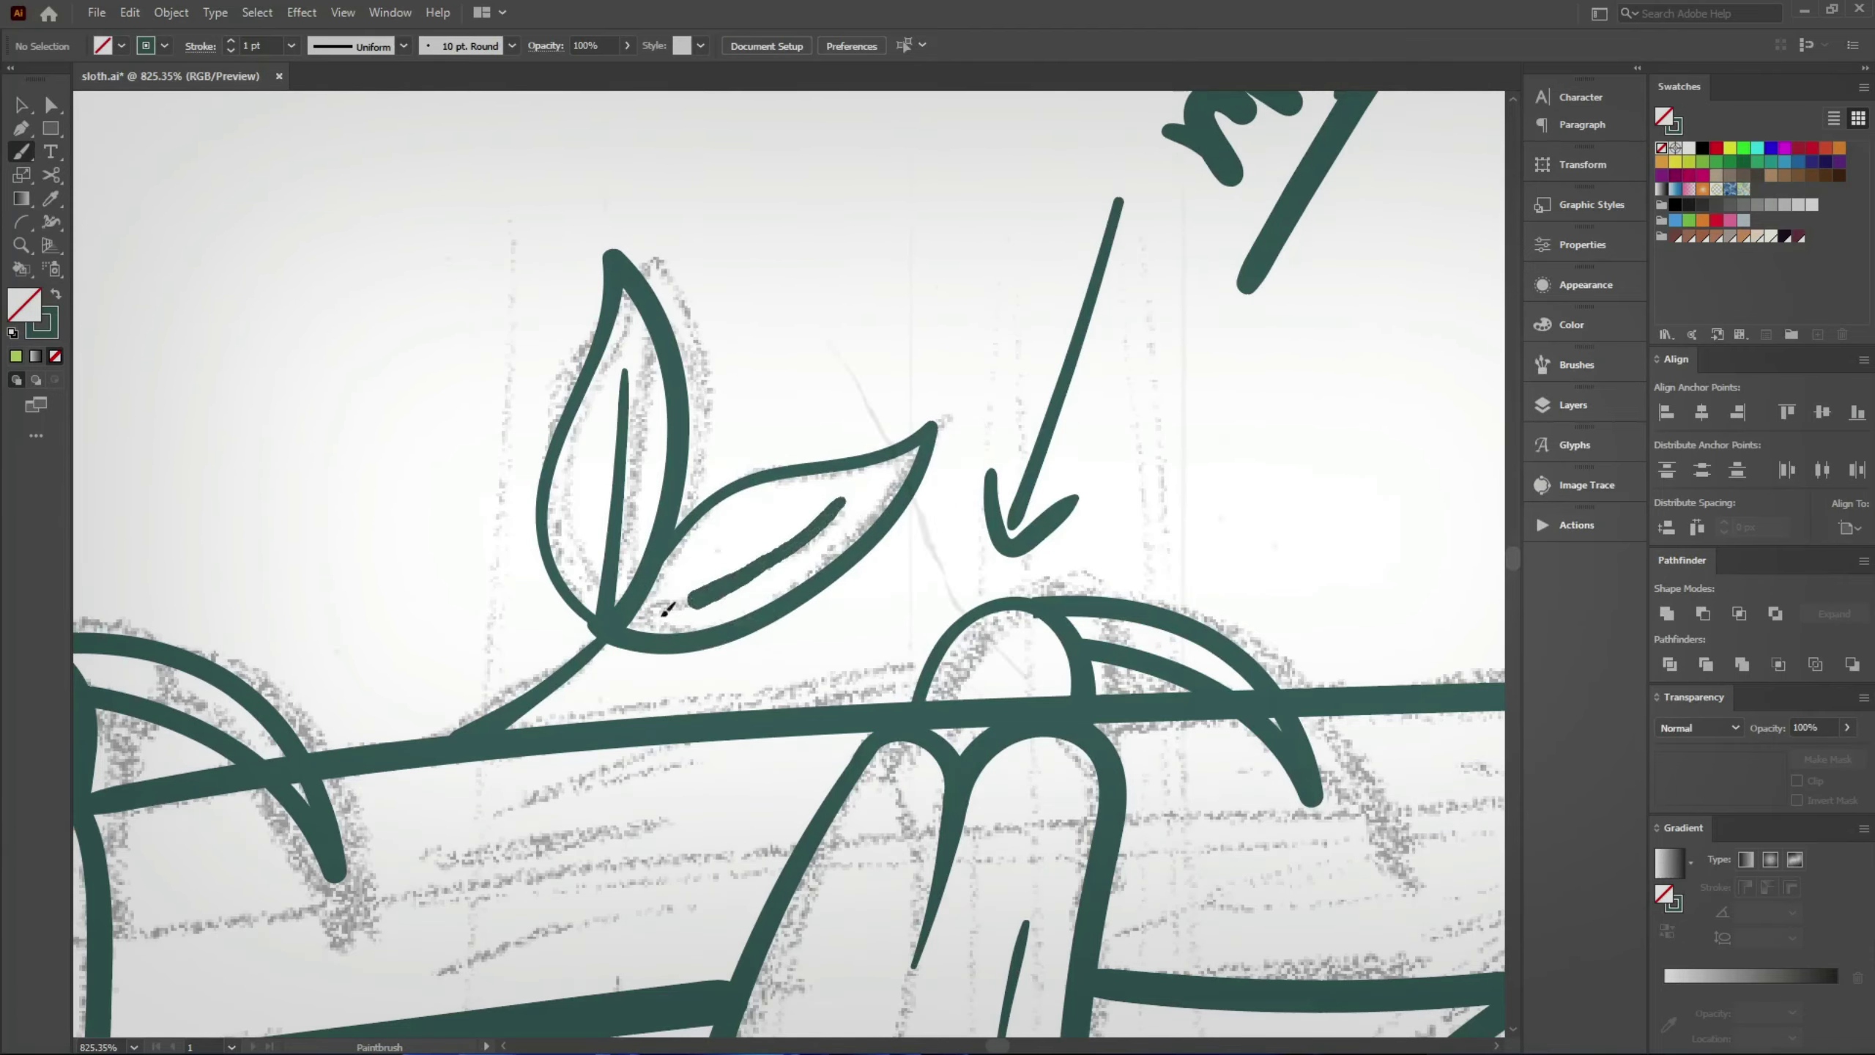
Step: Reshape the end anchor of the second leaf's vein with Direct Selection
scroll(625, 674, "up", 5, "alt")
key("a")
left_click_drag(563, 551, 563, 558)
left_click(670, 678)
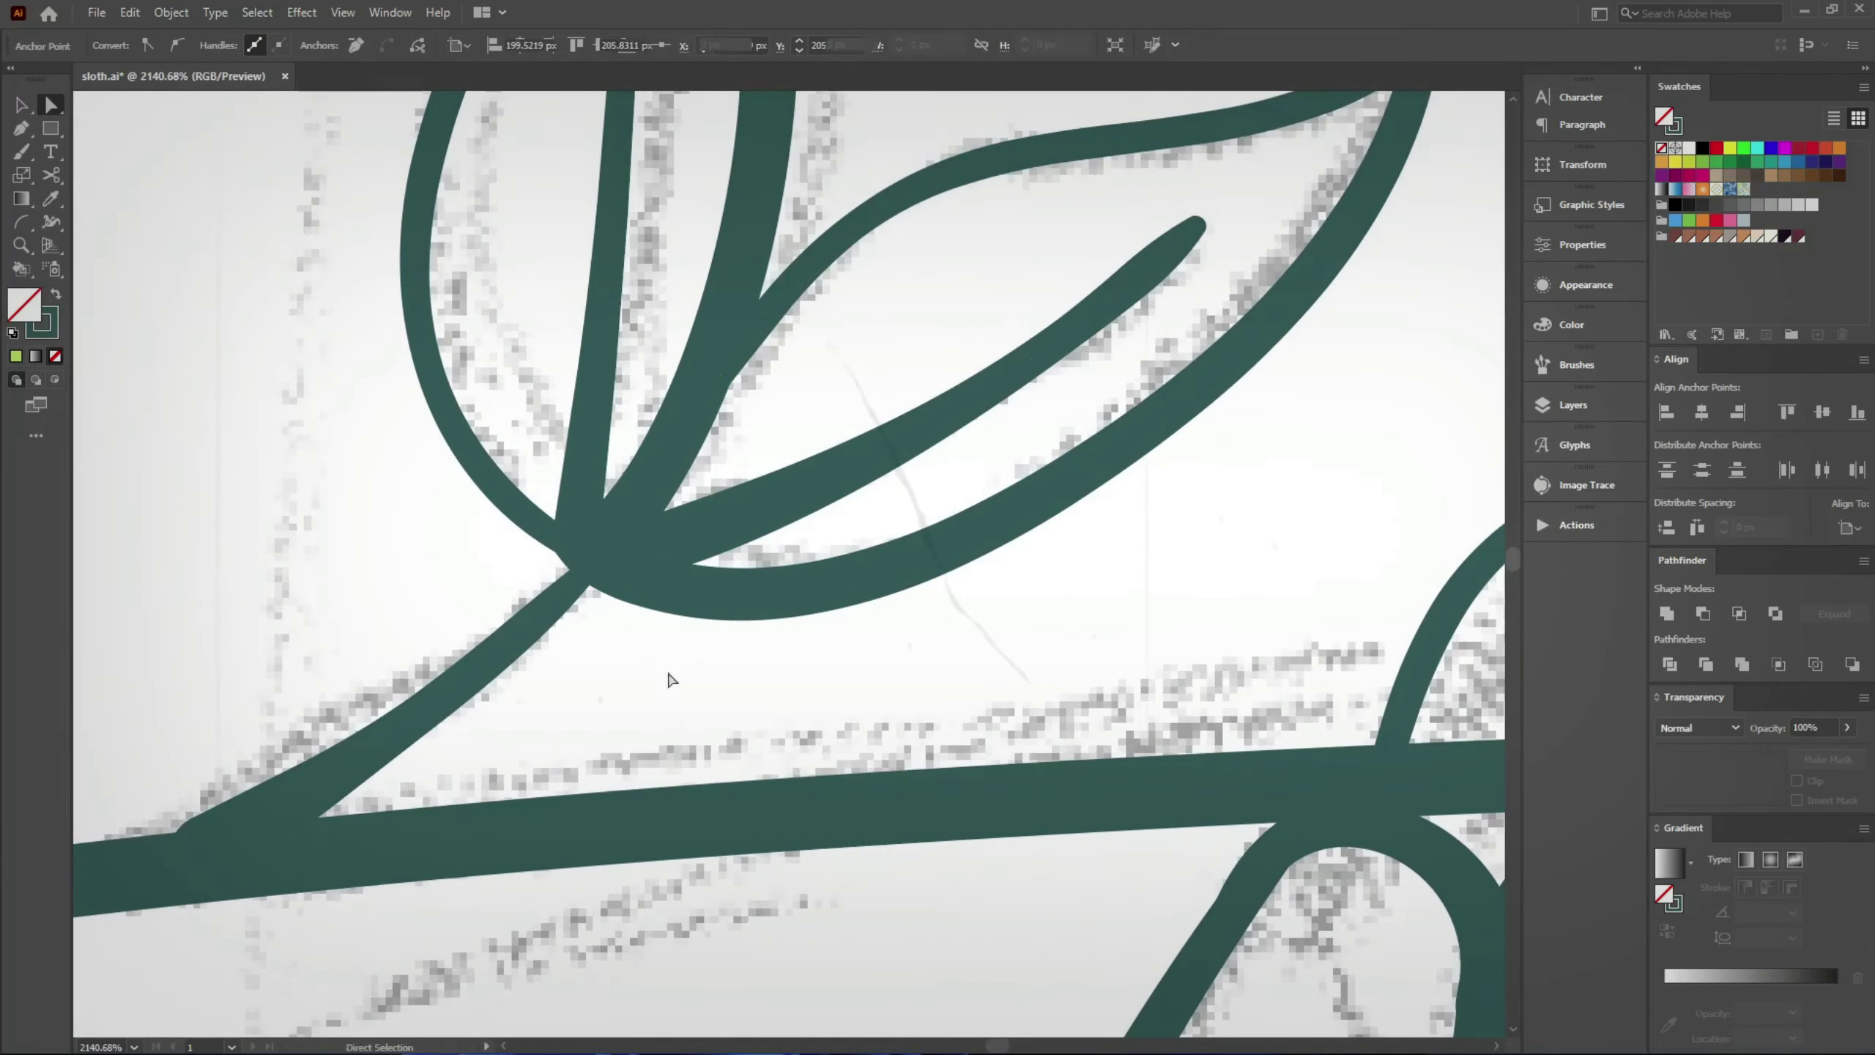
key("b")
Step: Paint the upper third leaf's outline and its vein
scroll(797, 647, "down", 3, "alt")
left_click_drag(679, 541, 826, 552)
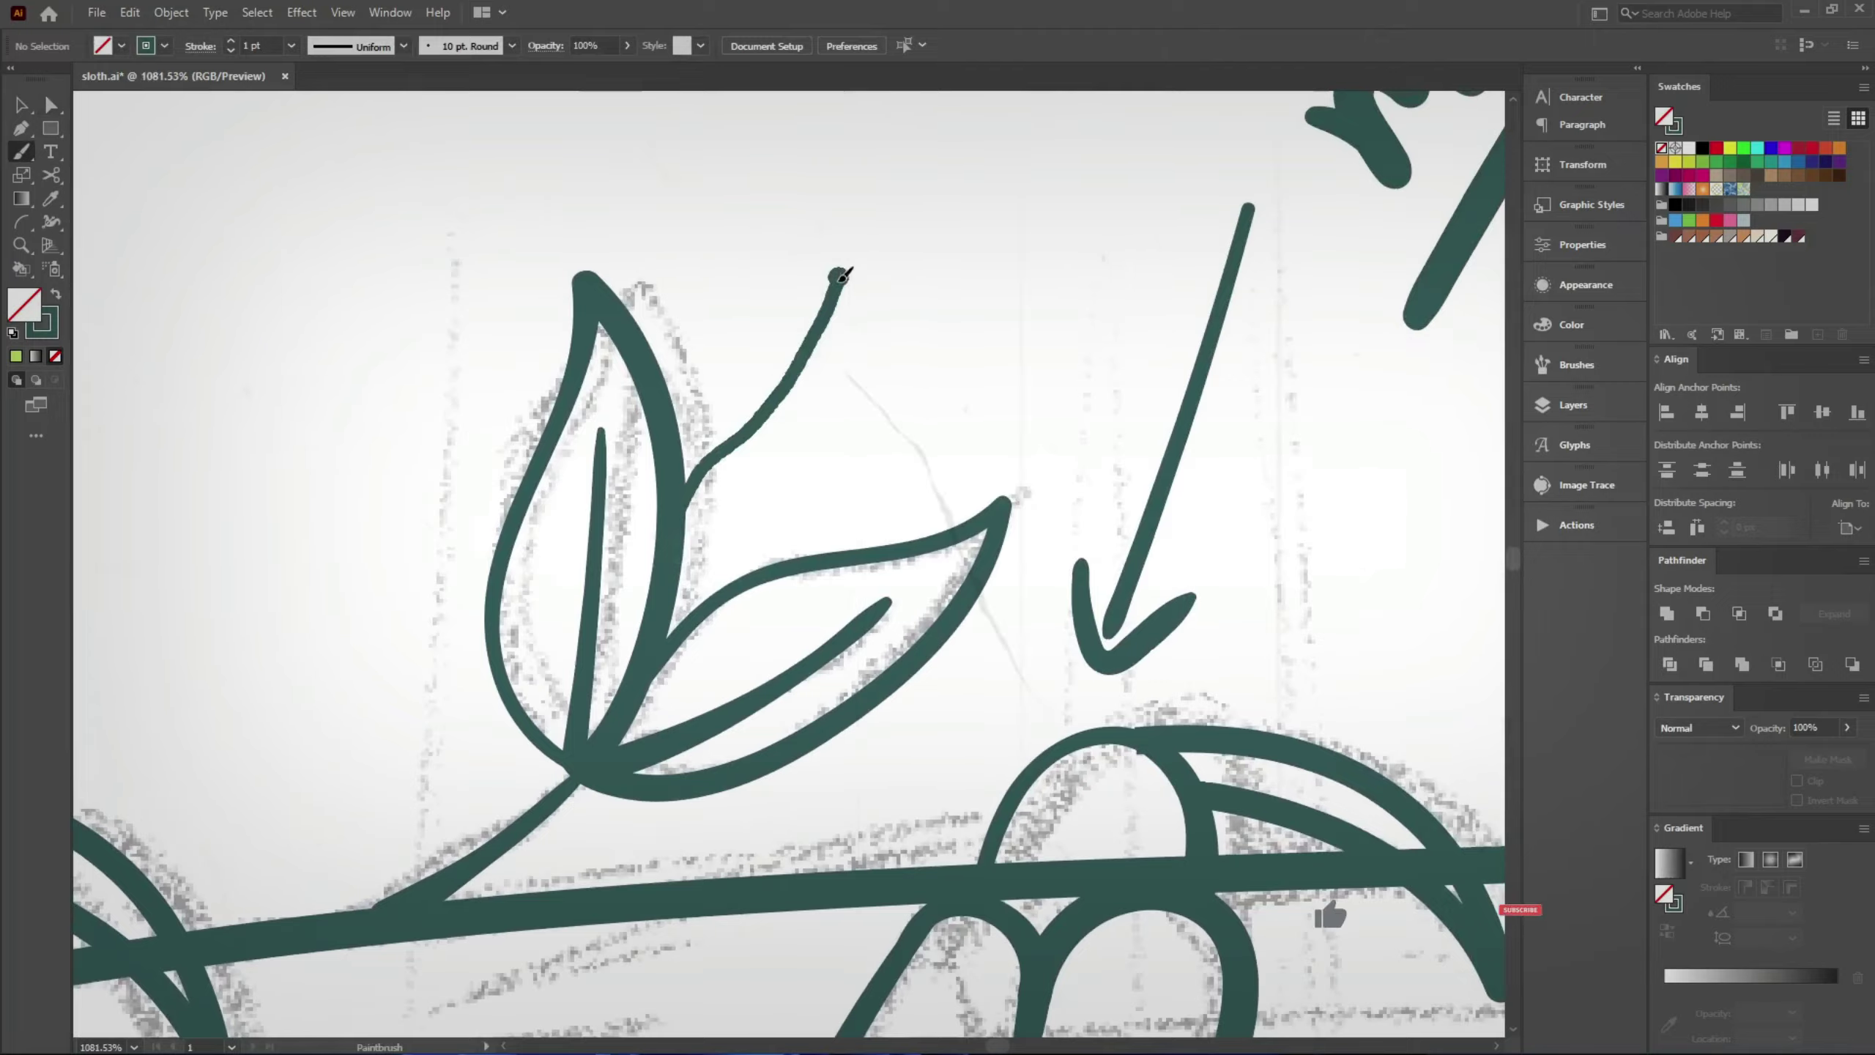
scroll(745, 536, "down", 2, "alt")
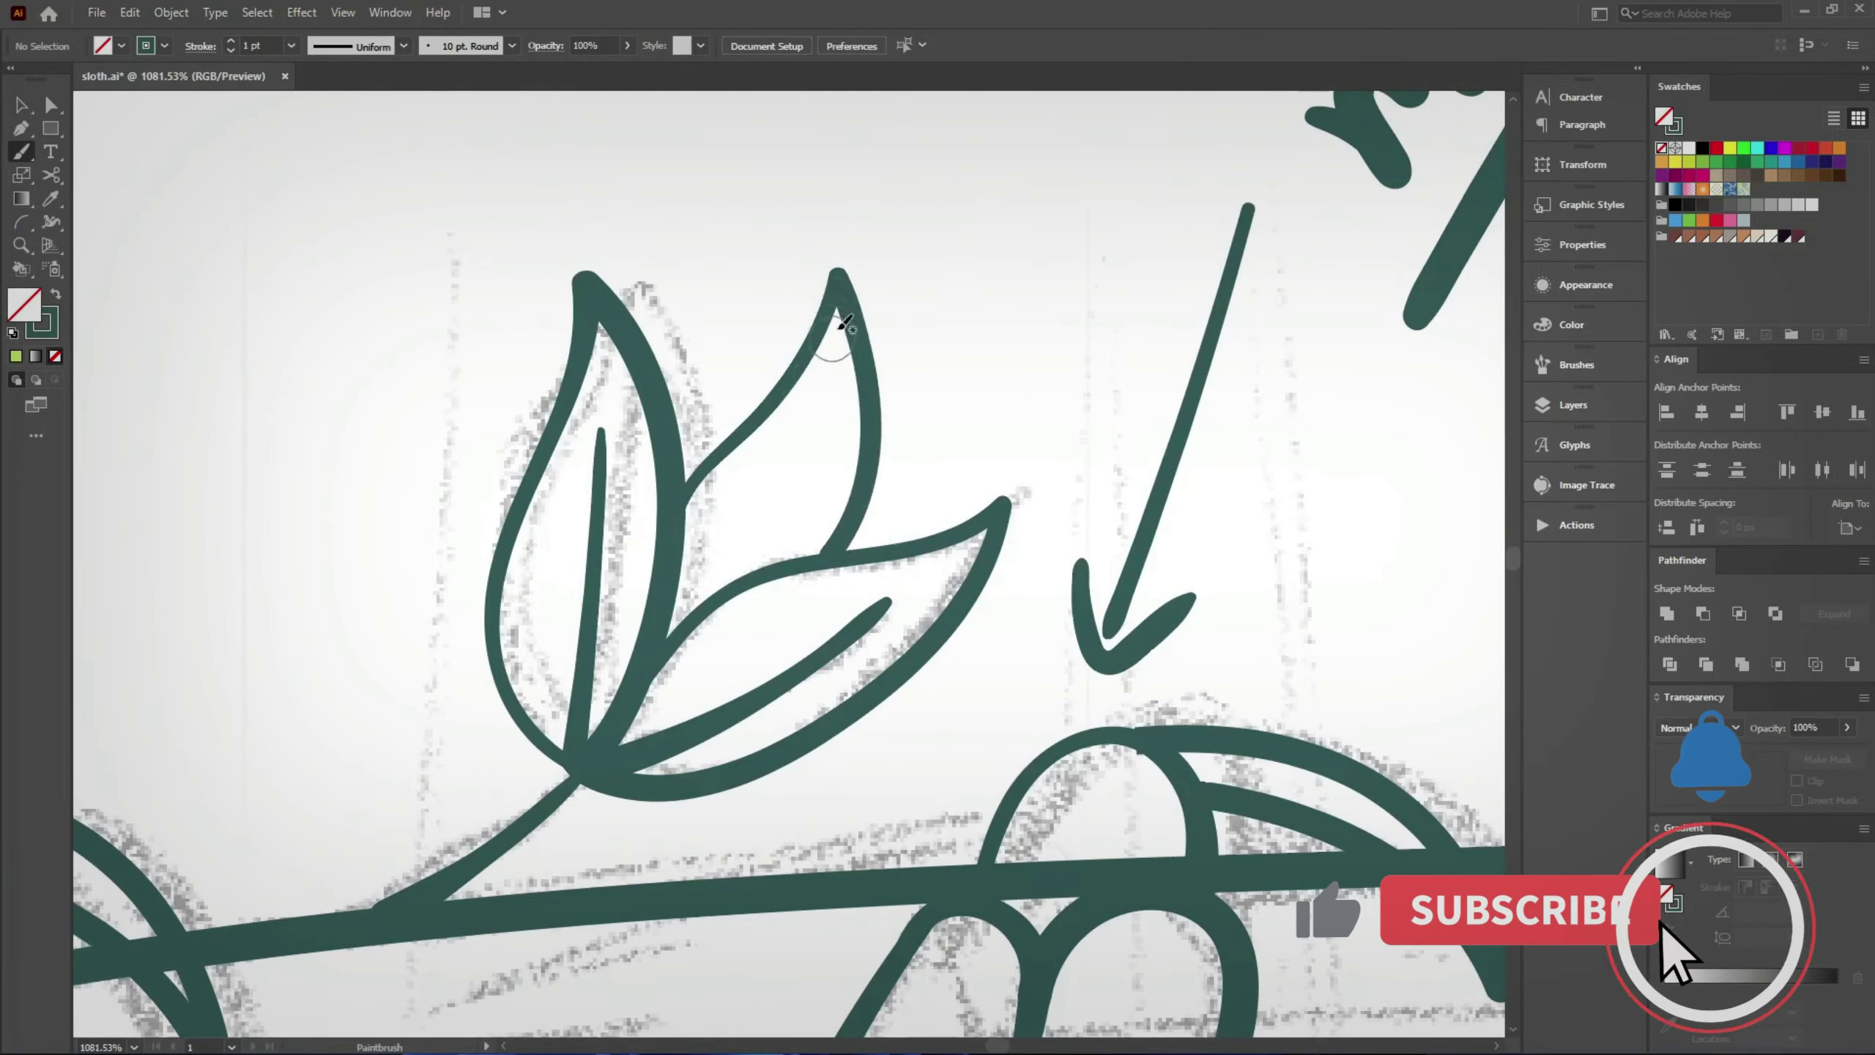
left_click_drag(765, 495, 849, 310)
scroll(910, 374, "up", 2, "alt")
scroll(910, 374, "down", 5, "alt")
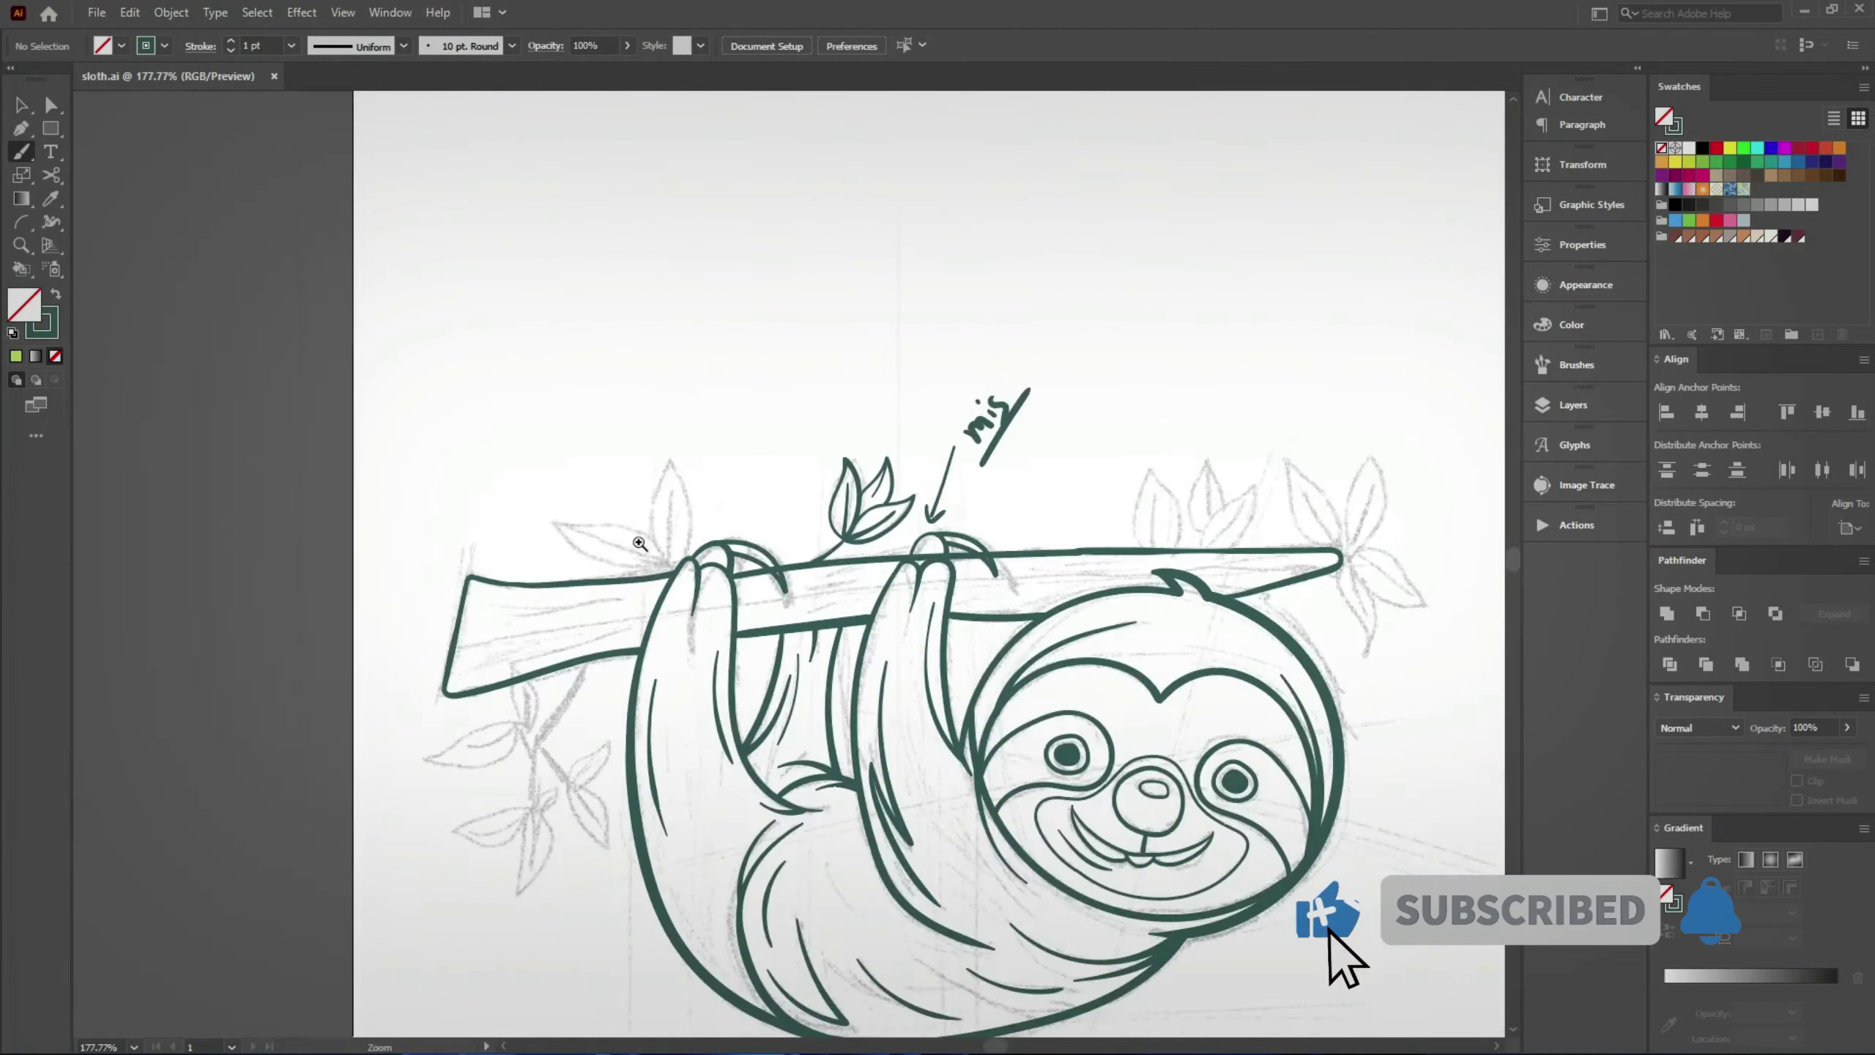
scroll(790, 769, "up", 5, "alt")
Step: Ink the tall centre leaf outline from stem to tip, discarding a midrib attempt
left_click_drag(729, 827, 731, 302)
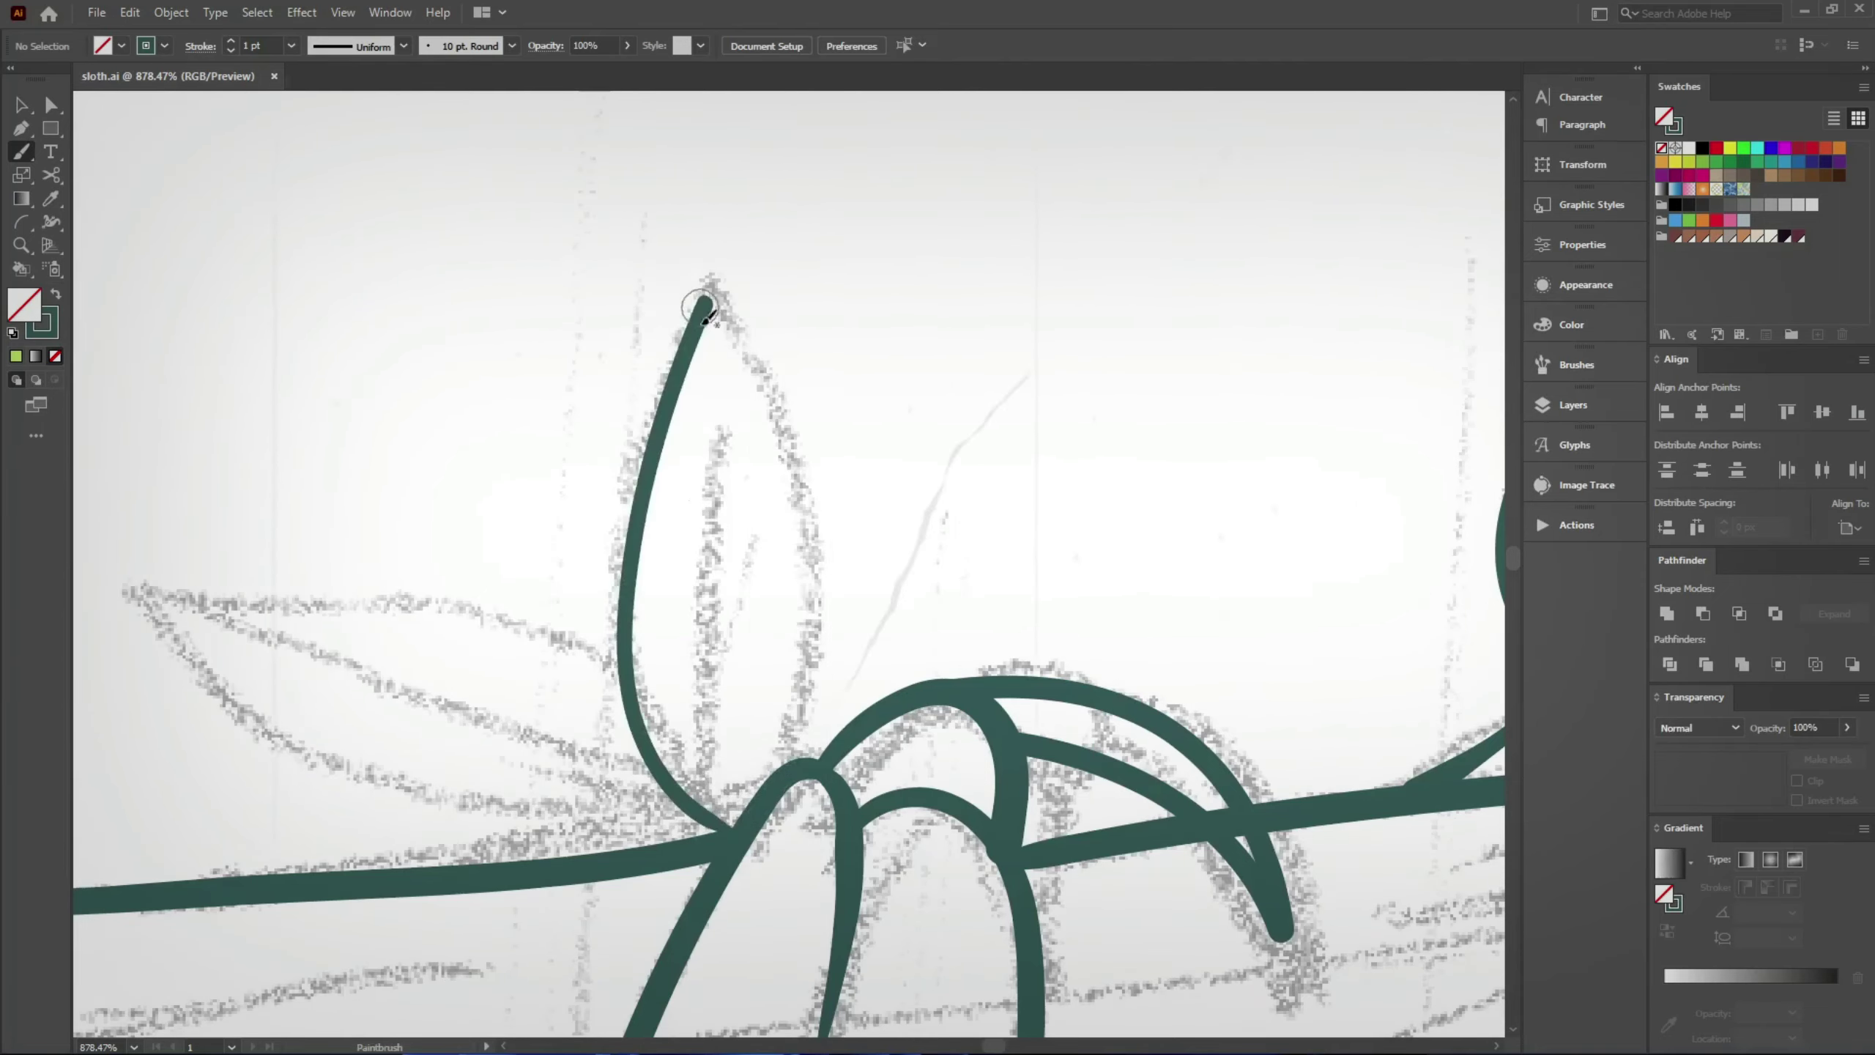
key("ctrl+z")
left_click_drag(729, 827, 842, 543)
left_click_drag(812, 725, 792, 760)
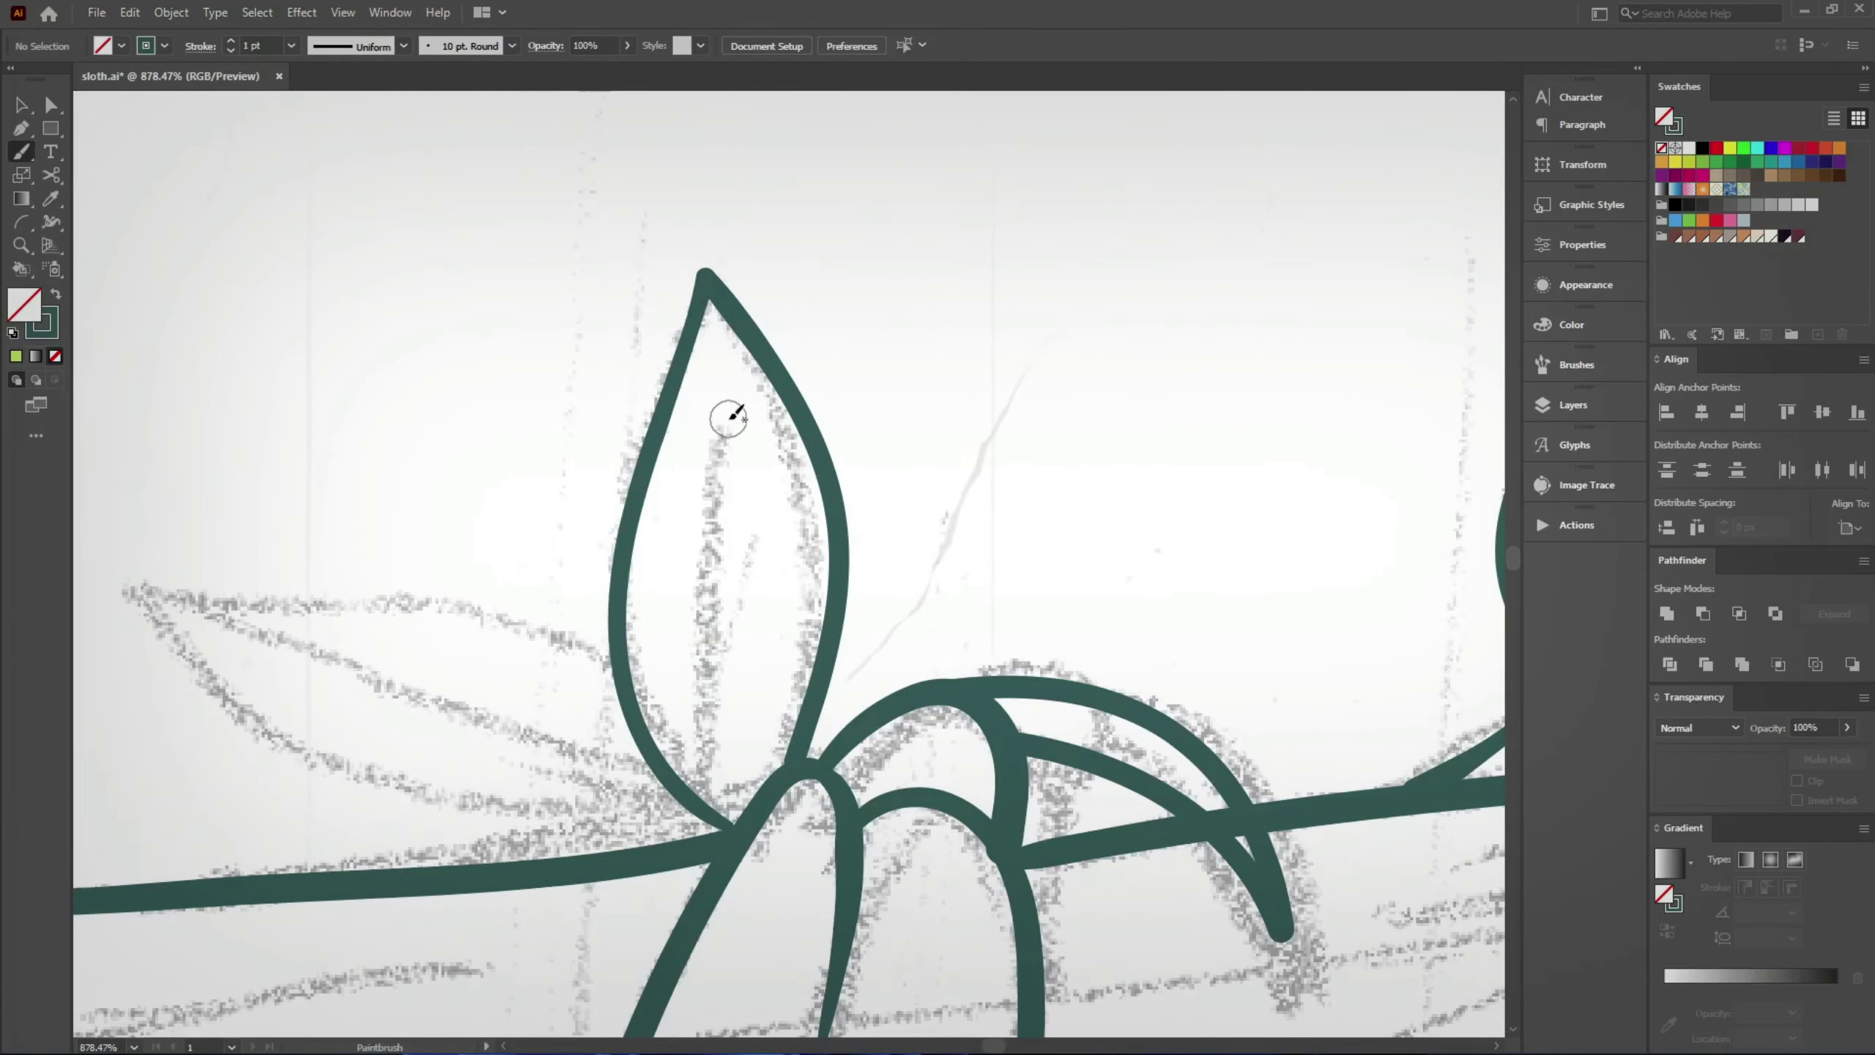
mouse_move(722, 436)
left_mouse_down()
mouse_move(726, 813)
mouse_move(920, 783)
mouse_move(387, 476)
left_mouse_up()
key("ctrl+z")
Step: Outline the left leaf to the stem and give it a long vein
mouse_move(959, 798)
left_mouse_down()
mouse_move(321, 476)
mouse_move(972, 799)
left_mouse_up()
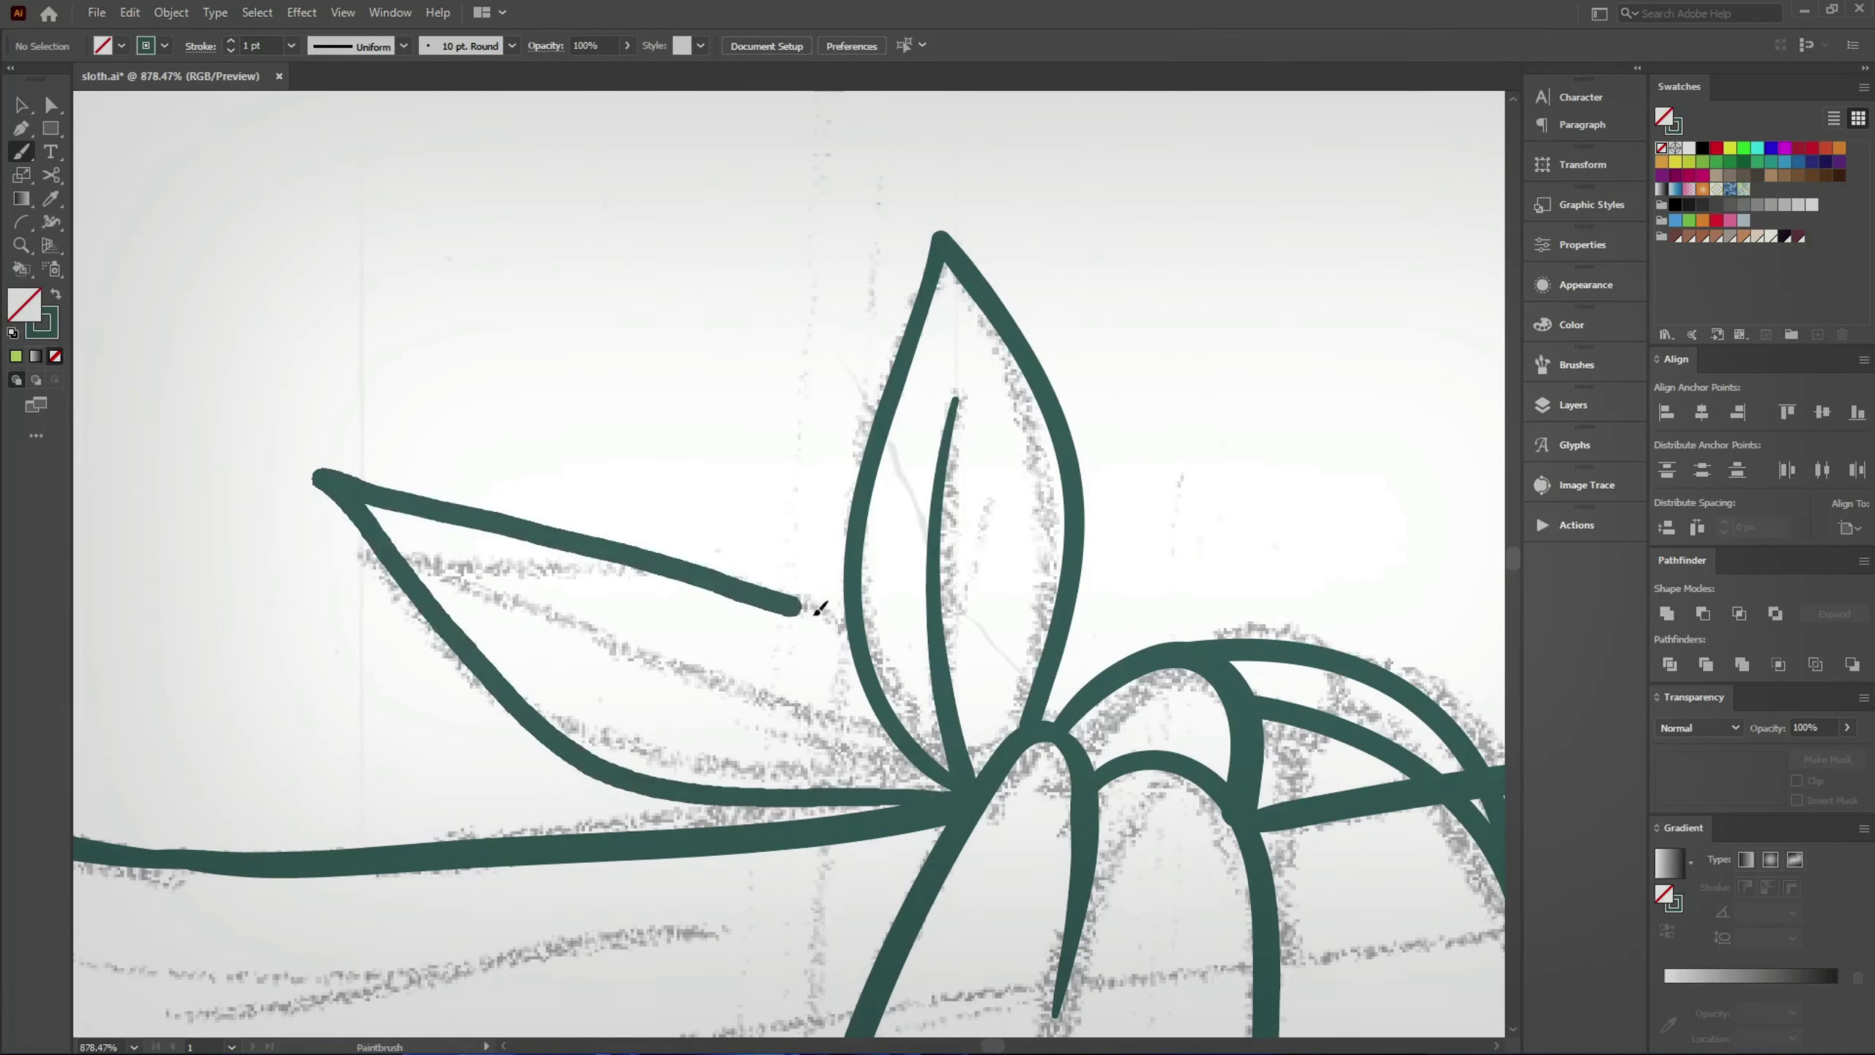
mouse_move(362, 480)
left_mouse_down()
mouse_move(842, 602)
mouse_move(956, 794)
left_mouse_up()
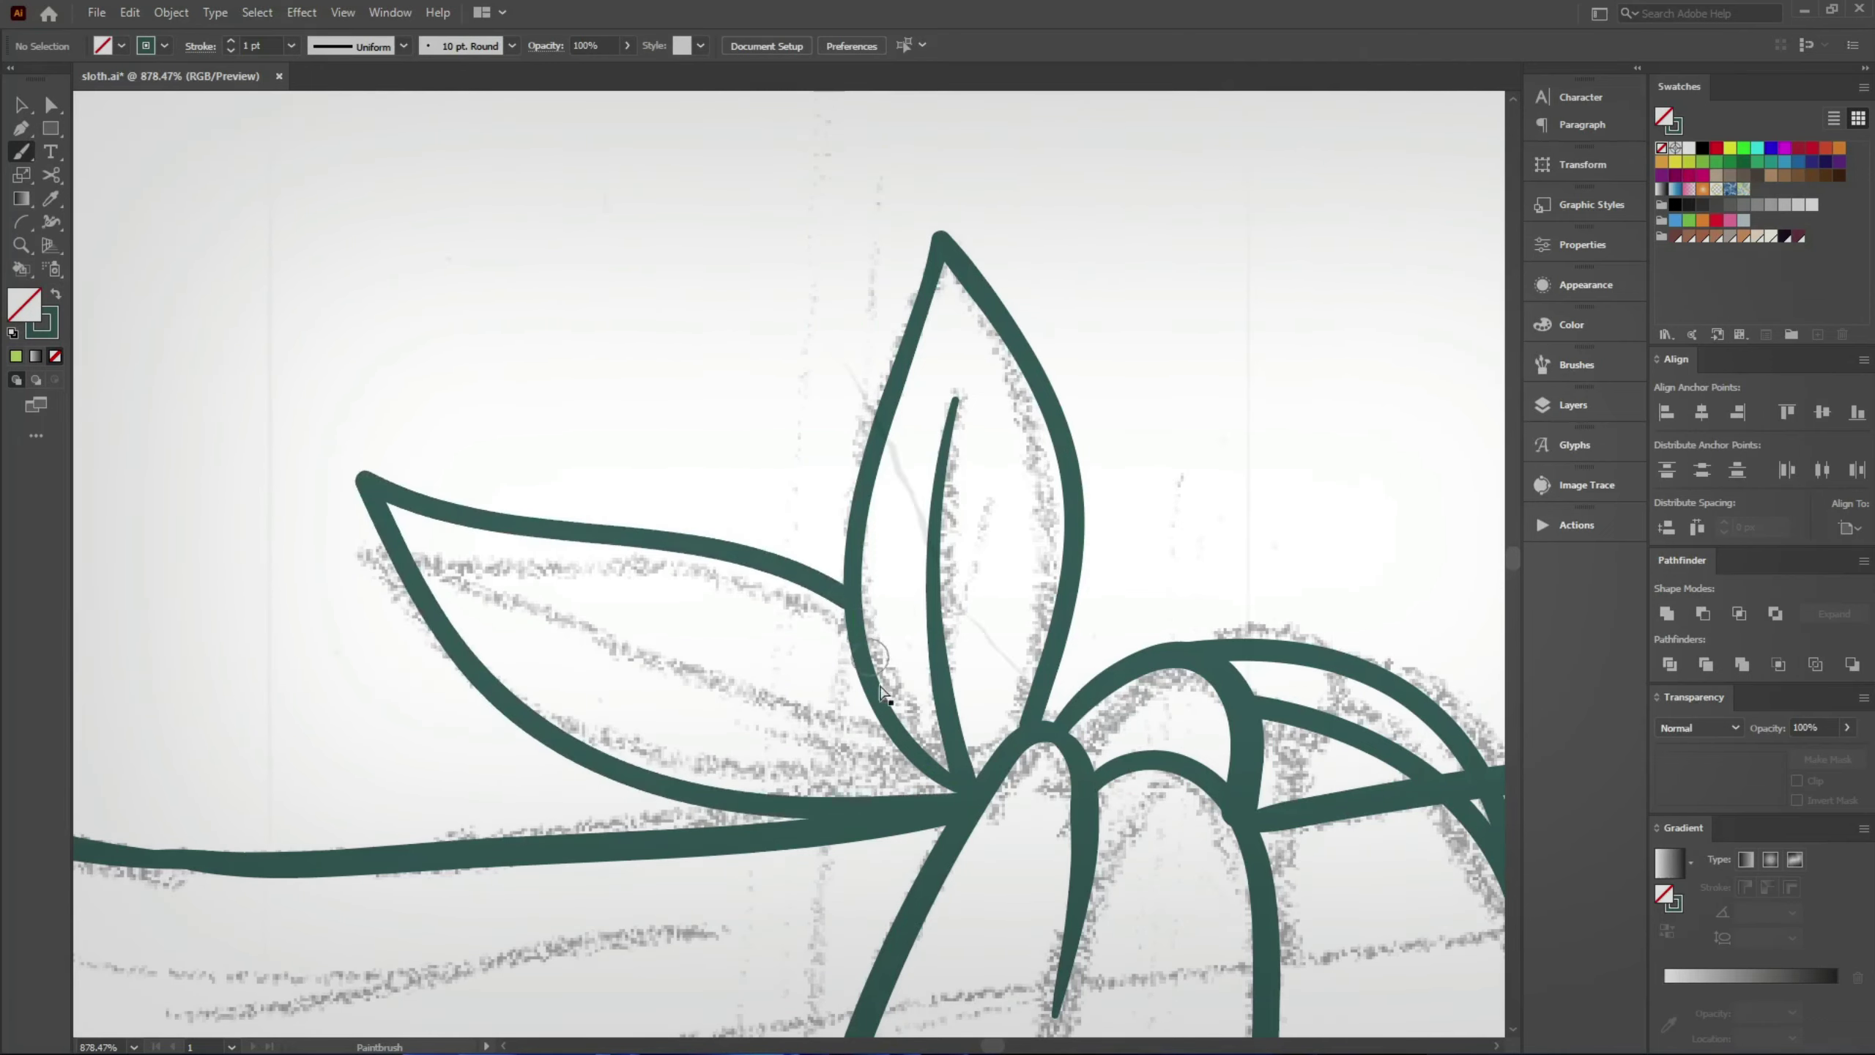
scroll(934, 769, "down", 1)
left_click_drag(709, 689, 952, 789)
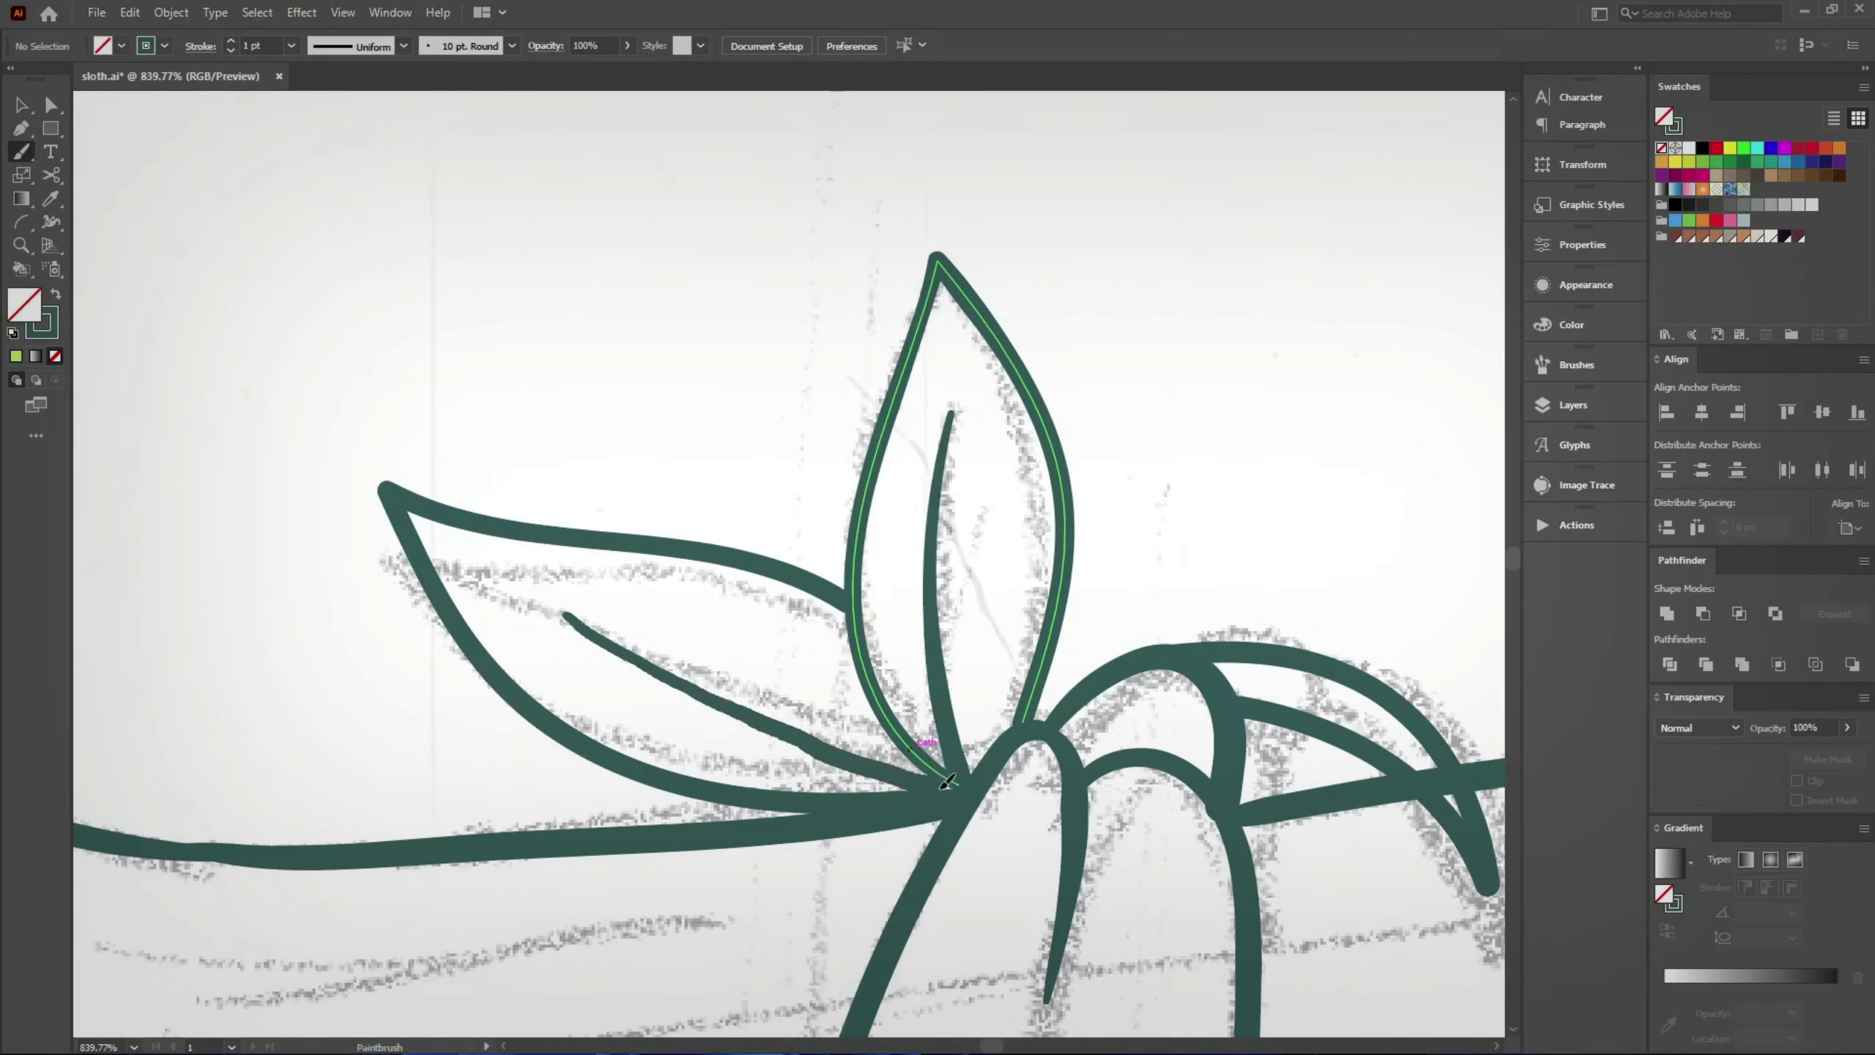
key("ctrl+z")
left_click_drag(553, 608, 932, 774)
scroll(932, 774, "down", 1)
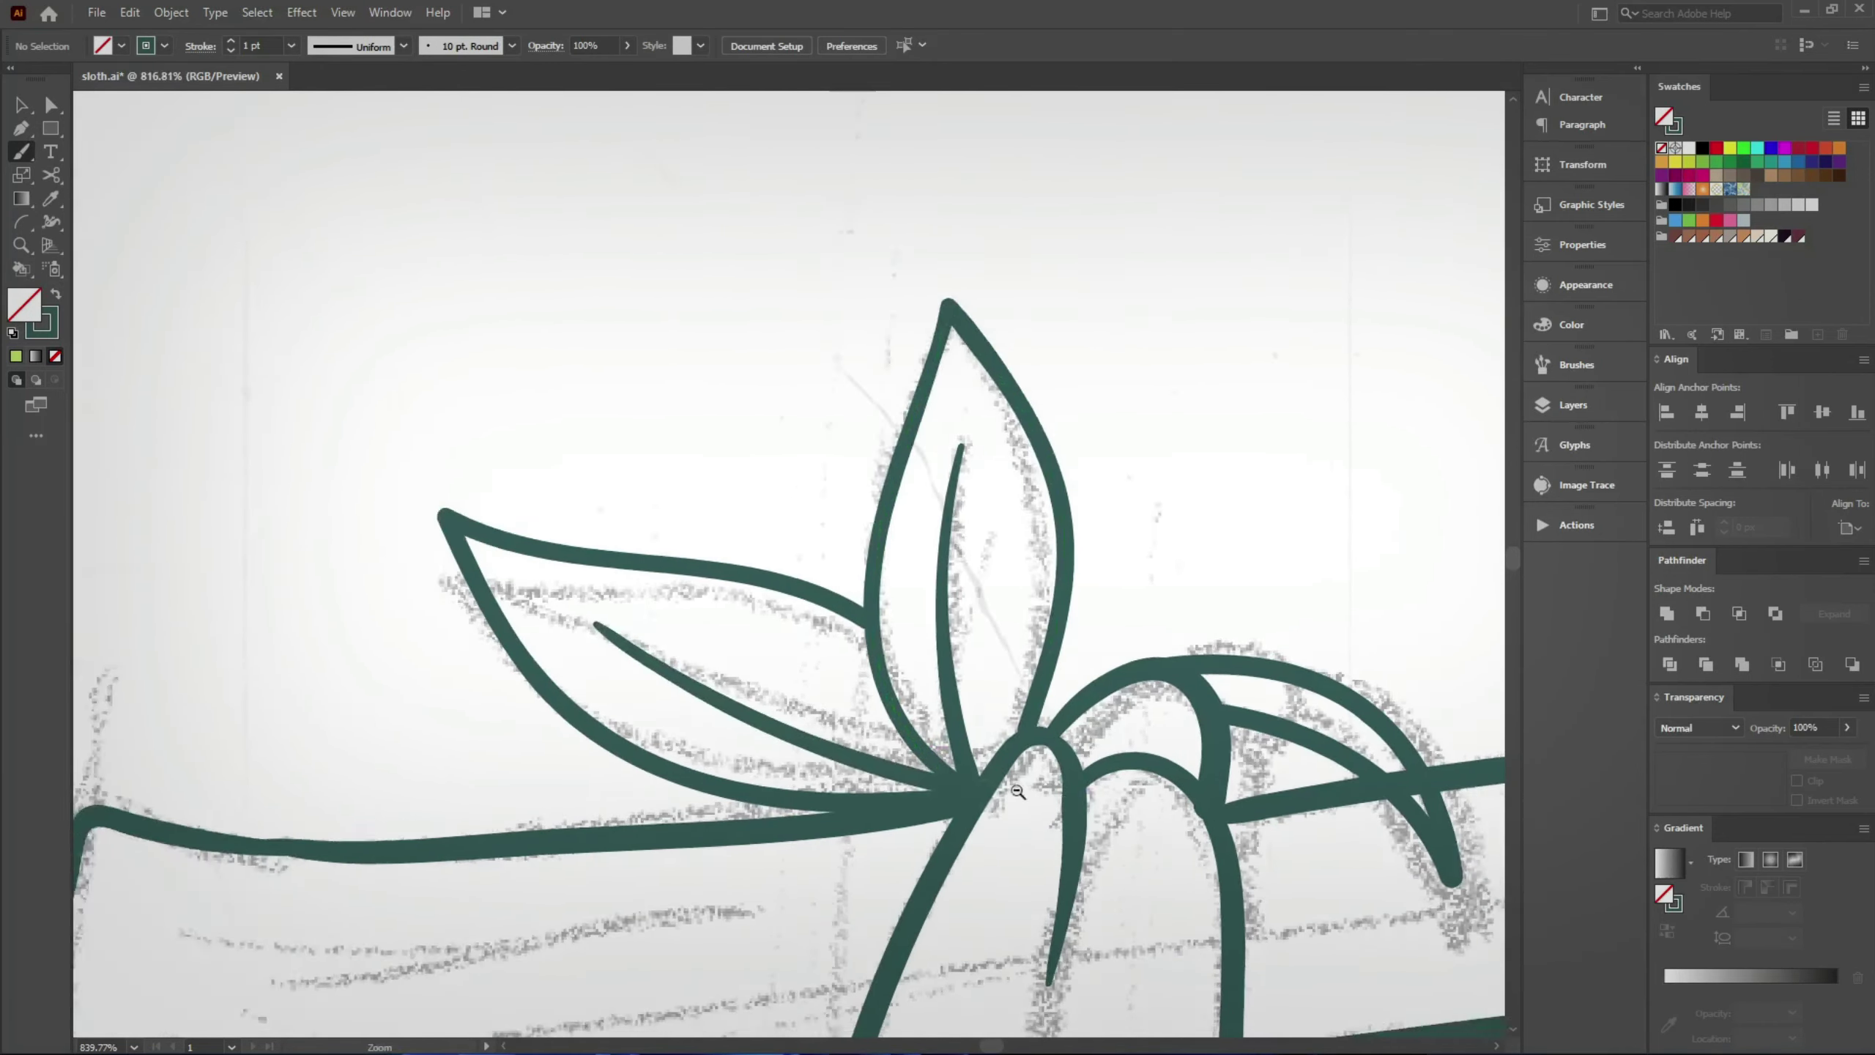
scroll(849, 731, "down", 2)
scroll(775, 702, "up", 1)
scroll(706, 669, "down", 1)
Step: Save the drawing with Ctrl+S
key("ctrl+s")
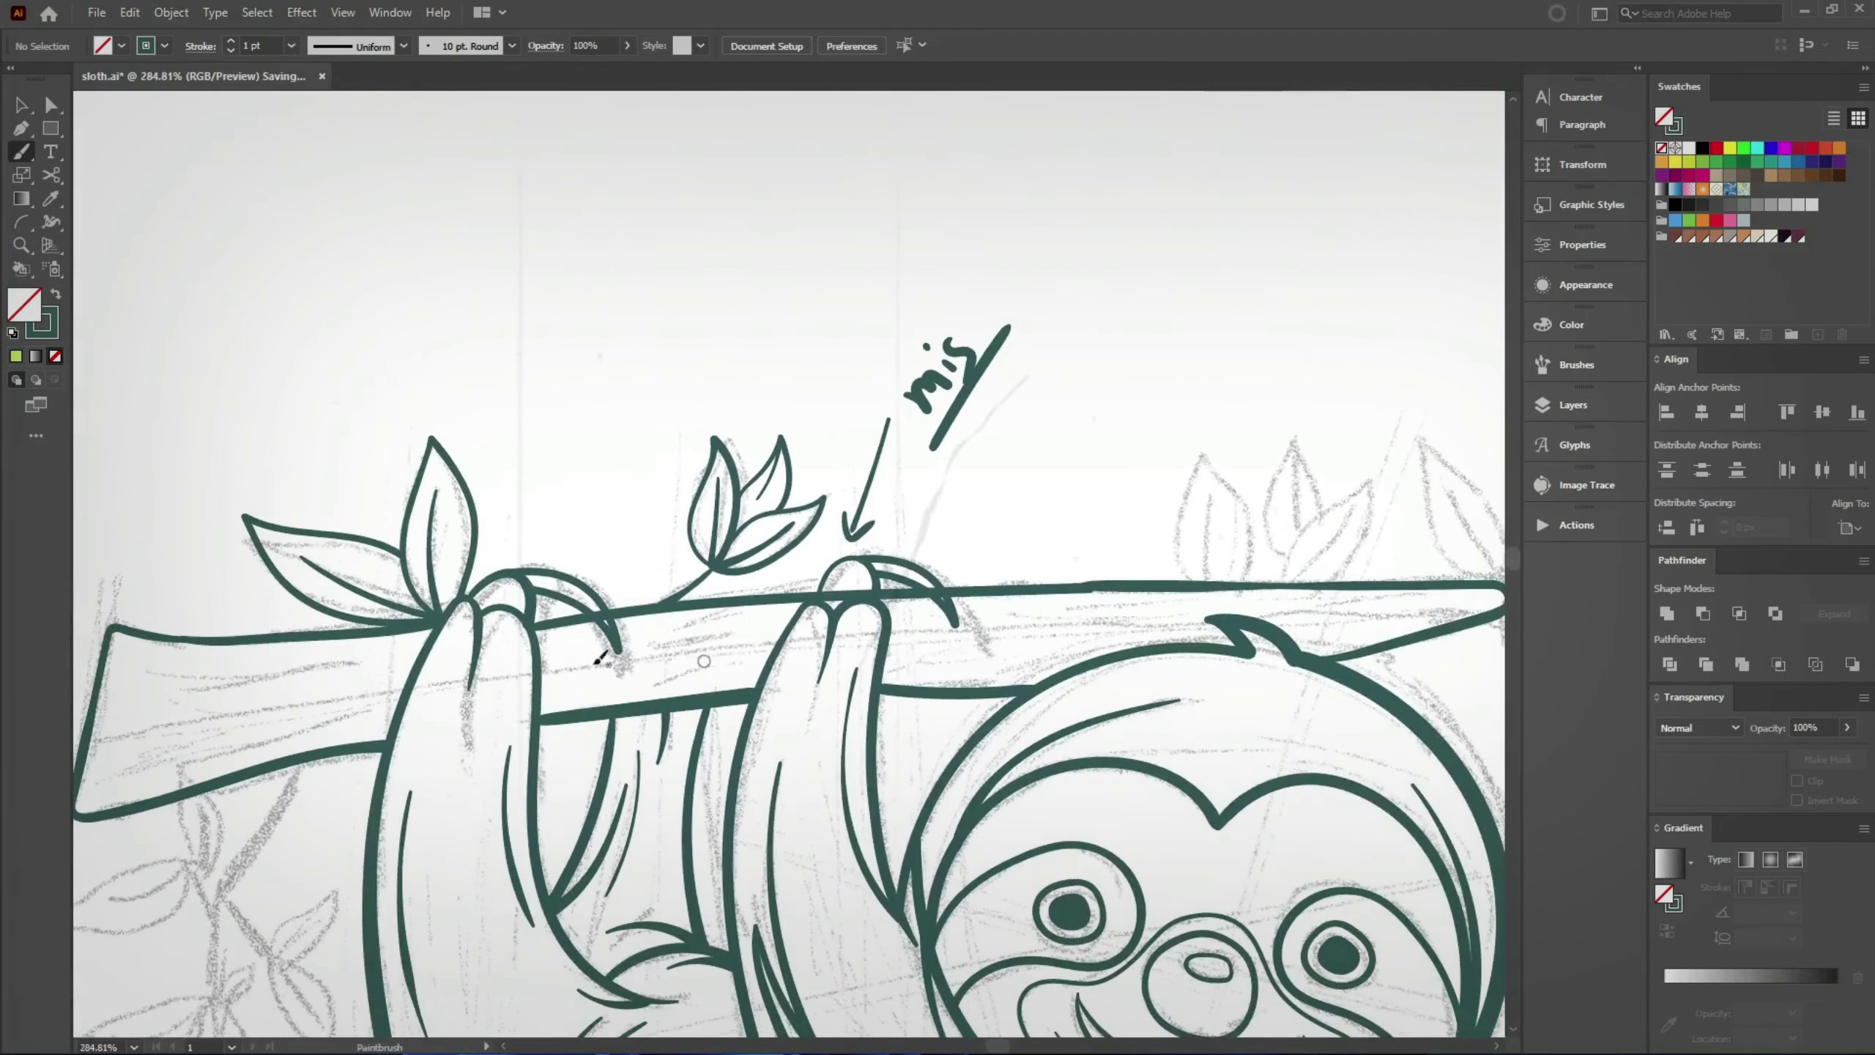
scroll(517, 642, "right", 3)
scroll(929, 608, "up", 2)
scroll(470, 617, "up", 2)
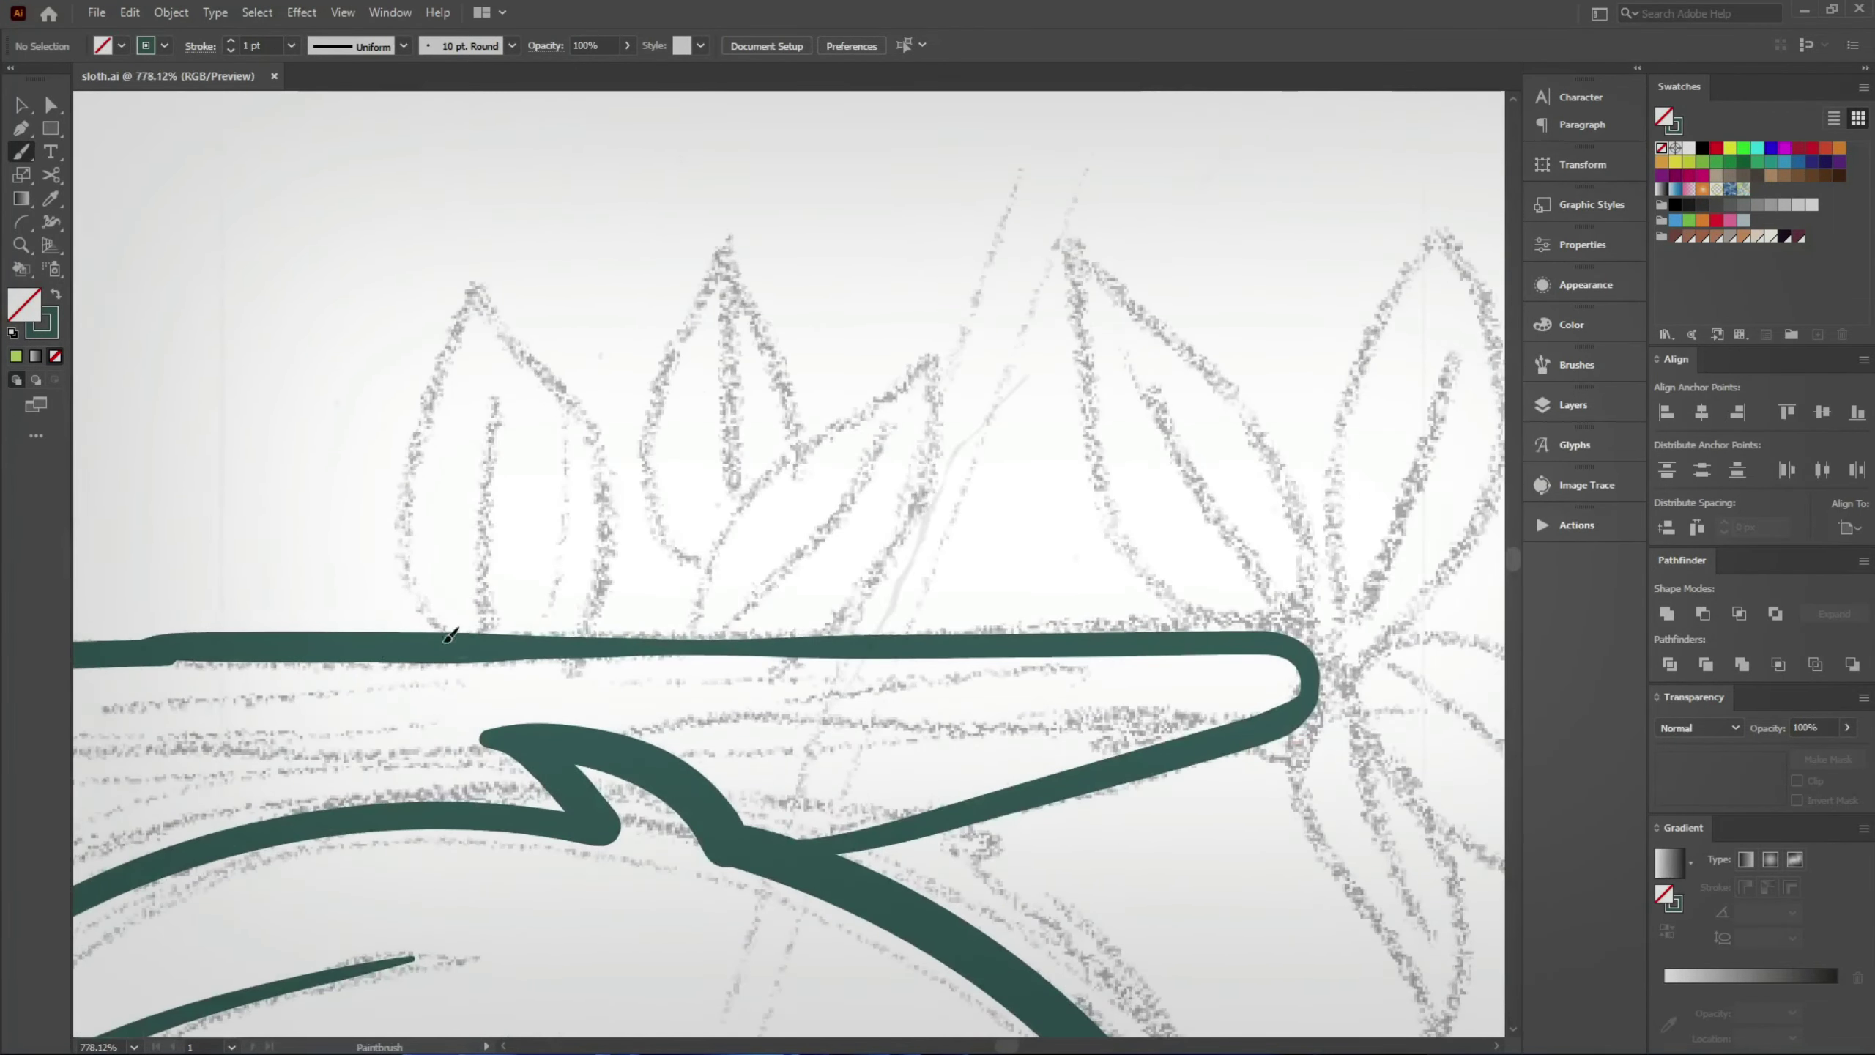
Step: Brush the first leaf outline on the branch tip, redrawing until it fits, and add its vein
left_click_drag(449, 634, 425, 251)
key("ctrl+z")
left_click_drag(454, 631, 594, 631)
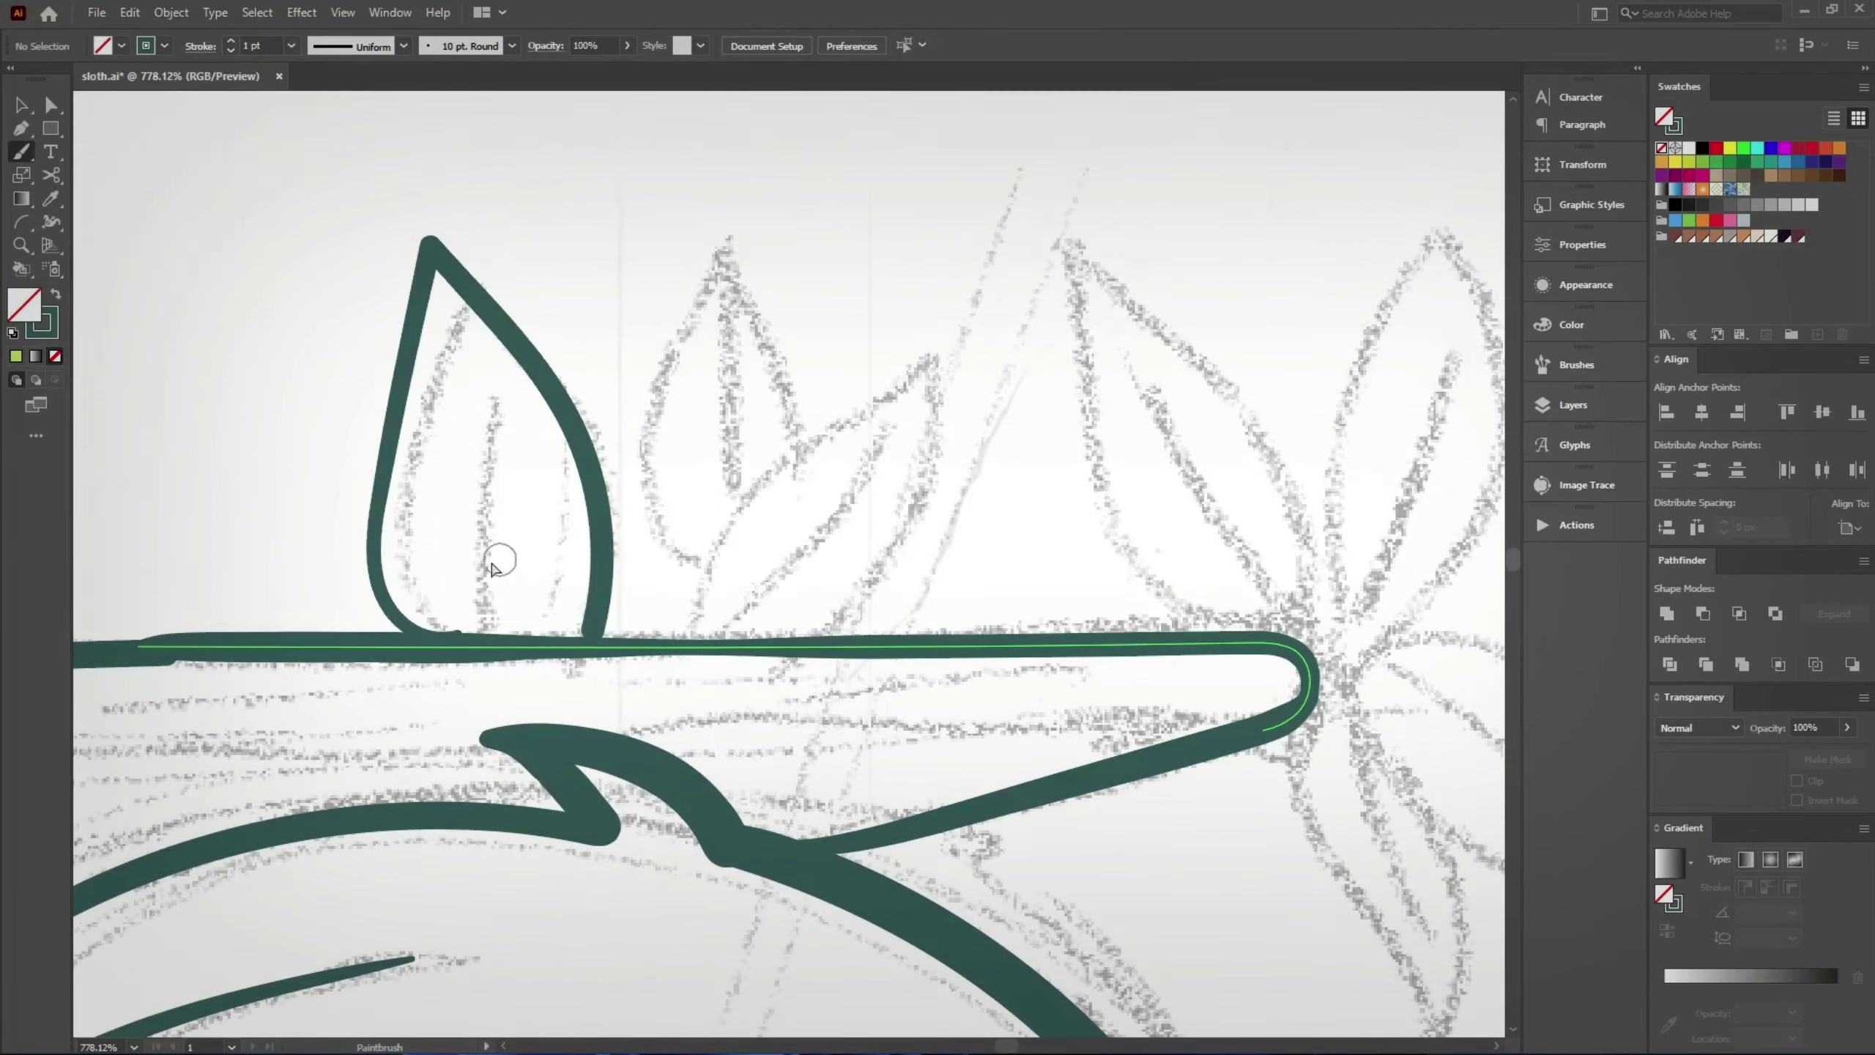
key("ctrl+z")
mouse_move(430, 632)
left_mouse_down()
mouse_move(502, 285)
mouse_move(606, 532)
mouse_move(580, 637)
left_mouse_up()
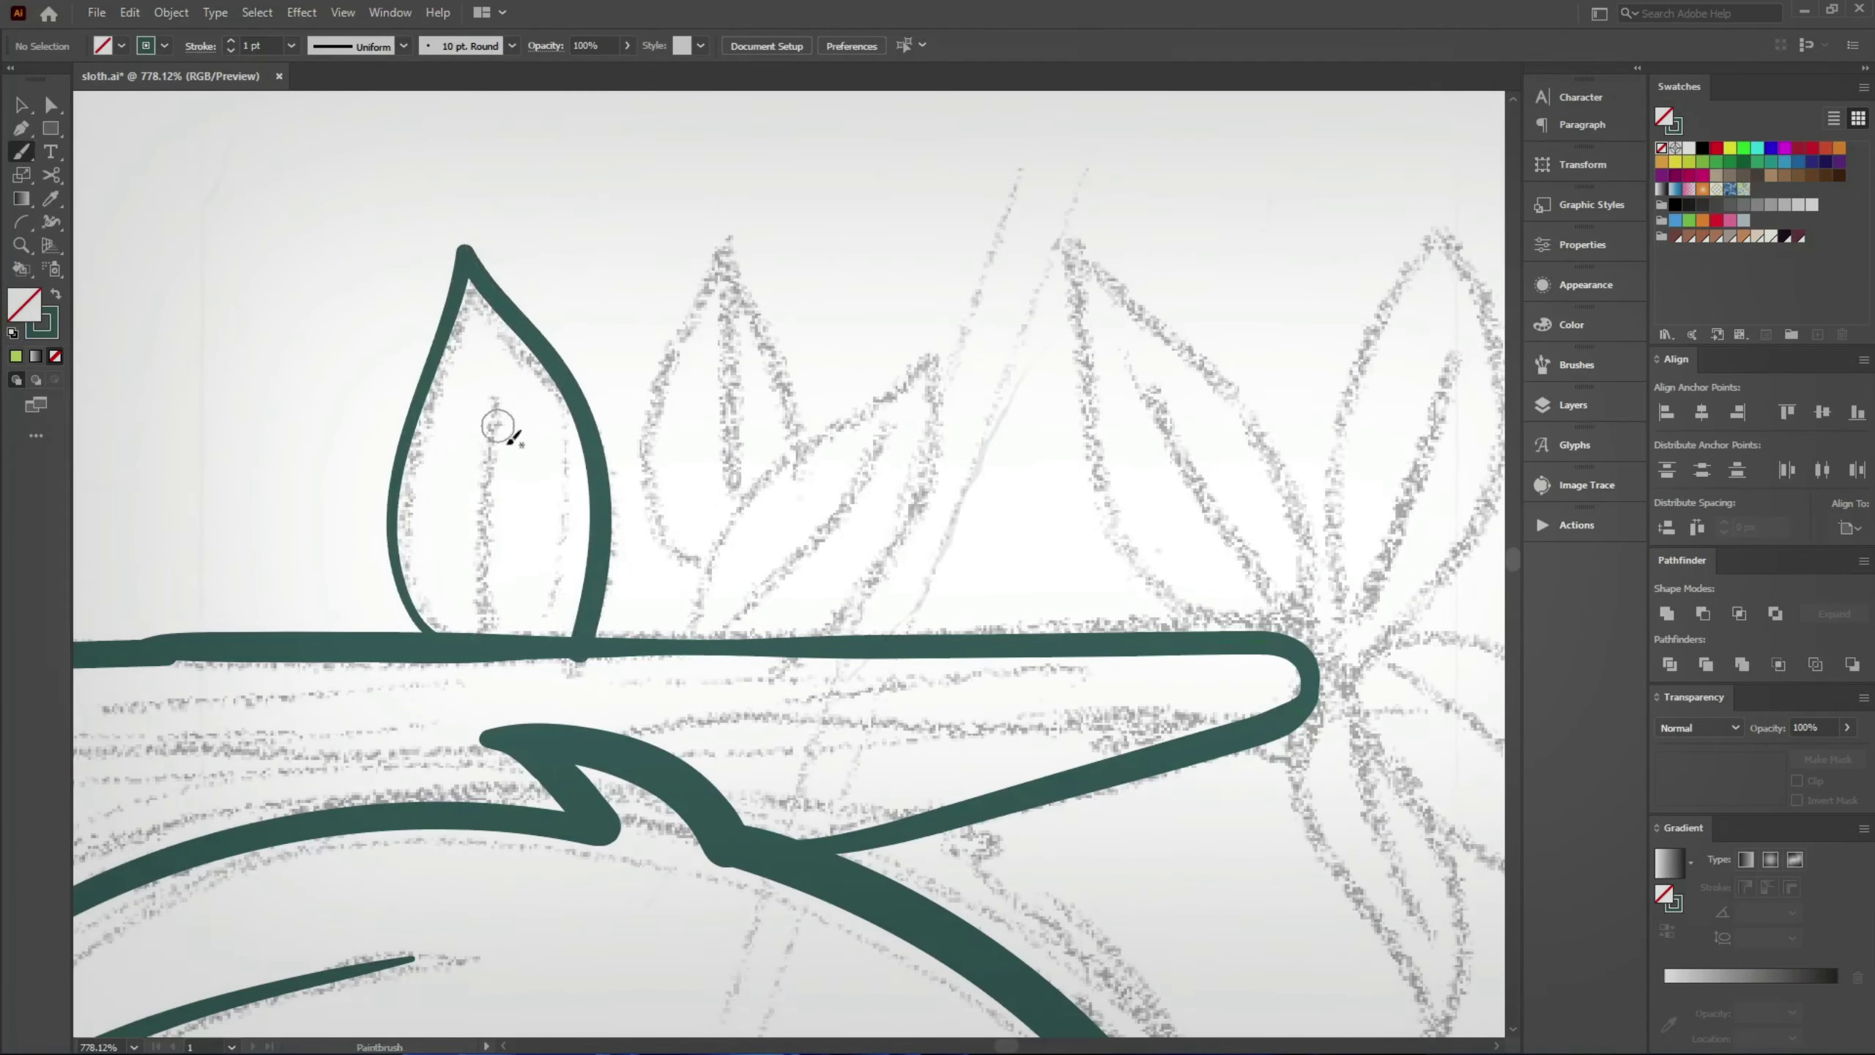
key("ctrl+z")
mouse_move(432, 633)
left_mouse_down()
mouse_move(536, 337)
mouse_move(579, 636)
left_mouse_up()
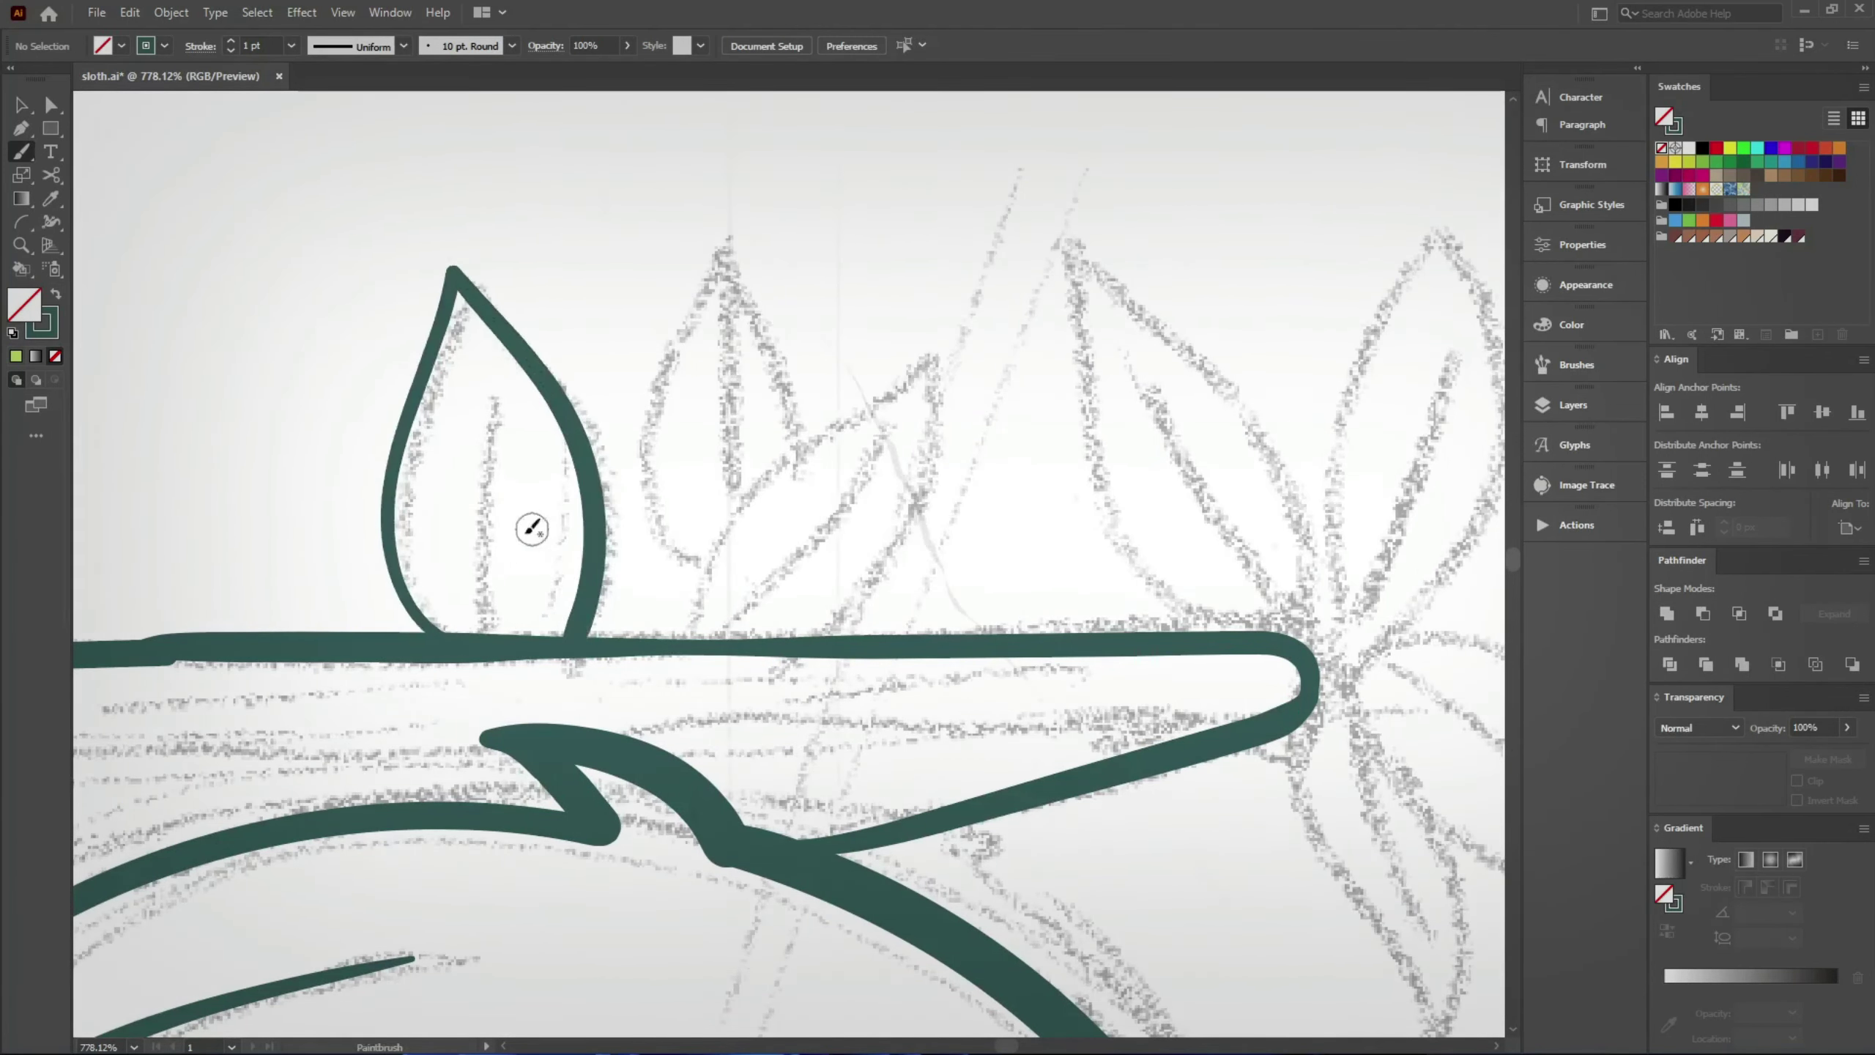
left_click_drag(492, 398, 481, 616)
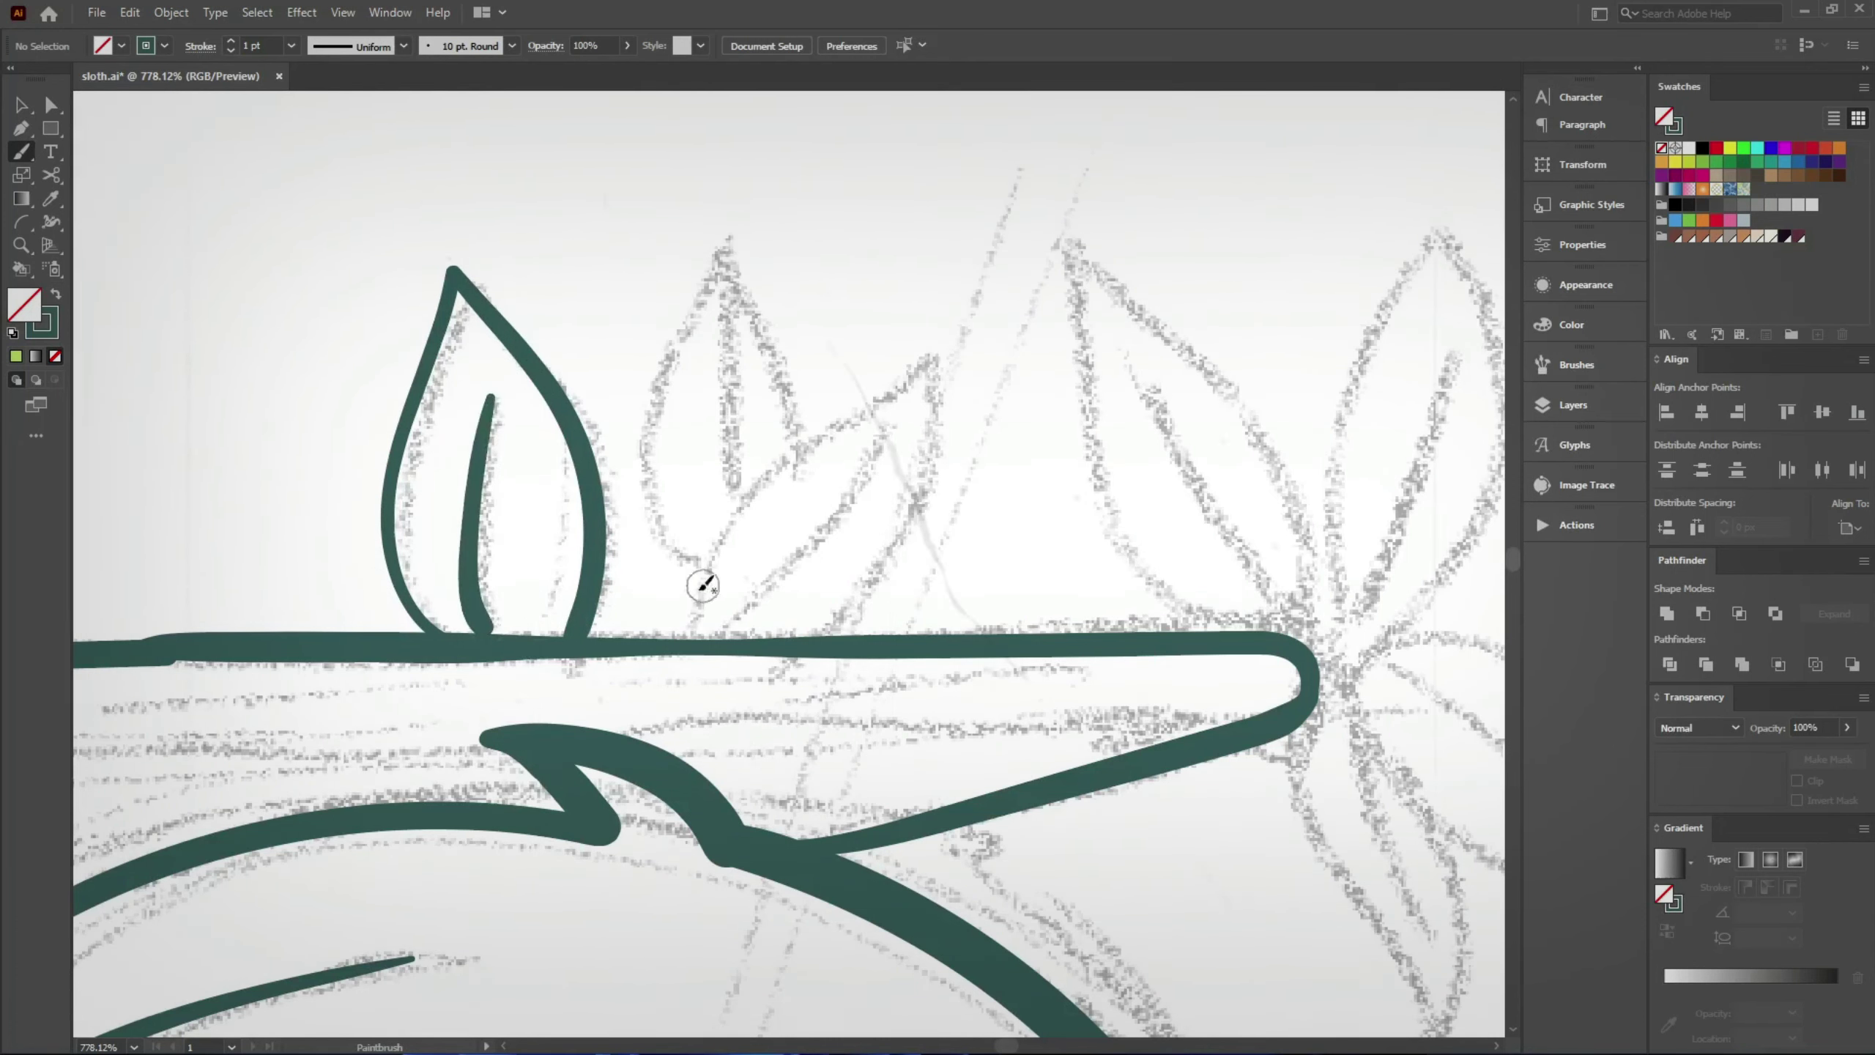
Step: Outline a second veined leaf and a taller third leaf rising behind the others
left_click_drag(768, 484, 923, 536)
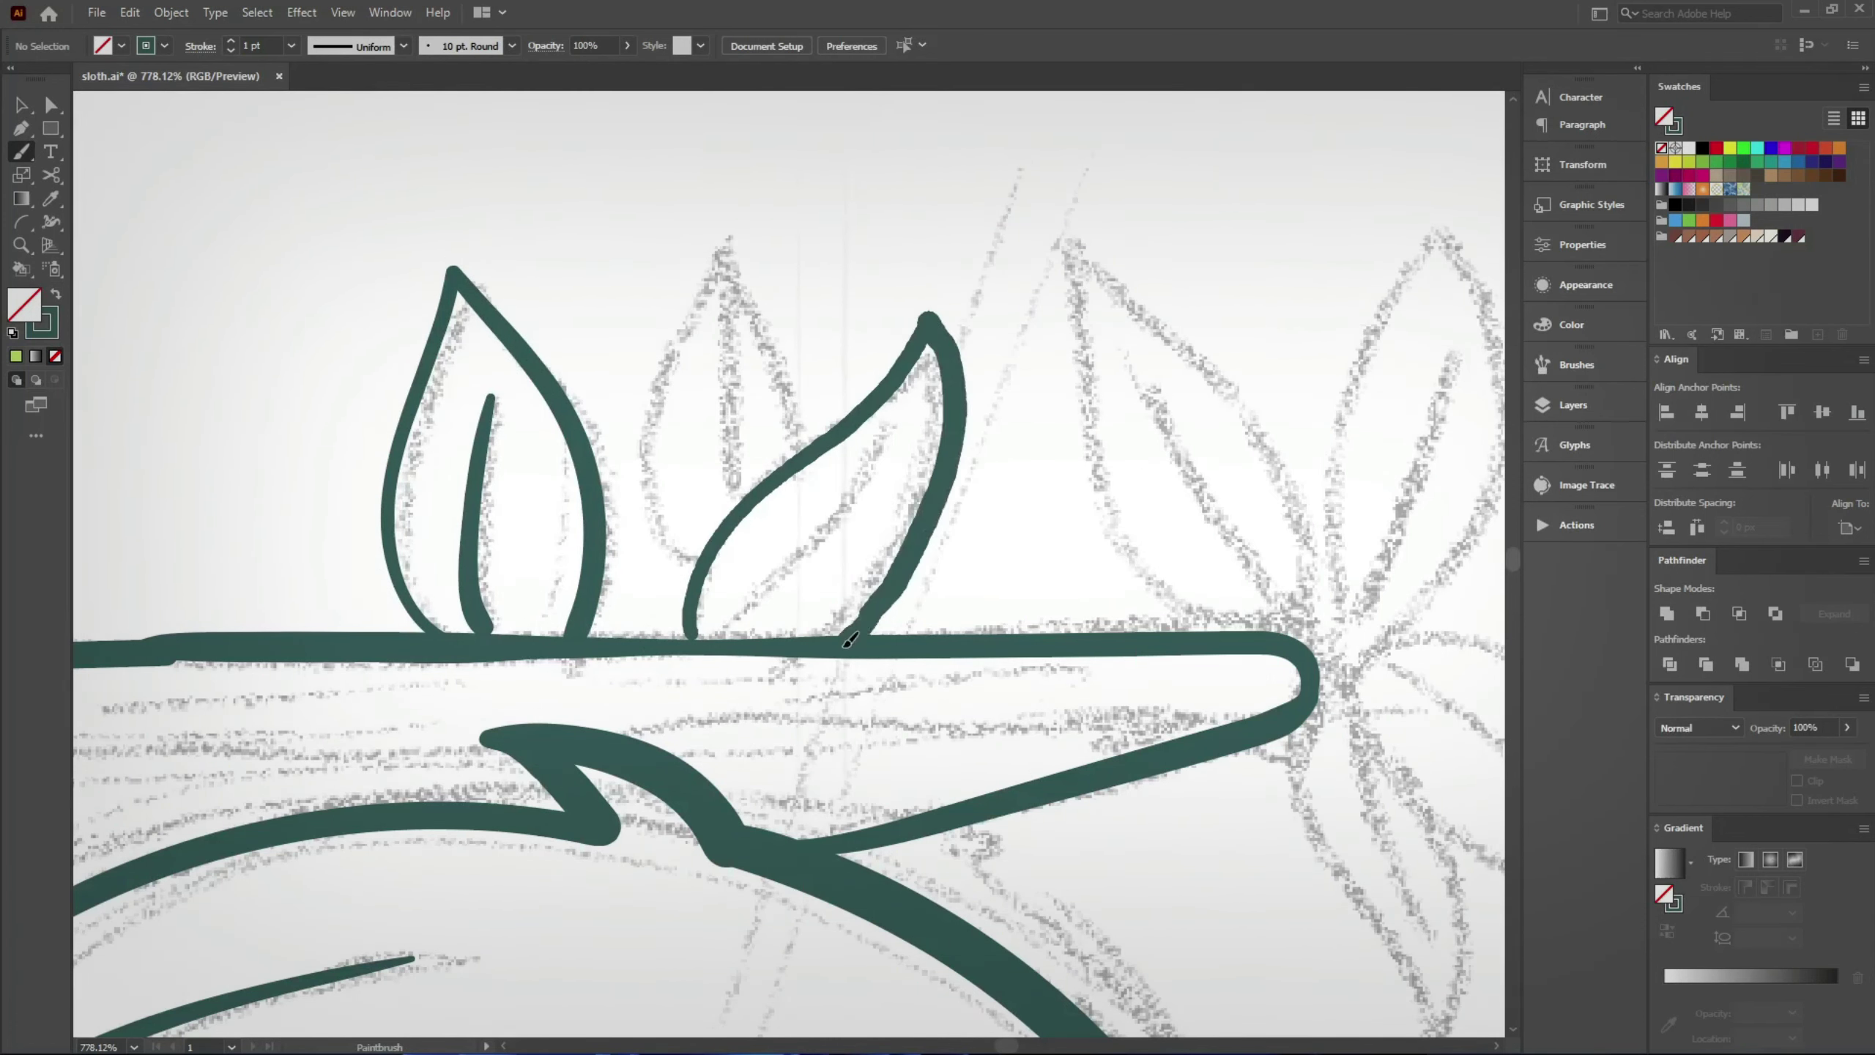
key("a")
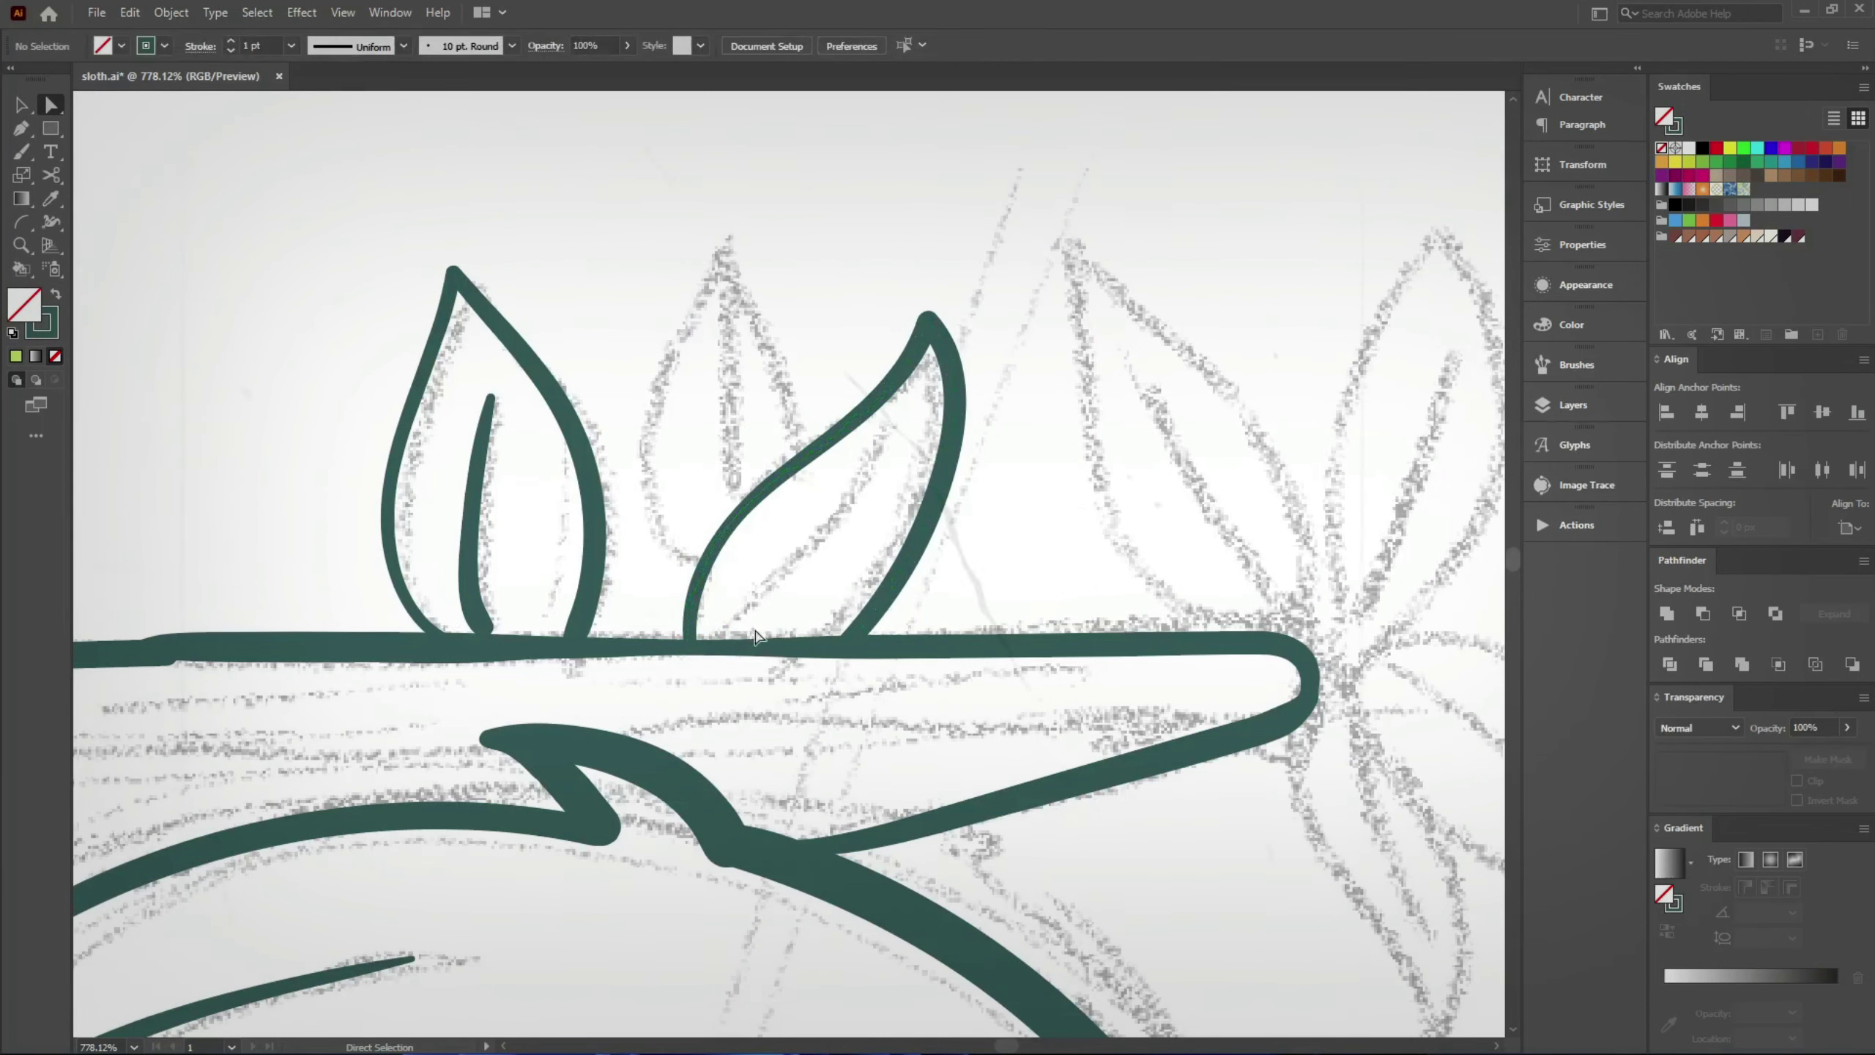
key("b")
left_click_drag(745, 635, 889, 464)
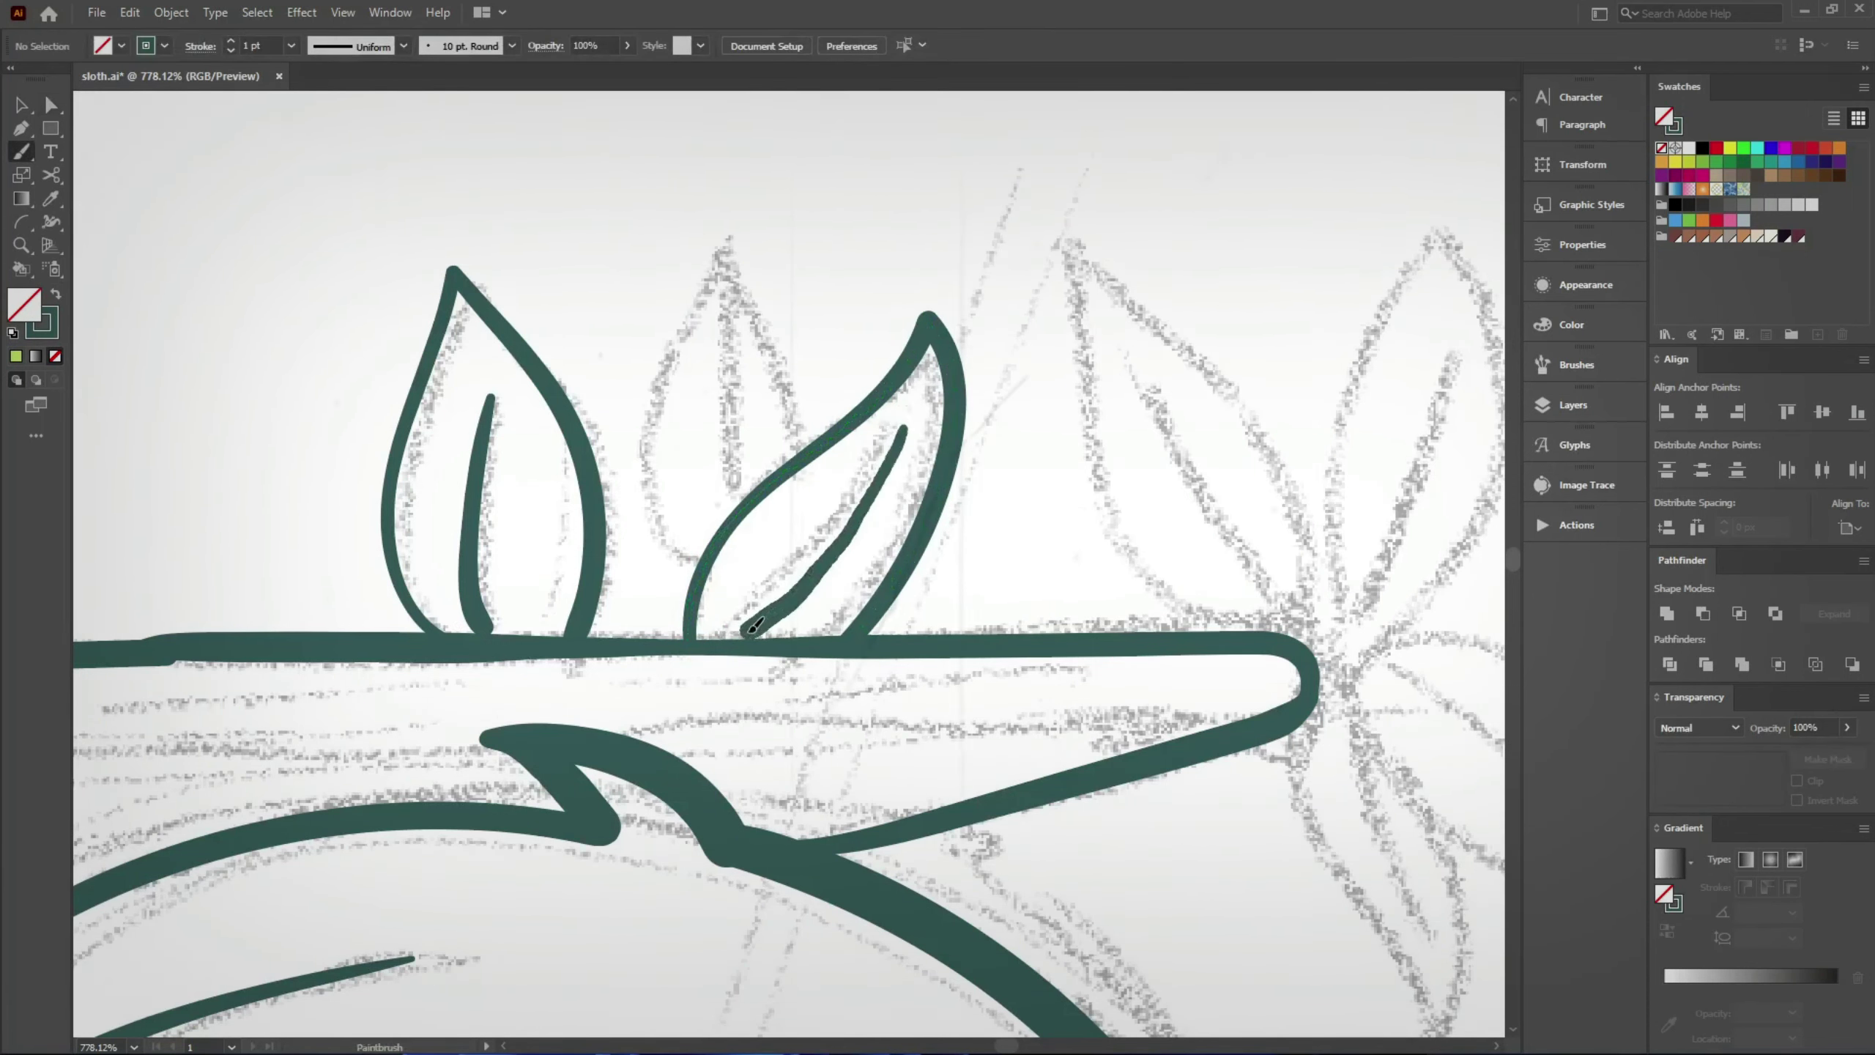
left_click_drag(713, 221, 794, 420)
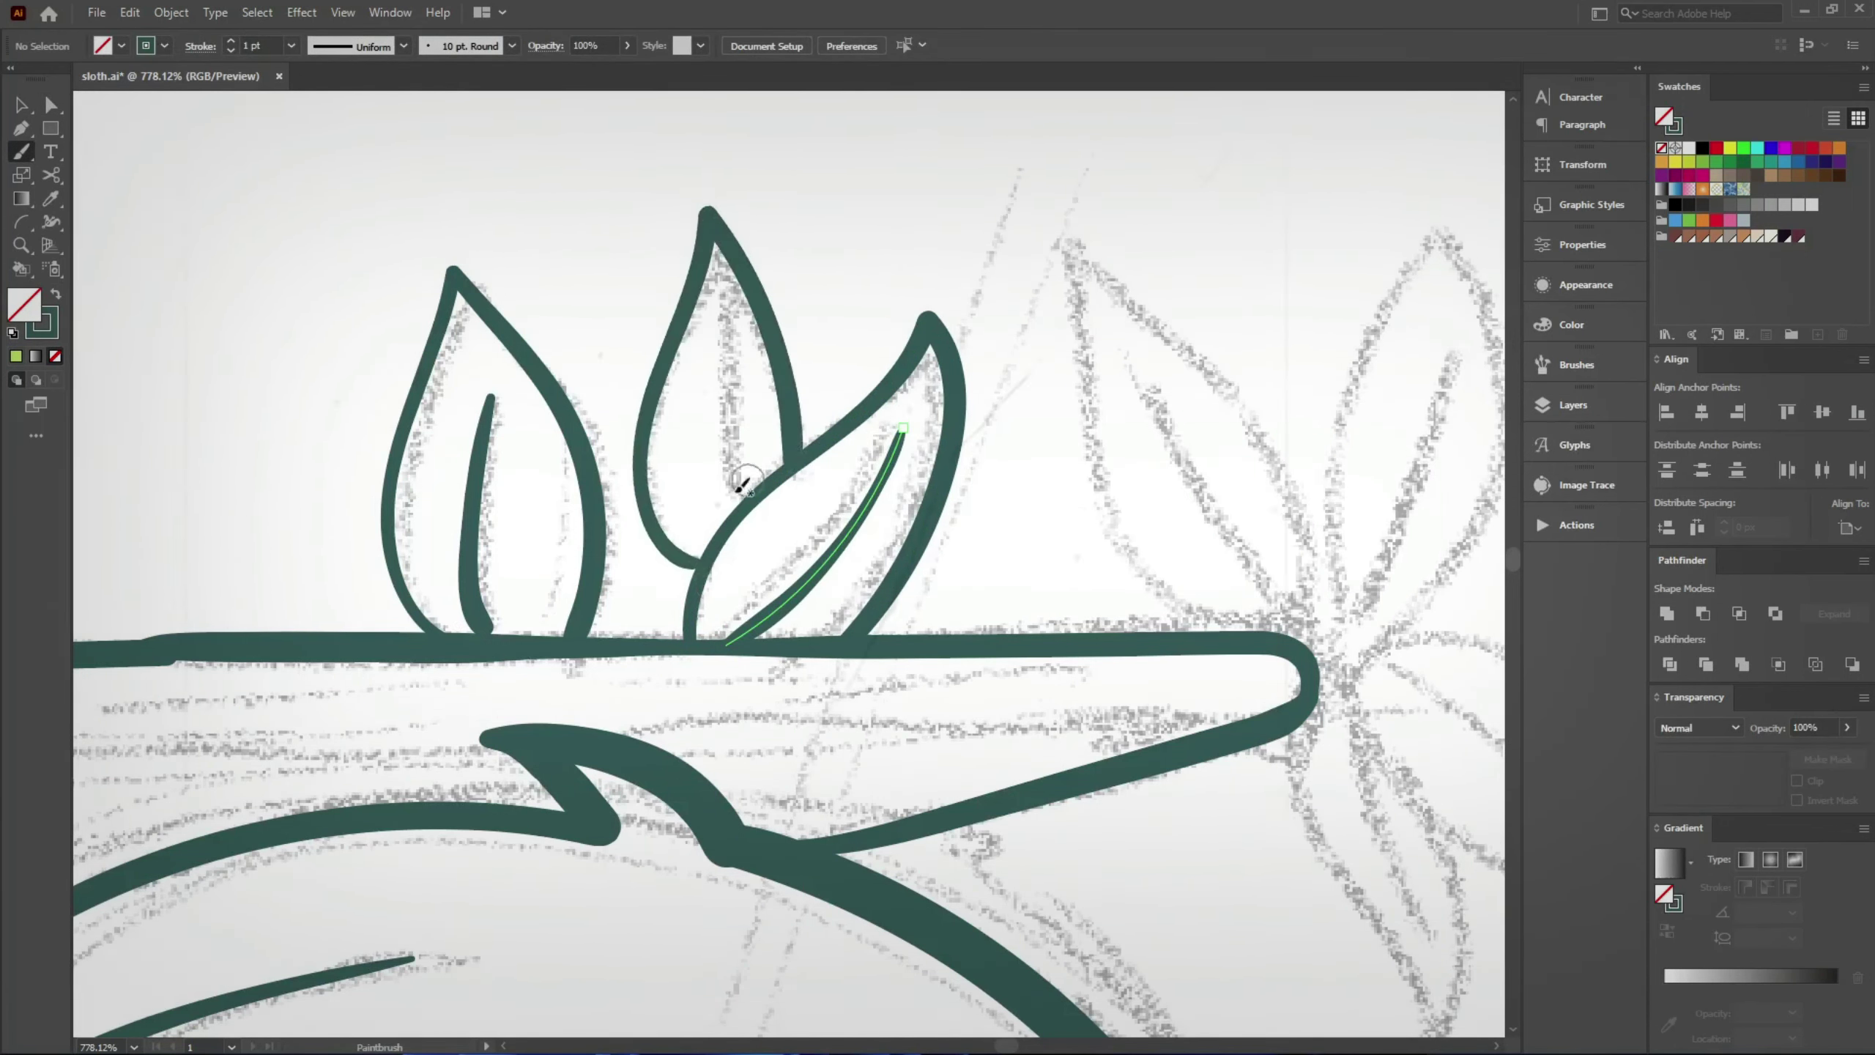
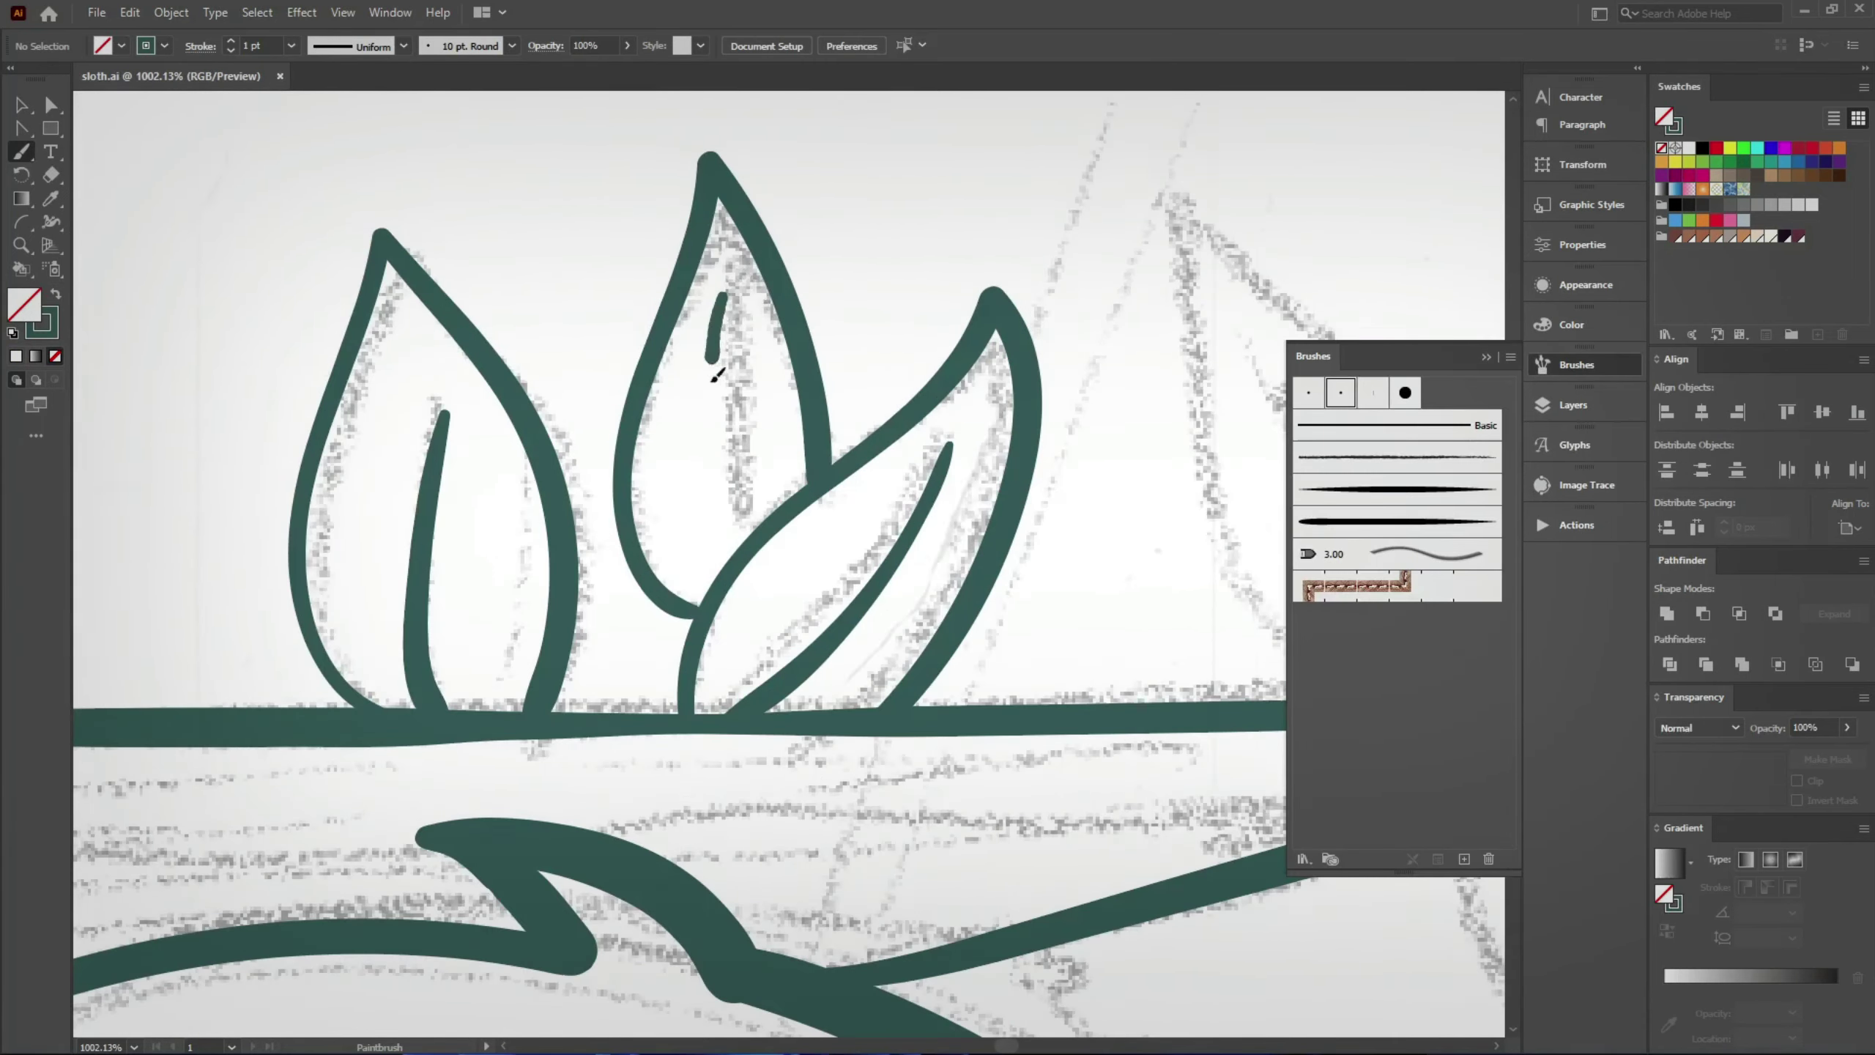
Step: Paint a new leaf outline and its inner vein at the branch tip
scroll(736, 528, "down", 5)
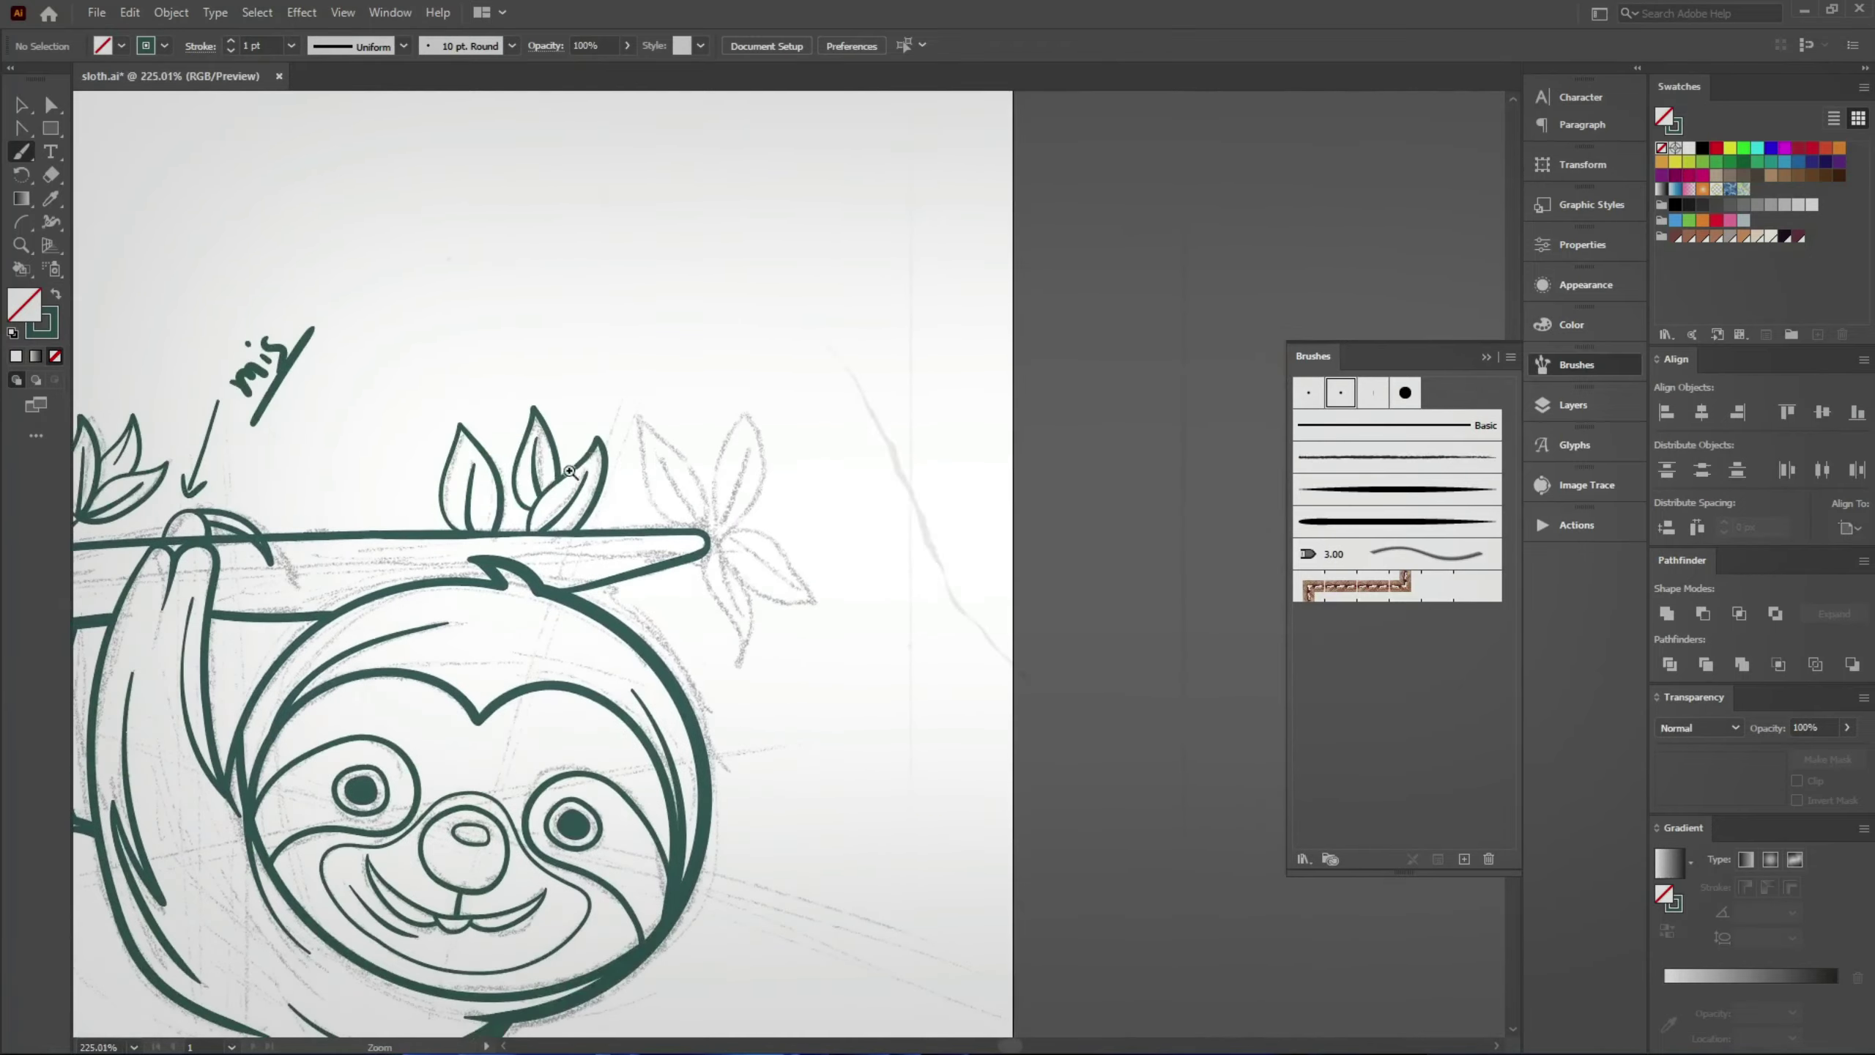
scroll(847, 618, "up", 3)
scroll(838, 662, "up", 1)
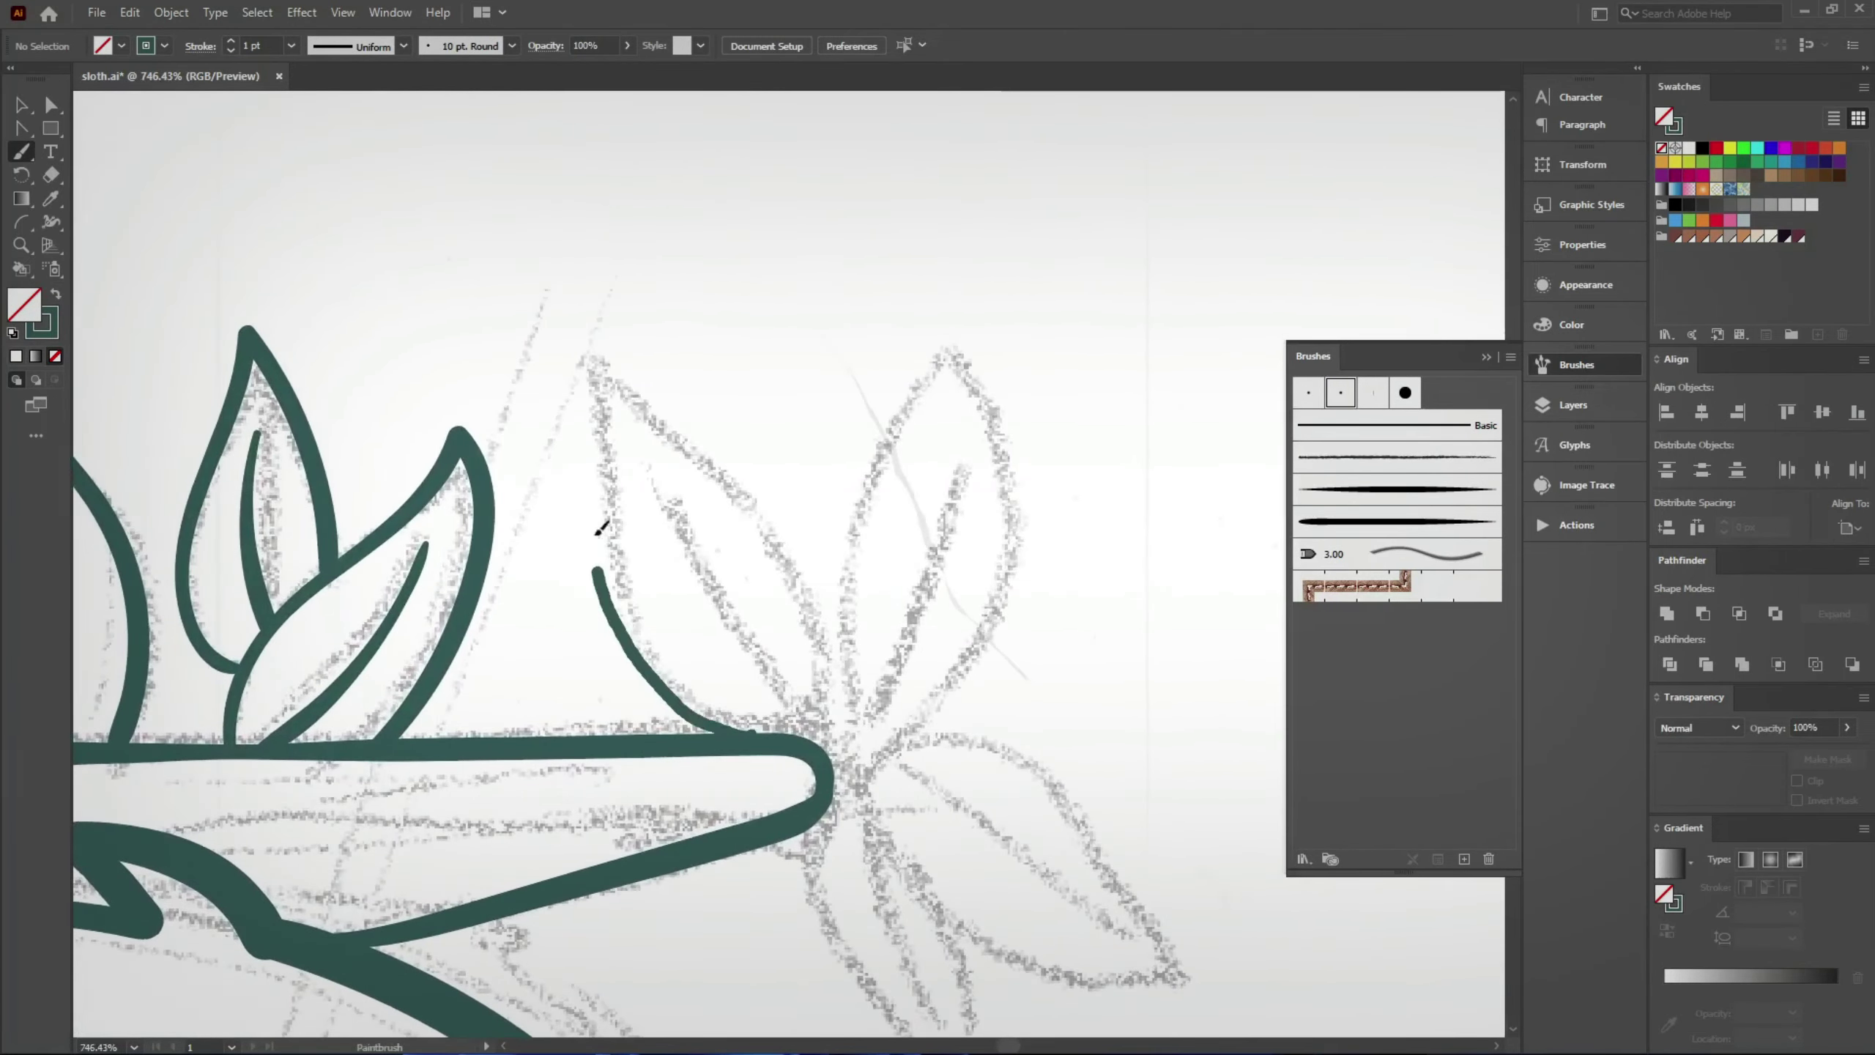
left_click_drag(601, 528, 795, 720)
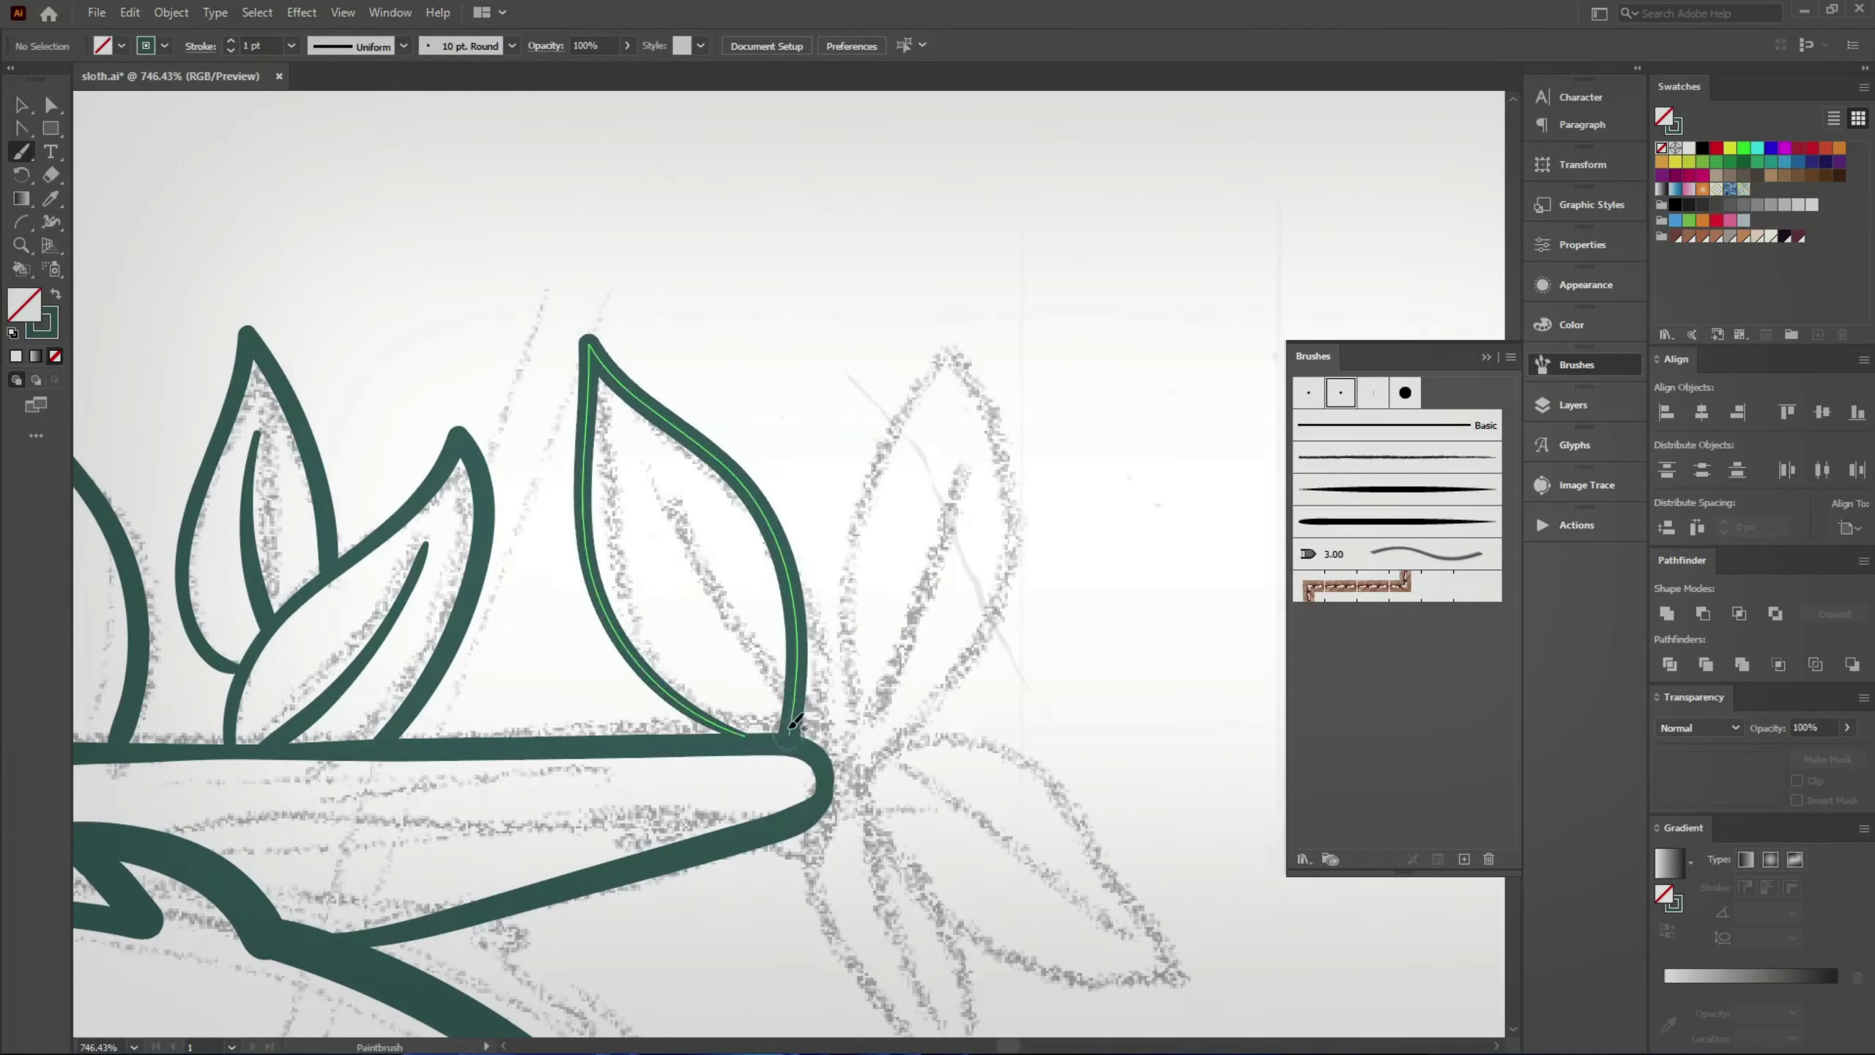
mouse_move(650, 488)
left_mouse_down()
mouse_move(747, 724)
mouse_move(729, 706)
mouse_move(777, 715)
mouse_move(670, 497)
mouse_move(895, 615)
left_mouse_up()
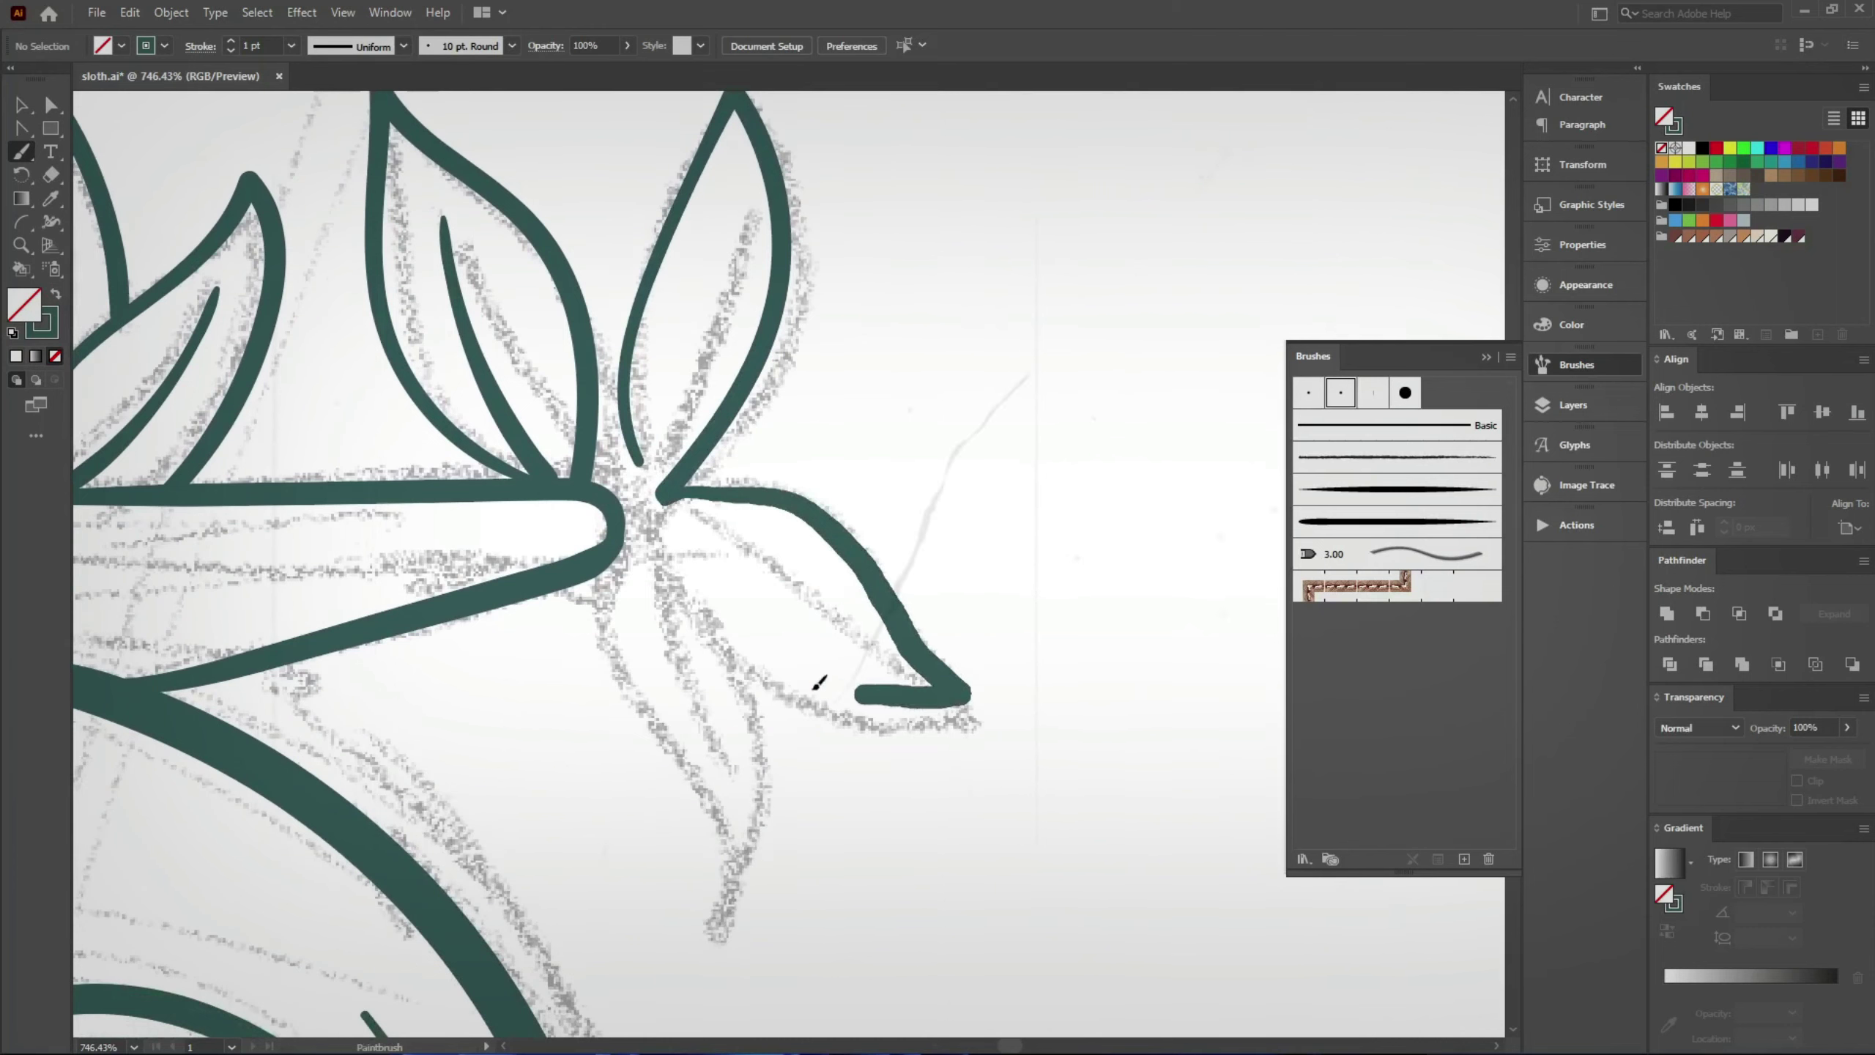
Step: Redraw the lower leaf below the branch tip, replacing a misplaced stroke
left_click_drag(819, 684, 650, 528)
left_click_drag(701, 628, 664, 484)
key("ctrl+z")
left_click_drag(570, 420, 752, 669)
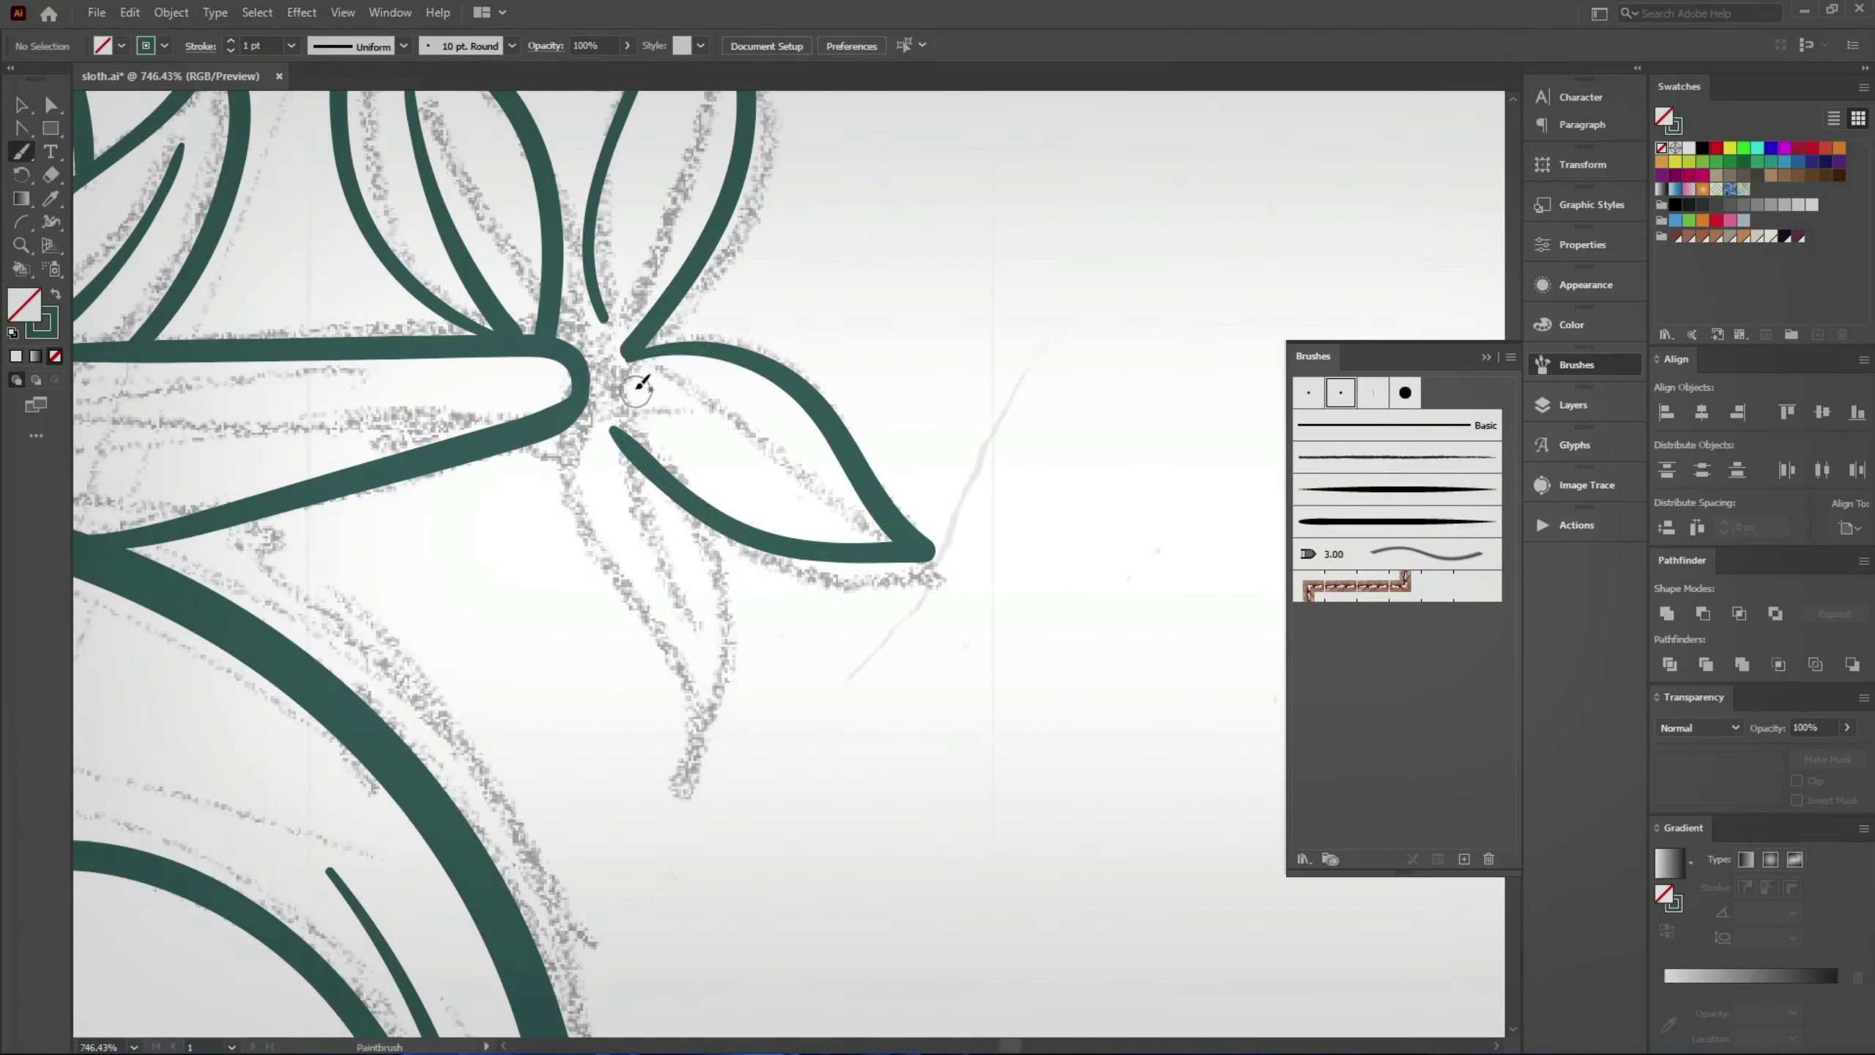
left_click_drag(587, 336, 661, 550)
Step: Rotate the new leaf clockwise and reshape its anchors to follow the sketch
key("v")
mouse_move(785, 284)
left_mouse_down()
mouse_move(755, 329)
mouse_move(797, 369)
left_mouse_up()
key("a")
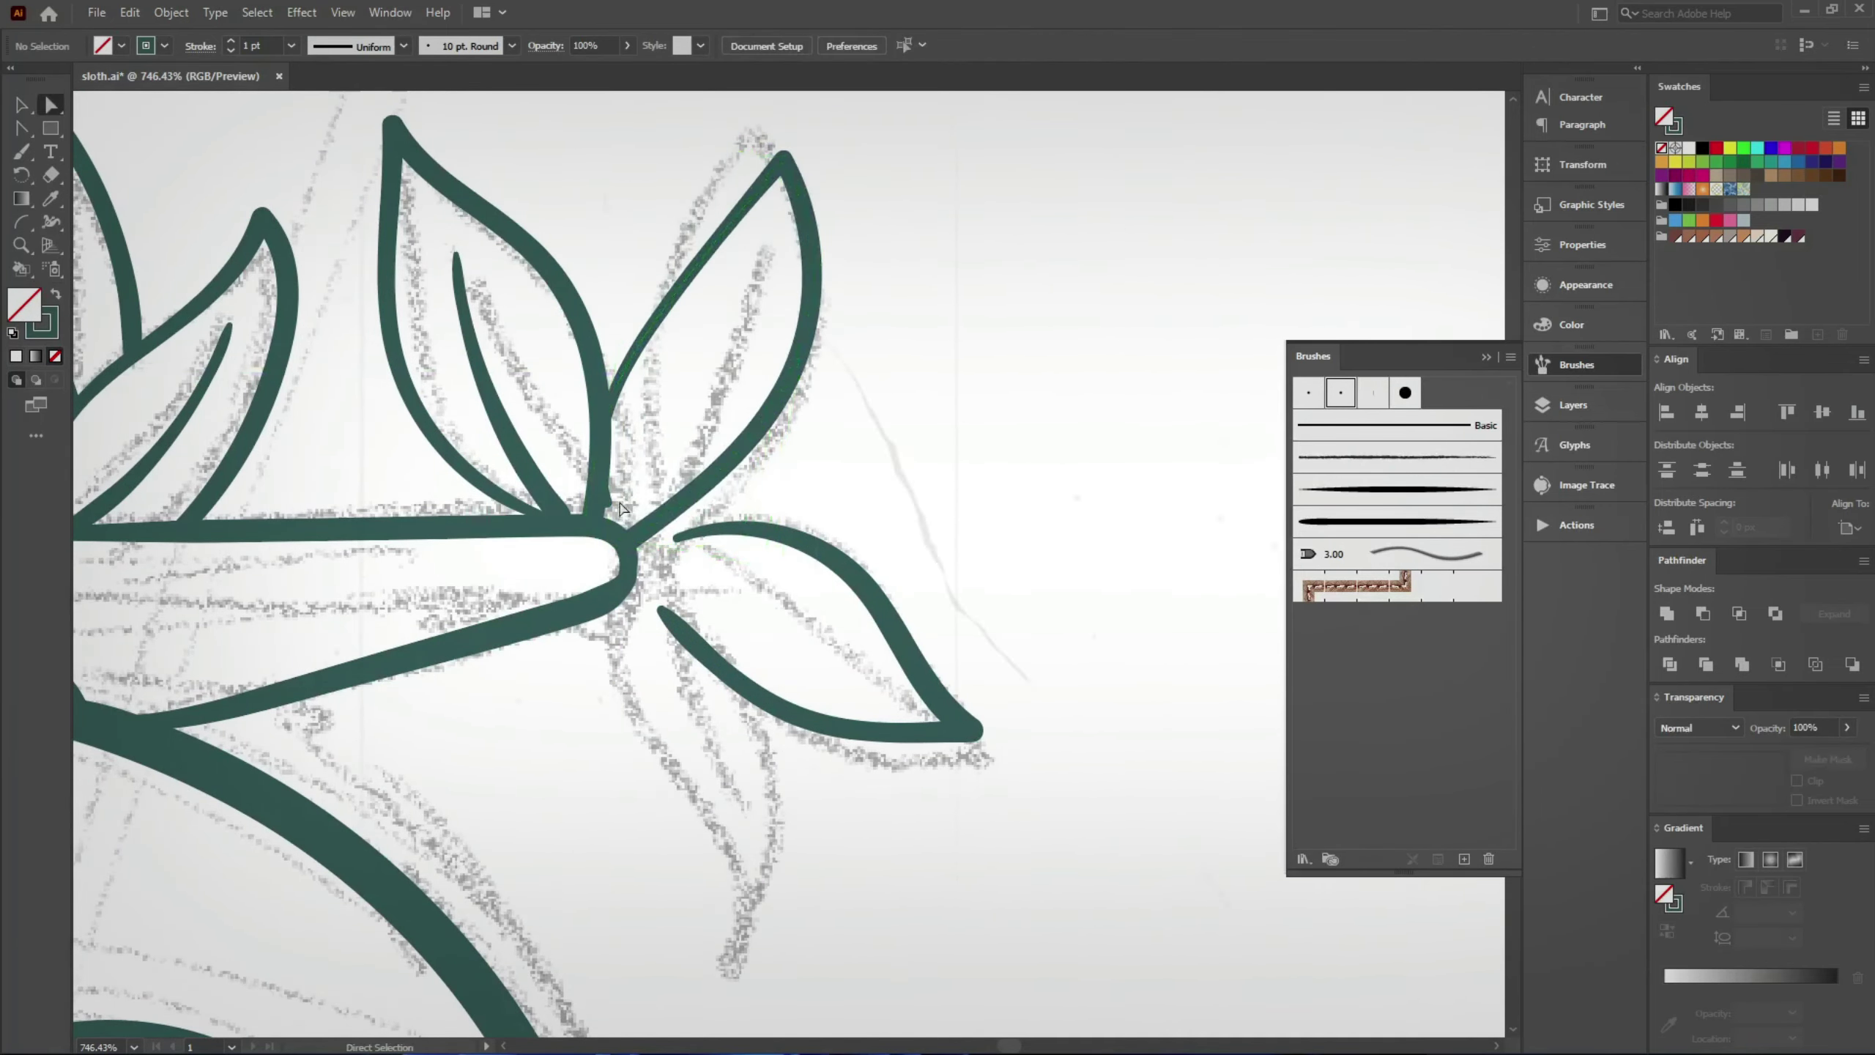
left_click_drag(607, 496, 604, 432)
scroll(610, 400, "up", 2)
scroll(610, 399, "up", 1)
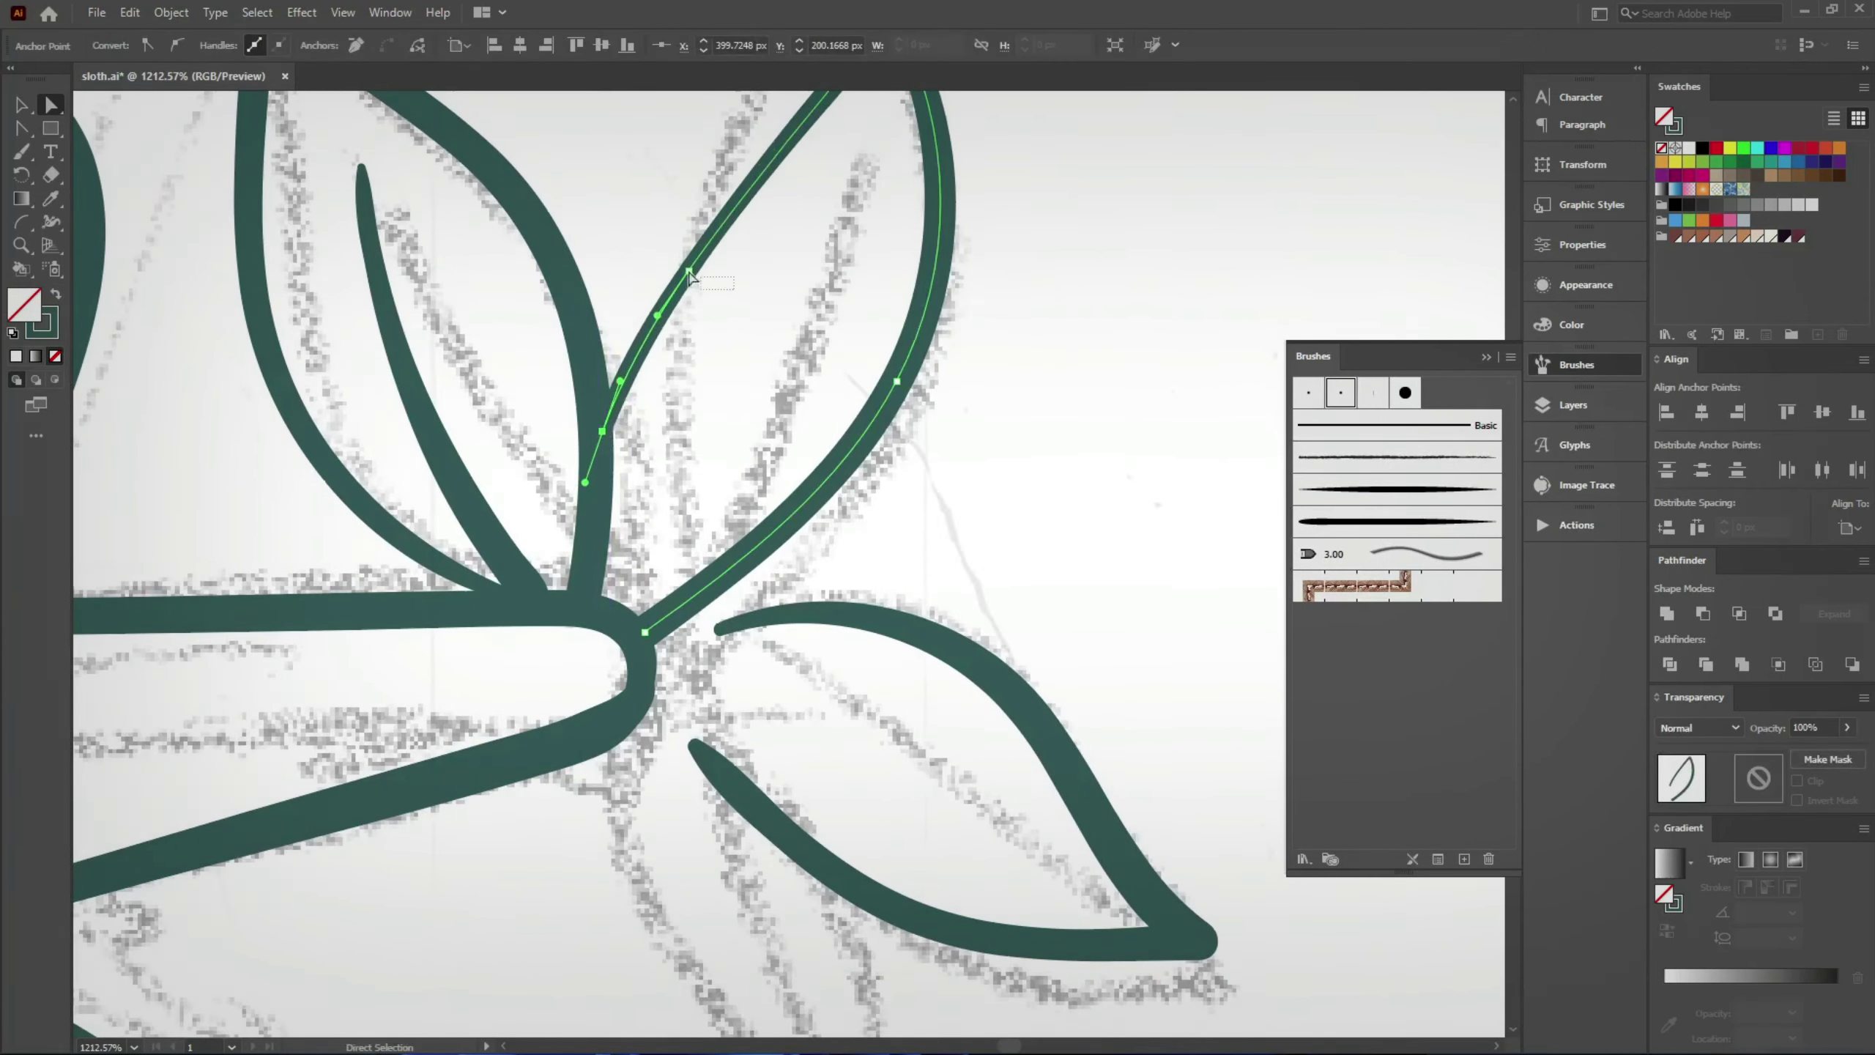
left_click_drag(689, 271, 713, 241)
Step: Shift the leaf slightly so it meets the branch tip
key("ctrl+shift+a")
scroll(705, 340, "down", 1)
scroll(705, 340, "down", 1)
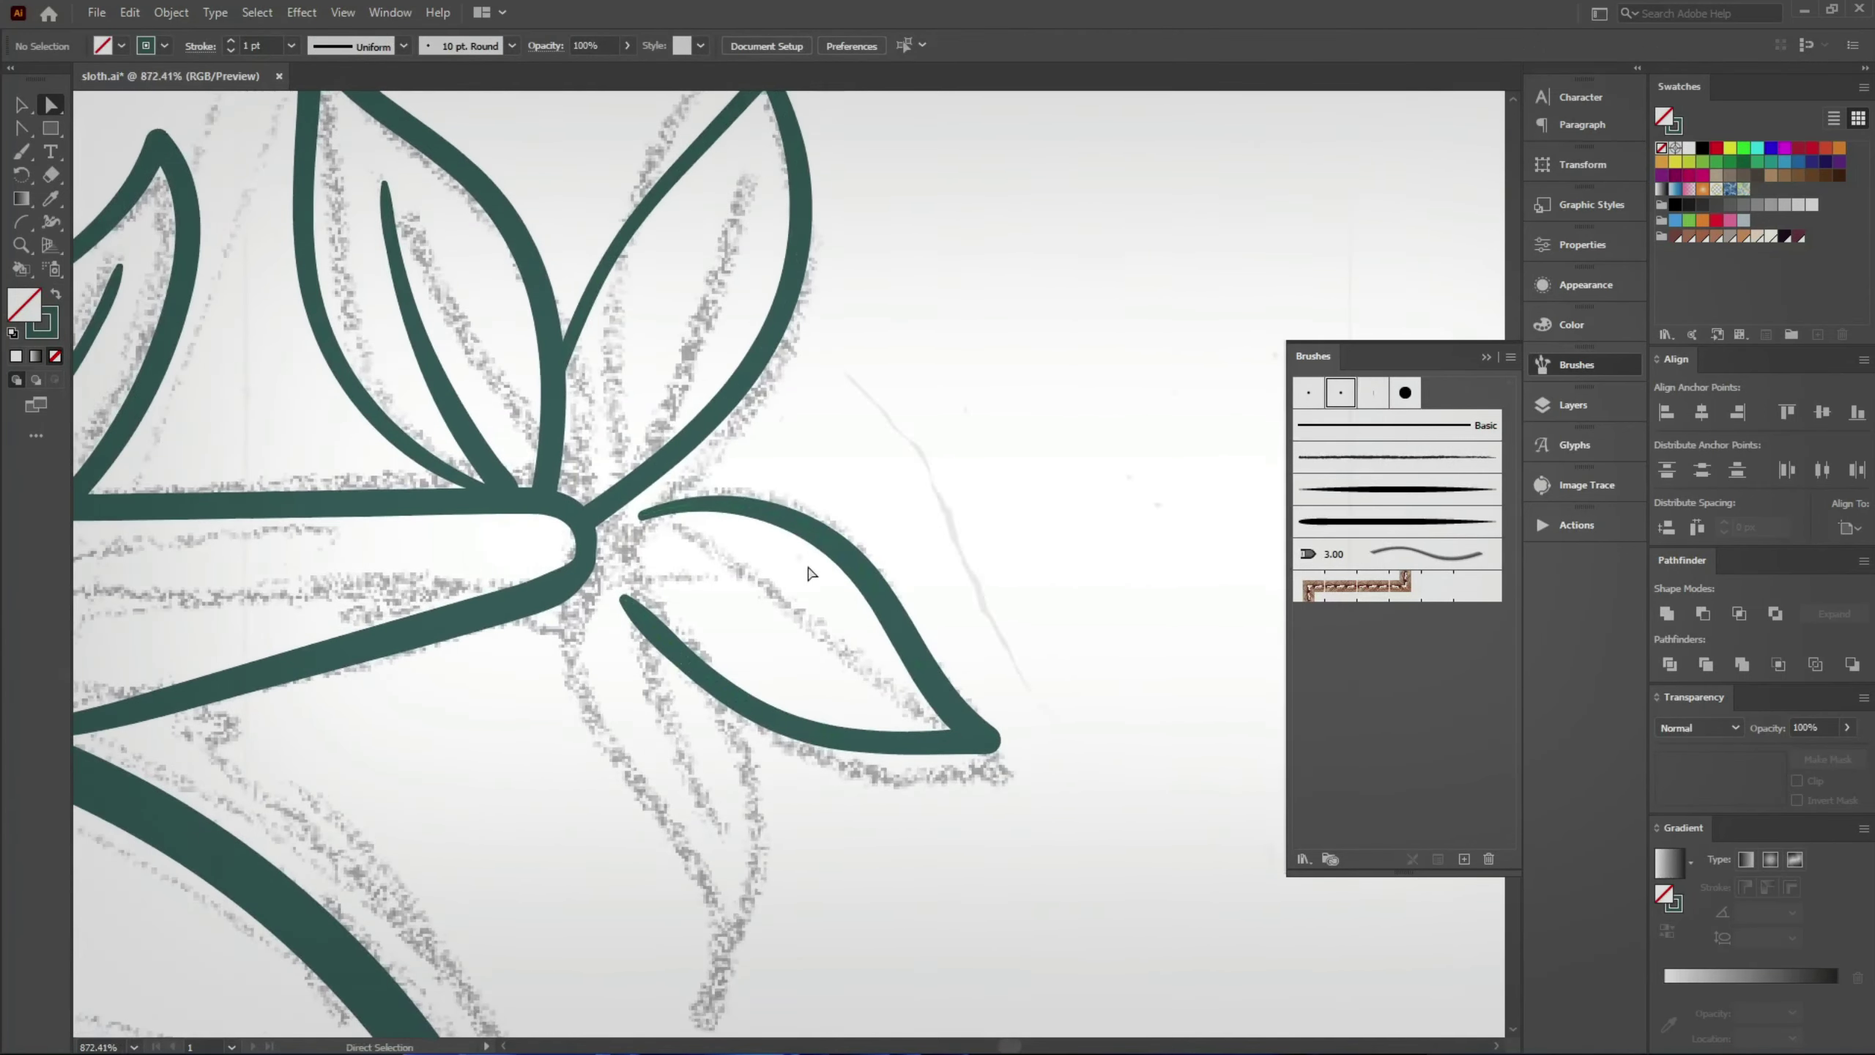
key("v")
left_click_drag(796, 535, 772, 522)
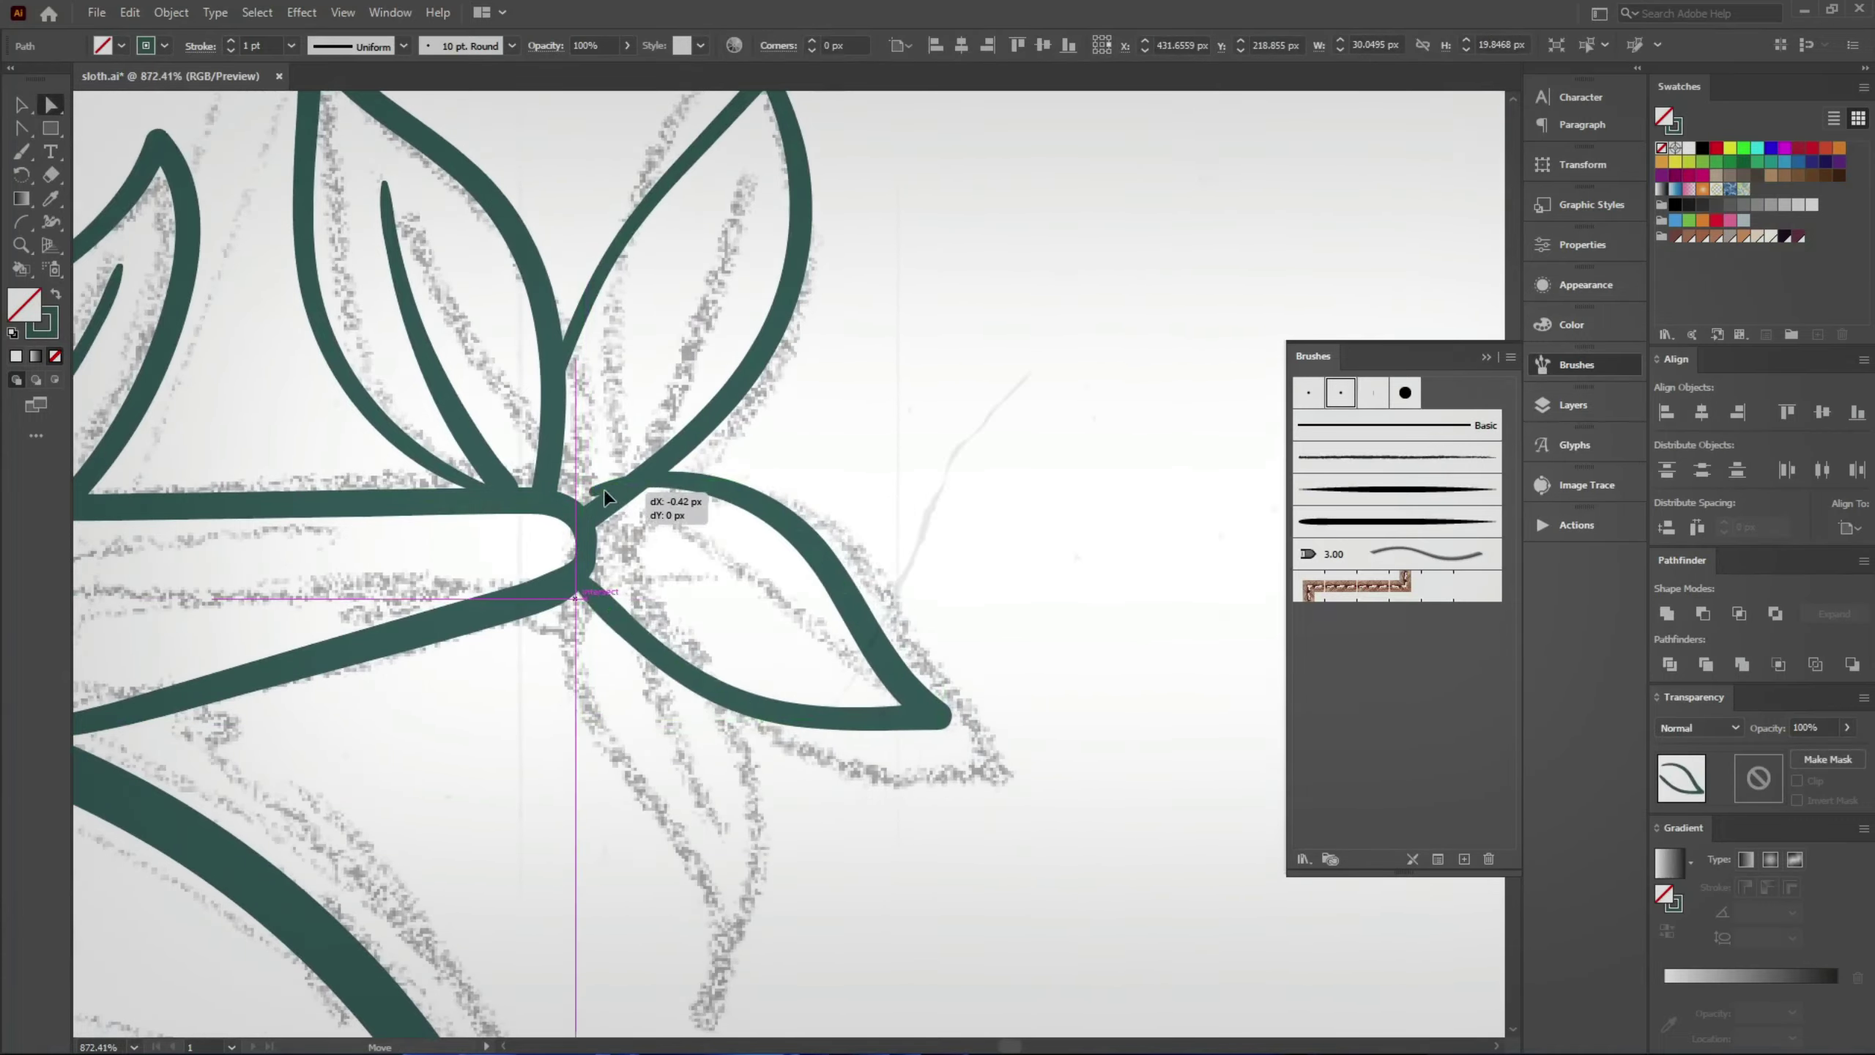
left_click(720, 605)
Step: Paint the edge of a hanging leaf and a vein inside the upward-pointing leaf
key("a")
scroll(720, 604, "down", 4)
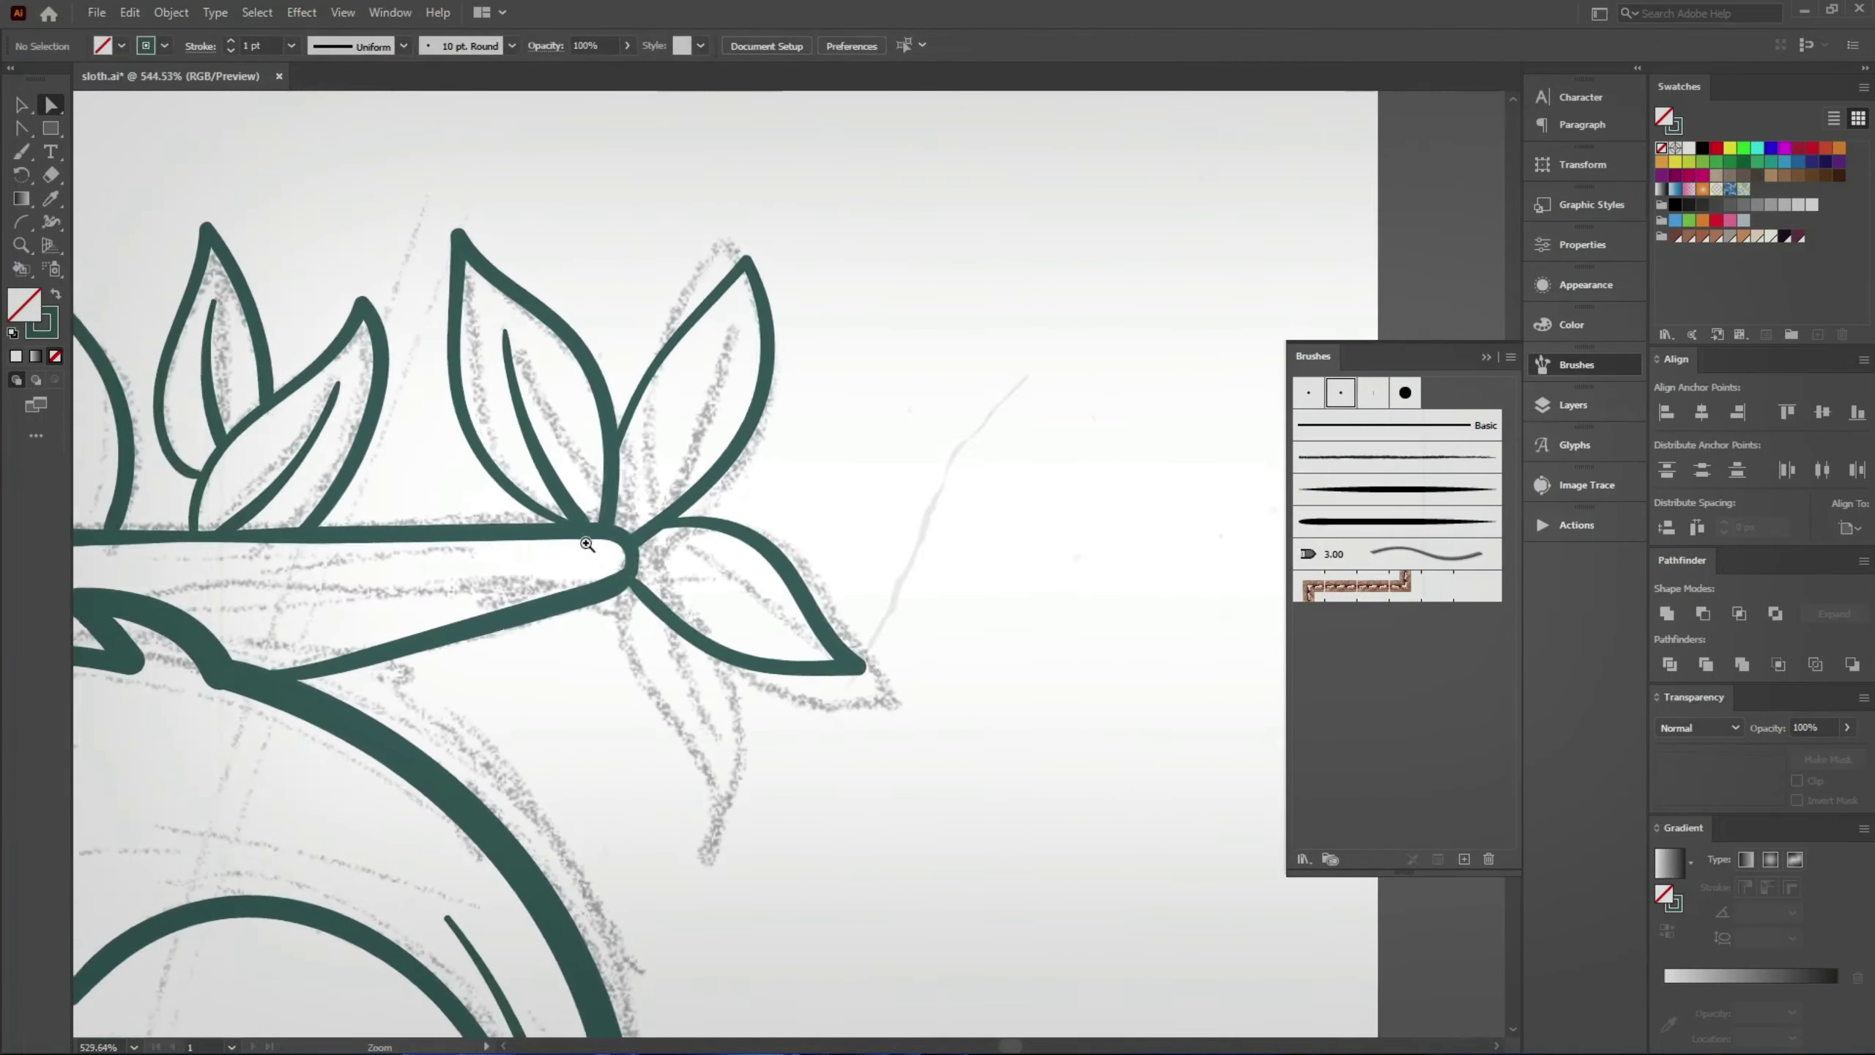
scroll(679, 591, "up", 3)
key("b")
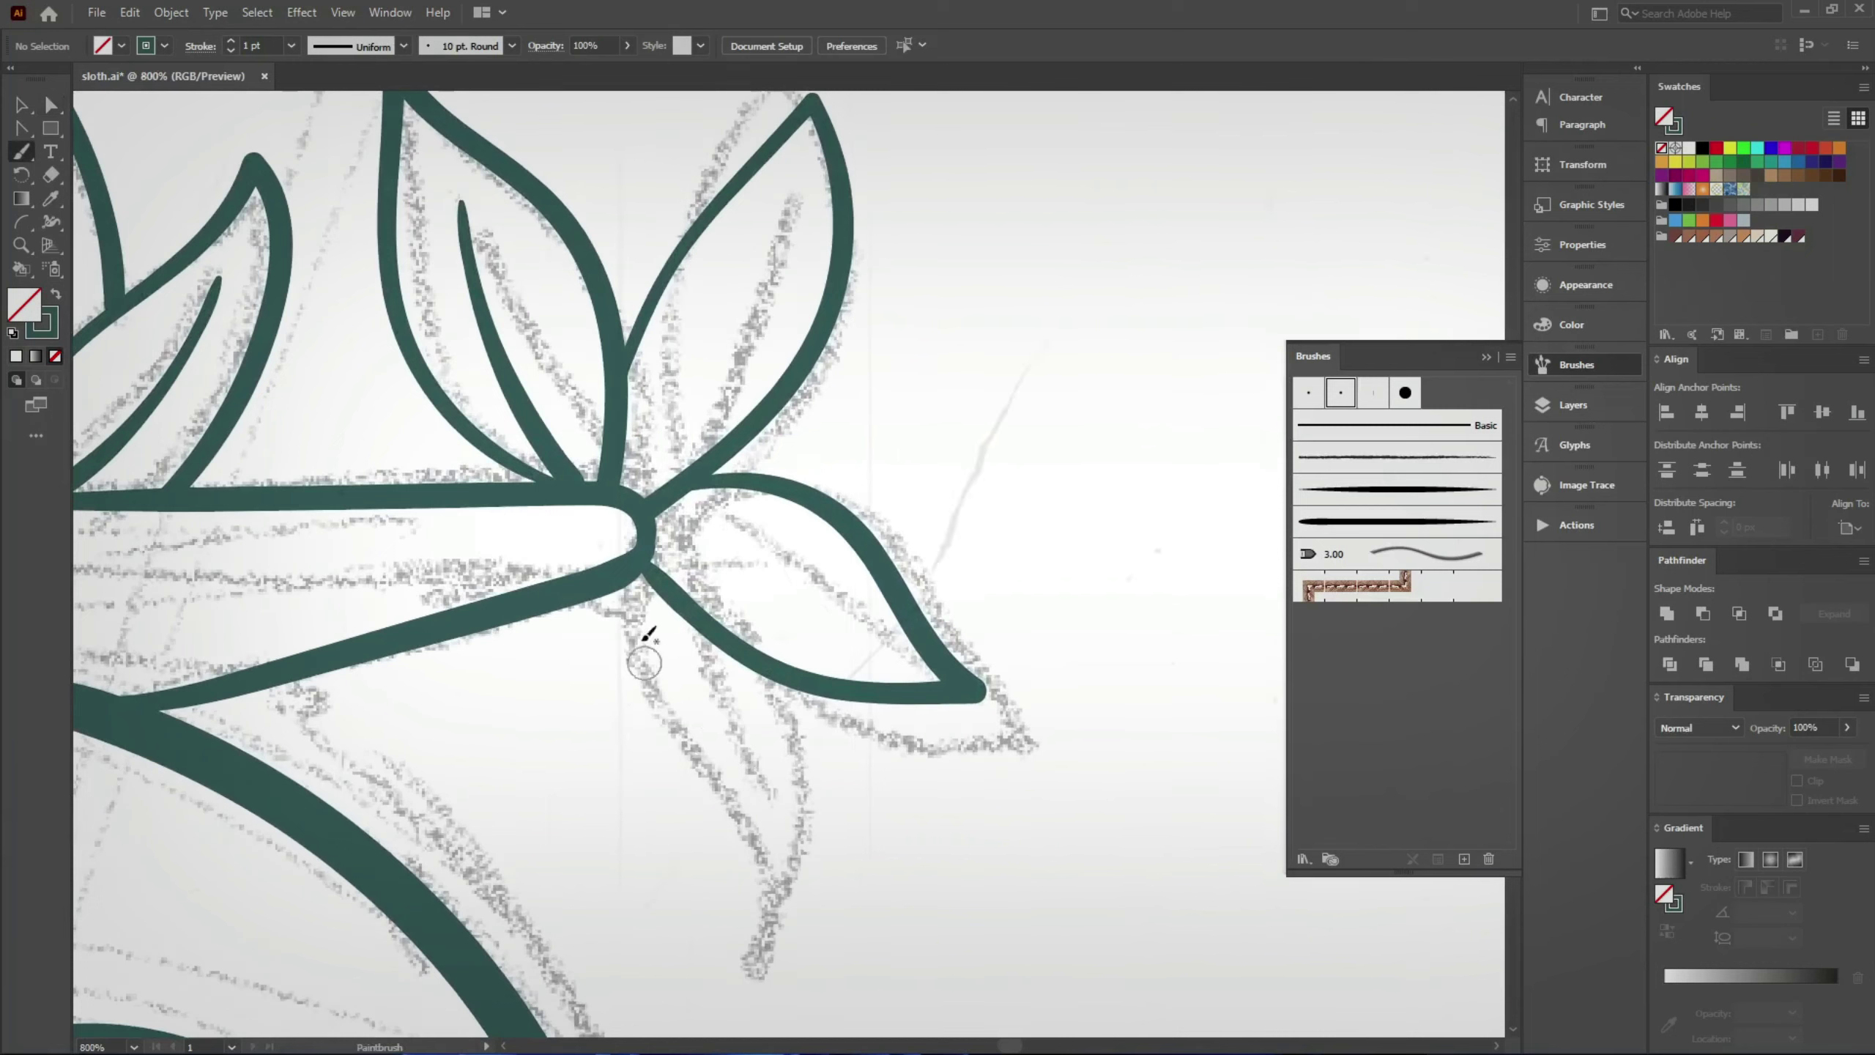
scroll(672, 436, "down", 2)
left_click_drag(657, 432, 678, 789)
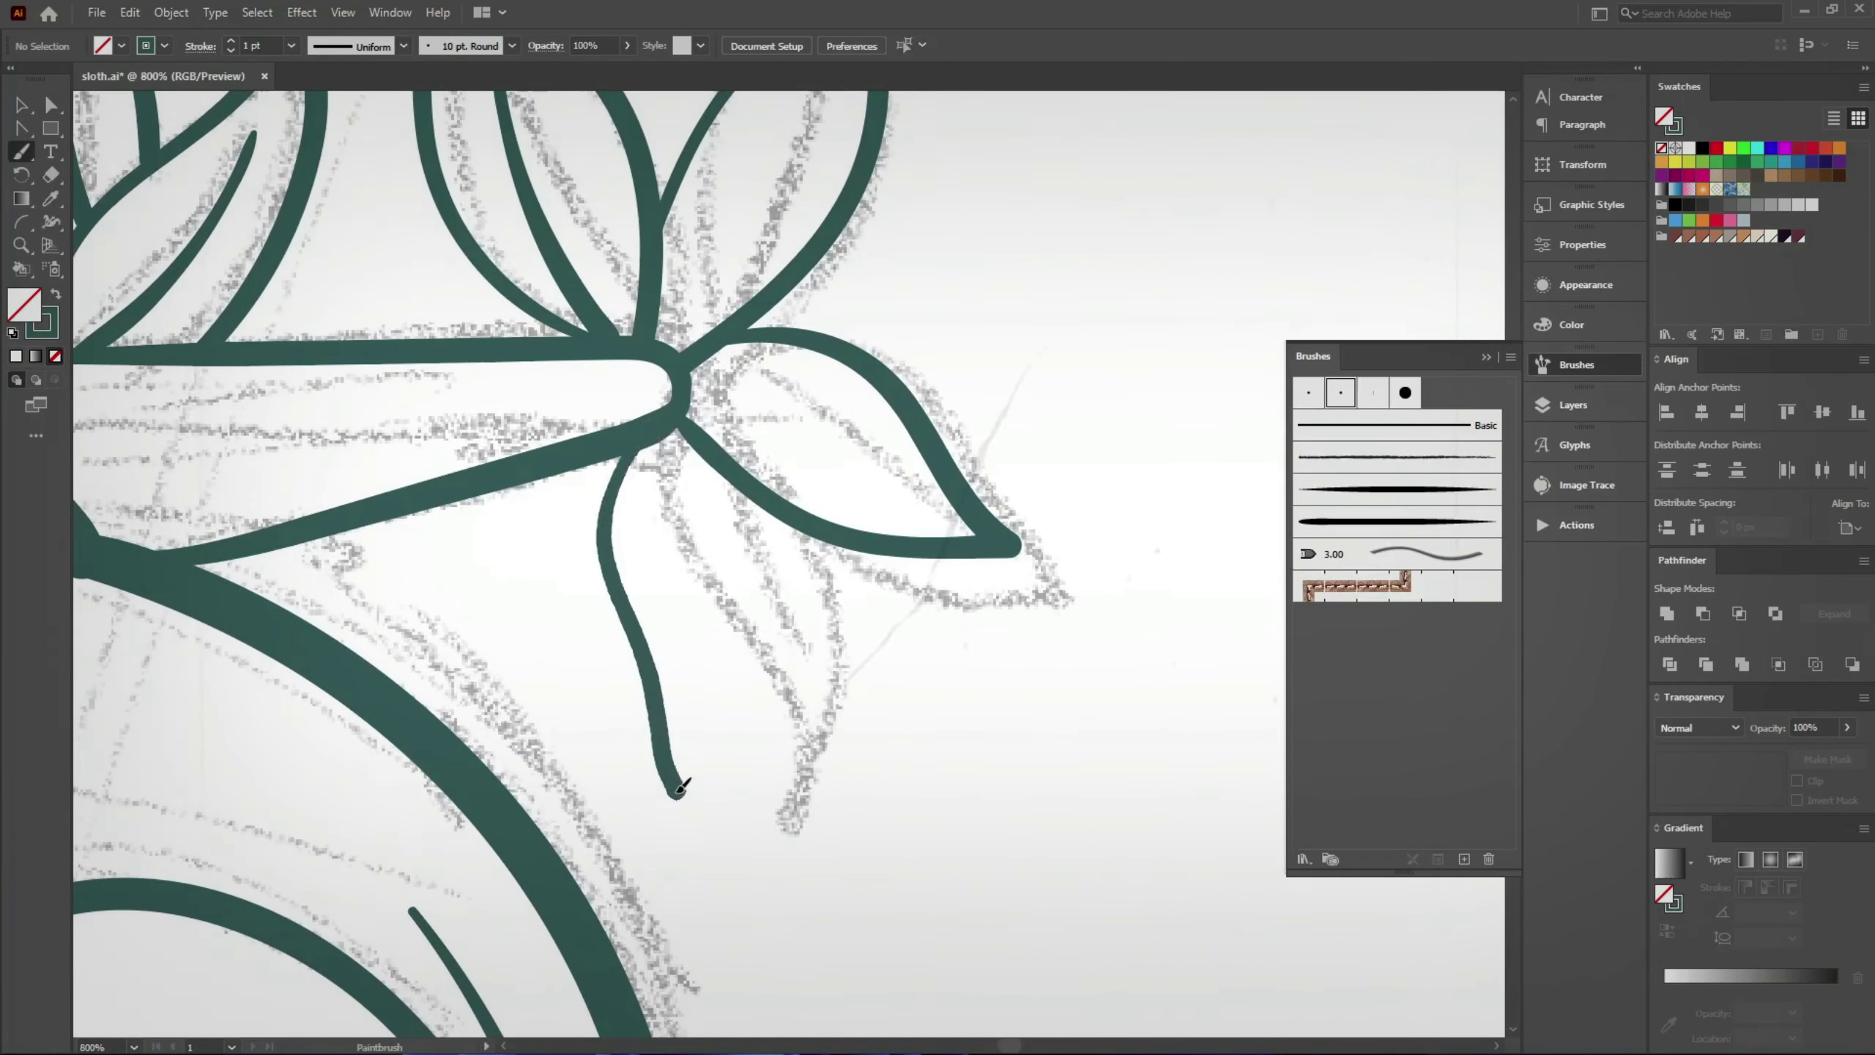
scroll(748, 479, "up", 2)
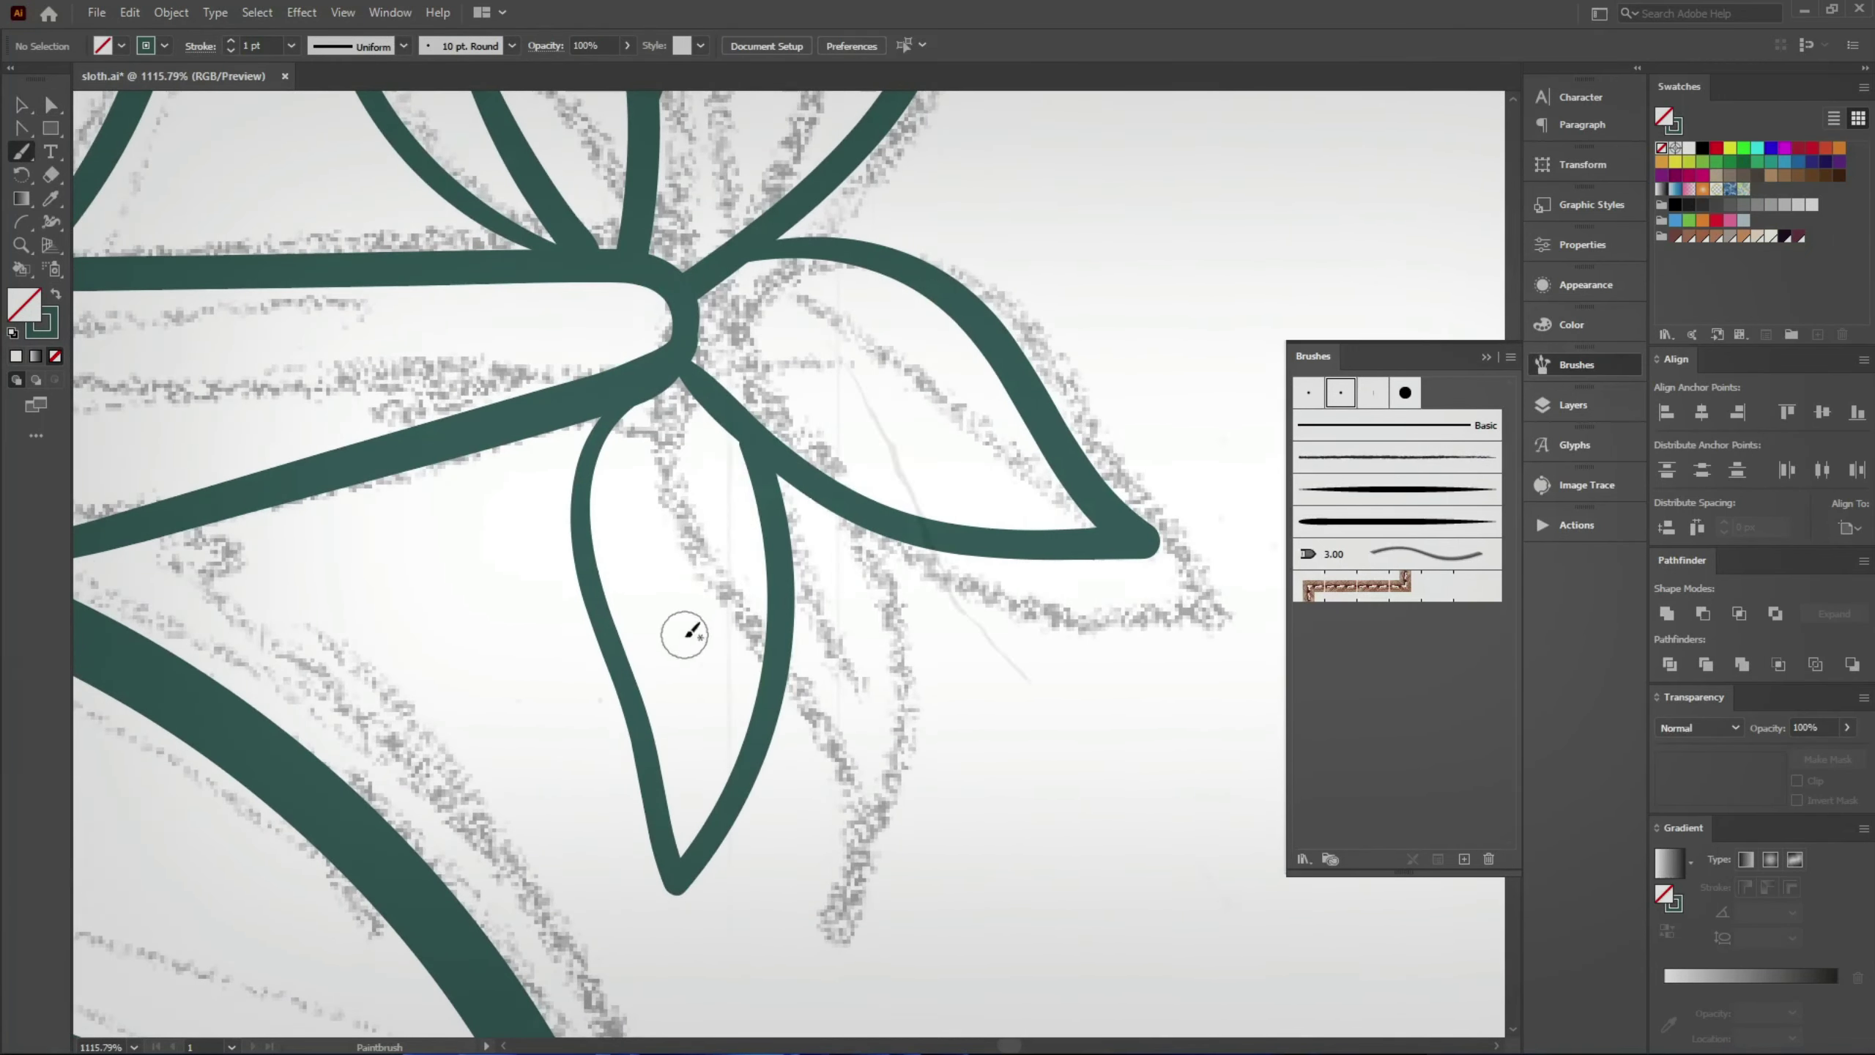
left_click_drag(686, 349, 487, 614)
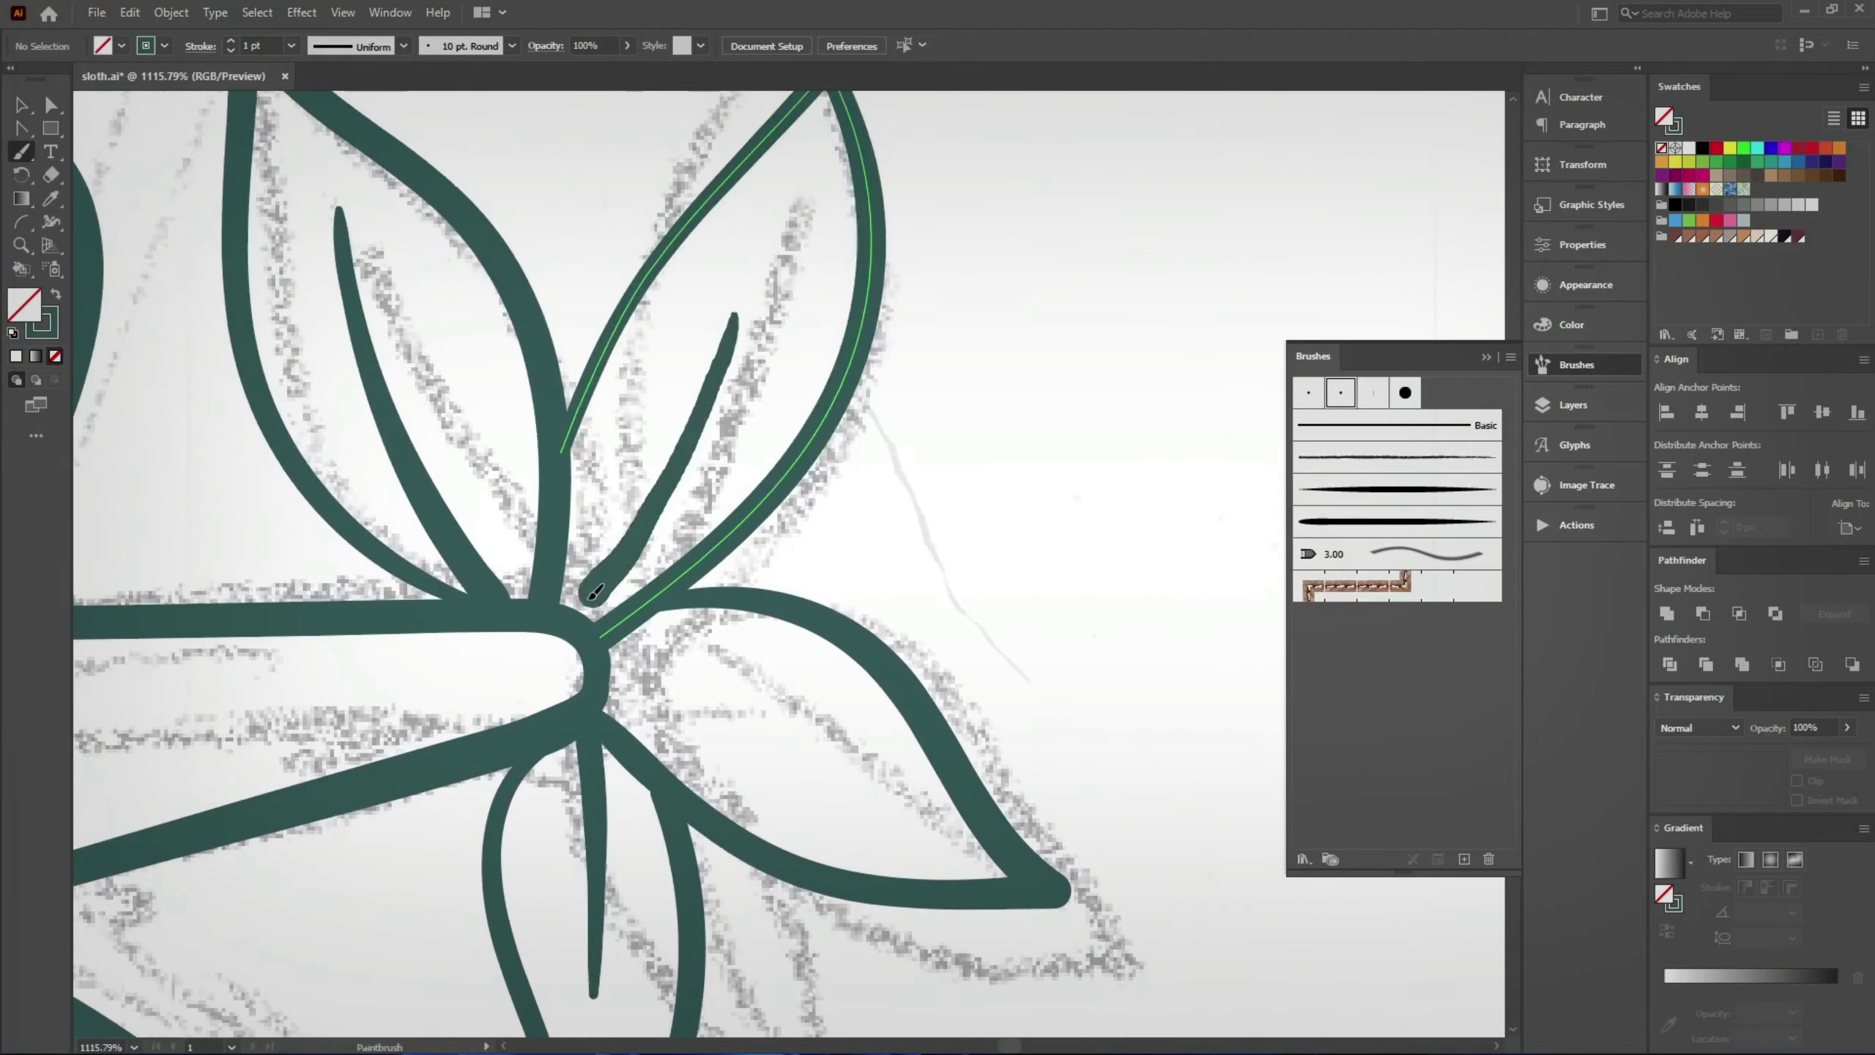
Step: Paint the sprig's V-shaped stem and nudge it into place
scroll(716, 543, "down", 5)
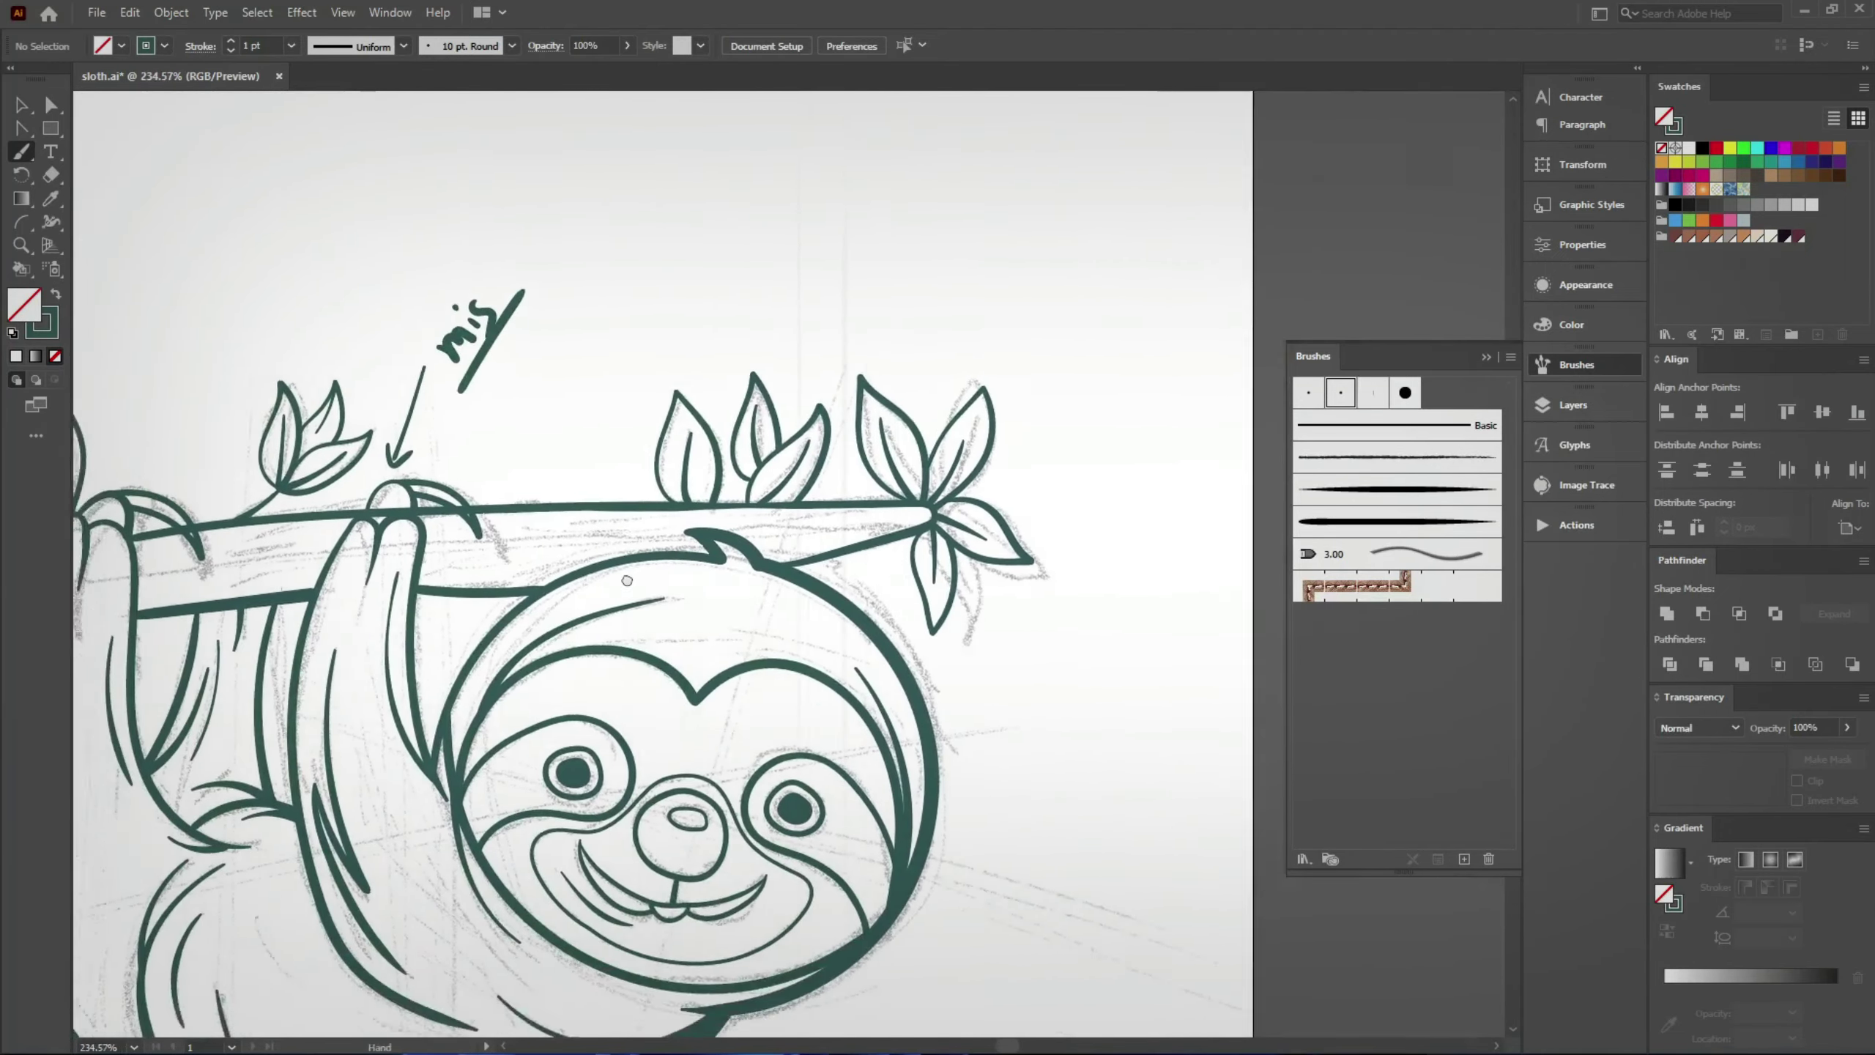
scroll(716, 542, "down", 3)
scroll(701, 517, "up", 1)
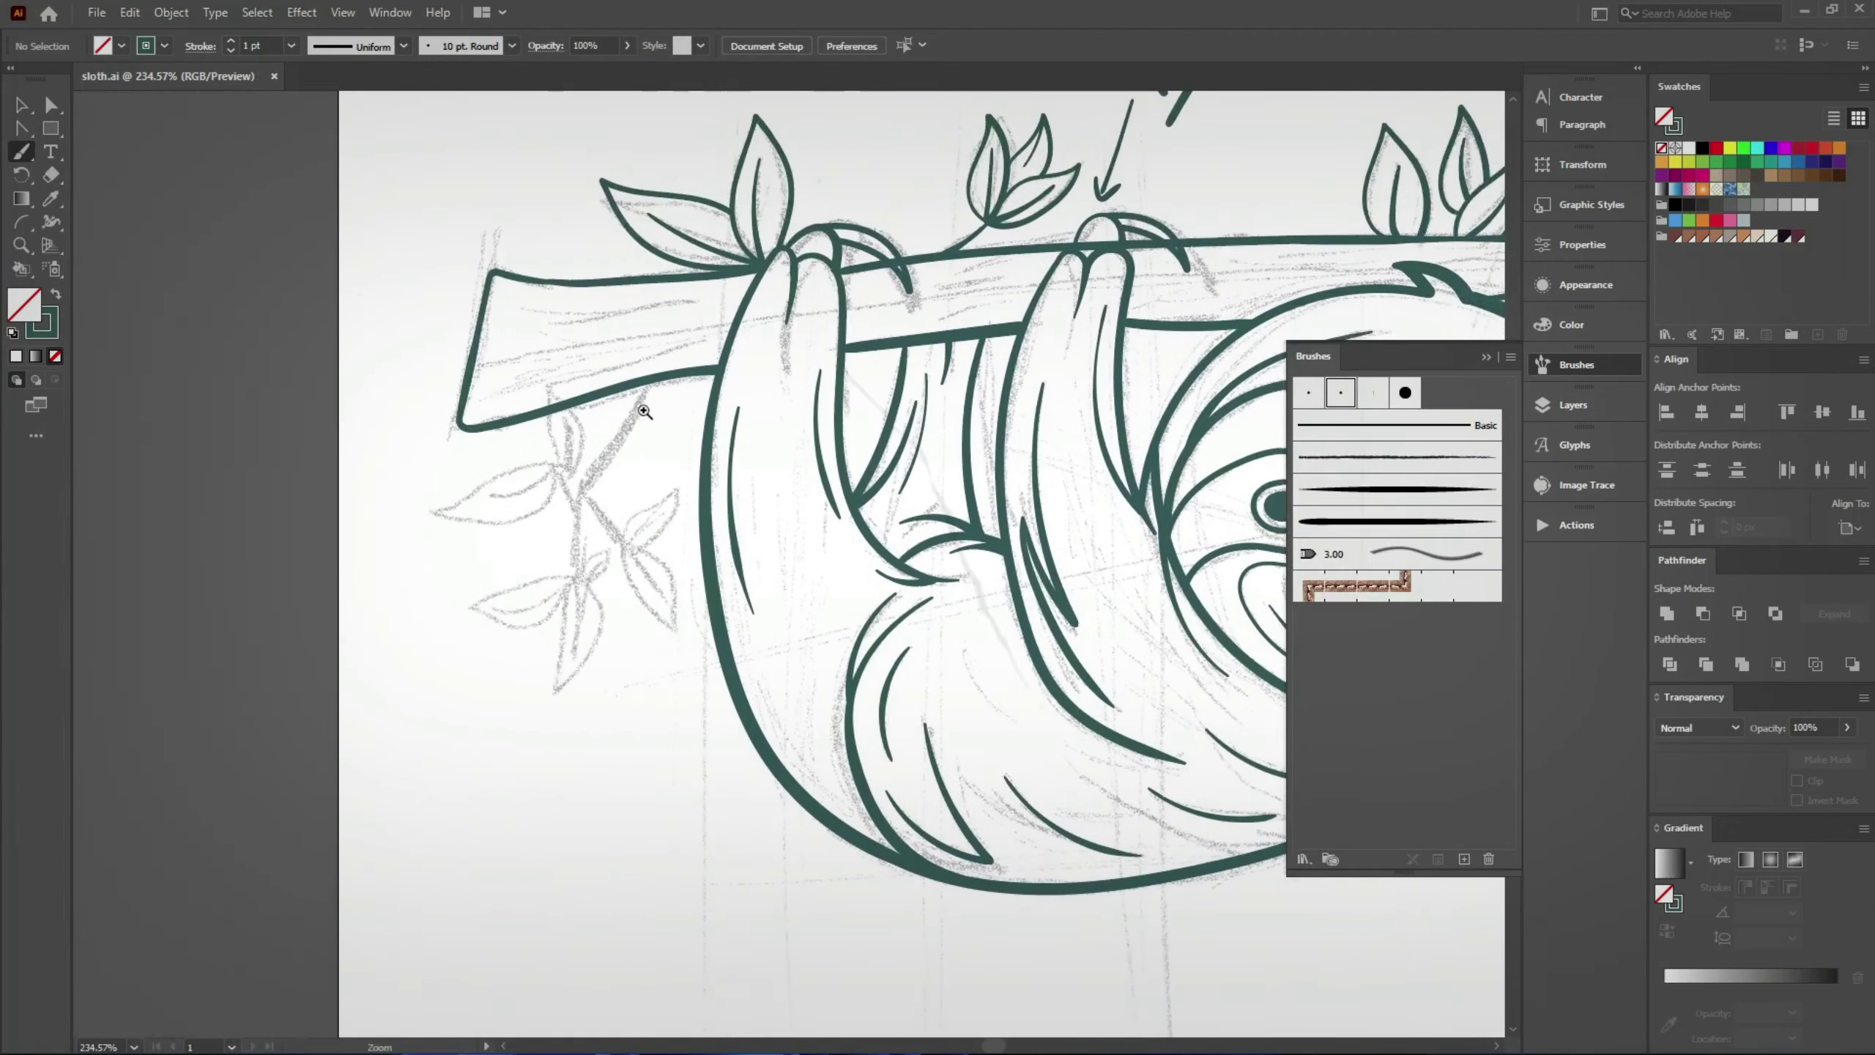
scroll(672, 458, "up", 1)
scroll(677, 523, "up", 1)
scroll(677, 524, "up", 2)
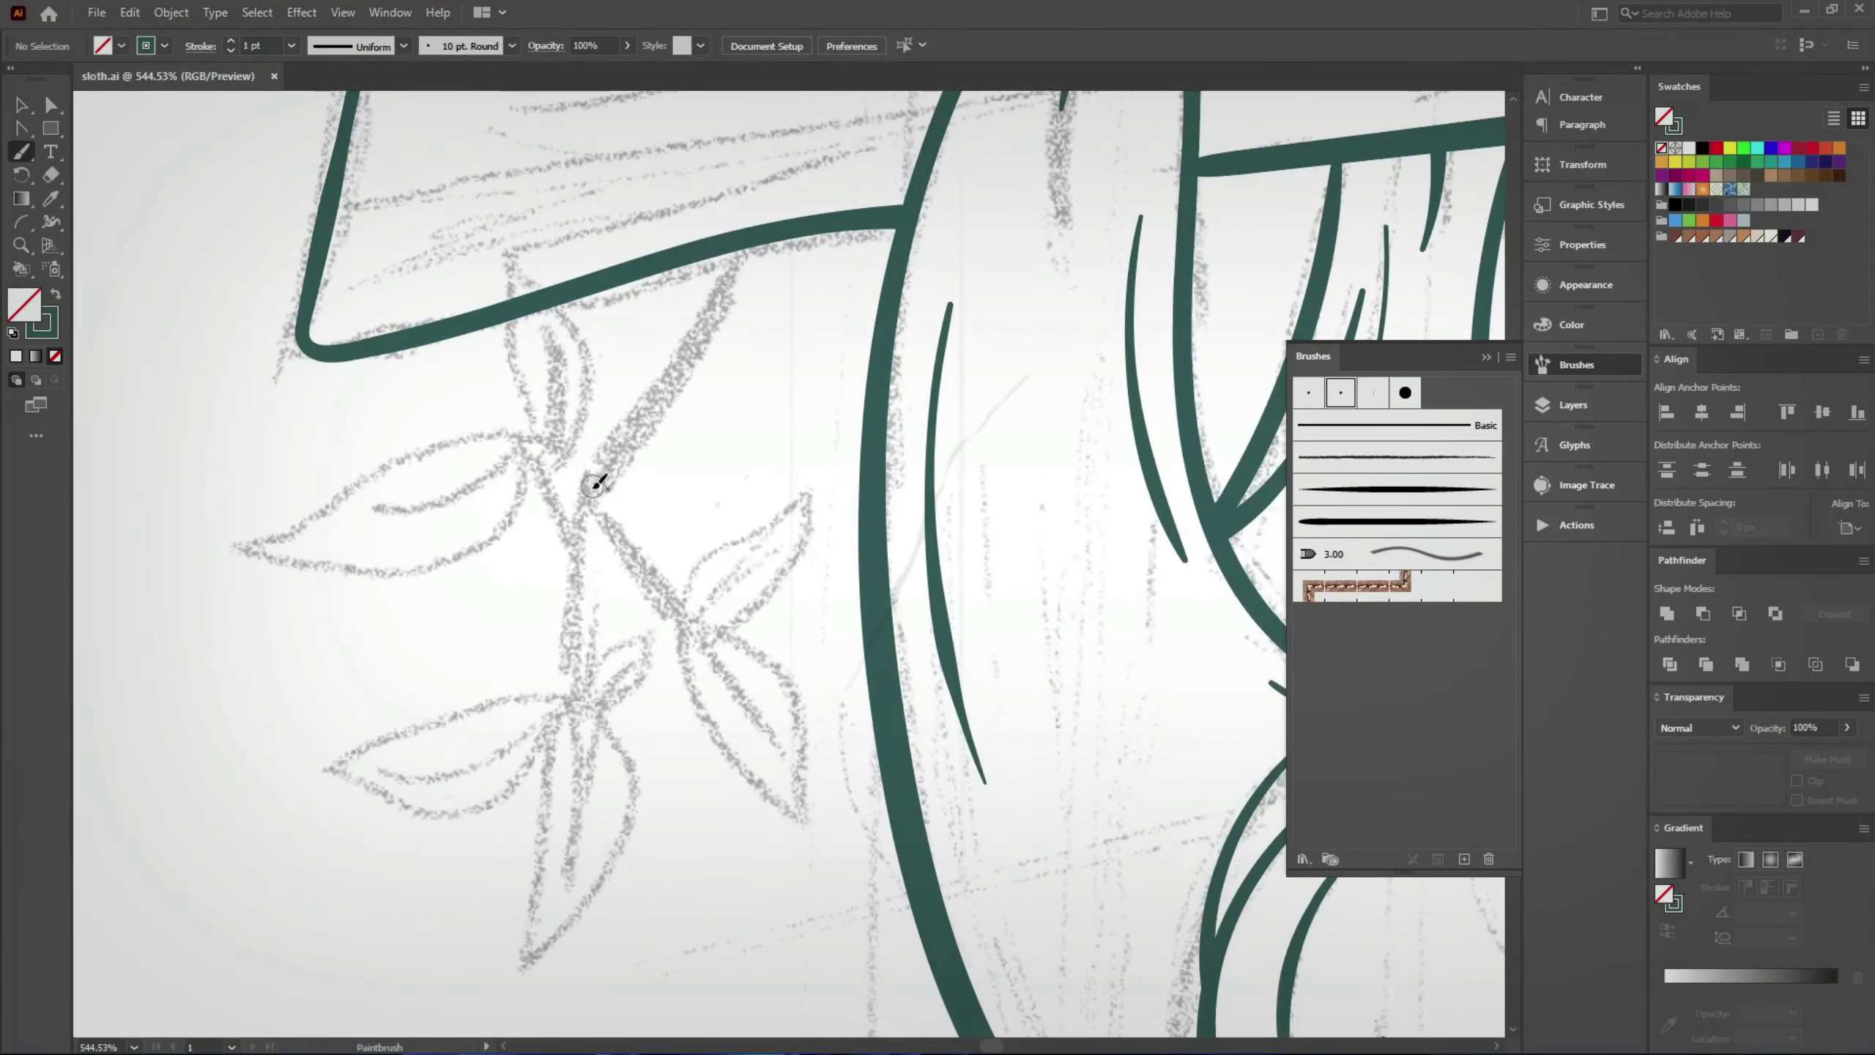
left_click_drag(710, 342, 751, 252)
scroll(654, 553, "up", 2)
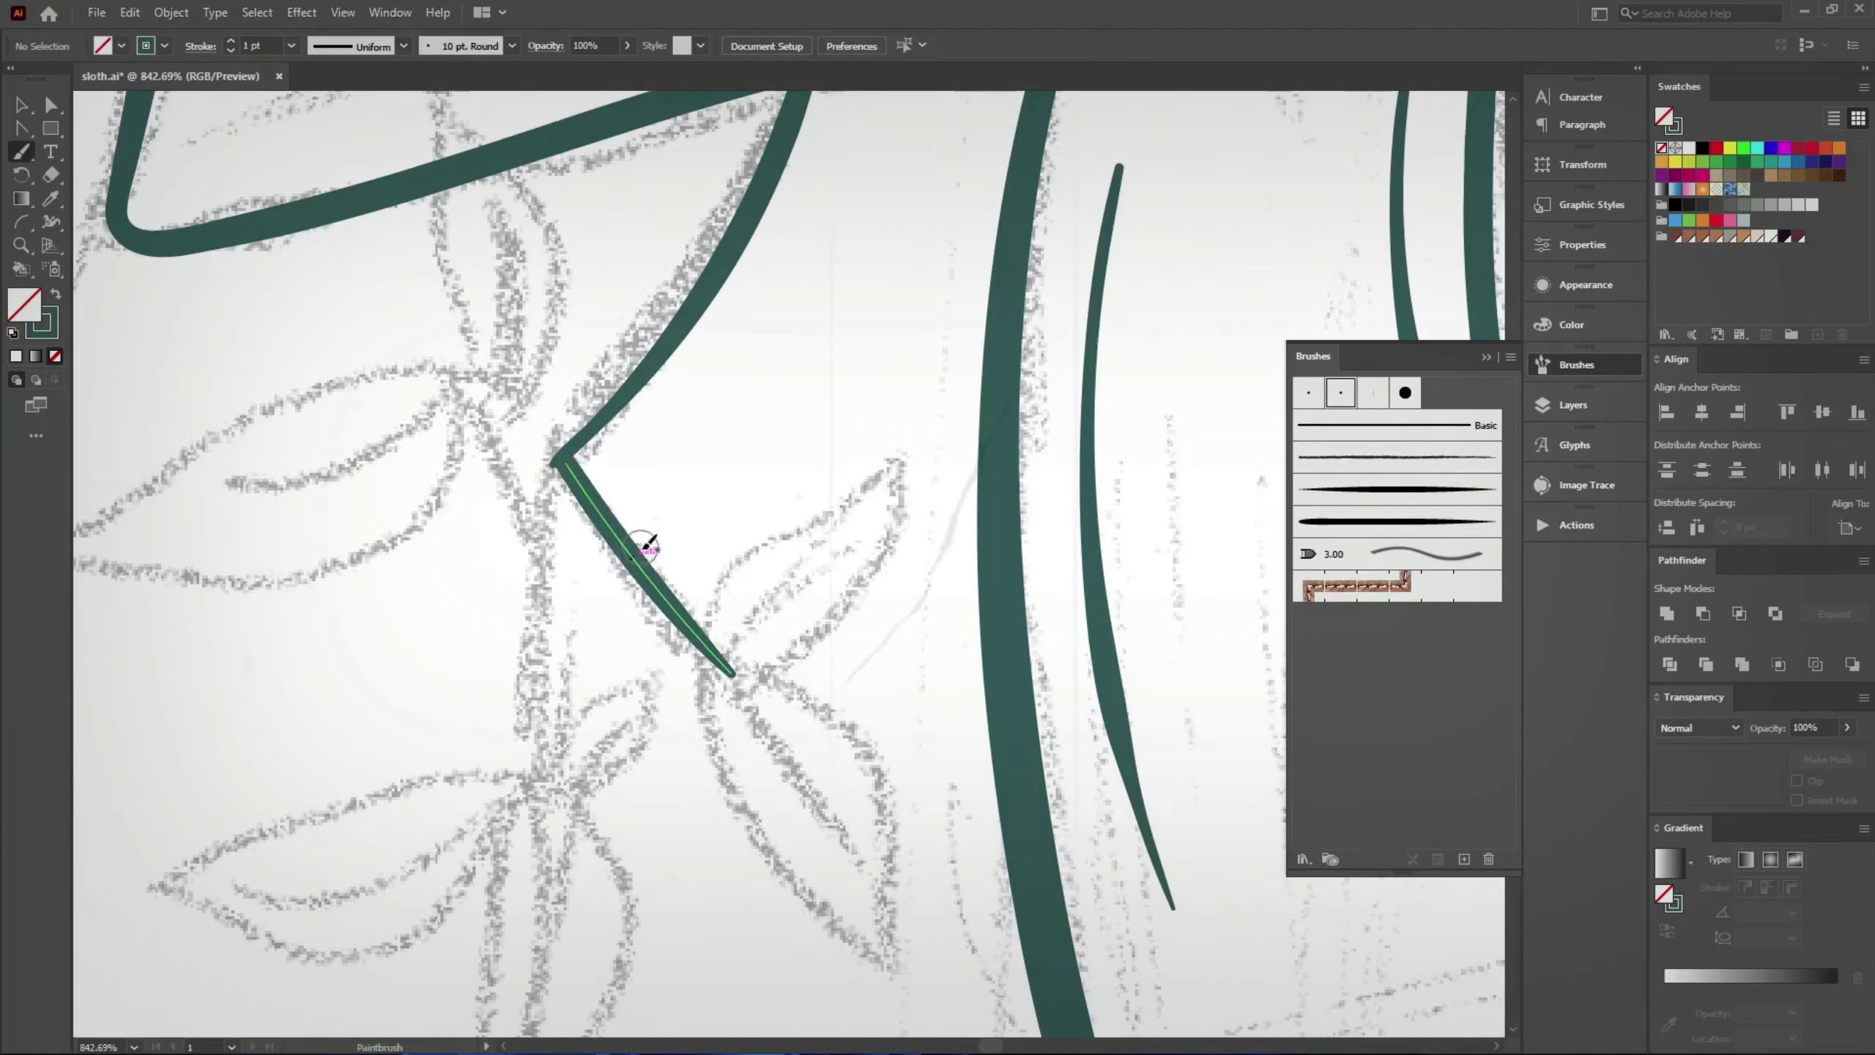
key("v")
mouse_move(639, 555)
left_mouse_down()
mouse_move(603, 530)
mouse_move(667, 647)
left_mouse_up()
Step: Paint the sprig leaves and centre vein, redoing misdrawn strokes, ending with a left-pointing leaf
key("b")
scroll(766, 711, "up", 1)
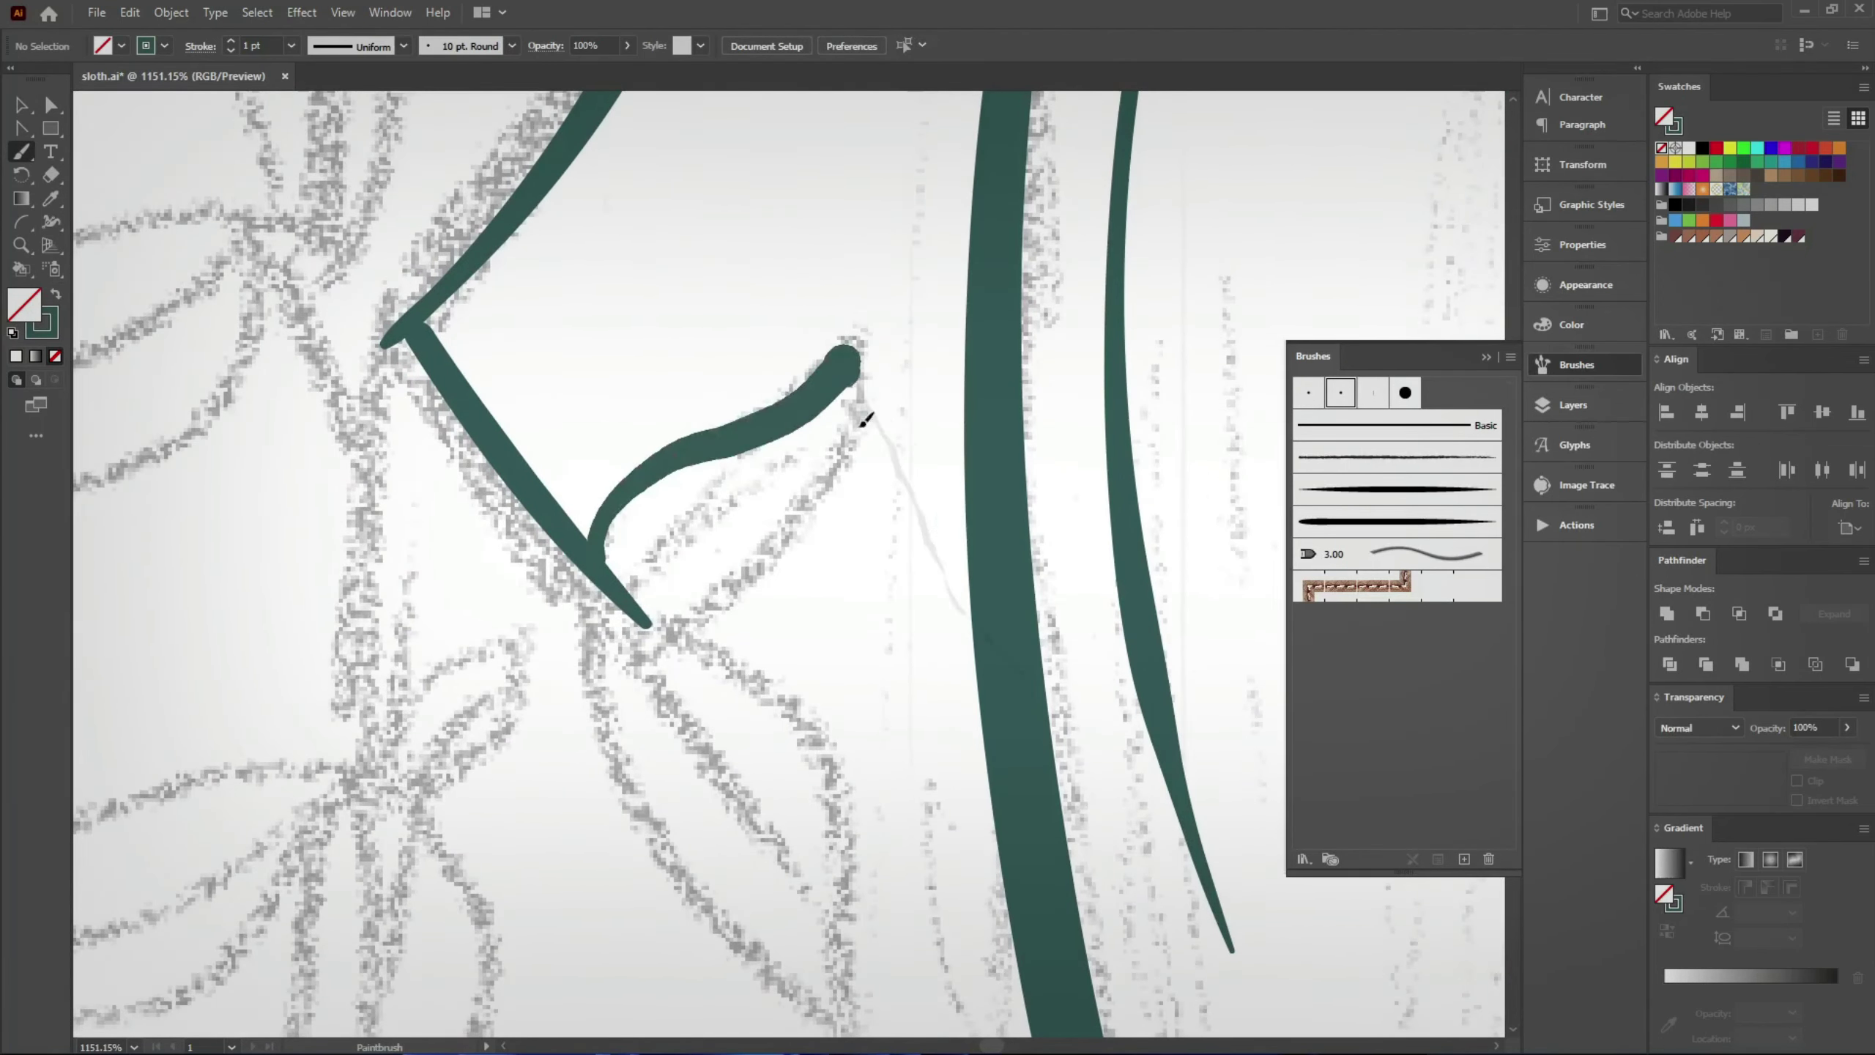
key("ctrl+z")
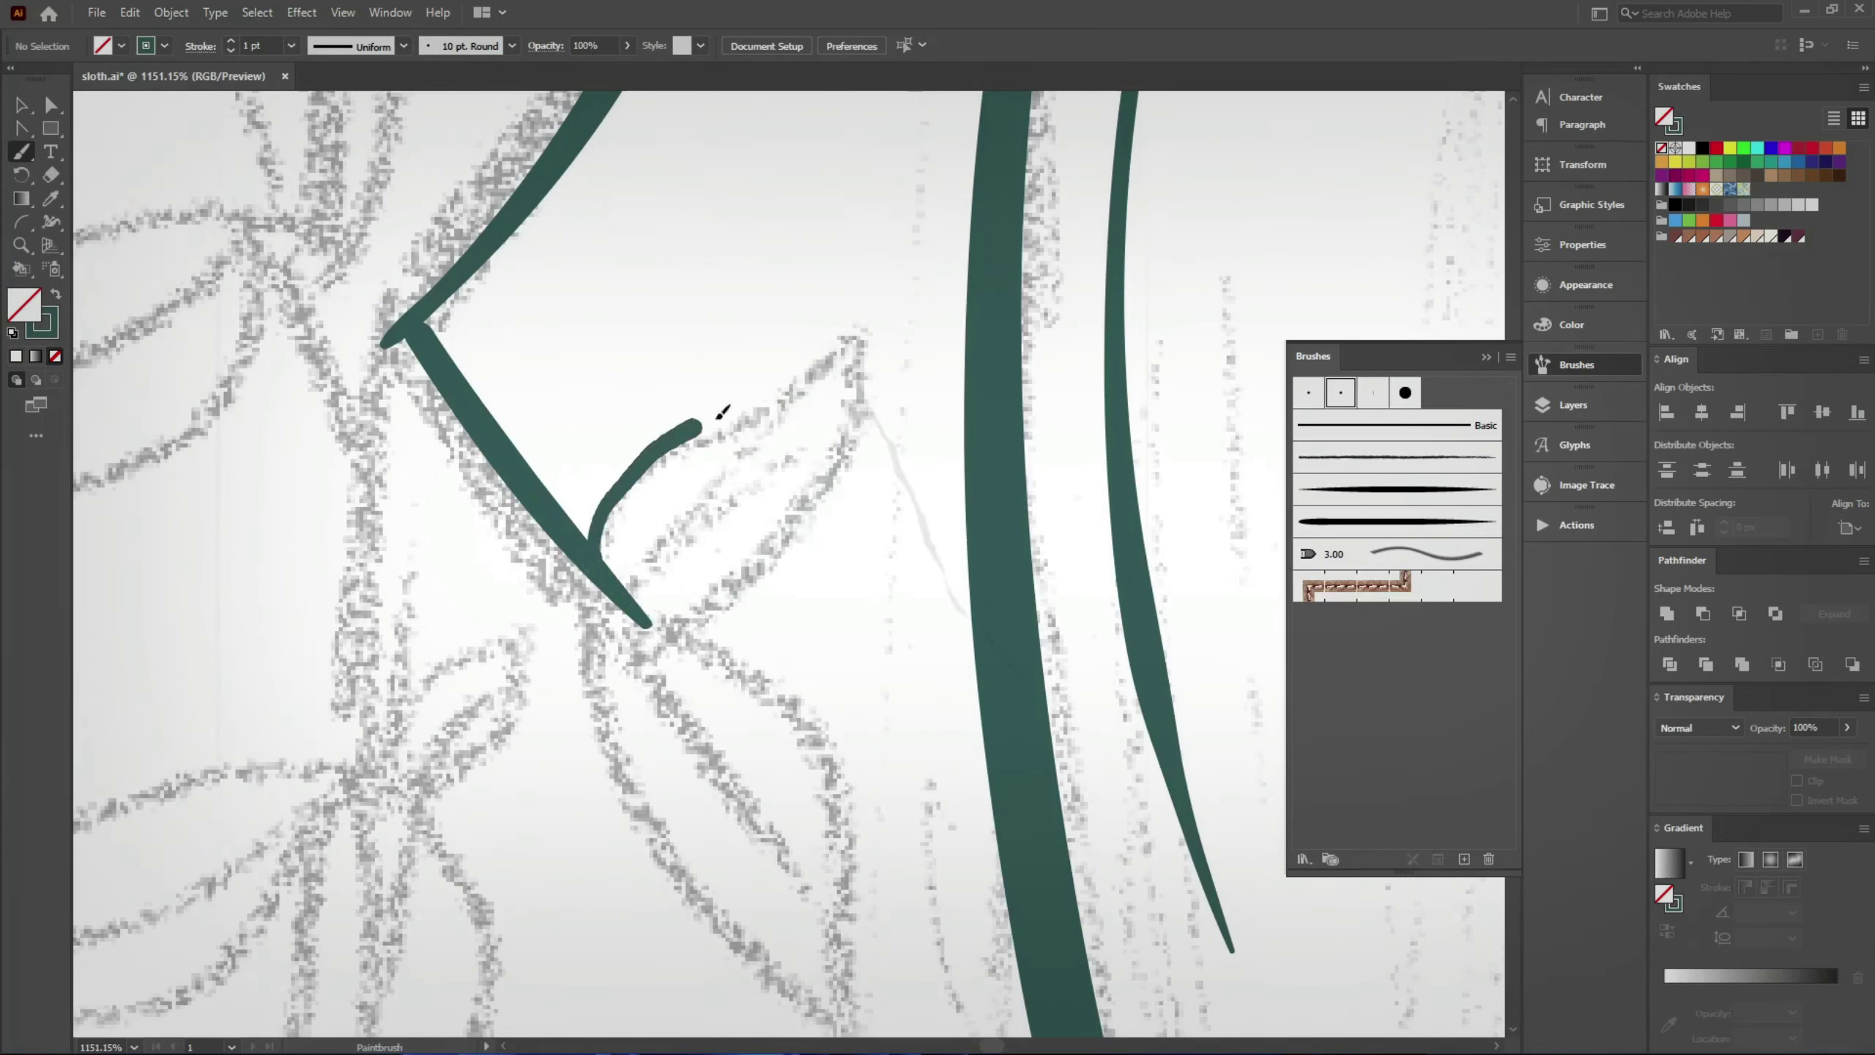
left_click_drag(720, 415, 764, 573)
key("ctrl+z")
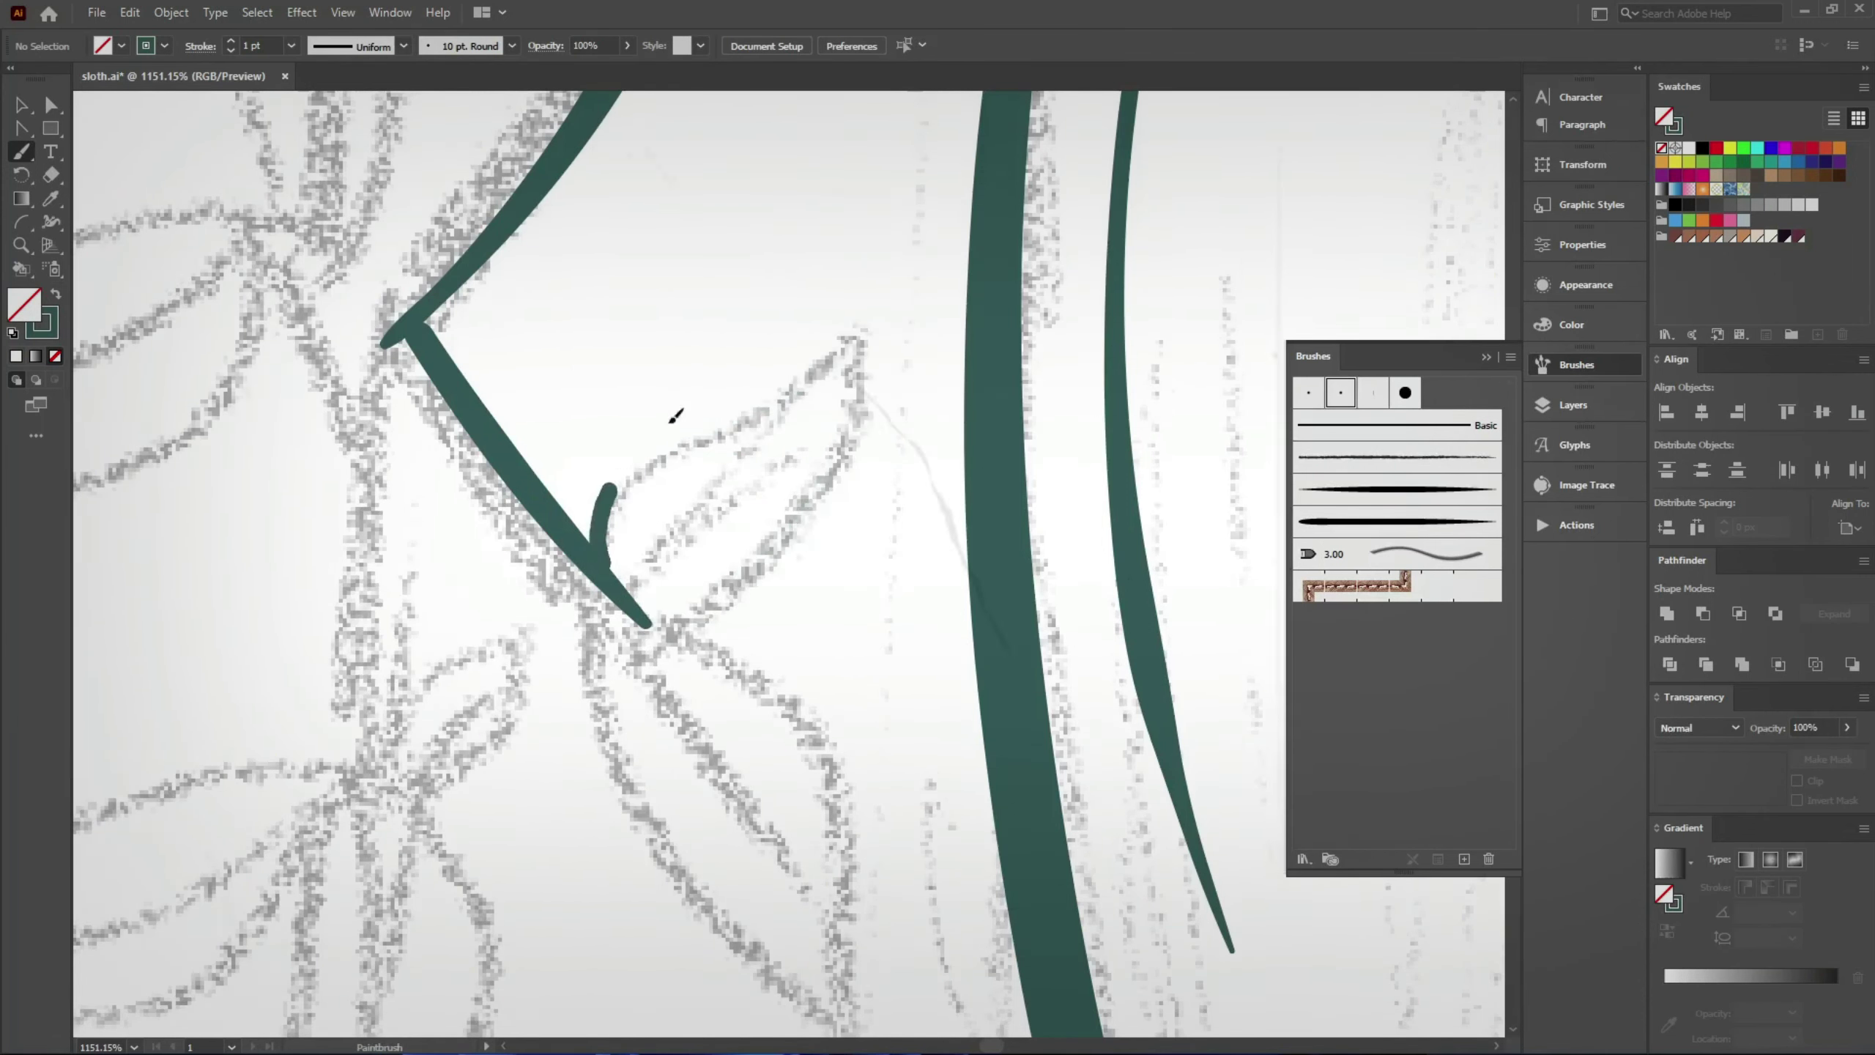
mouse_move(859, 414)
left_mouse_down()
mouse_move(641, 617)
mouse_move(585, 529)
mouse_move(679, 545)
mouse_move(600, 549)
mouse_move(626, 370)
left_mouse_up()
key("ctrl+z")
mouse_move(591, 431)
left_mouse_down()
mouse_move(764, 713)
mouse_move(617, 384)
left_mouse_up()
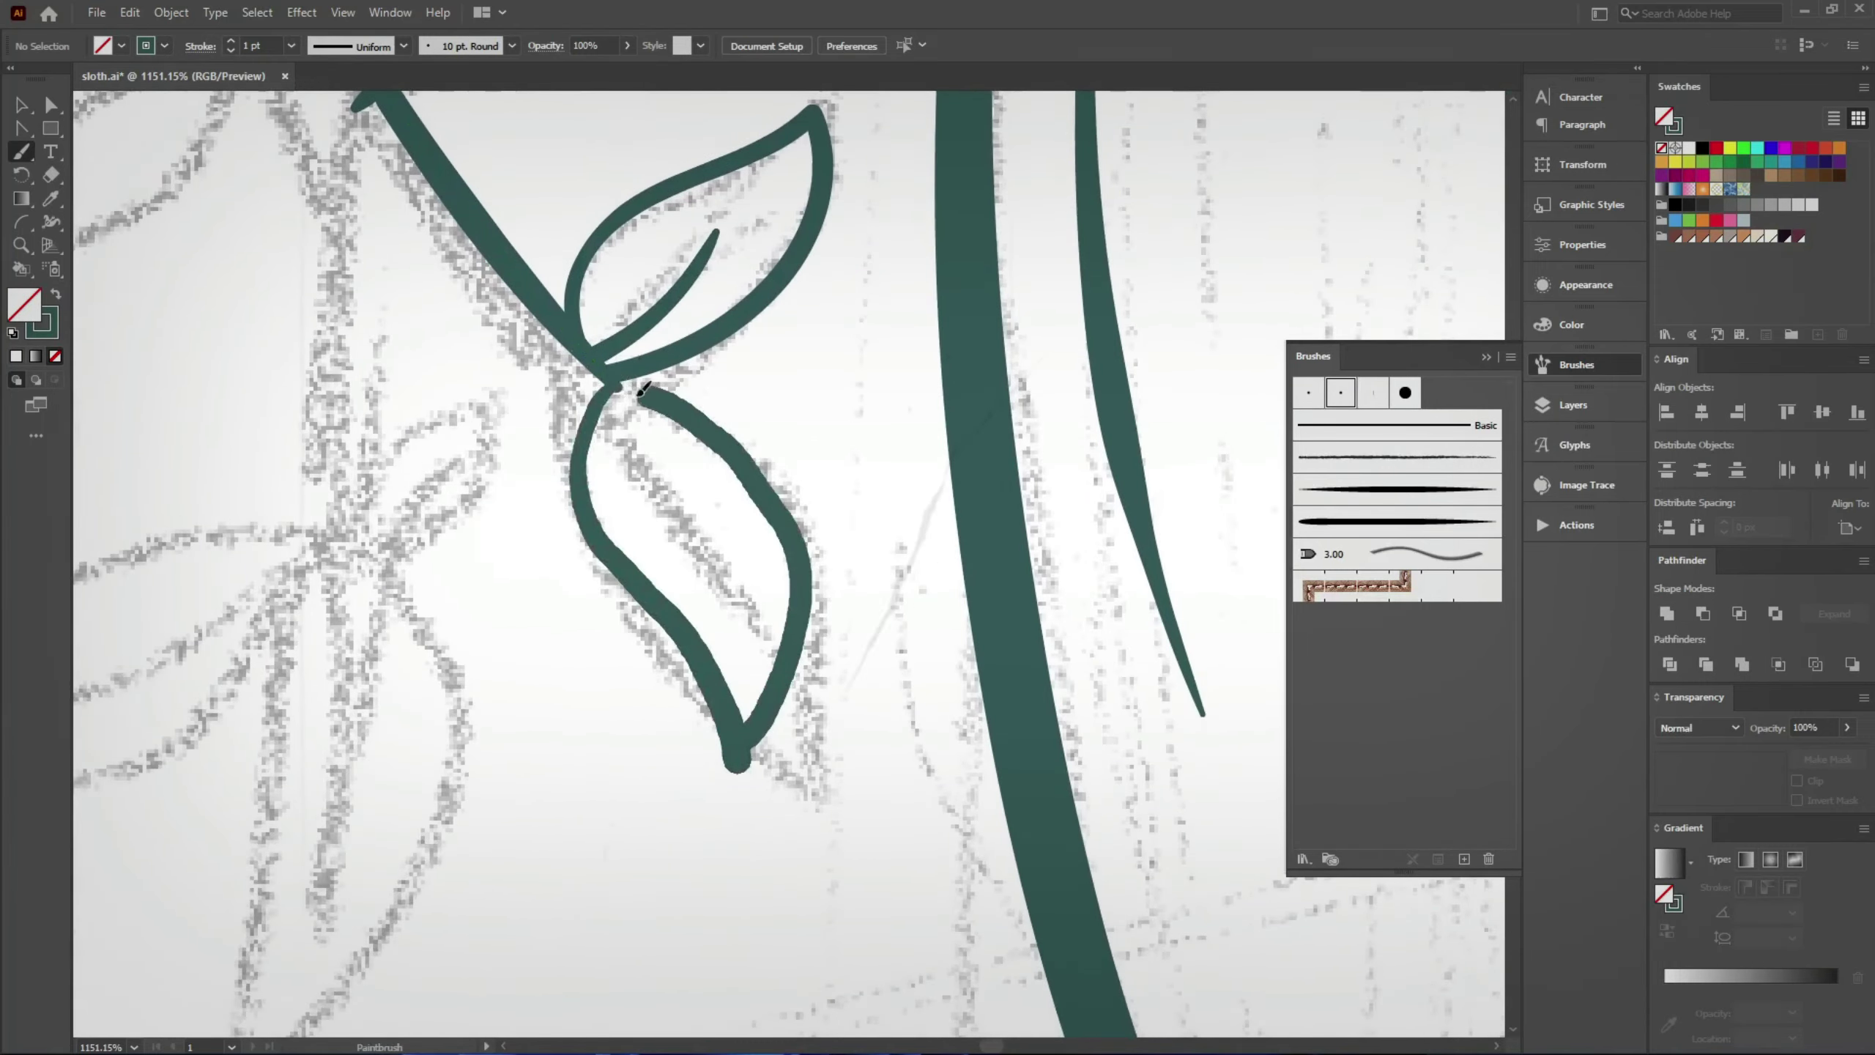
mouse_move(694, 488)
left_mouse_down()
mouse_move(633, 388)
mouse_move(818, 476)
mouse_move(671, 531)
left_mouse_up()
key("ctrl+z")
mouse_move(782, 465)
left_mouse_down()
mouse_move(624, 604)
mouse_move(761, 570)
left_mouse_up()
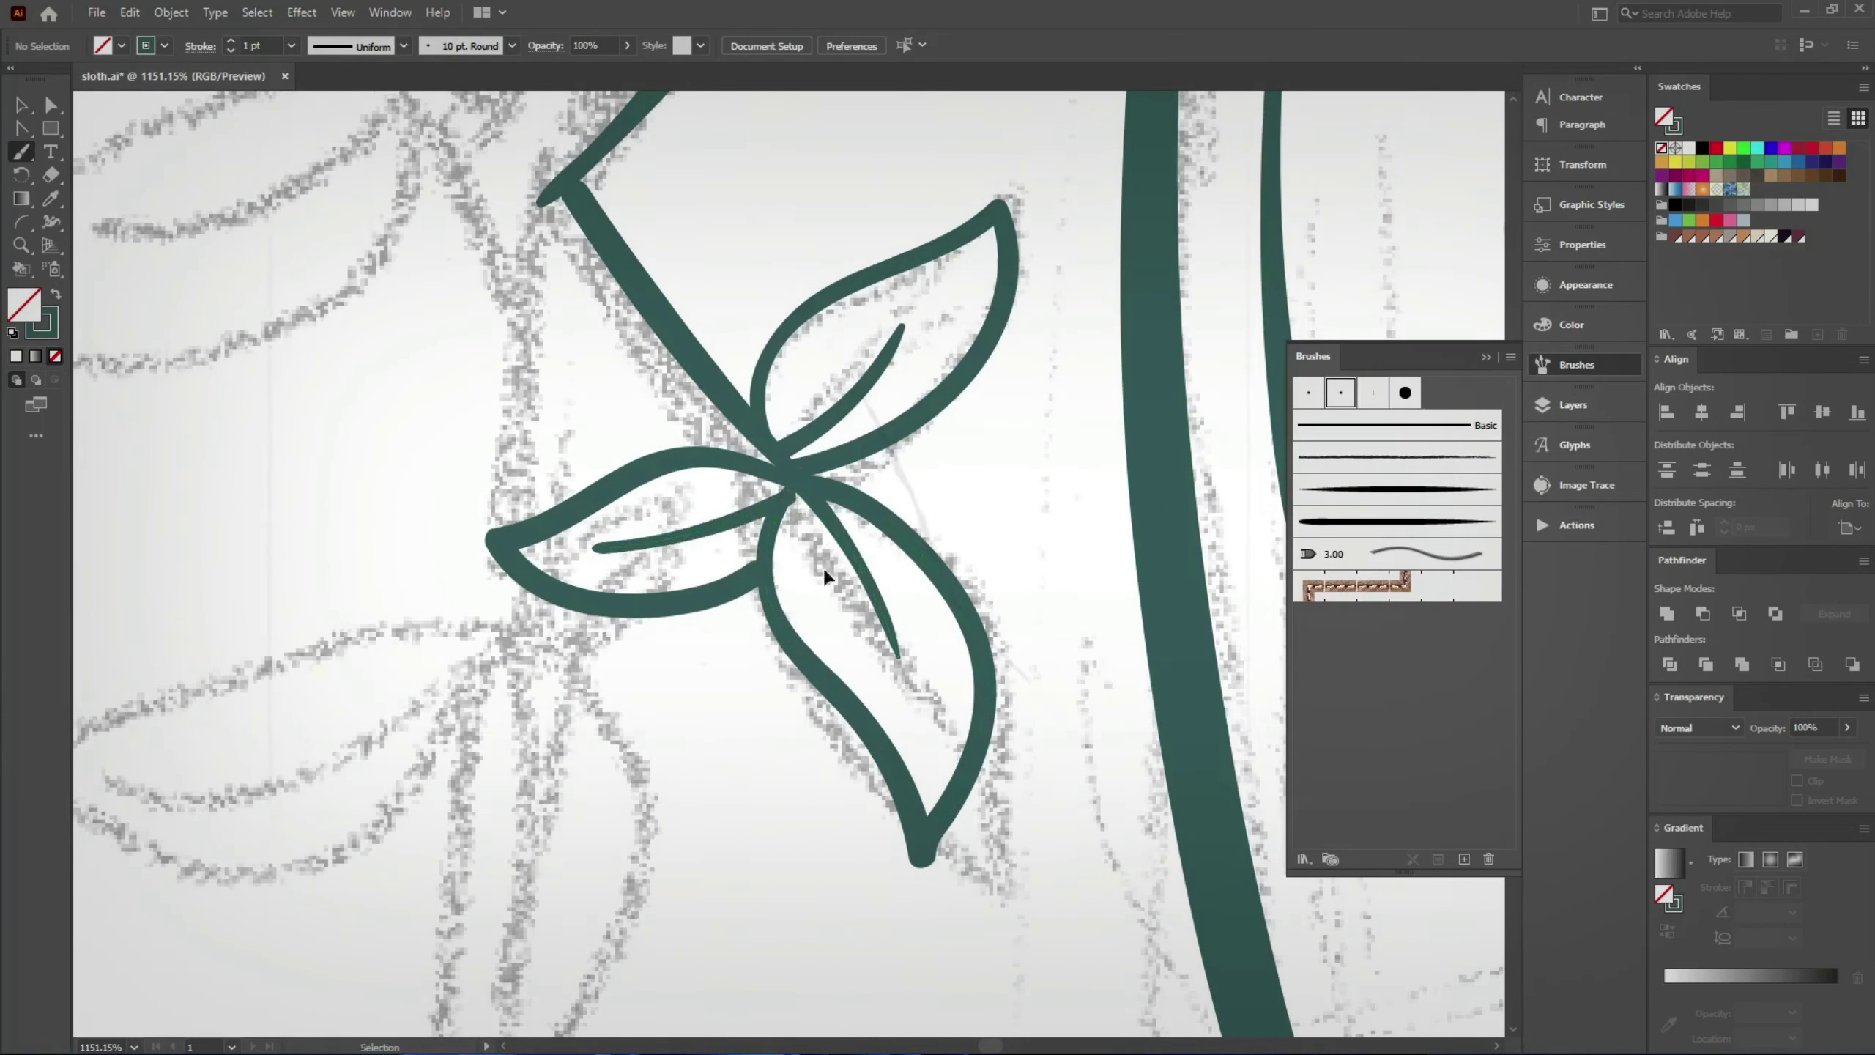
Step: Adjust an anchor on the left-pointing leaf and paint its vein
left_click_drag(825, 576, 664, 576)
mouse_move(774, 637)
left_mouse_down()
mouse_move(988, 724)
mouse_move(1182, 724)
left_mouse_up()
key("a")
left_click(774, 452)
left_click_drag(774, 452, 720, 293)
left_click(854, 449)
key("v")
left_click_drag(905, 427, 691, 477)
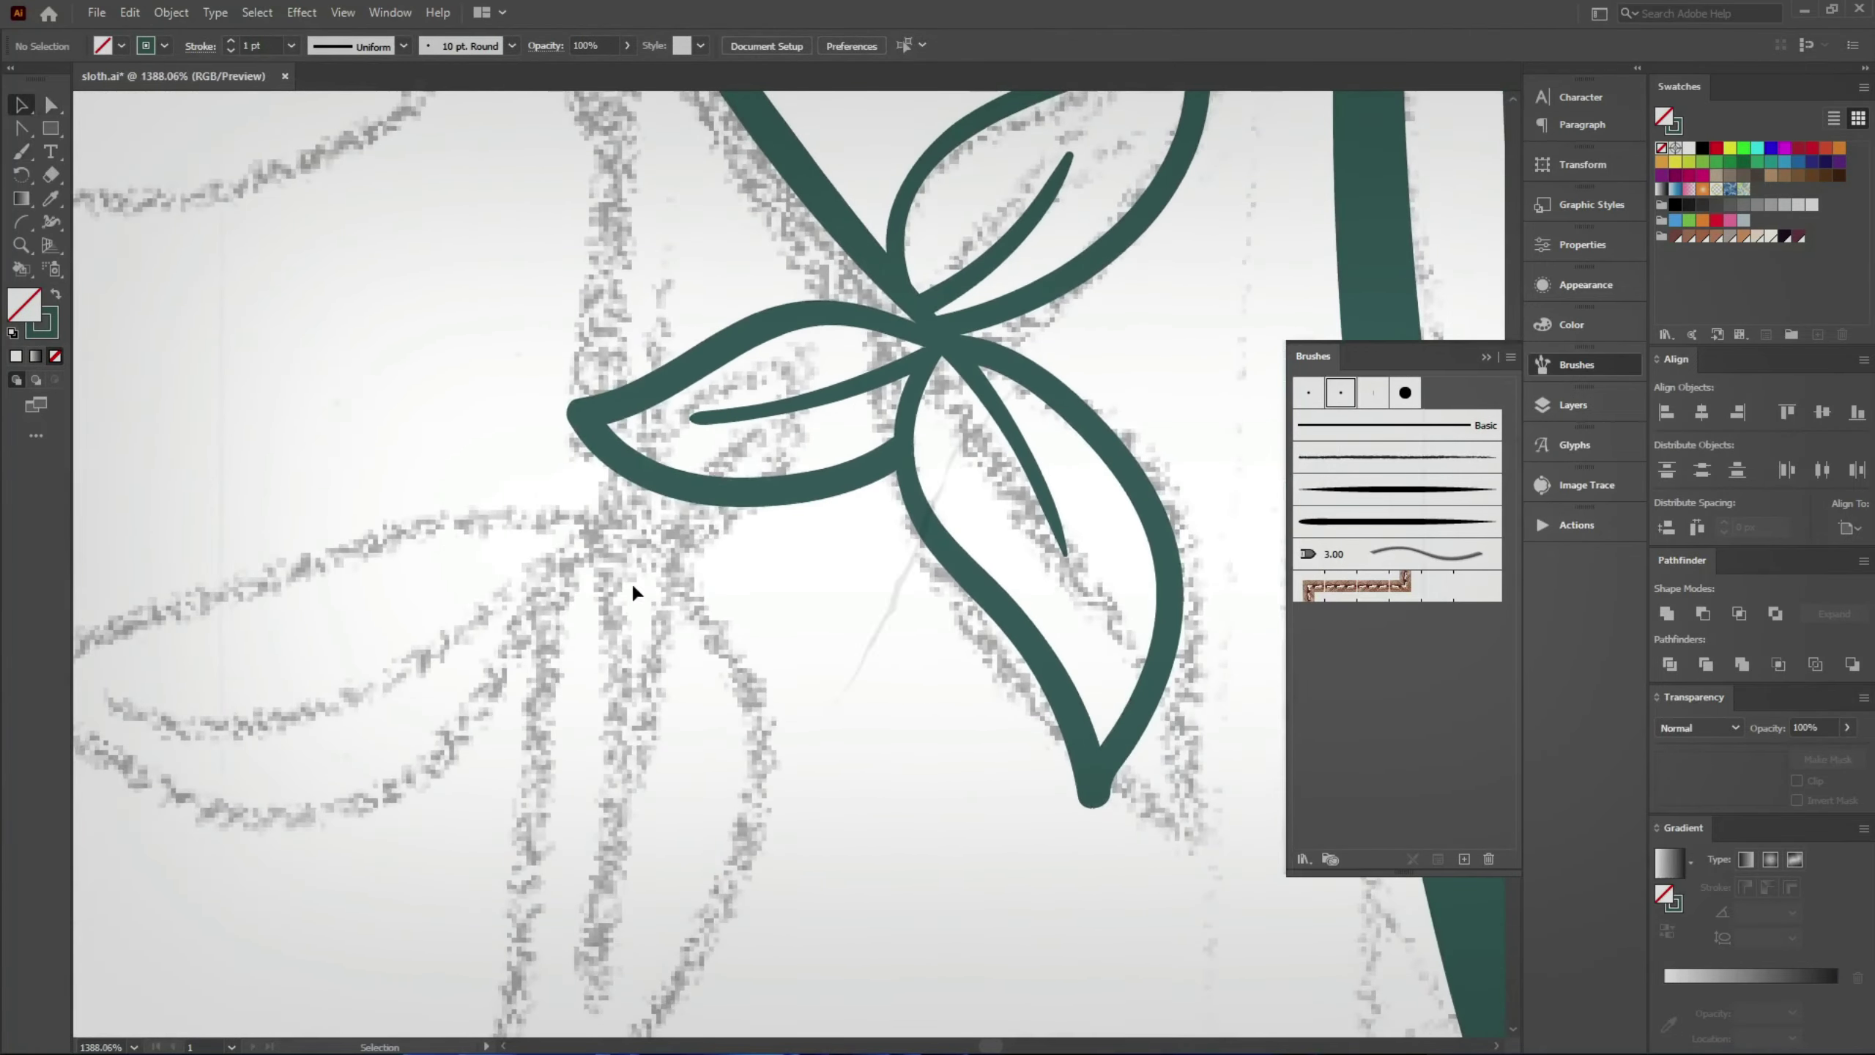
Step: Paint a short stem for the next sprig leaf, saving the document
key("b")
scroll(665, 591, "up", 2)
scroll(701, 591, "down", 2, "alt")
scroll(746, 580, "up", 2)
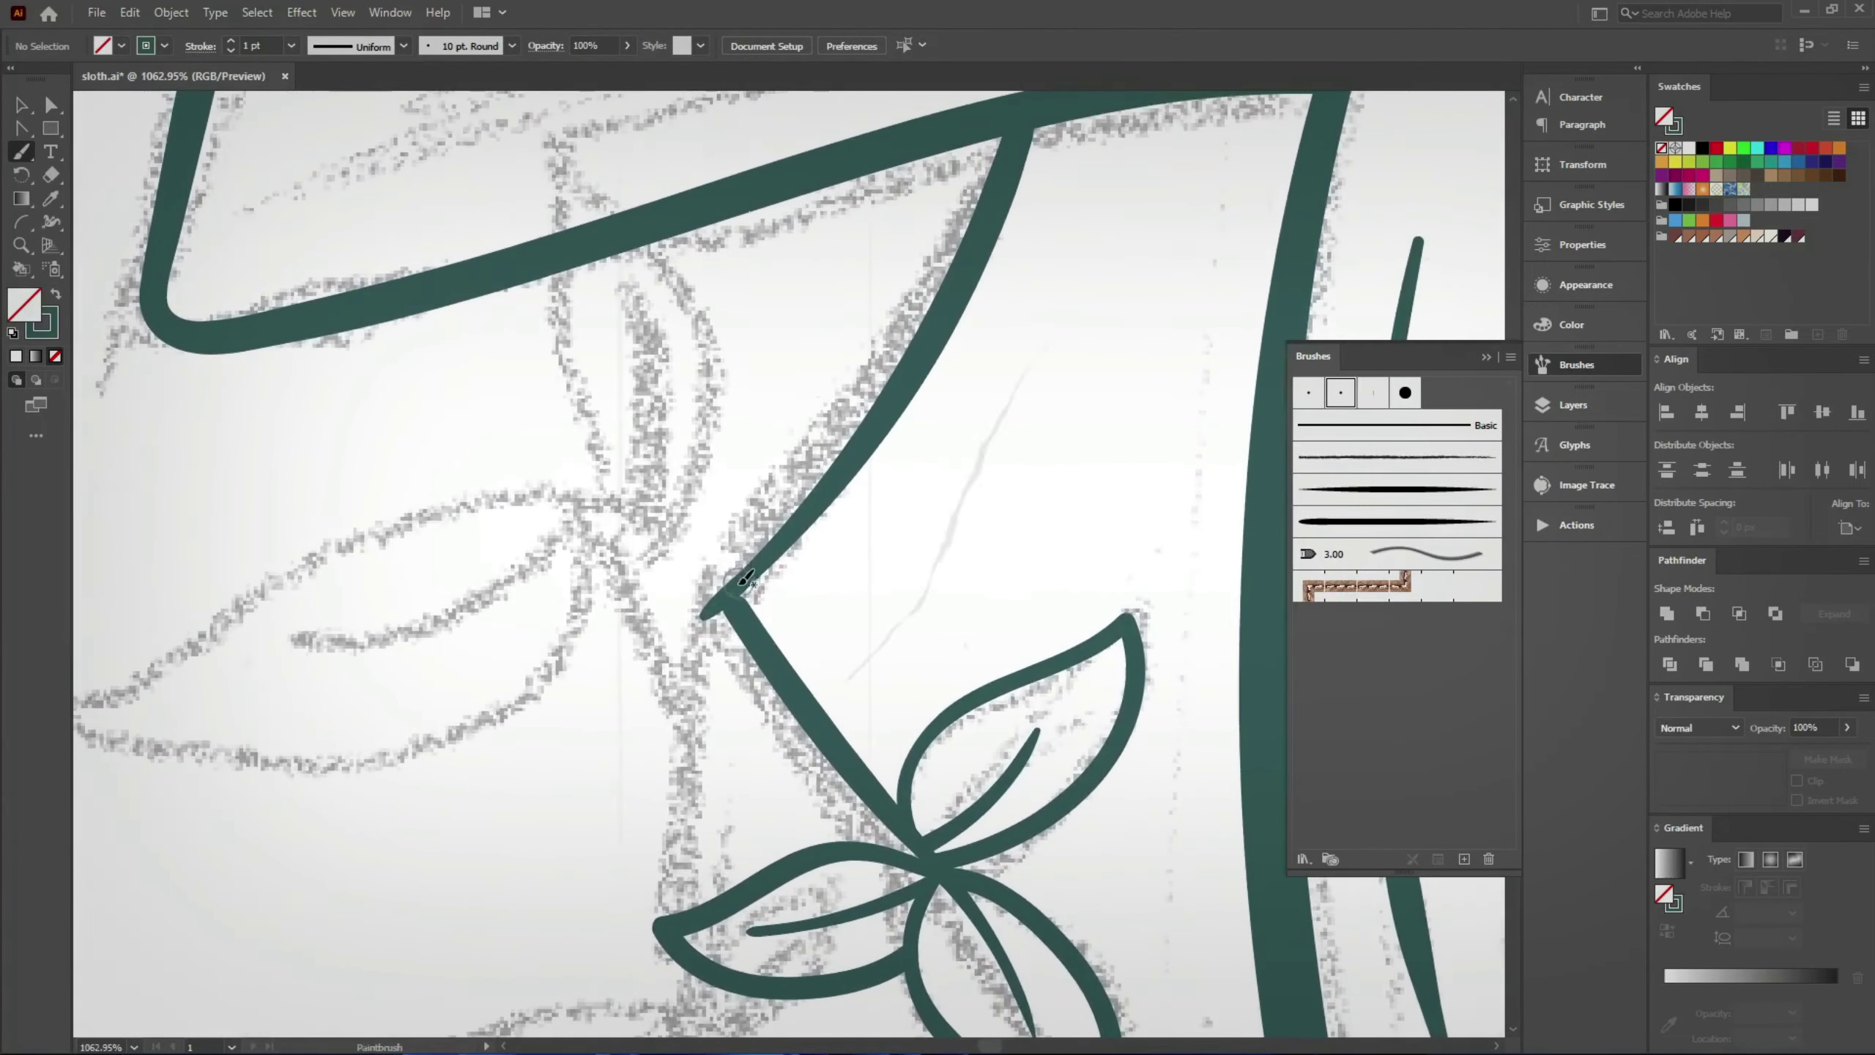
key("ctrl+s")
scroll(767, 627, "up", 2)
scroll(767, 628, "left", 2)
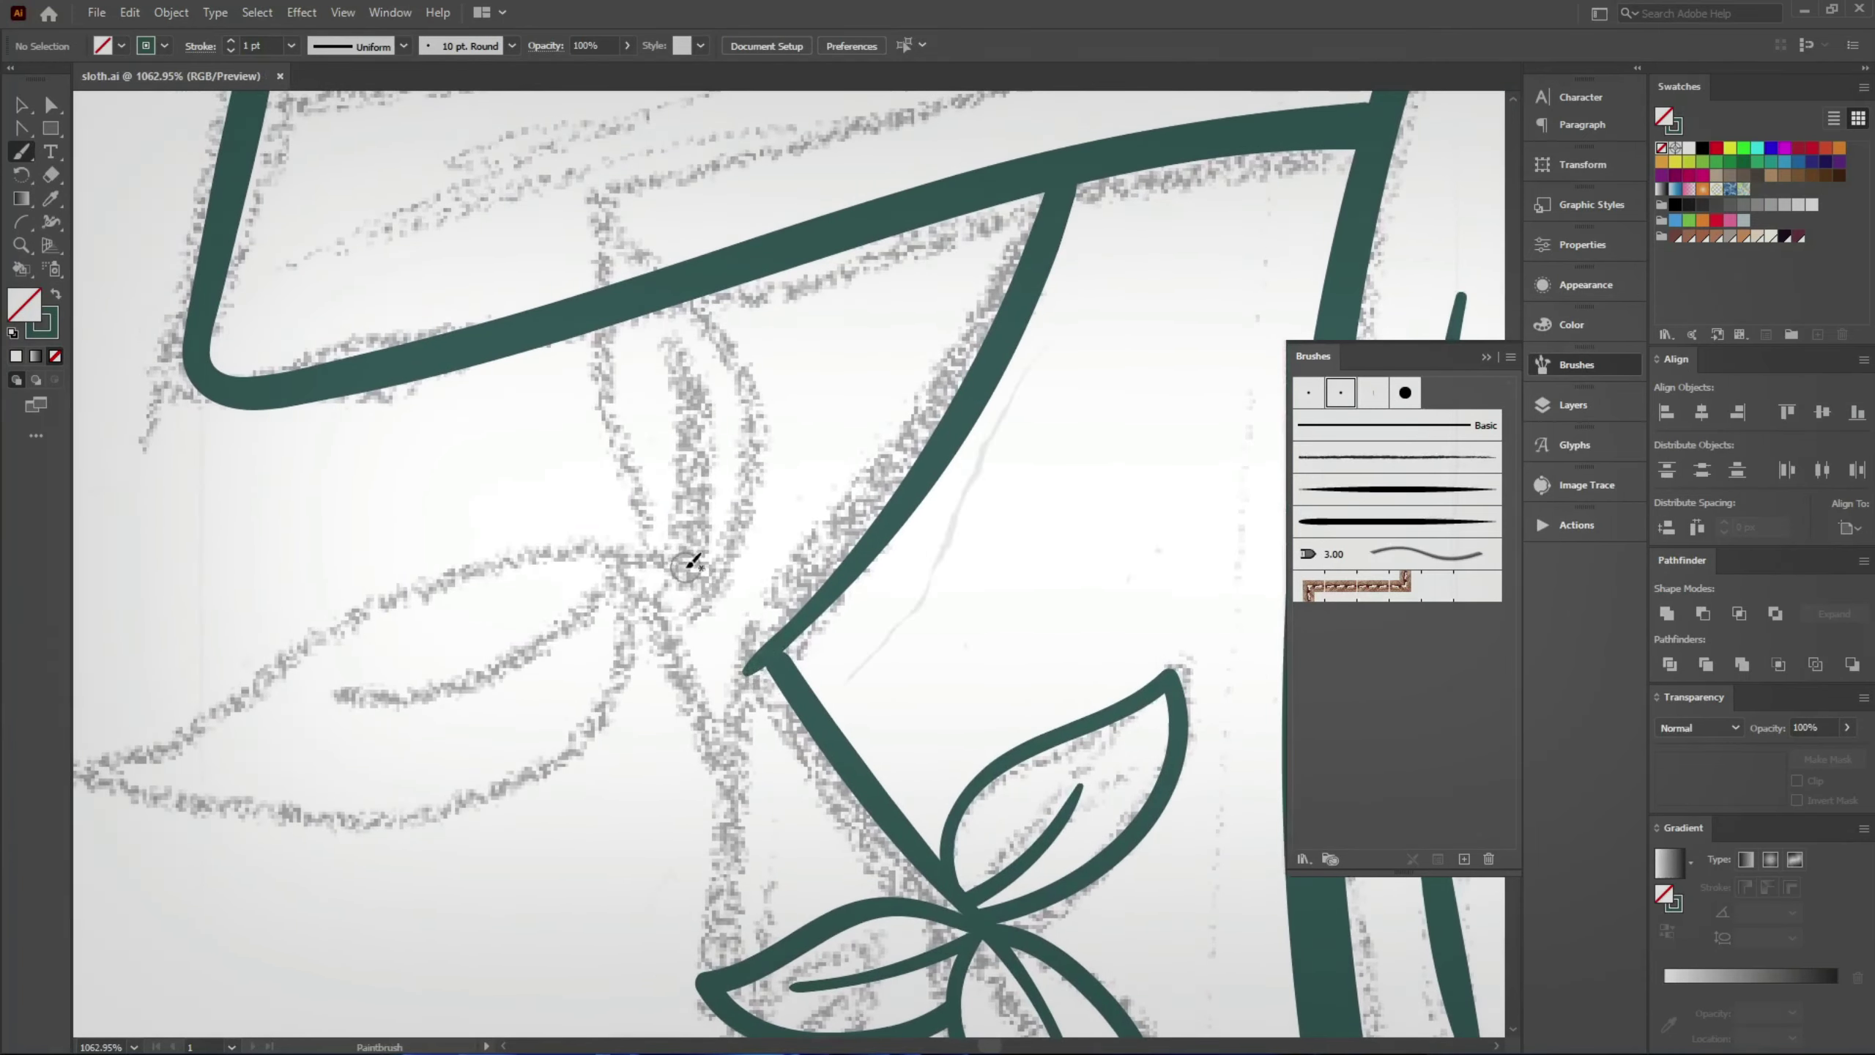
scroll(686, 562, "down", 2)
left_click_drag(659, 565, 739, 708)
scroll(764, 613, "up", 1)
scroll(764, 613, "left", 2)
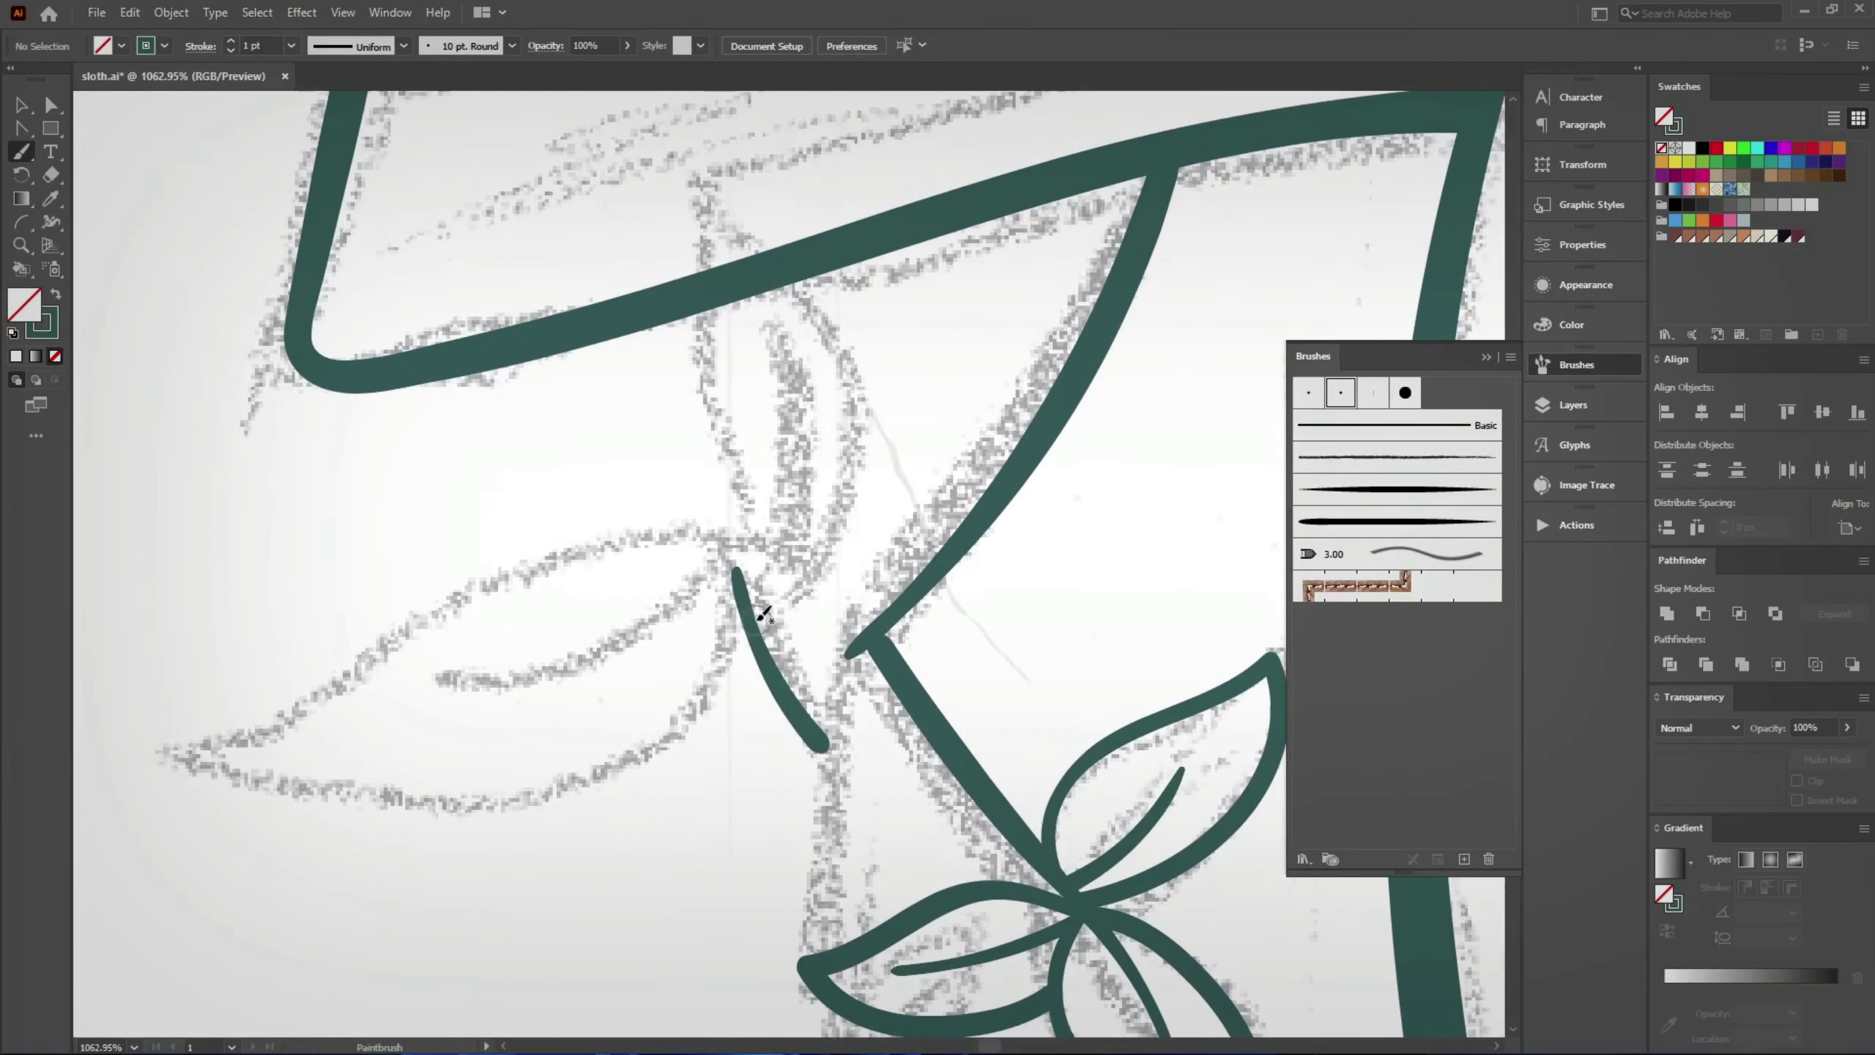
key("ctrl+s")
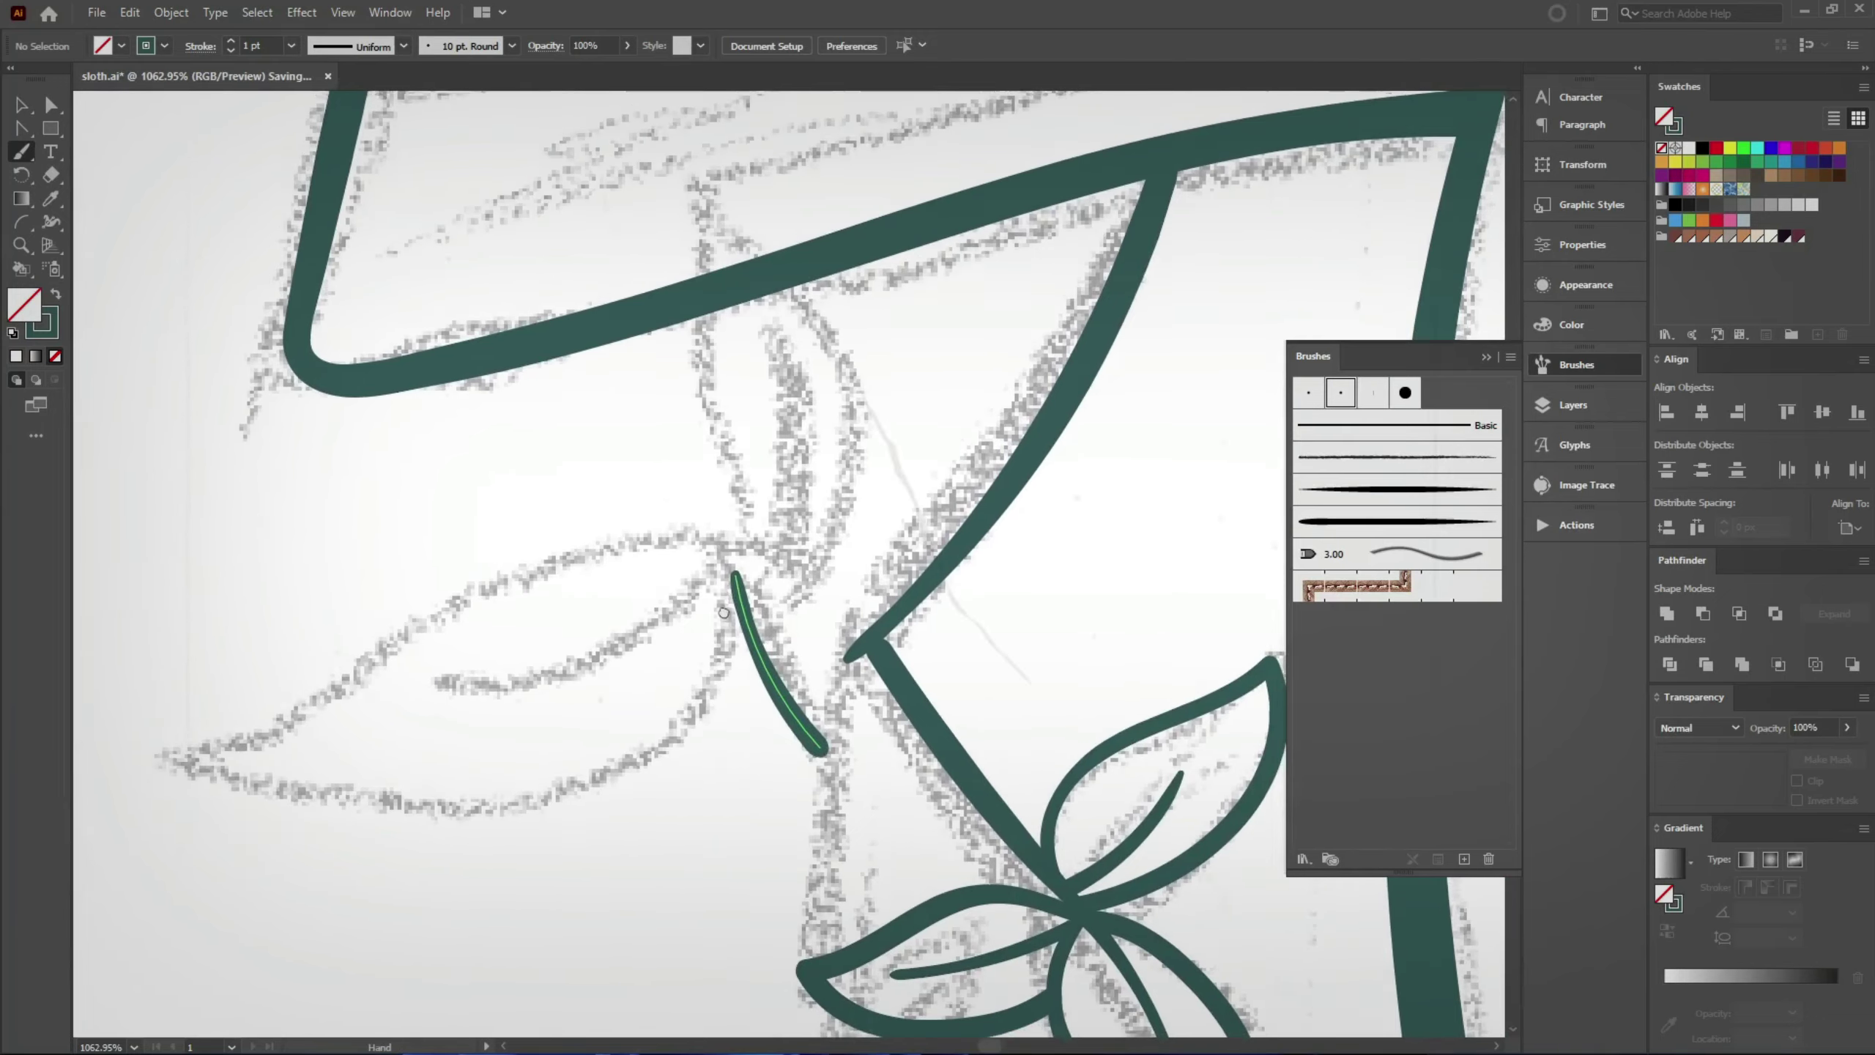
Step: Paint a left-pointing leaf outline and an upward leaf above the joint
scroll(797, 633, "up", 2)
scroll(798, 633, "left", 3)
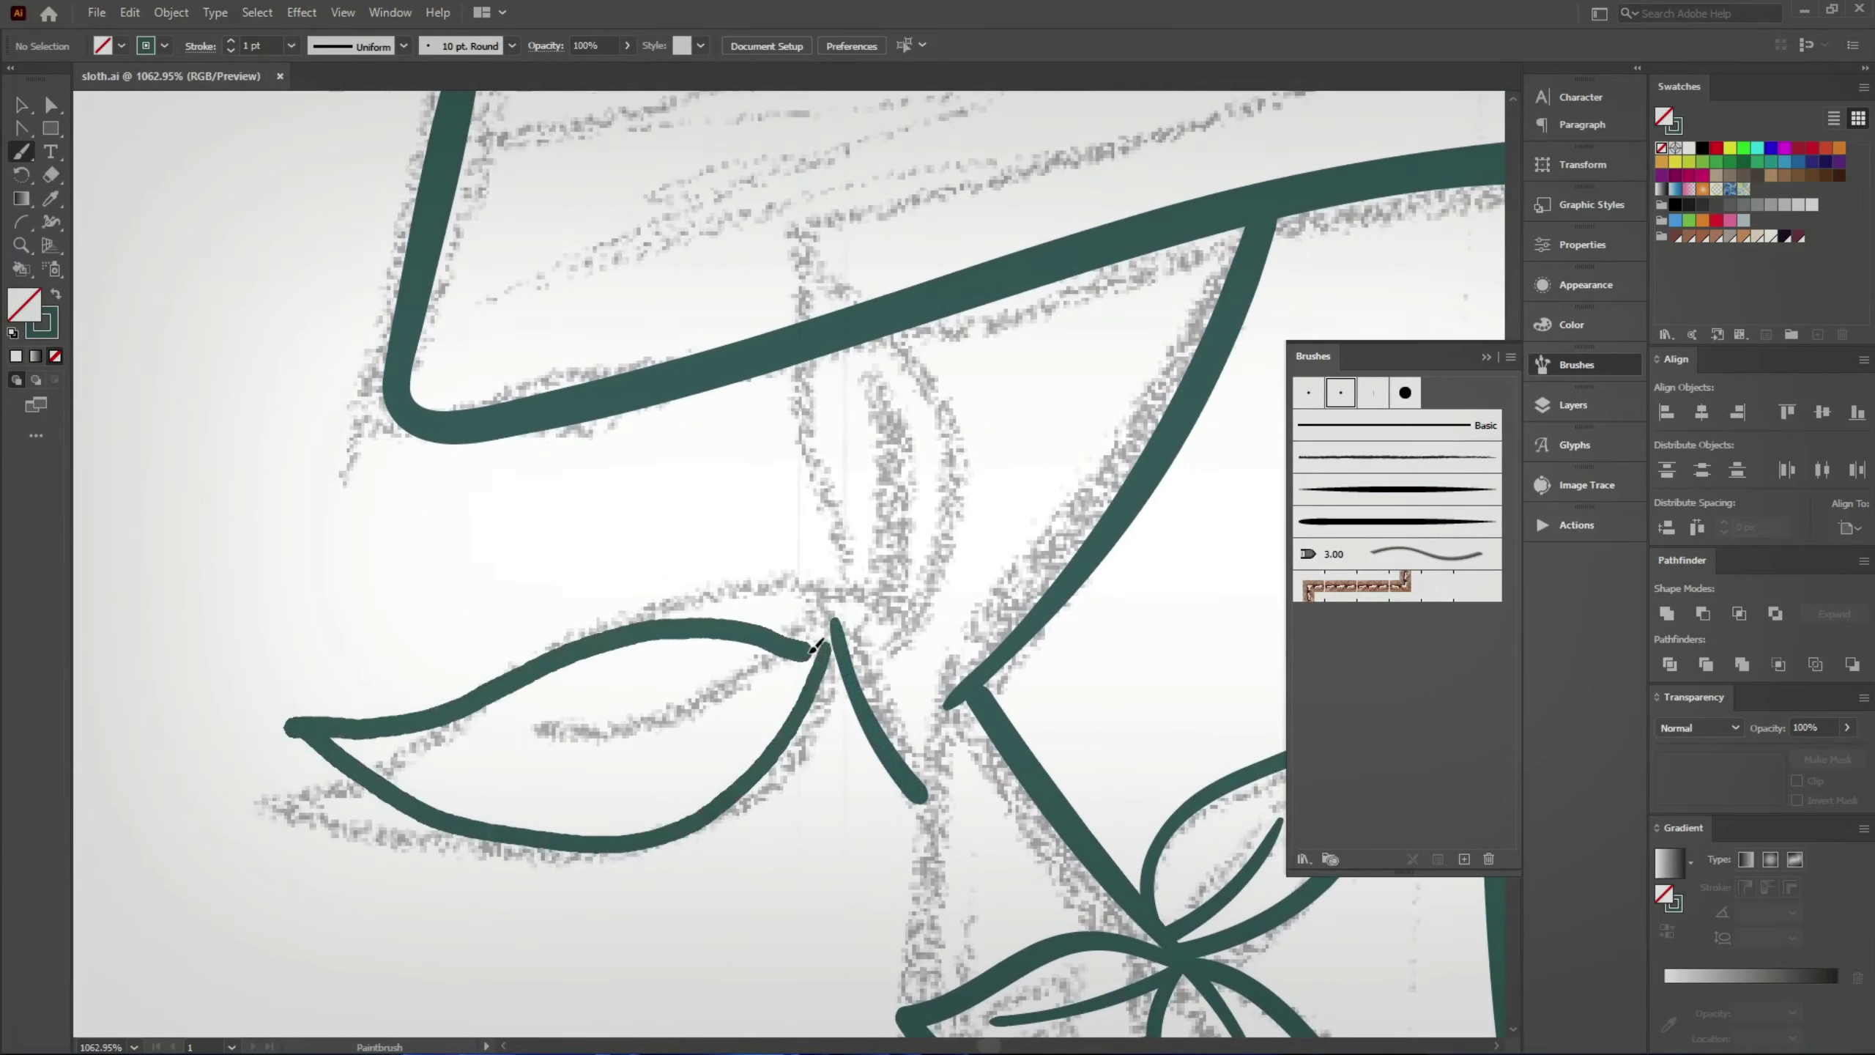
left_click_drag(505, 827, 823, 654)
scroll(708, 600, "right", 3)
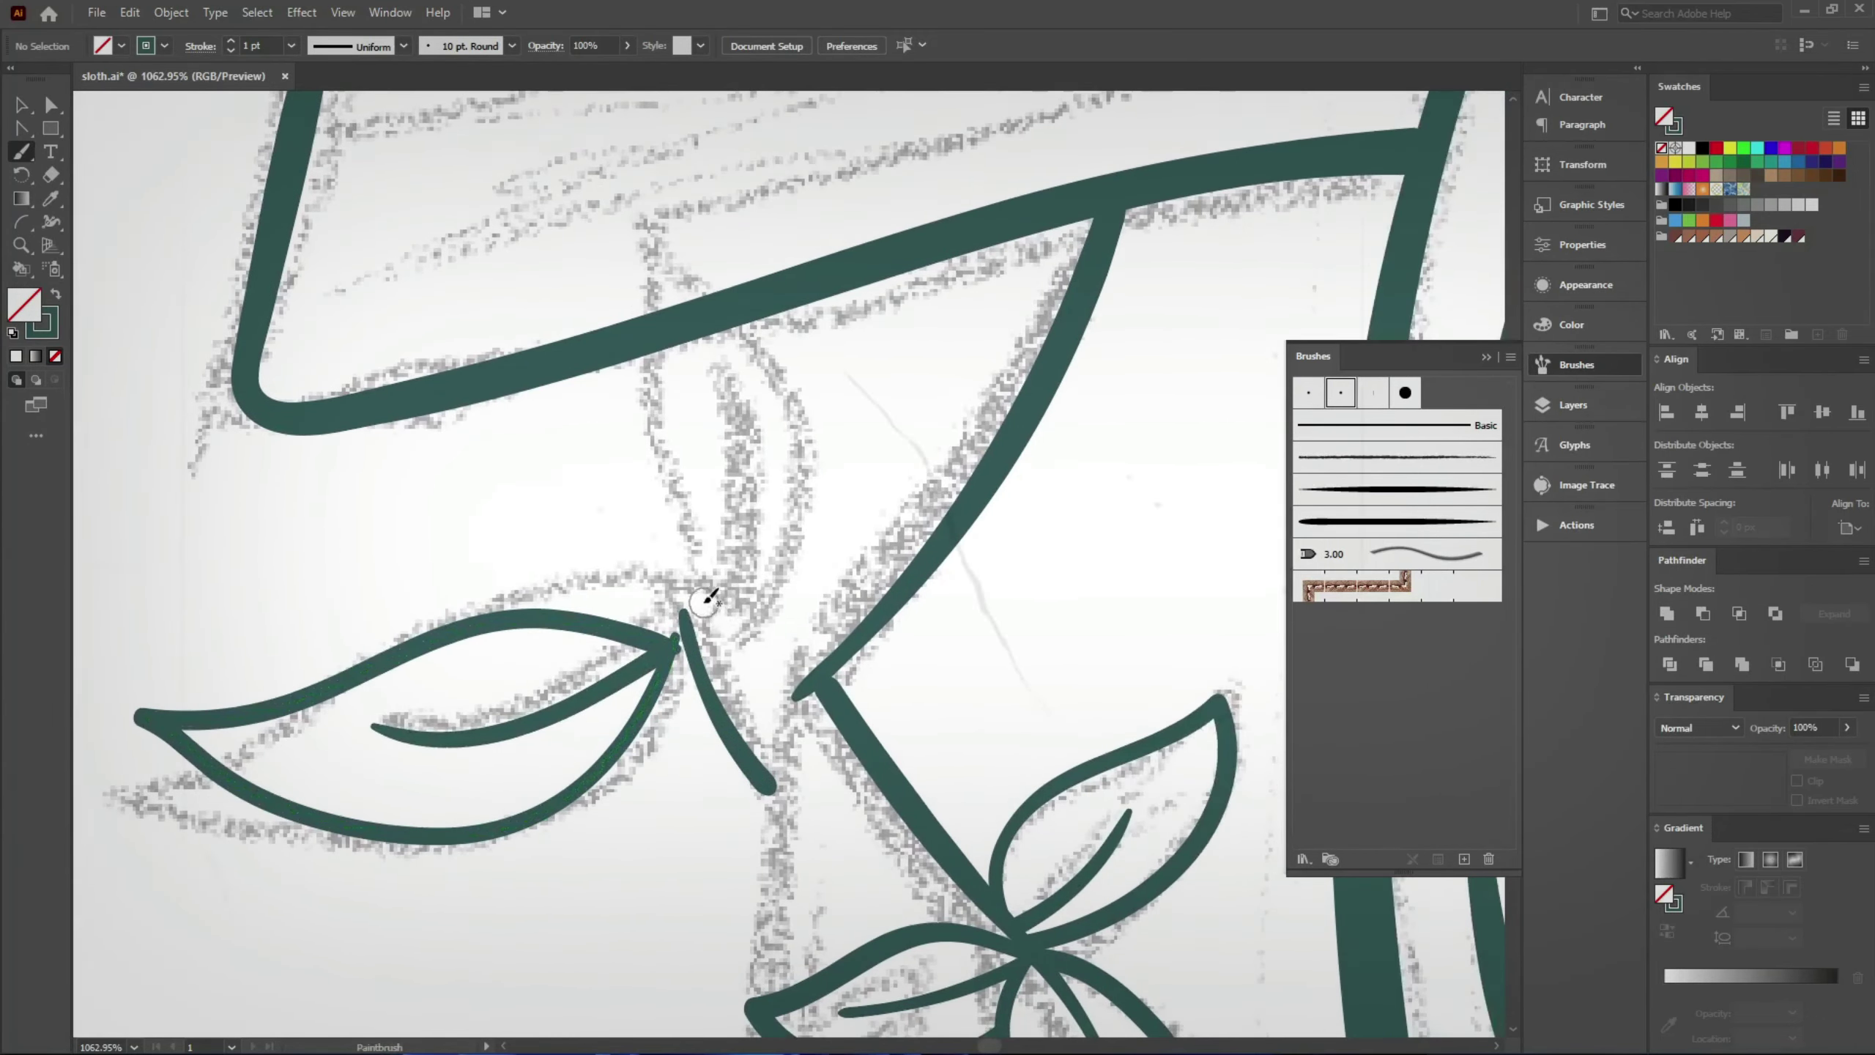
mouse_move(796, 349)
left_mouse_down()
mouse_move(690, 603)
mouse_move(721, 633)
mouse_move(722, 607)
mouse_move(807, 560)
left_mouse_up()
key("ctrl+z")
key("ctrl+z")
key("ctrl+z")
key("ctrl+z")
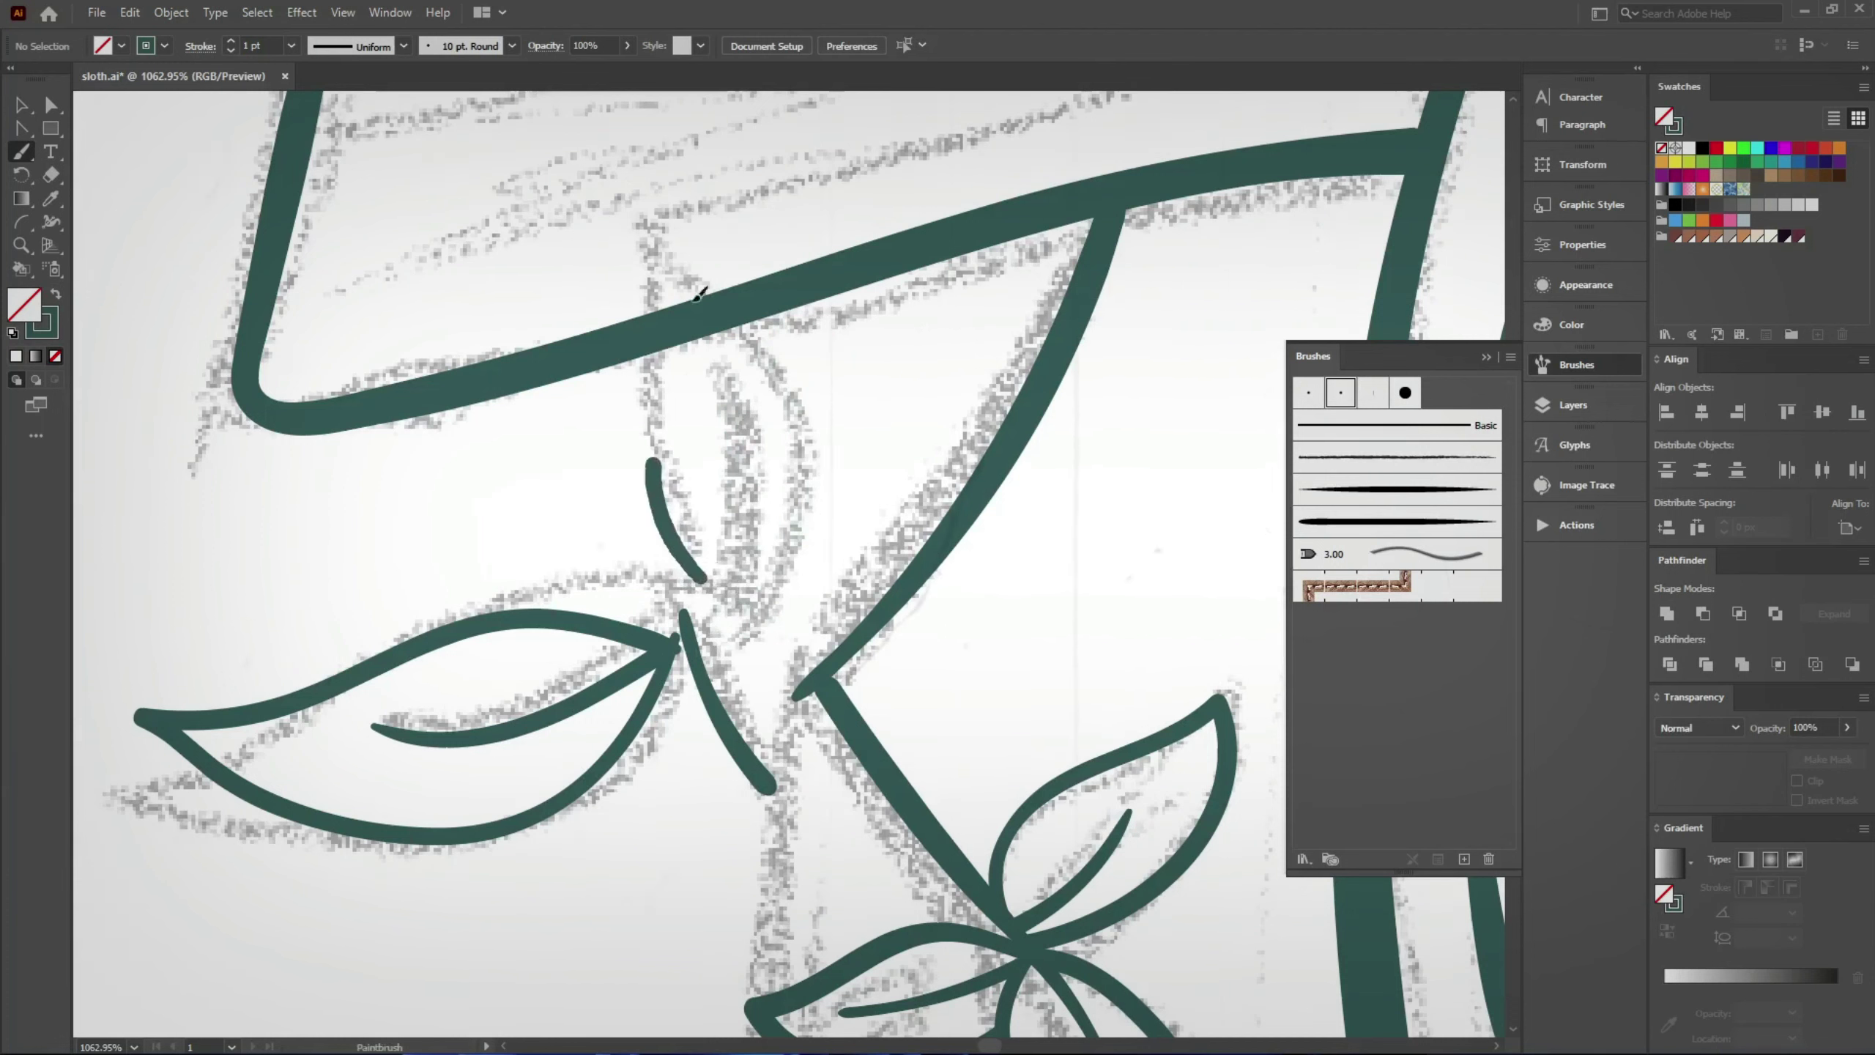
left_click_drag(697, 293, 727, 660)
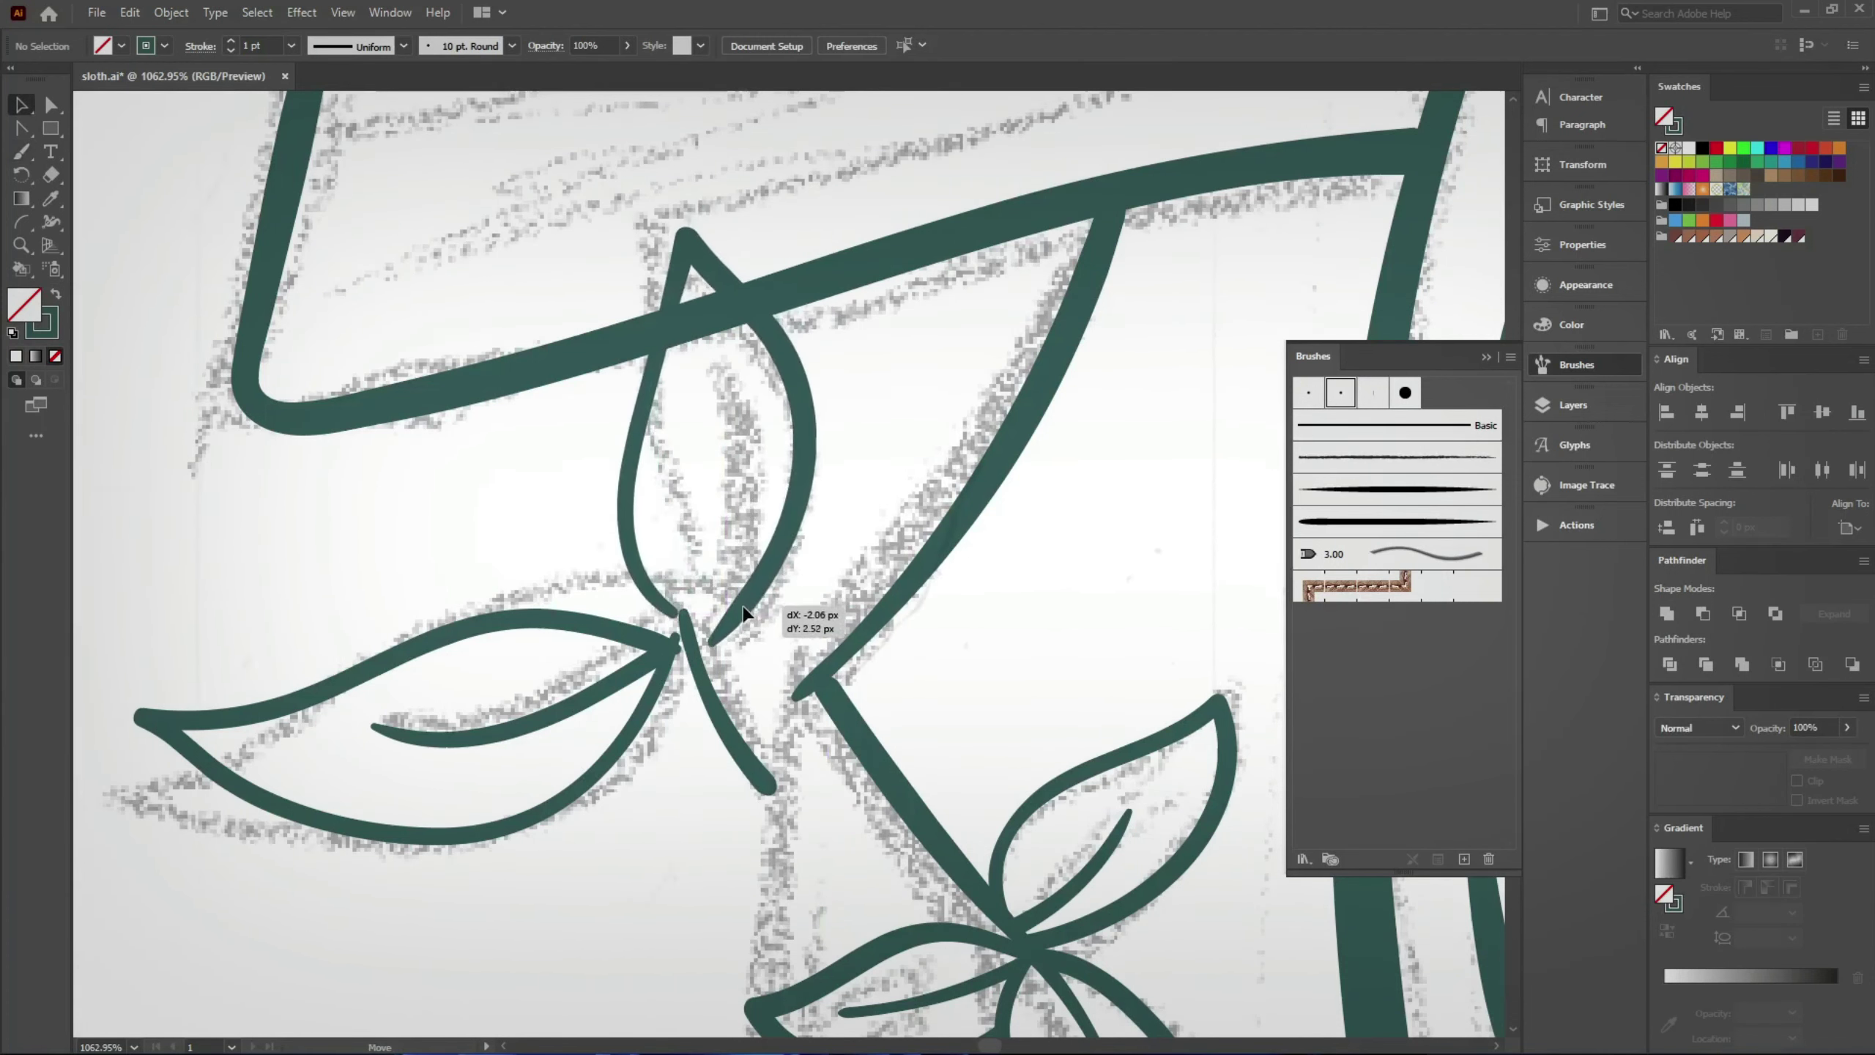
left_click_drag(790, 579, 798, 608)
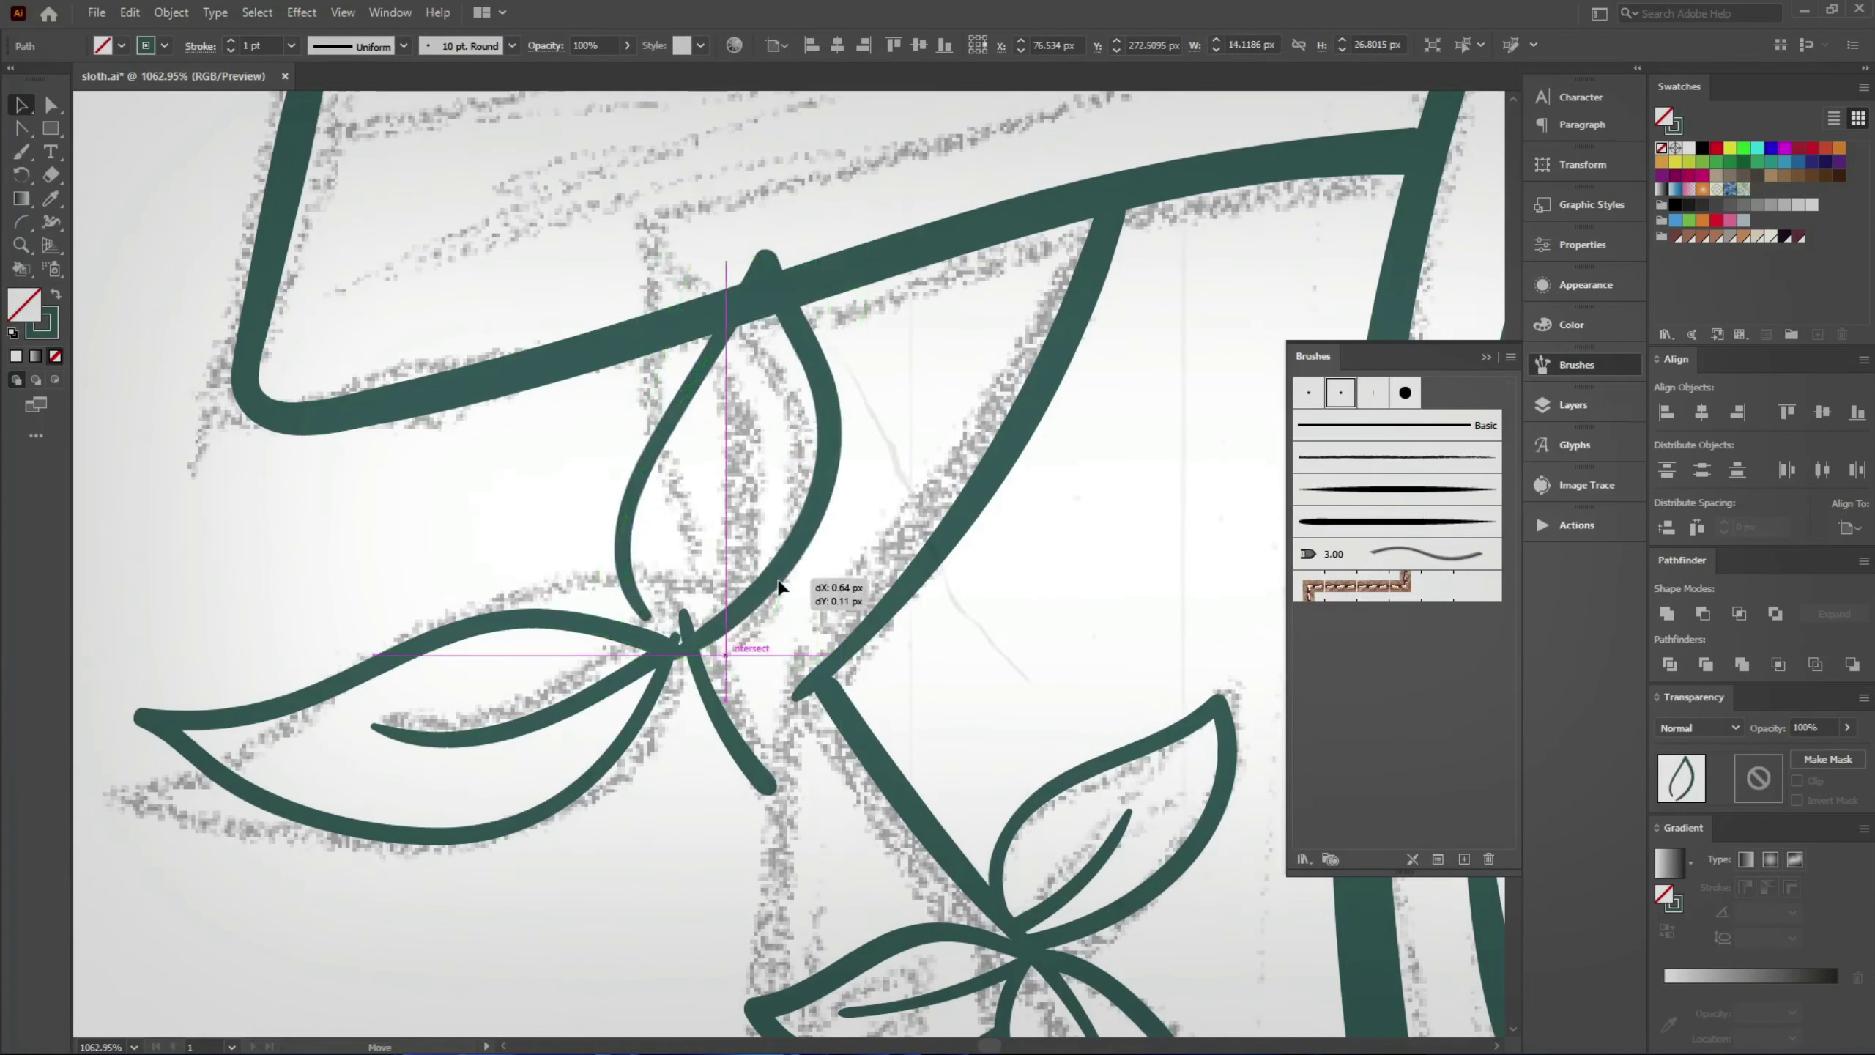
Step: Move the lower-left leaf to the stem junction and pull its end point onto it
scroll(798, 608, "up", 3)
key("a")
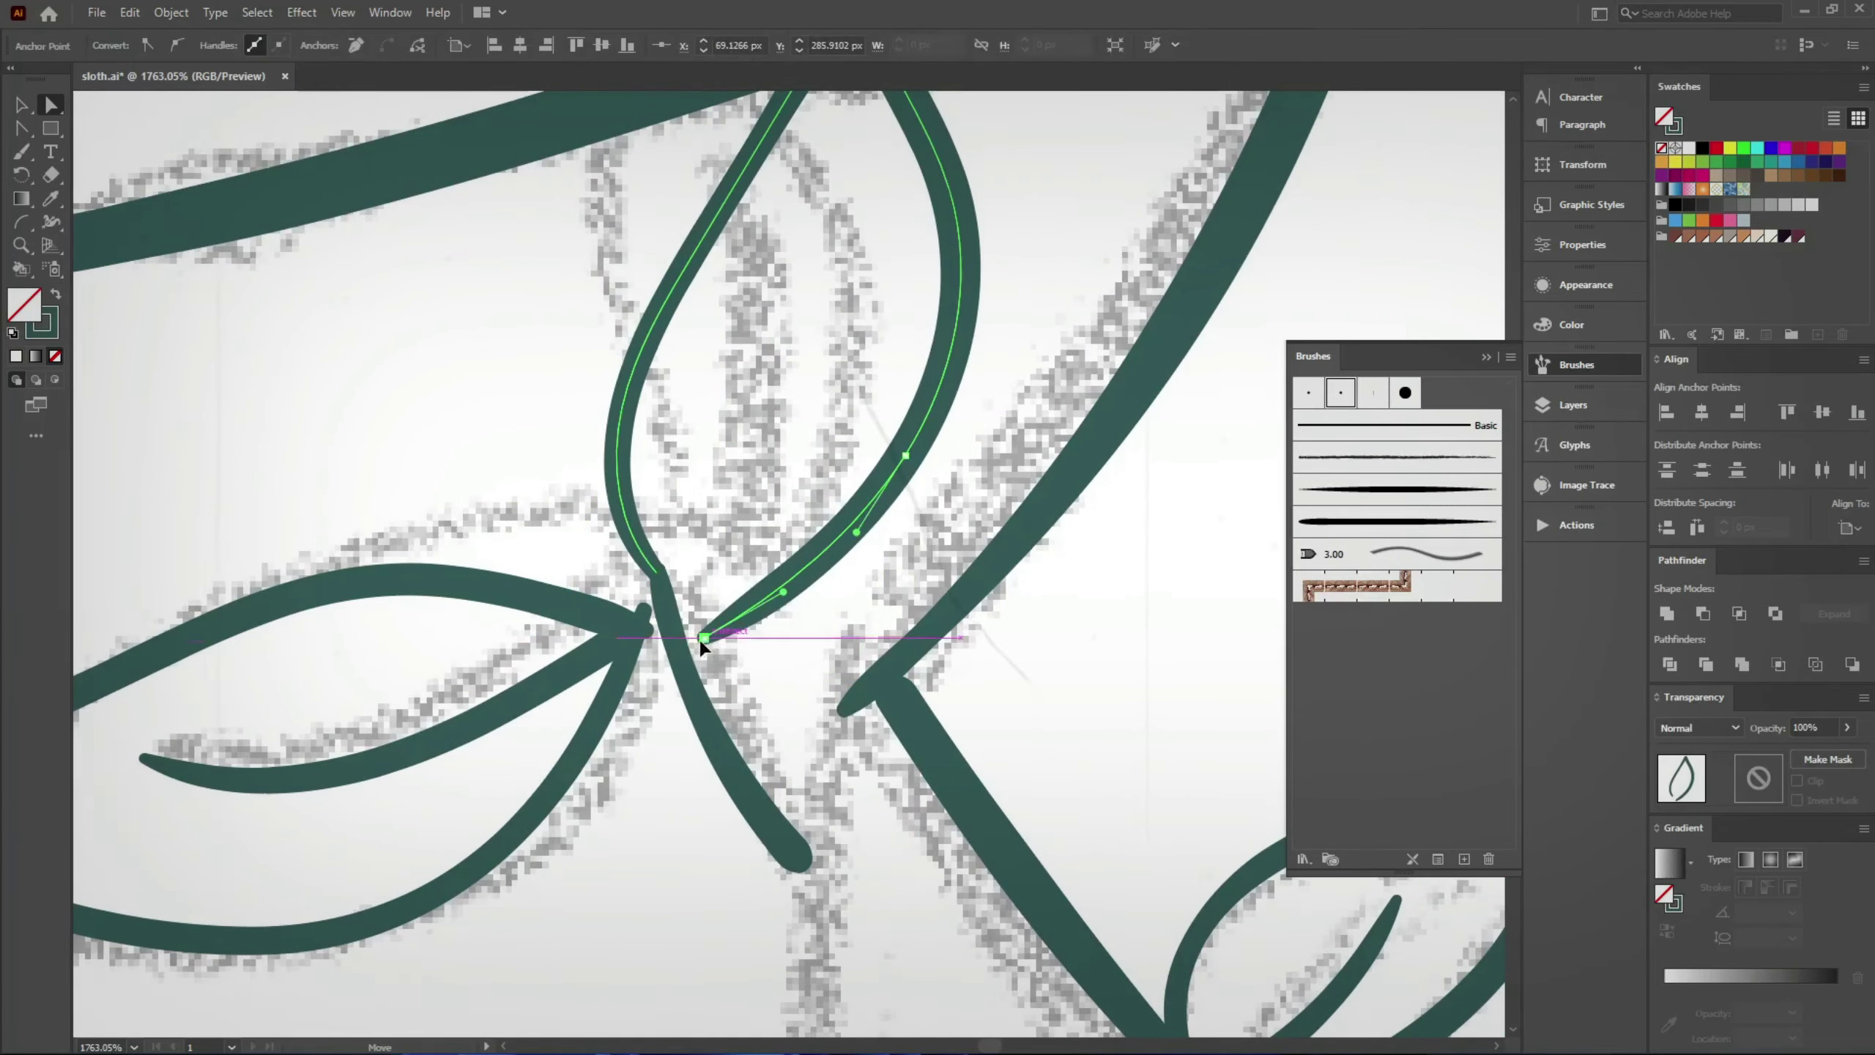
left_click(774, 604)
left_click(661, 735)
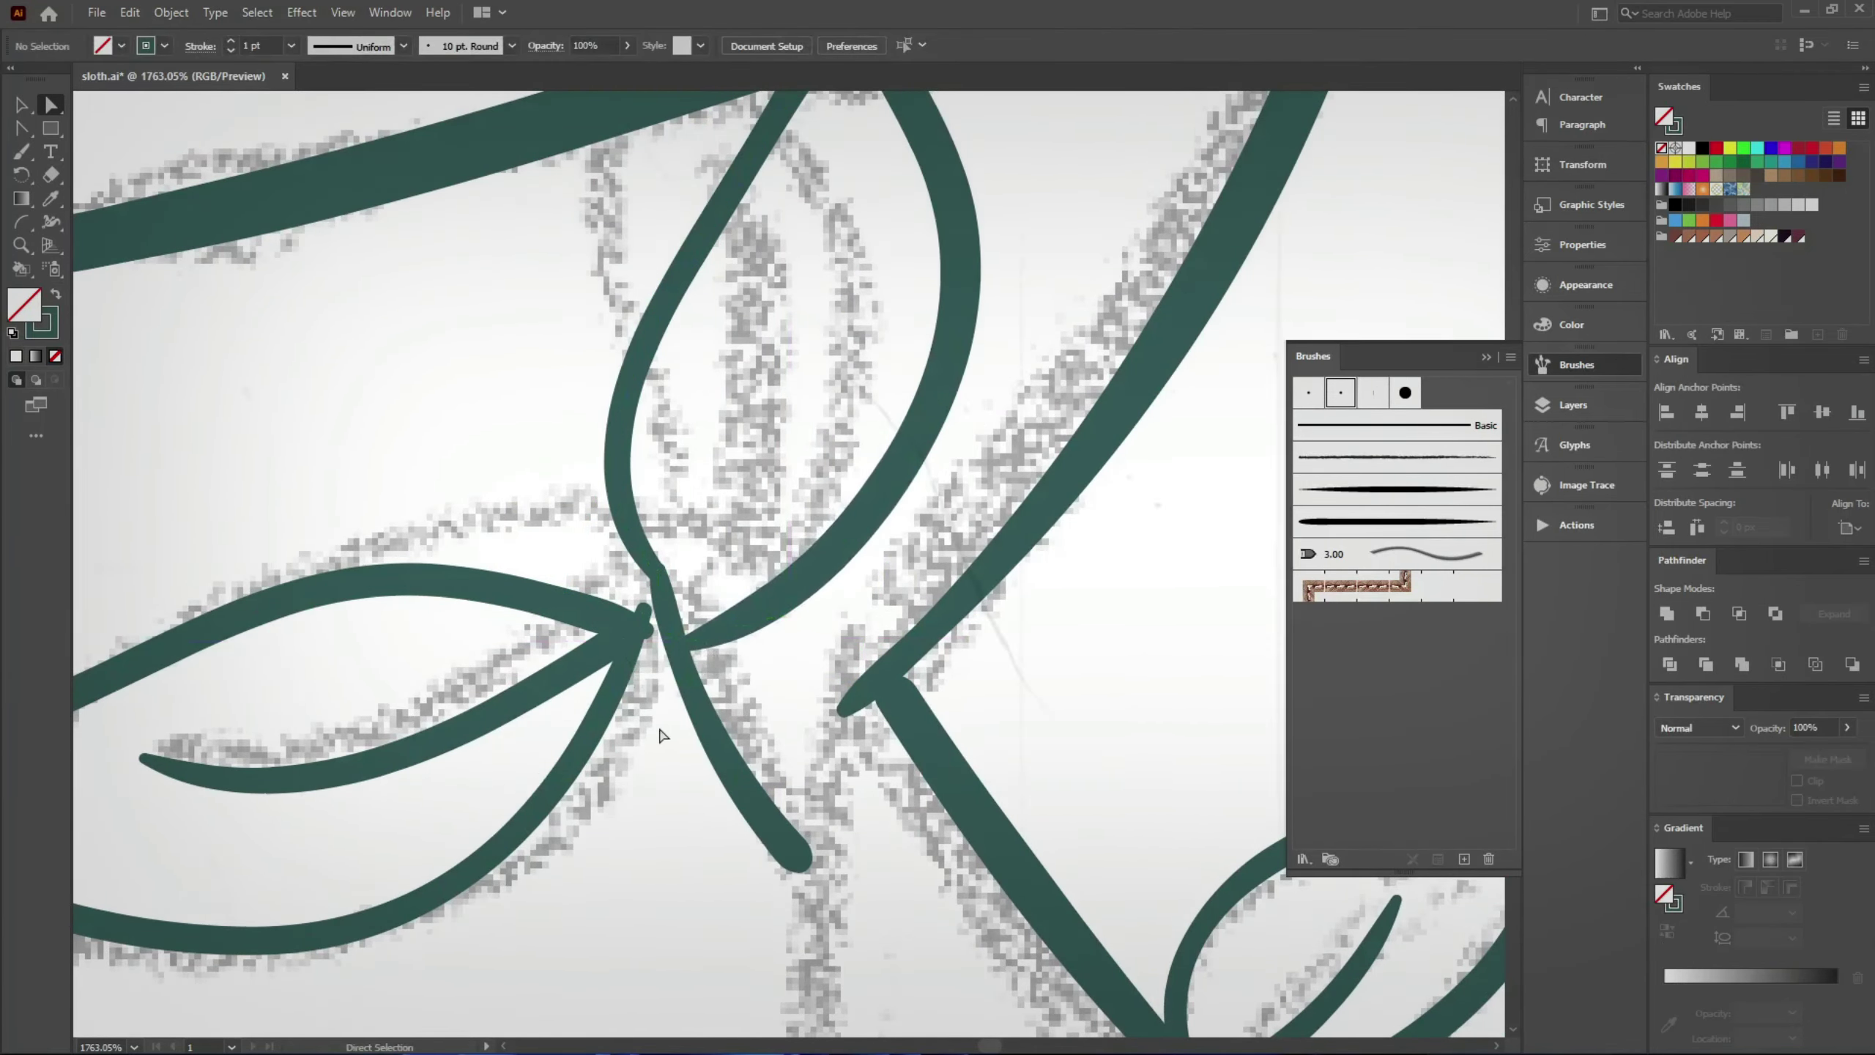
left_click(589, 715)
left_click_drag(620, 630, 647, 607)
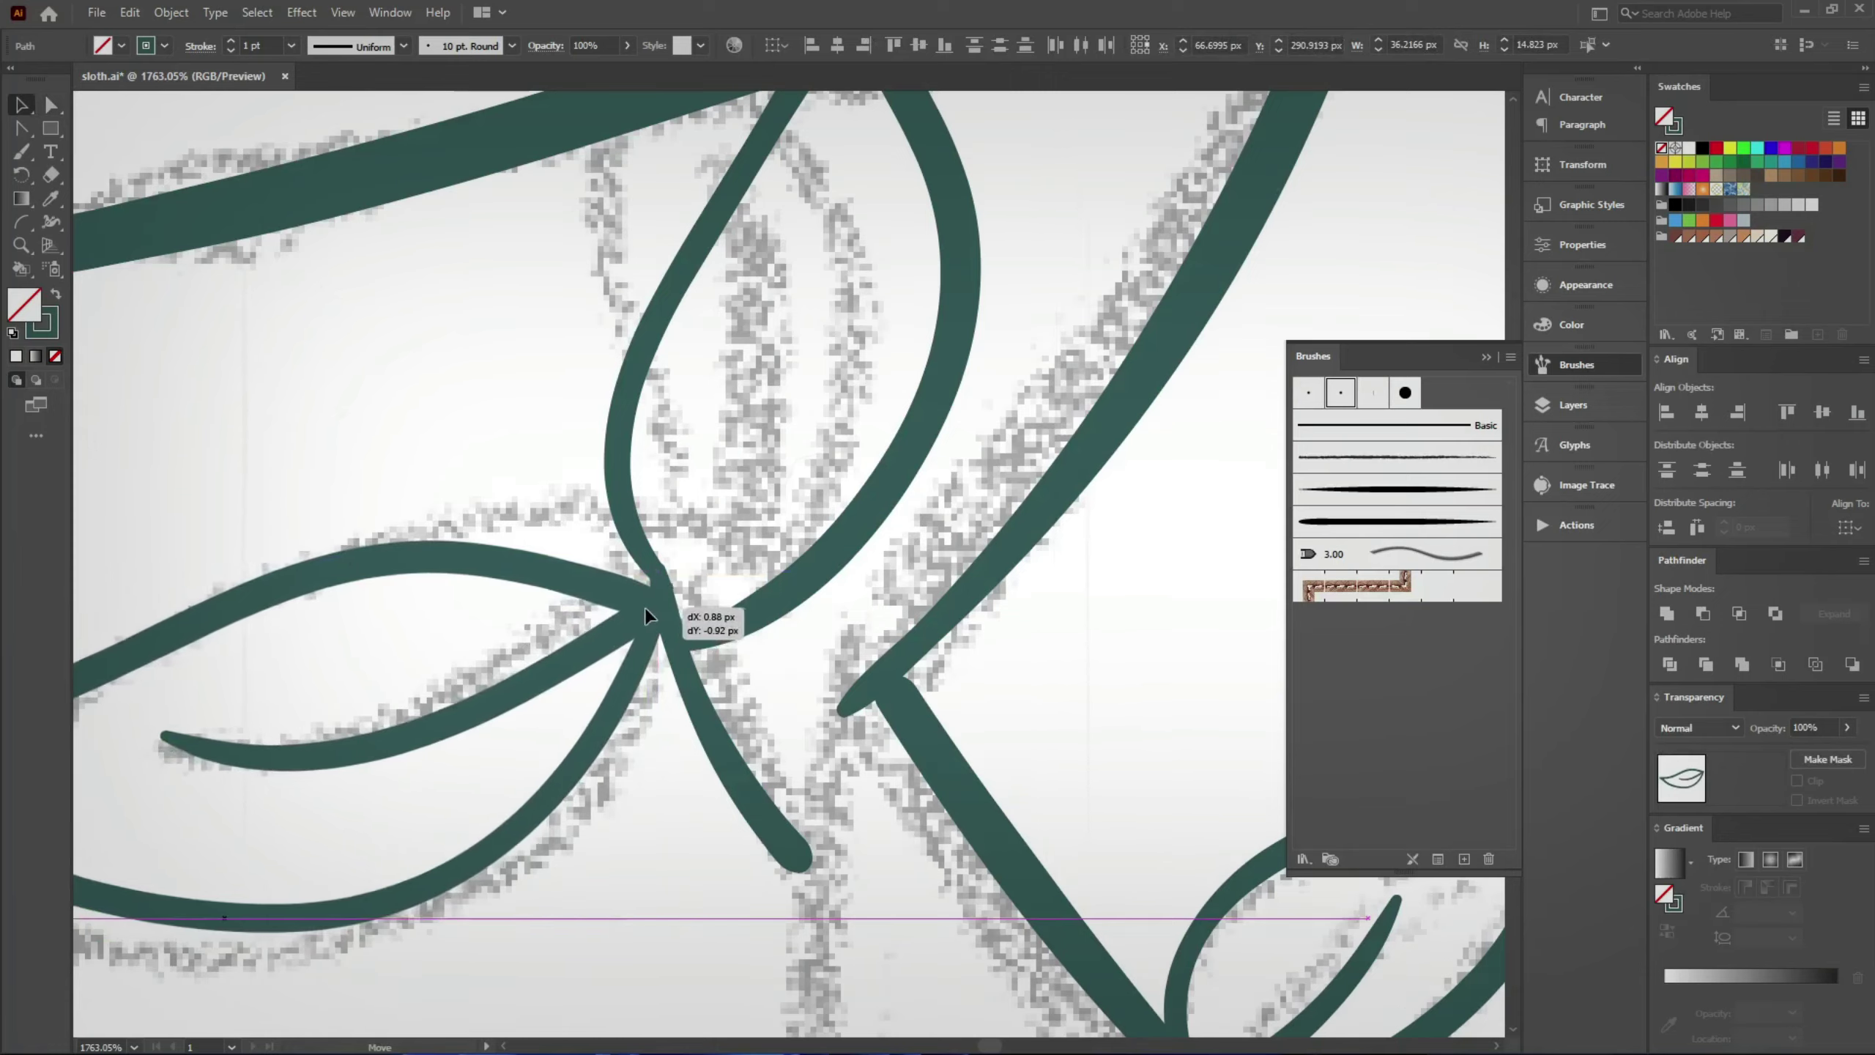
scroll(654, 561, "up", 5)
key("a")
left_click(711, 671)
left_click_drag(711, 671, 713, 681)
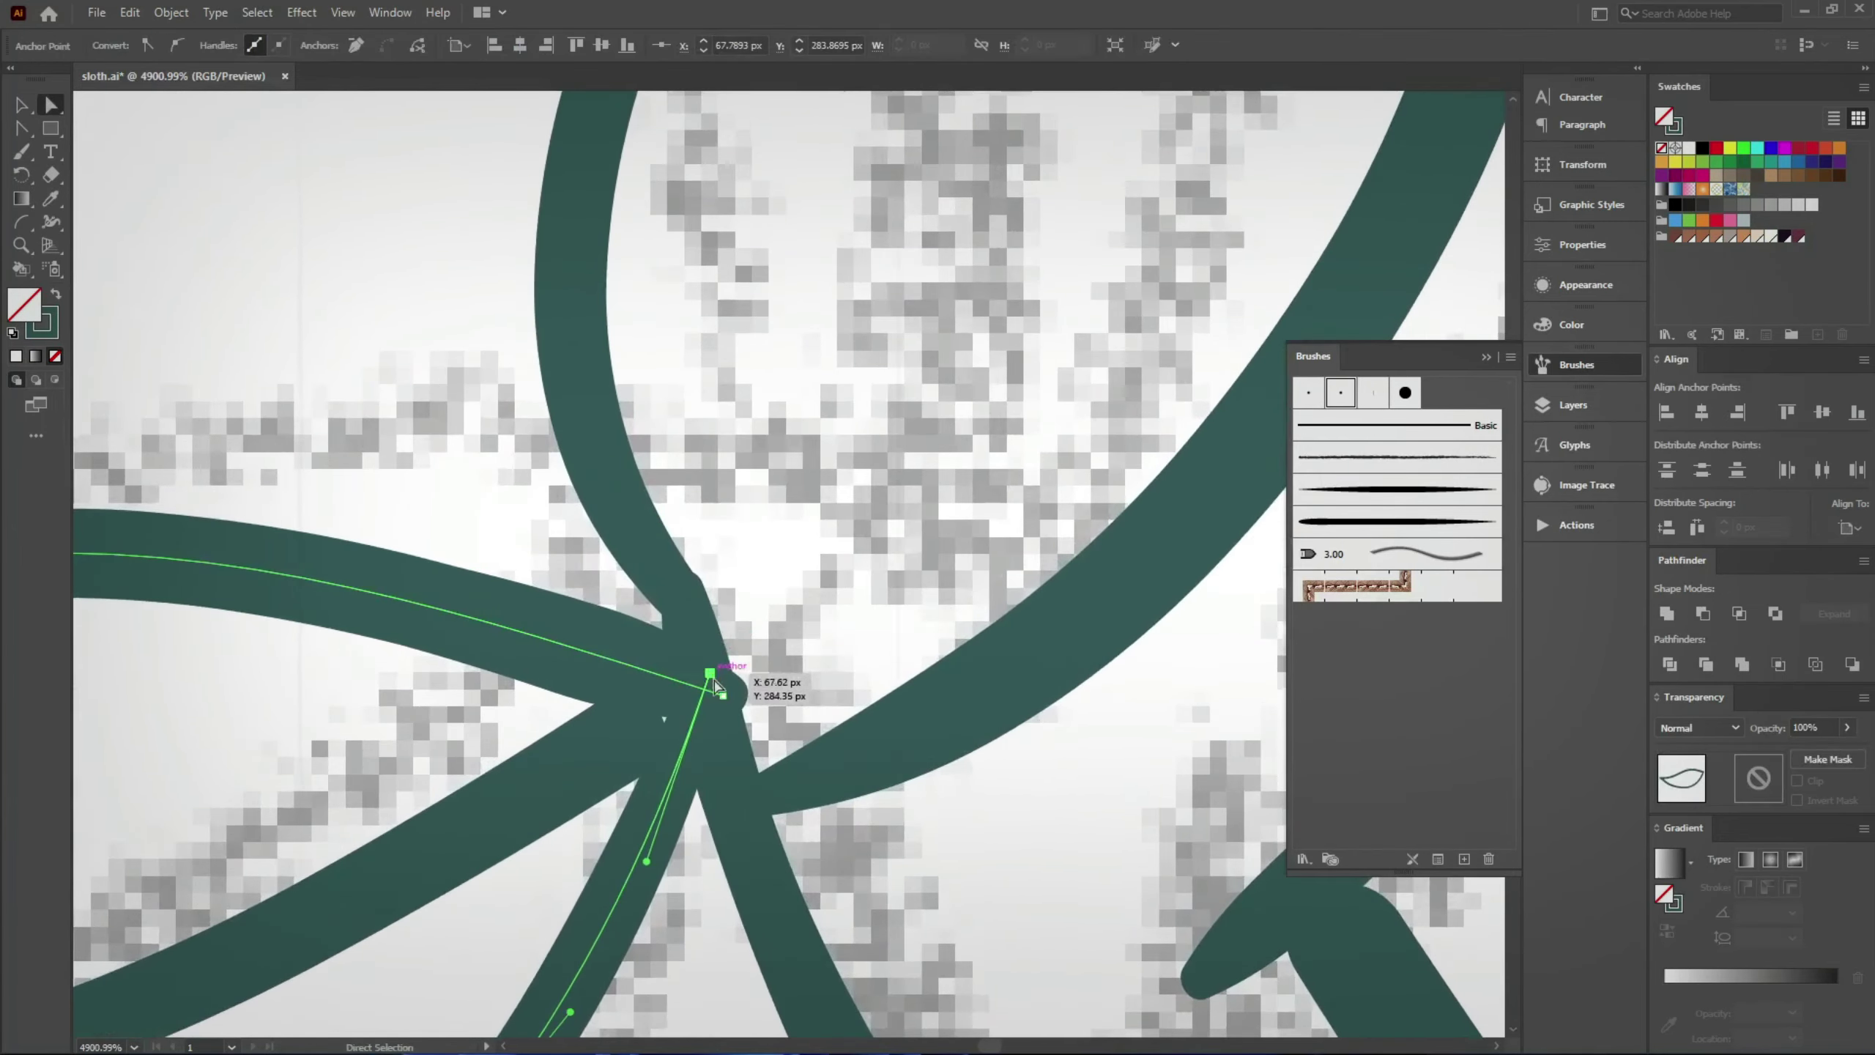
key("v")
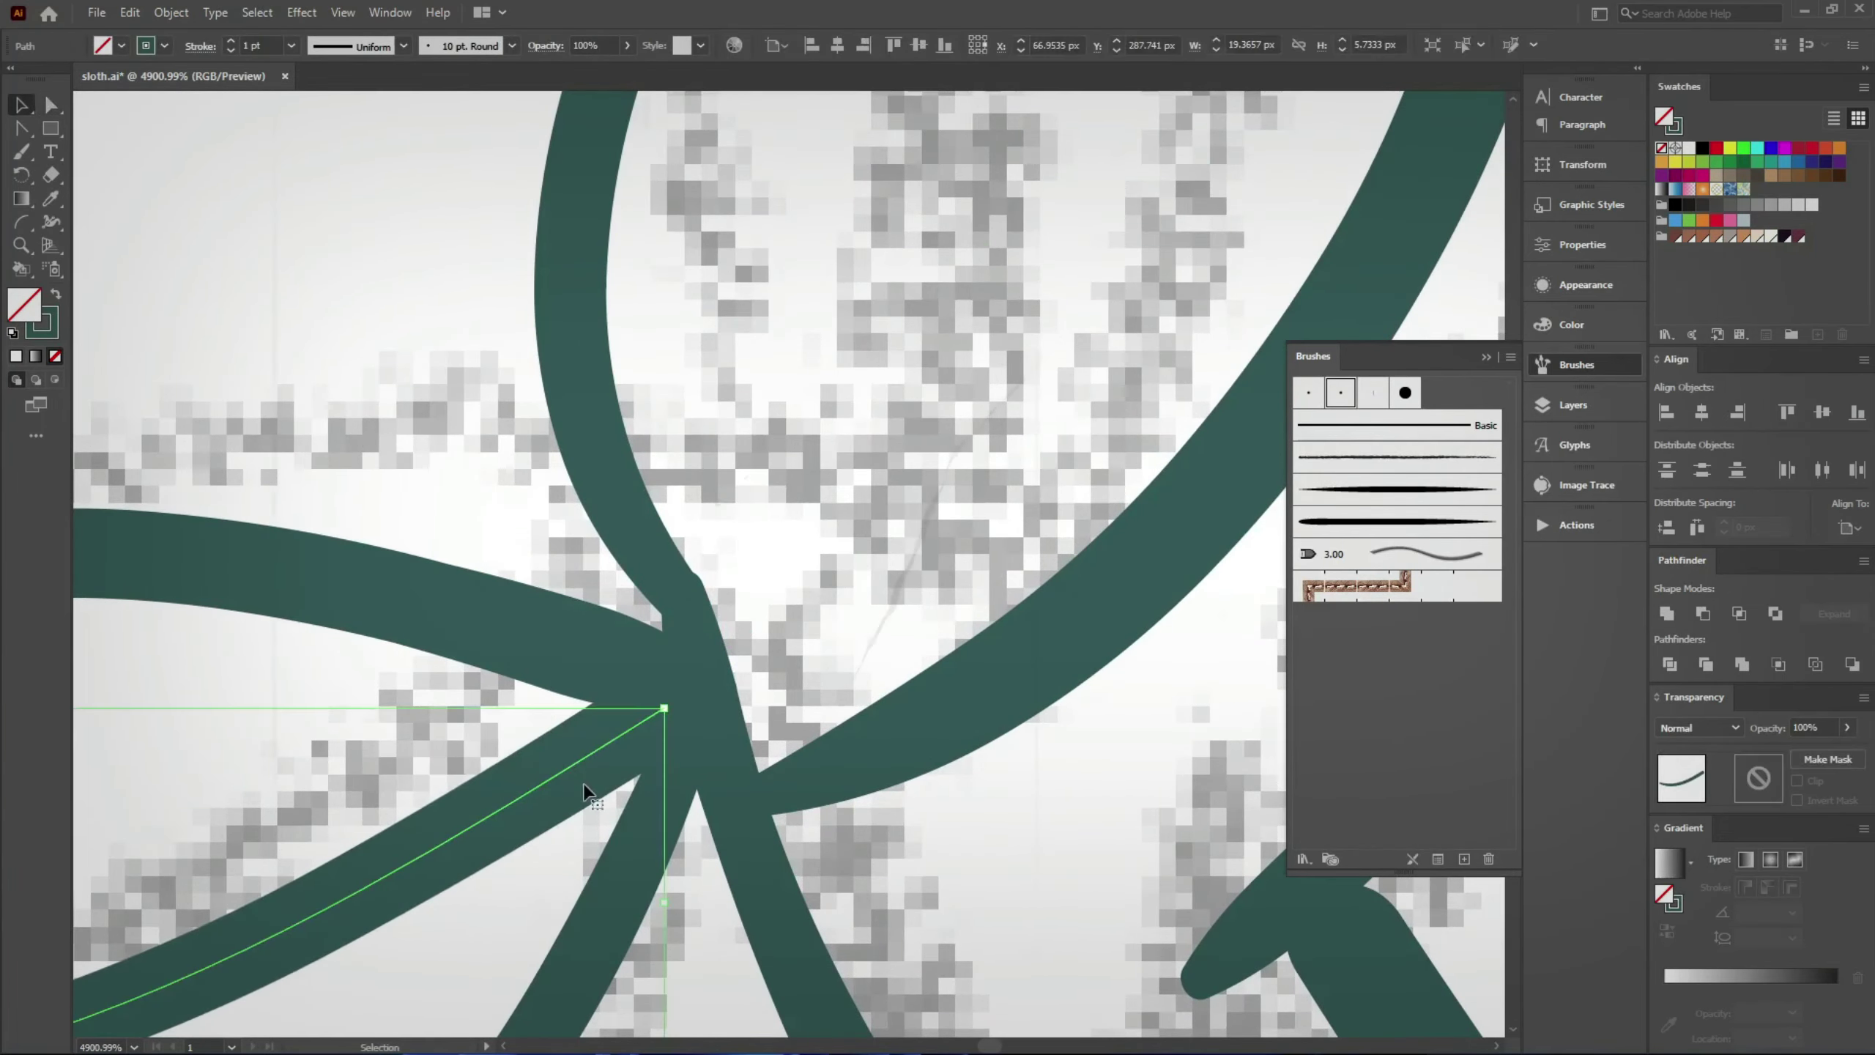
left_click(500, 650)
scroll(500, 650, "down", 6)
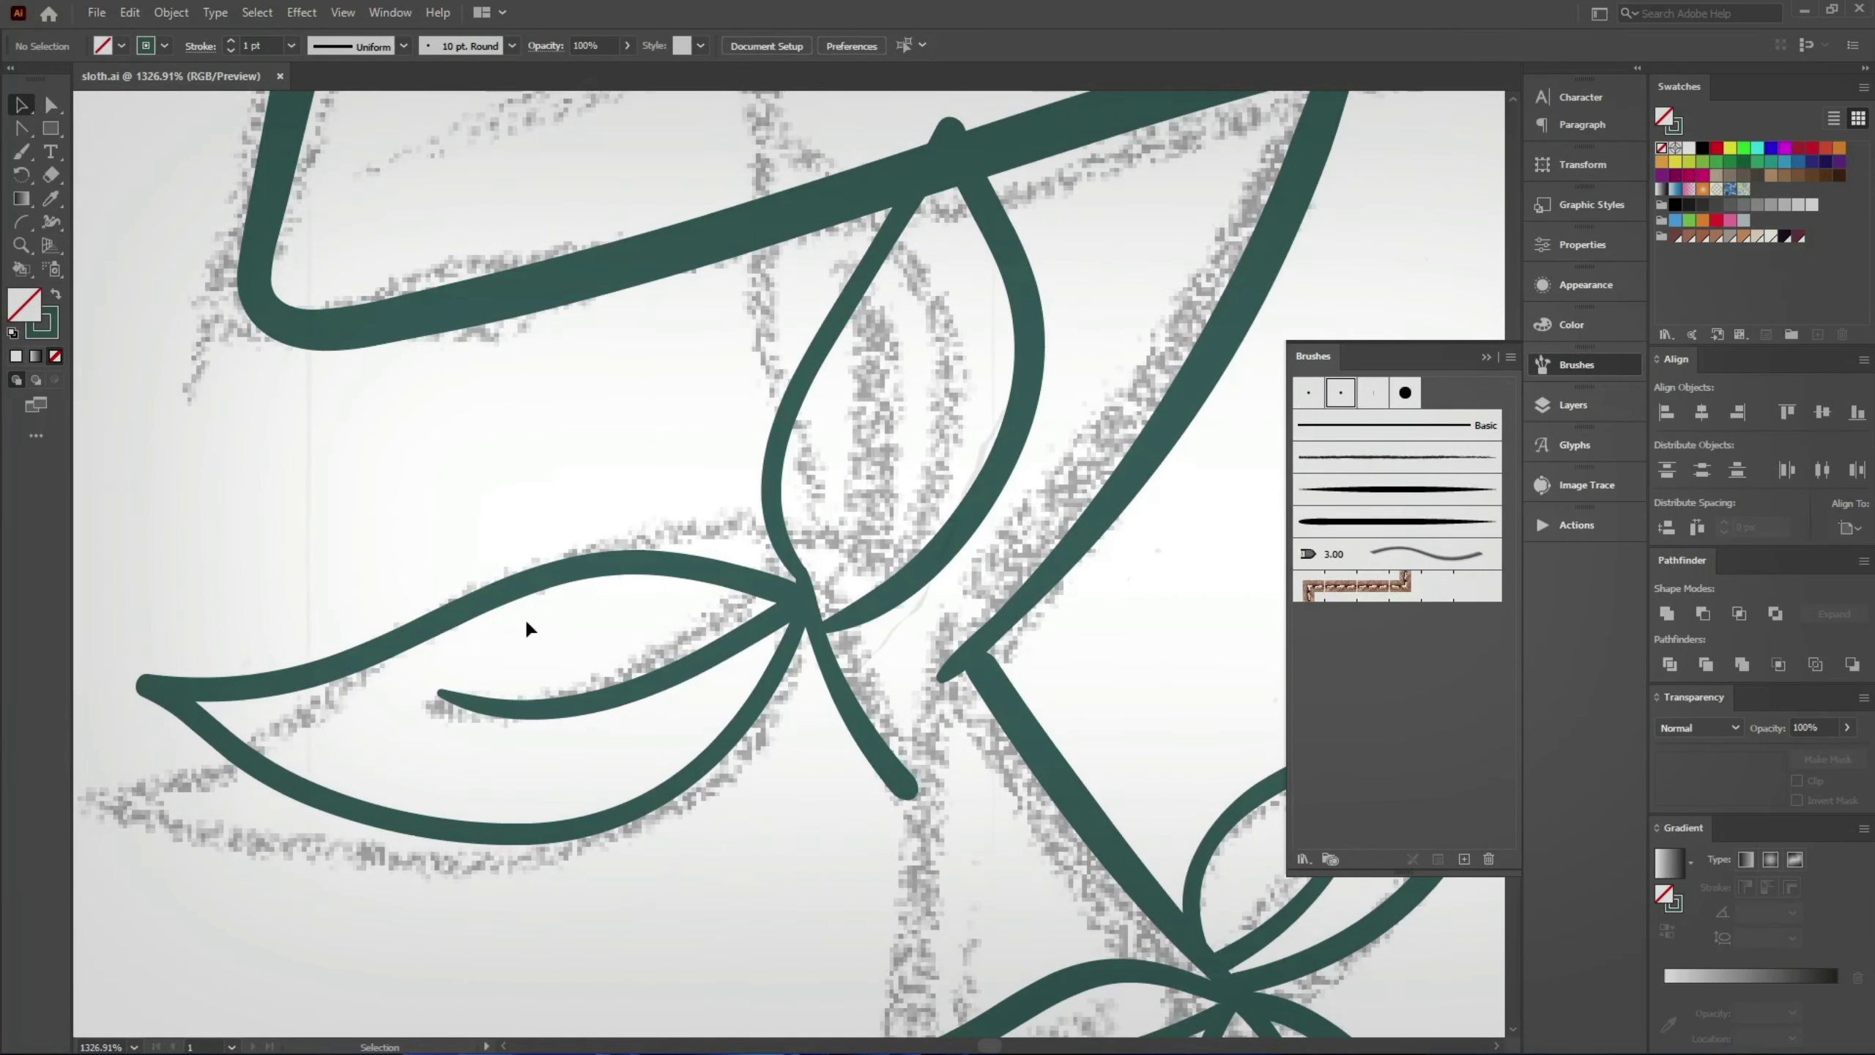
Step: Give the upper leaf a vein, then rotate, move and narrow the sprig under the branch
left_click_drag(923, 328, 813, 594)
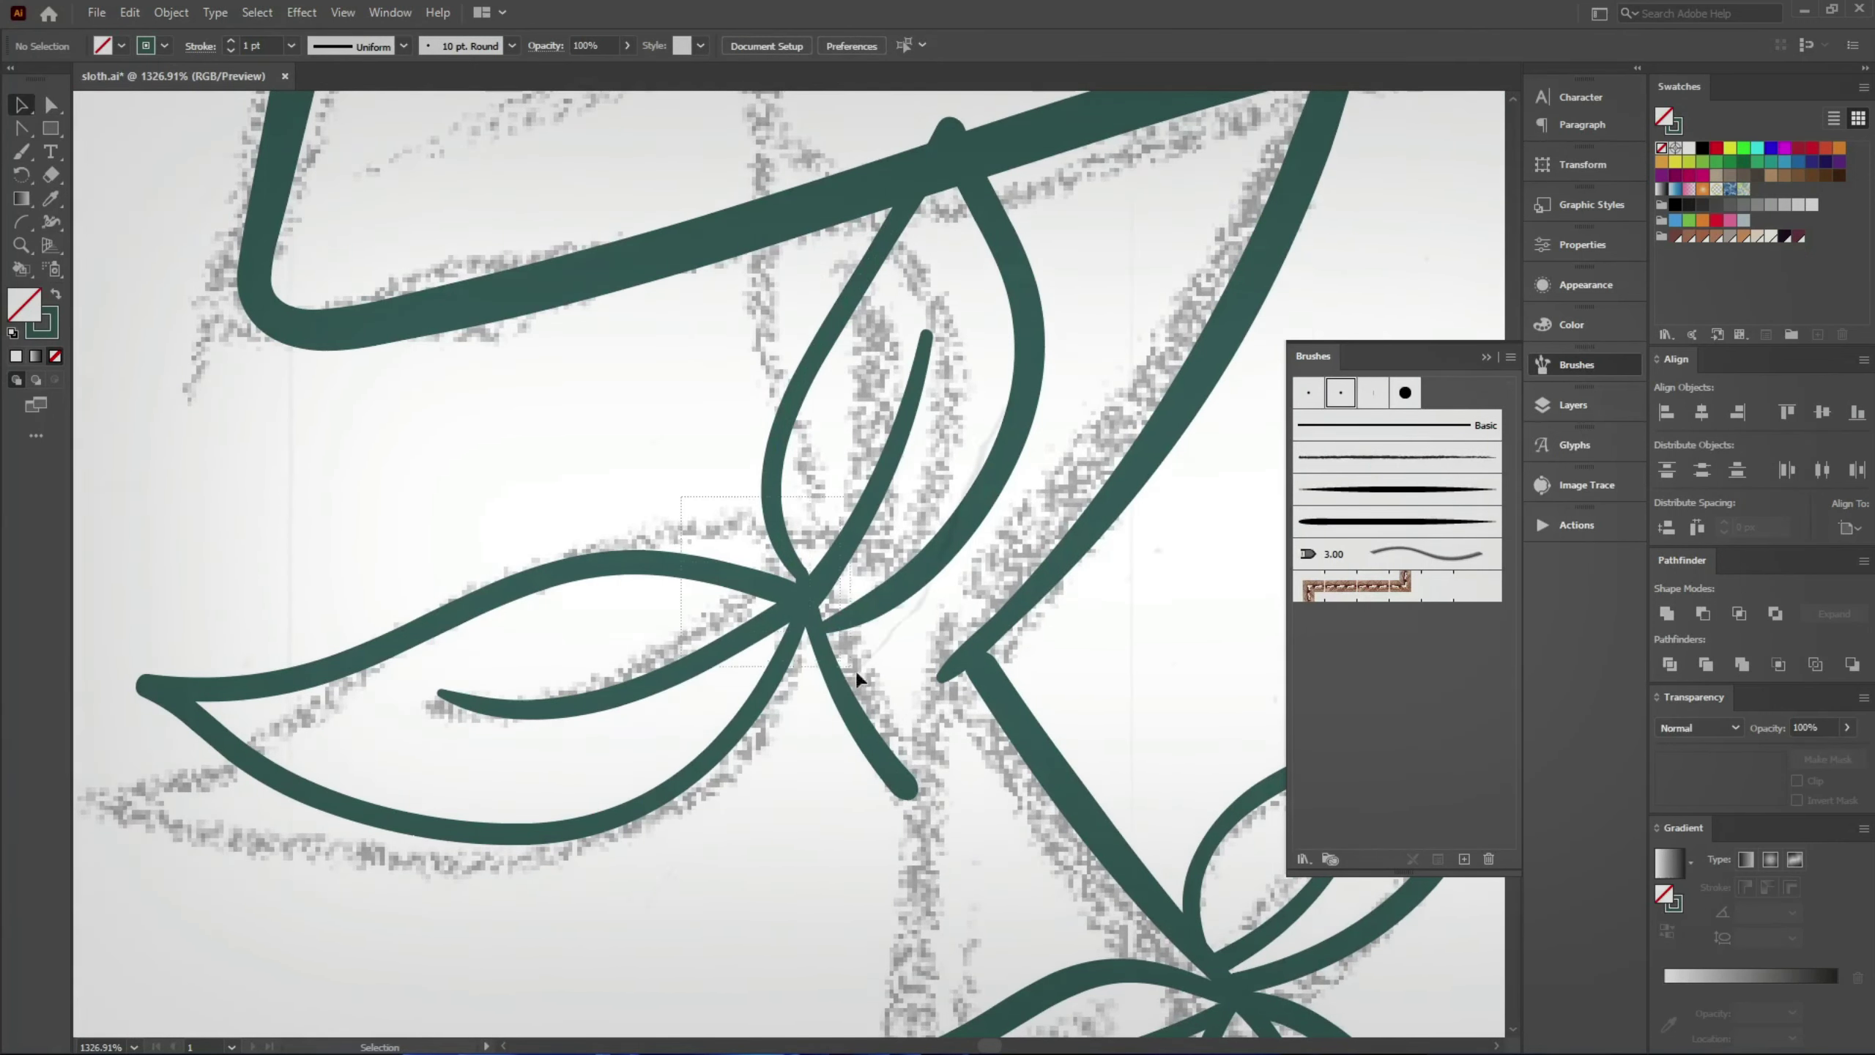
key("v")
scroll(833, 631, "down", 3)
left_click(833, 632)
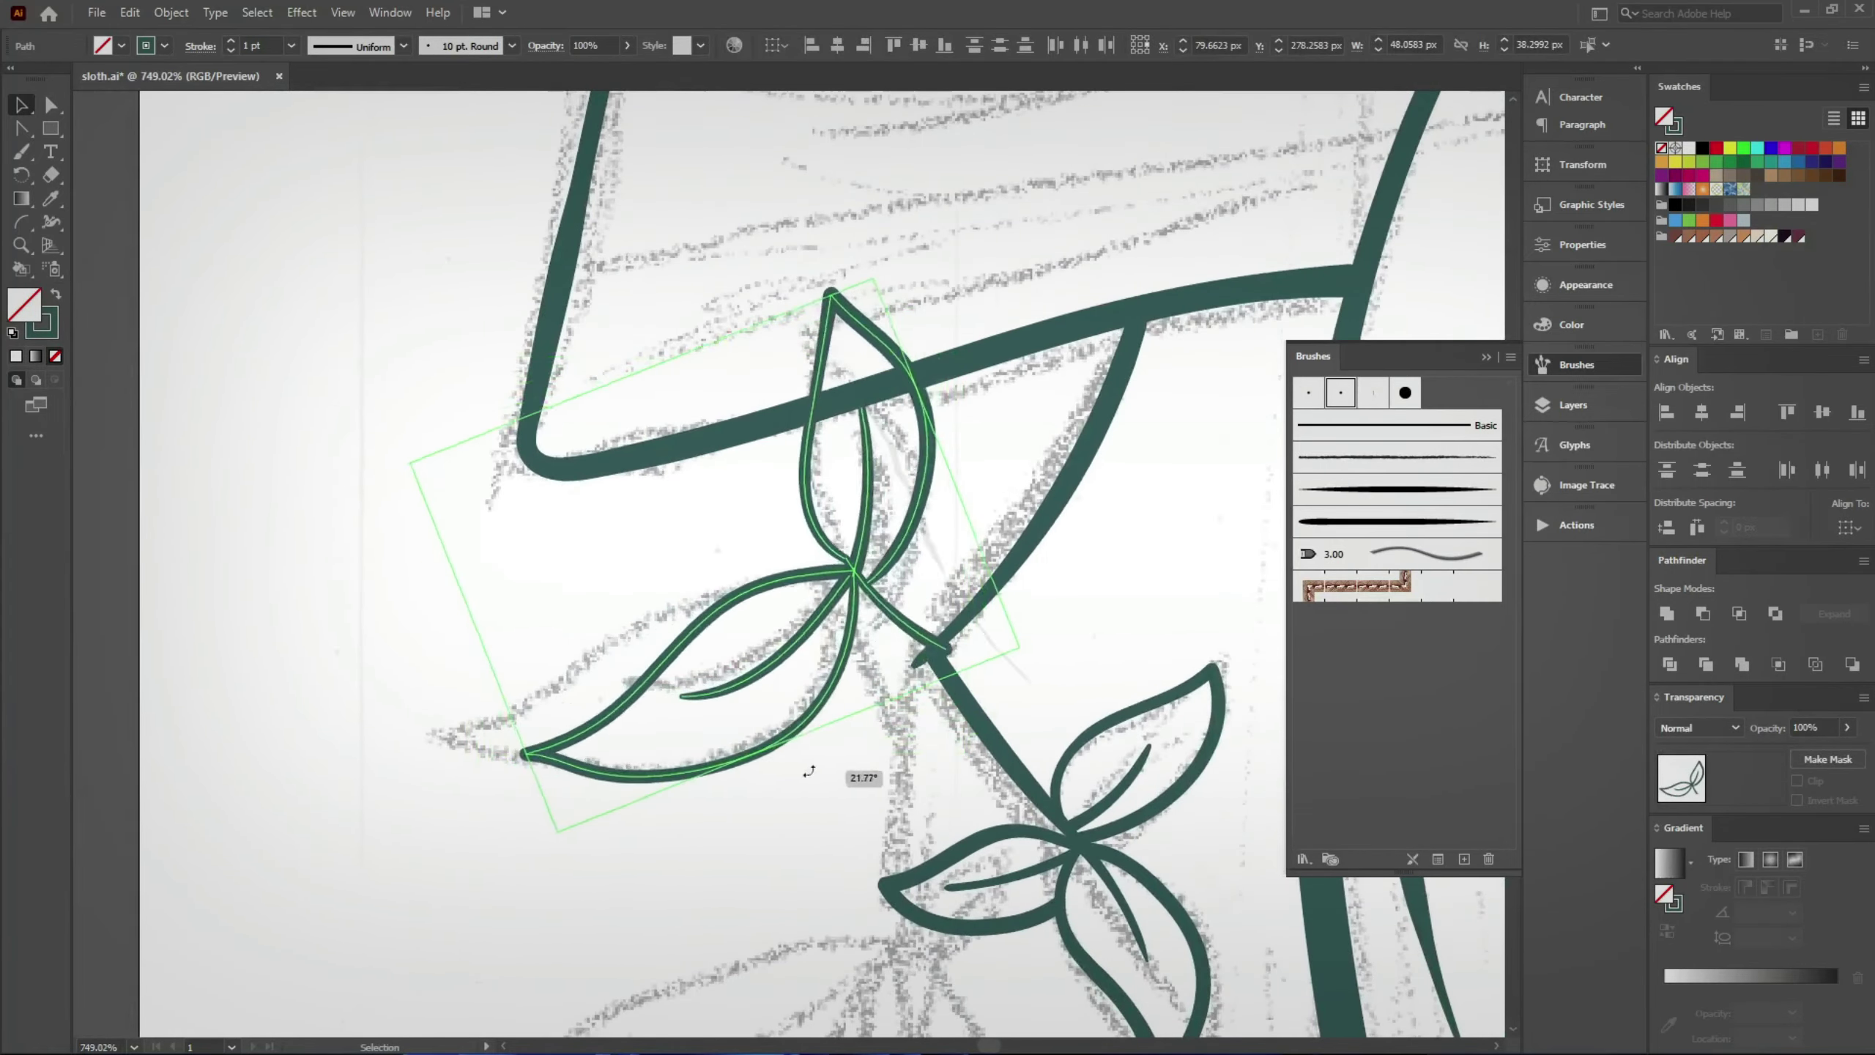
left_click_drag(728, 750, 866, 709)
mouse_move(858, 557)
left_mouse_down()
mouse_move(849, 604)
mouse_move(732, 636)
left_mouse_up()
left_click_drag(609, 643, 682, 679)
left_click(615, 745)
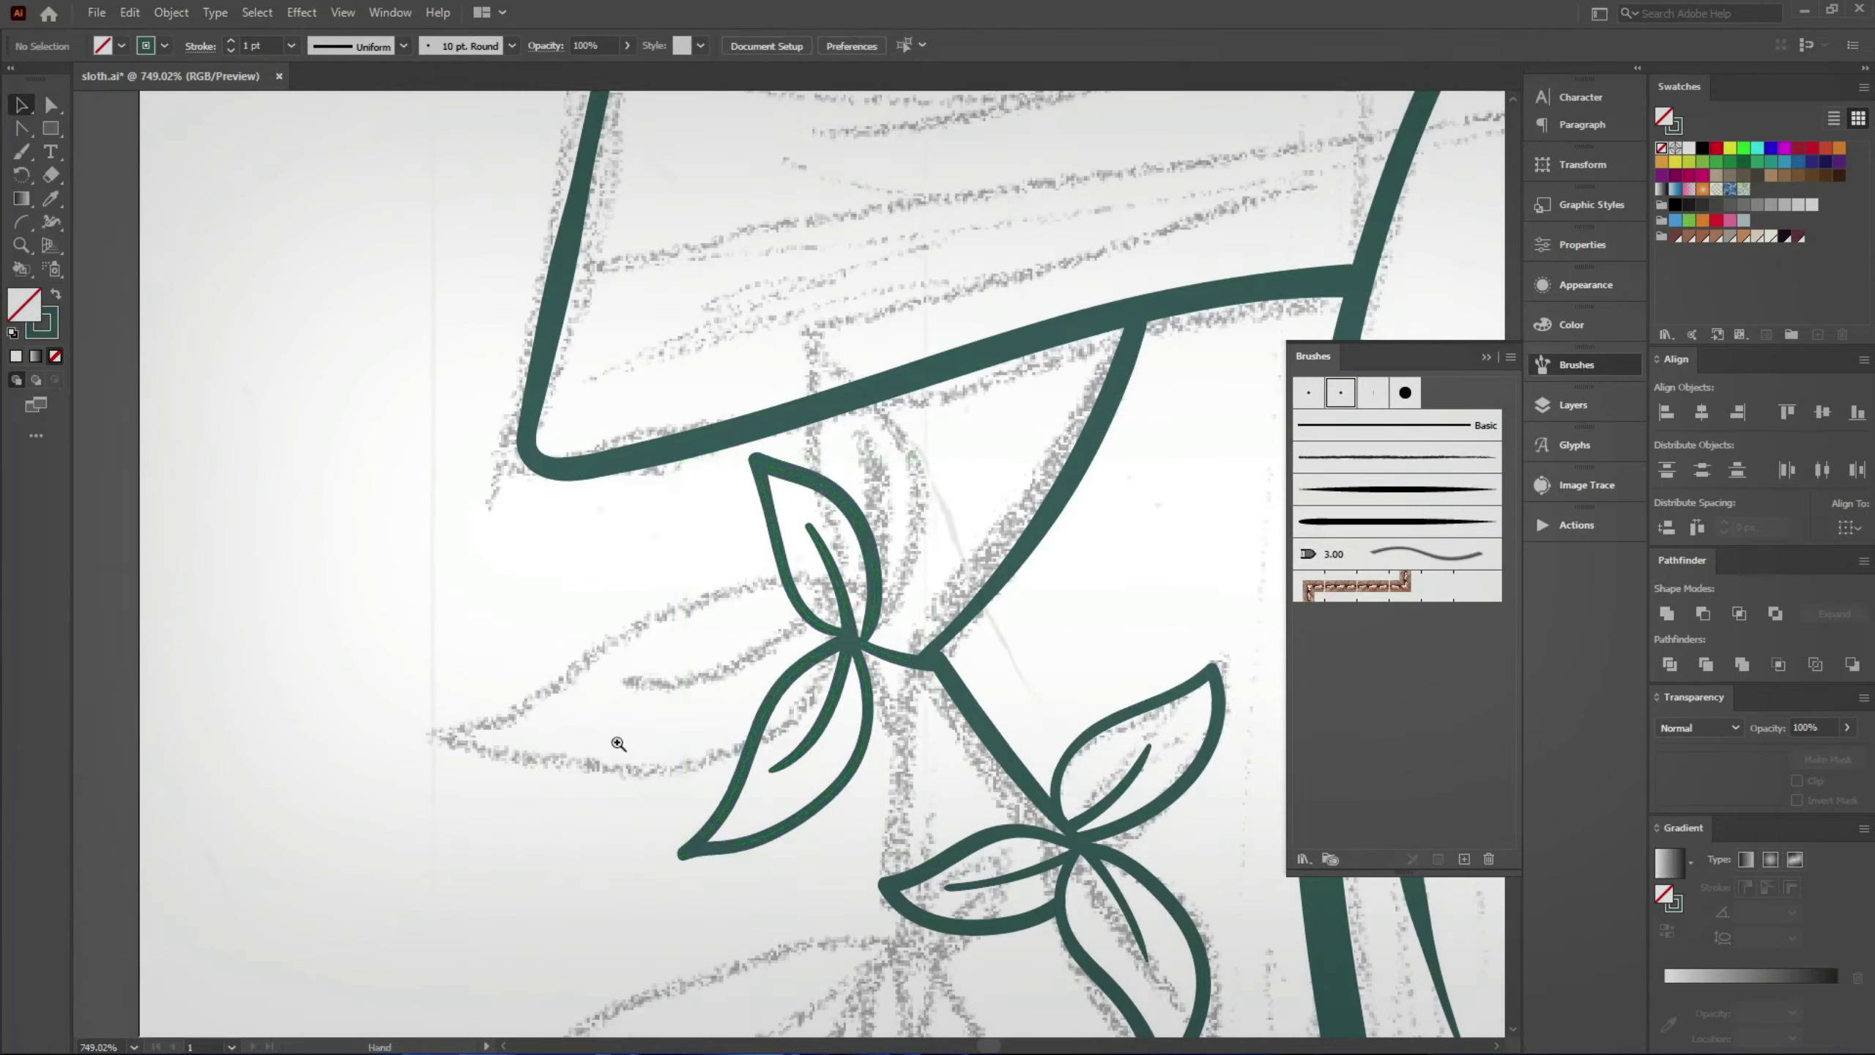
key("z")
mouse_move(615, 745)
left_mouse_down()
mouse_move(534, 833)
mouse_move(619, 745)
left_mouse_up()
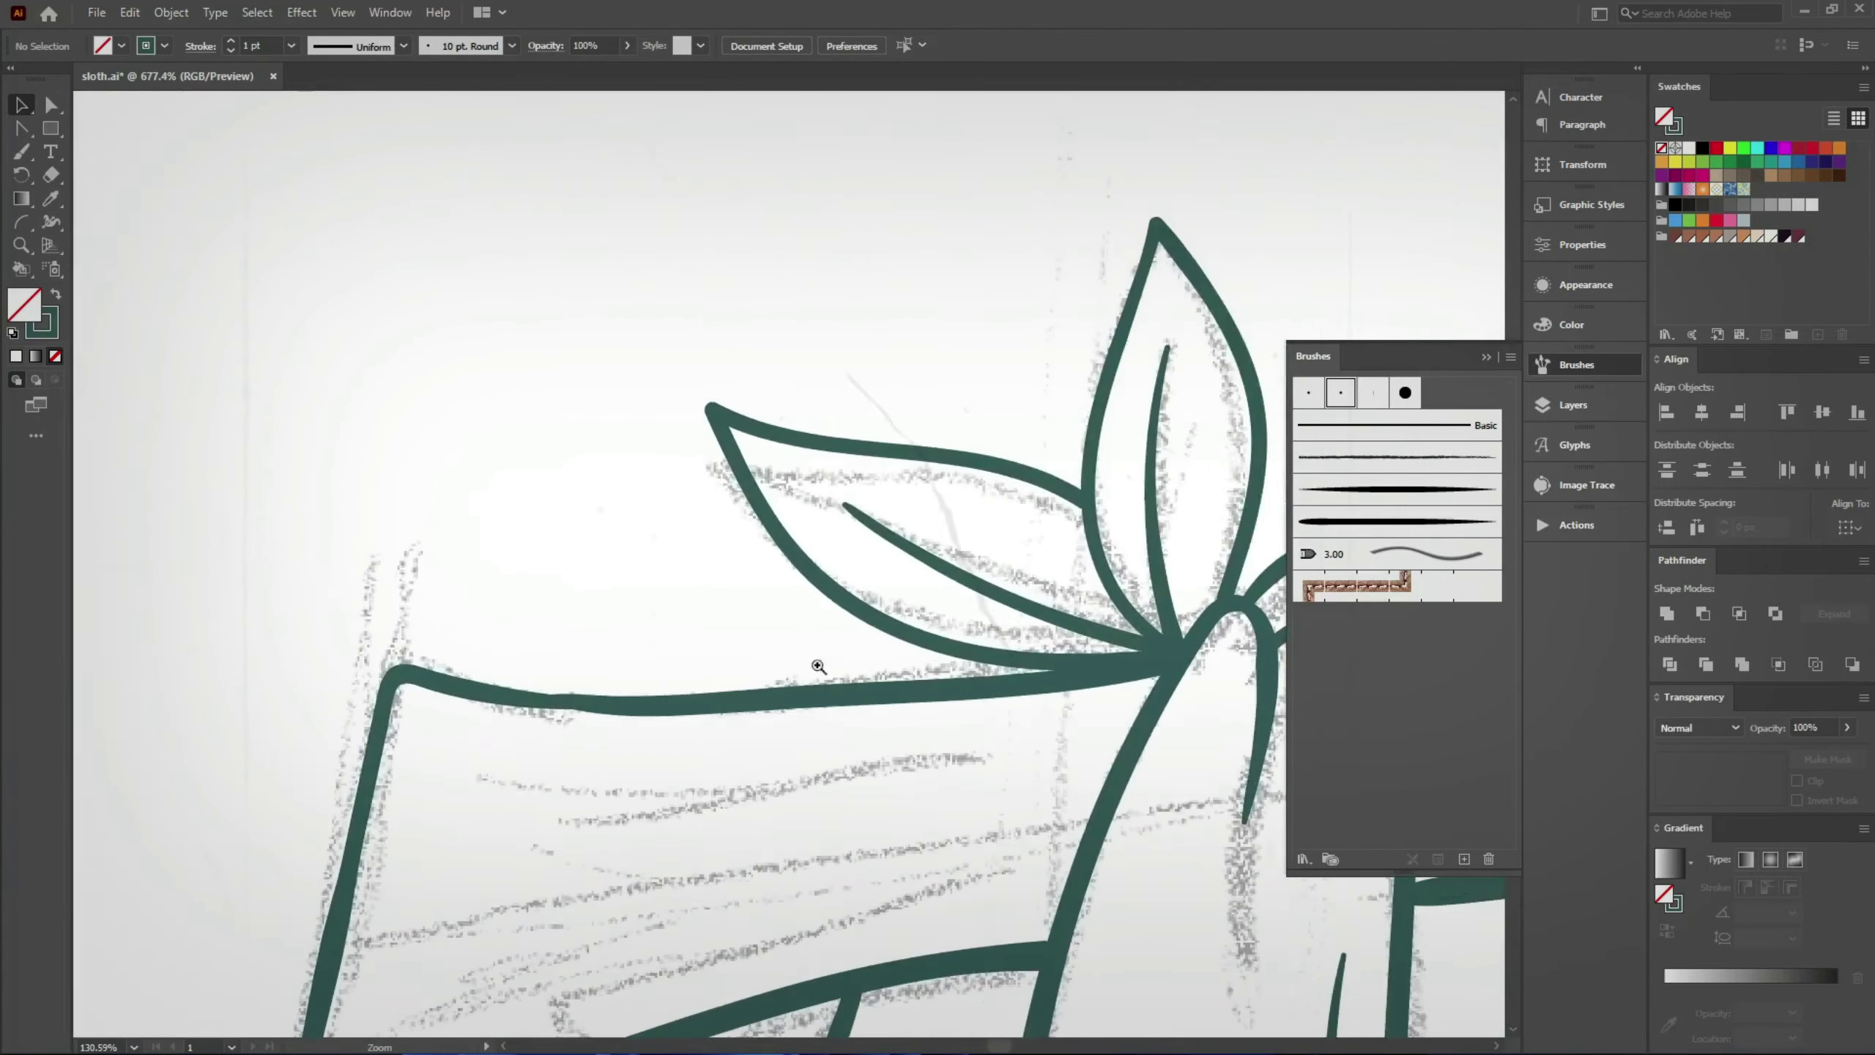
Step: Paint a thin stem rising from the branch and save the drawing
left_click_drag(504, 580, 615, 818)
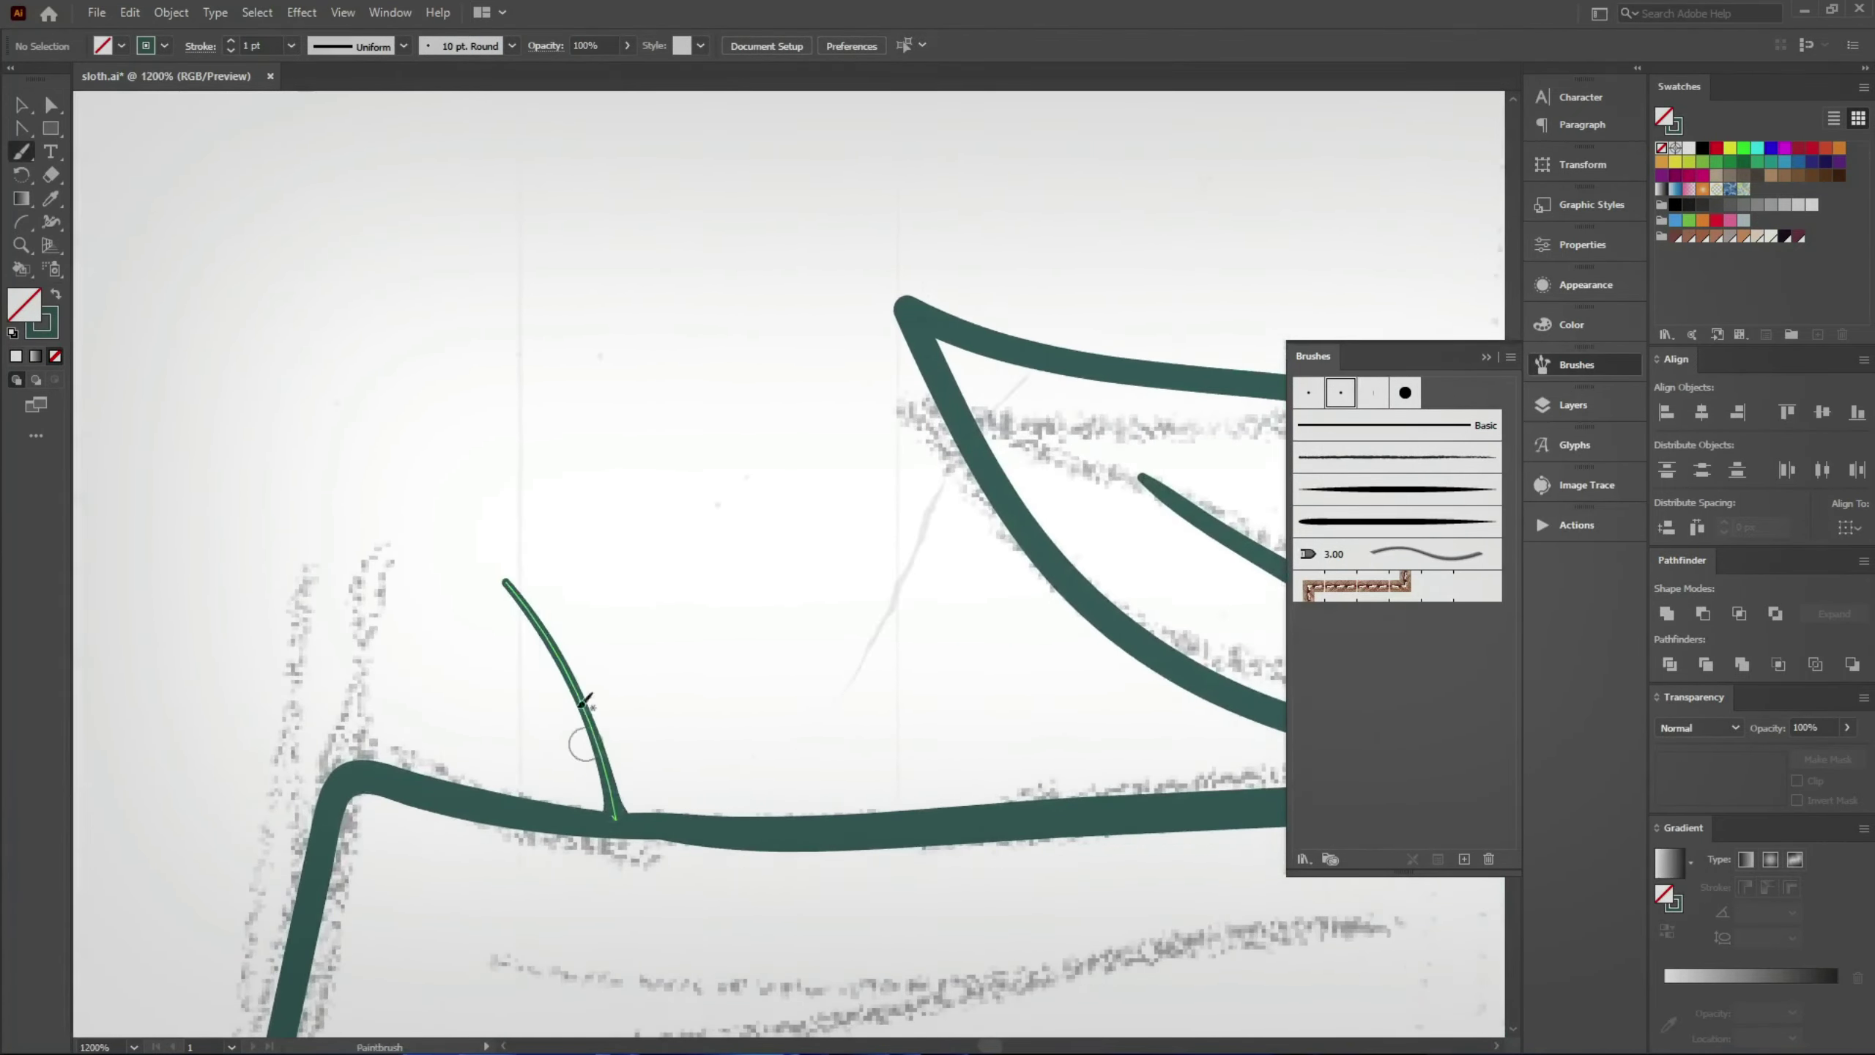
left_click_drag(504, 581, 637, 490)
key("ctrl+z")
mouse_move(506, 578)
left_mouse_down()
mouse_move(627, 369)
mouse_move(537, 557)
mouse_move(572, 554)
mouse_move(519, 384)
left_mouse_up()
key("ctrl+z")
key("ctrl+z")
key("ctrl+z")
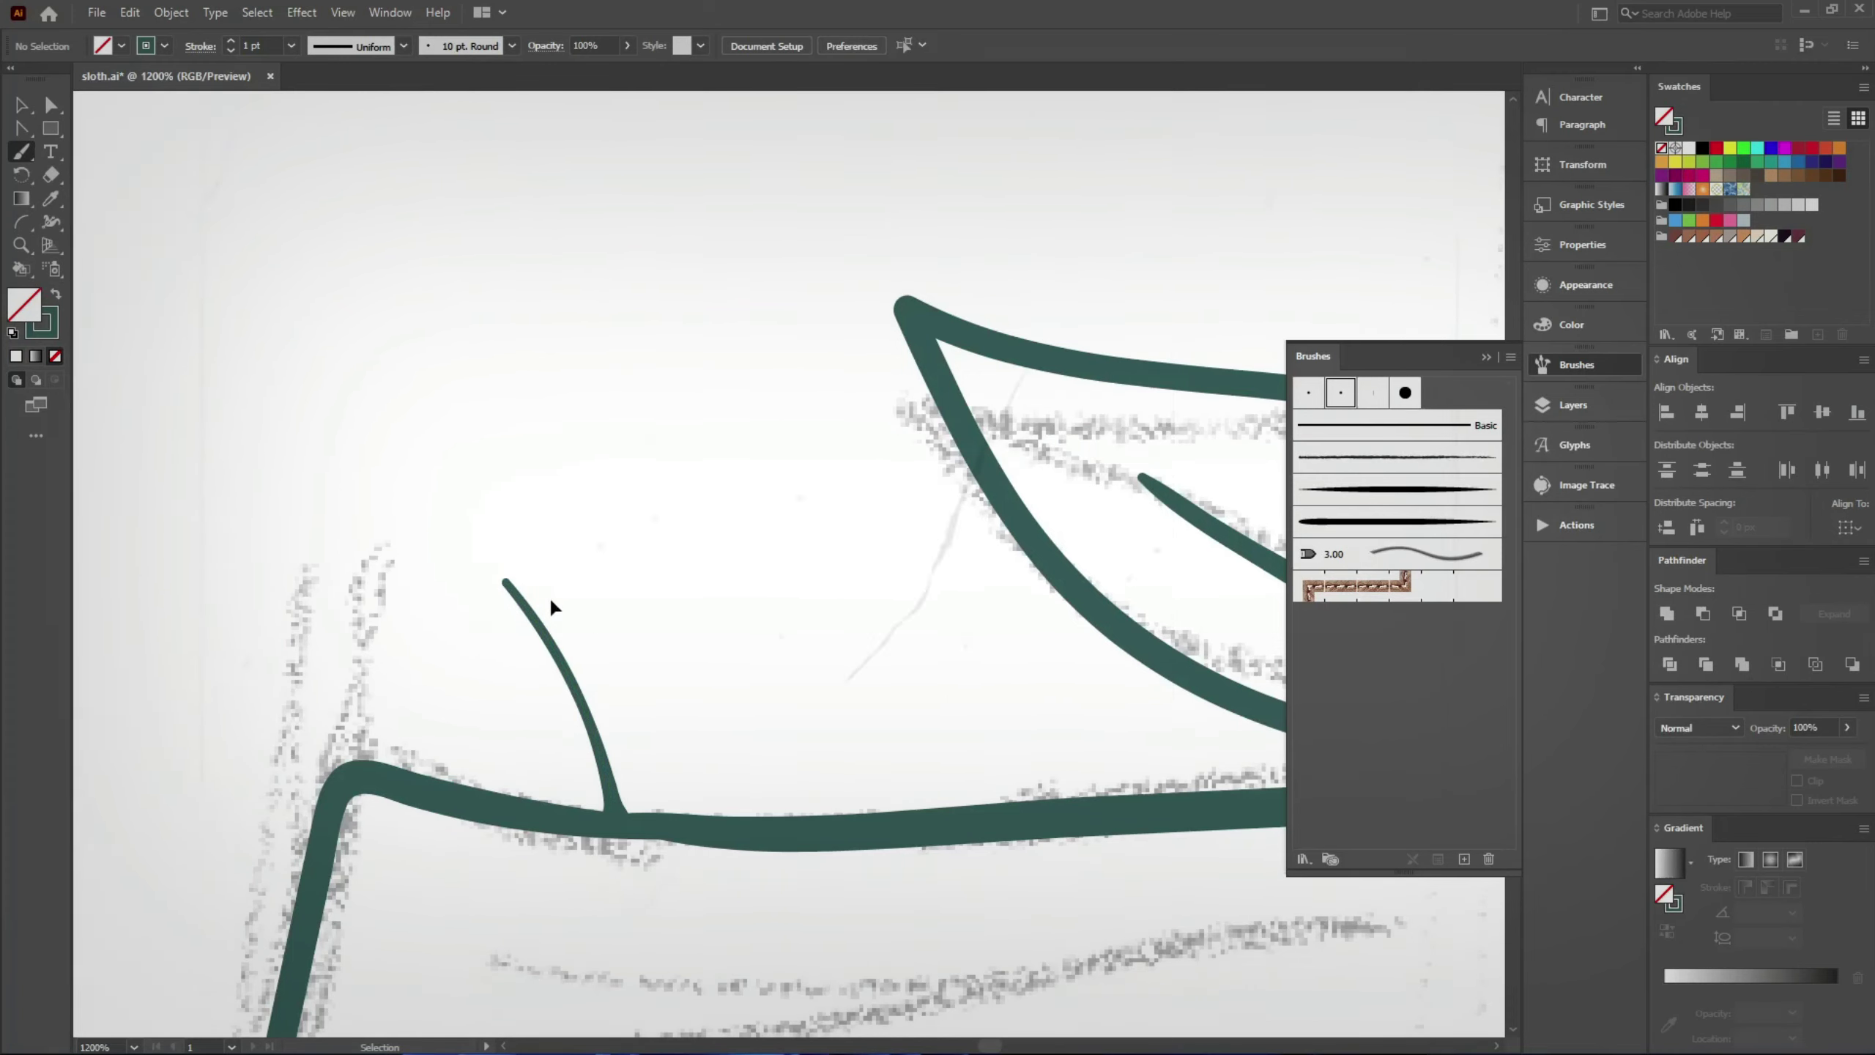
key("ctrl+s")
Step: Paint a closed leaf shape above the stem with a vein down to its base
mouse_move(504, 581)
left_mouse_down()
mouse_move(514, 511)
mouse_move(649, 543)
left_mouse_up()
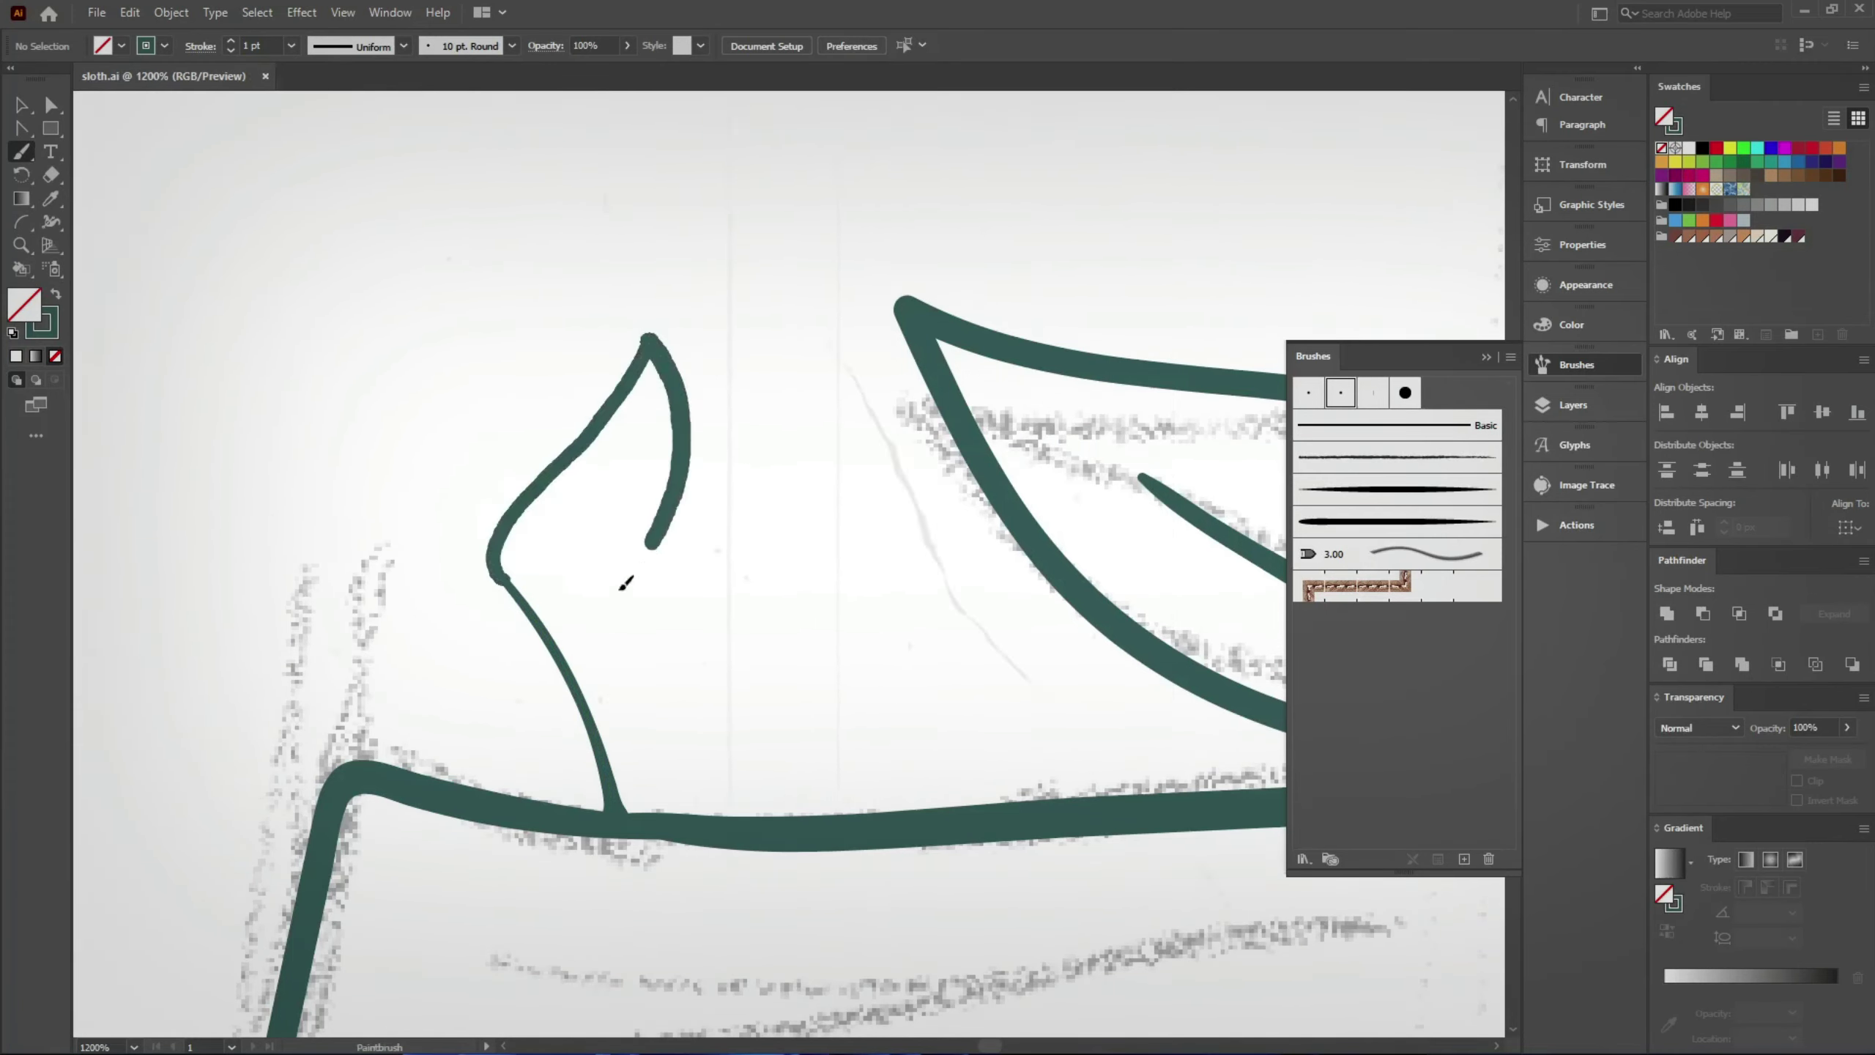
key("ctrl+z")
left_click_drag(574, 467, 594, 446)
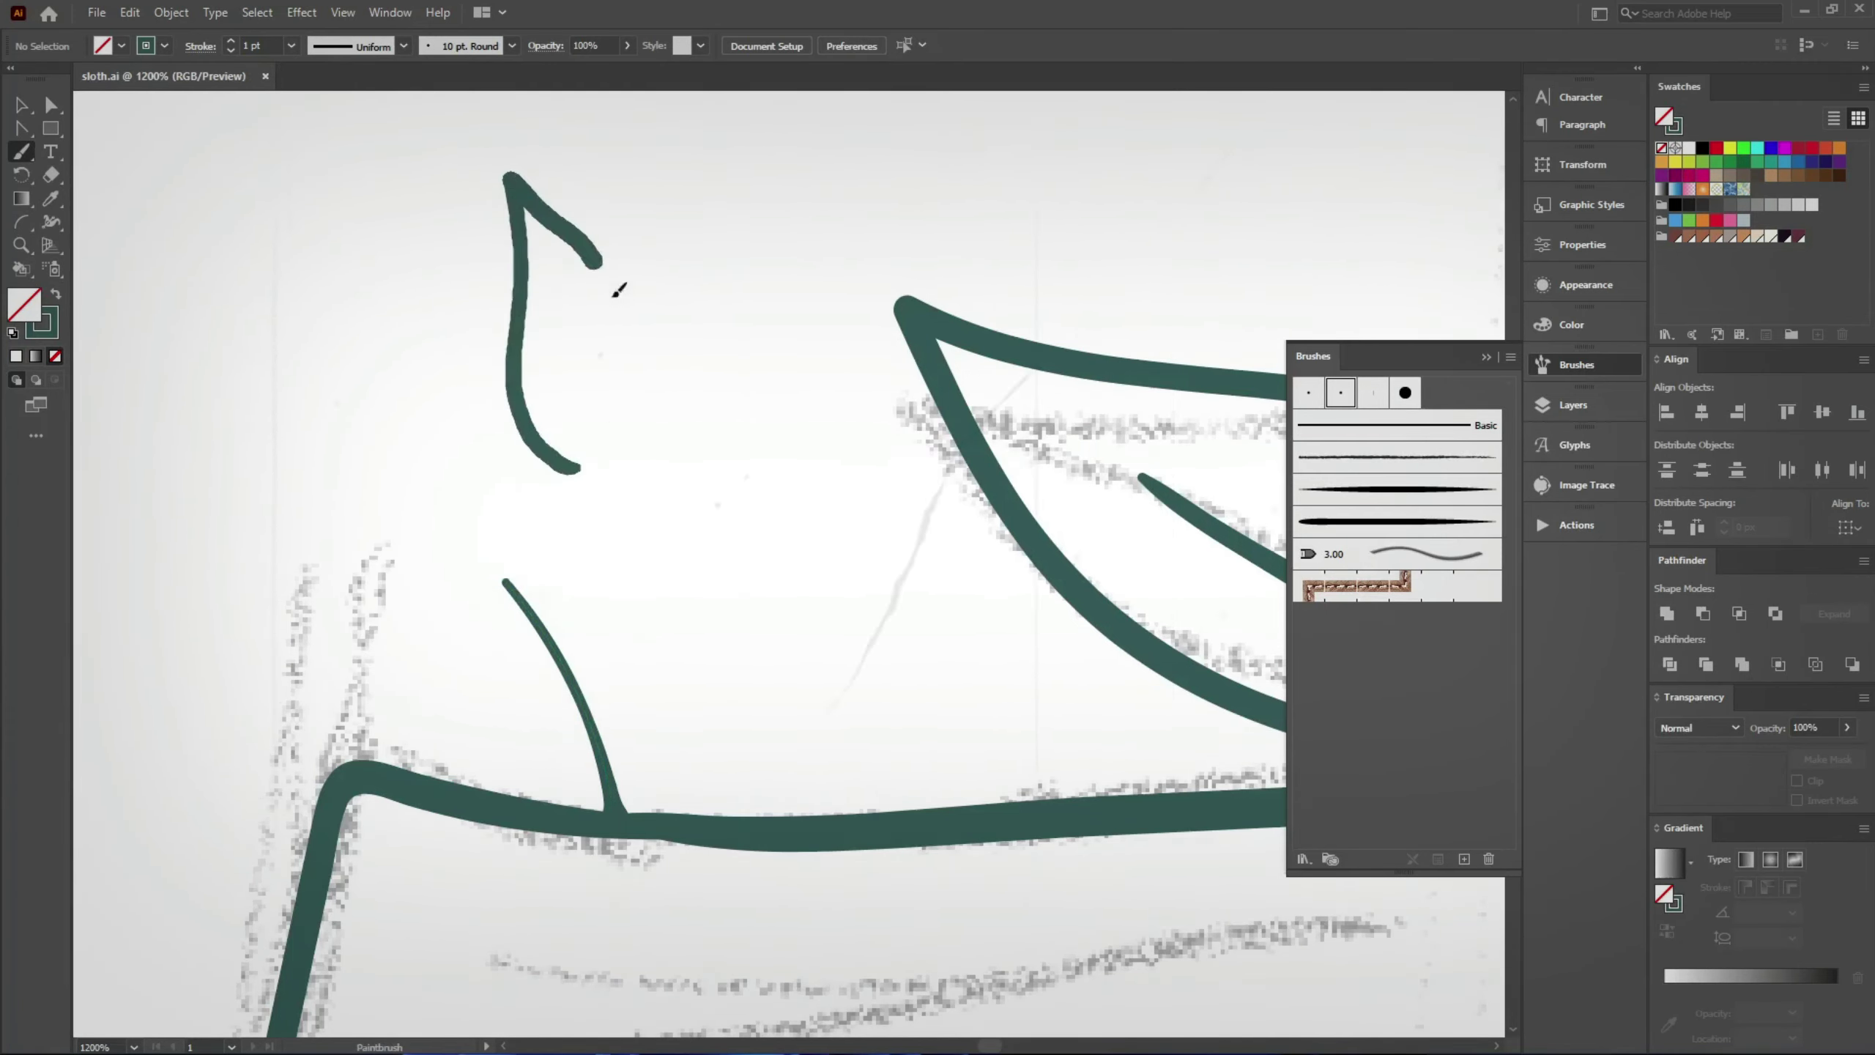
left_click(603, 450)
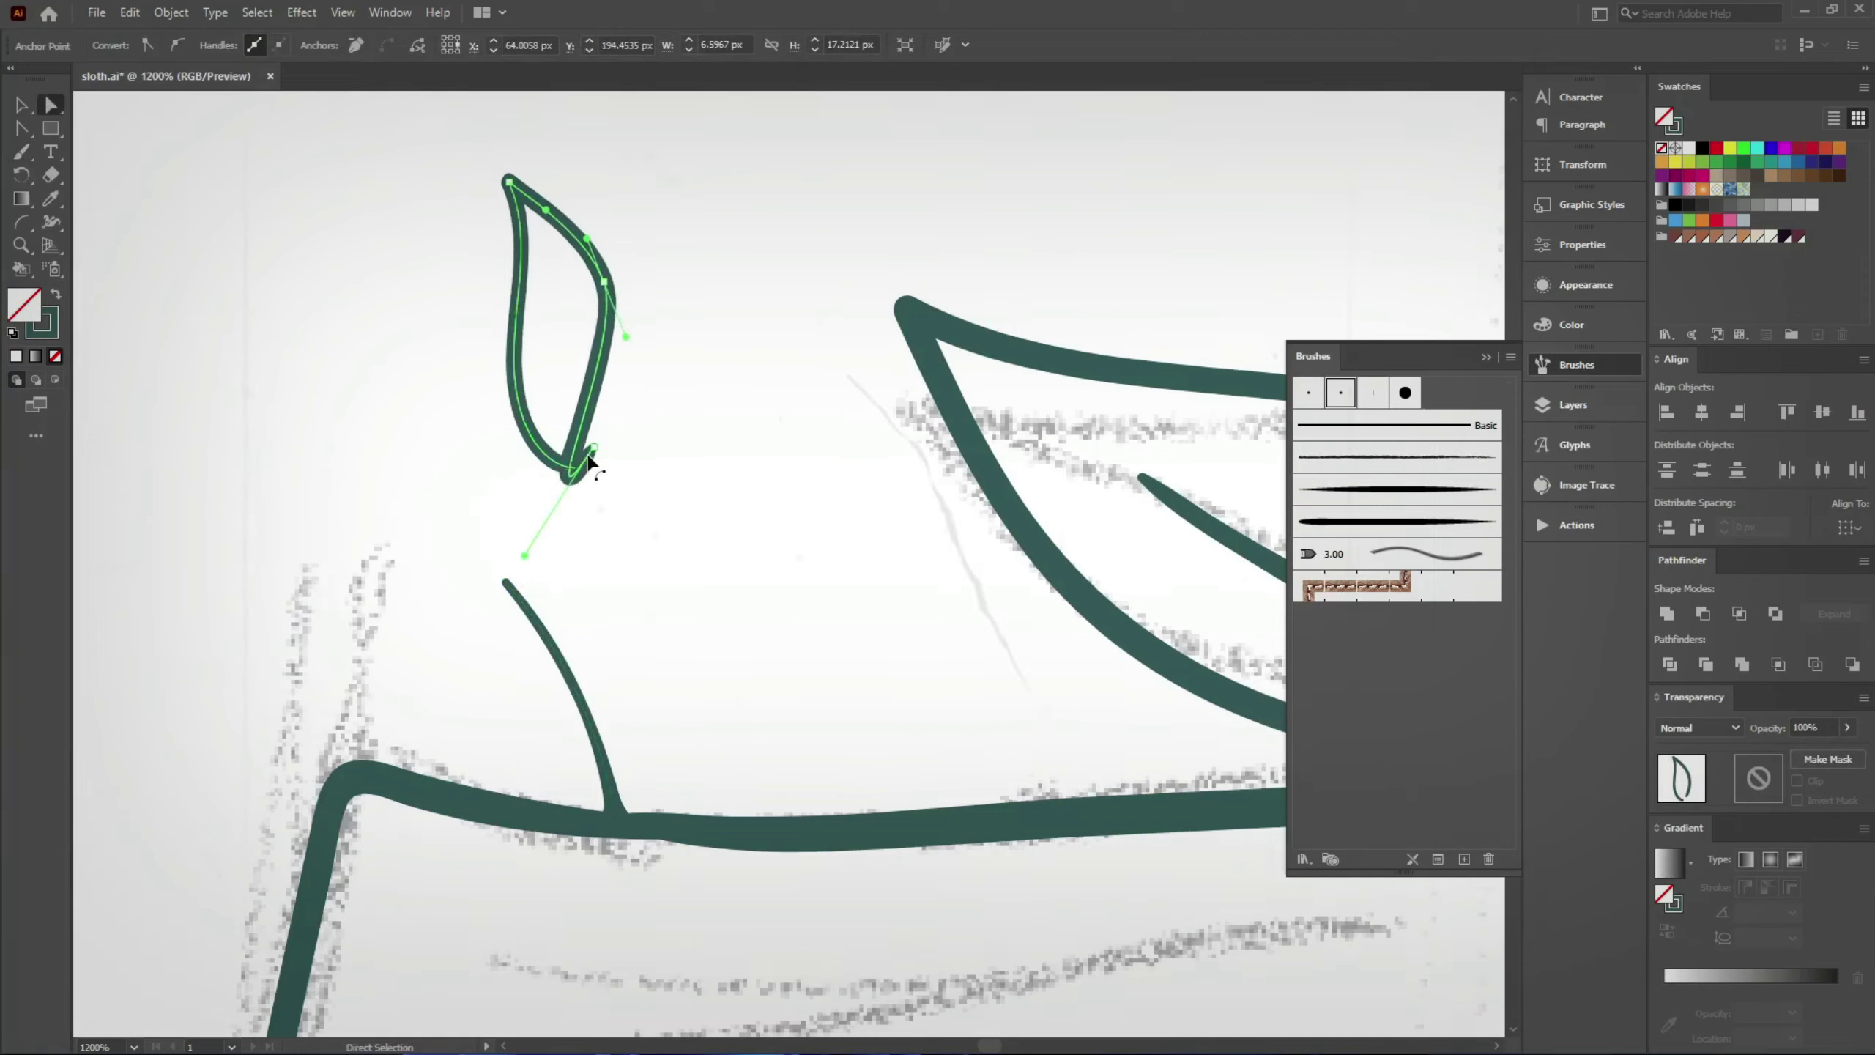
left_click(628, 508)
key("b")
scroll(569, 333, "up", 3)
left_click_drag(554, 200, 599, 616)
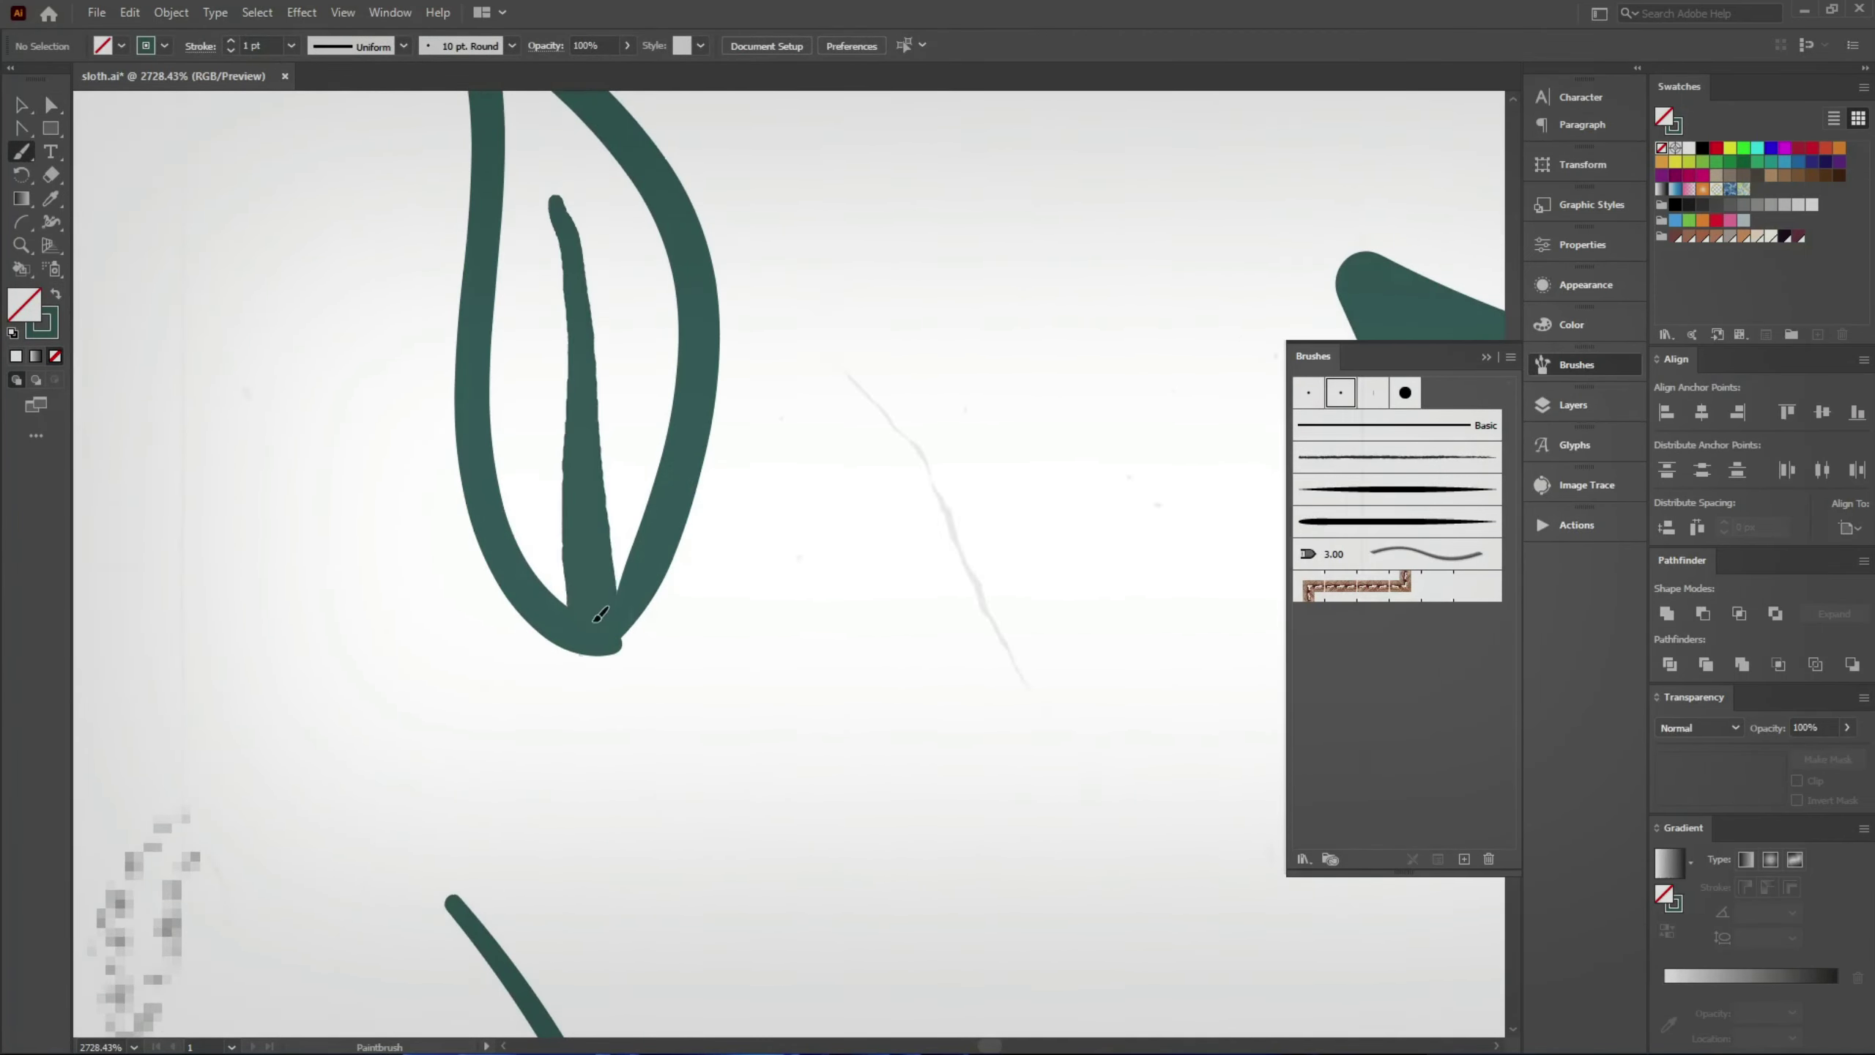
key("ctrl+z")
scroll(622, 409, "down", 1)
mouse_move(640, 497)
left_mouse_down()
mouse_move(637, 627)
mouse_move(536, 832)
left_mouse_up()
Step: Paint a small veined leaf to the right of the big leaf
key("v")
scroll(535, 832, "down", 1)
scroll(576, 591, "down", 3)
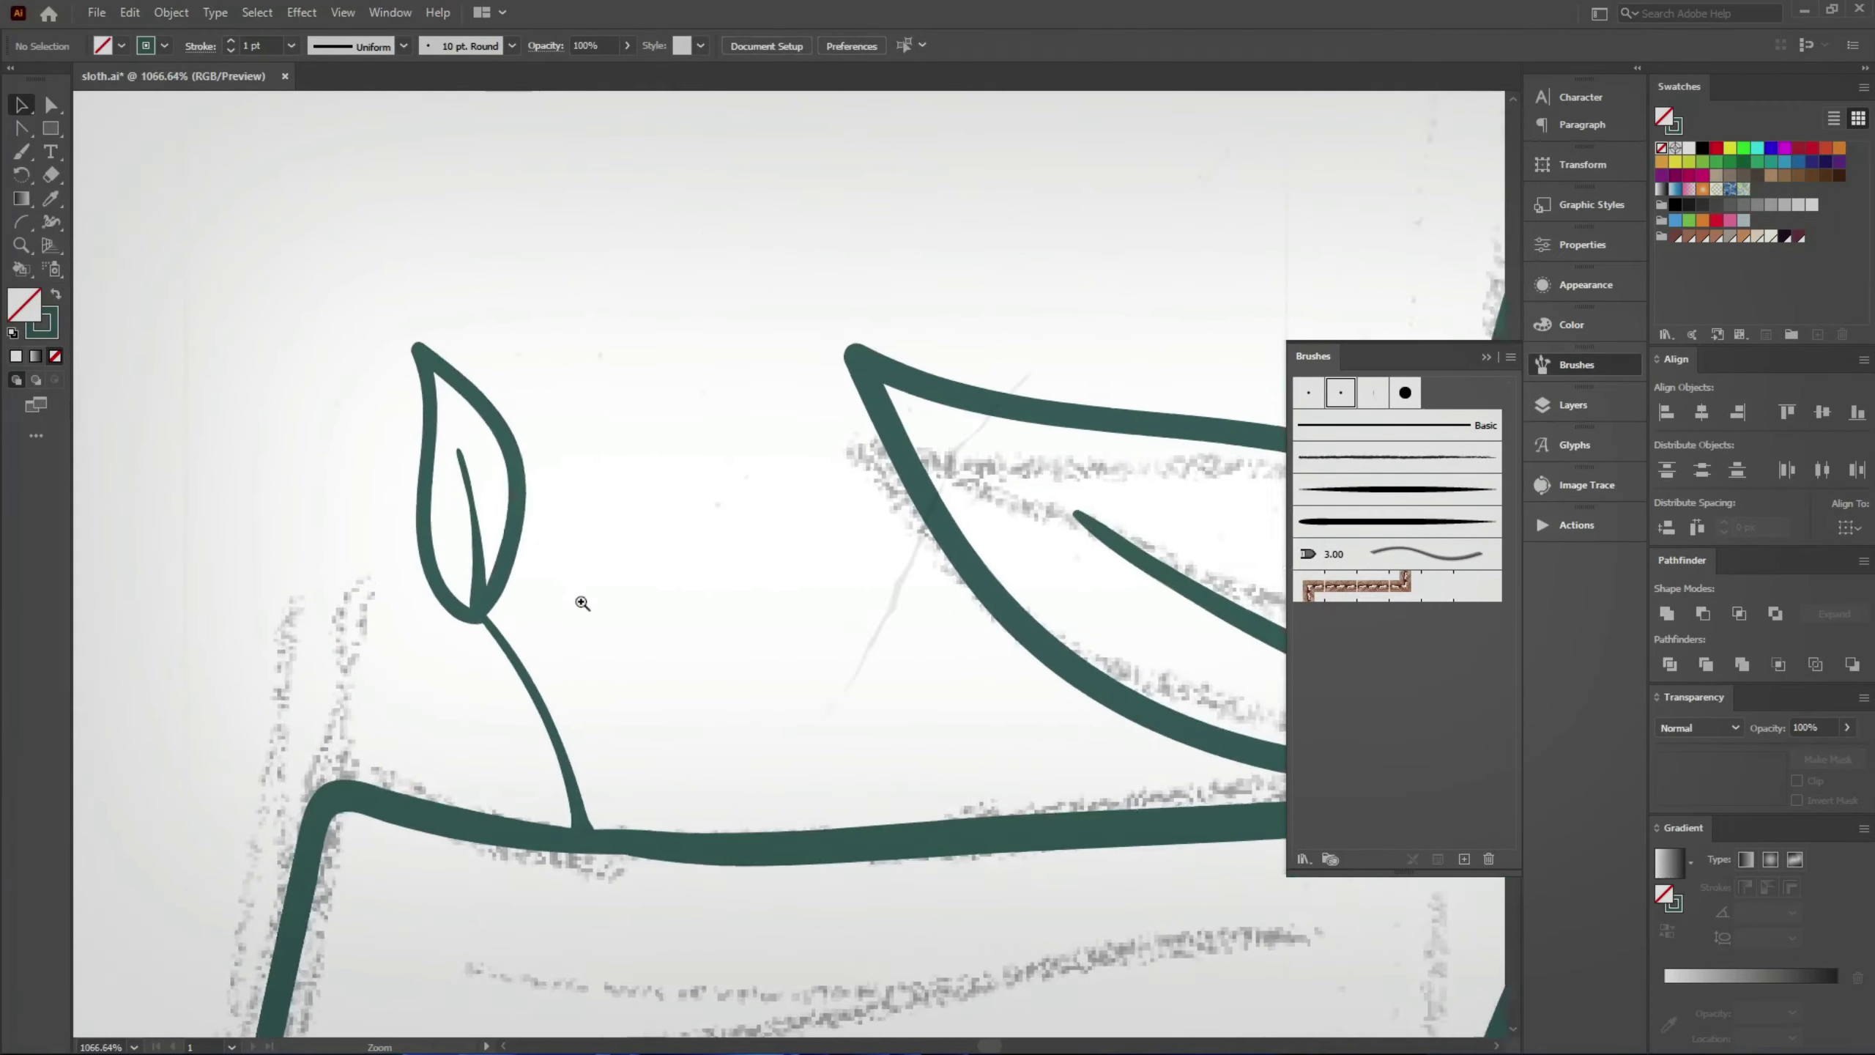
scroll(576, 591, "down", 2)
key("b")
mouse_move(654, 523)
left_mouse_down()
mouse_move(697, 255)
mouse_move(657, 557)
mouse_move(712, 531)
left_mouse_up()
key("ctrl+z")
key("ctrl+z")
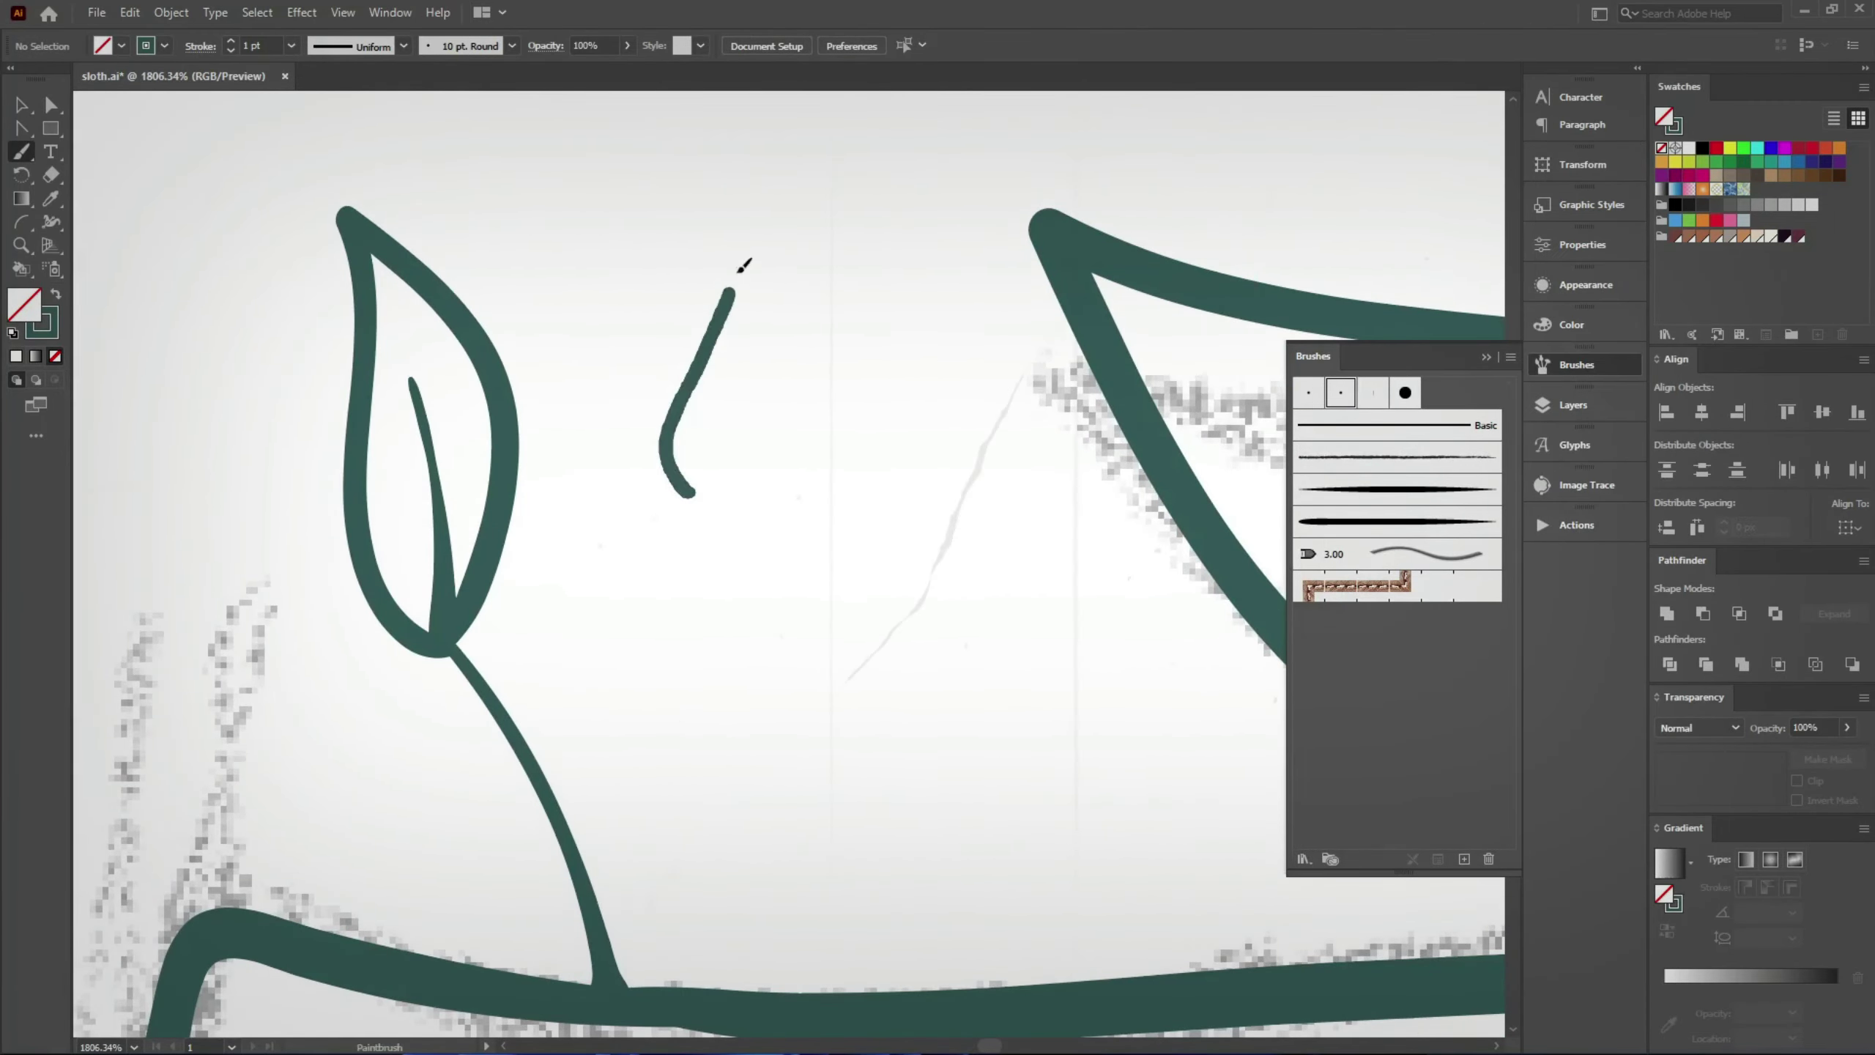
key("ctrl+z")
left_click_drag(696, 462, 762, 364)
key("ctrl+z")
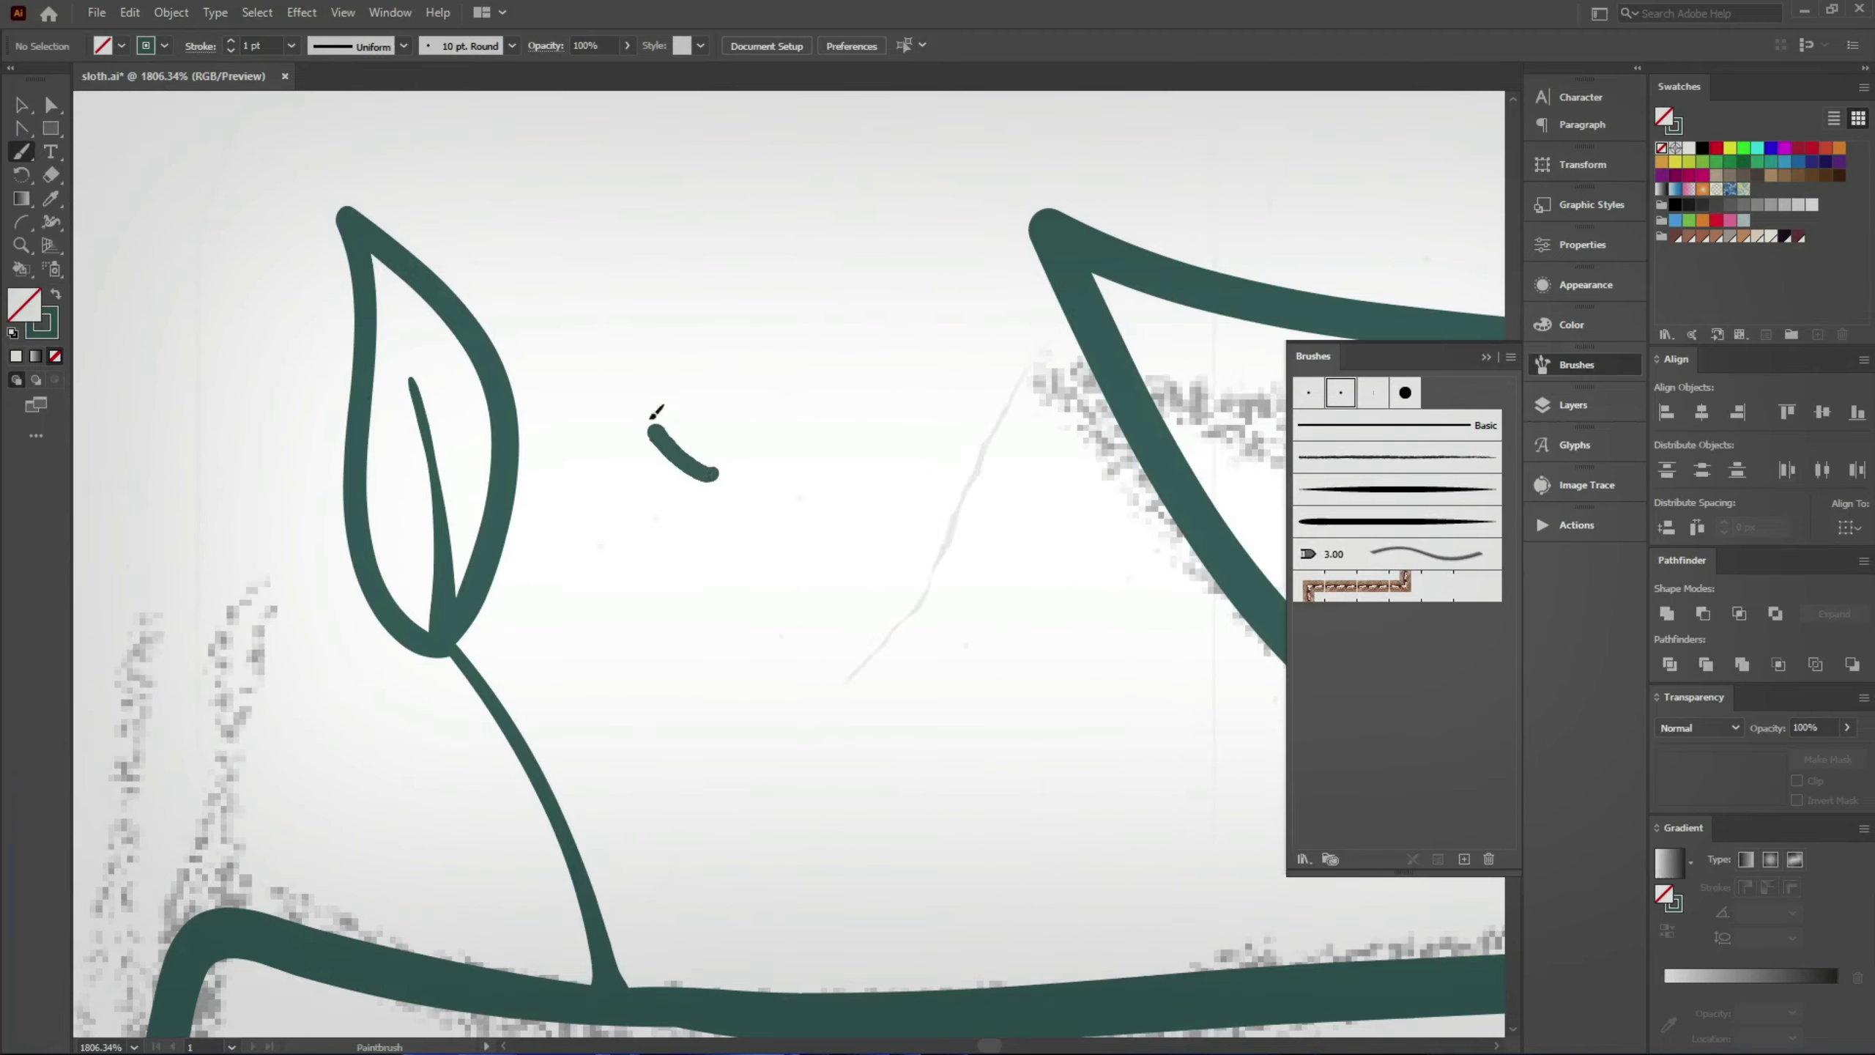
left_click_drag(657, 419, 708, 476)
scroll(687, 325, "up", 3)
left_click_drag(691, 289, 731, 583)
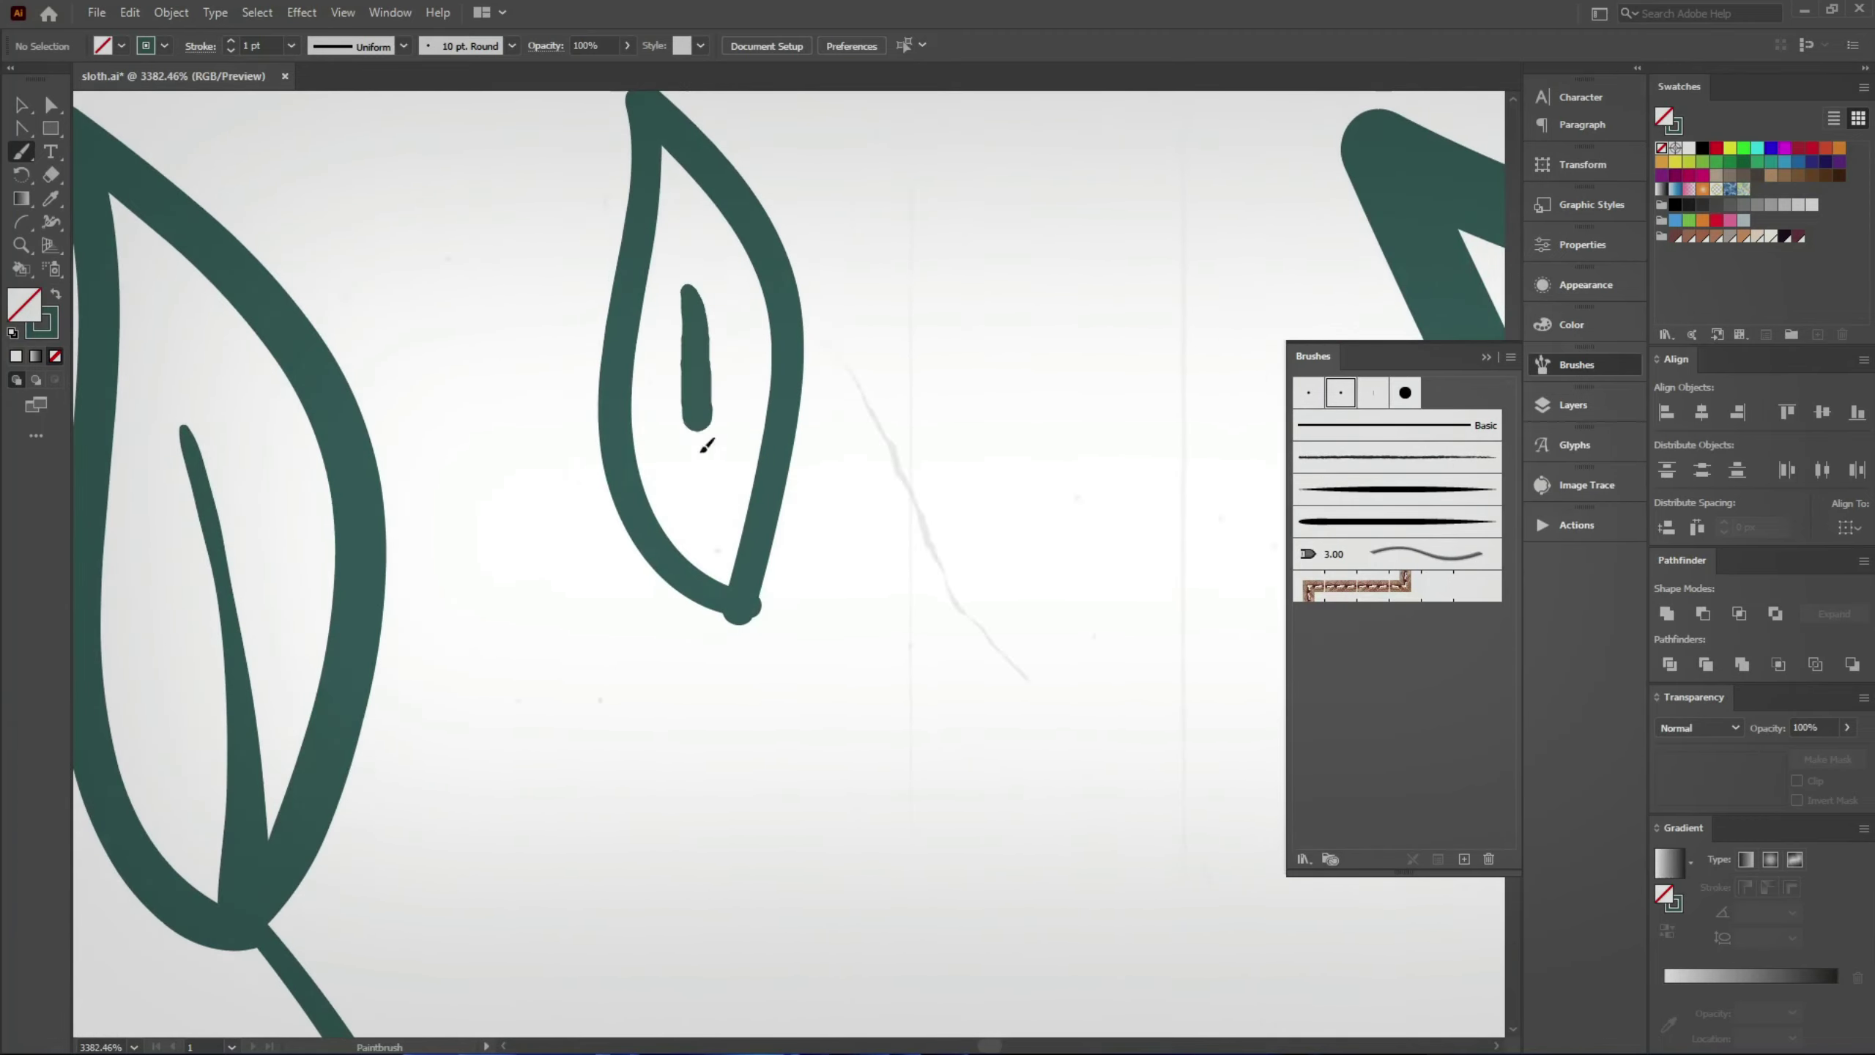
Step: Rotate the small leaf and seat it upward at the stem junction
key("v")
scroll(739, 517, "down", 3)
left_click_drag(805, 301, 916, 432)
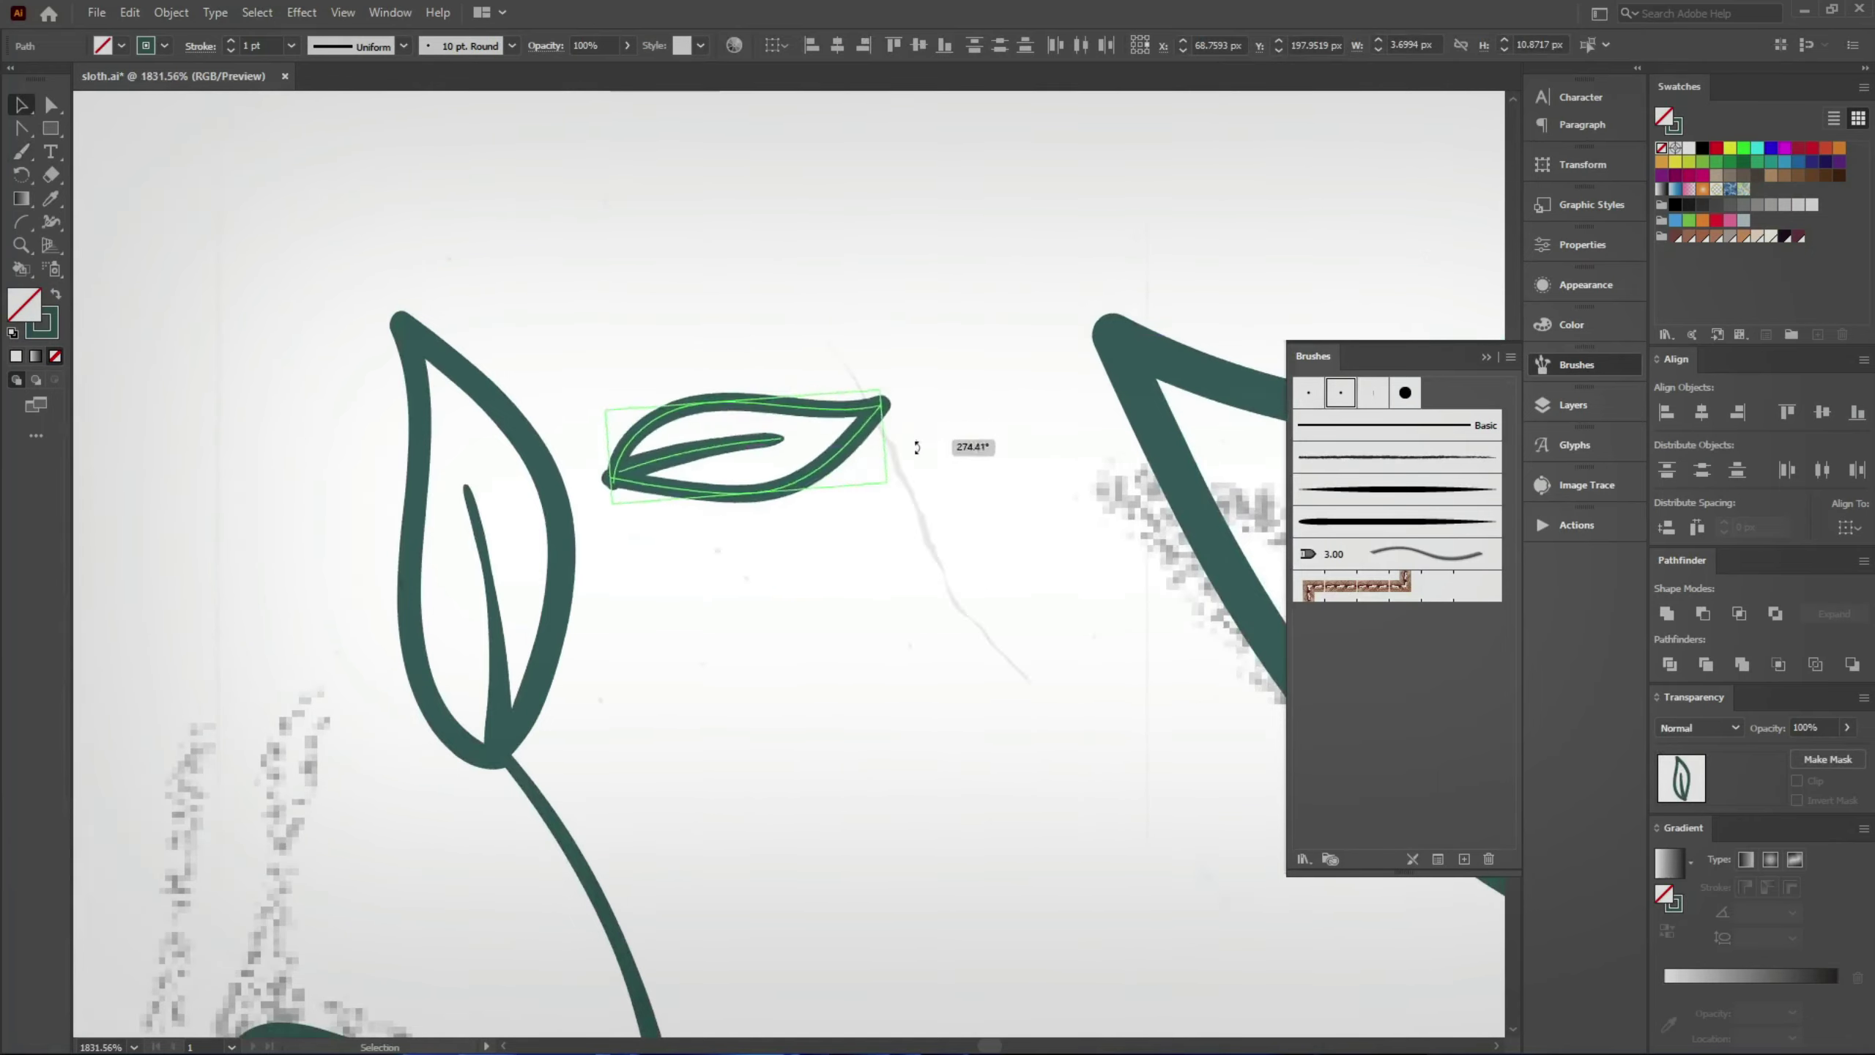
left_click_drag(733, 421, 641, 788)
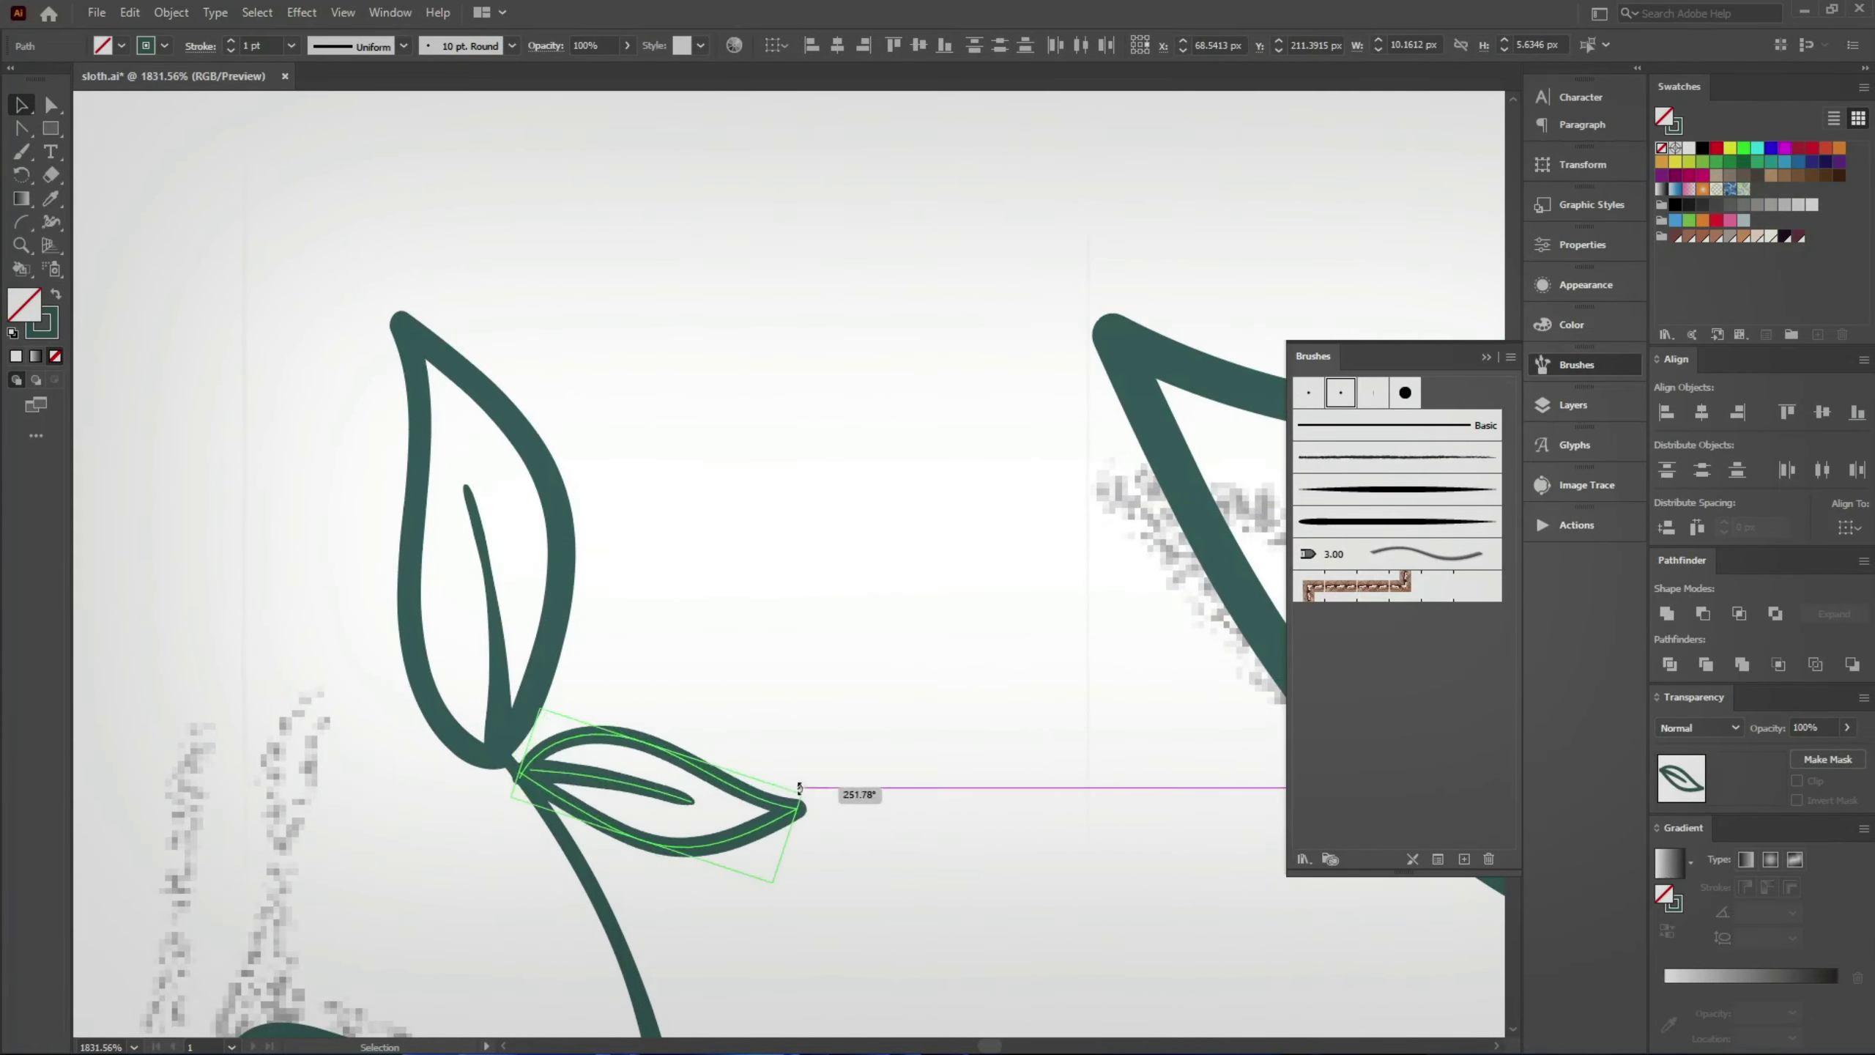
left_click_drag(803, 824, 797, 776)
left_click_drag(636, 764, 635, 763)
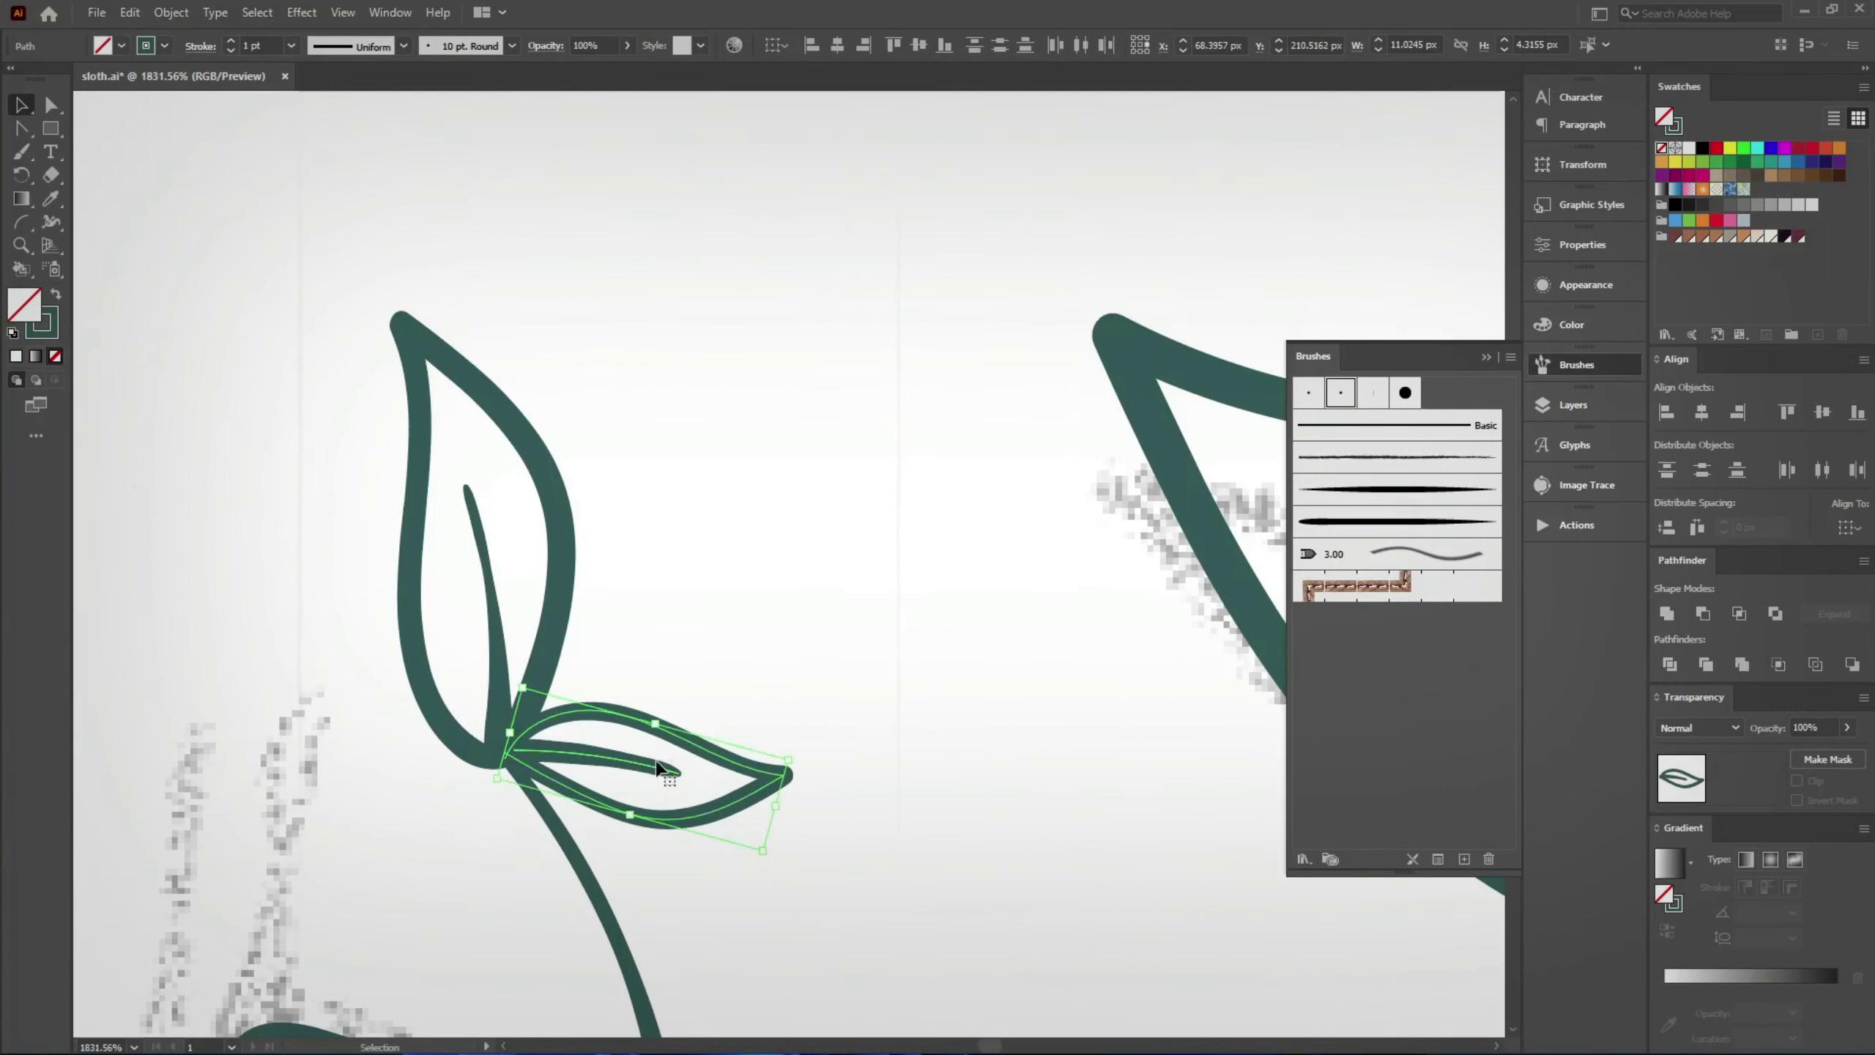
scroll(794, 679, "down", 3)
scroll(794, 680, "left", 3)
left_click_drag(794, 680, 591, 676)
Step: Select the finished three-leaf sprig to review it
scroll(808, 783, "down", 5)
scroll(857, 818, "up", 3)
scroll(857, 818, "up", 2)
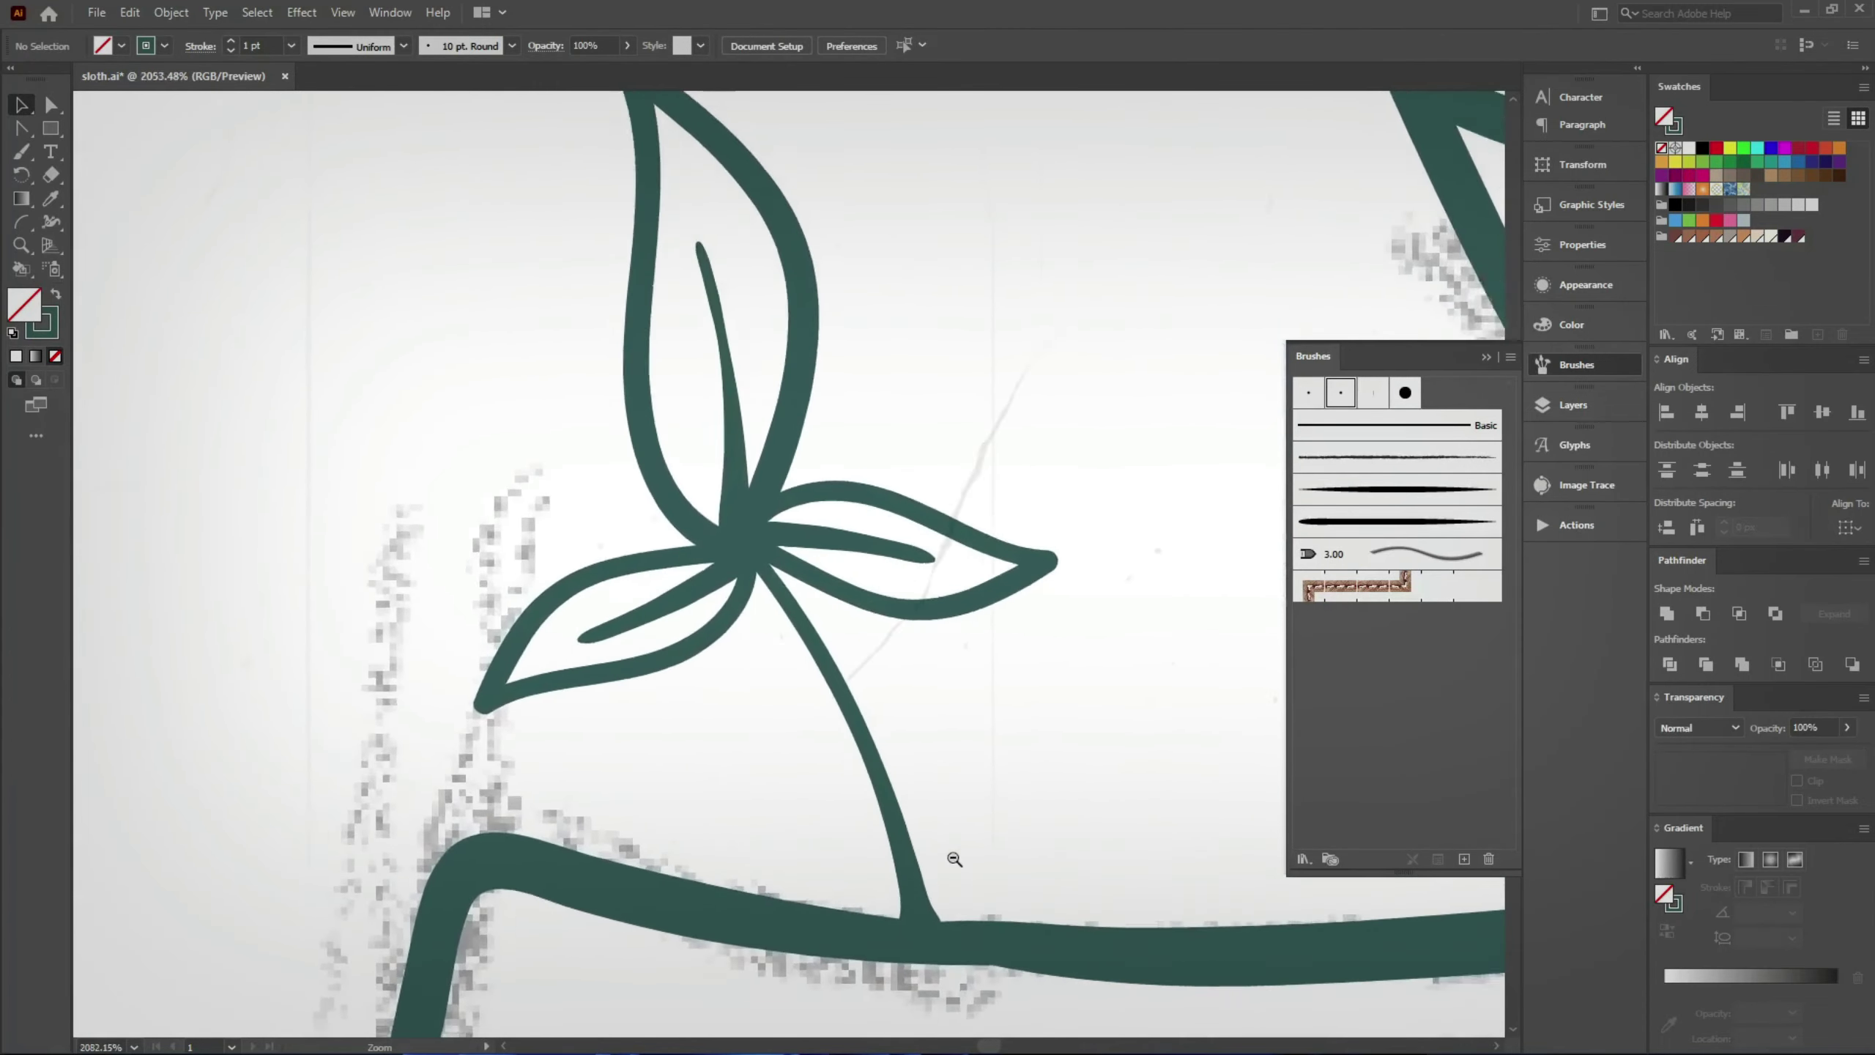
left_click_drag(1005, 775, 746, 645)
scroll(817, 619, "up", 2)
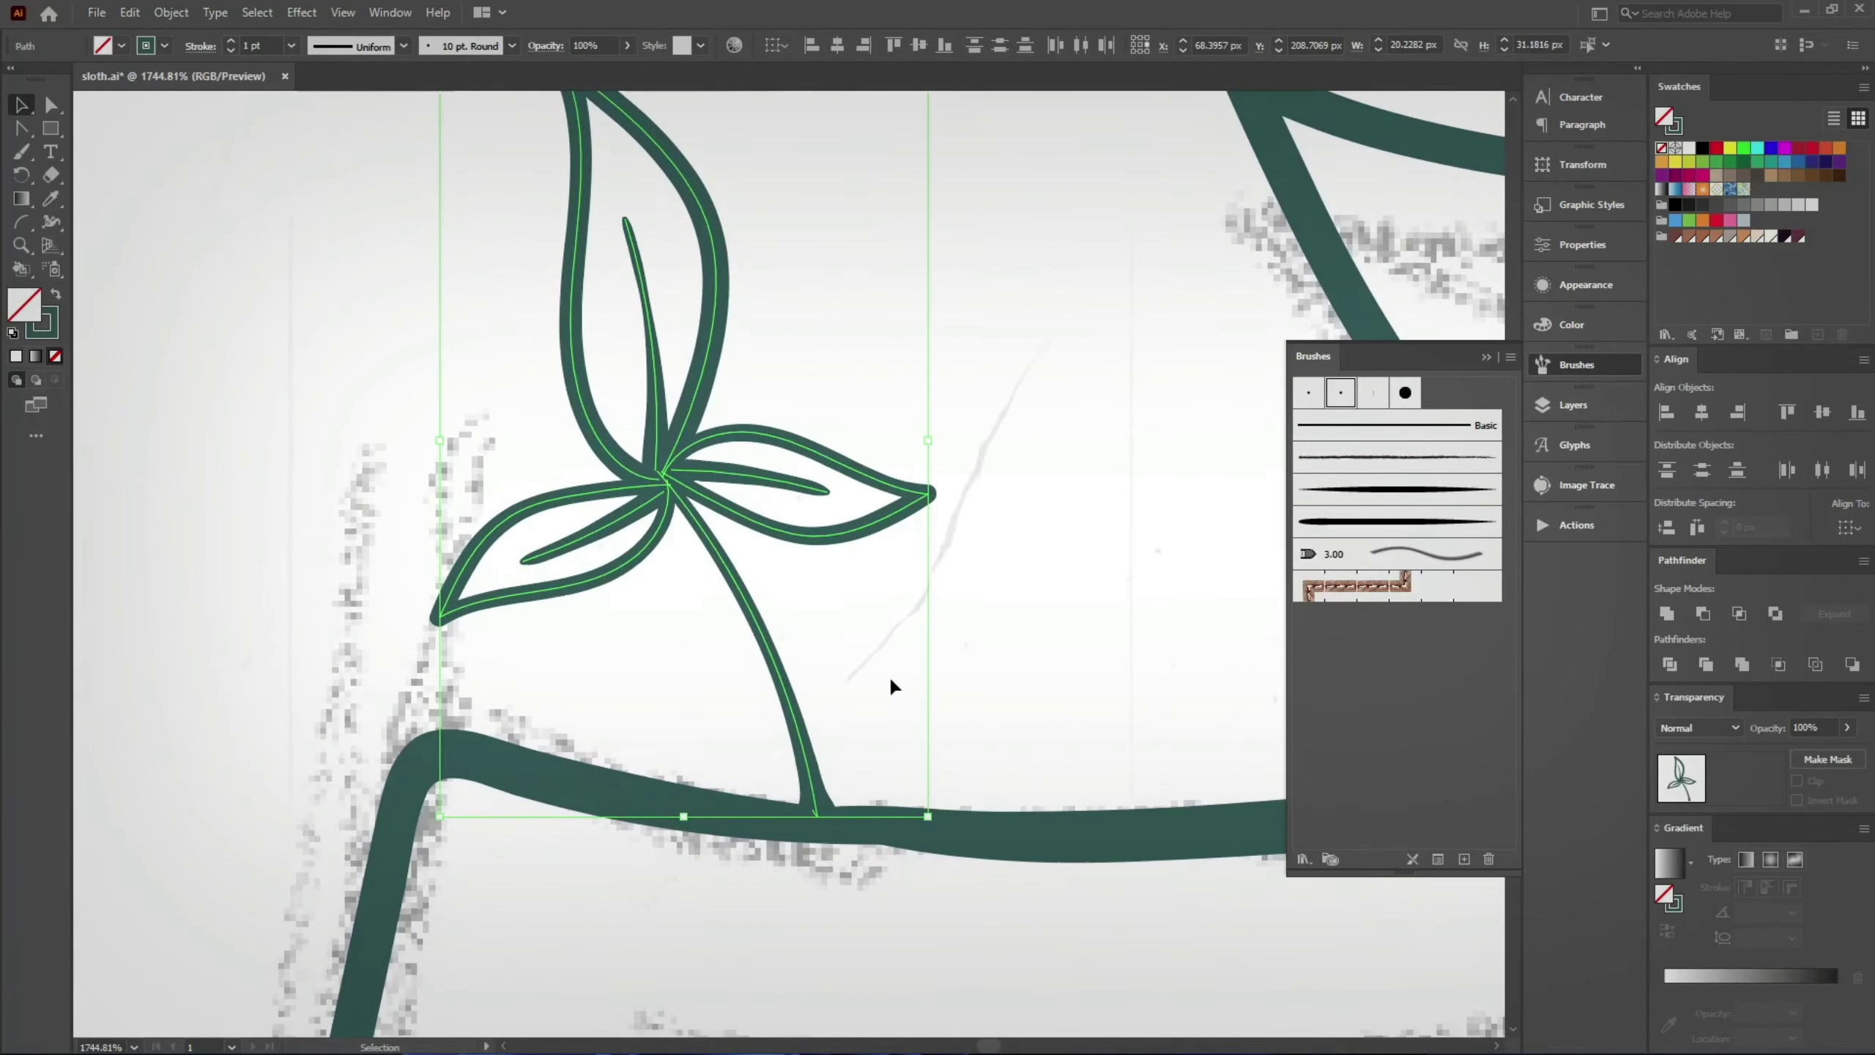
scroll(898, 675, "down", 10)
Step: Replace the old short stem with a new tapered stem down to the branch
scroll(617, 734, "down", 1)
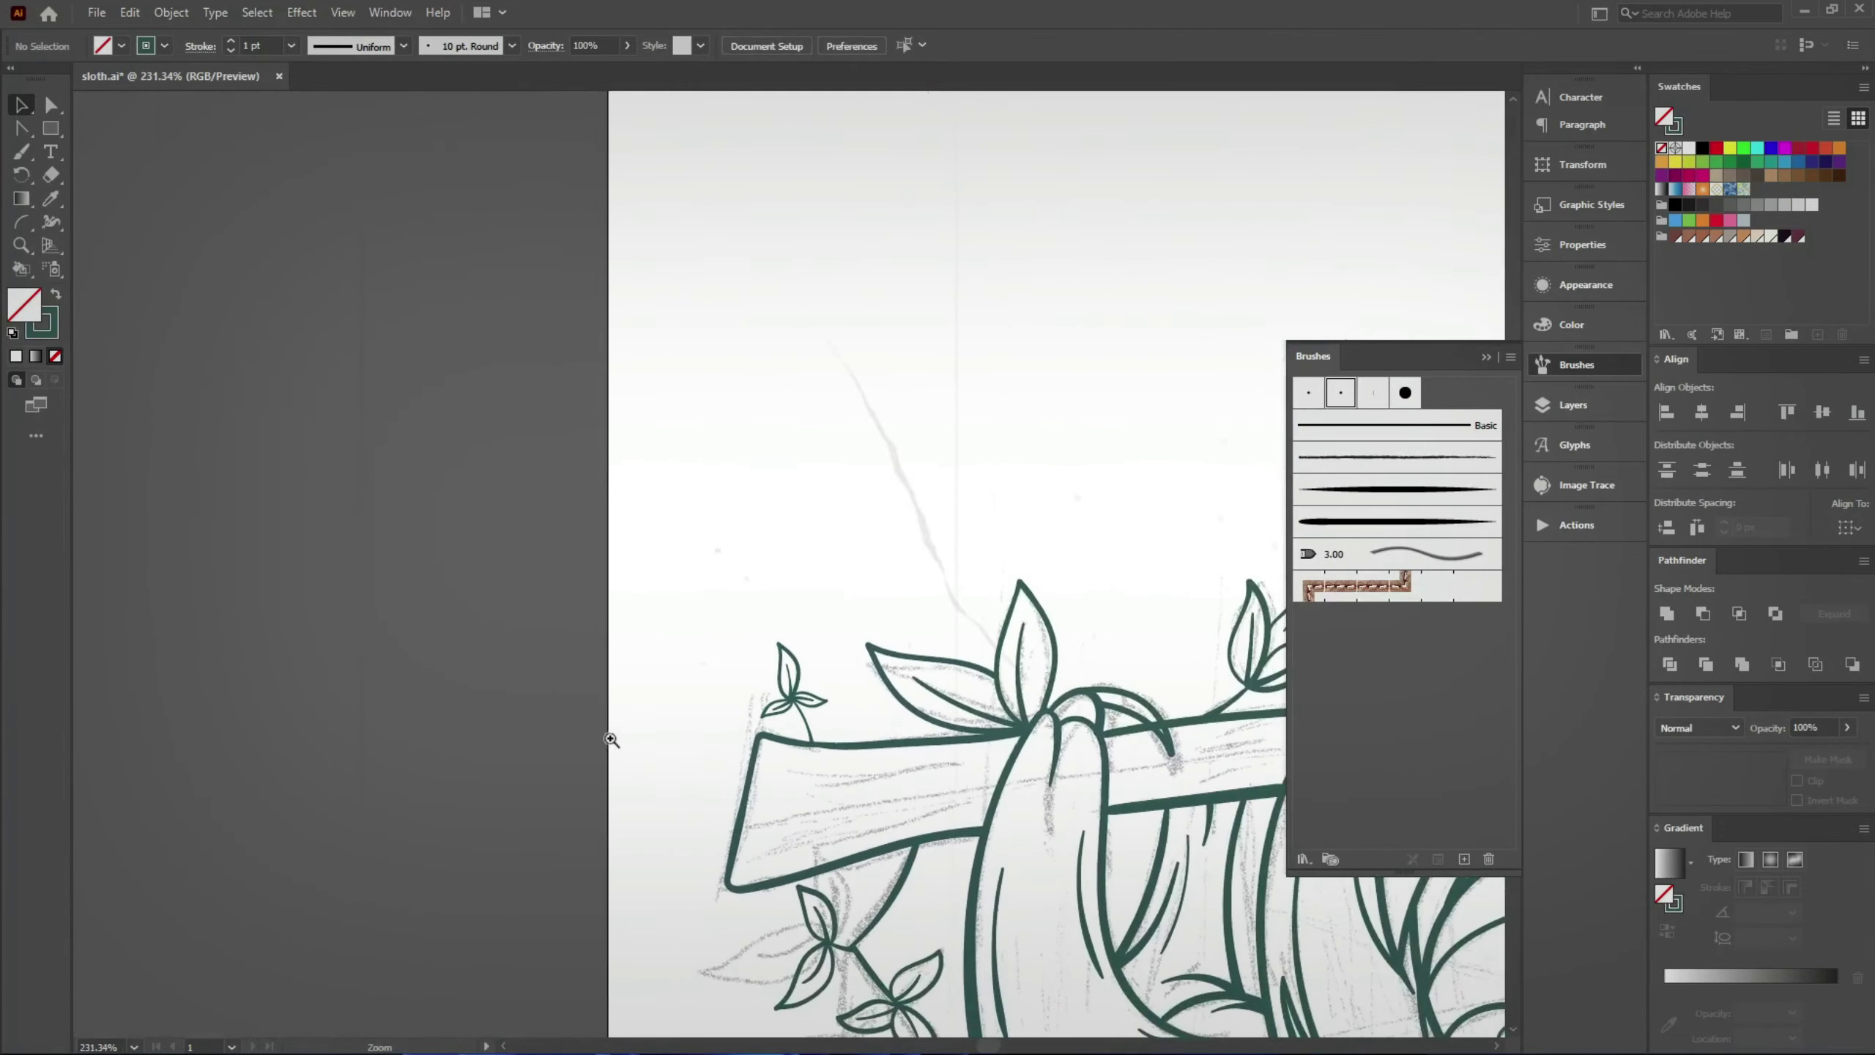
scroll(664, 754, "up", 1)
scroll(510, 649, "up", 2)
scroll(591, 591, "up", 2)
left_click_drag(600, 582, 621, 617)
key("Delete")
scroll(628, 576, "up", 3)
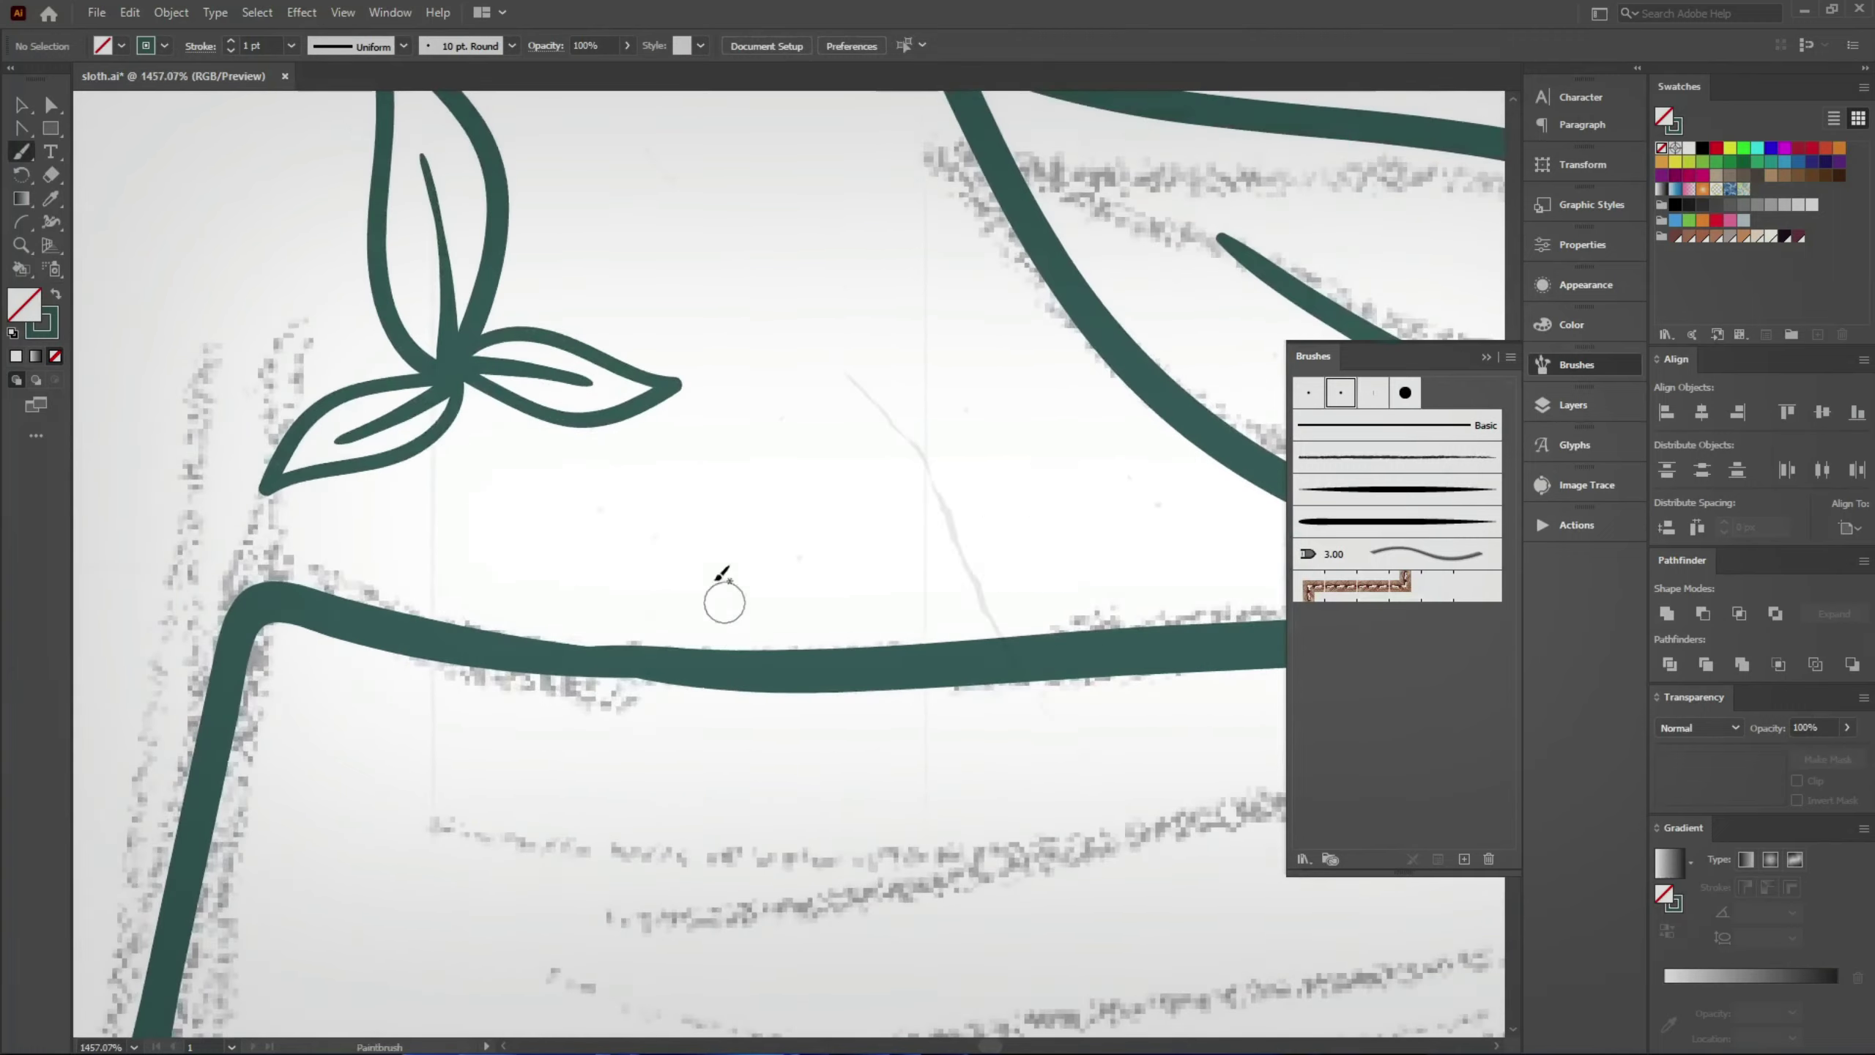
left_click_drag(667, 510, 764, 646)
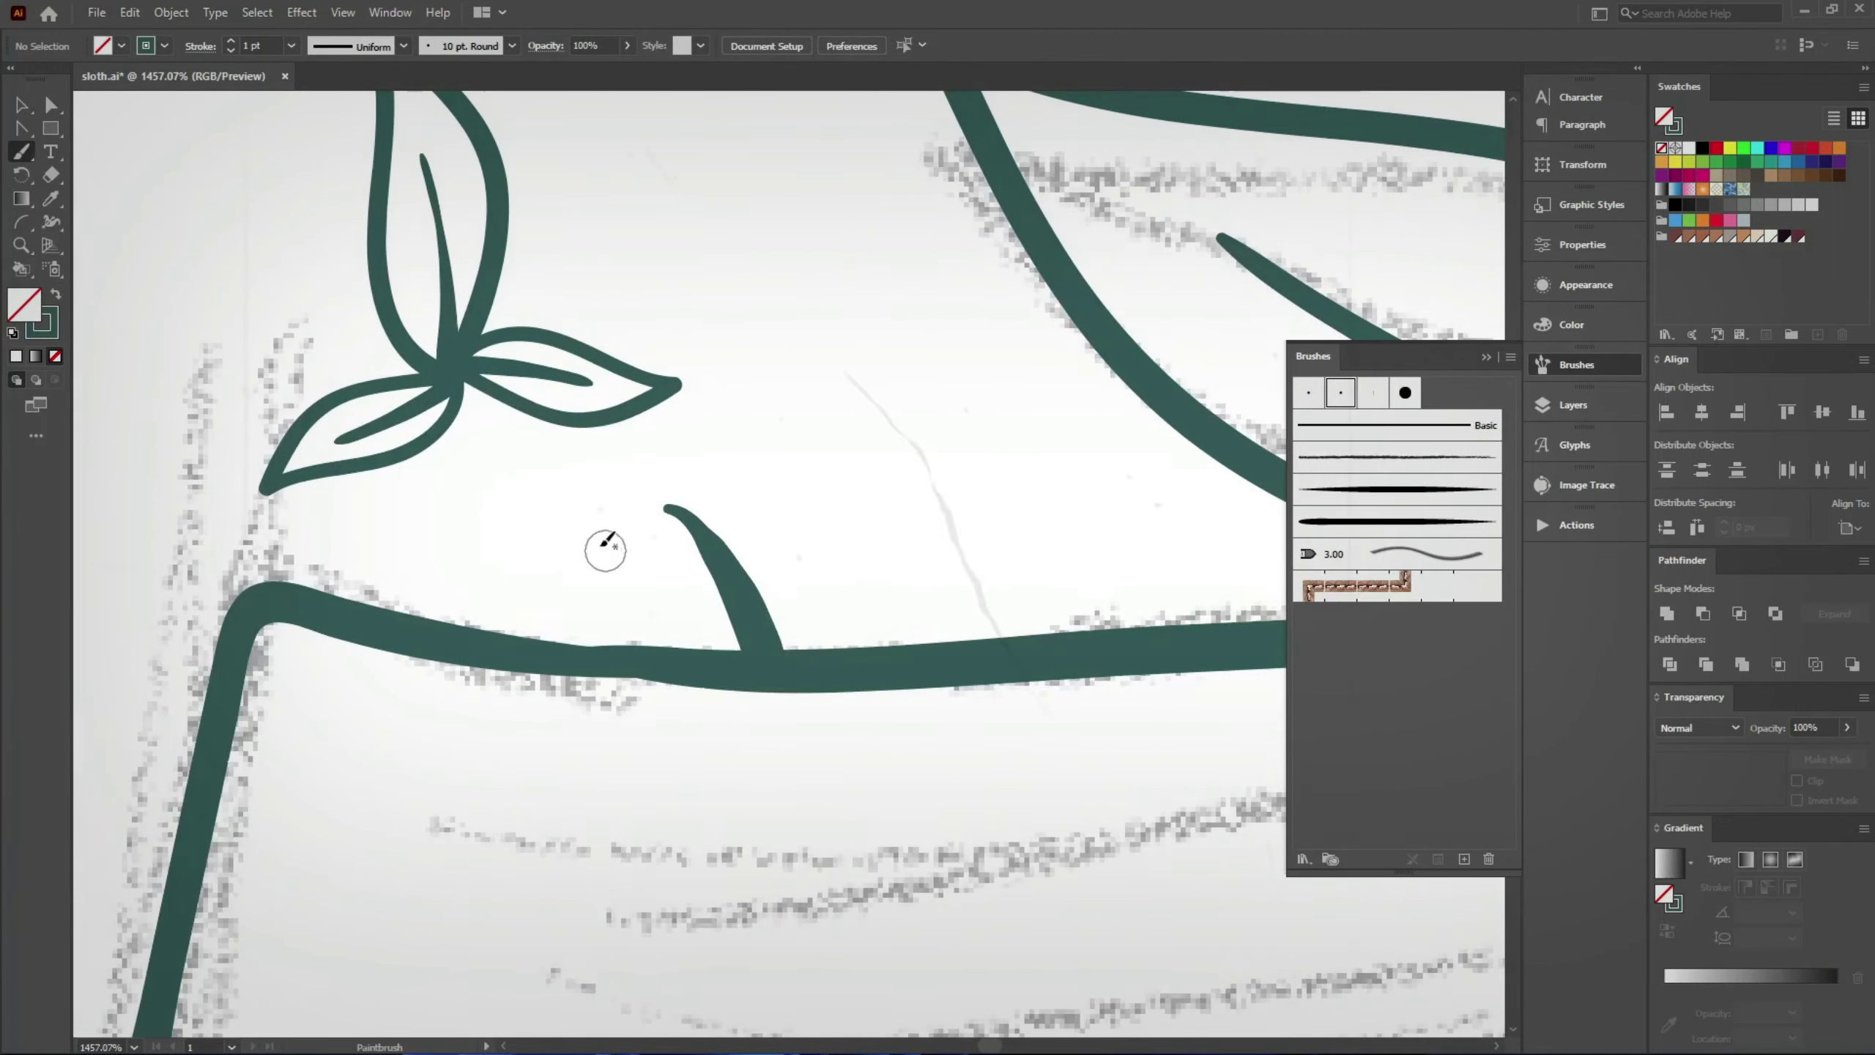
Step: Move and rotate the three-leaf cluster onto the top of the new stem
key("v")
left_click_drag(458, 354, 668, 493)
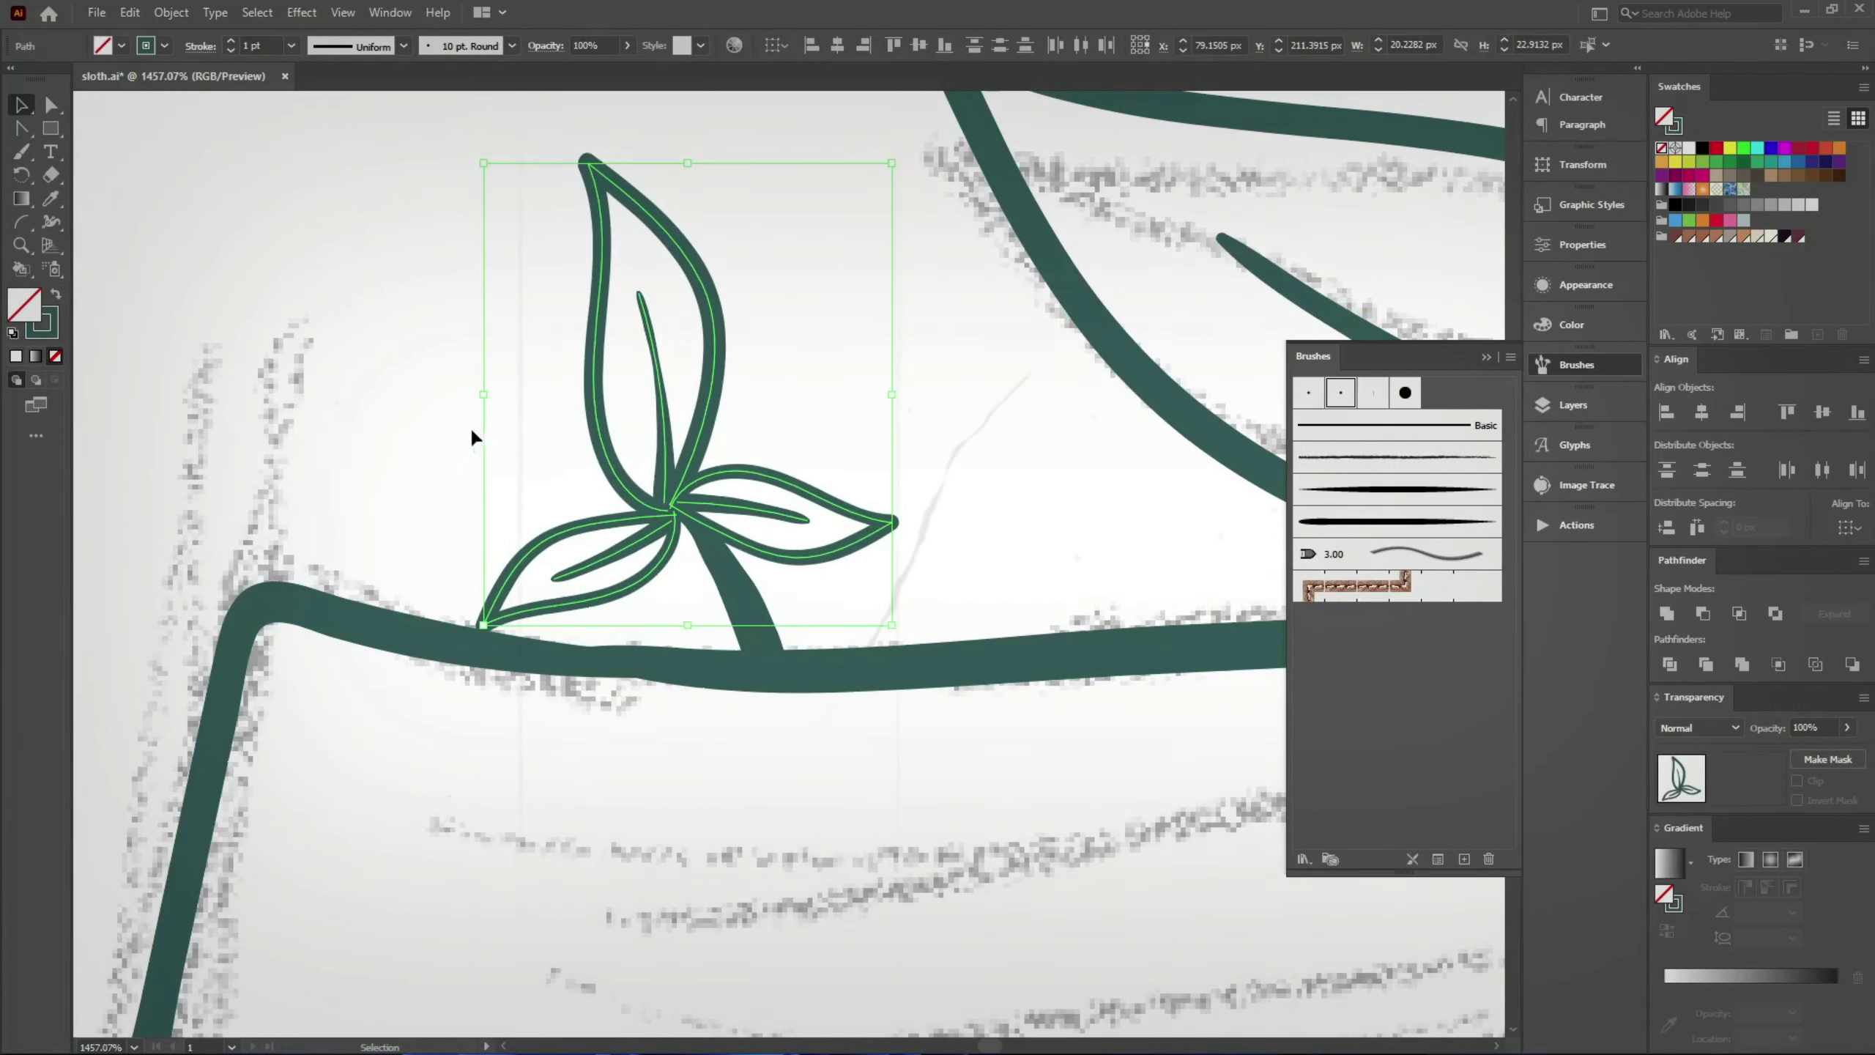
mouse_move(590, 414)
left_mouse_down()
mouse_move(736, 465)
mouse_move(739, 443)
left_mouse_up()
mouse_move(971, 347)
left_mouse_down()
mouse_move(750, 618)
mouse_move(829, 589)
mouse_move(859, 653)
left_mouse_up()
left_click(811, 610)
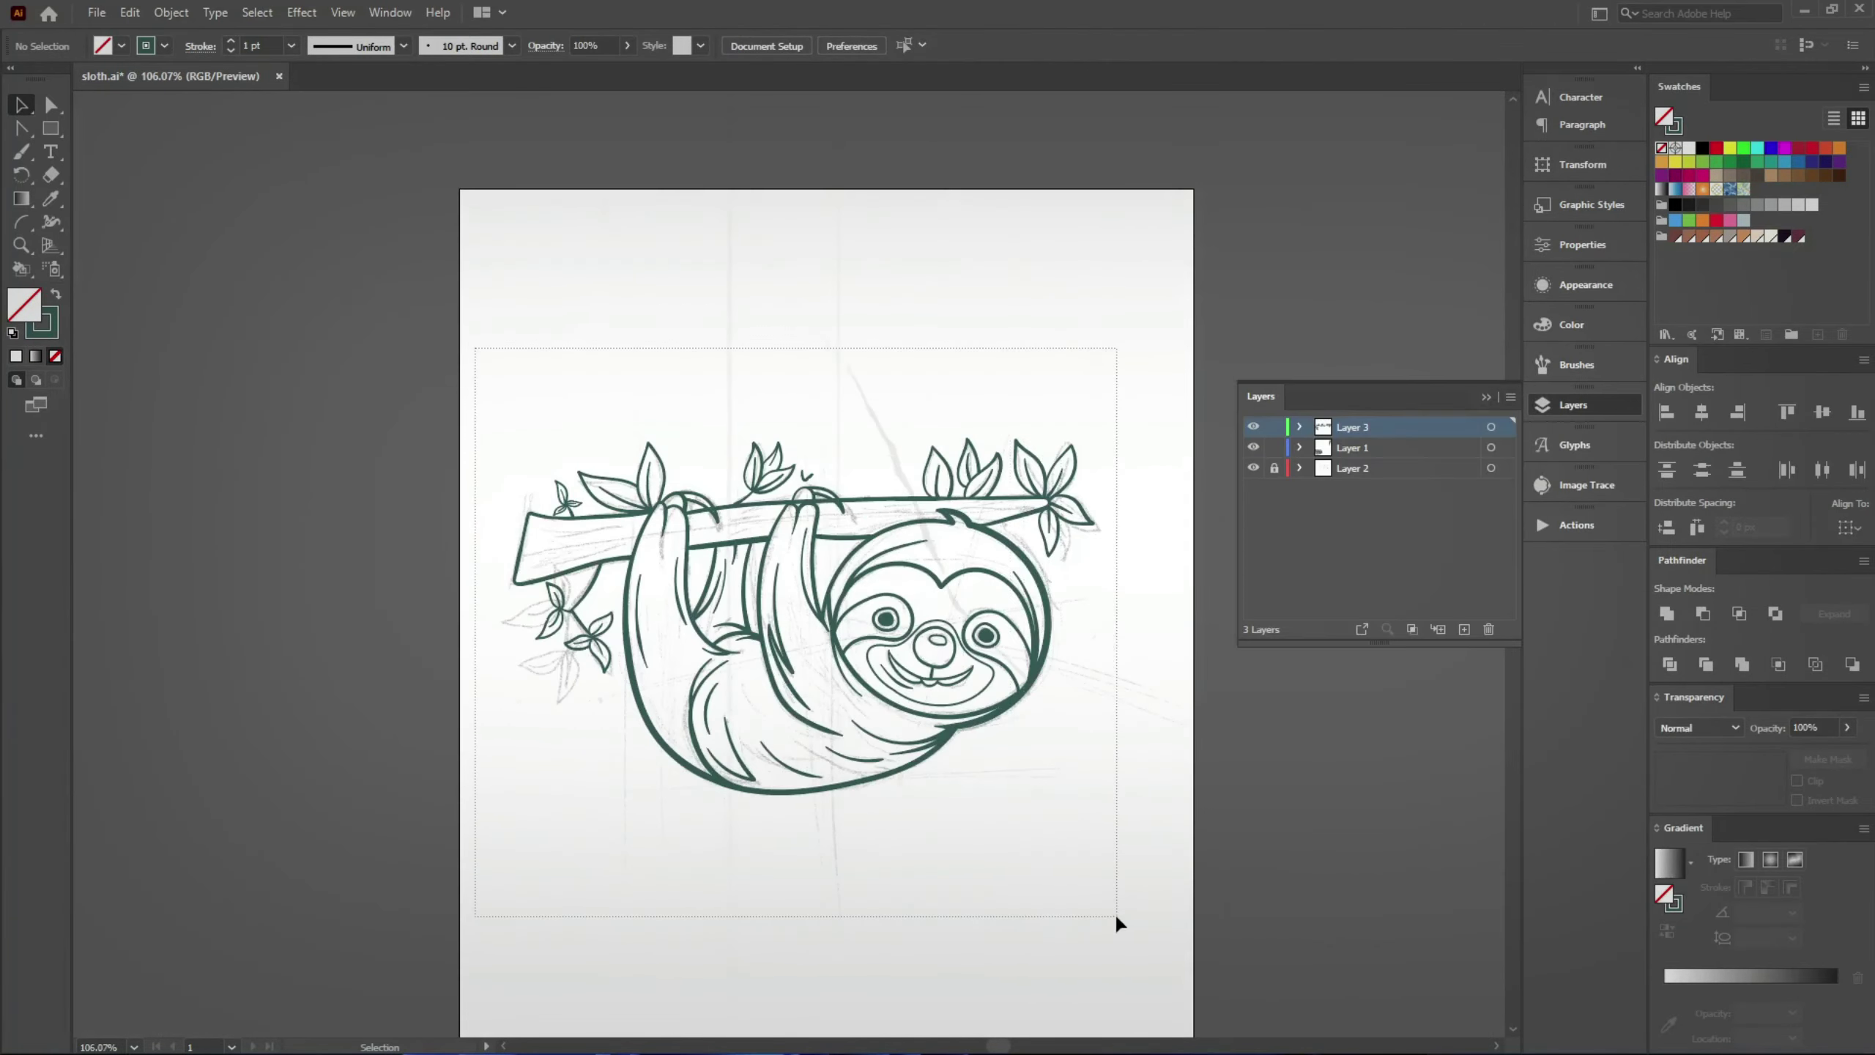
Step: Move the sloth artwork and fit the artboard in the window
left_click_drag(839, 720, 419, 247)
left_click(830, 559)
key("a")
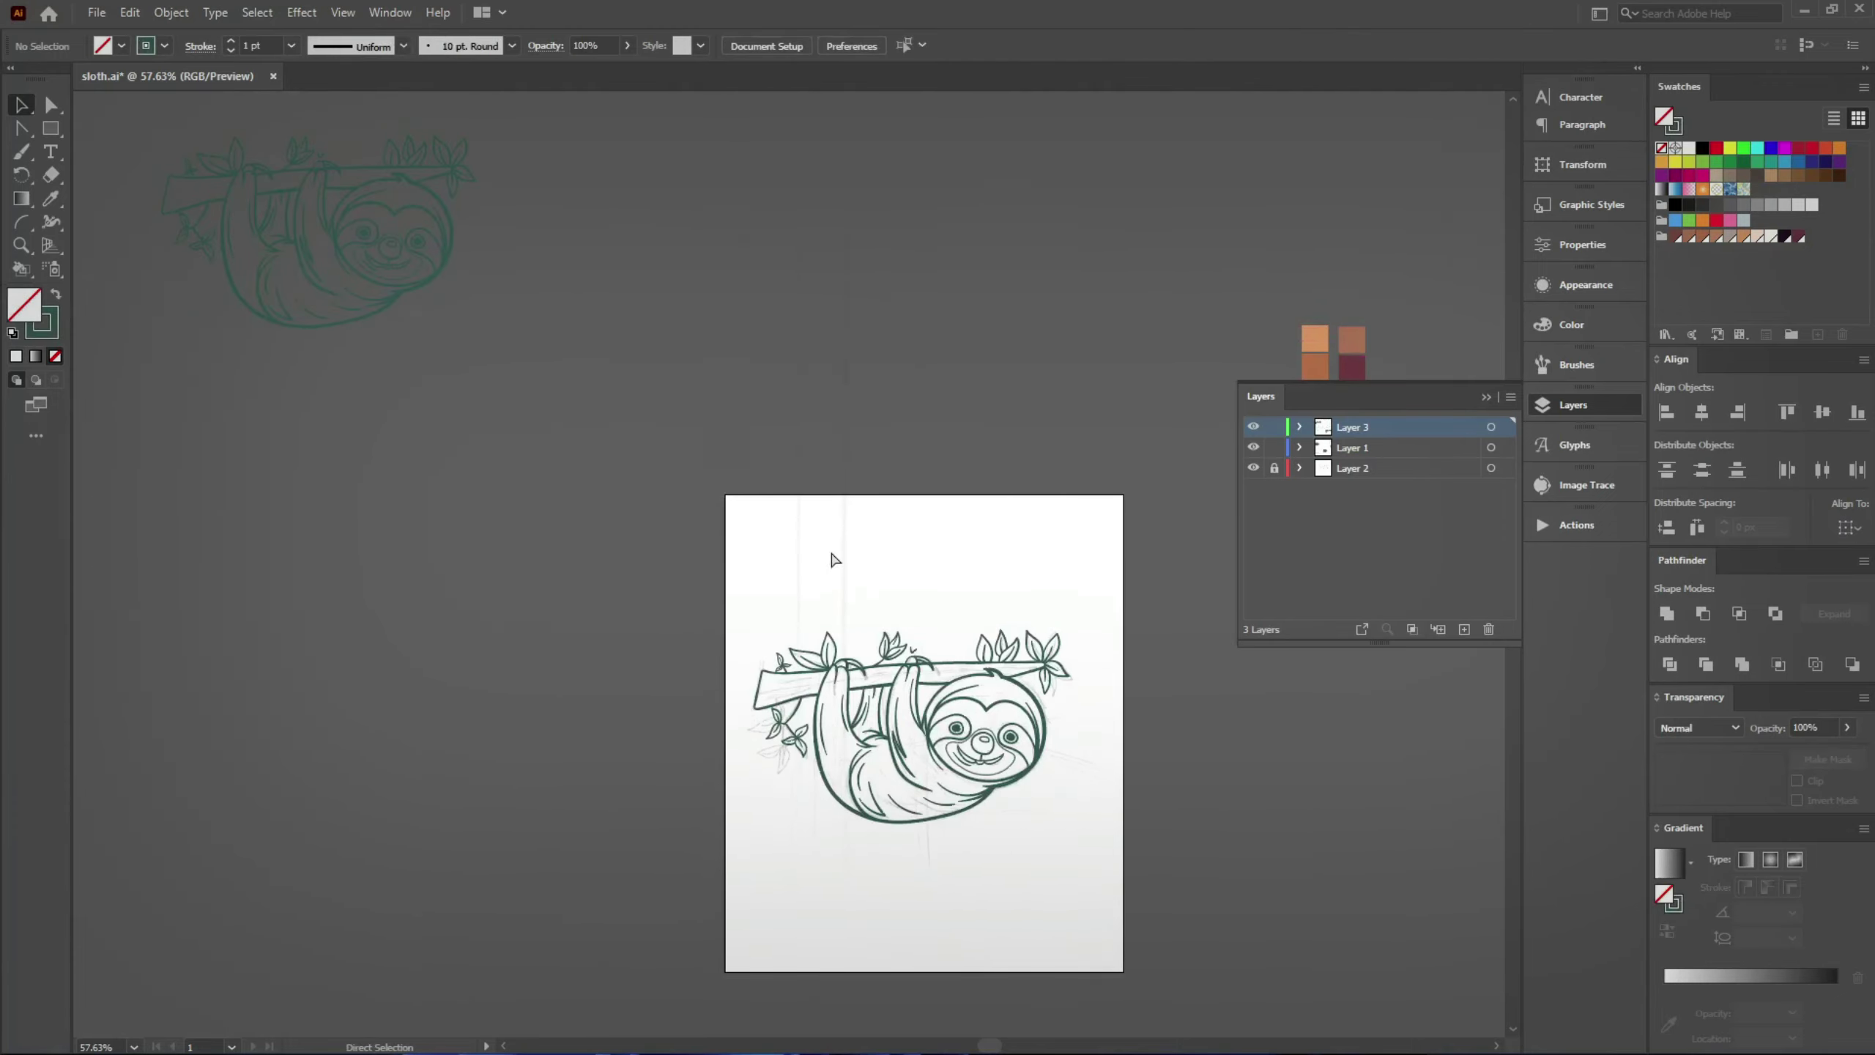
left_click_drag(649, 788, 510, 545)
key("ctrl+0")
key("v")
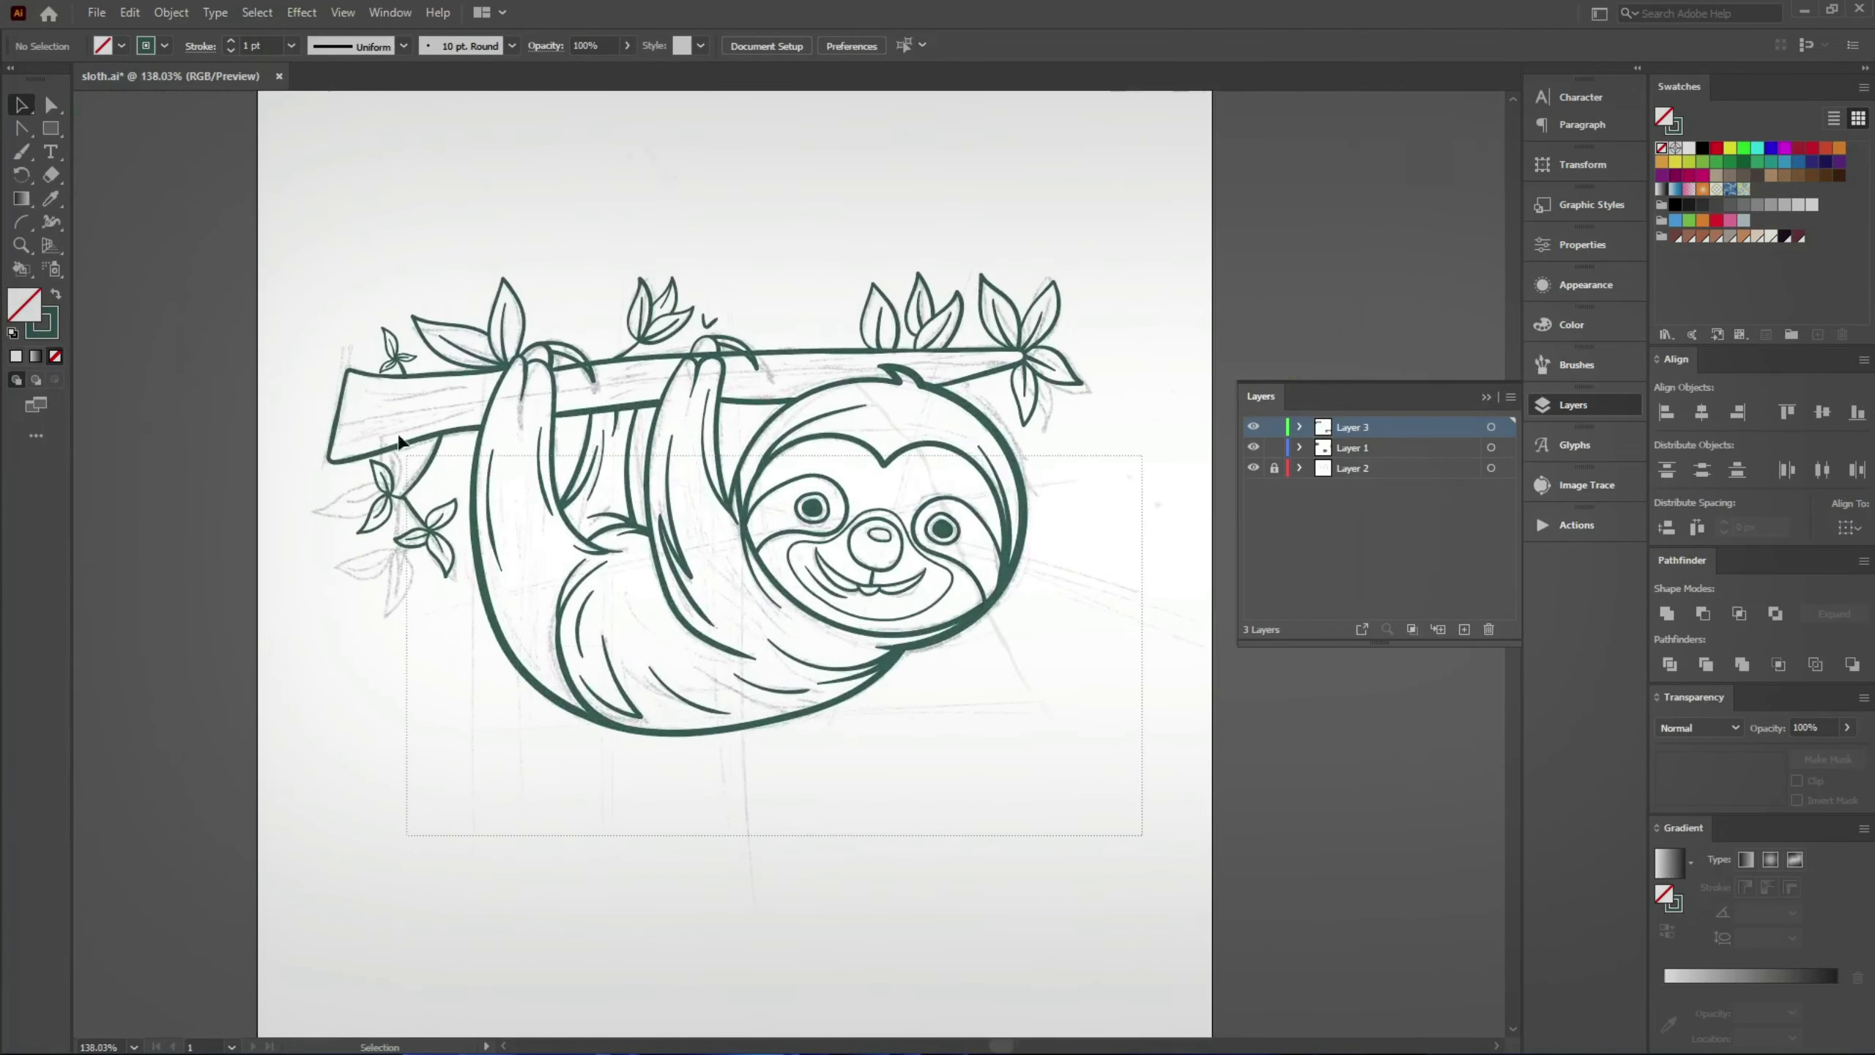
Step: Expand all the selected sloth line art with Object > Expand, keeping fill and stroke
left_click_drag(1143, 827, 300, 232)
left_click(170, 12)
left_click(217, 272)
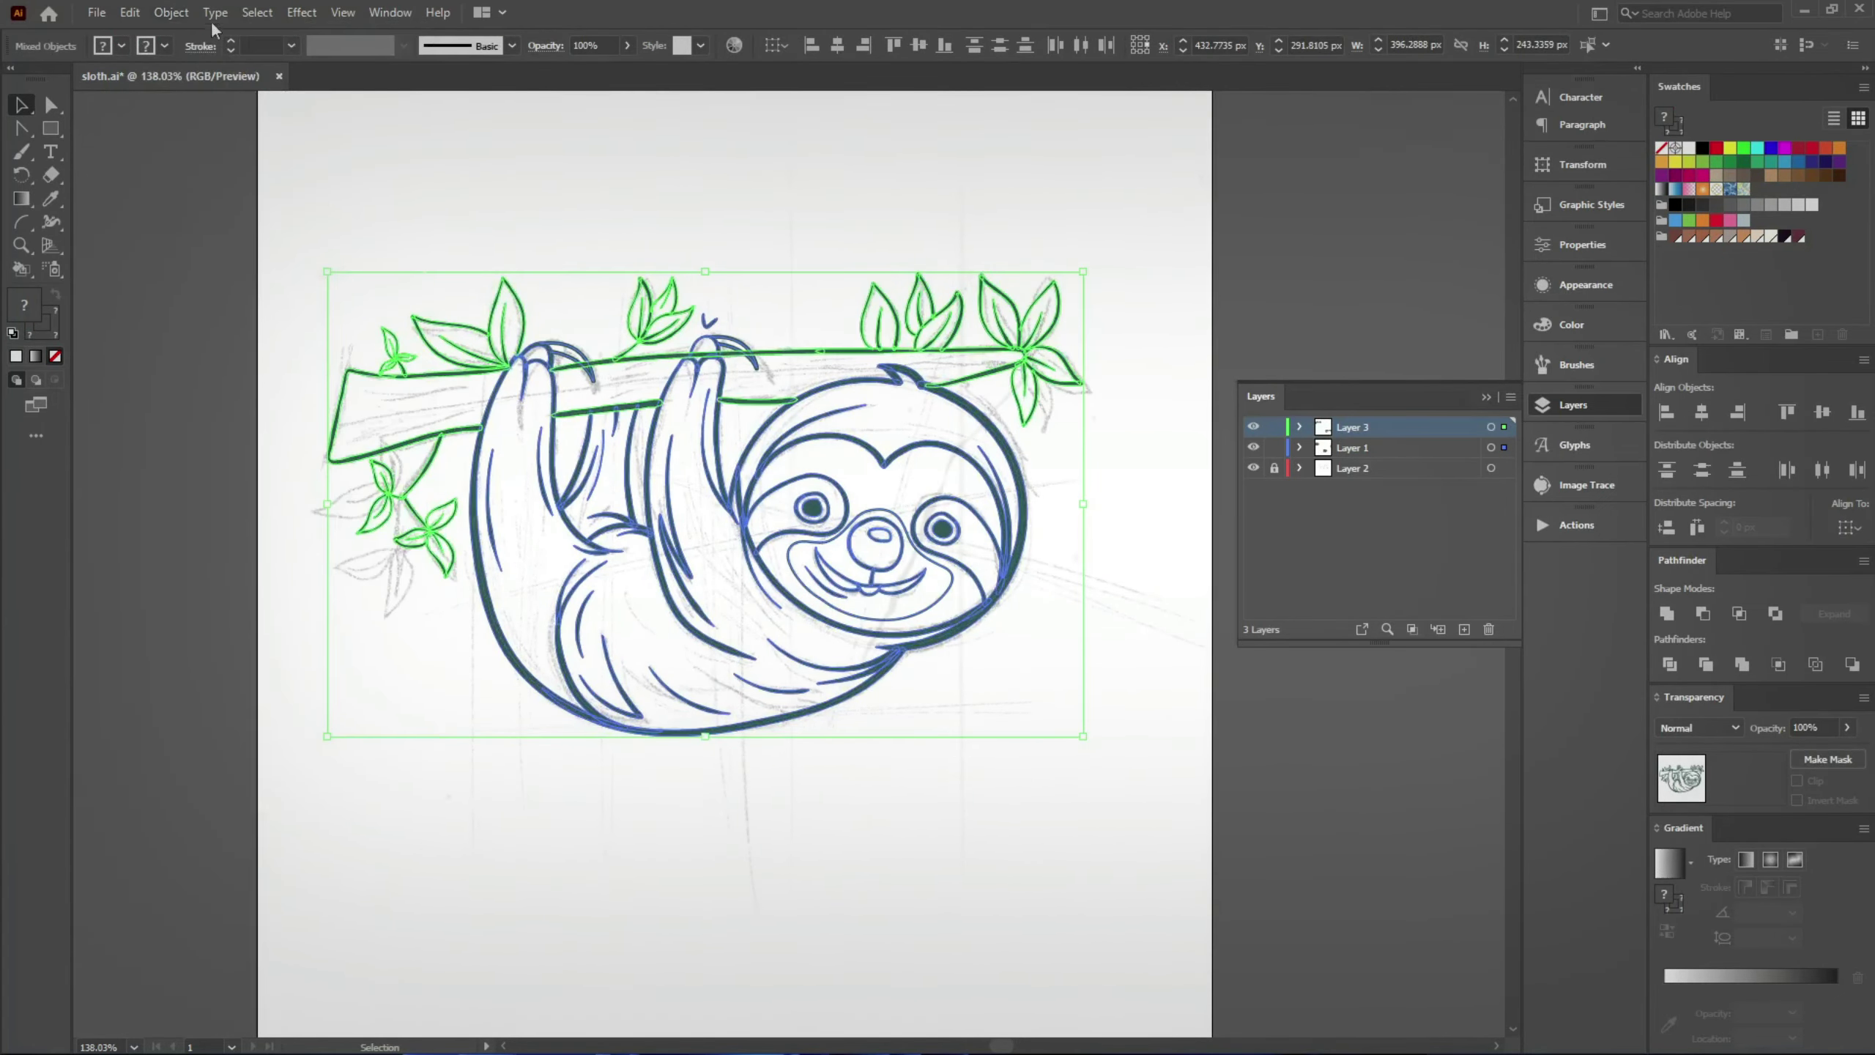
left_click(171, 12)
left_click(207, 245)
left_click(321, 660)
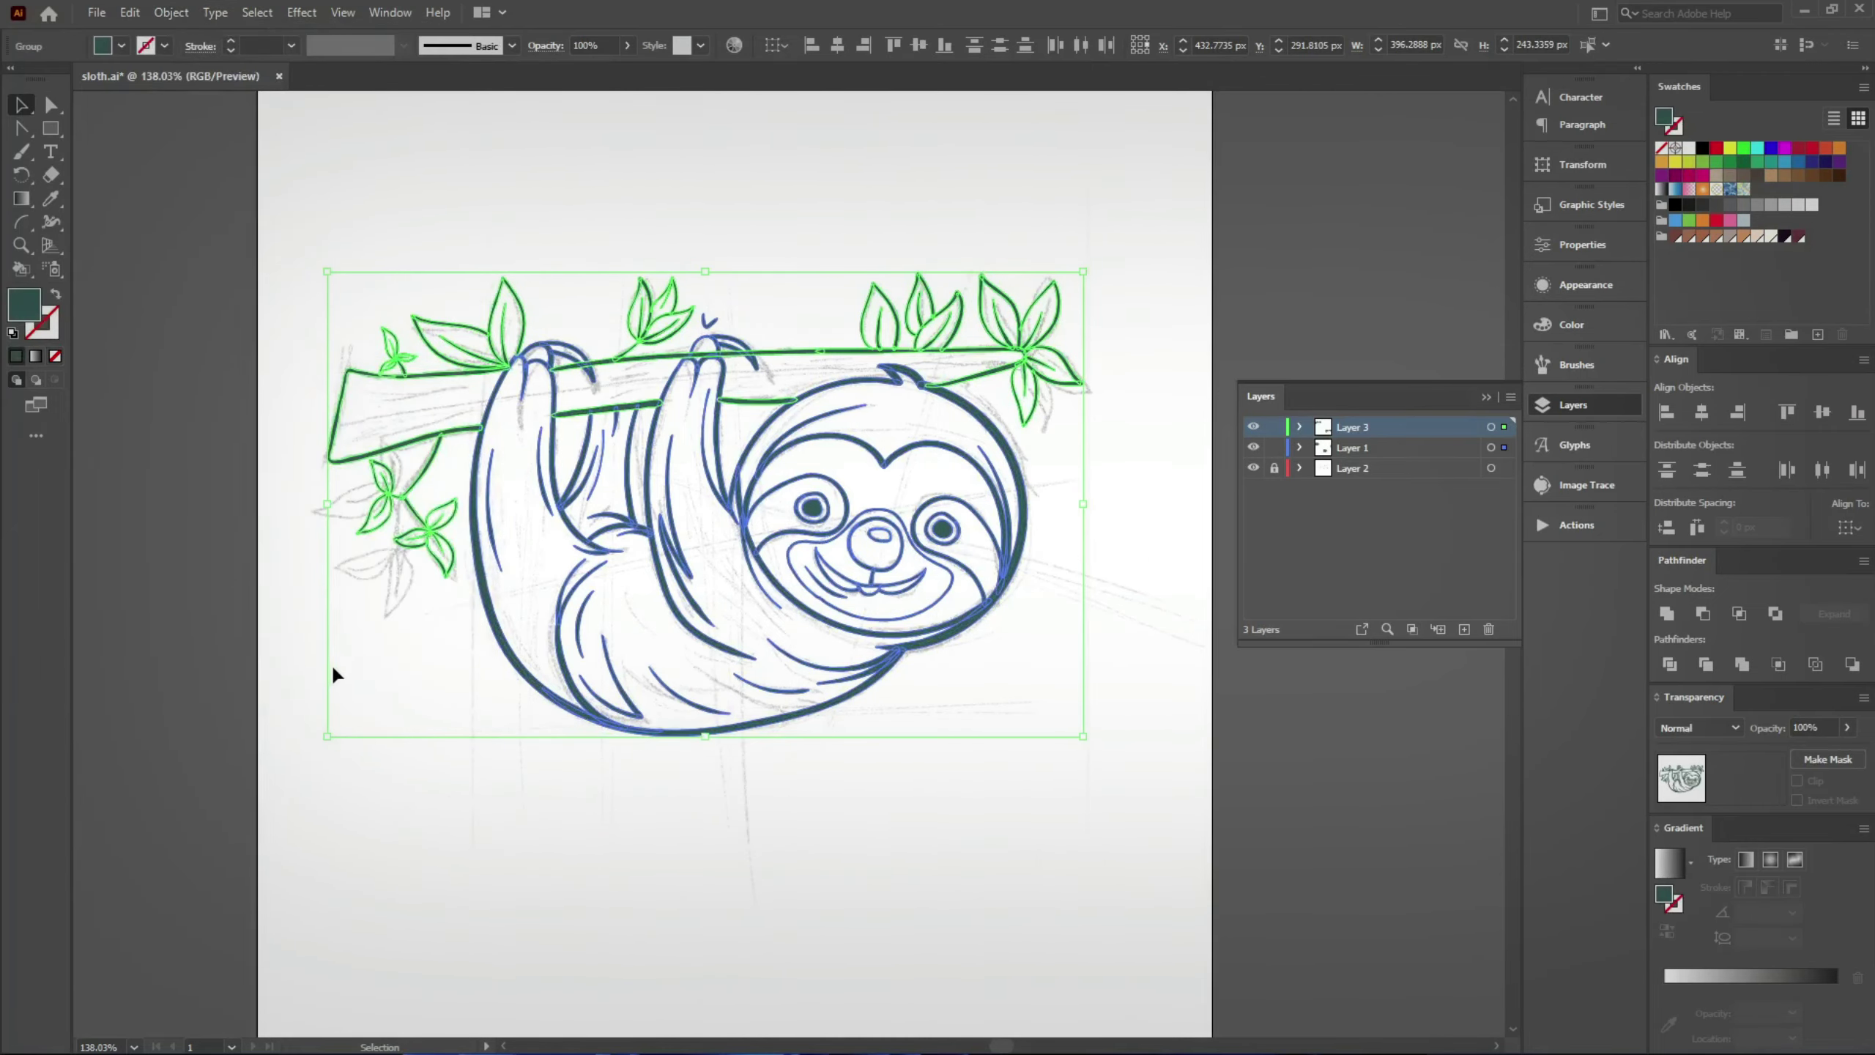
left_click(556, 814)
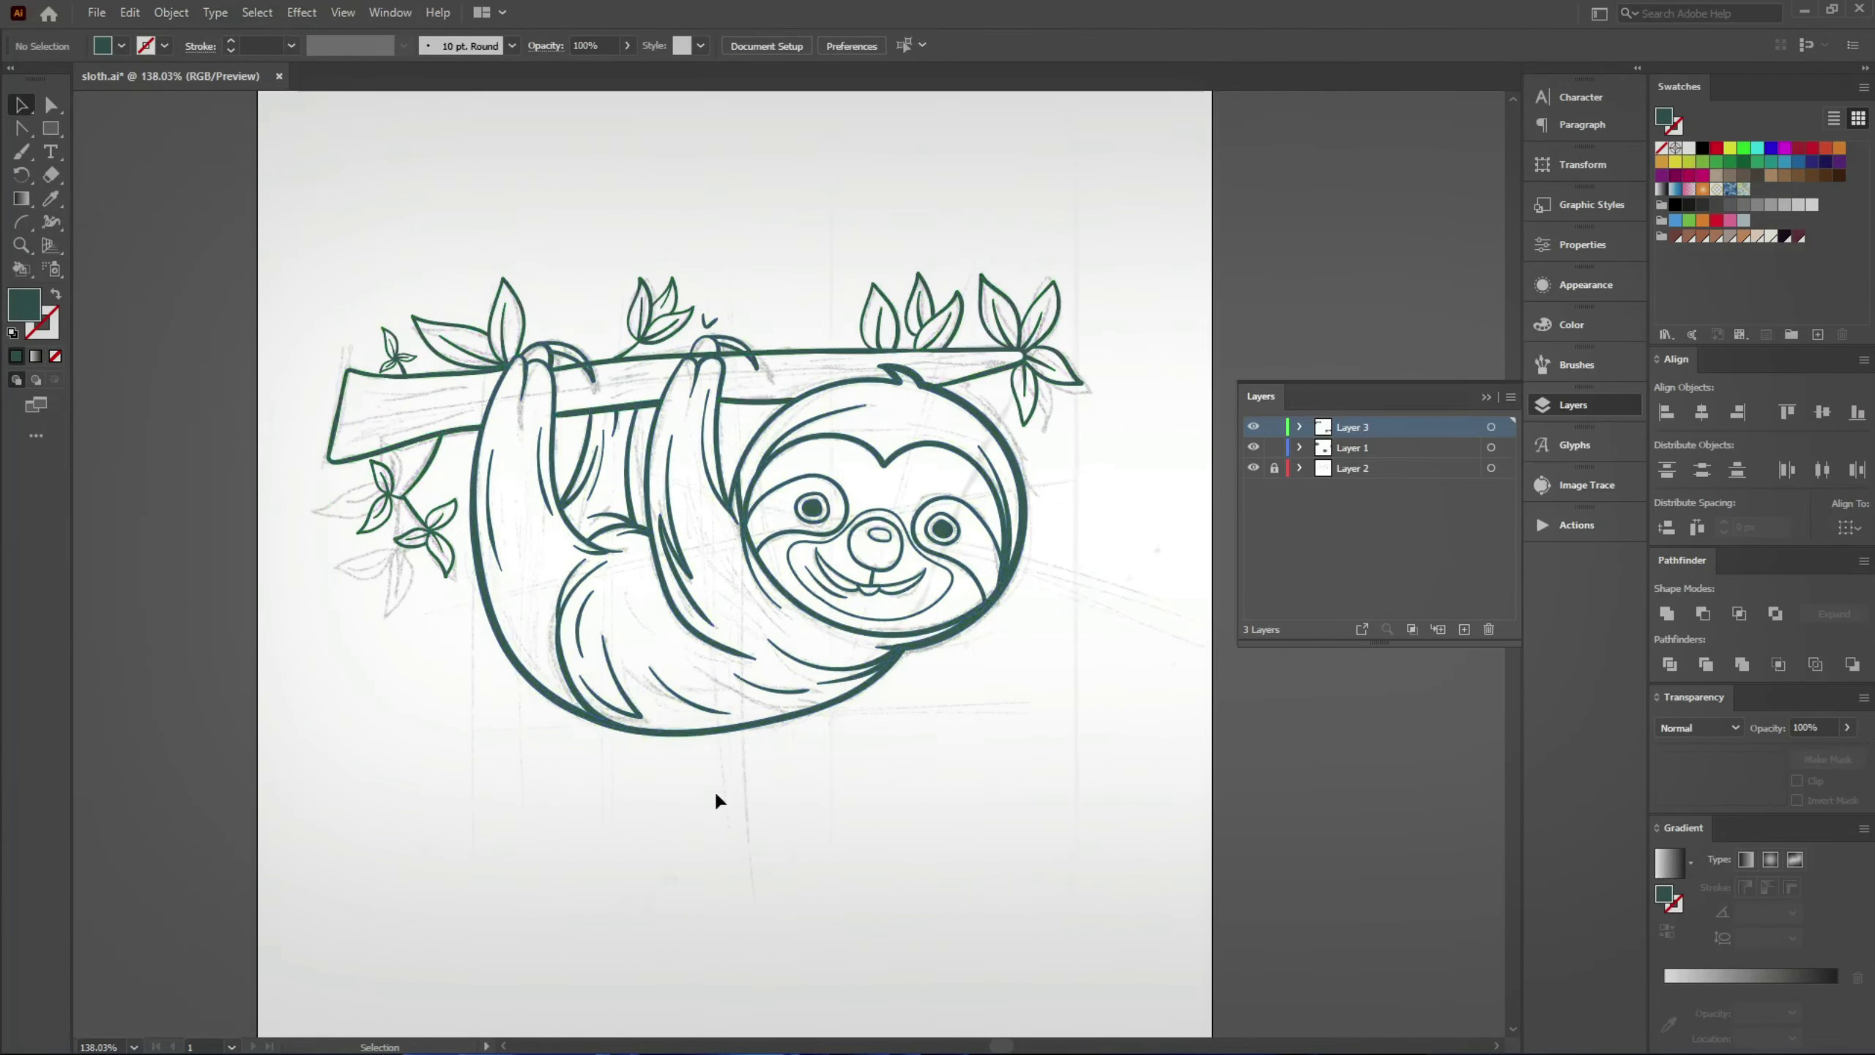
scroll(728, 331, "up", 10)
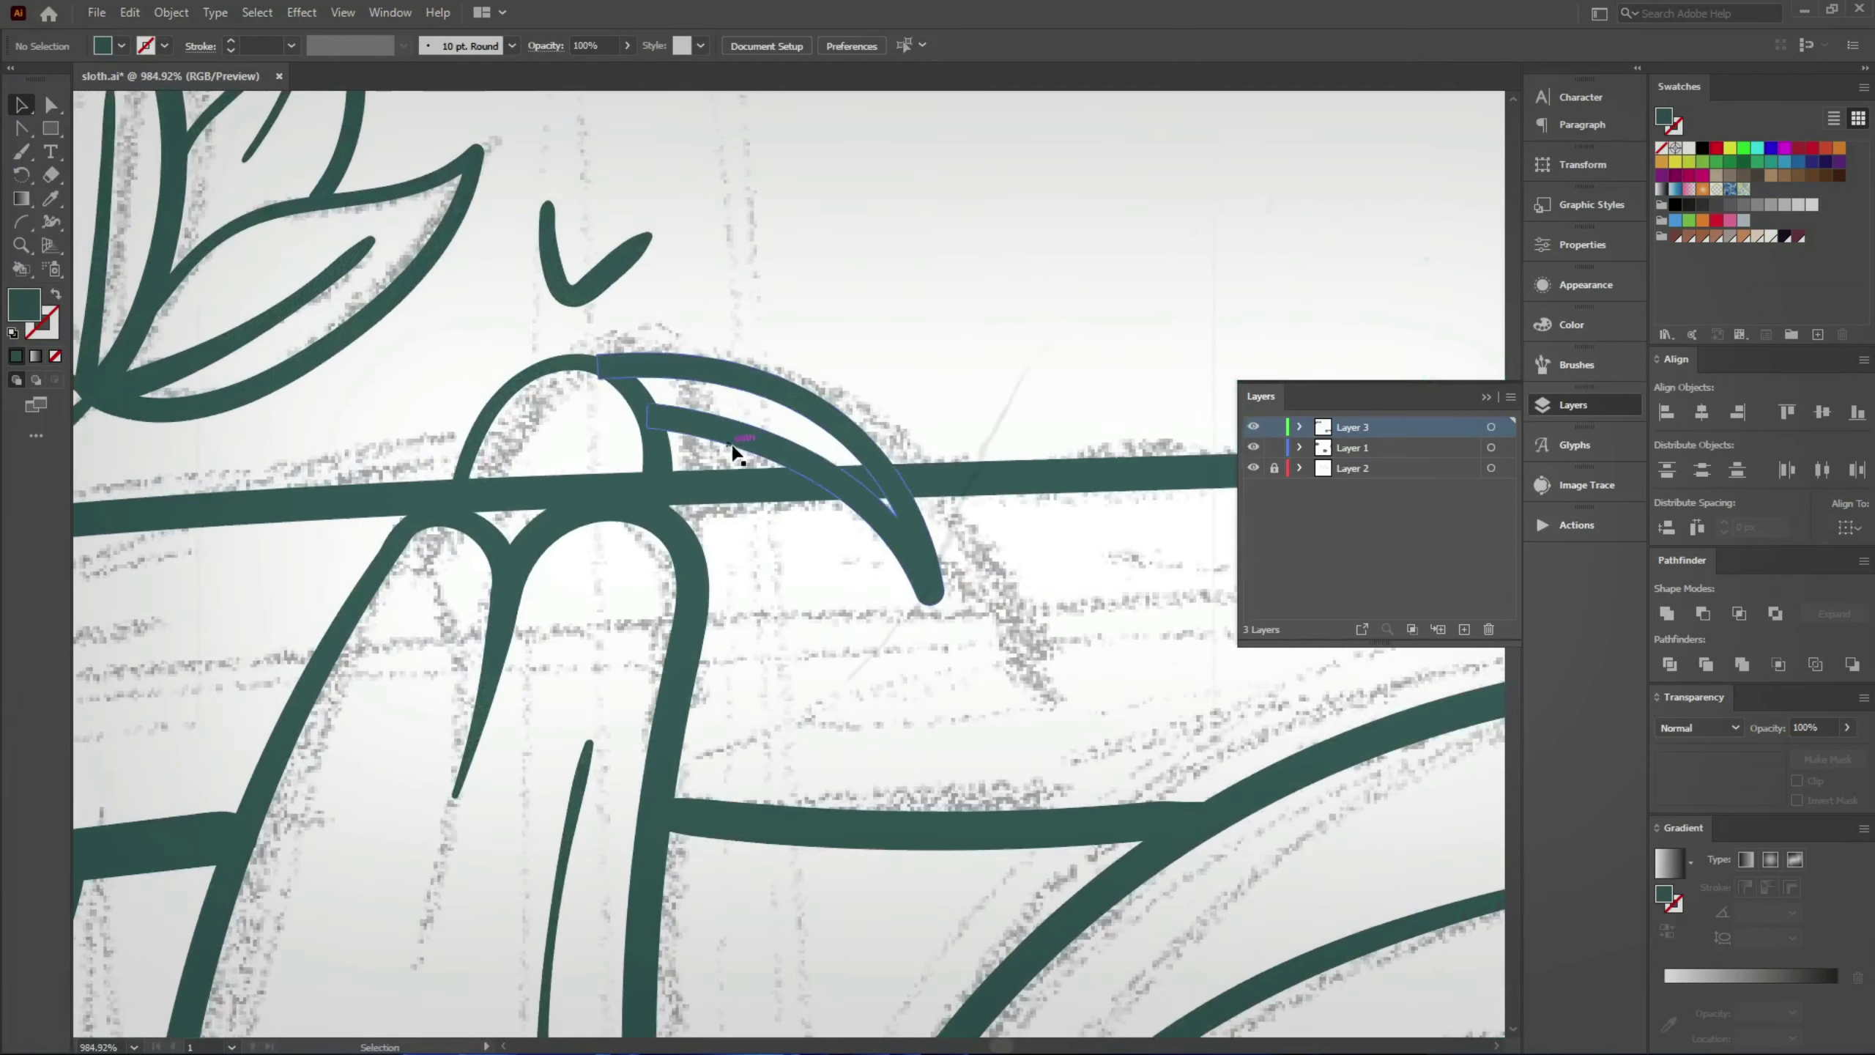
Step: Reshape the claw end on the branch by moving its anchor point
left_click(765, 411)
key("shift+e")
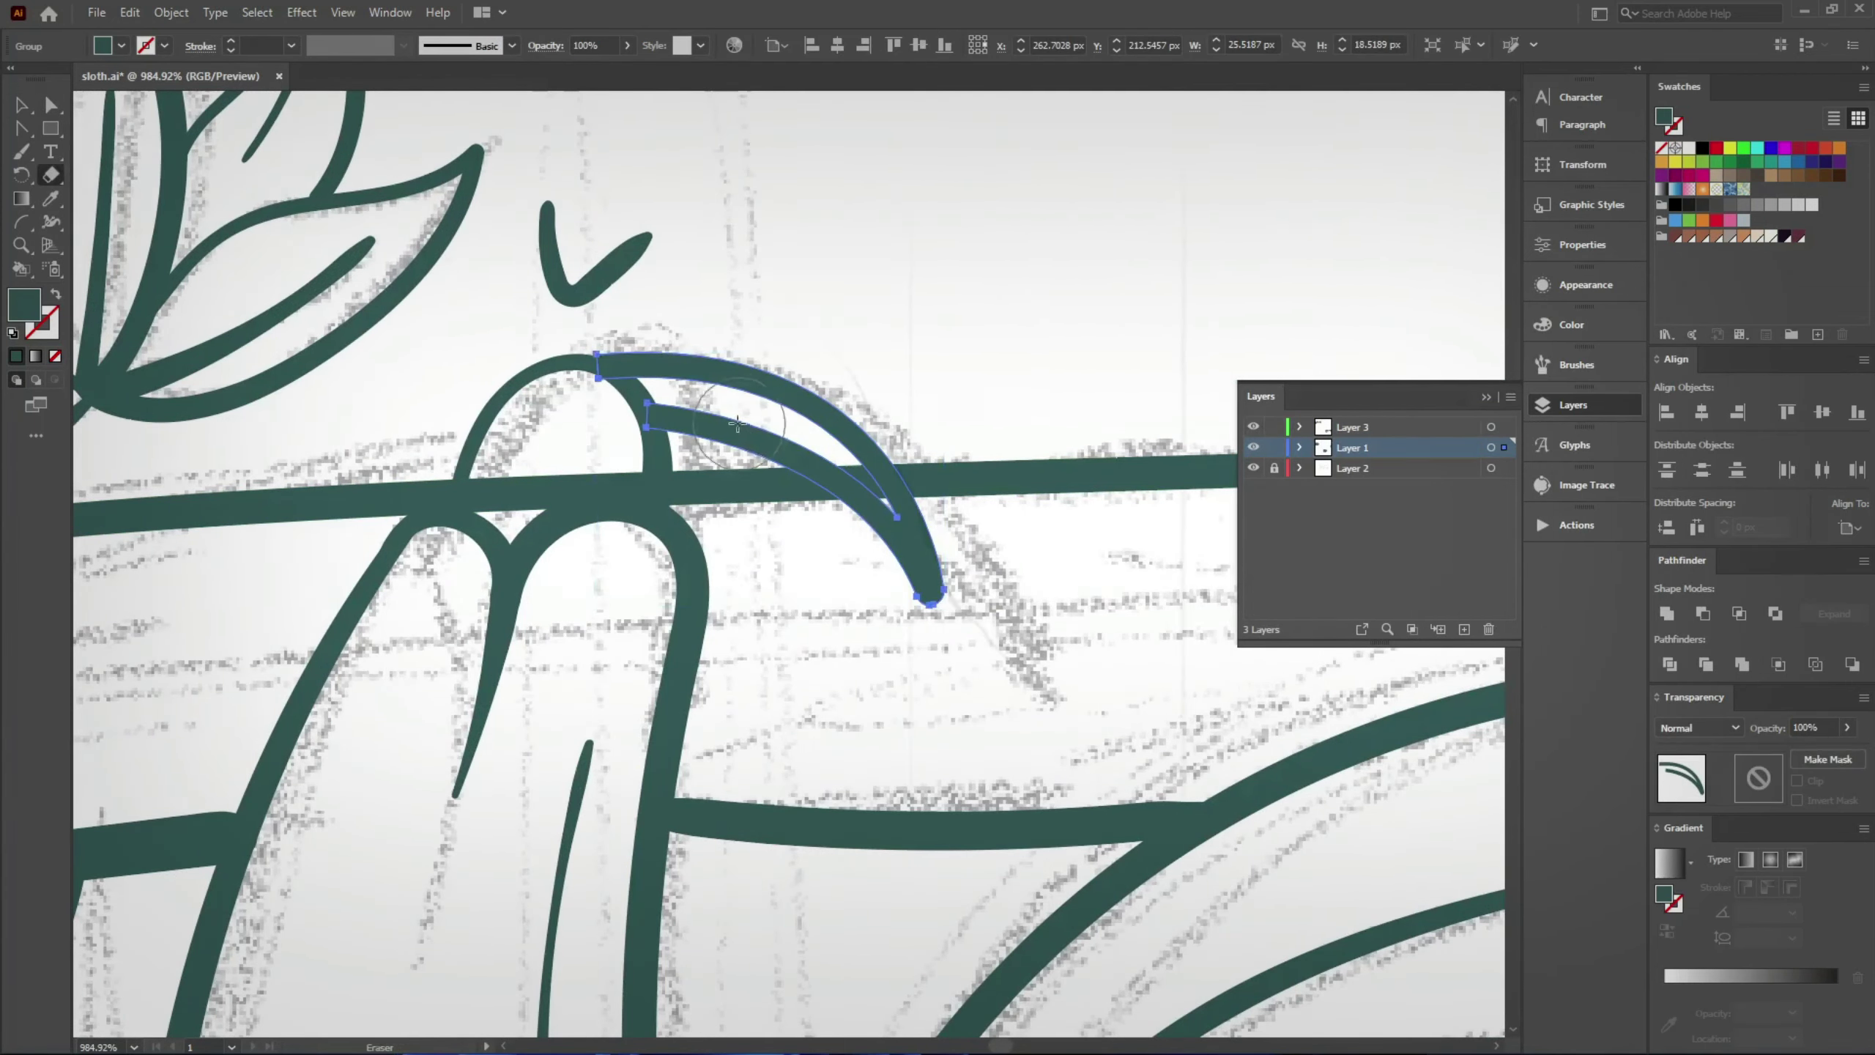
key("a")
scroll(584, 399, "up", 5)
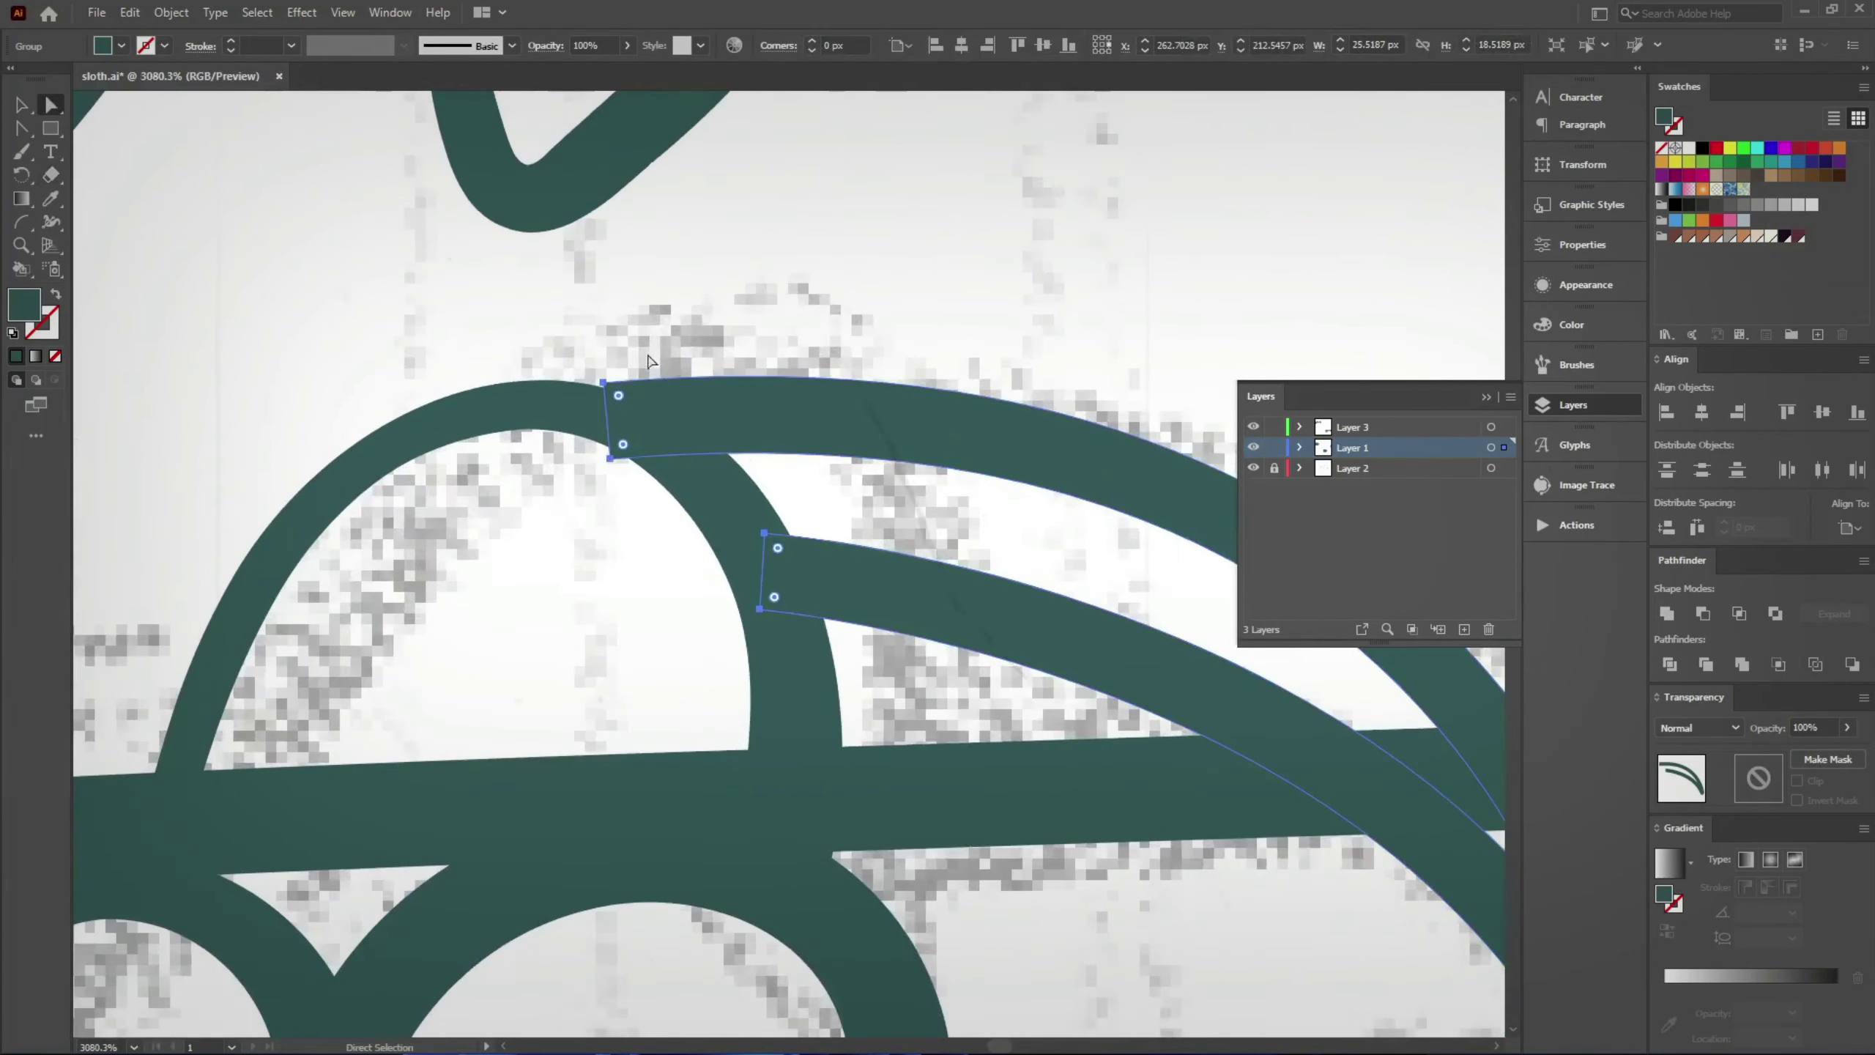
left_click_drag(593, 392, 650, 418)
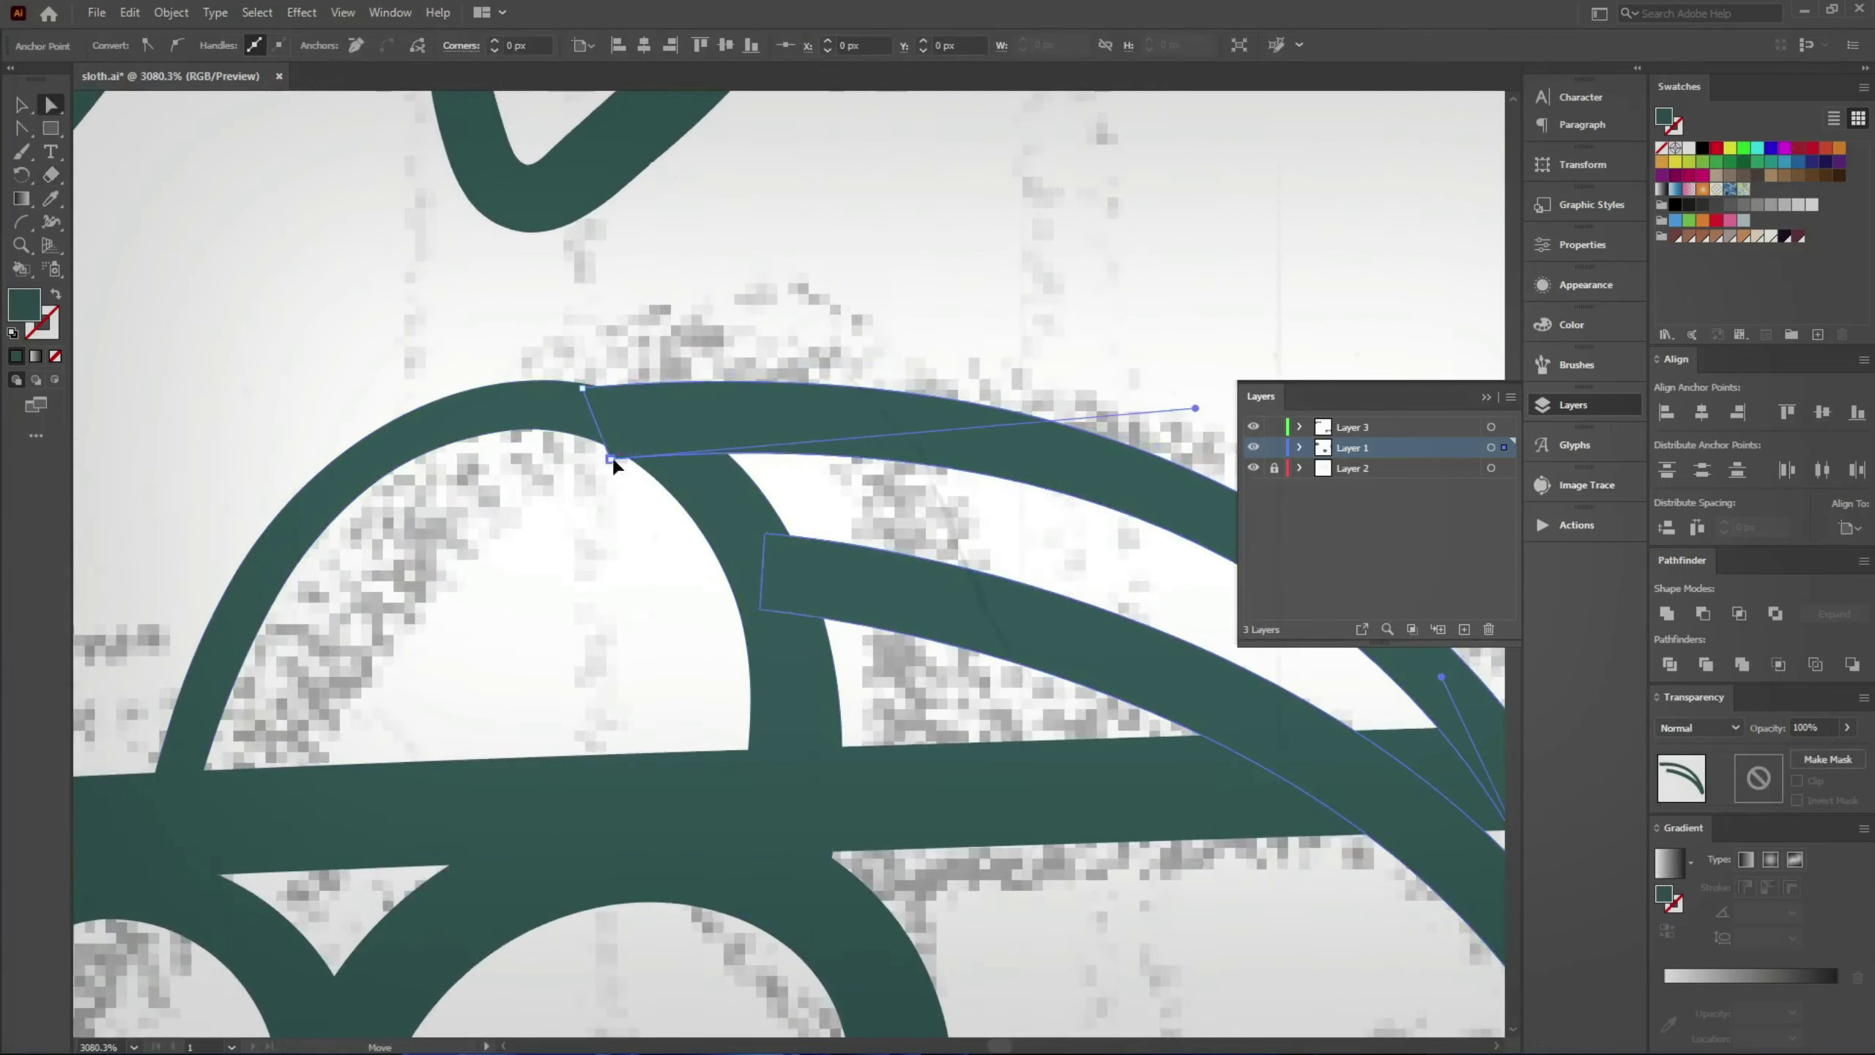
scroll(445, 610, "down", 4)
scroll(598, 643, "down", 2)
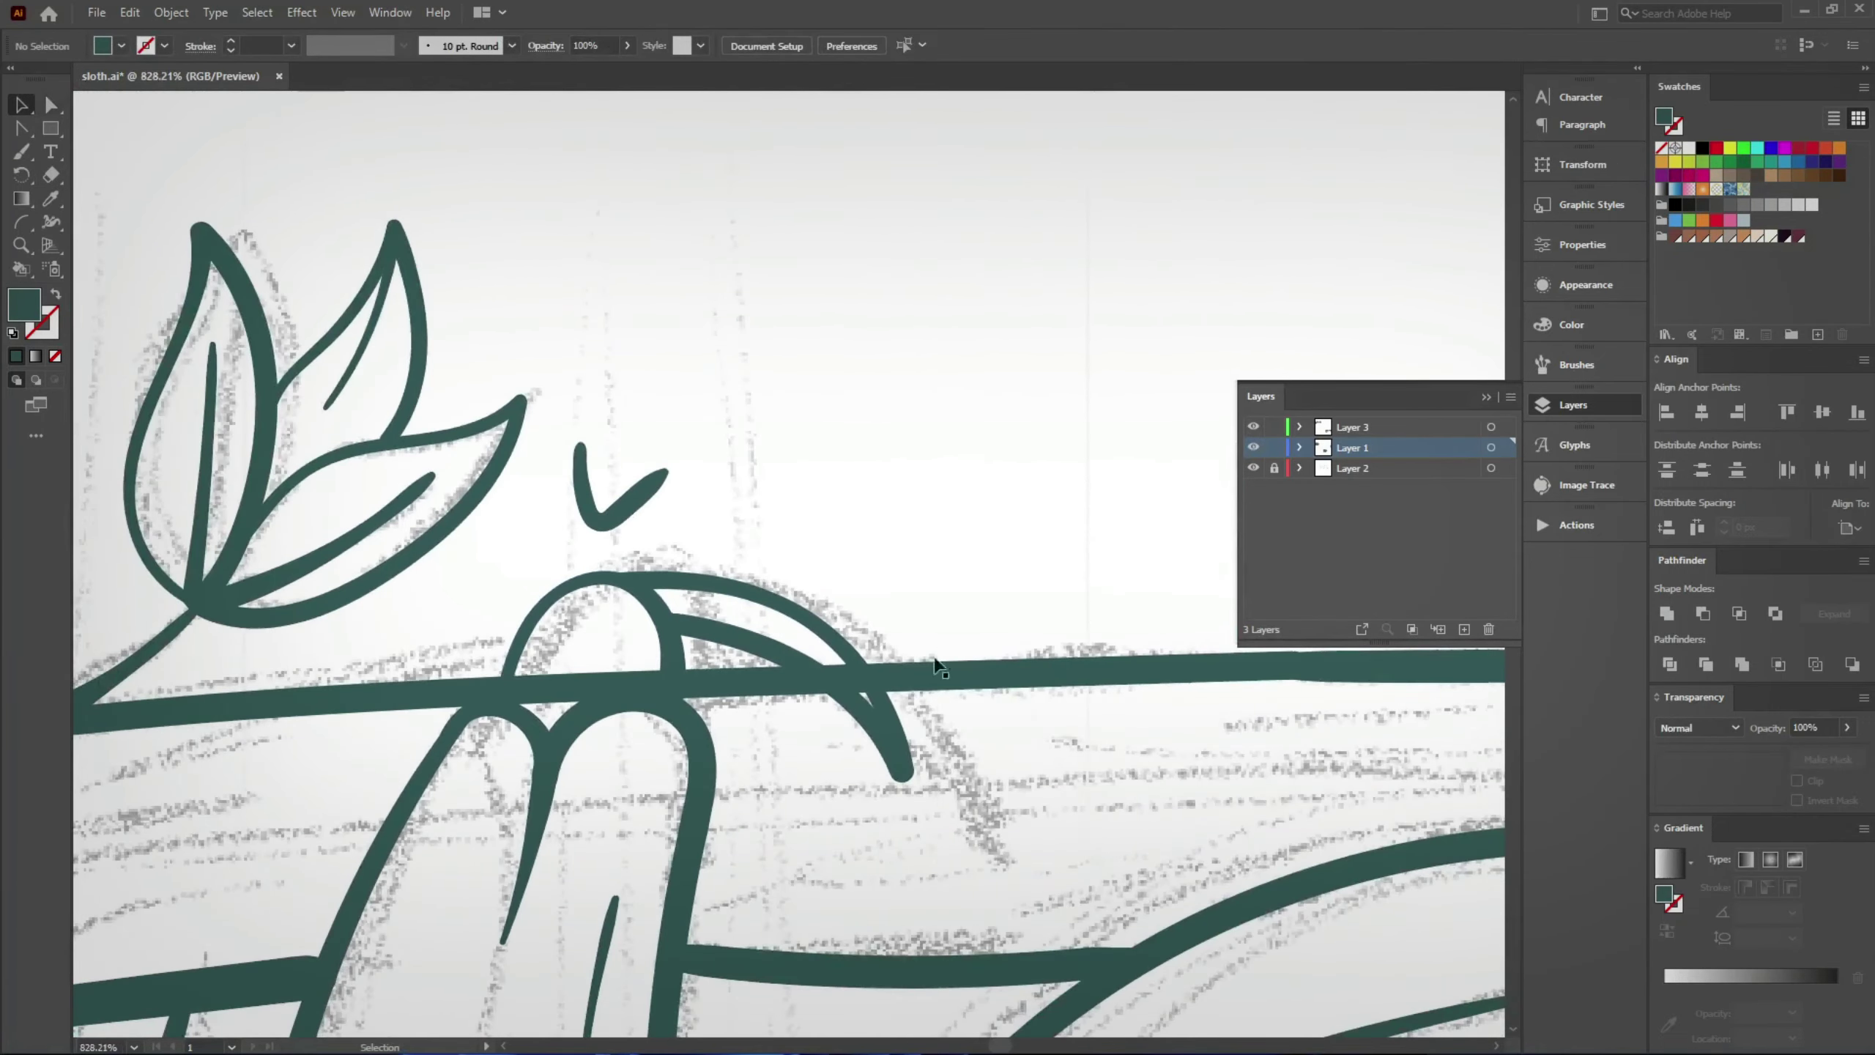
Step: Erase the branch line where the claws cross over it
left_click(935, 662)
key("shift+e")
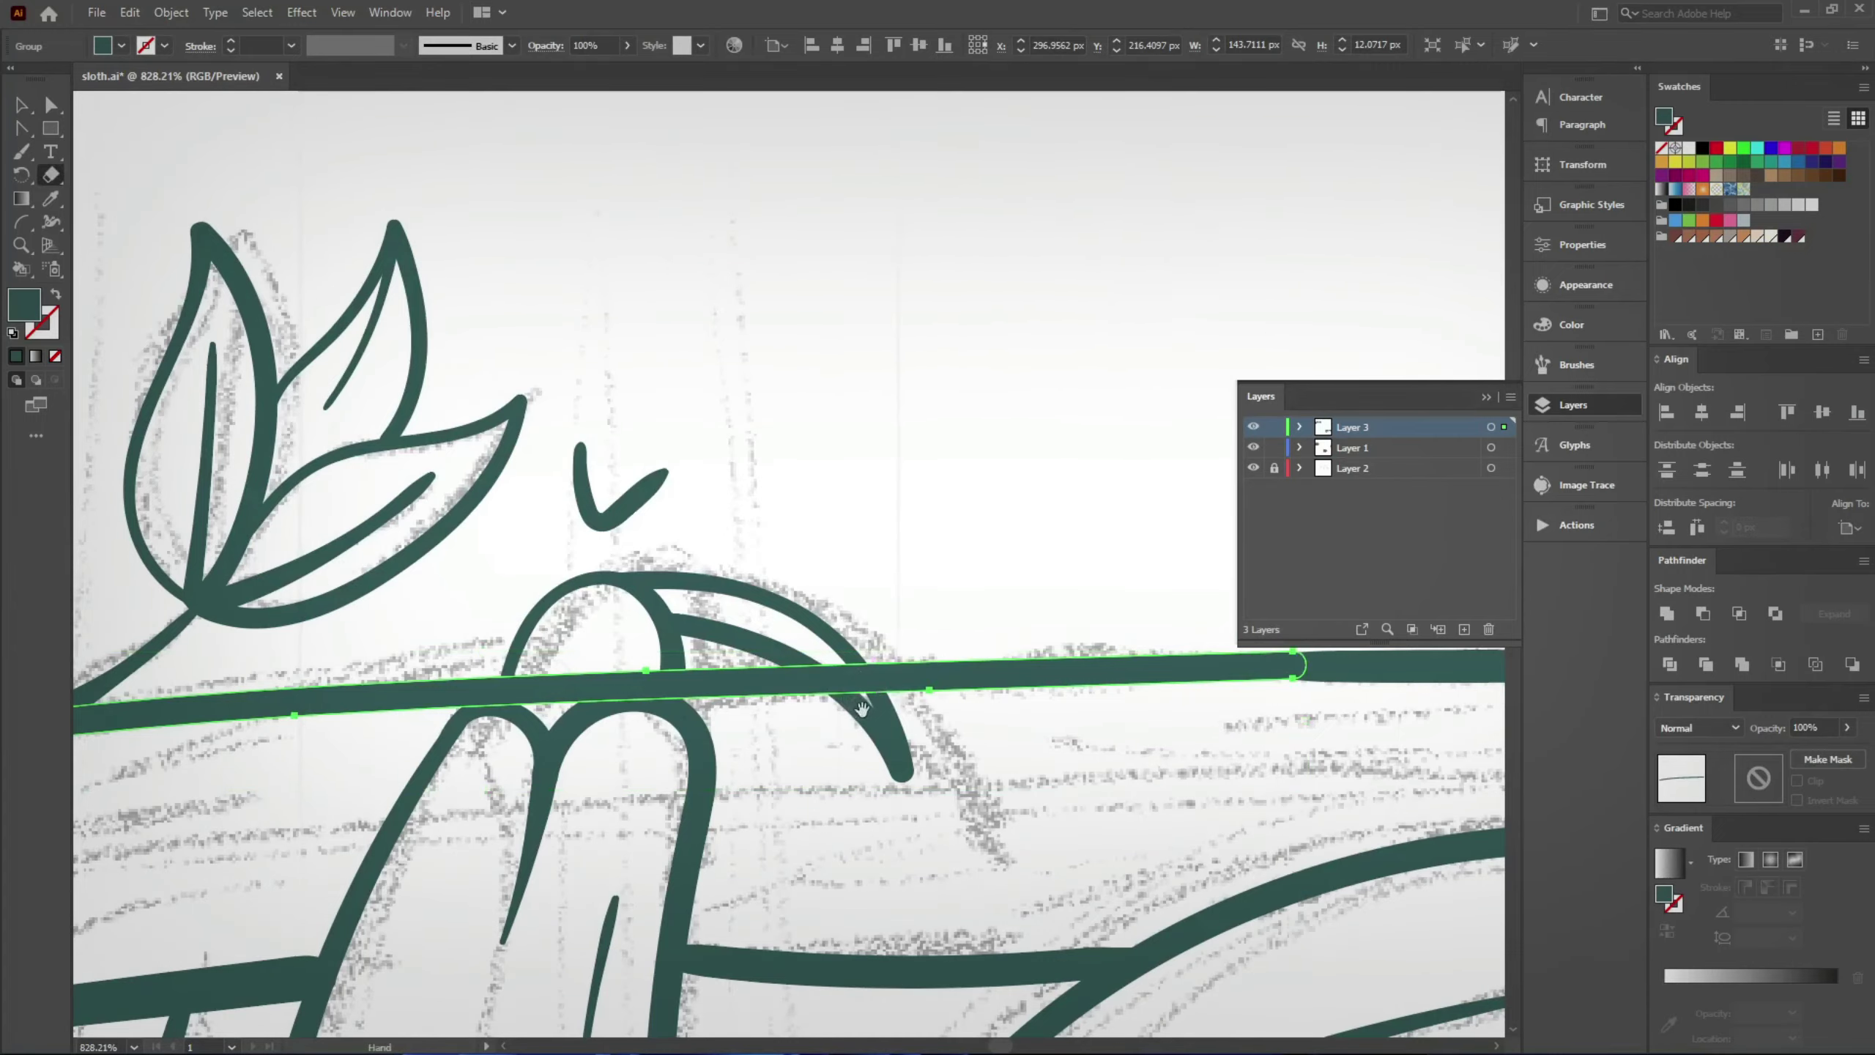
scroll(862, 708, "up", 4)
left_click_drag(769, 548, 808, 608)
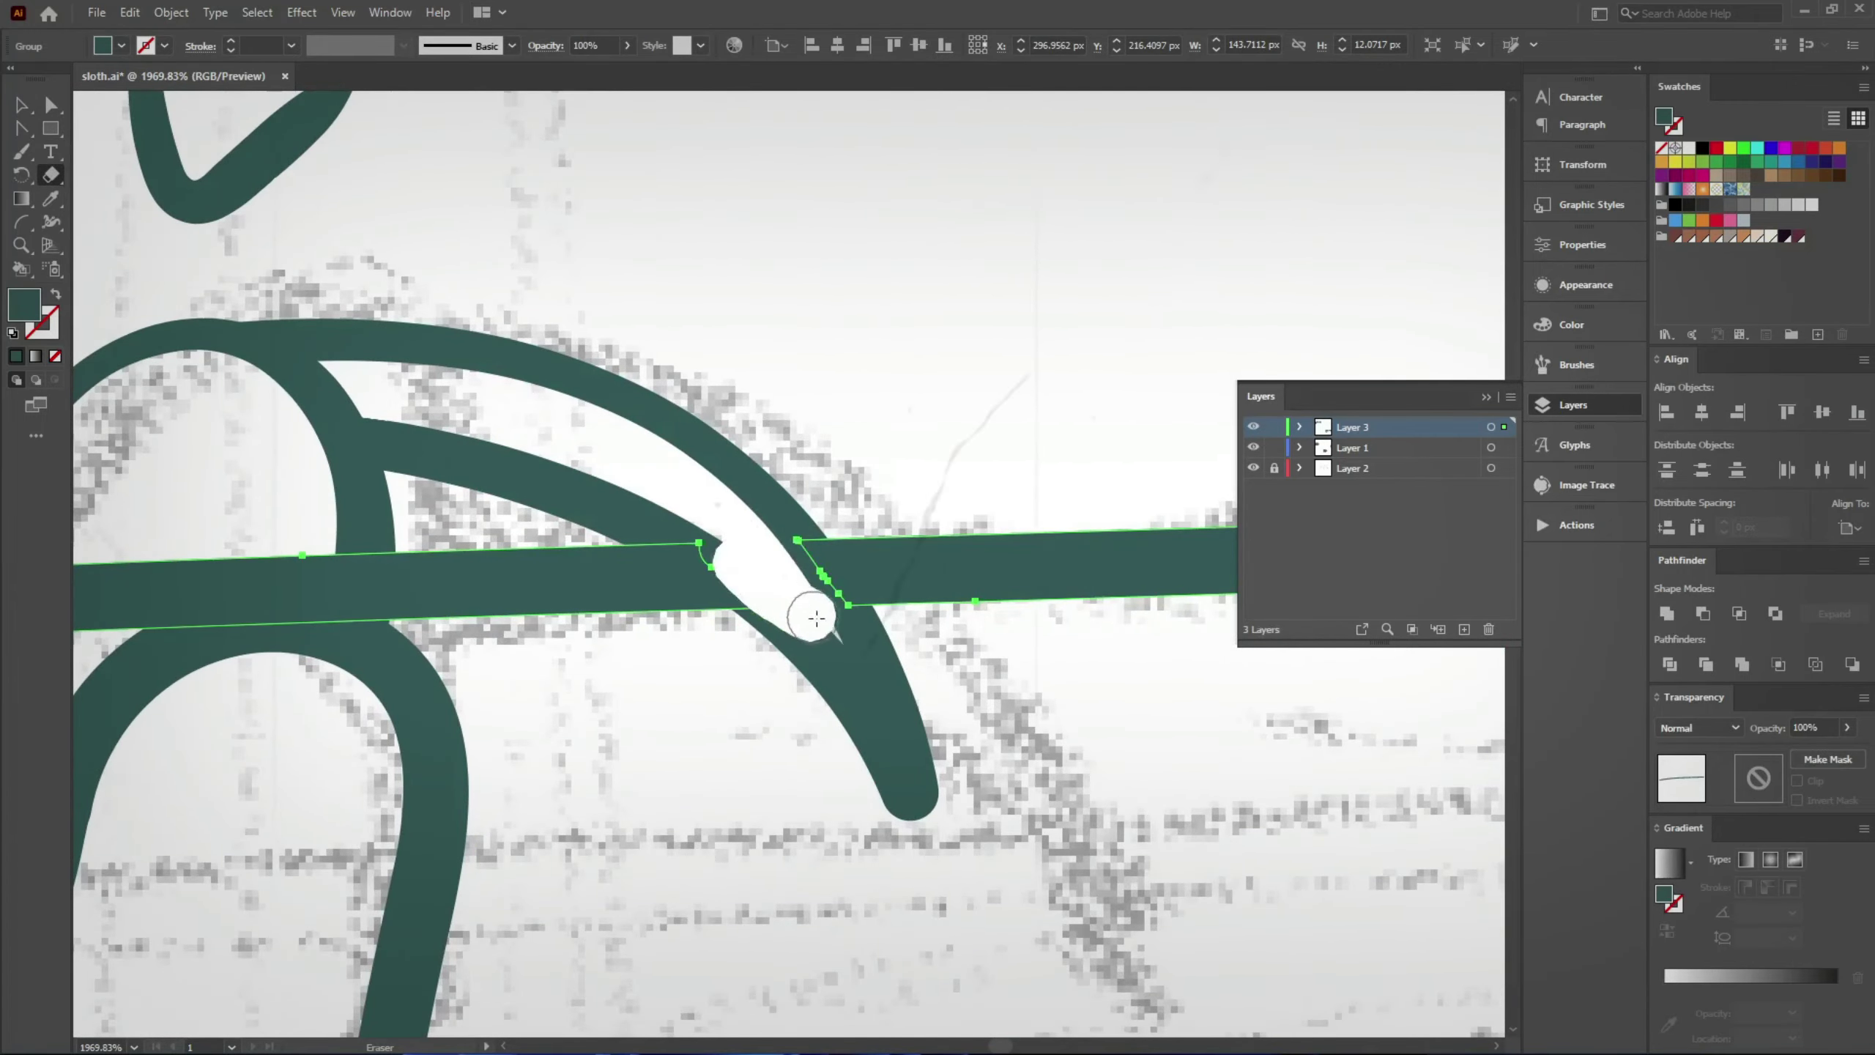
scroll(996, 783, "down", 2)
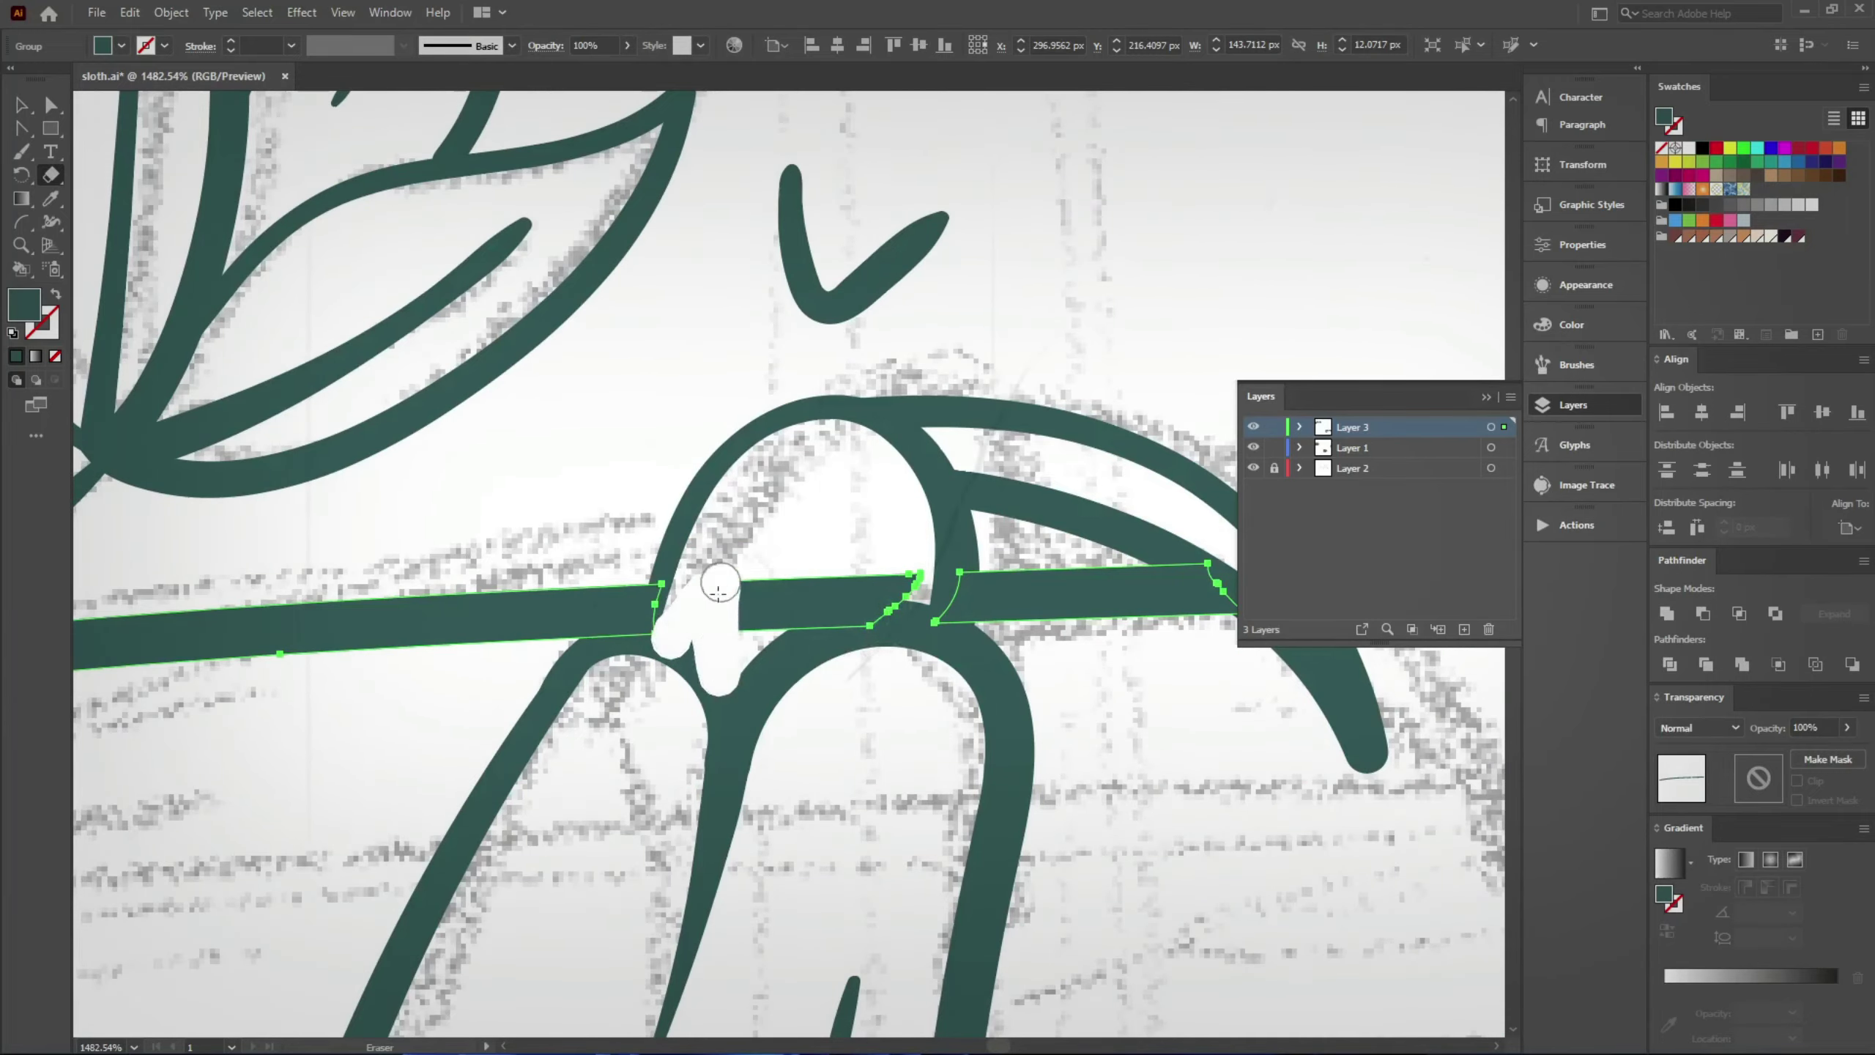
scroll(915, 573, "down", 3)
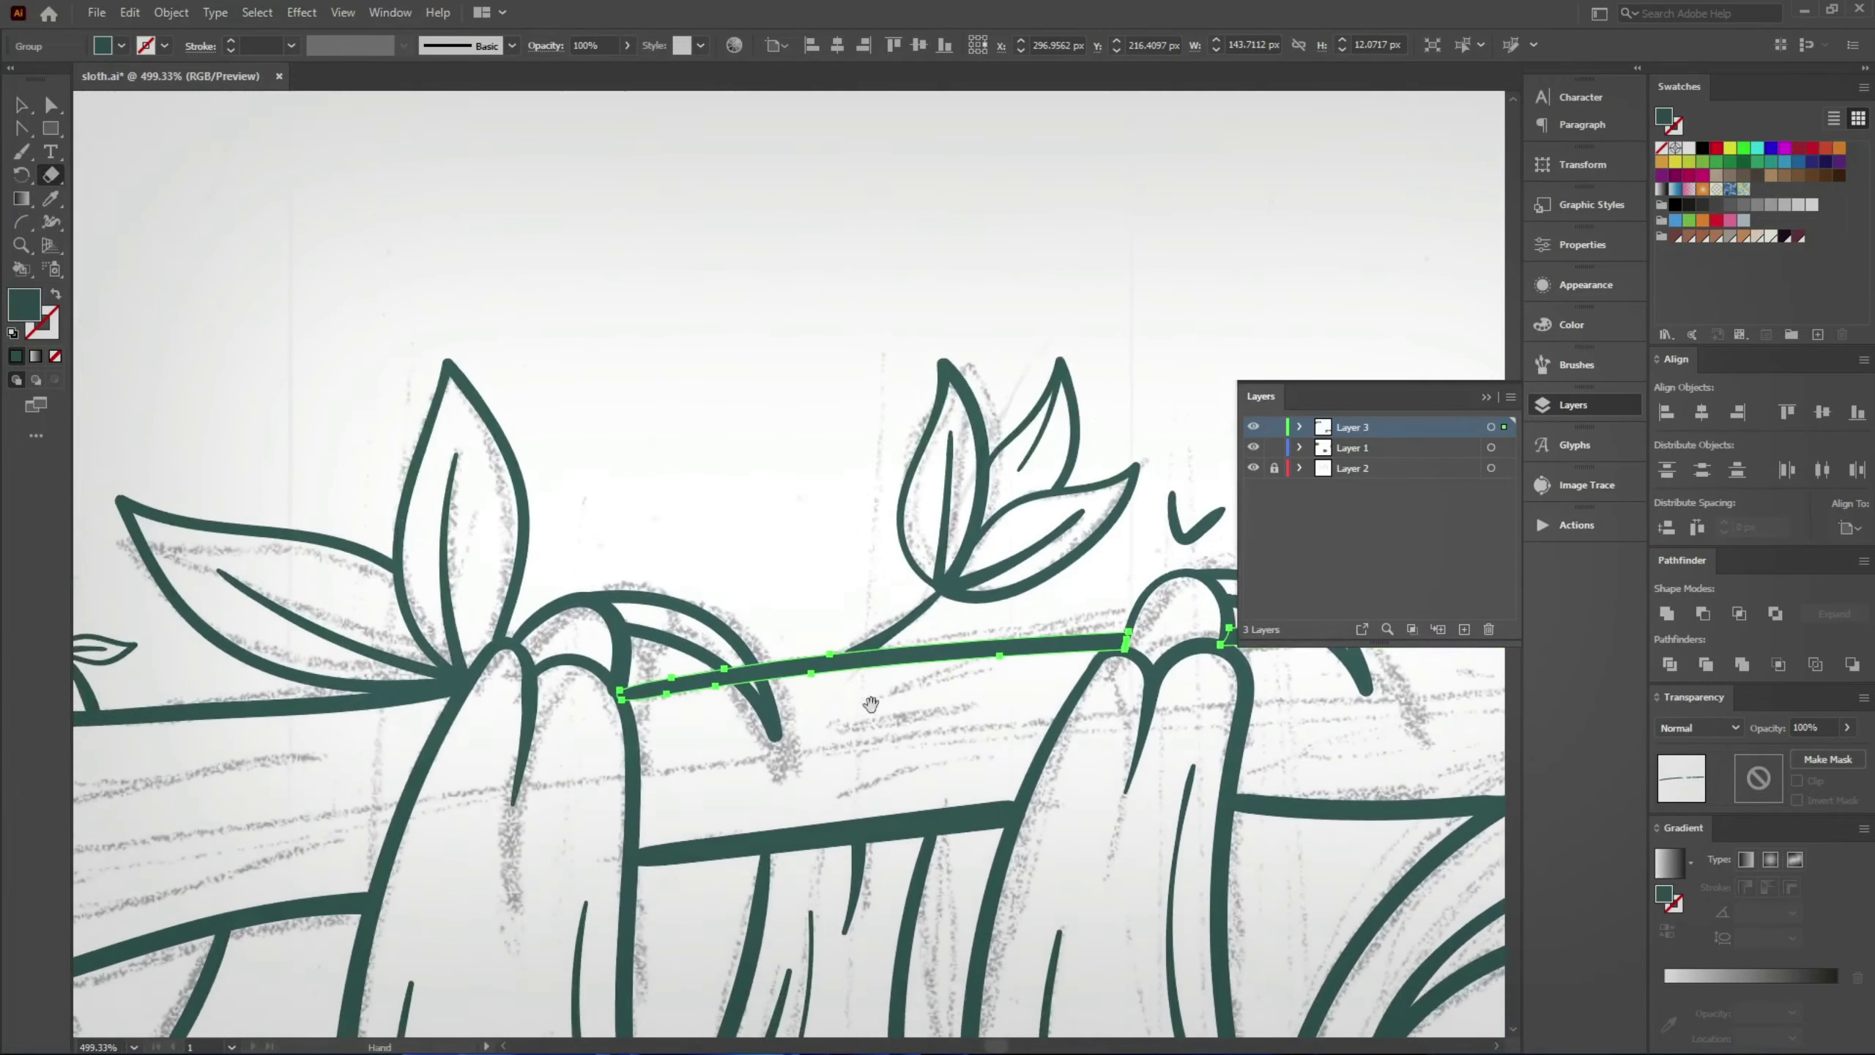
scroll(1005, 808, "up", 3)
mouse_move(750, 554)
left_mouse_down()
mouse_move(765, 590)
mouse_move(599, 705)
left_mouse_up()
scroll(766, 590, "down", 10)
scroll(753, 748, "down", 2)
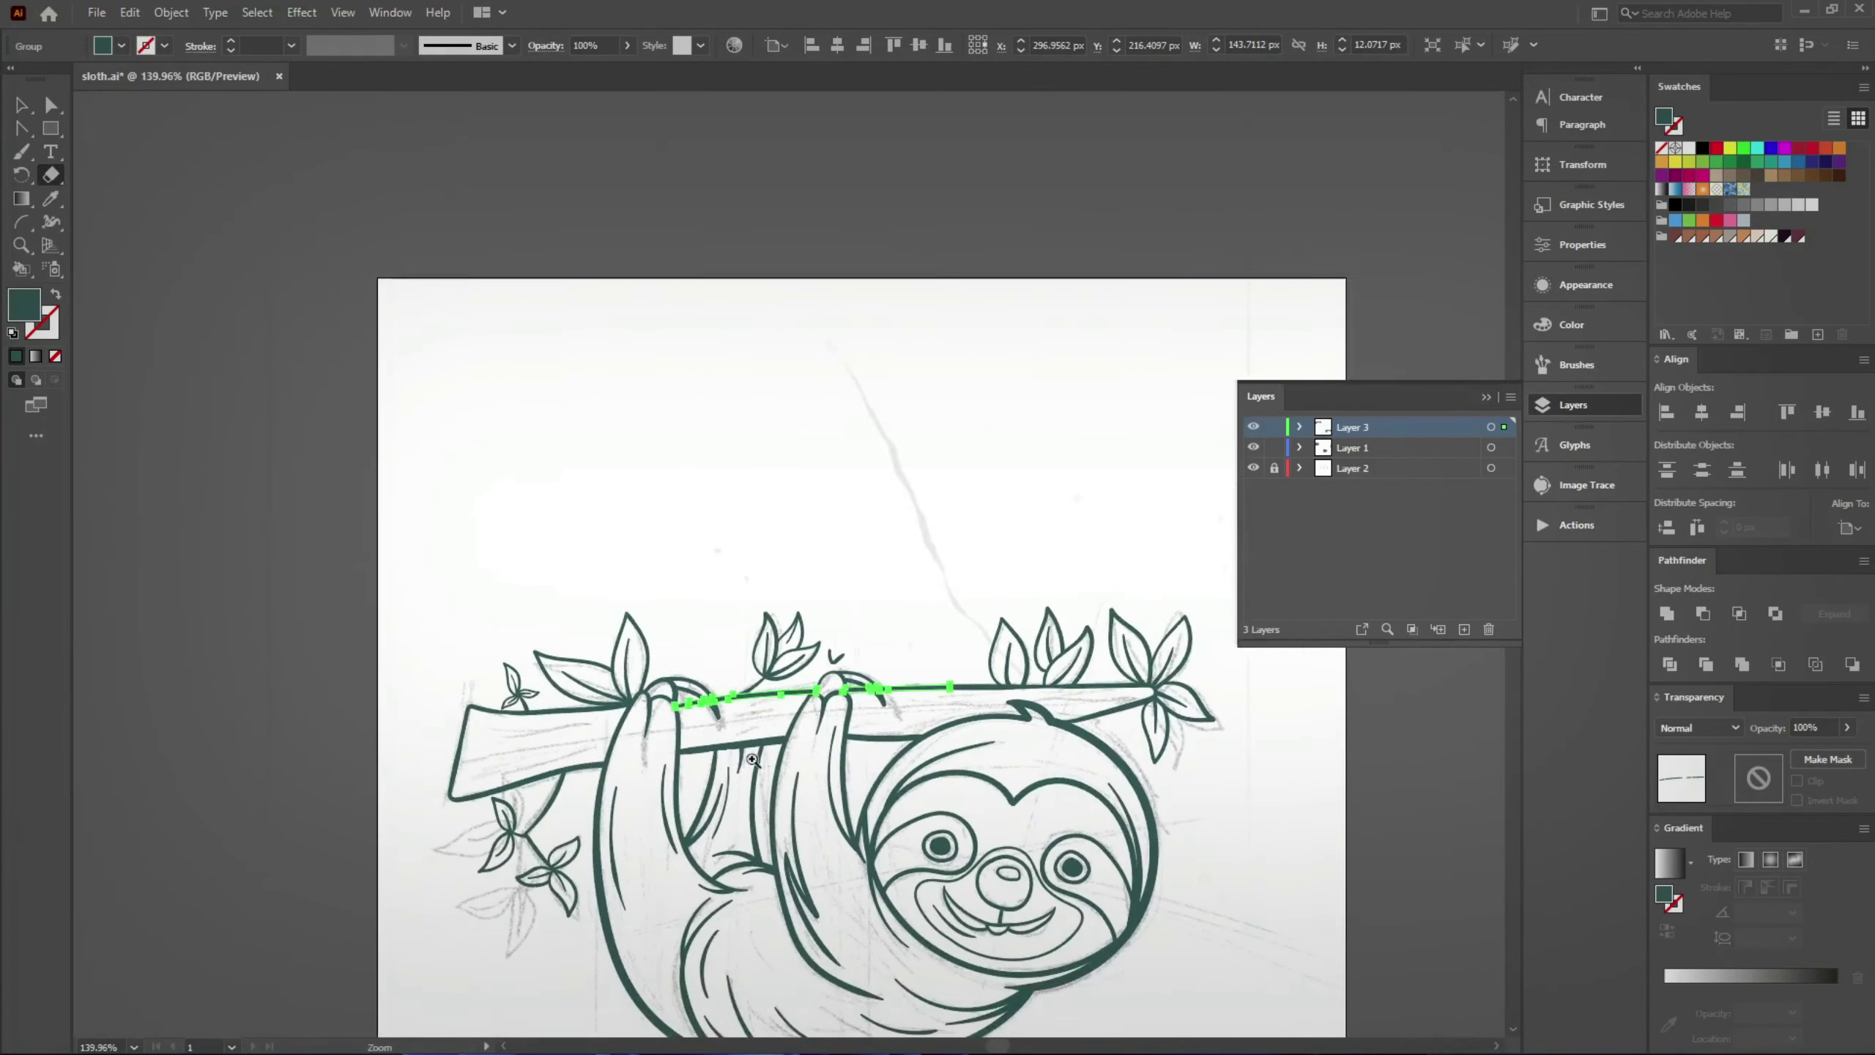
left_click(878, 577)
Step: Reframe the view on the sloth and inspect the curved claw shape
scroll(838, 607, "down", 3)
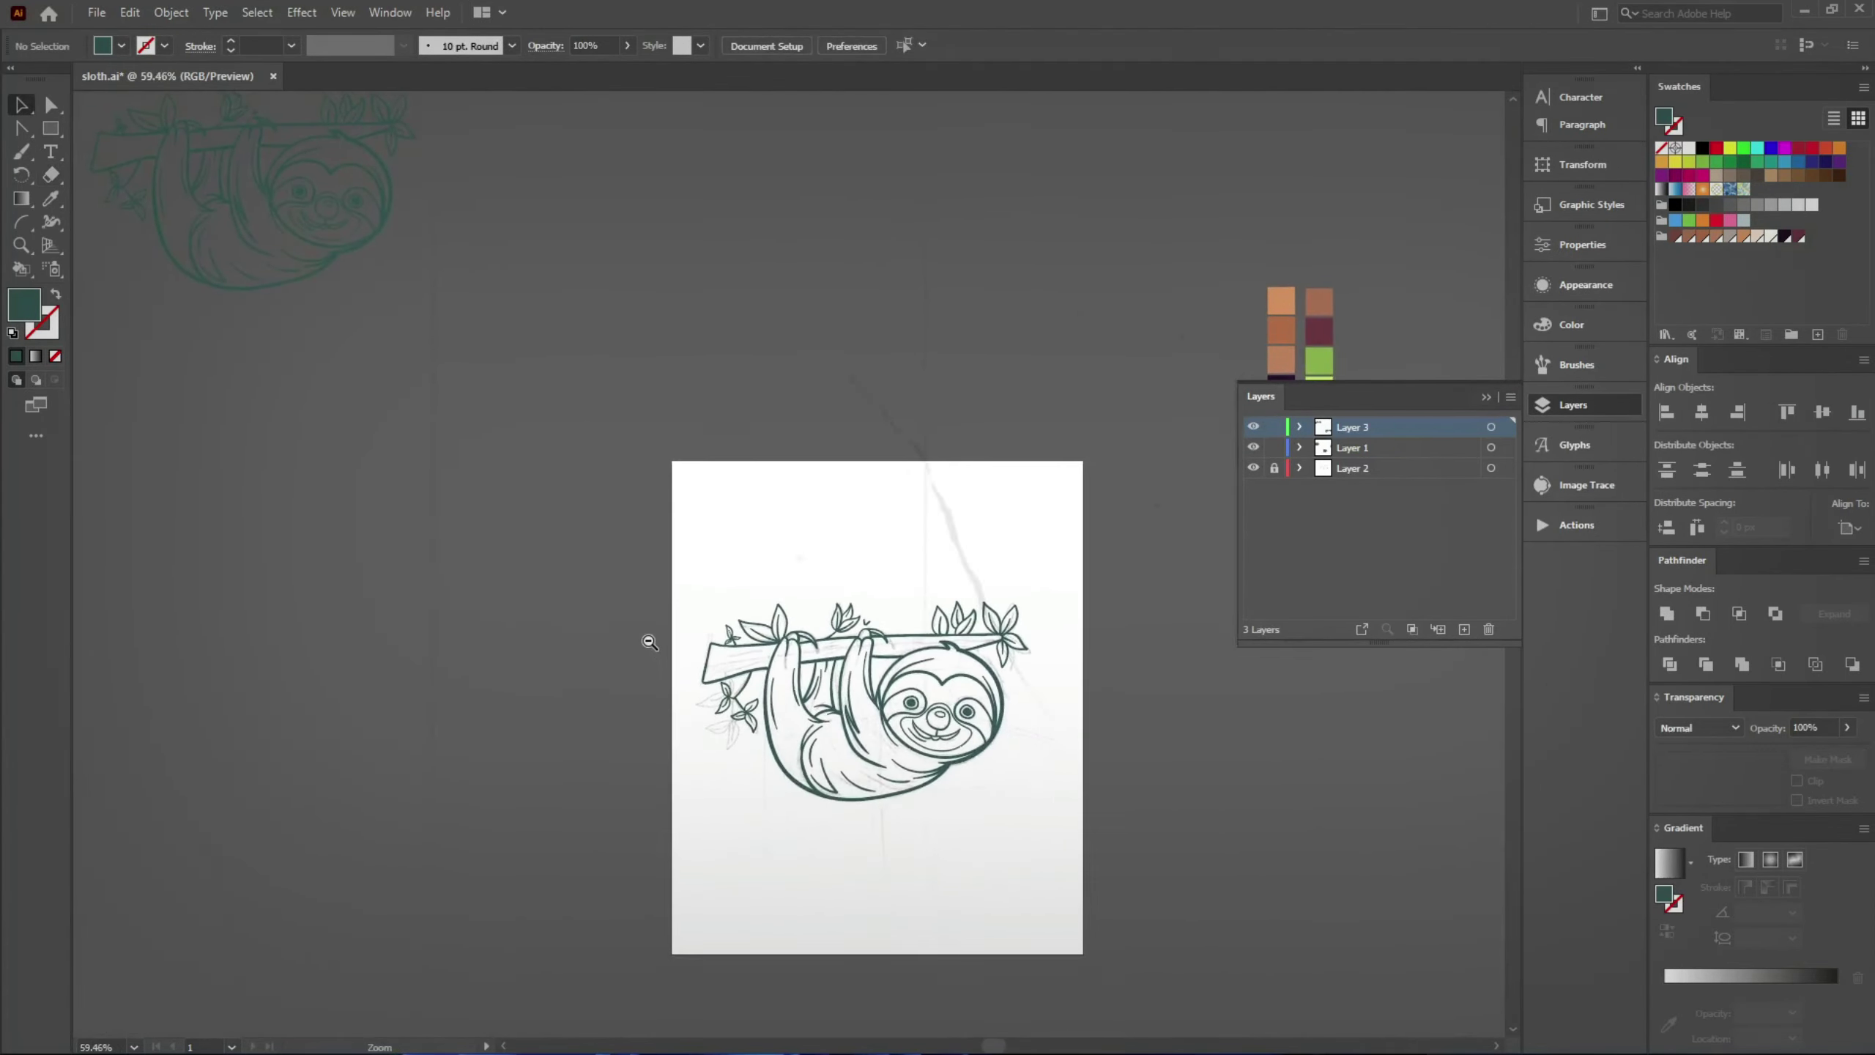
scroll(684, 646, "up", 5)
scroll(813, 635, "down", 2)
left_click_drag(999, 578, 800, 629)
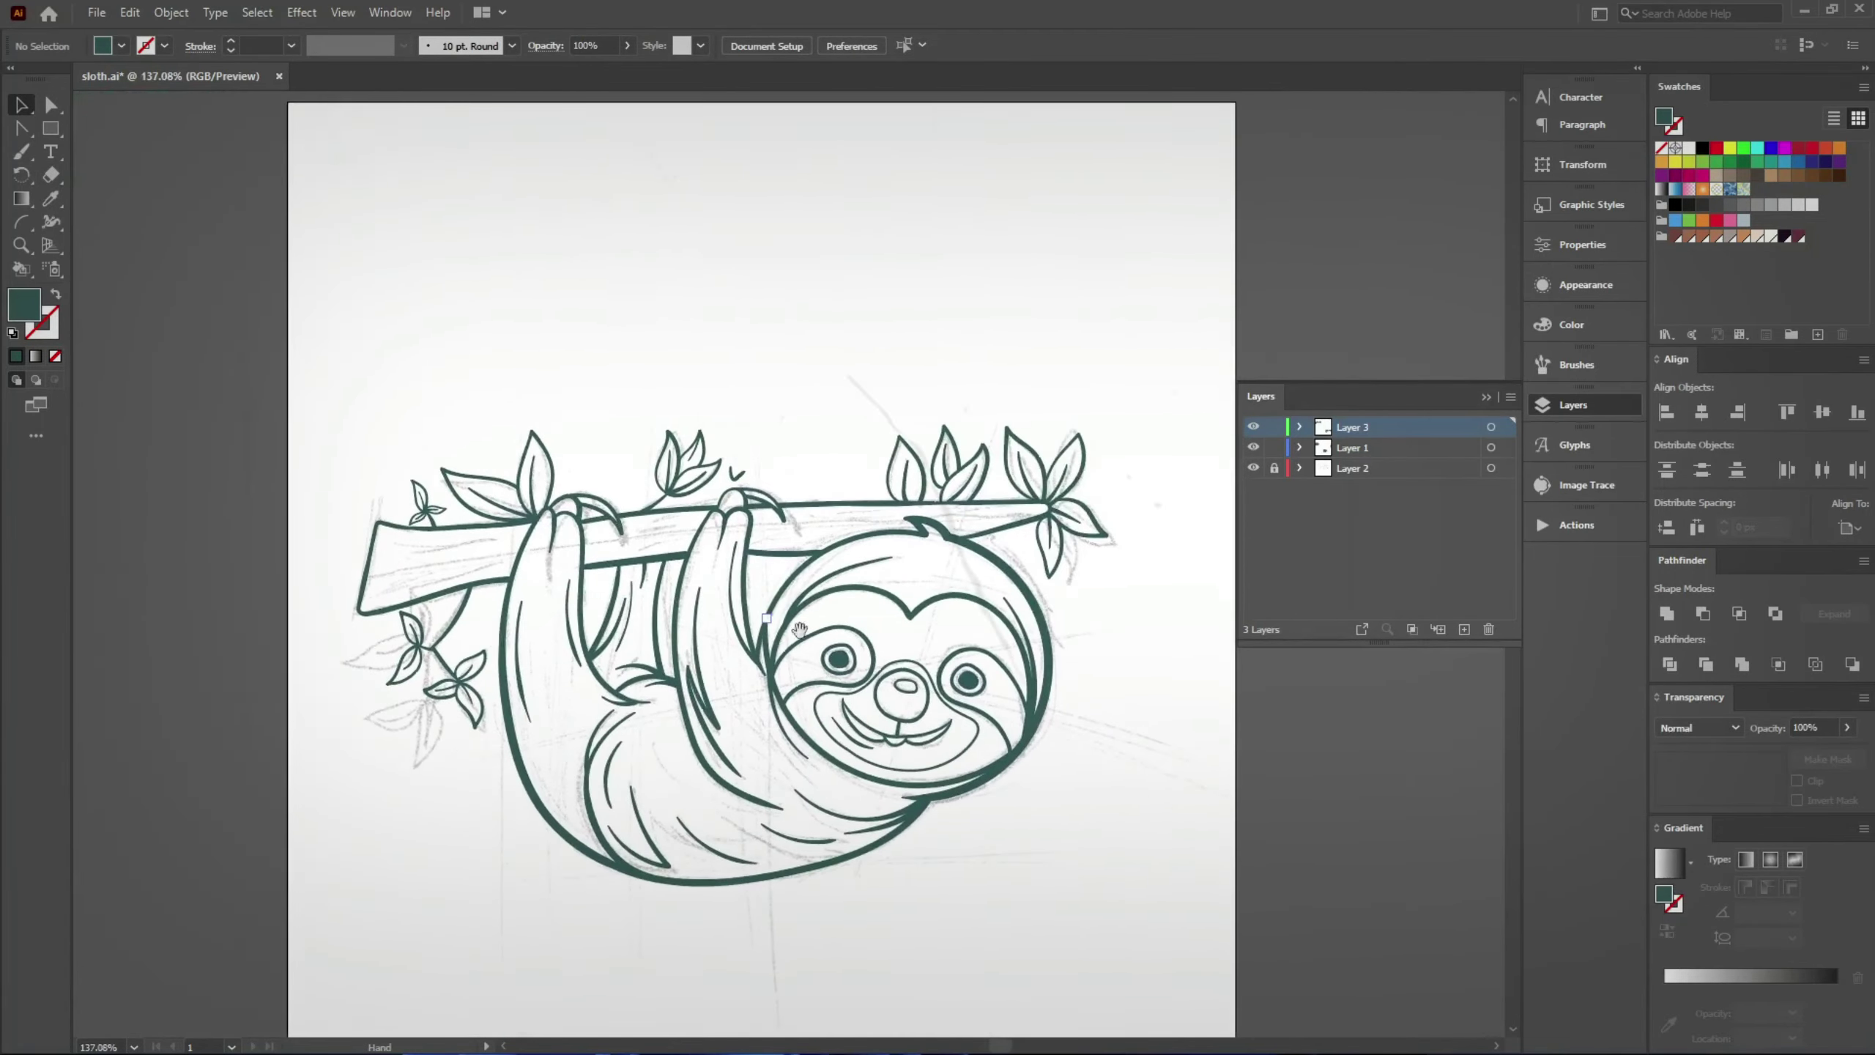
left_click_drag(628, 463, 613, 425)
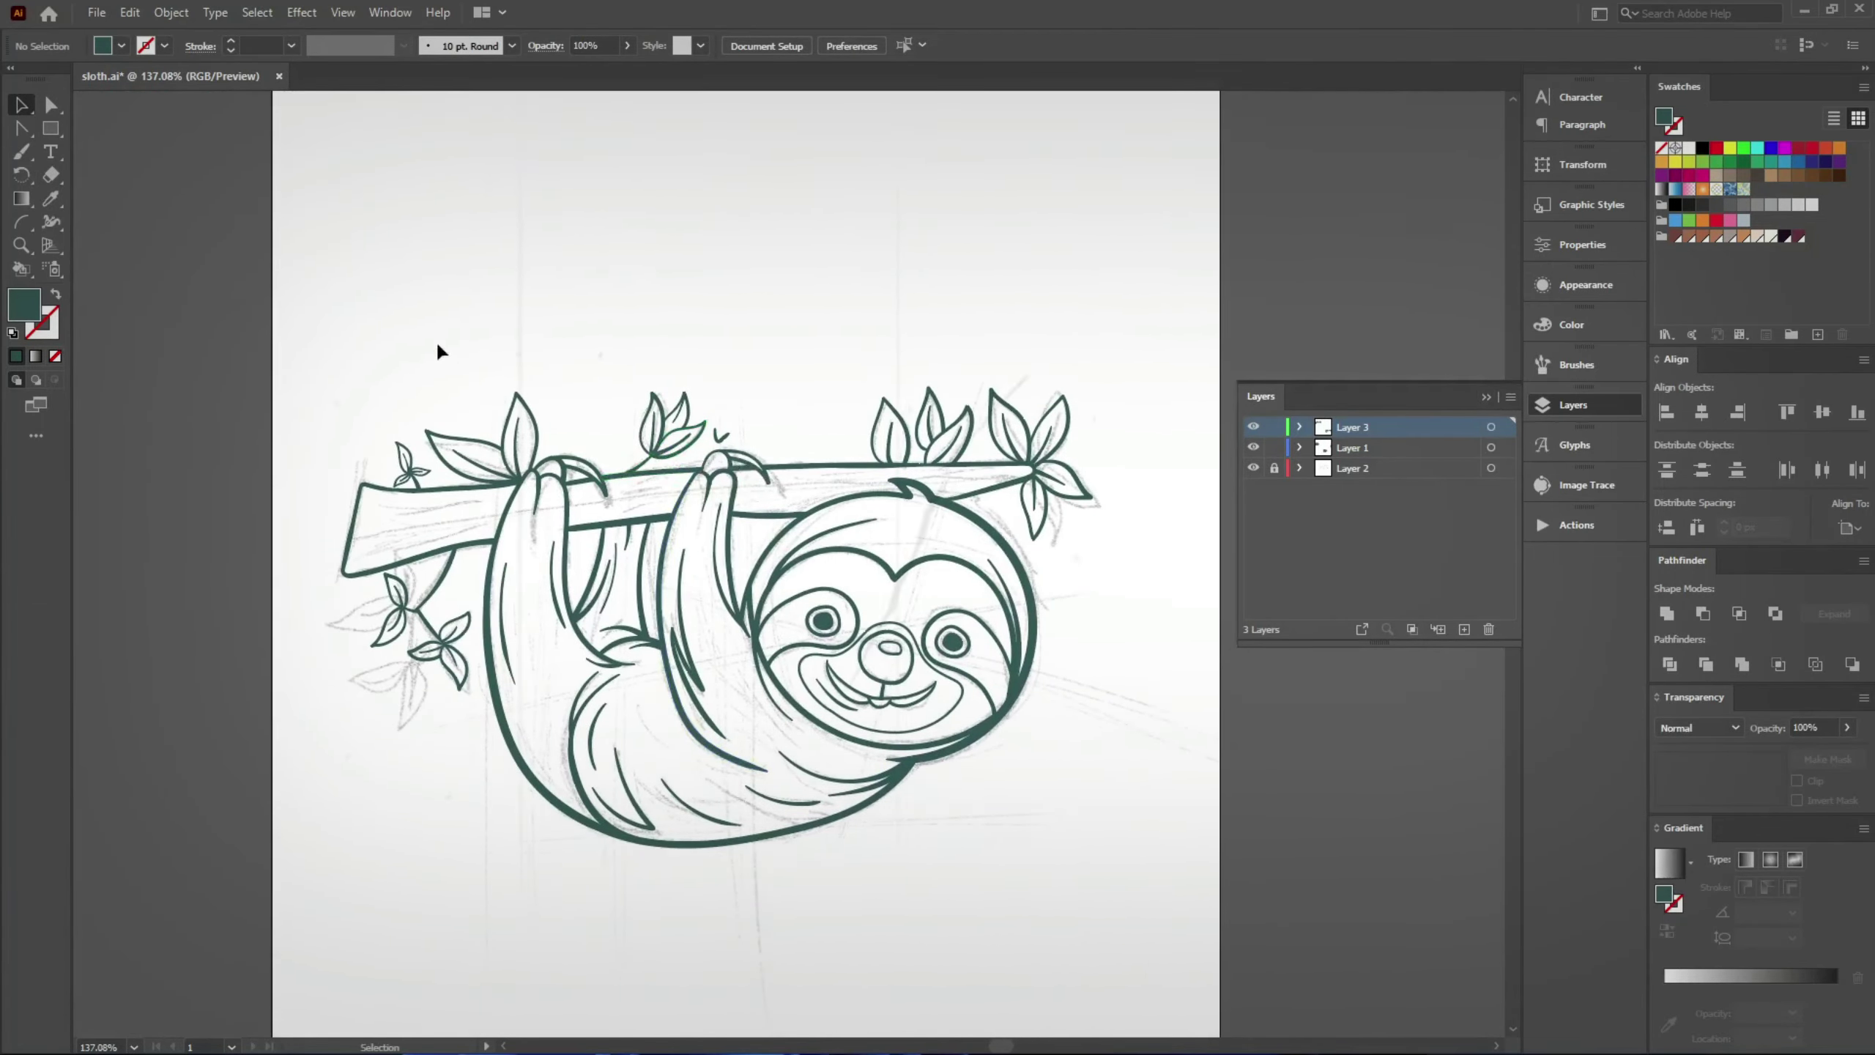
scroll(561, 577, "up", 4)
scroll(620, 620, "up", 5)
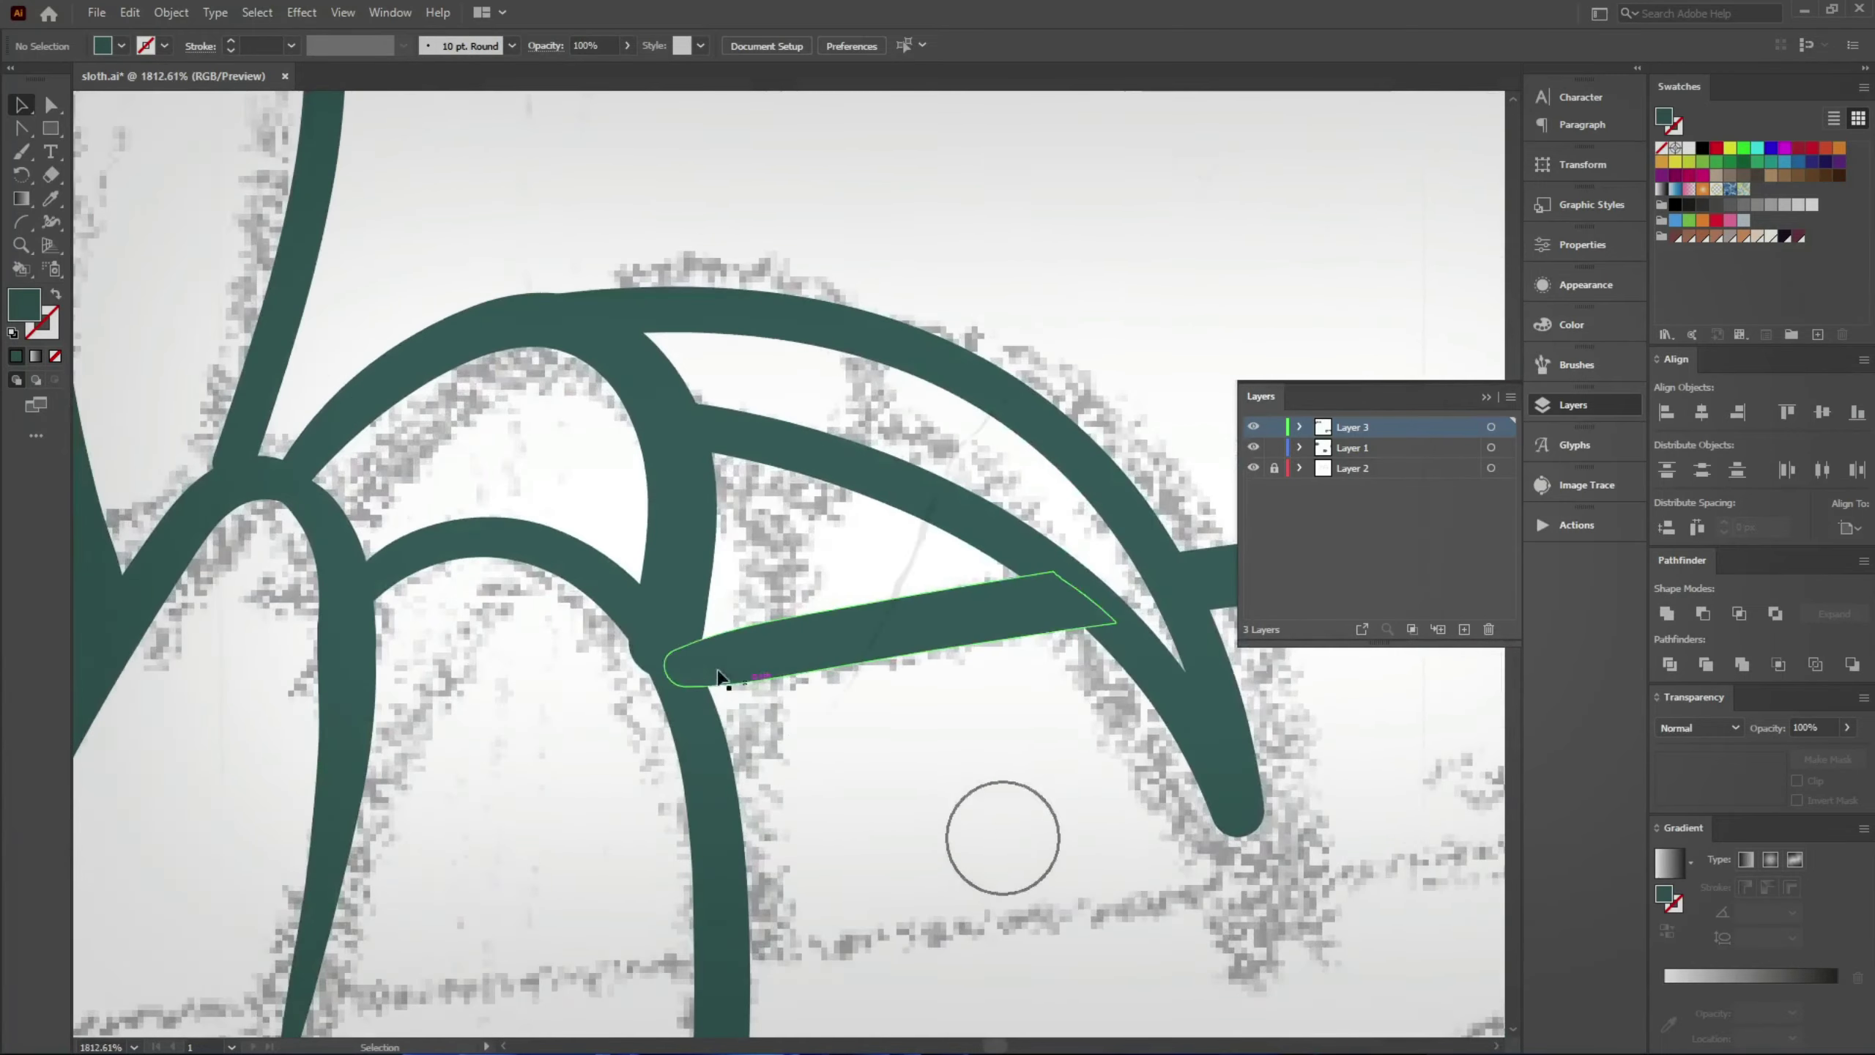
left_click(687, 591)
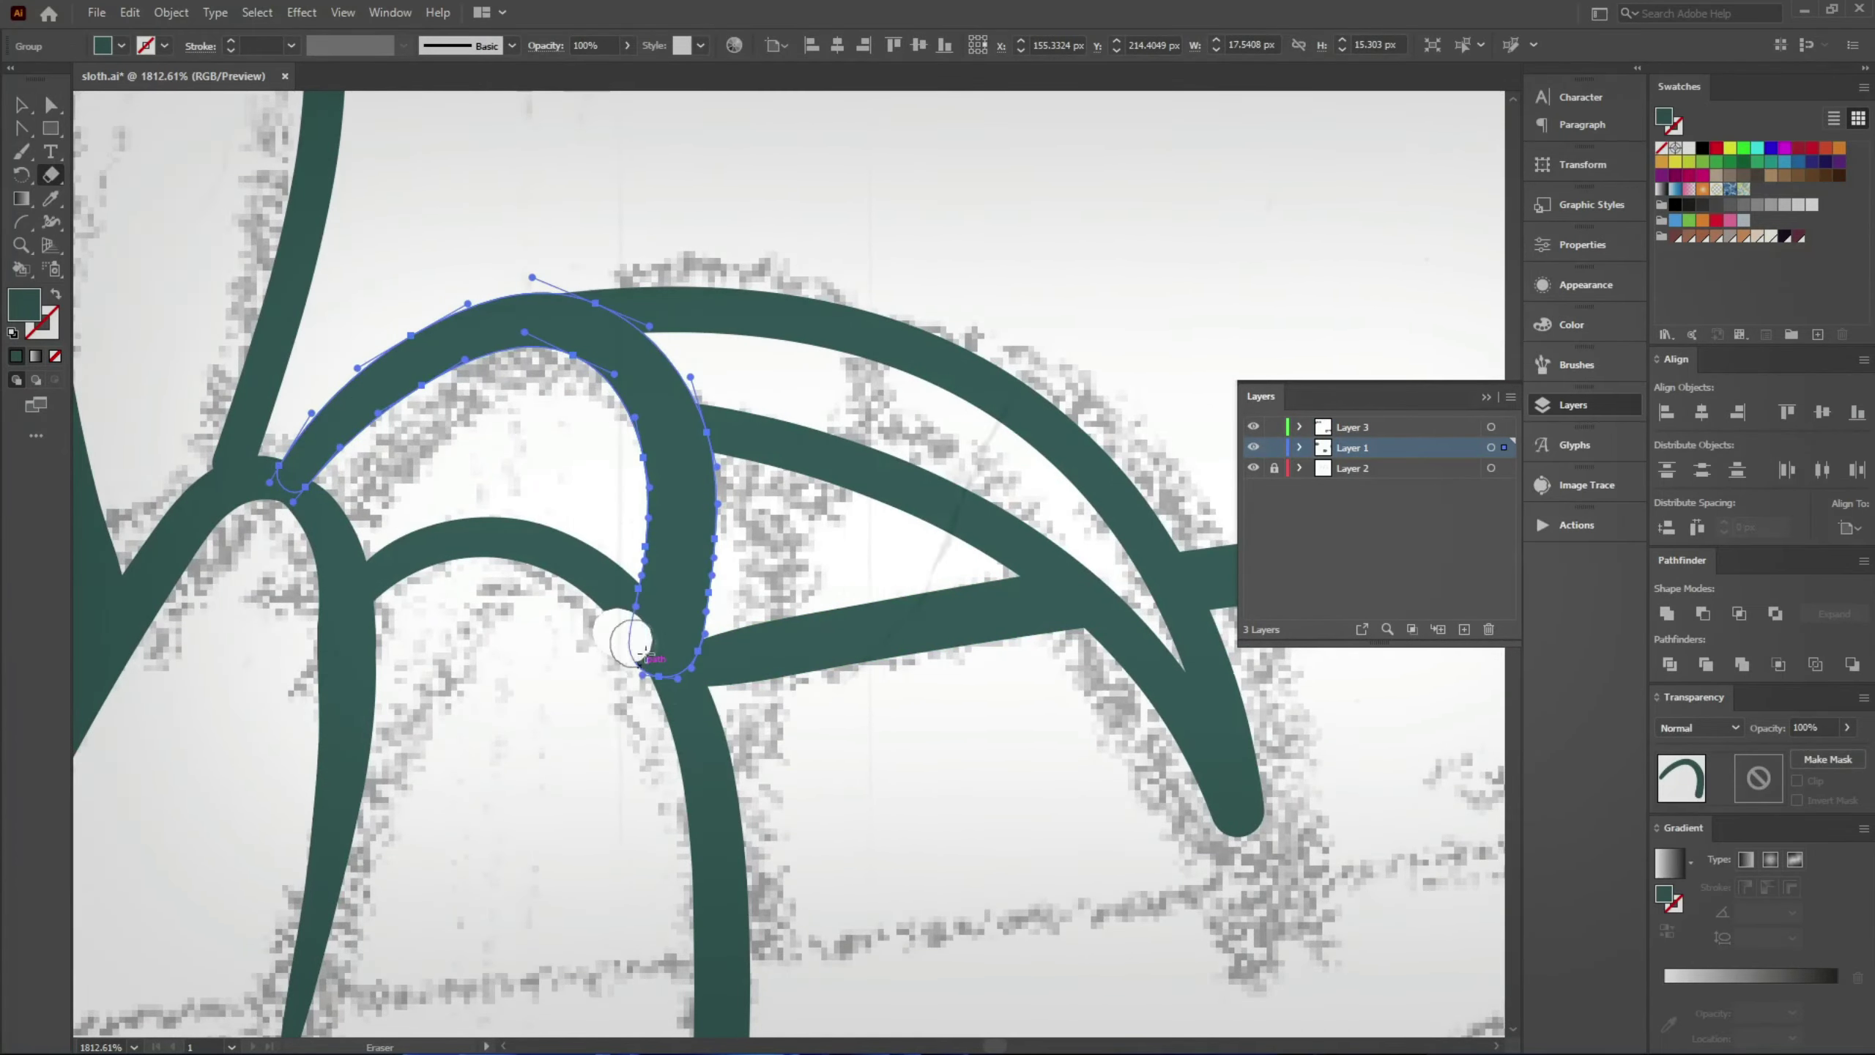
left_click(589, 773)
Step: Nudge the overlapping fur stroke slightly into place
scroll(665, 738, "down", 2)
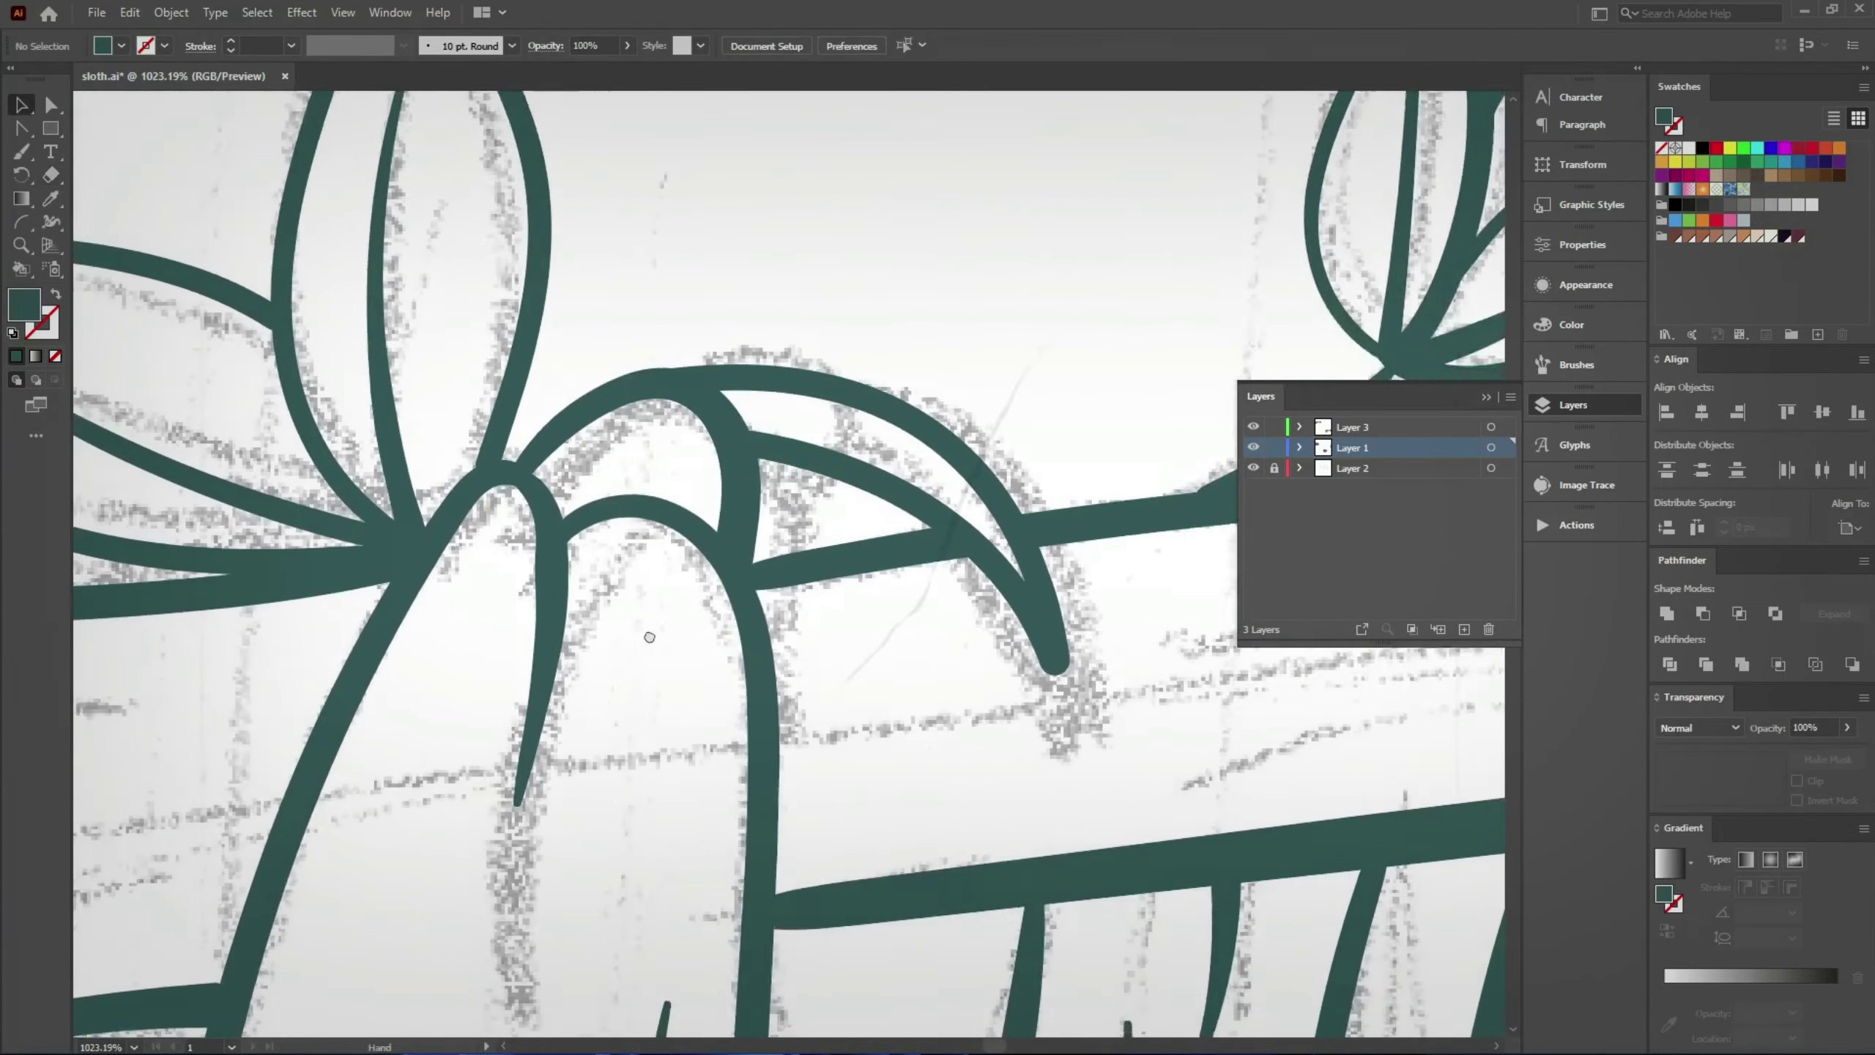
scroll(789, 689, "down", 2)
scroll(789, 689, "down", 2)
scroll(789, 689, "down", 2)
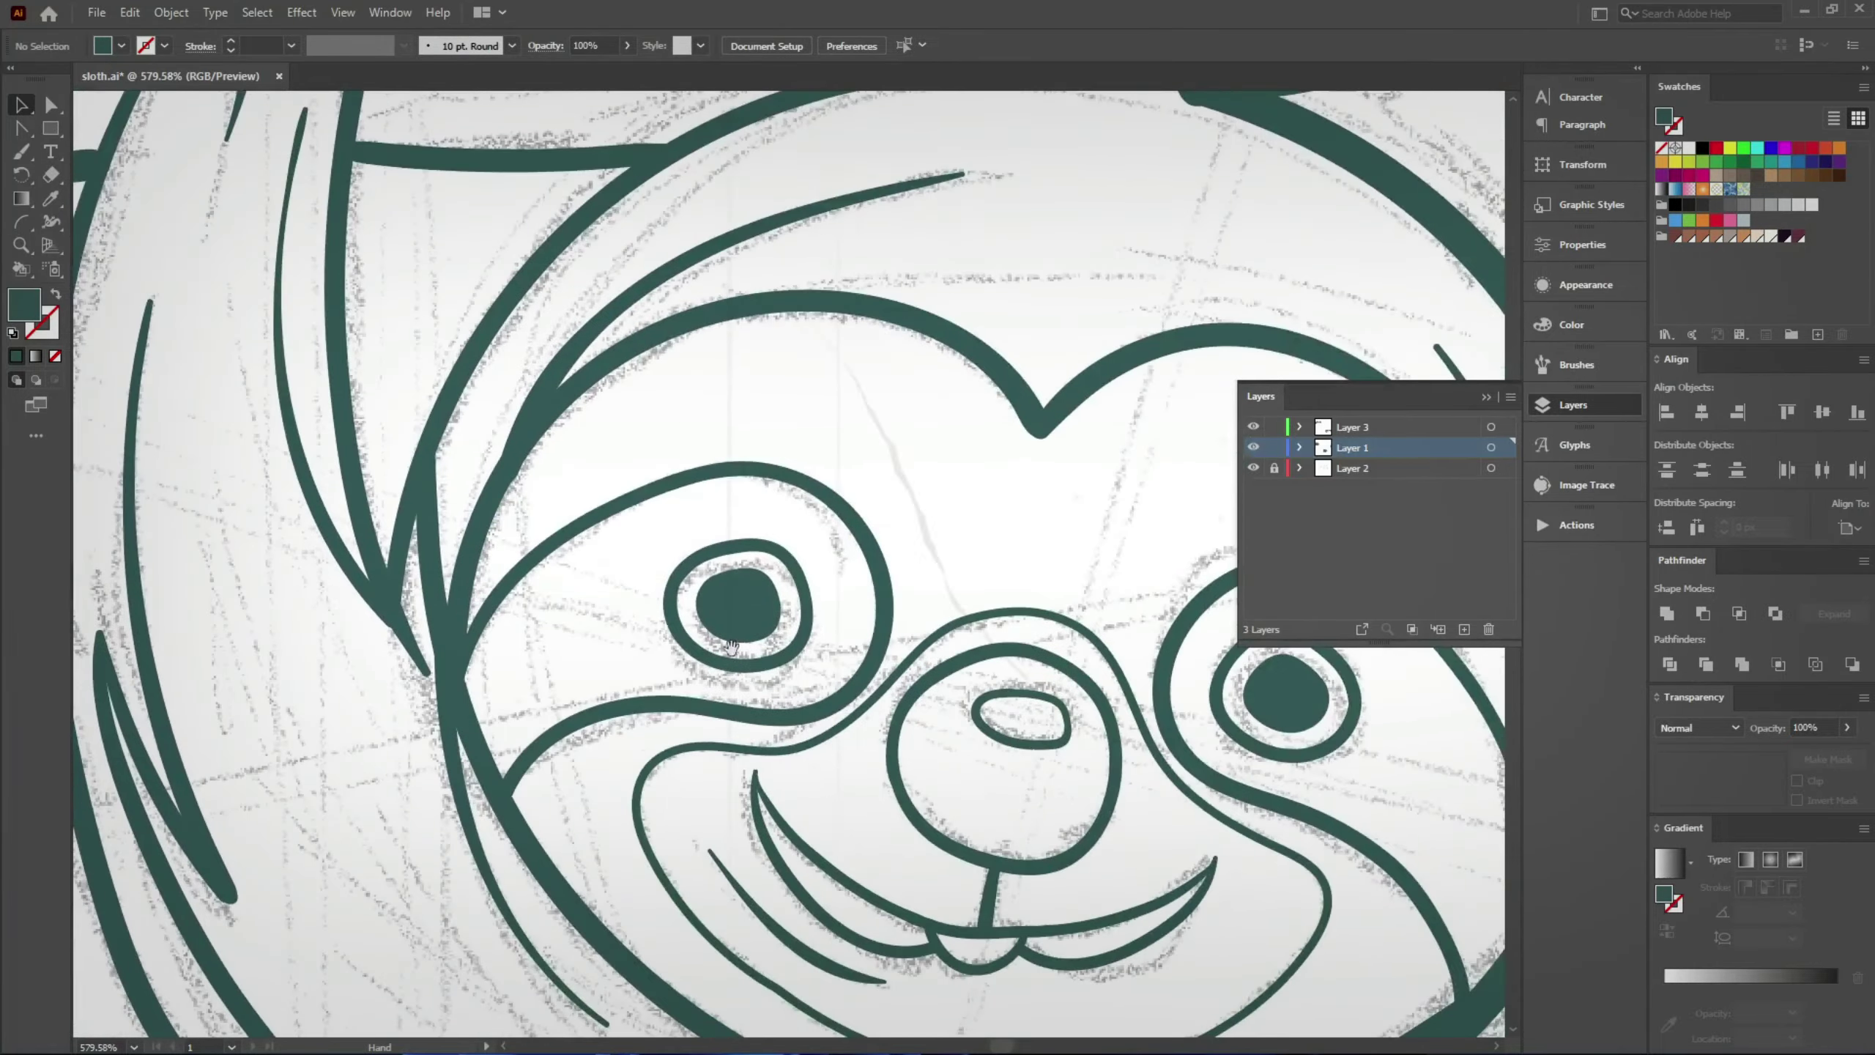
scroll(739, 650, "down", 2)
scroll(857, 739, "up", 2)
scroll(857, 739, "down", 2)
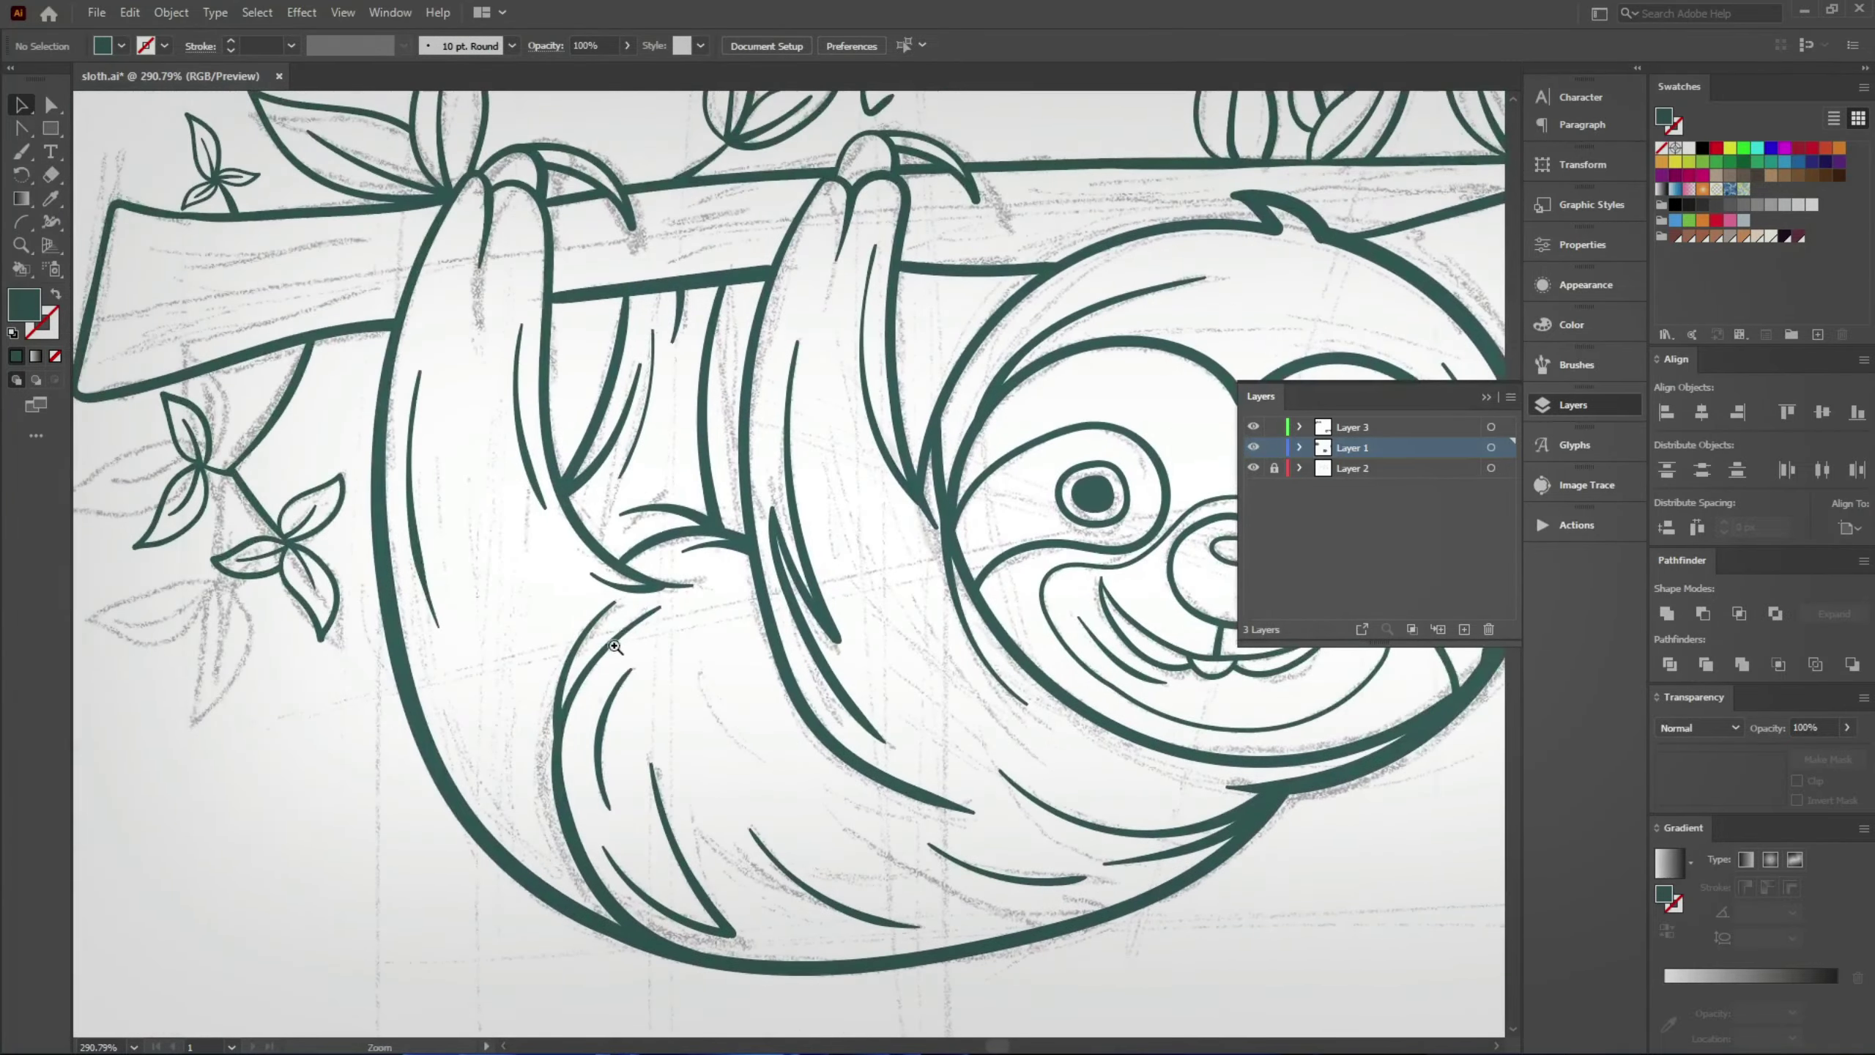
scroll(678, 669, "up", 4)
scroll(723, 778, "up", 2)
scroll(723, 778, "up", 2)
scroll(723, 778, "up", 3)
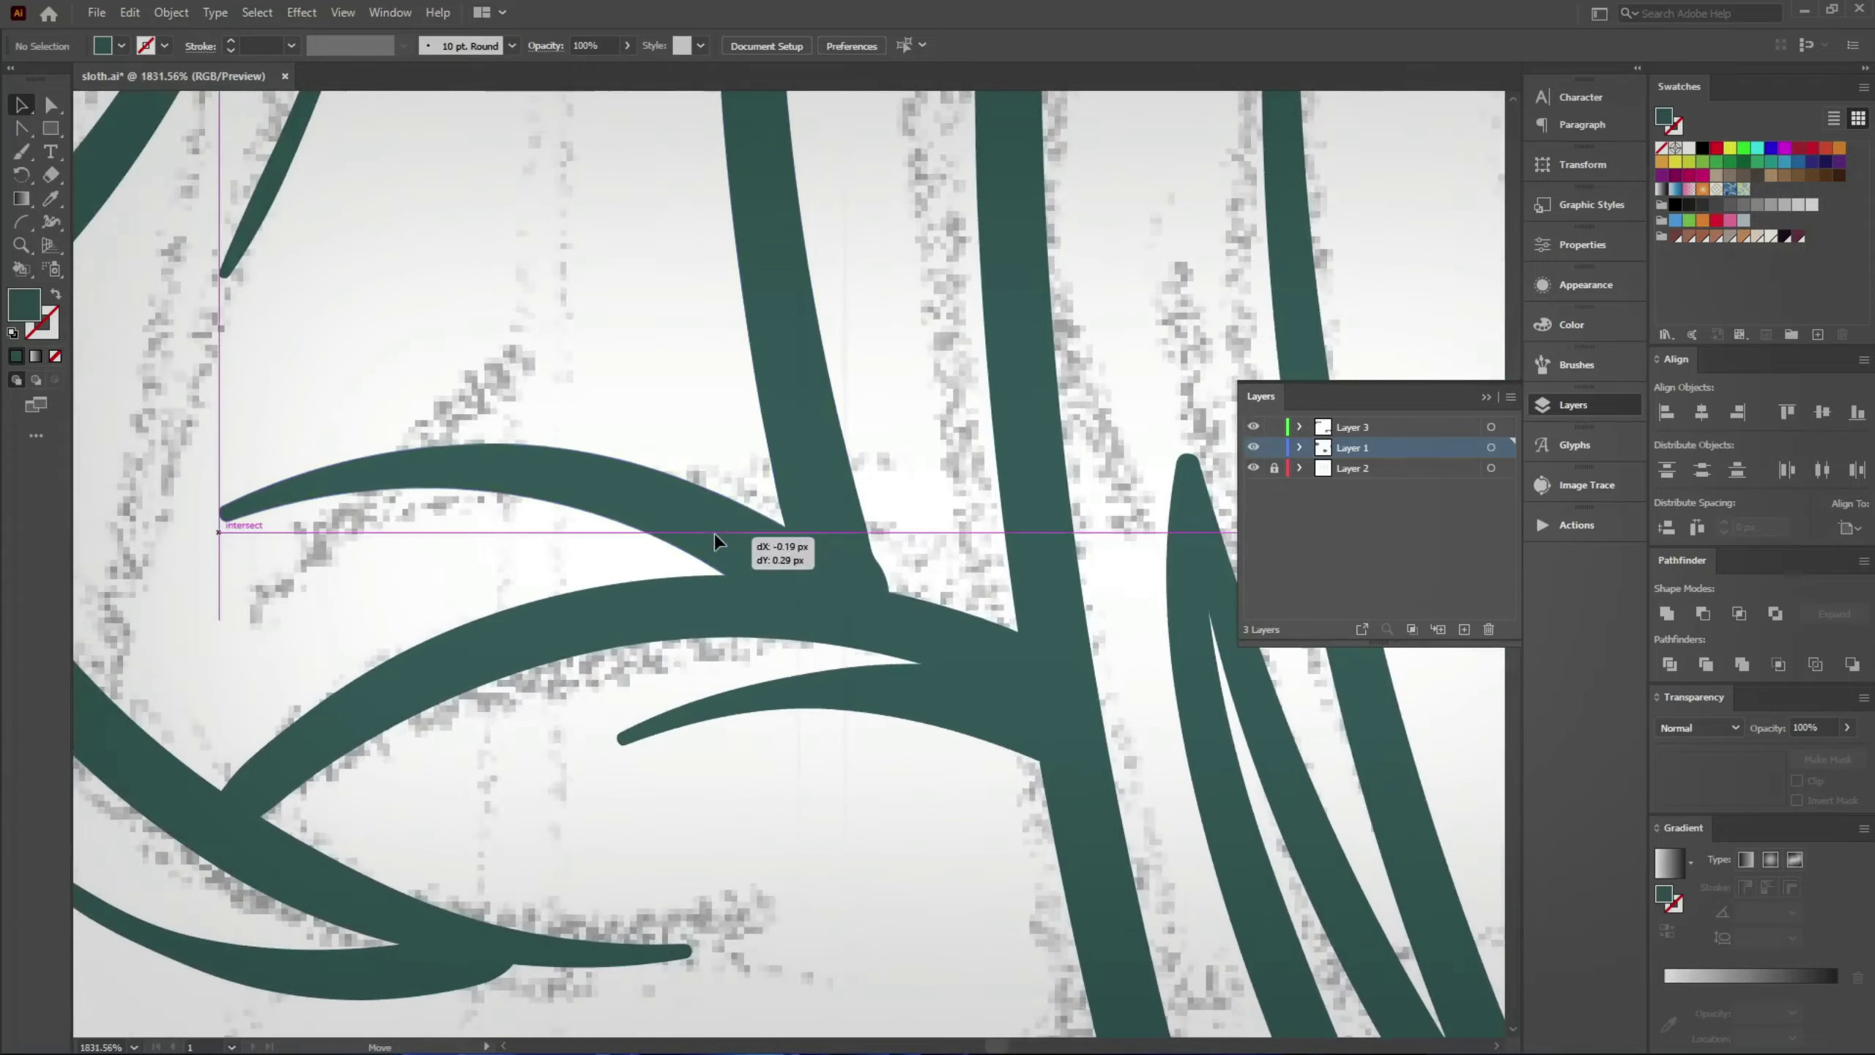
left_click_drag(788, 557, 801, 561)
Step: Erase a small highlight hole into the sloth's pupil
scroll(942, 544, "down", 3)
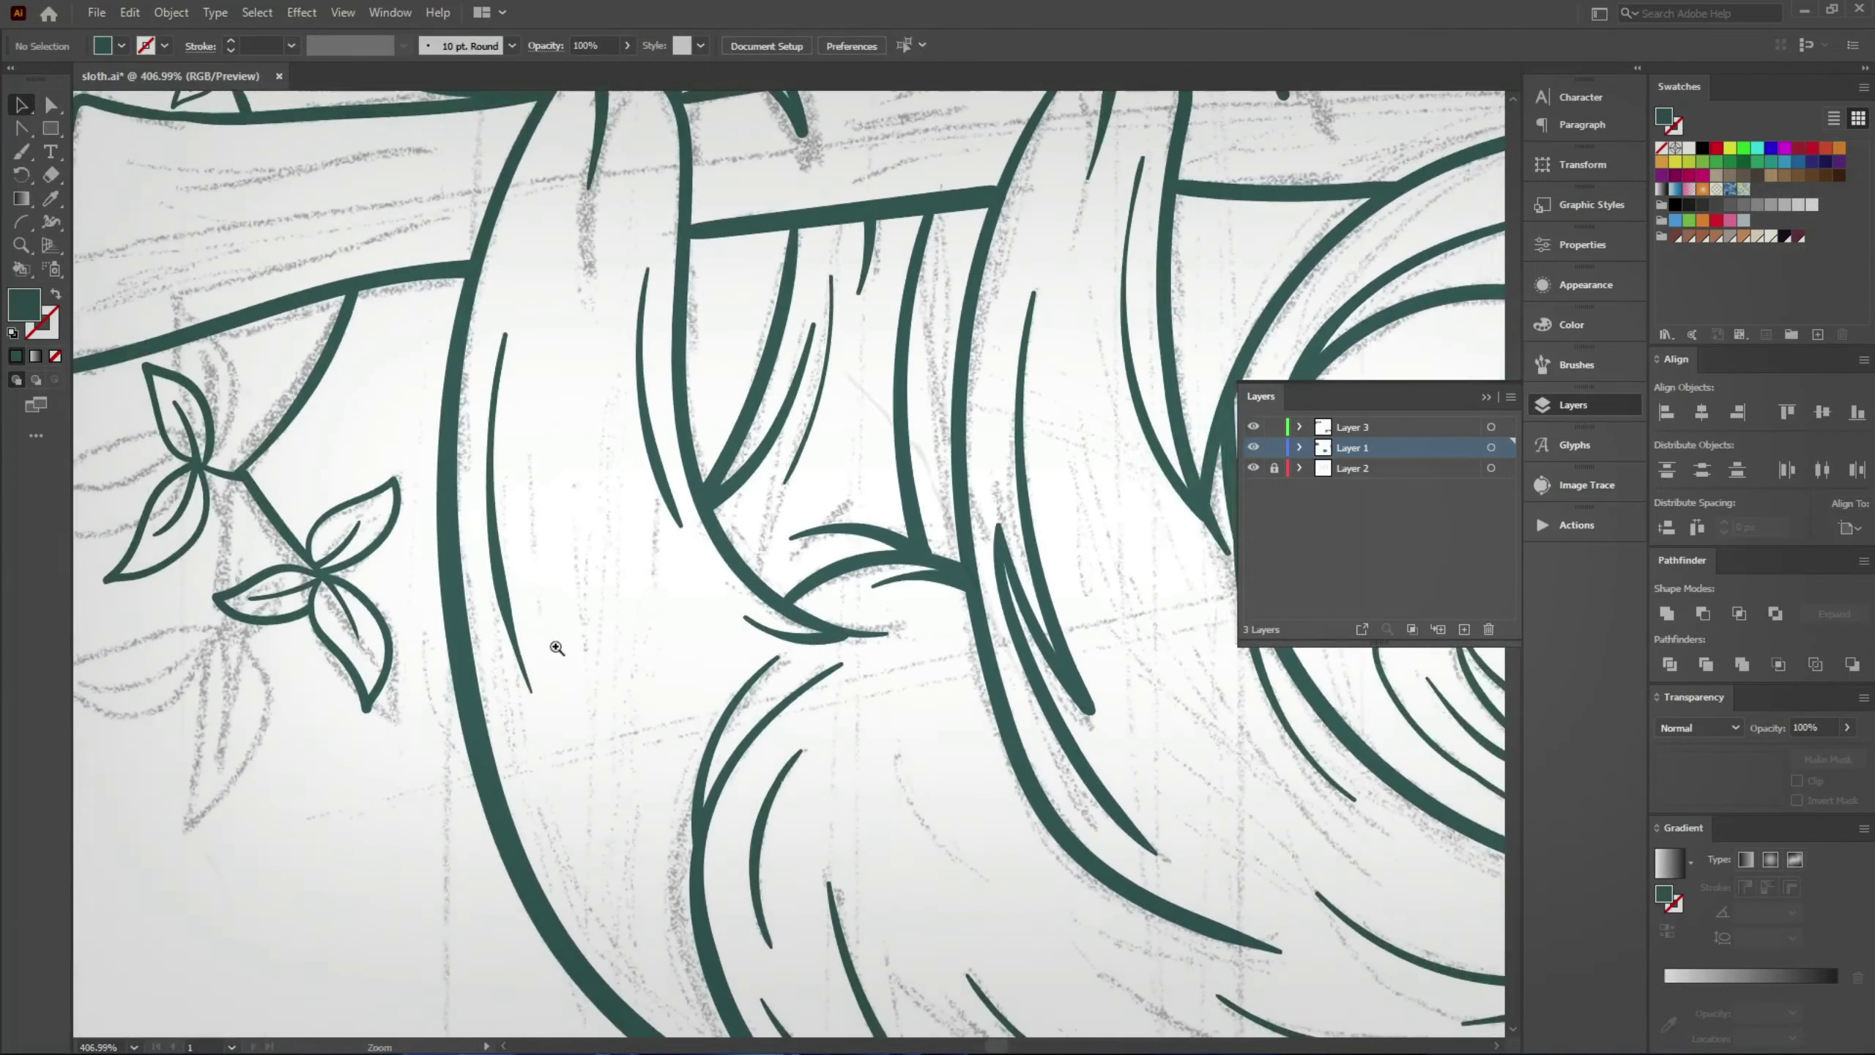
scroll(628, 670, "down", 2)
scroll(645, 752, "down", 2)
scroll(646, 752, "down", 2)
scroll(834, 665, "up", 4)
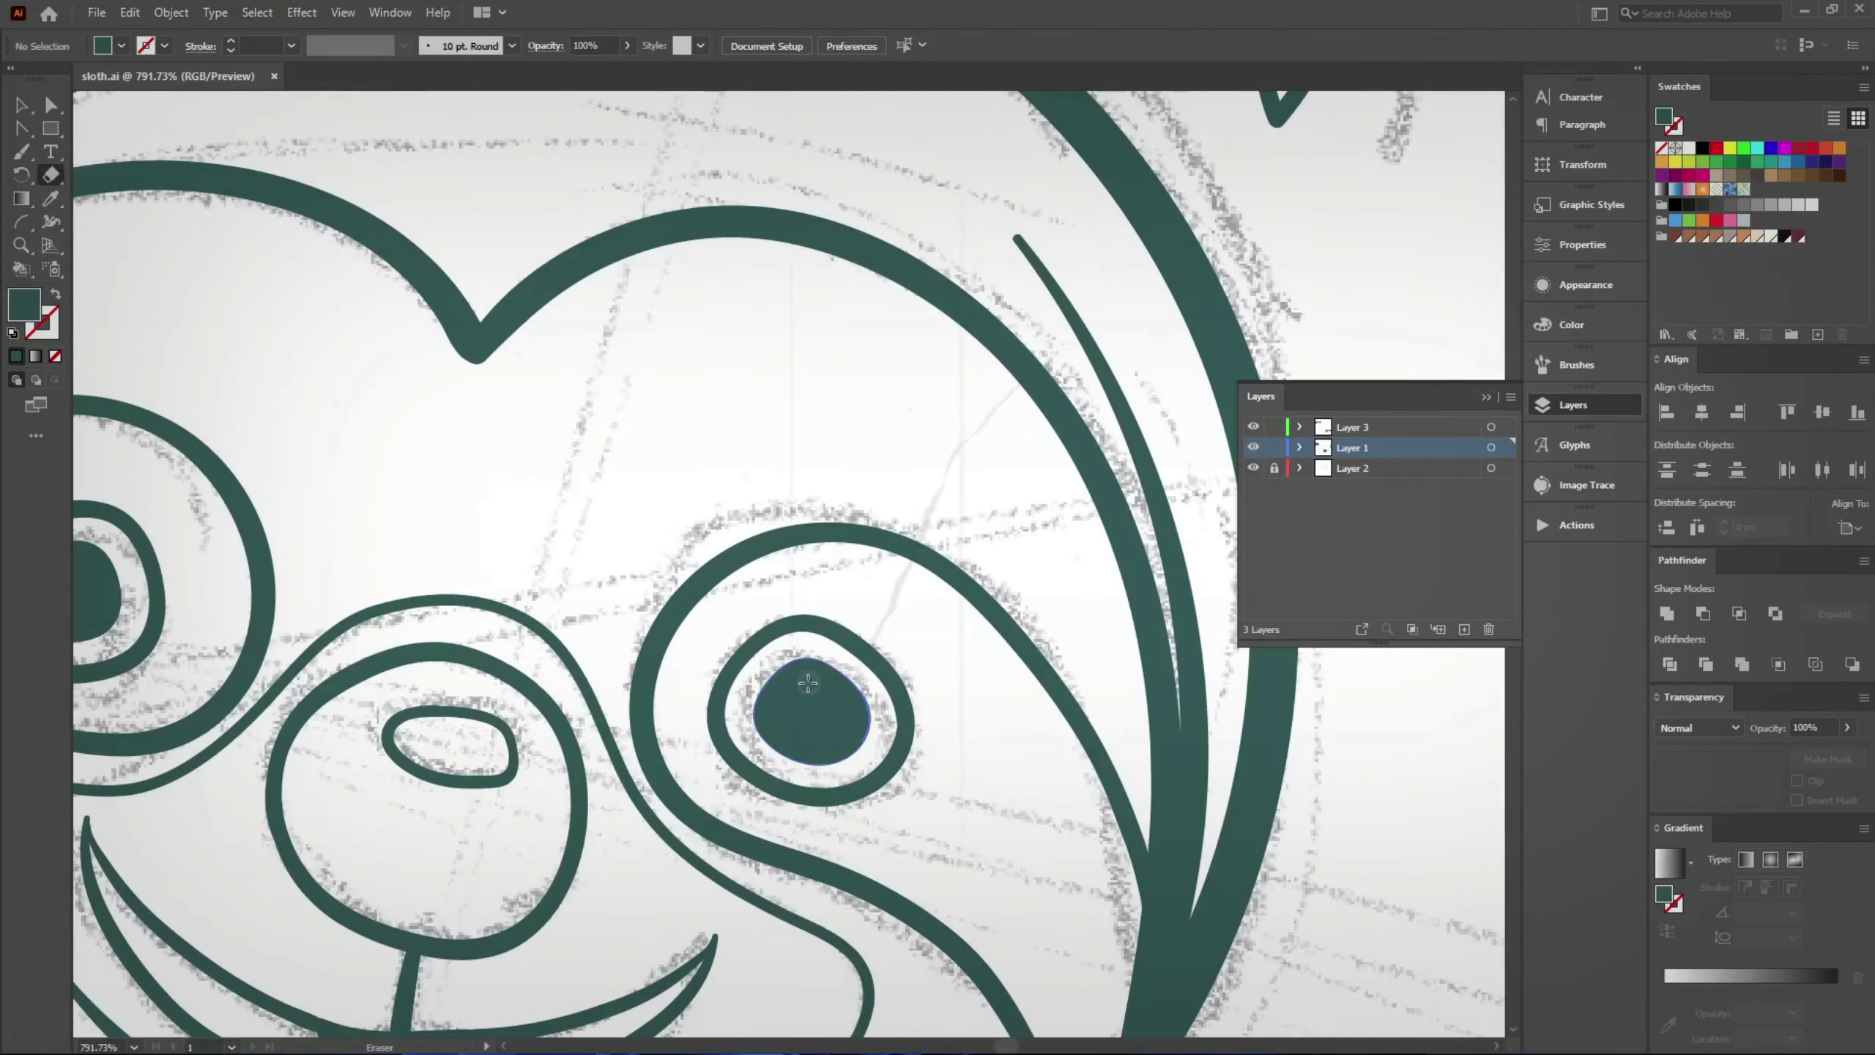
scroll(840, 681, "up", 3)
key("shift+e")
left_click(840, 681)
scroll(839, 681, "down", 3)
scroll(960, 739, "down", 2)
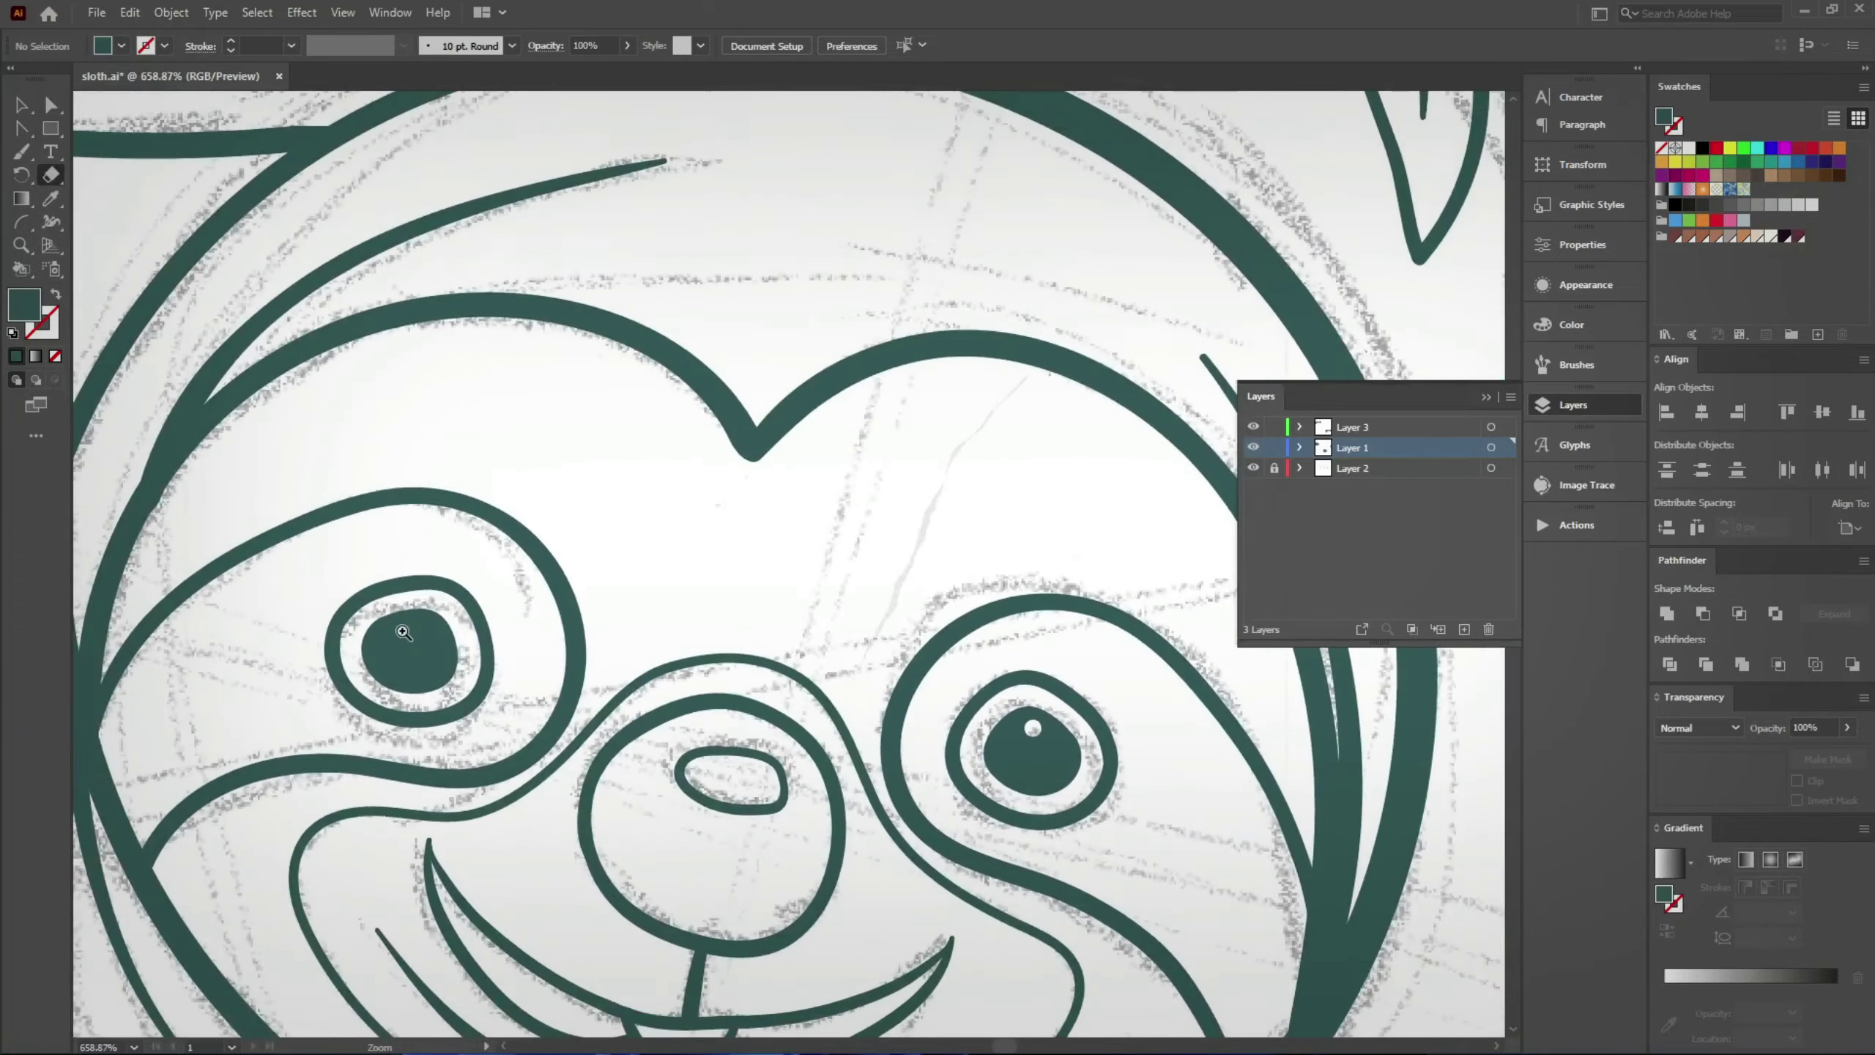
scroll(1026, 757, "up", 5)
left_click(598, 642)
scroll(738, 762, "down", 3)
scroll(812, 775, "down", 3)
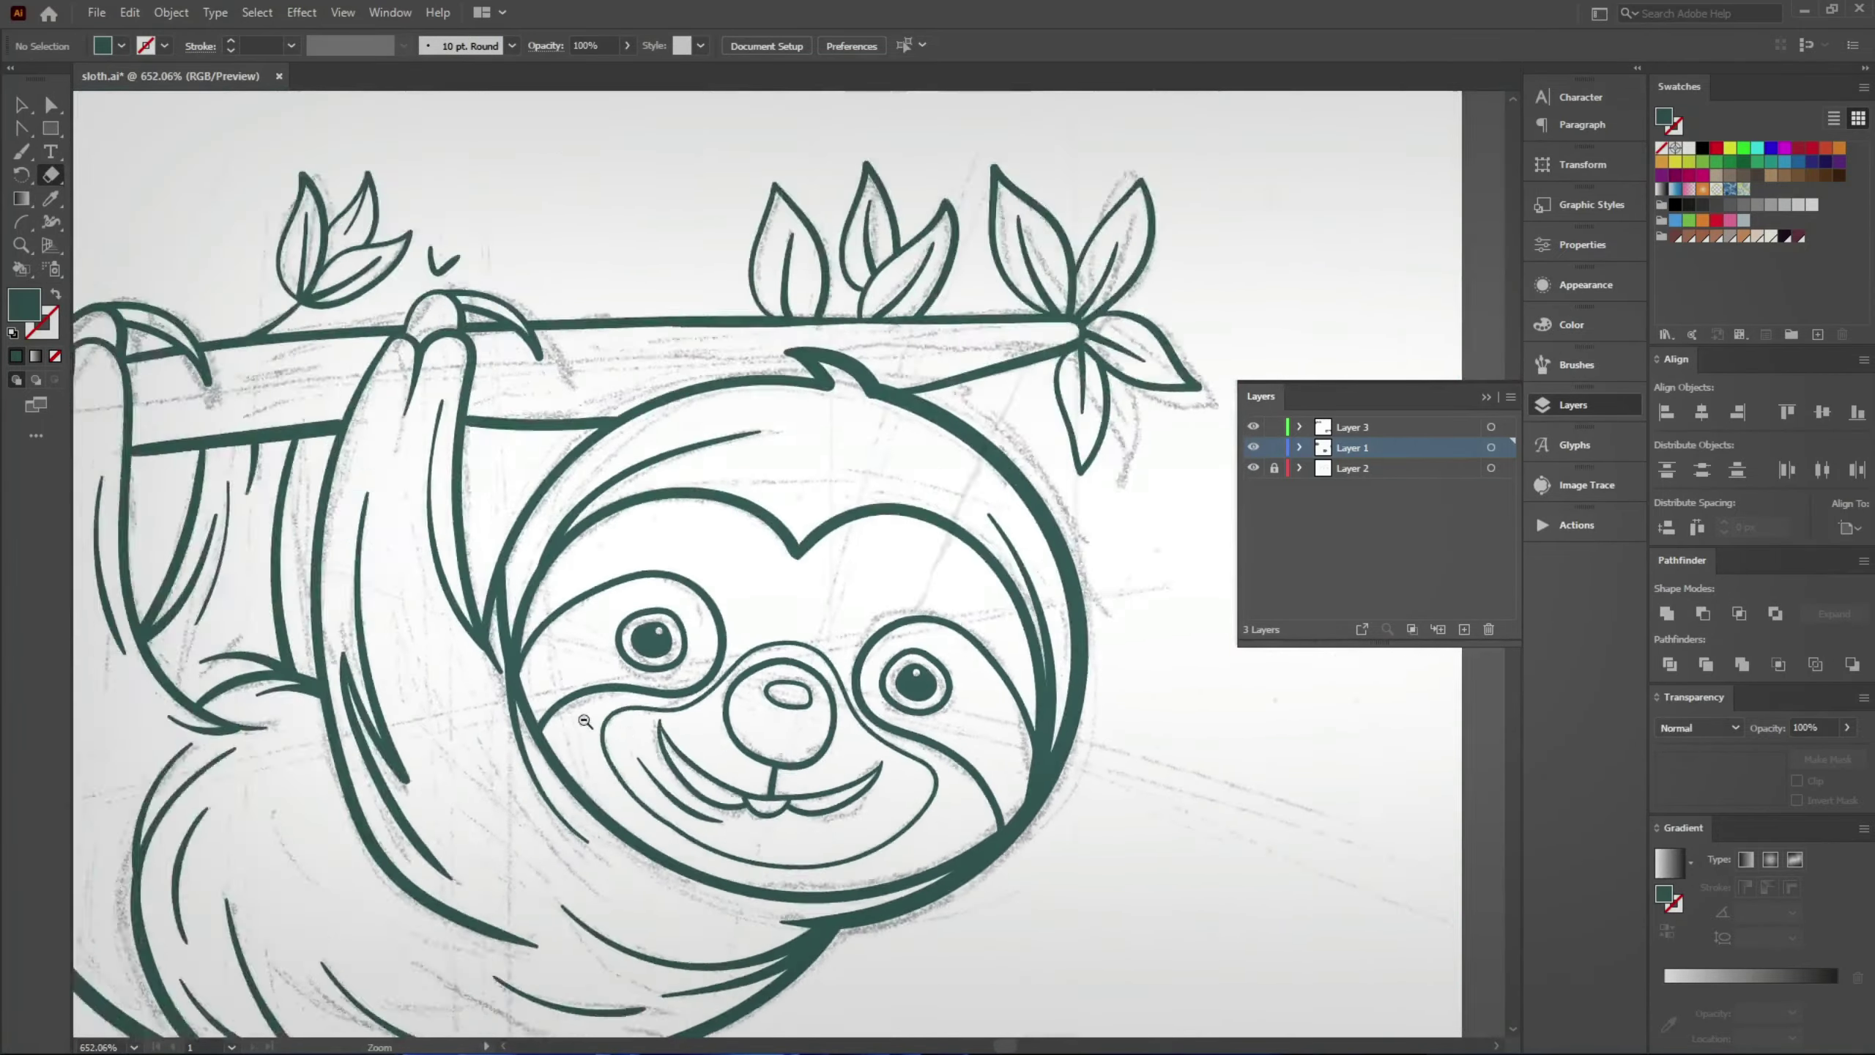
scroll(883, 785, "down", 1)
scroll(883, 786, "up", 1)
scroll(883, 785, "down", 3)
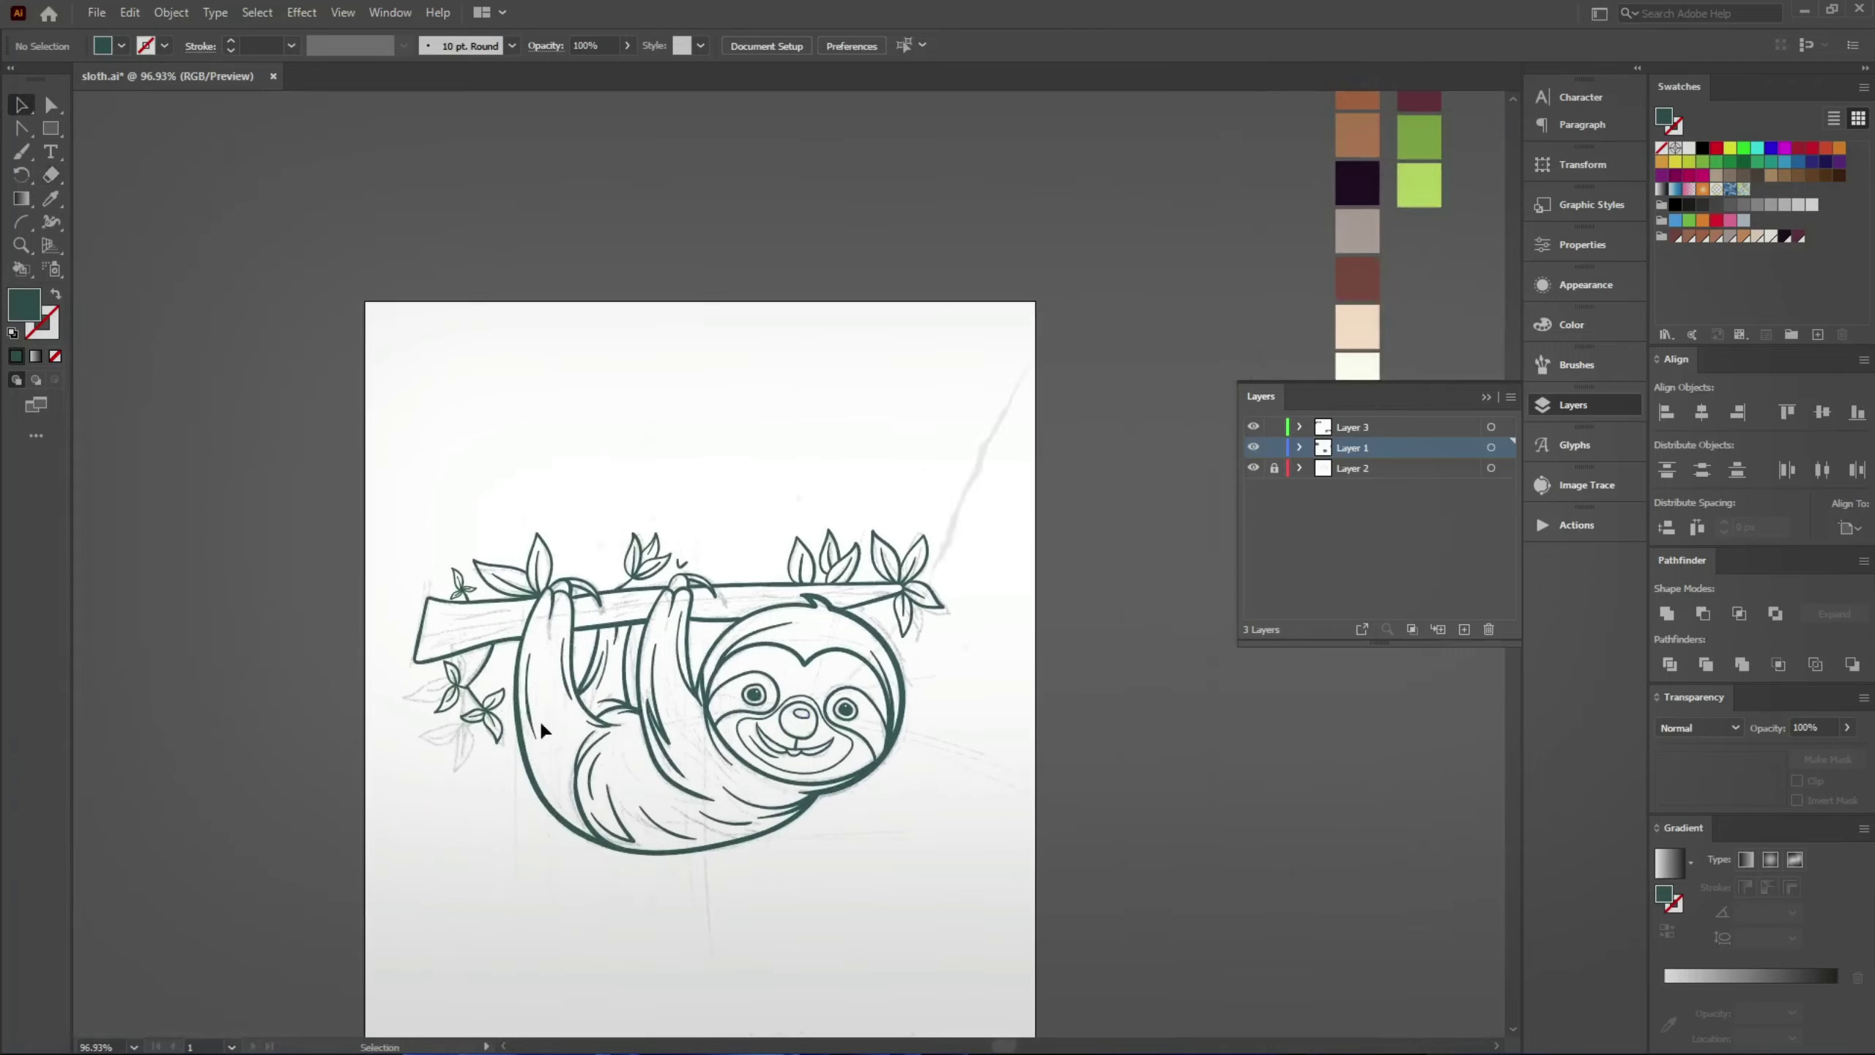
Step: Place a copy of the sloth drawing at the canvas top-left
scroll(527, 630, "down", 2)
scroll(664, 666, "down", 3)
key("ctrl+a")
mouse_move(803, 699)
left_mouse_down()
mouse_move(382, 145)
mouse_move(401, 170)
left_mouse_up()
left_click(401, 170)
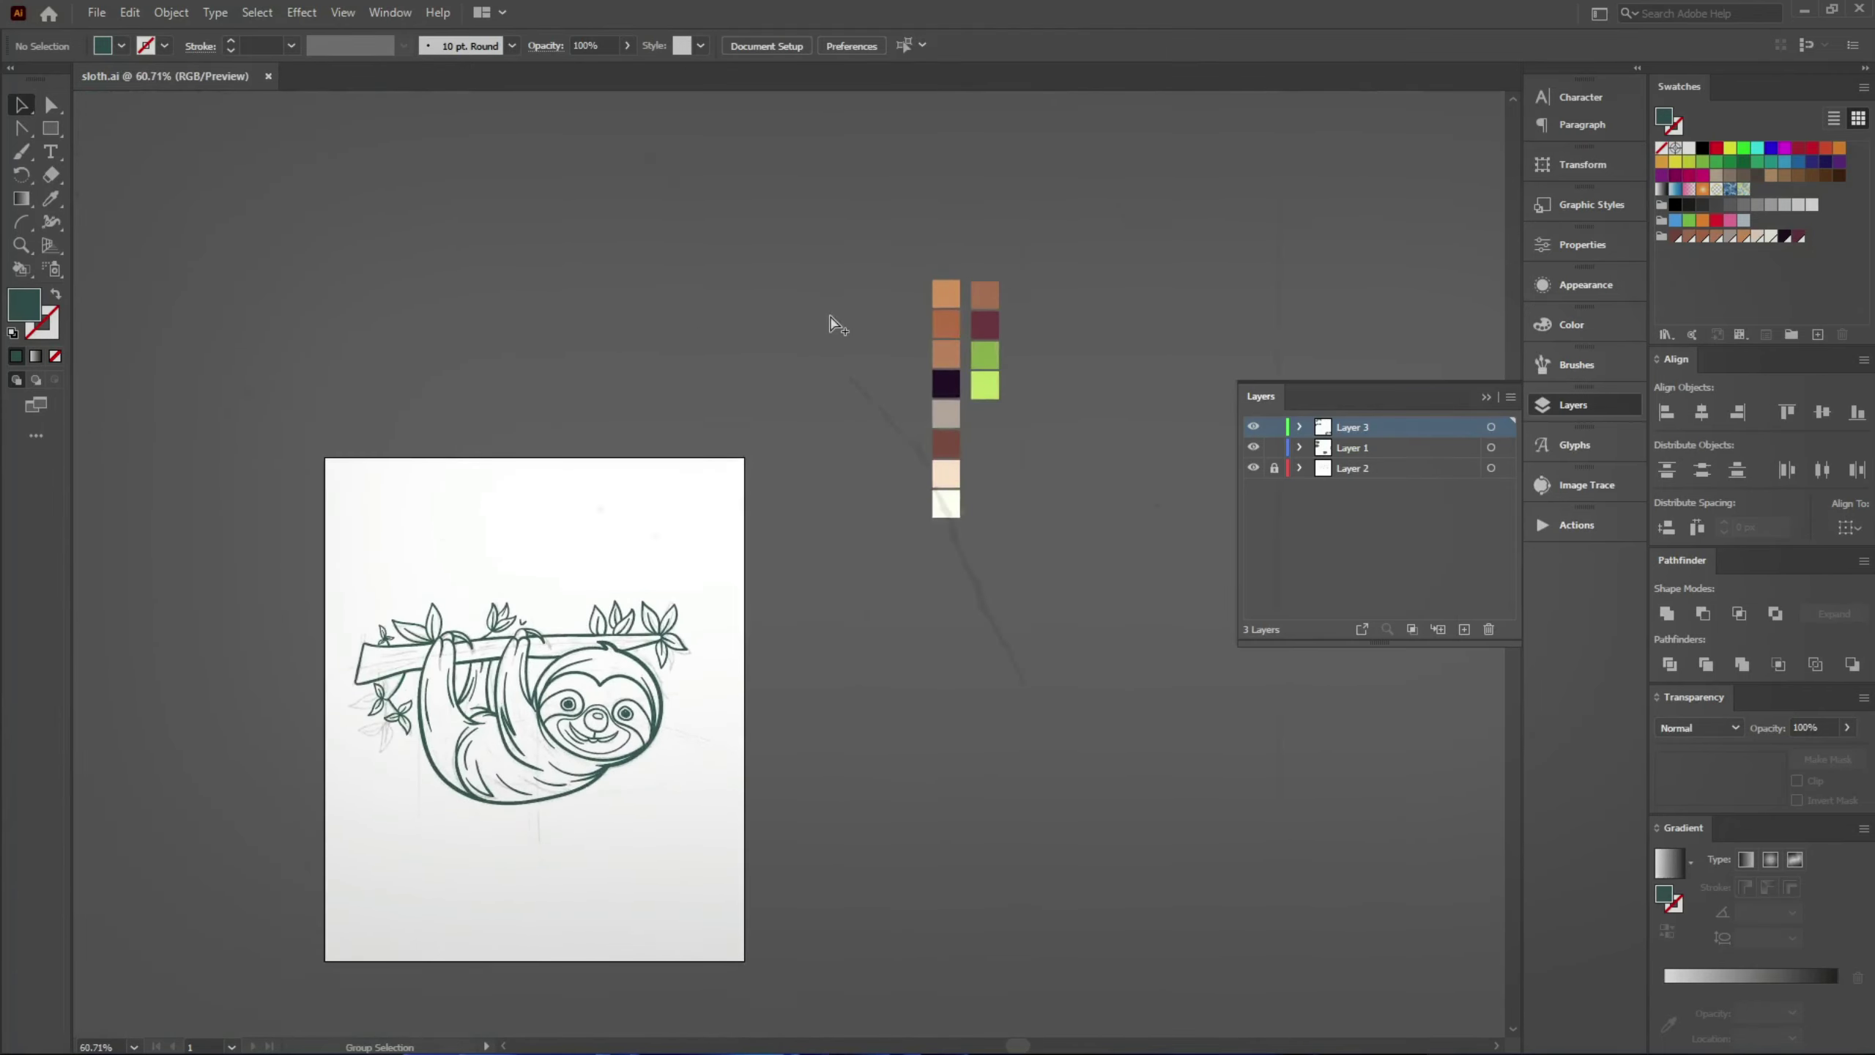
Step: Move both colour swatch columns beside the artboard
key("ctrl+a")
left_click(944, 621)
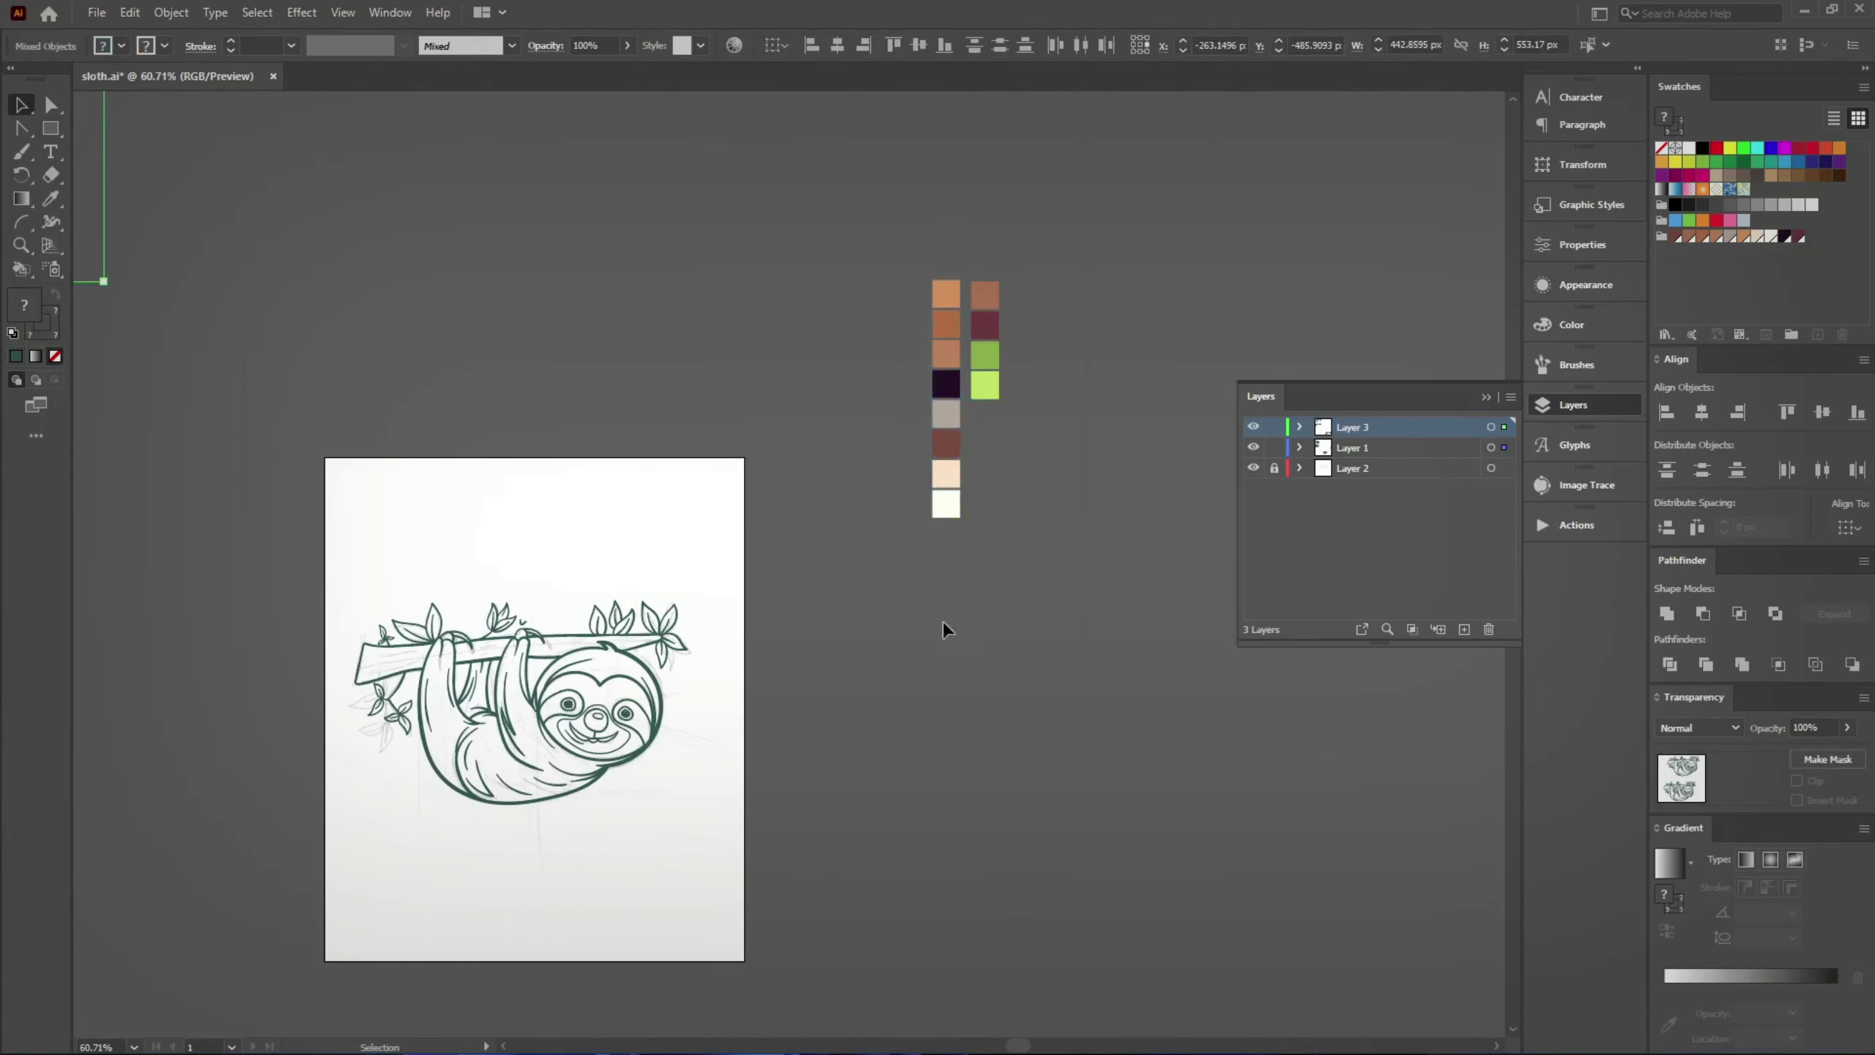
left_click_drag(874, 559, 937, 510)
mouse_move(907, 266)
left_mouse_down()
mouse_move(990, 340)
mouse_move(767, 667)
left_mouse_up()
left_click(742, 777)
left_click_drag(611, 839, 798, 773)
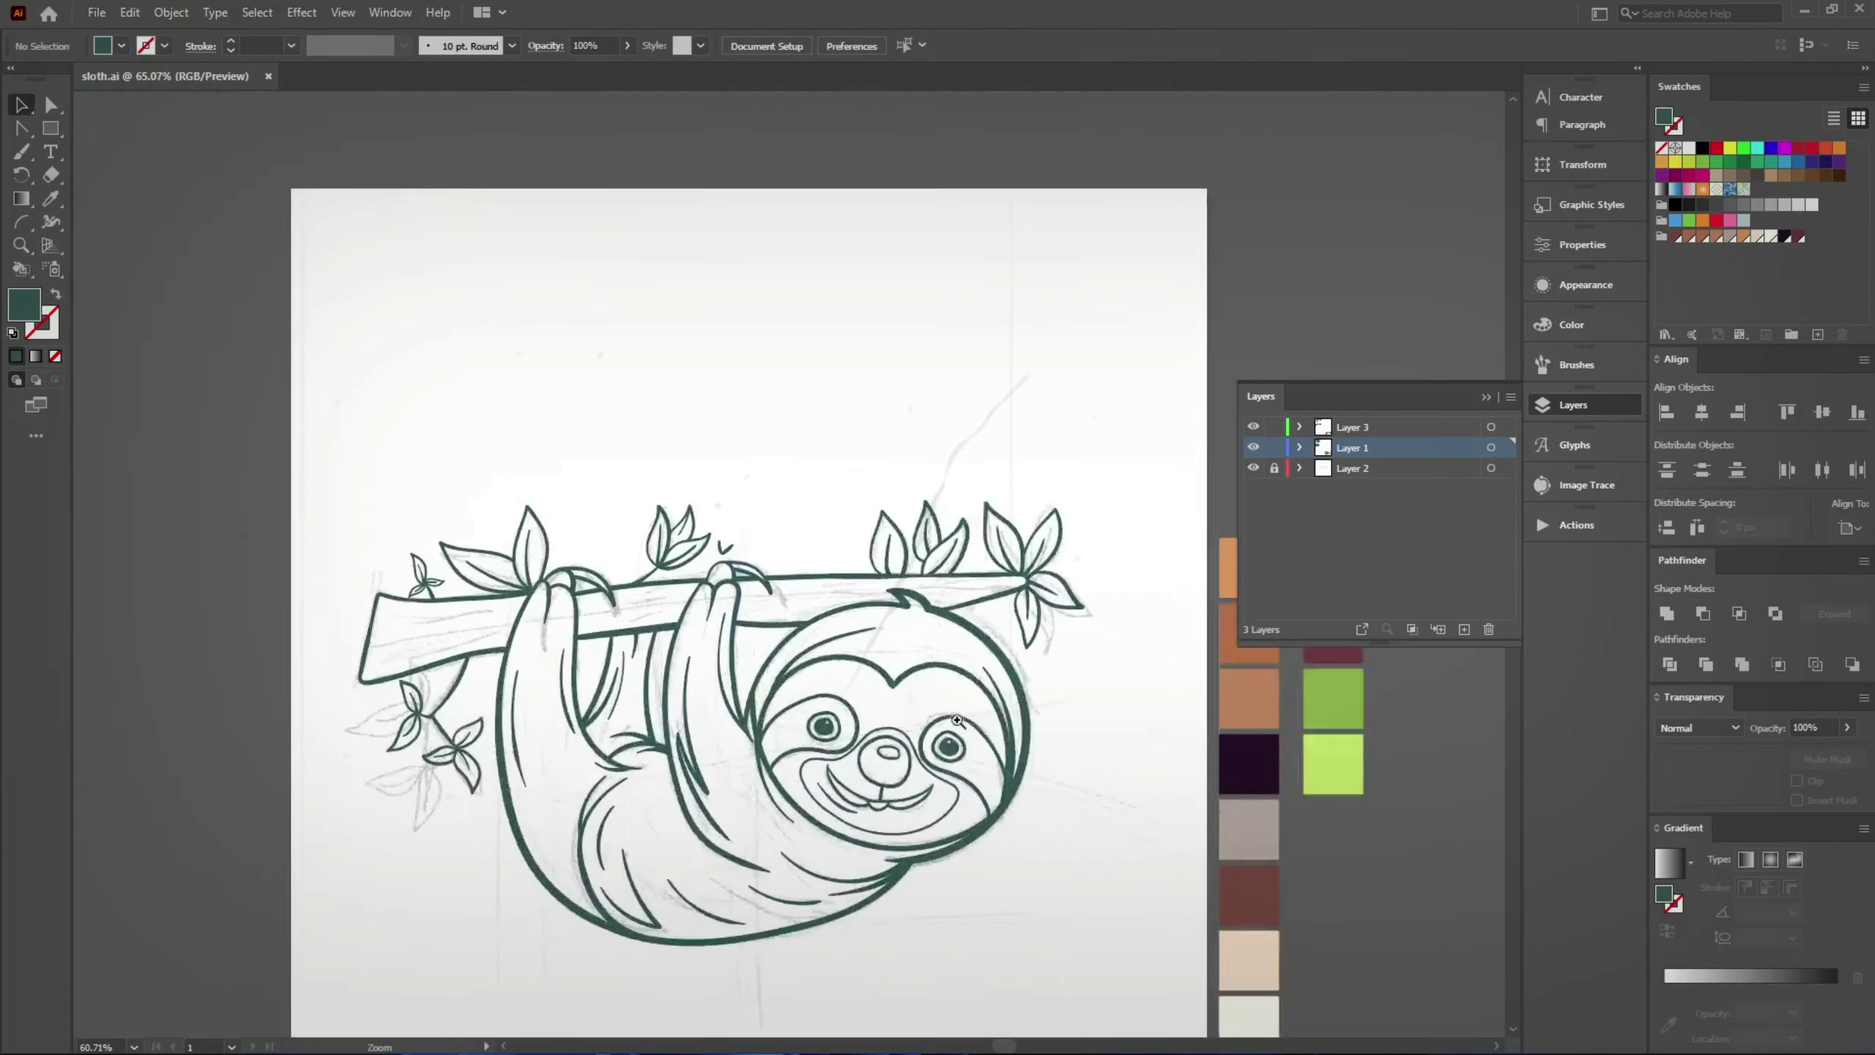
Step: Move the whole sloth drawing onto Layer 3, hide that layer, and save
left_click_drag(701, 569, 942, 522)
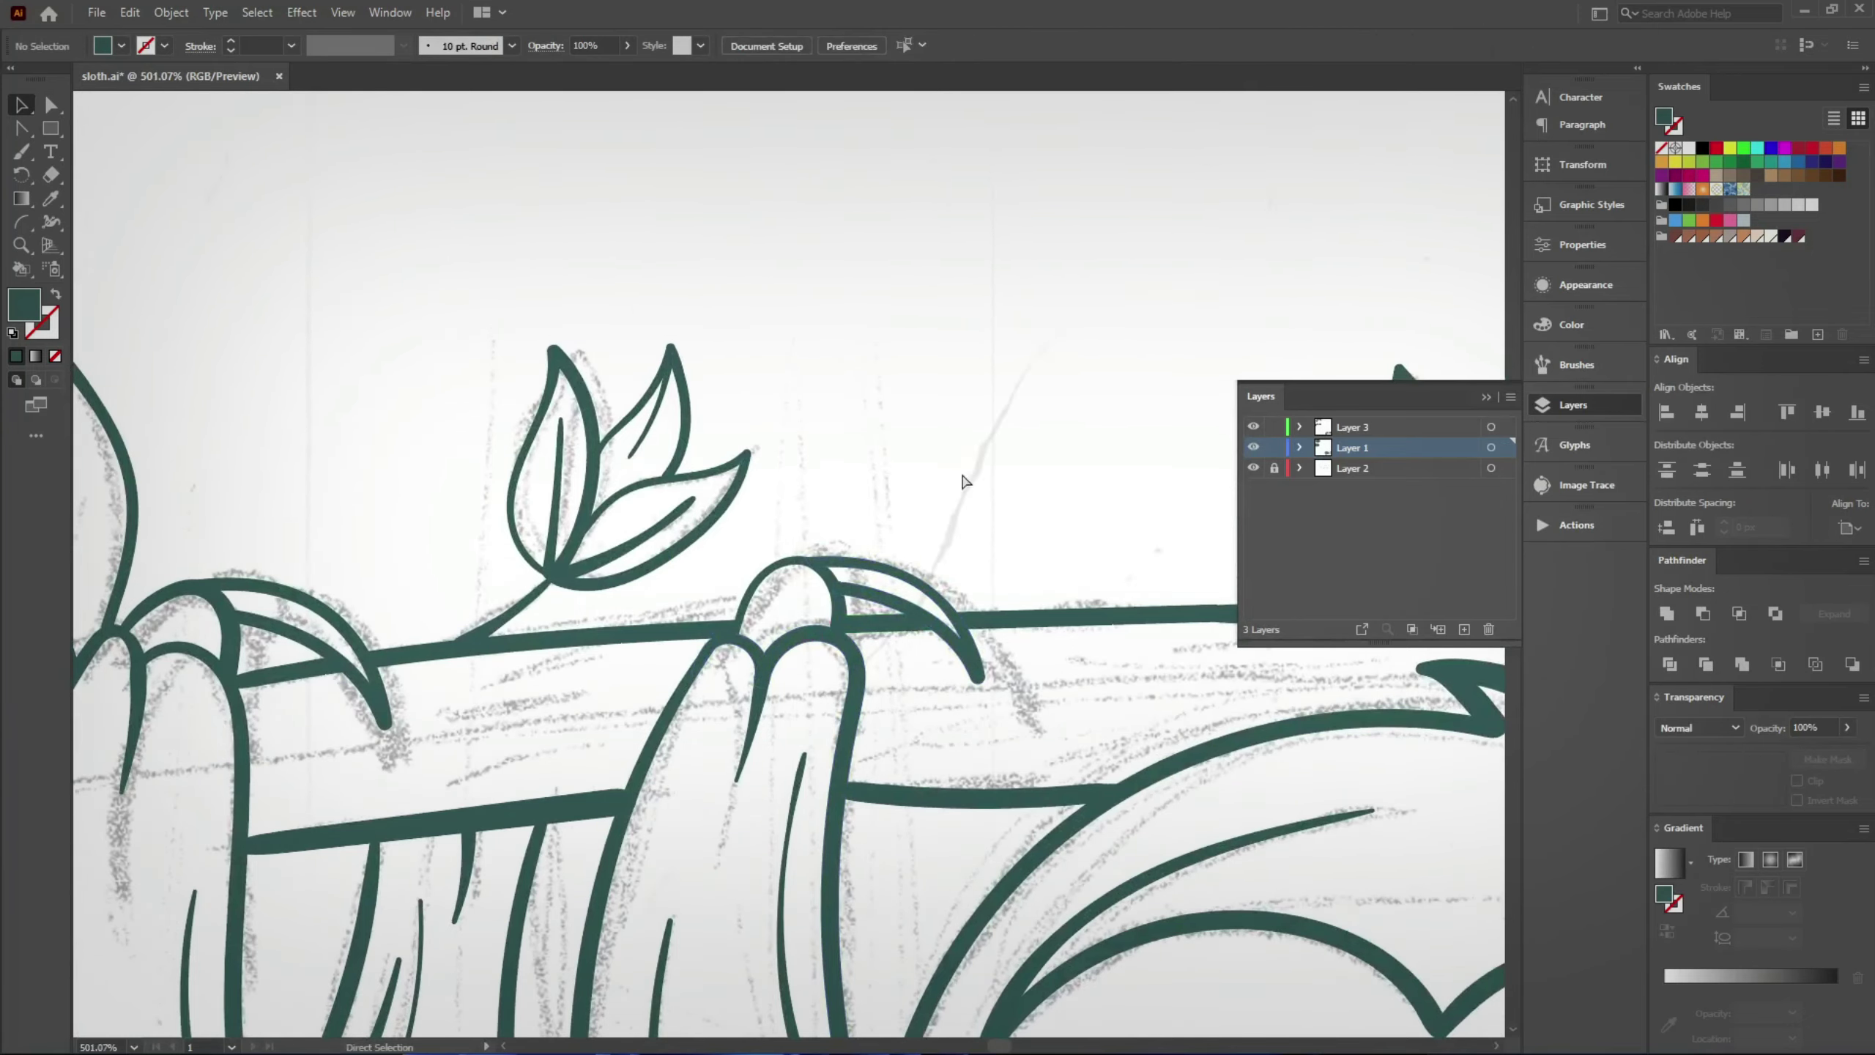
key("ctrl+0")
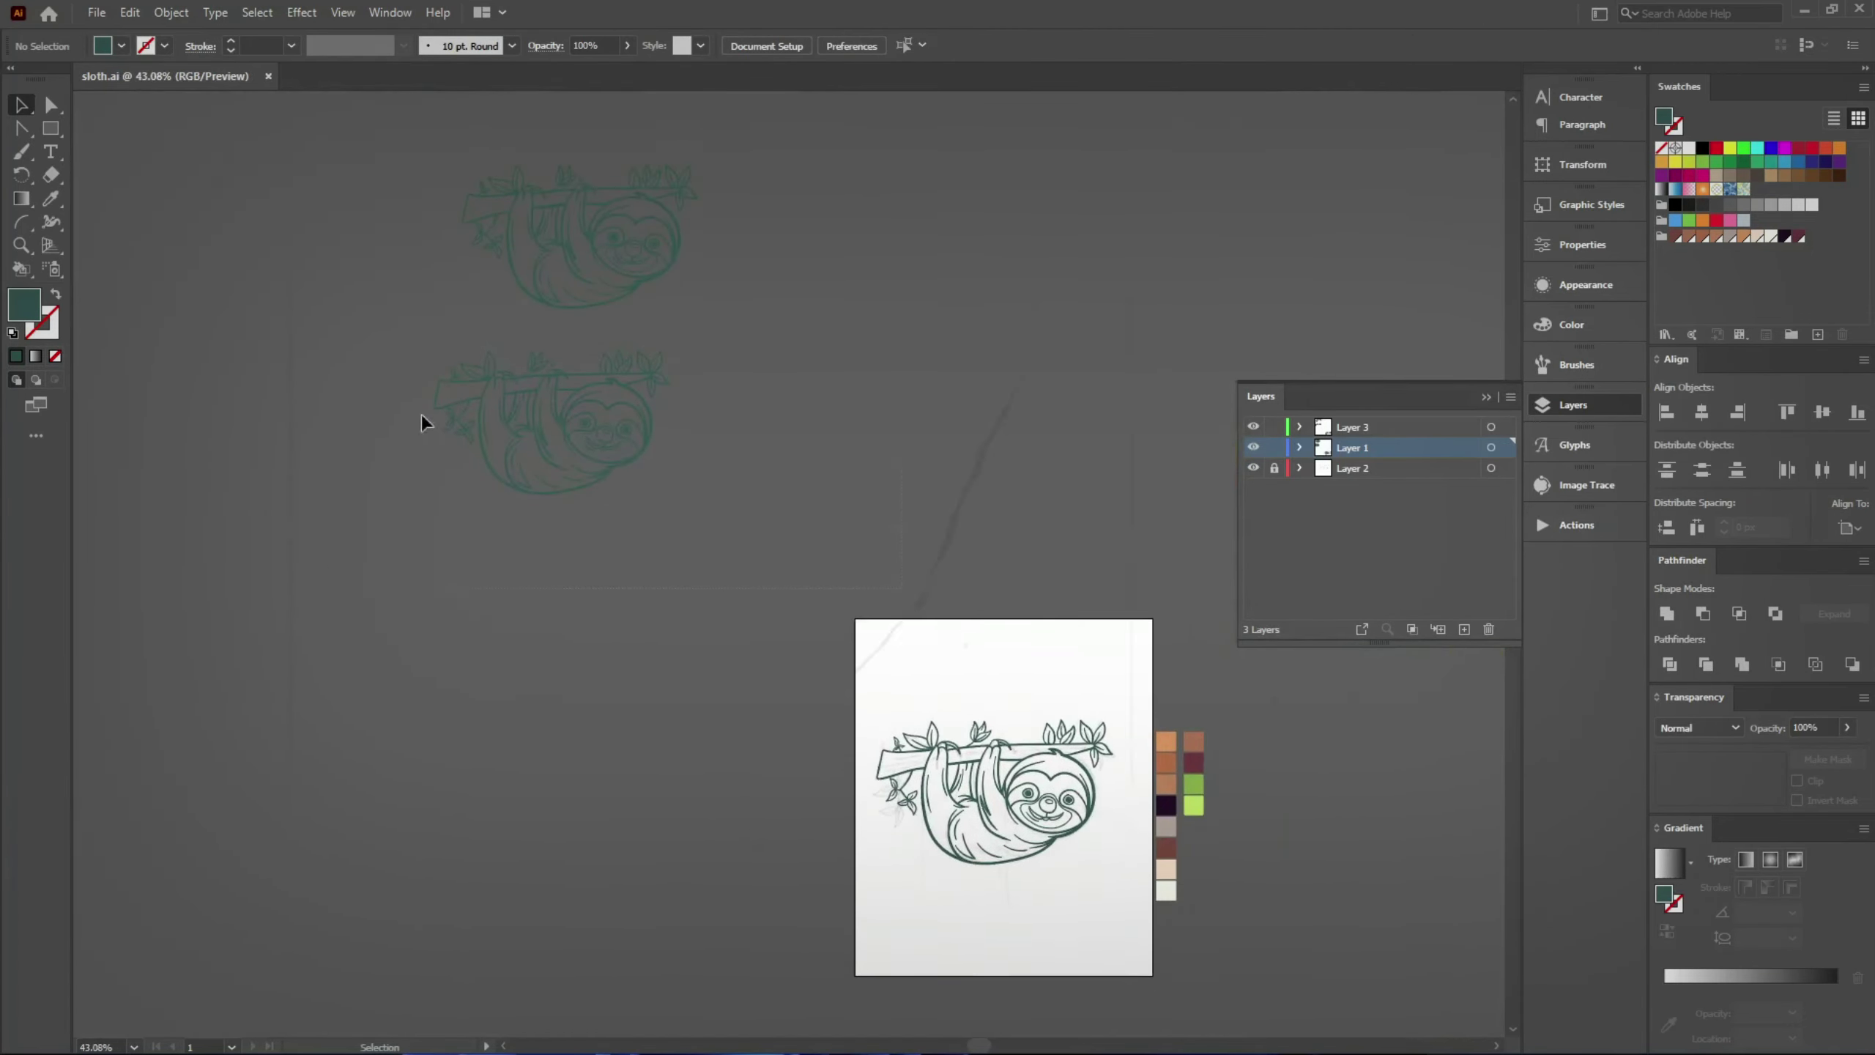
left_click_drag(630, 472, 914, 682)
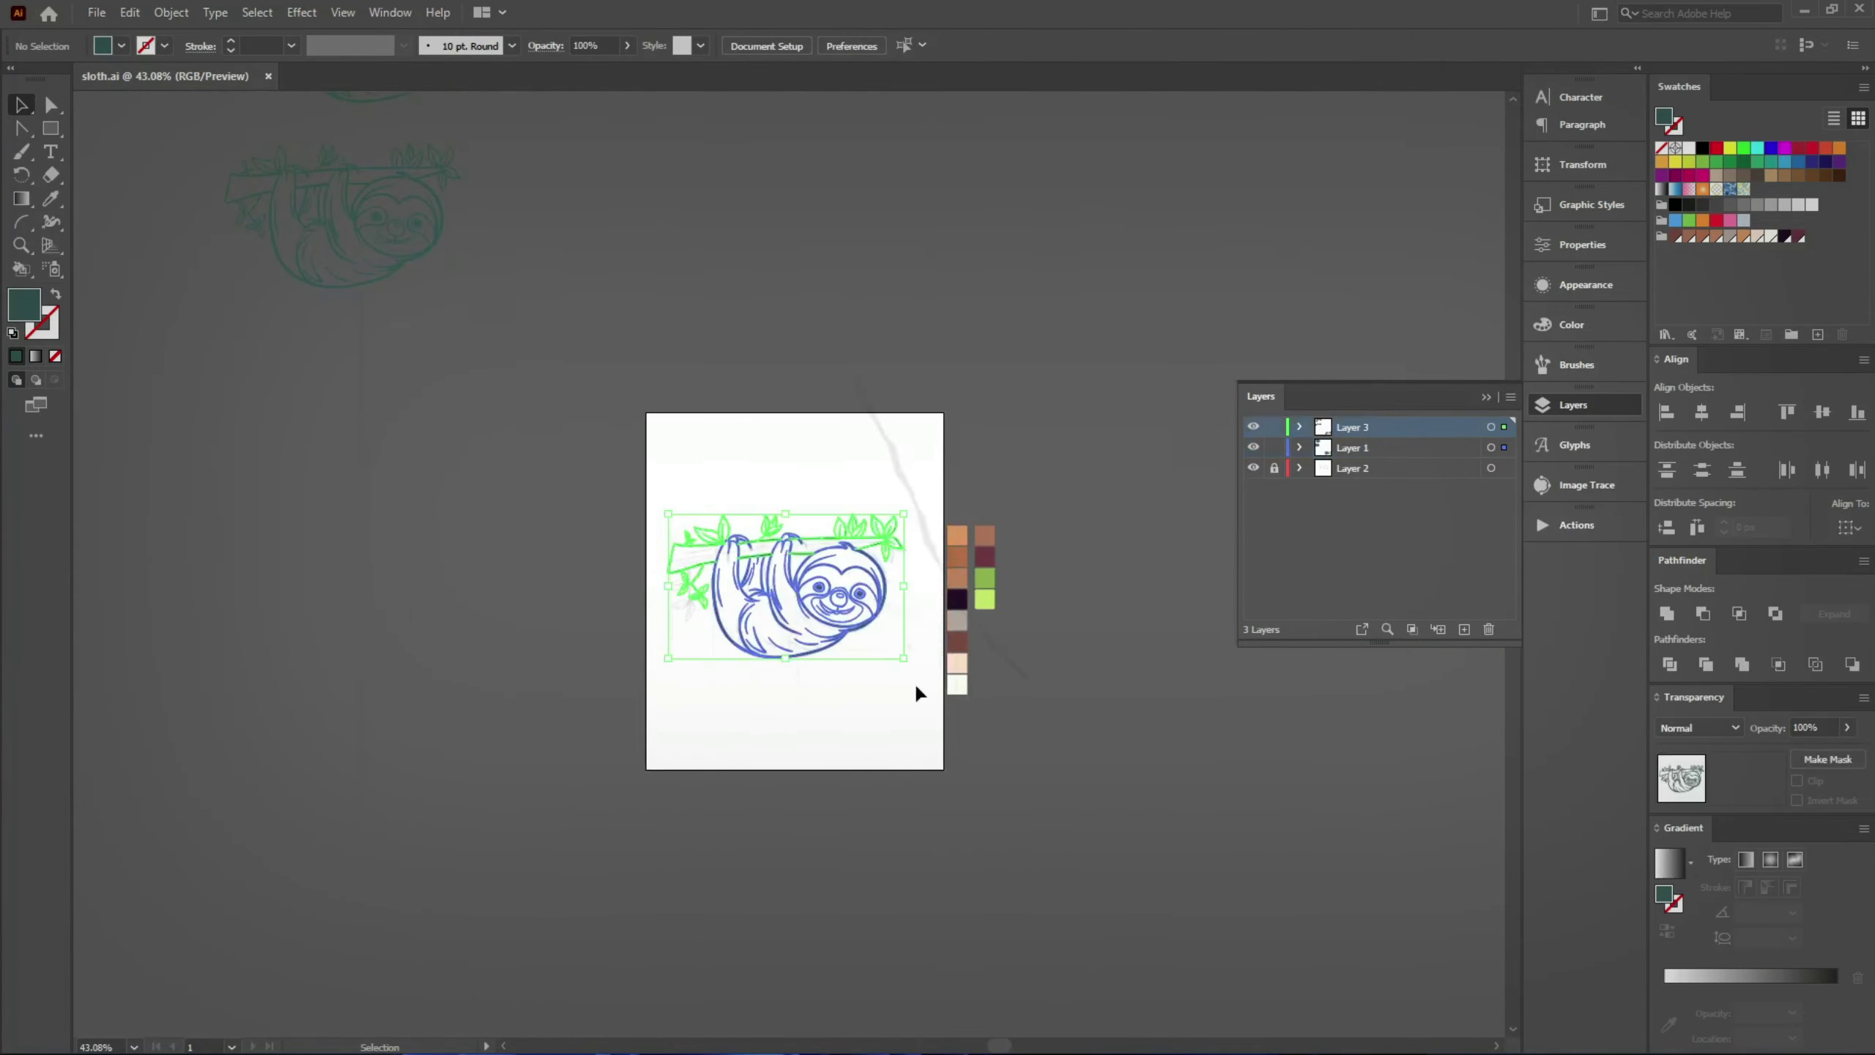
mouse_move(1504, 447)
left_mouse_down()
mouse_move(1504, 428)
mouse_move(1507, 448)
left_mouse_up()
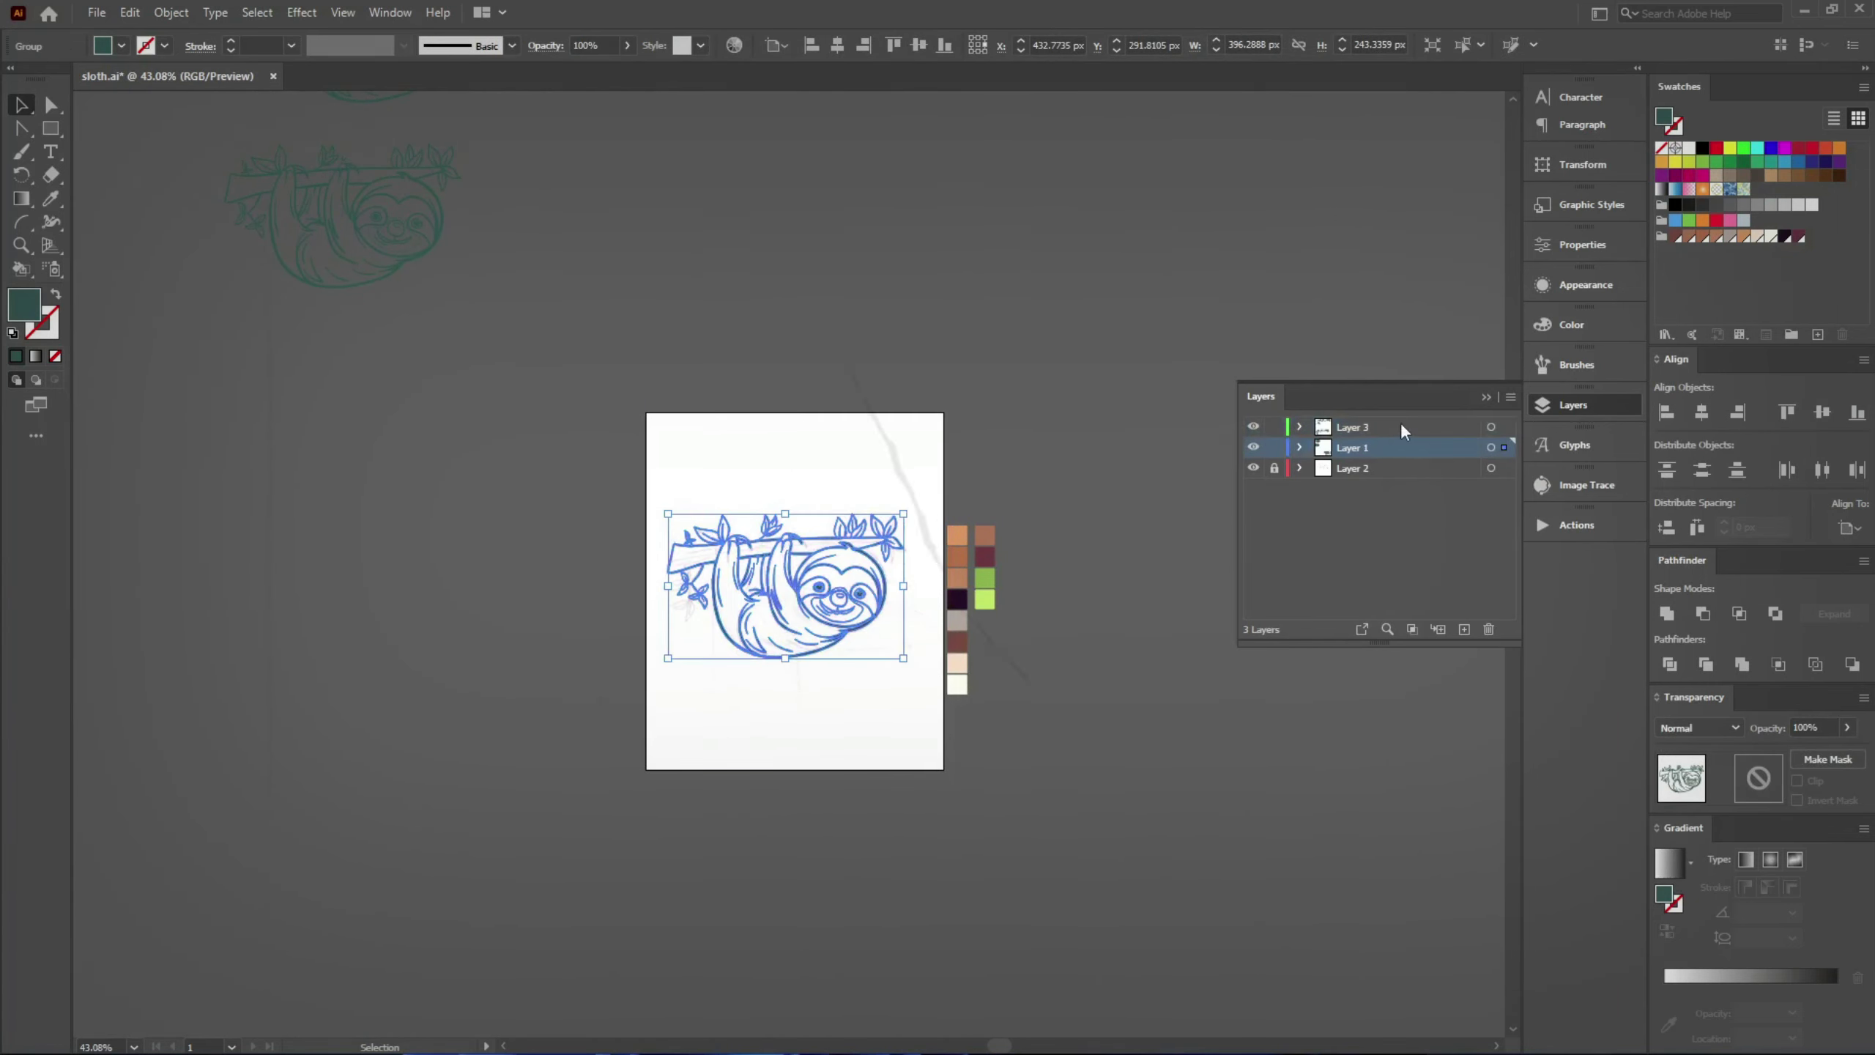
left_click(1254, 429)
left_click(1211, 487)
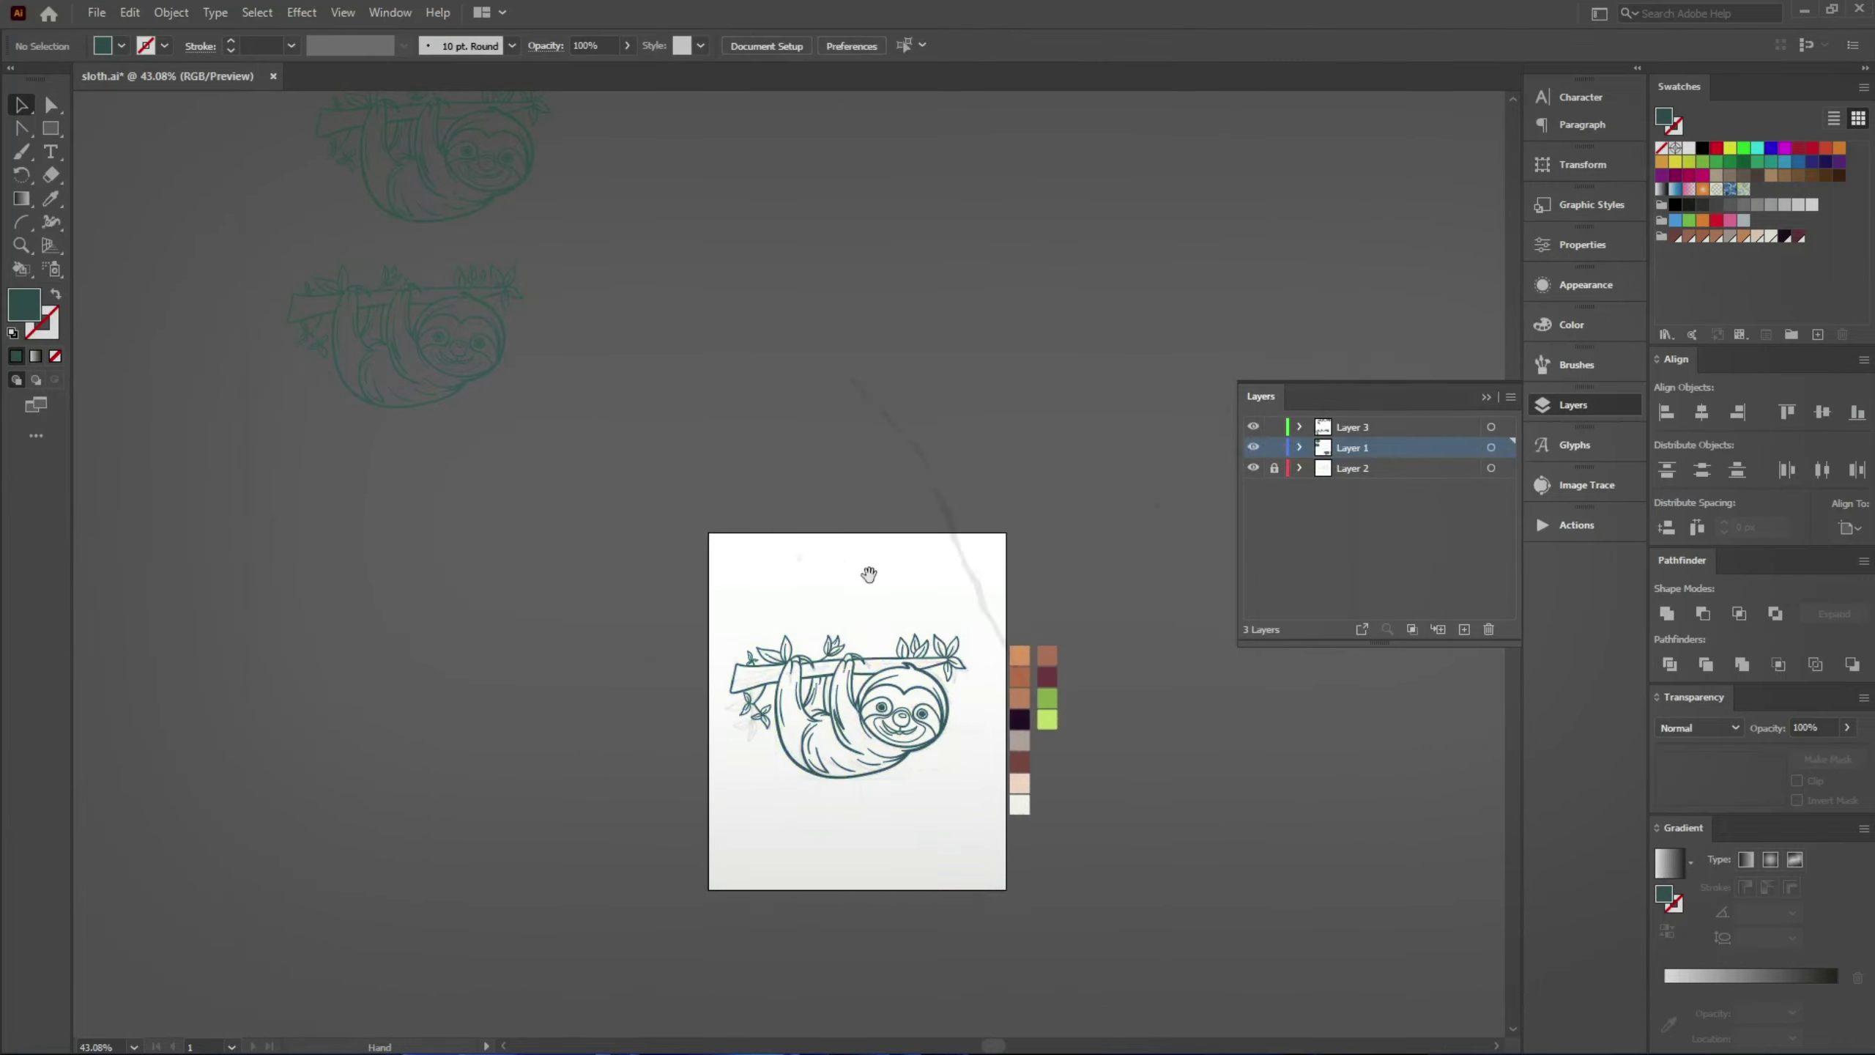
scroll(862, 573, "down", 3)
key("ctrl+s")
Step: Handwrite a freehand brush note above the branch
scroll(902, 492, "down", 2)
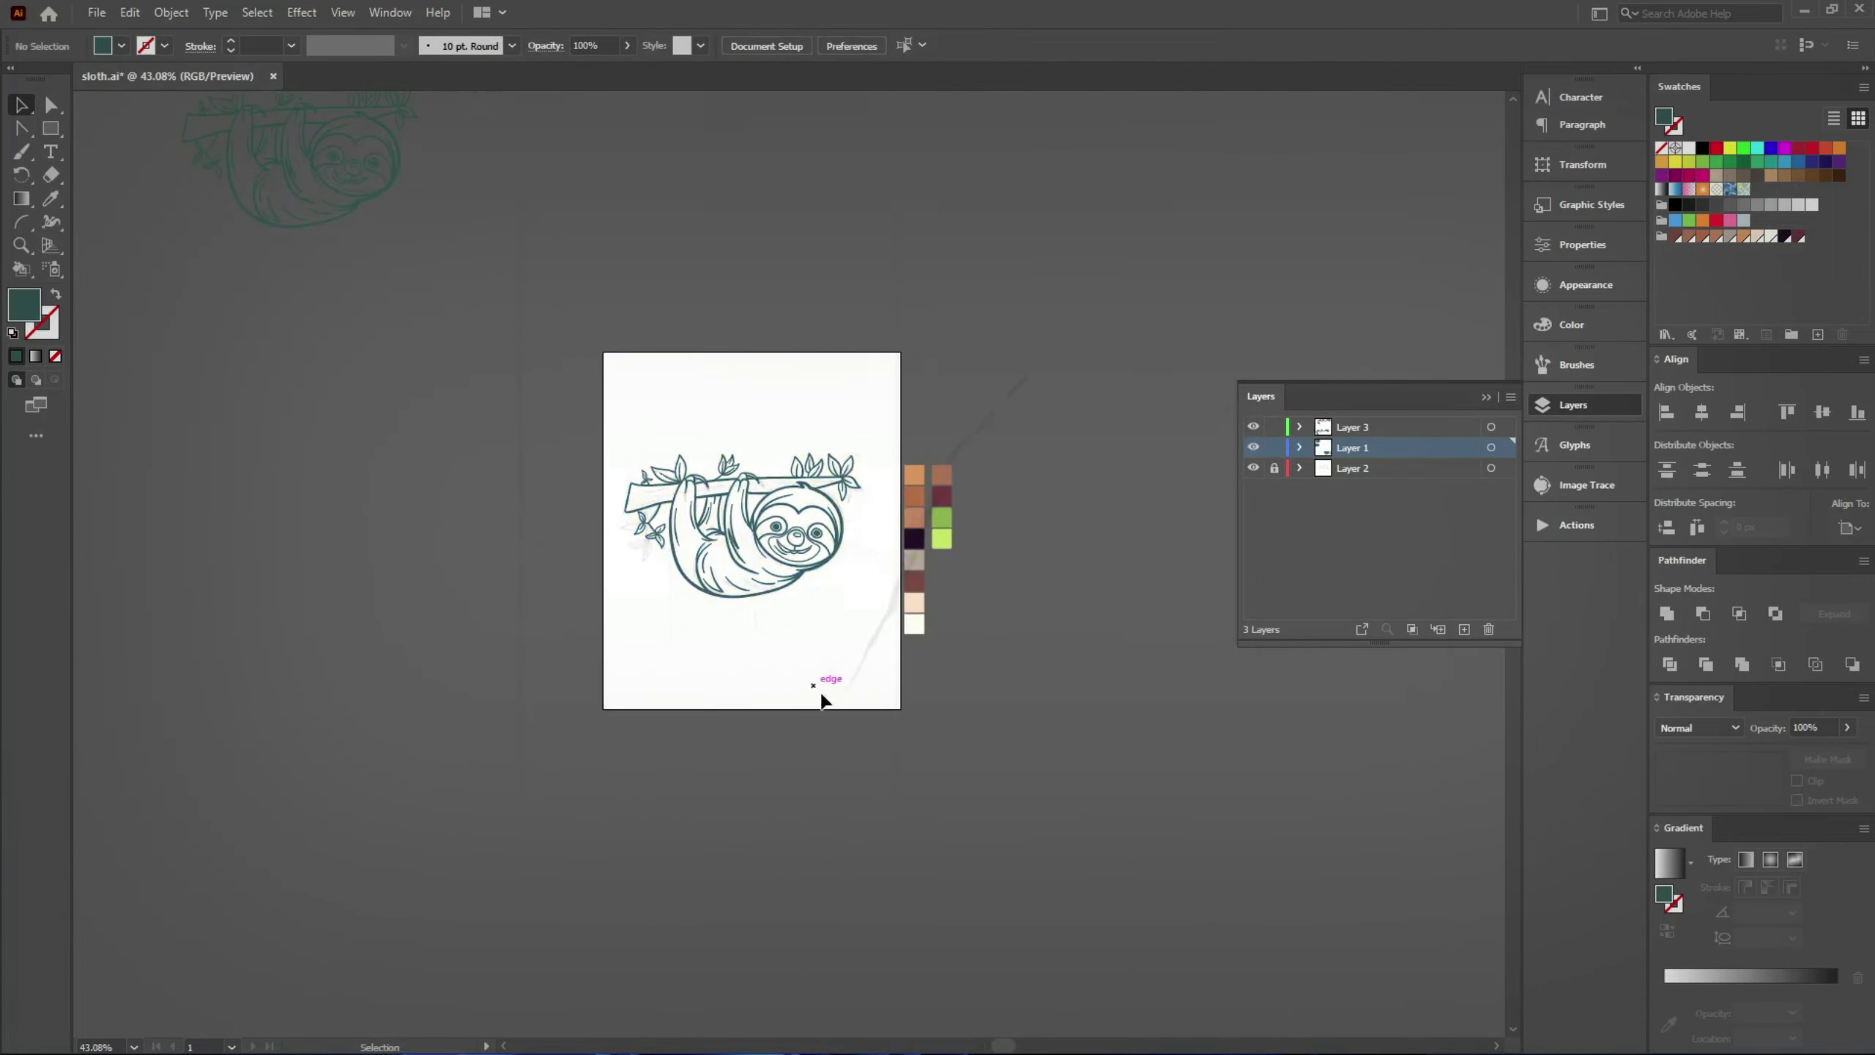
scroll(1093, 533, "up", 5)
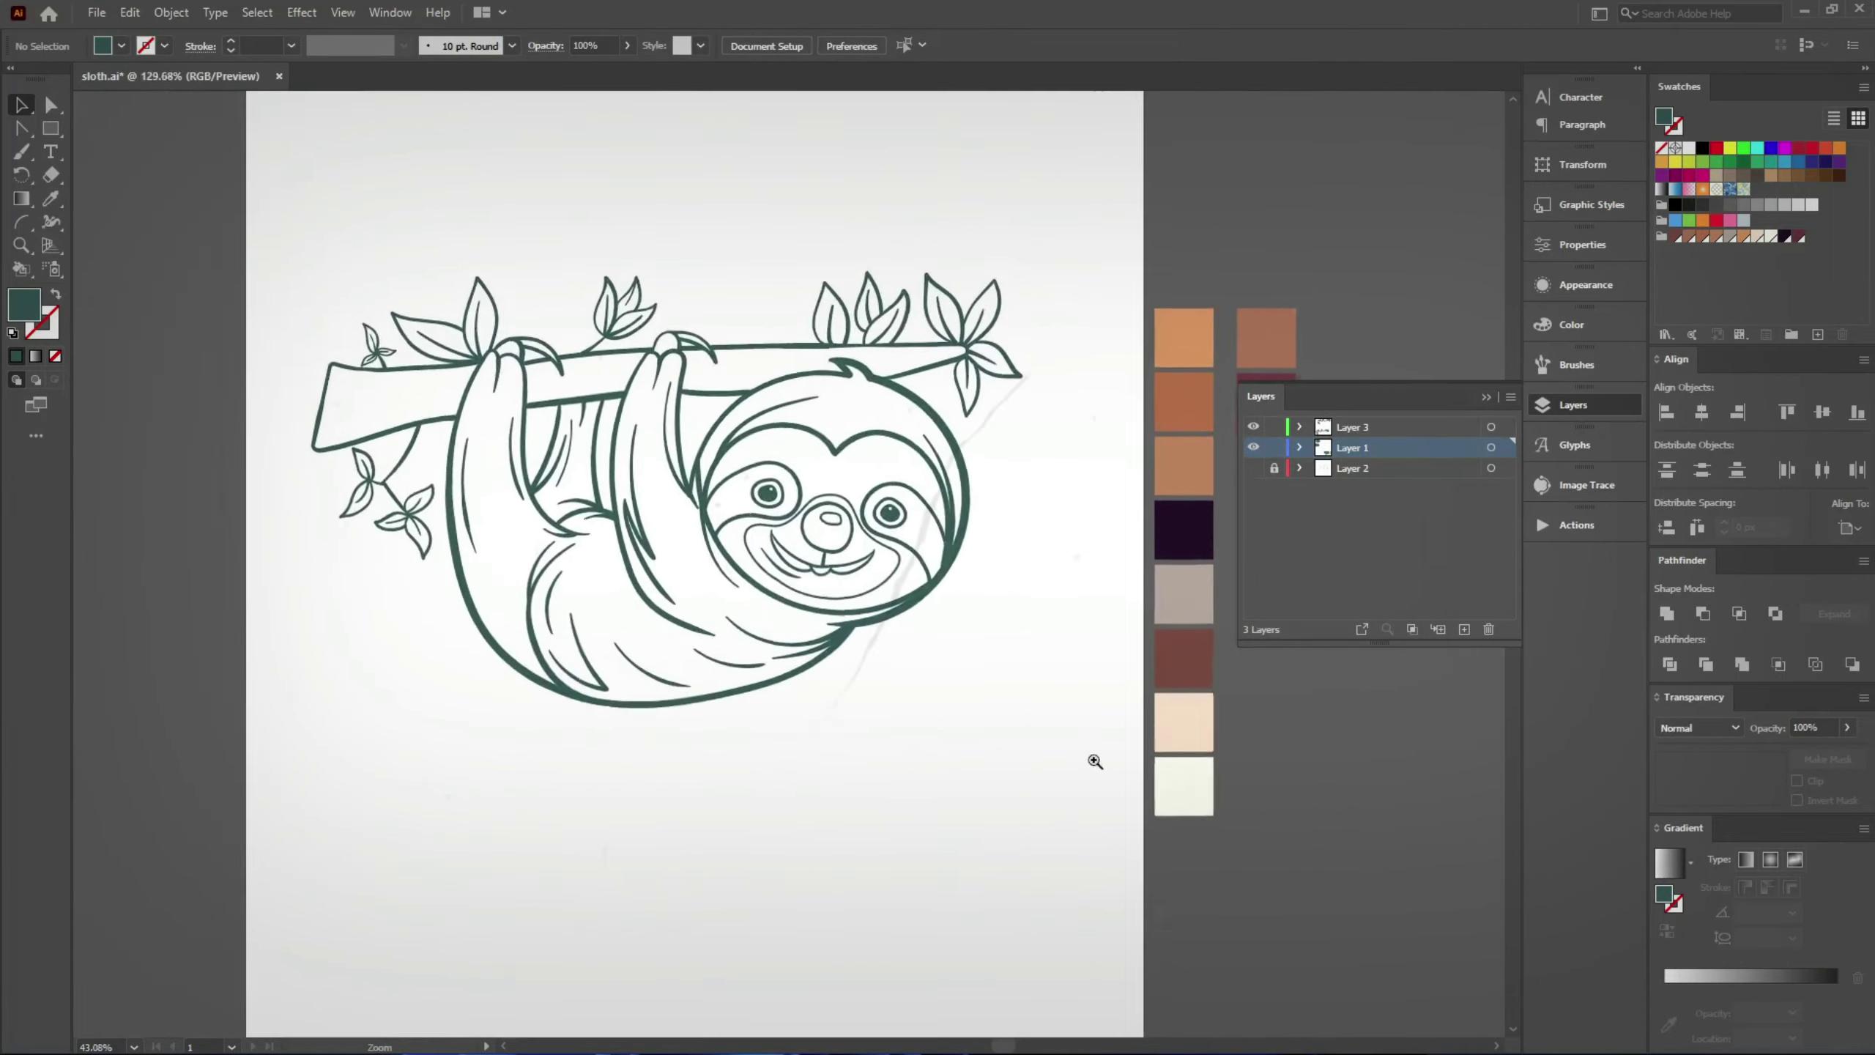
key("b")
key("F5")
scroll(568, 443, "up", 3)
mouse_move(652, 460)
left_mouse_down()
mouse_move(674, 415)
mouse_move(777, 349)
left_mouse_up()
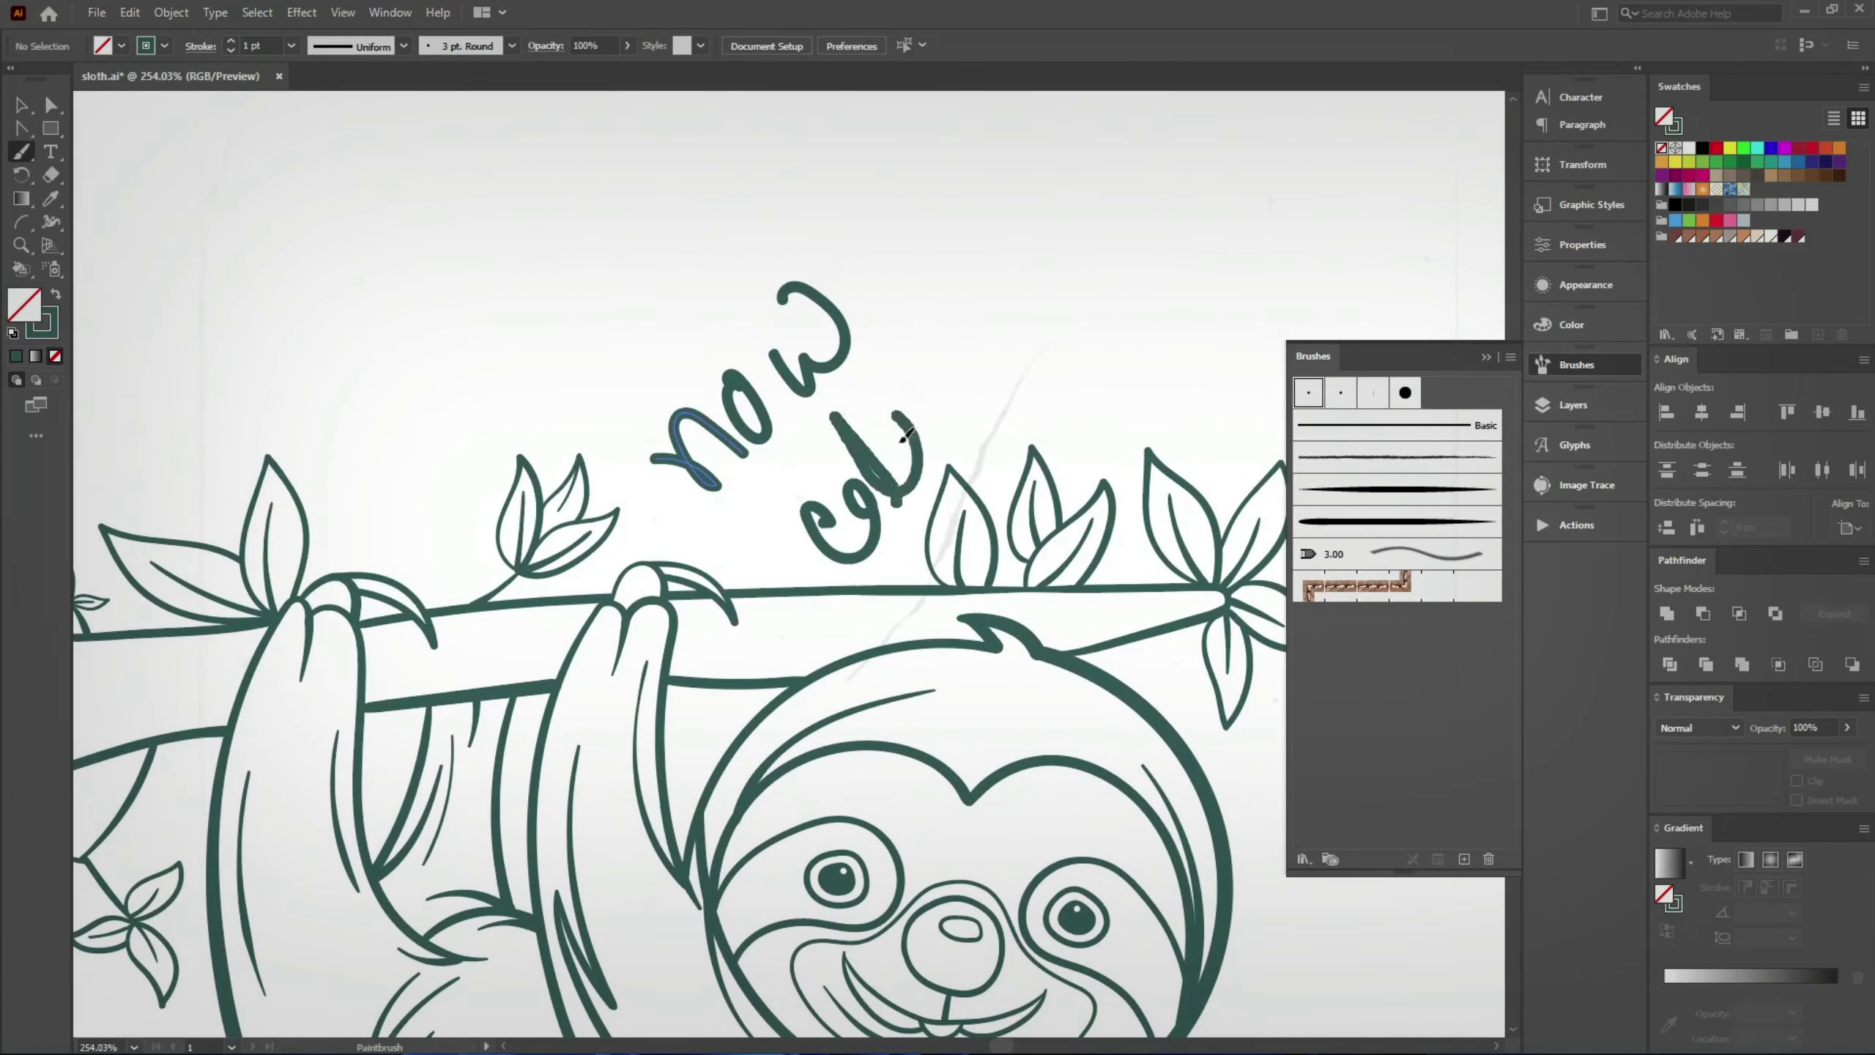
left_click_drag(845, 485, 785, 517)
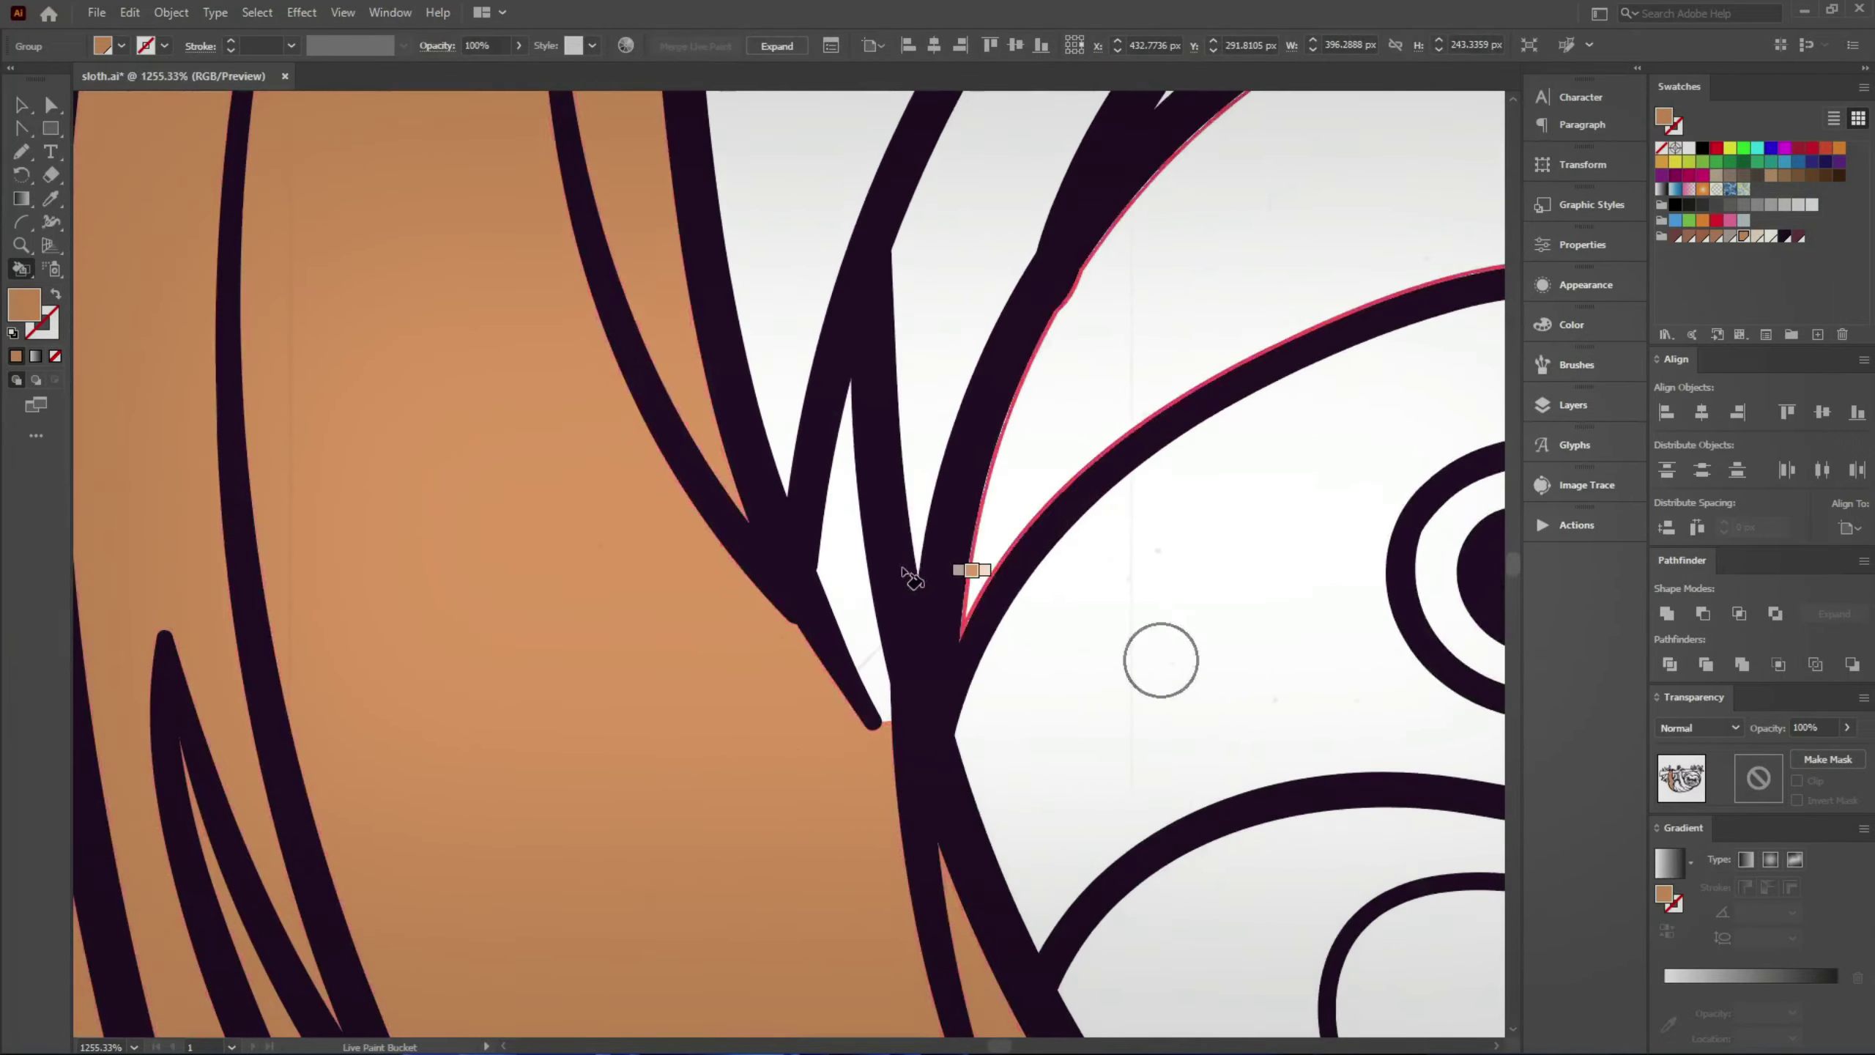
Step: With the whole sloth centred, pick the dark brown and light beige palette colours
left_click_drag(914, 578, 998, 626)
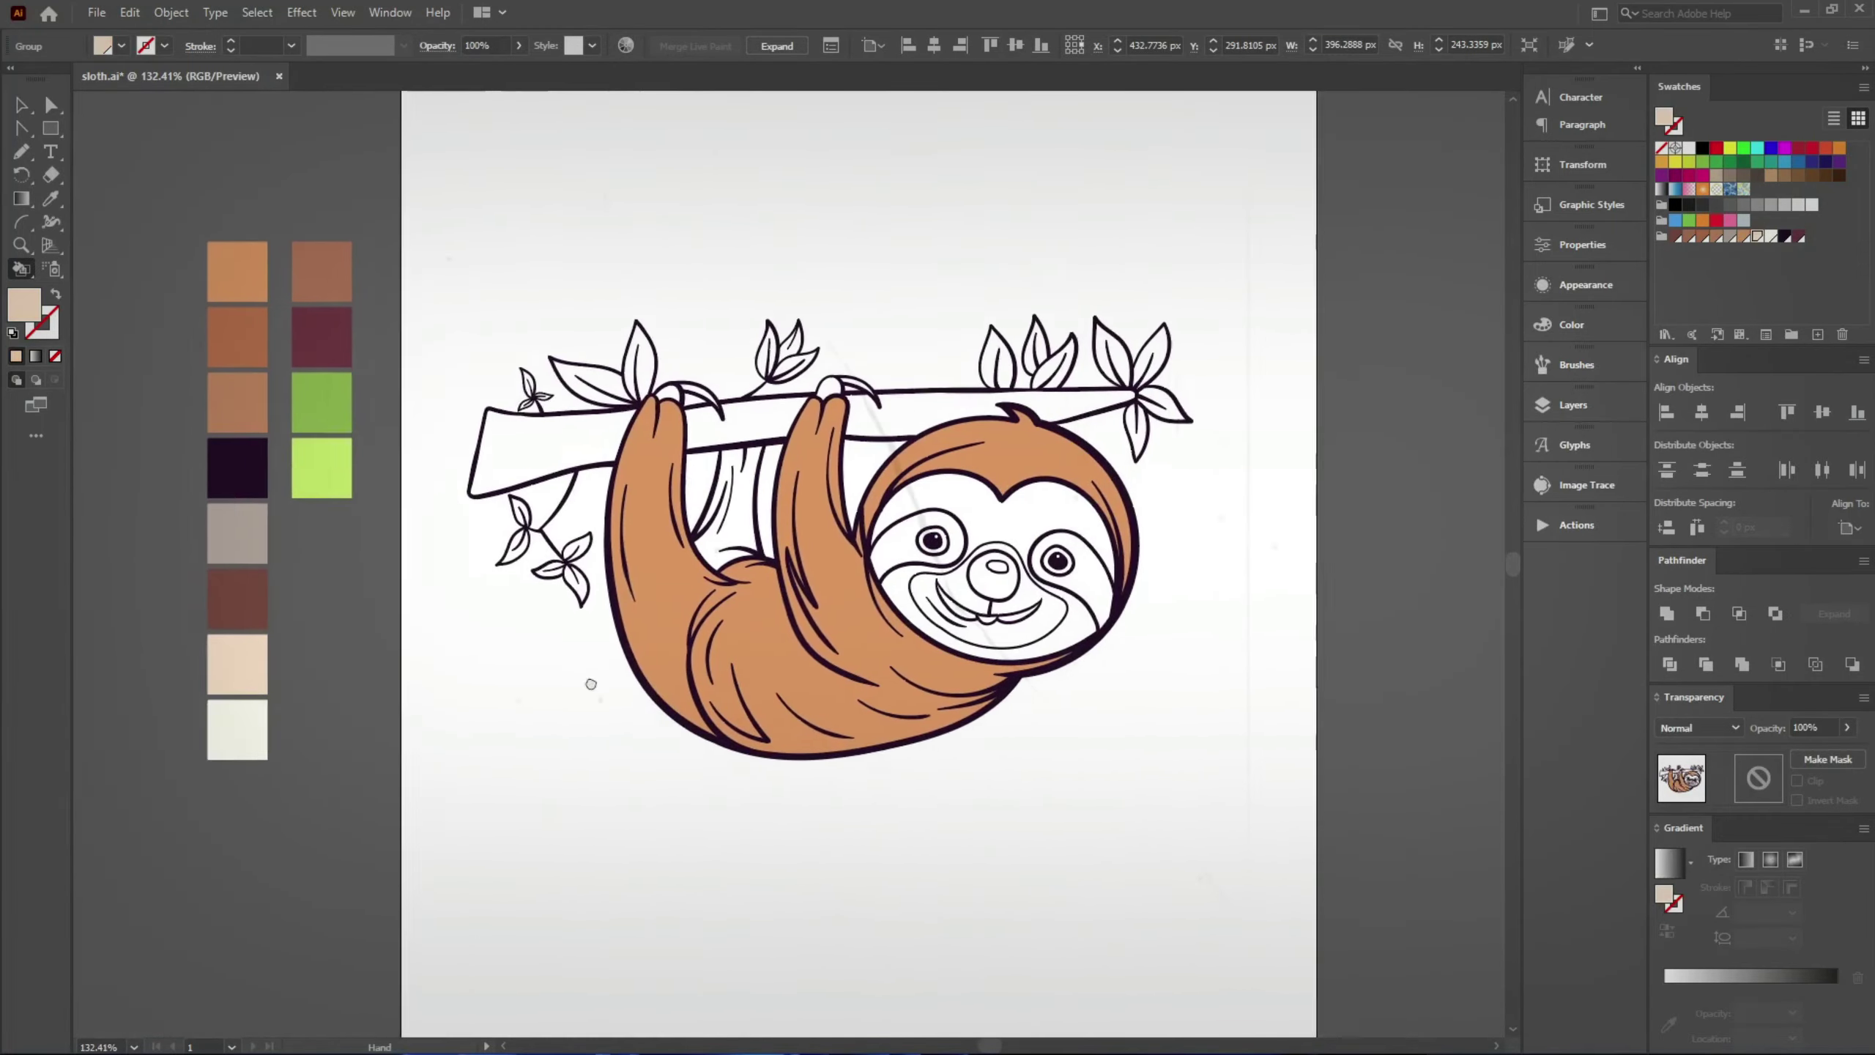
left_click_drag(591, 684, 543, 673)
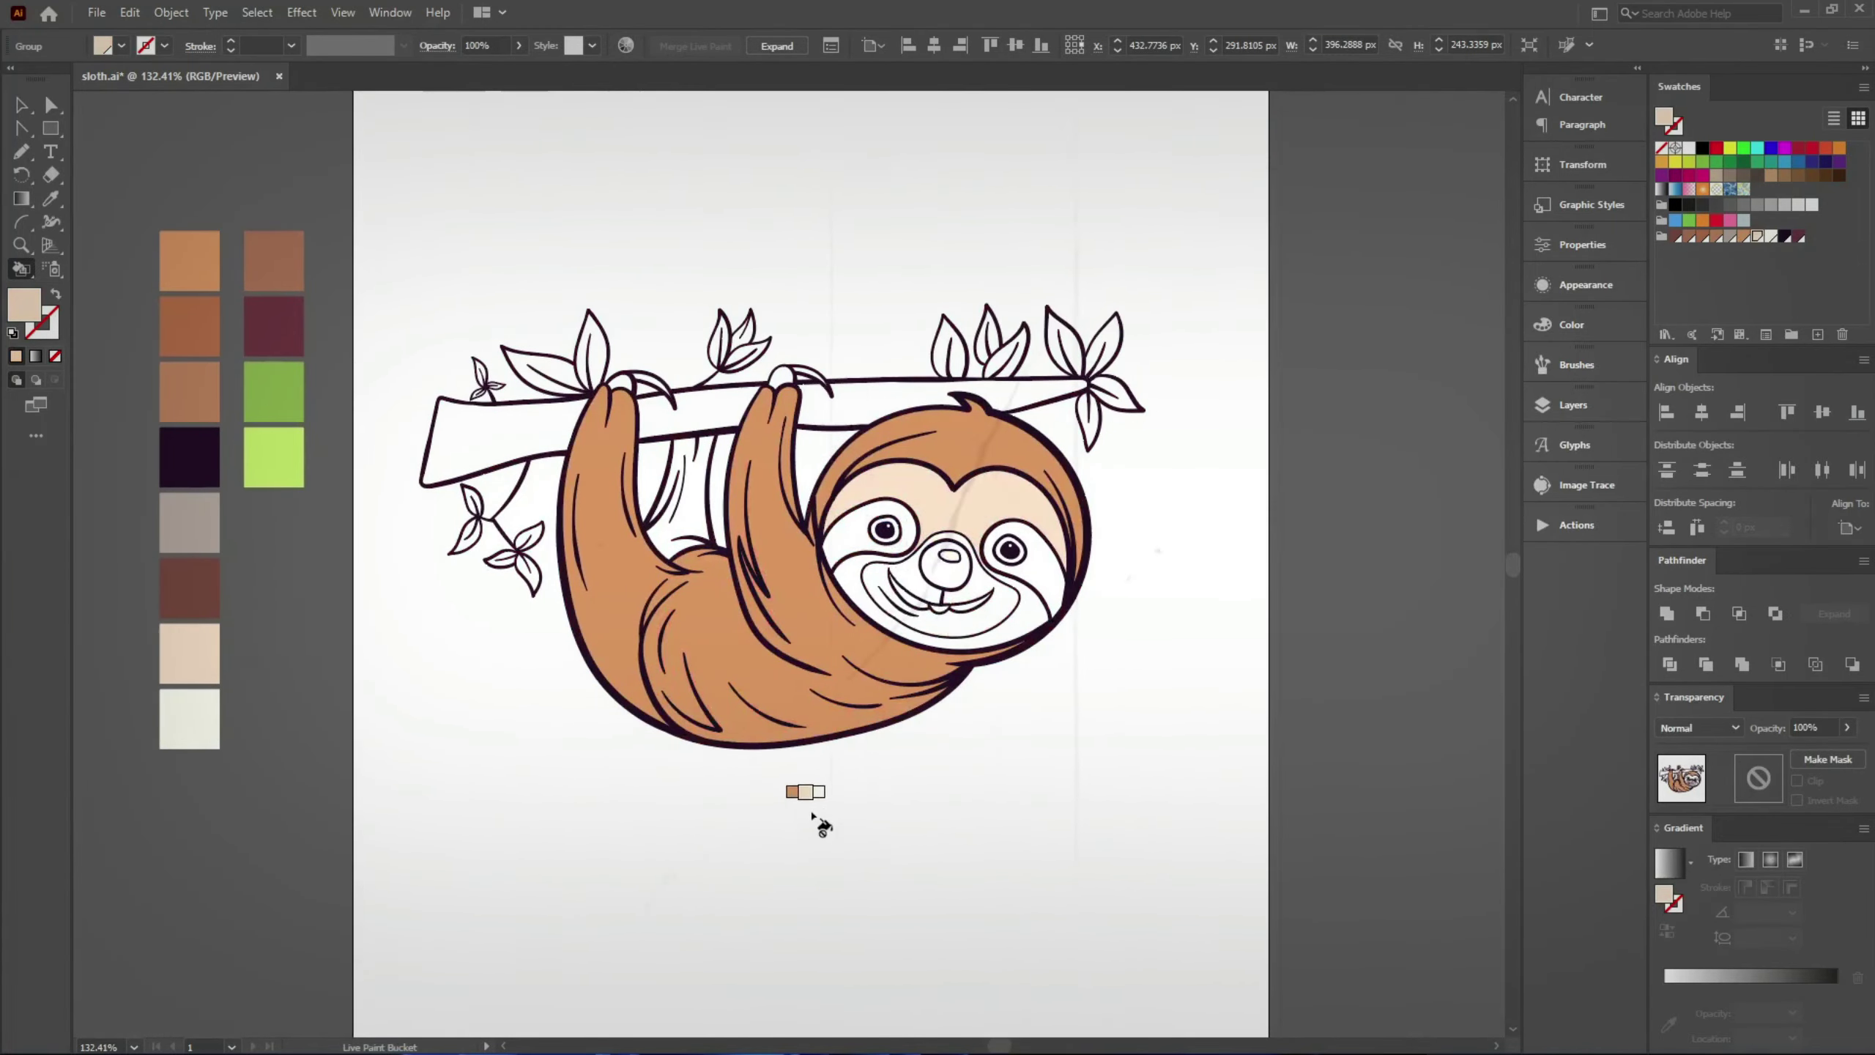
scroll(565, 588, "up", 3)
scroll(565, 589, "down", 3)
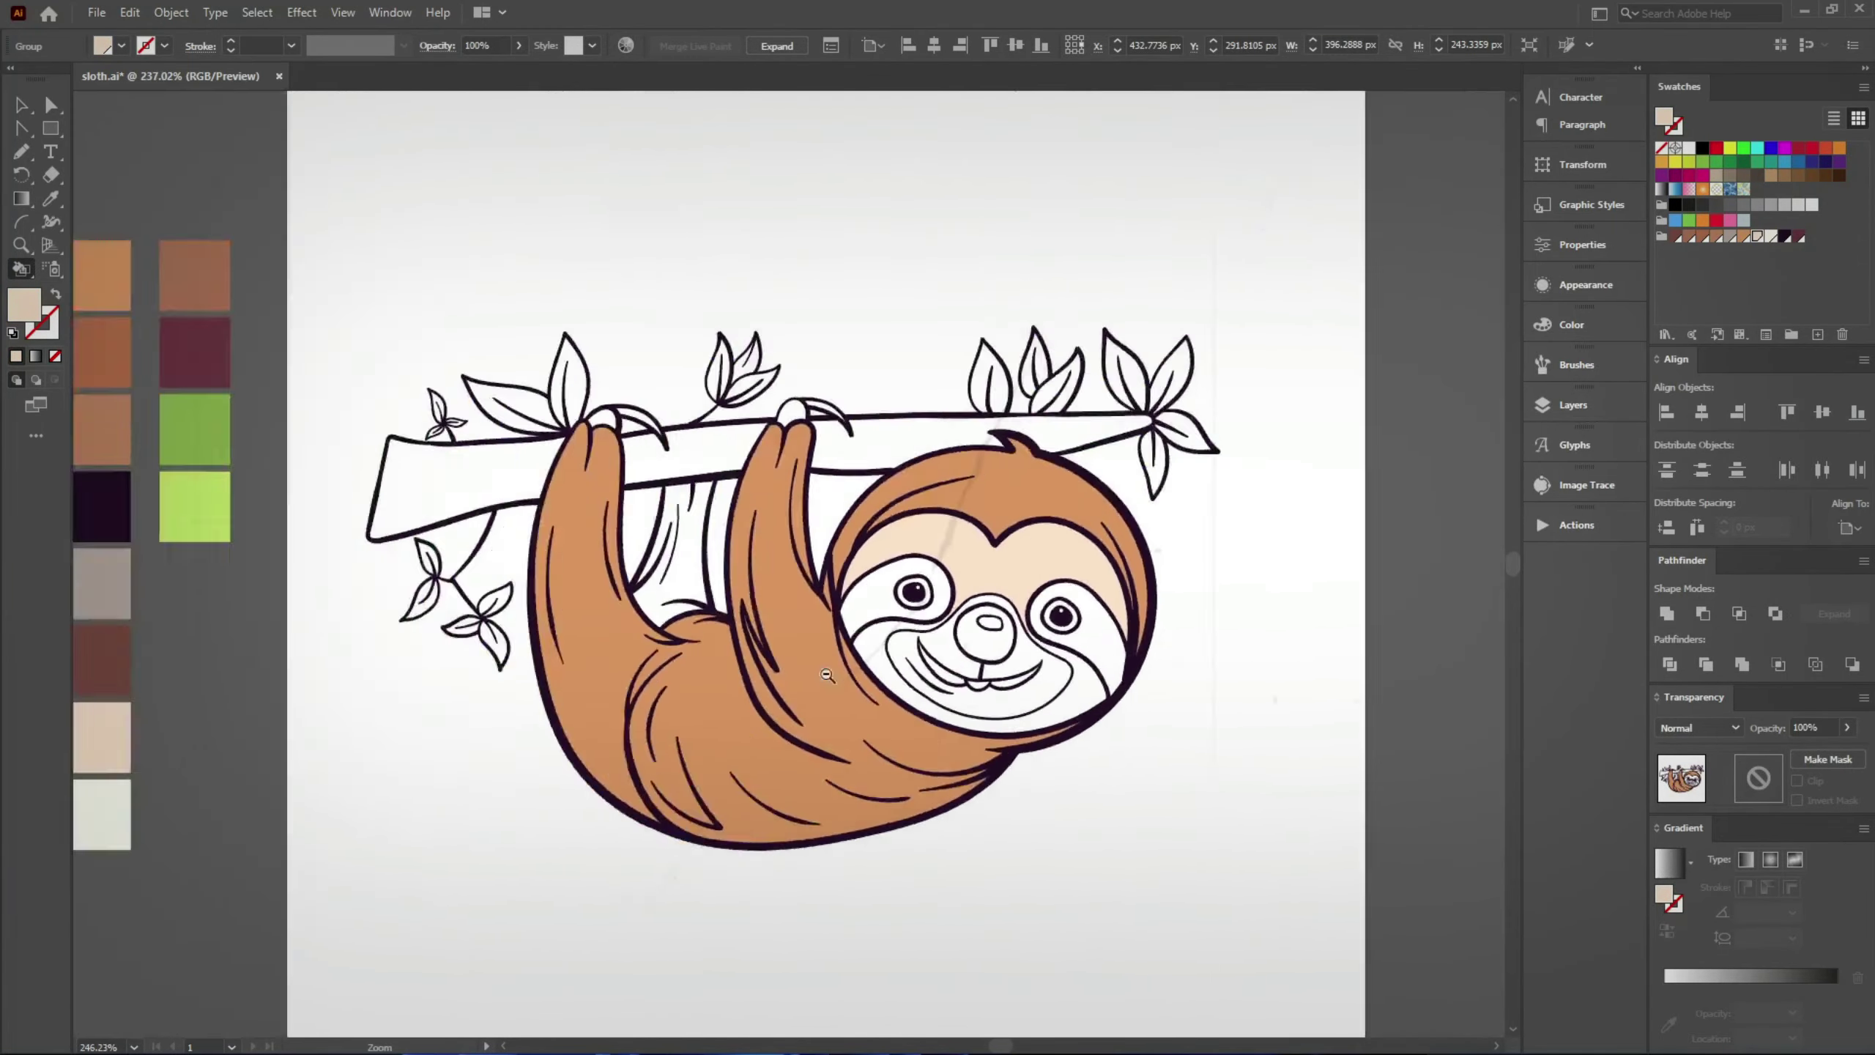
scroll(565, 589, "down", 1)
left_click(361, 656, "alt")
scroll(990, 565, "up", 6)
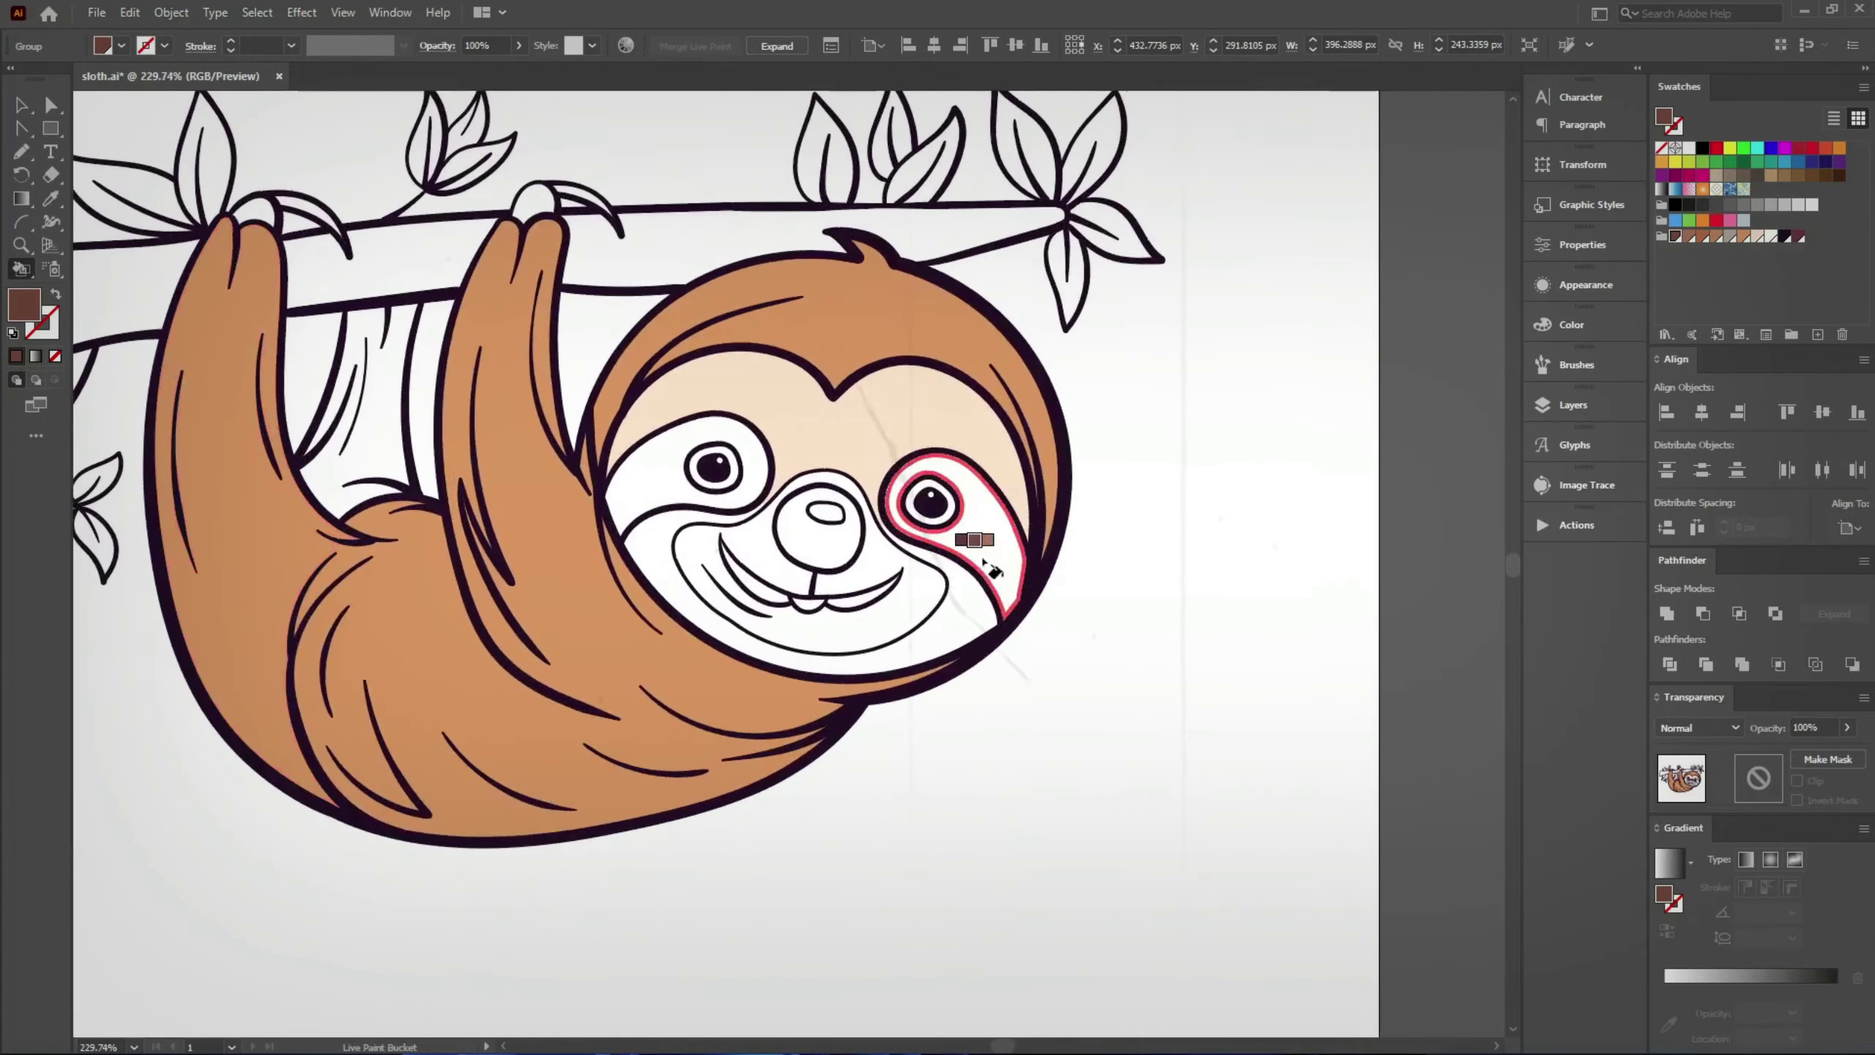
scroll(842, 849, "down", 2)
scroll(925, 804, "down", 3)
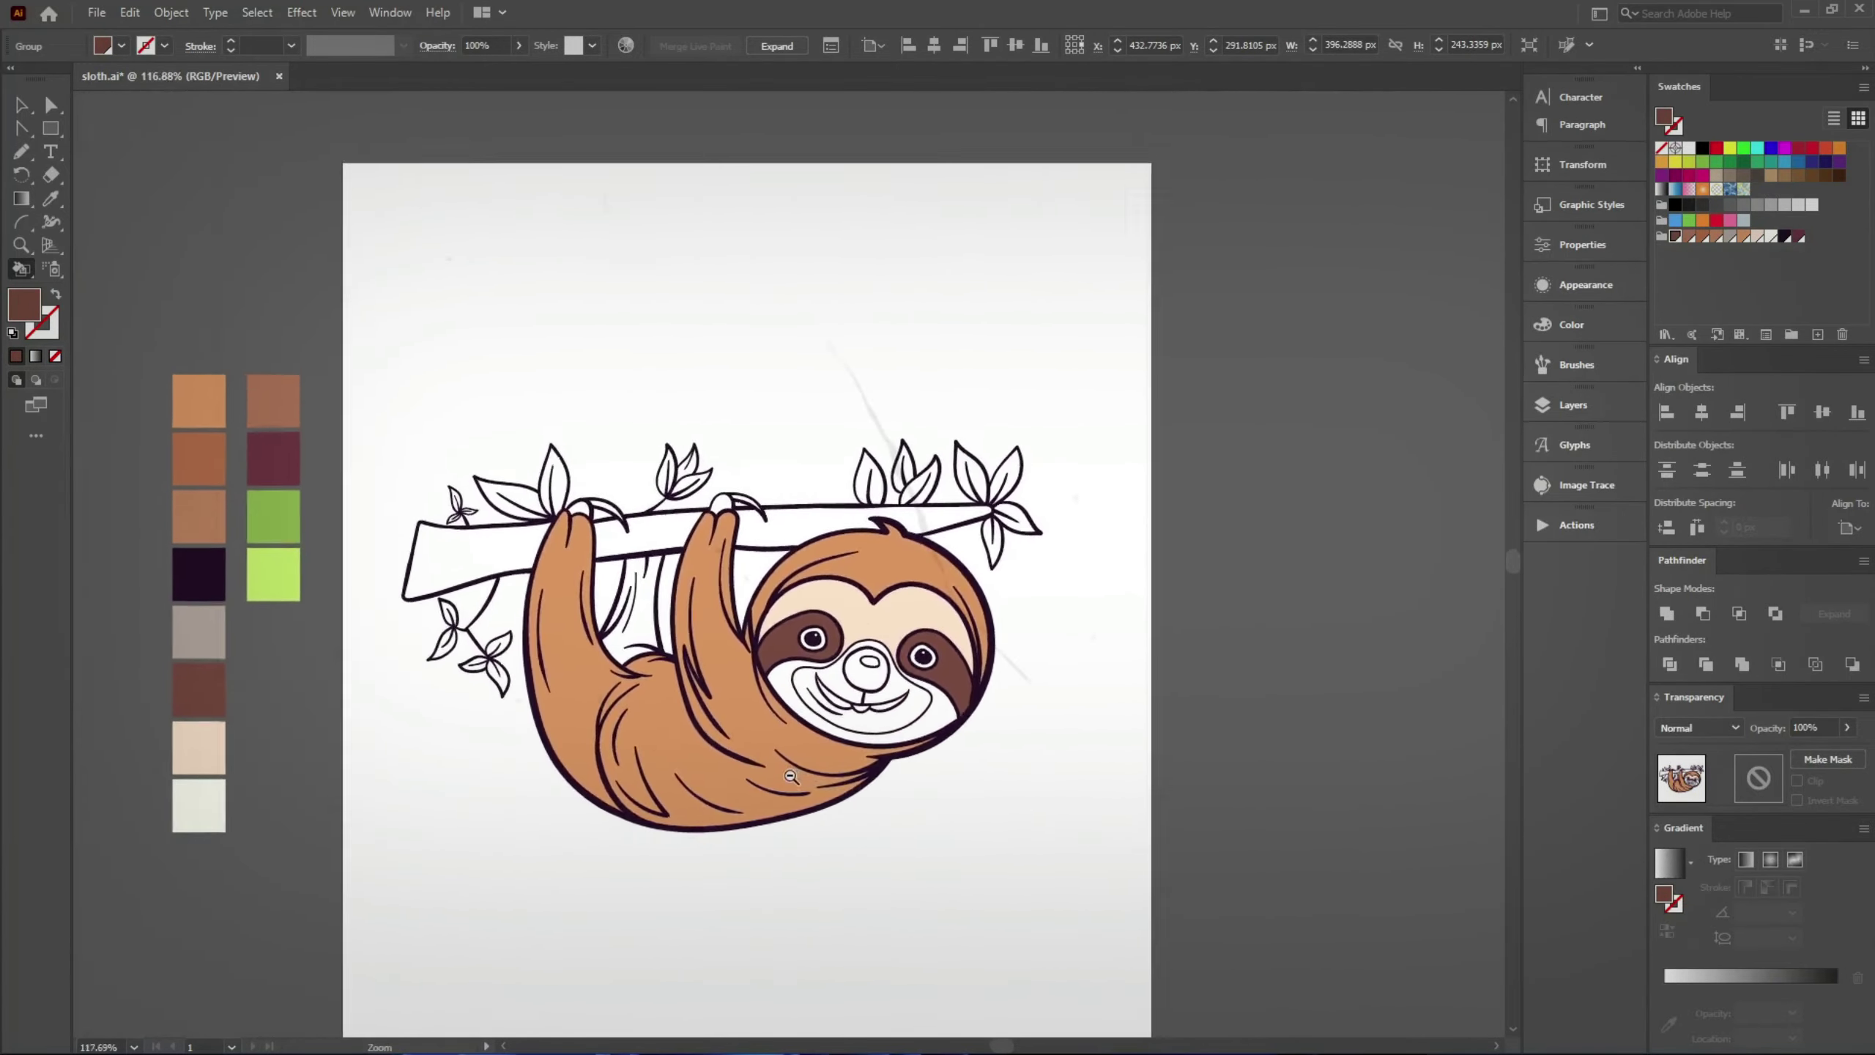
scroll(646, 807, "down", 1)
scroll(647, 807, "up", 5)
scroll(960, 517, "down", 3)
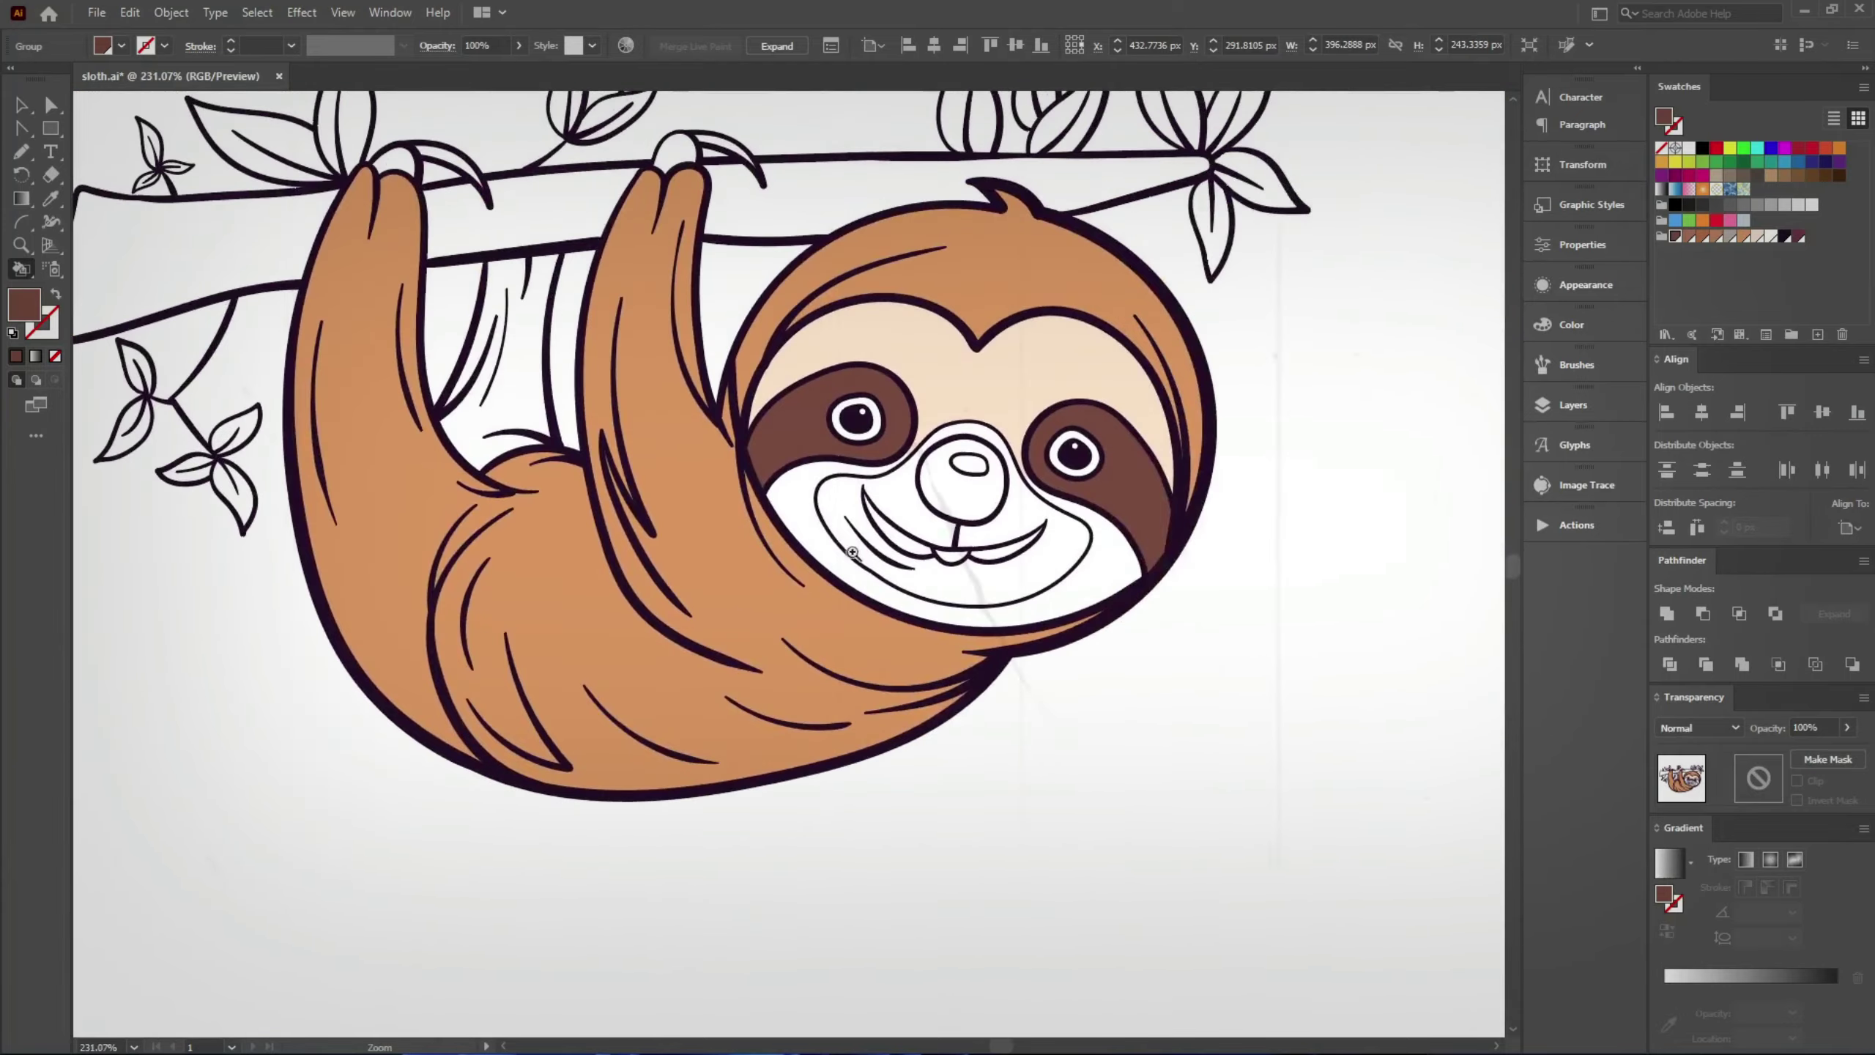
scroll(1115, 398, "up", 4)
left_click(1270, 584, "alt")
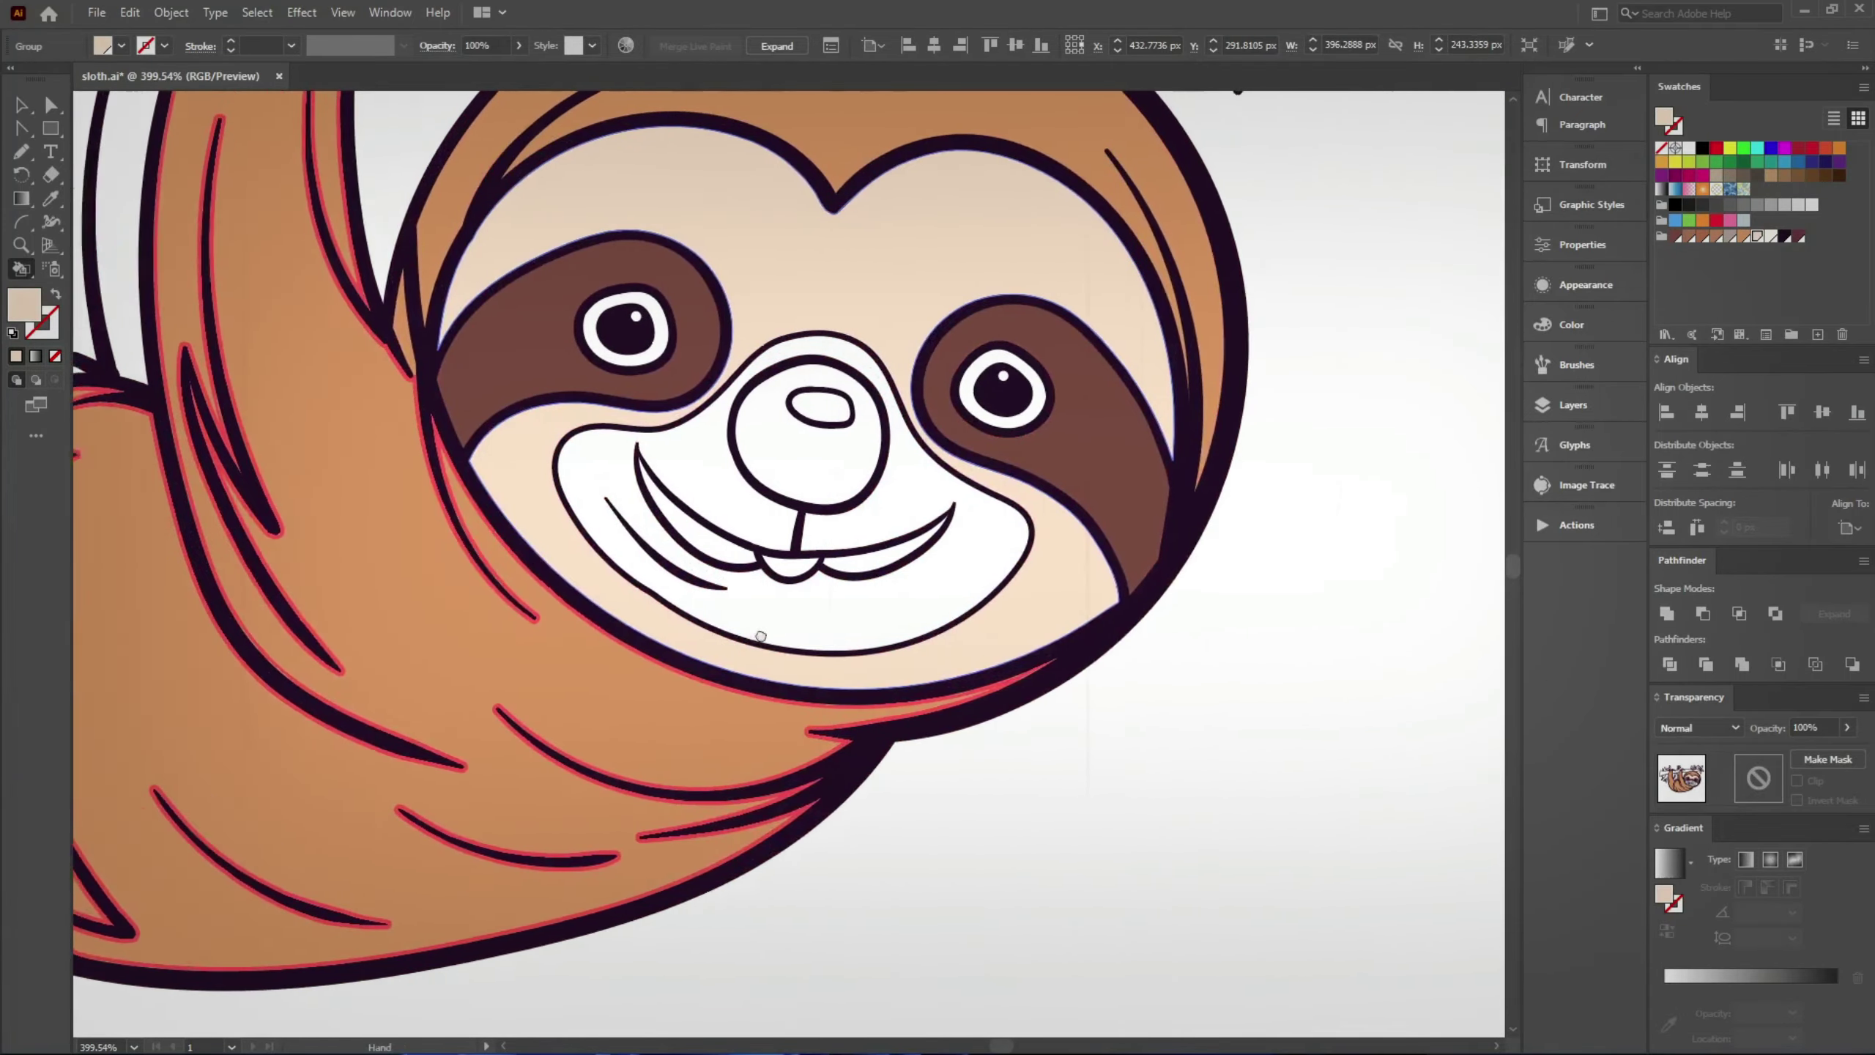
scroll(899, 625, "up", 2)
scroll(899, 625, "down", 3)
scroll(871, 553, "up", 2)
Step: Fill the sloth's nose with the near-black colour using Live Paint
key("k")
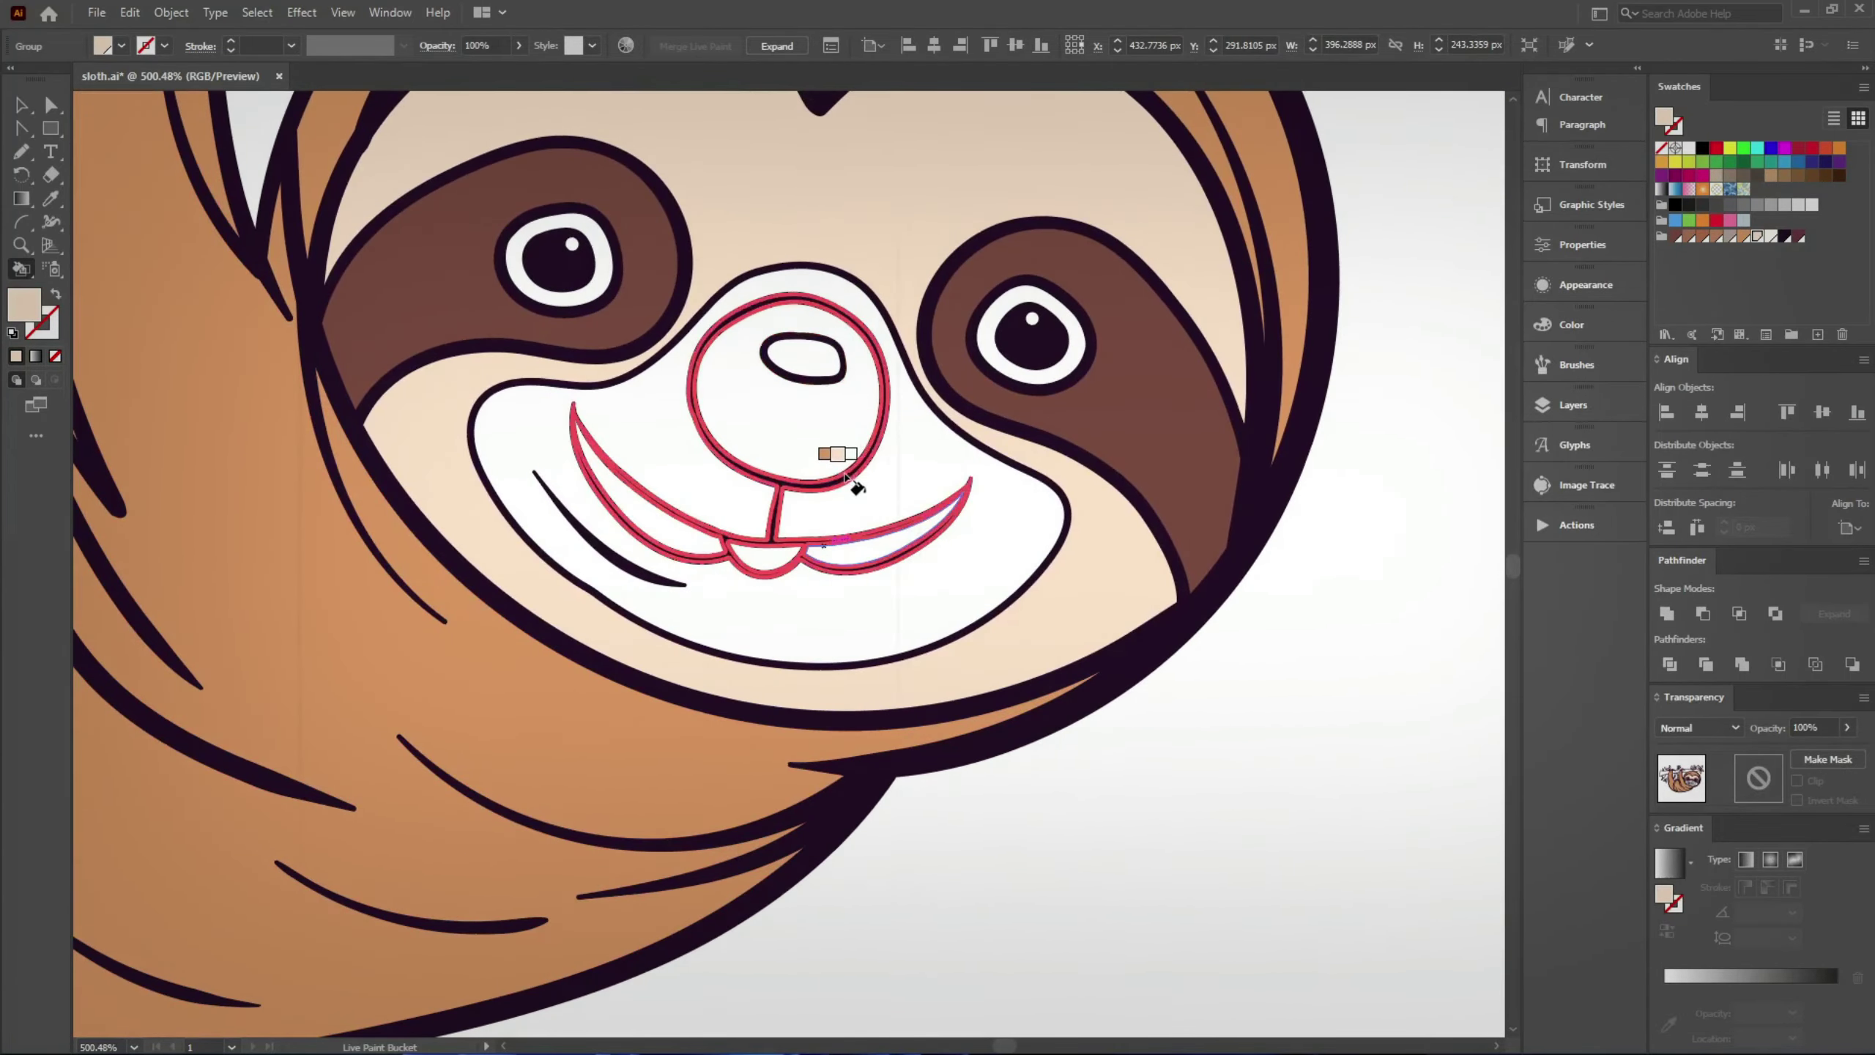
key("Right")
key("Right")
left_click(864, 450)
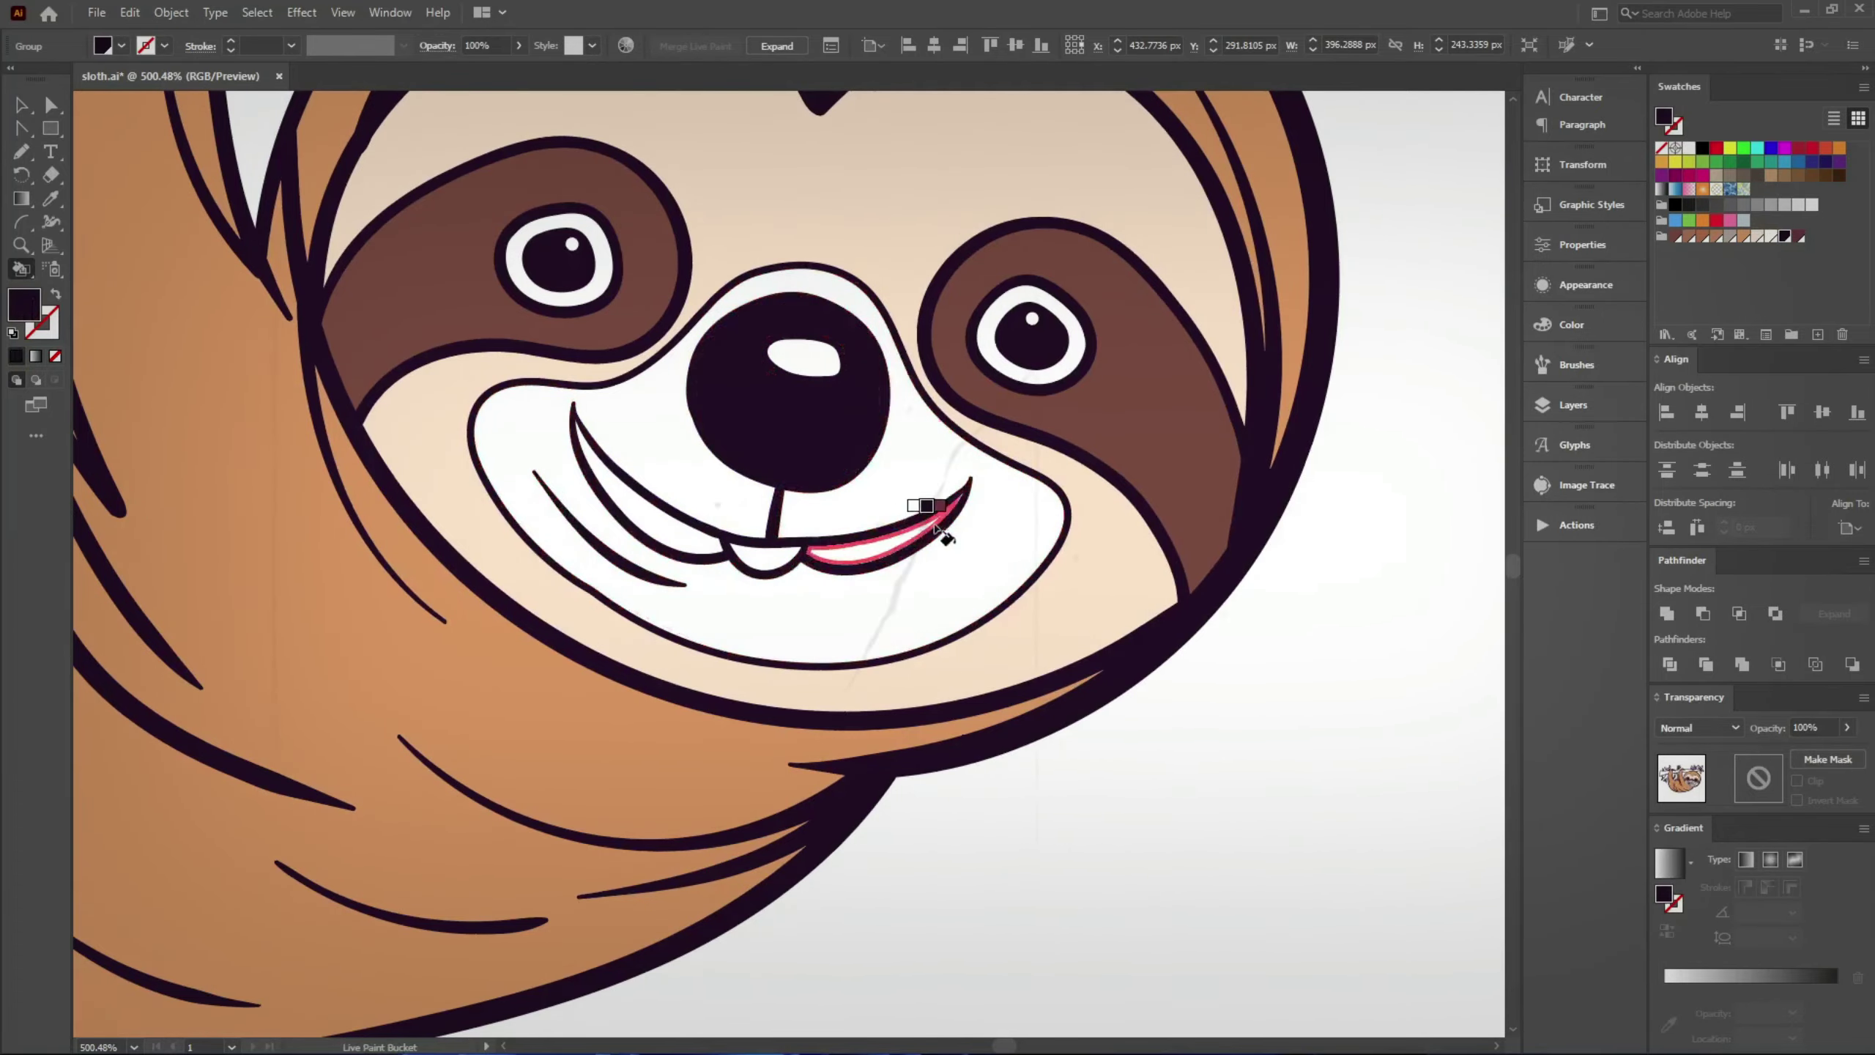
scroll(886, 627, "up", 1)
scroll(886, 627, "down", 4)
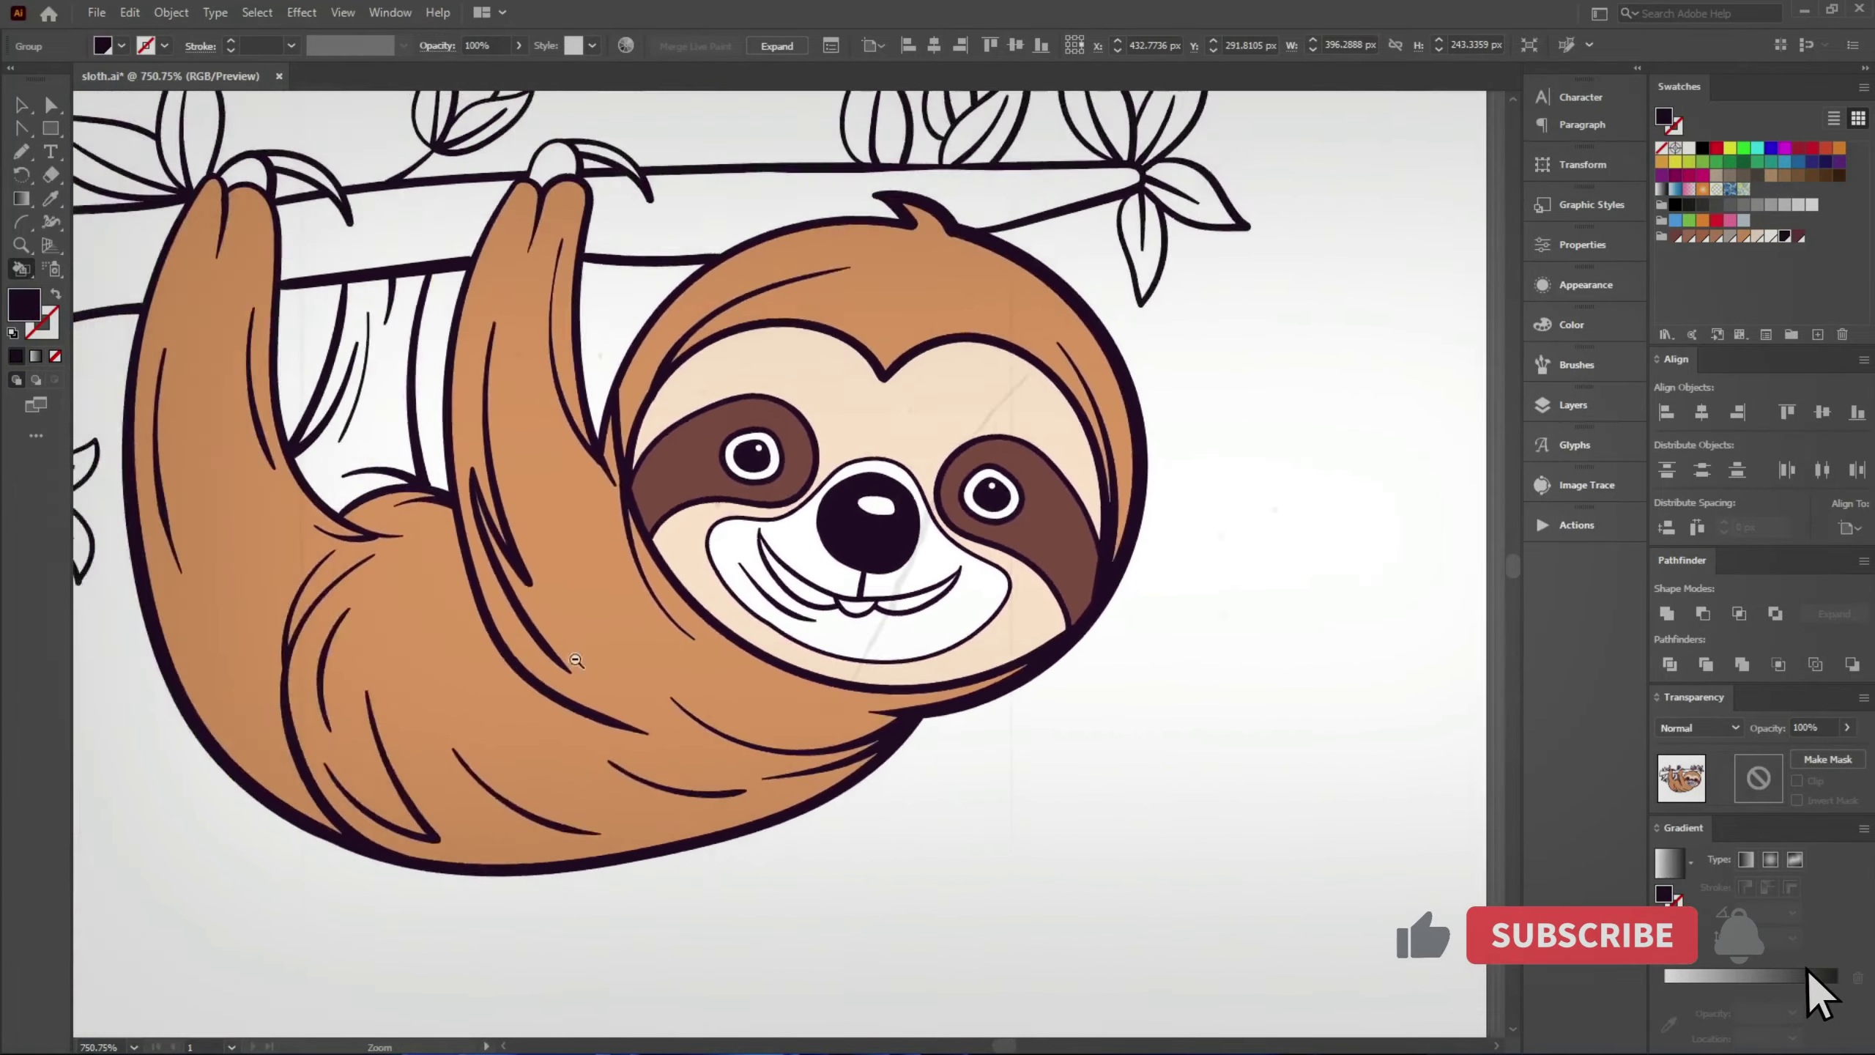
key("ctrl+0")
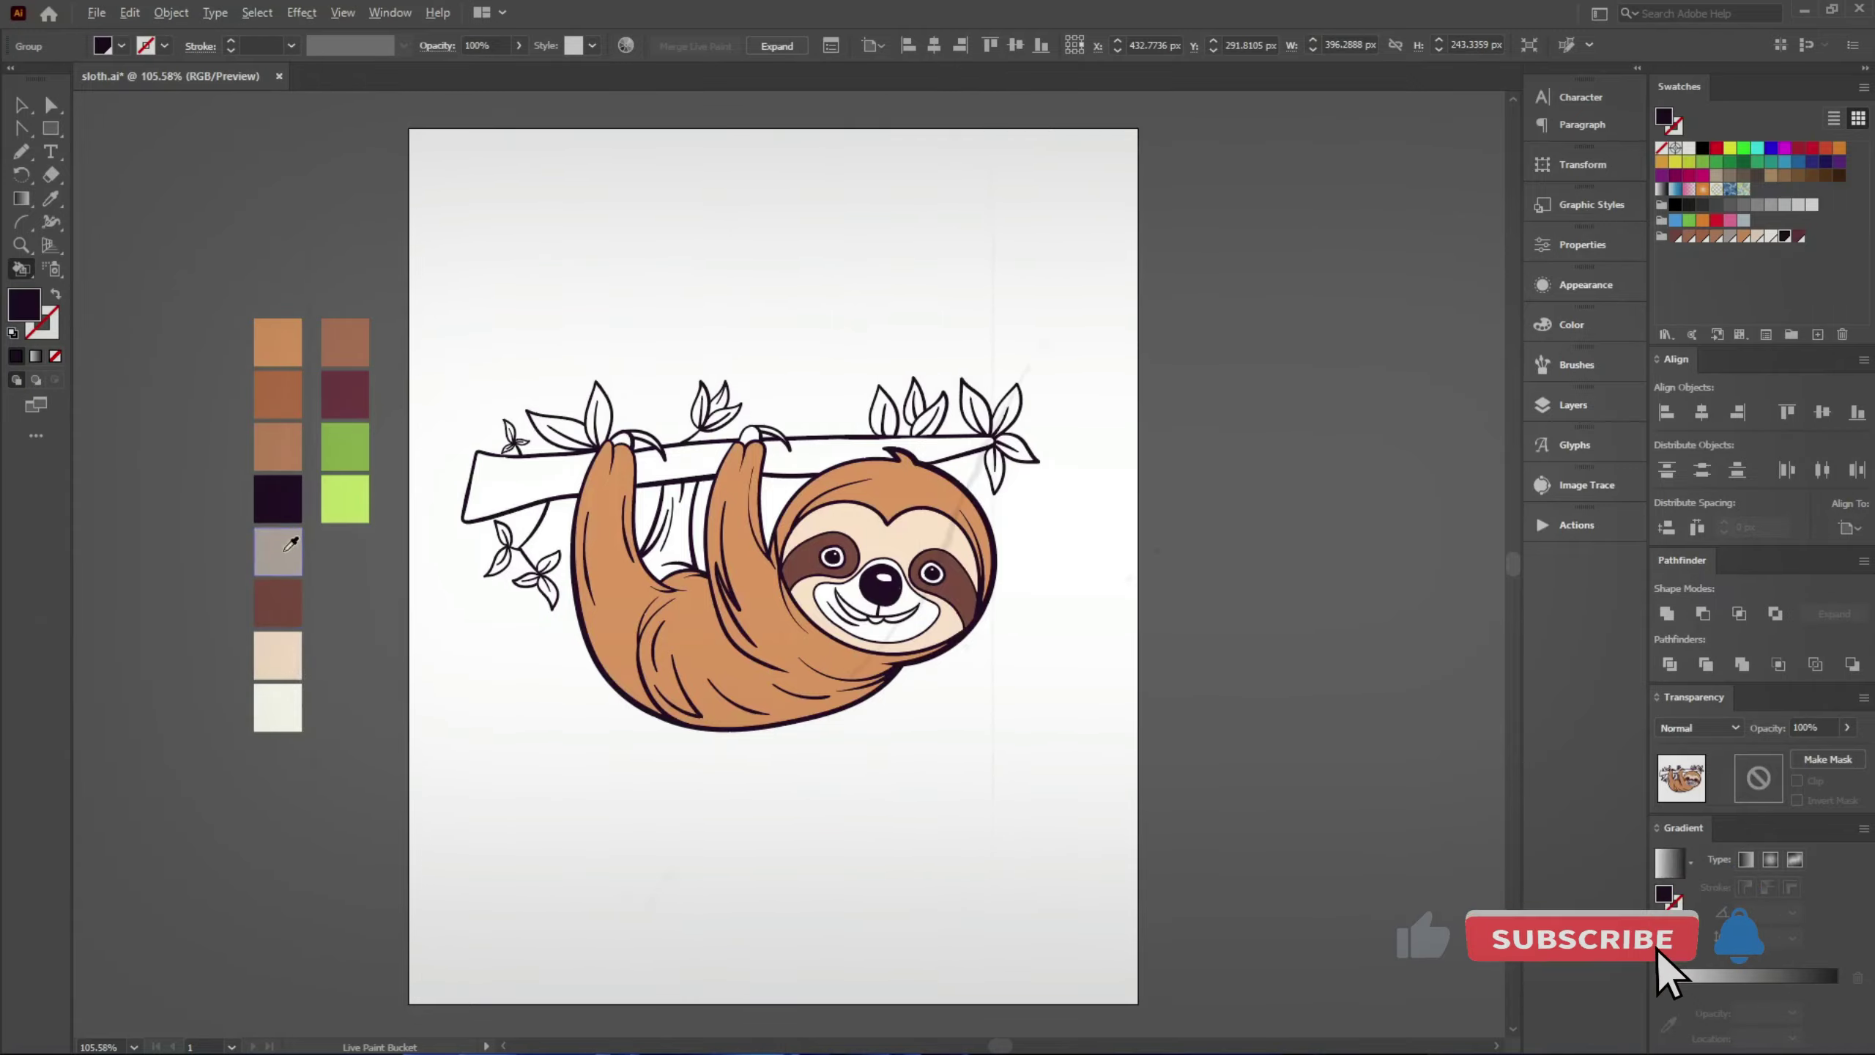
Step: Fill the sloth's muzzle and left tooth area with the grey palette colour
left_click(290, 544, "alt")
scroll(879, 591, "up", 5)
scroll(954, 620, "up", 2)
left_click(954, 620)
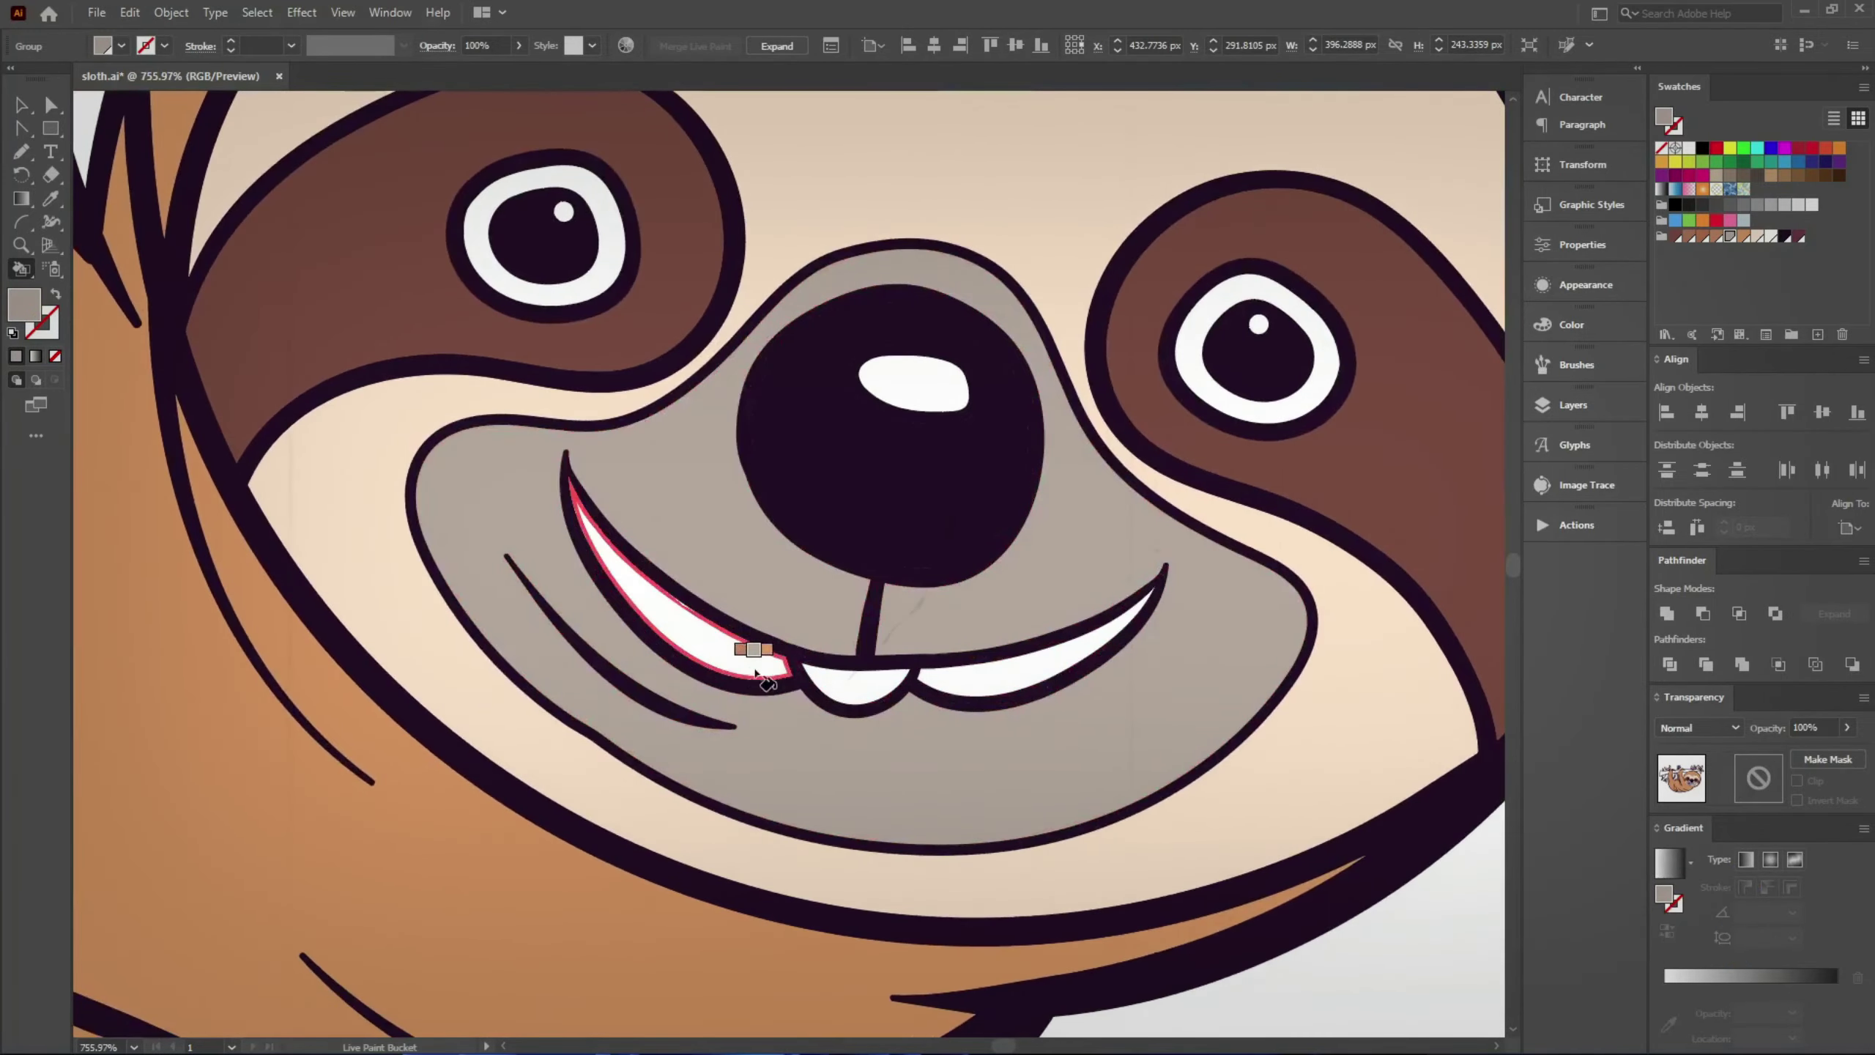
left_click(755, 671)
scroll(1215, 775, "down", 5)
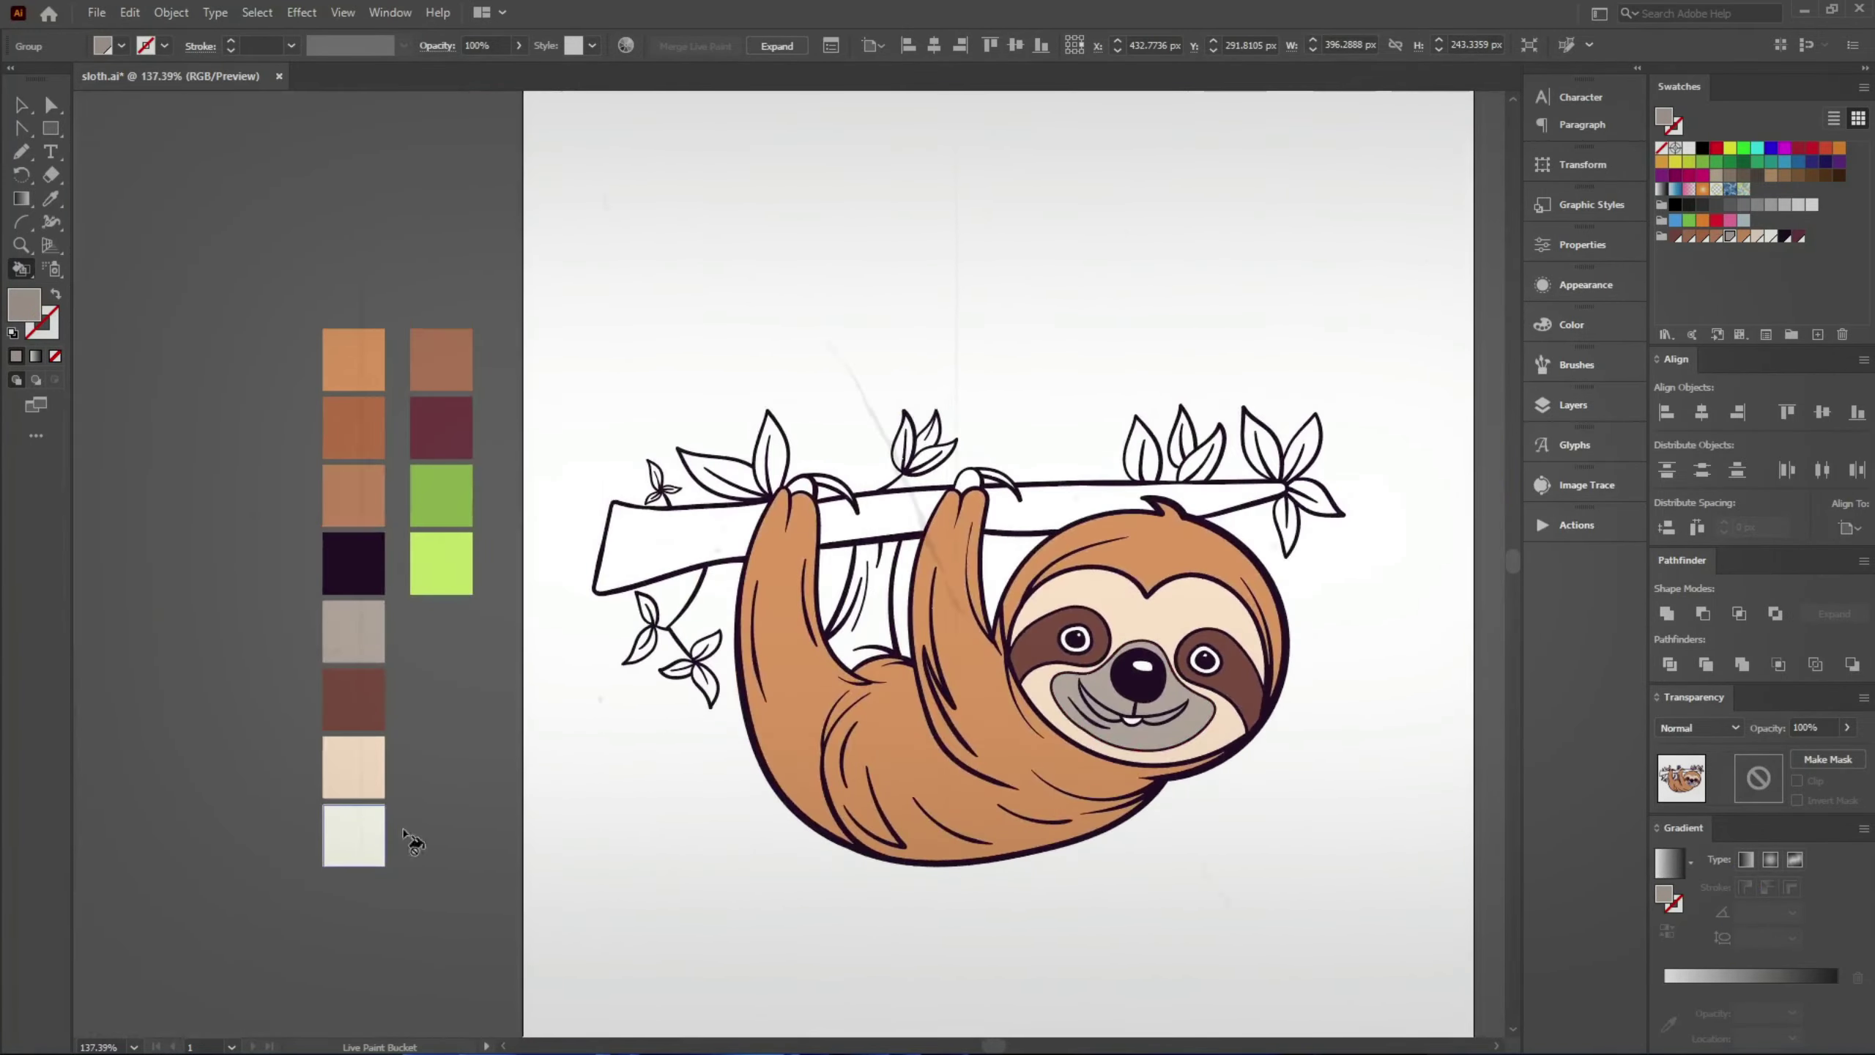
scroll(1193, 707, "up", 5)
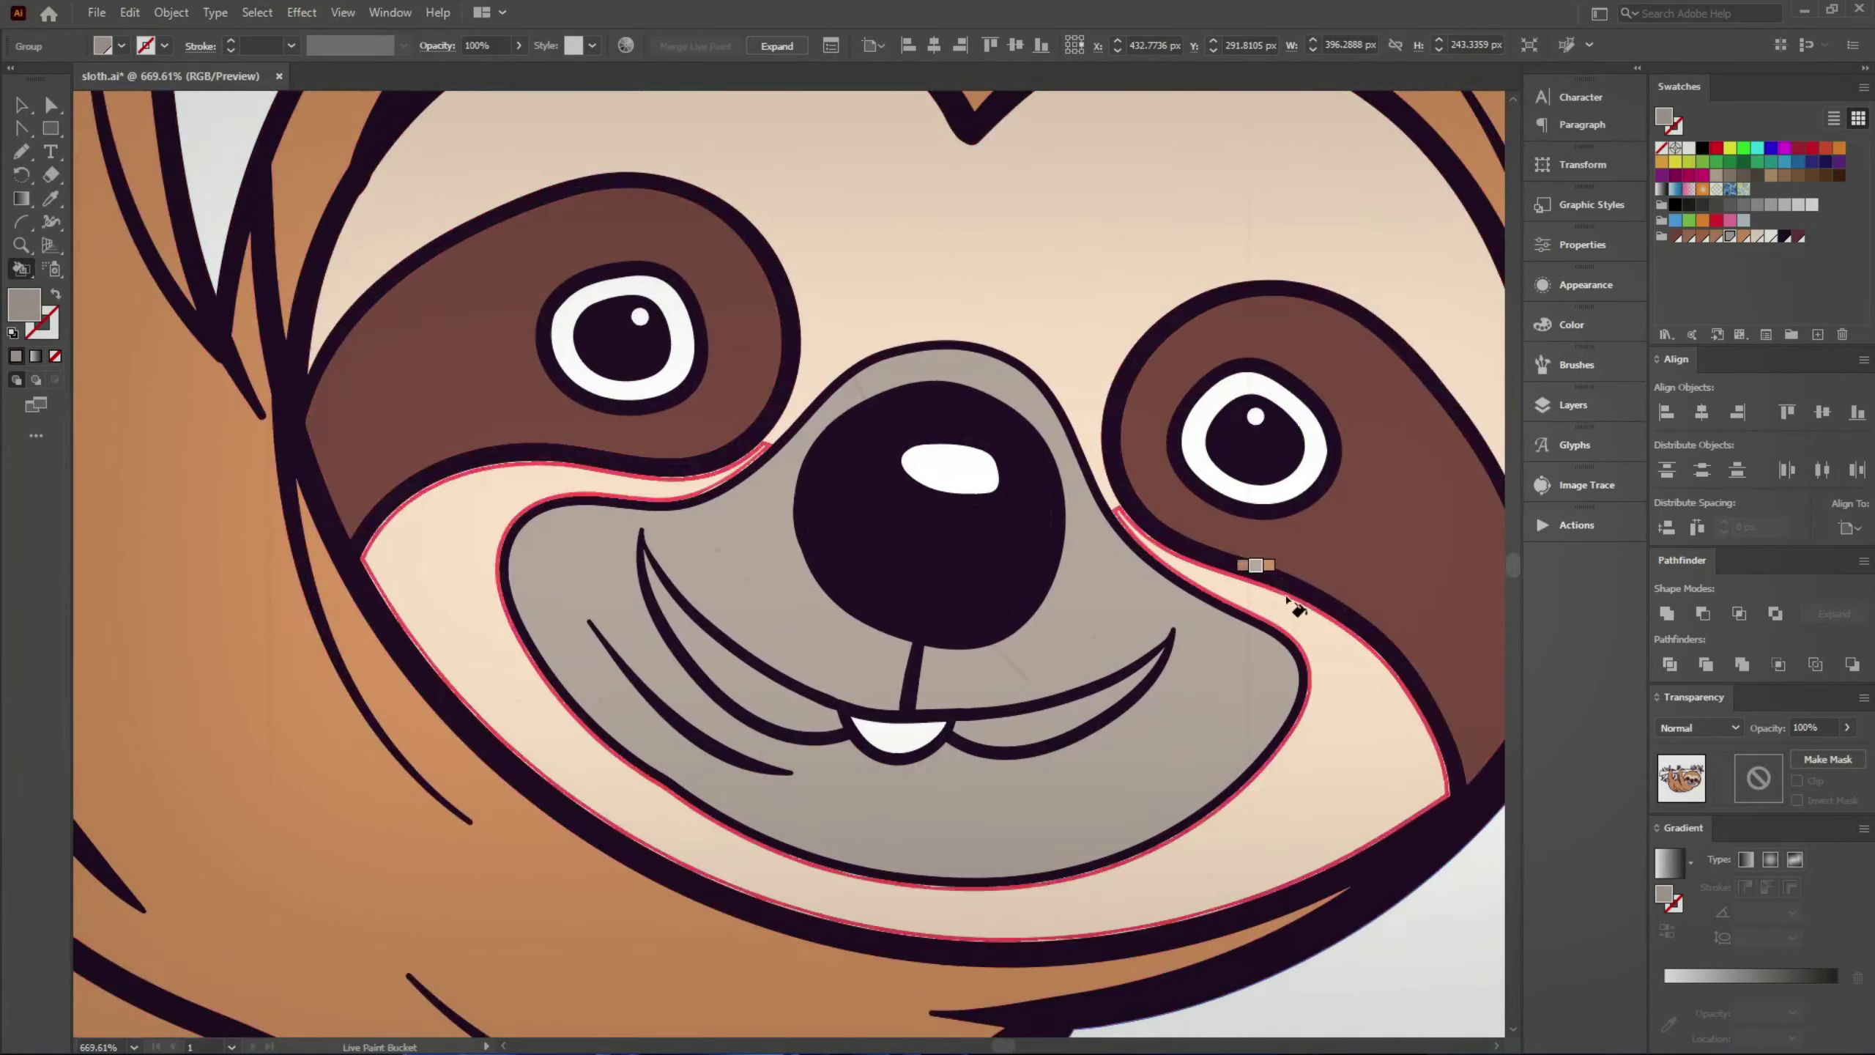
scroll(886, 665, "down", 5)
Step: Fill the tooth and left claw tip cream, saving the file
left_click(443, 739, "alt")
scroll(857, 783, "up", 6)
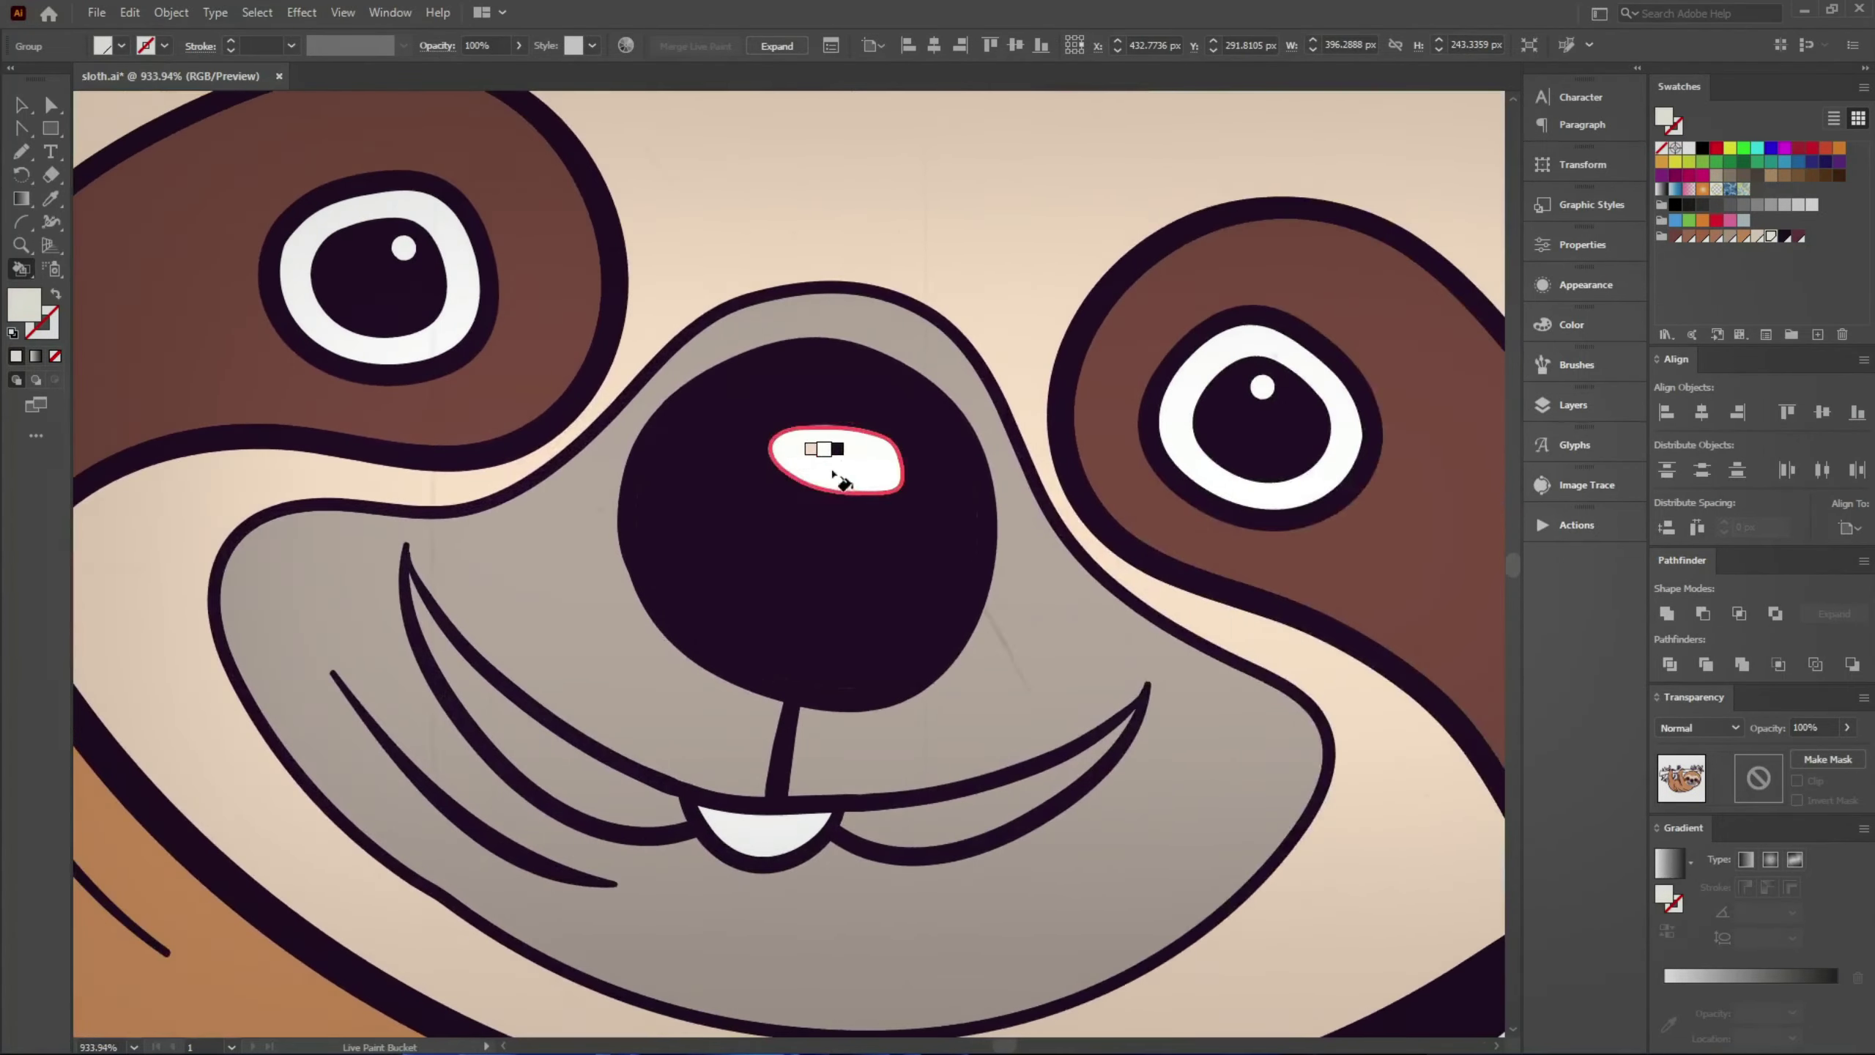
left_click(793, 832)
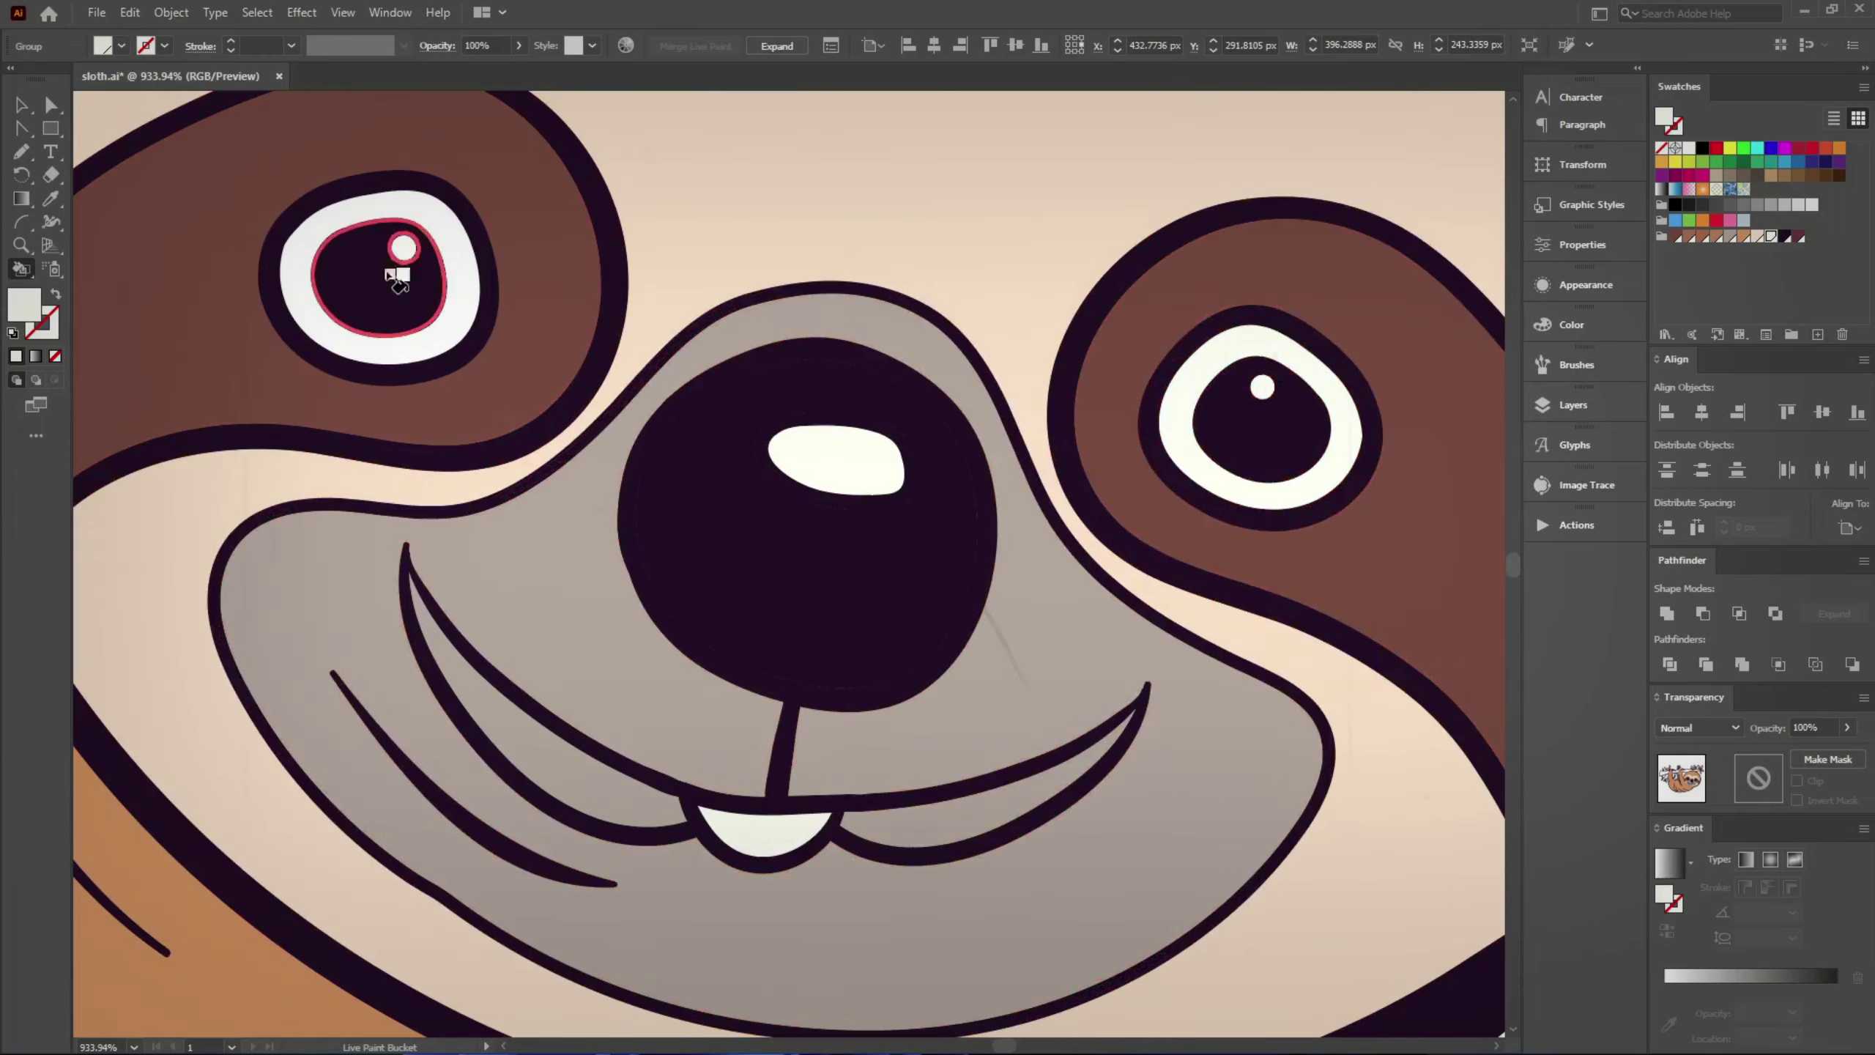
scroll(745, 511, "down", 5)
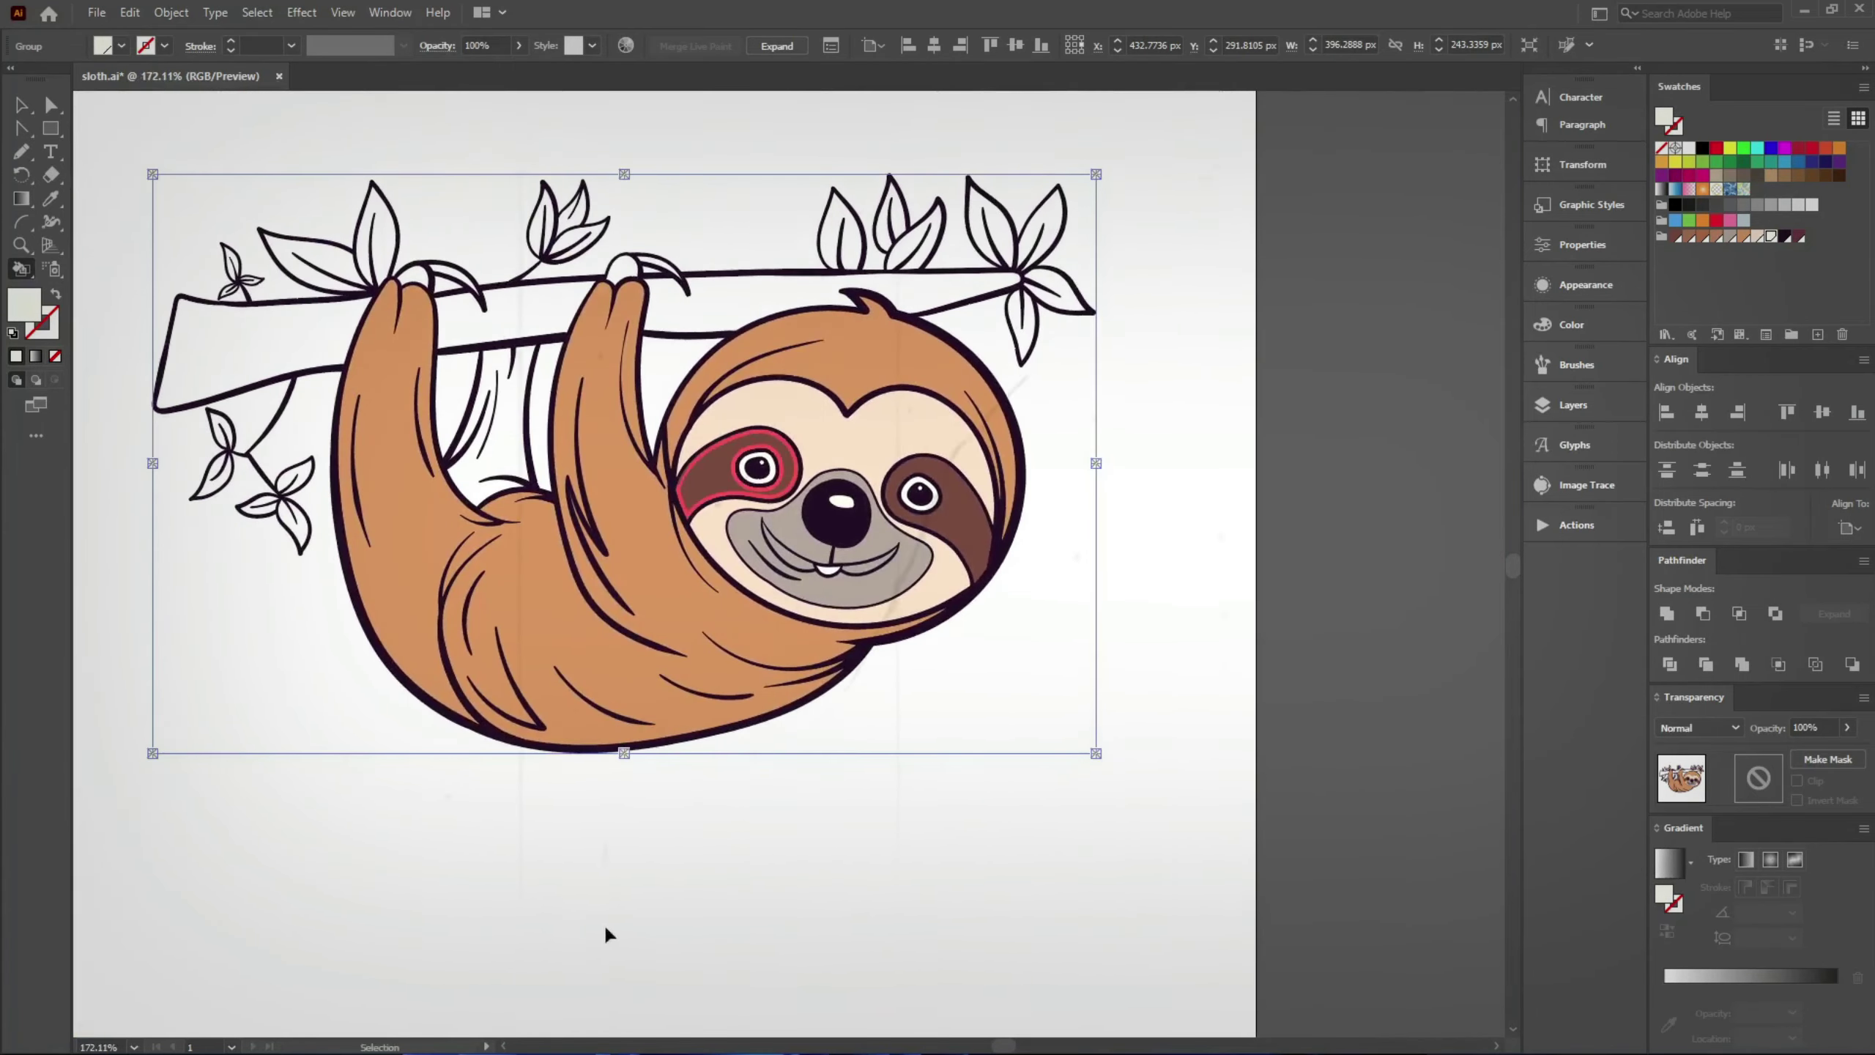
key("ctrl+s")
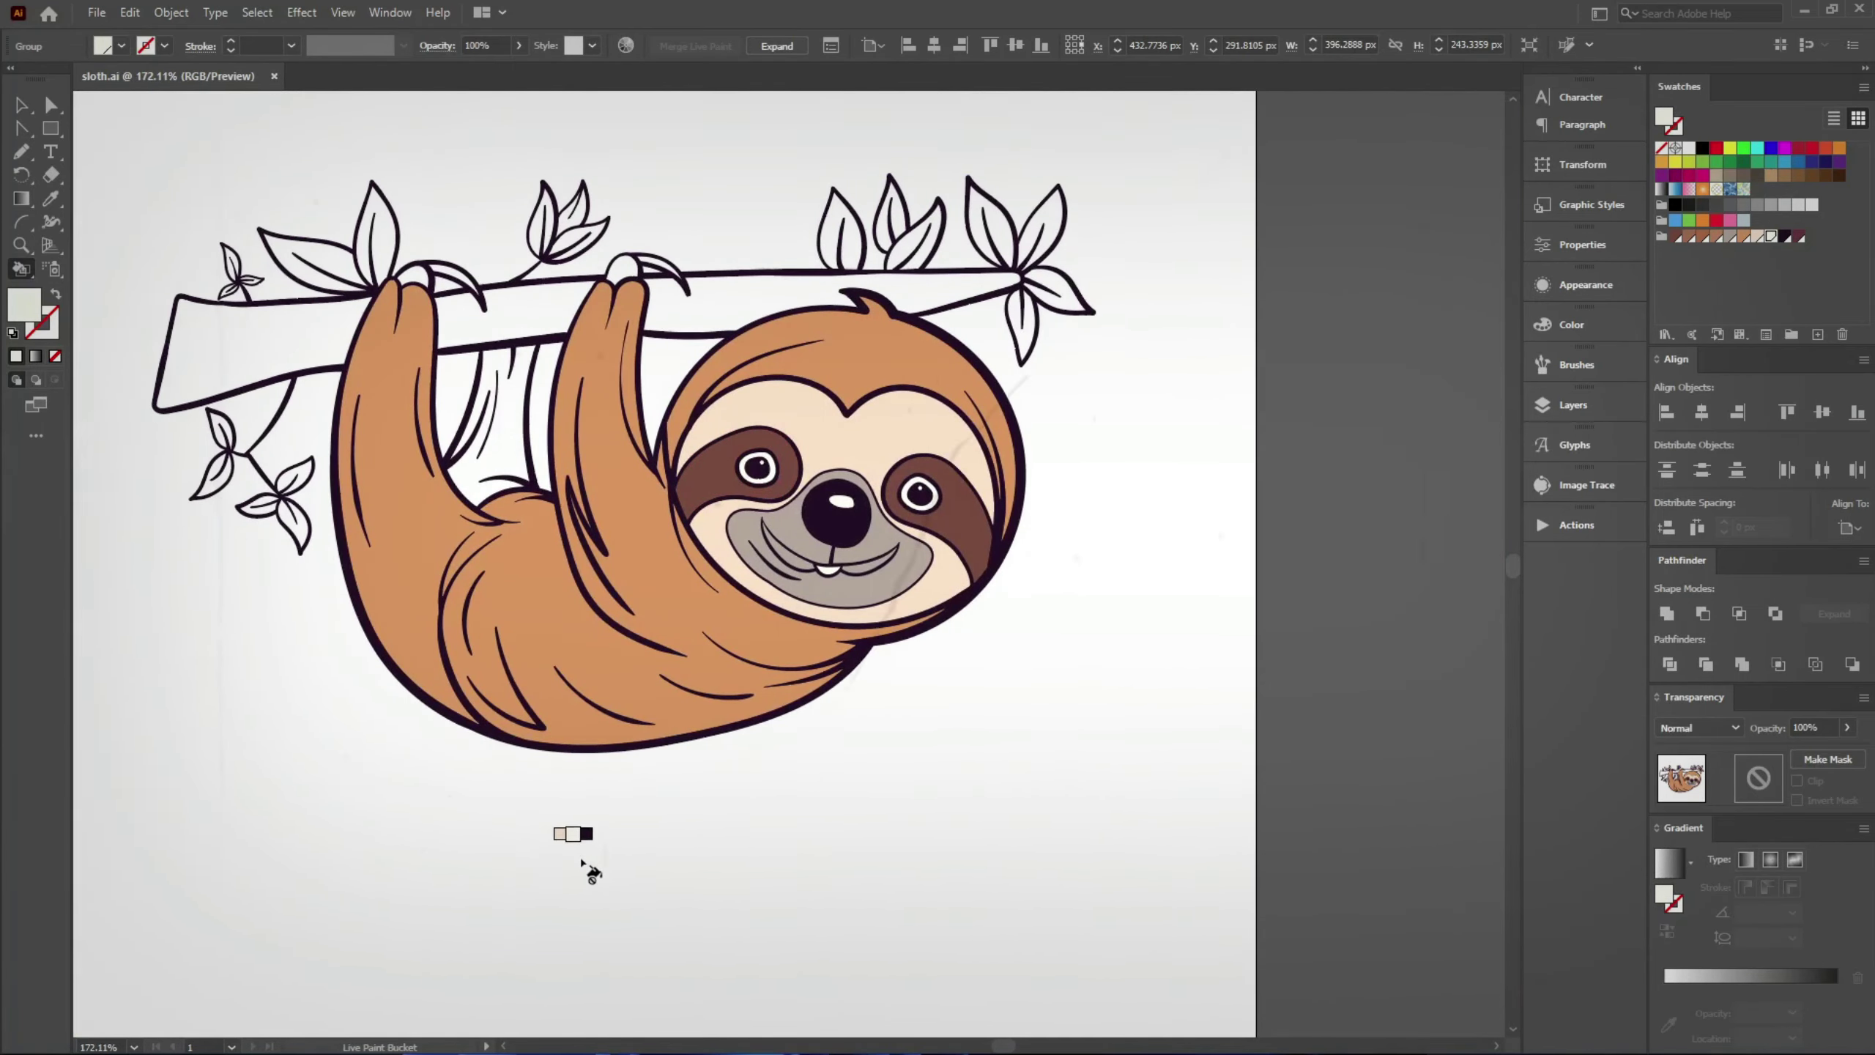
scroll(391, 280, "up", 4)
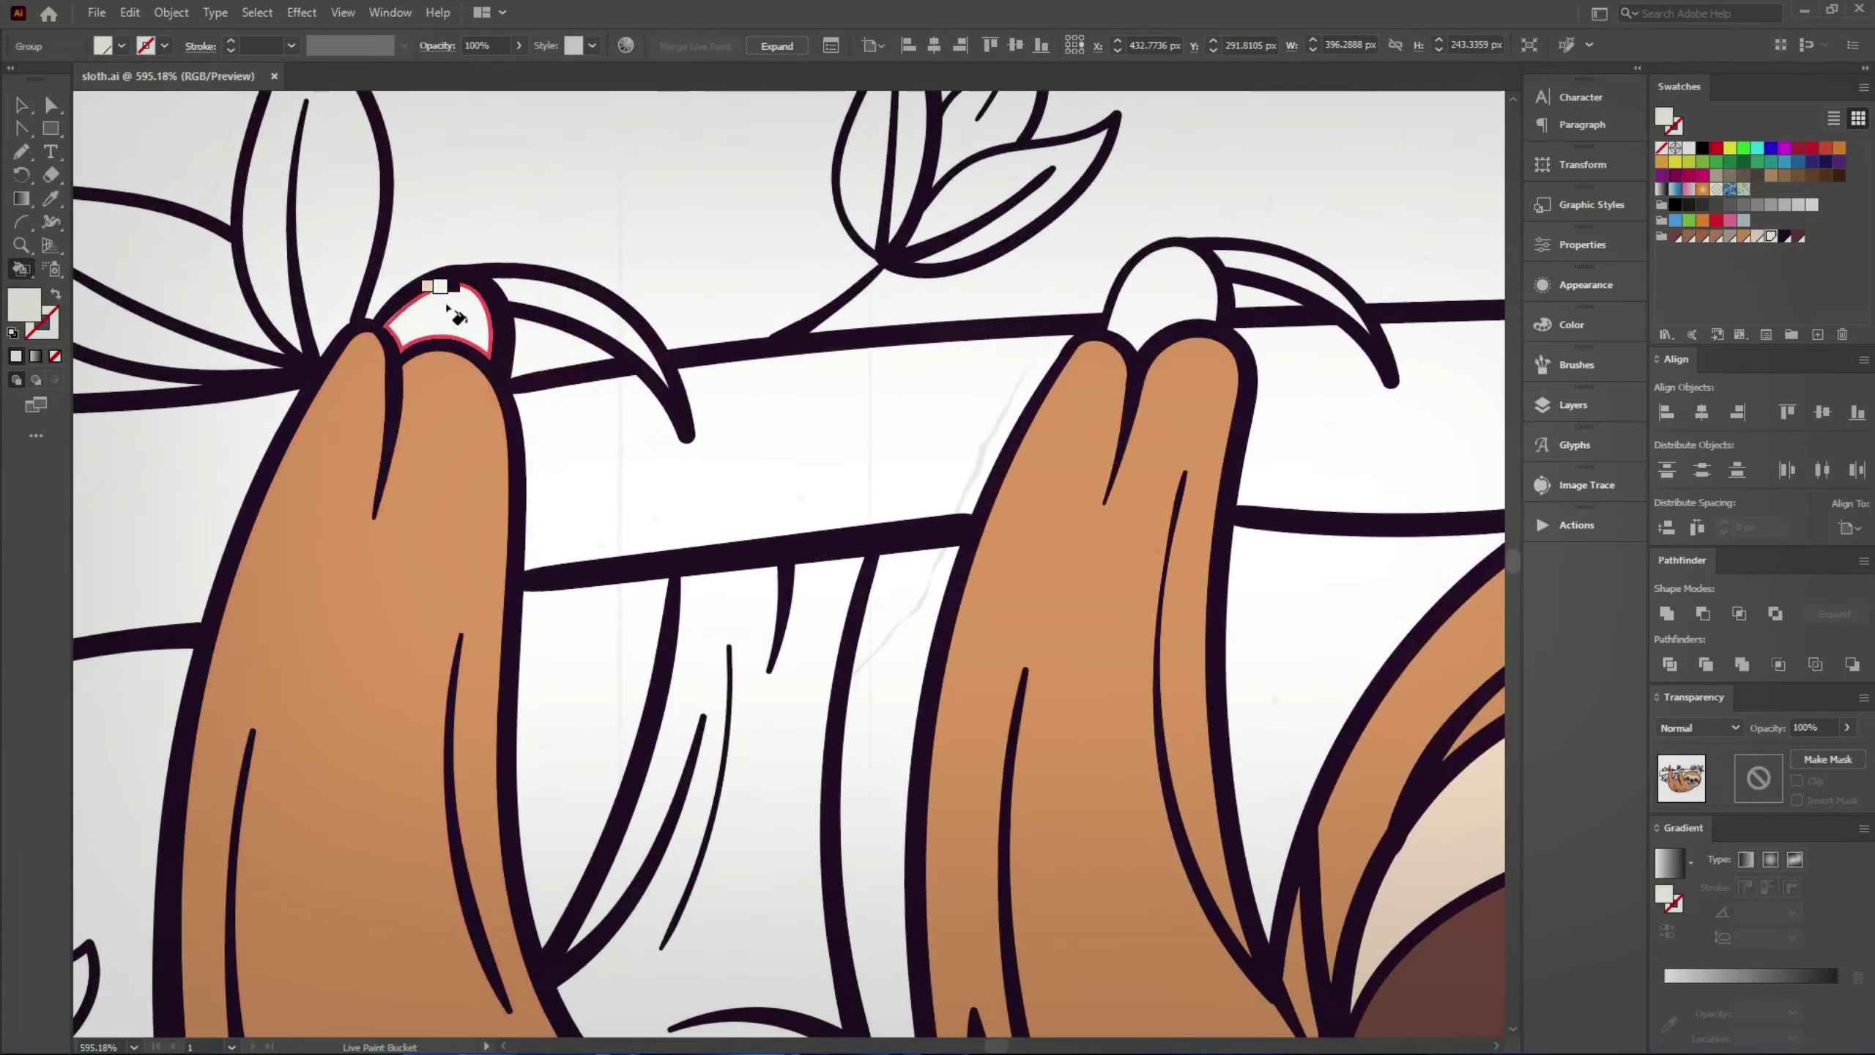
left_click(446, 306)
scroll(753, 231, "right", 5)
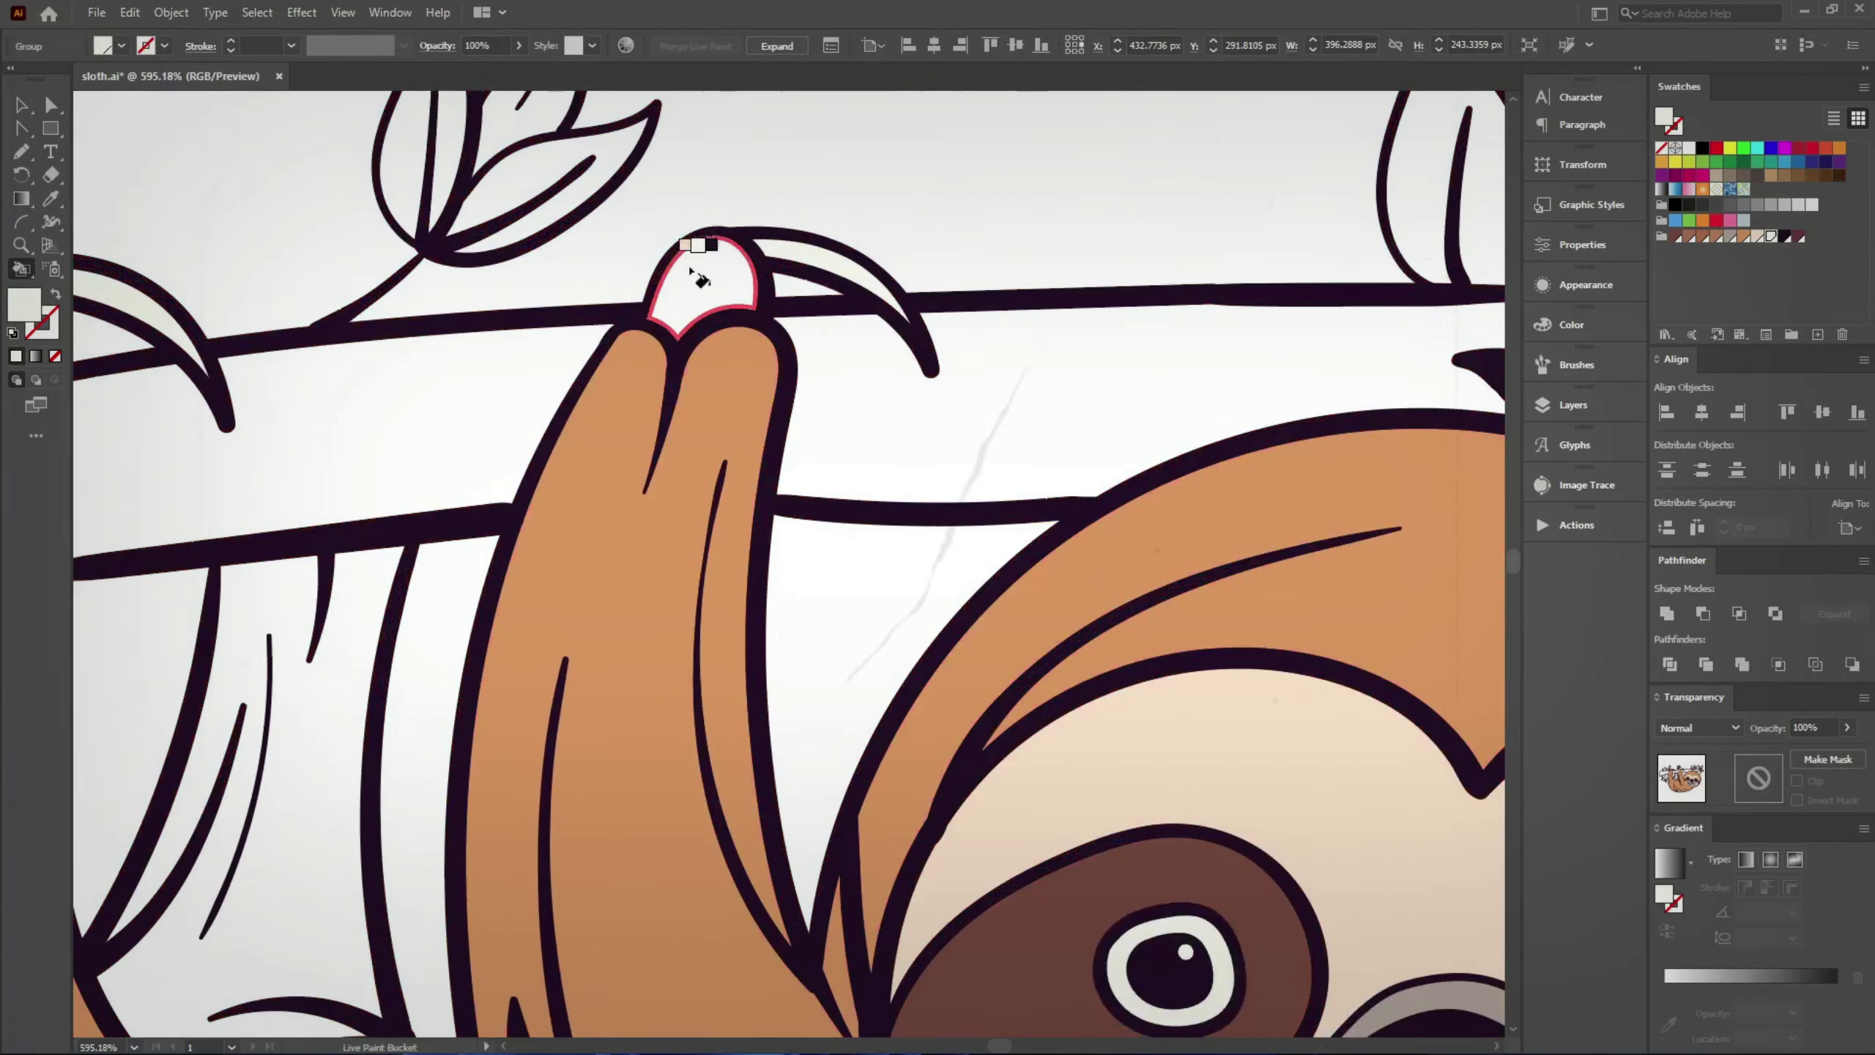
scroll(697, 276, "down", 2)
scroll(738, 443, "down", 2)
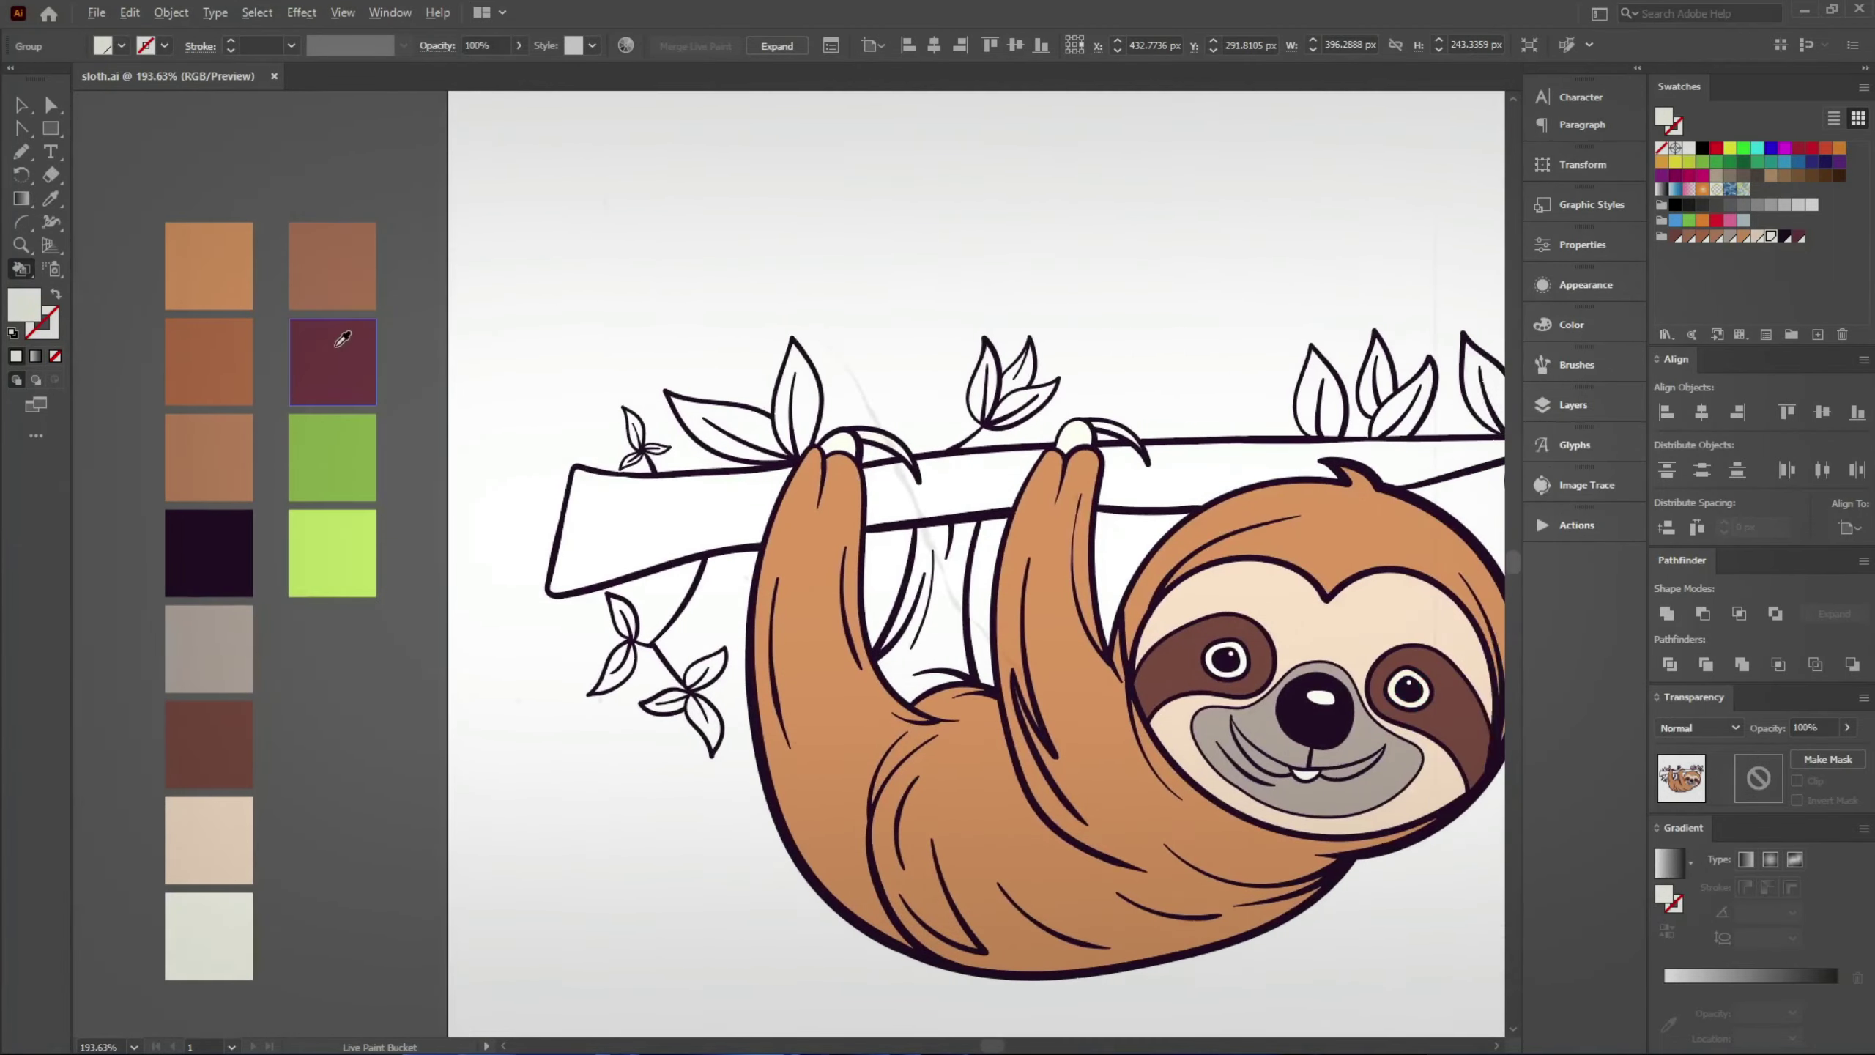
Step: Fill the branch with the brown palette colour
left_click(333, 265, "alt")
left_click(624, 526)
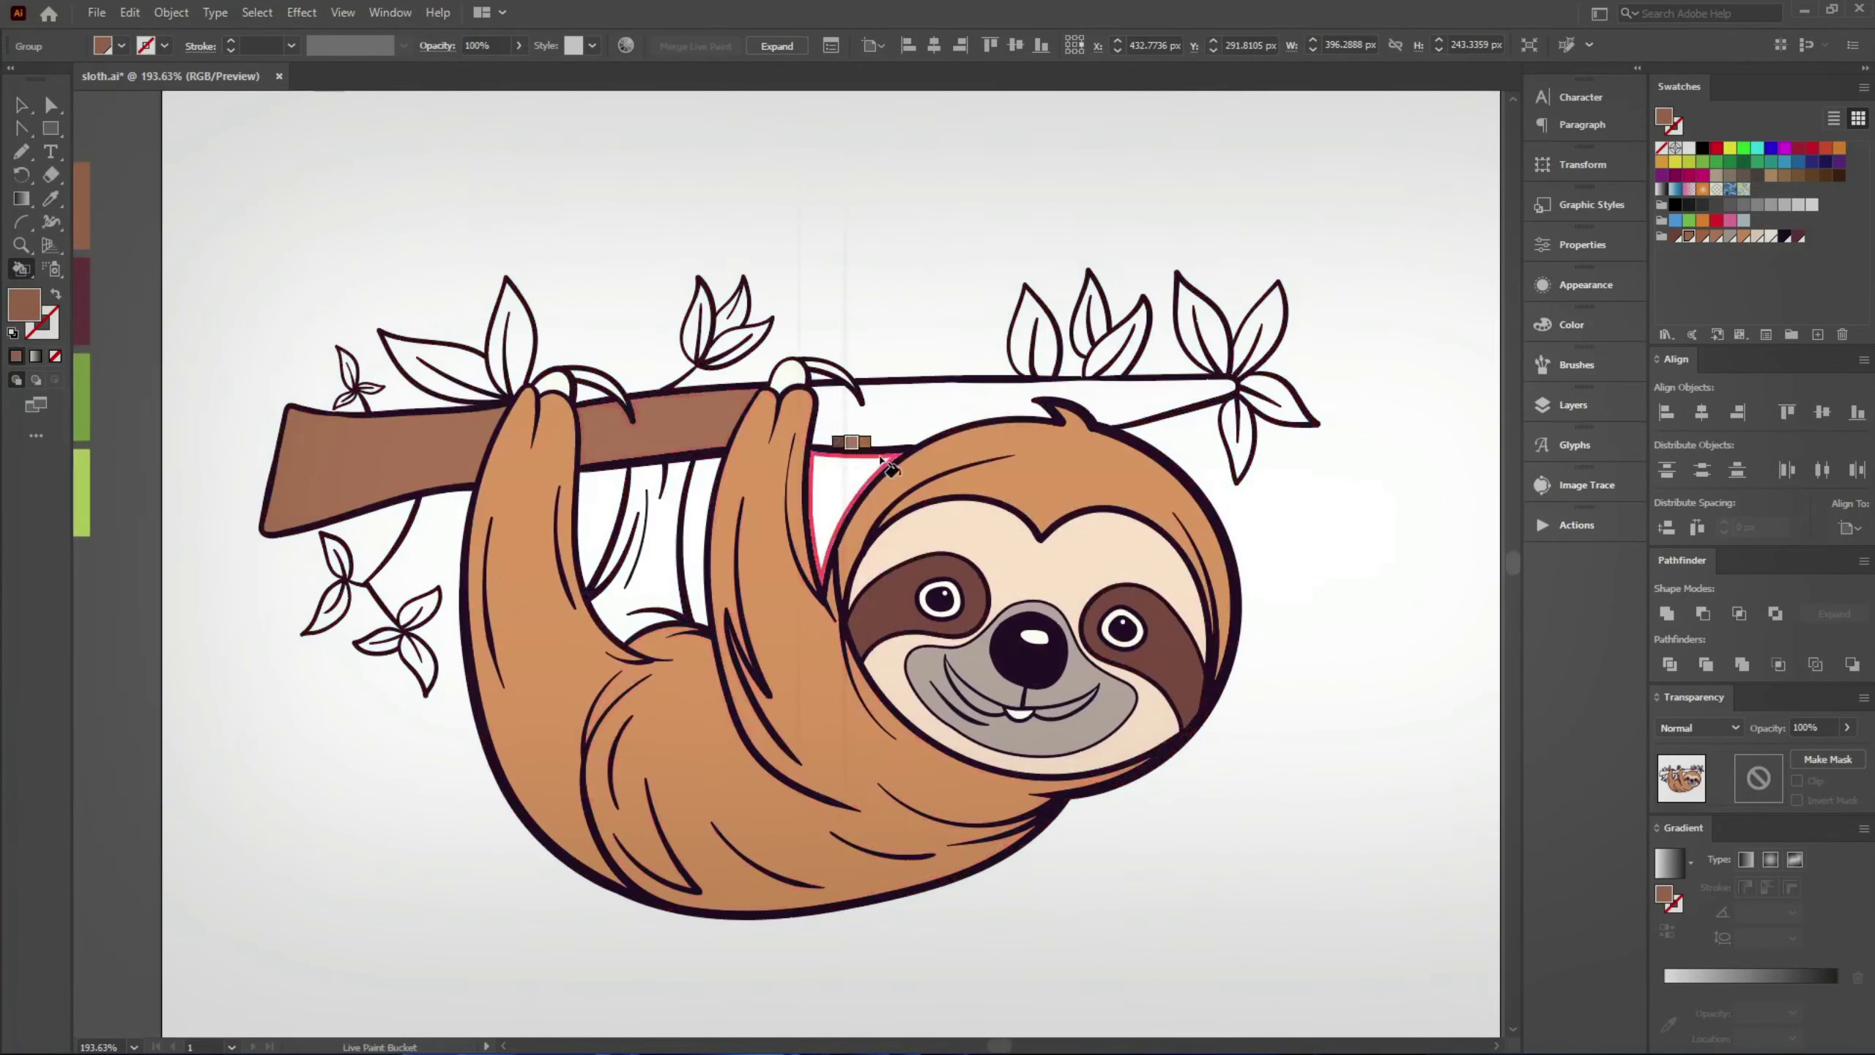
scroll(664, 591, "left", 3)
scroll(517, 480, "left", 2)
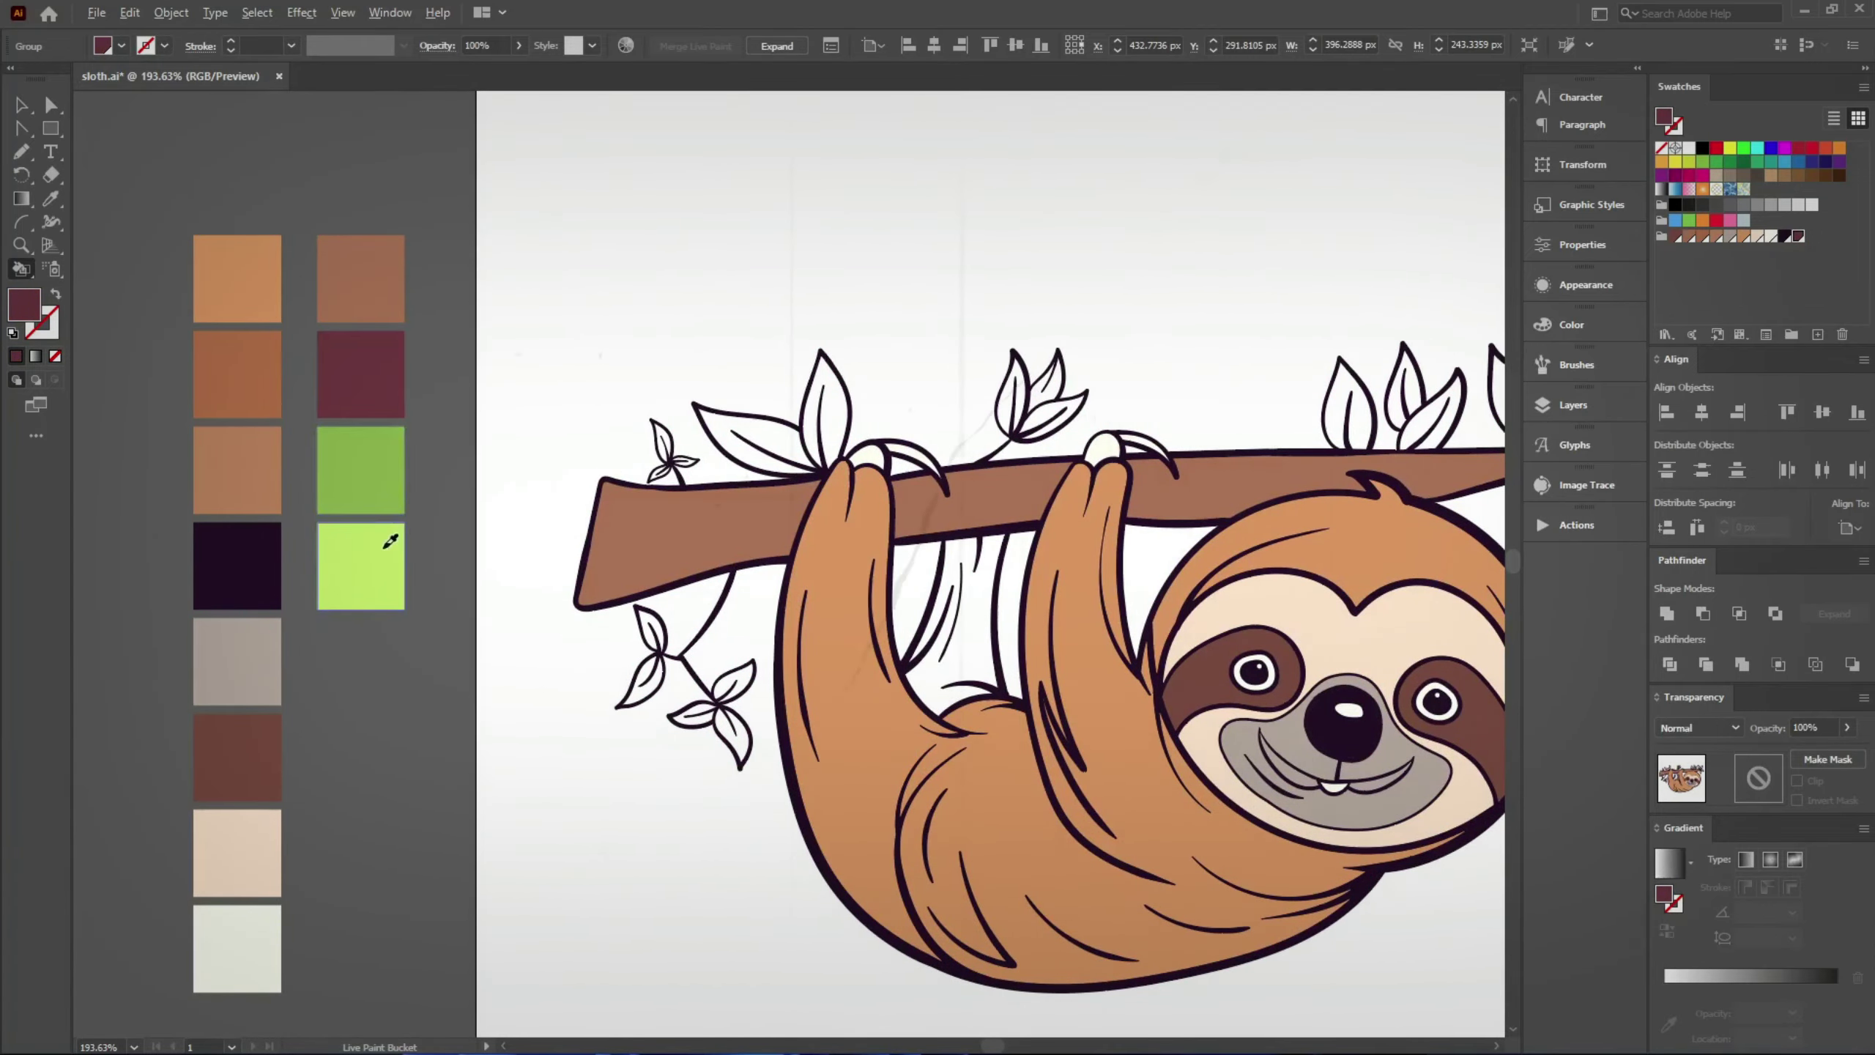
Step: Fill the right-hand and lower-left vine leaves and a small branch cluster light green
left_click(389, 542, "alt")
left_click(790, 568)
left_click(786, 731)
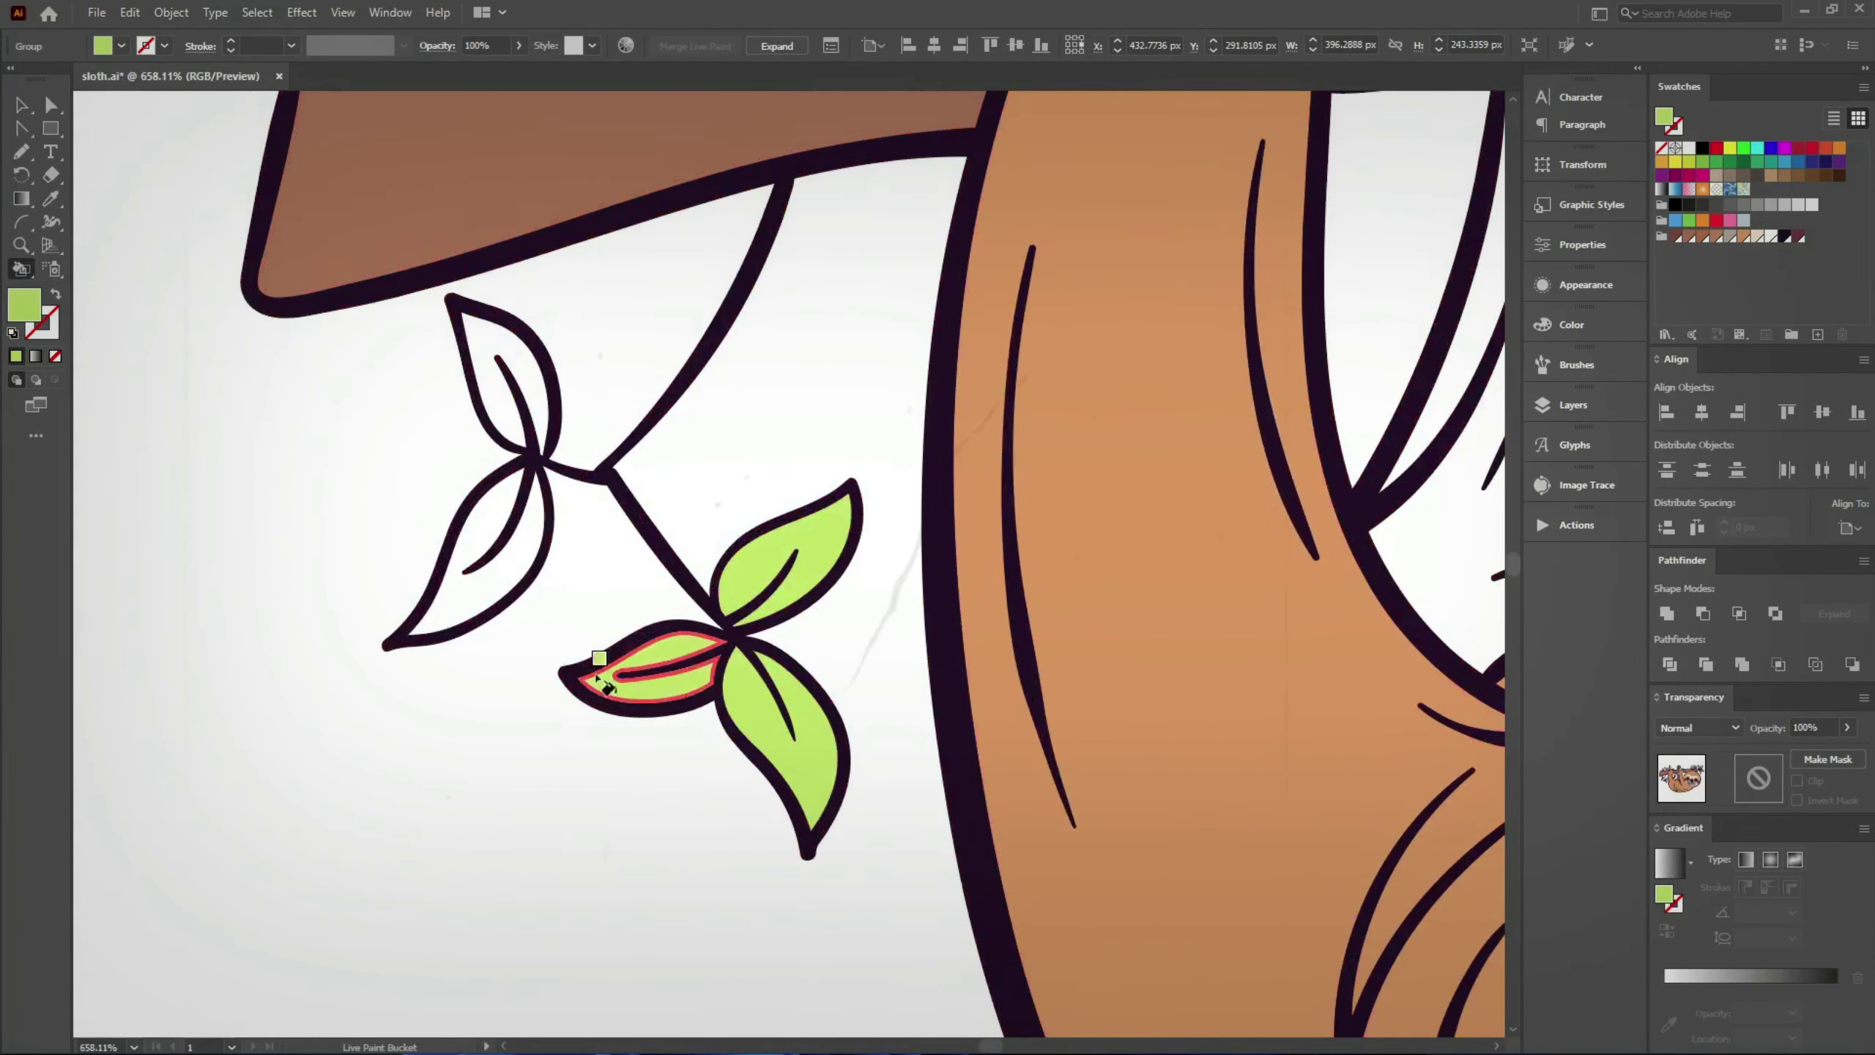
left_click(473, 568)
scroll(502, 399, "up", 5)
left_click(376, 347)
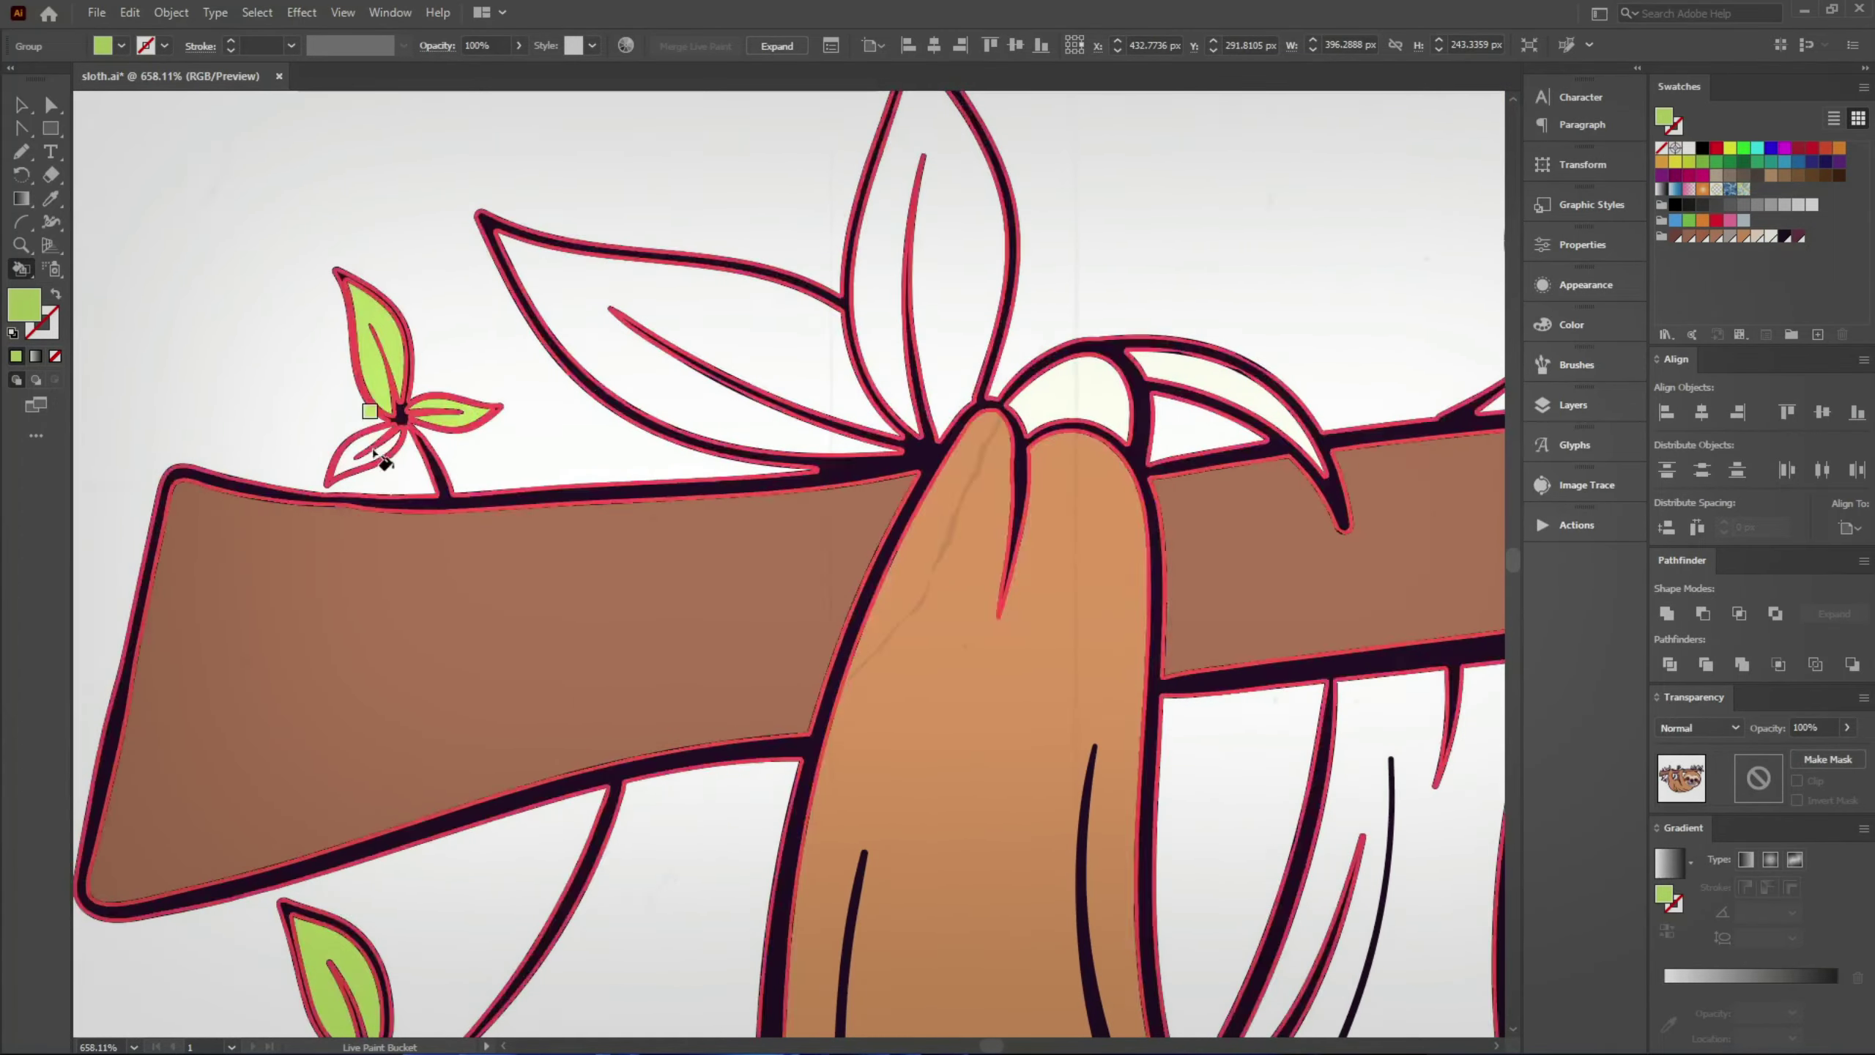
scroll(381, 458, "right", 5)
scroll(664, 381, "right", 3)
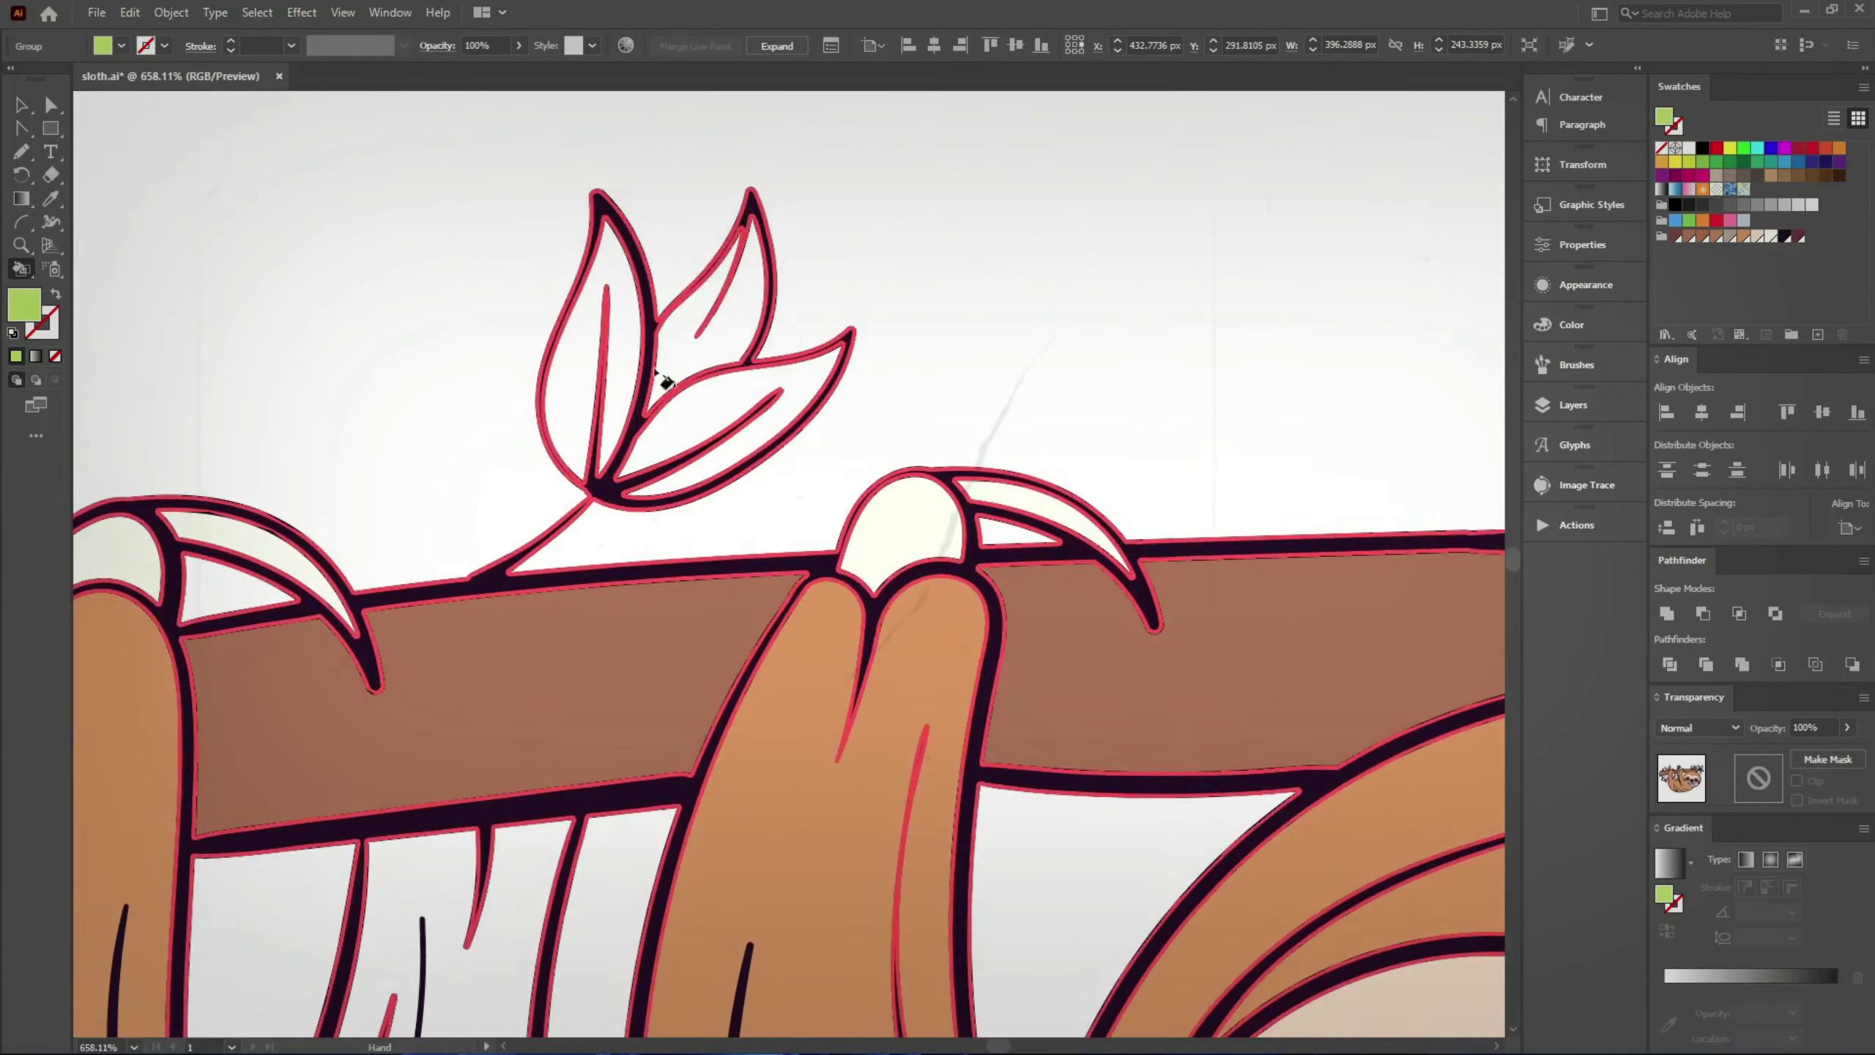
Step: Fill the remaining white leaves in the branch clusters light green
left_click(656, 371)
scroll(606, 377, "down", 5)
scroll(960, 554, "up", 5)
left_click(695, 366)
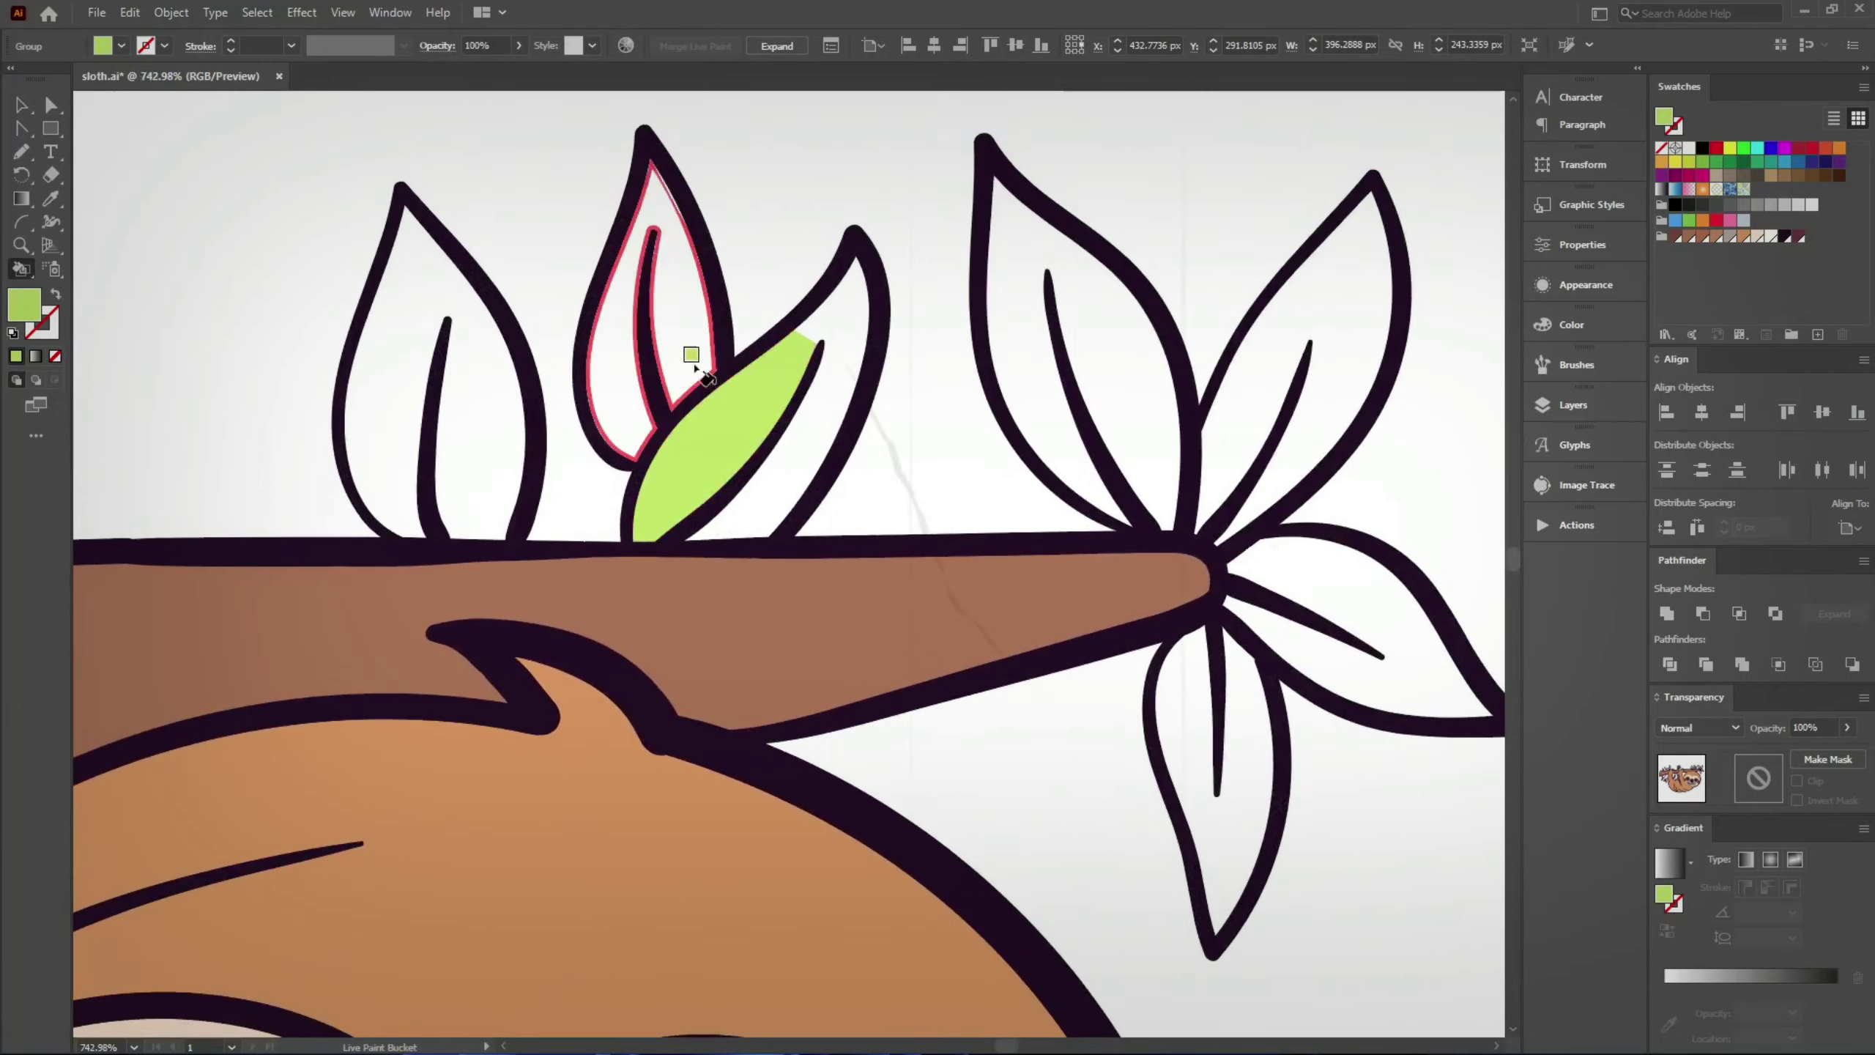
left_click(443, 384)
scroll(701, 503, "right", 5)
left_click(701, 311)
left_click(838, 368)
left_click(960, 577)
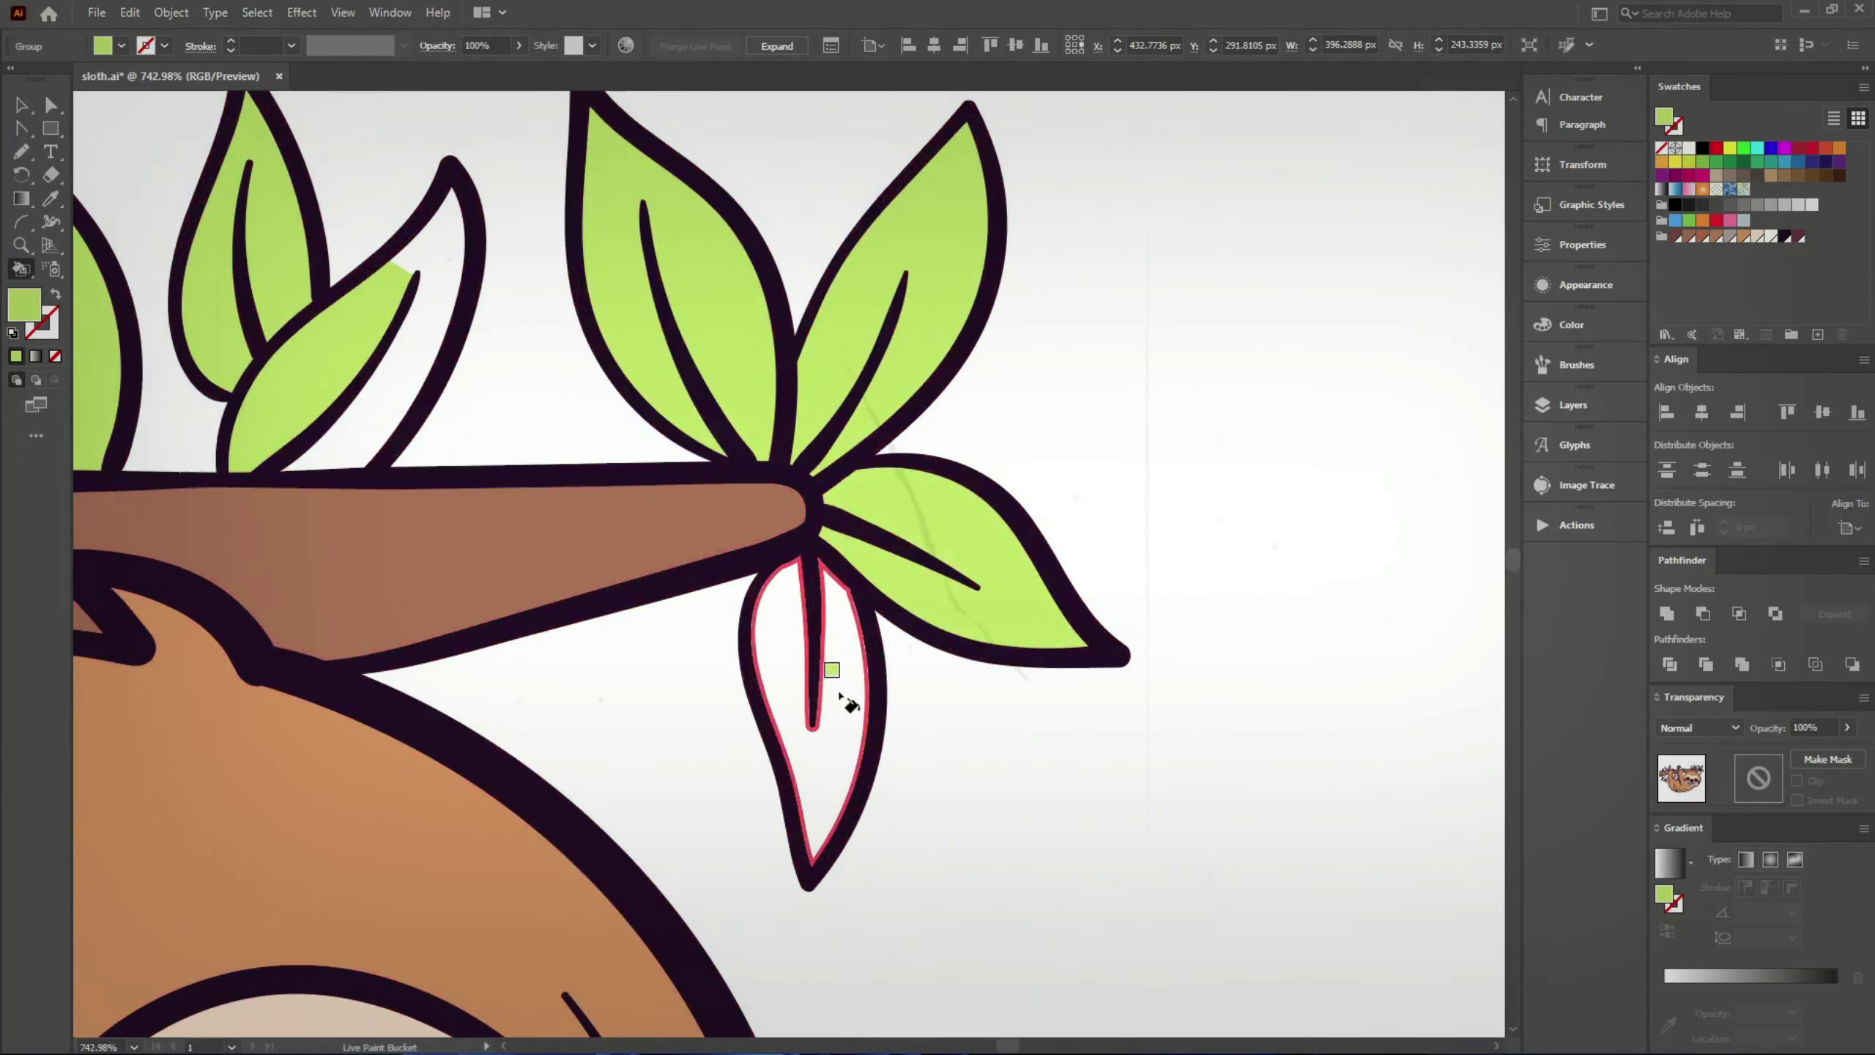
scroll(842, 698, "down", 5)
scroll(842, 698, "up", 2)
left_click_drag(743, 949, 618, 781)
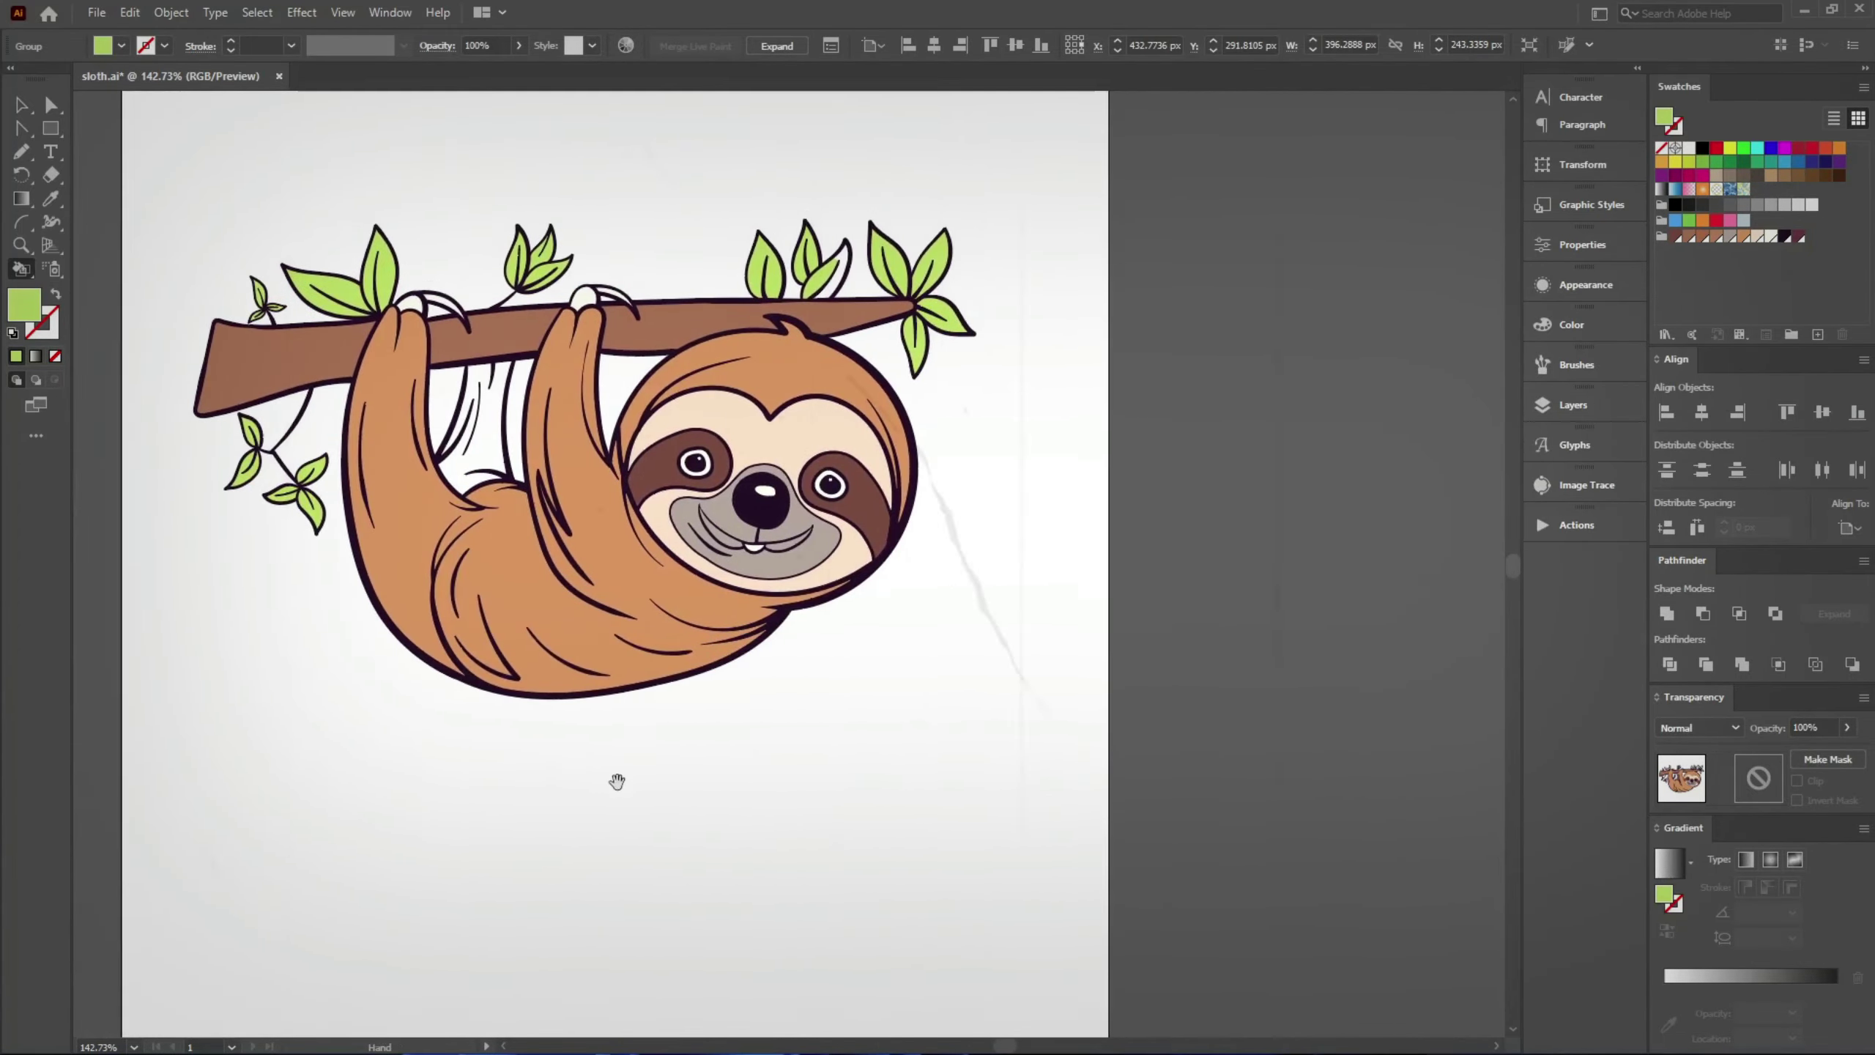
Step: Sample the orange fur and light green leaf colours from the painted artwork
scroll(690, 797, "down", 1)
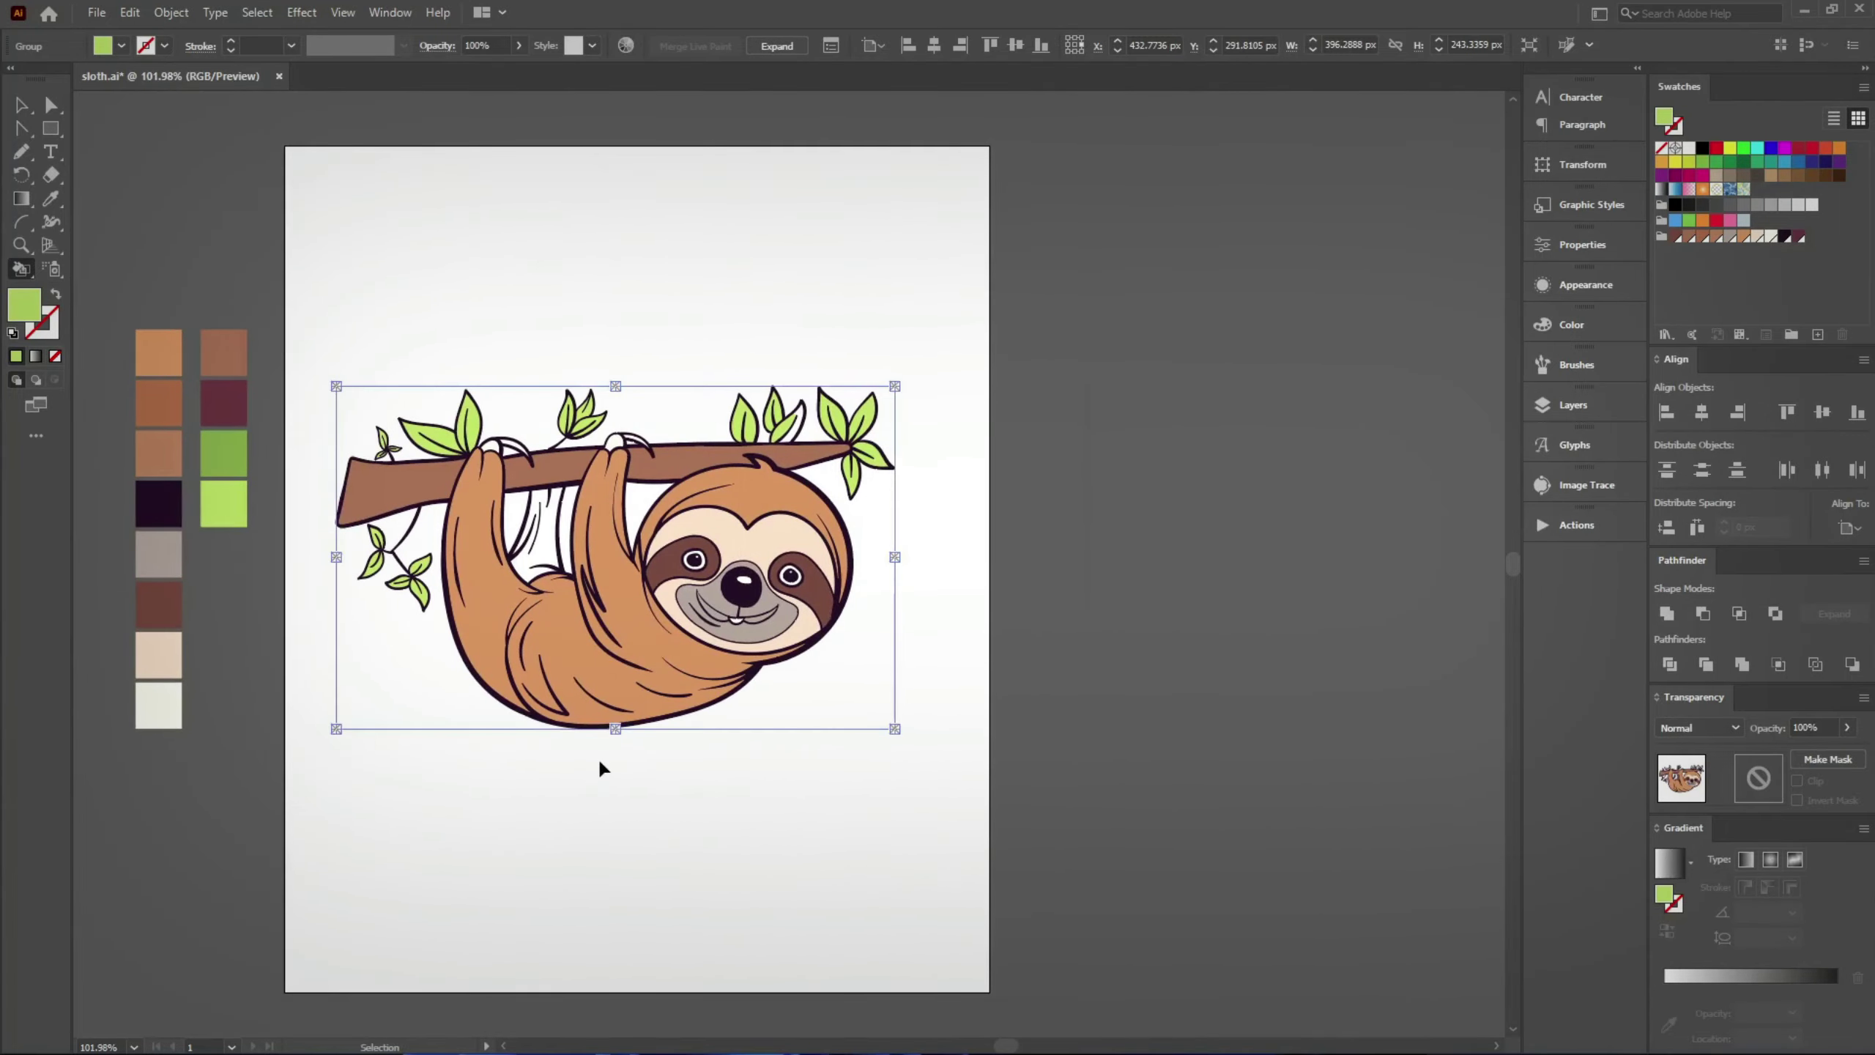
key("v")
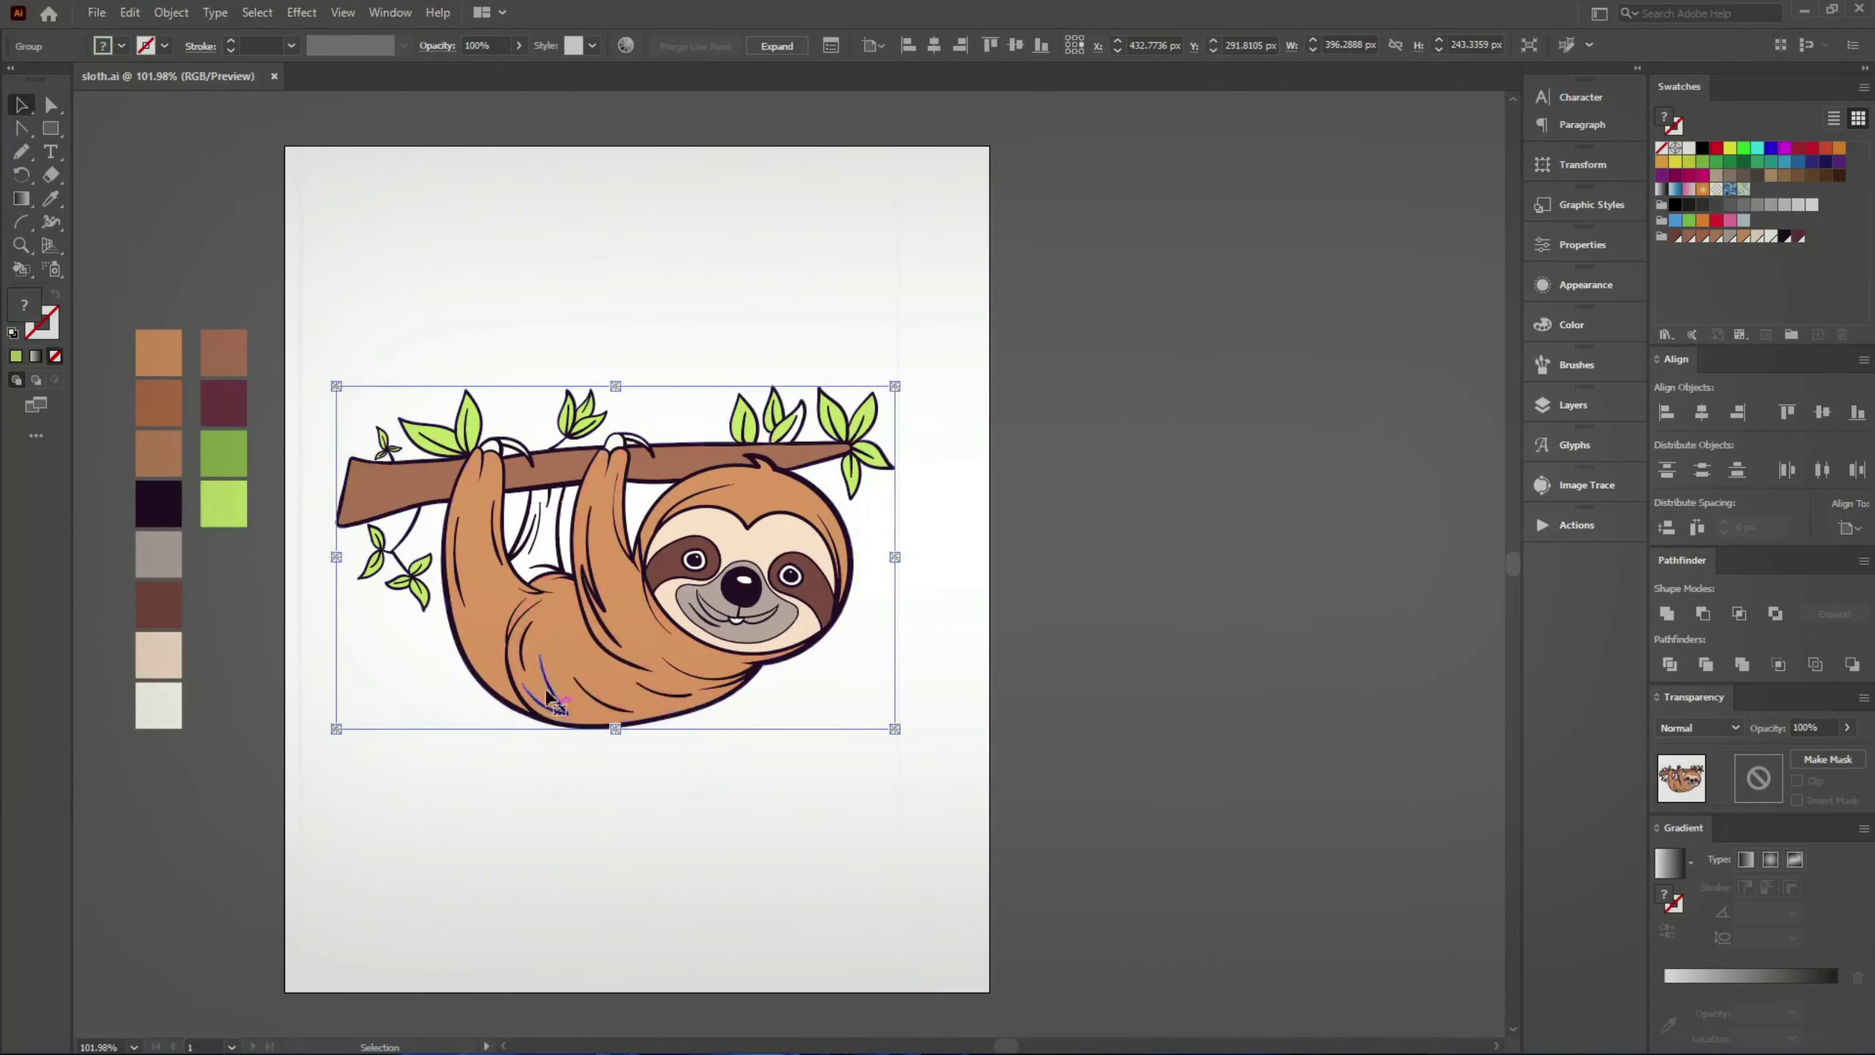
scroll(548, 698, "up", 3)
scroll(738, 680, "up", 2)
scroll(917, 672, "down", 1)
scroll(917, 671, "up", 1)
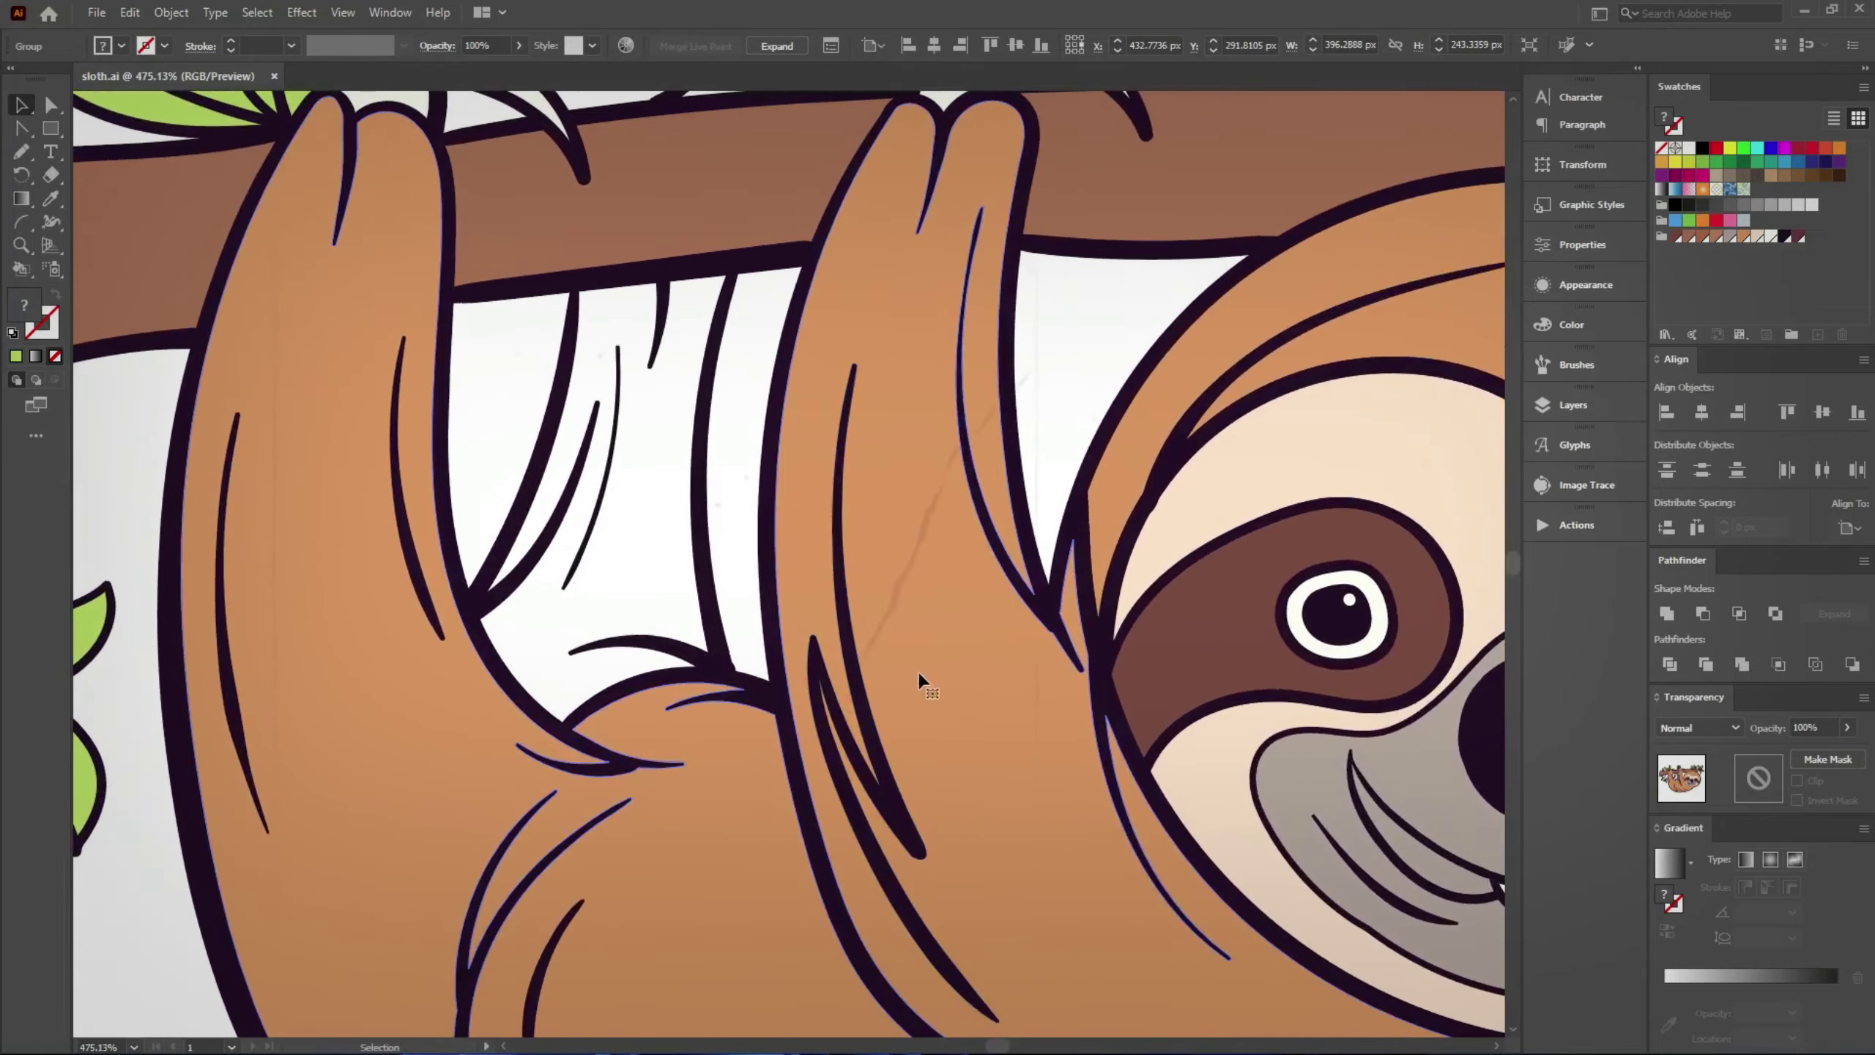
key("k")
left_click(913, 620, "alt")
scroll(546, 629, "down", 5)
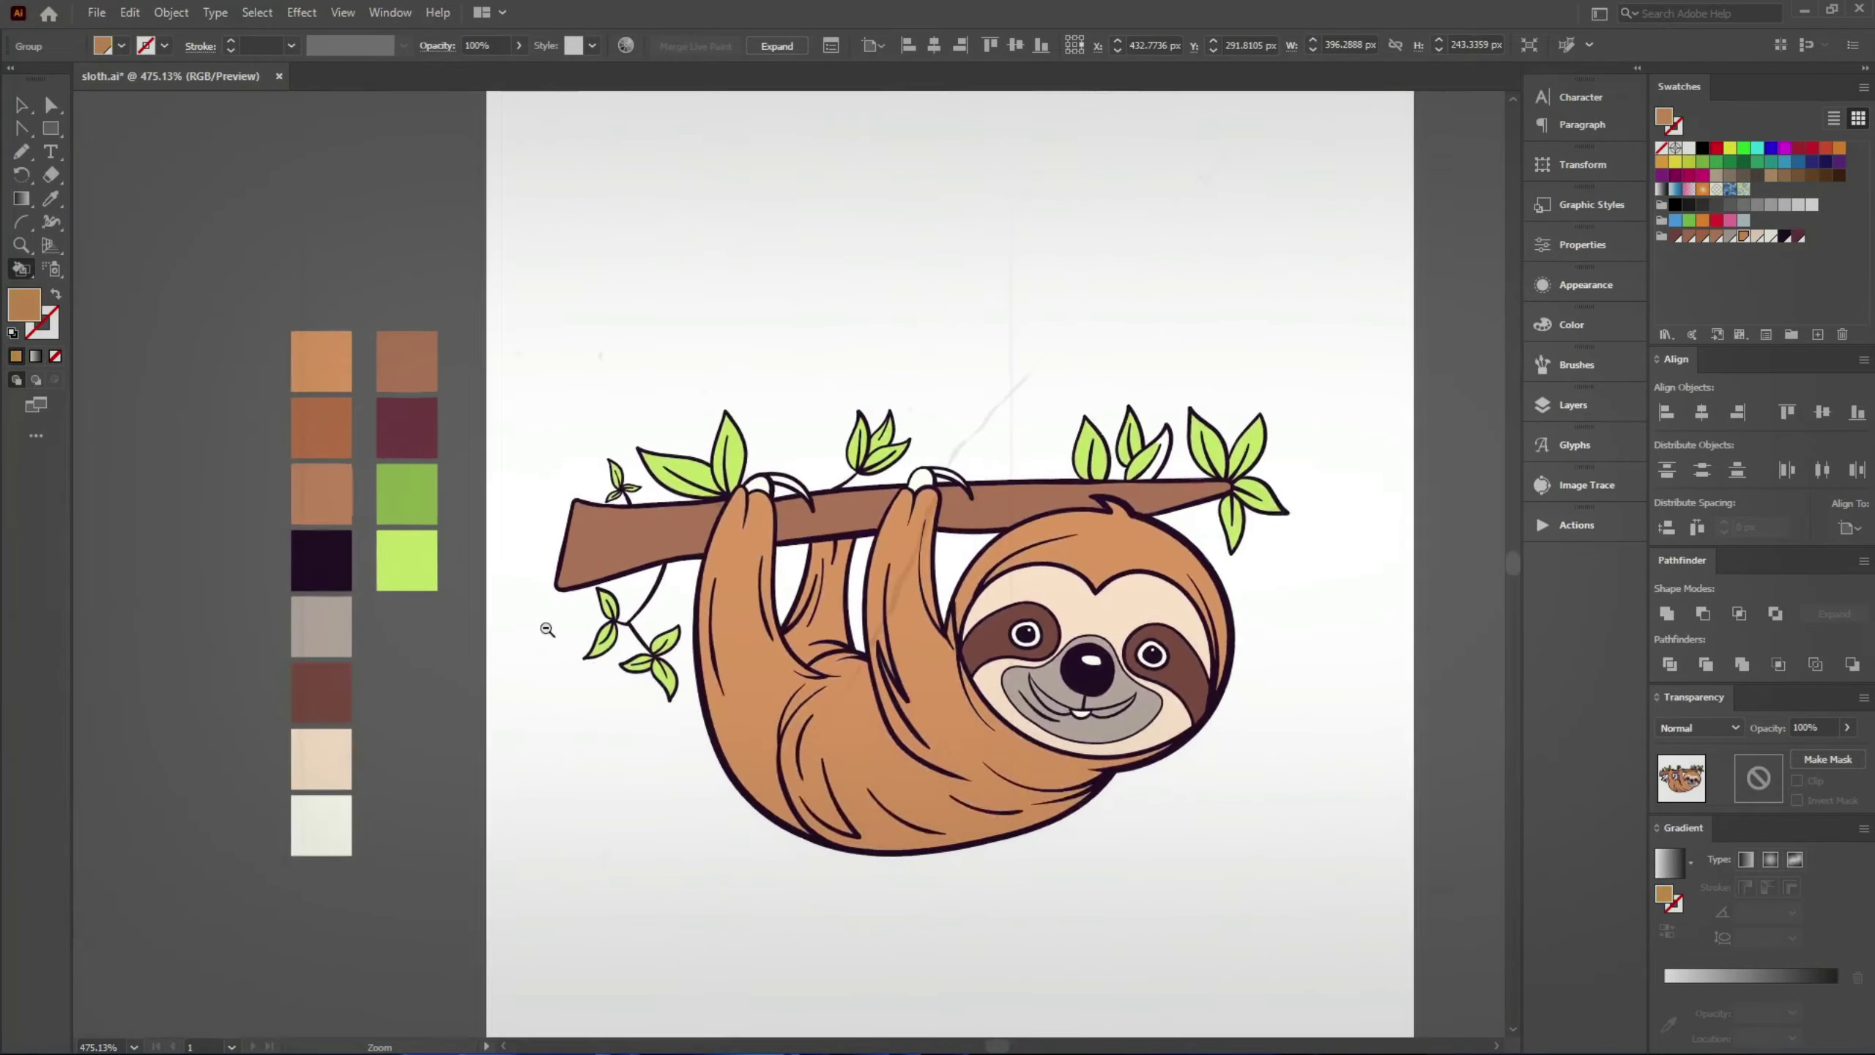
scroll(547, 629, "down", 1)
scroll(664, 592, "right", 3)
scroll(702, 456, "up", 3)
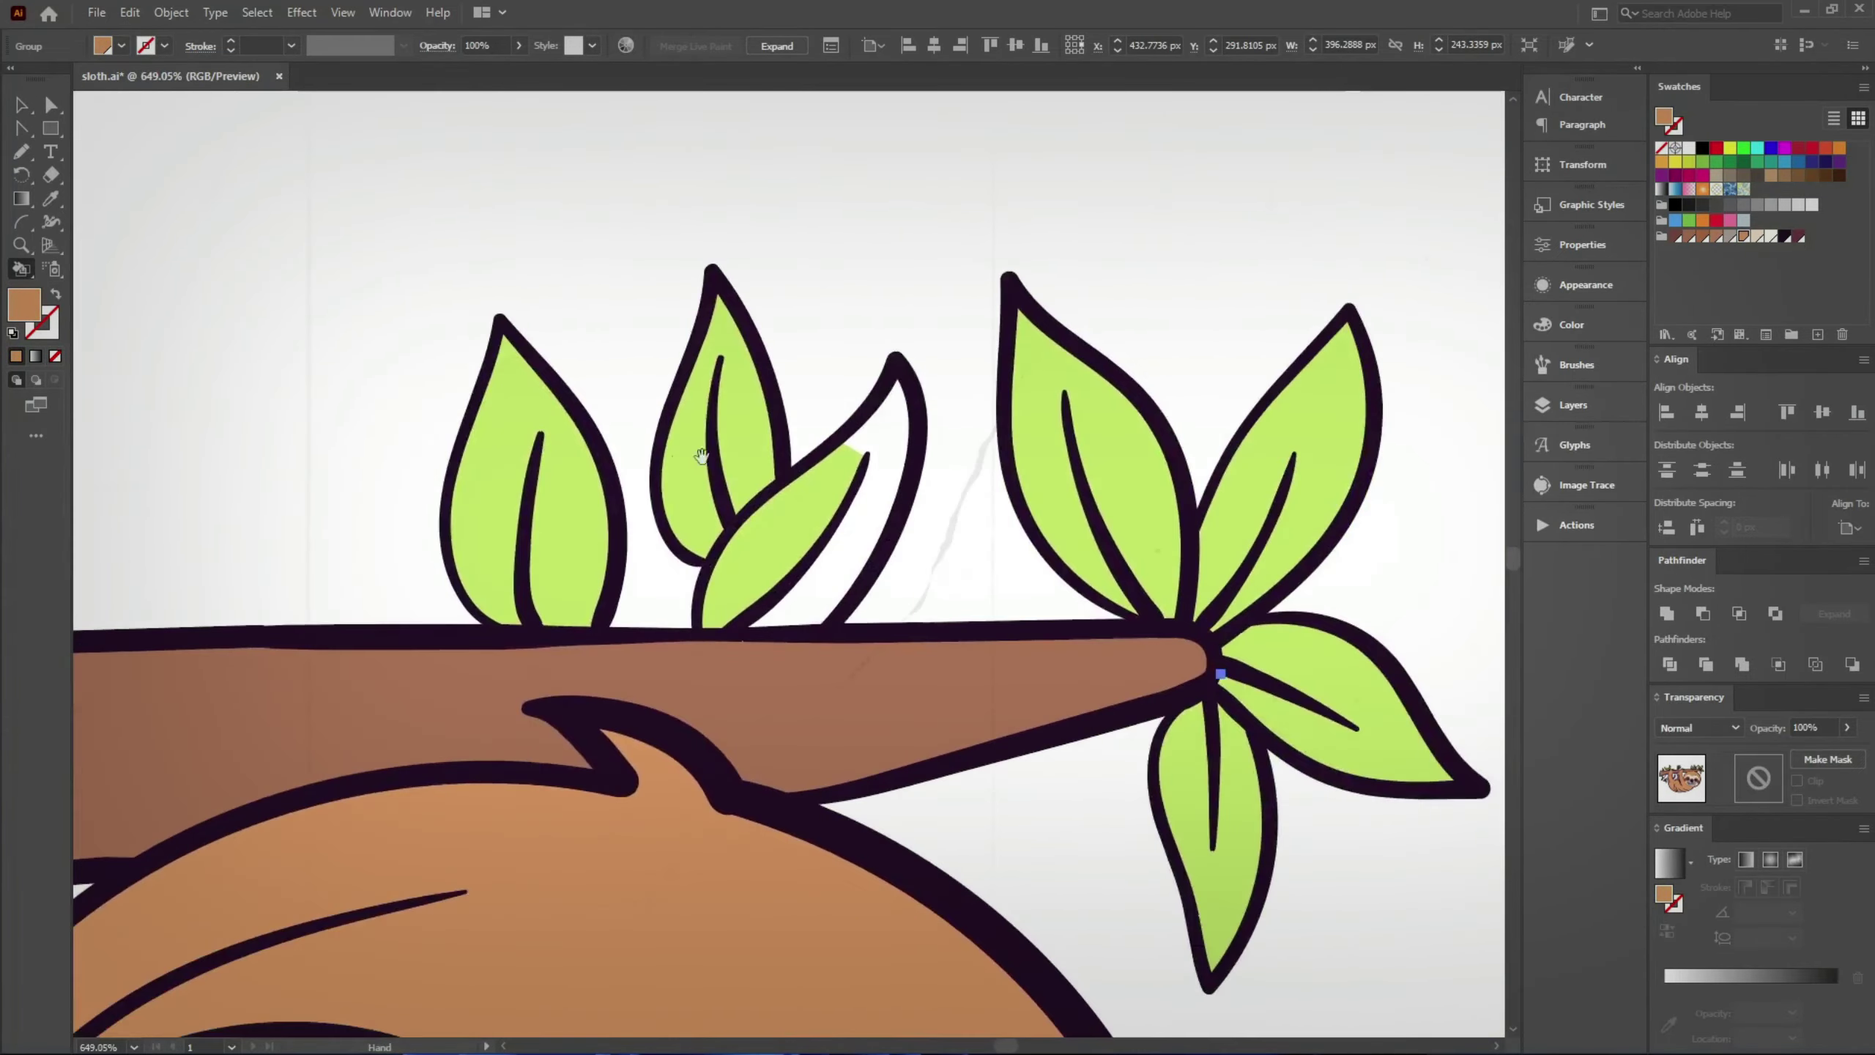
left_click(842, 472, "alt")
scroll(557, 619, "down", 8)
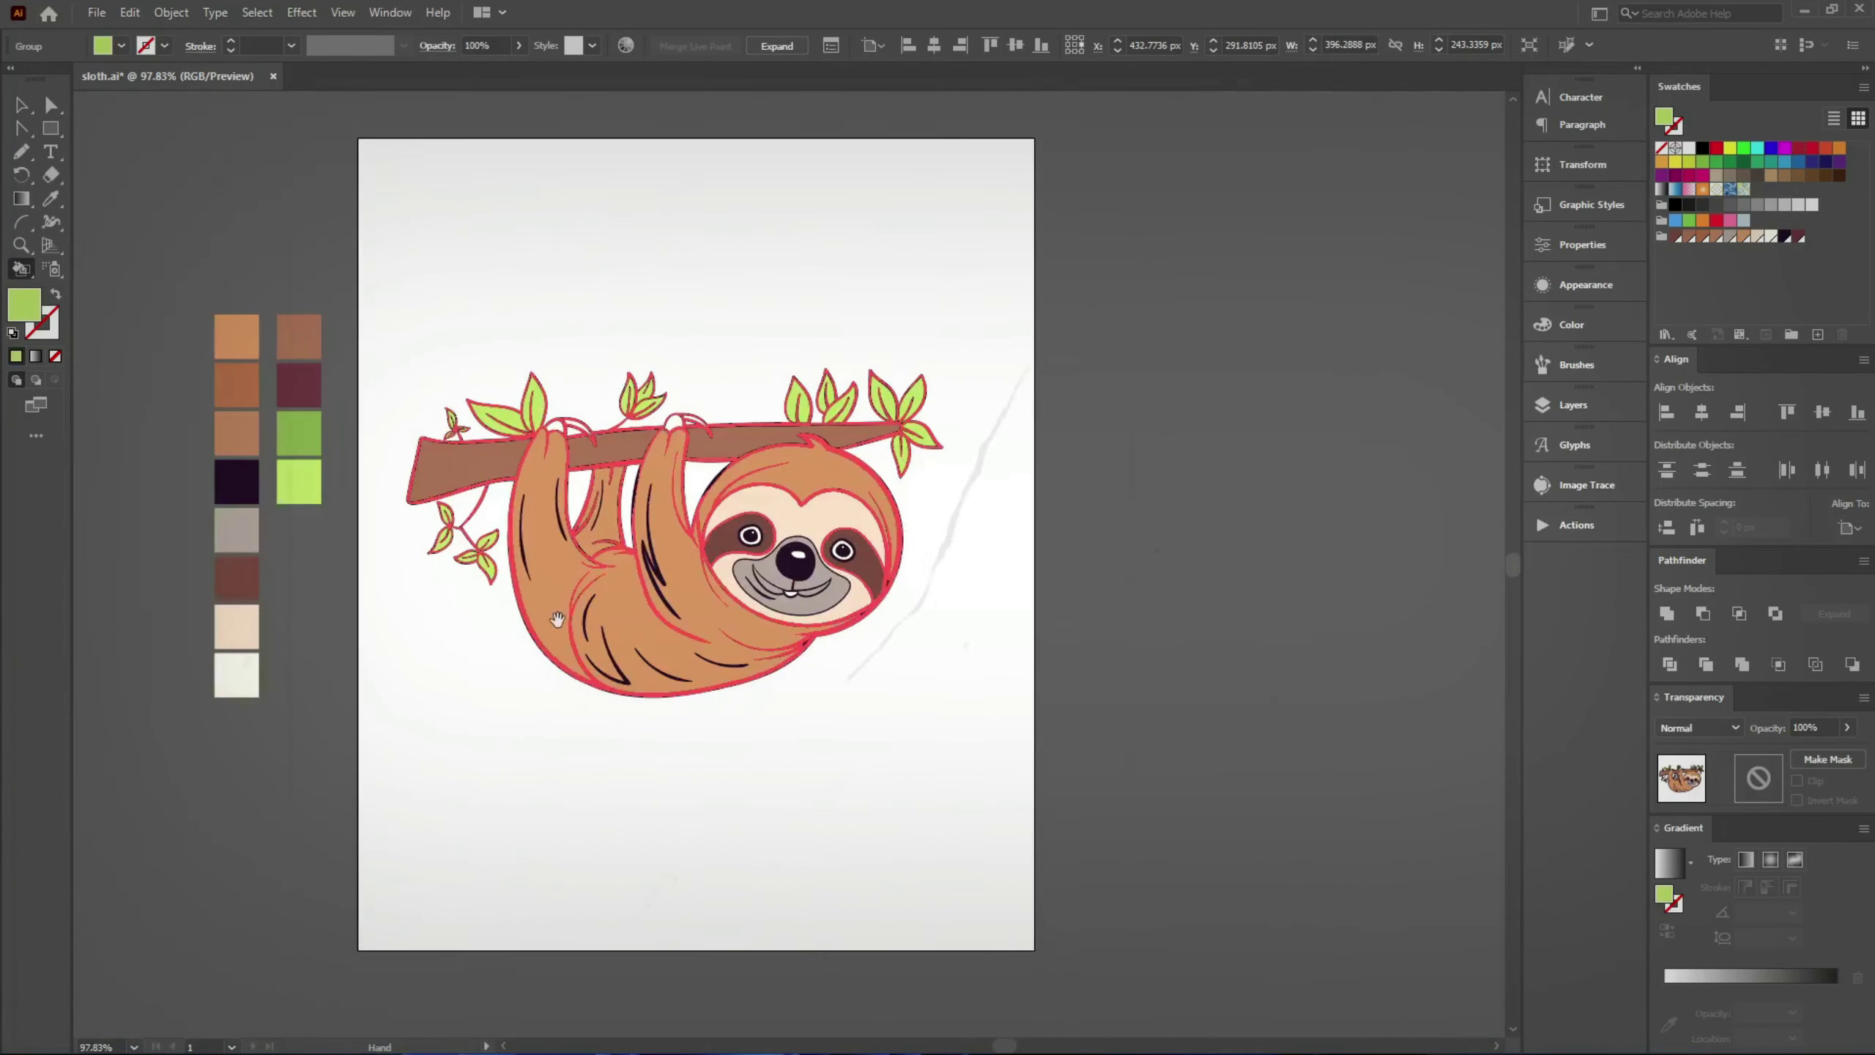
Step: Expand the Live Paint sloth group with Object, Fill and Stroke kept
key("v")
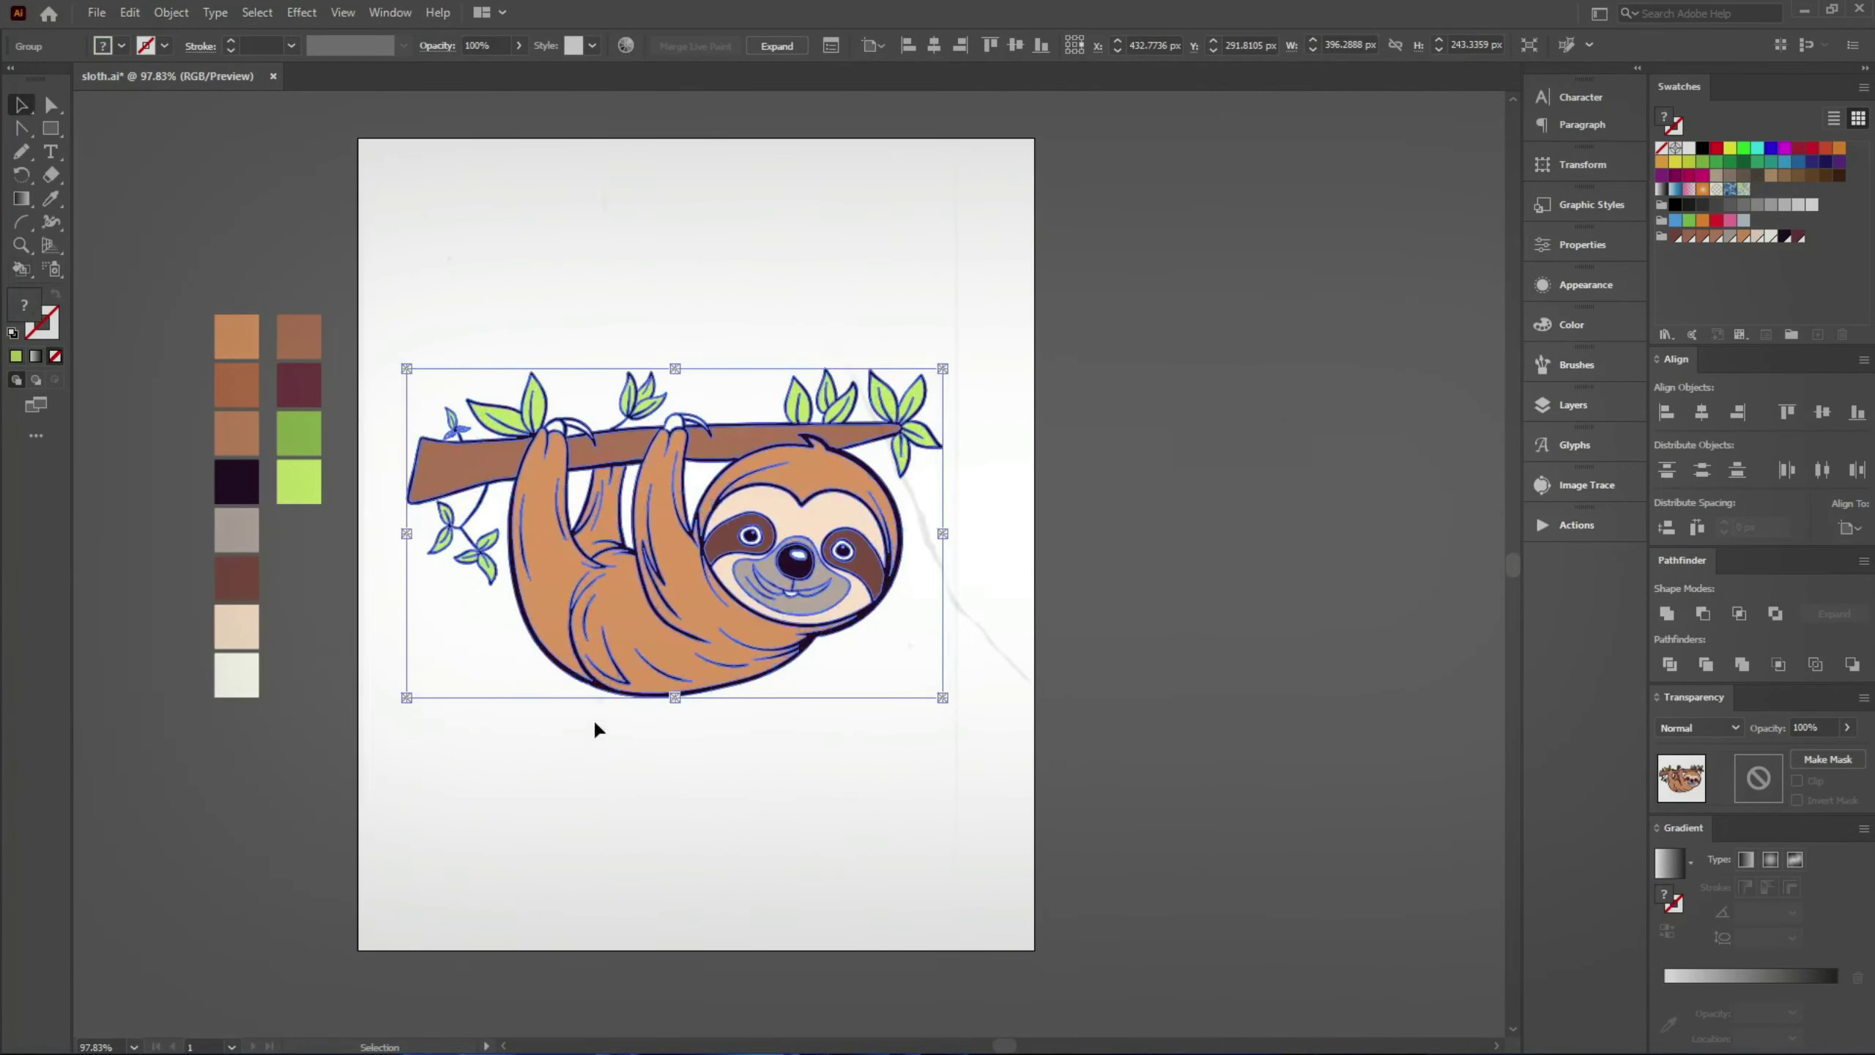
left_click(171, 13)
left_click(214, 258)
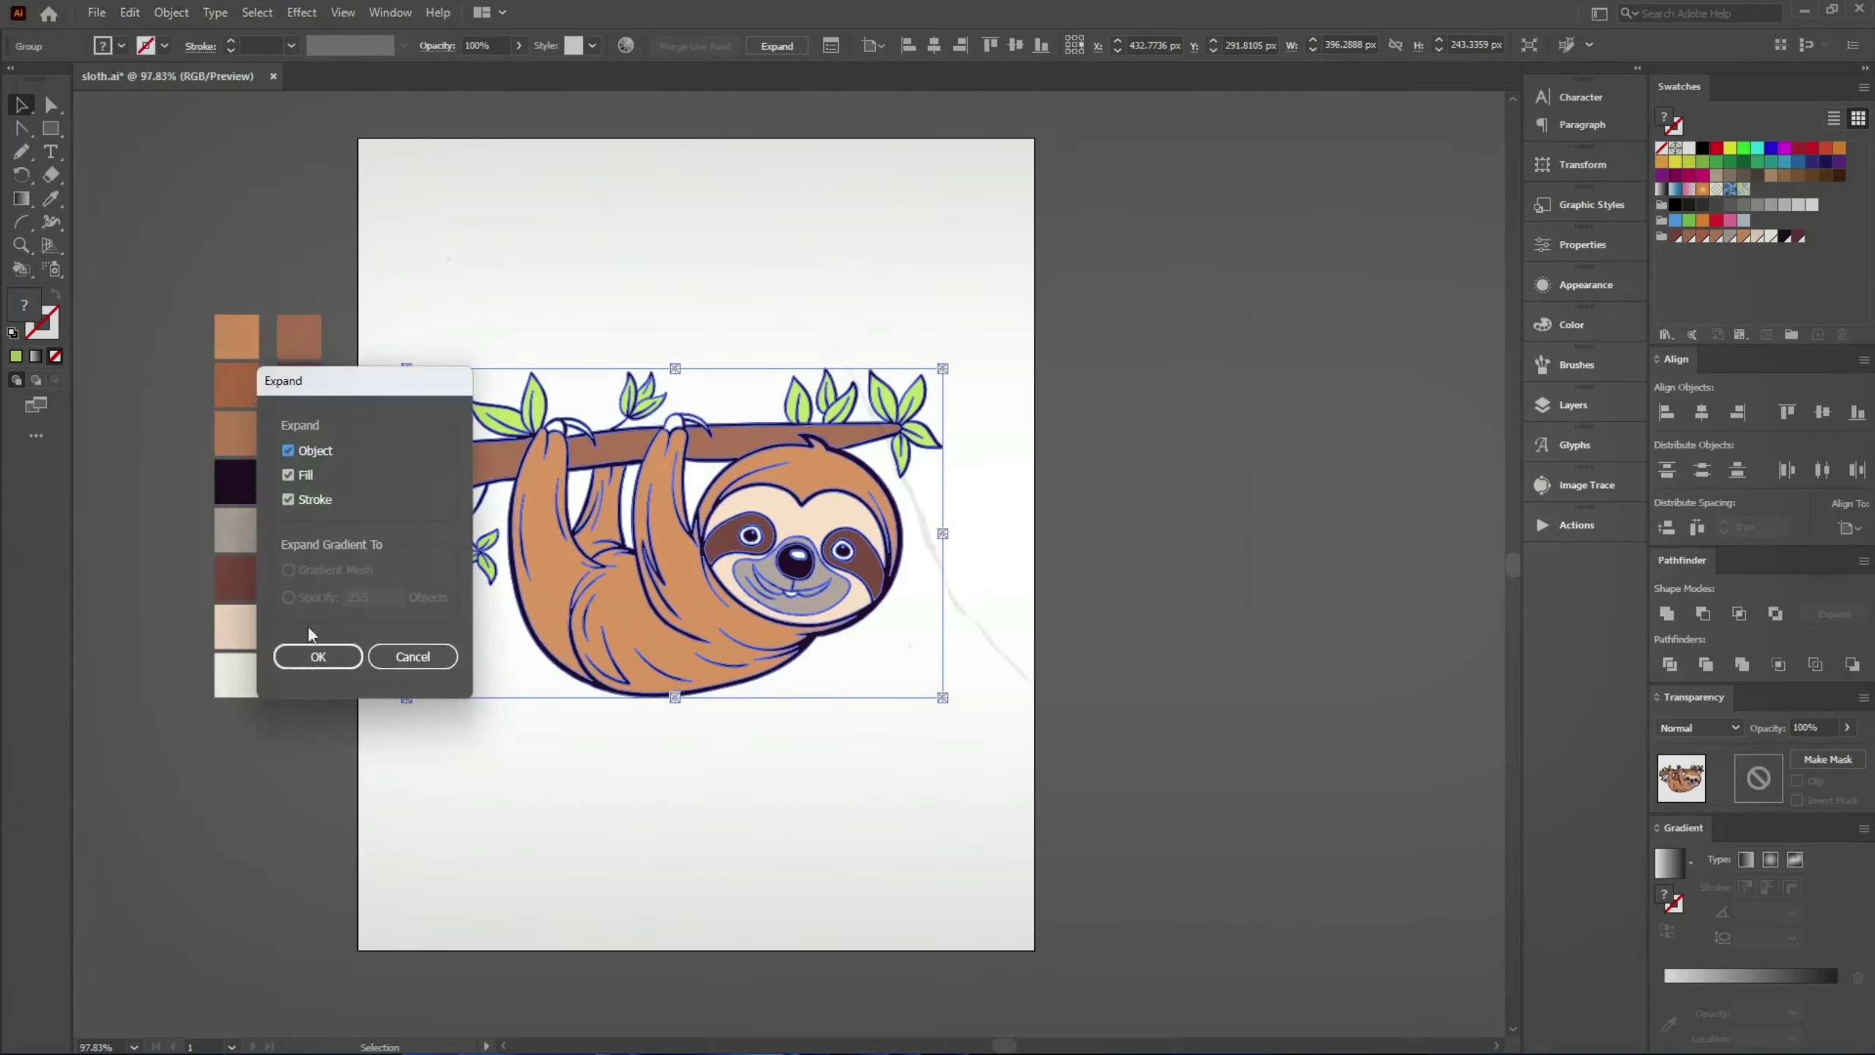
left_click(313, 654)
left_click(170, 13)
left_click(214, 245)
Step: Draw a cream highlight shape along the lower belly fur, swapping its fill to stroke
scroll(733, 660, "up", 5)
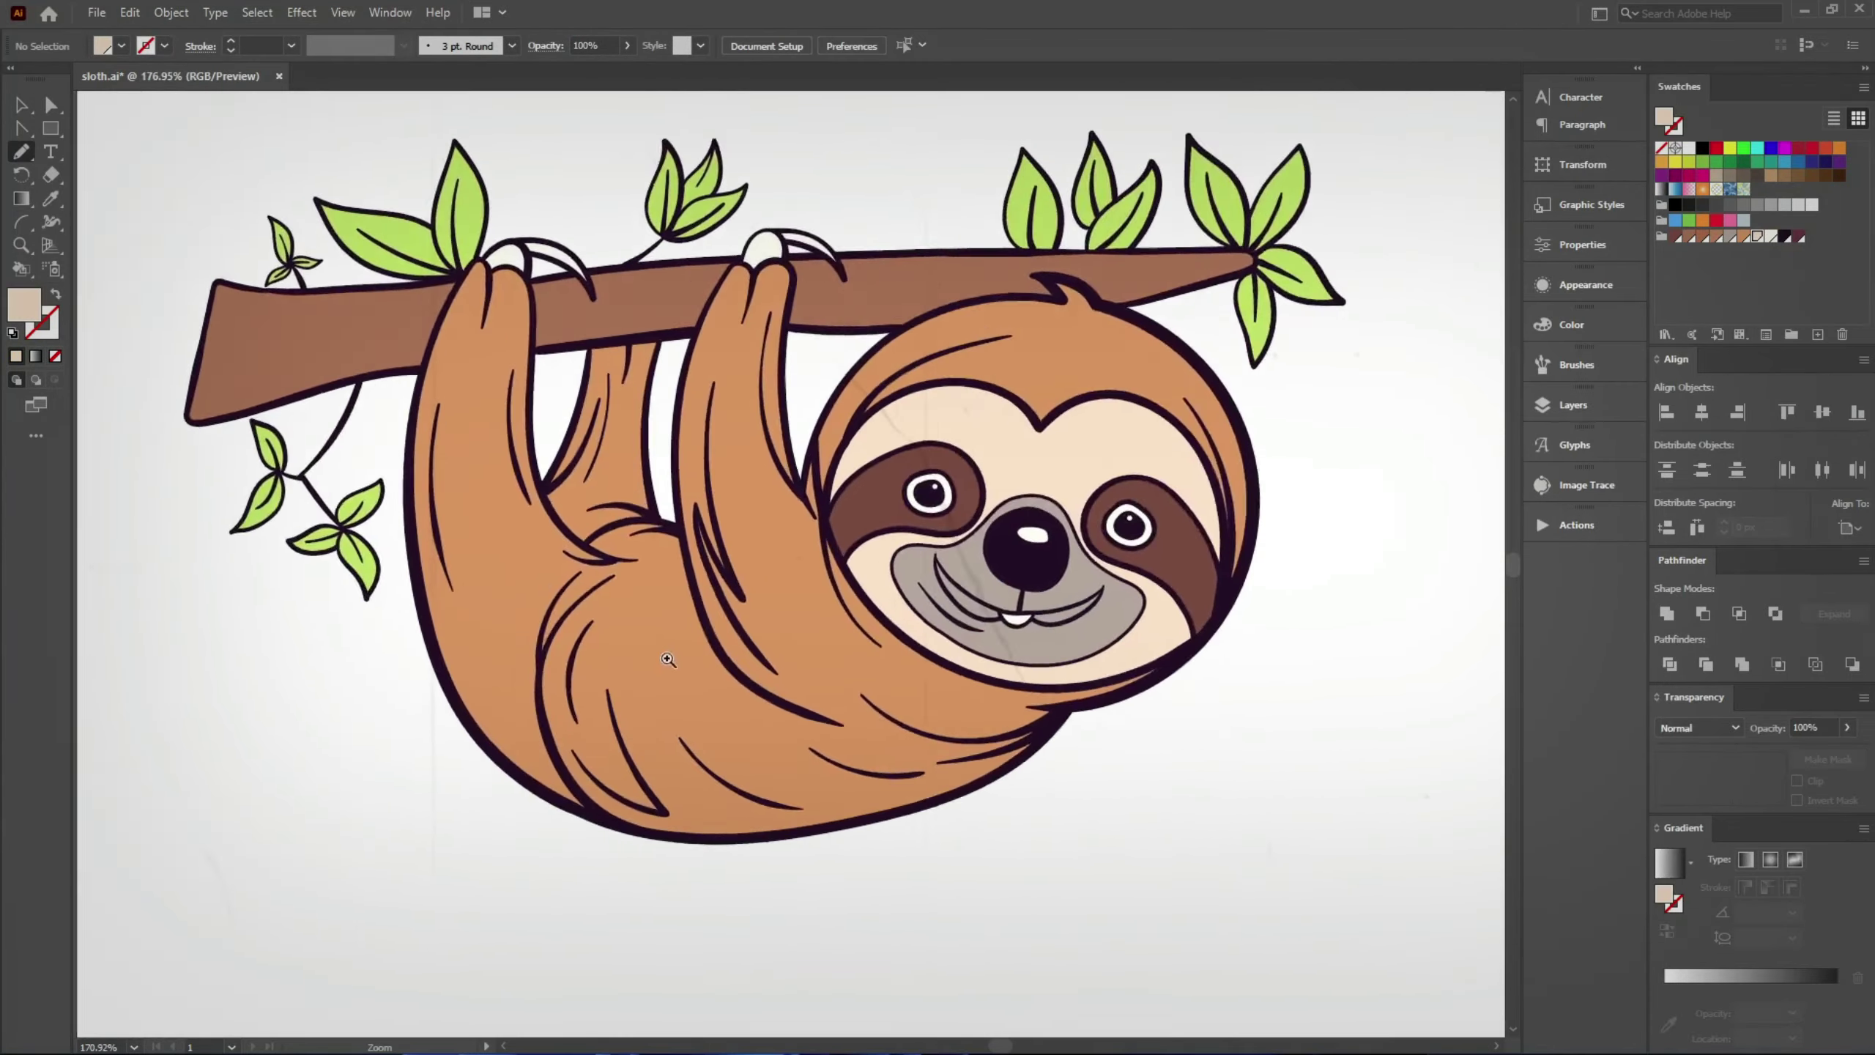
scroll(580, 462, "down", 3)
scroll(584, 469, "up", 3)
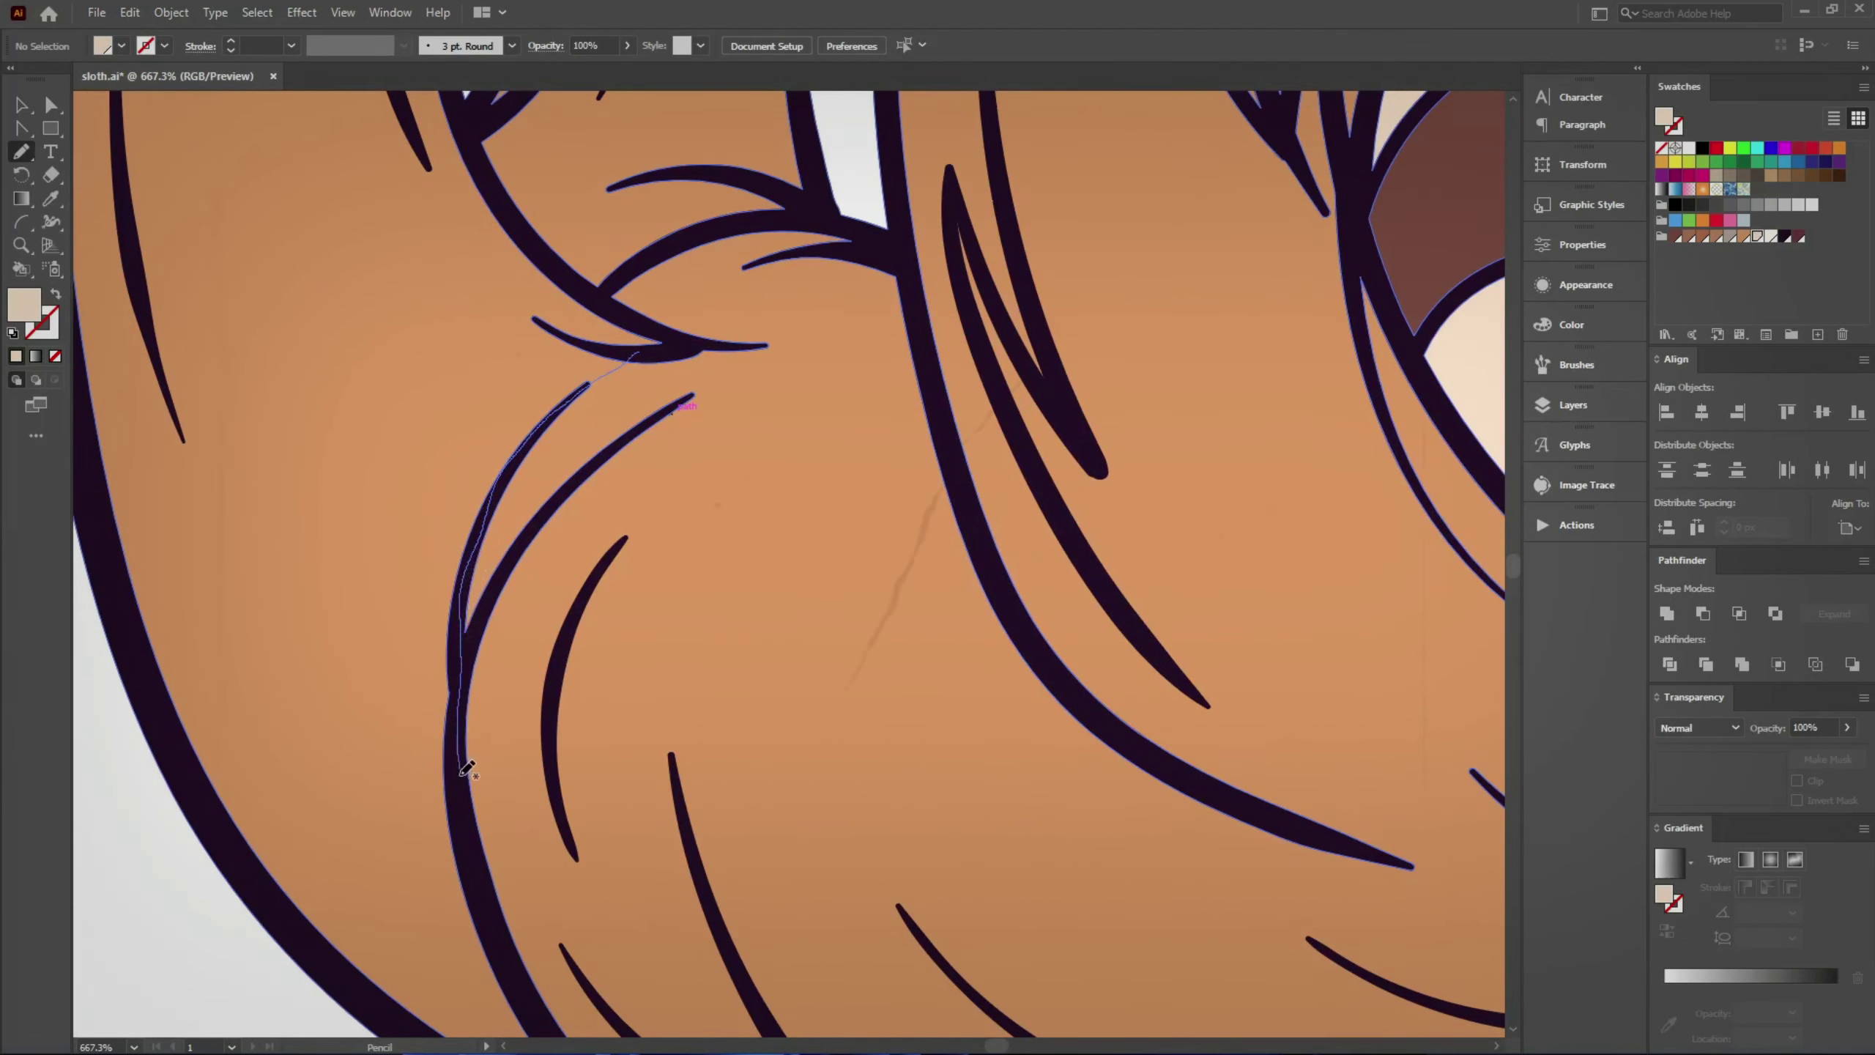
left_click_drag(467, 768, 427, 341)
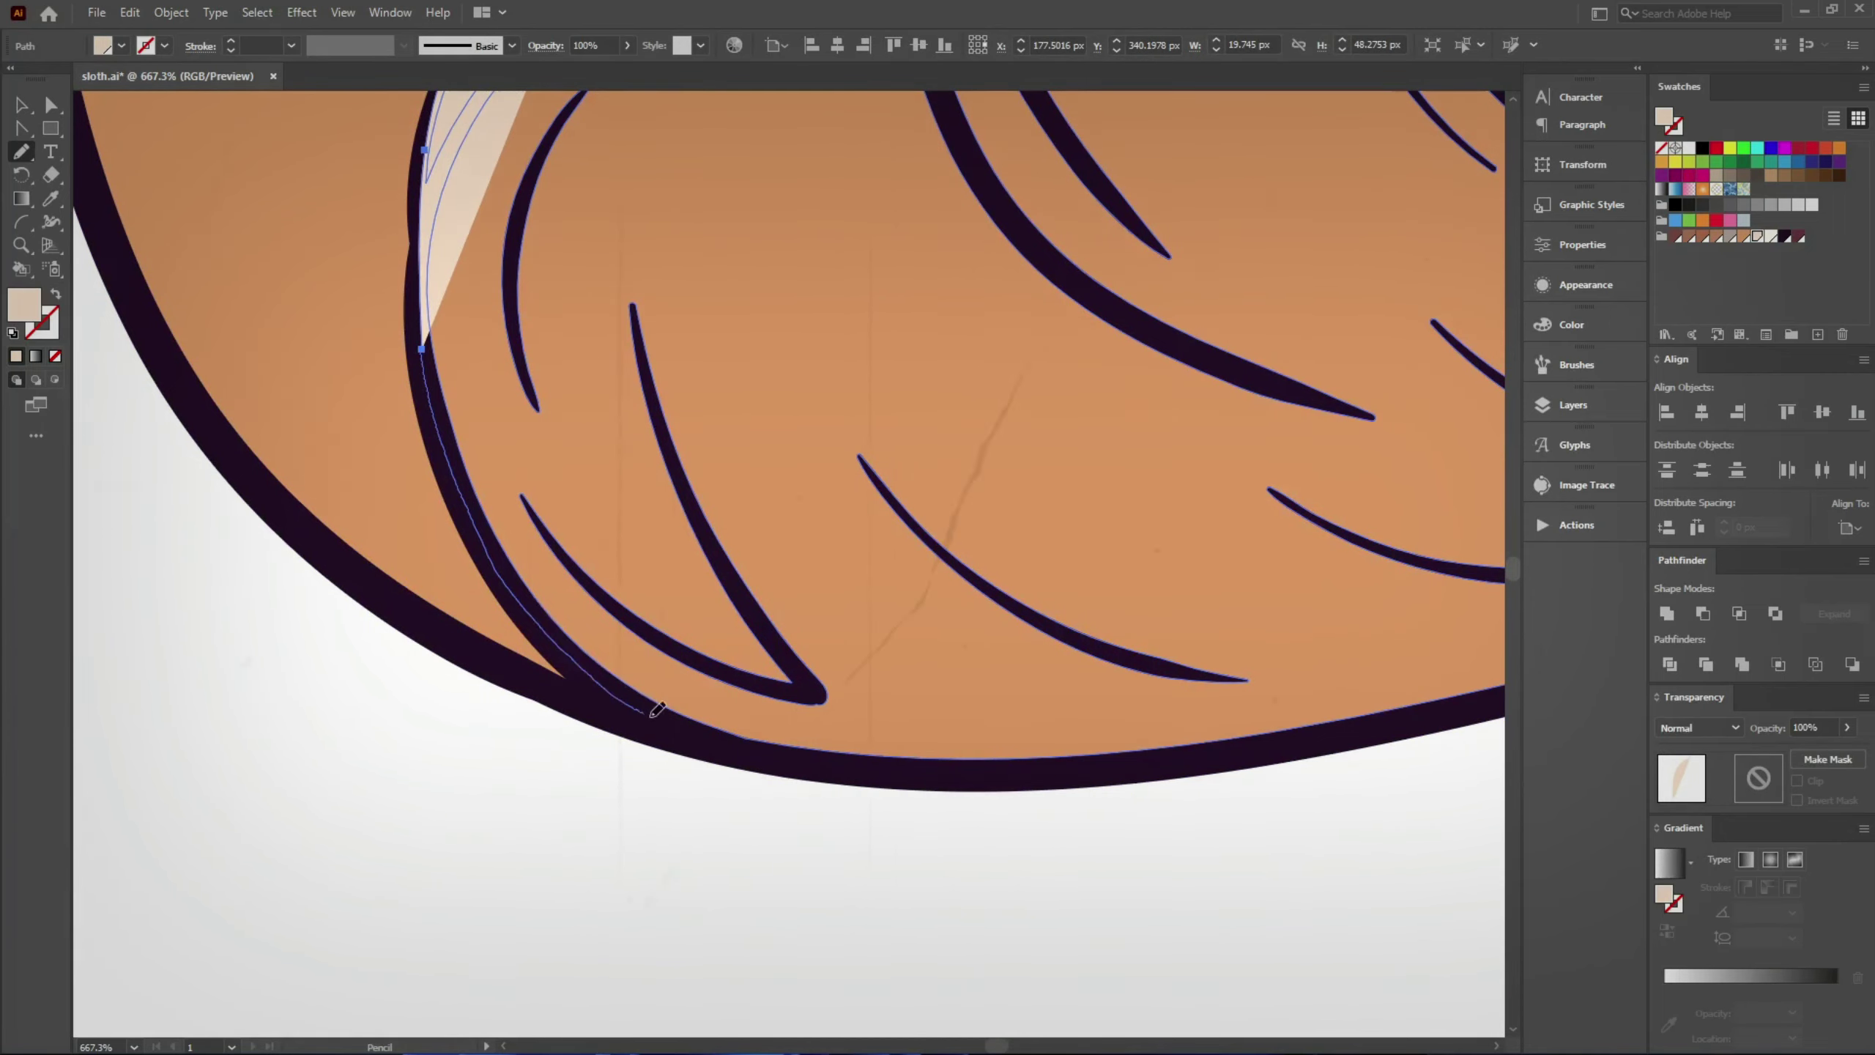
left_click_drag(656, 709, 650, 713)
scroll(481, 703, "down", 2)
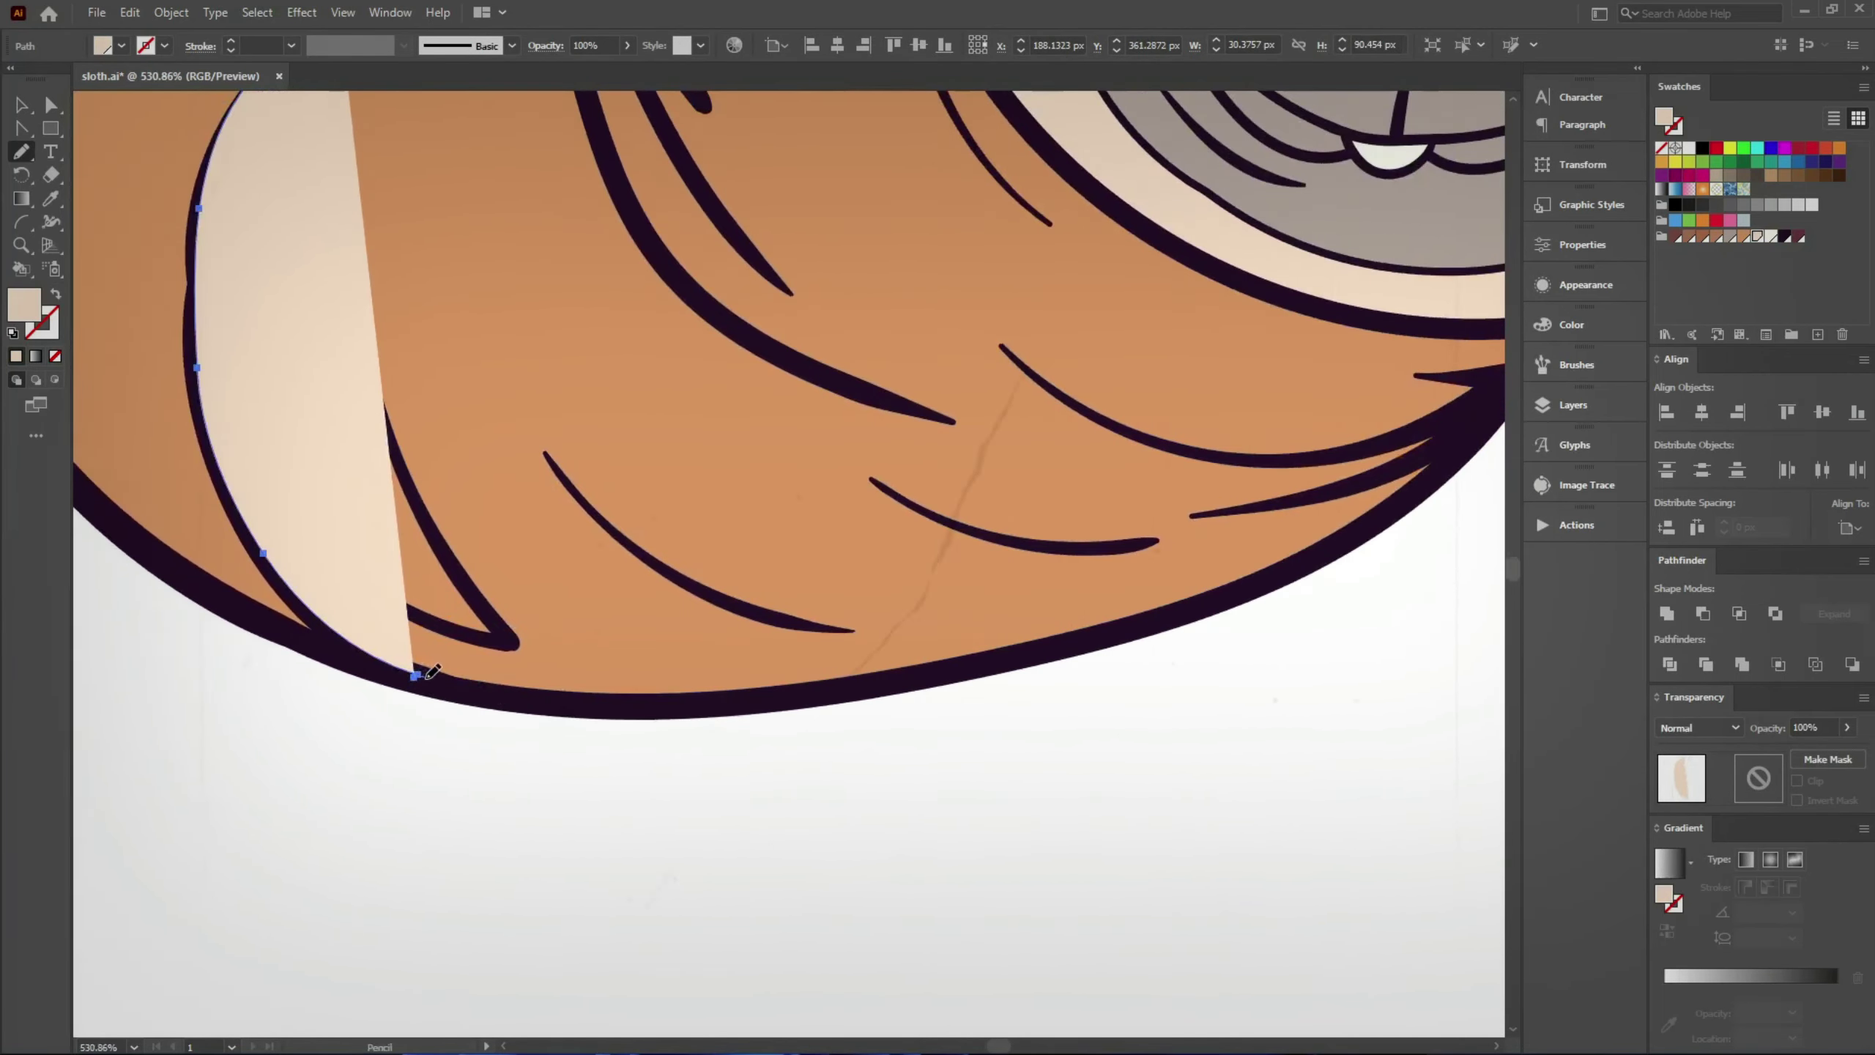
left_click_drag(427, 676, 753, 705)
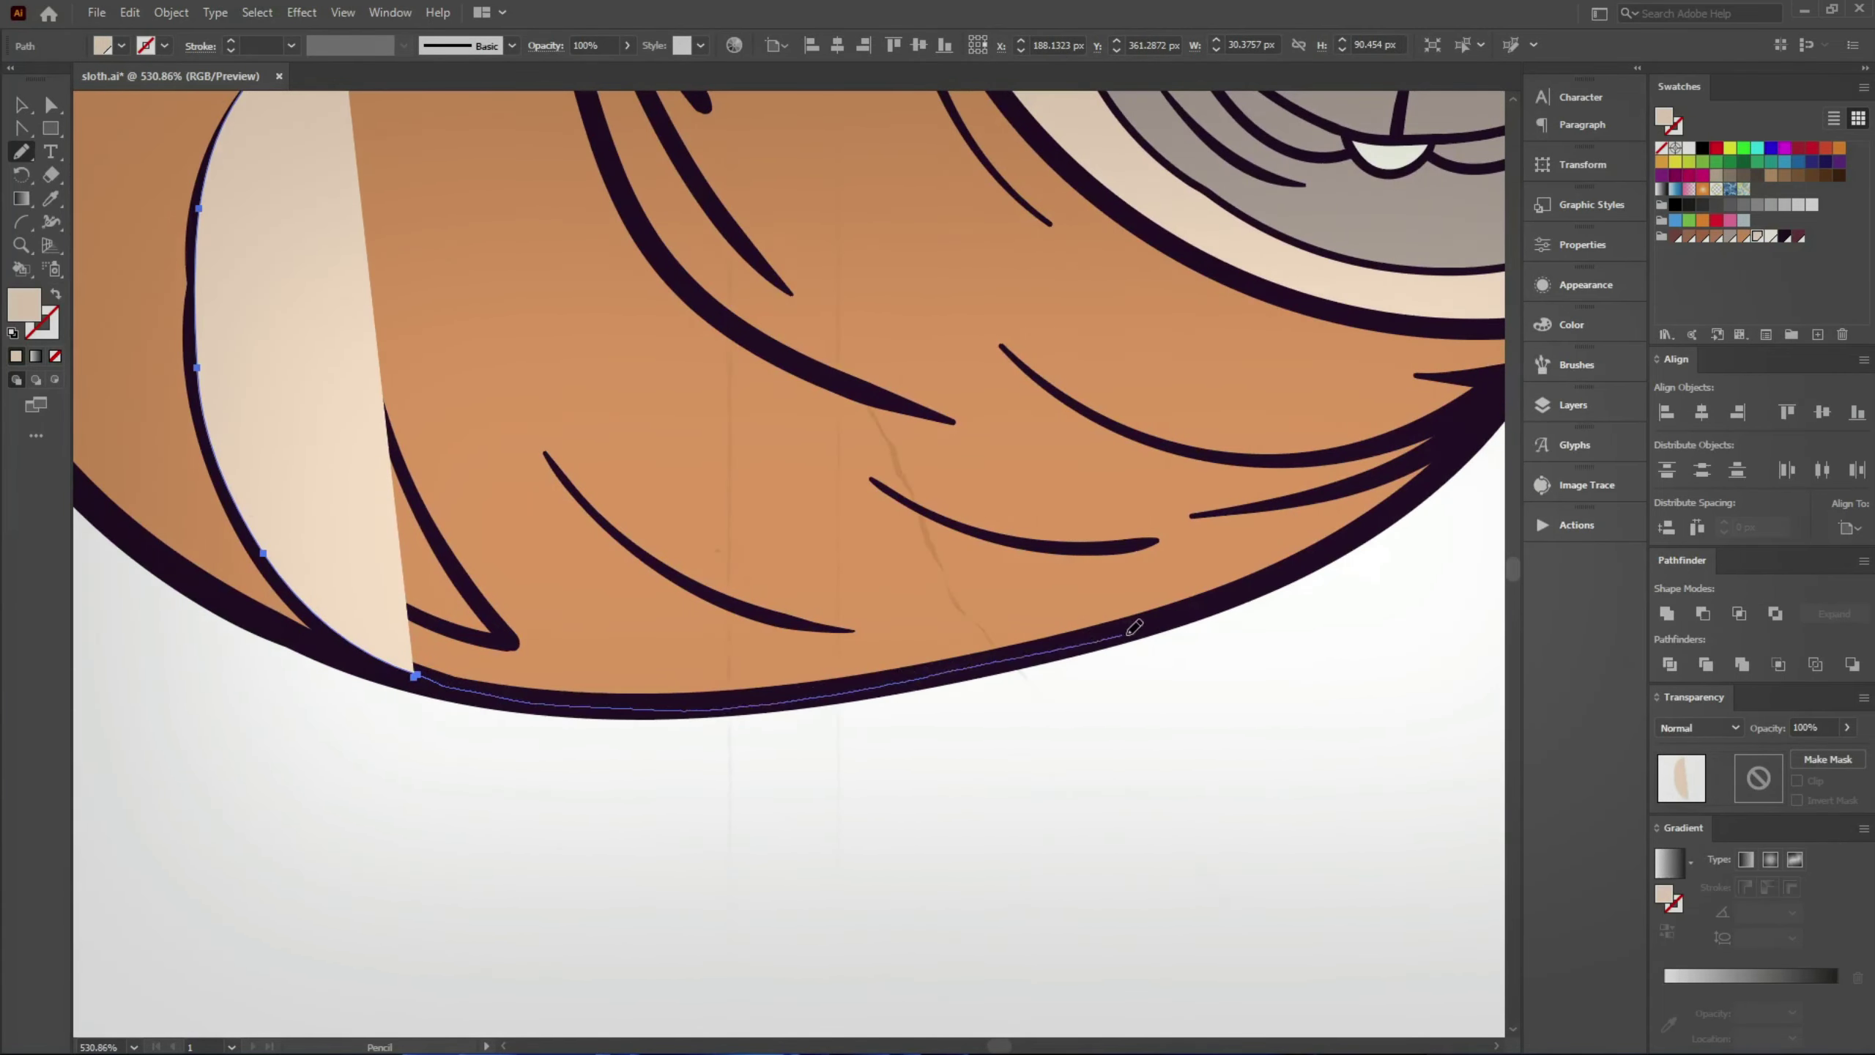
left_click_drag(1150, 618, 805, 683)
key("shift+x")
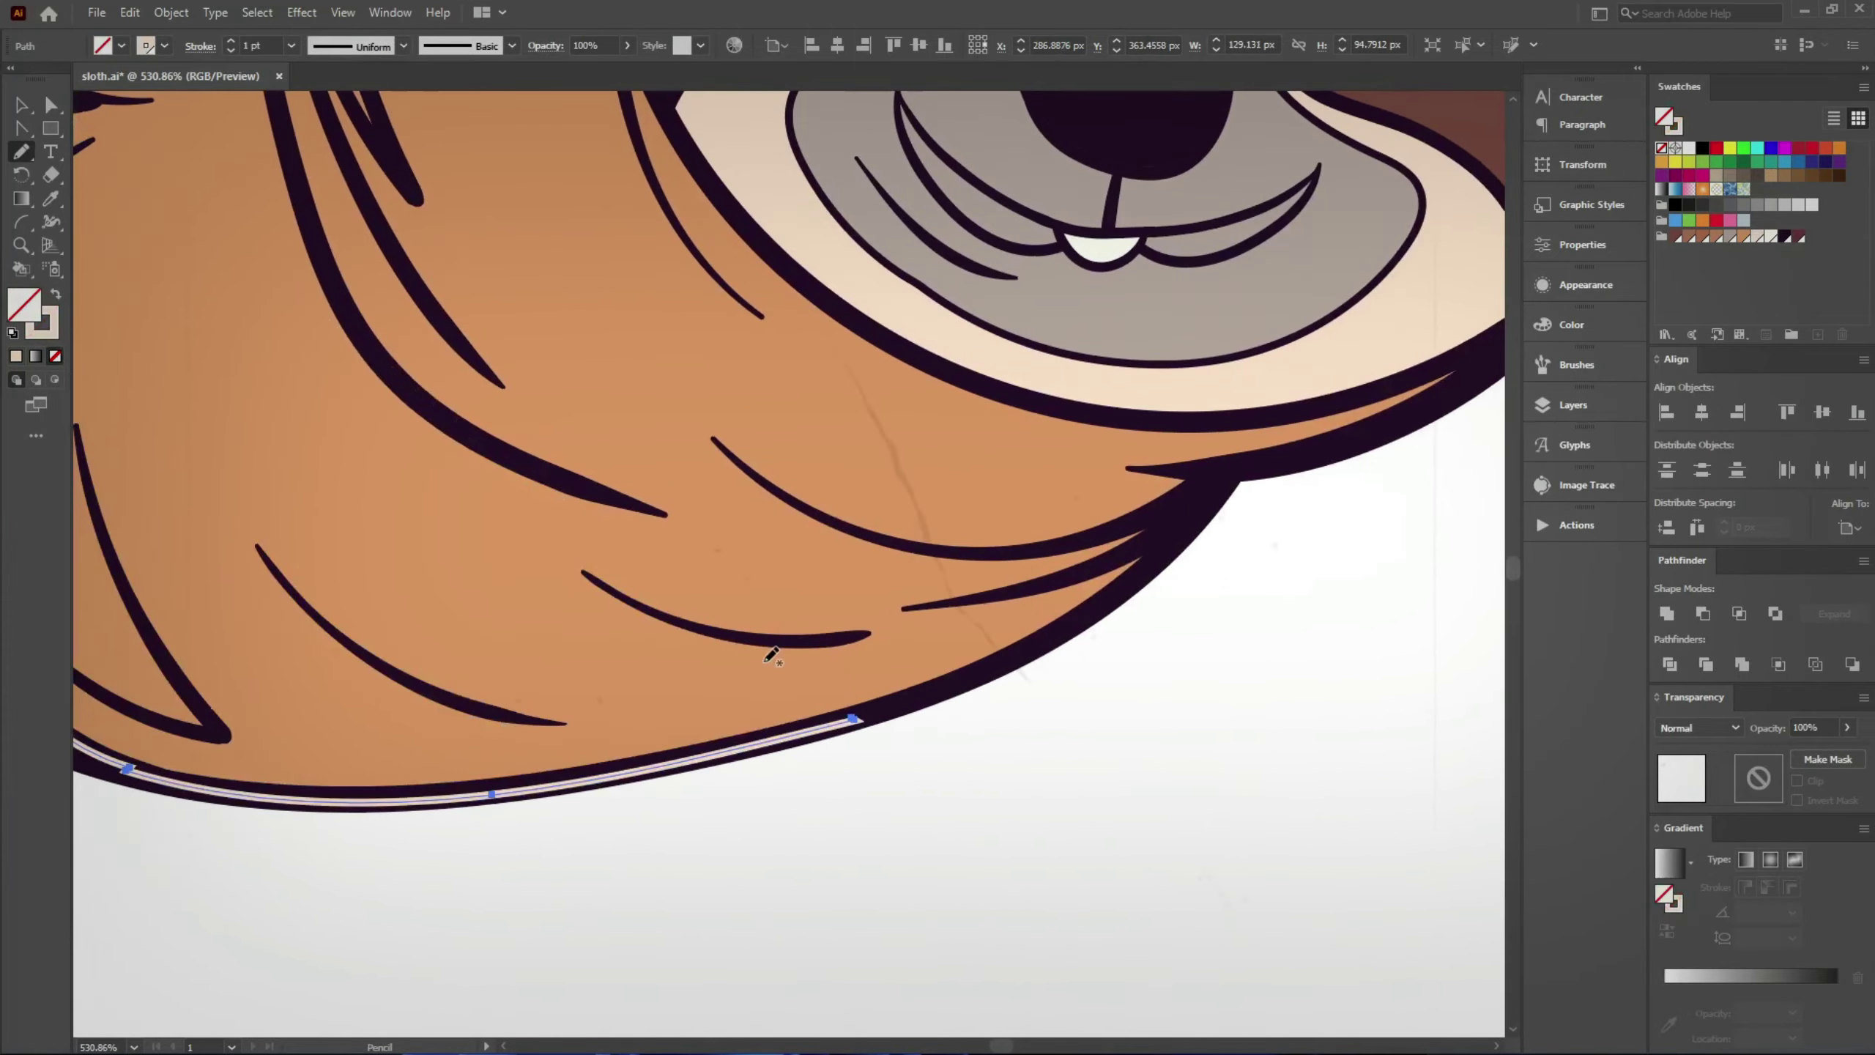
Step: Add thin fur lines along the lower outline, check Pencil options, and save
scroll(849, 687, "down", 3)
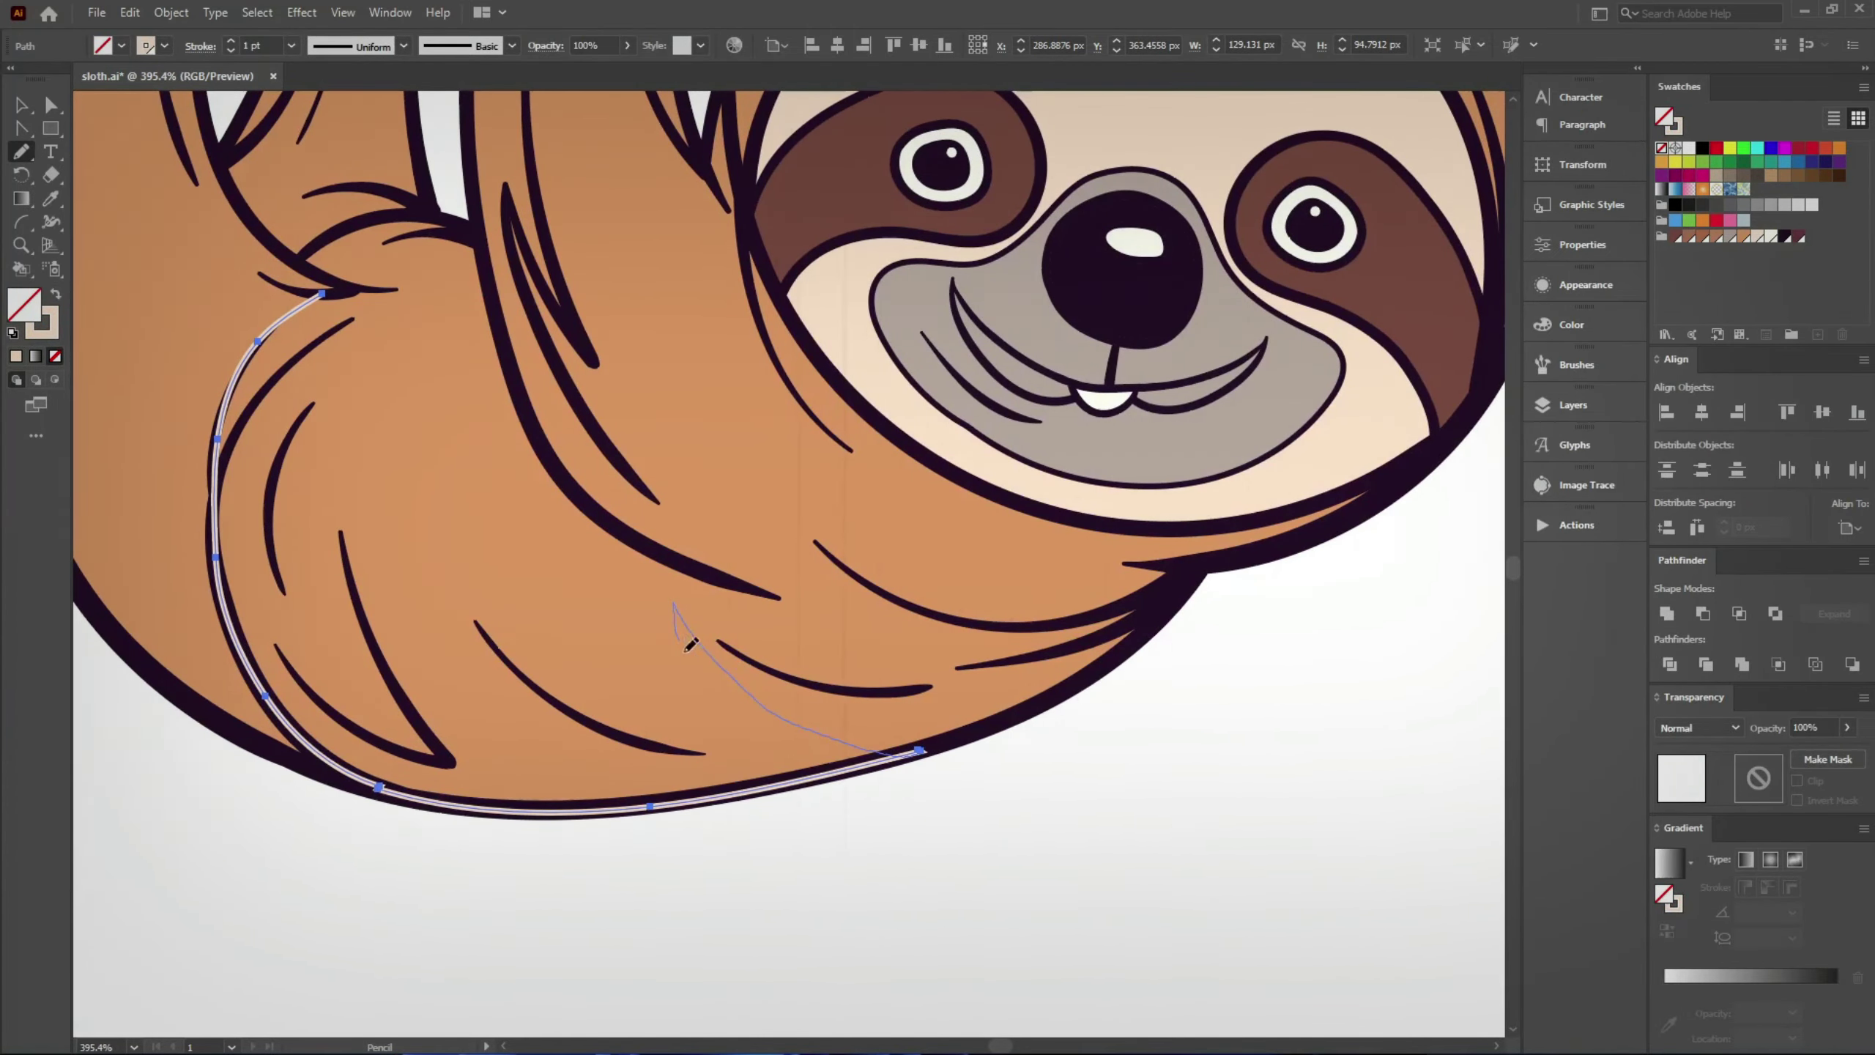
left_click_drag(583, 610, 934, 748)
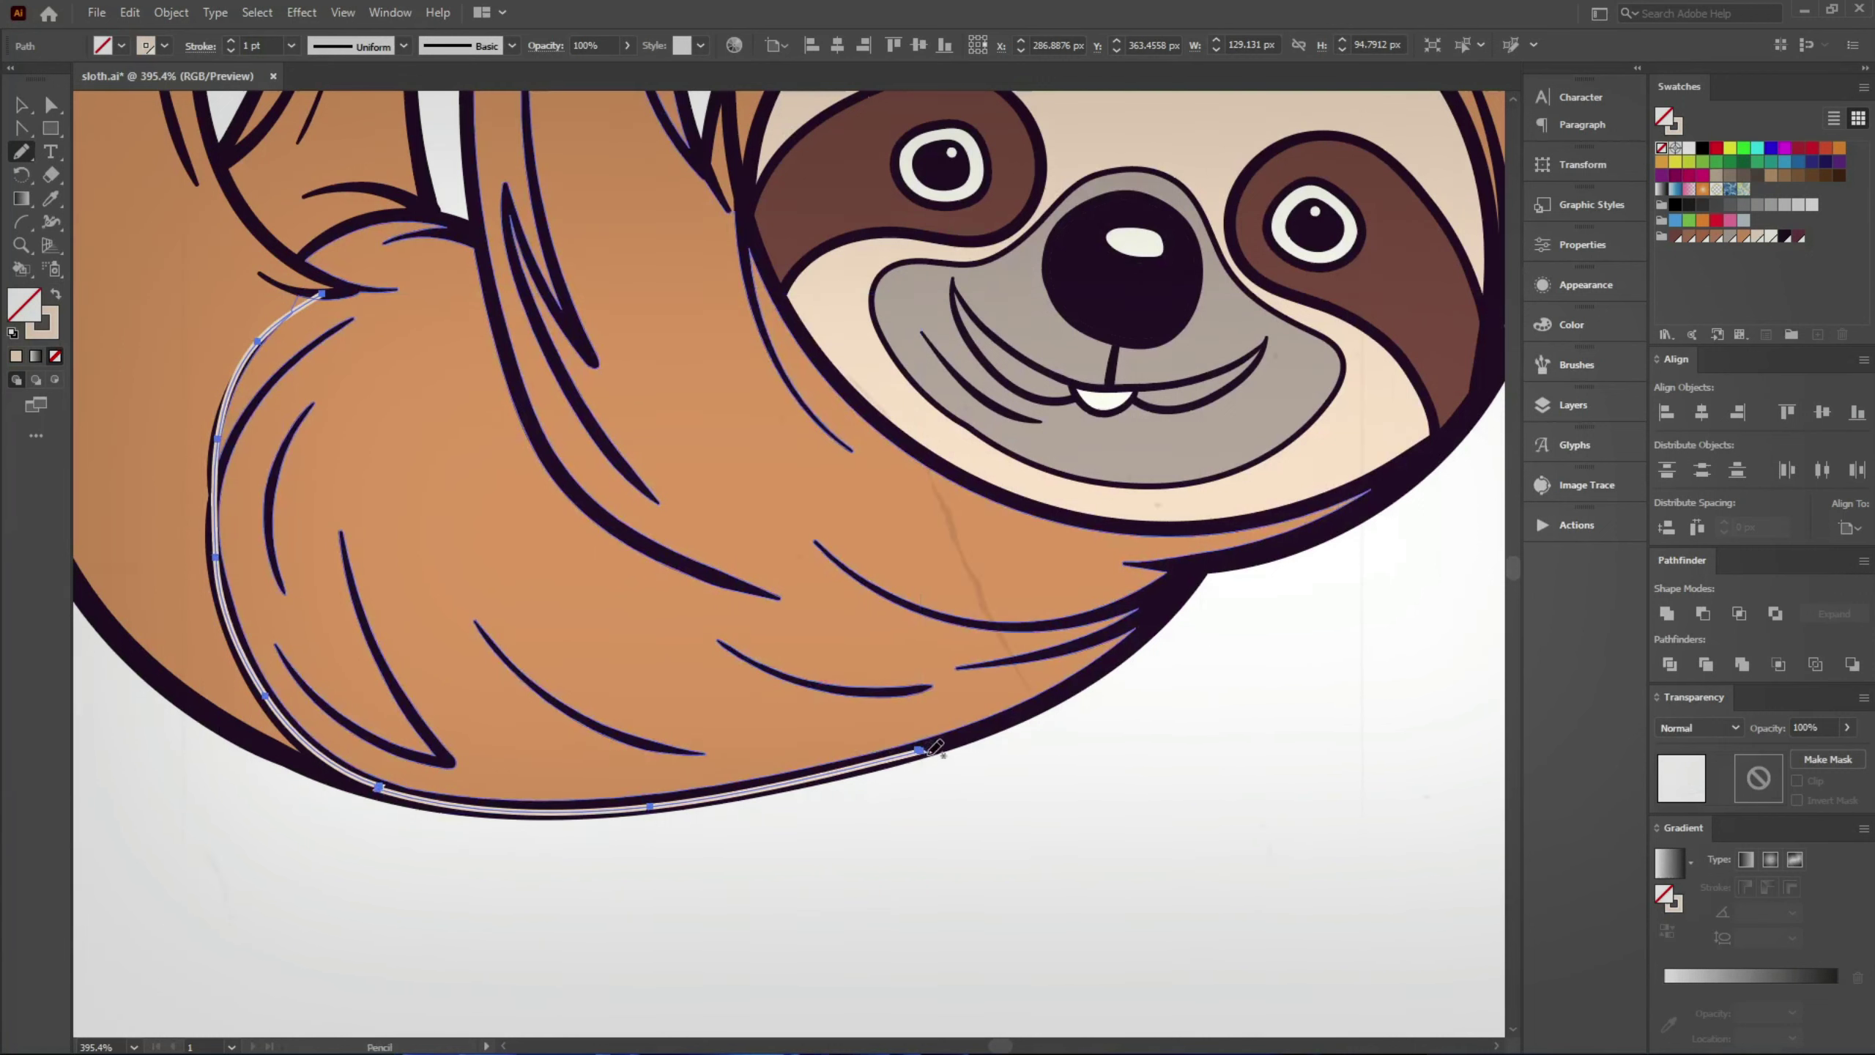
left_click_drag(609, 586, 707, 708)
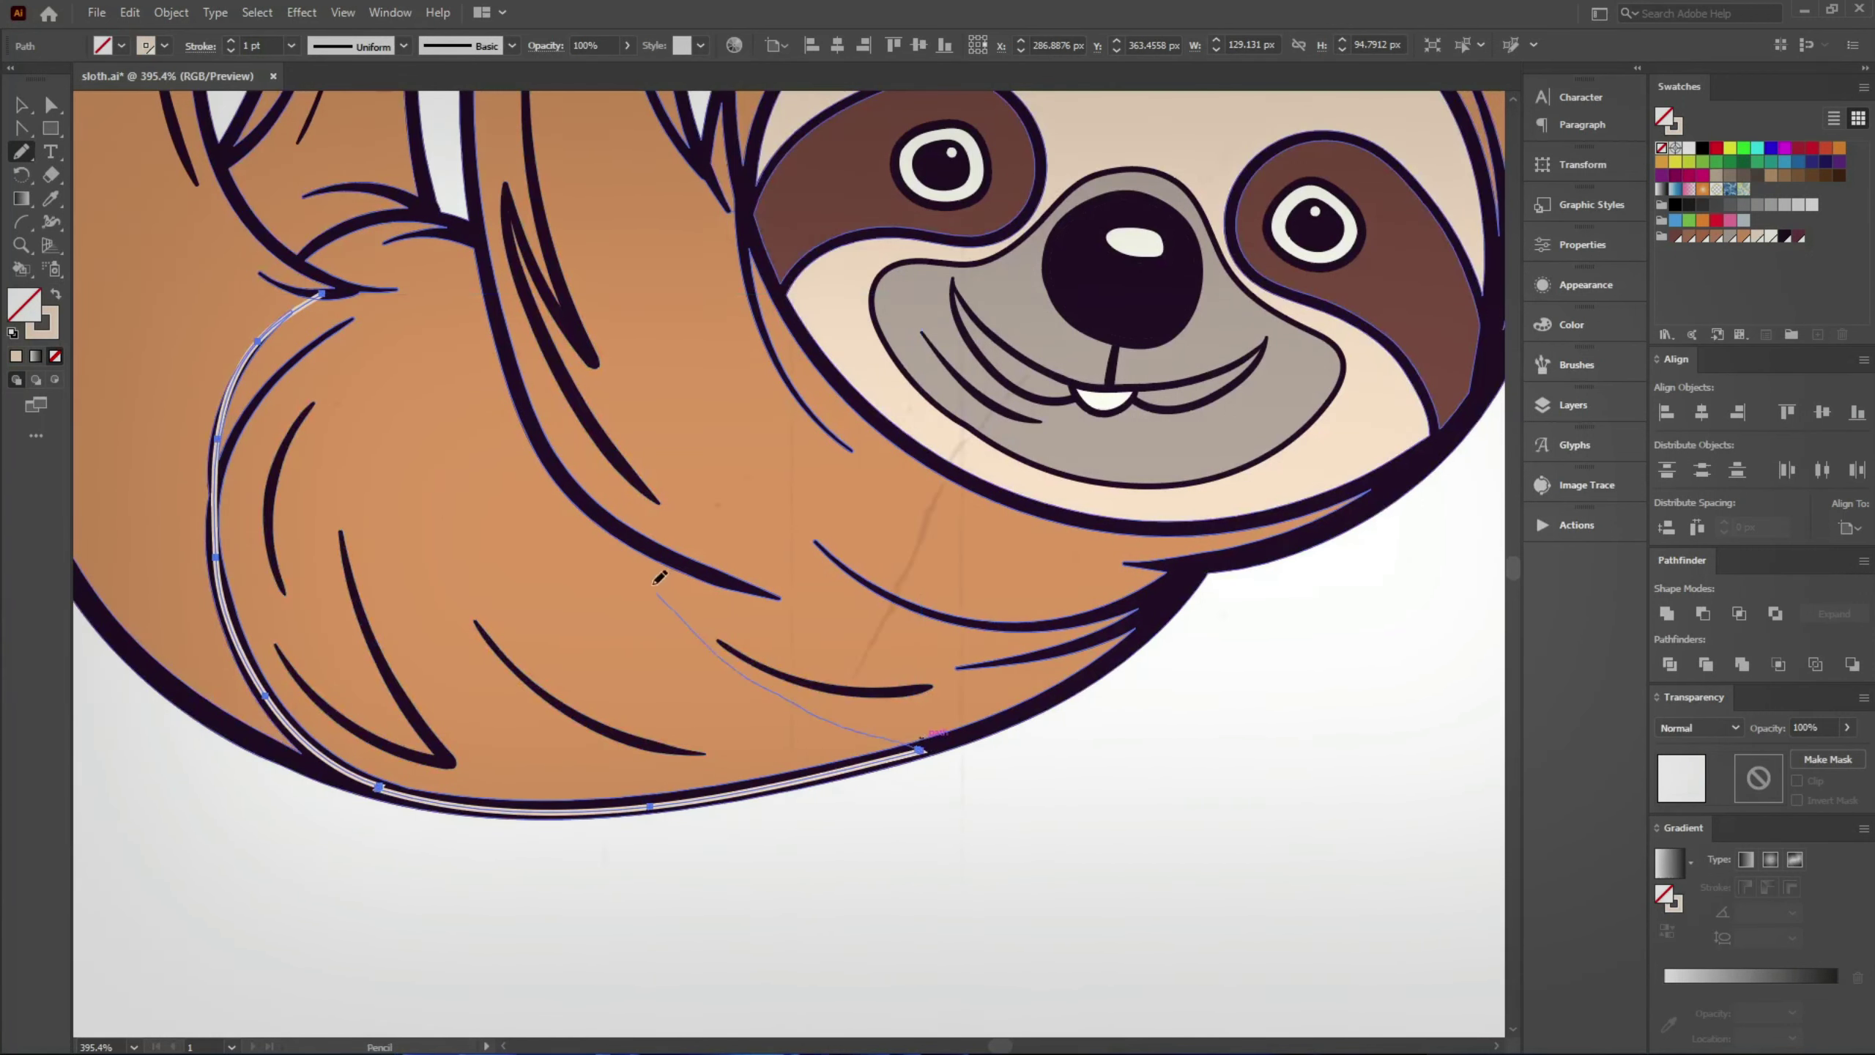
double_click(21, 152)
left_click(510, 556)
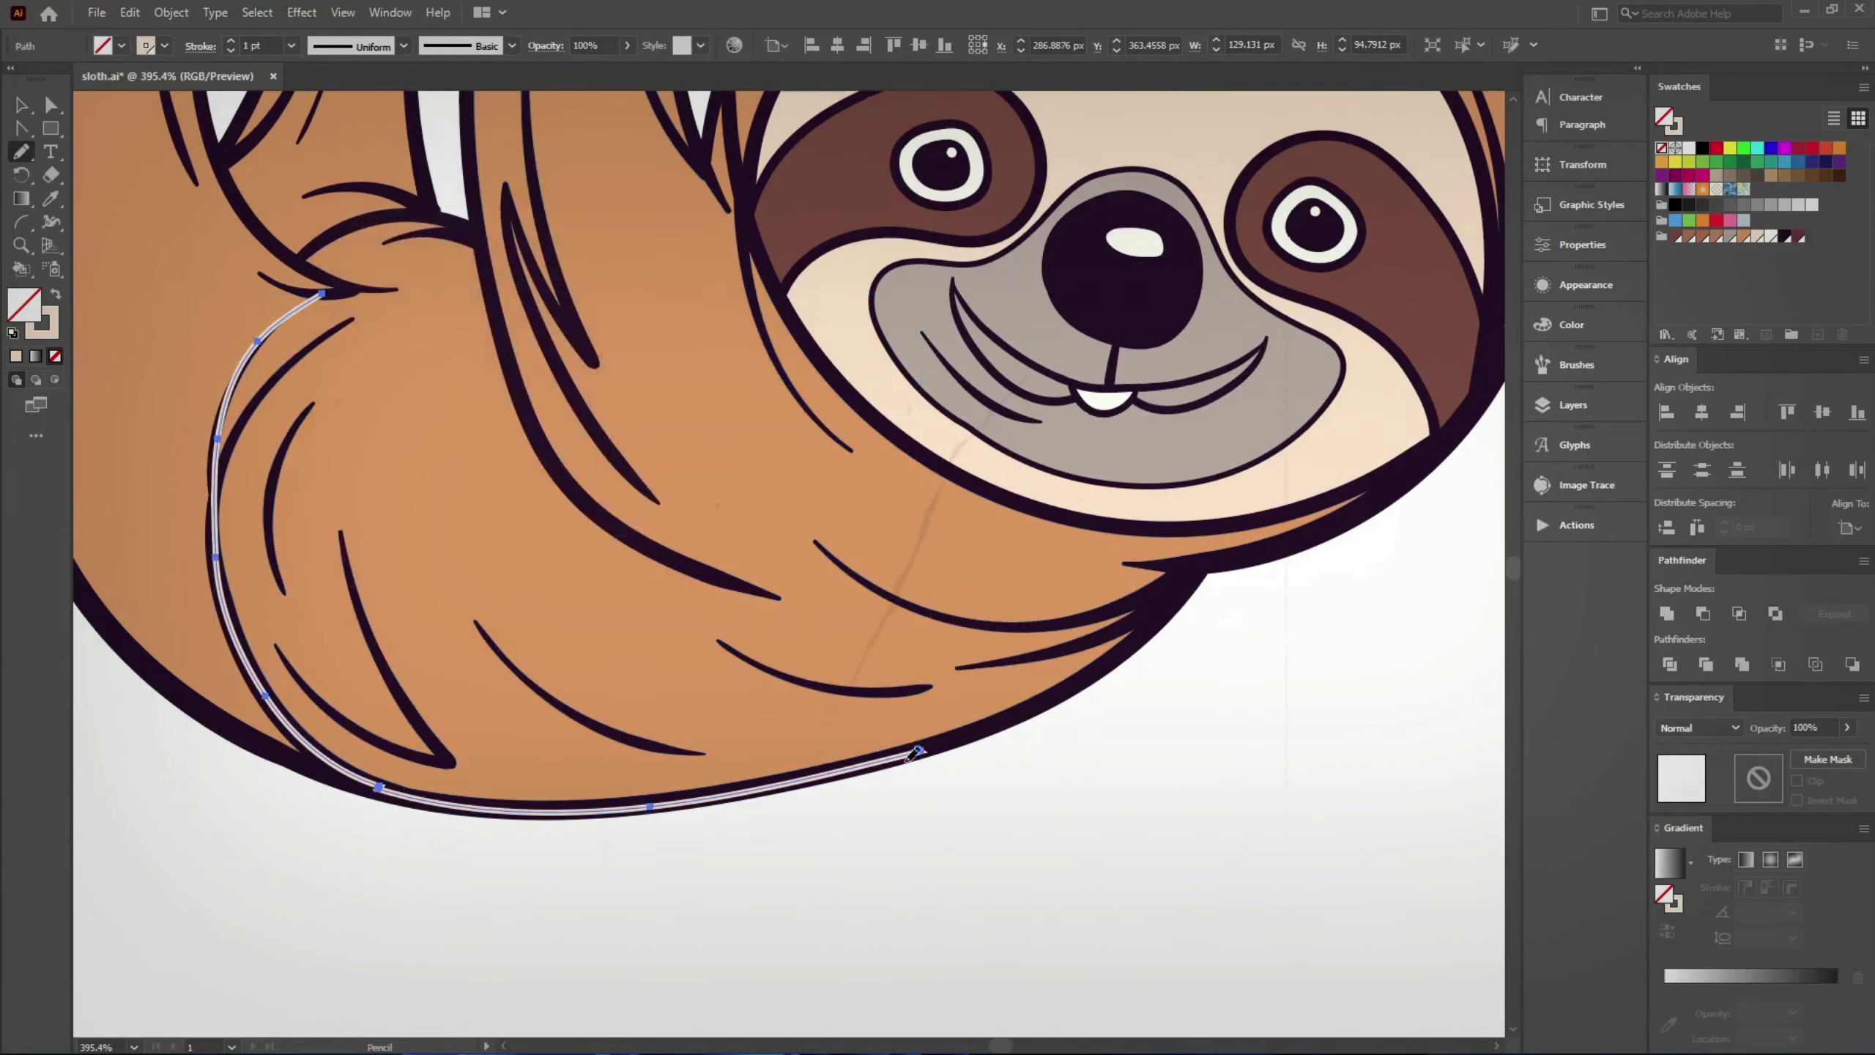
left_click_drag(869, 731, 845, 763)
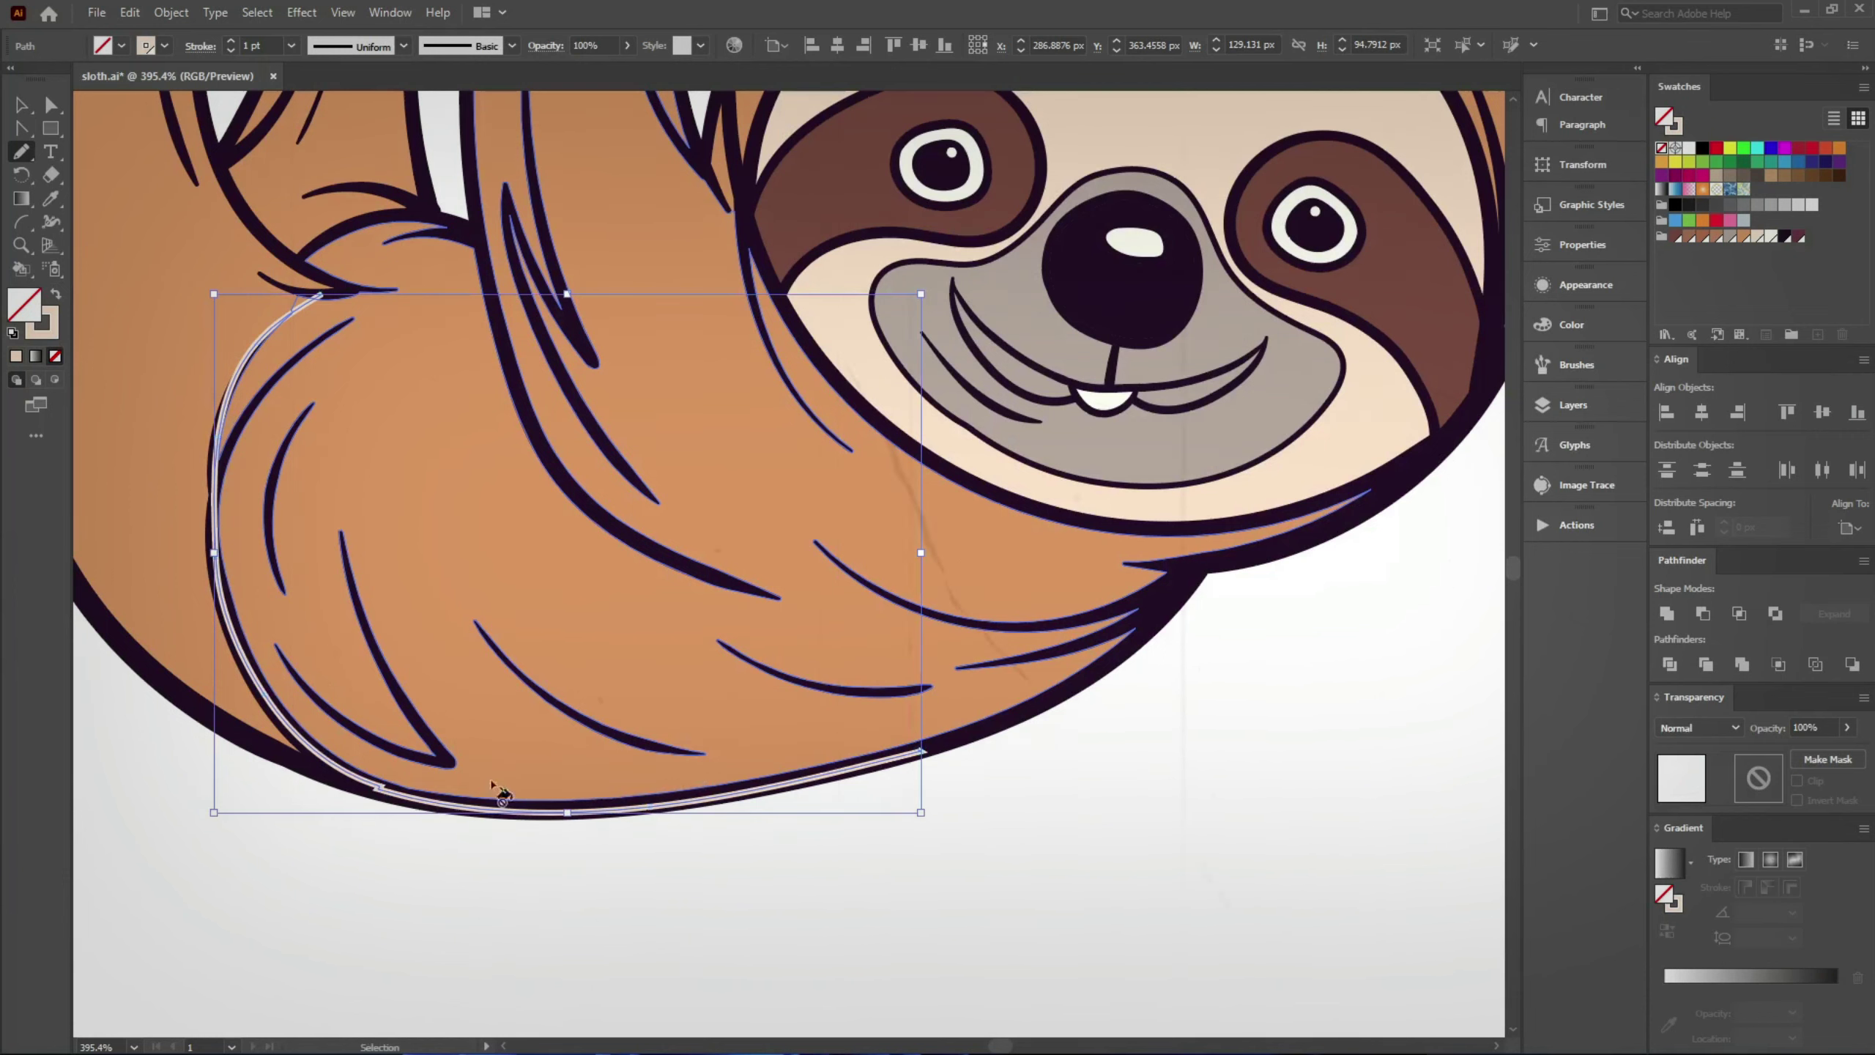
key("ctrl+s")
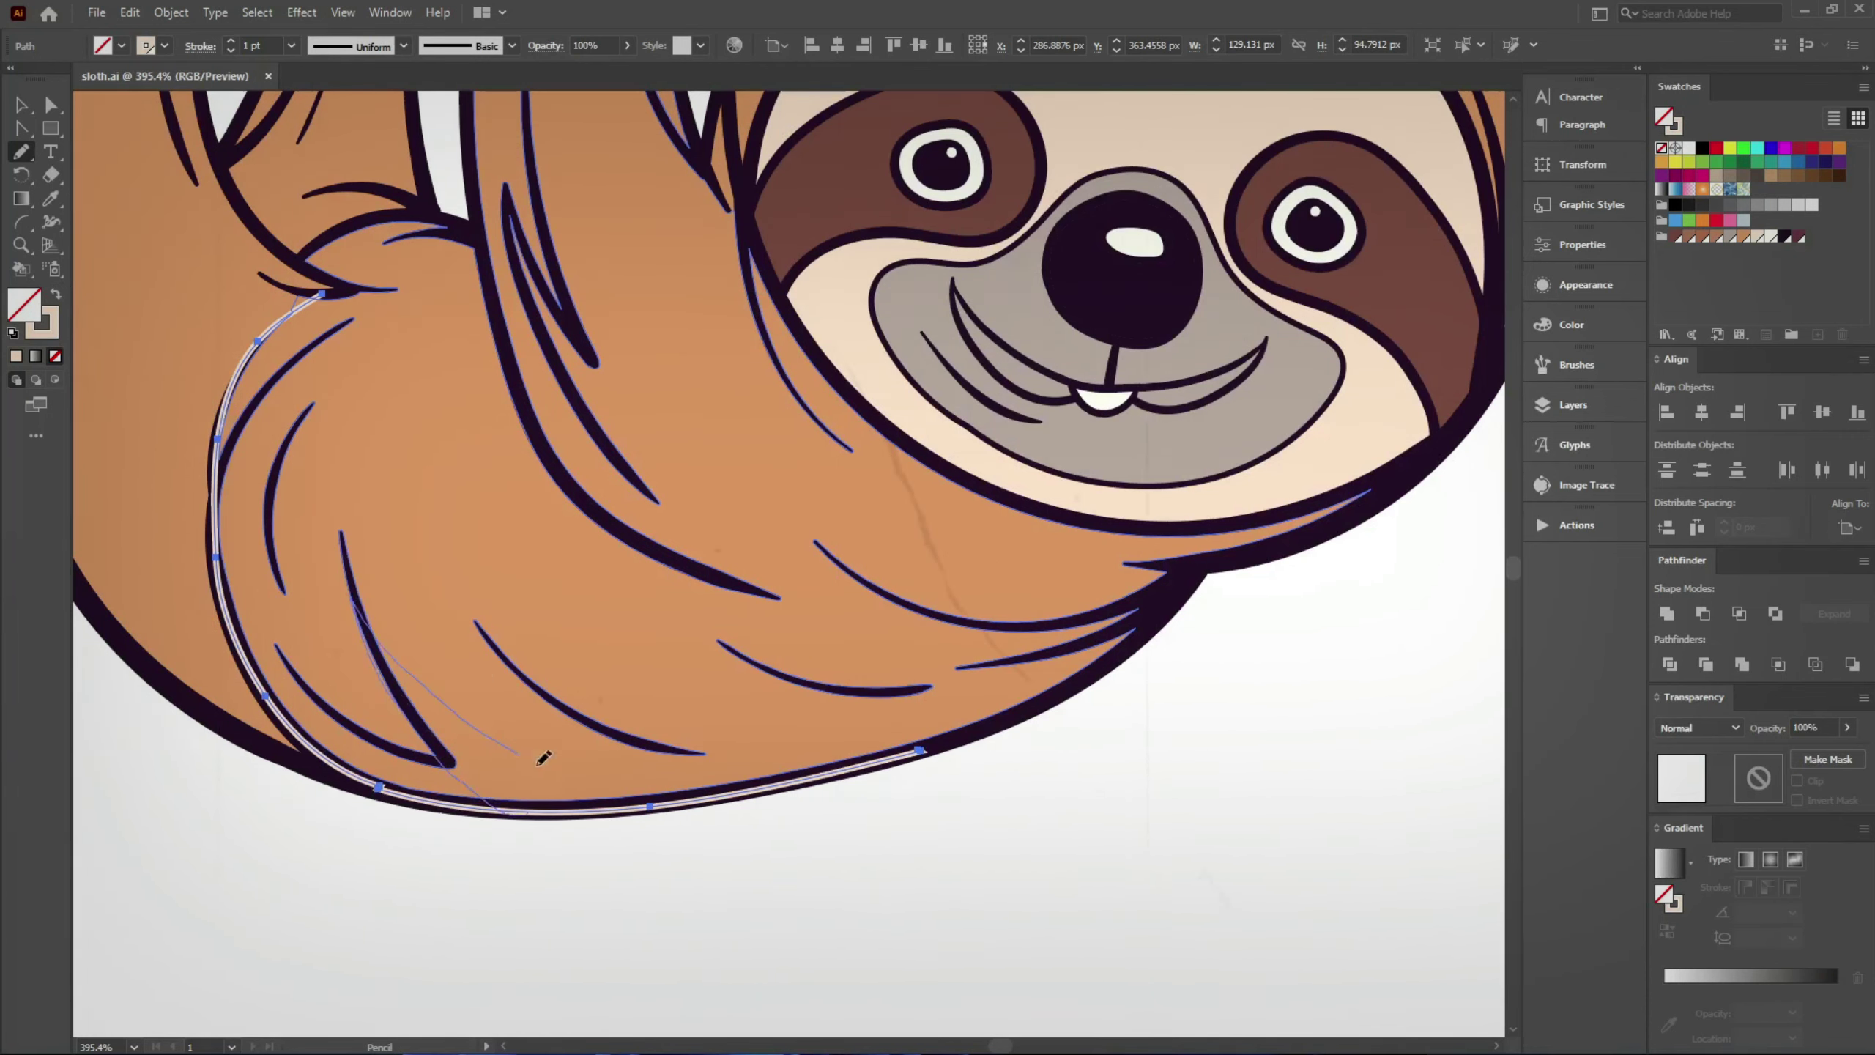
Step: Try an upward fur strand, undo it, and fit the artwork in view
left_click_drag(581, 552, 486, 258)
key("ctrl+z")
key("c")
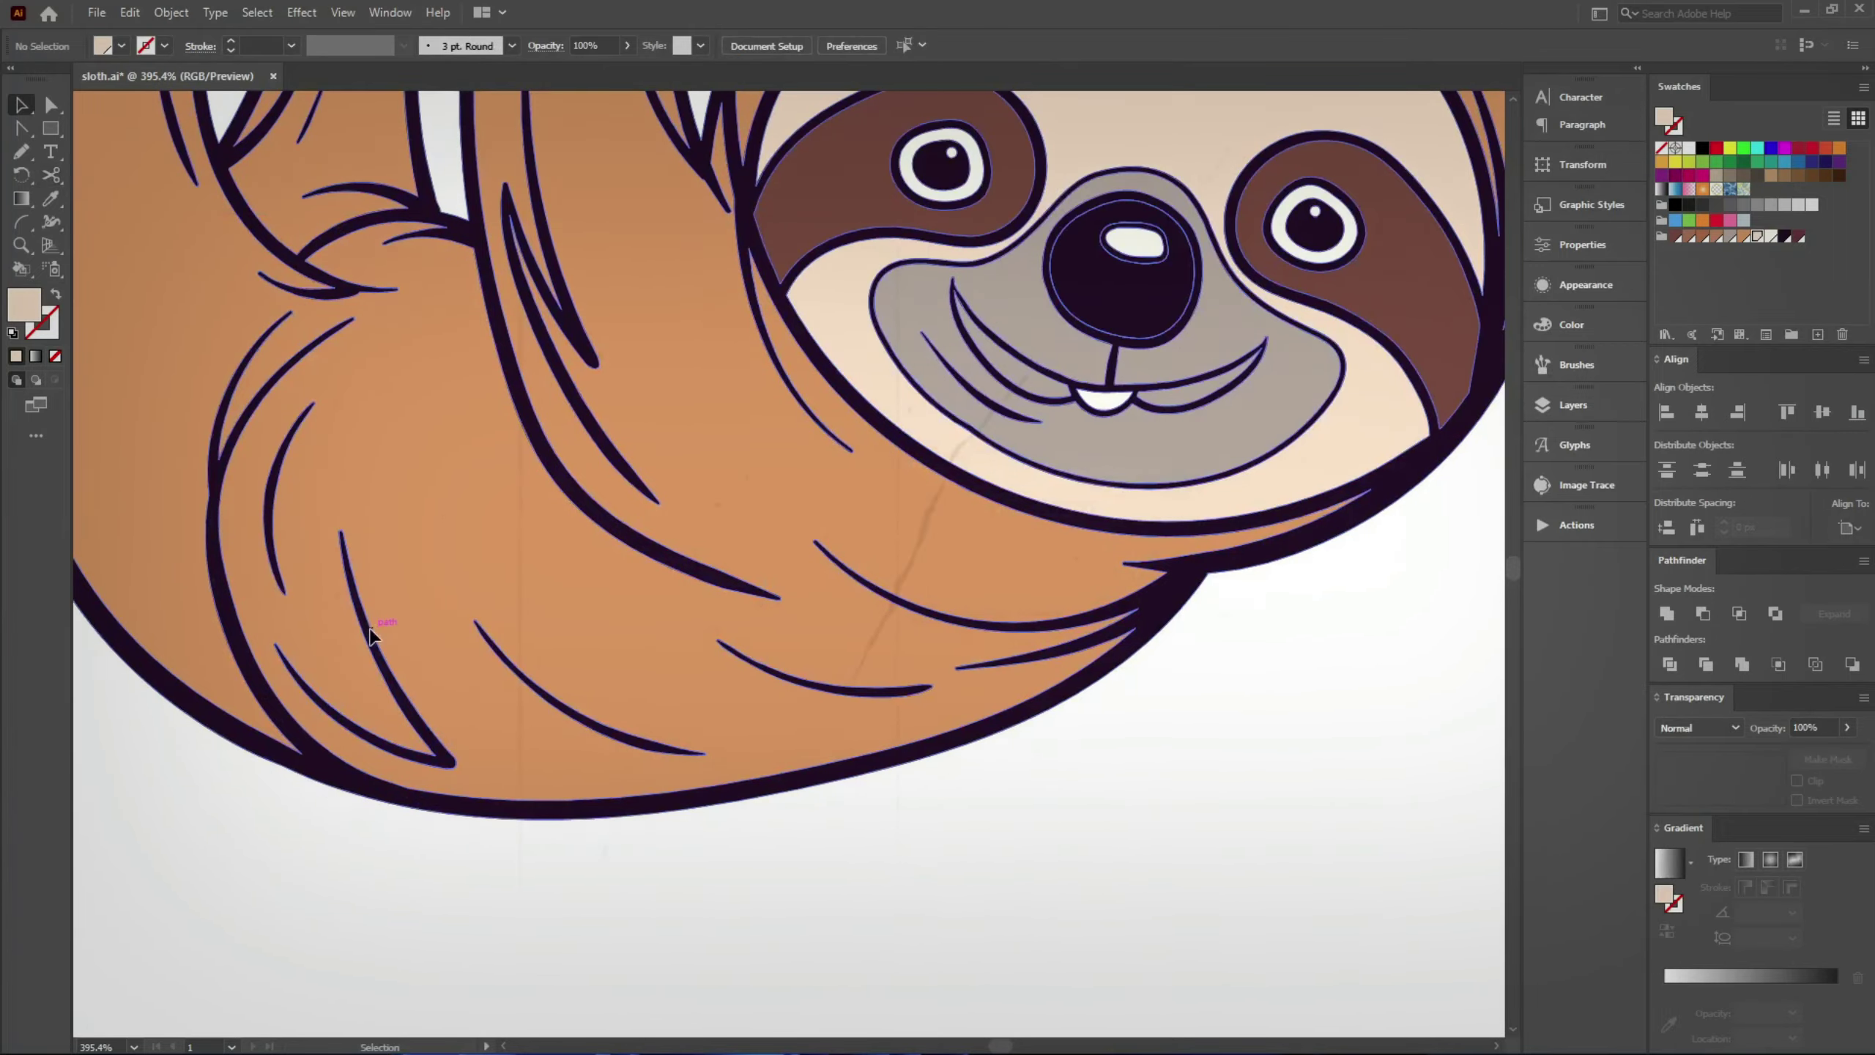
key("ctrl+0")
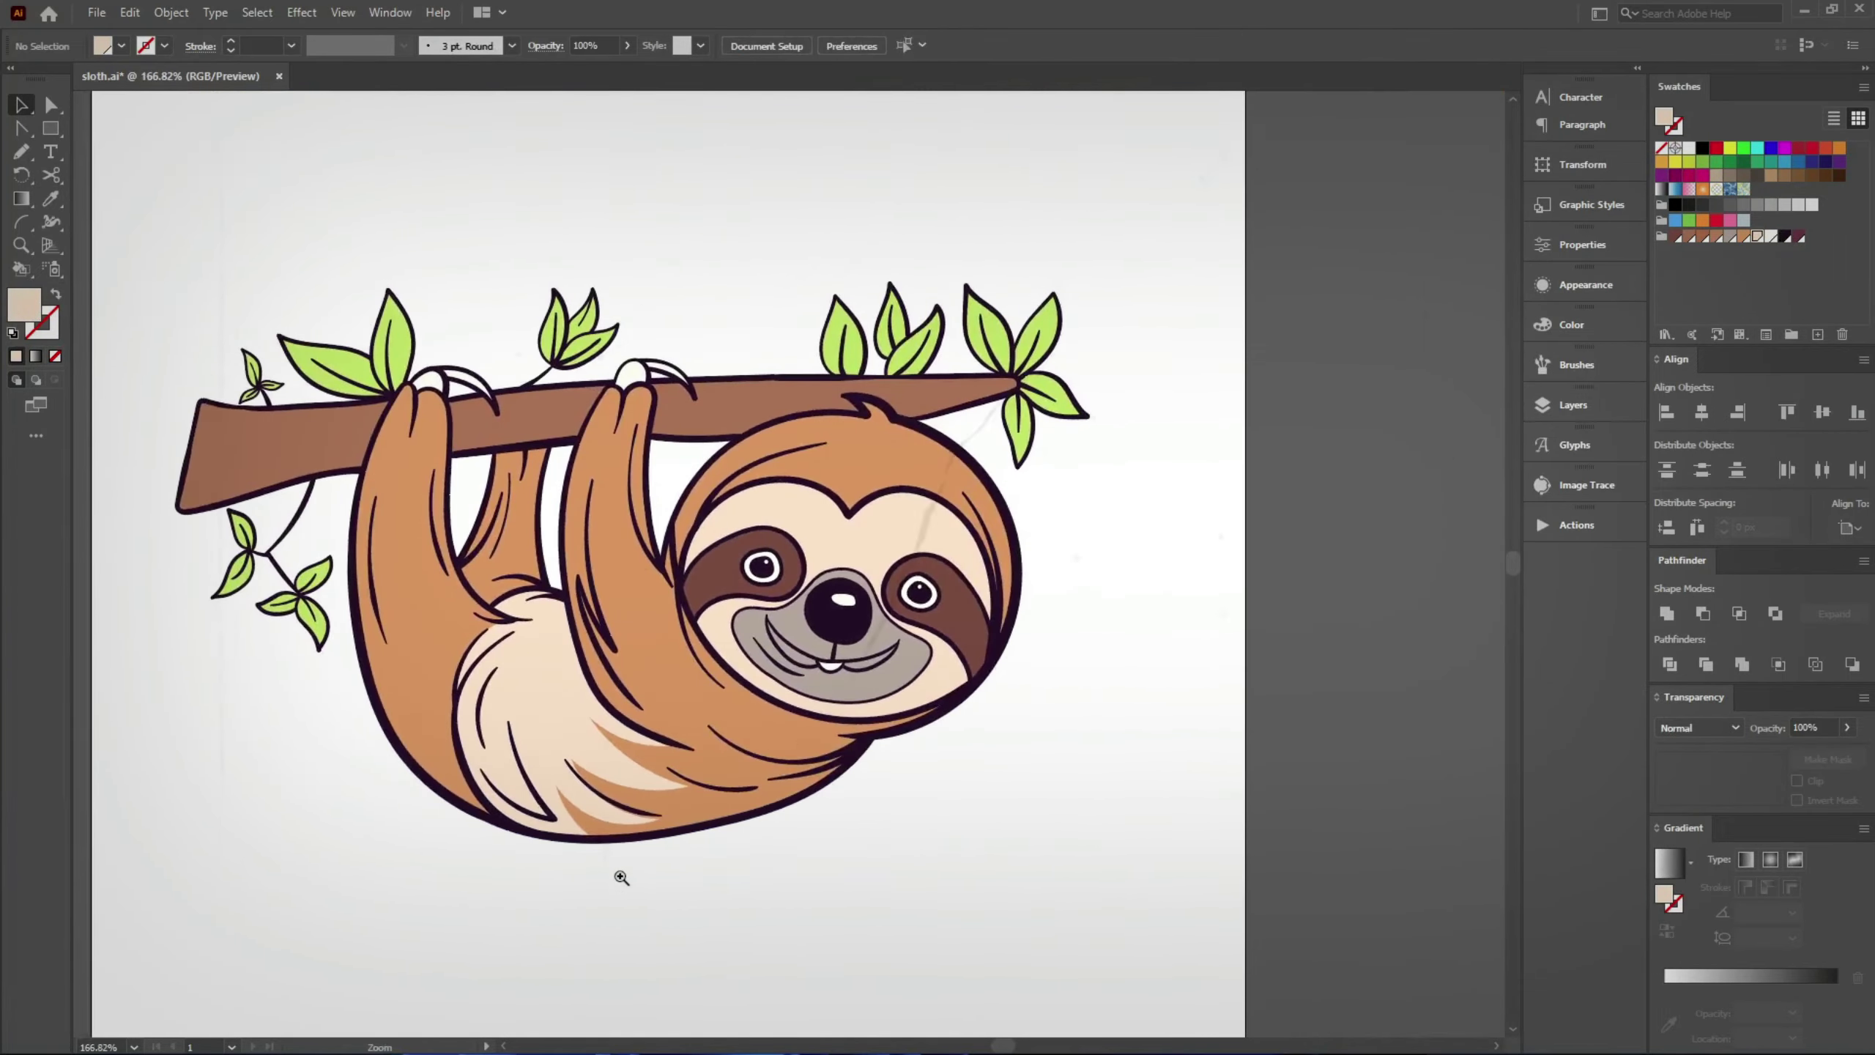
Step: Pull the fur shading path's upper-left anchor and handle to re-curve it, then deselect
scroll(758, 838, "up", 5)
key("a")
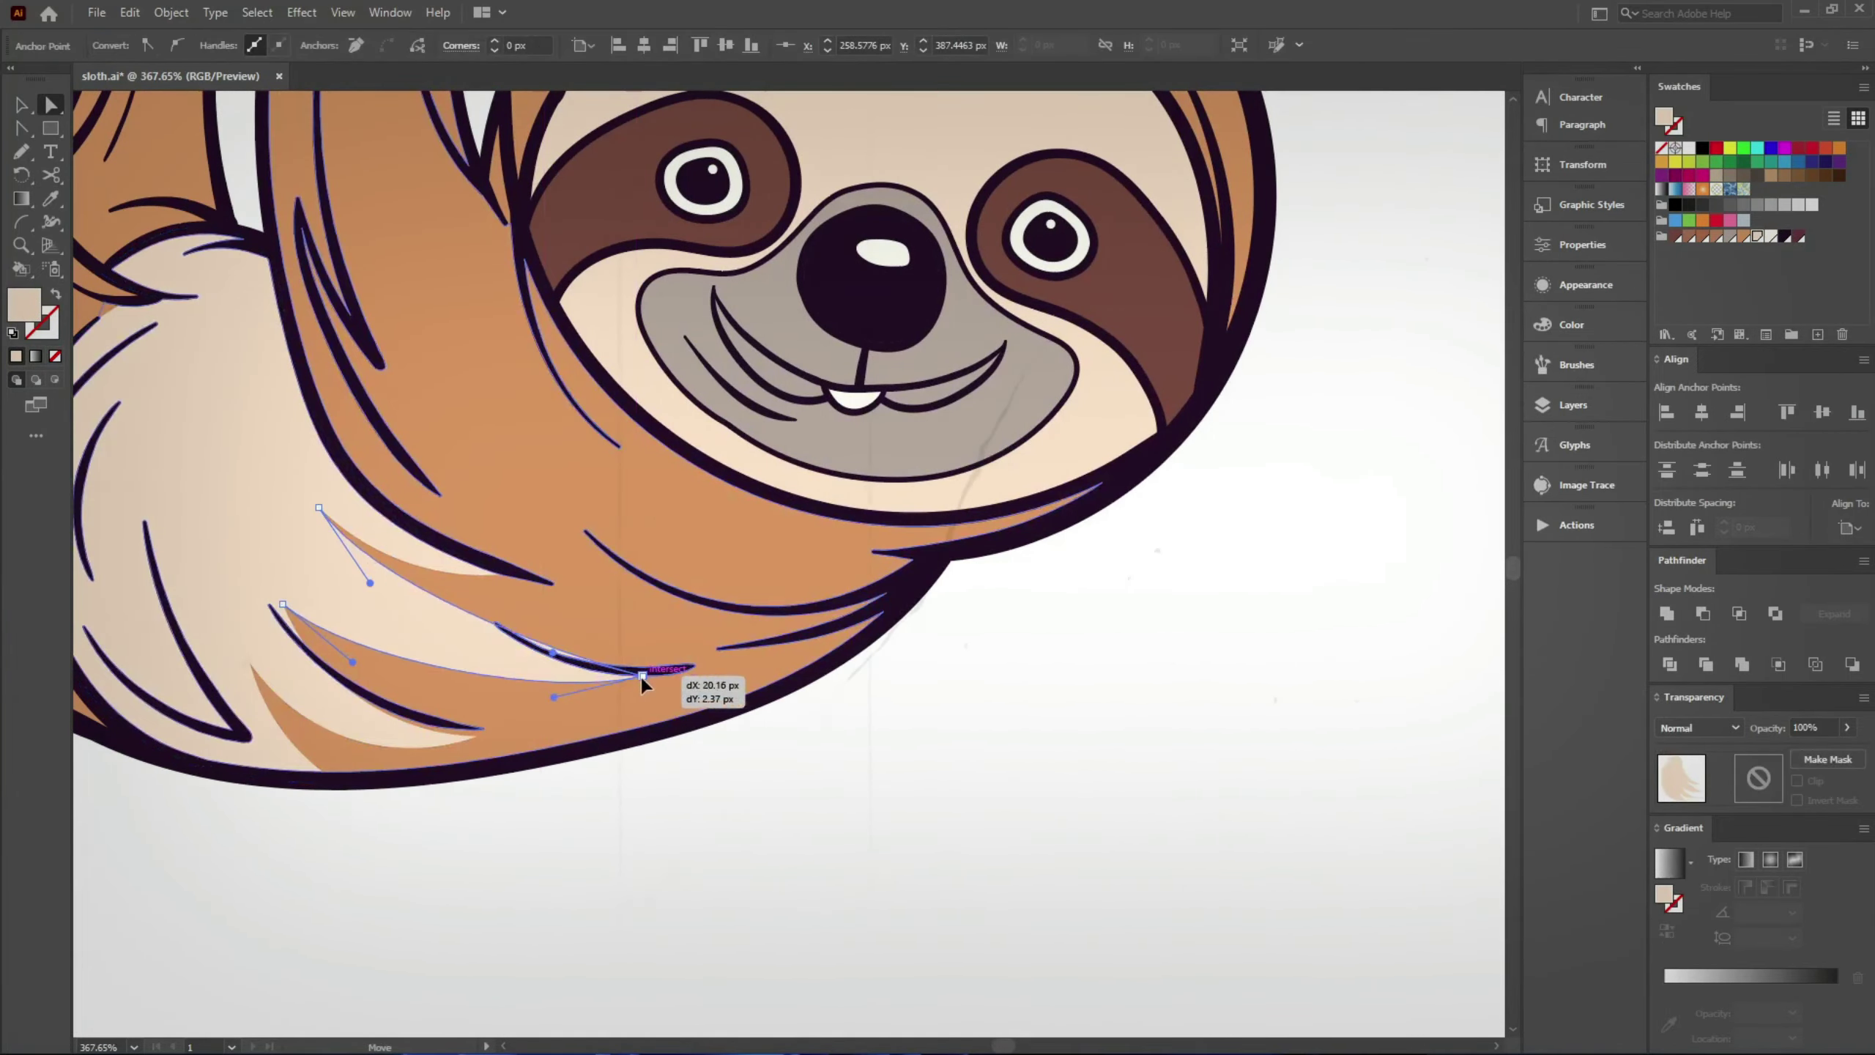
left_click(538, 666)
scroll(538, 665, "up", 4)
left_click_drag(629, 619, 479, 614)
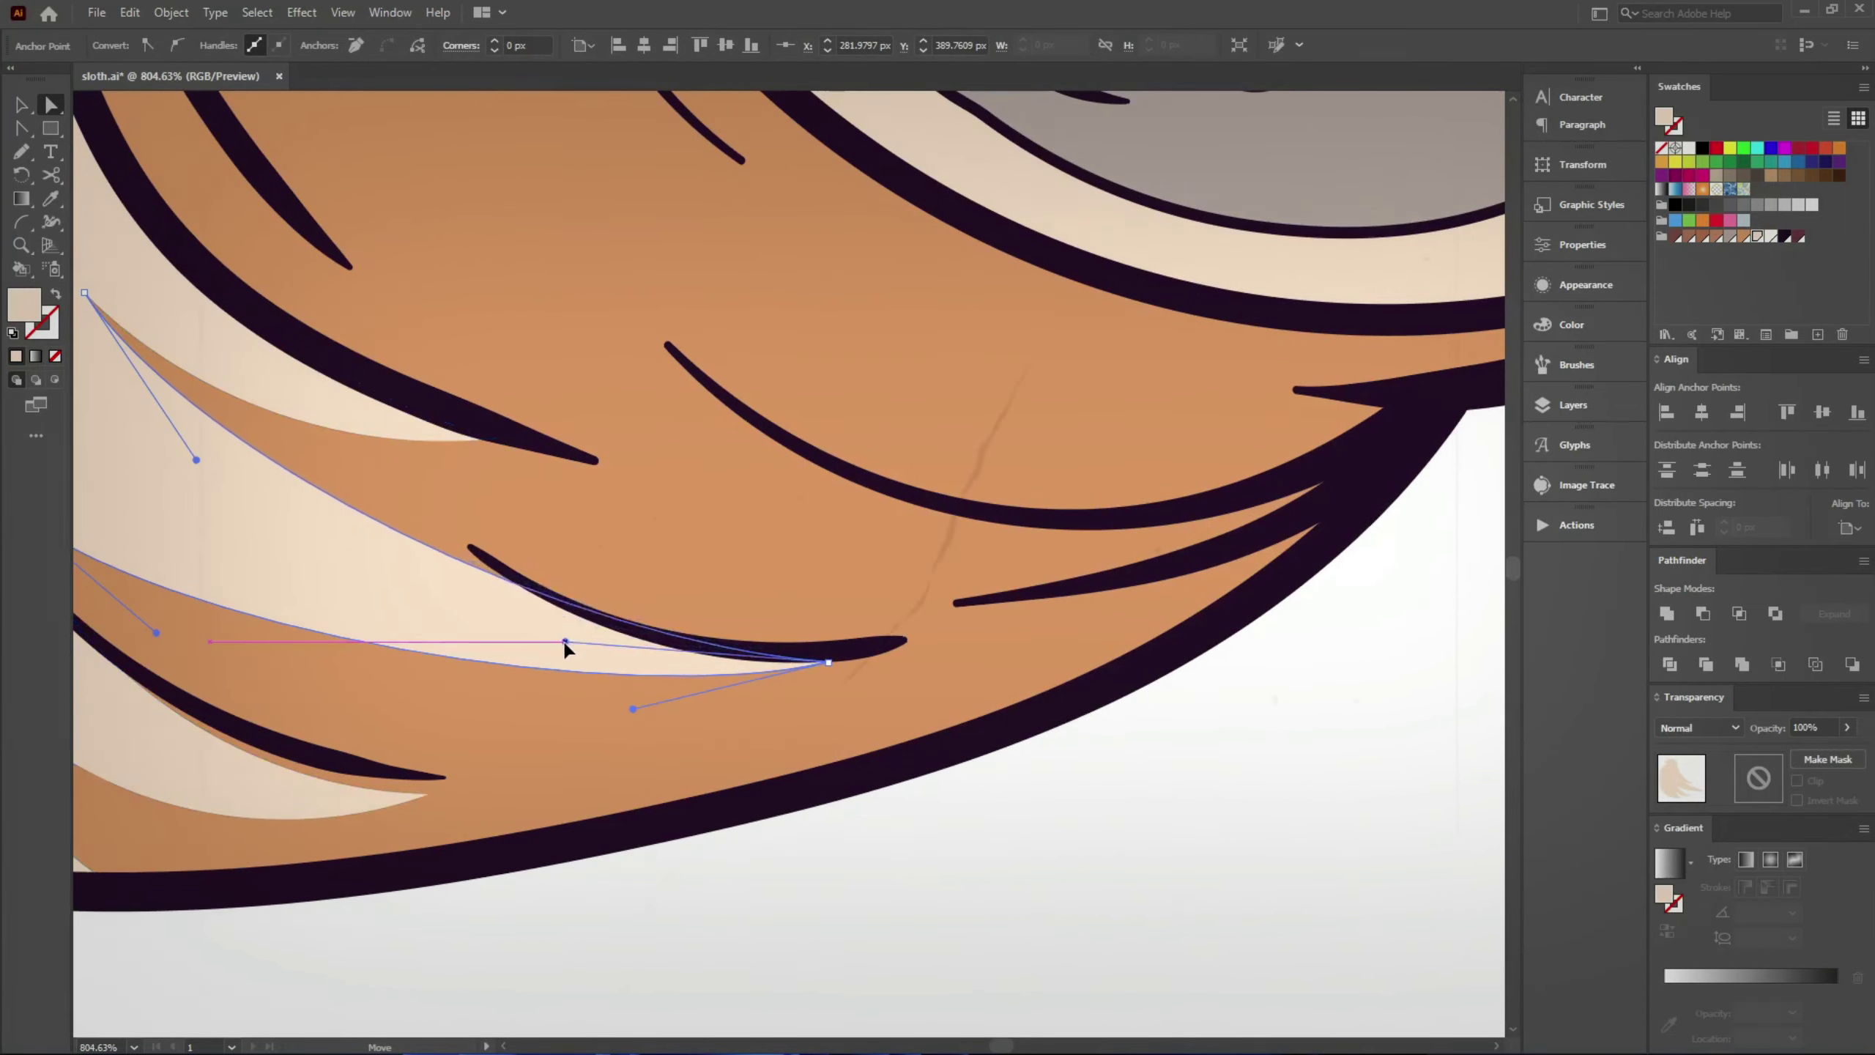
left_click_drag(252, 464, 181, 405)
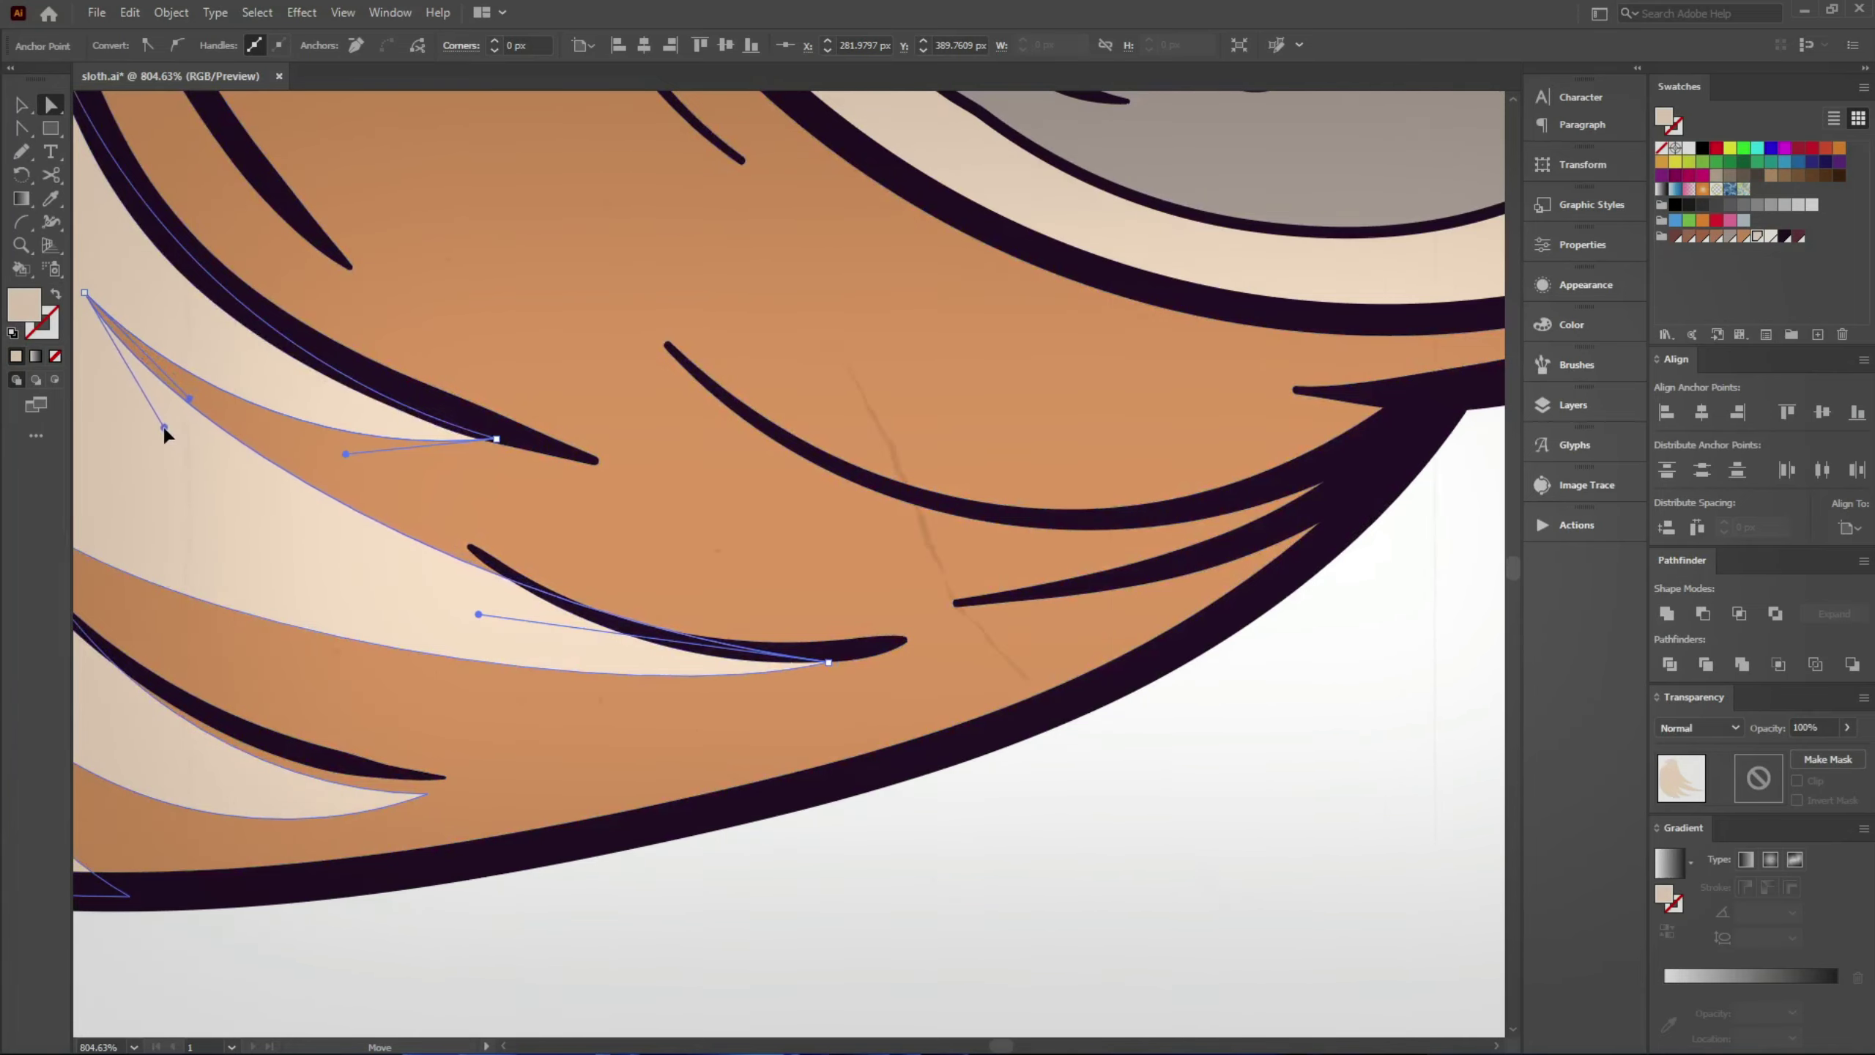
mouse_move(362, 812)
left_mouse_down()
mouse_move(746, 790)
mouse_move(816, 753)
left_mouse_up()
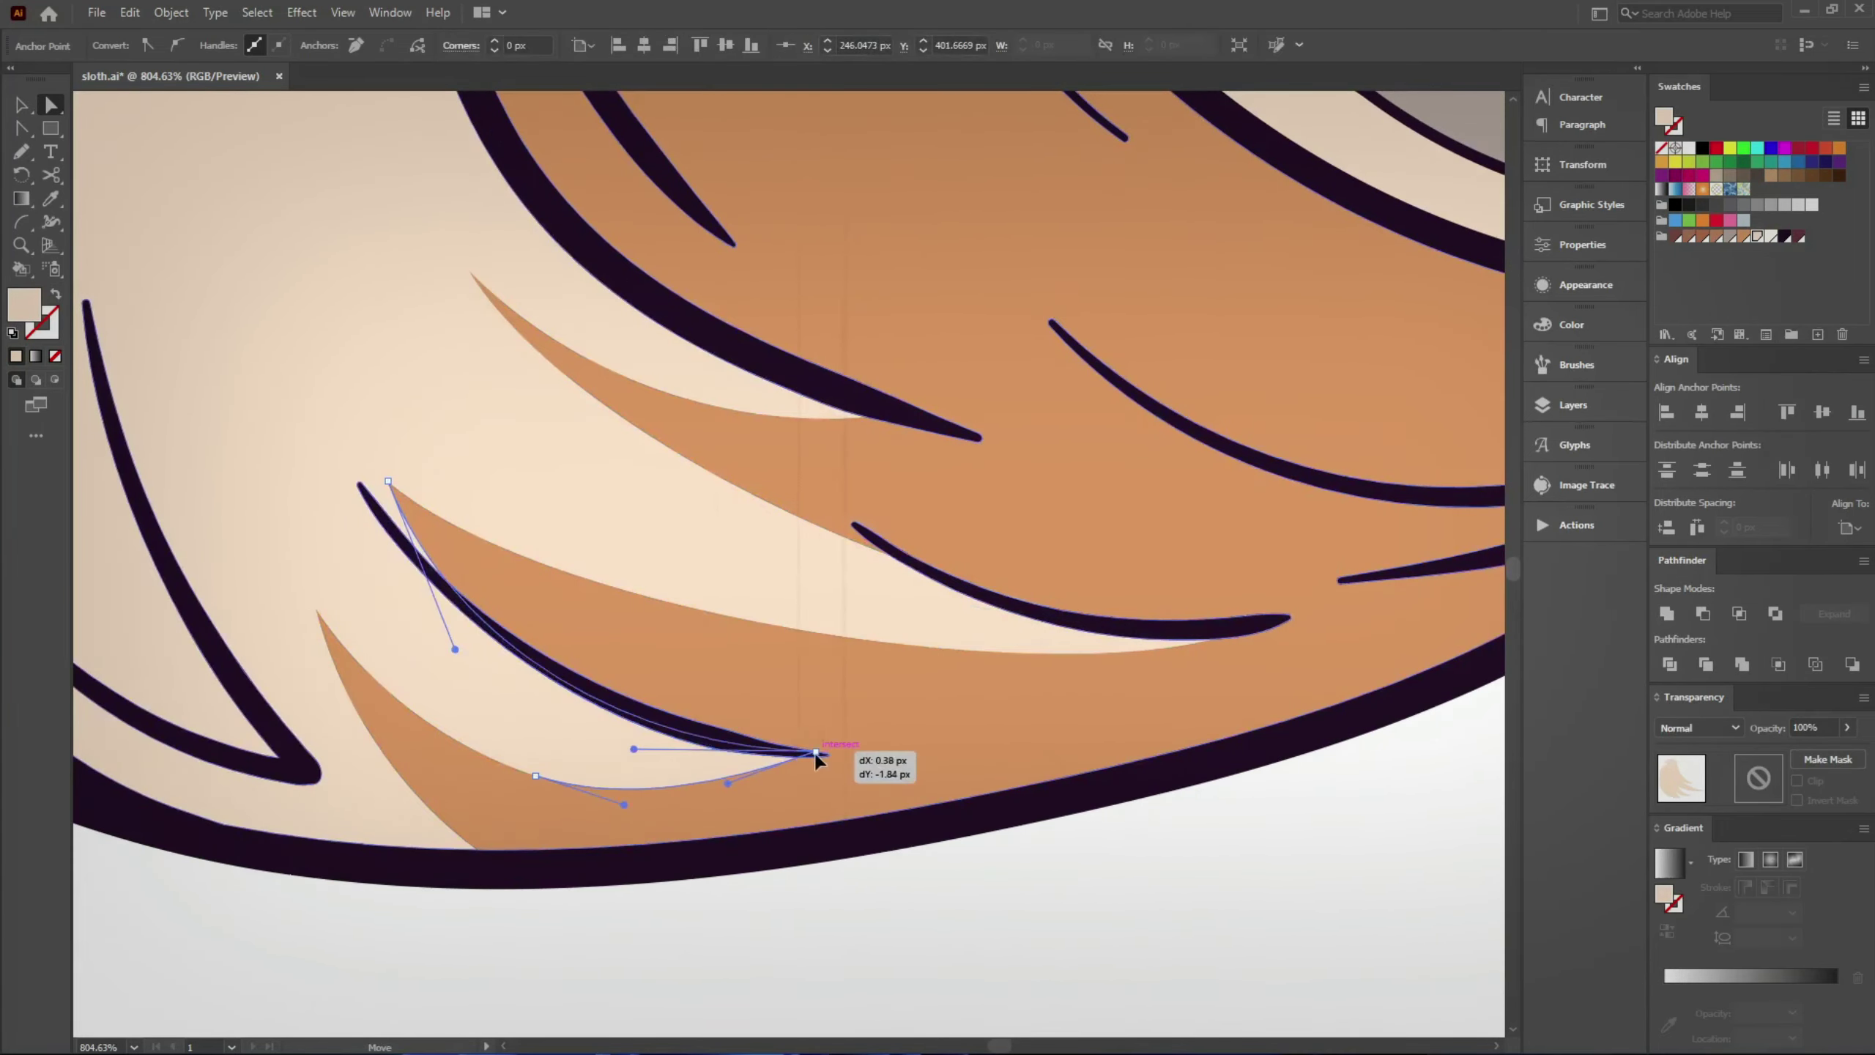
left_click_drag(388, 480, 350, 458)
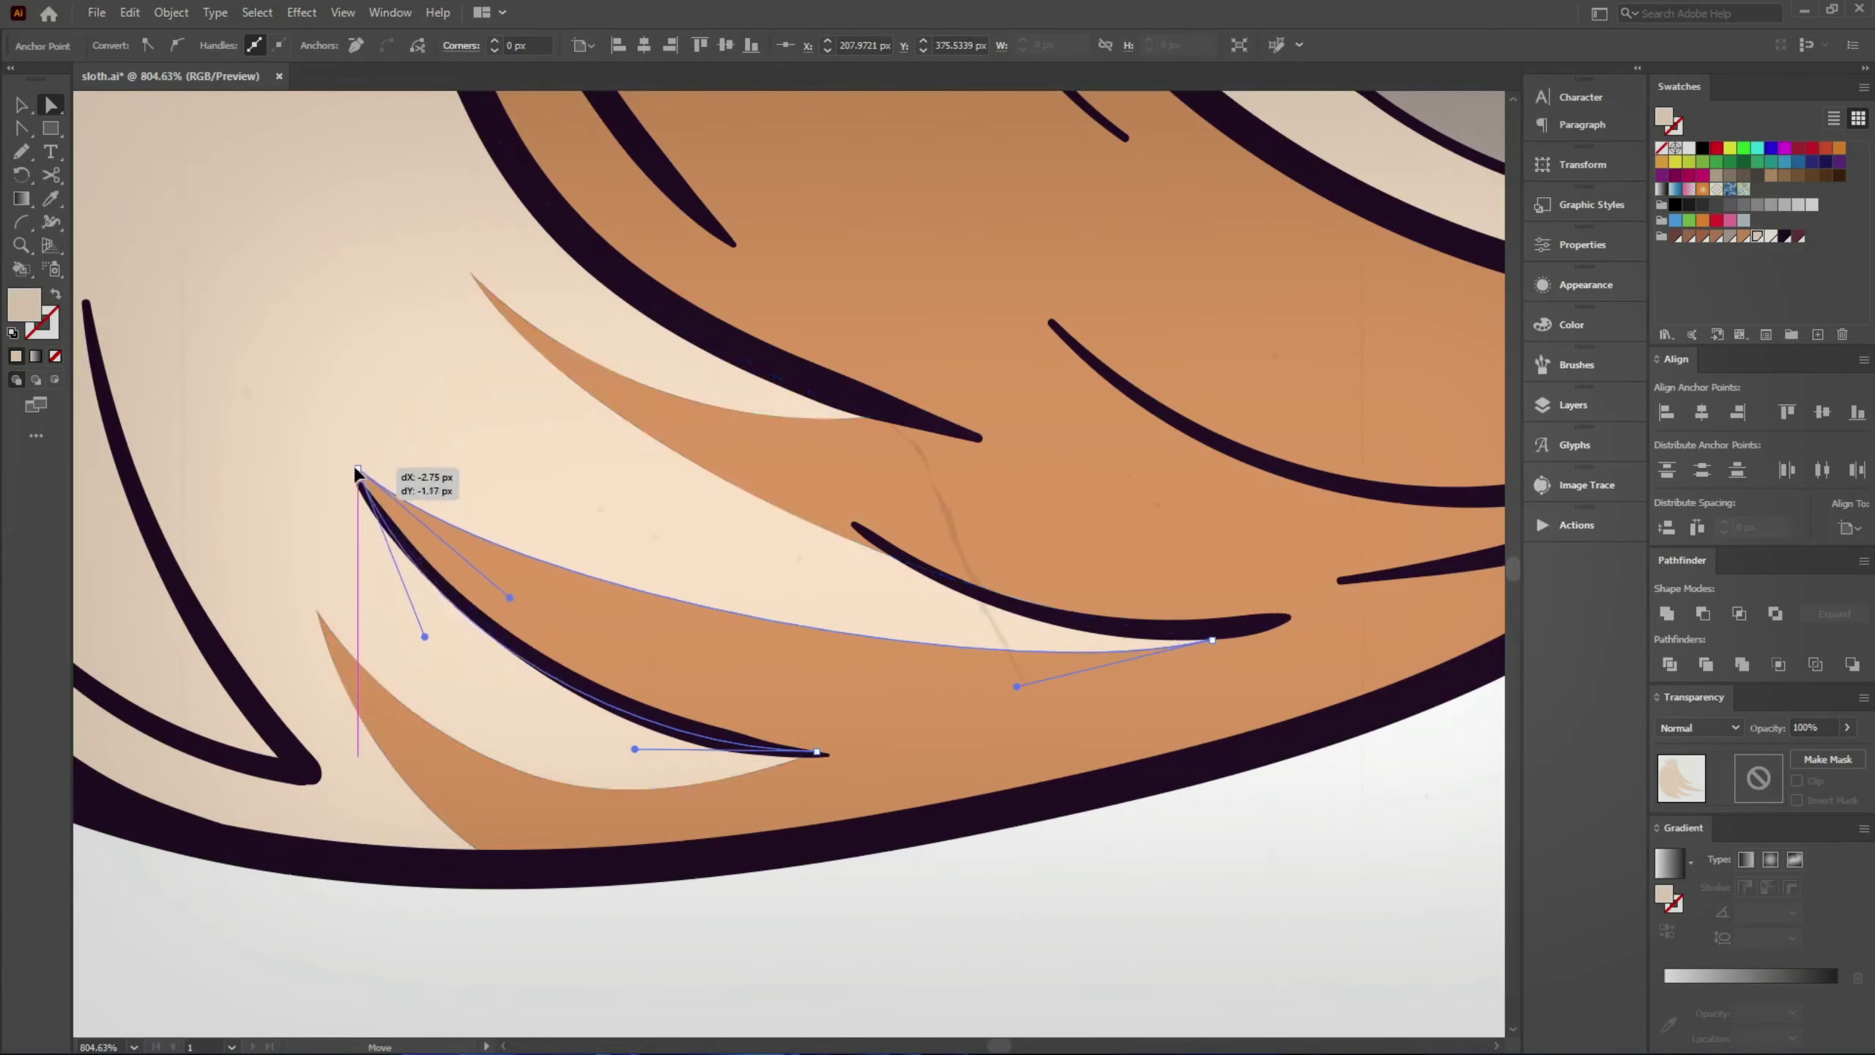
scroll(722, 875, "down", 3)
scroll(720, 929, "down", 3)
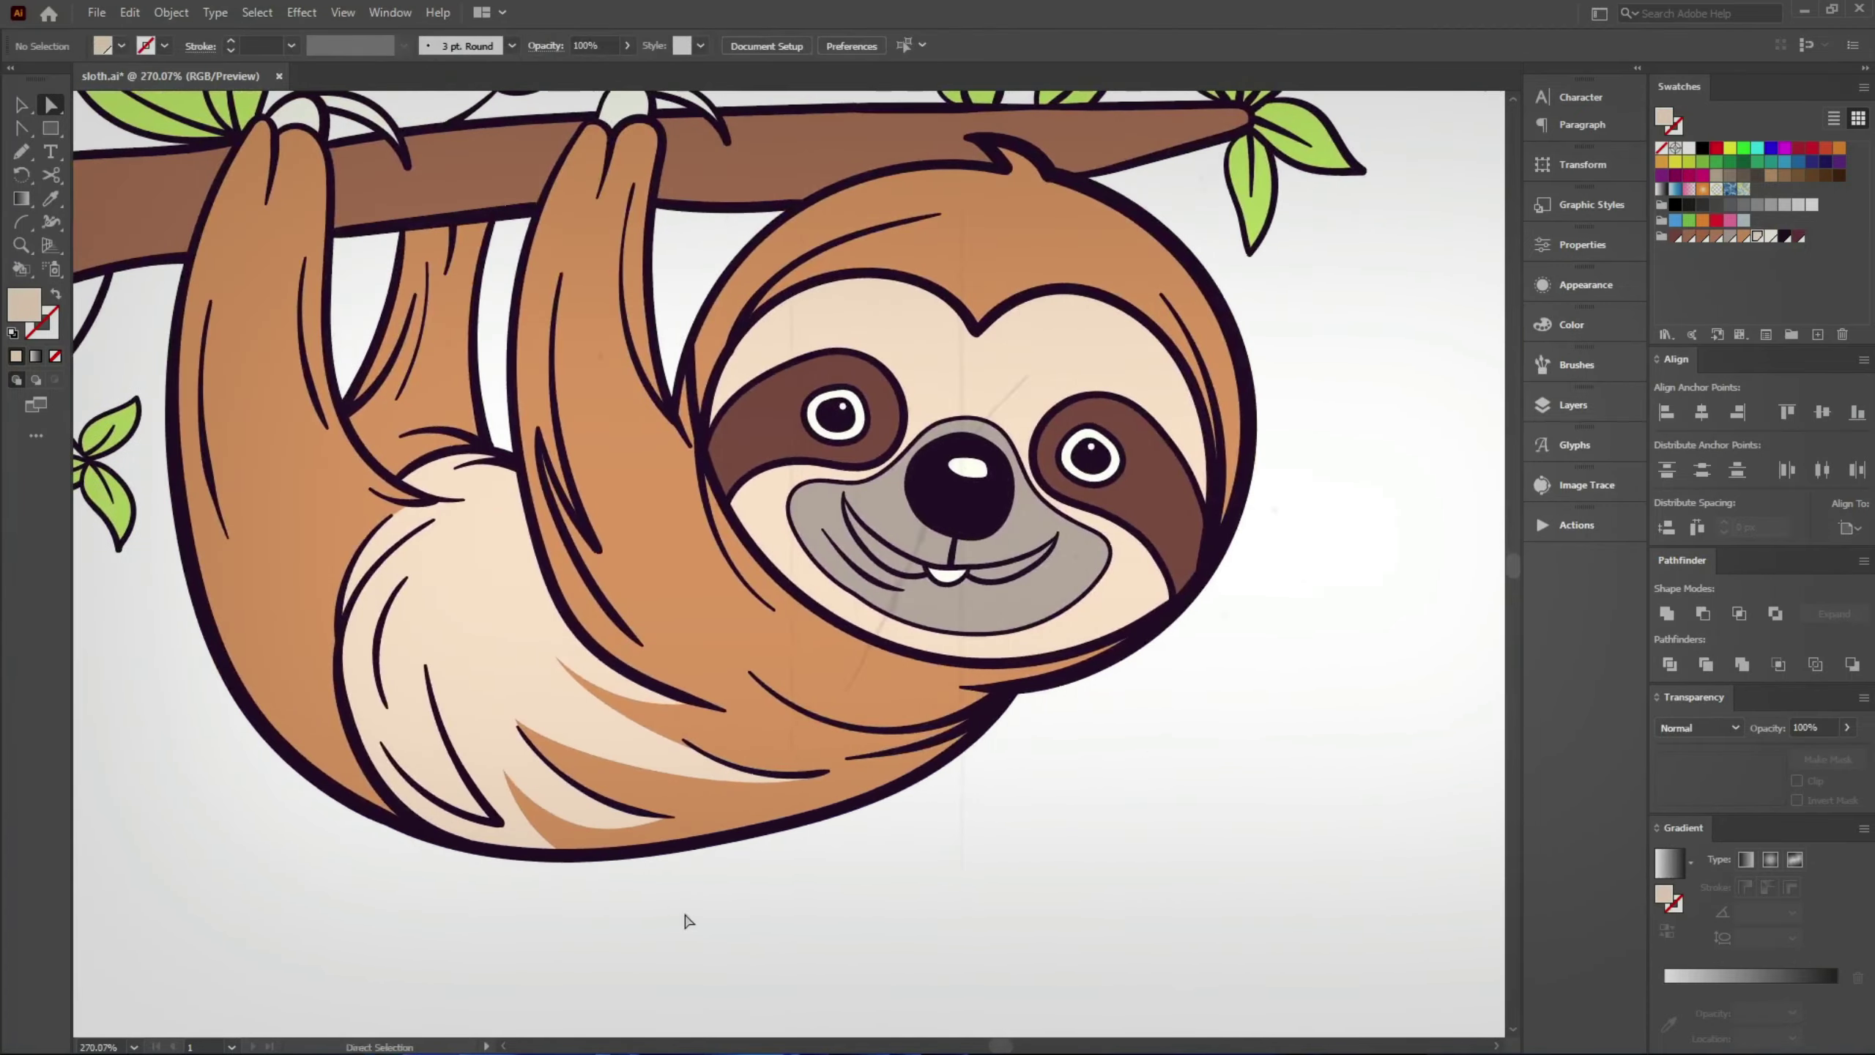
left_click(661, 937)
Step: Make Layer 4 active and try a Pencil shadow under the branch, undoing the dark-filled result
scroll(784, 935, "down", 2)
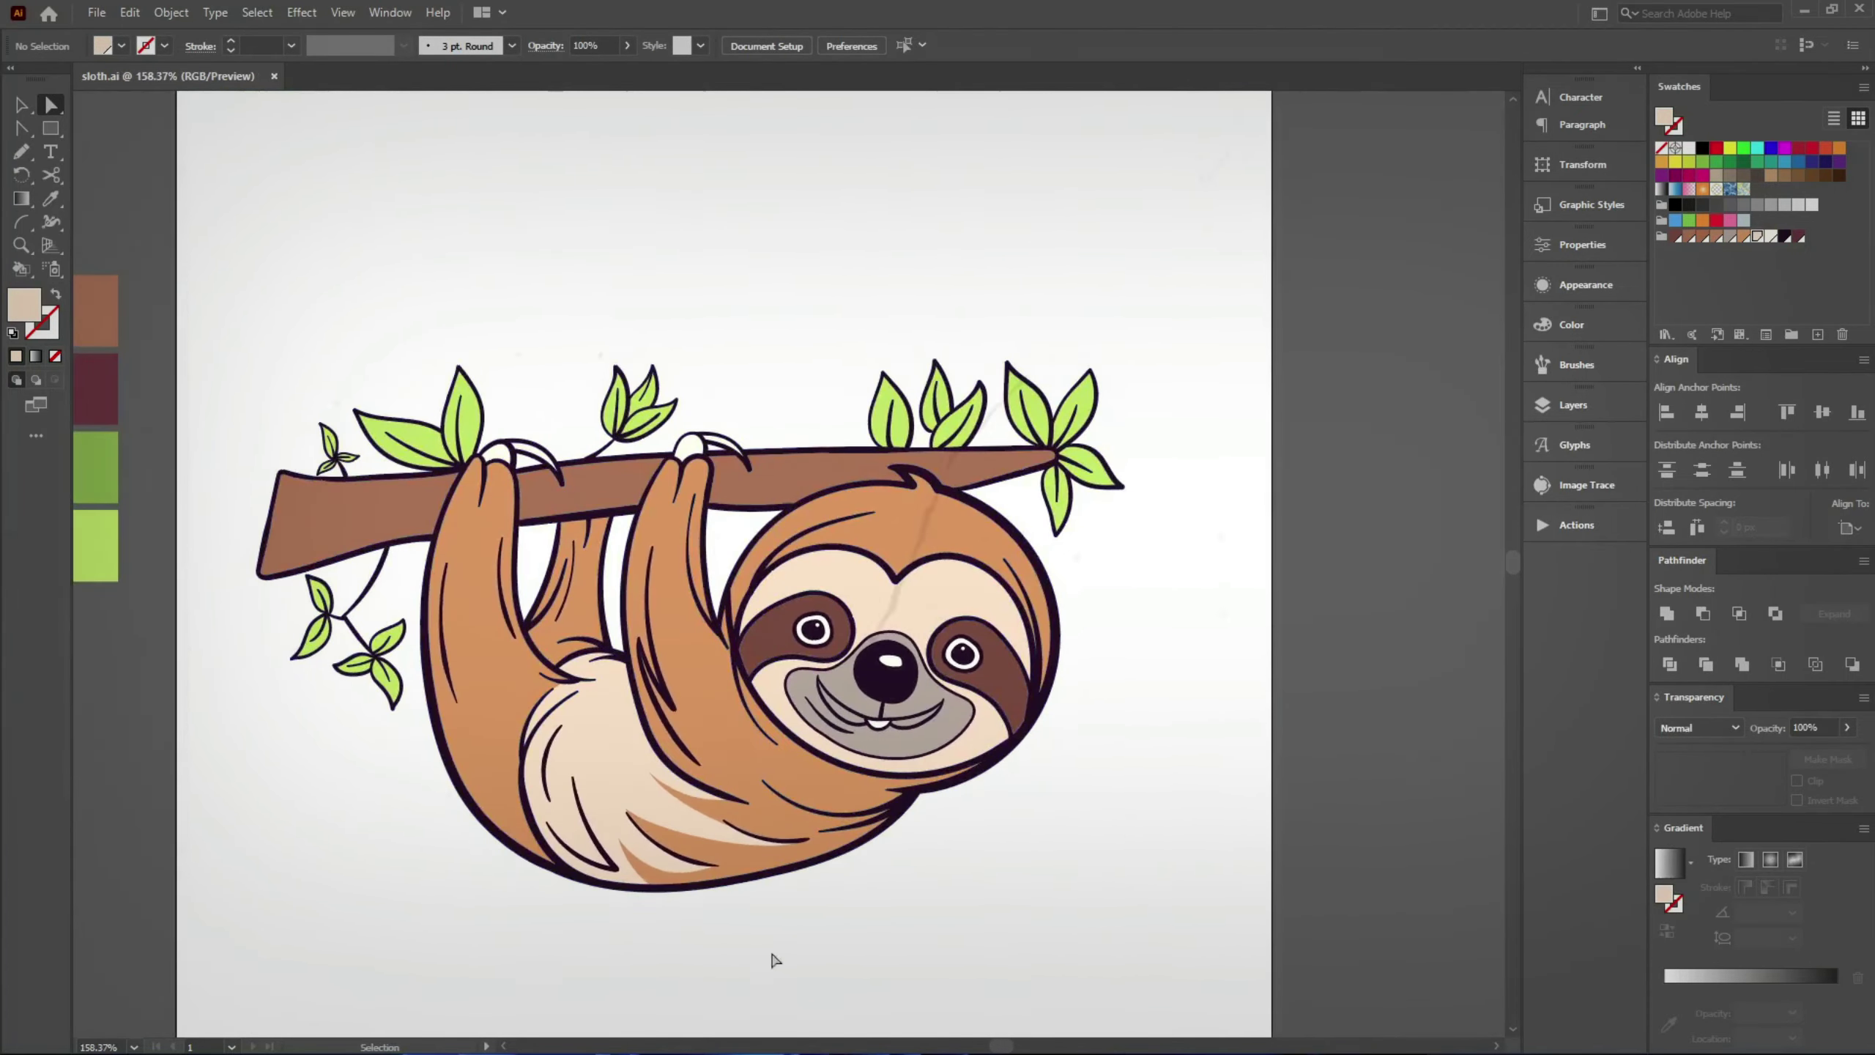
scroll(591, 562, "up", 10)
key("n")
left_click(1358, 467)
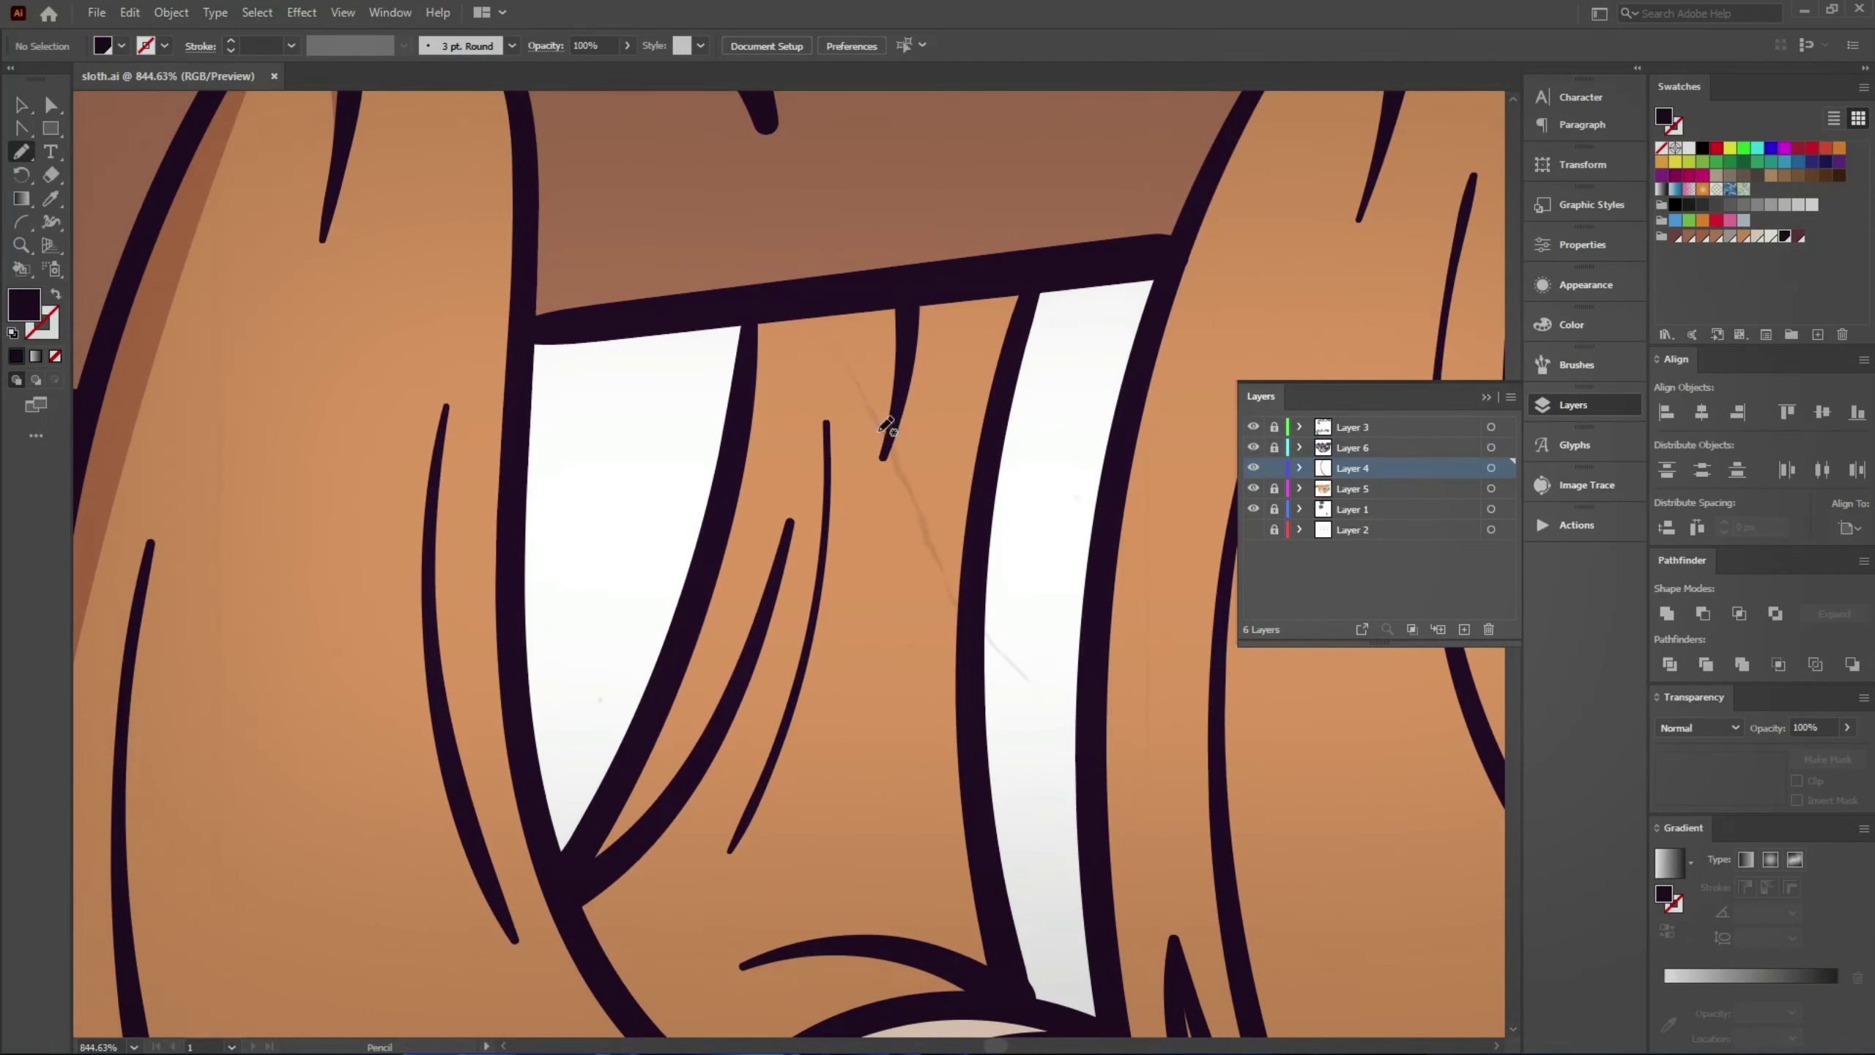
mouse_move(885, 427)
left_mouse_down()
mouse_move(726, 507)
mouse_move(886, 428)
left_mouse_up()
key("ctrl+z")
Step: Sample the darker brown and draw shadow shapes under the branch and along the hair line
key("i")
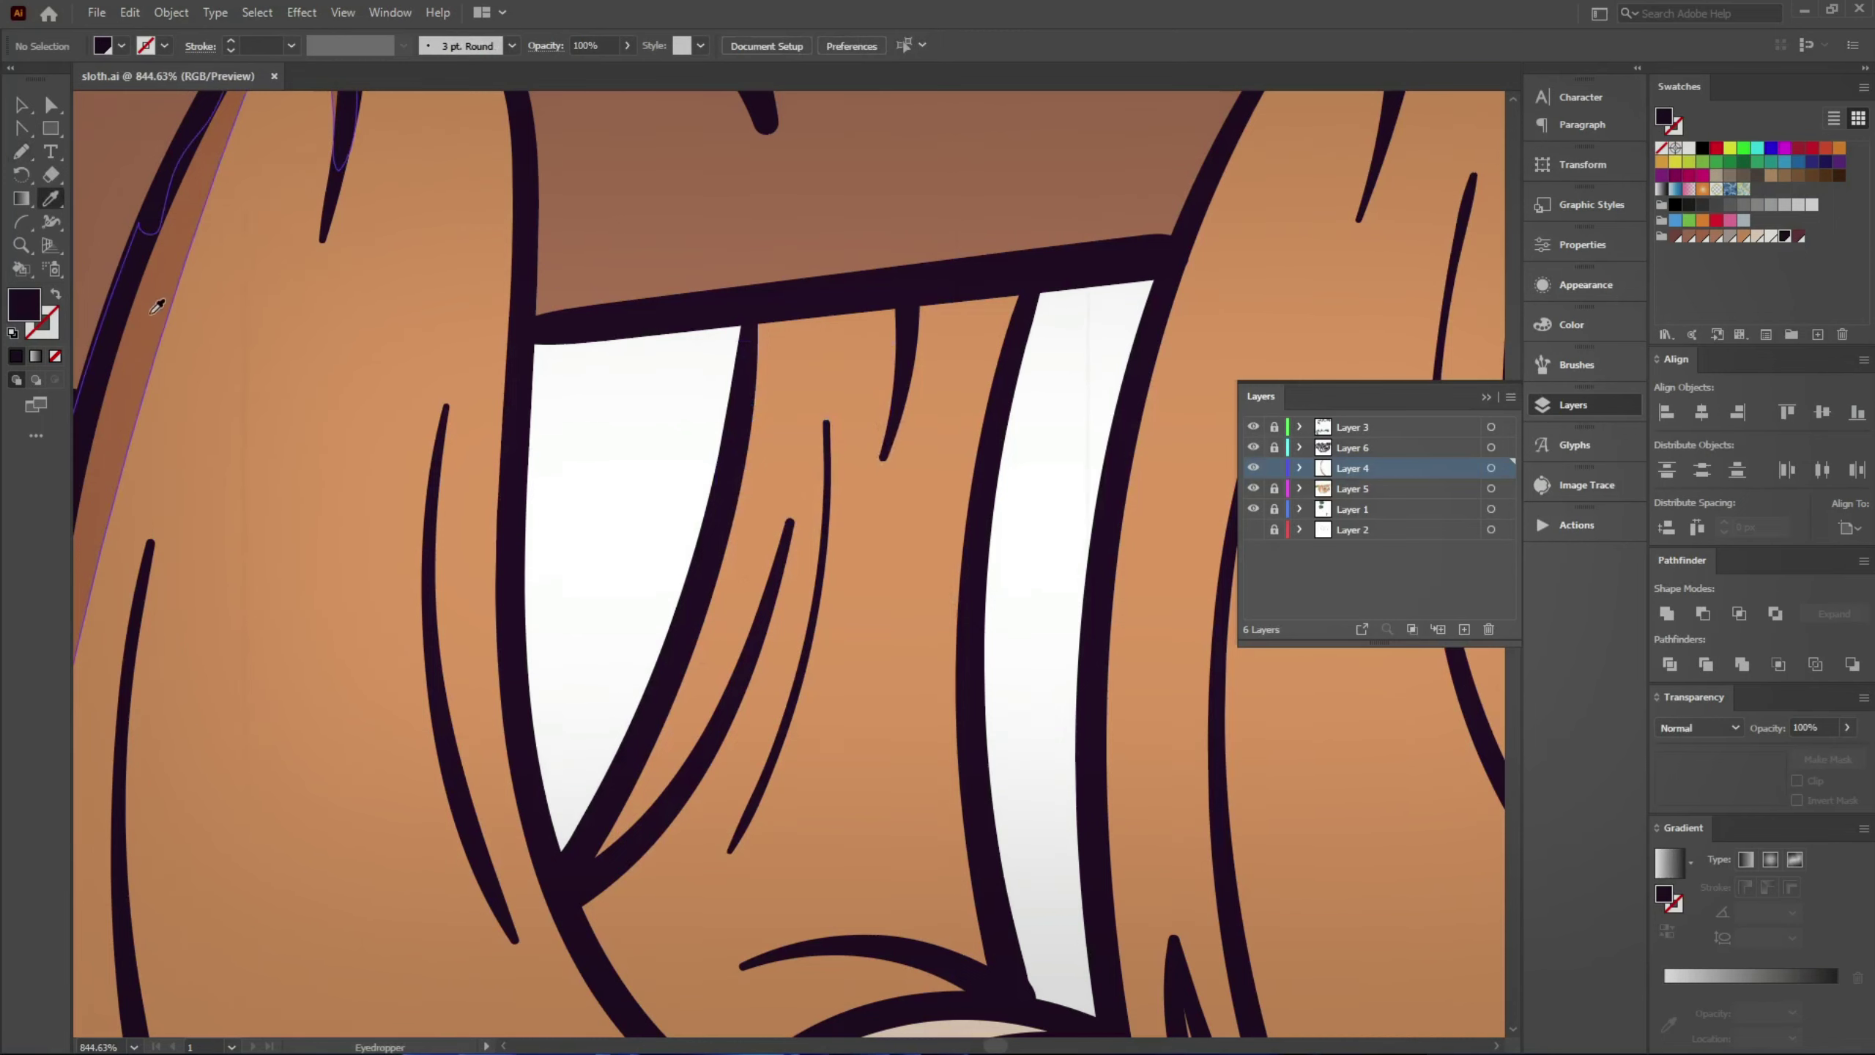
left_click(157, 306)
key("n")
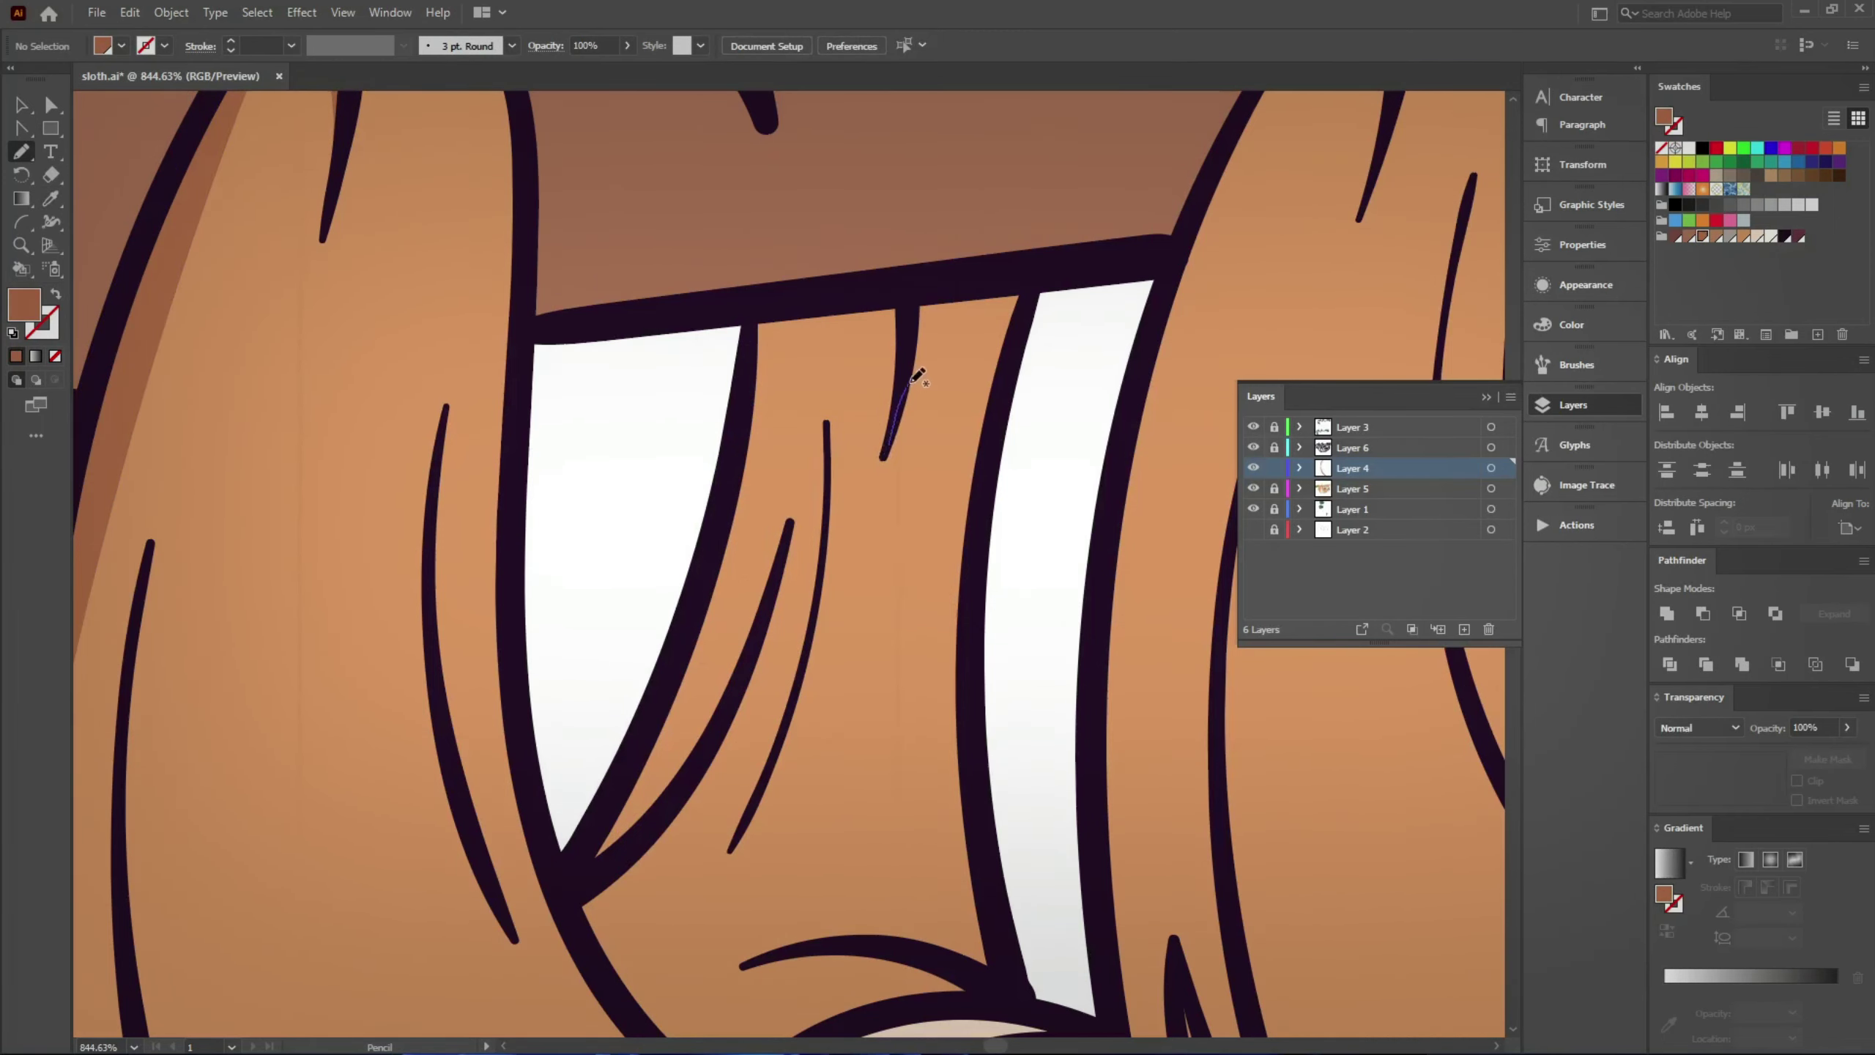
mouse_move(912, 381)
left_mouse_down()
mouse_move(910, 309)
mouse_move(912, 383)
left_mouse_up()
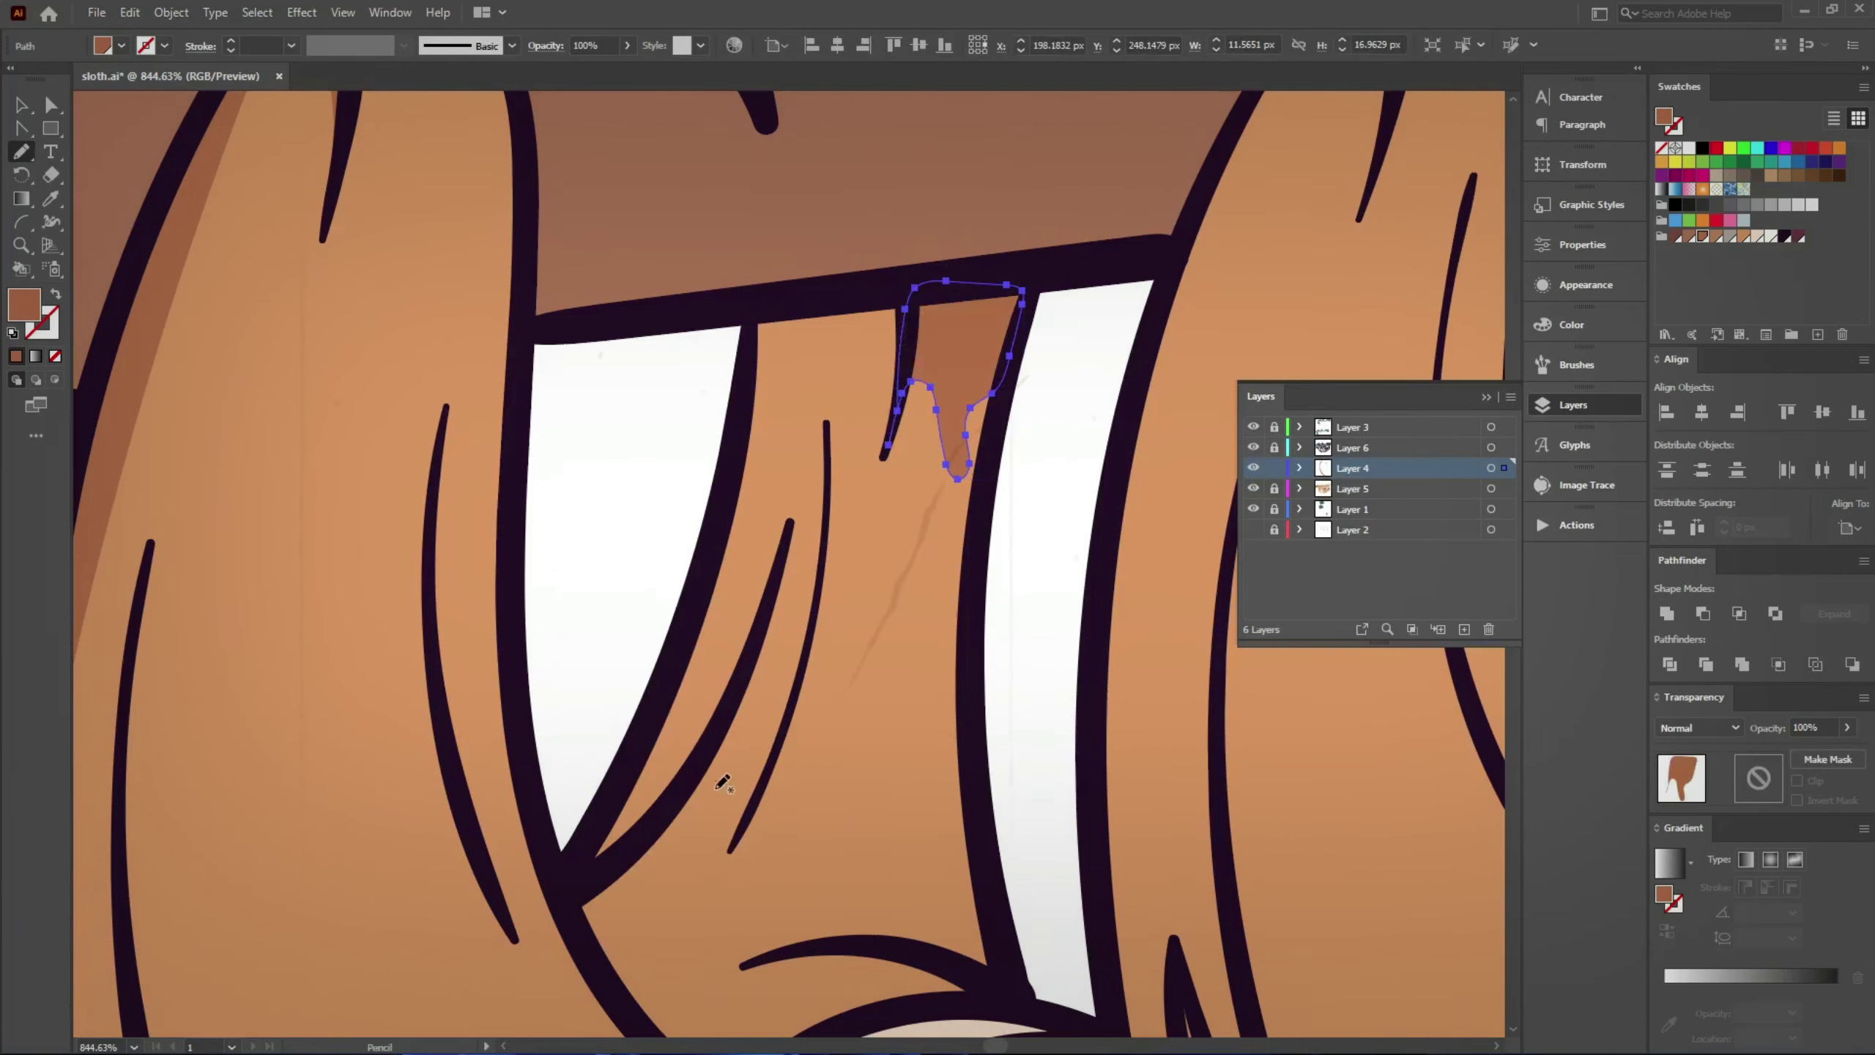
left_click_drag(723, 785, 737, 722)
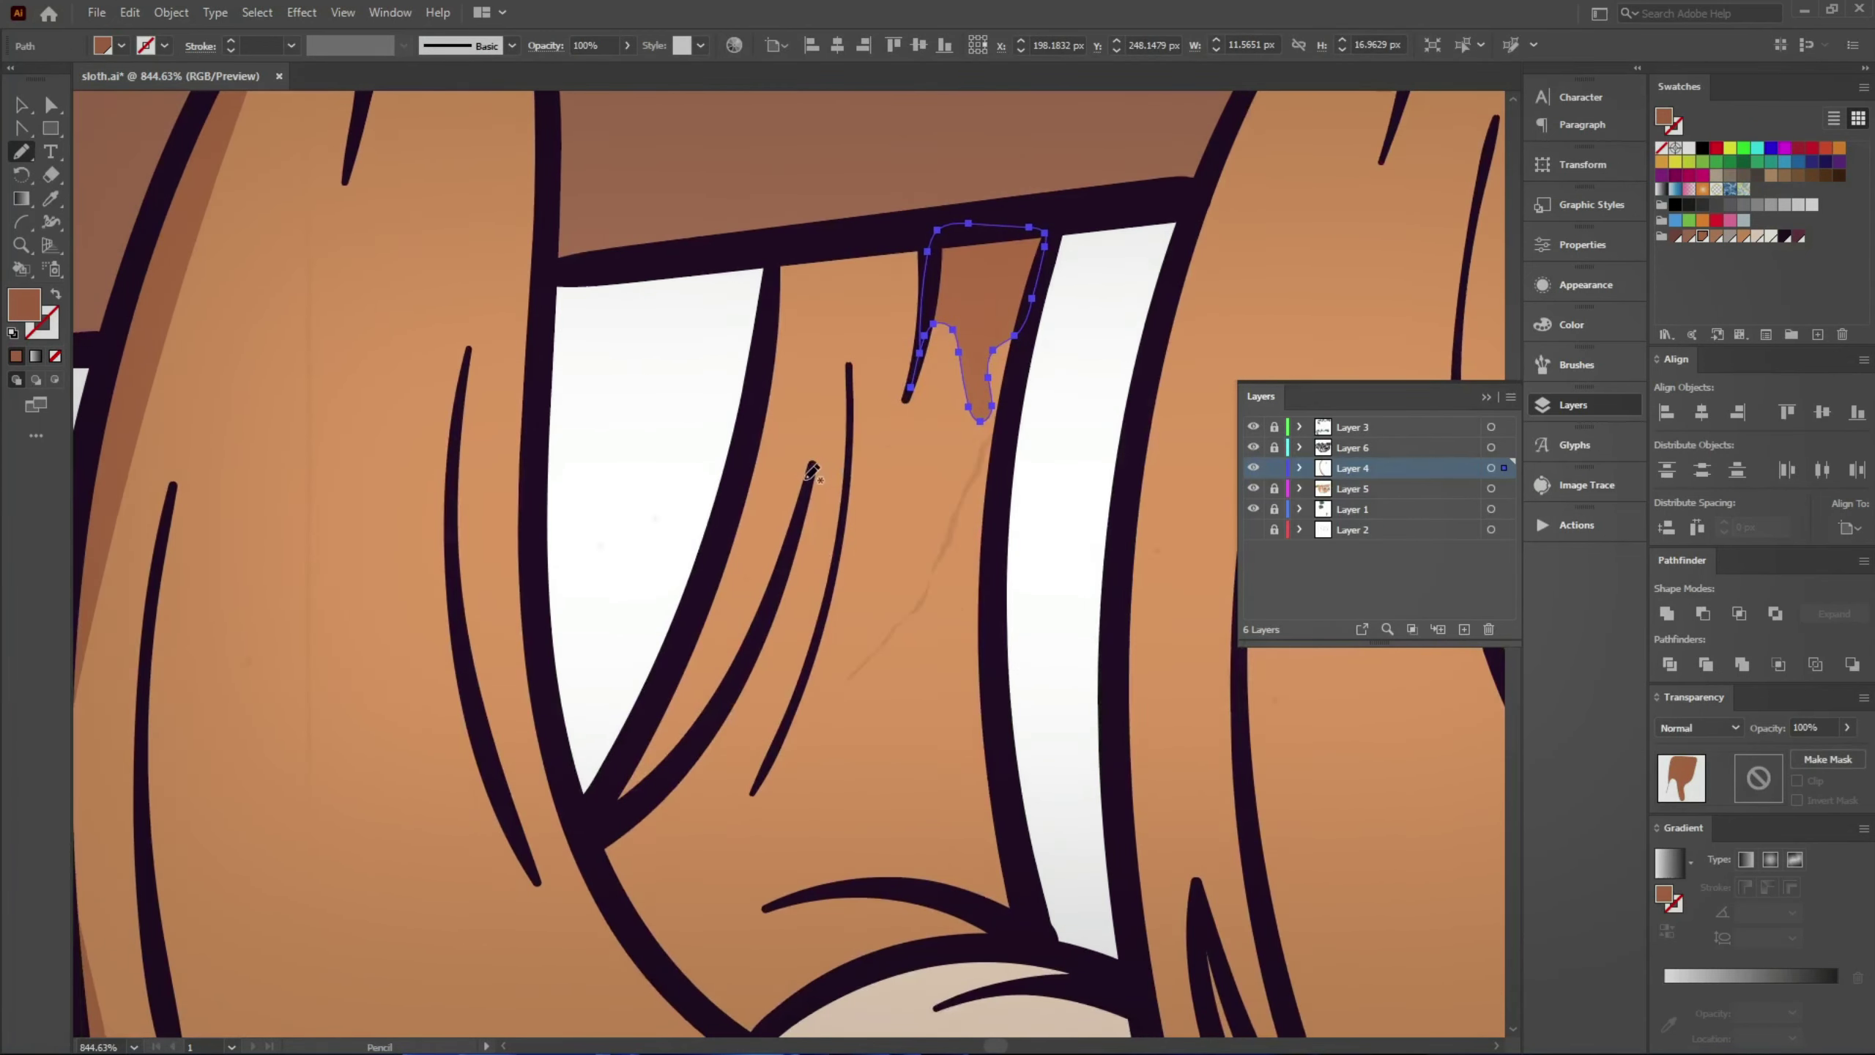
mouse_move(810, 467)
left_mouse_down()
mouse_move(697, 751)
mouse_move(644, 725)
left_mouse_up()
key("ctrl+0")
Step: Fit the sloth in view and draw a darker brown shadow down the left arm's outer edge
scroll(582, 855, "up", 2)
scroll(653, 899, "up", 2)
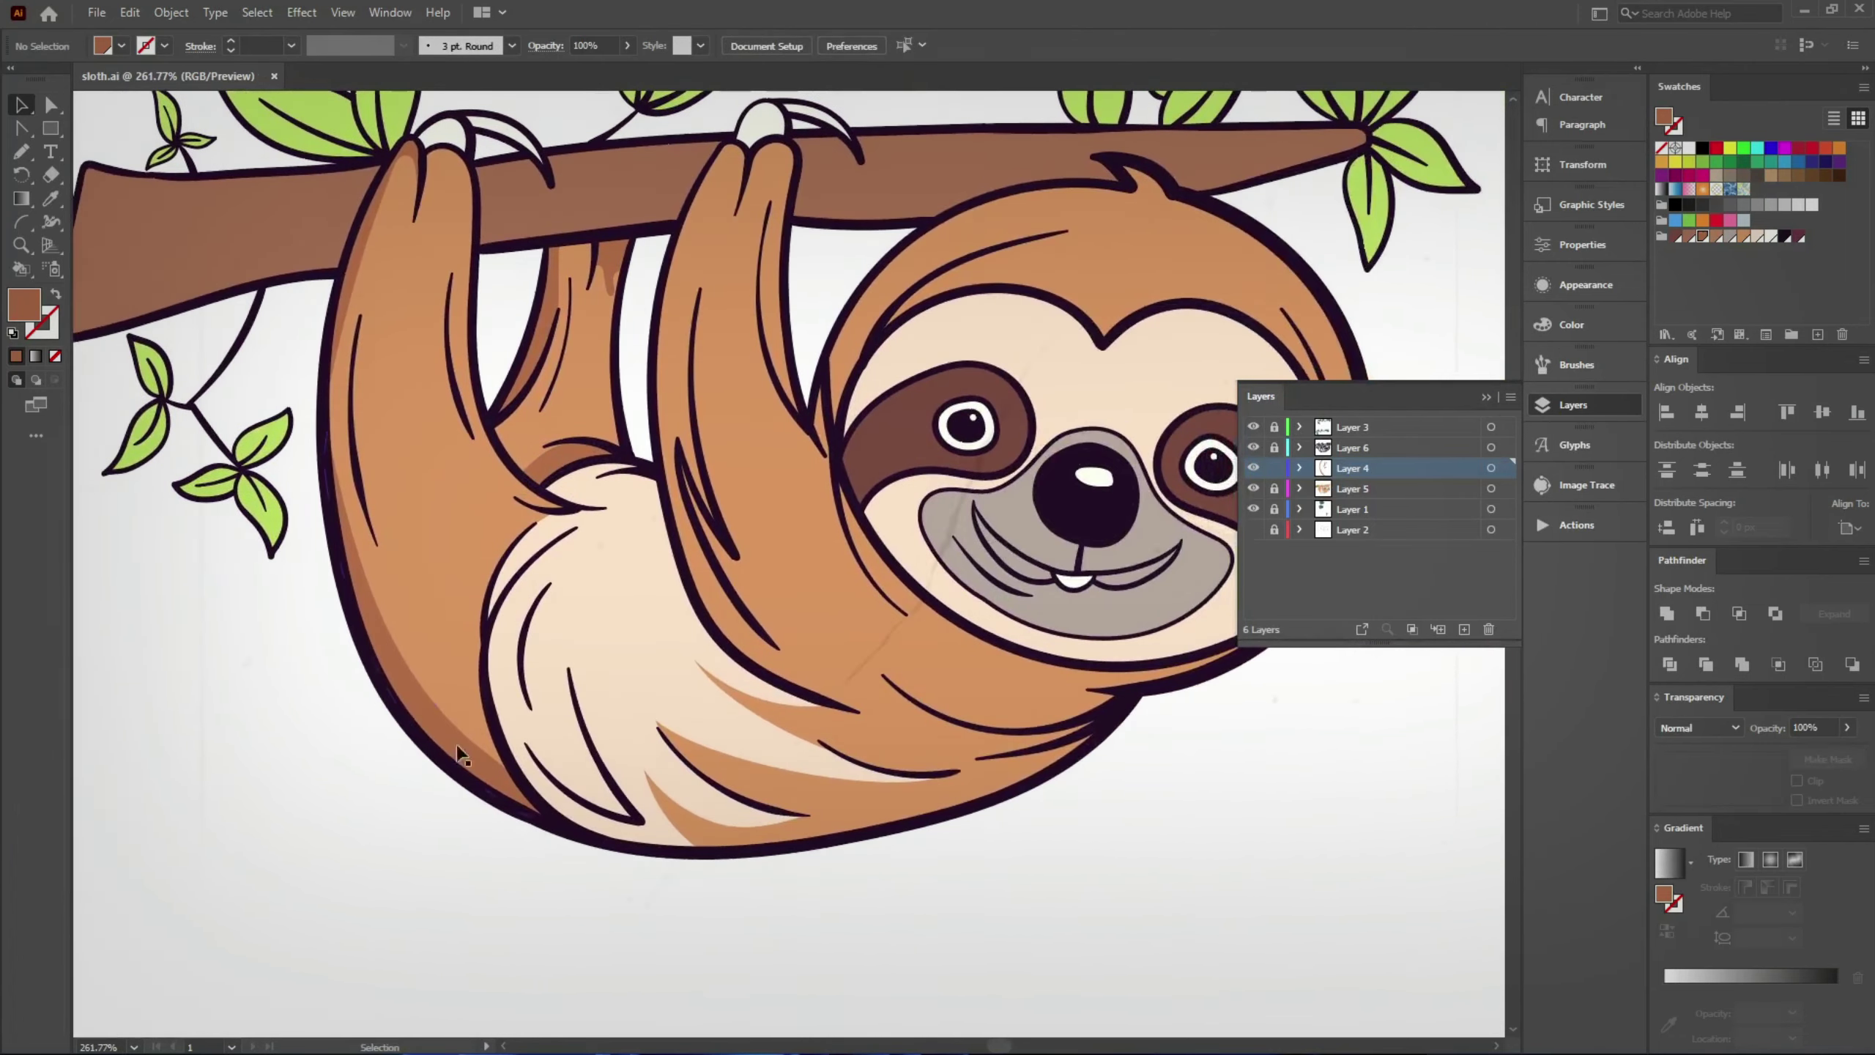
key("n")
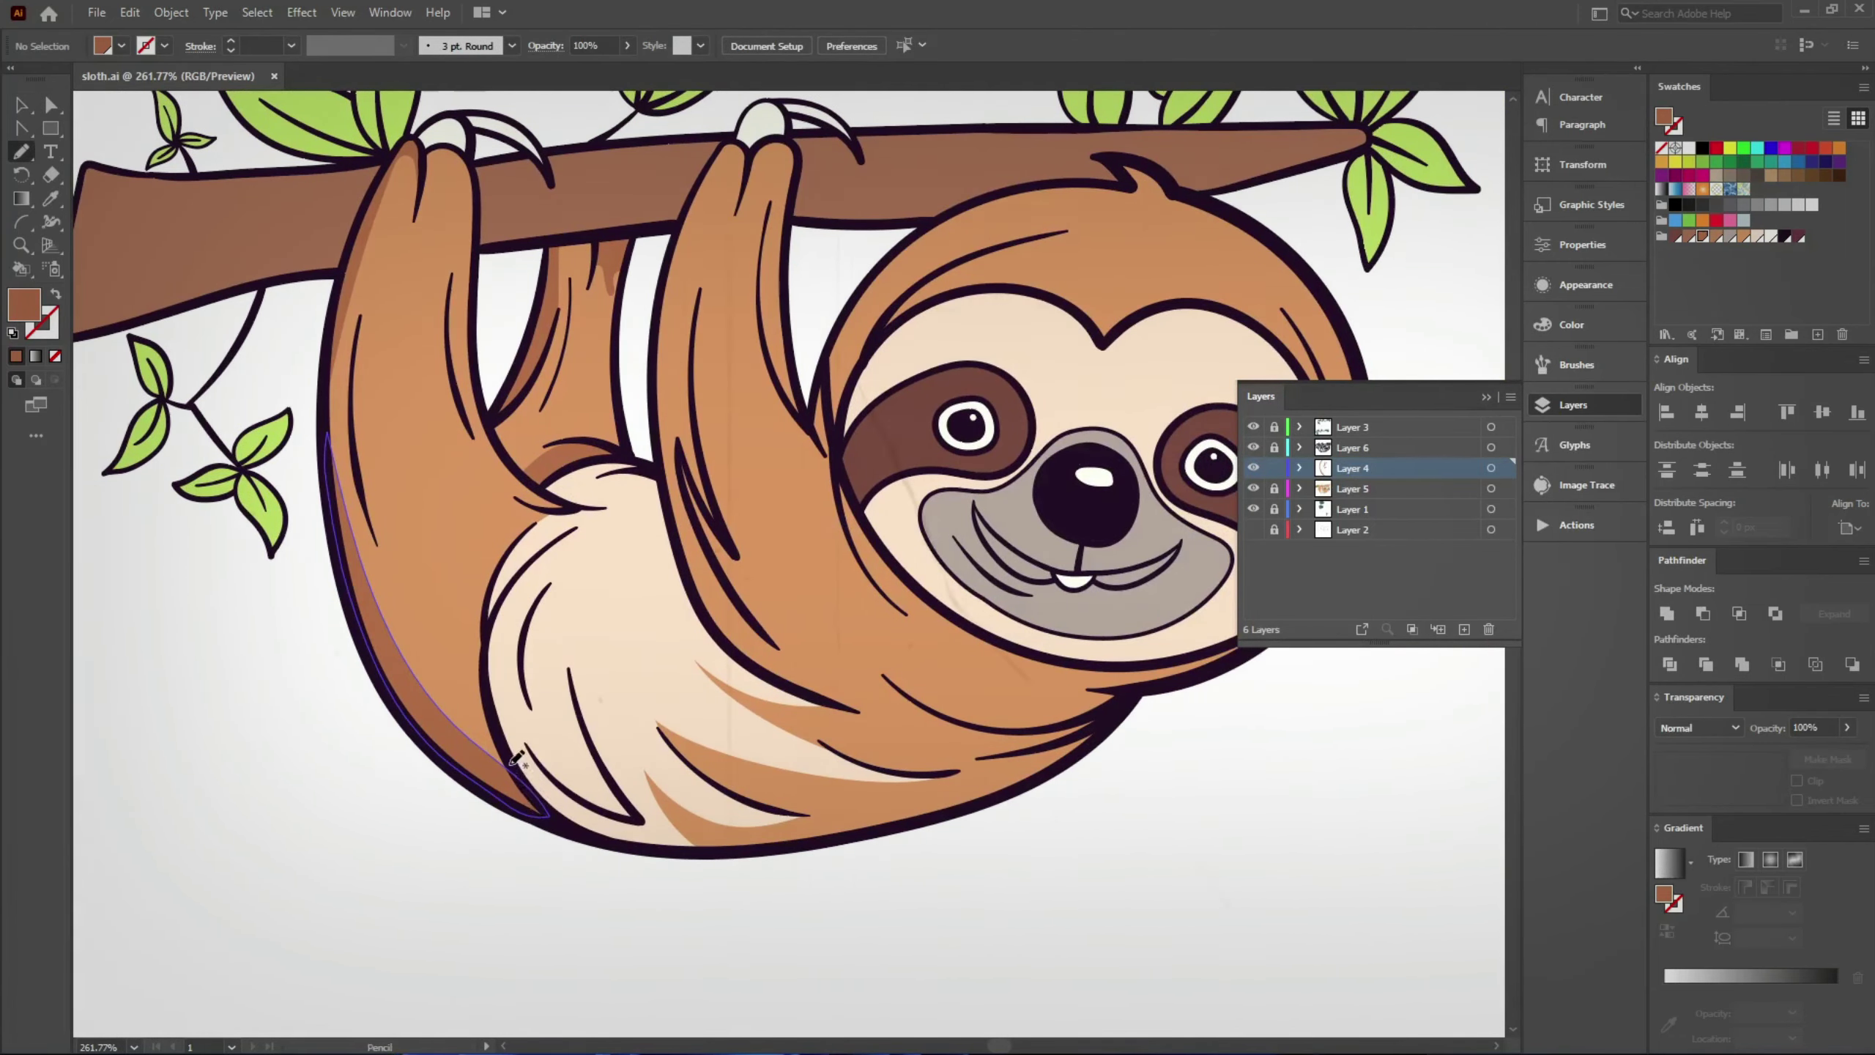
key("ctrl+0")
scroll(628, 191, "up", 5)
mouse_move(628, 191)
left_mouse_down()
mouse_move(543, 731)
mouse_move(627, 191)
left_mouse_up()
scroll(461, 531, "down", 5)
scroll(654, 678, "up", 2)
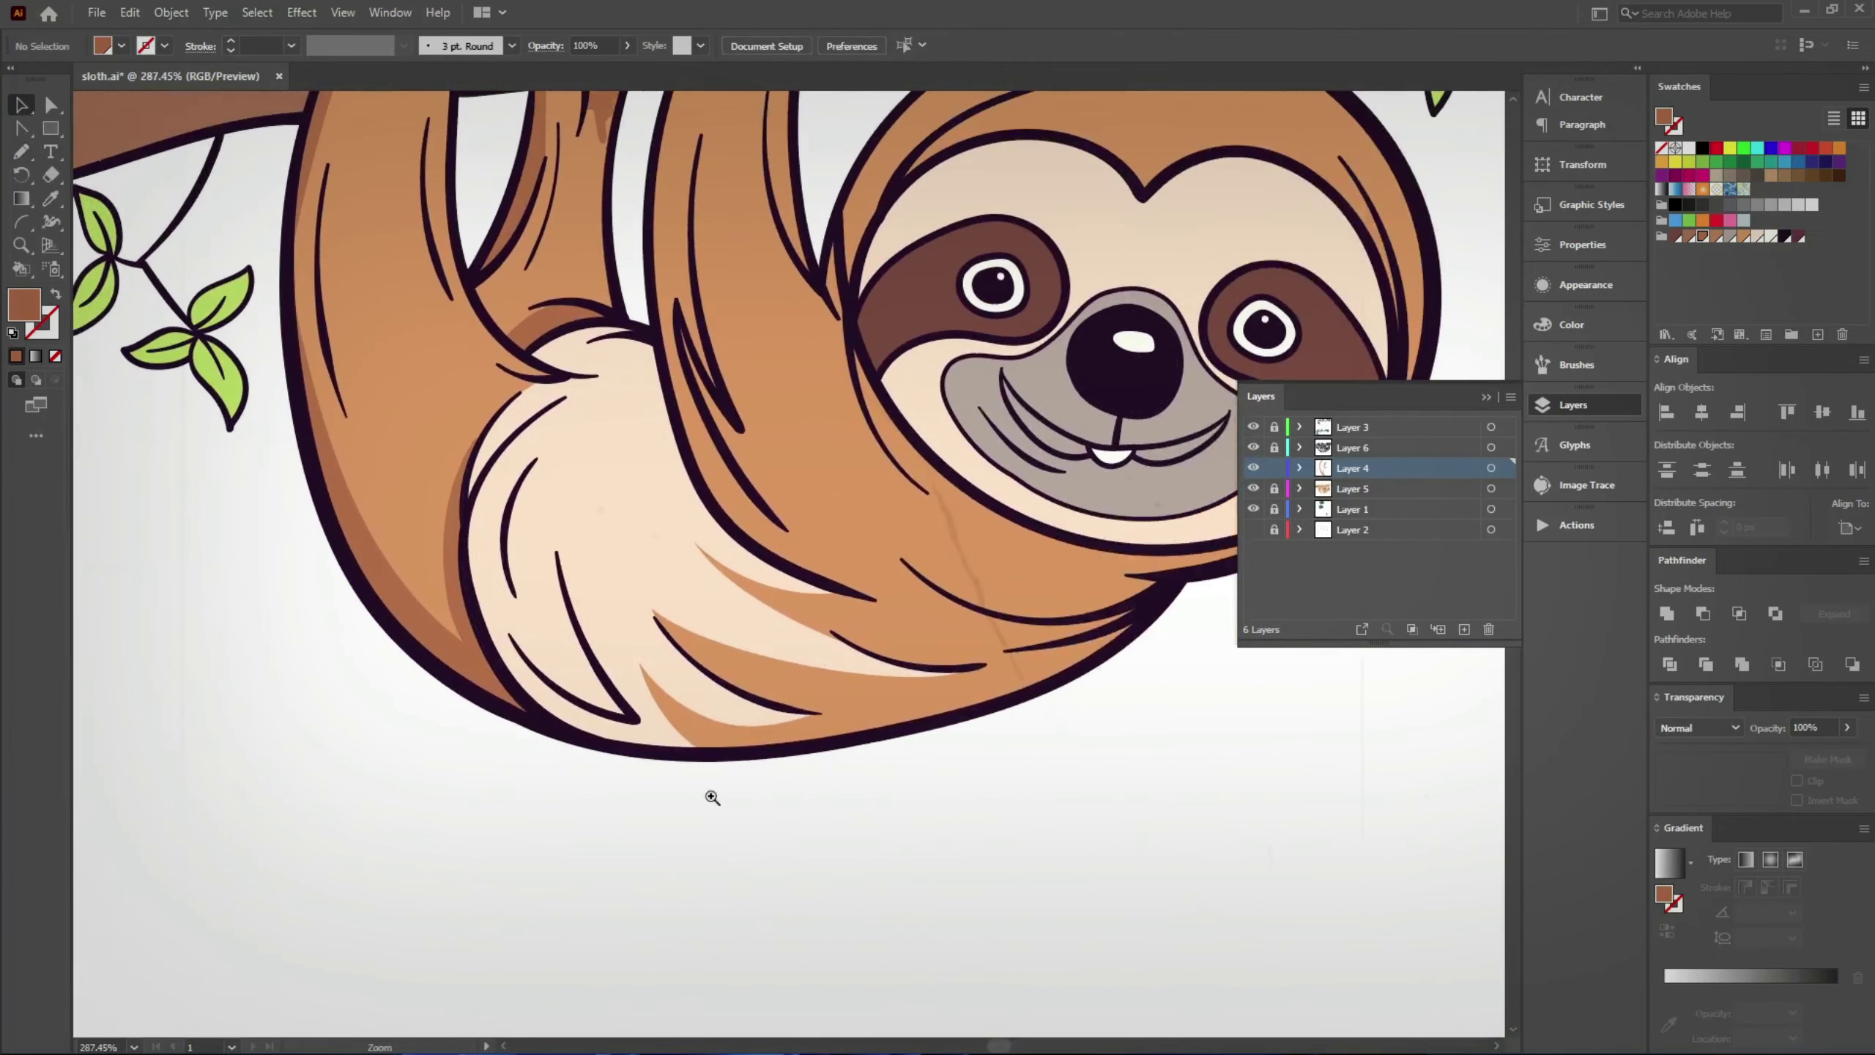
scroll(713, 797, "down", 5)
Step: Draw a closed thin shadow shape along the arm's inner line
key("n")
scroll(823, 553, "up", 5)
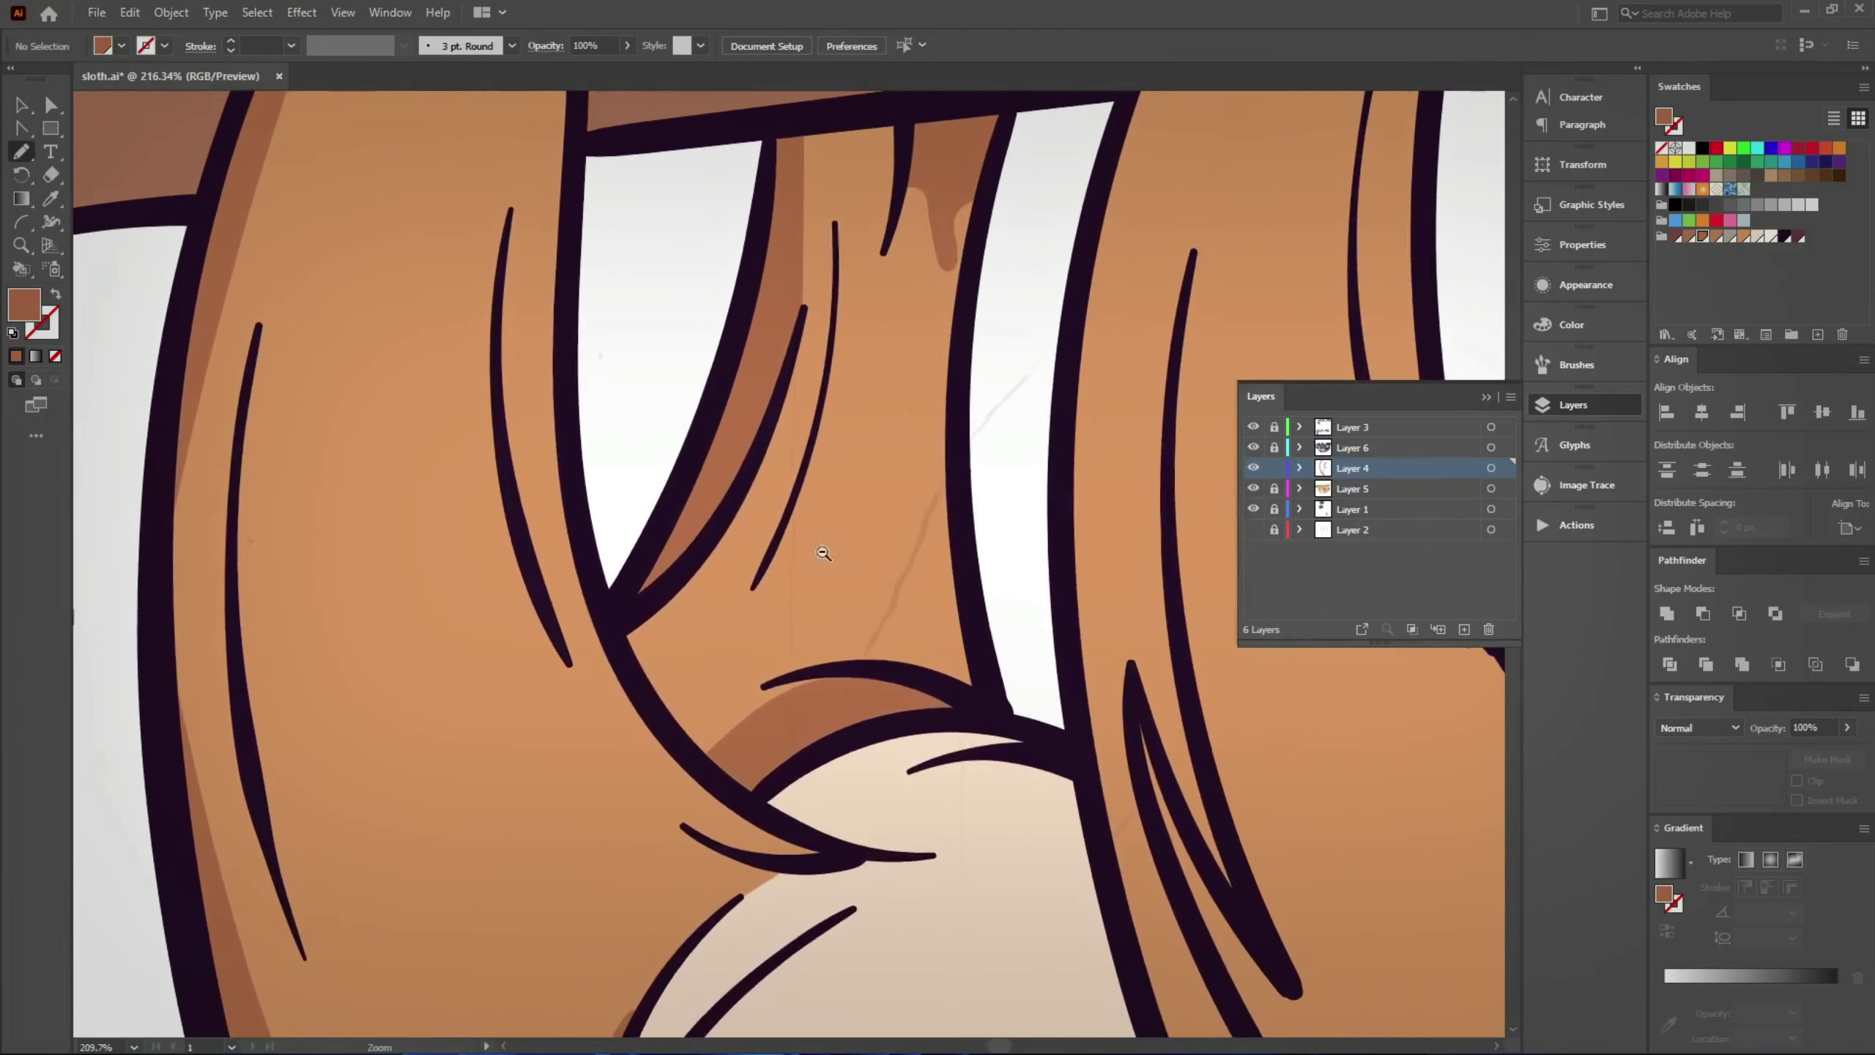
scroll(823, 553, "up", 5)
left_click_drag(458, 210, 413, 334)
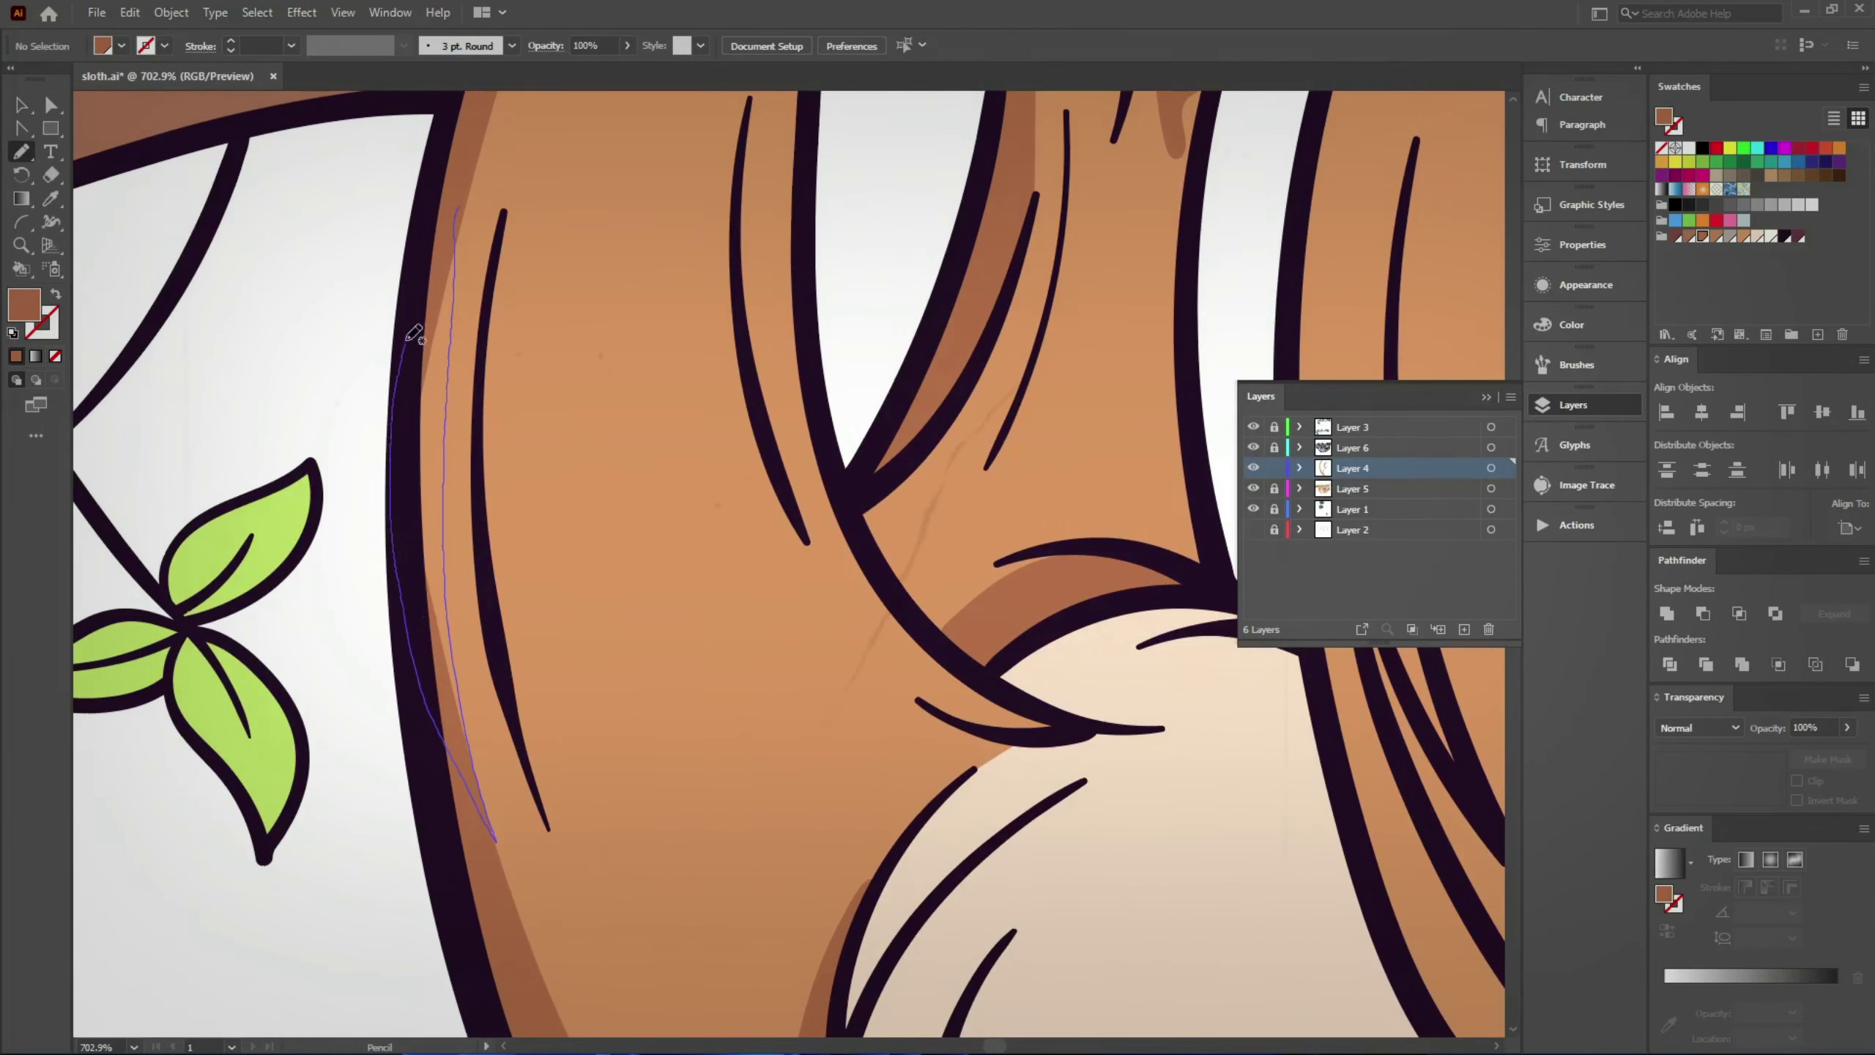
scroll(444, 295, "up", 1)
scroll(443, 274, "up", 2)
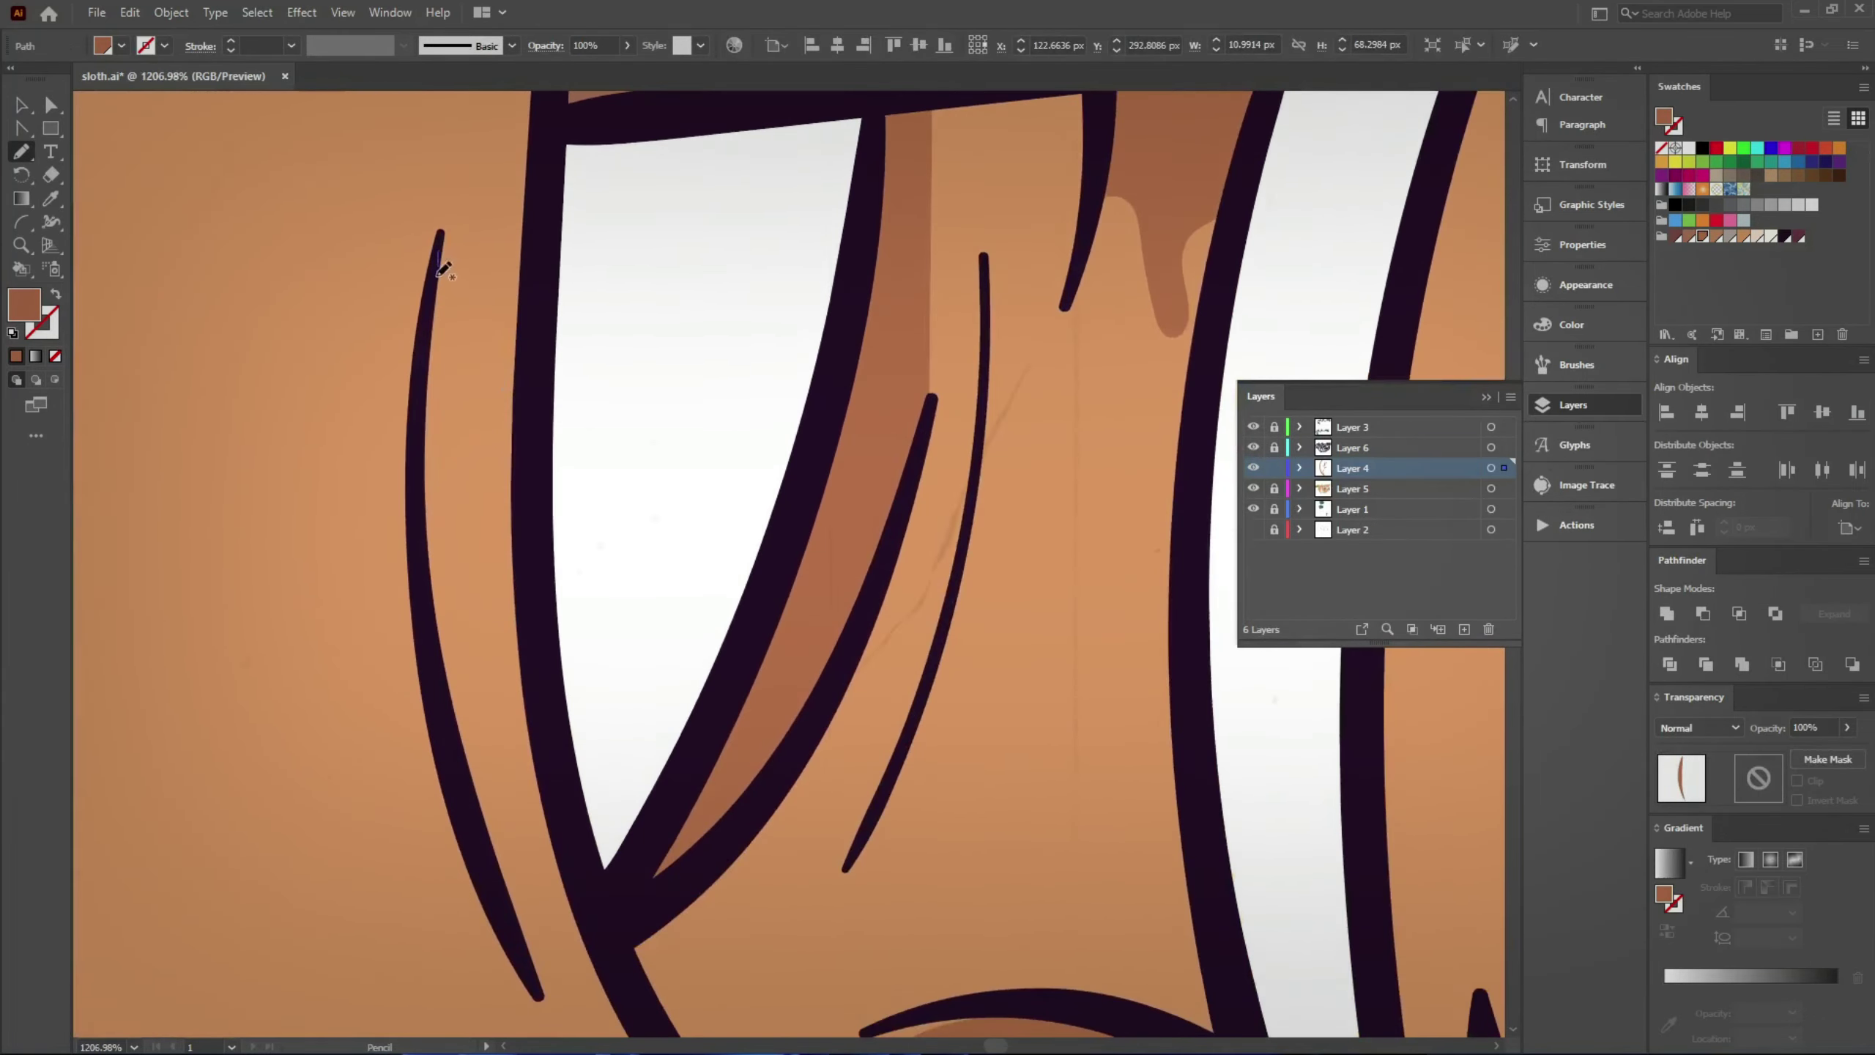
left_click_drag(438, 272, 550, 992)
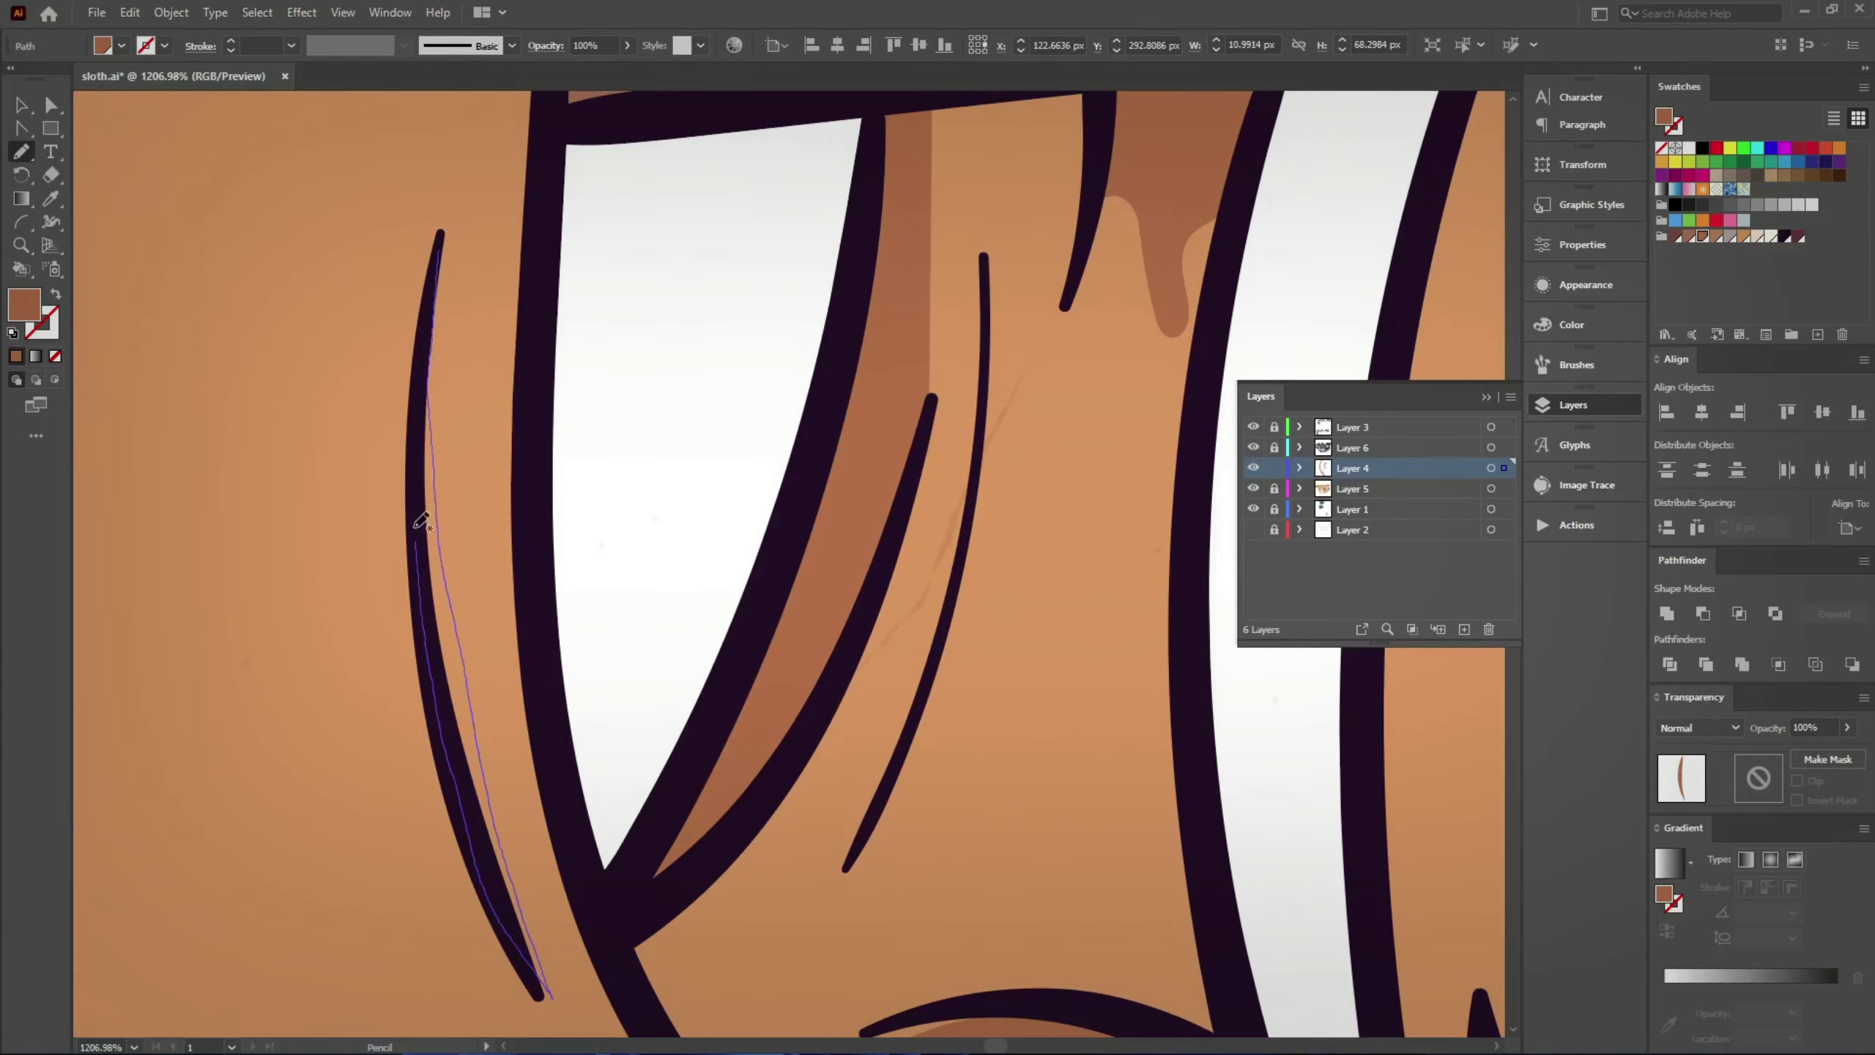
left_click_drag(489, 878, 440, 276)
Step: Draw a shadow down the arm beside the face, extending it up the head outline
scroll(502, 449, "down", 4)
left_click_drag(432, 773, 368, 733)
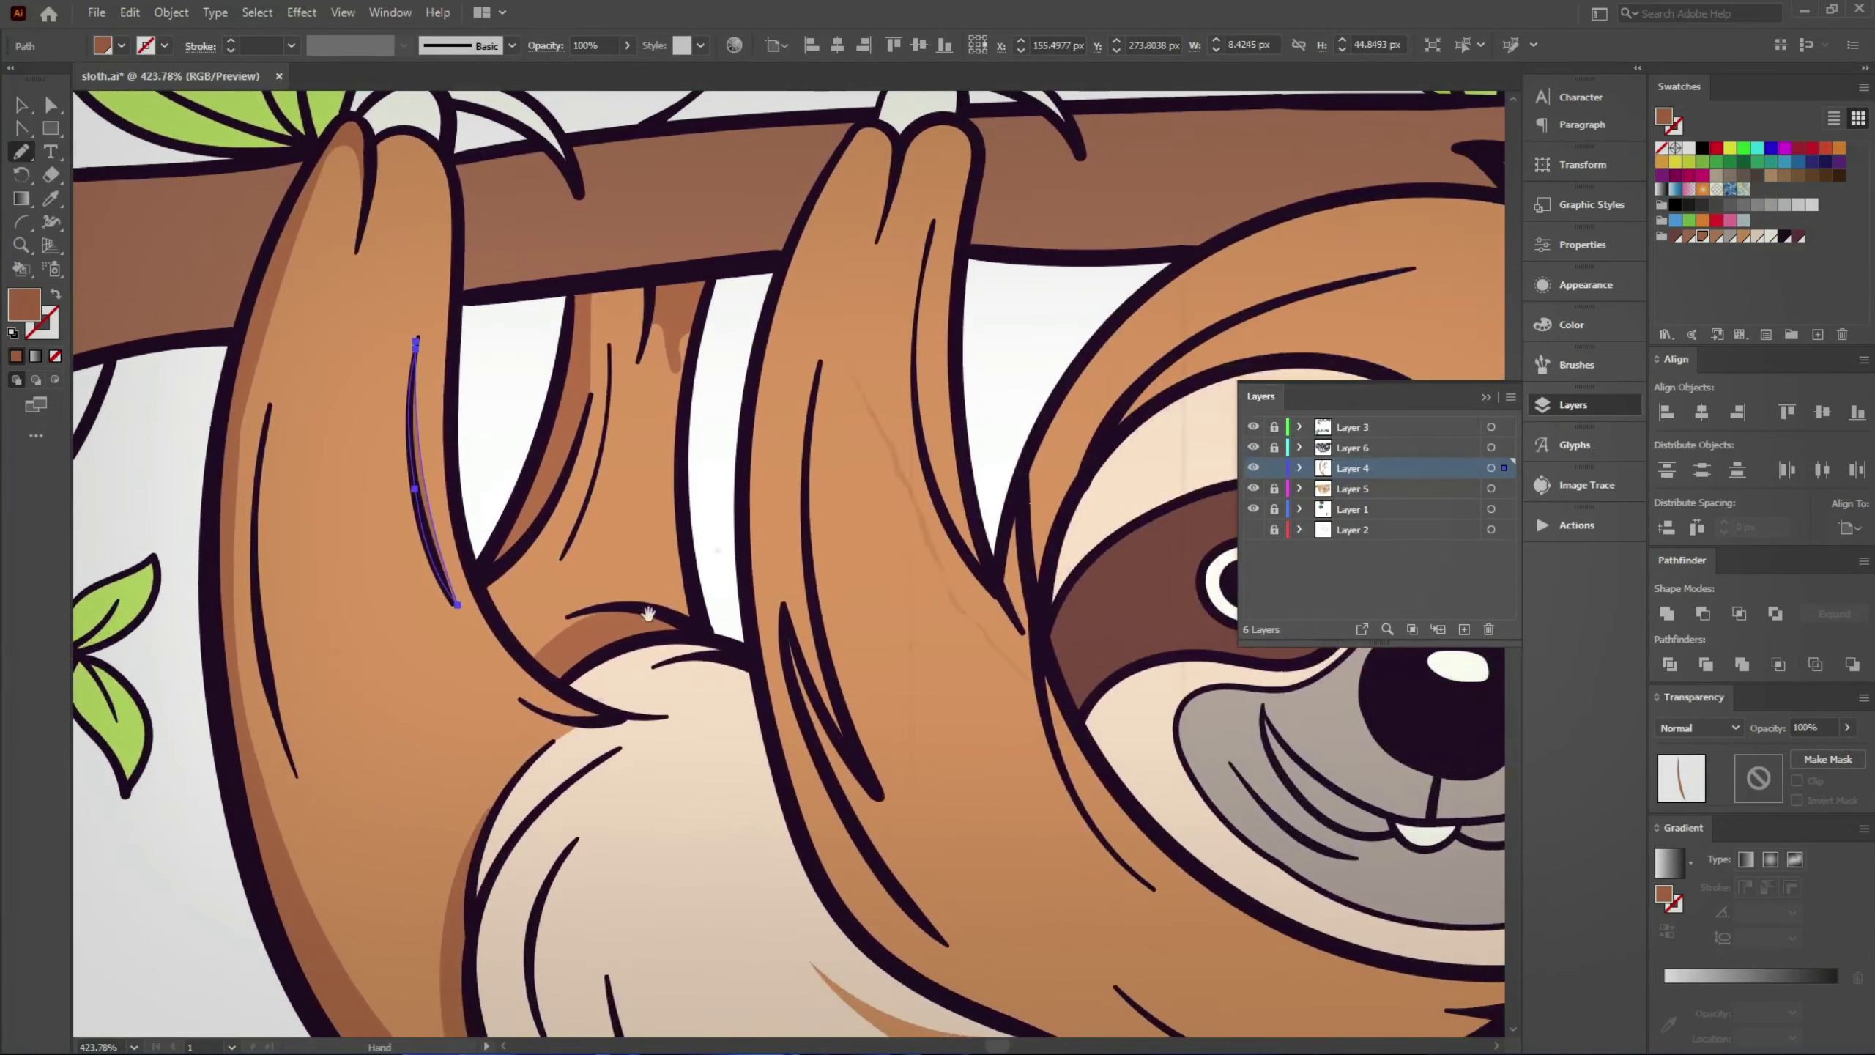
left_click_drag(813, 657, 427, 607)
scroll(661, 383, "up", 5)
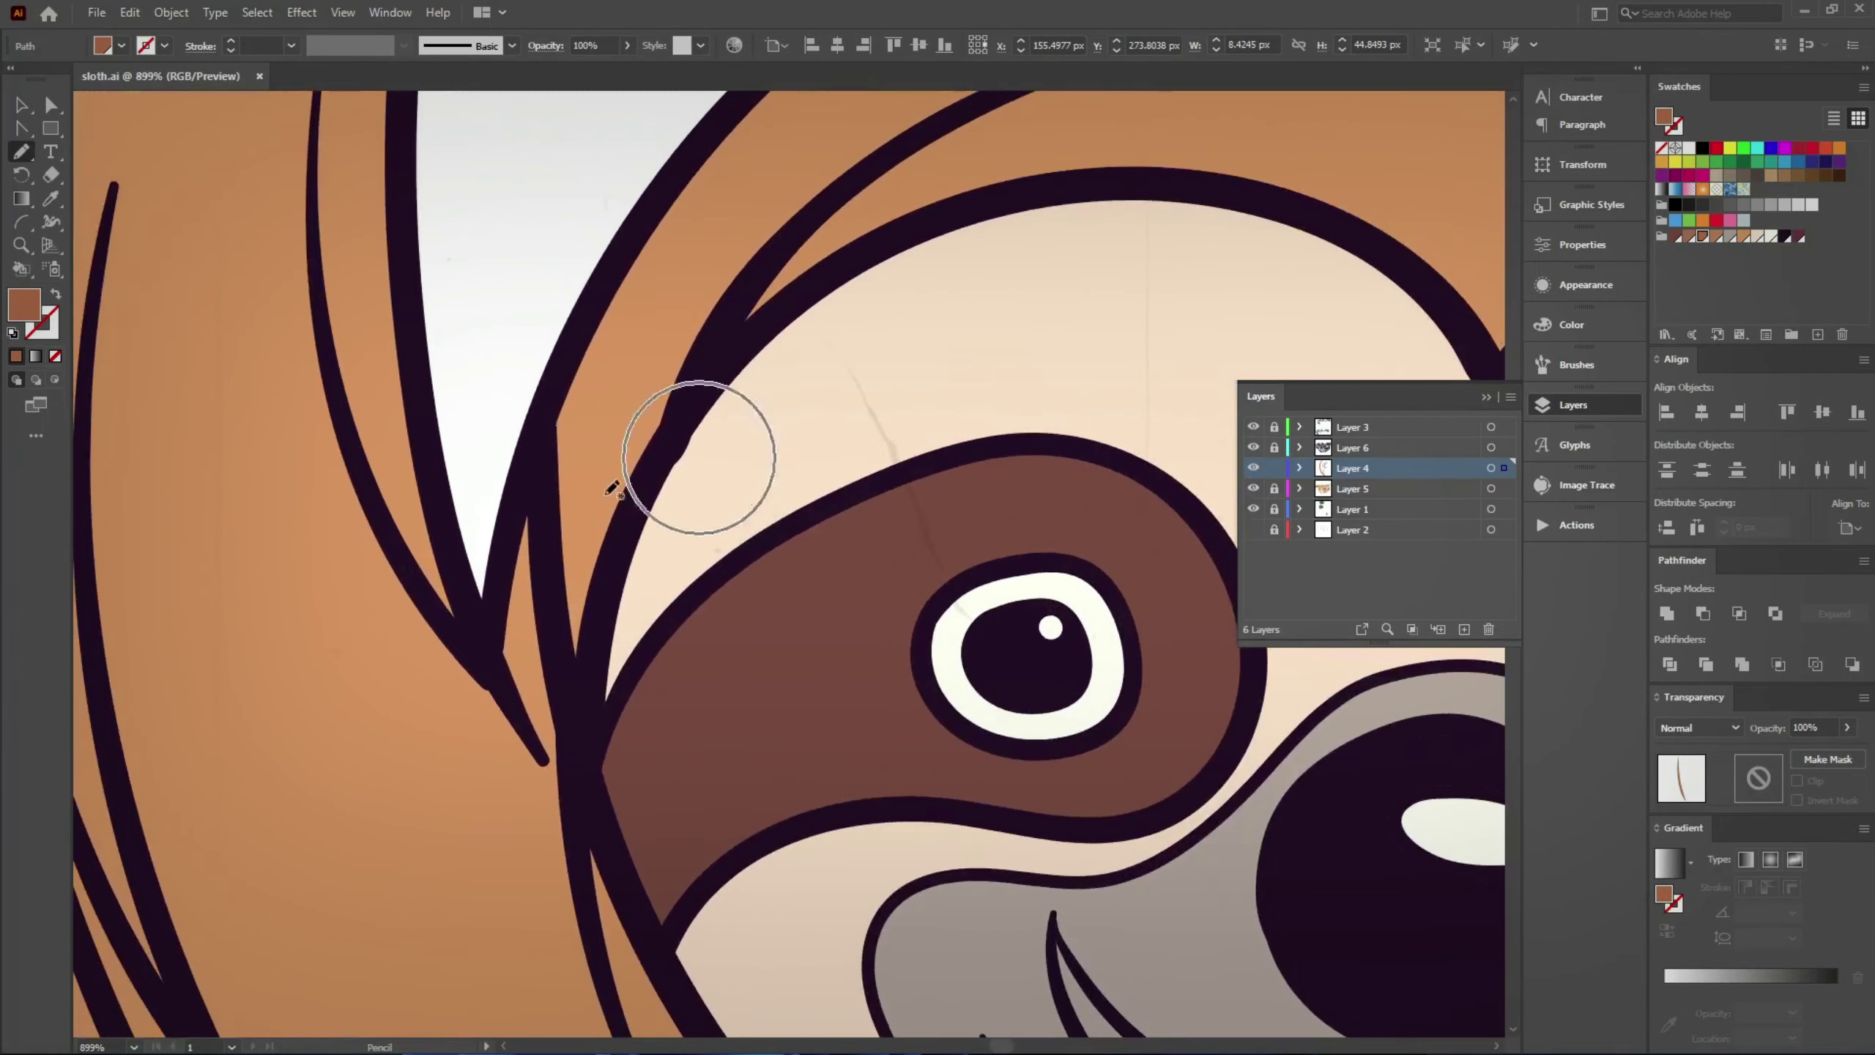
left_click_drag(546, 390, 715, 347)
scroll(715, 348, "down", 1)
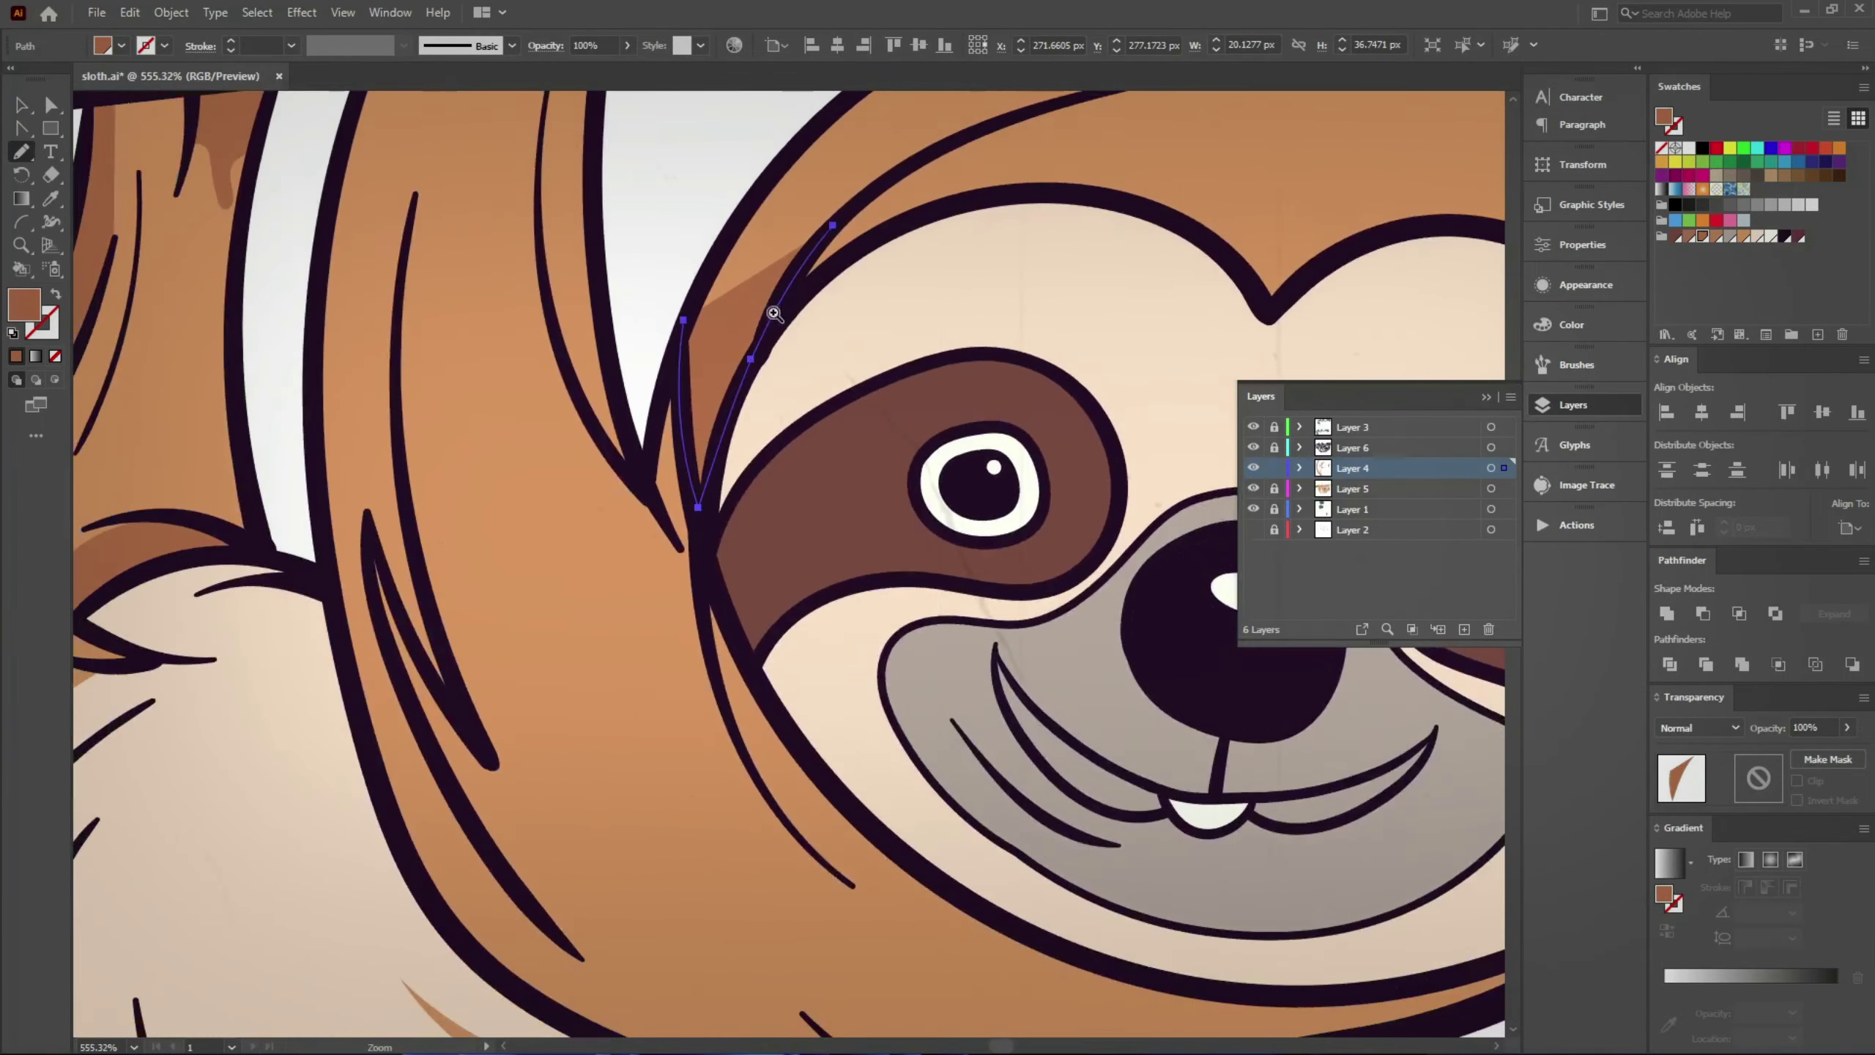
scroll(715, 348, "down", 1)
left_click_drag(640, 457, 807, 328)
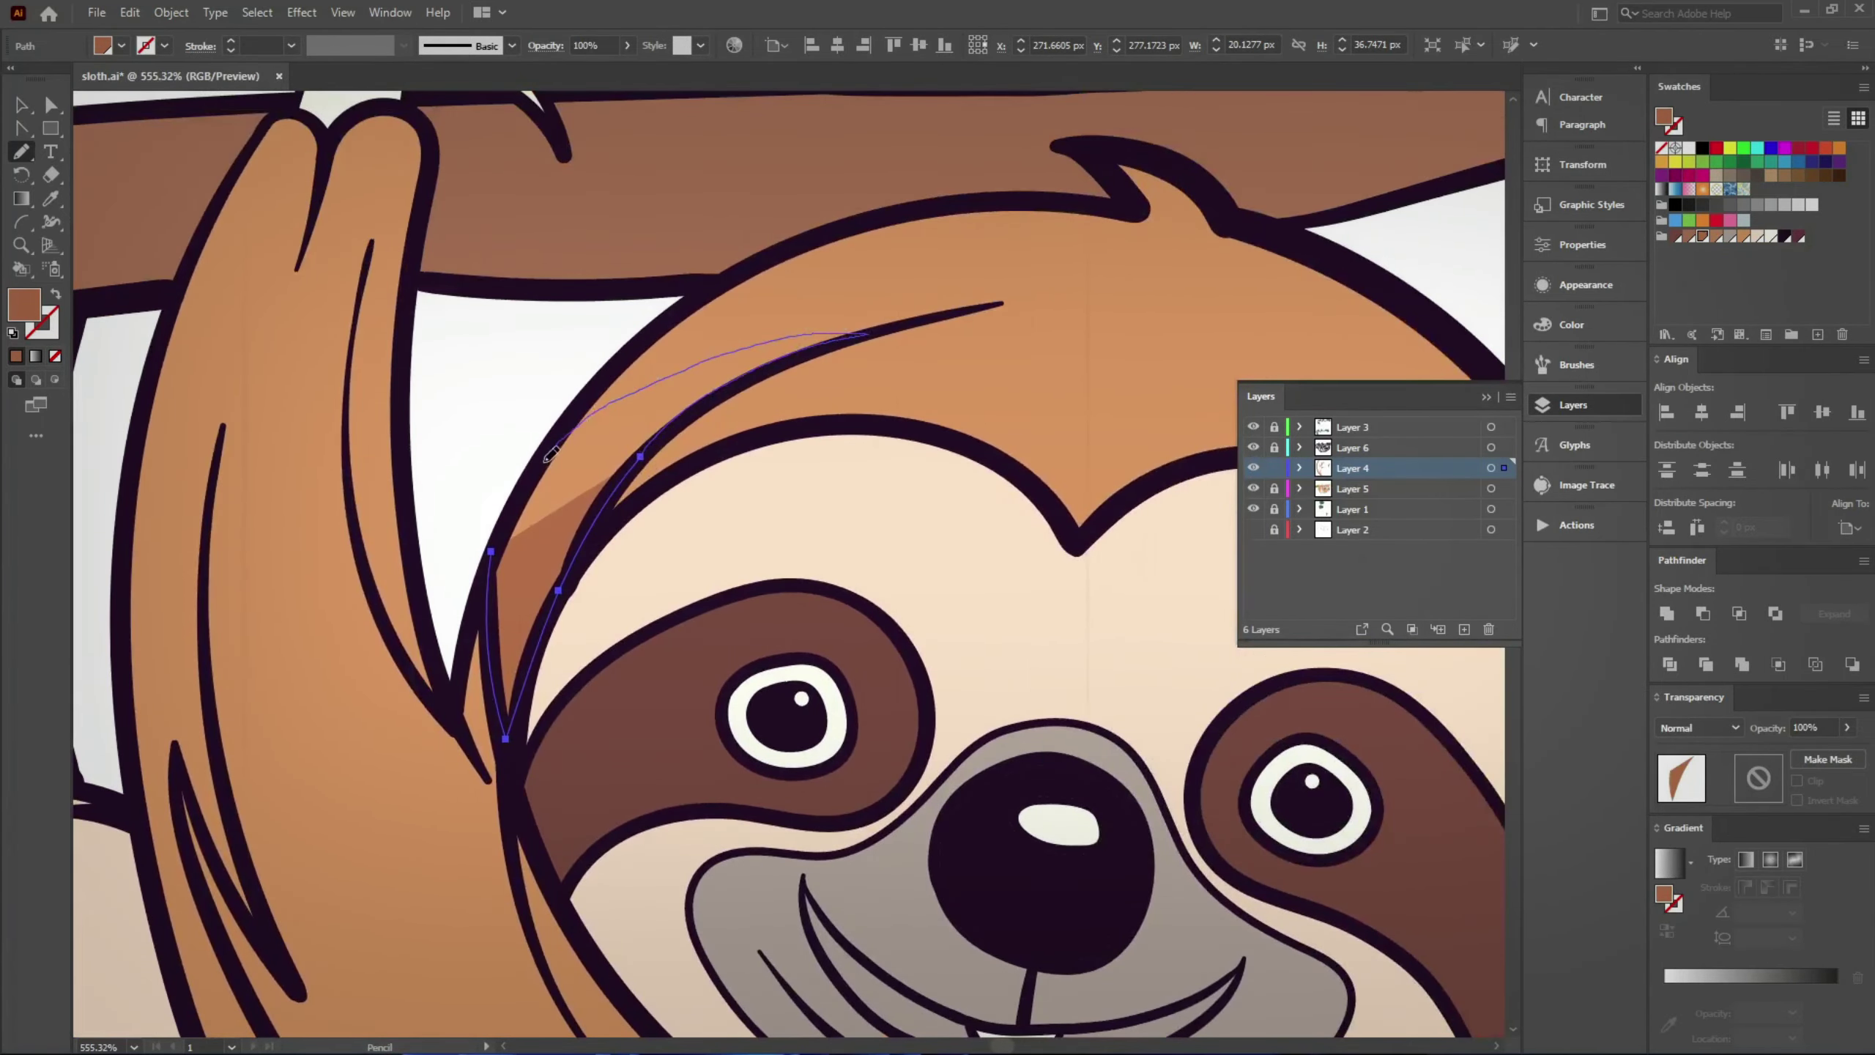
scroll(641, 366, "down", 4)
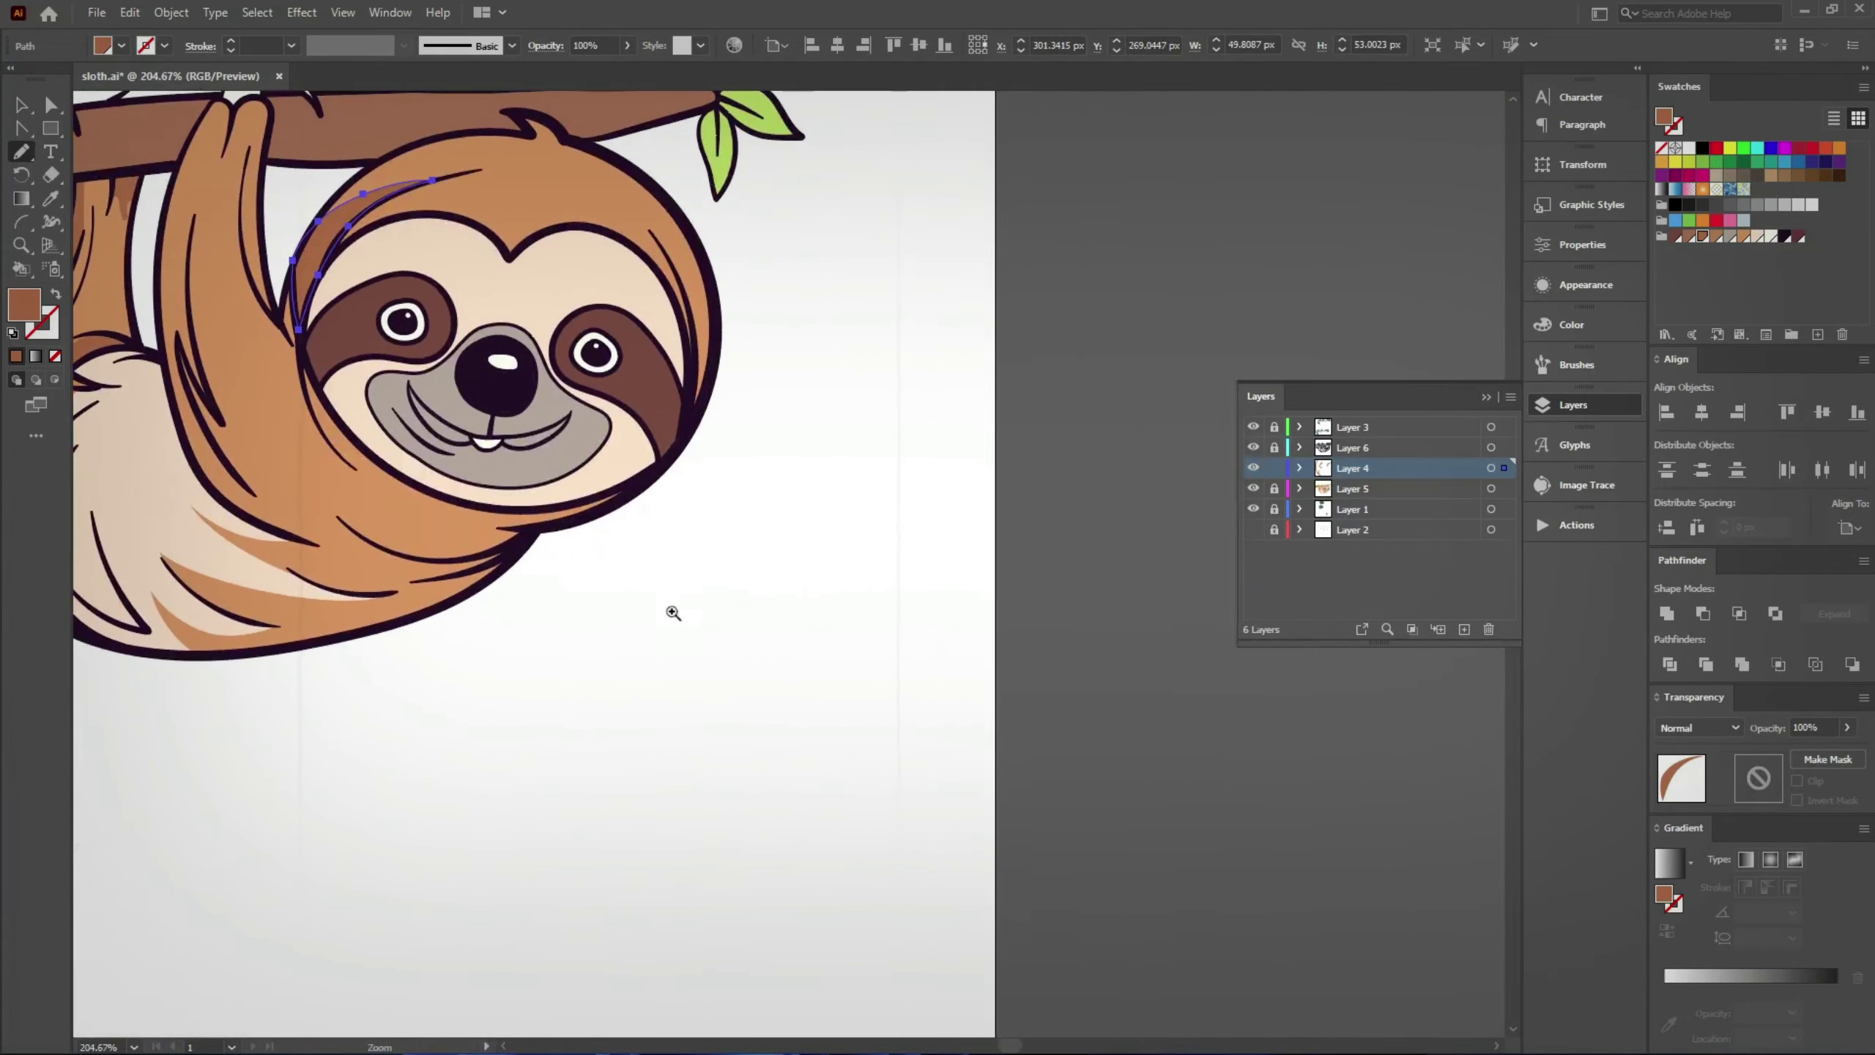
scroll(697, 702, "up", 3)
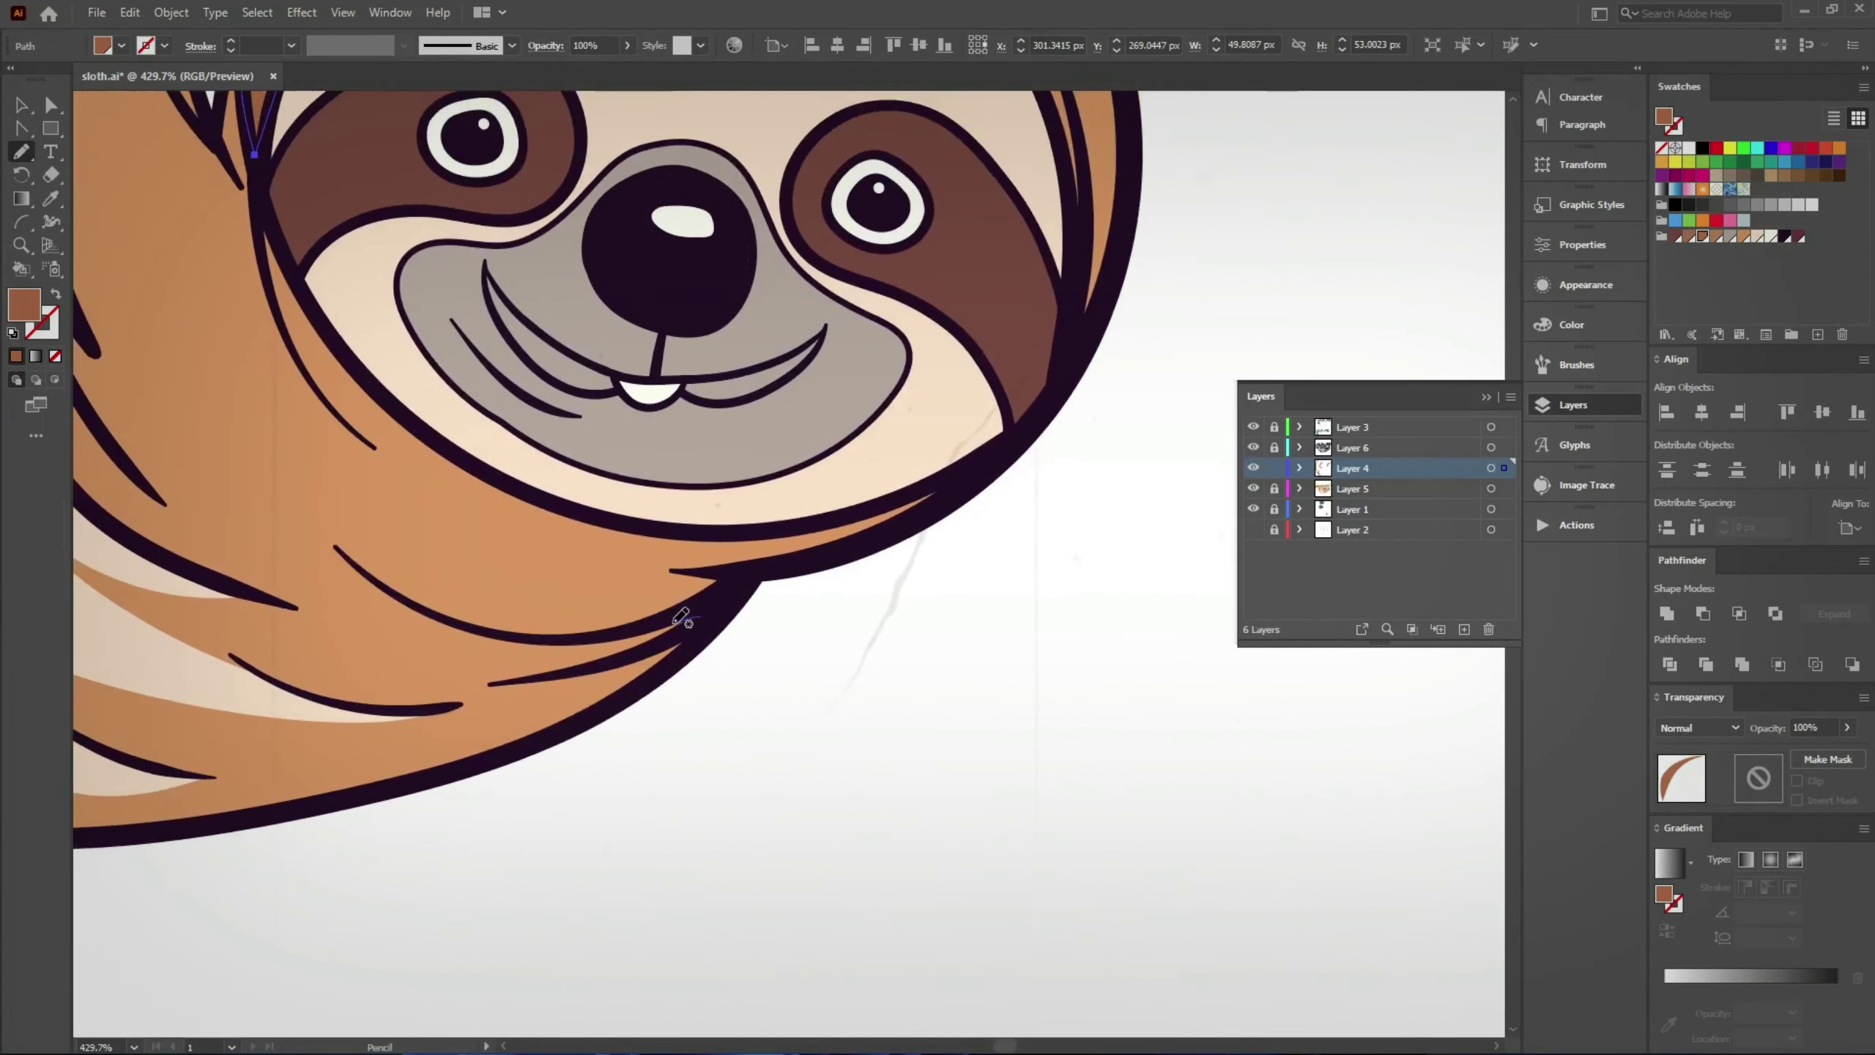
Step: Add shading strands under the chin and a closed shadow along the bottom fur, then save
mouse_move(715, 607)
left_mouse_down()
mouse_move(650, 620)
mouse_move(536, 548)
mouse_move(739, 573)
left_mouse_up()
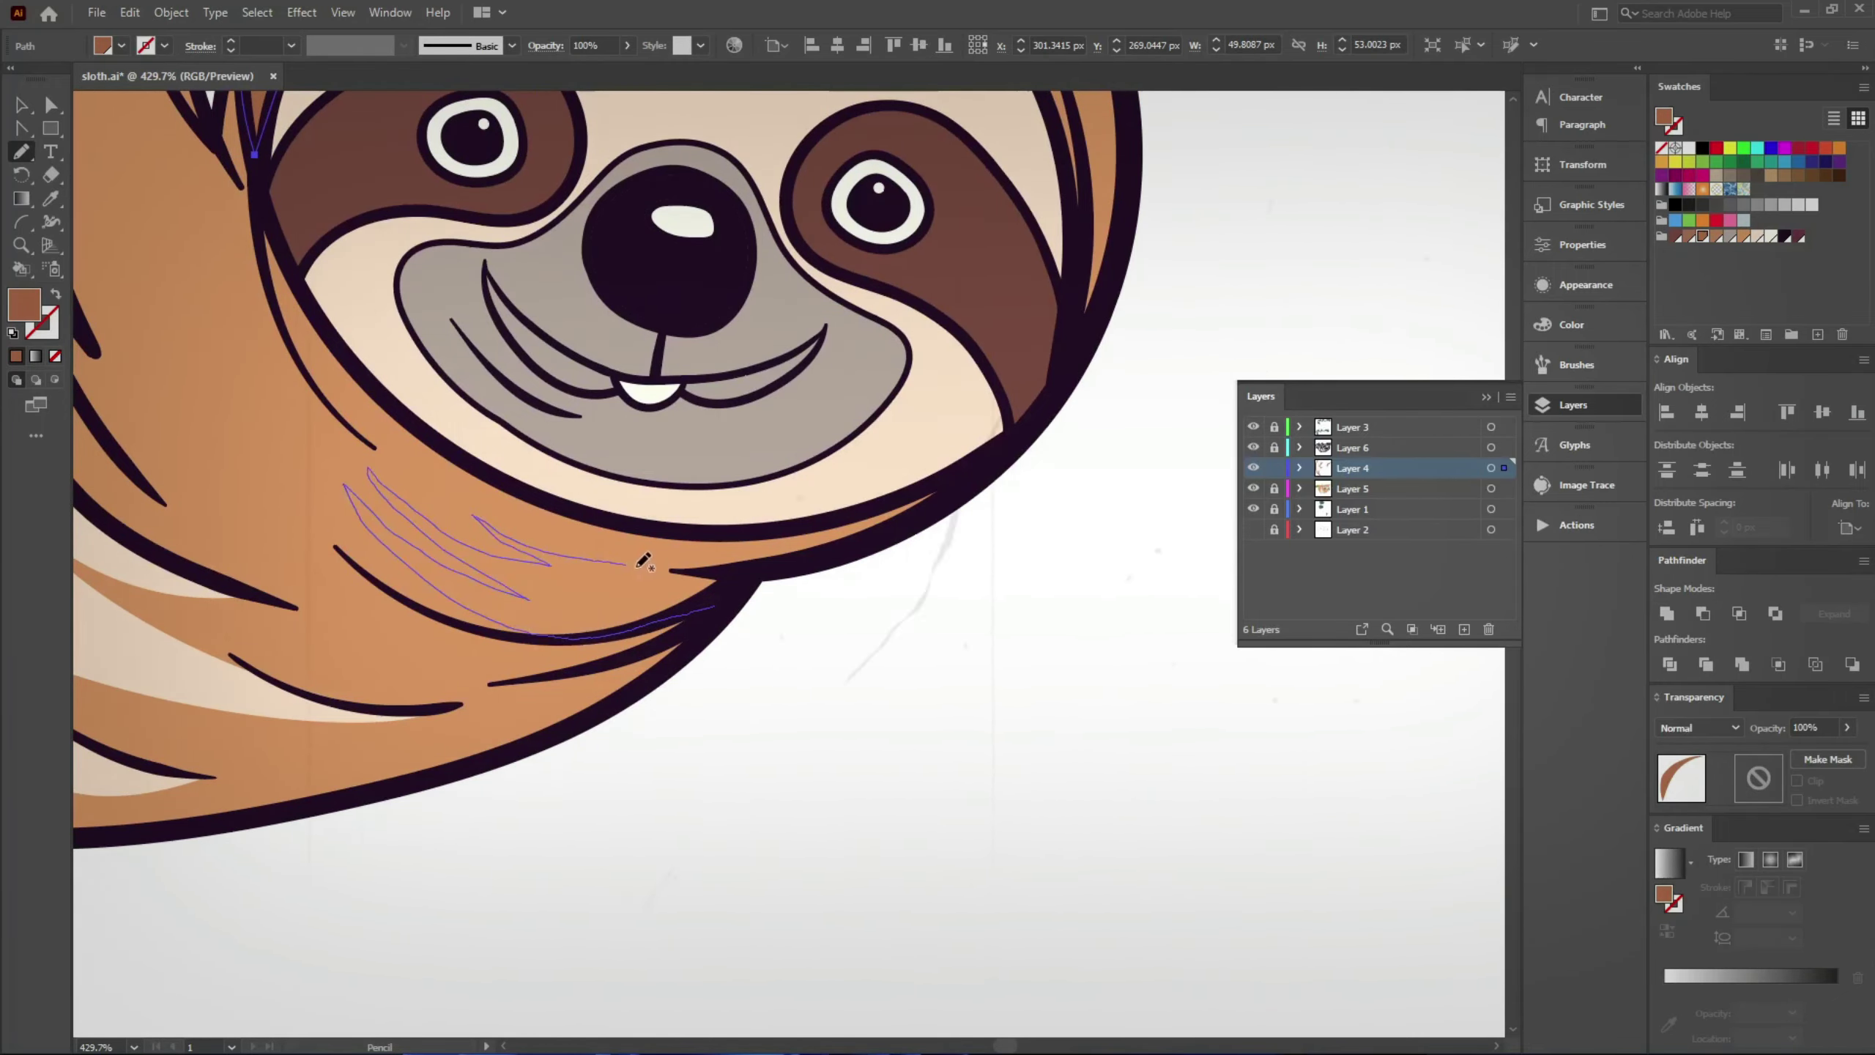
scroll(609, 829, "down", 3)
scroll(609, 829, "up", 2)
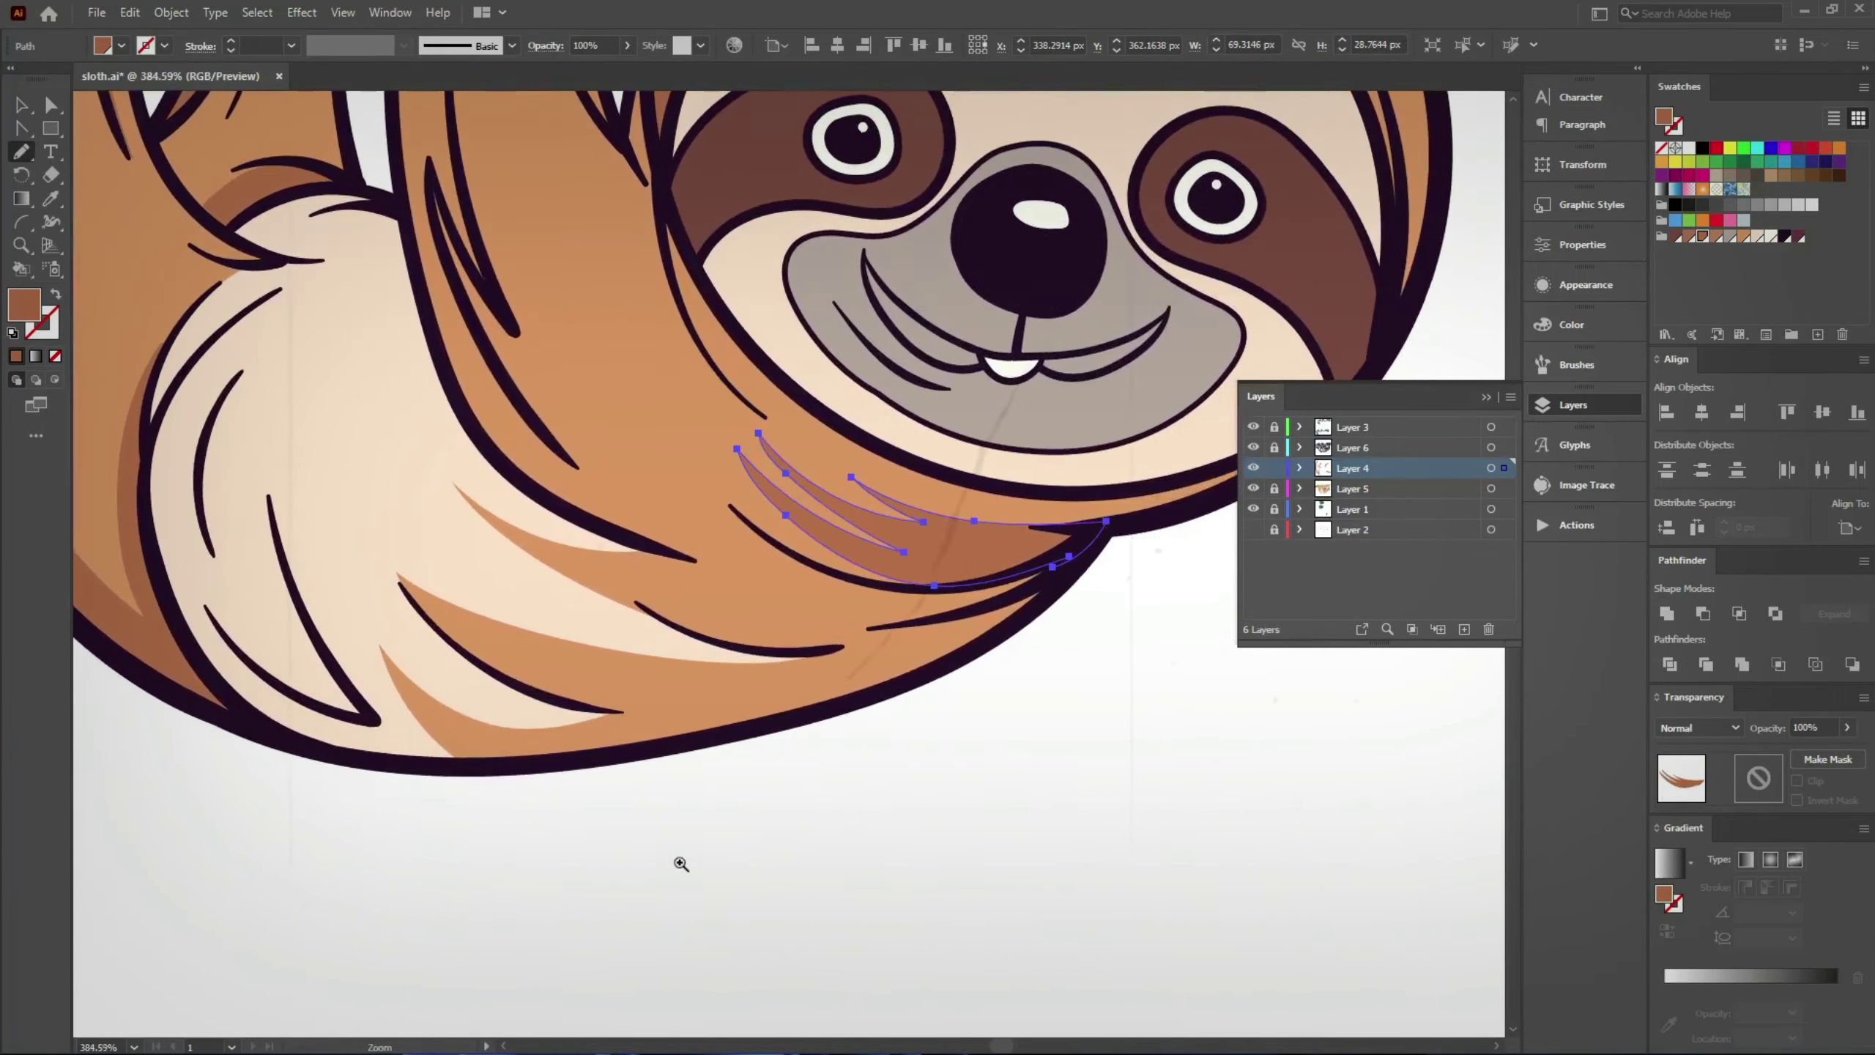
scroll(674, 867, "up", 2)
left_click_drag(481, 740, 441, 708)
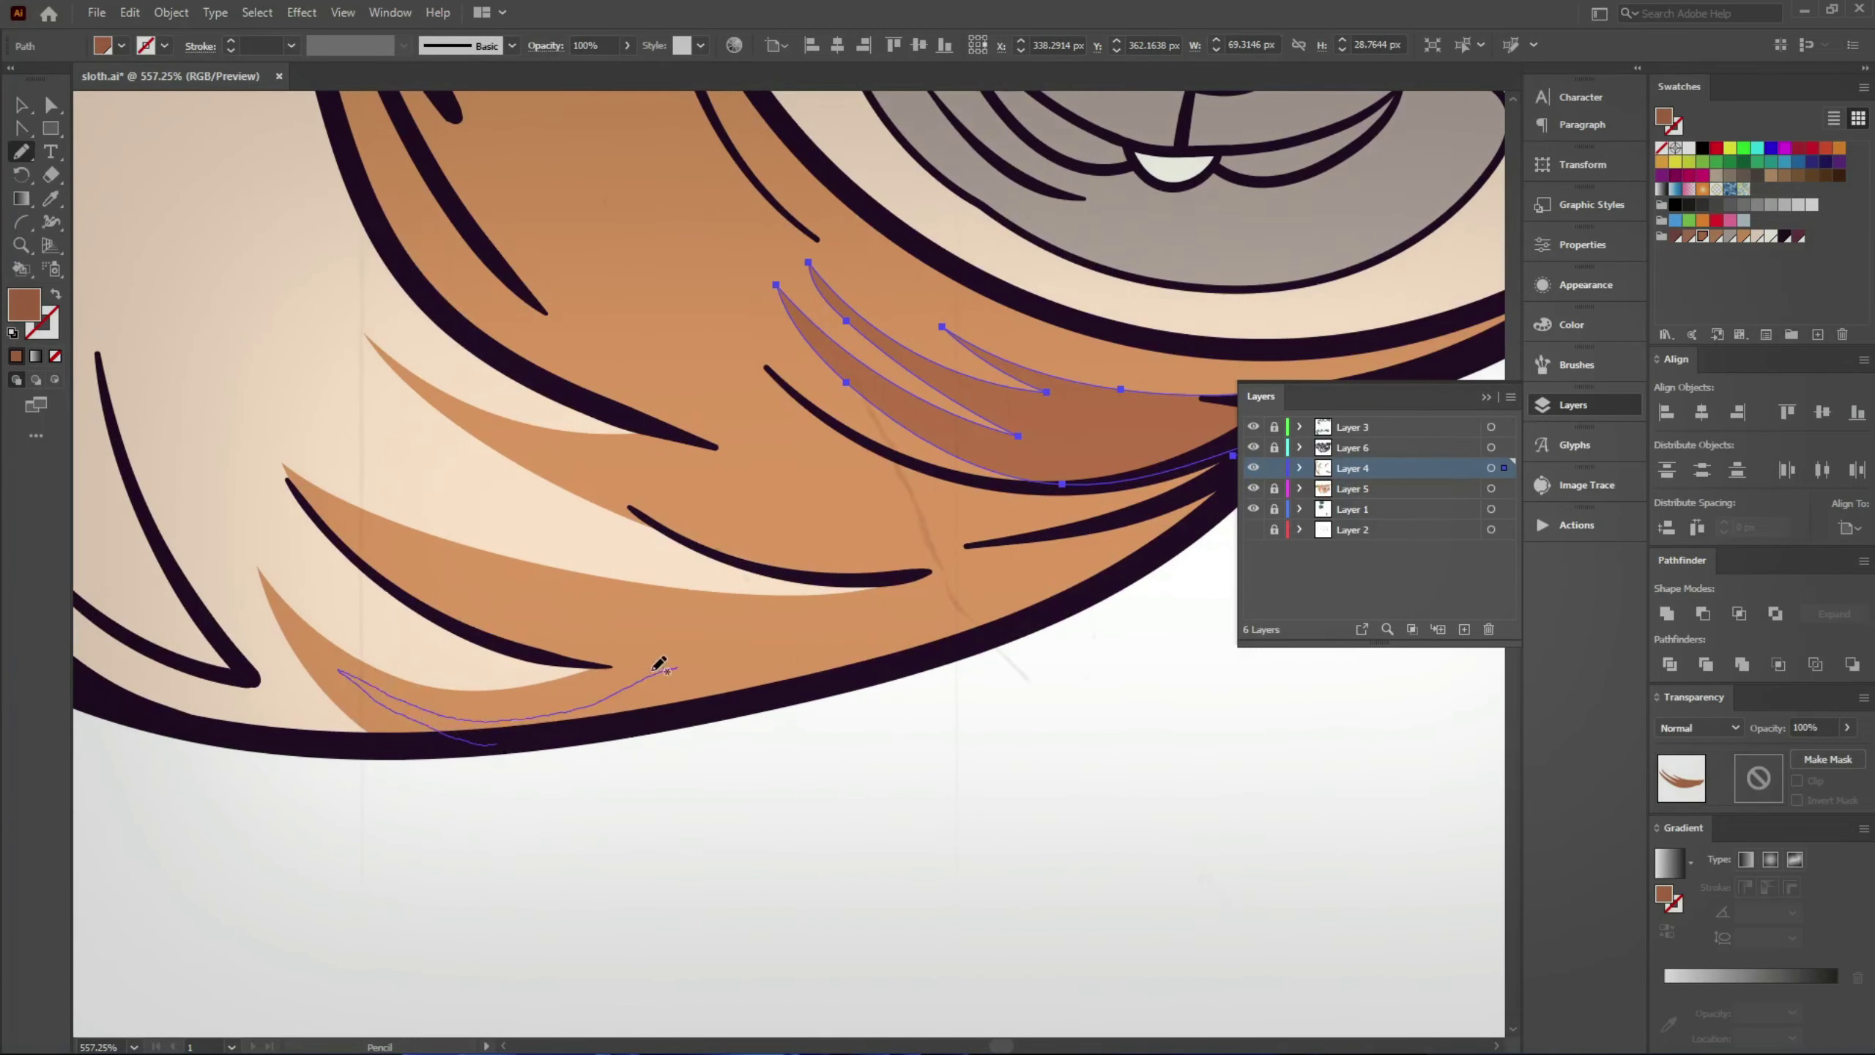
left_click_drag(667, 621, 838, 615)
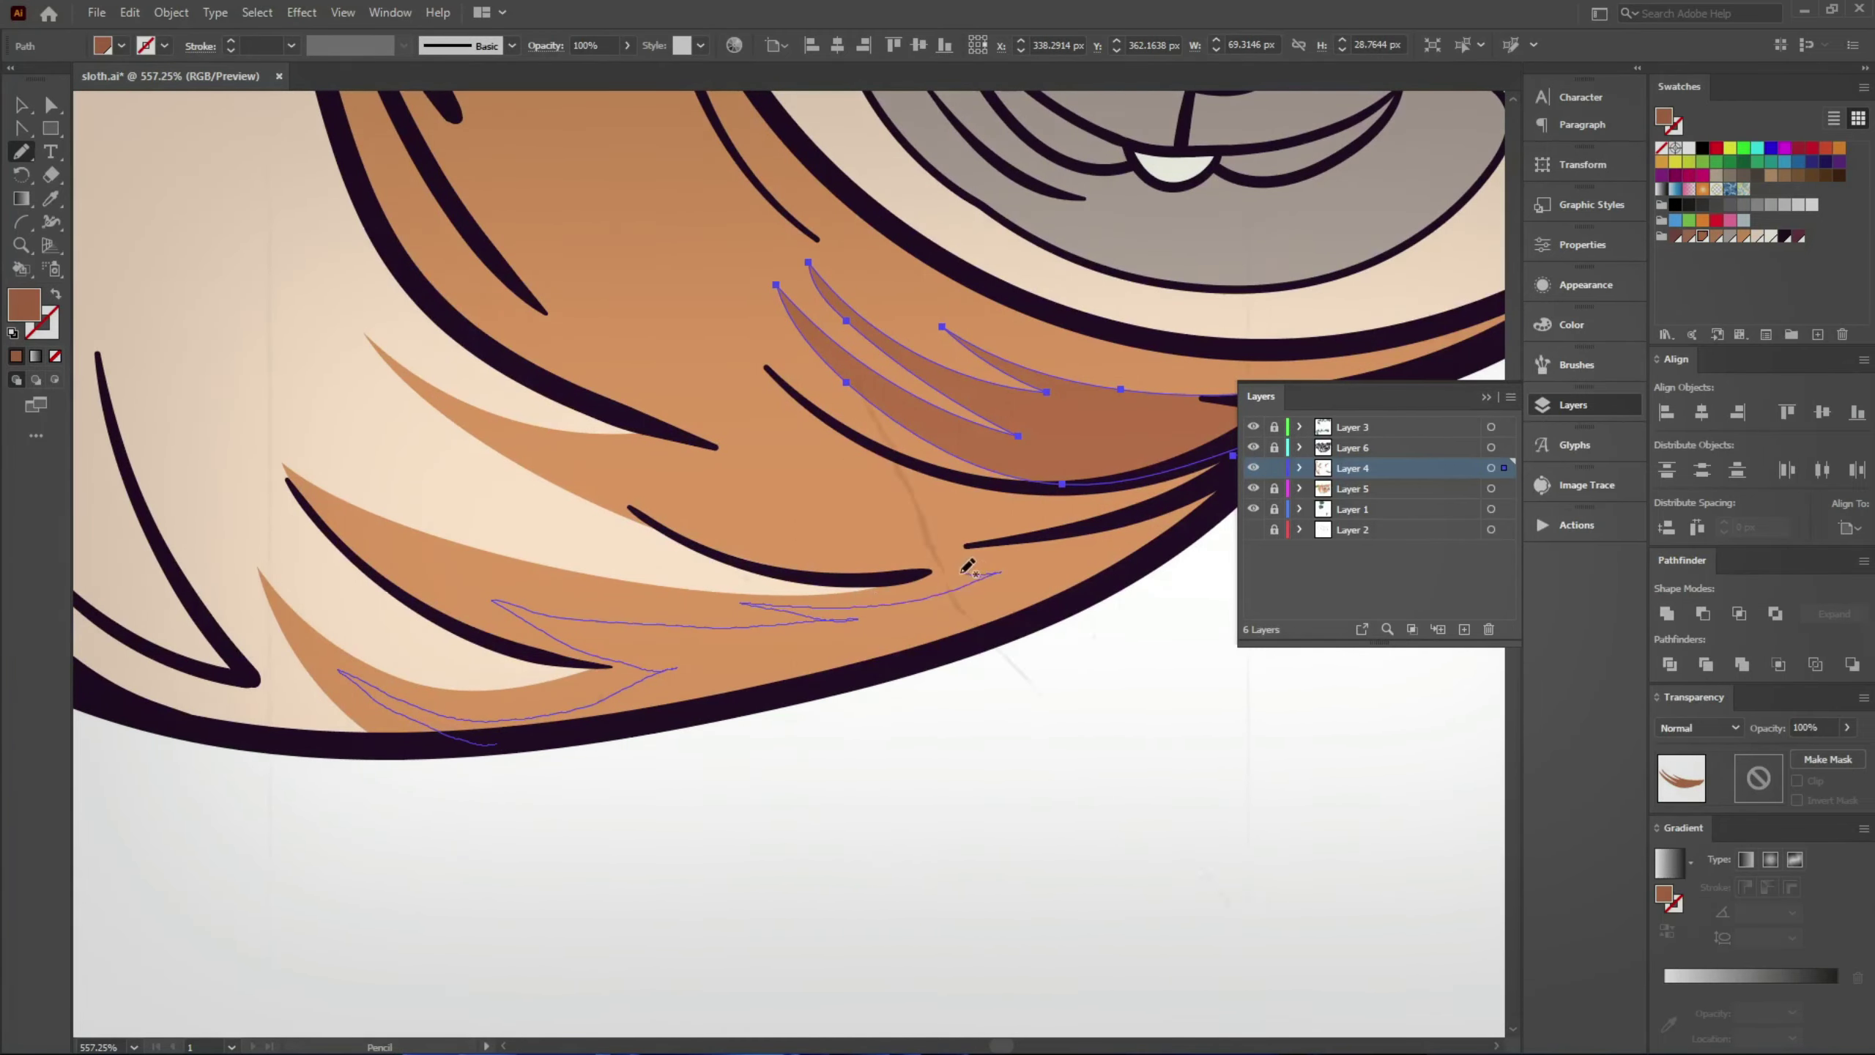
left_click_drag(1194, 520, 646, 715)
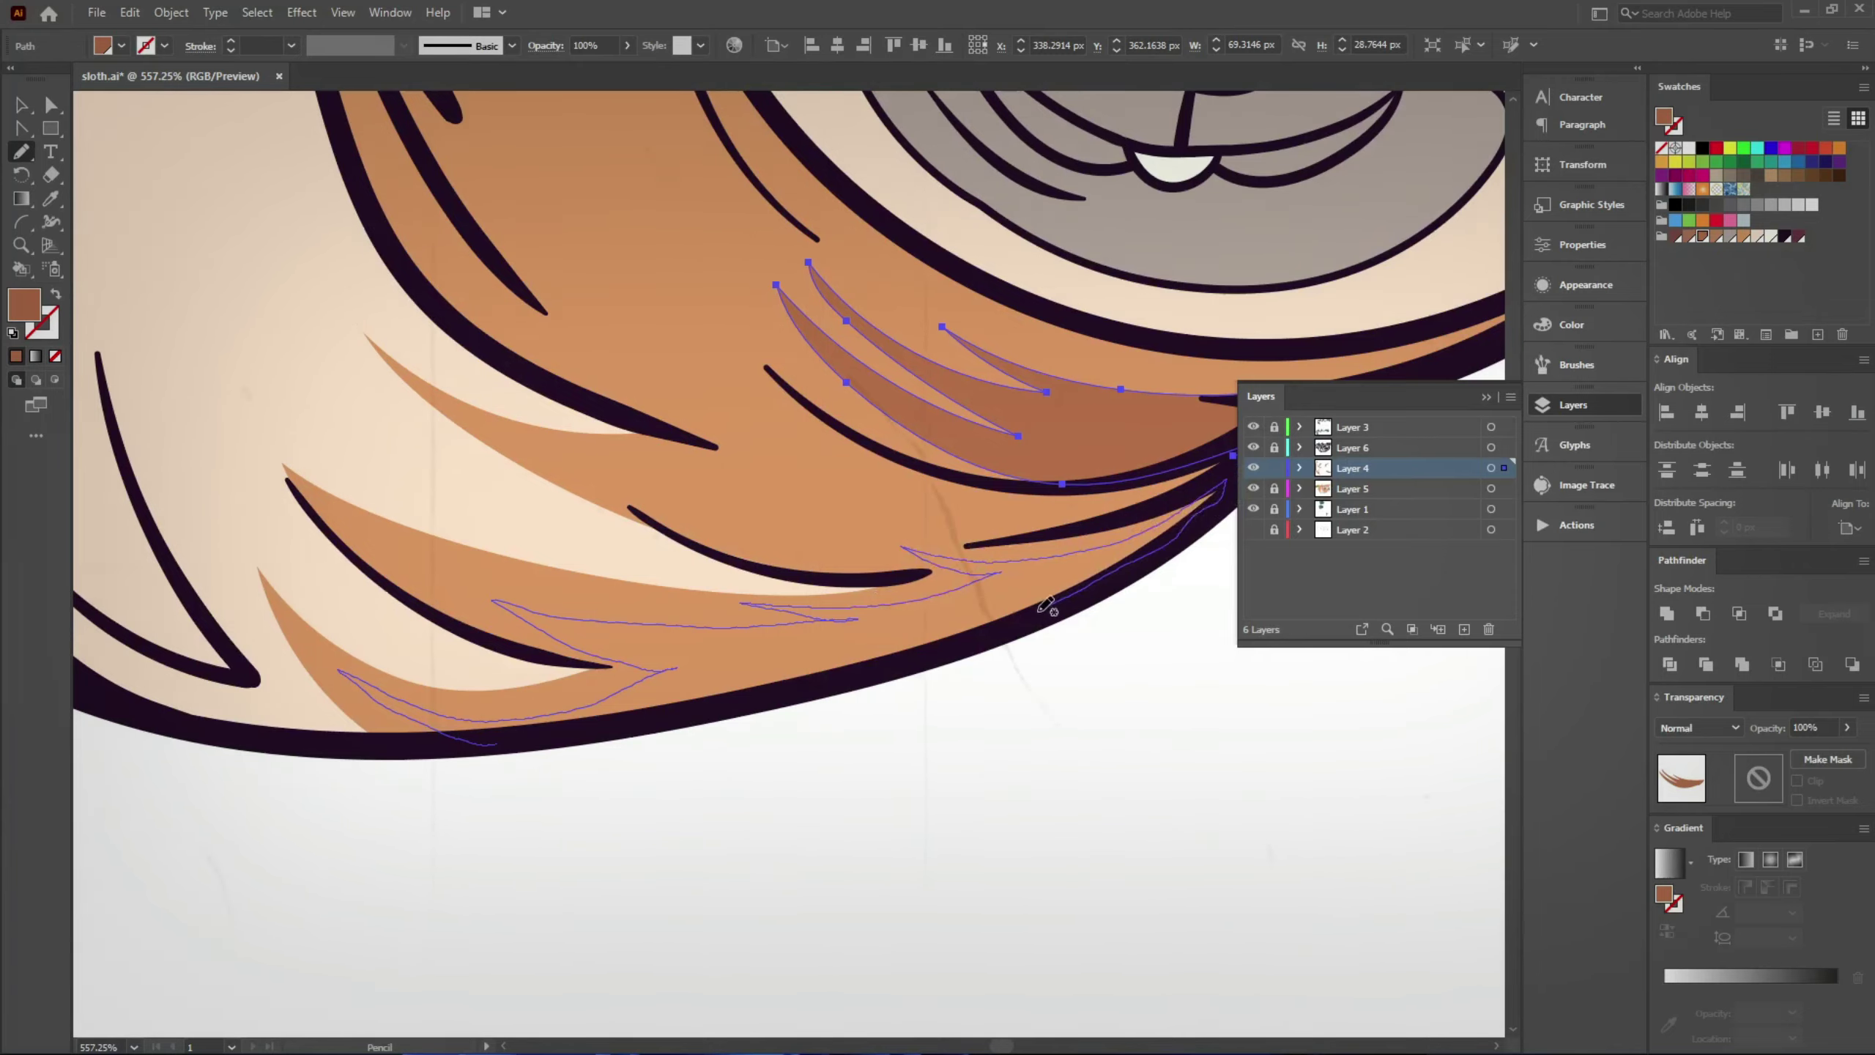
left_click_drag(504, 740, 509, 745)
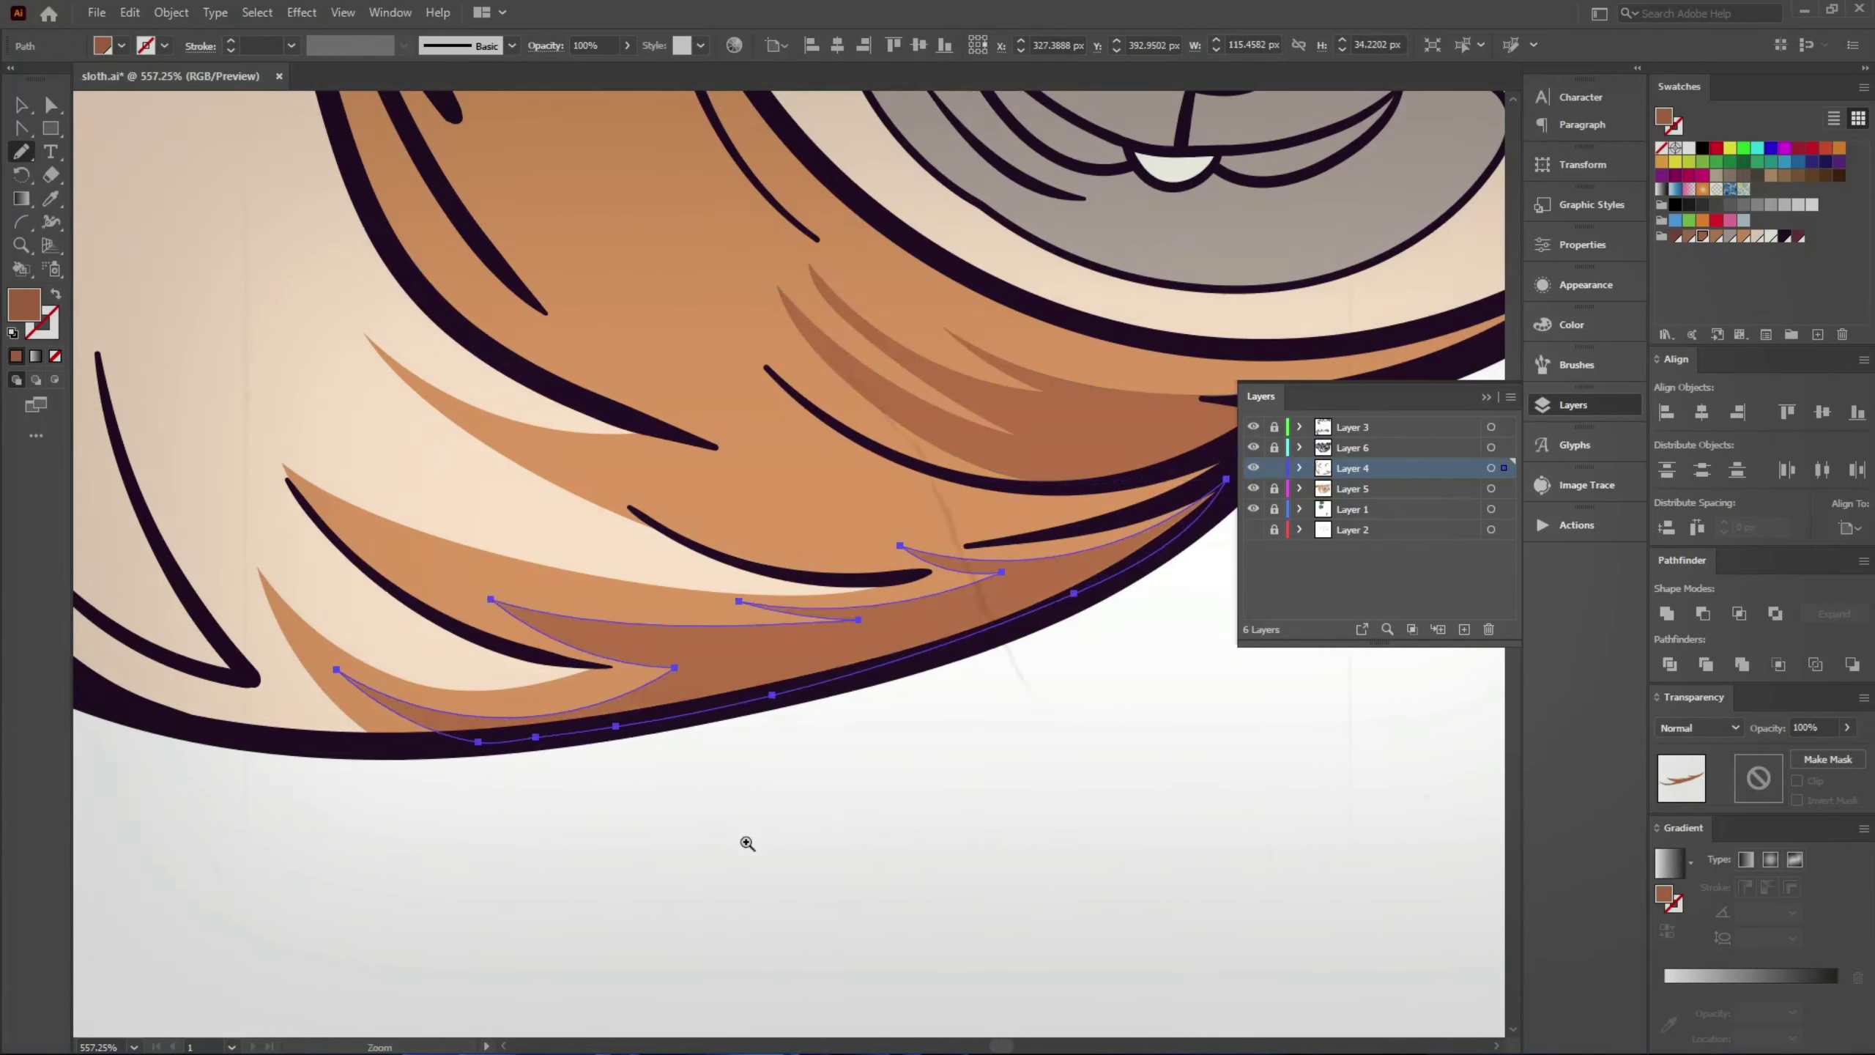
scroll(745, 731, "down", 5)
key("ctrl+s")
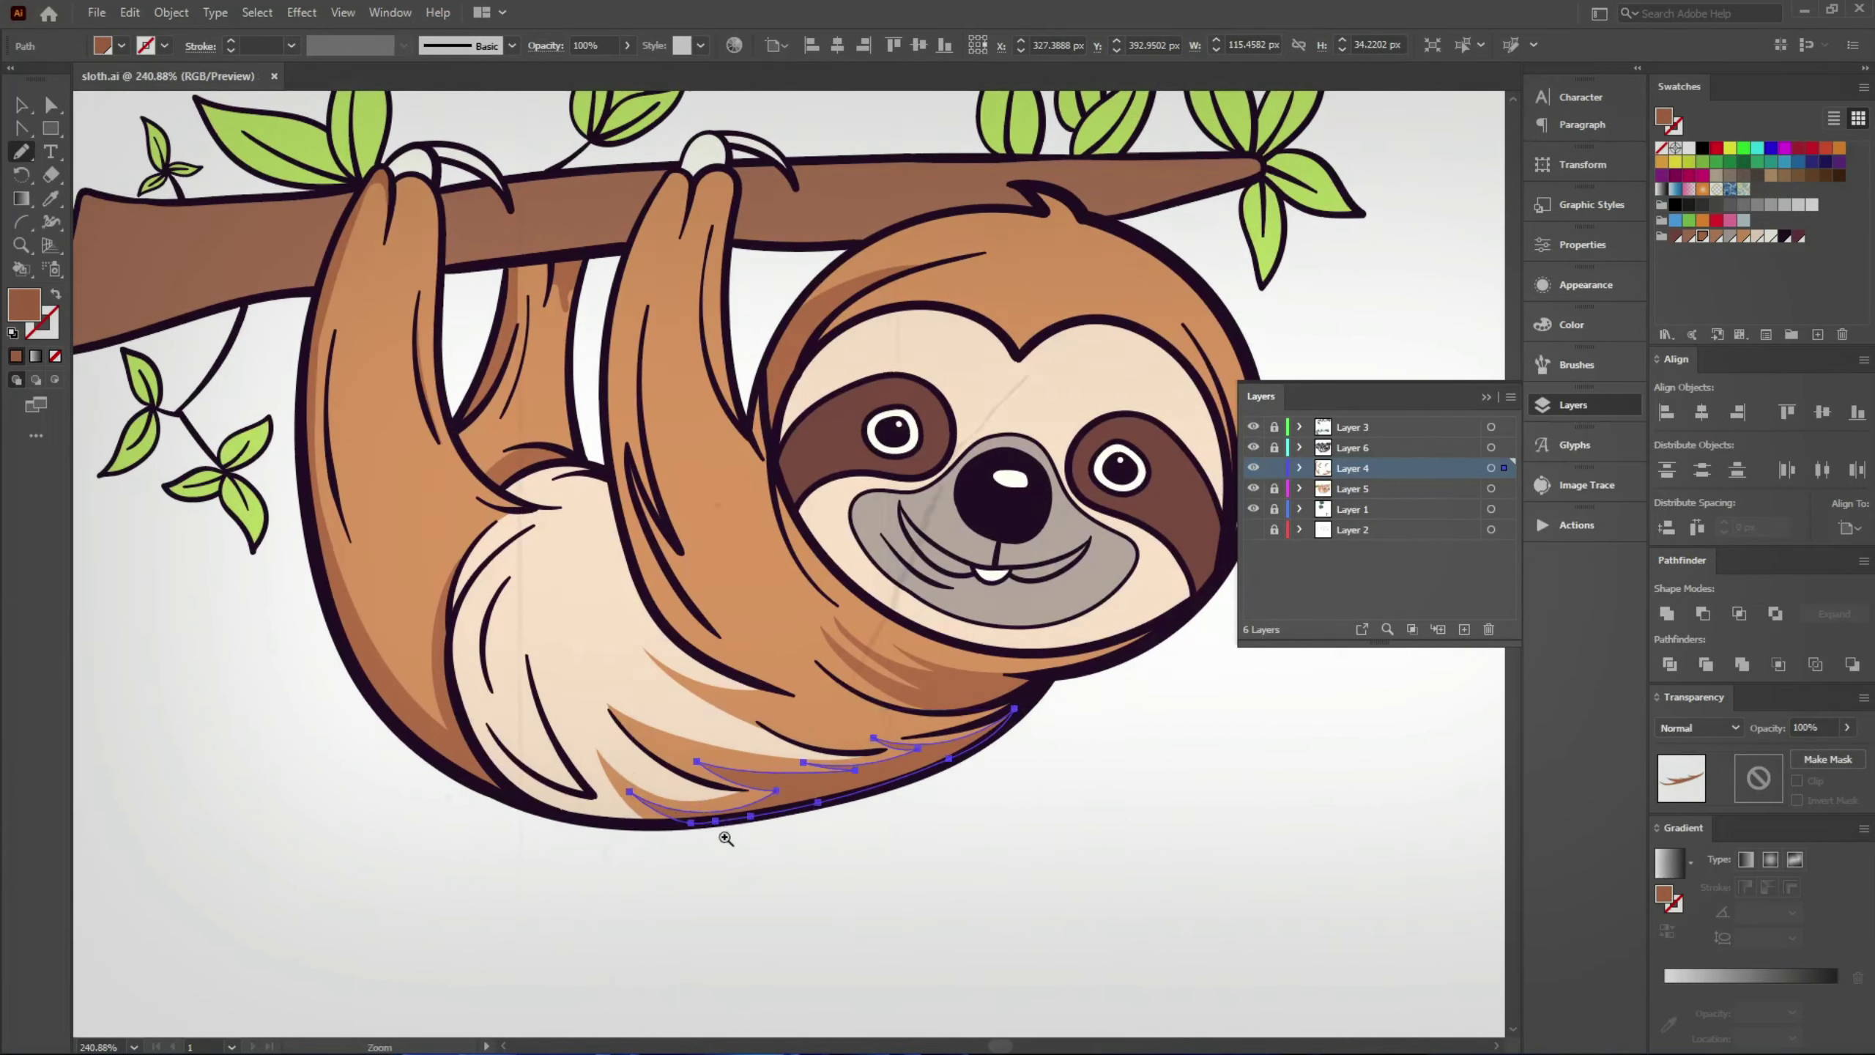
Step: Draw a closed darker shadow shape along the claw tip and inner edge
scroll(720, 838, "down", 4)
scroll(502, 775, "up", 2)
scroll(518, 351, "up", 6)
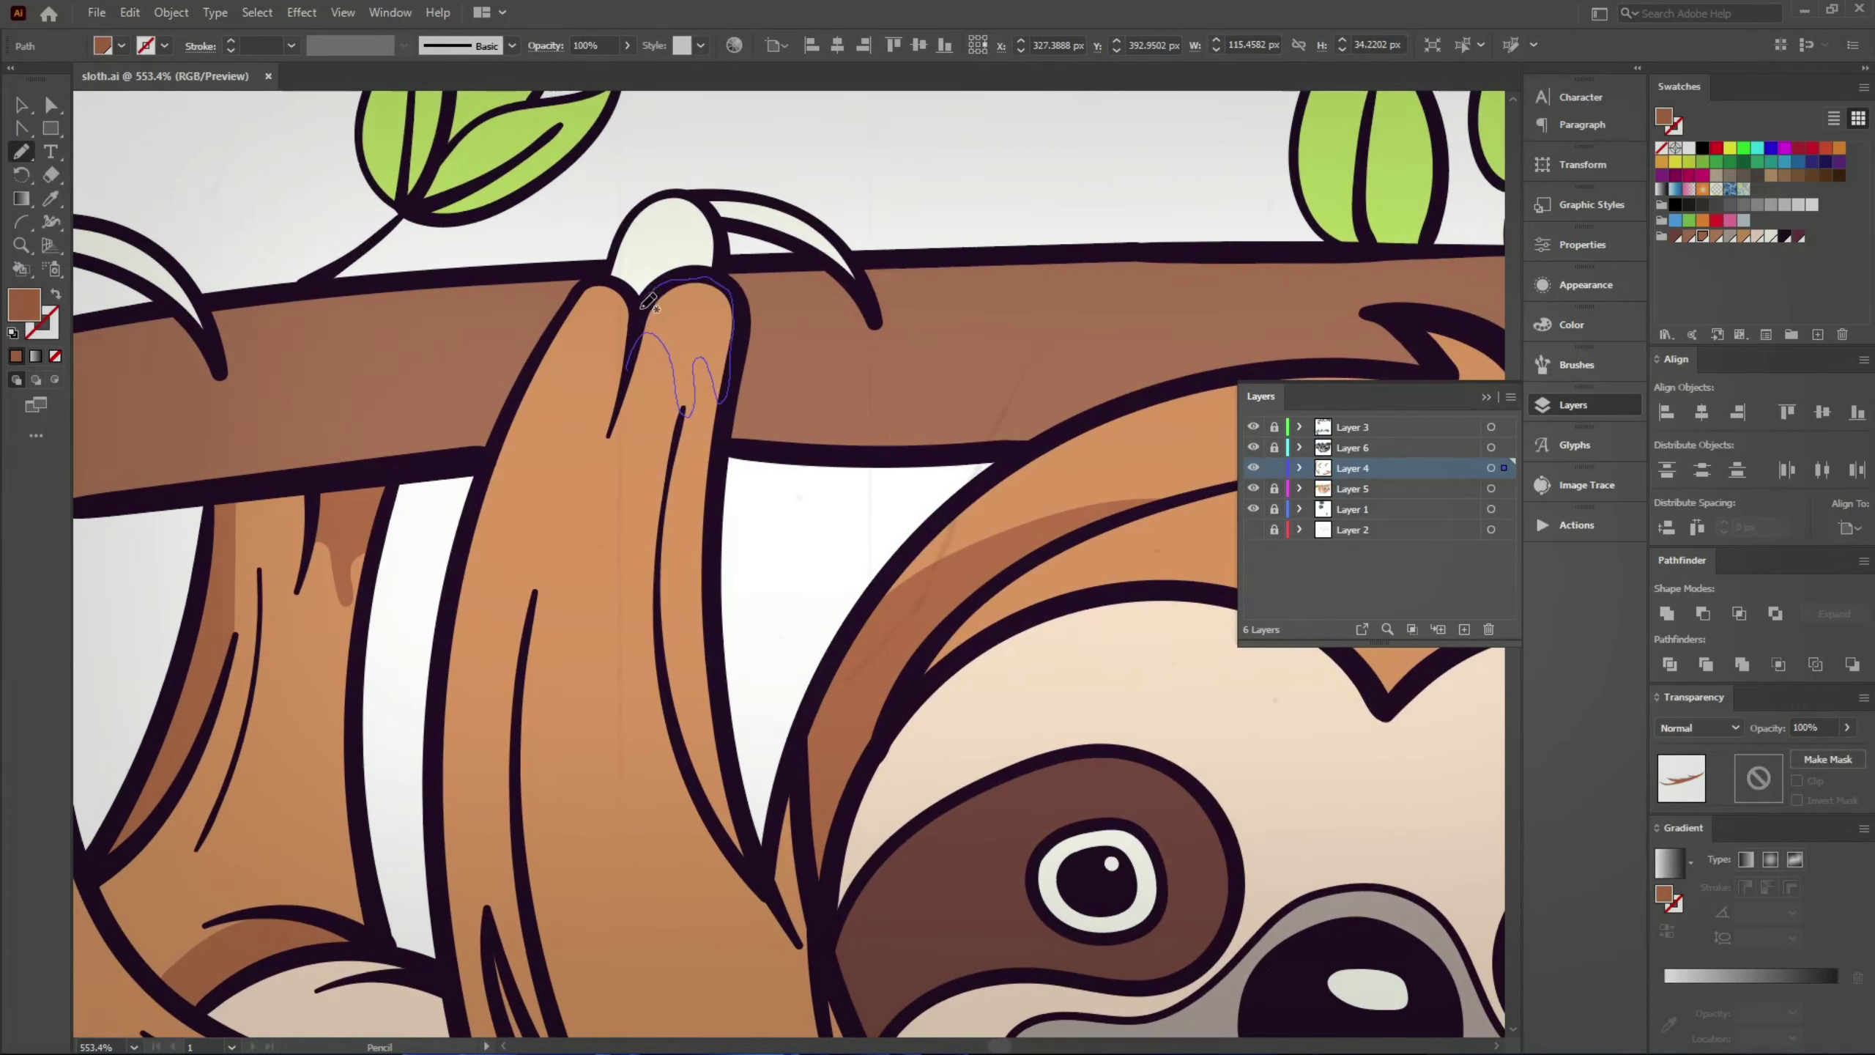
left_click_drag(723, 387, 639, 344)
mouse_move(539, 485)
left_mouse_down()
mouse_move(607, 368)
mouse_move(730, 832)
left_mouse_up()
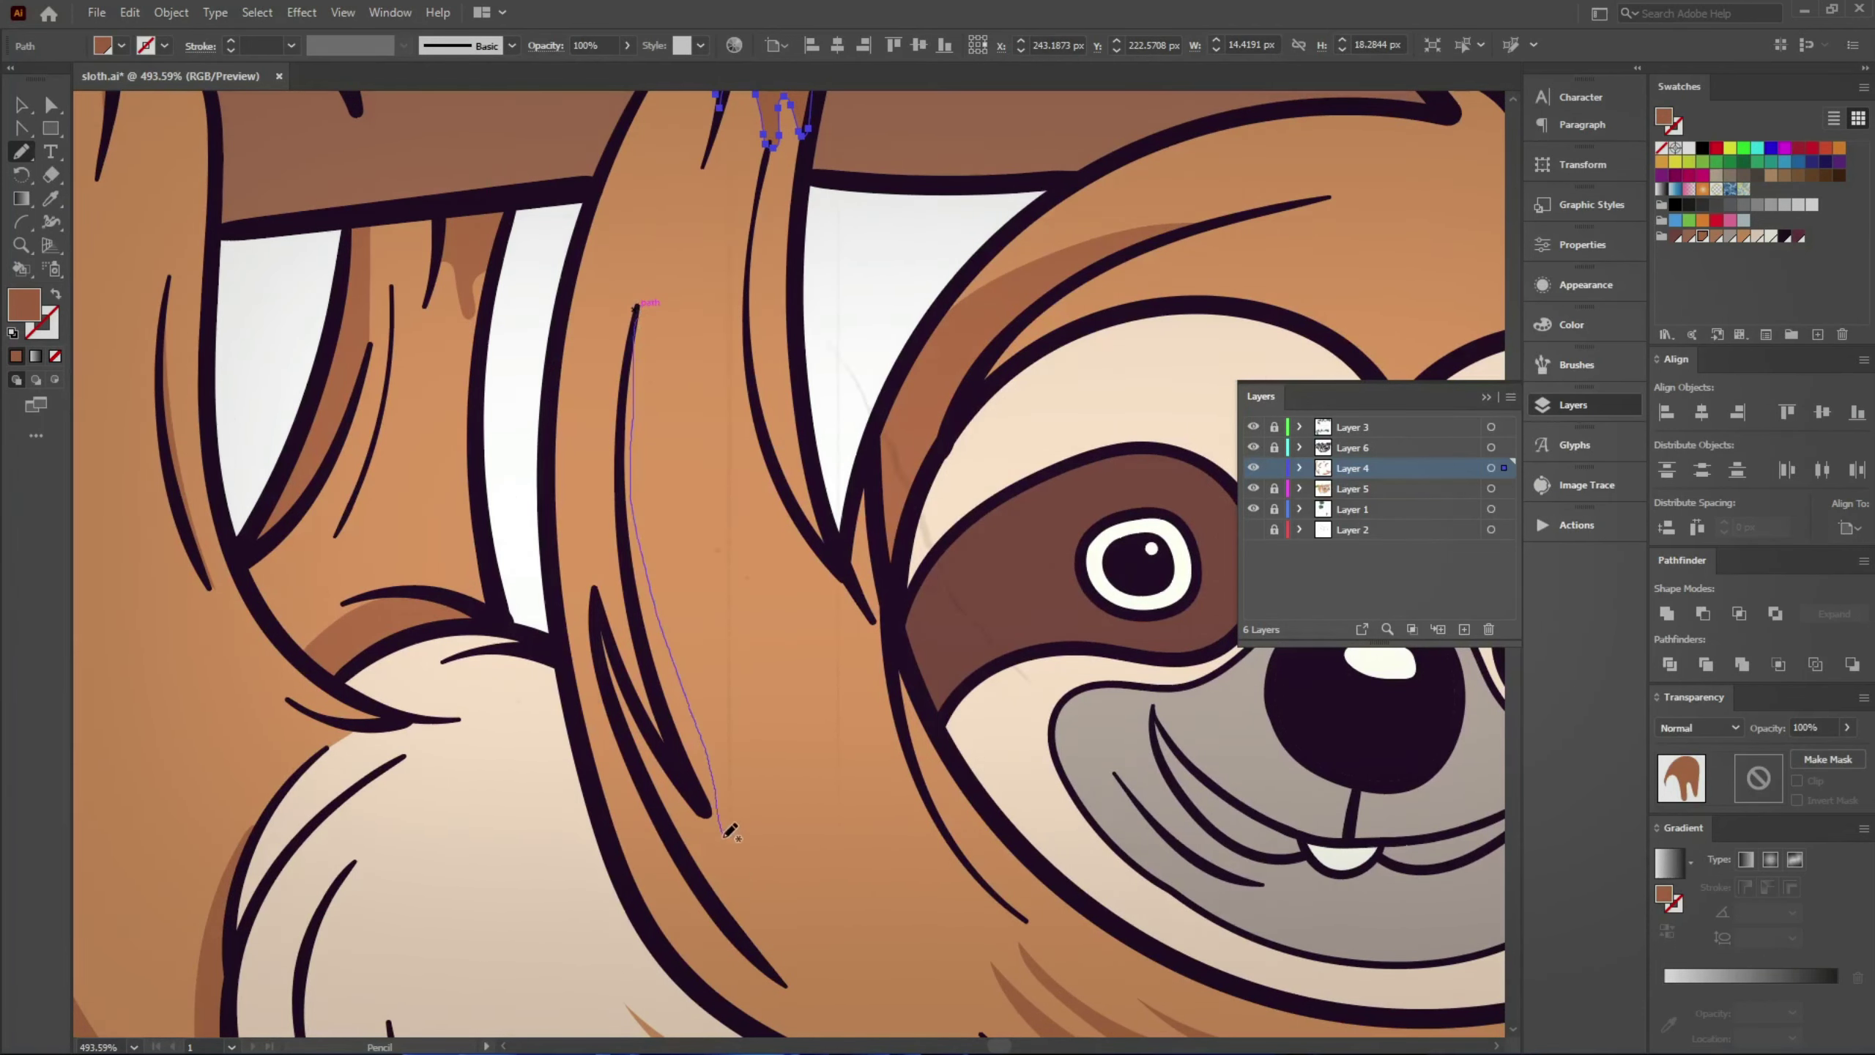
mouse_move(713, 898)
left_mouse_down()
mouse_move(598, 657)
mouse_move(634, 671)
left_mouse_up()
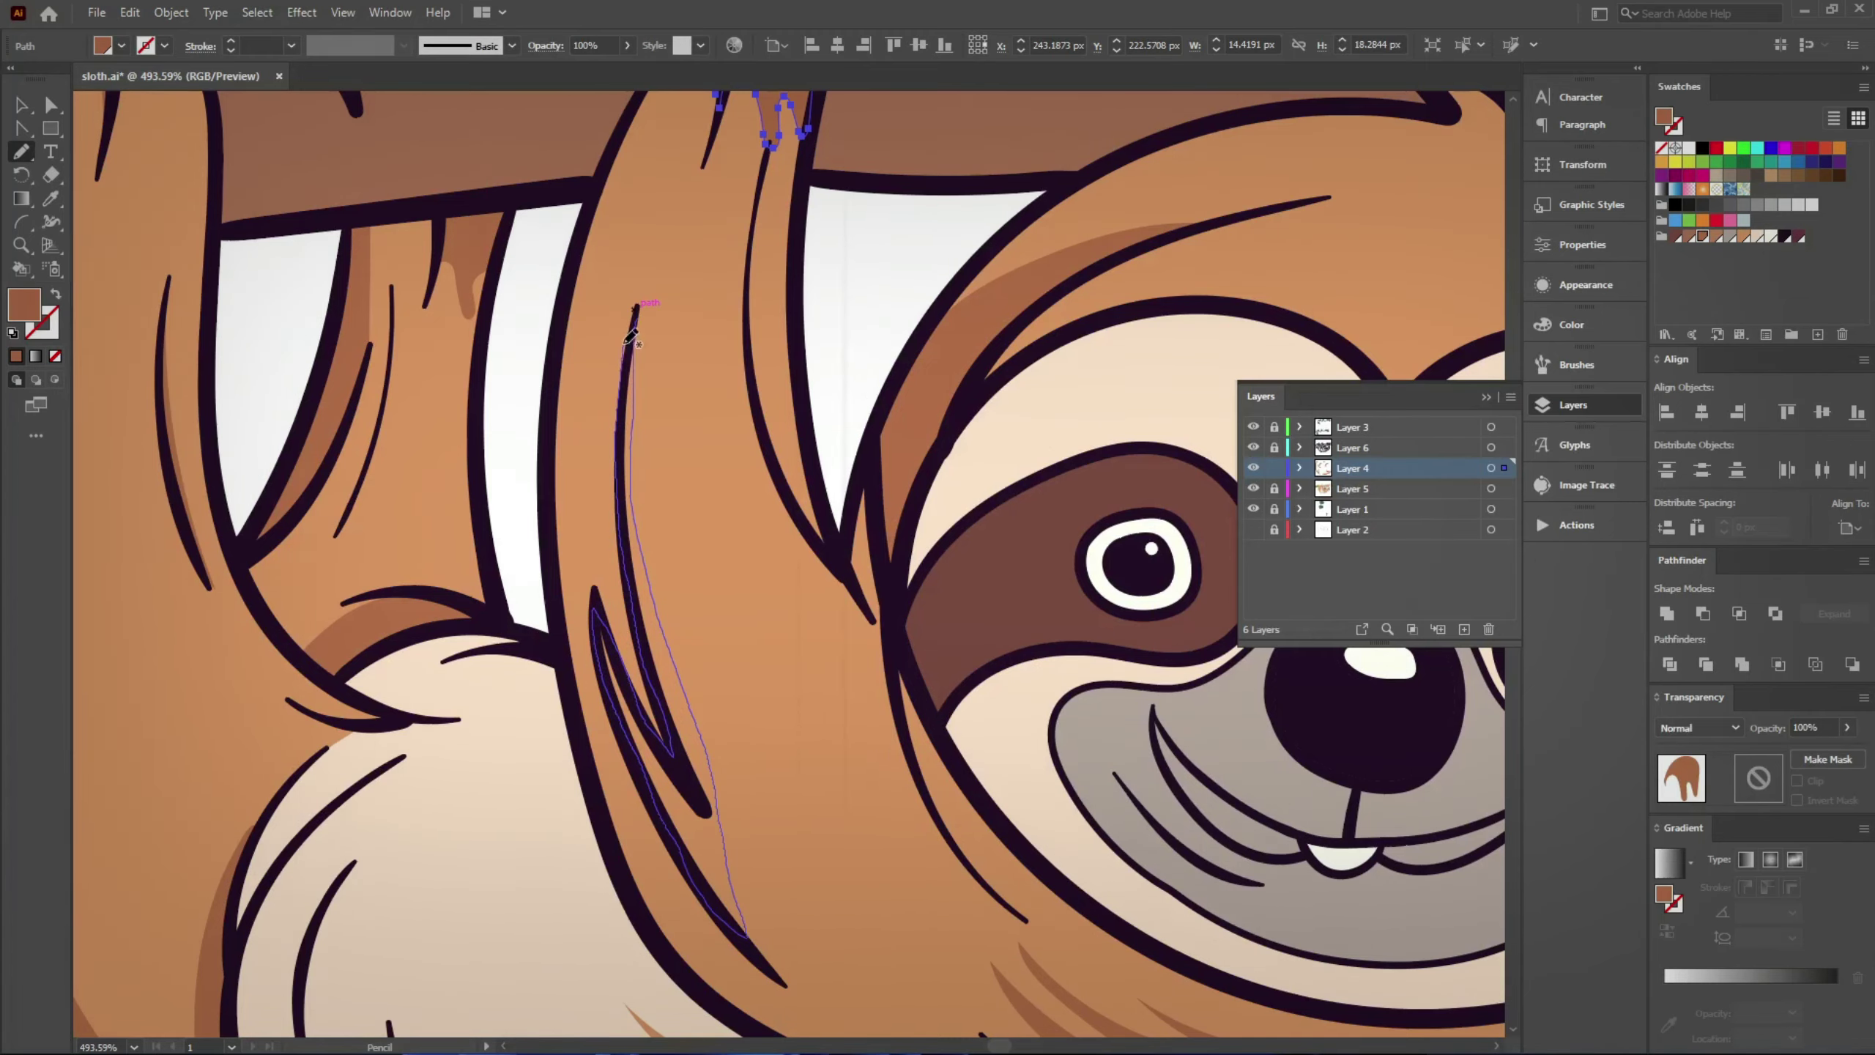
left_click_drag(632, 337, 635, 318)
scroll(664, 517, "down", 5)
scroll(628, 546, "up", 6)
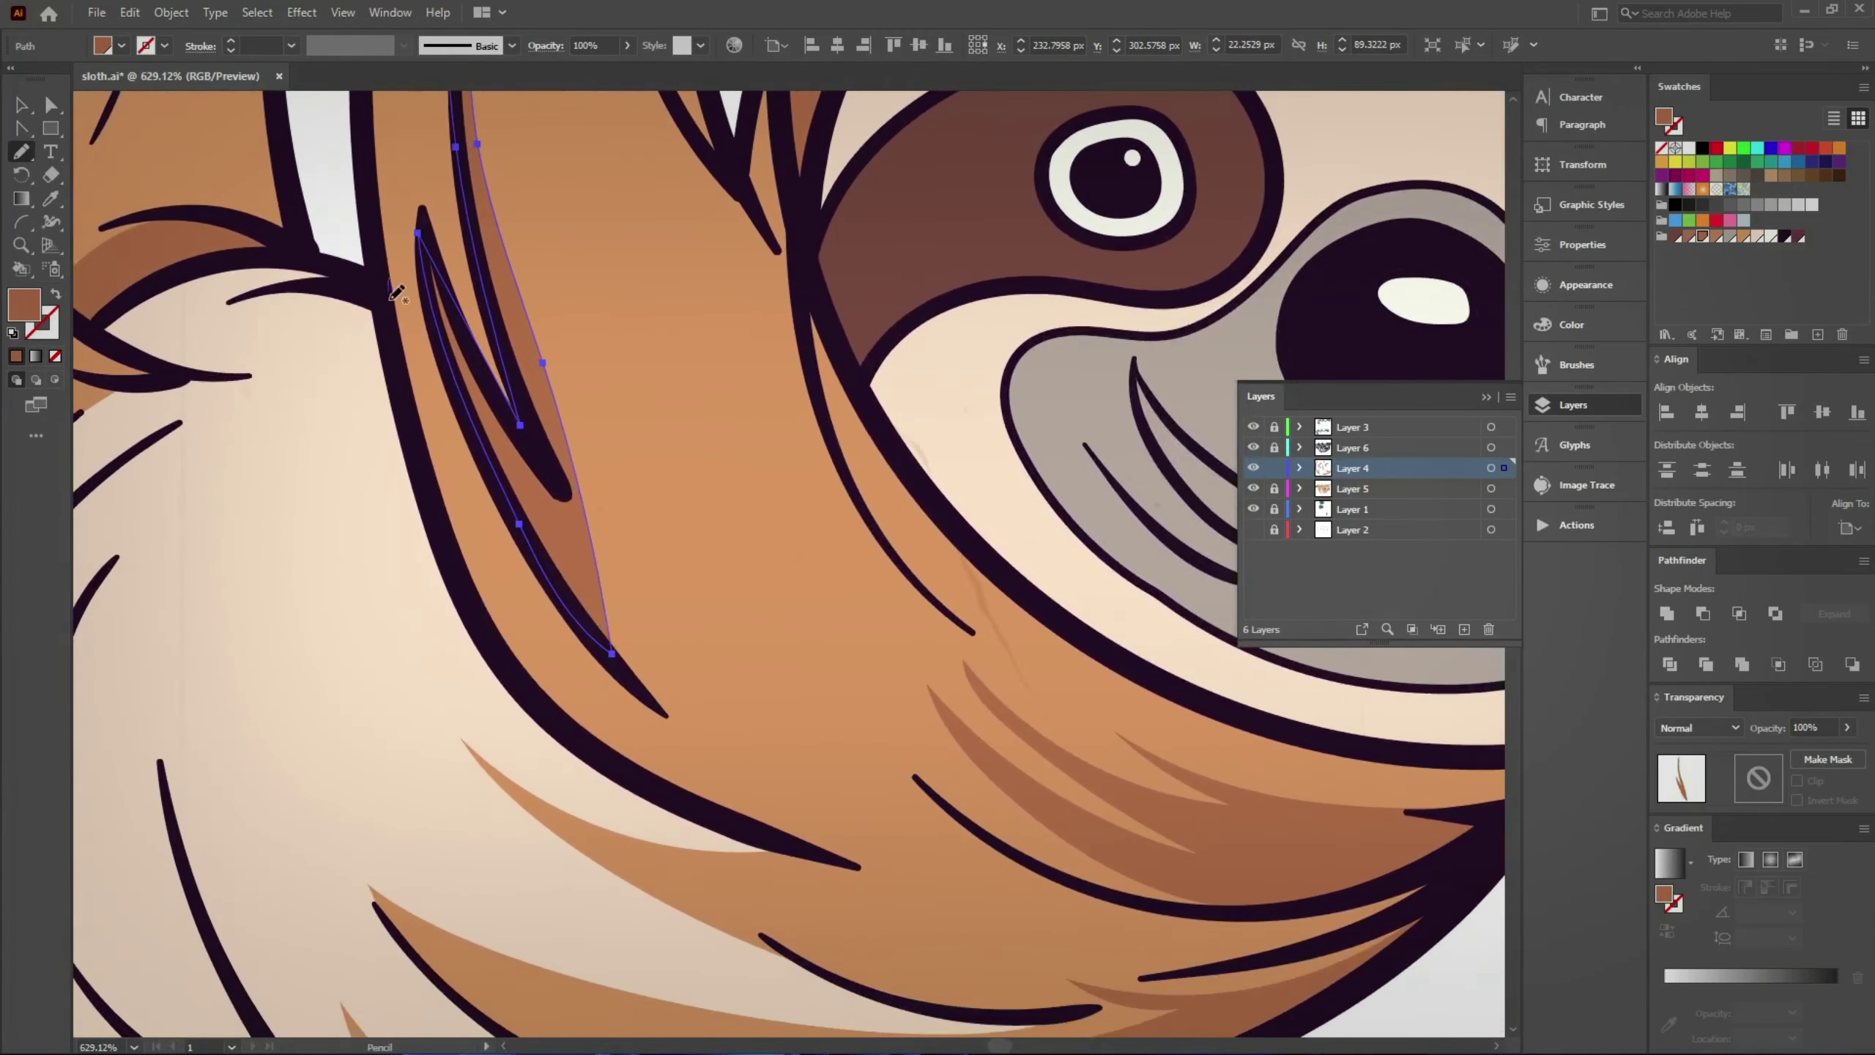
Step: Draw a shadow stroke down the claw, redoing it twice before keeping it
left_click_drag(392, 290, 790, 783)
key("ctrl+z")
mouse_move(393, 247)
left_mouse_down()
mouse_move(391, 310)
mouse_move(682, 788)
left_mouse_up()
key("ctrl+z")
key("ctrl+z")
left_click_drag(384, 292, 731, 771)
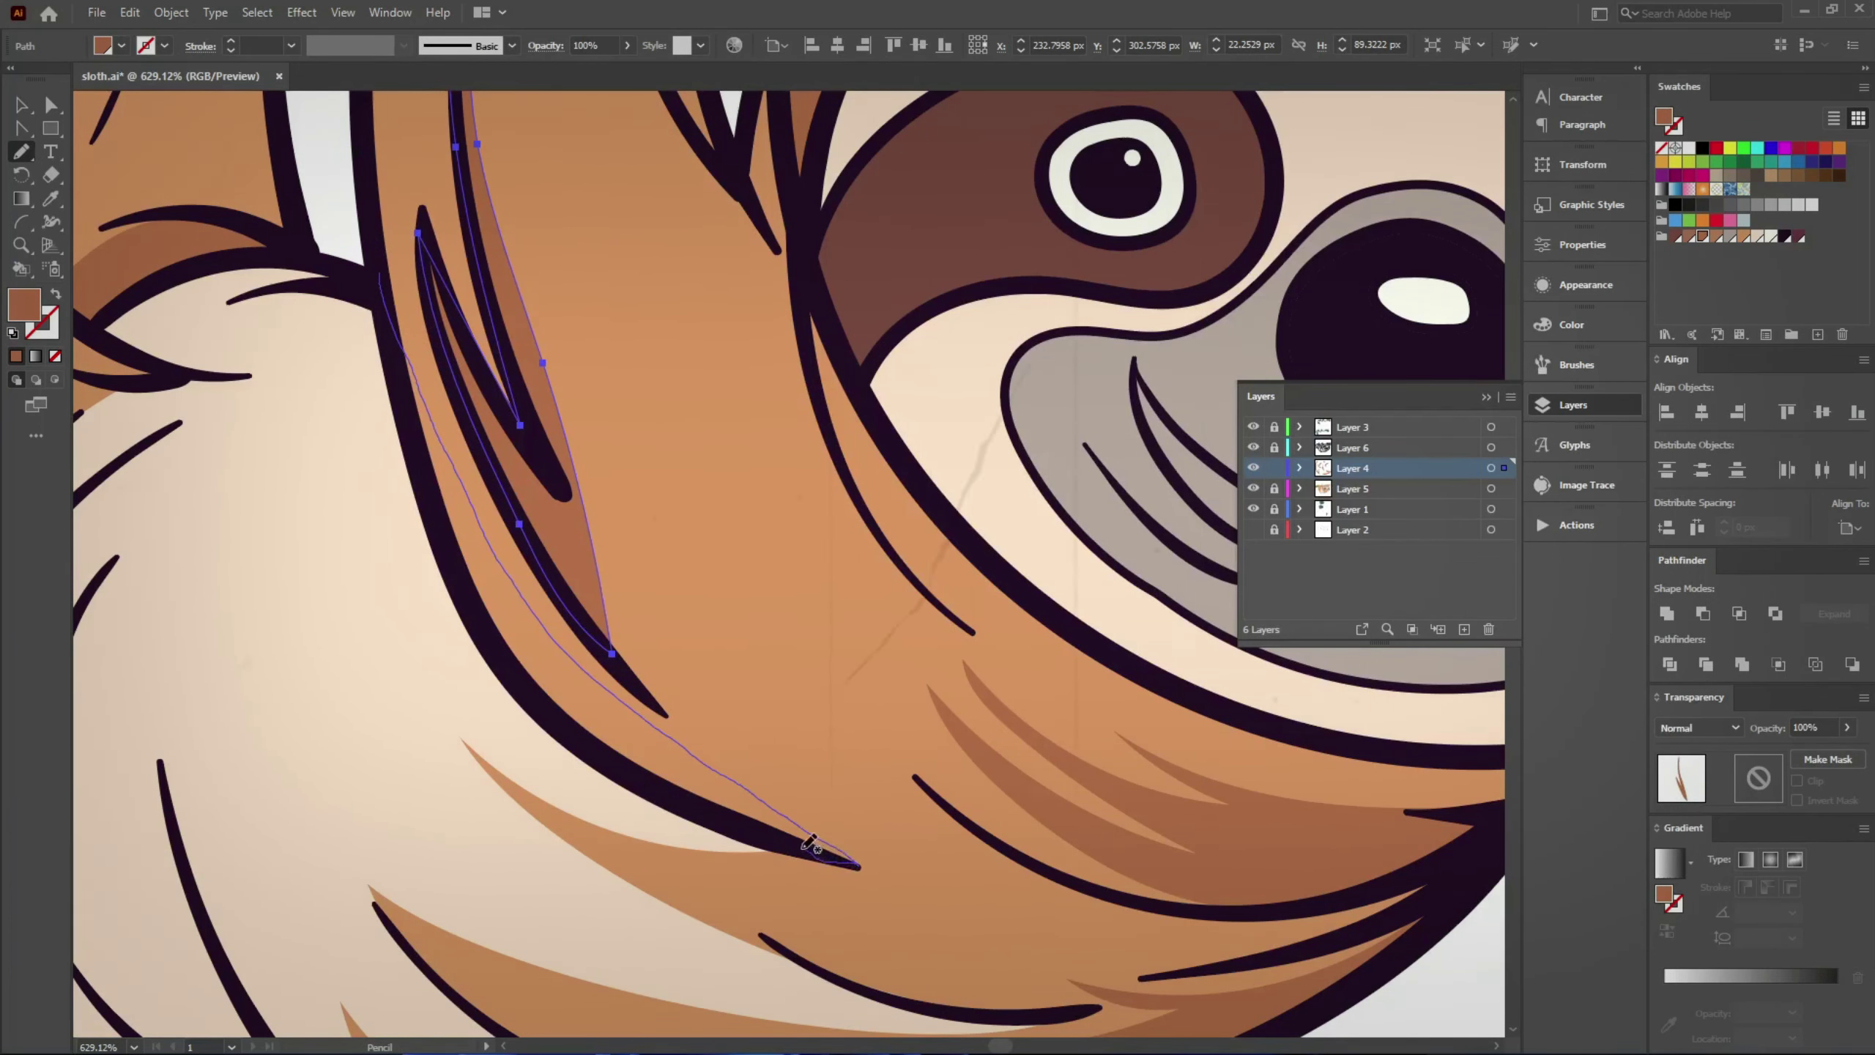
left_click_drag(811, 845, 404, 310)
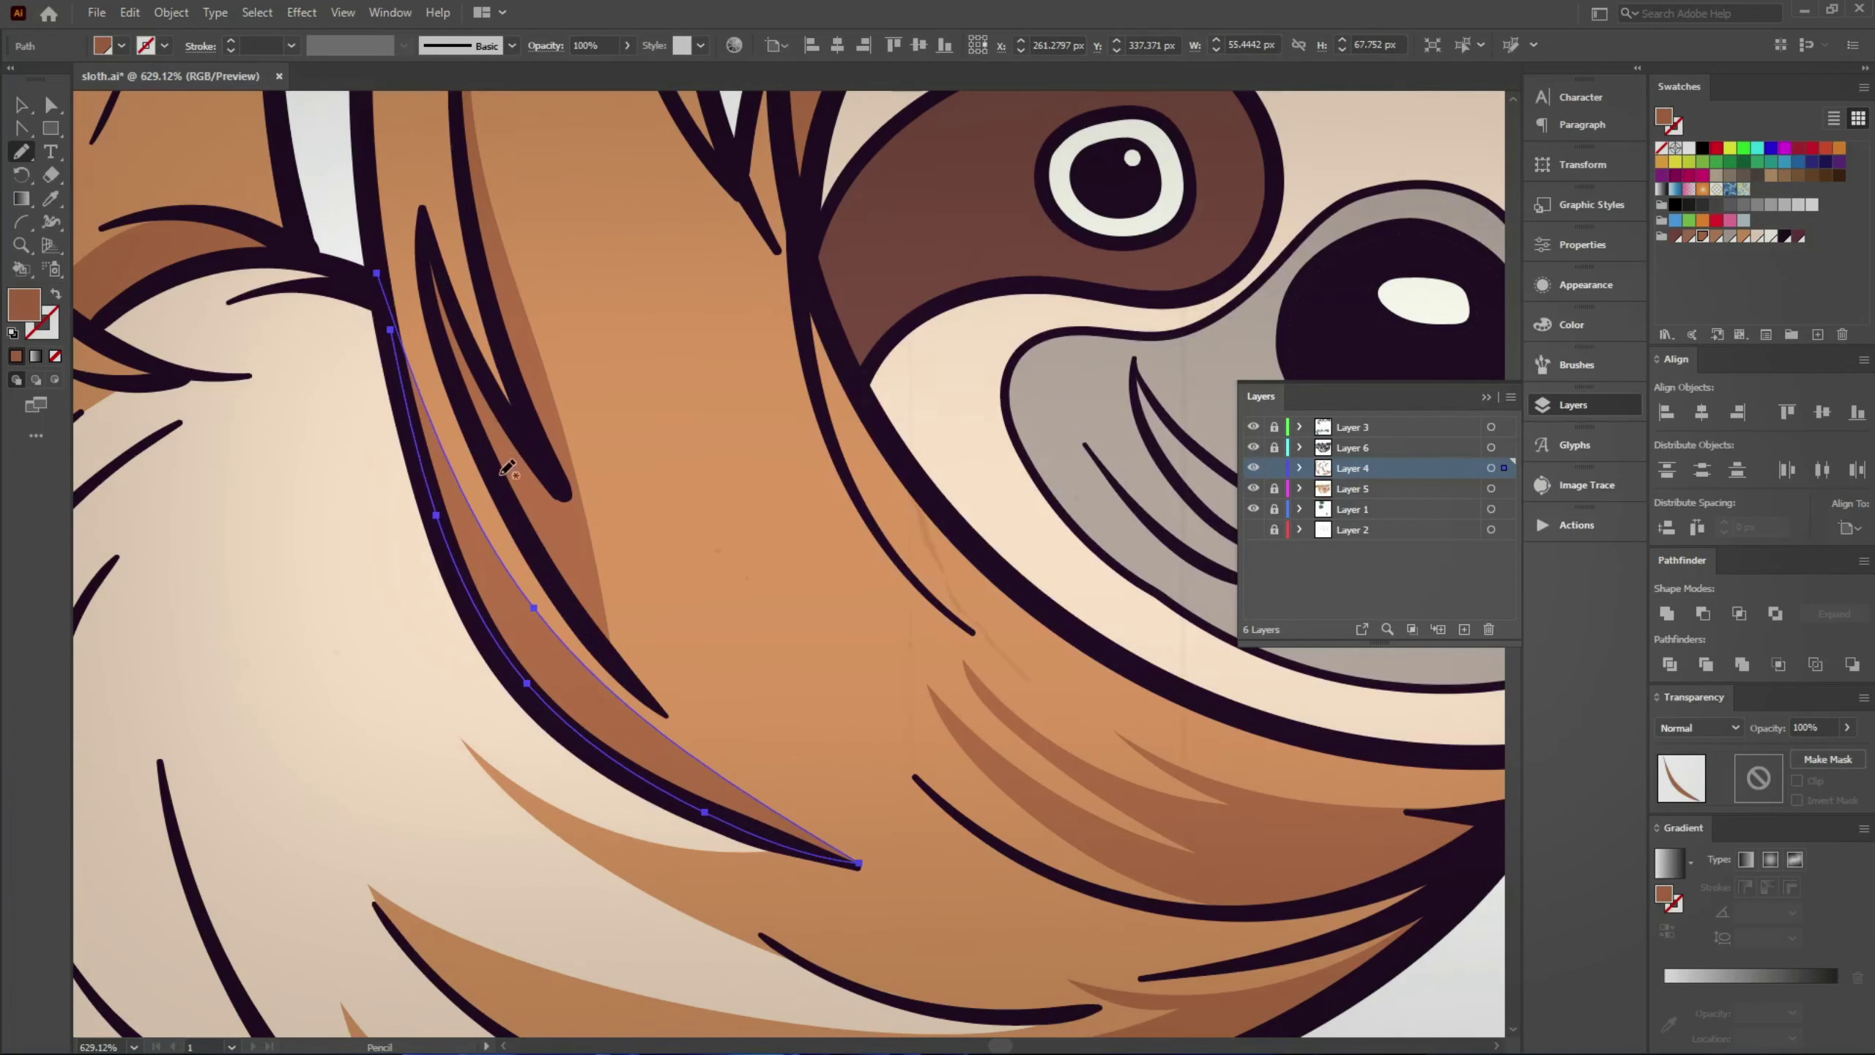
Step: Draw a closed shadow shape down the arm's fur edge and deselect it
scroll(507, 468, "down", 5)
left_click_drag(570, 679, 523, 611)
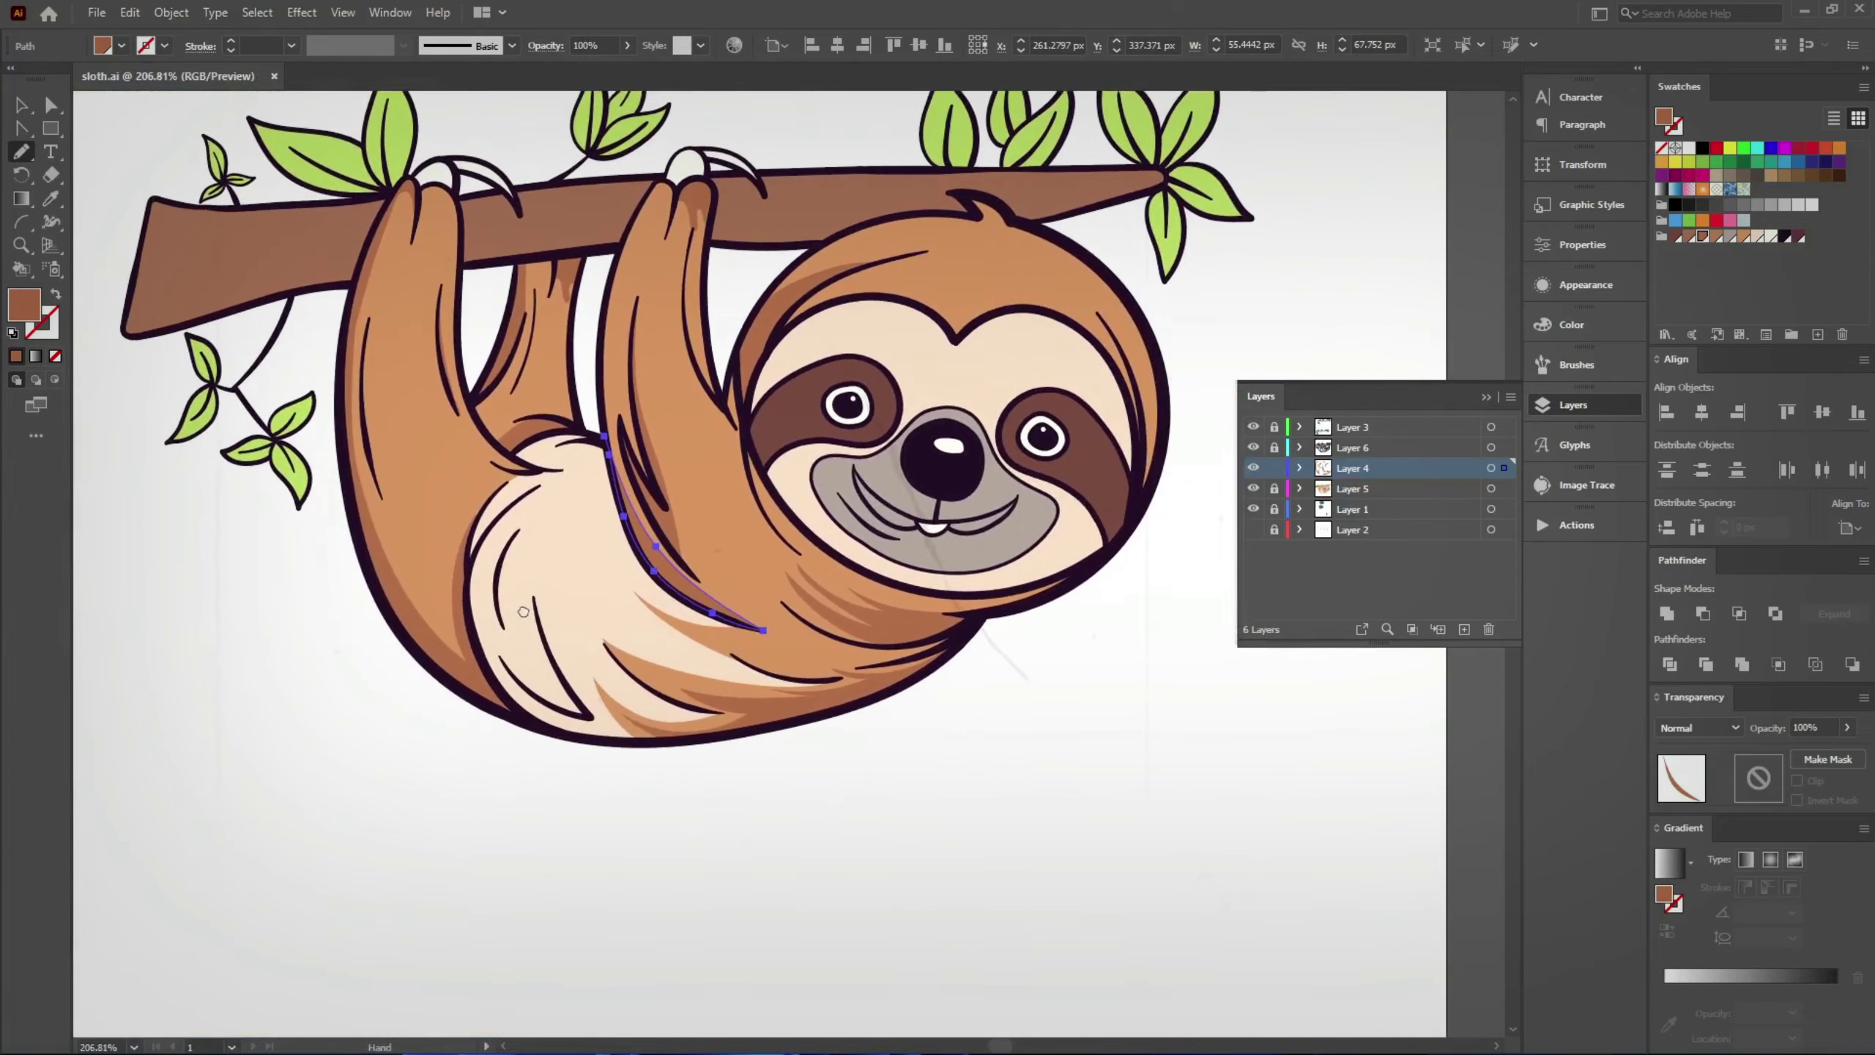
scroll(565, 523, "up", 6)
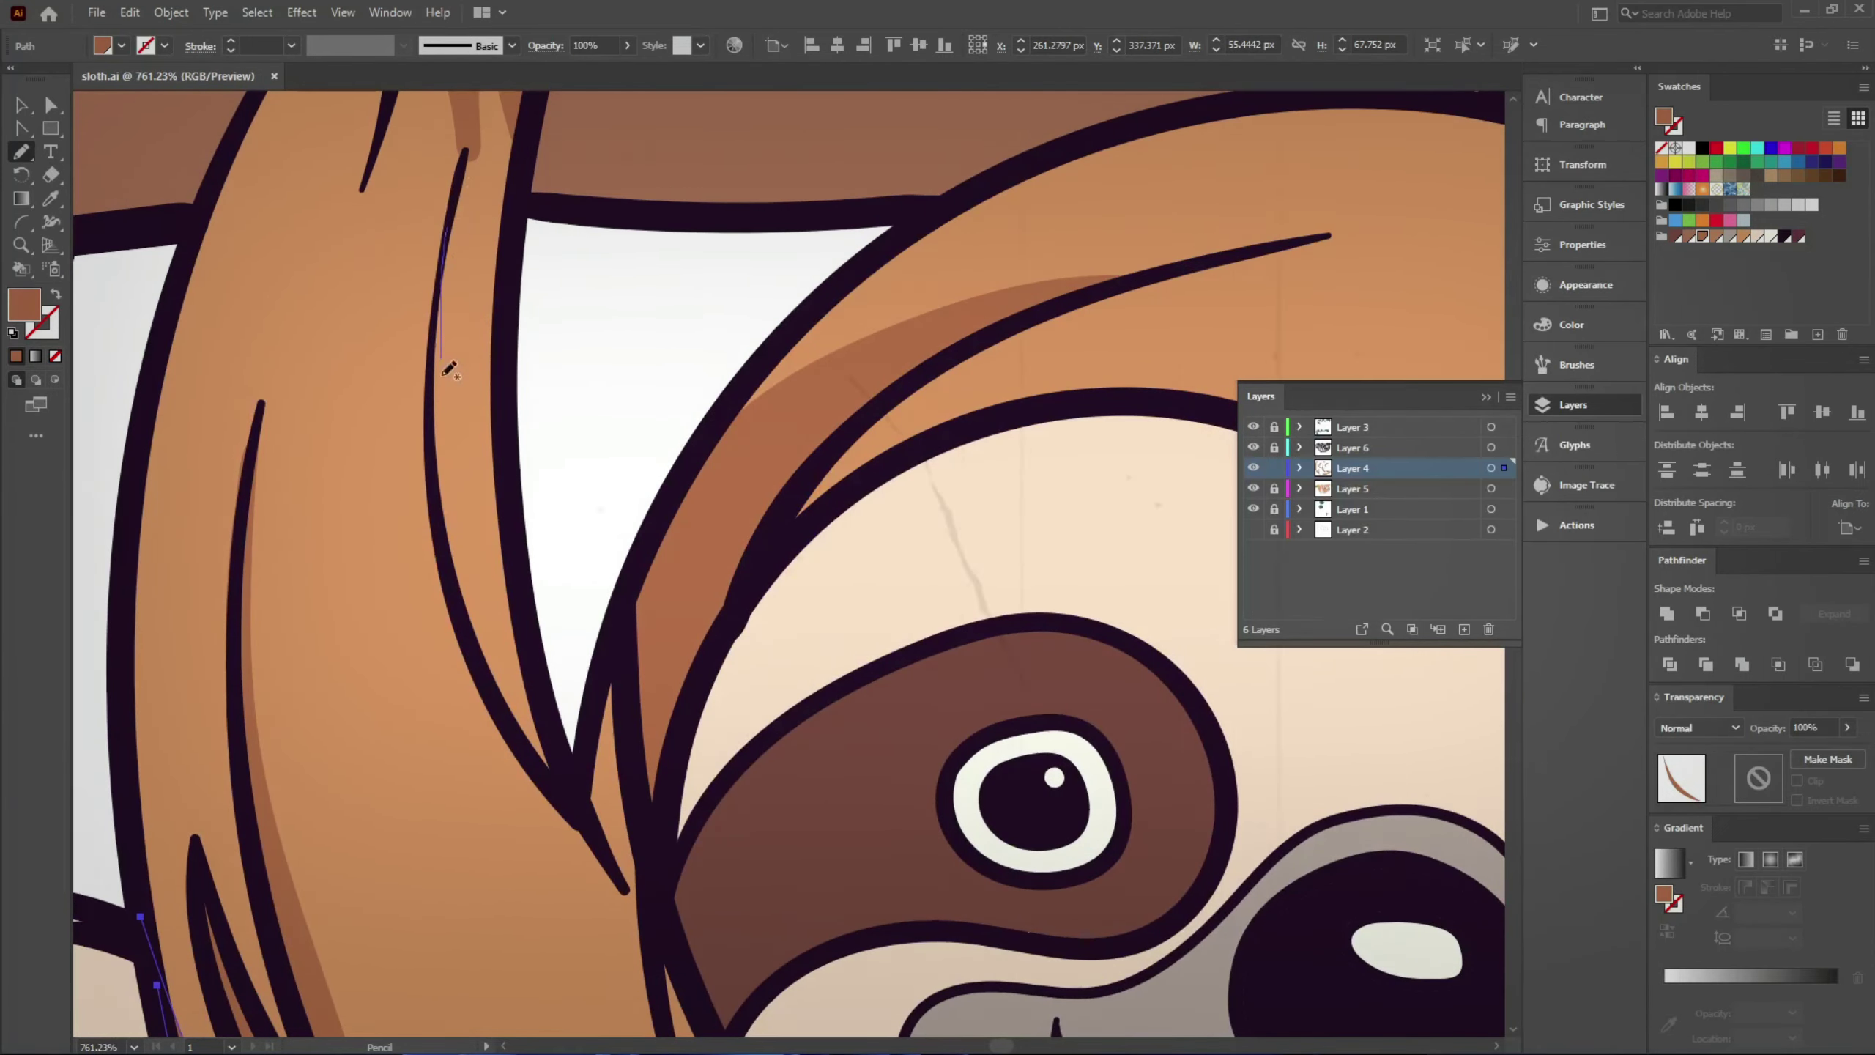
left_click_drag(449, 367, 439, 500)
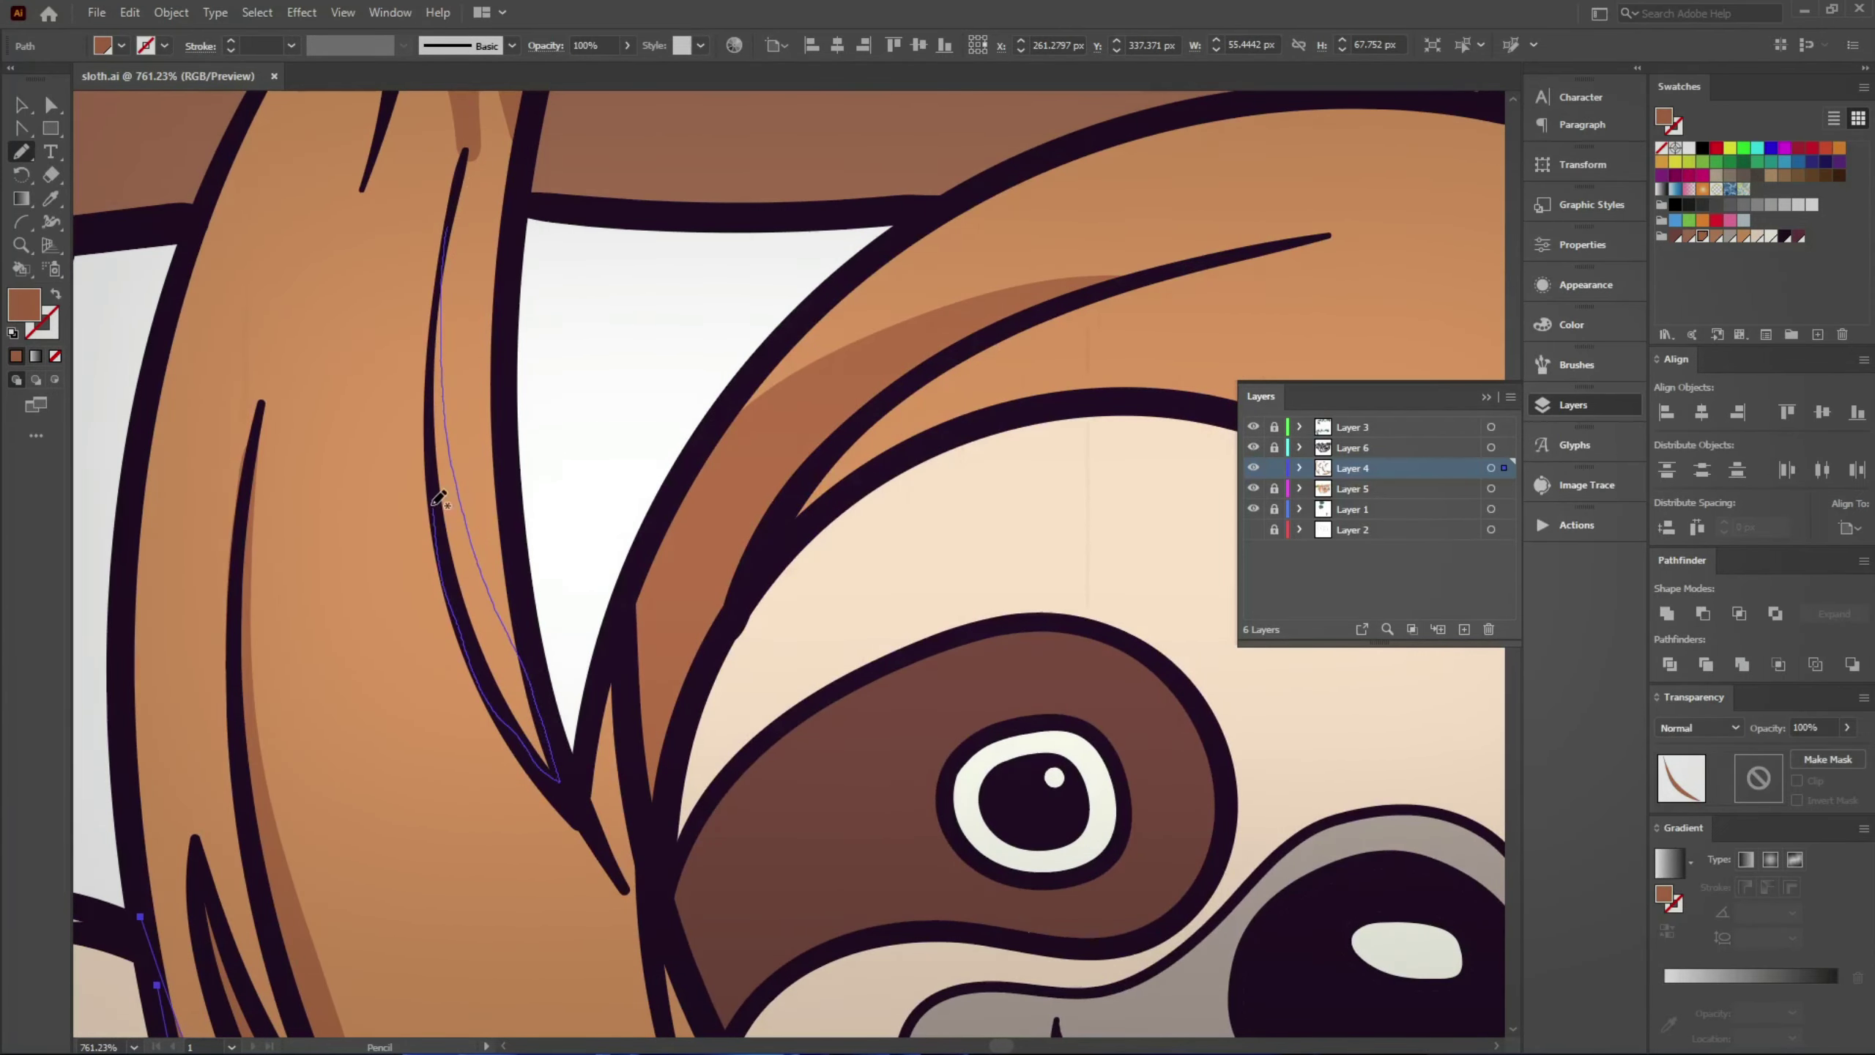
left_click_drag(431, 397, 440, 238)
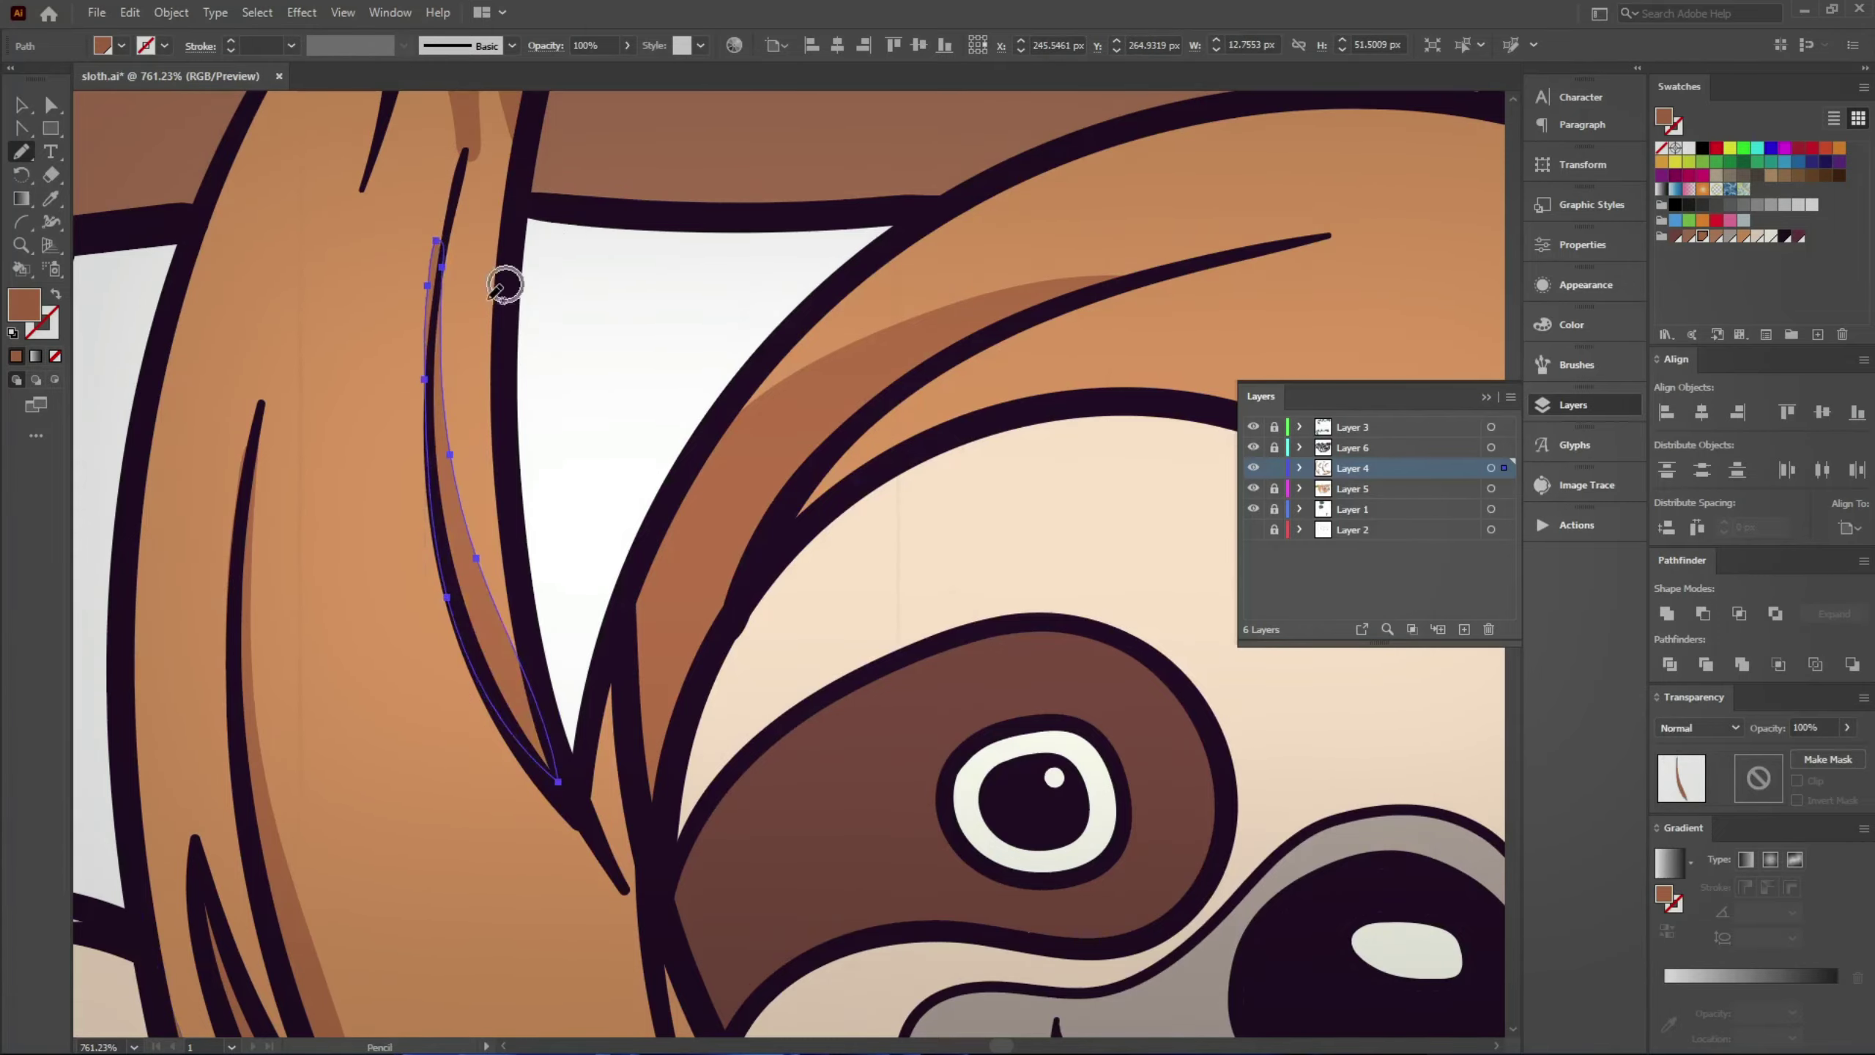
scroll(713, 407, "down", 5)
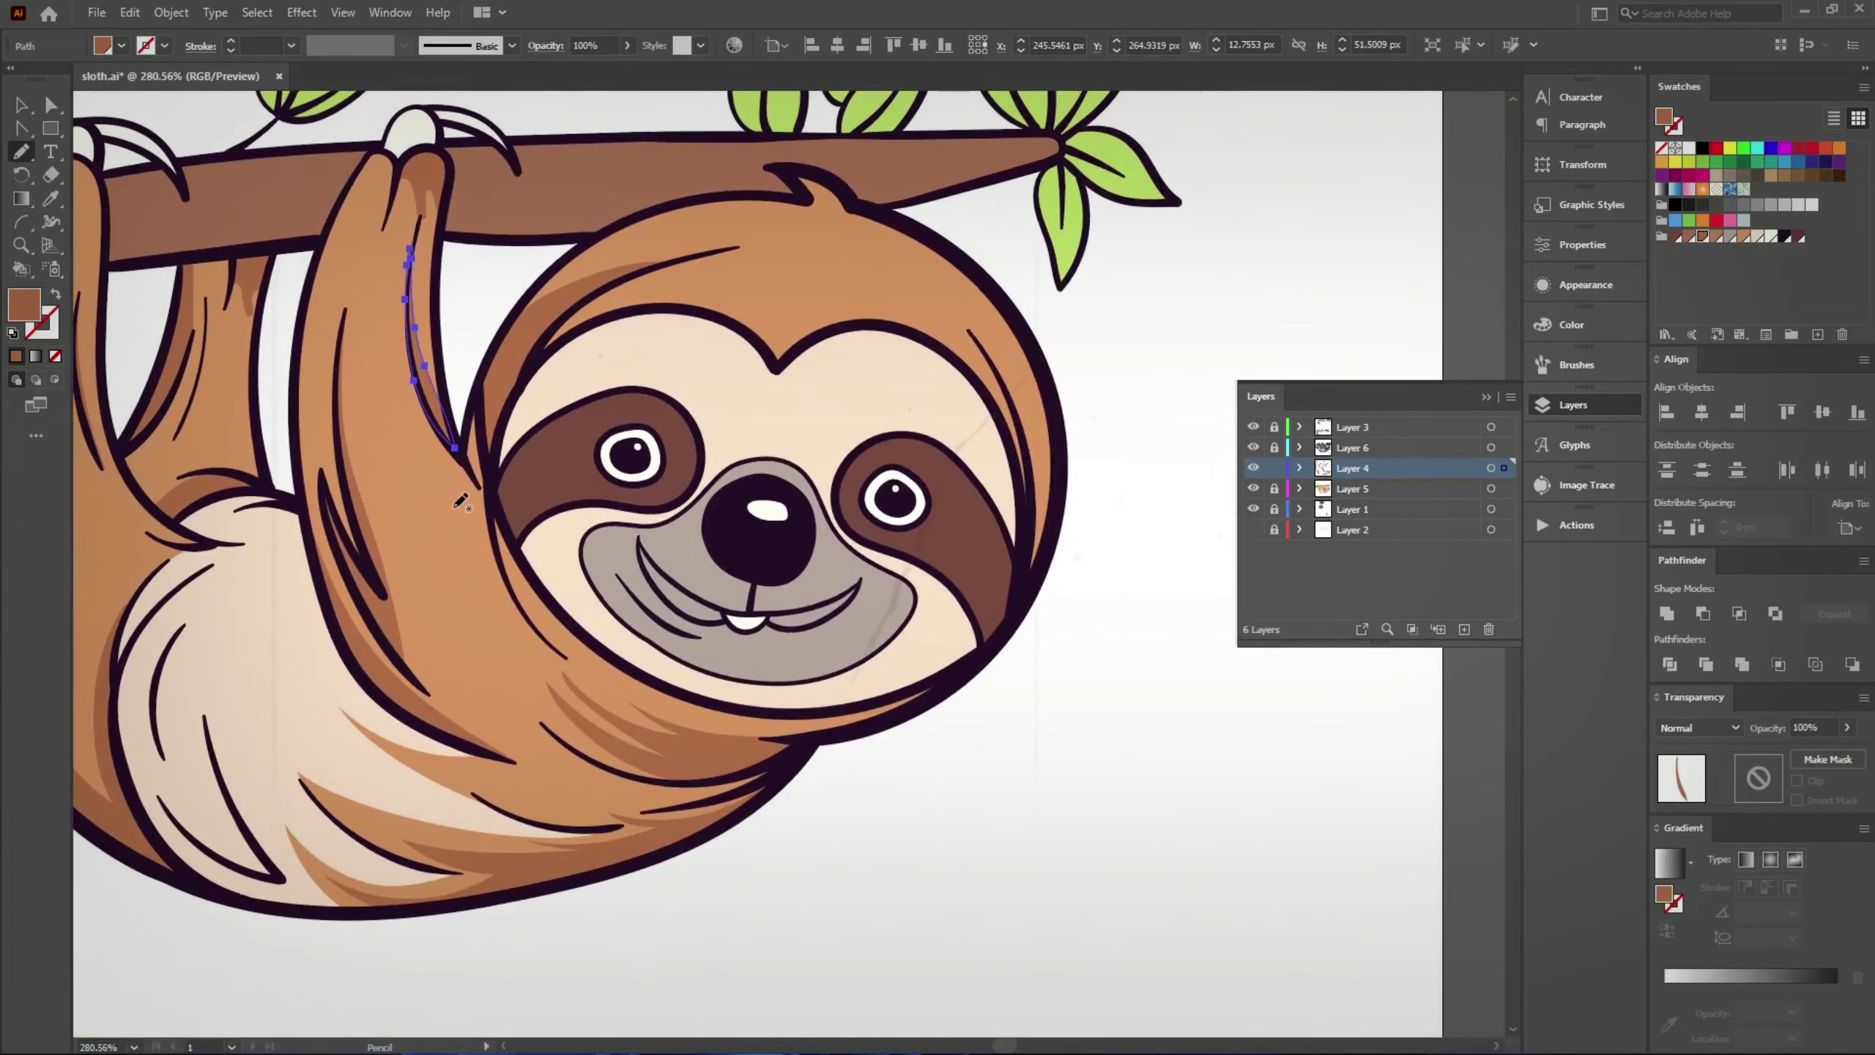
key("ctrl+shift+a")
Step: Fit the artboard, pick a light cream fill, and set the Paintbrush to 10 pt
key("v")
key("ctrl+0")
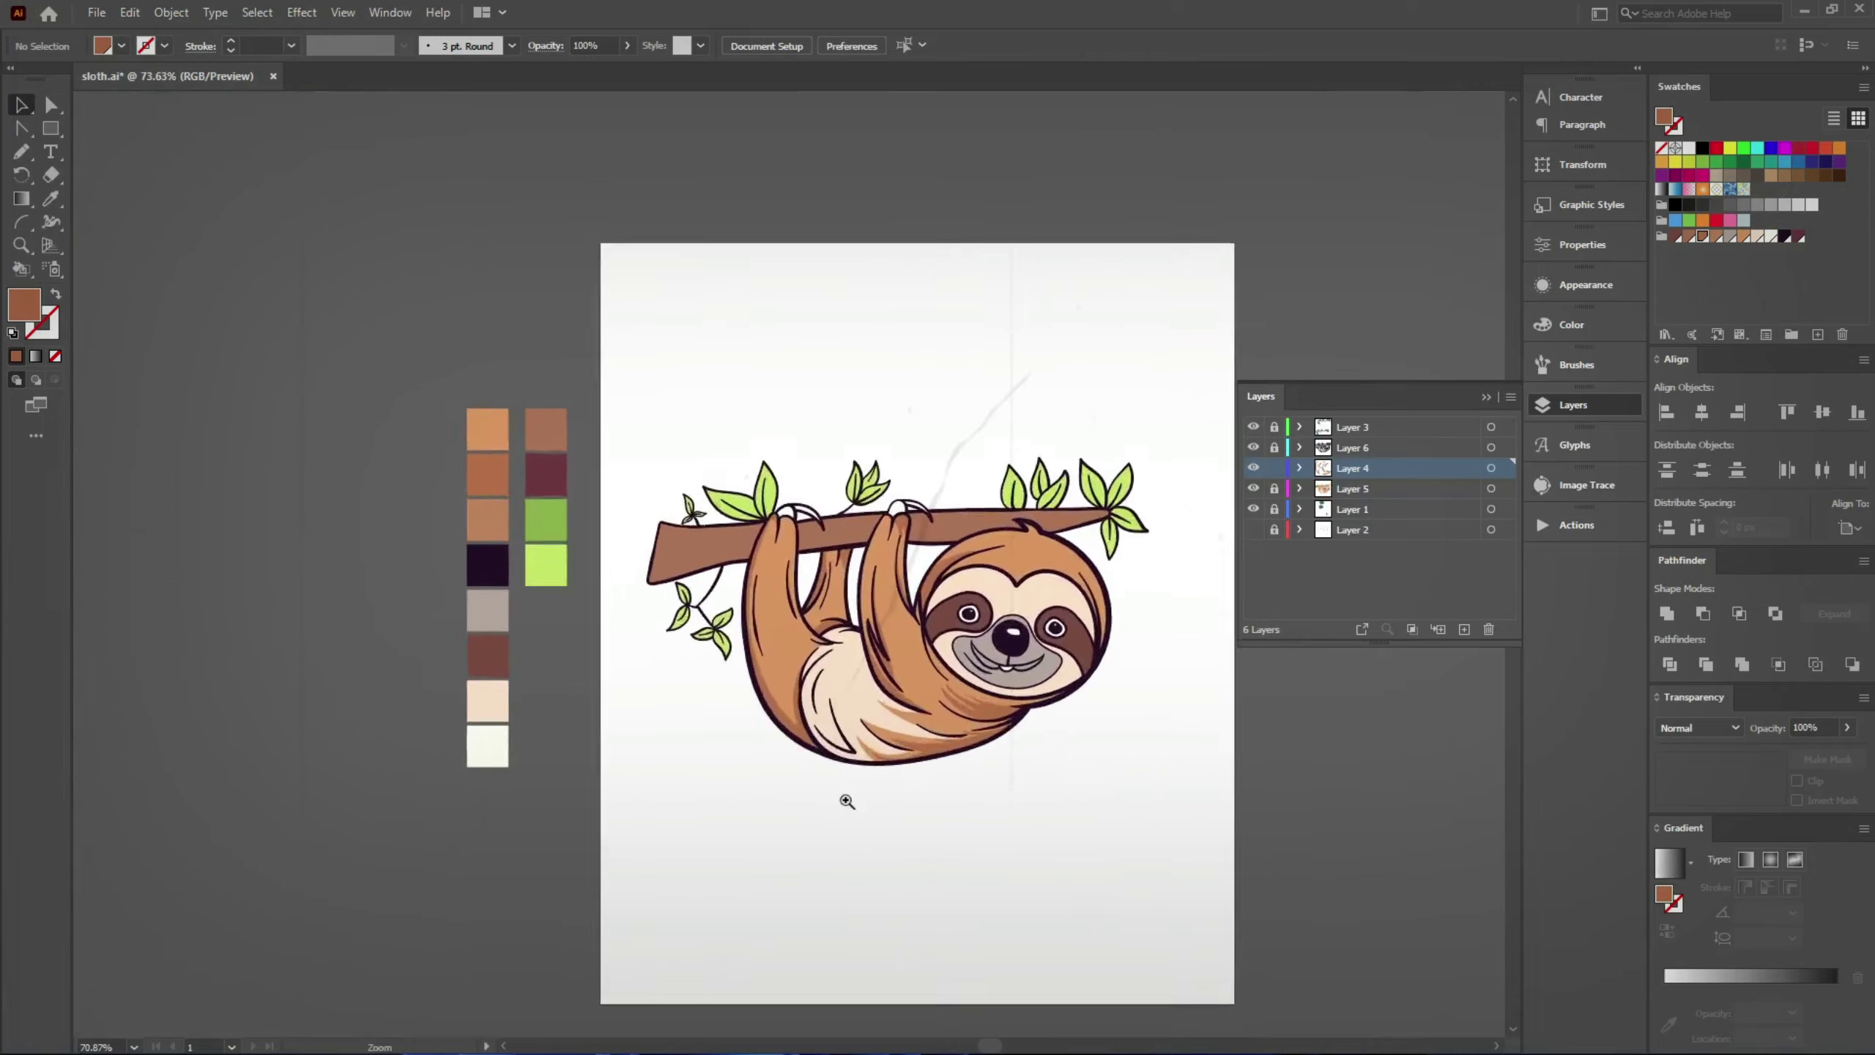
key("i")
left_click(217, 769)
key("b")
left_click(1544, 365)
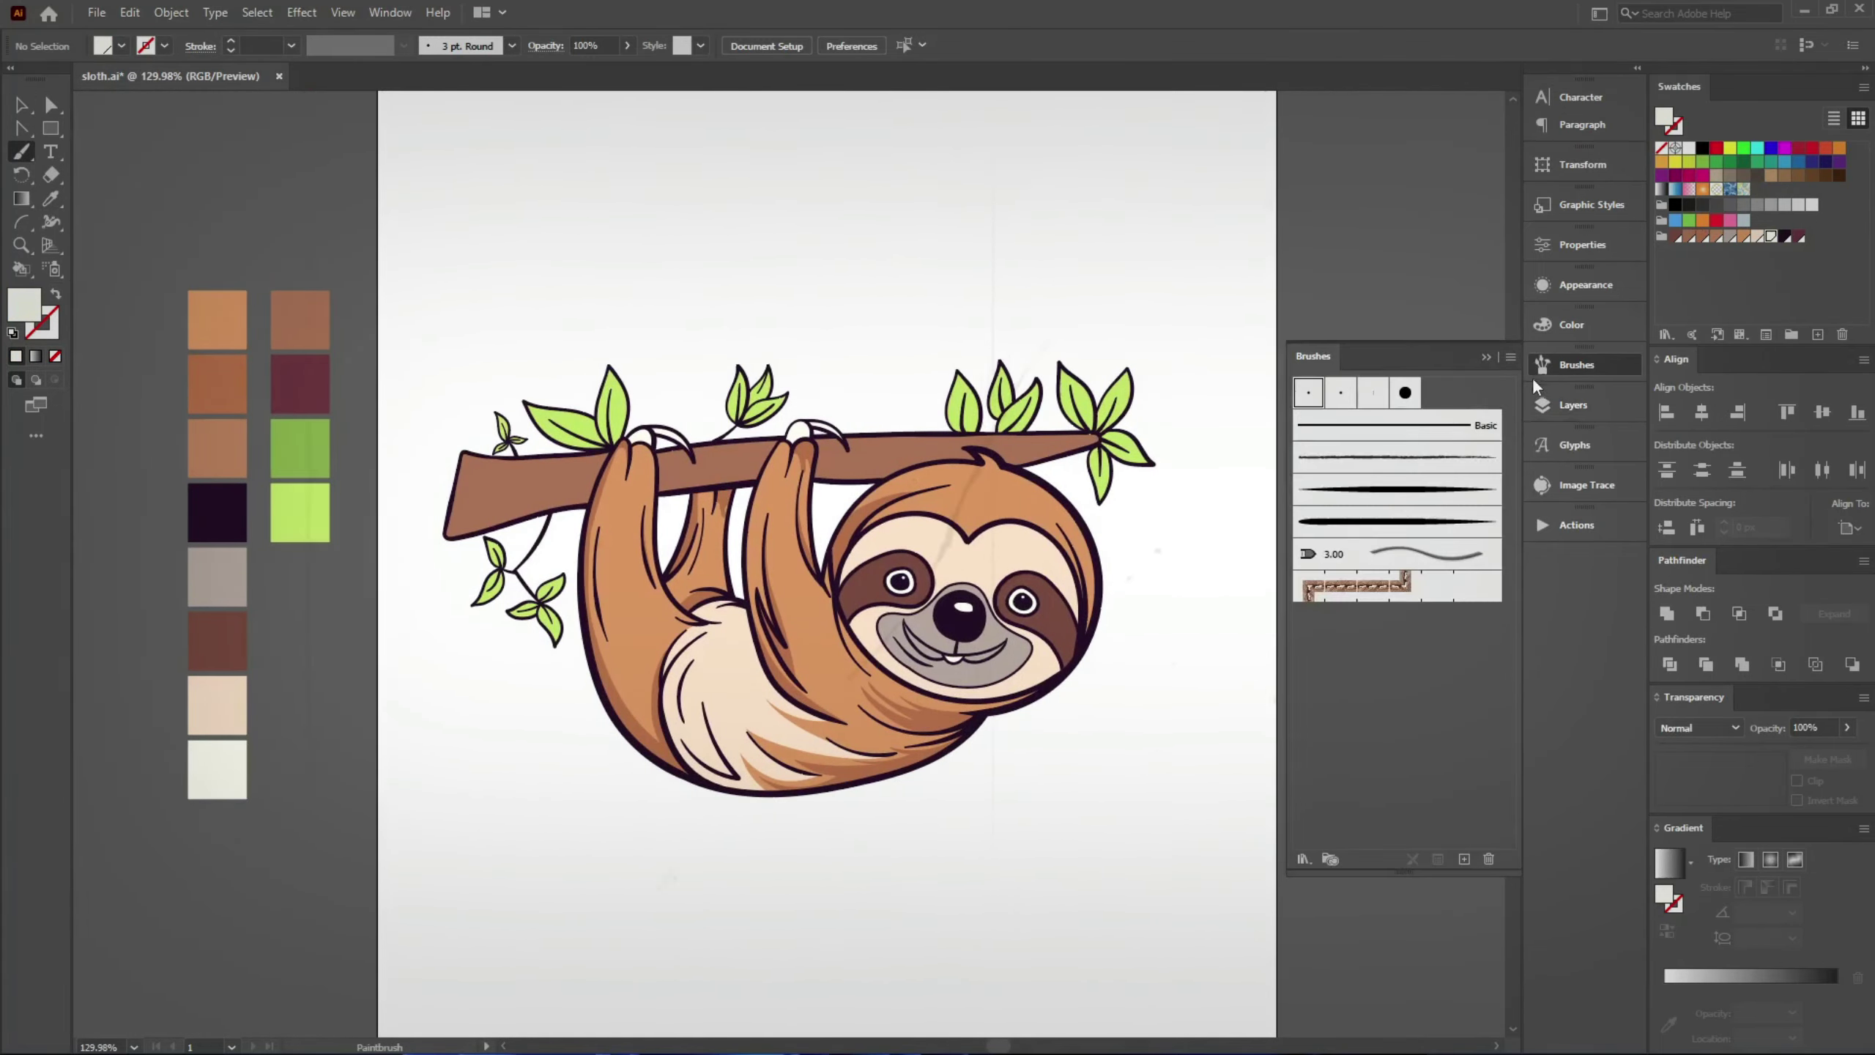
left_click(1544, 405)
Step: Paint cream highlight strokes along the head's upper-left, top and upper-right edges
scroll(1152, 666, "up", 1)
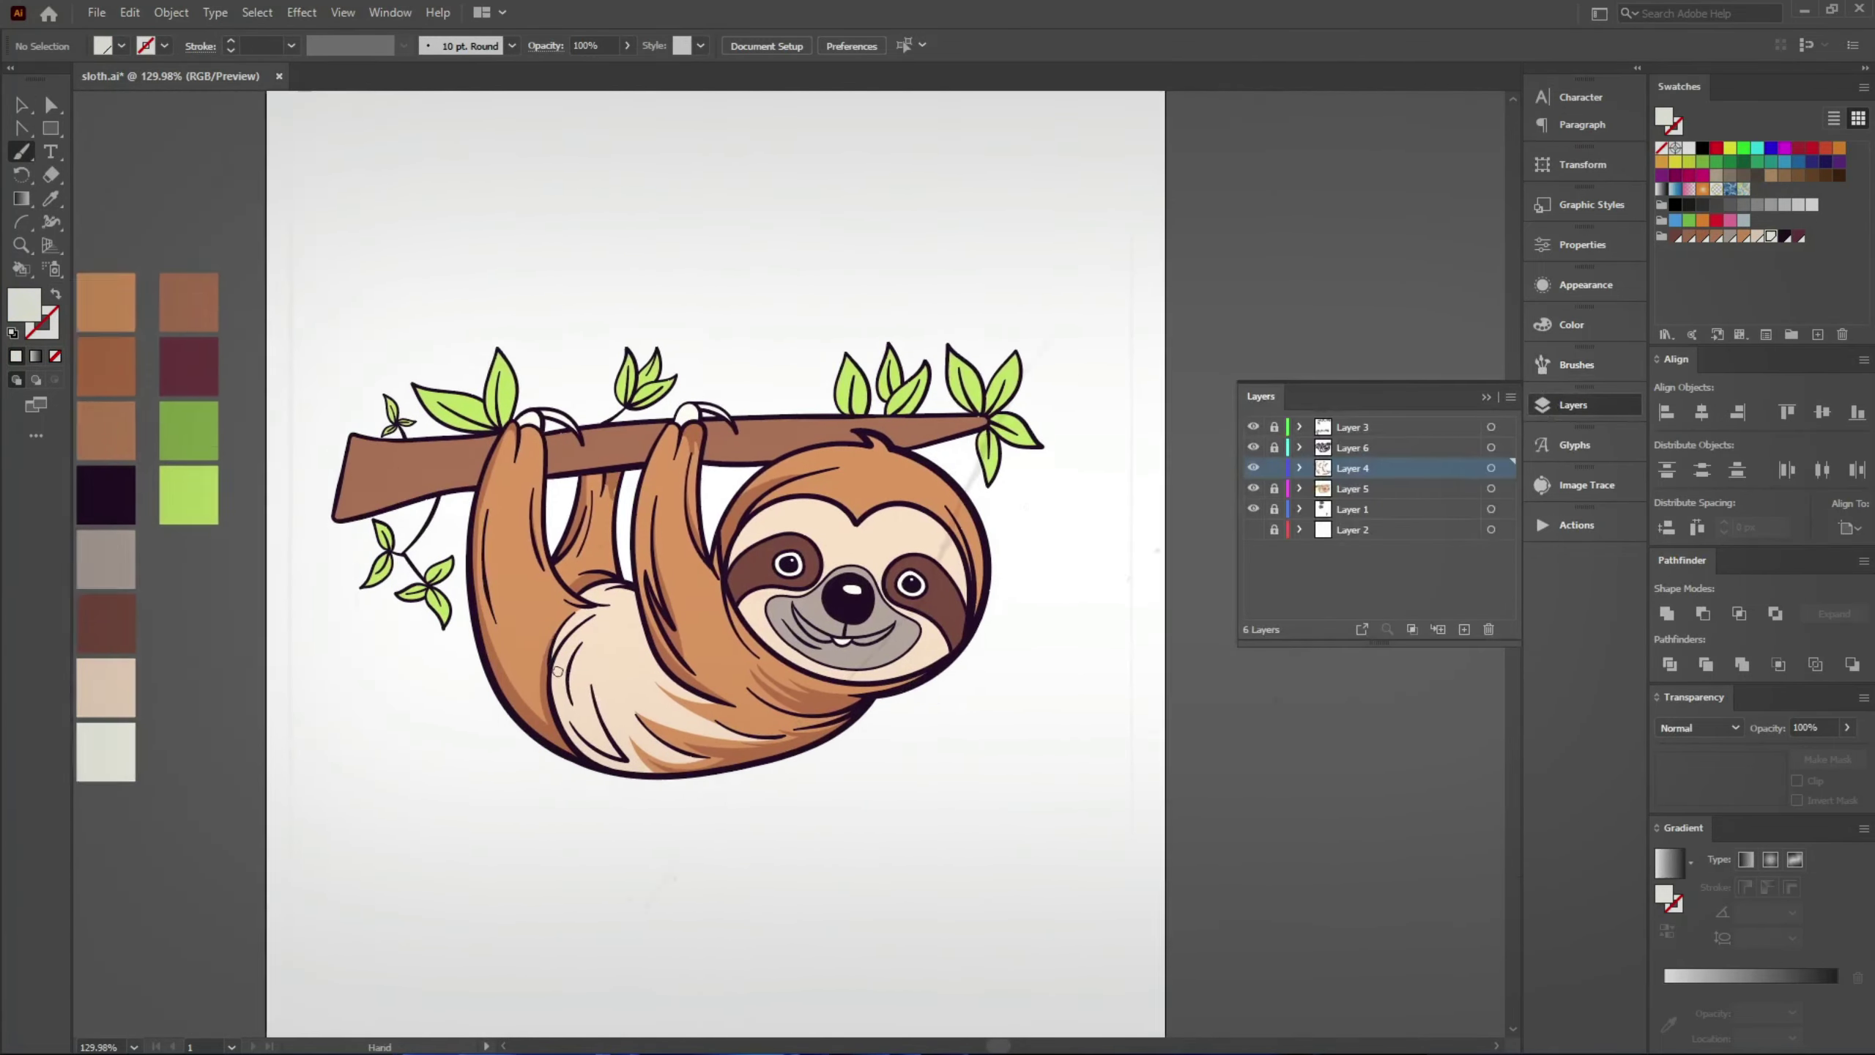
scroll(1152, 665, "up", 3)
left_click_drag(676, 452, 603, 614)
scroll(313, 383, "up", 1)
mouse_move(321, 437)
left_mouse_down()
mouse_move(490, 336)
mouse_move(728, 285)
left_mouse_up()
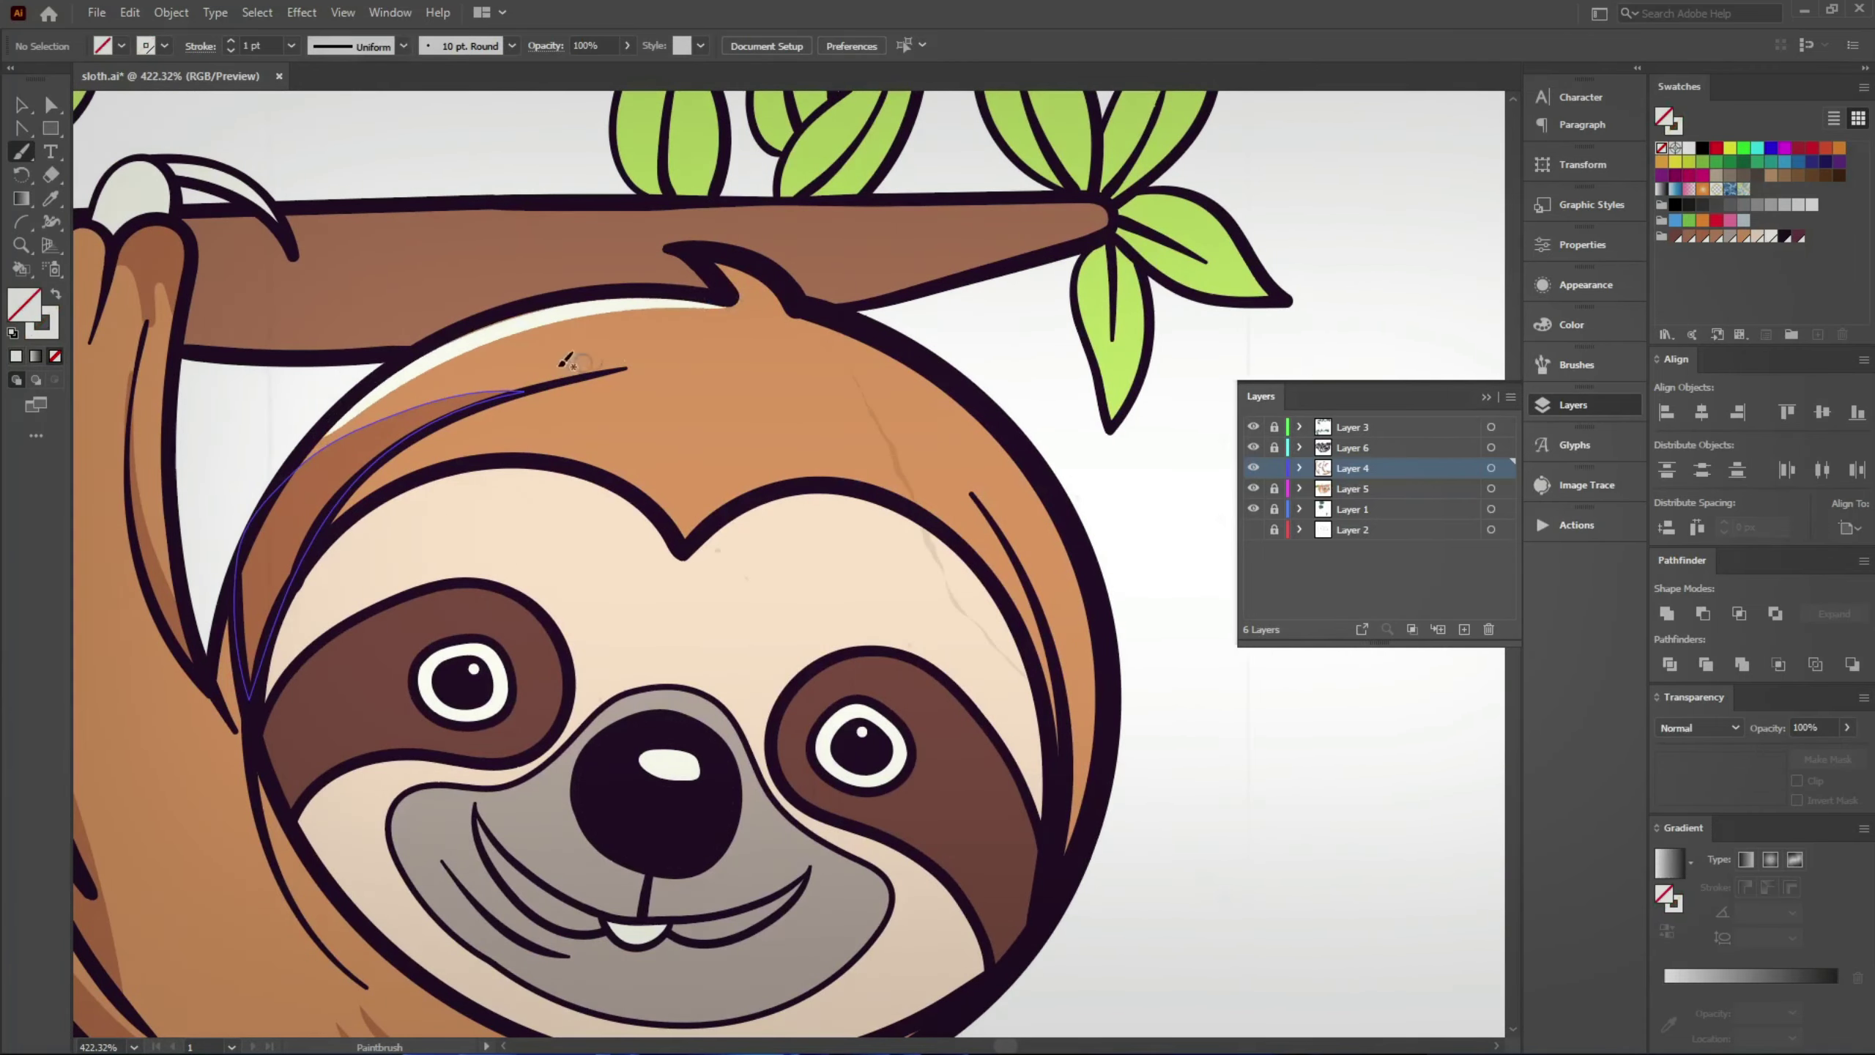
left_click_drag(803, 451, 542, 372)
mouse_move(533, 238)
left_mouse_down()
mouse_move(720, 331)
mouse_move(777, 436)
mouse_move(832, 635)
left_mouse_up()
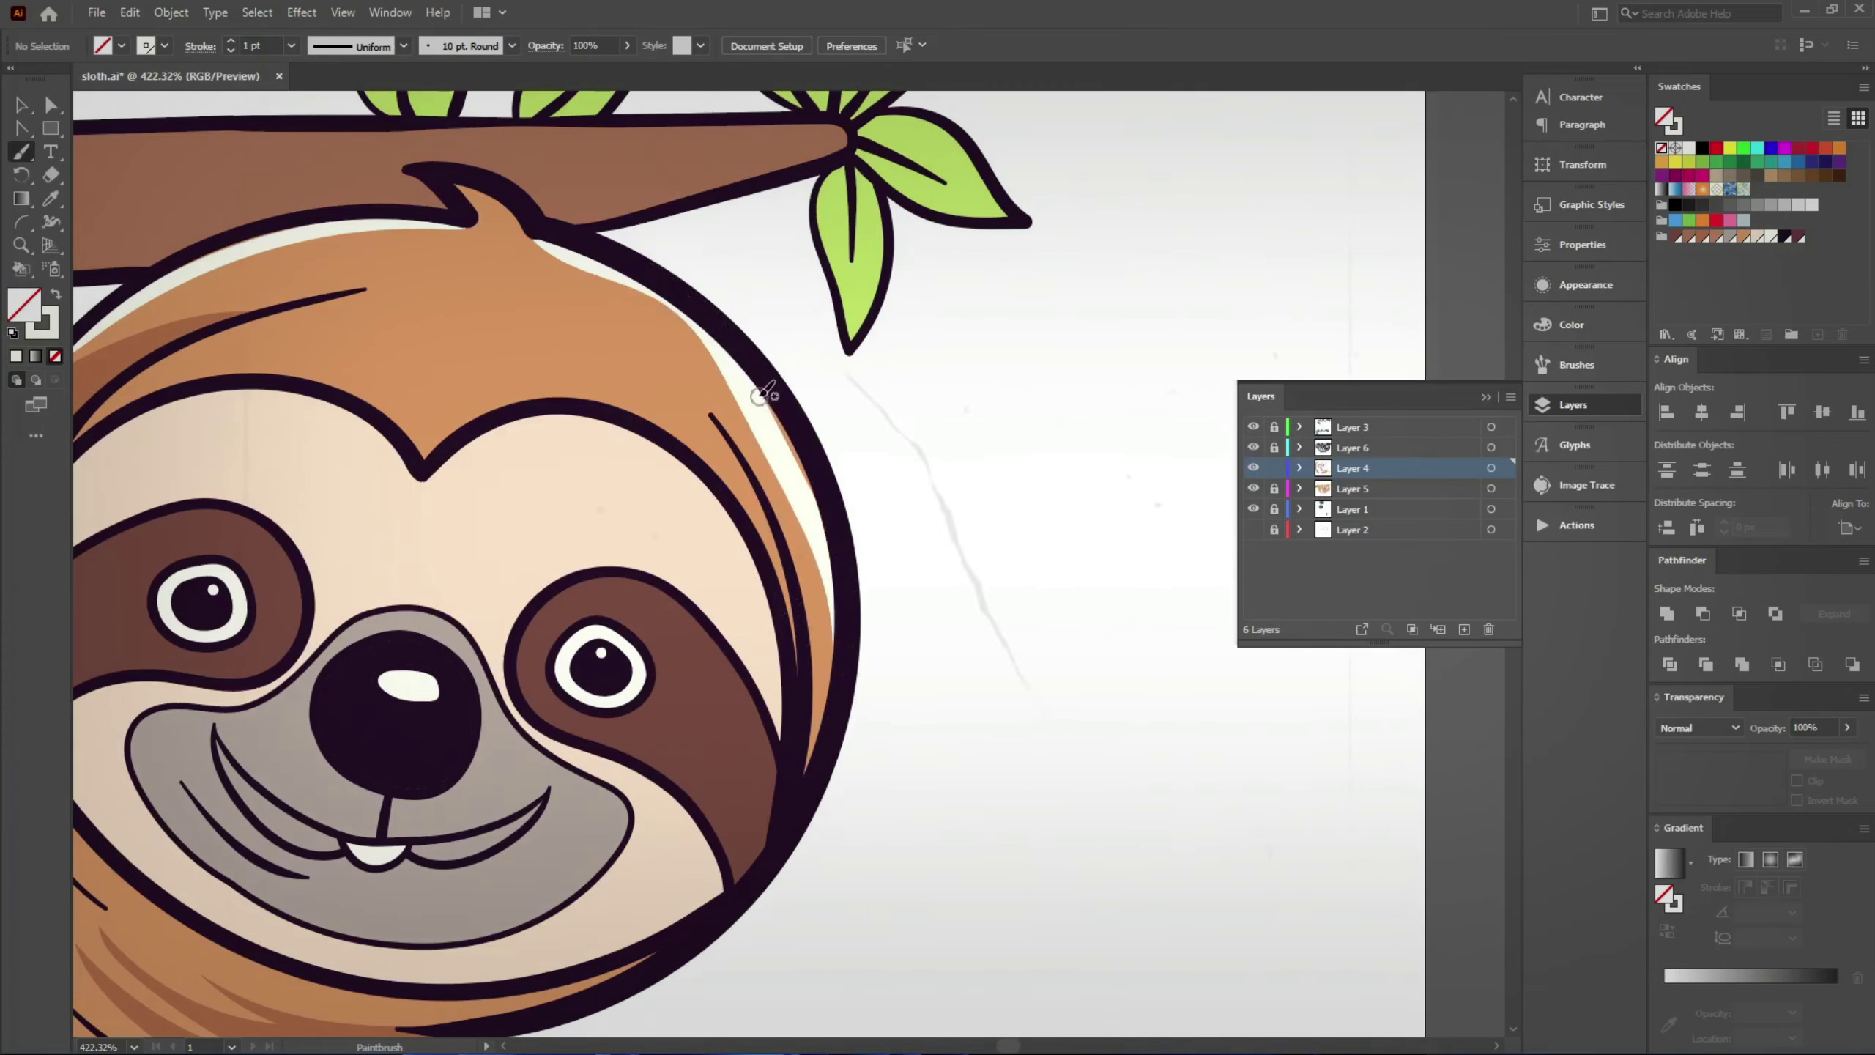
scroll(859, 551, "down", 3)
left_click_drag(624, 712, 809, 505)
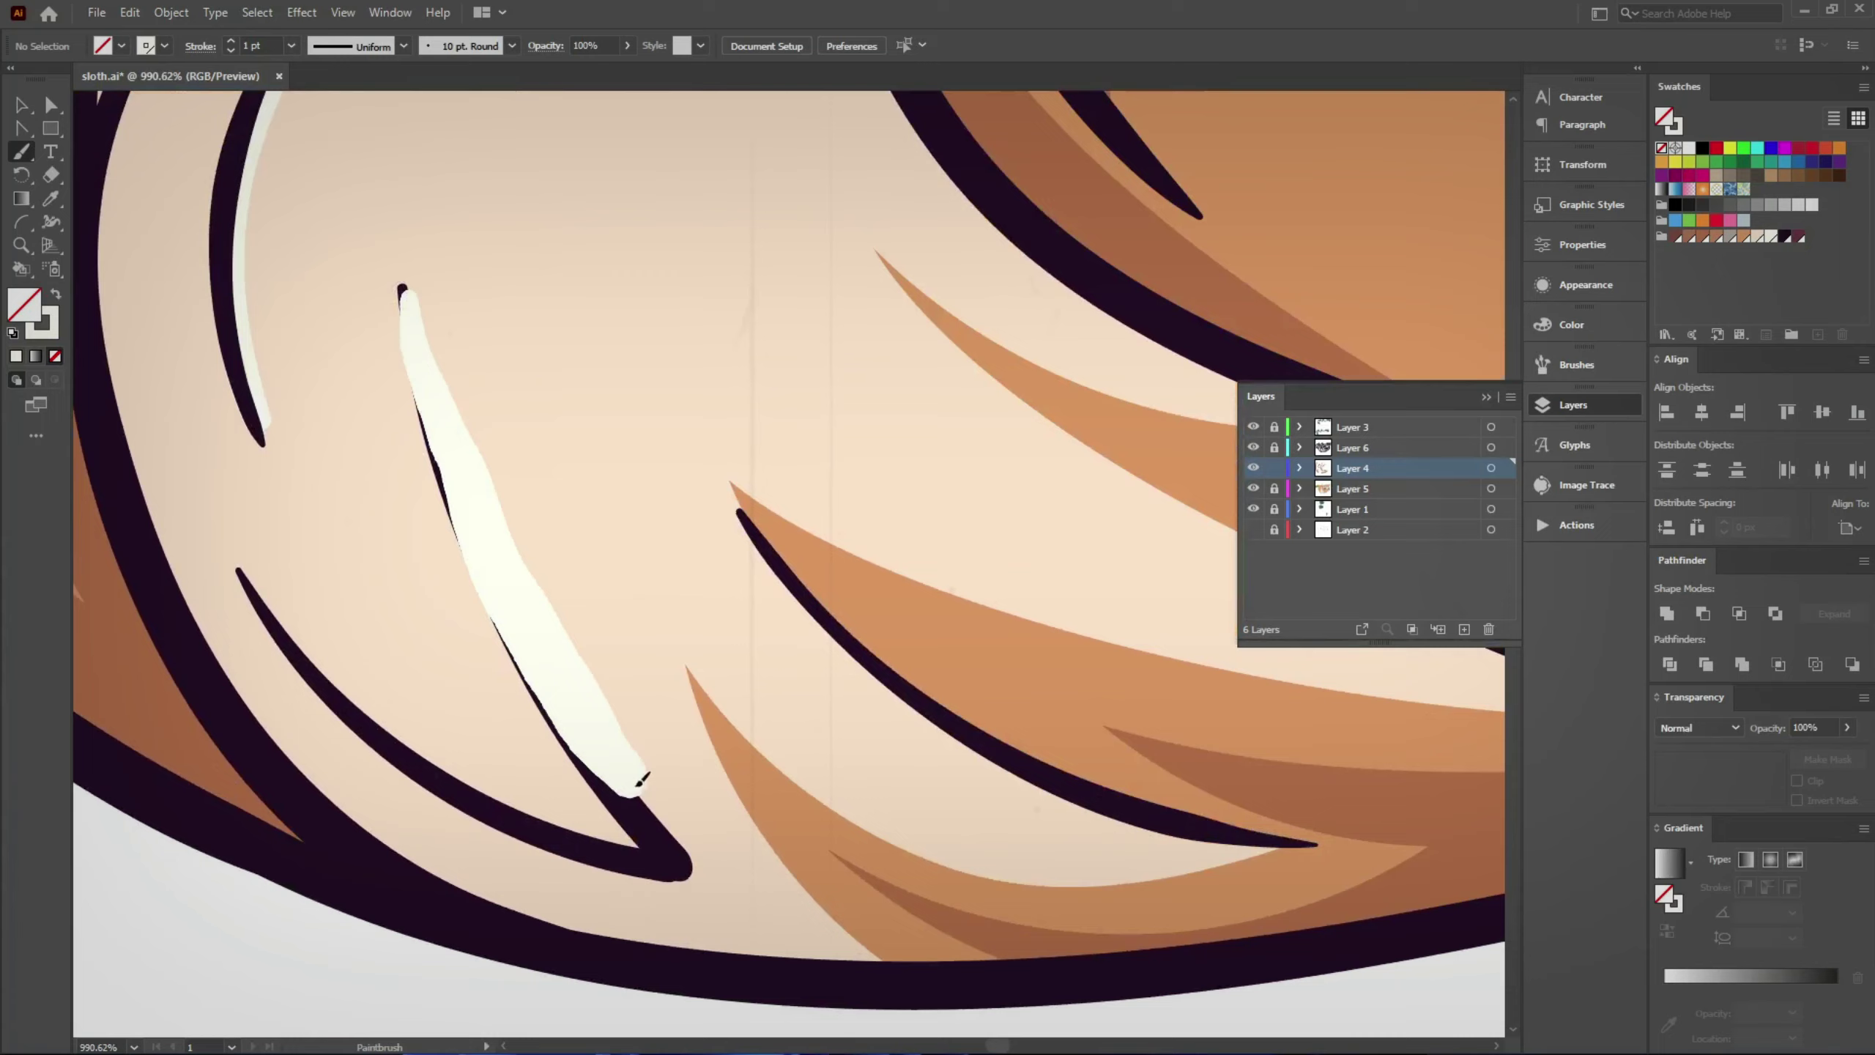
Step: Paint cream highlights along the belly fur curves
scroll(296, 348, "up", 5)
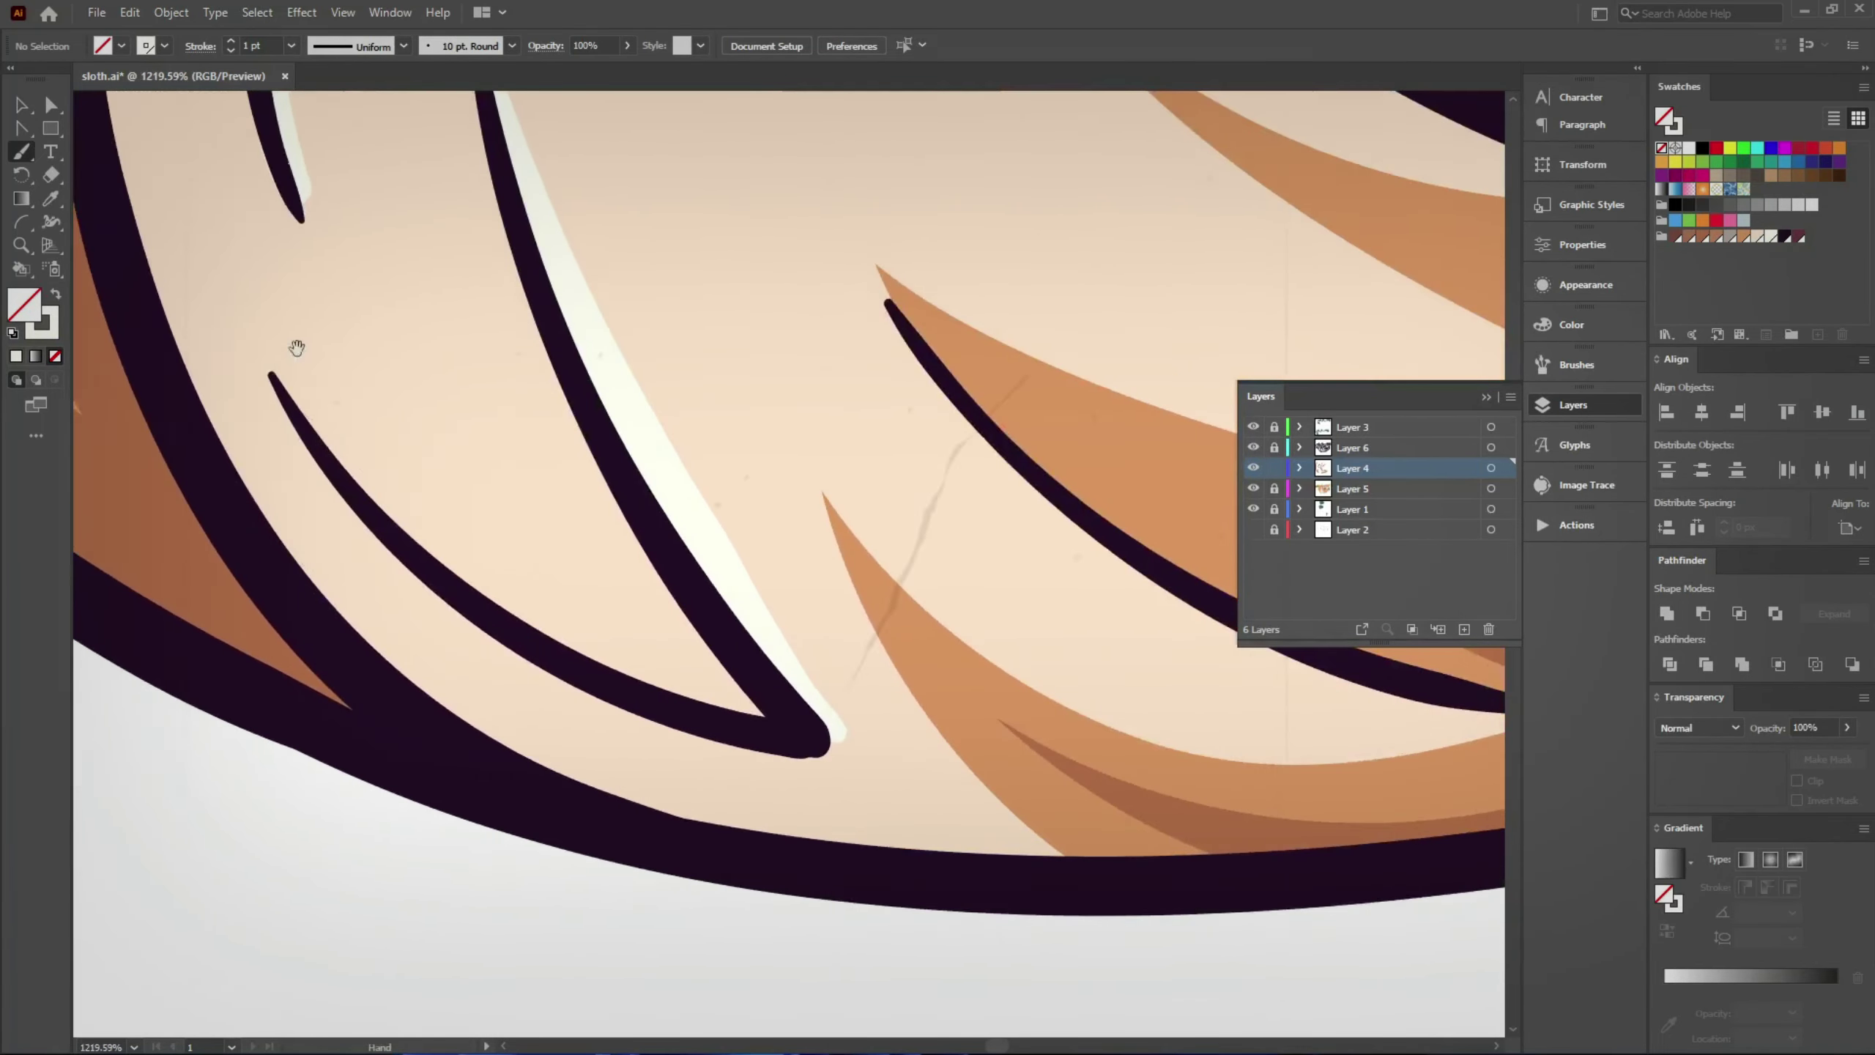
scroll(296, 347, "down", 2)
left_click_drag(194, 103, 242, 300)
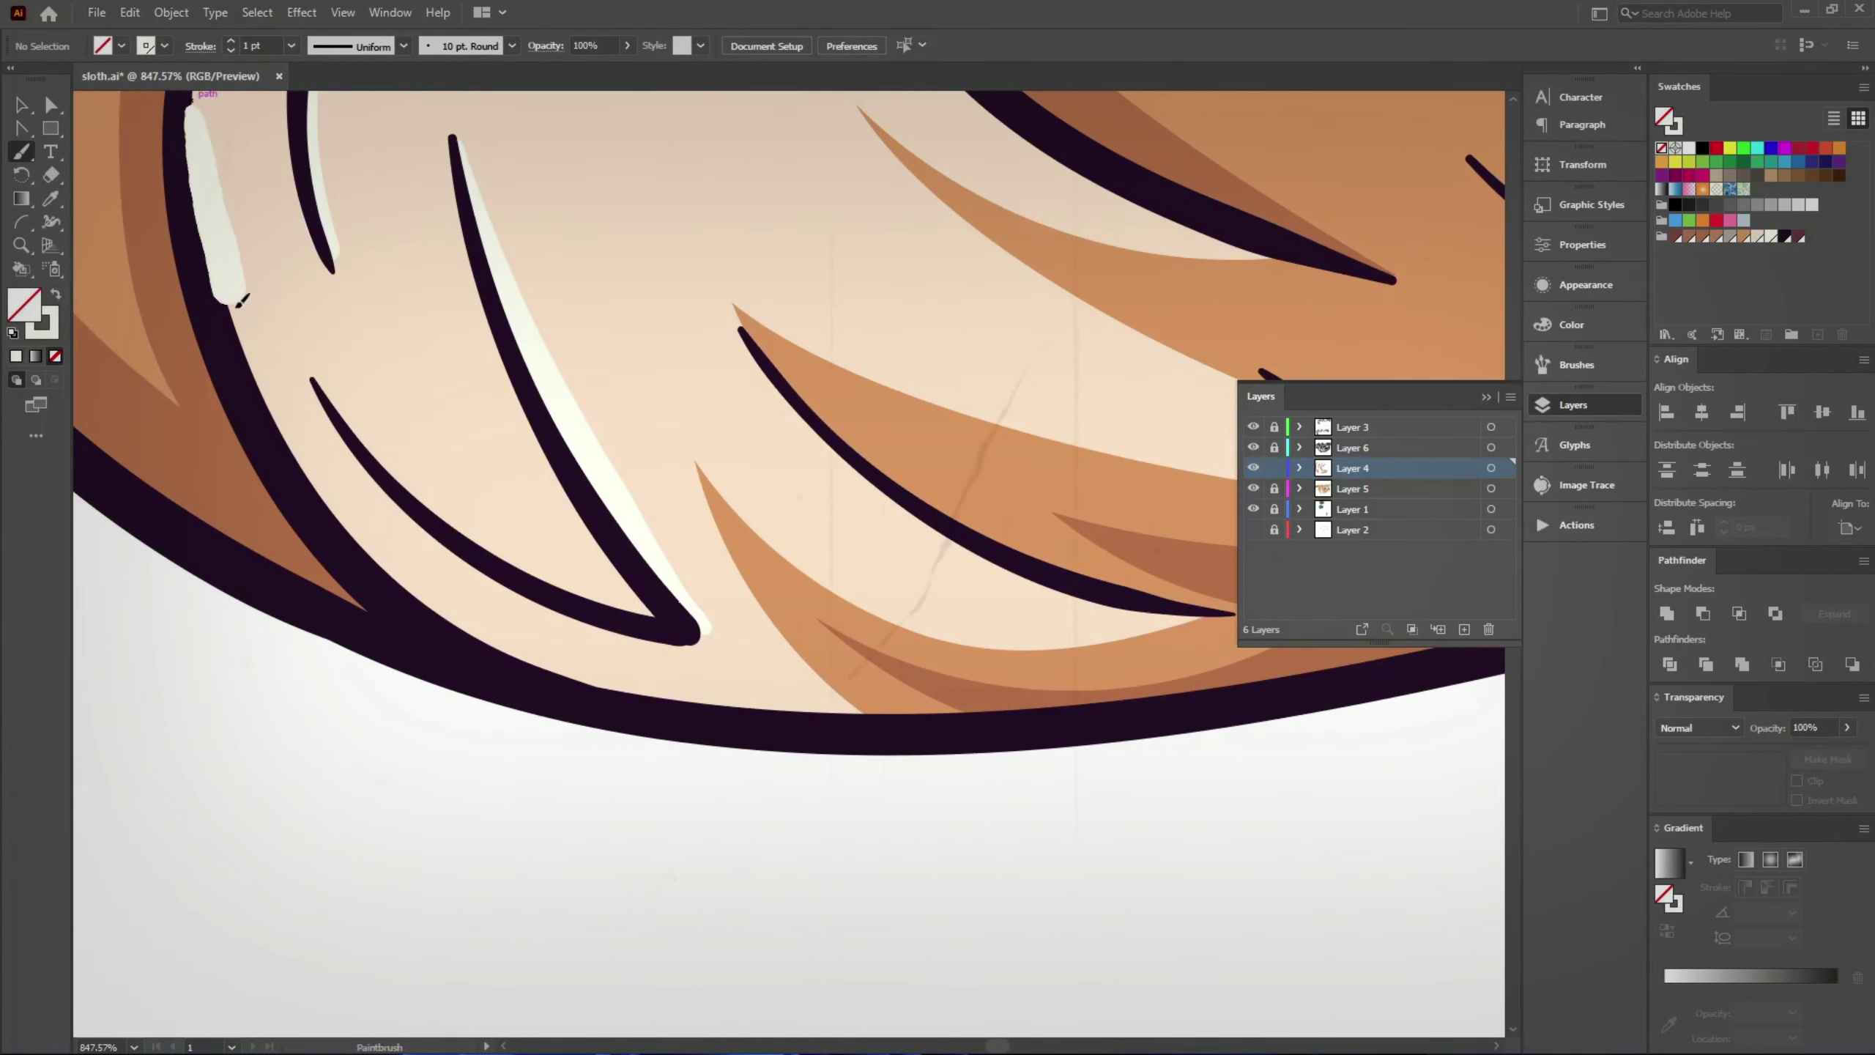
scroll(457, 708, "down", 3)
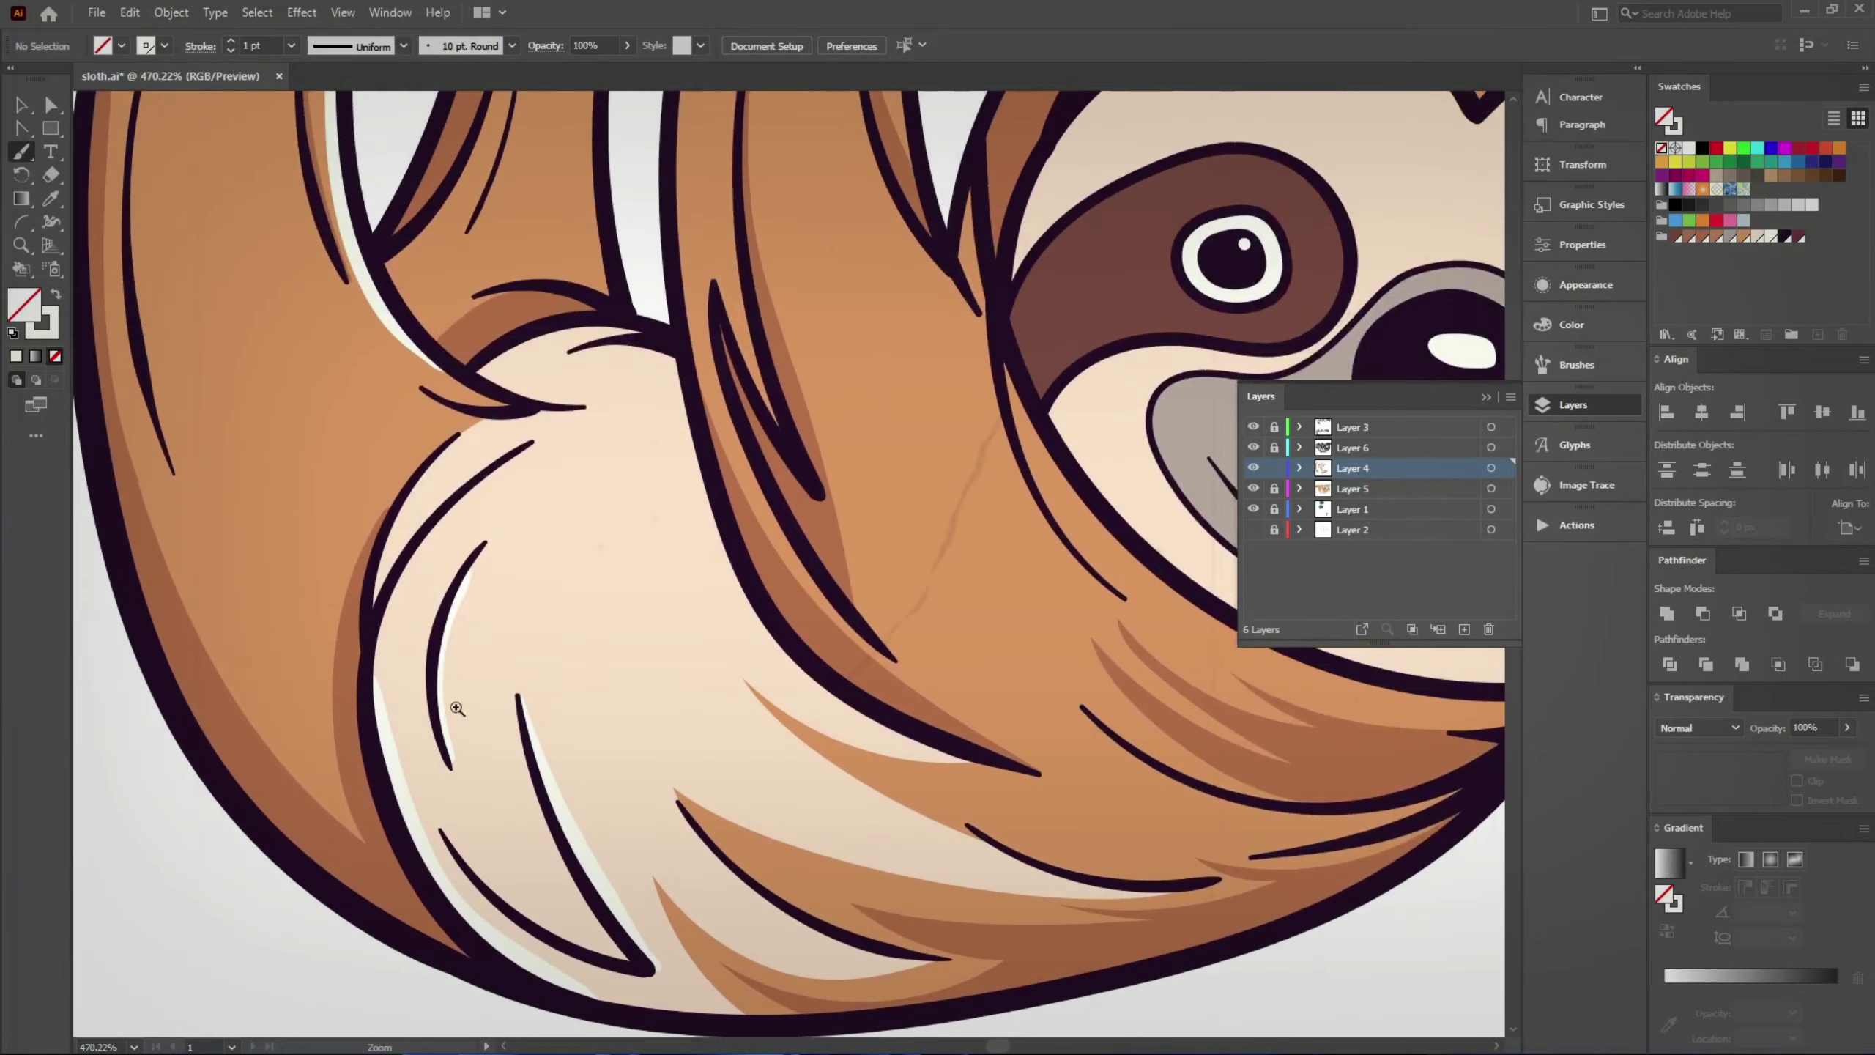
scroll(457, 707, "up", 3)
left_click_drag(635, 273, 443, 495)
scroll(531, 644, "down", 2)
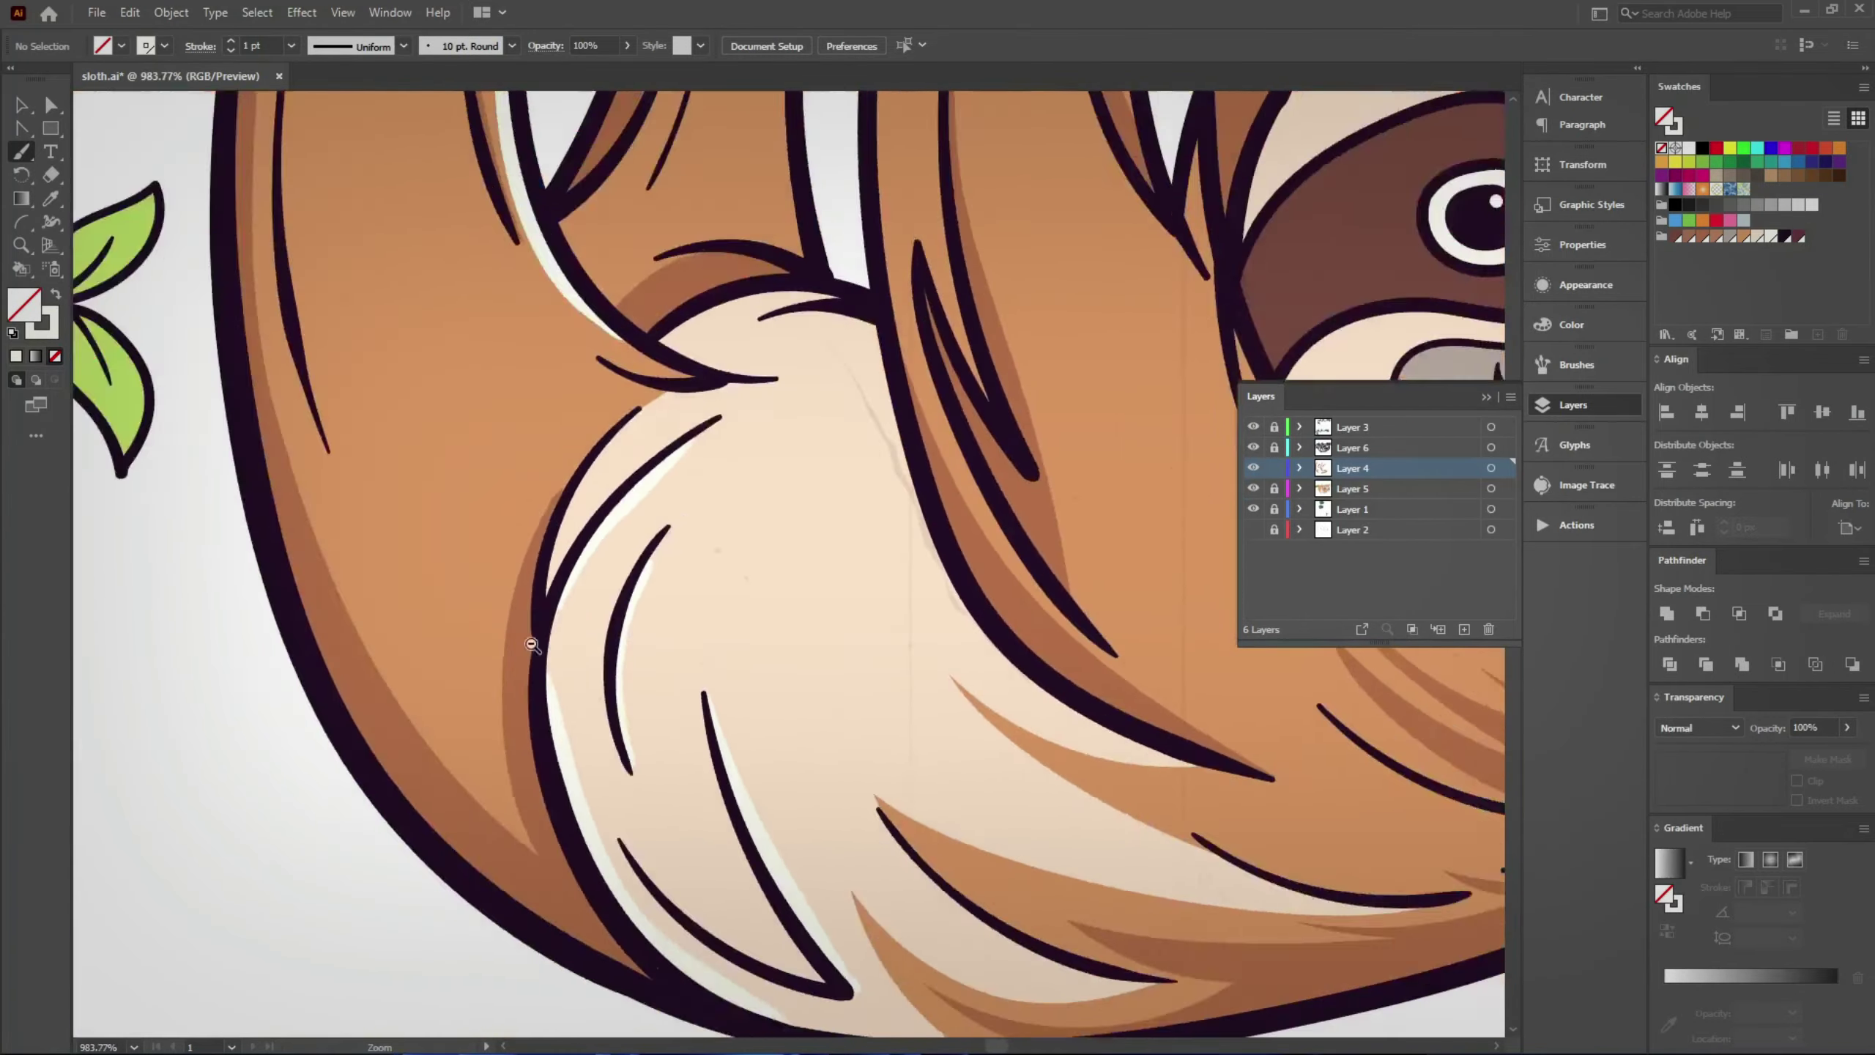
scroll(532, 644, "down", 3)
scroll(509, 702, "down", 2)
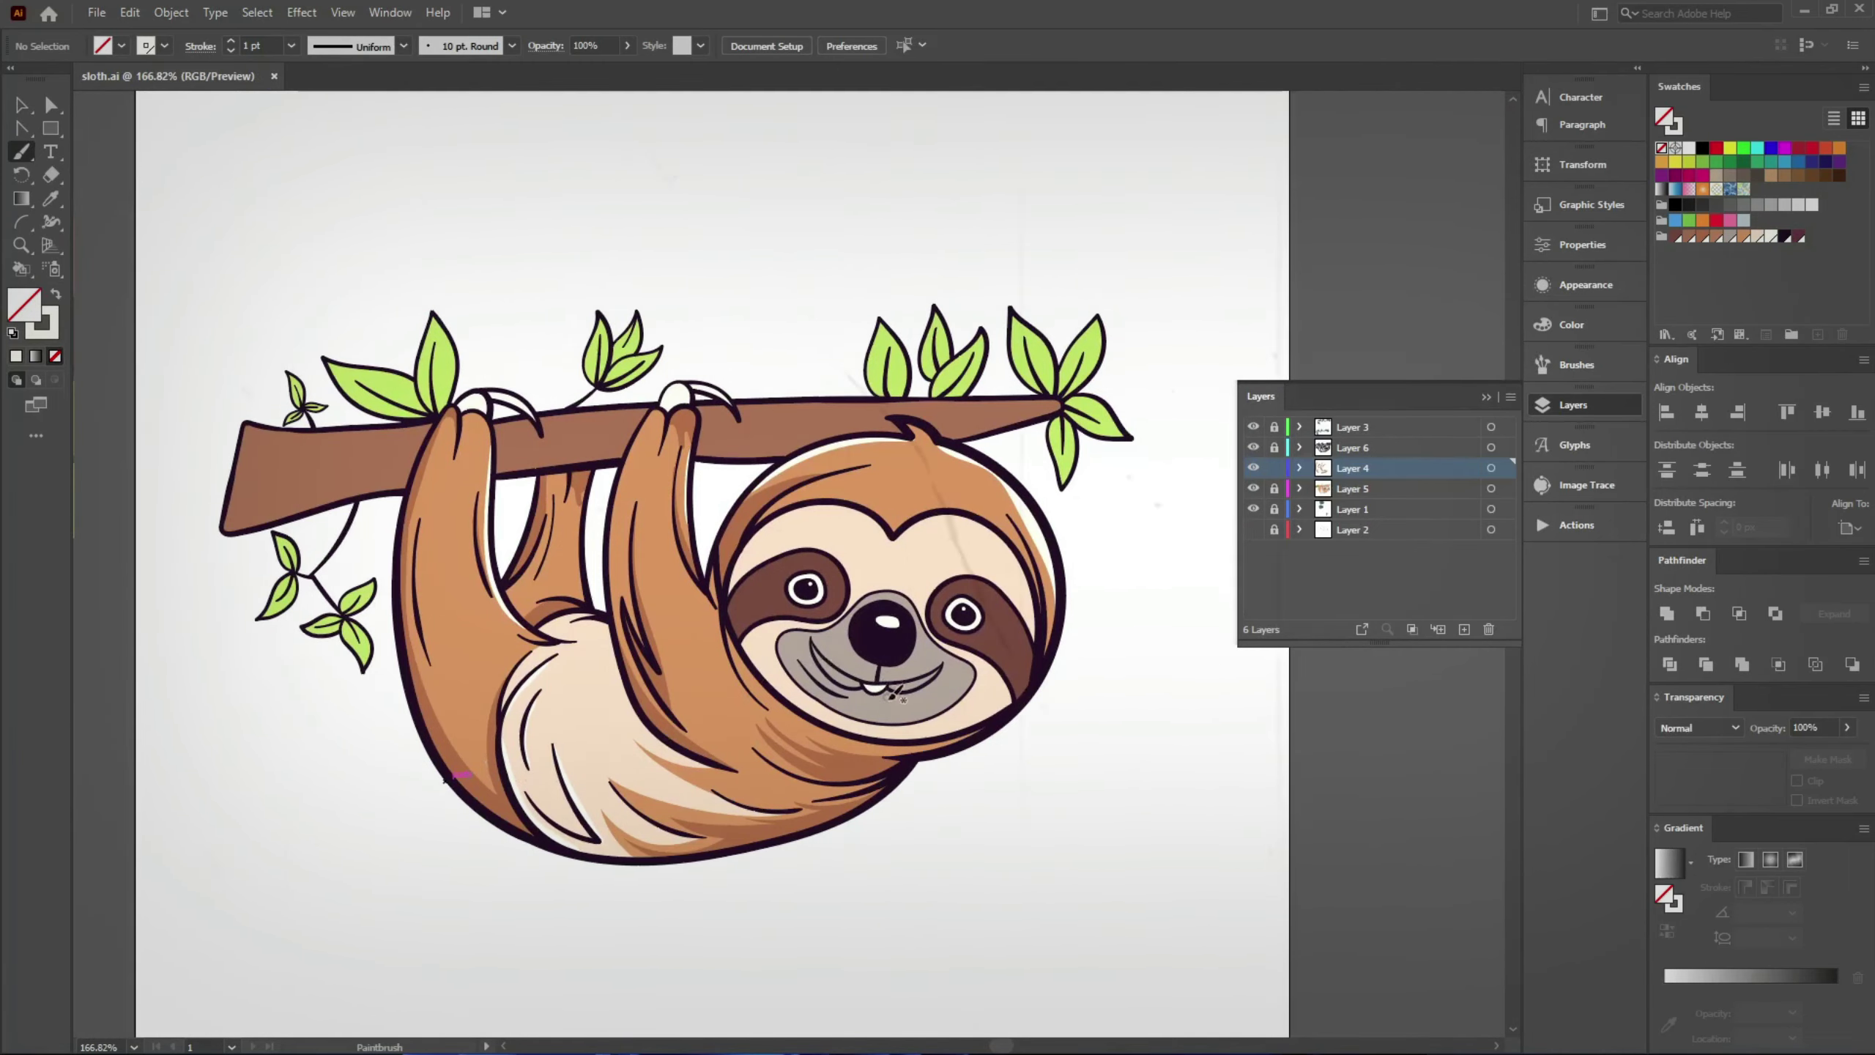
scroll(897, 695, "down", 1)
scroll(813, 702, "down", 2)
scroll(517, 738, "up", 2)
left_click_drag(492, 748, 861, 770)
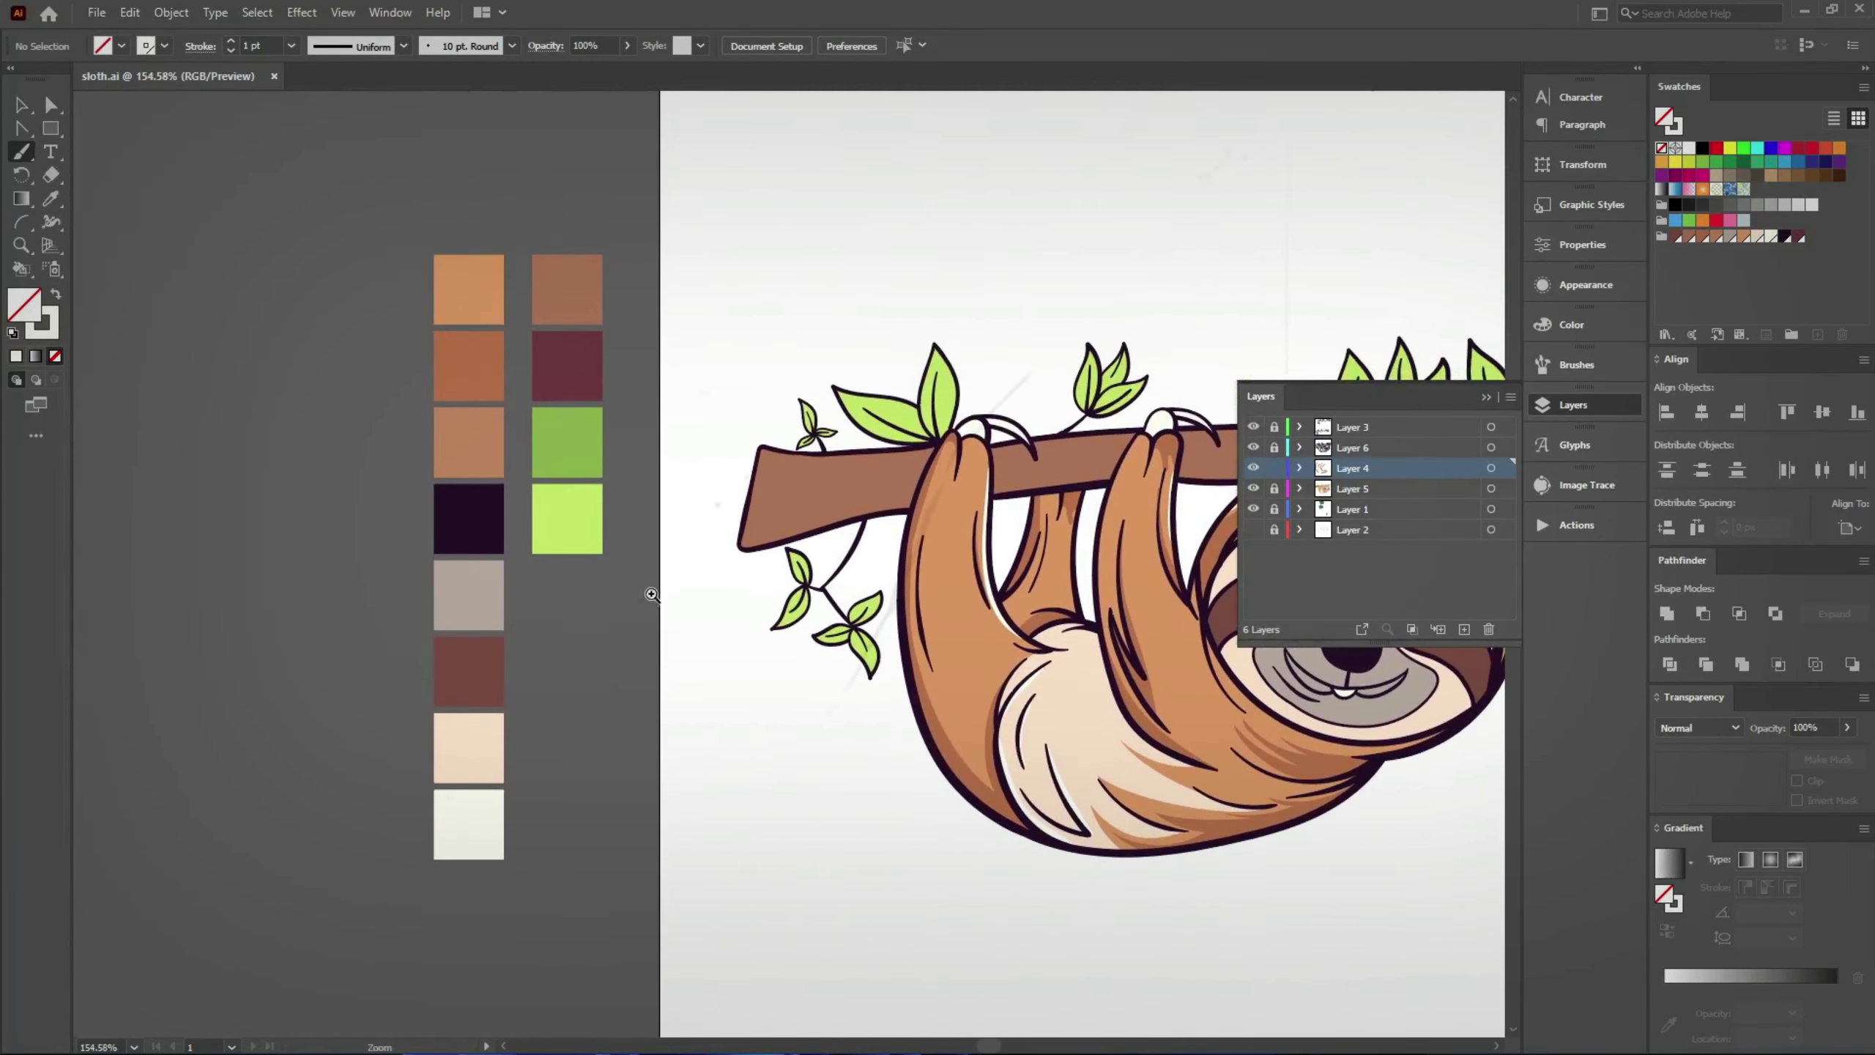
Step: Paint a maroon shadow along the branch underside
left_click(581, 390)
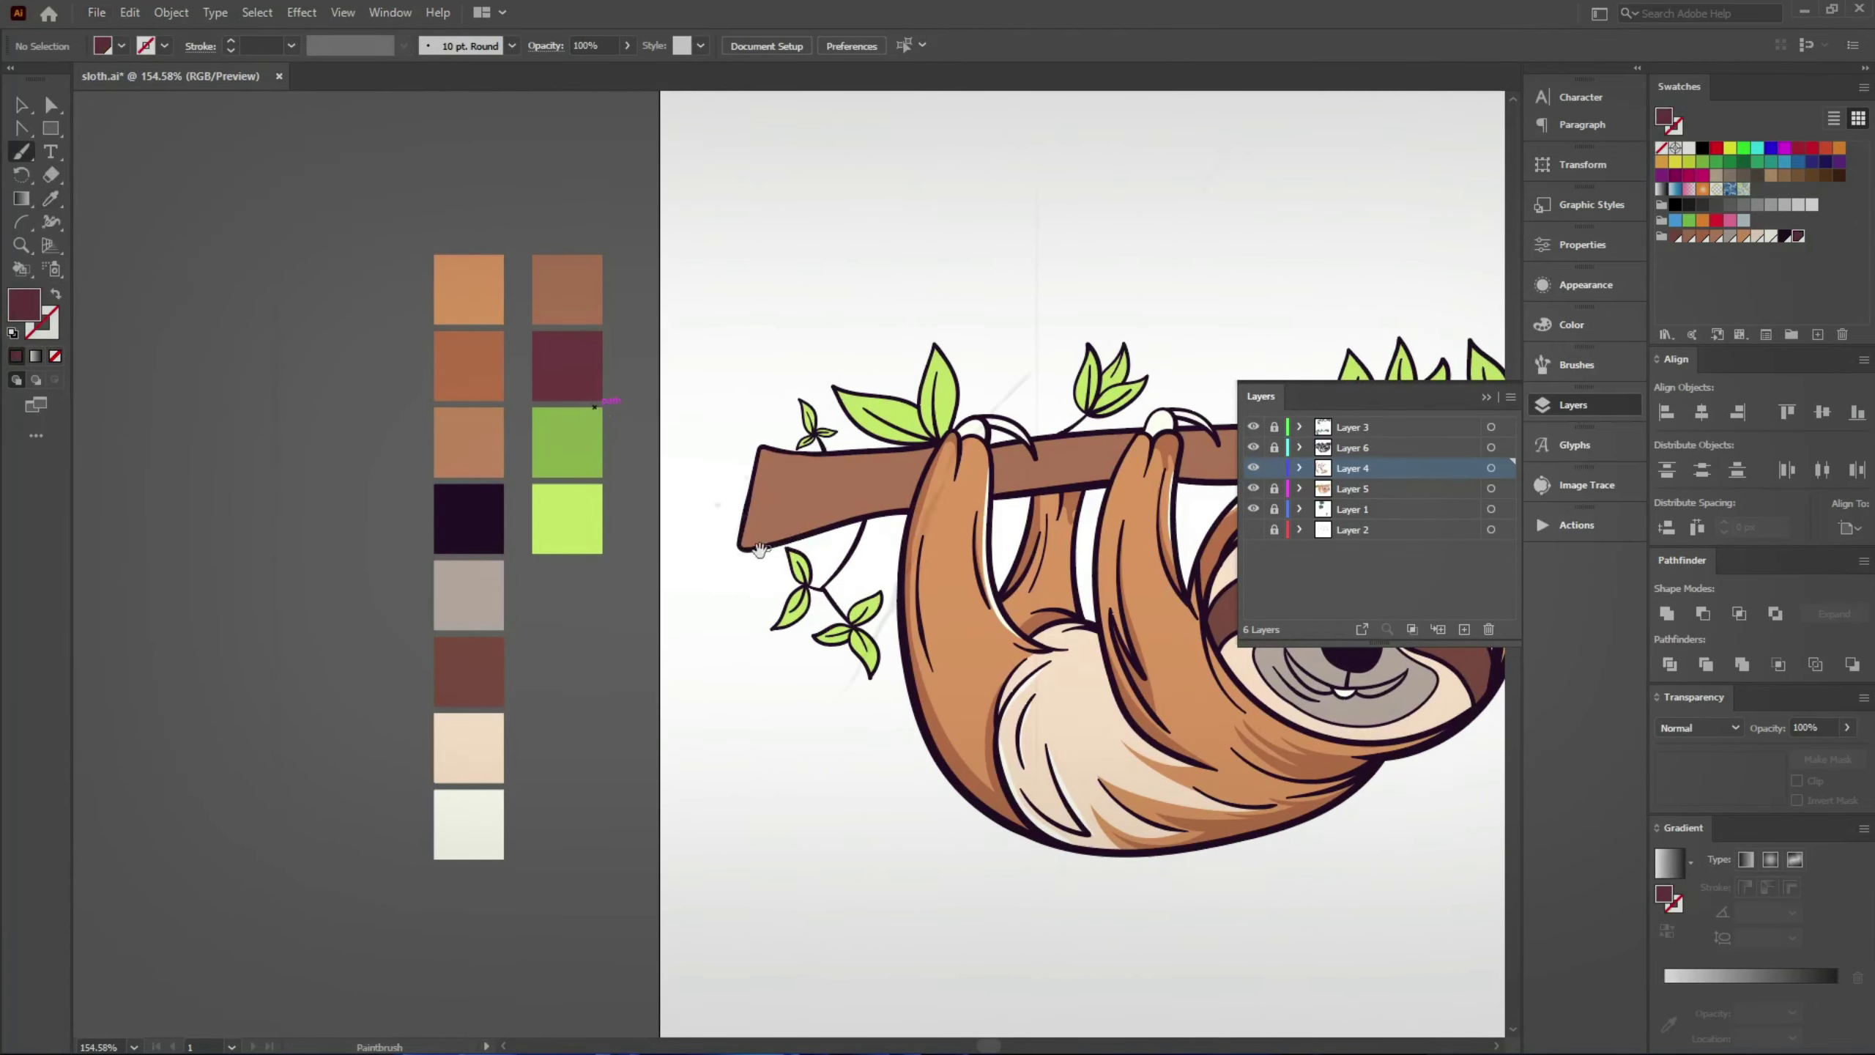
scroll(761, 551, "up", 5)
left_click_drag(683, 222, 605, 575)
scroll(605, 575, "down", 5)
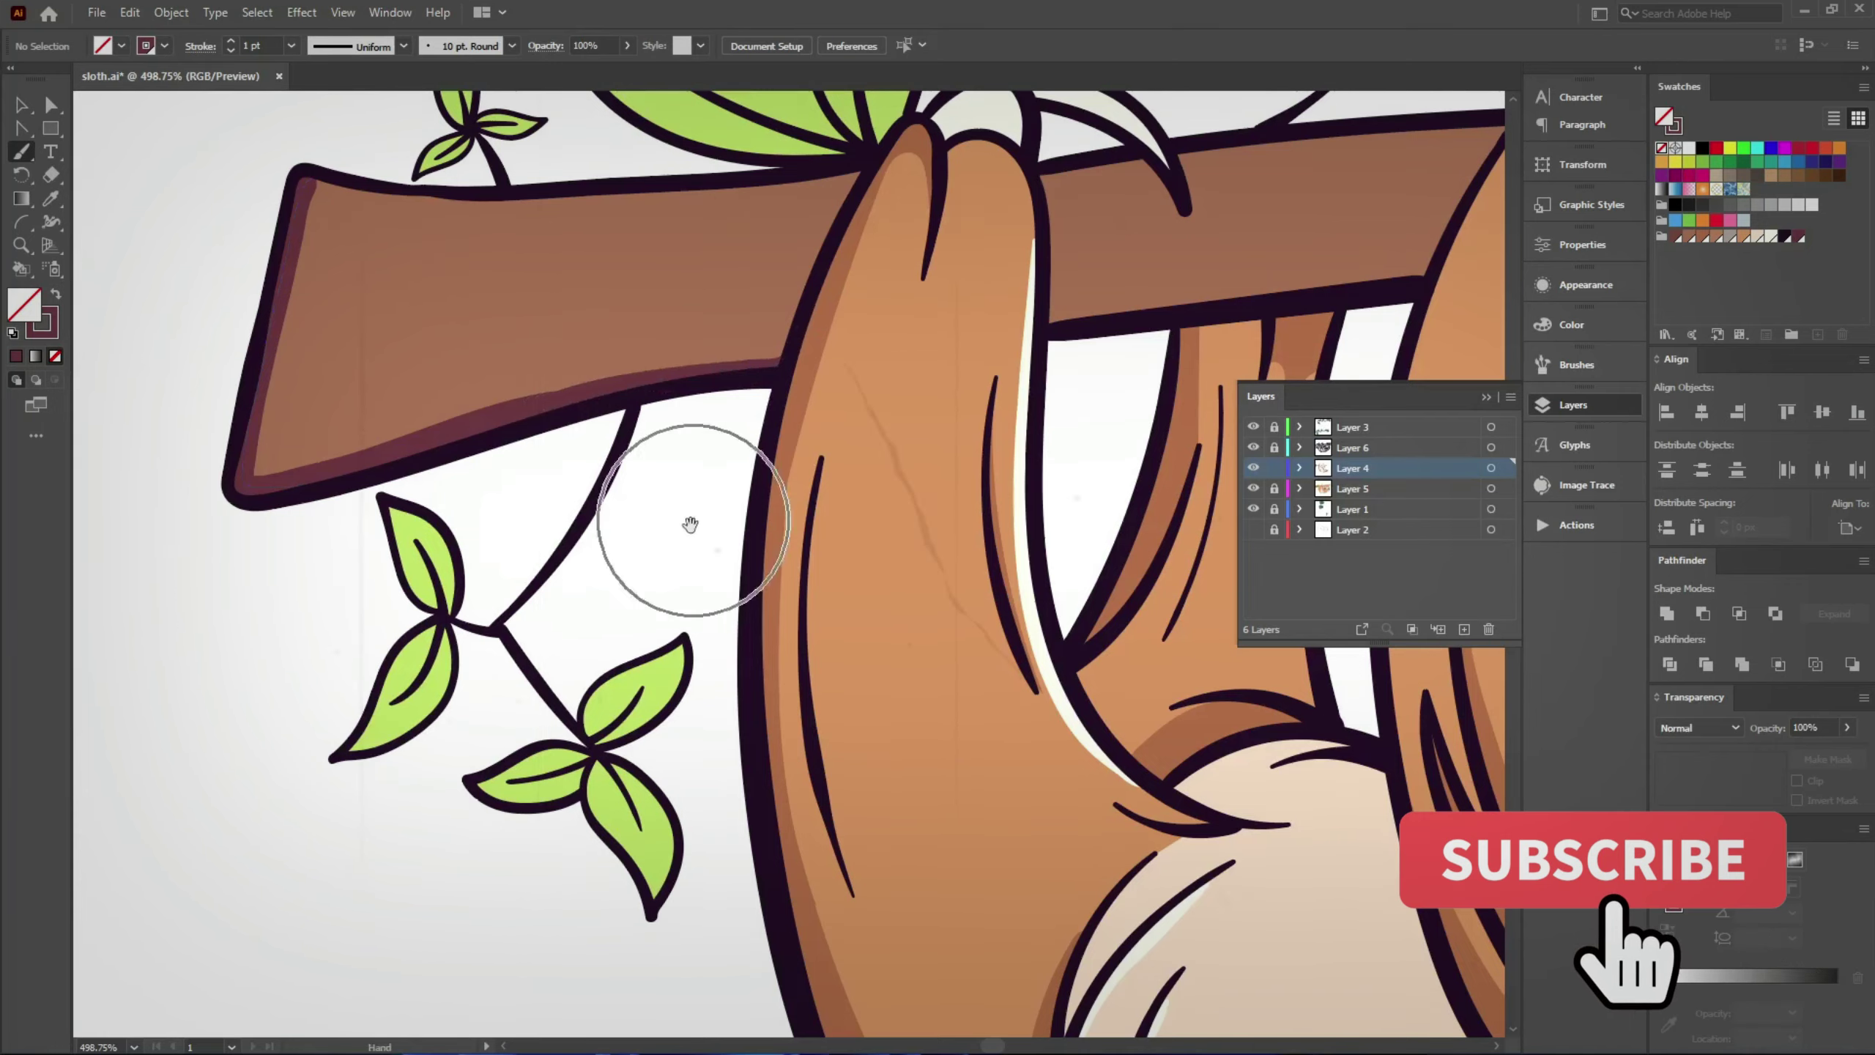
scroll(636, 628, "up", 2)
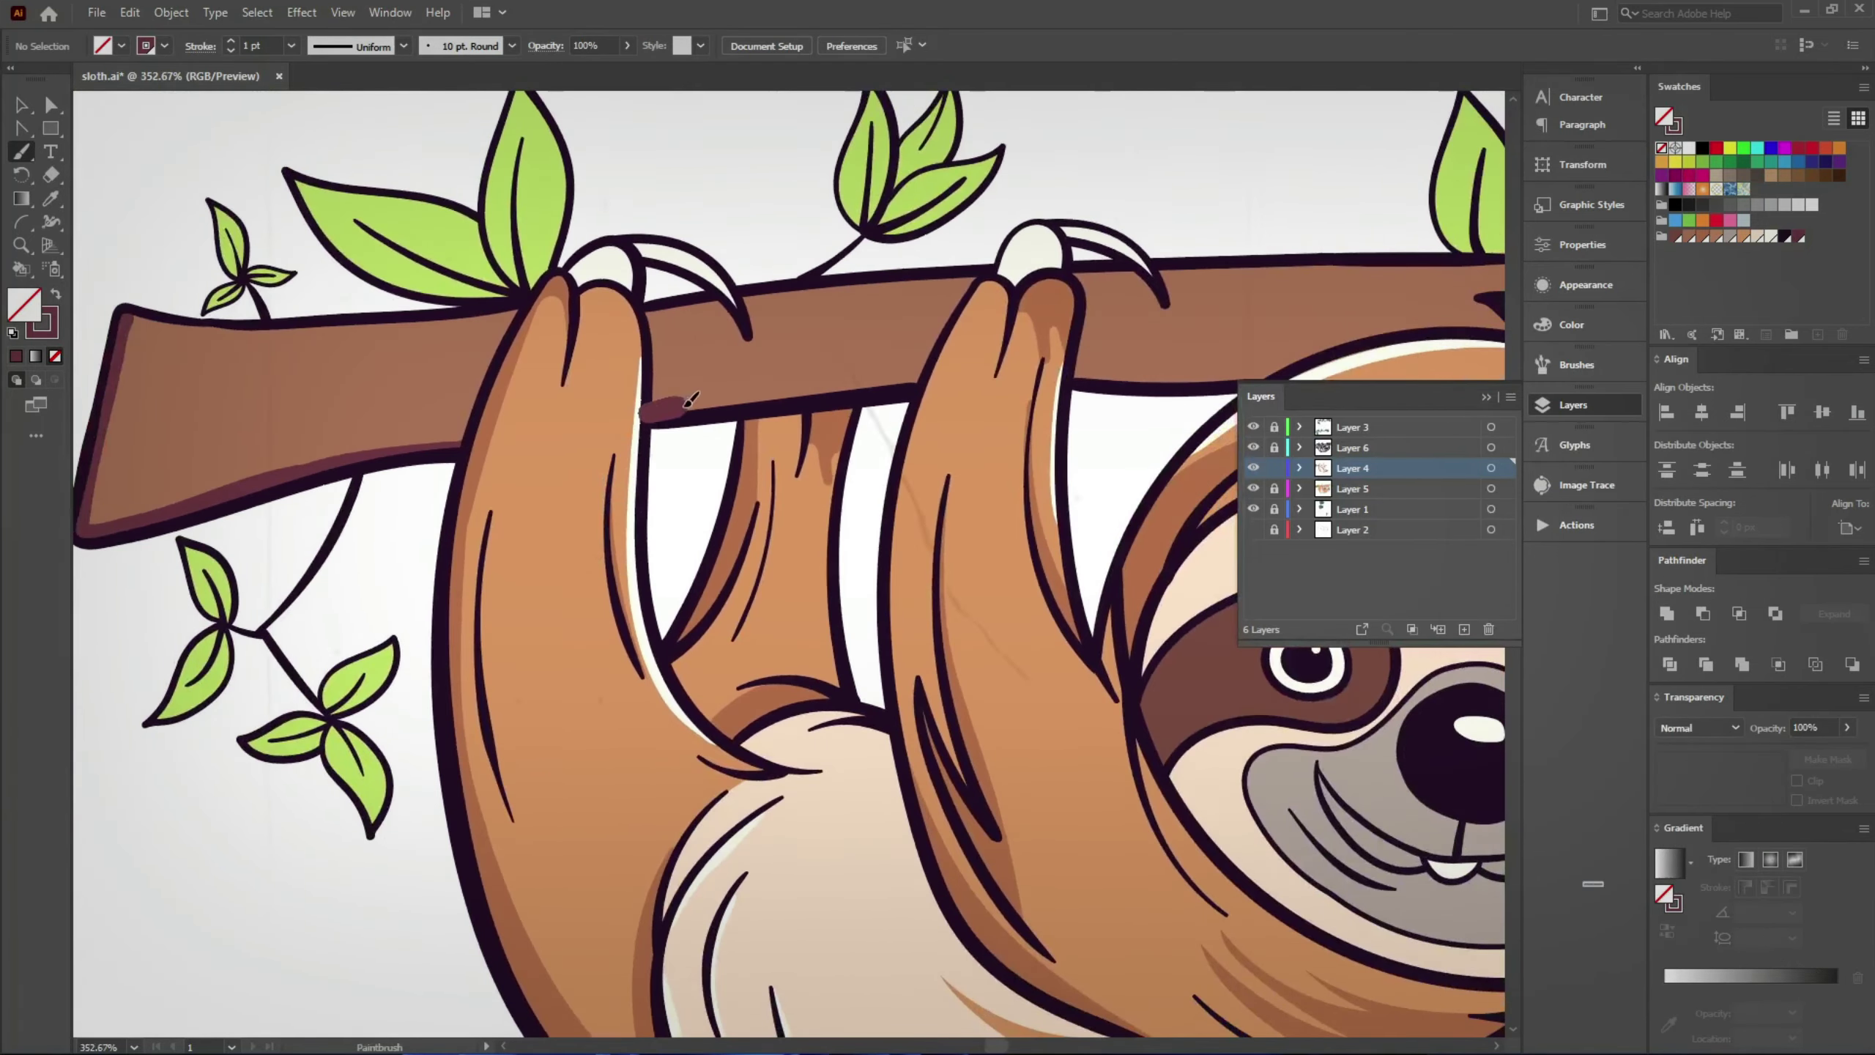
mouse_move(1010, 410)
left_mouse_down()
mouse_move(412, 472)
mouse_move(666, 430)
left_mouse_up()
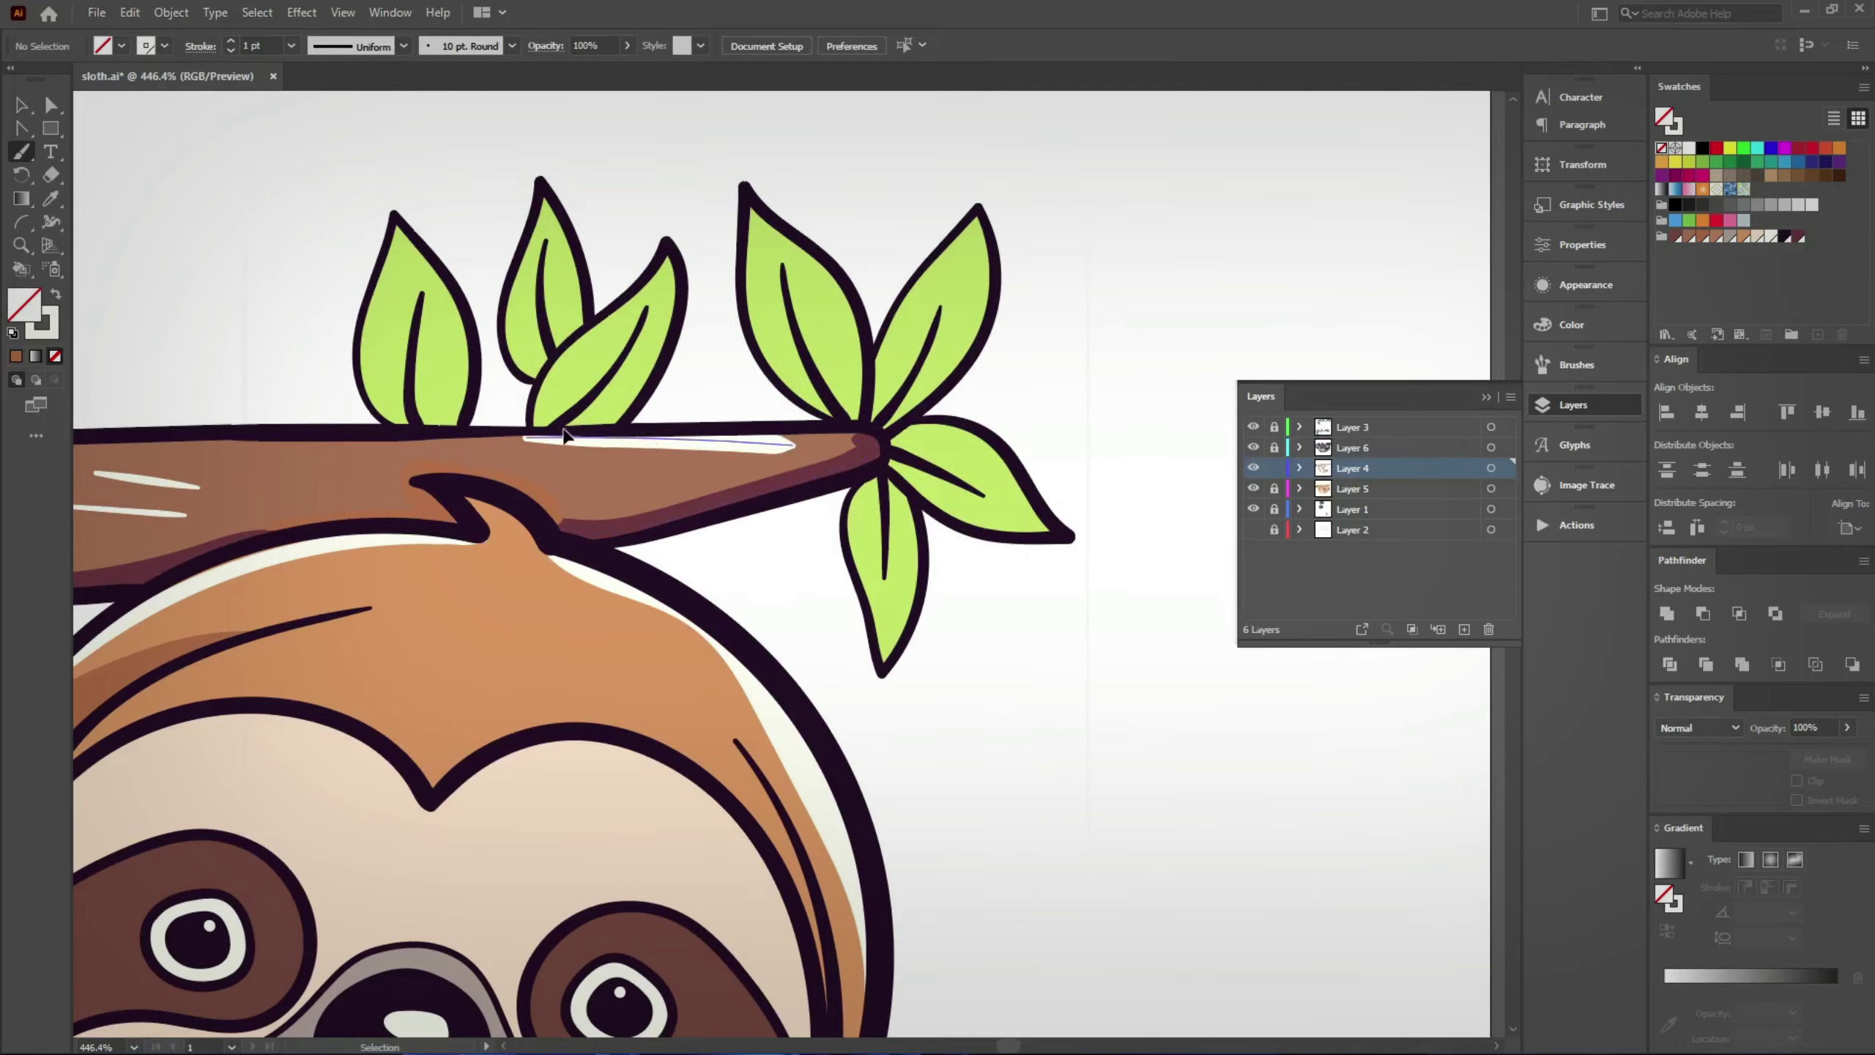
Step: Paint a cream highlight along the branch top and save
left_click_drag(527, 437, 740, 430)
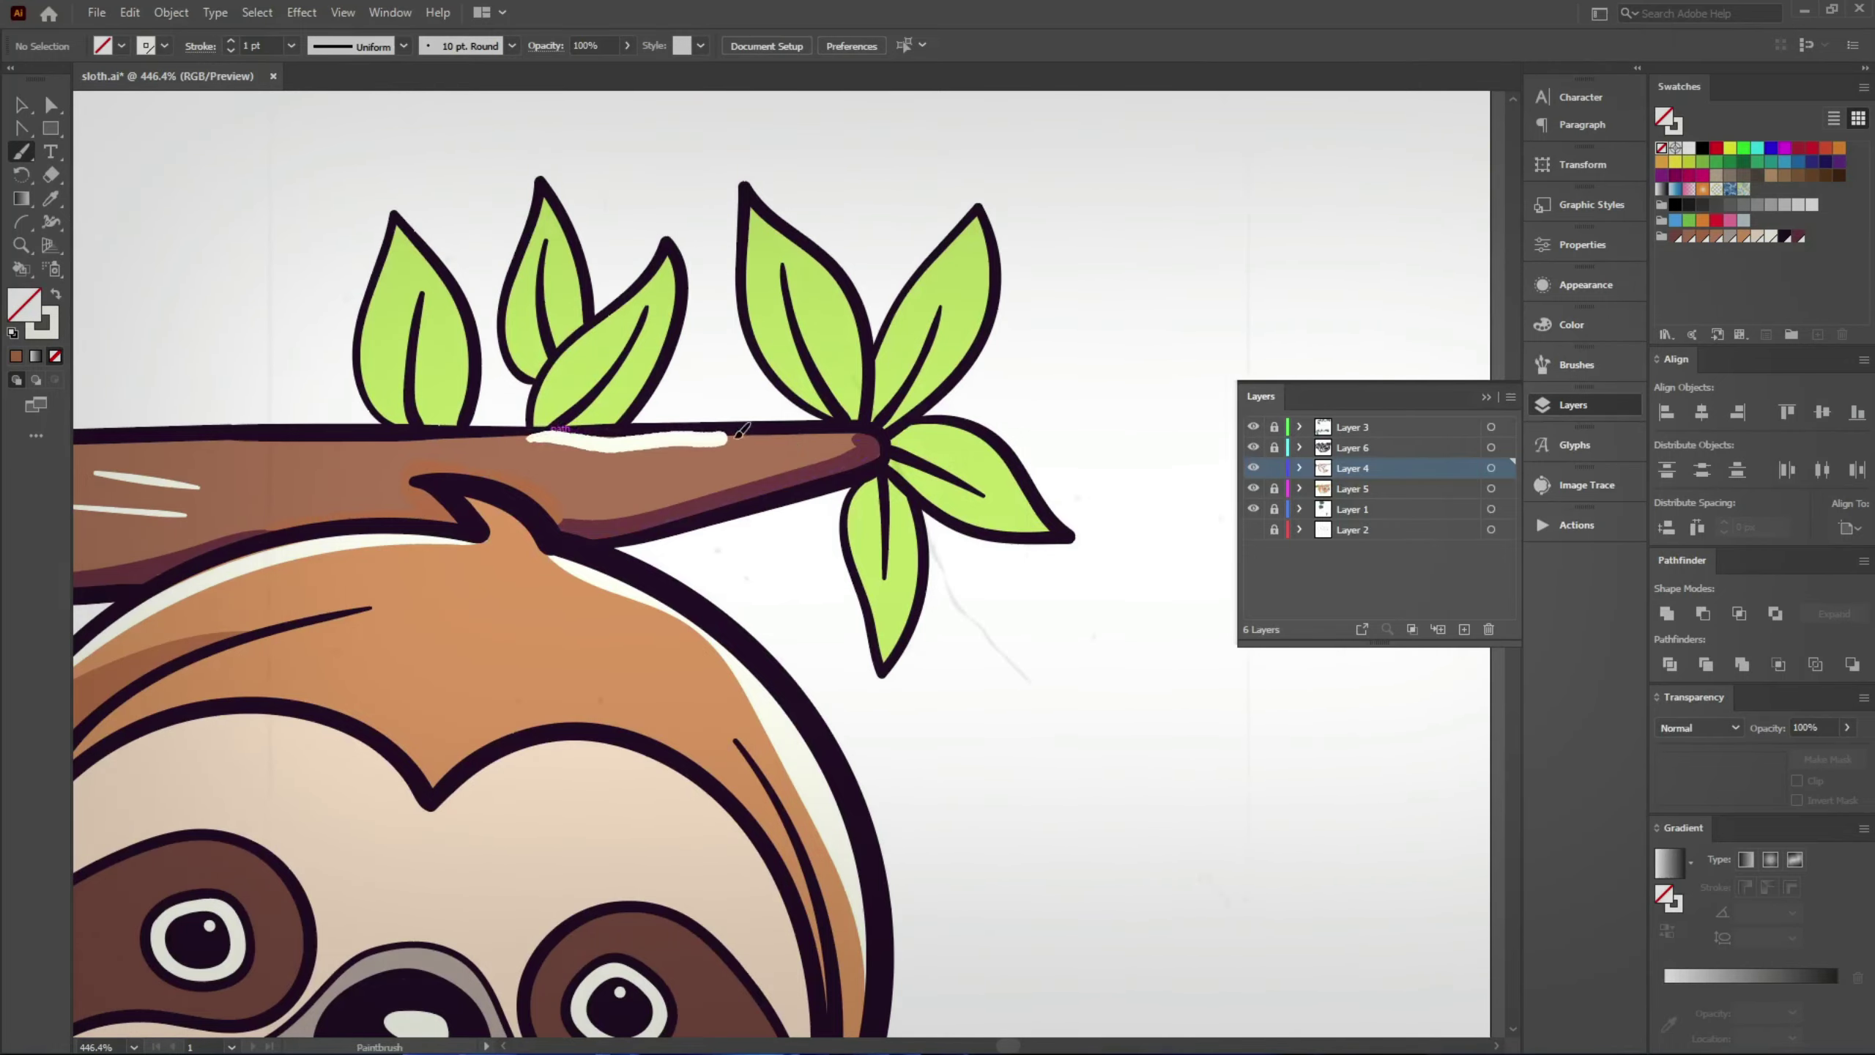
scroll(964, 584, "down", 5)
key("ctrl+s")
scroll(856, 473, "up", 2)
scroll(856, 472, "up", 3)
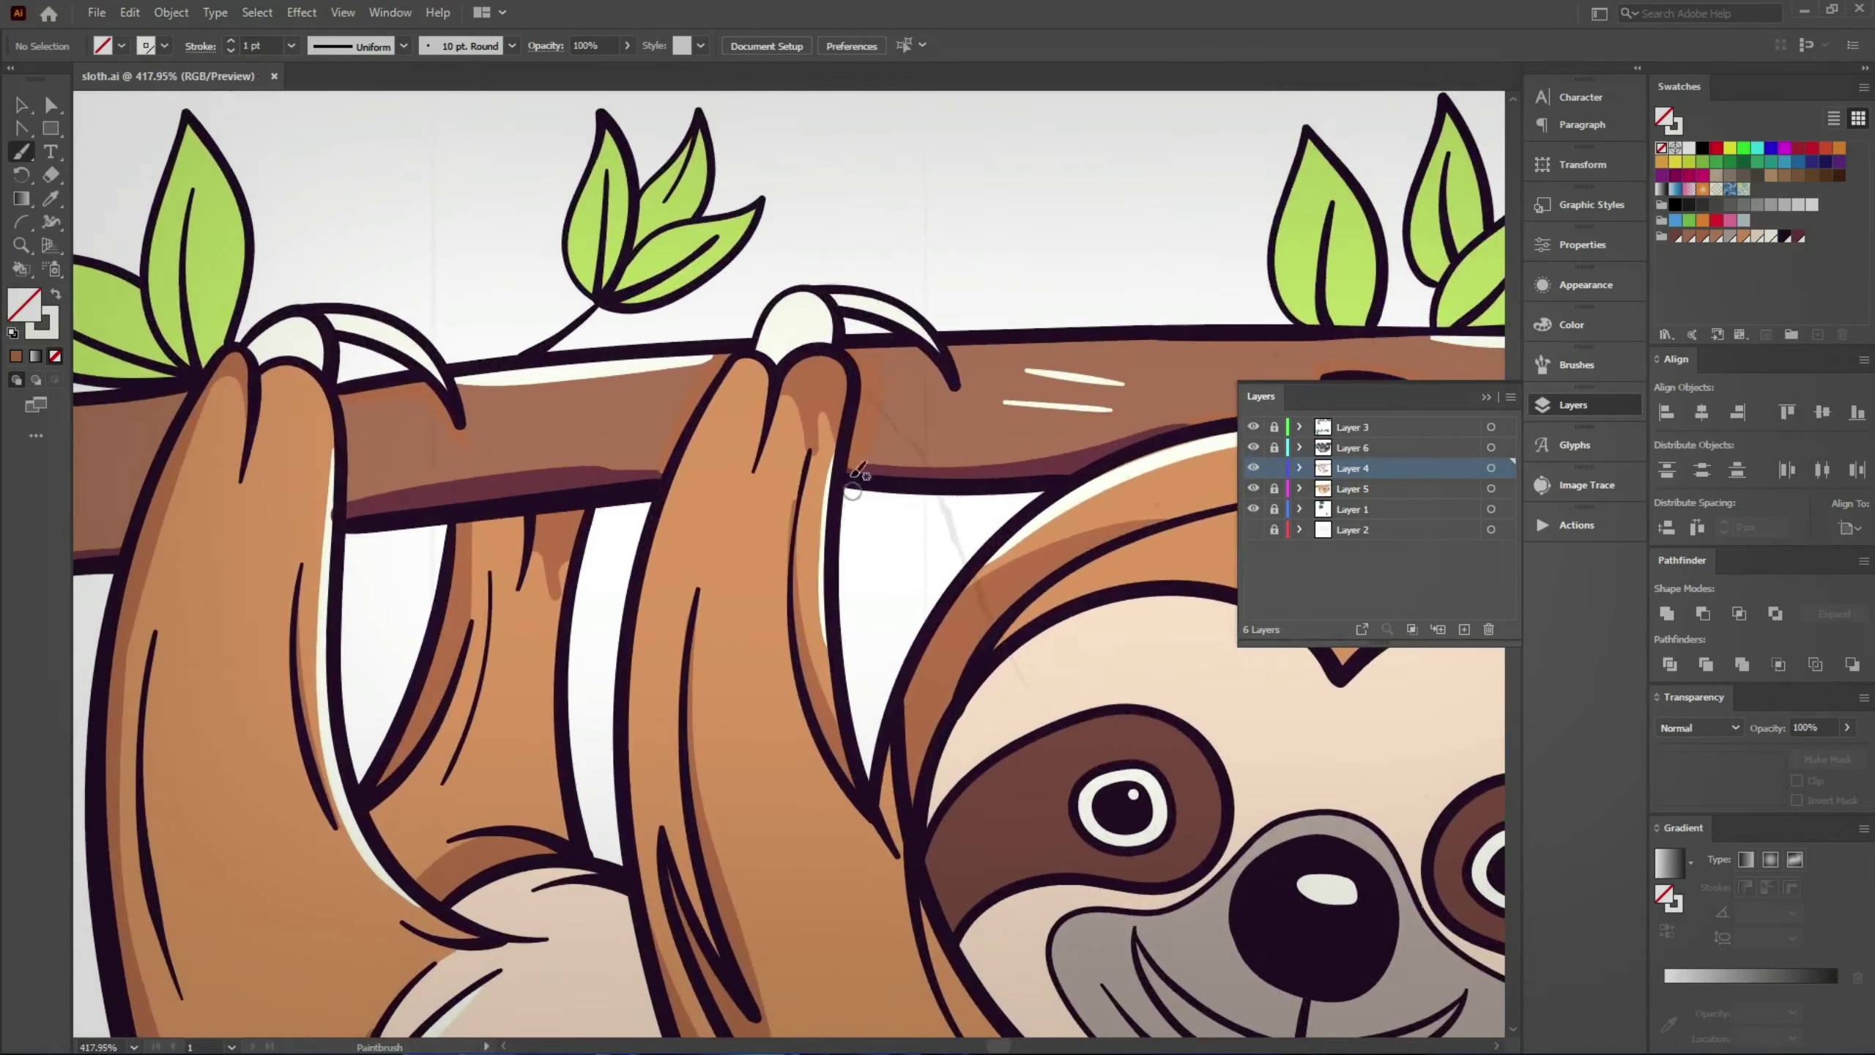
Step: Delete the stray paw stroke, repaint the cream highlight along the branch's upper edge, and save
key("v")
left_click(860, 479)
key("Delete")
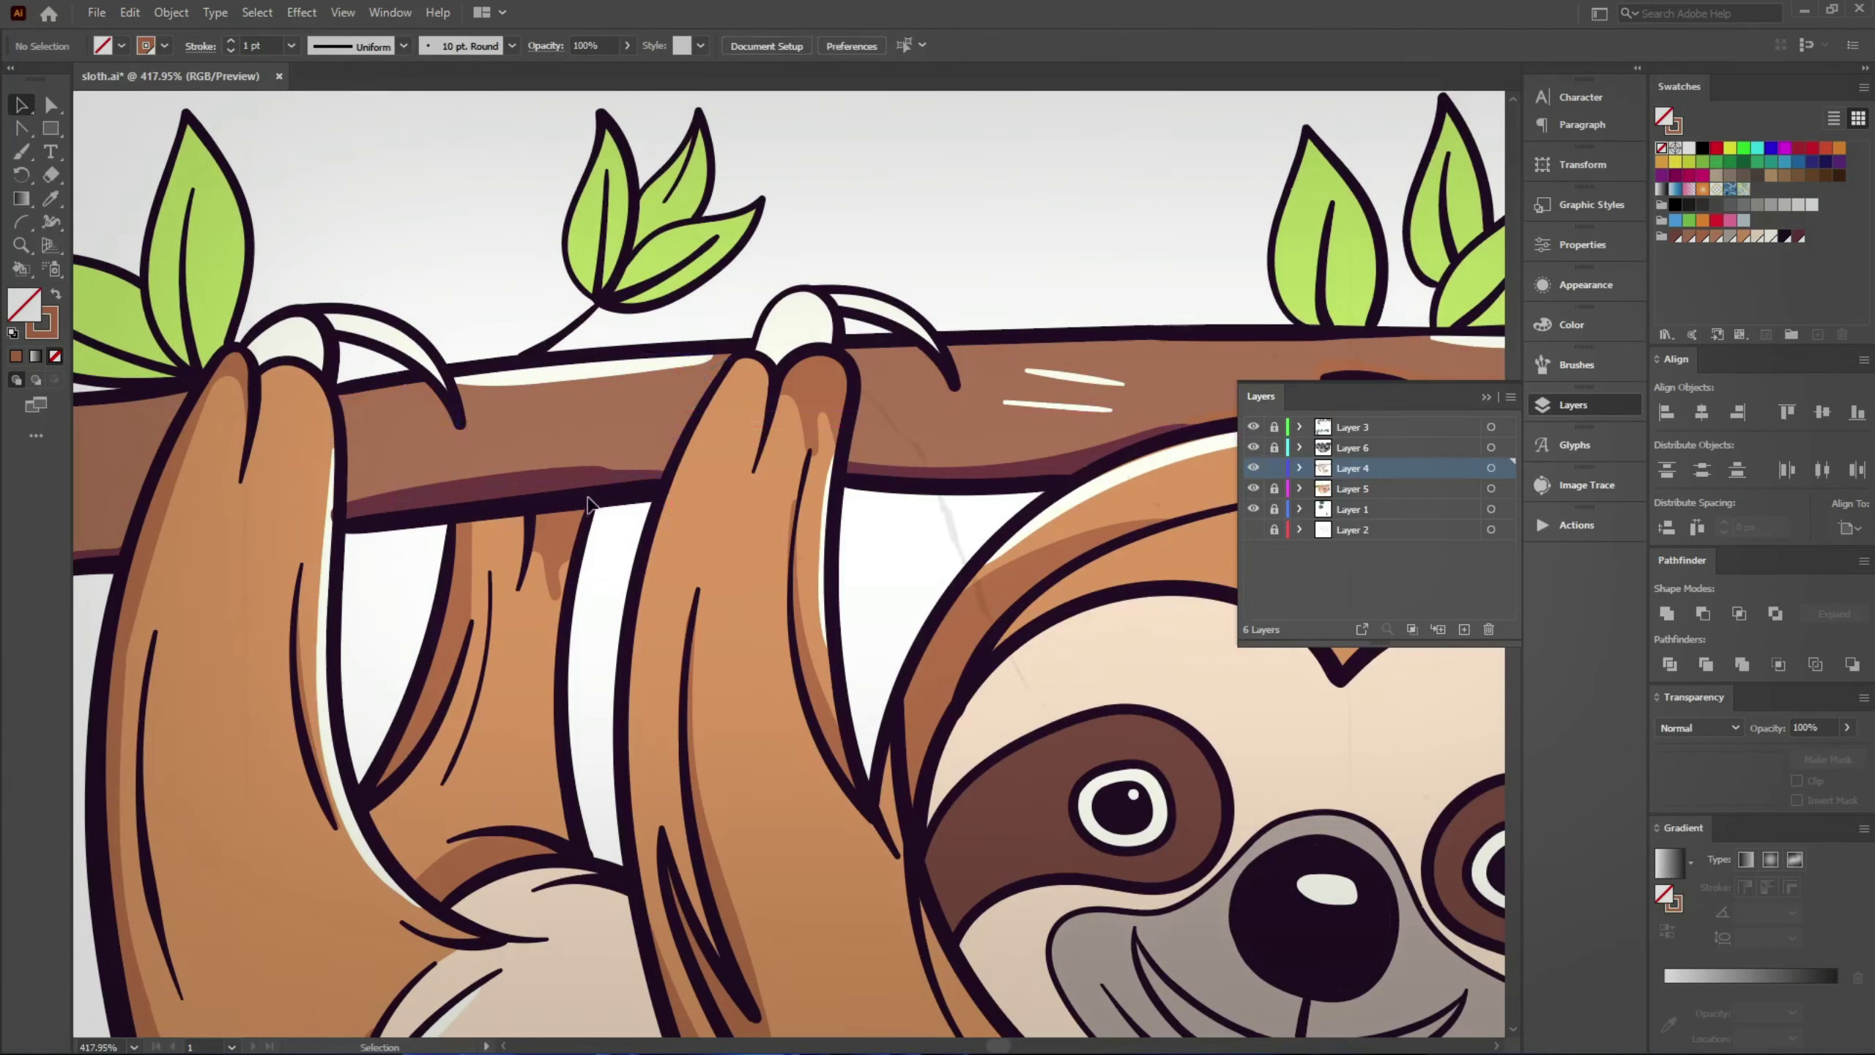
key("b")
scroll(362, 390, "up", 3)
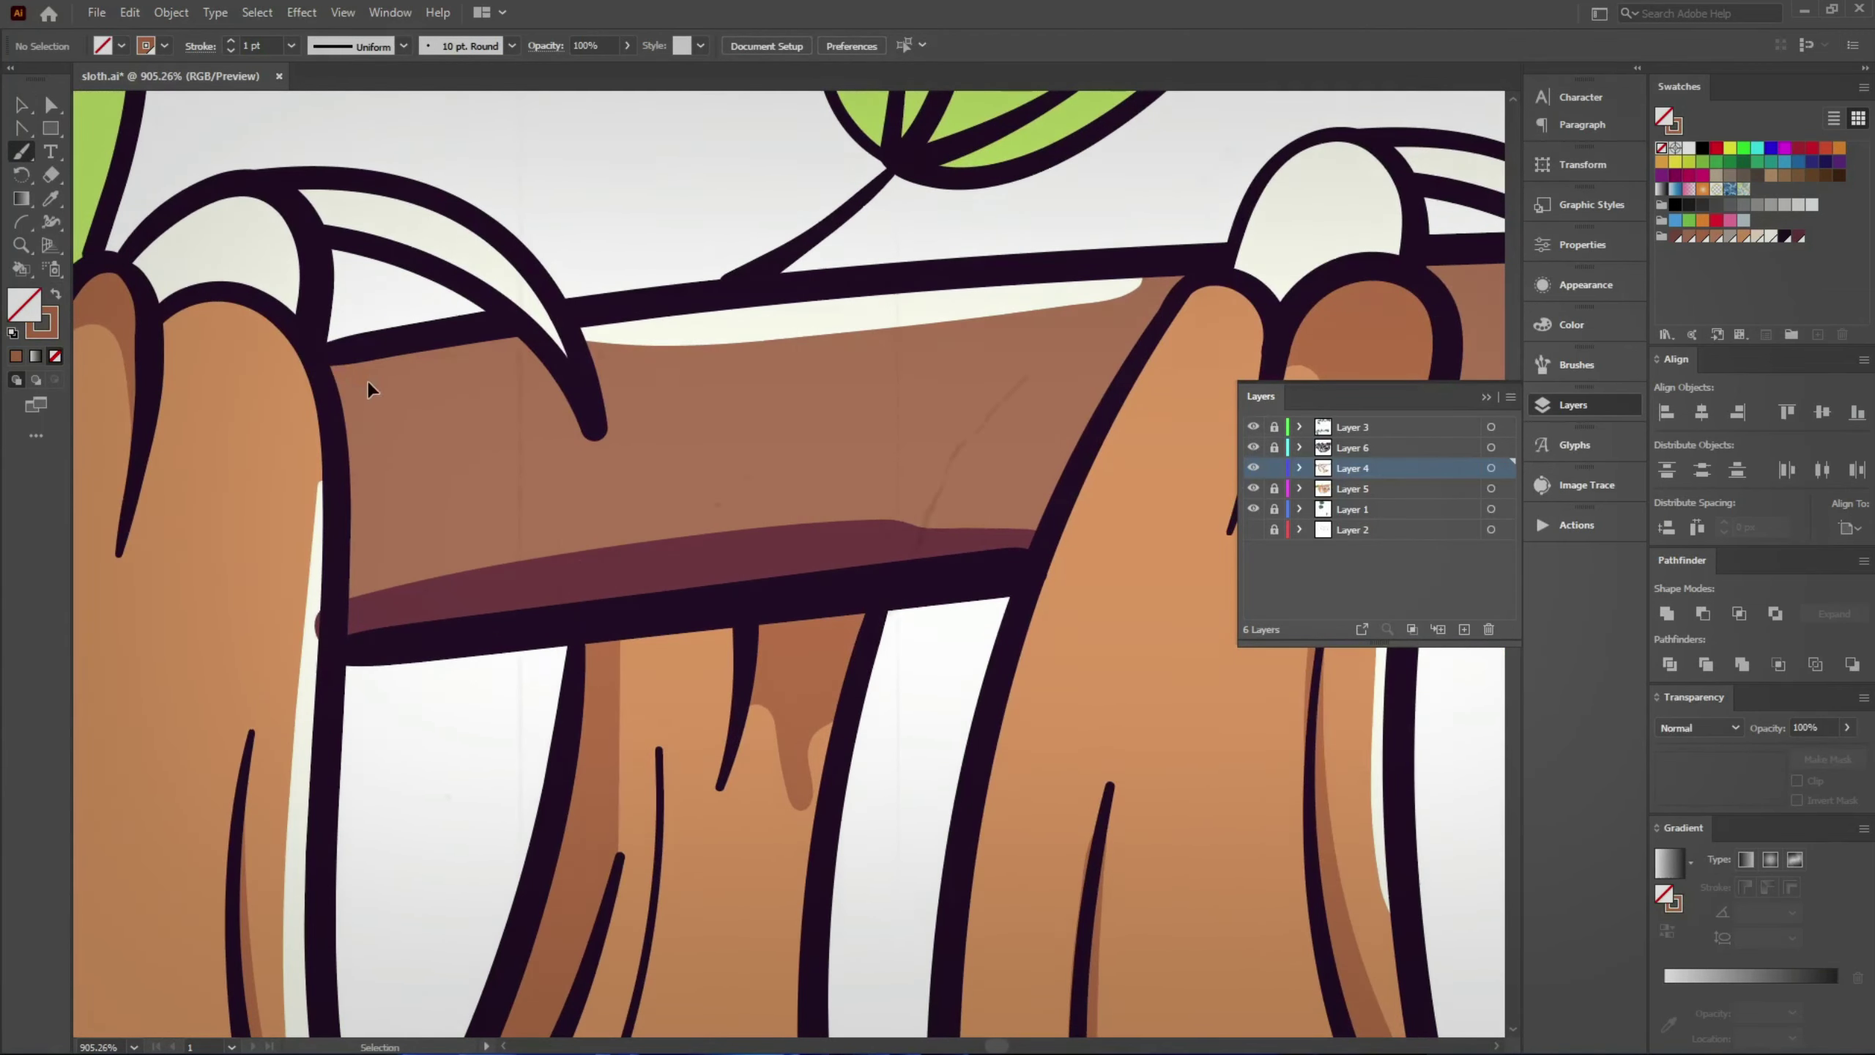
left_click_drag(577, 332, 1132, 278)
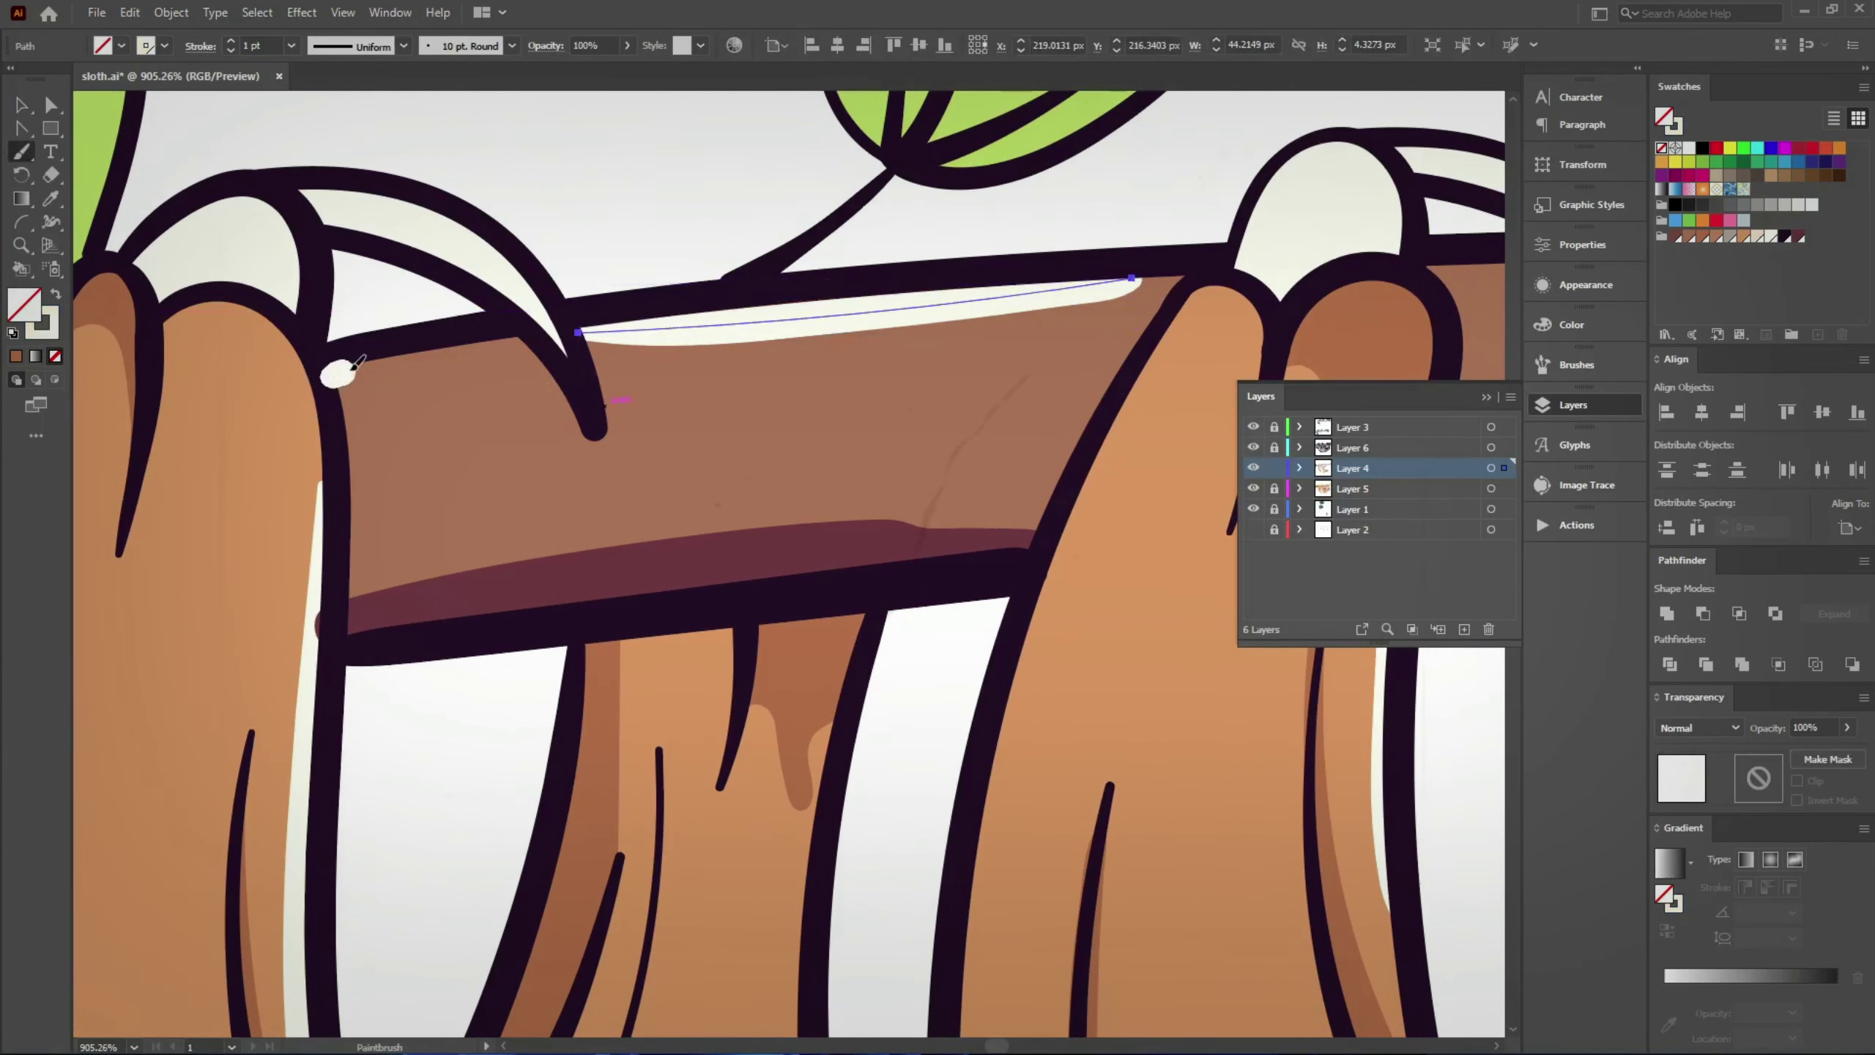
key("ctrl+shift+a")
key("ctrl+0")
key("ctrl+s")
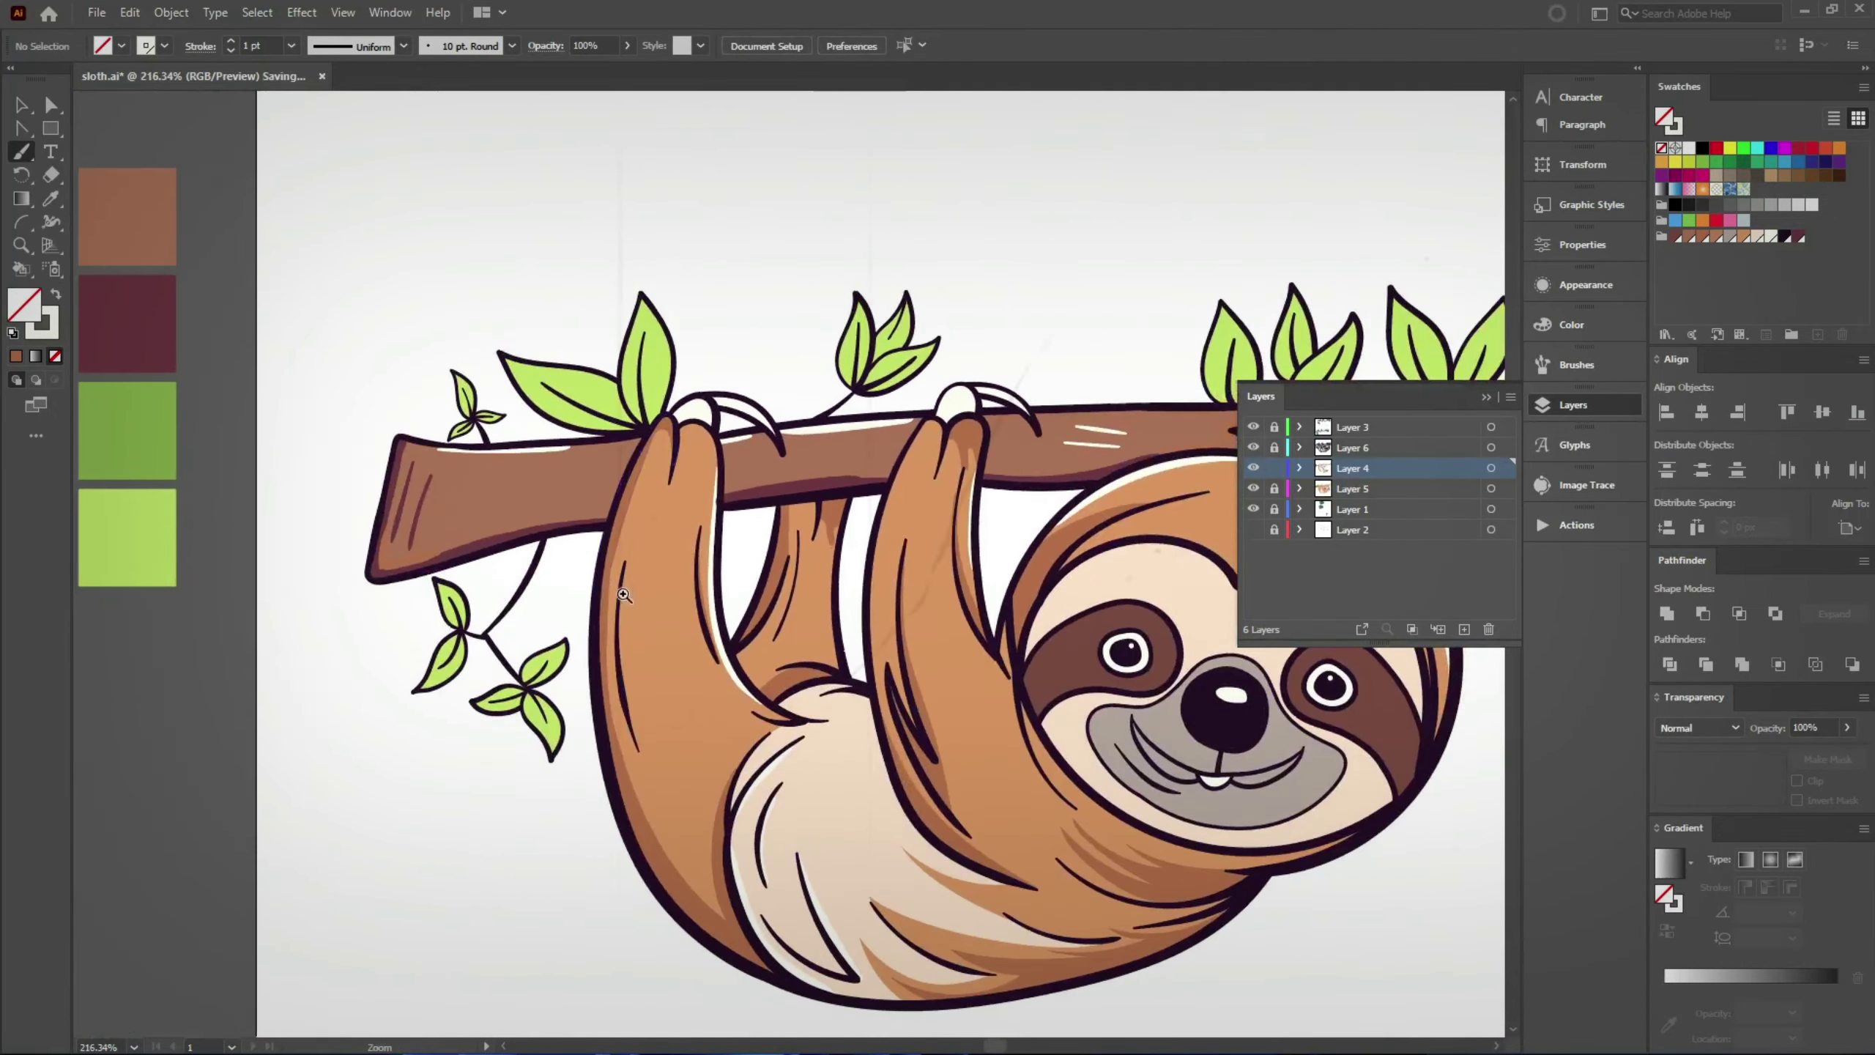
Step: Sample the medium green for the leaves and swap fill and stroke colours
scroll(624, 594, "down", 1)
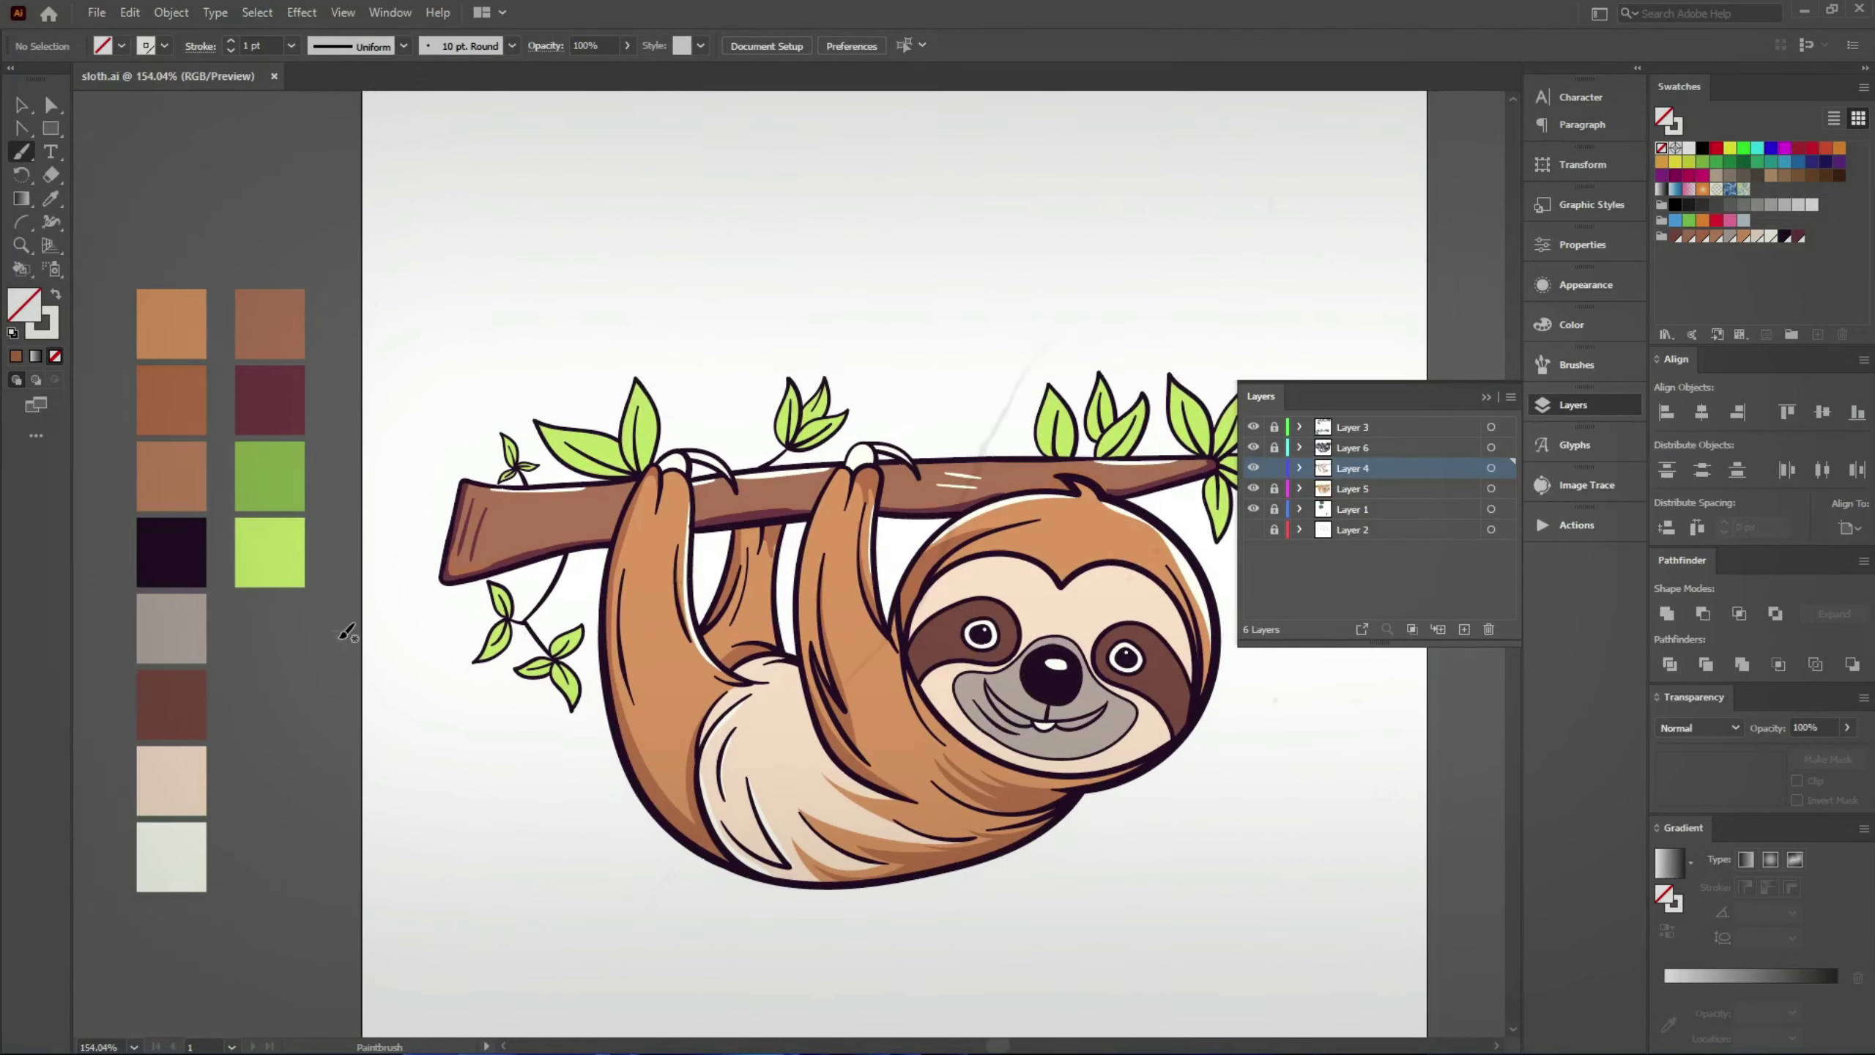
key("i")
left_click(269, 476)
key("b")
key("shift+x")
scroll(605, 437, "up", 5)
Step: Paint a darker green shade across the leaf, adjust its anchor points, deselect it, and save
left_click_drag(190, 378, 690, 489)
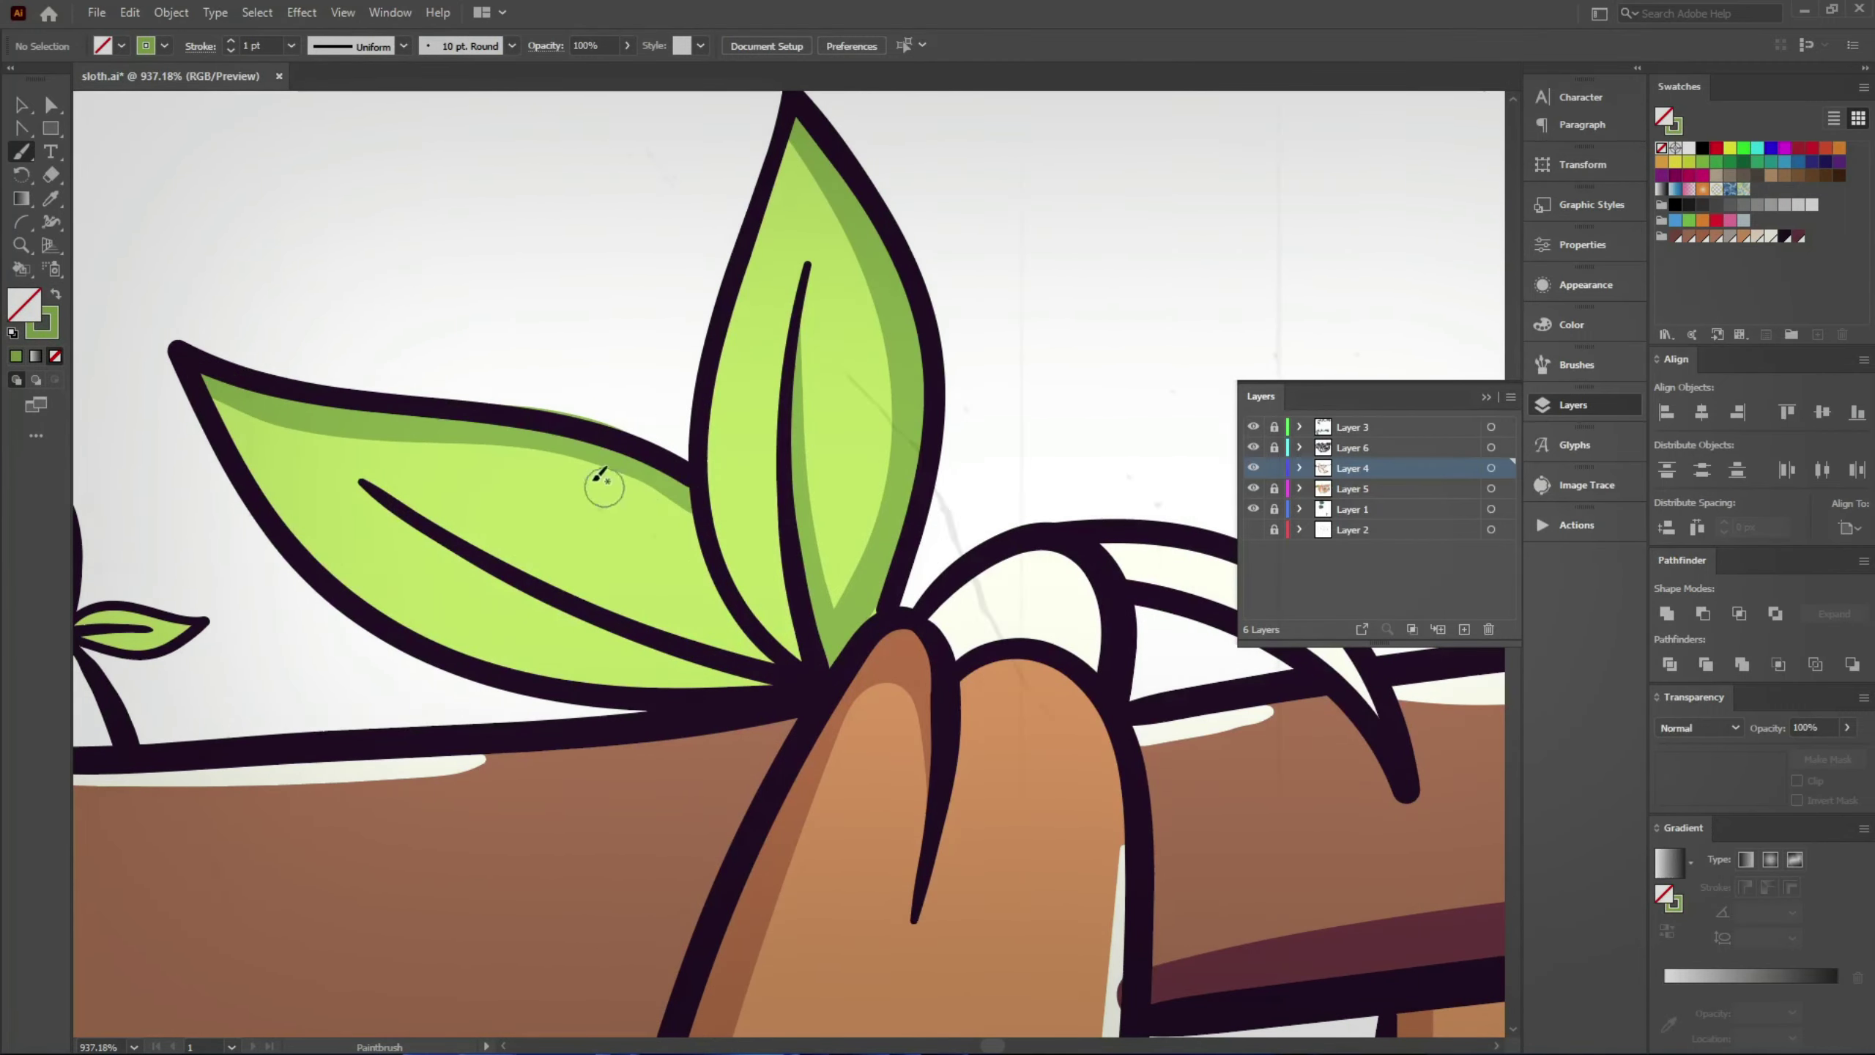
key("v")
left_click(509, 442)
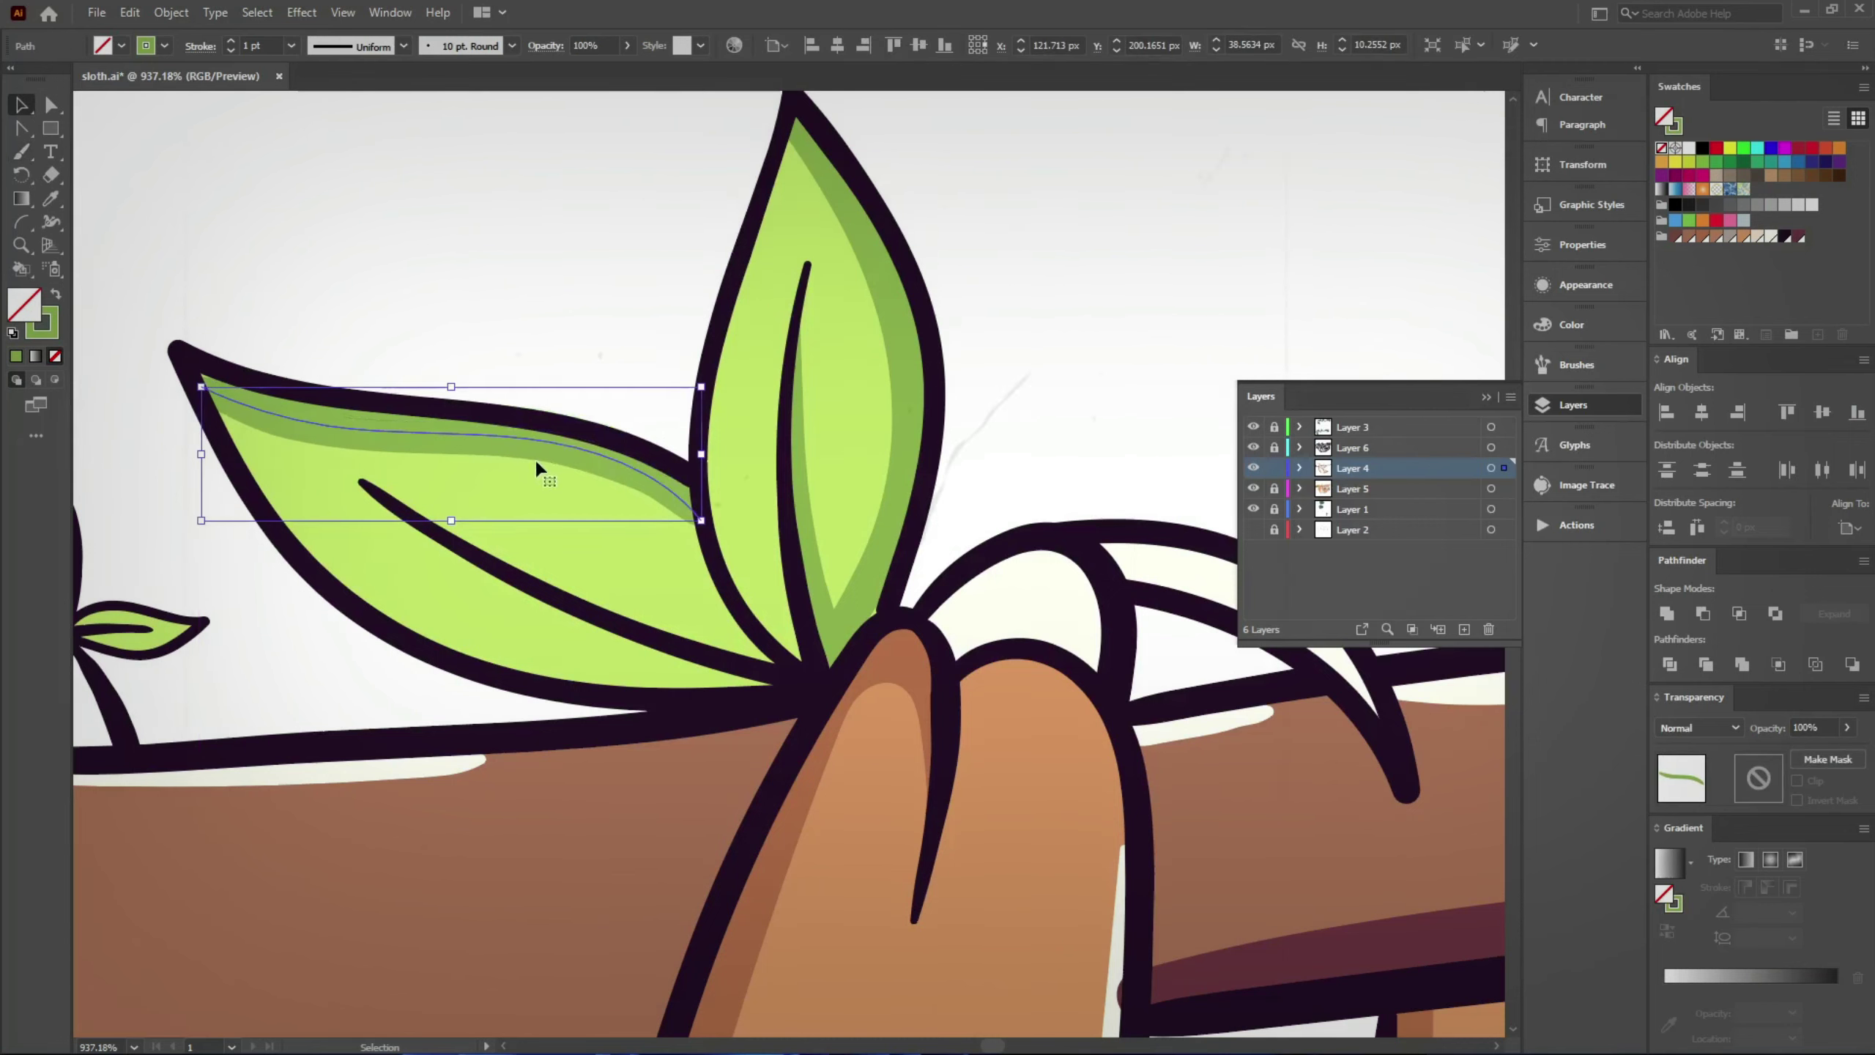
key("a")
left_click(196, 389)
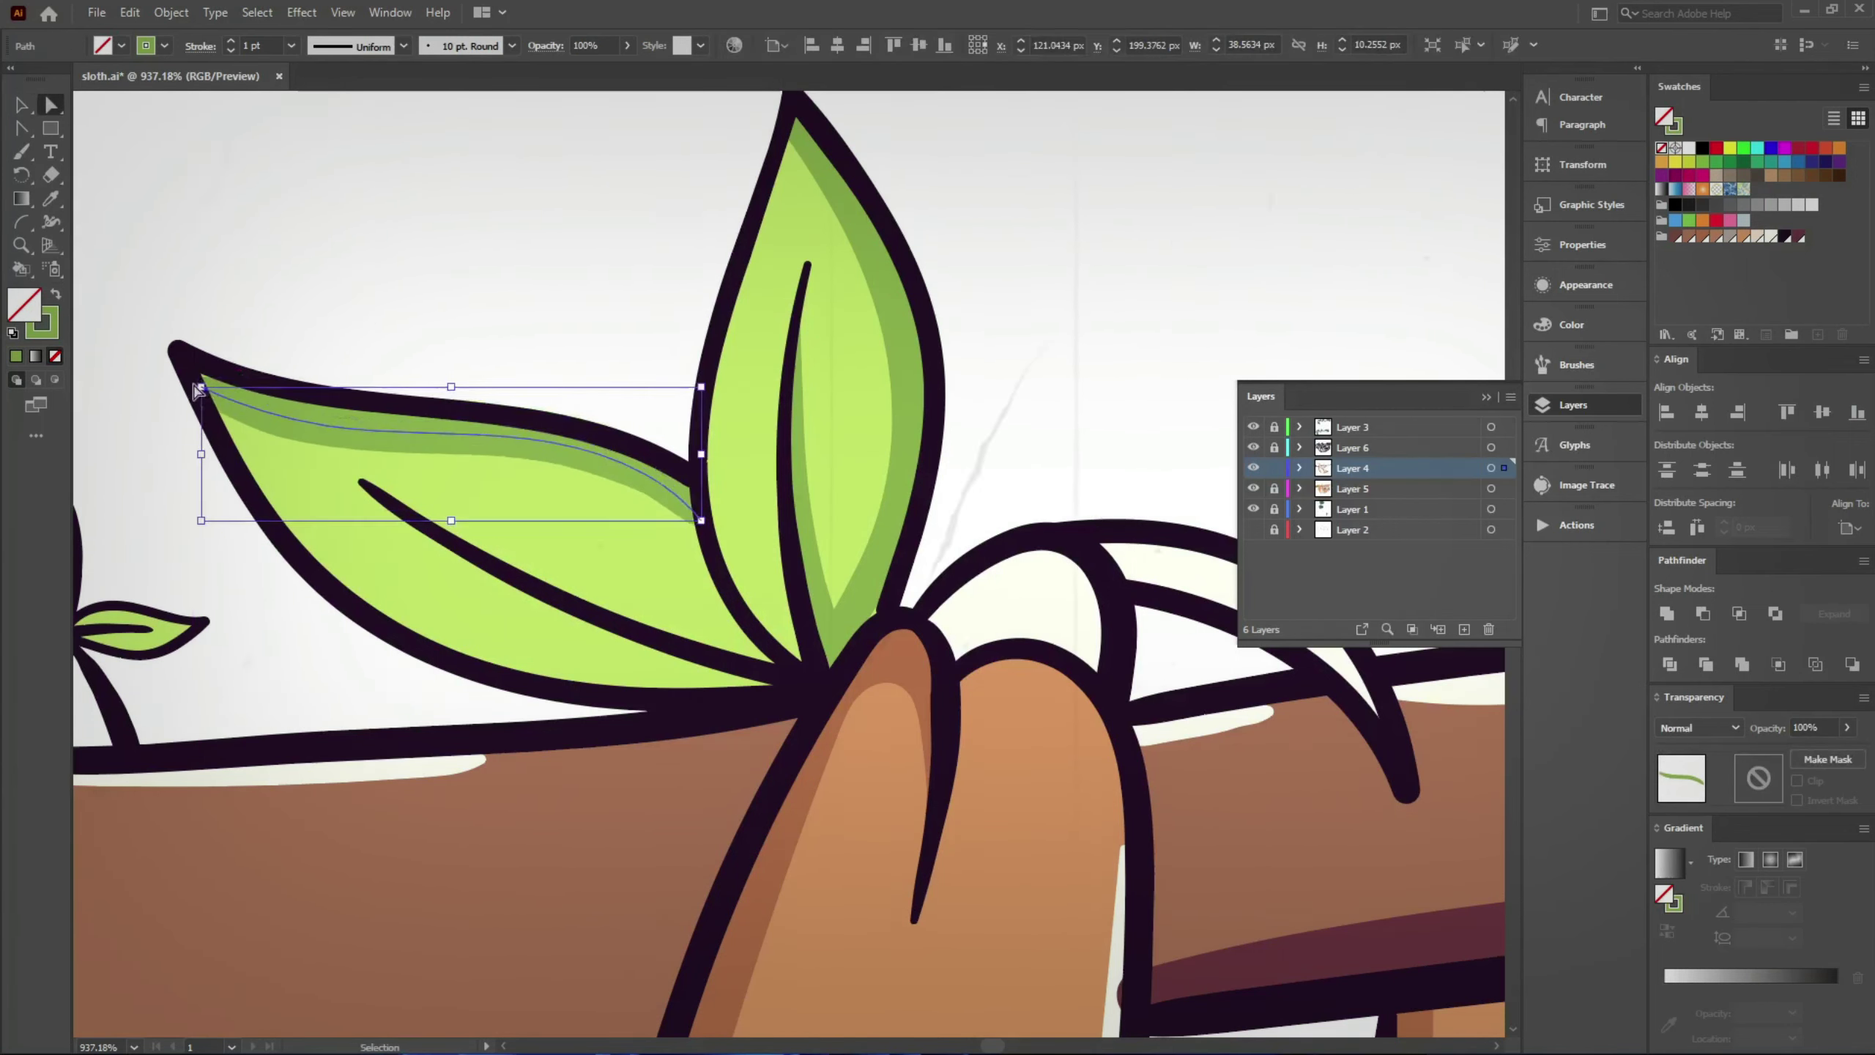
left_click(290, 362)
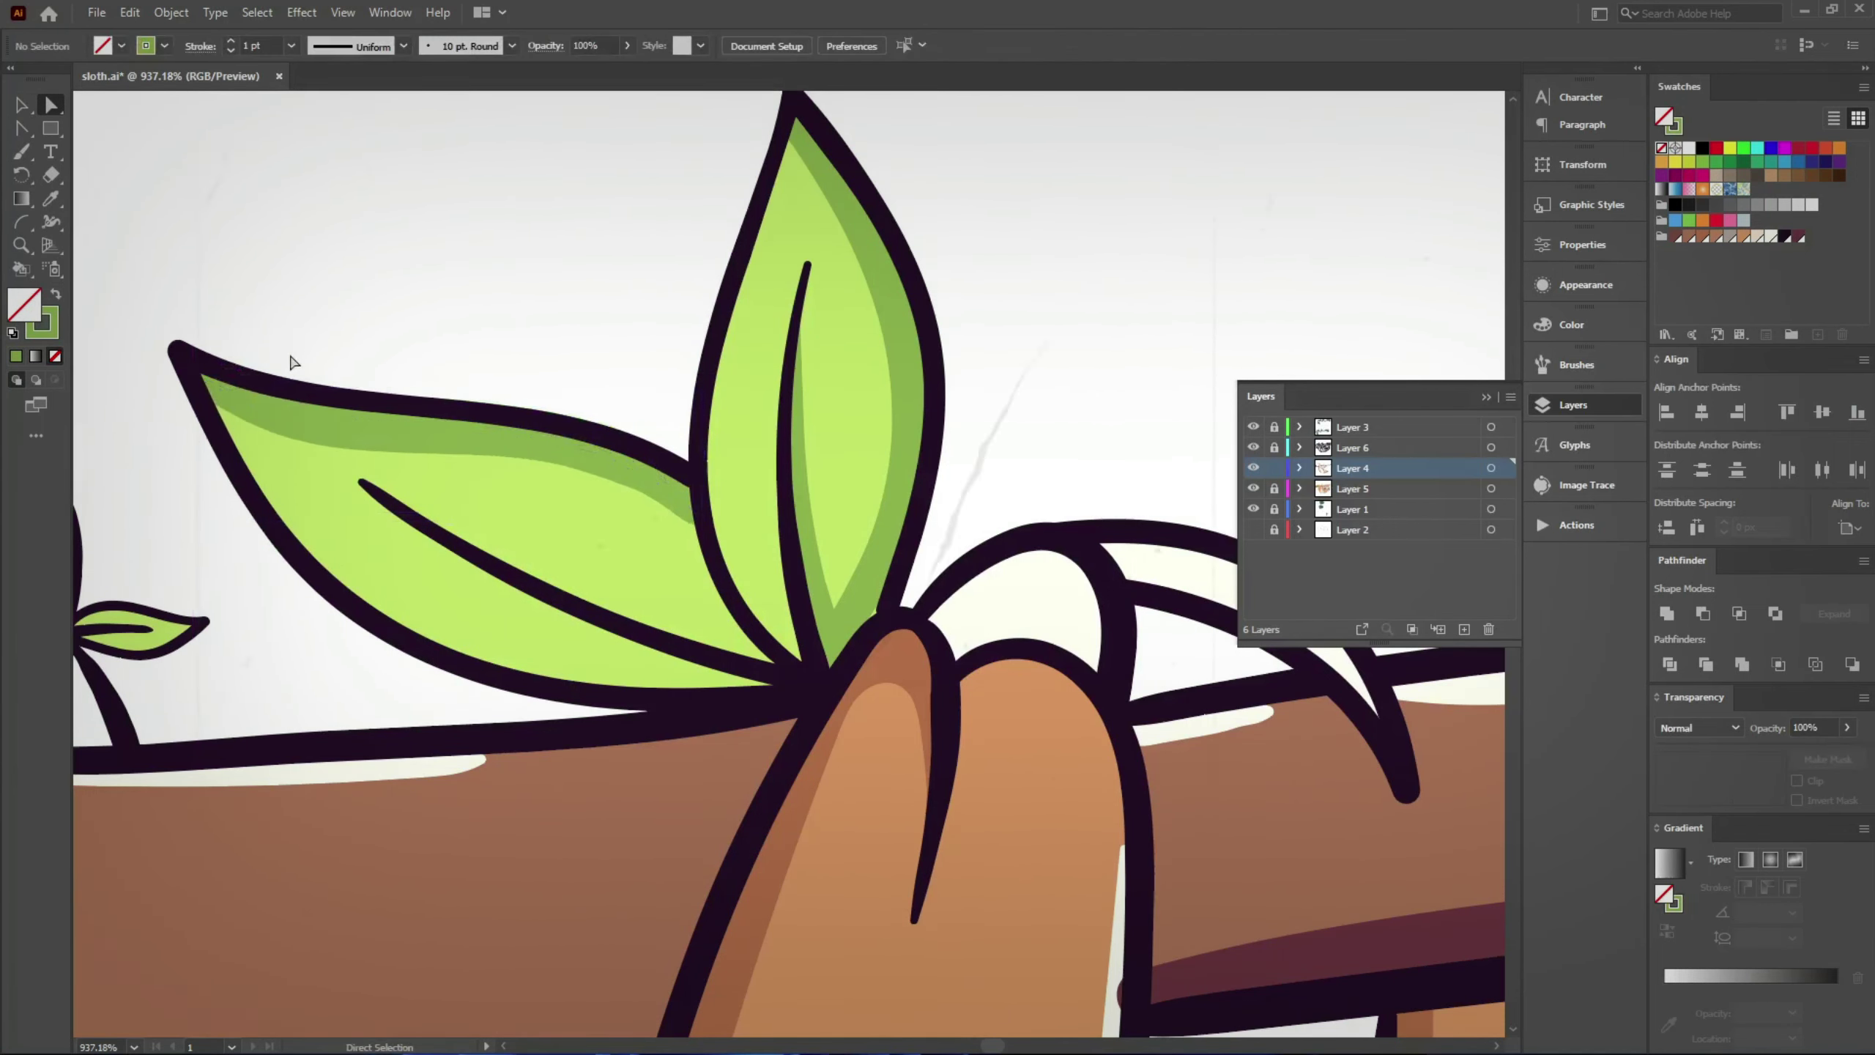
key("ctrl+s")
Step: Shade the veins and edges of the lower small hanging leaves in darker green
key("b")
scroll(541, 620, "up", 5)
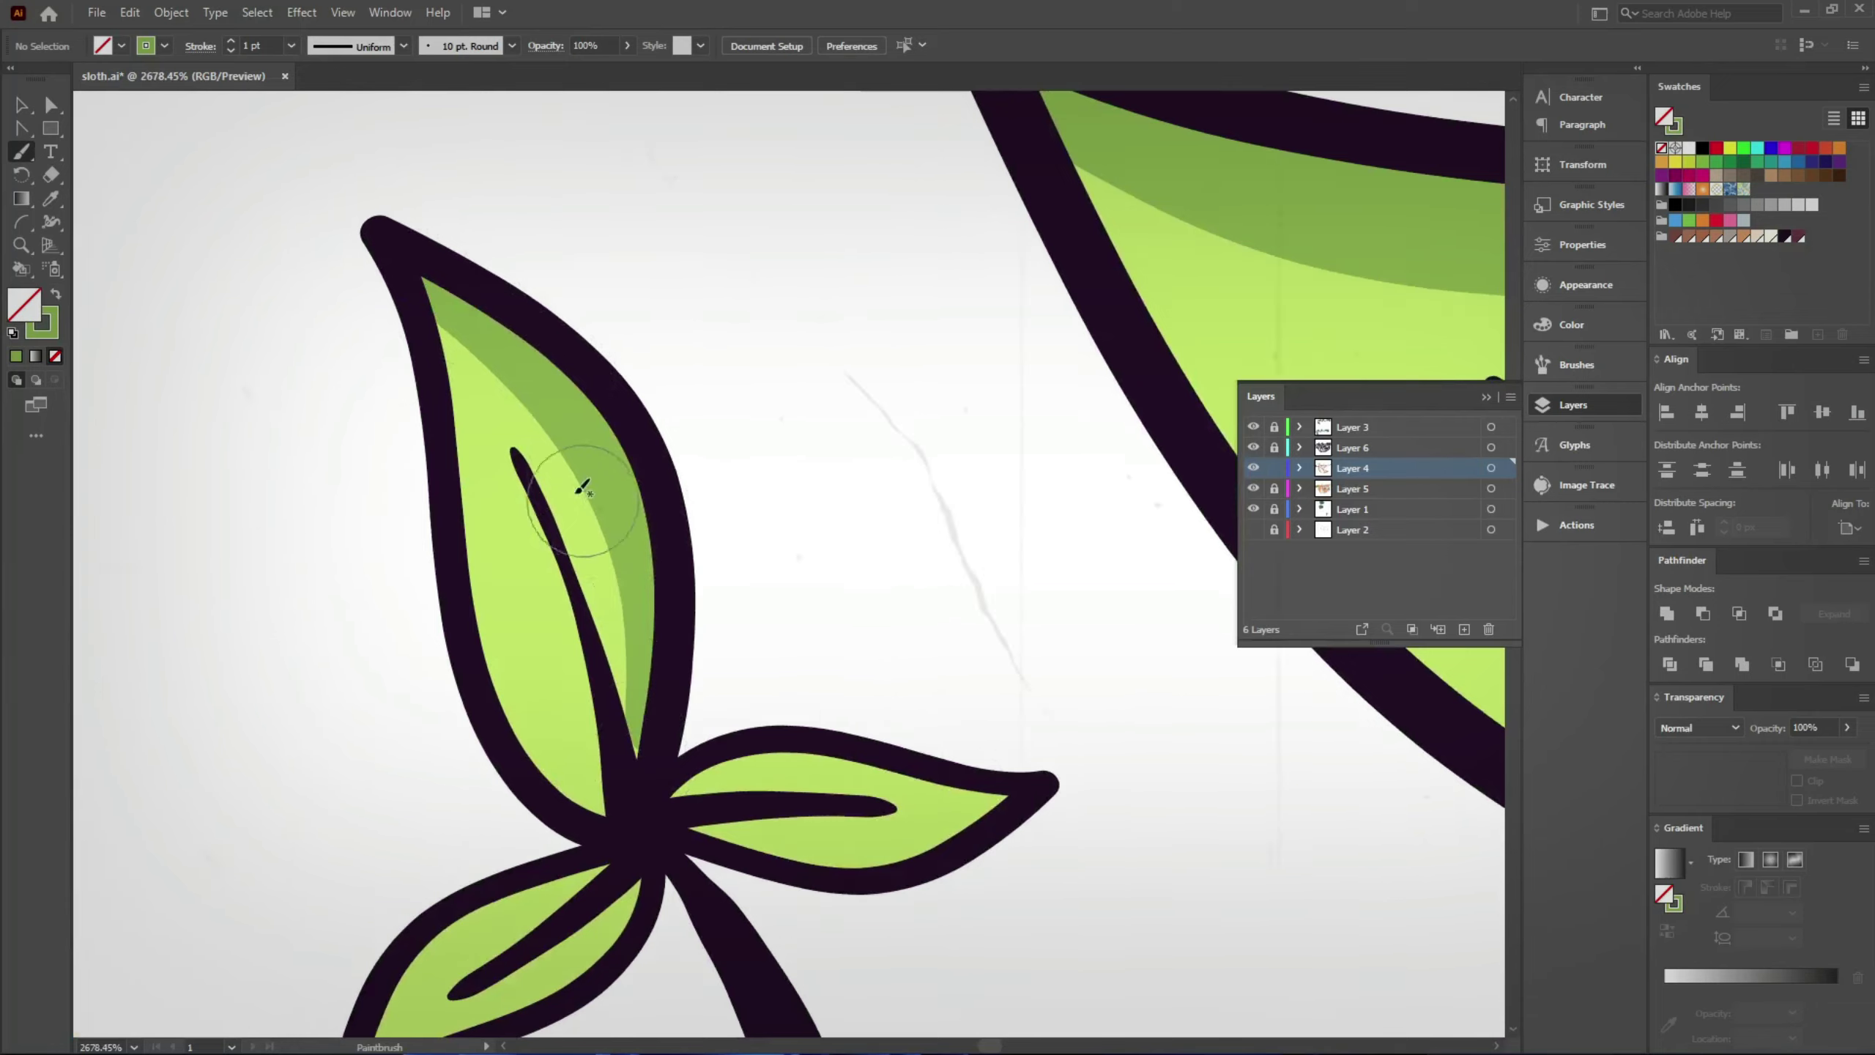
scroll(517, 487, "down", 3)
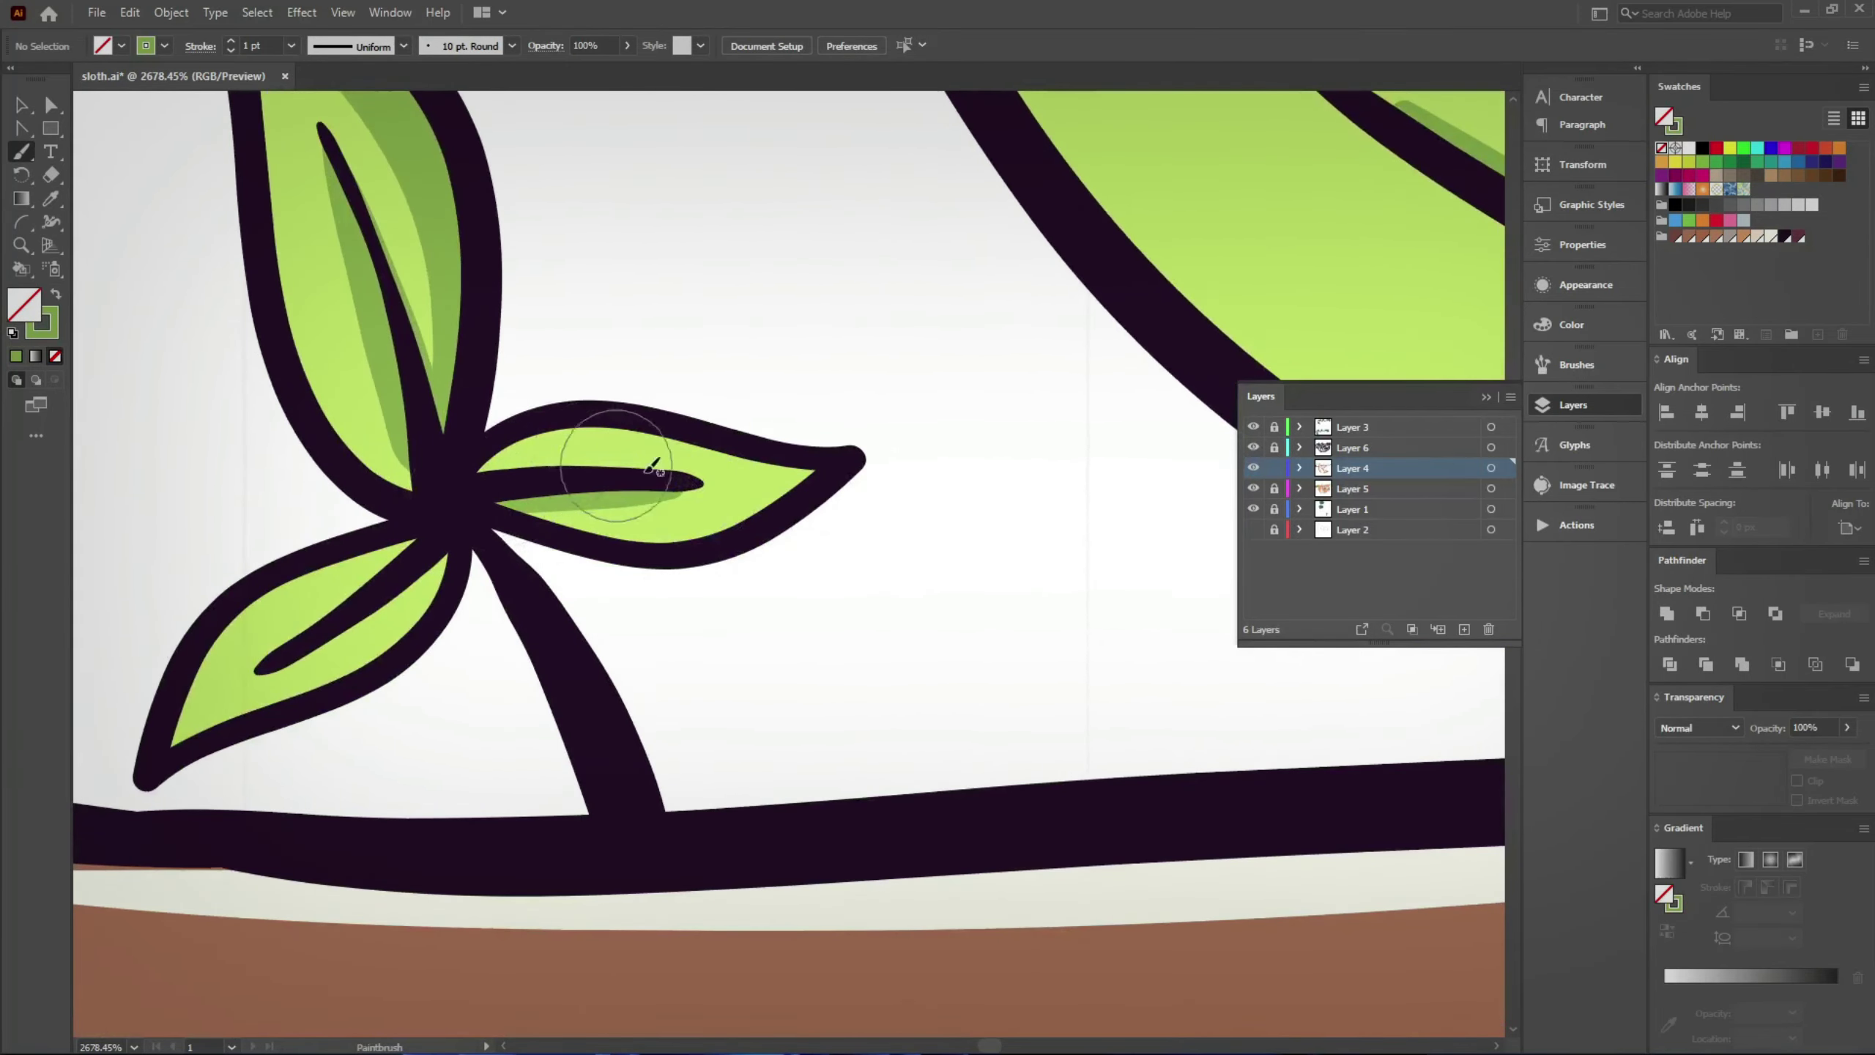
left_click_drag(165, 737, 456, 575)
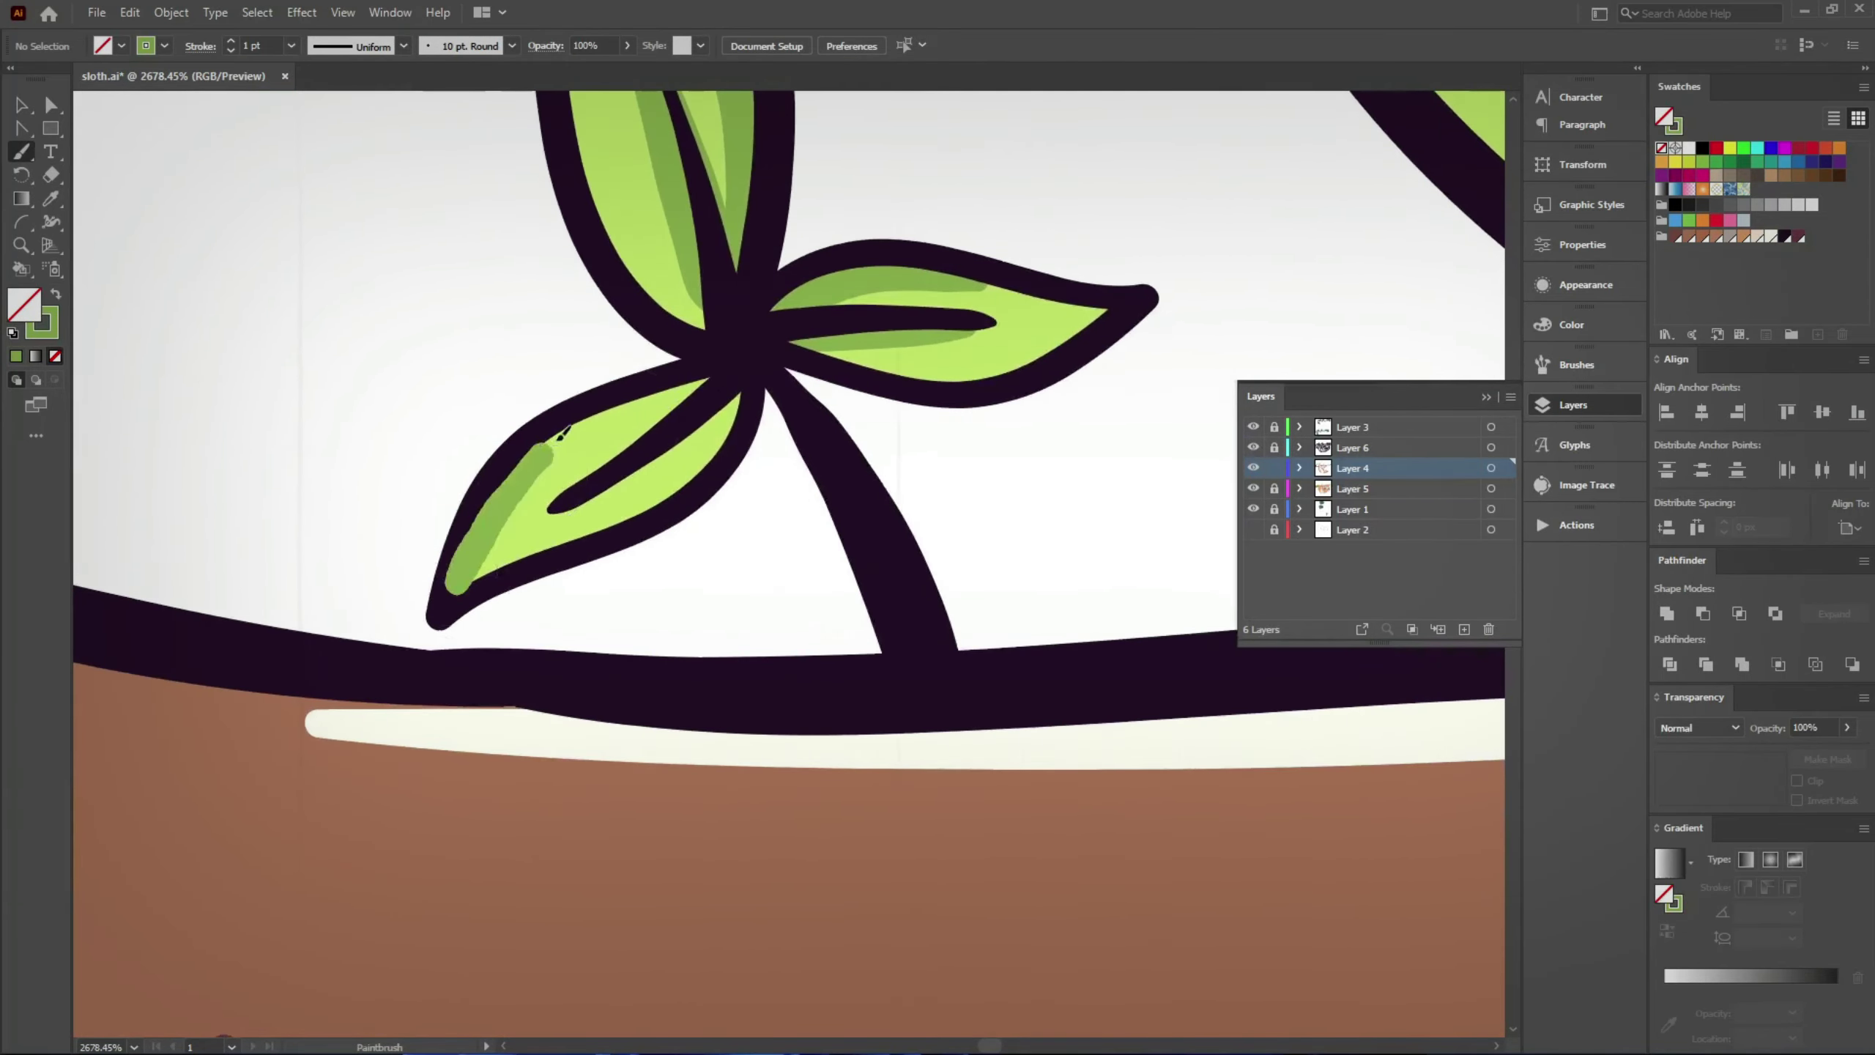
scroll(827, 414, "down", 5)
scroll(583, 729, "up", 3)
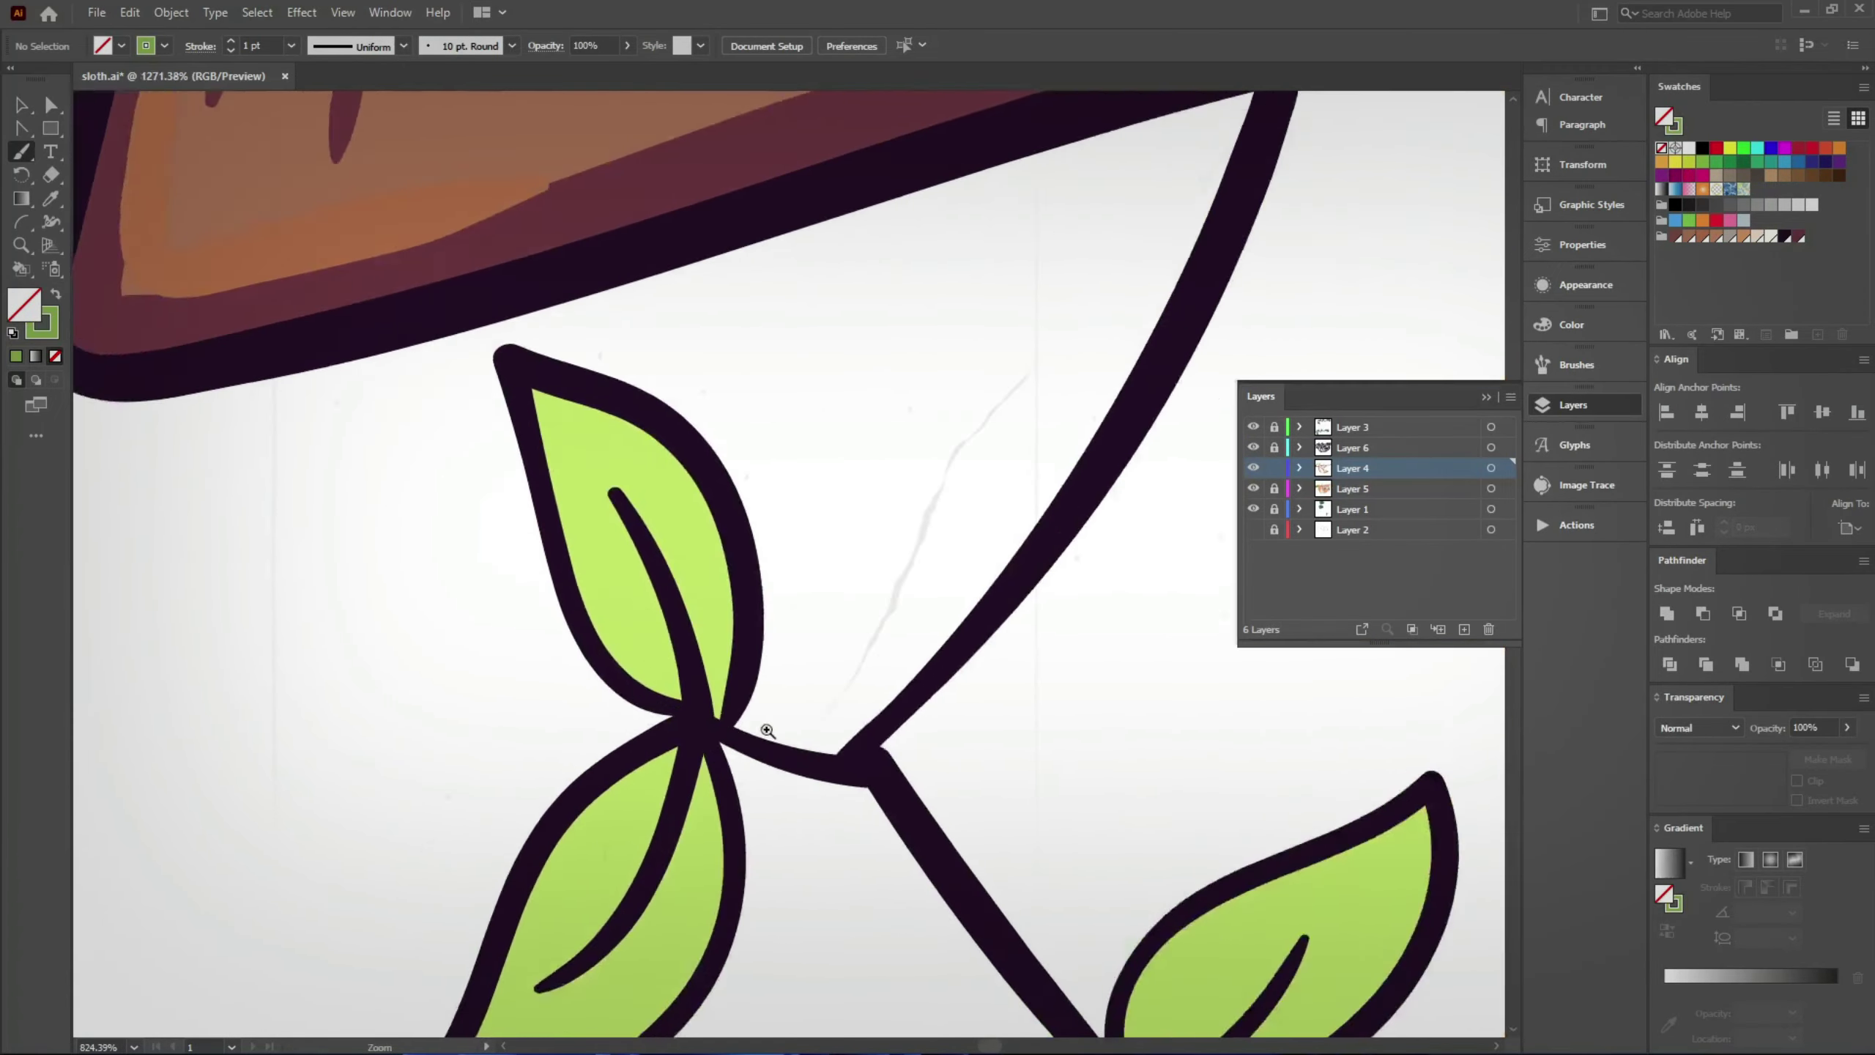
left_click_drag(521, 351, 675, 573)
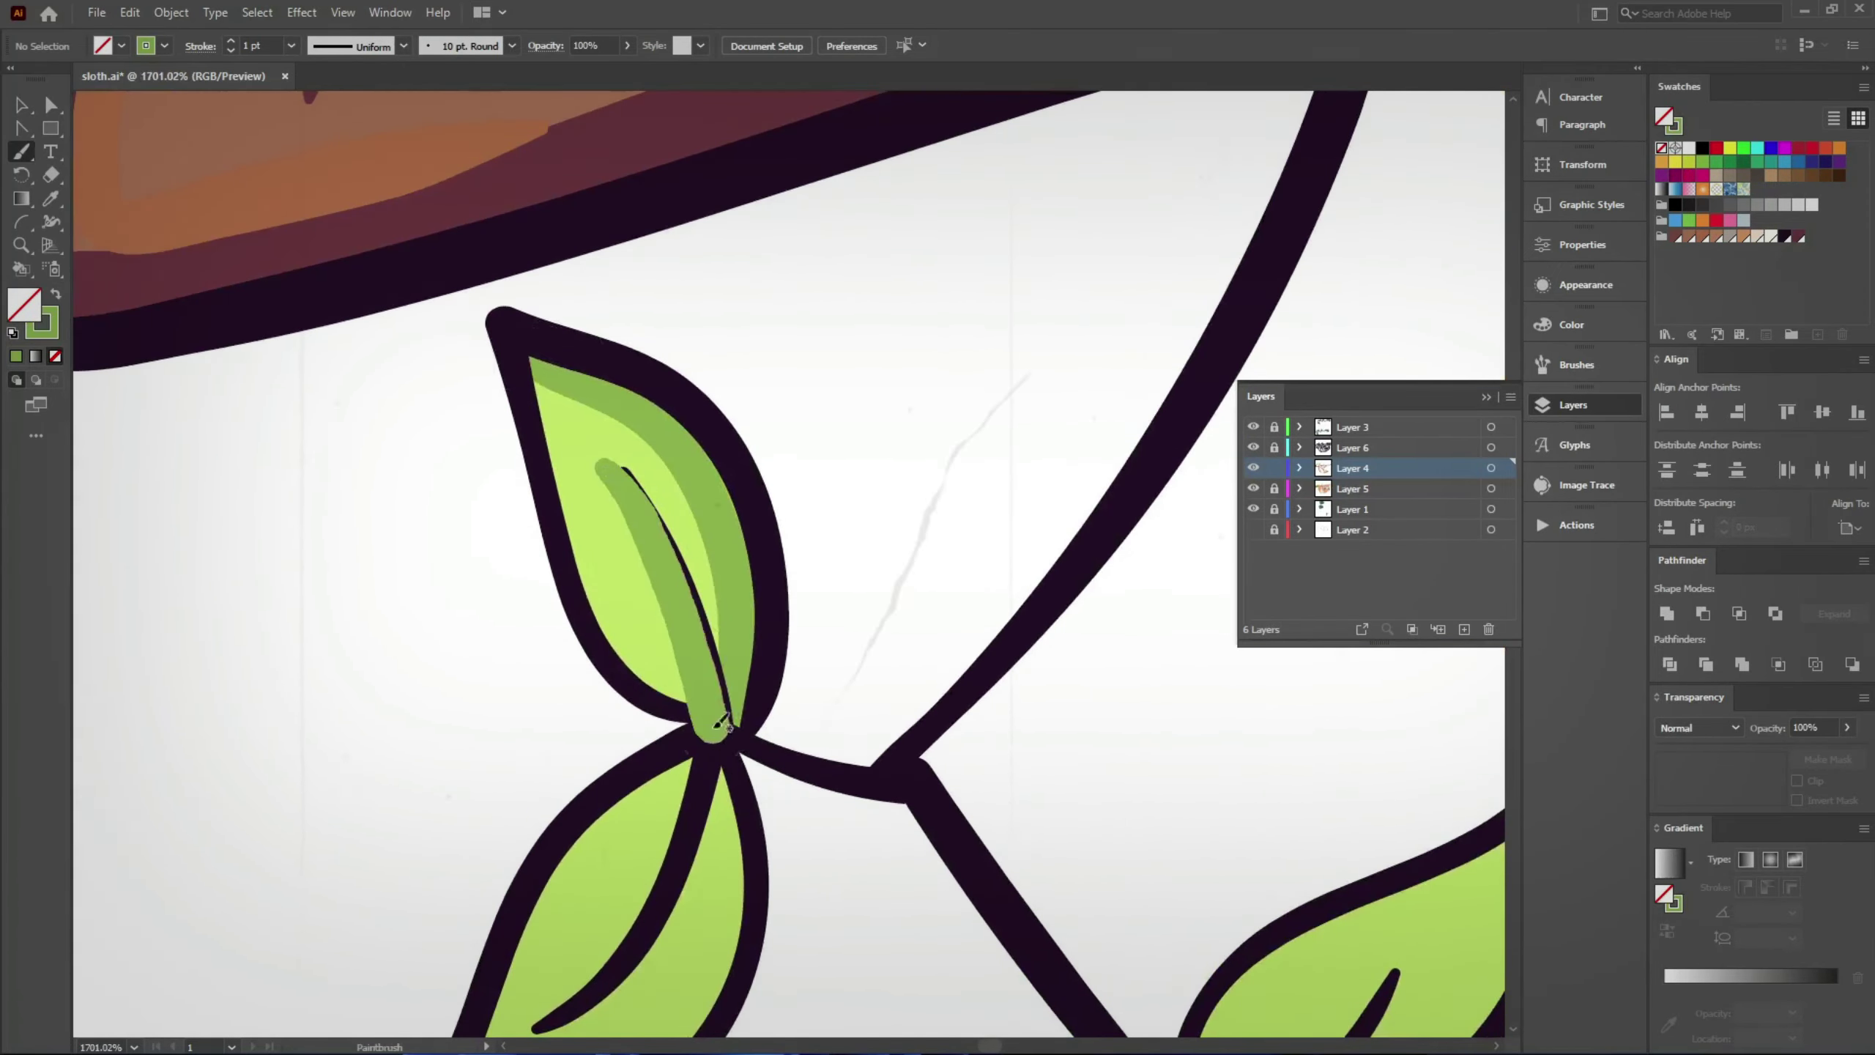
mouse_move(554, 1000)
left_mouse_down()
mouse_move(494, 586)
mouse_move(583, 531)
left_mouse_up()
left_click_drag(353, 762, 672, 369)
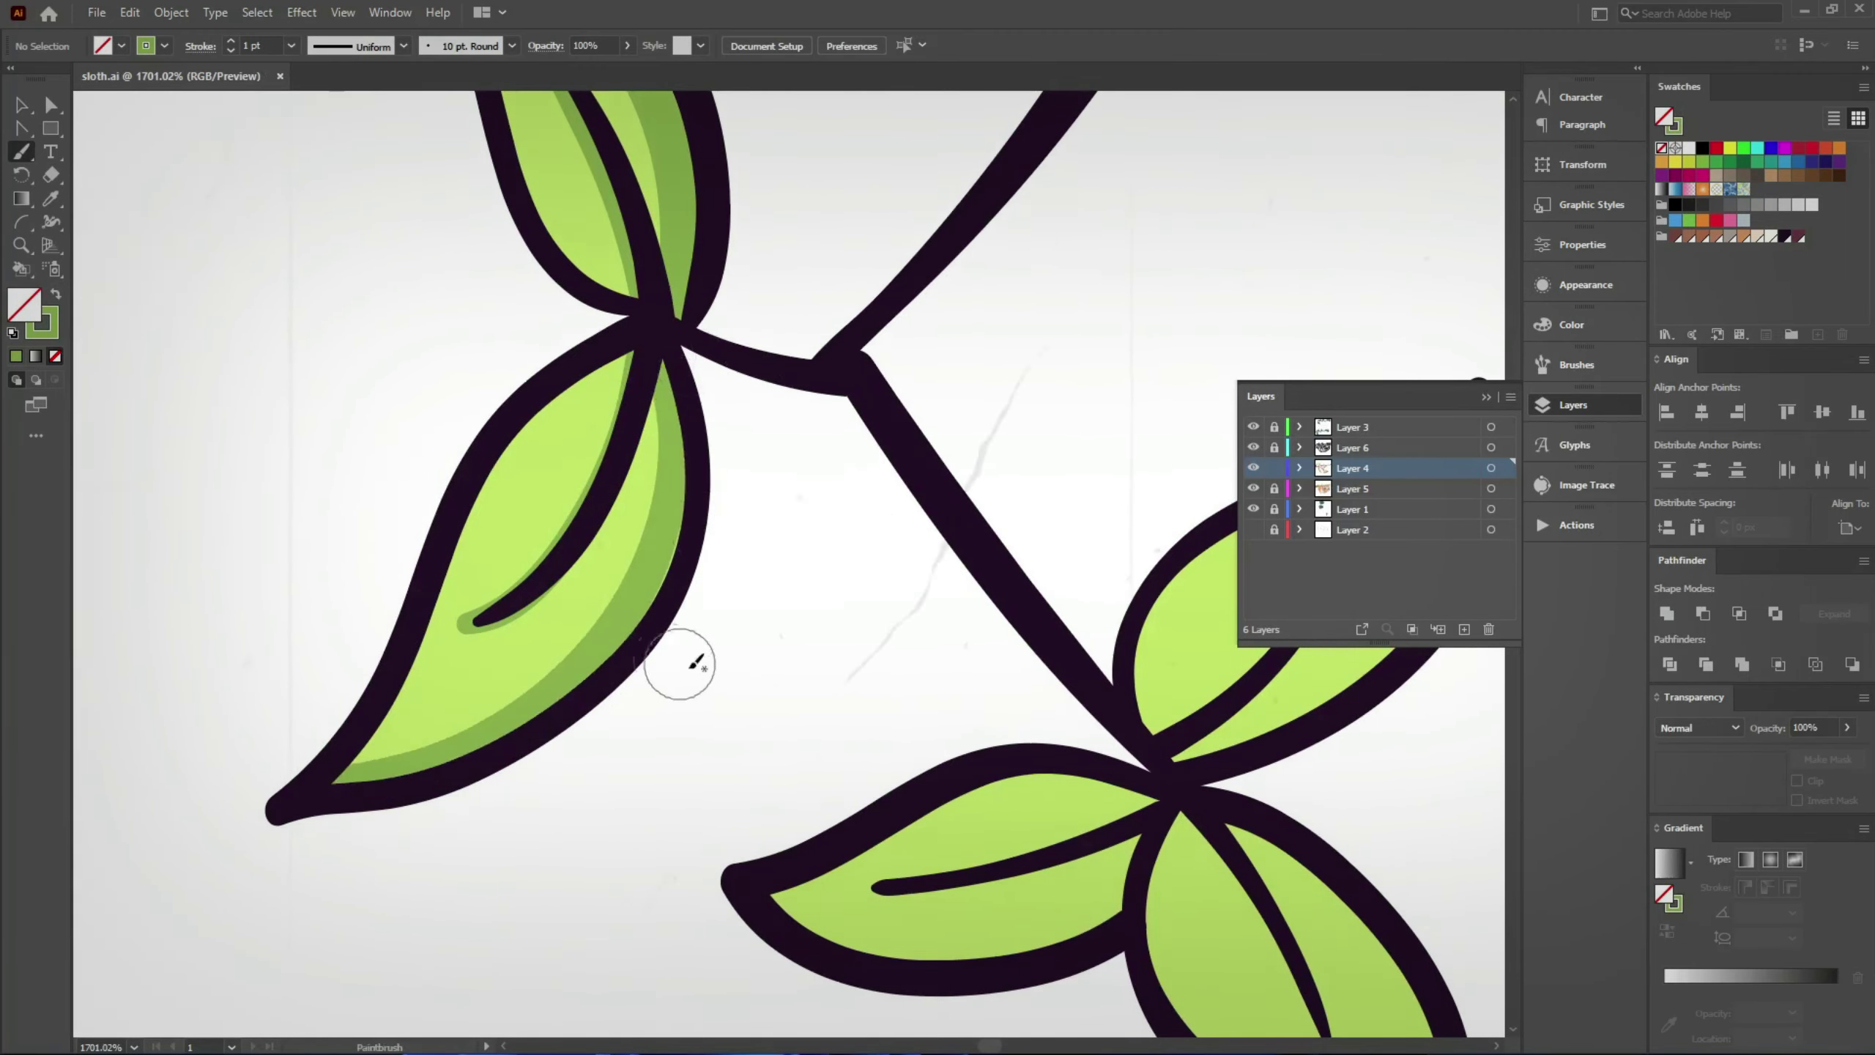
left_click_drag(690, 648, 284, 494)
Step: Darken the lower-right leaf tip, the left leaf, and the next leaf's left edge and vein tip
scroll(284, 494, "up", 2)
mouse_move(221, 591)
left_mouse_down()
mouse_move(650, 421)
mouse_move(794, 444)
left_mouse_up()
left_click_drag(391, 591, 670, 545)
left_click_drag(881, 546, 387, 261)
mouse_move(366, 181)
left_mouse_down()
mouse_move(336, 314)
mouse_move(443, 591)
mouse_move(687, 886)
left_mouse_up()
mouse_move(613, 573)
left_mouse_down()
mouse_move(599, 494)
mouse_move(631, 259)
left_mouse_up()
scroll(597, 479, "down", 3)
scroll(561, 473, "up", 3)
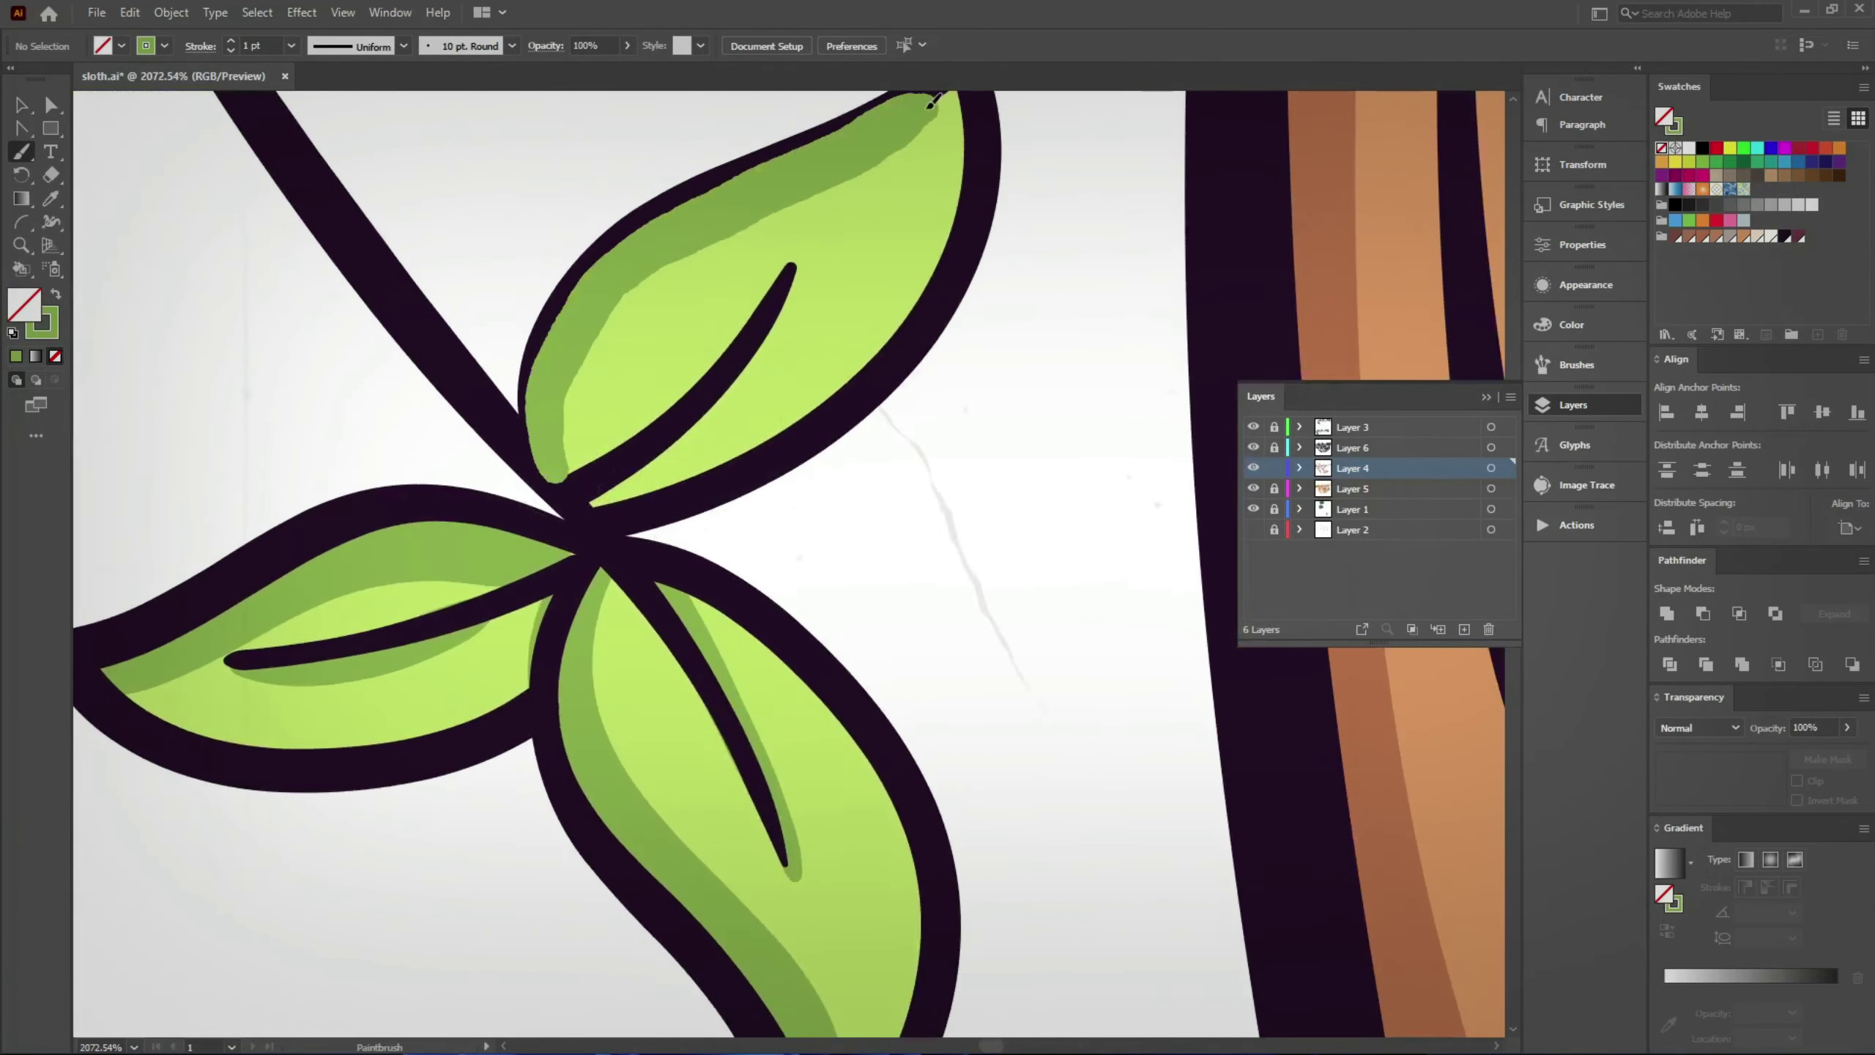
scroll(931, 577, "down", 3)
scroll(548, 613, "down", 3)
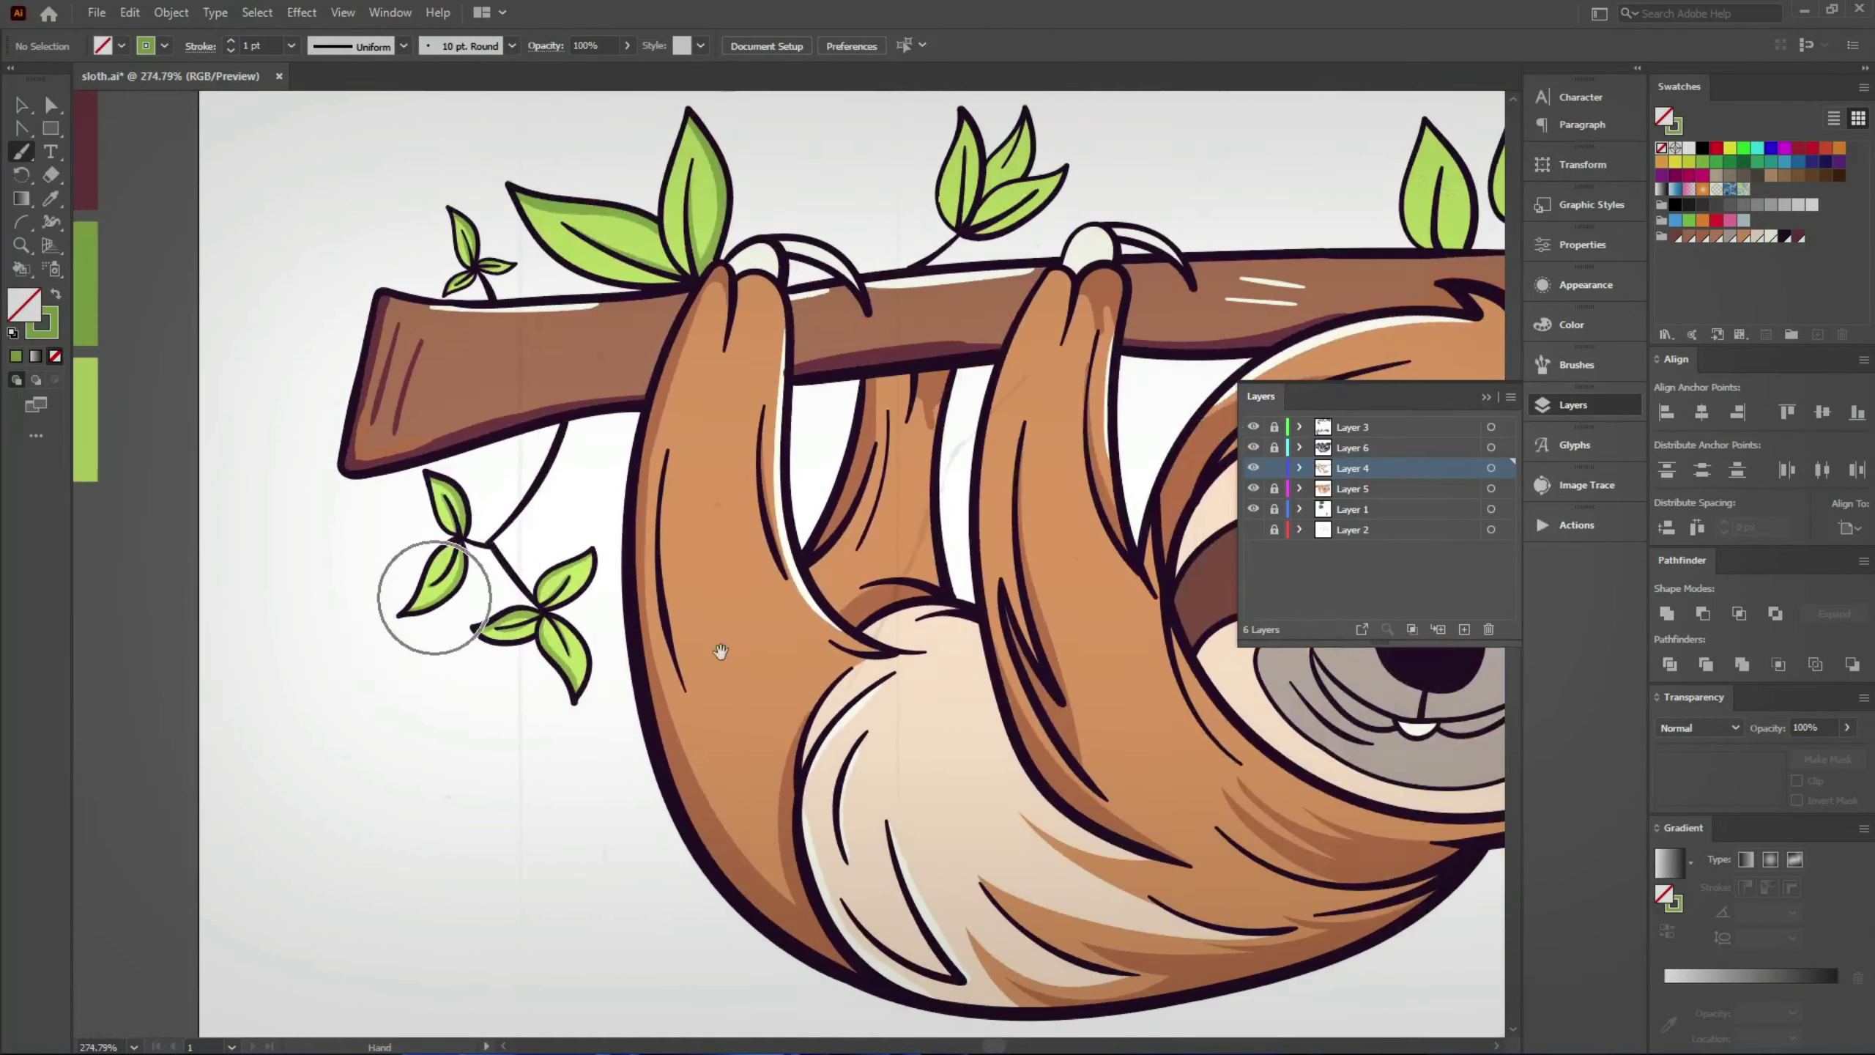
Step: Shade the left edge of a leaf in the upper cluster, redoing one misplaced stroke
left_click_drag(721, 649, 293, 218)
scroll(369, 469, "up", 3)
scroll(662, 124, "up", 2)
left_click_drag(662, 123, 532, 399)
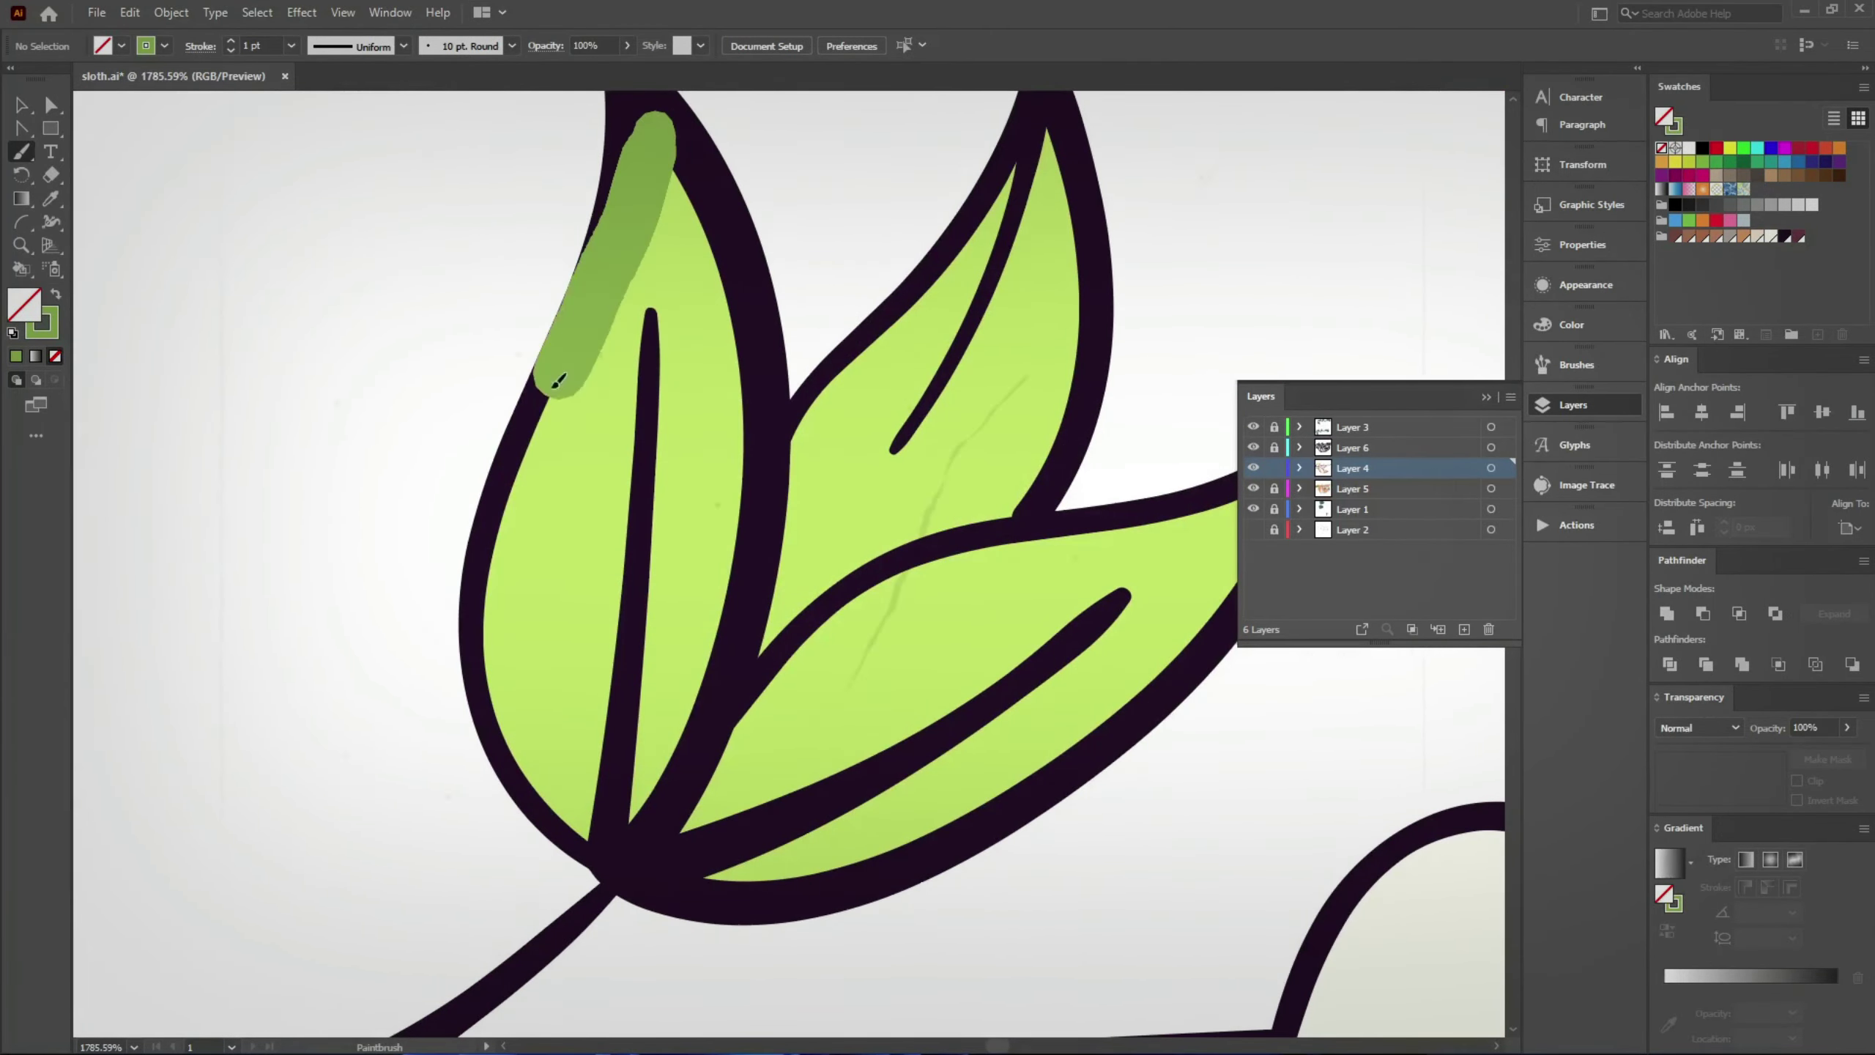
key("ctrl+z")
mouse_move(653, 134)
left_mouse_down()
mouse_move(531, 479)
mouse_move(657, 859)
left_mouse_up()
scroll(657, 859, "right", 2)
left_click_drag(544, 314, 521, 728)
scroll(514, 769, "right", 3)
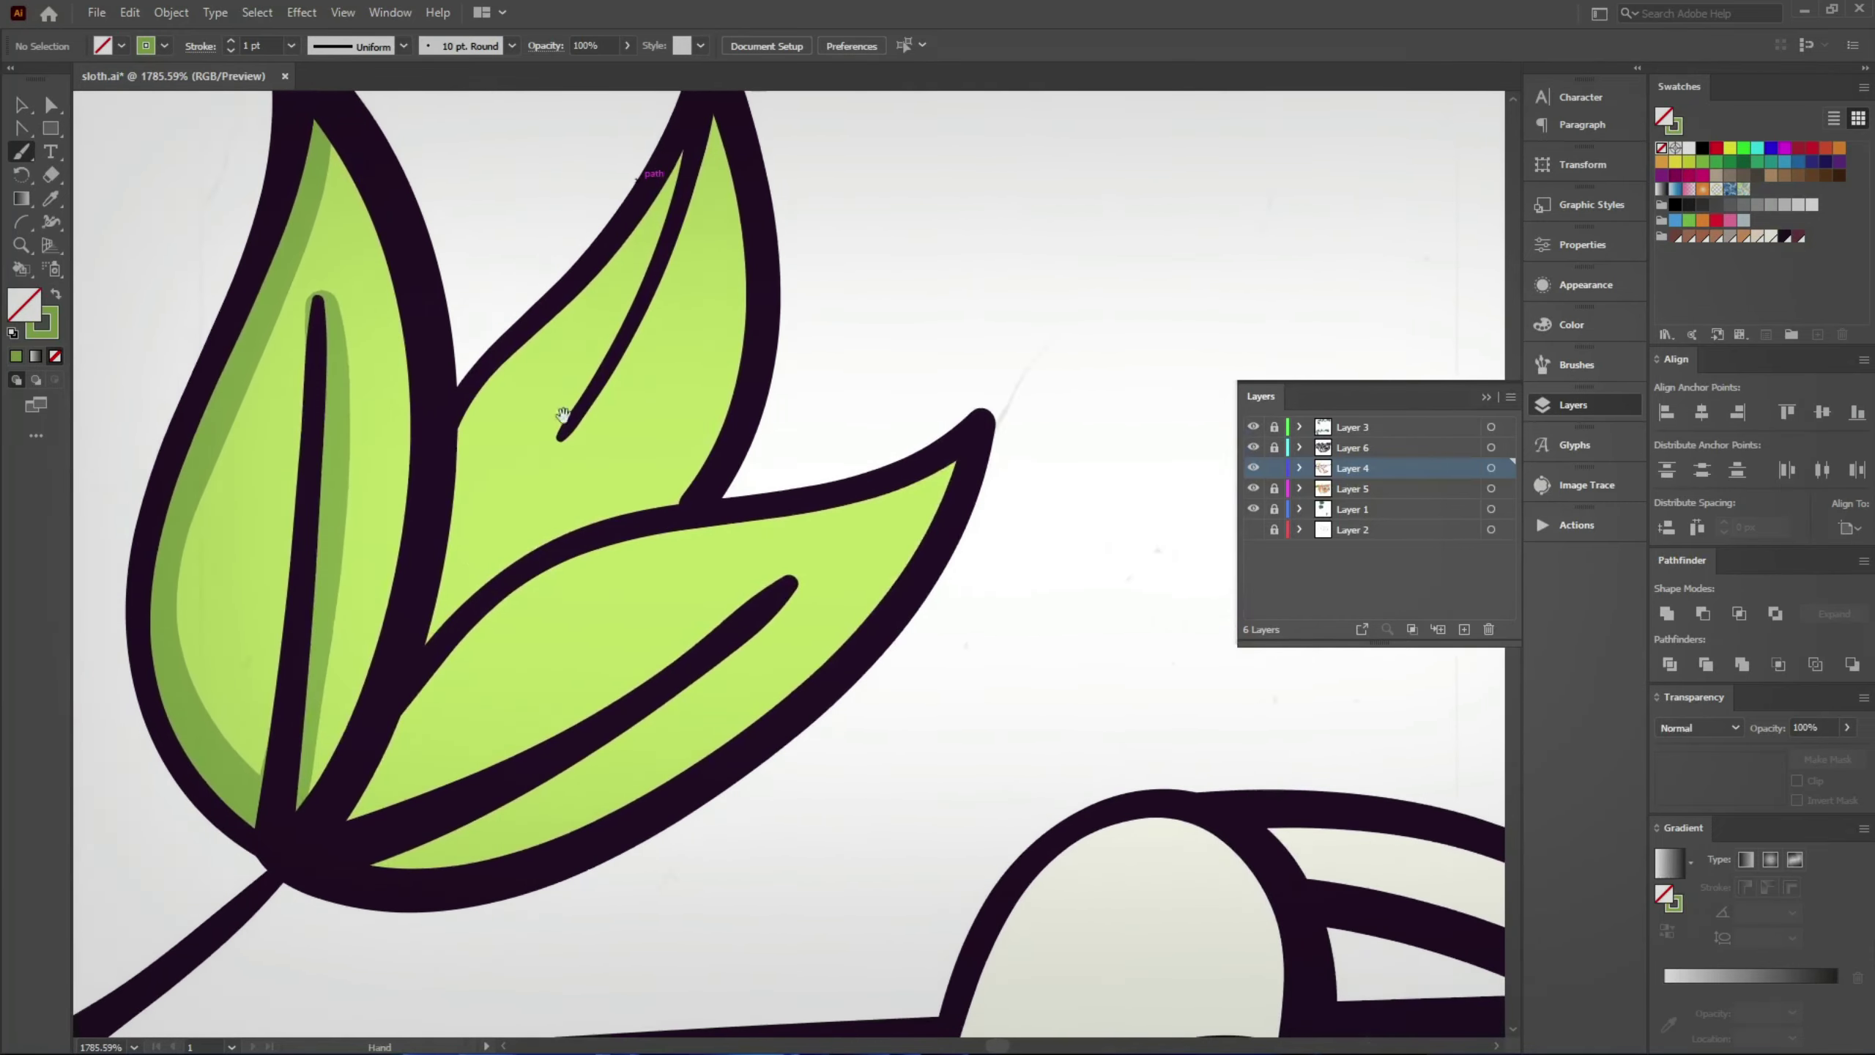
scroll(502, 598, "up", 2)
Step: Shade the middle leaf's vein and right edges and the base of the lower leaf
left_click_drag(502, 595, 647, 315)
left_click_drag(633, 441, 662, 293)
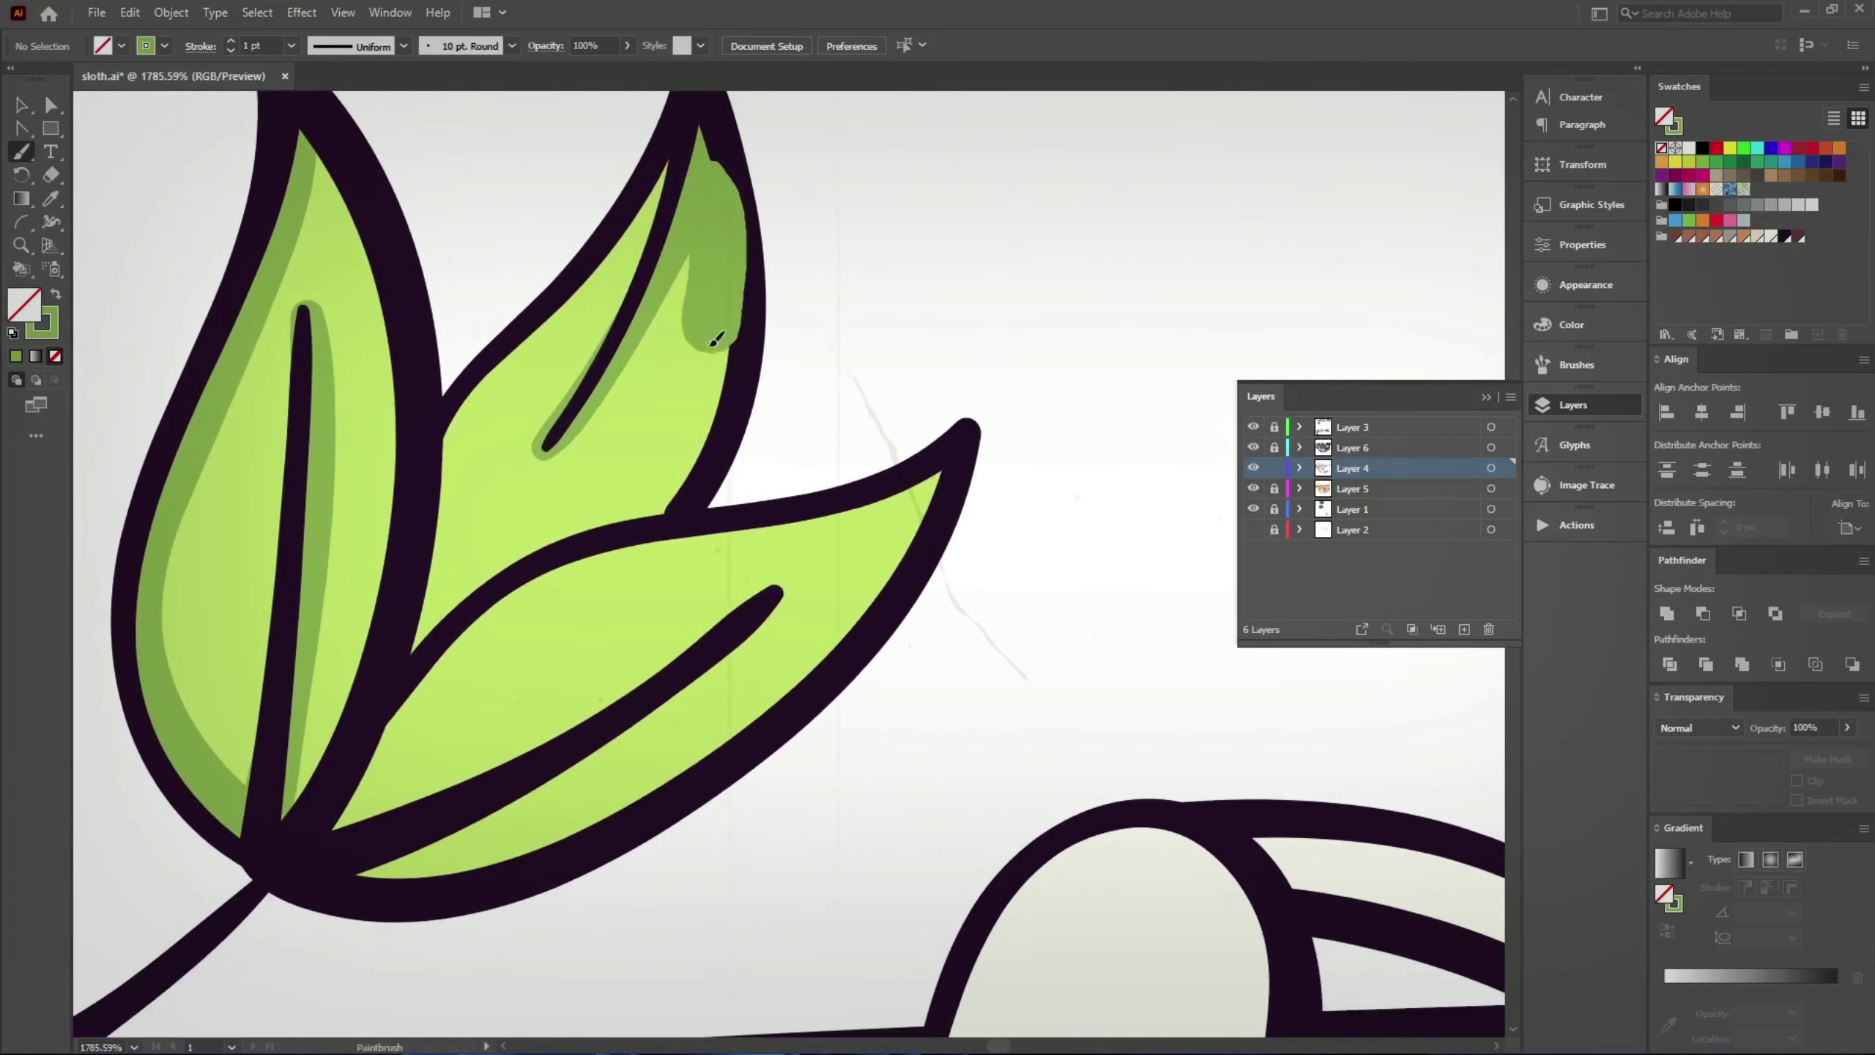
scroll(613, 413, "down", 2)
scroll(568, 545, "up", 3)
left_click_drag(569, 545, 632, 243)
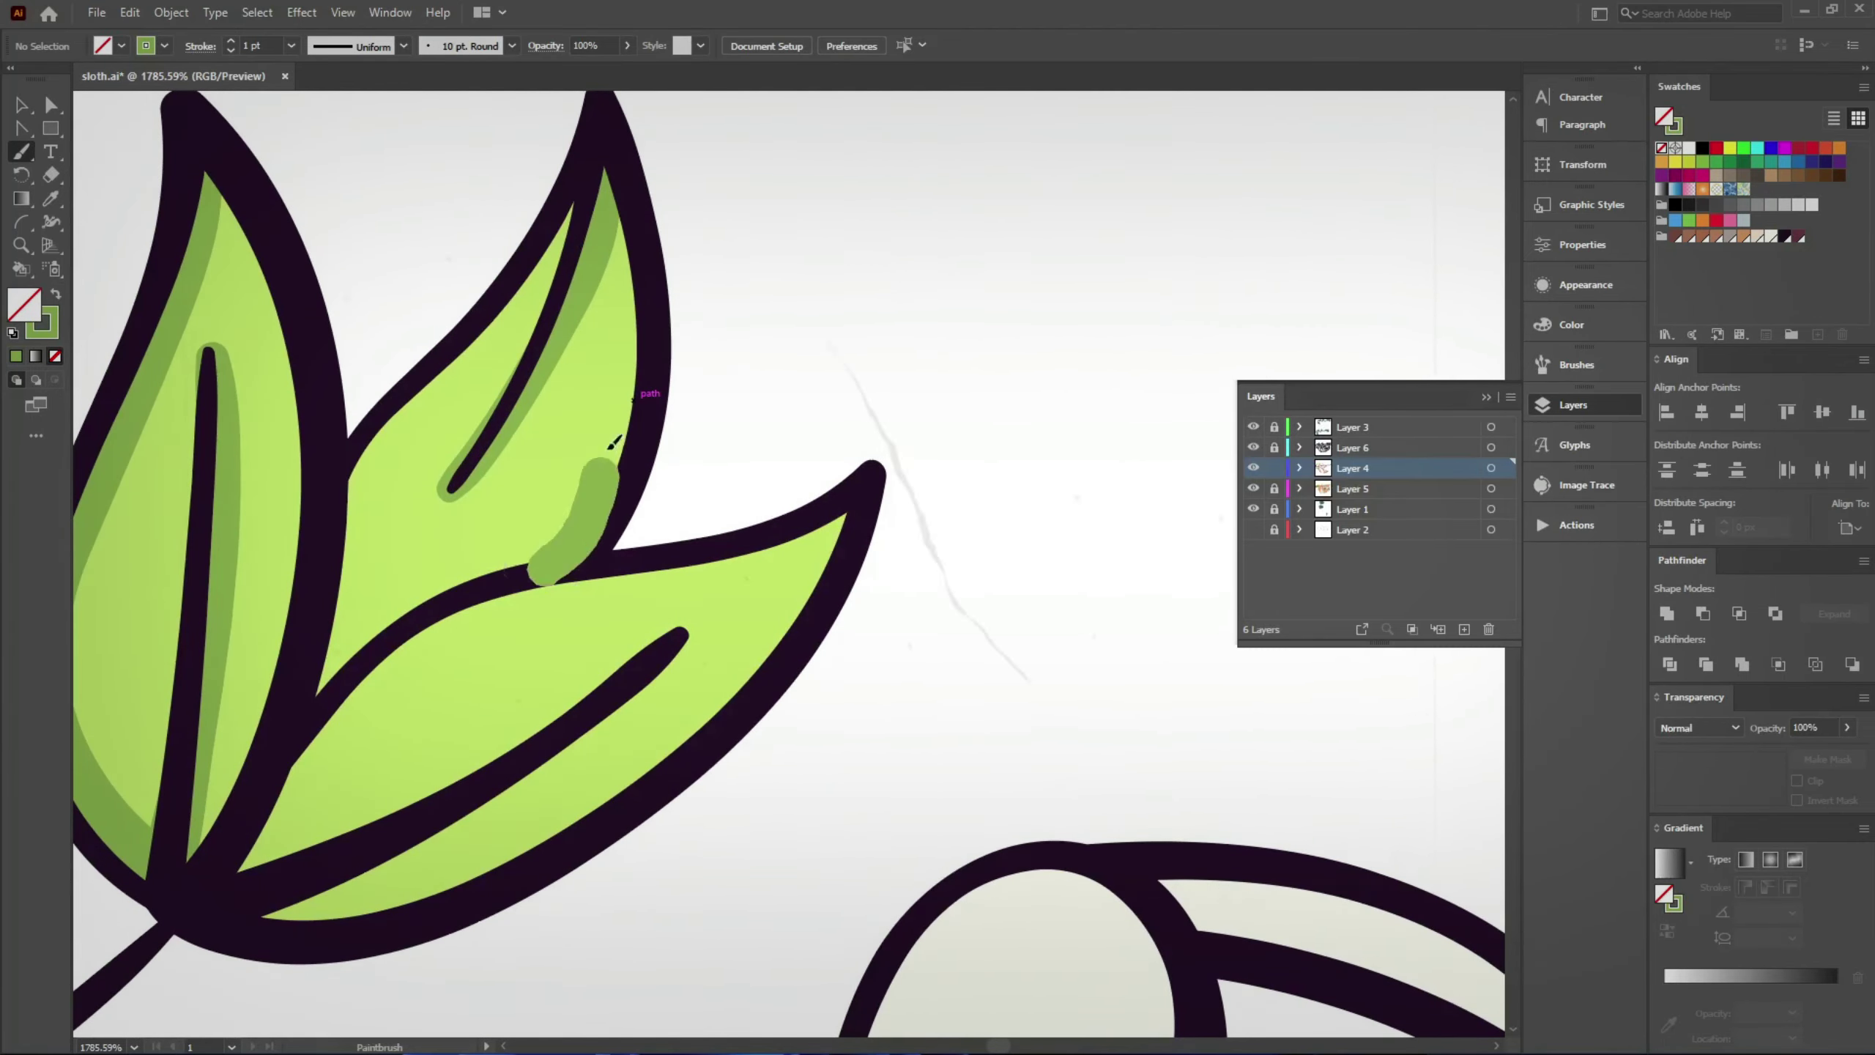
mouse_move(230, 880)
left_mouse_down()
mouse_move(382, 678)
mouse_move(849, 517)
left_mouse_up()
scroll(693, 635, "down", 10)
Step: Paint a pale highlight along the left leaf's edge above the branch, then zoom out to check it
scroll(963, 731, "down", 3)
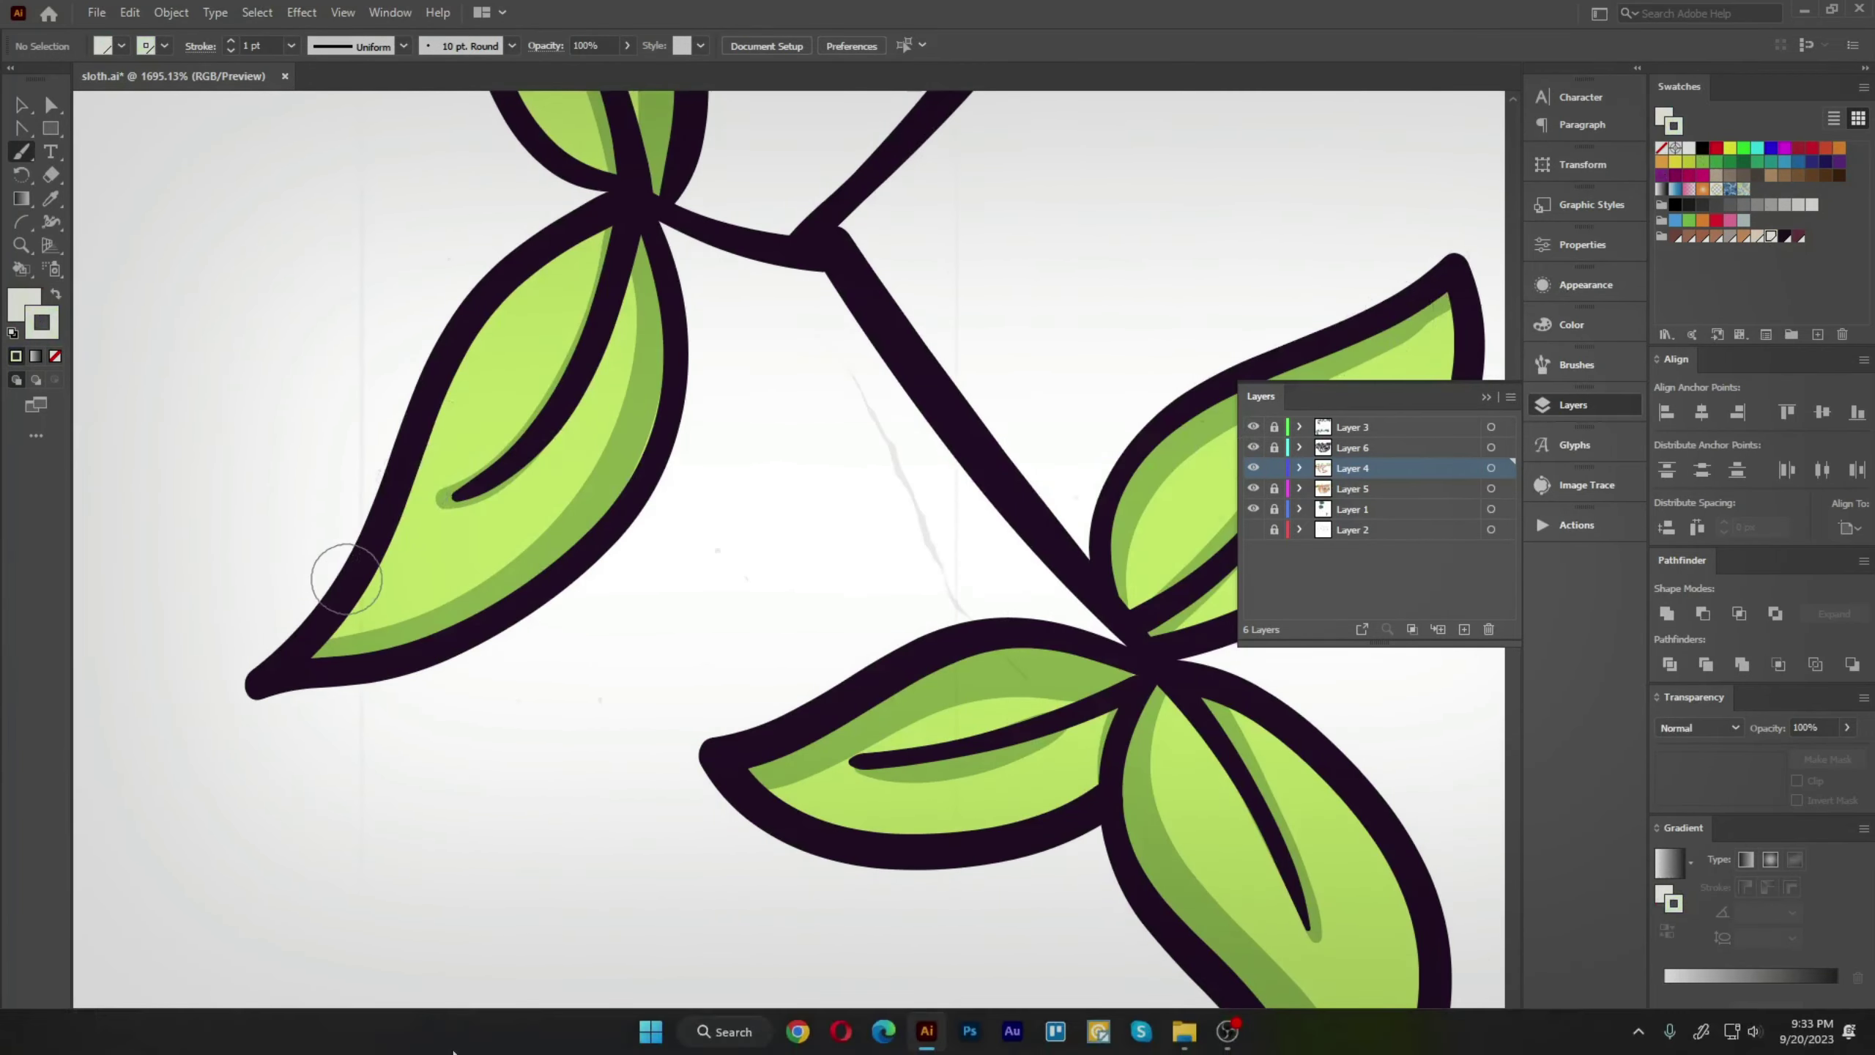
left_click_drag(428, 469, 579, 252)
left_click(726, 312, "alt")
Step: Add white highlights down the left edge and base of the leaf above the branch
left_click(784, 520)
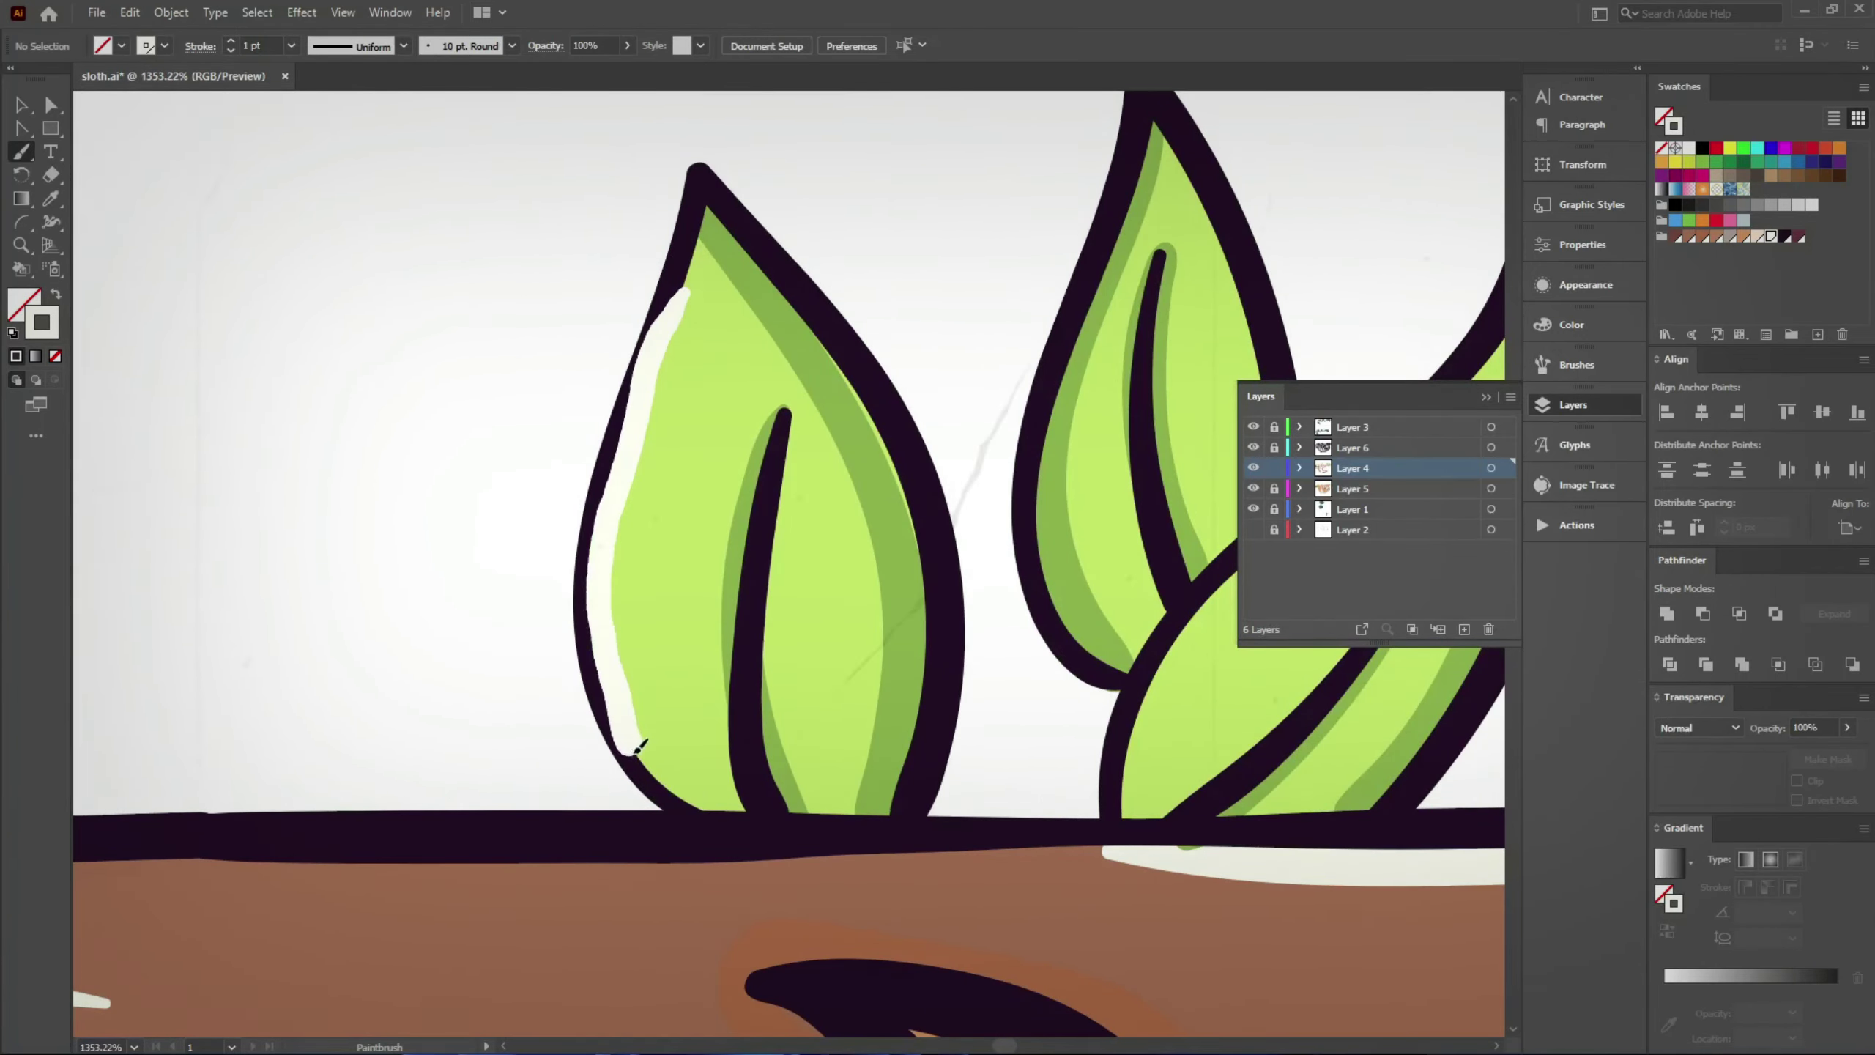
left_click_drag(674, 310, 635, 764)
scroll(784, 812, "down", 4)
scroll(1367, 879, "up", 4)
left_click_drag(484, 761, 535, 588)
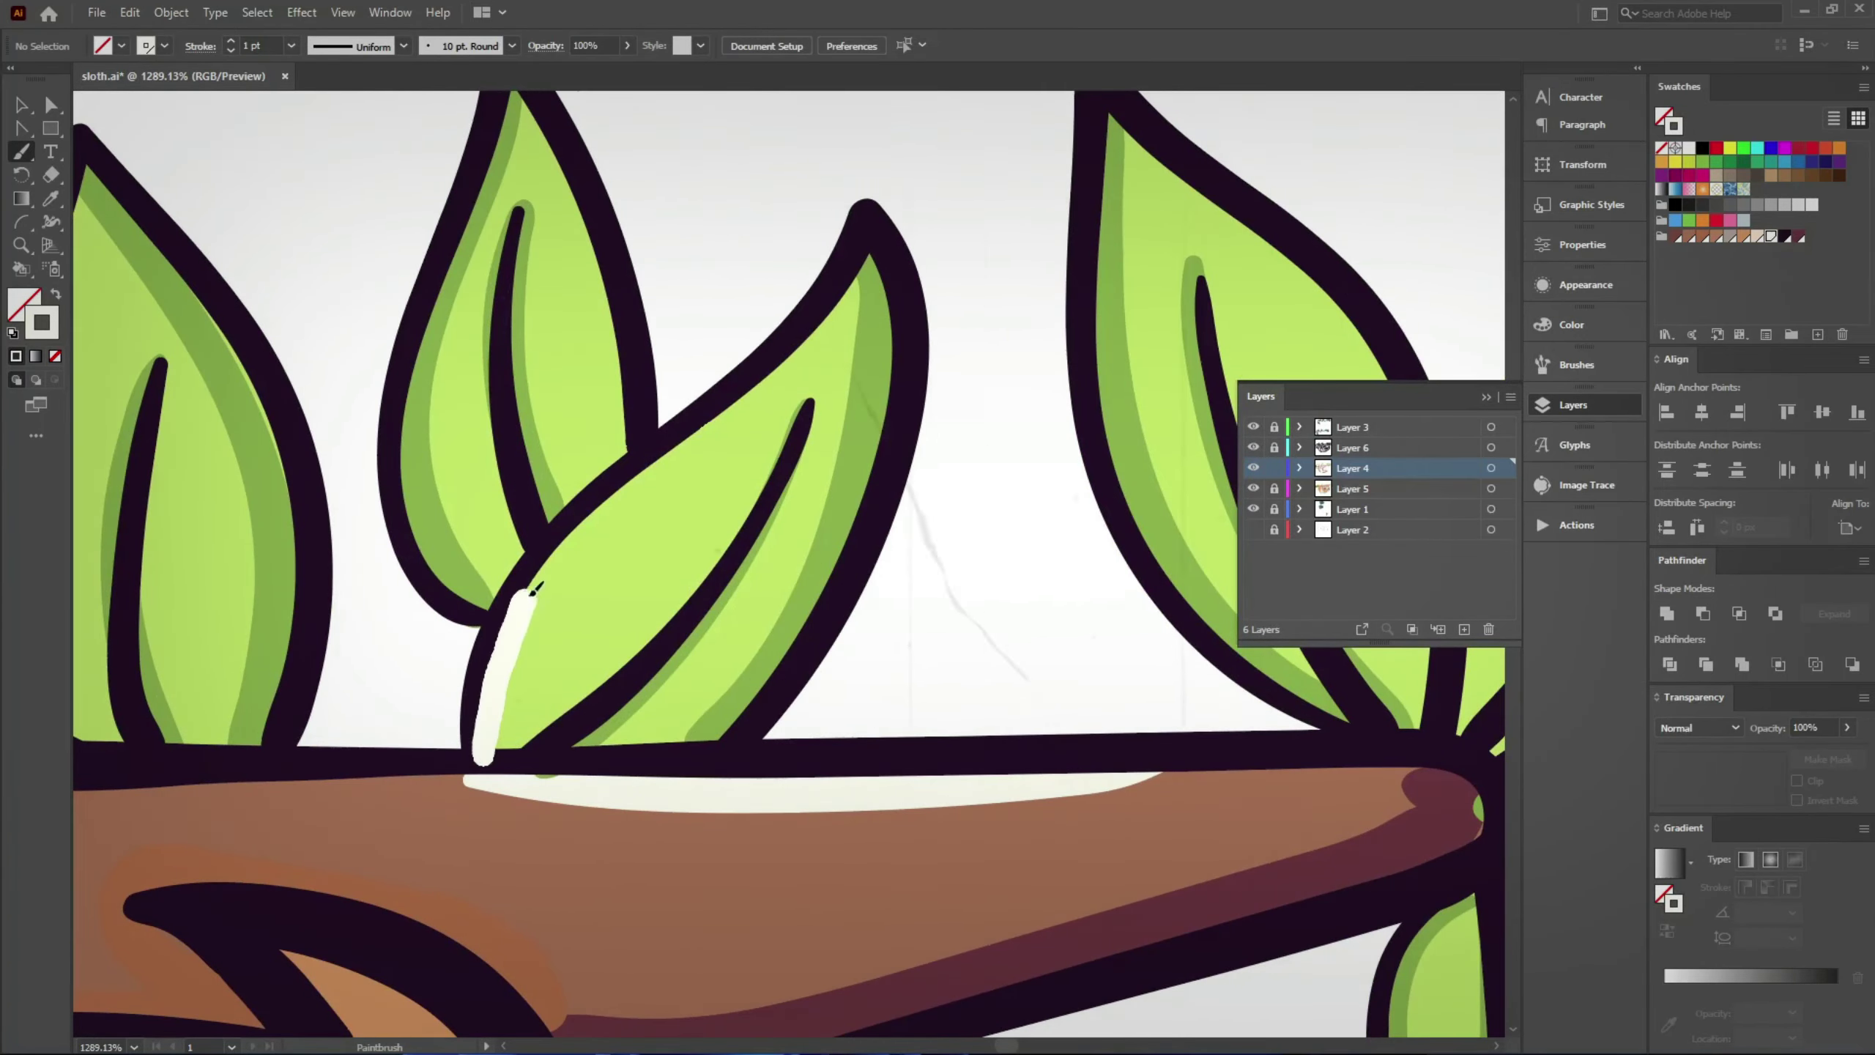
scroll(541, 581, "down", 3)
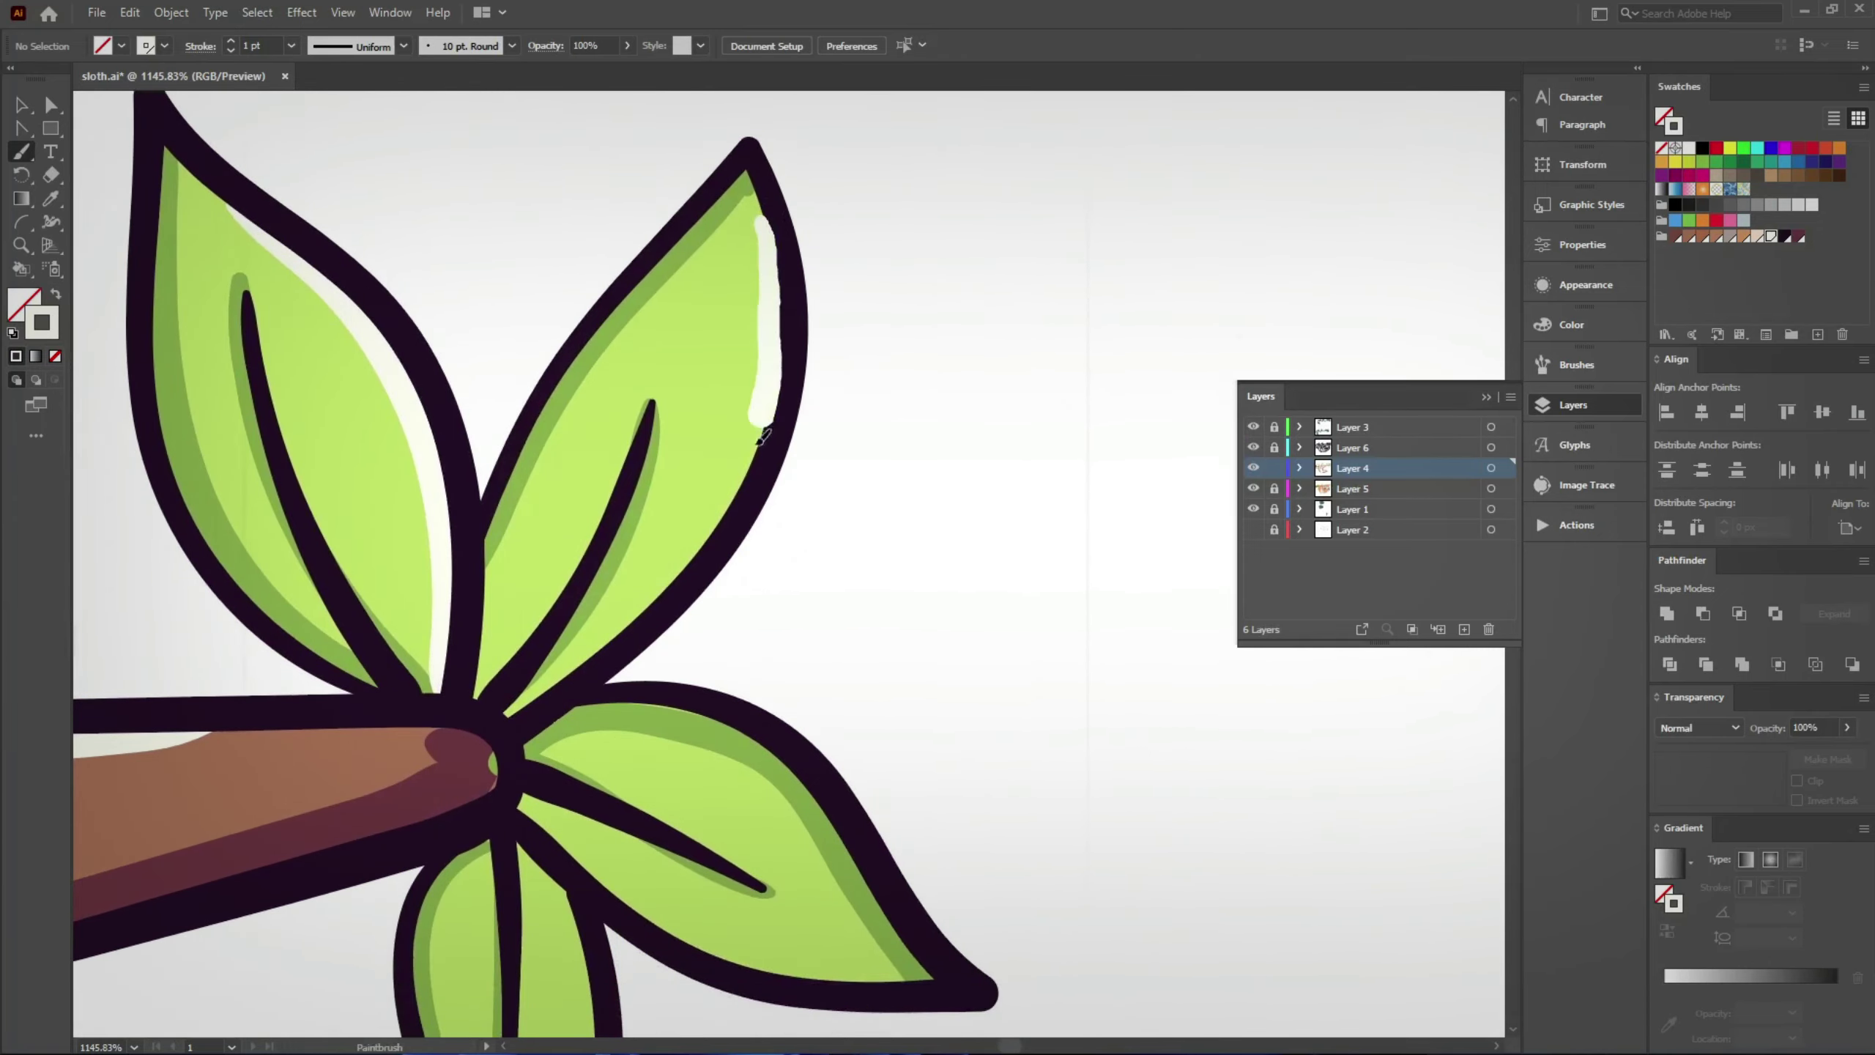
Step: Highlight the right leaf's edge, the leaf junction, and the hanging leaf's edge in white
left_click_drag(767, 206, 583, 673)
scroll(609, 685, "down", 2)
scroll(608, 685, "up", 5)
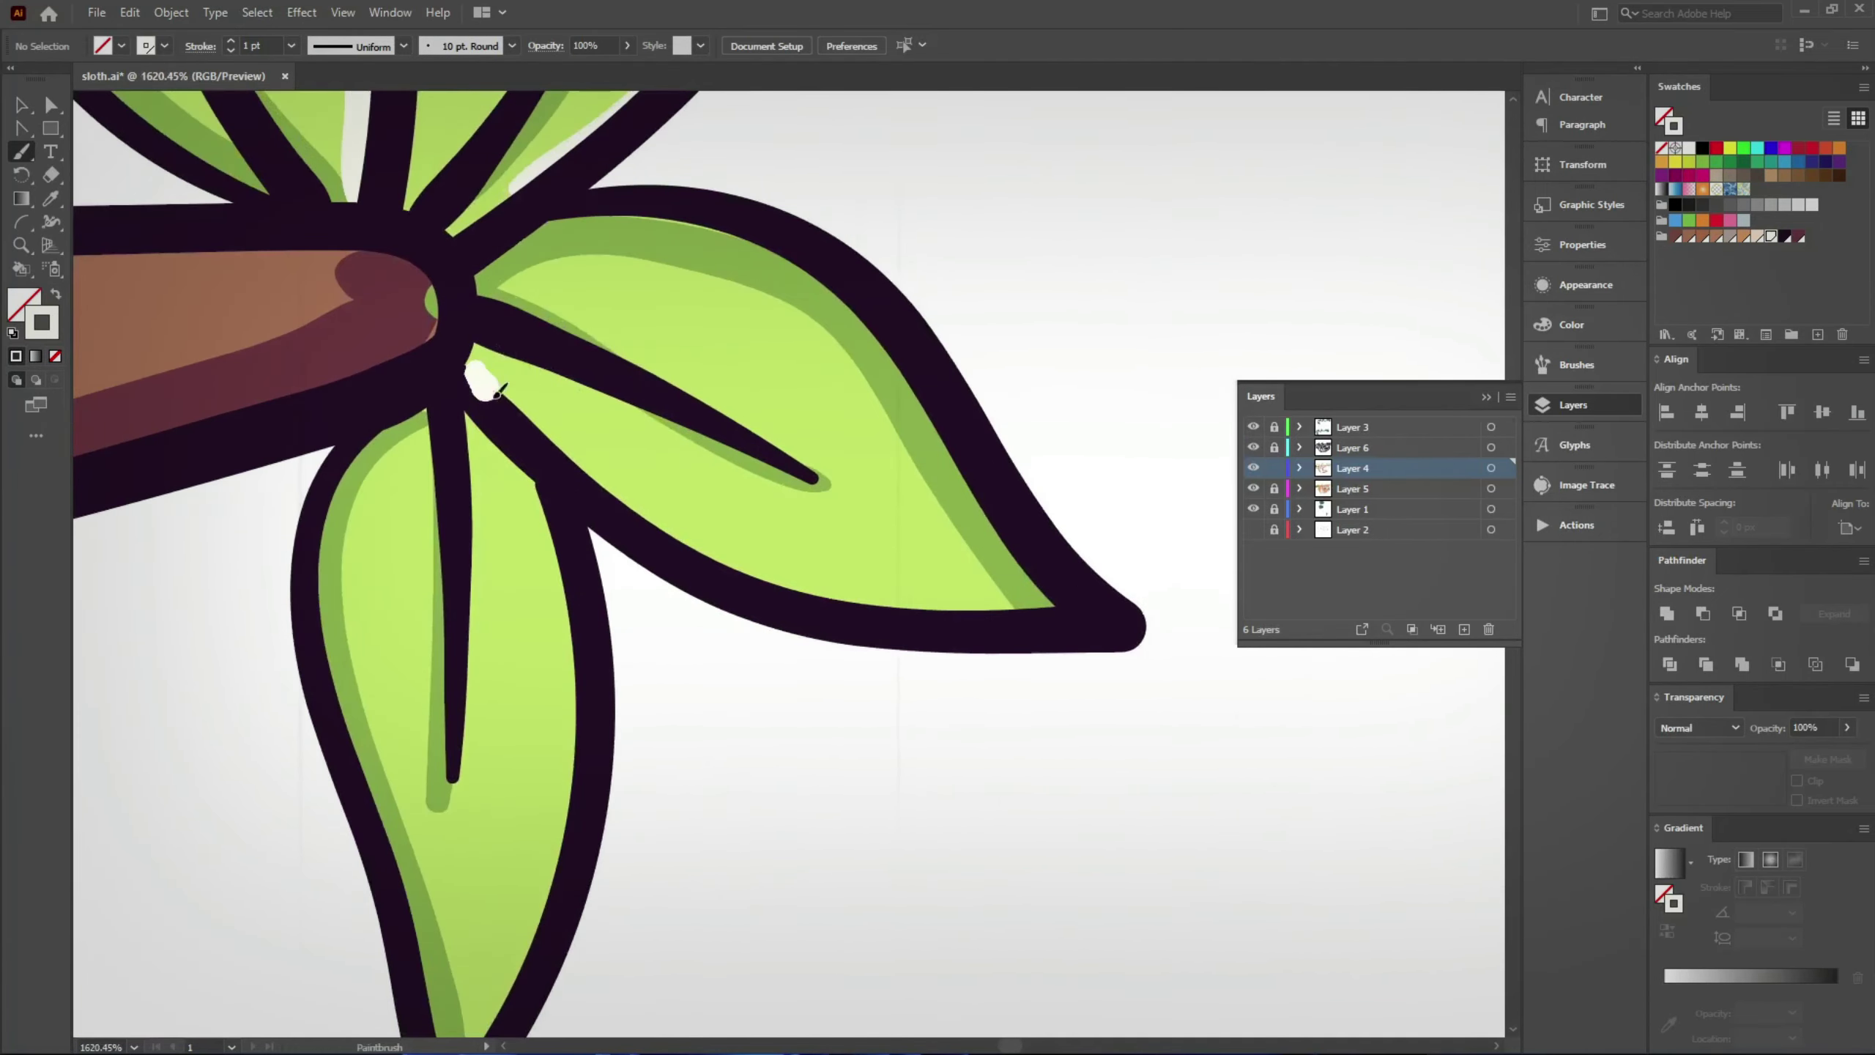
left_click_drag(481, 369, 849, 598)
scroll(541, 560, "down", 3)
scroll(606, 574, "up", 3)
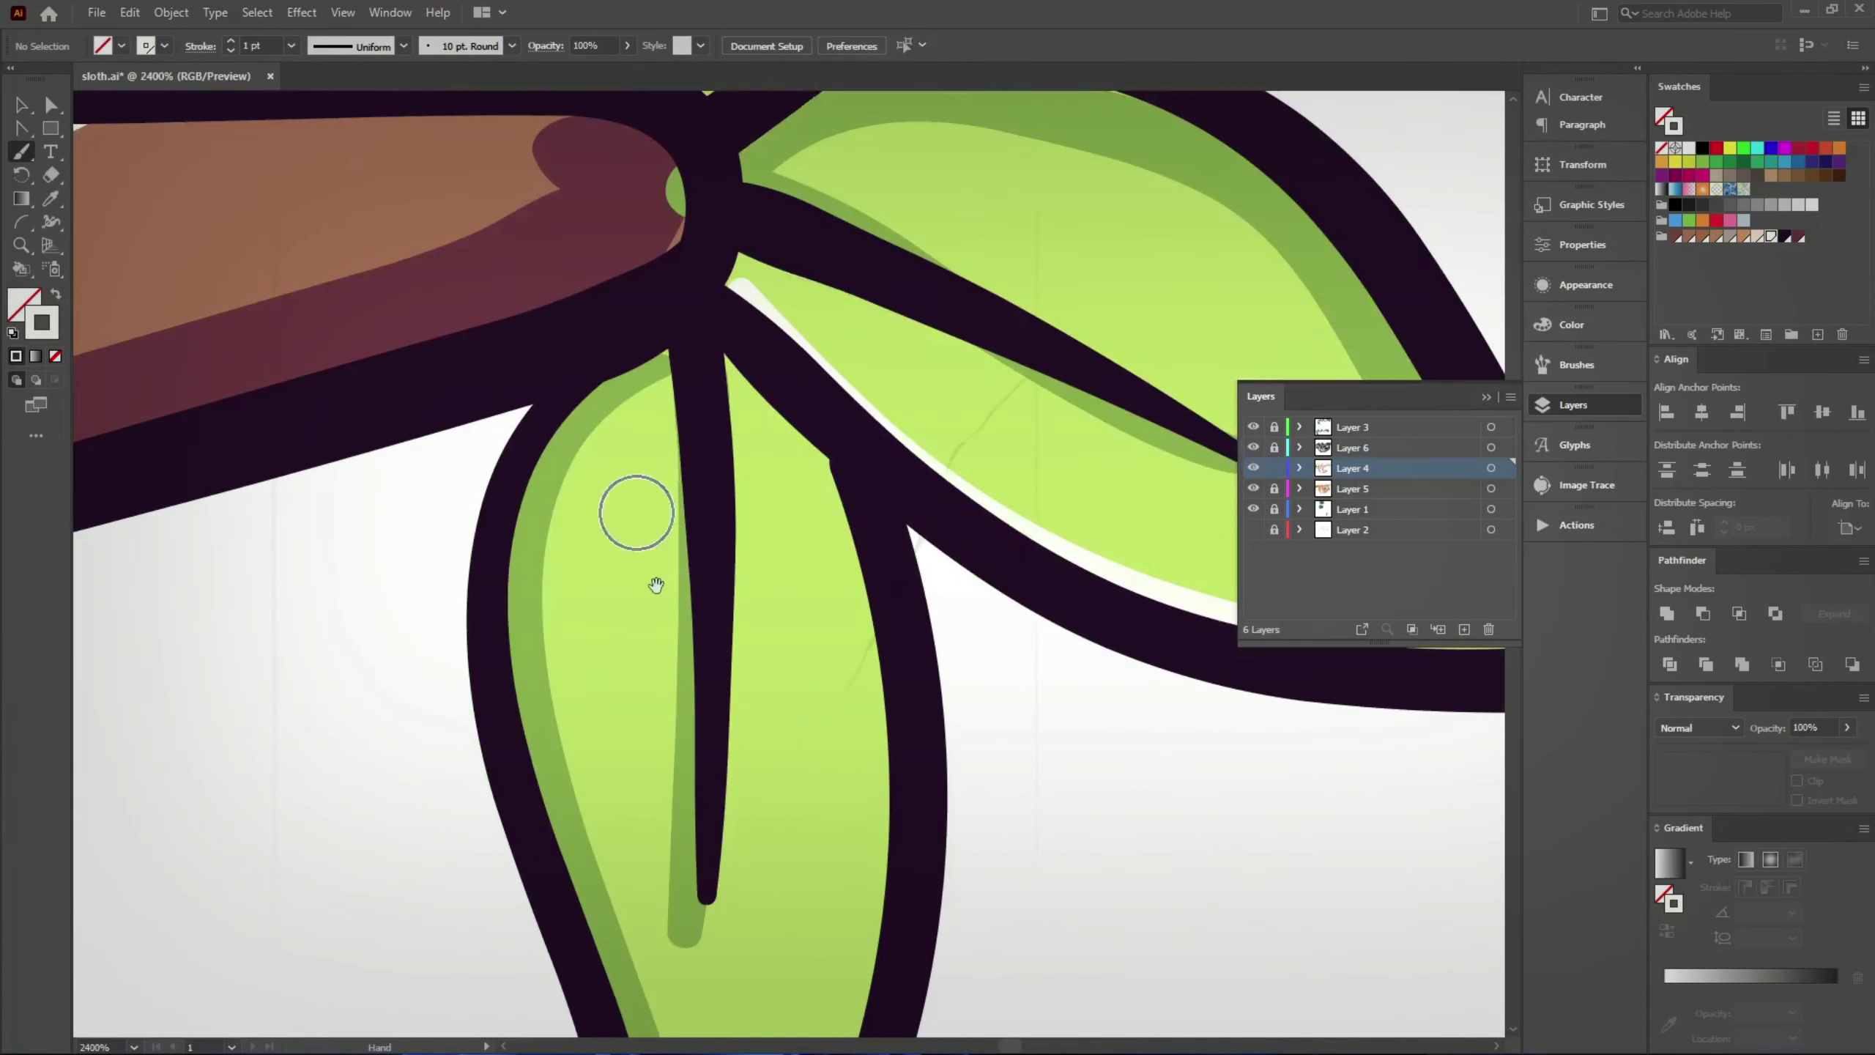
left_click_drag(636, 515, 620, 389)
mouse_move(612, 244)
left_mouse_down()
mouse_move(672, 291)
mouse_move(706, 783)
left_mouse_up()
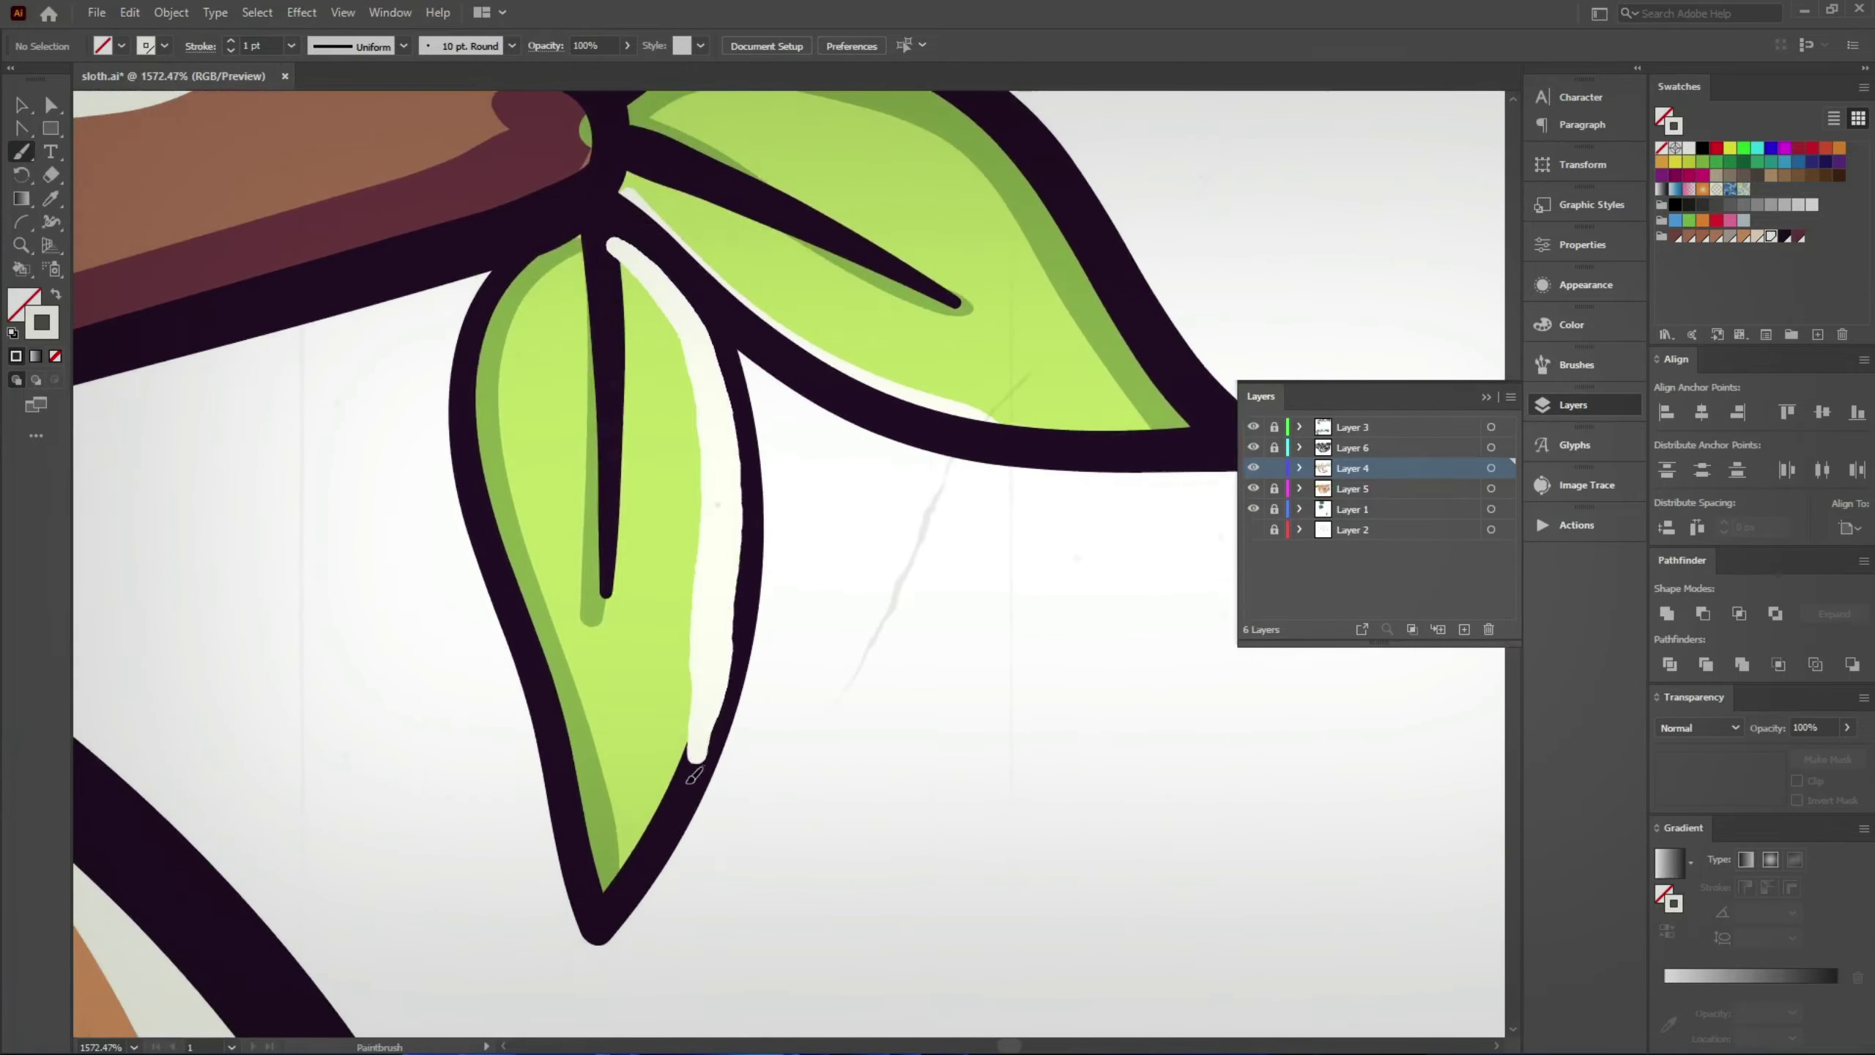
scroll(743, 405, "down", 5)
Step: Undo the misplaced white highlight near the sloth's face
scroll(744, 405, "up", 2)
scroll(743, 405, "down", 5)
scroll(878, 490, "up", 5)
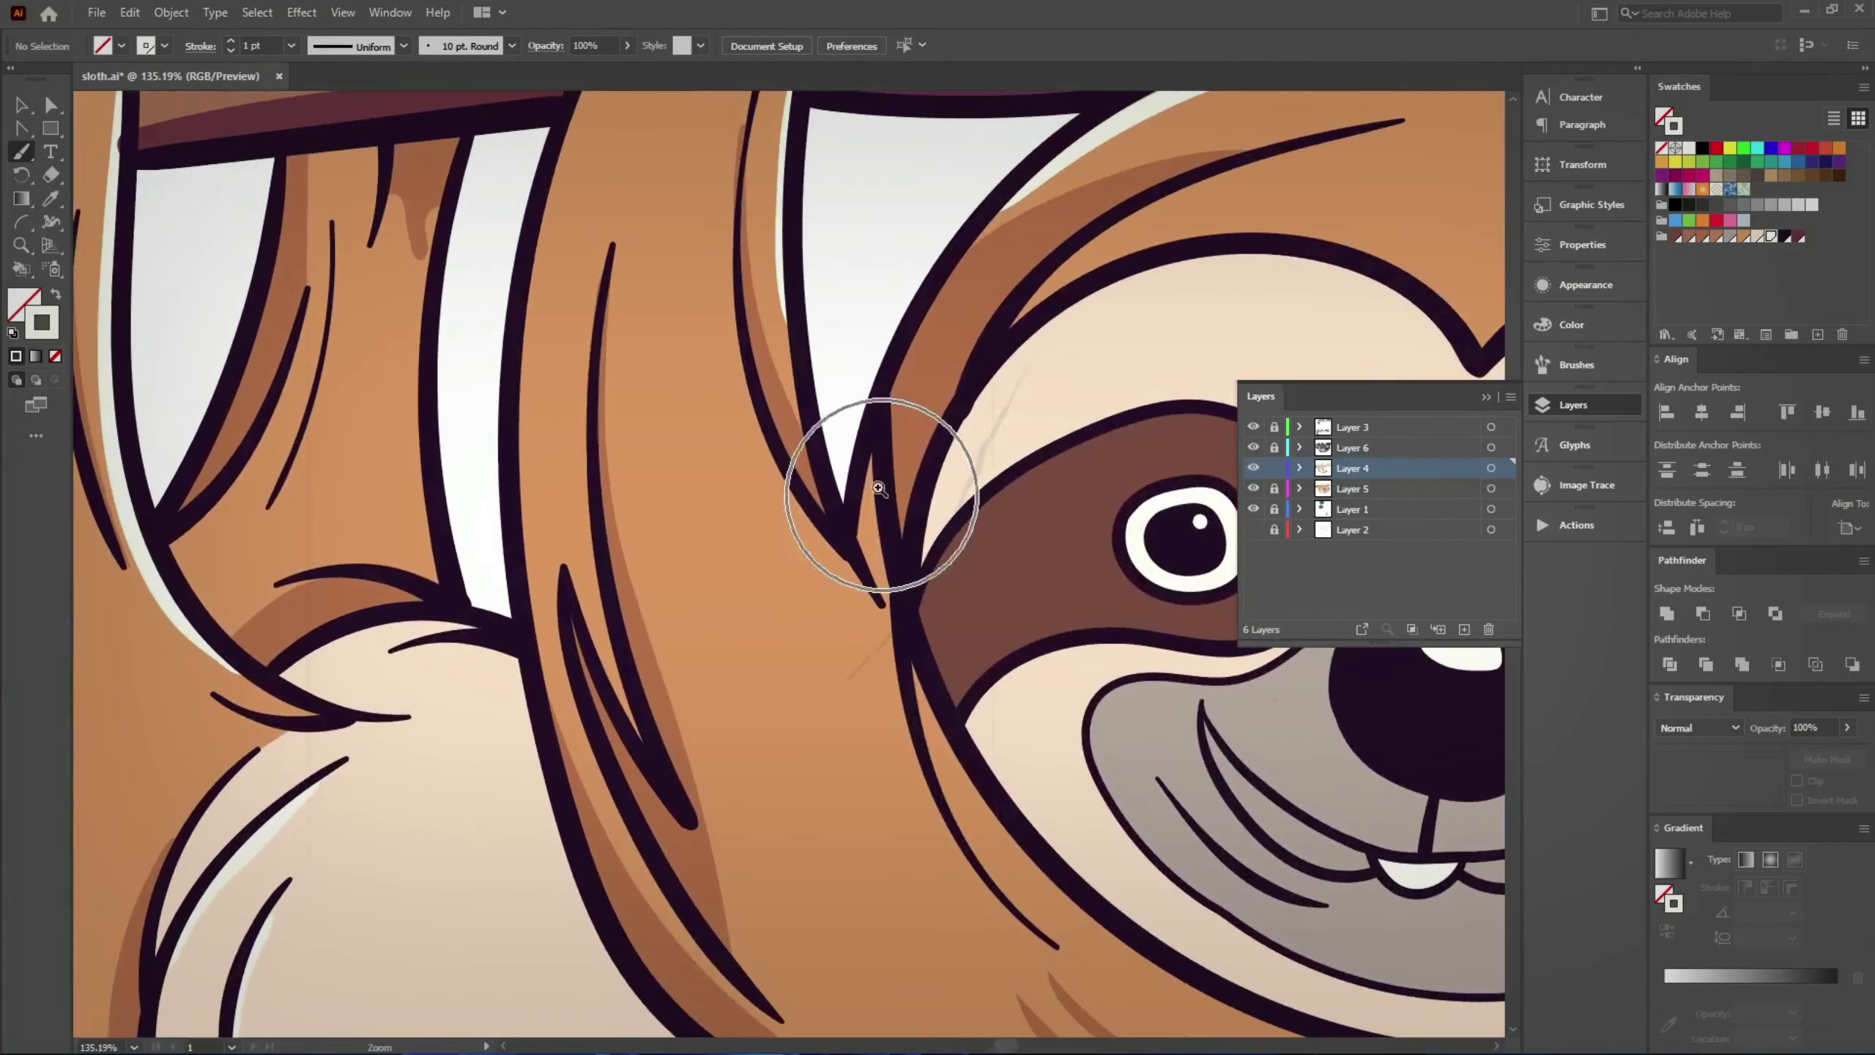
scroll(531, 564, "up", 2)
scroll(531, 564, "down", 1)
scroll(530, 564, "down", 5)
scroll(519, 360, "up", 6)
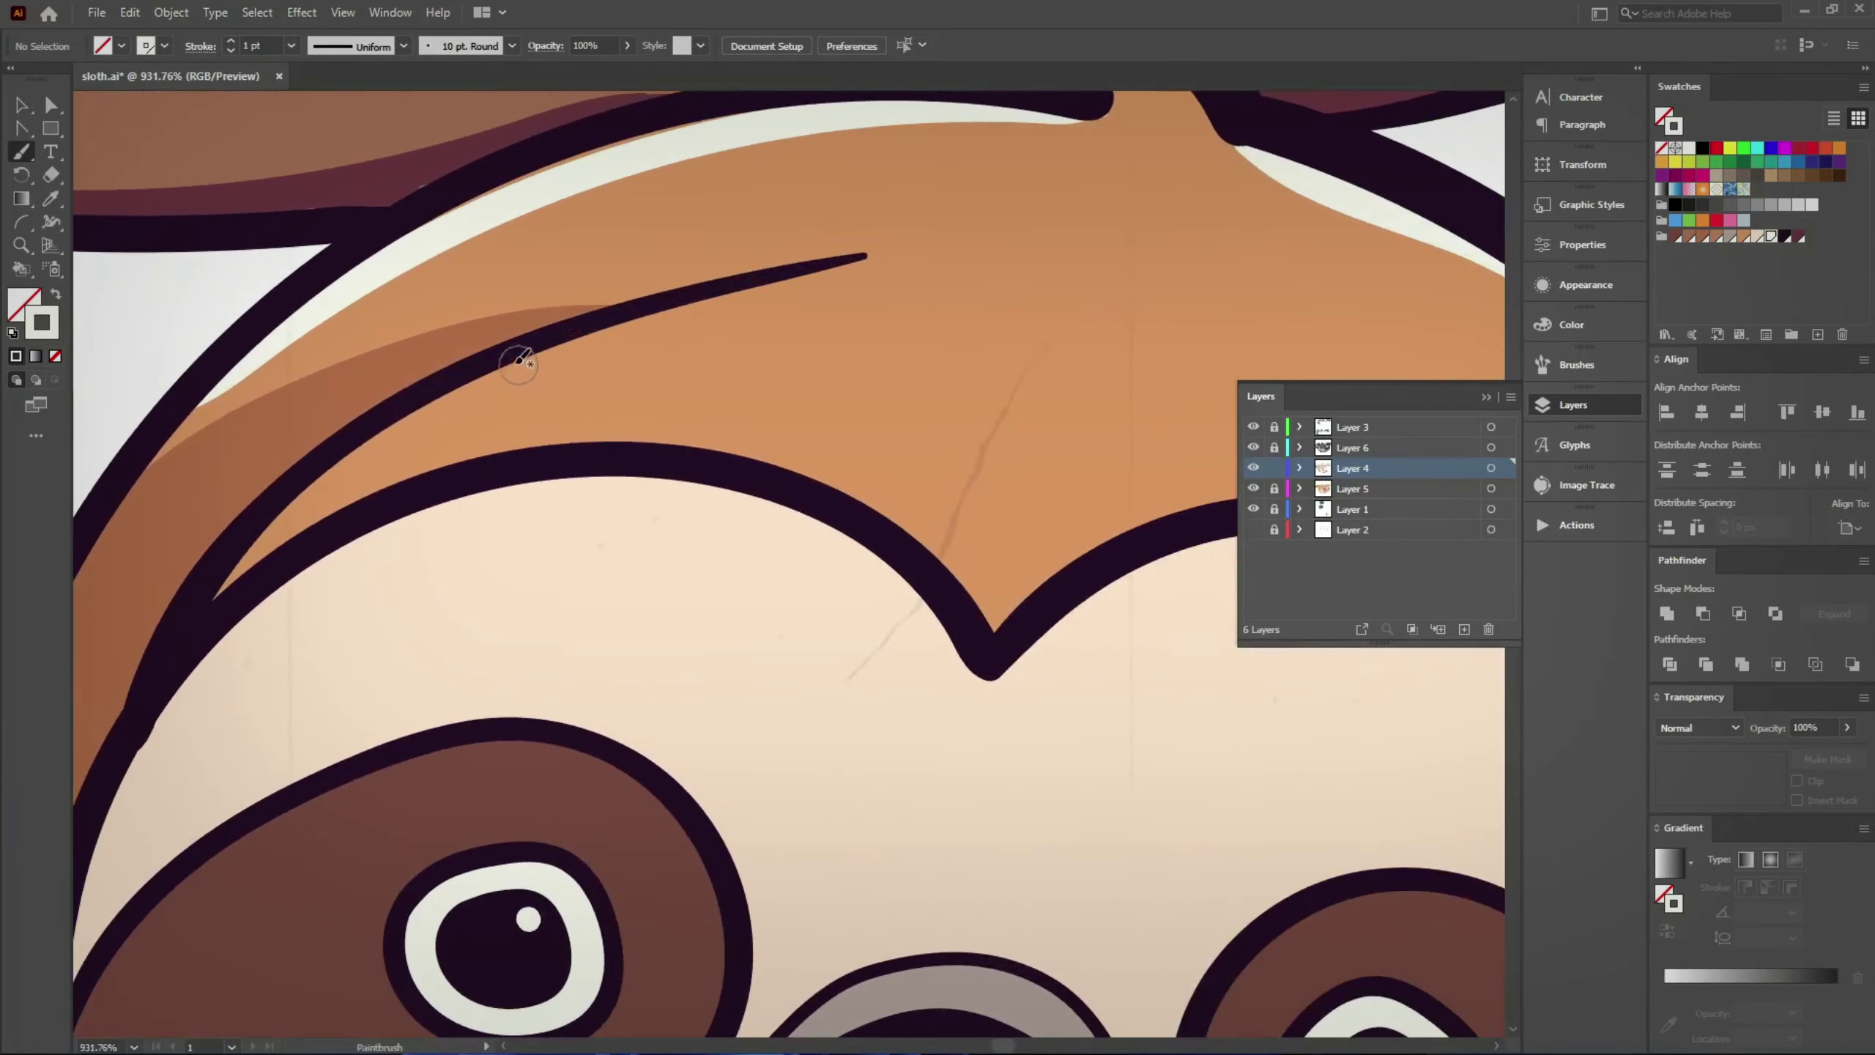
key("ctrl+z")
Step: Paint a white highlight along the arm beside the face and fit the artboard in view
scroll(654, 611, "down", 4)
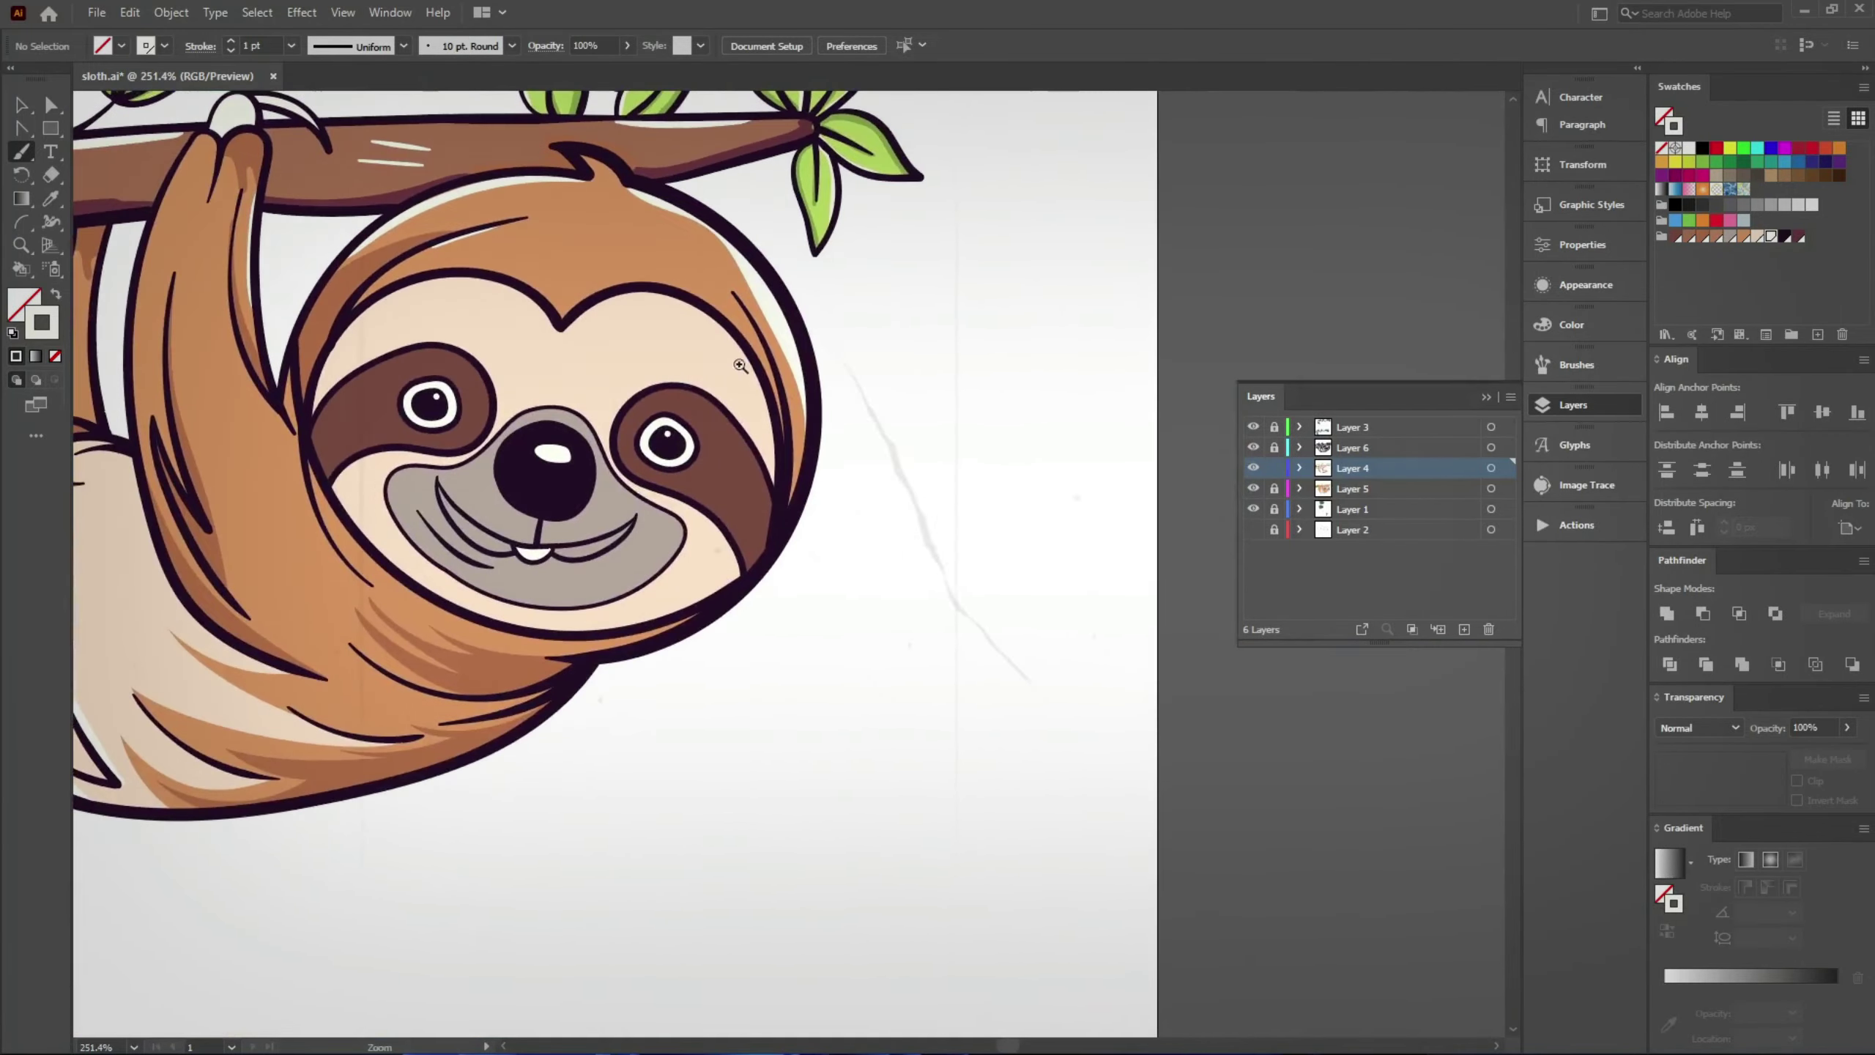
scroll(653, 612, "down", 2)
scroll(561, 517, "up", 5)
scroll(532, 443, "up", 1)
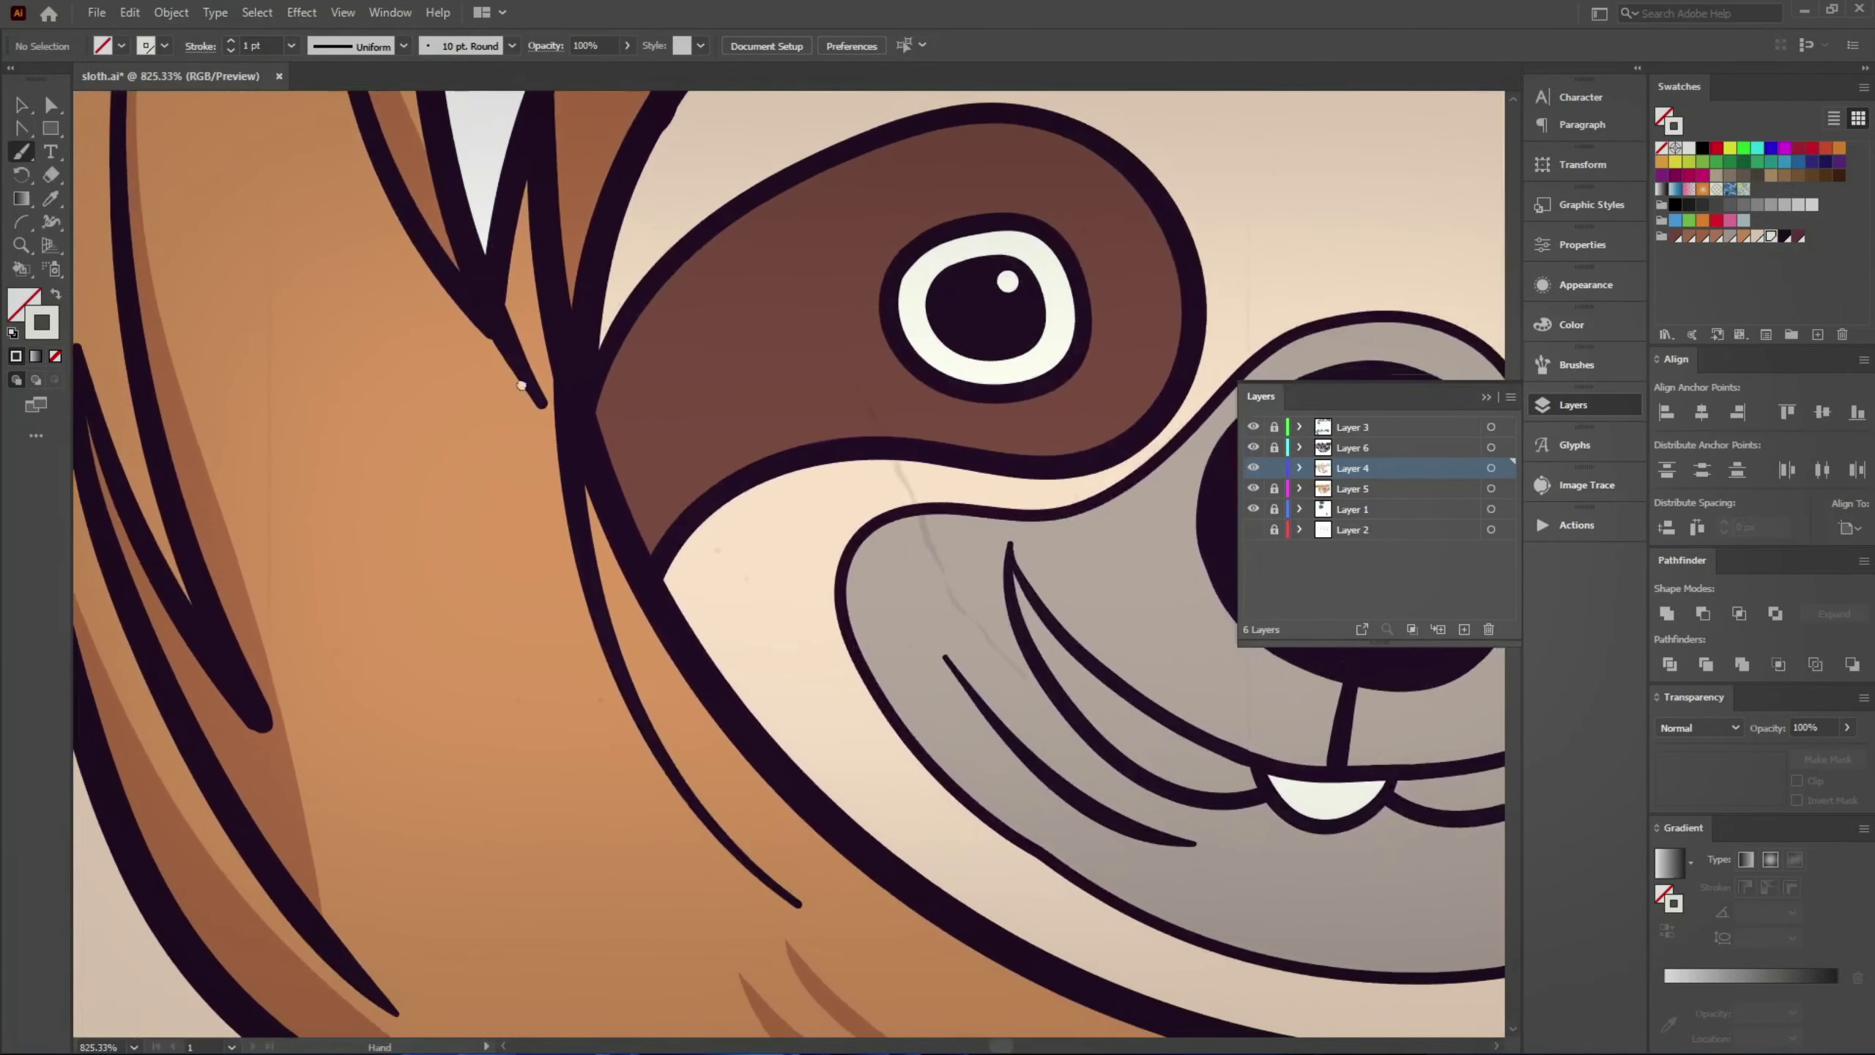
left_click_drag(509, 289, 515, 346)
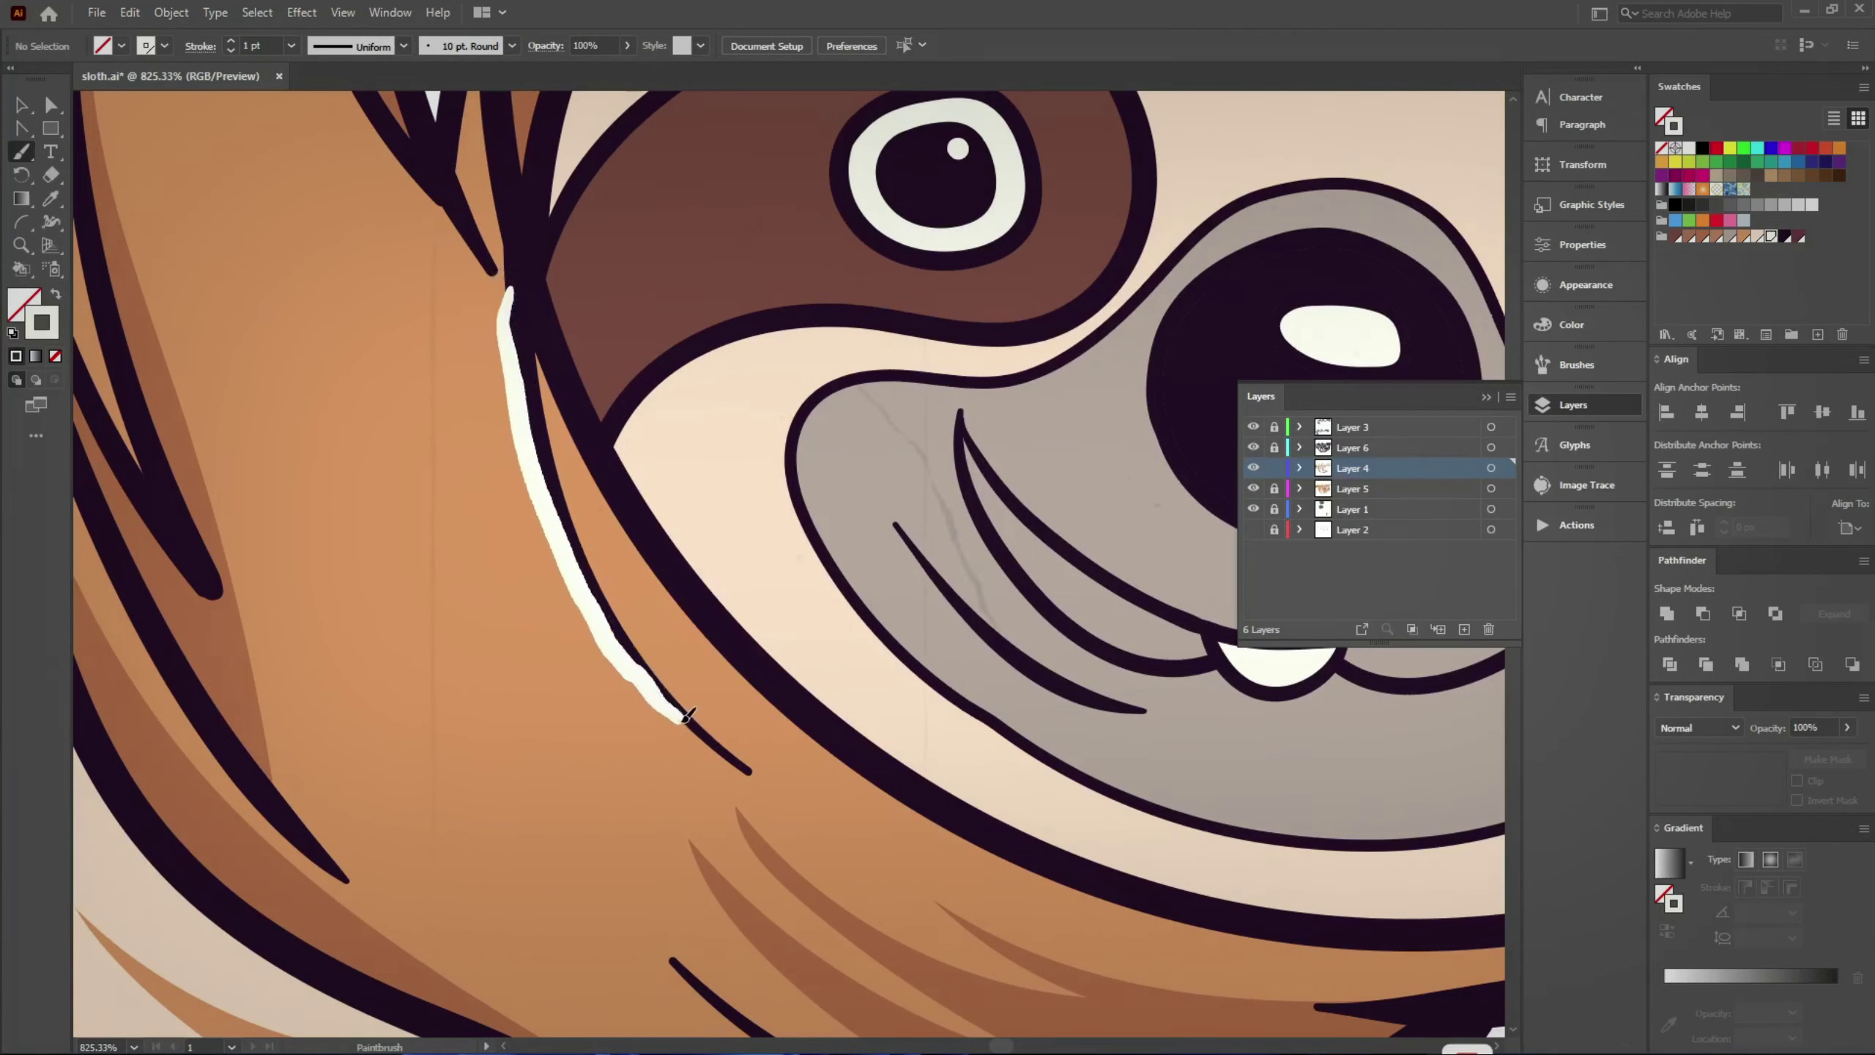
left_click_drag(687, 715, 685, 720)
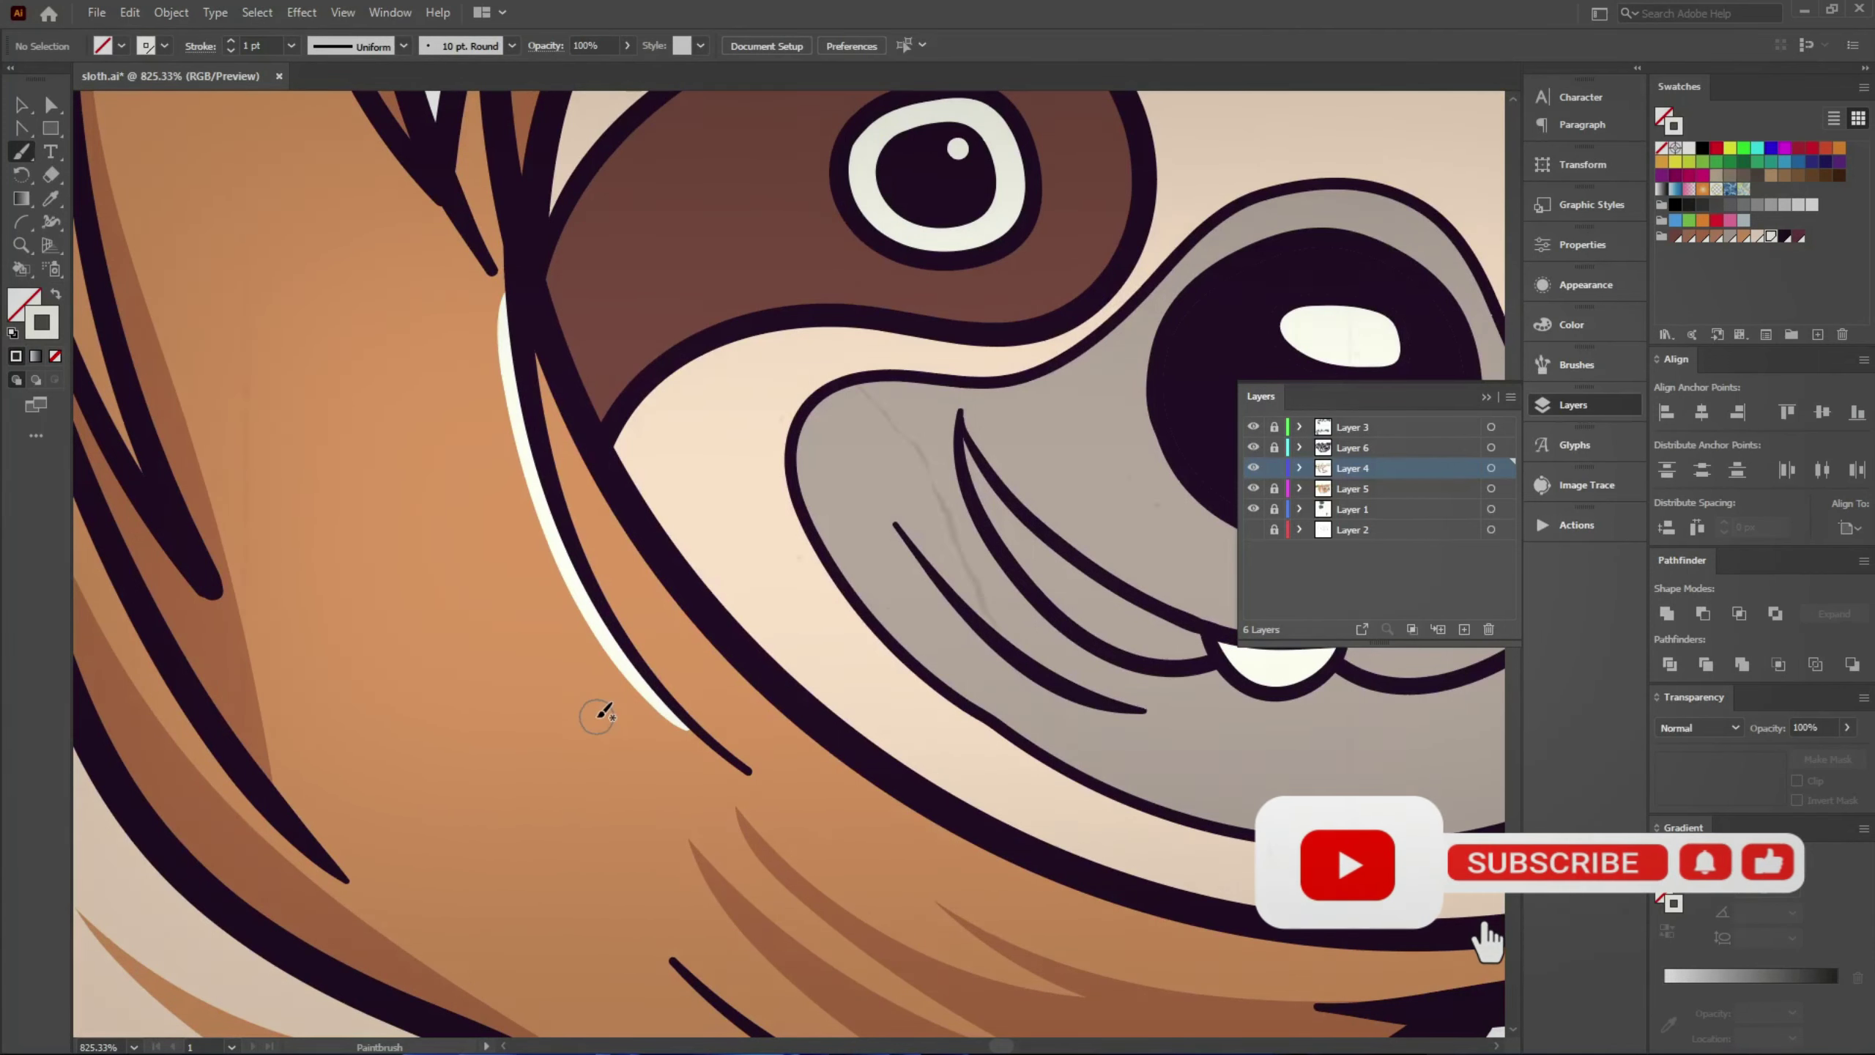
key("ctrl+0")
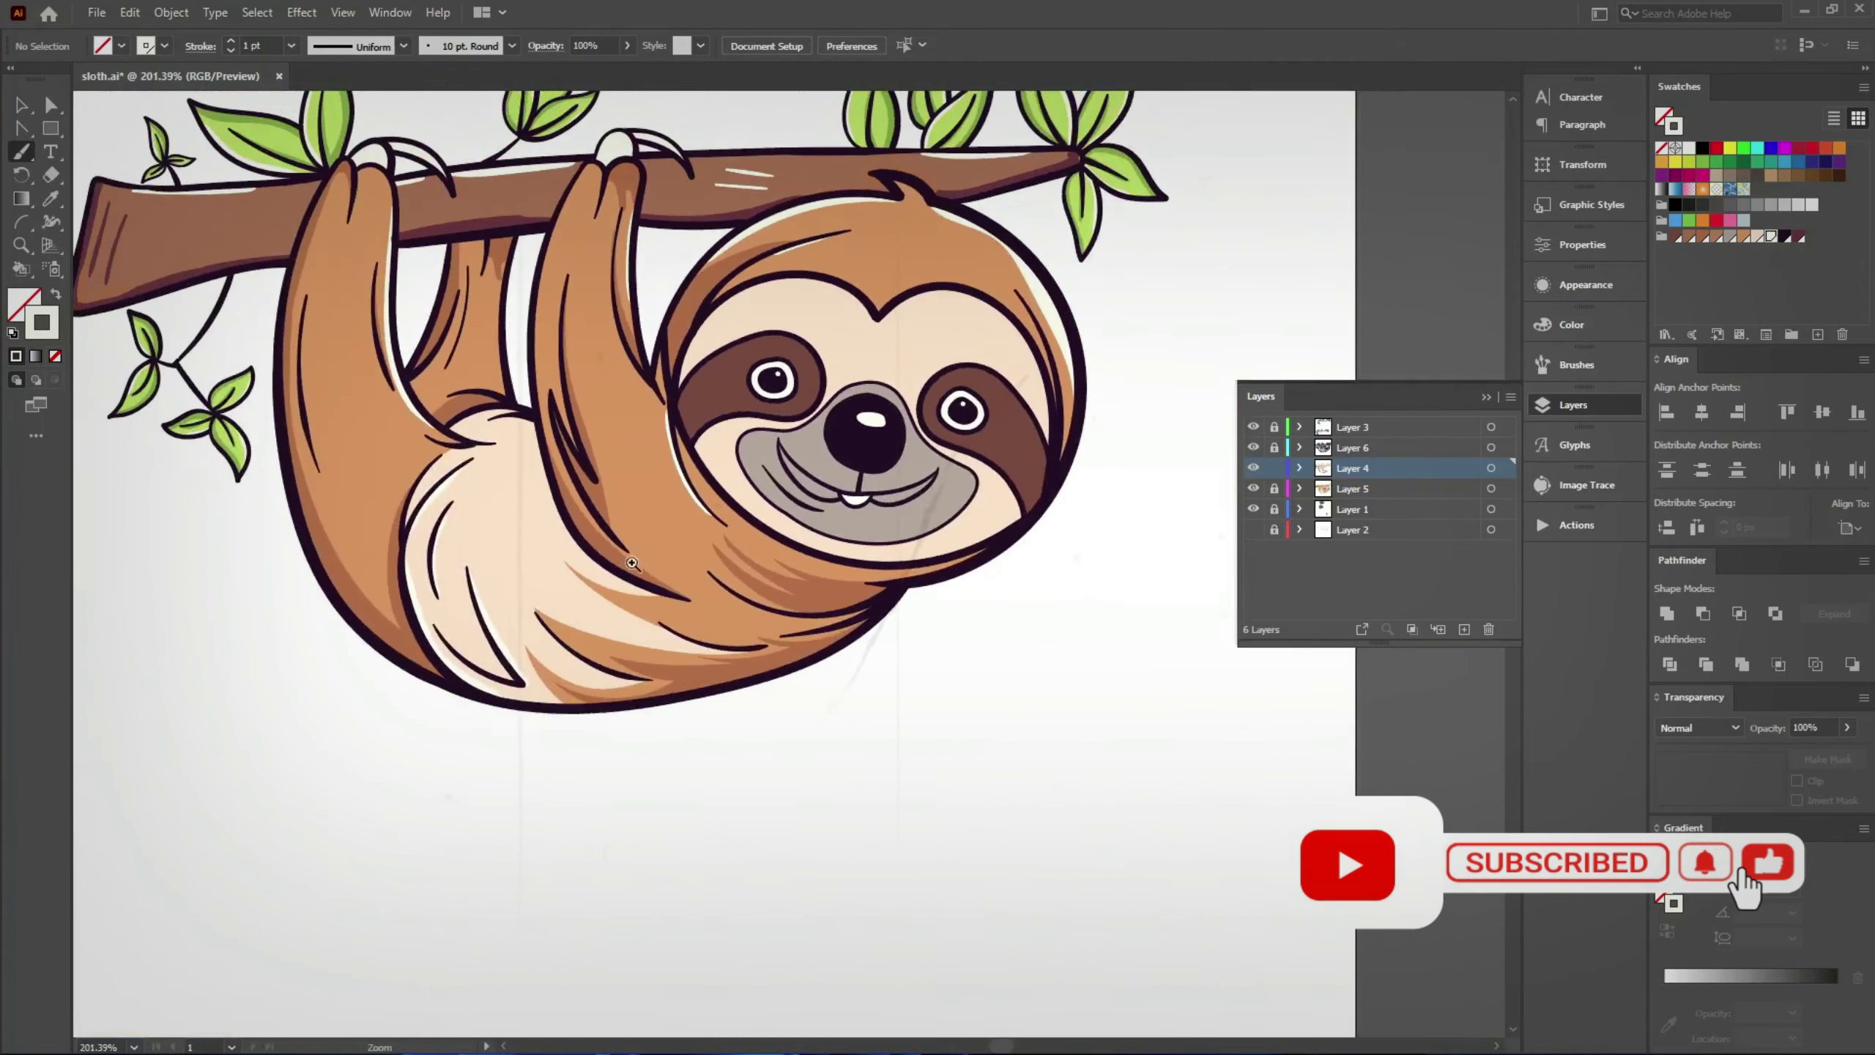
Step: Handwrite 'thats final' in dark green below the sloth and underline it with zigzag strokes
key("v")
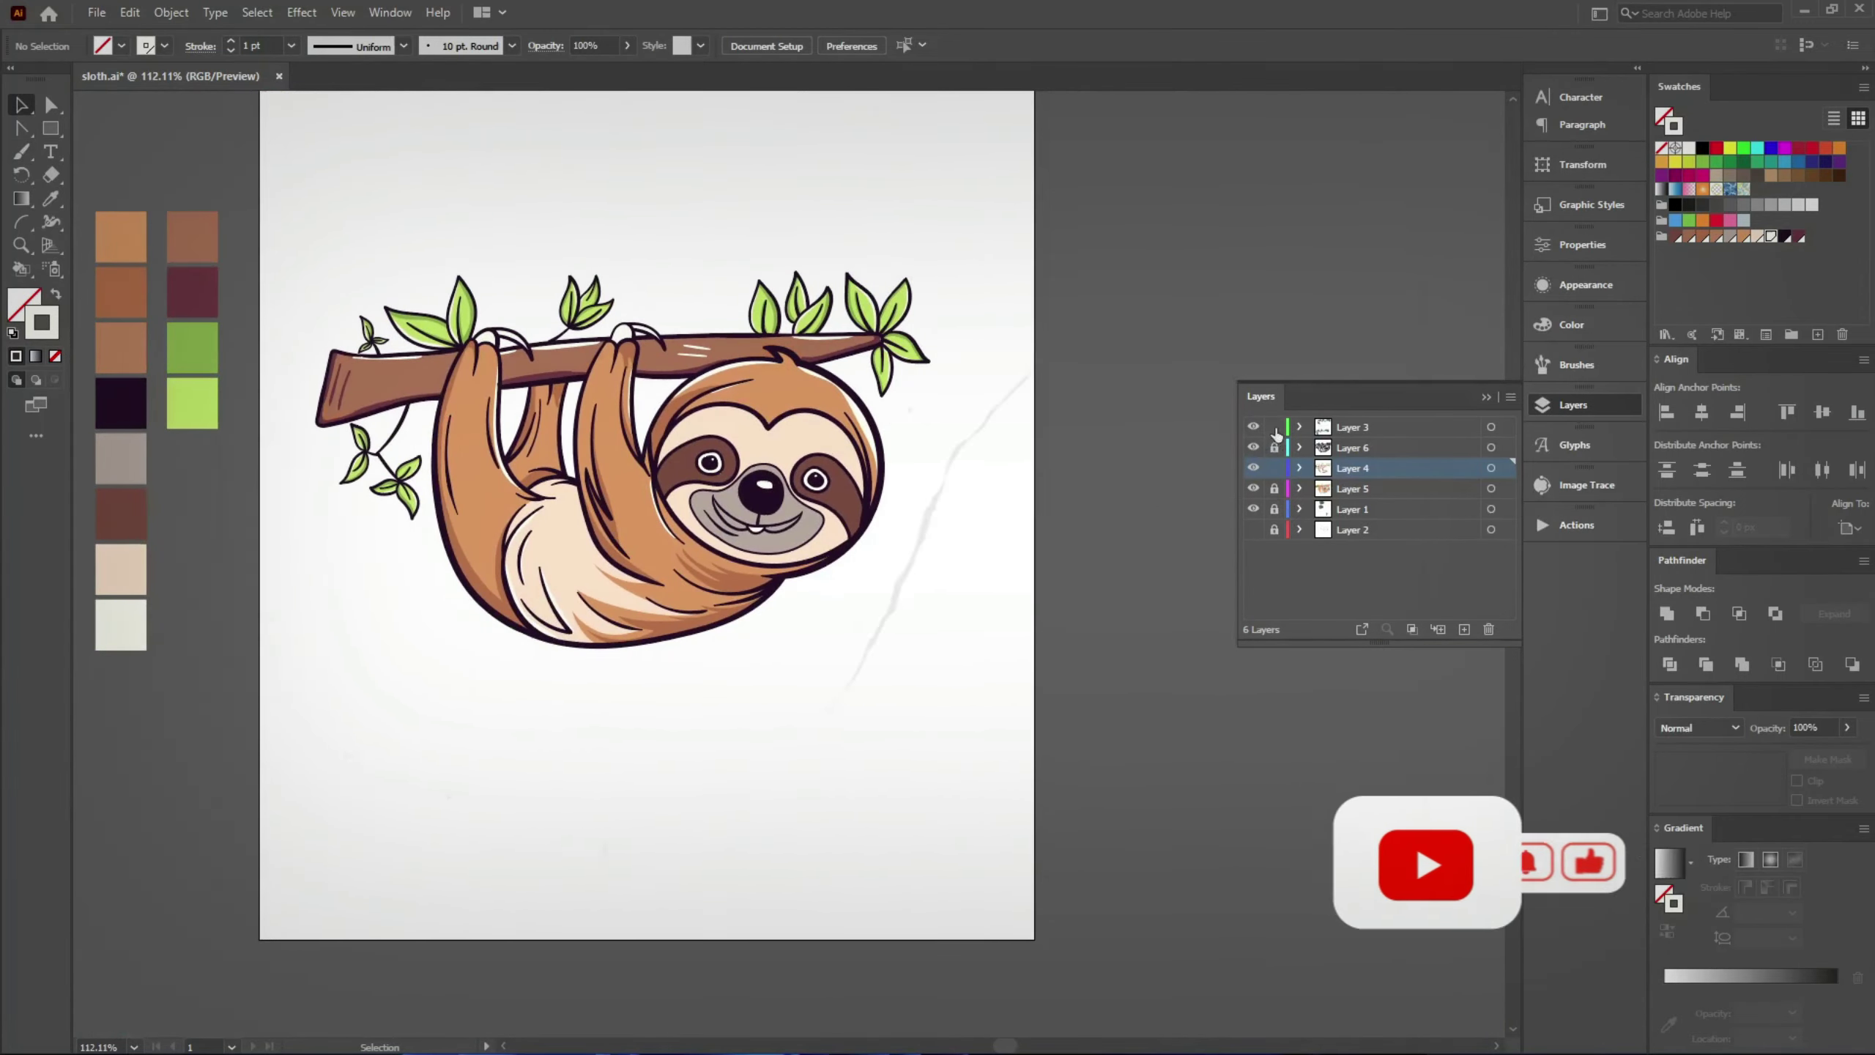
mouse_move(686, 694)
left_mouse_down()
mouse_move(778, 620)
mouse_move(825, 531)
left_mouse_up()
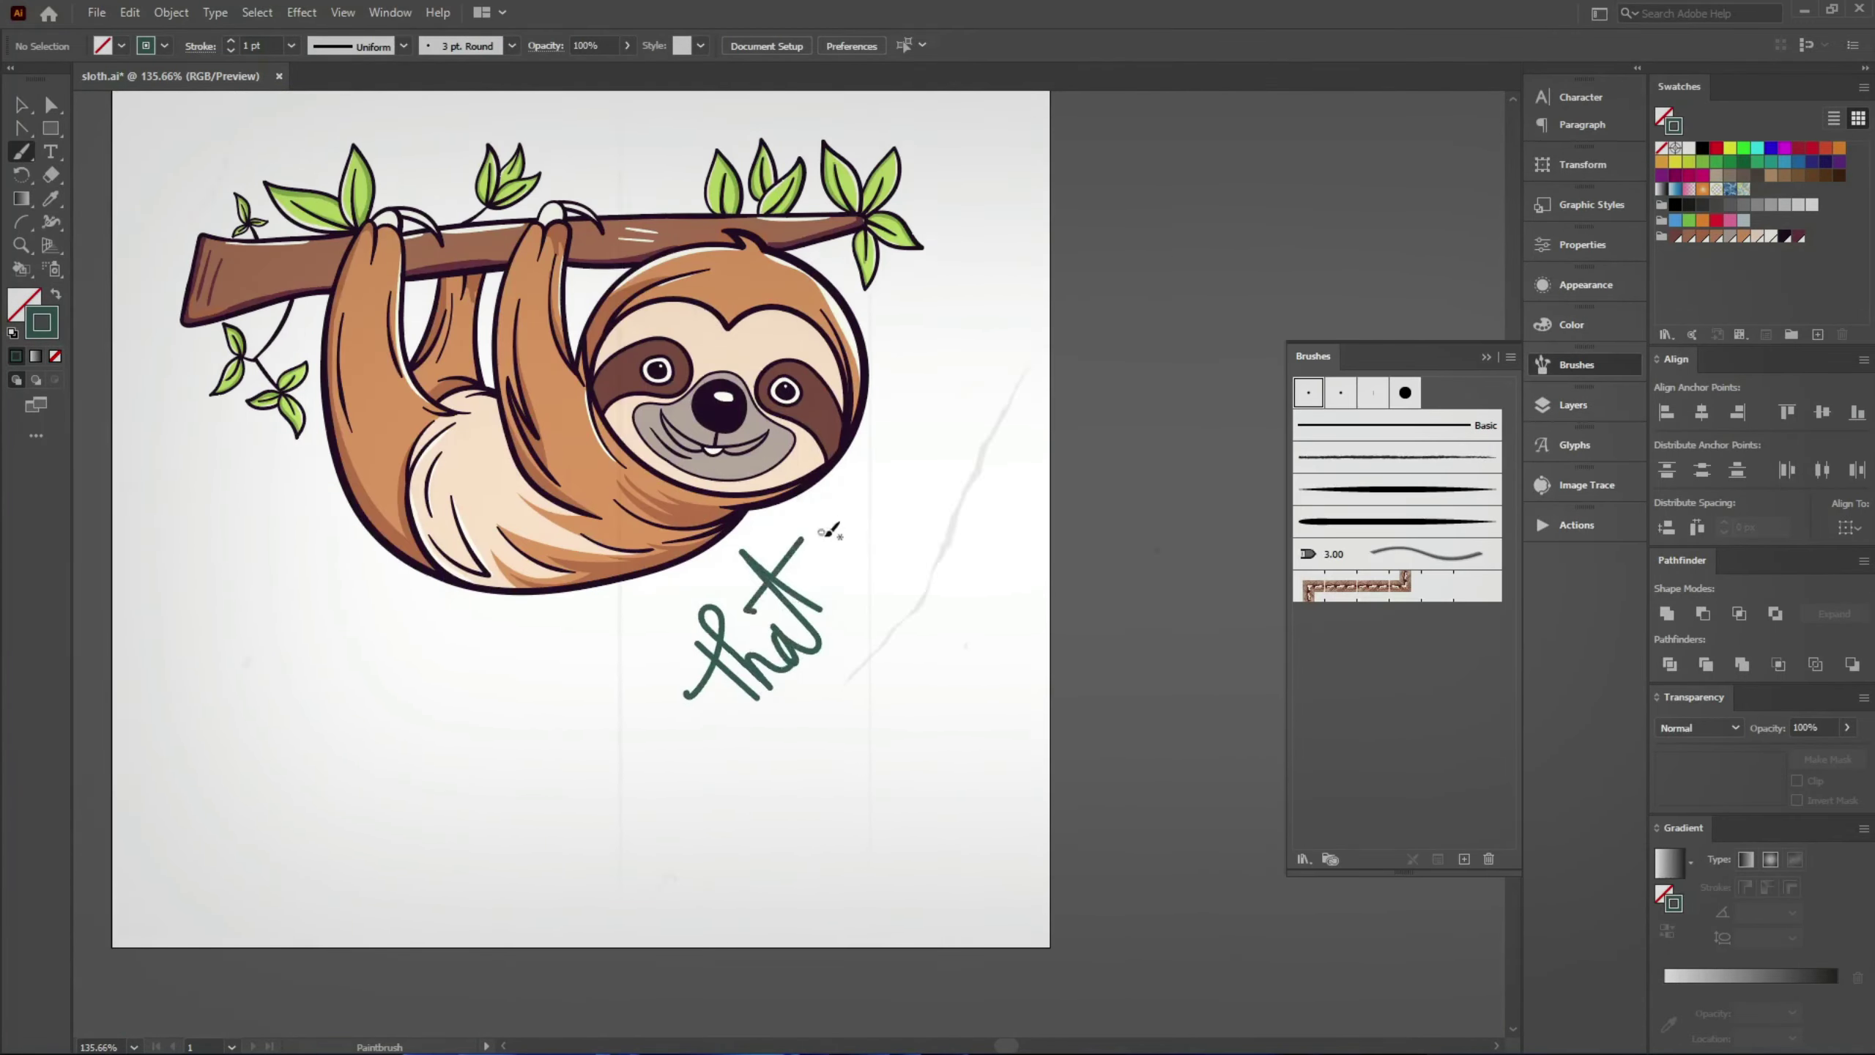
scroll(854, 698, "down", 2)
left_click_drag(780, 672, 799, 754)
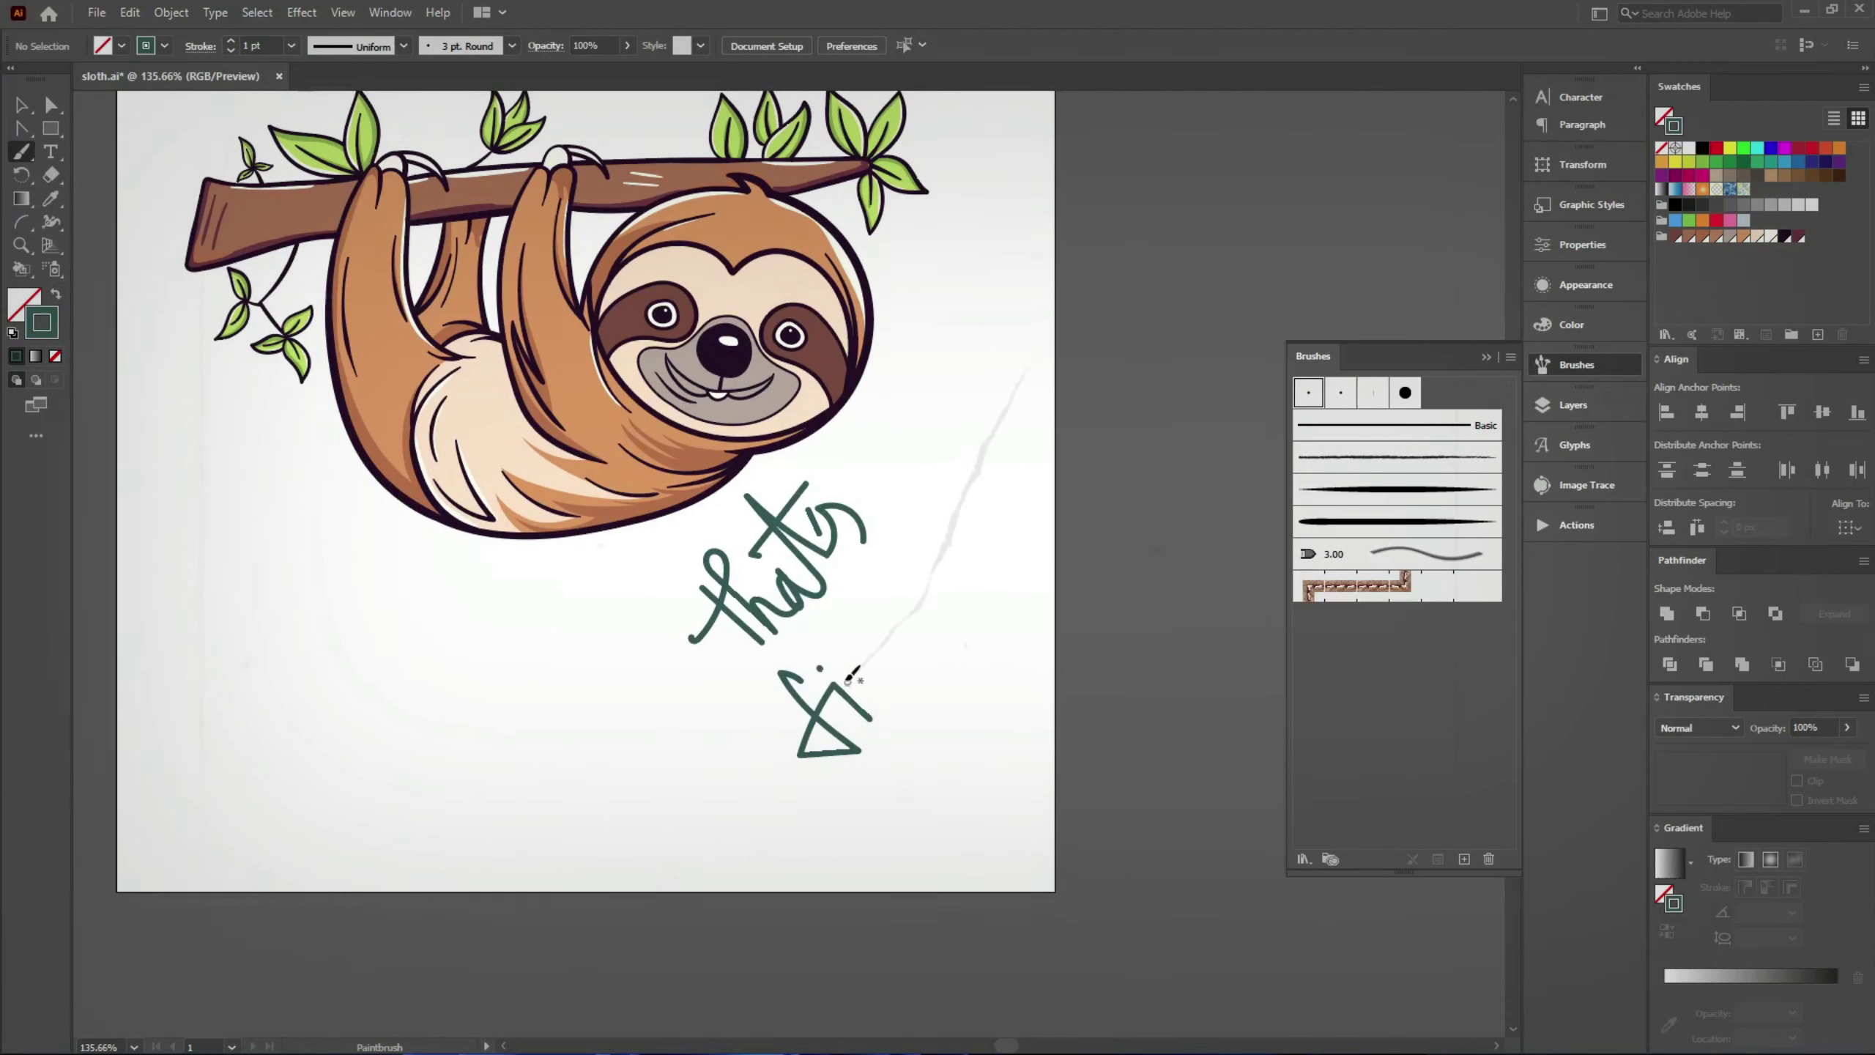
mouse_move(913, 653)
left_mouse_down()
mouse_move(971, 603)
mouse_move(849, 884)
left_mouse_up()
left_click_drag(746, 760, 835, 901)
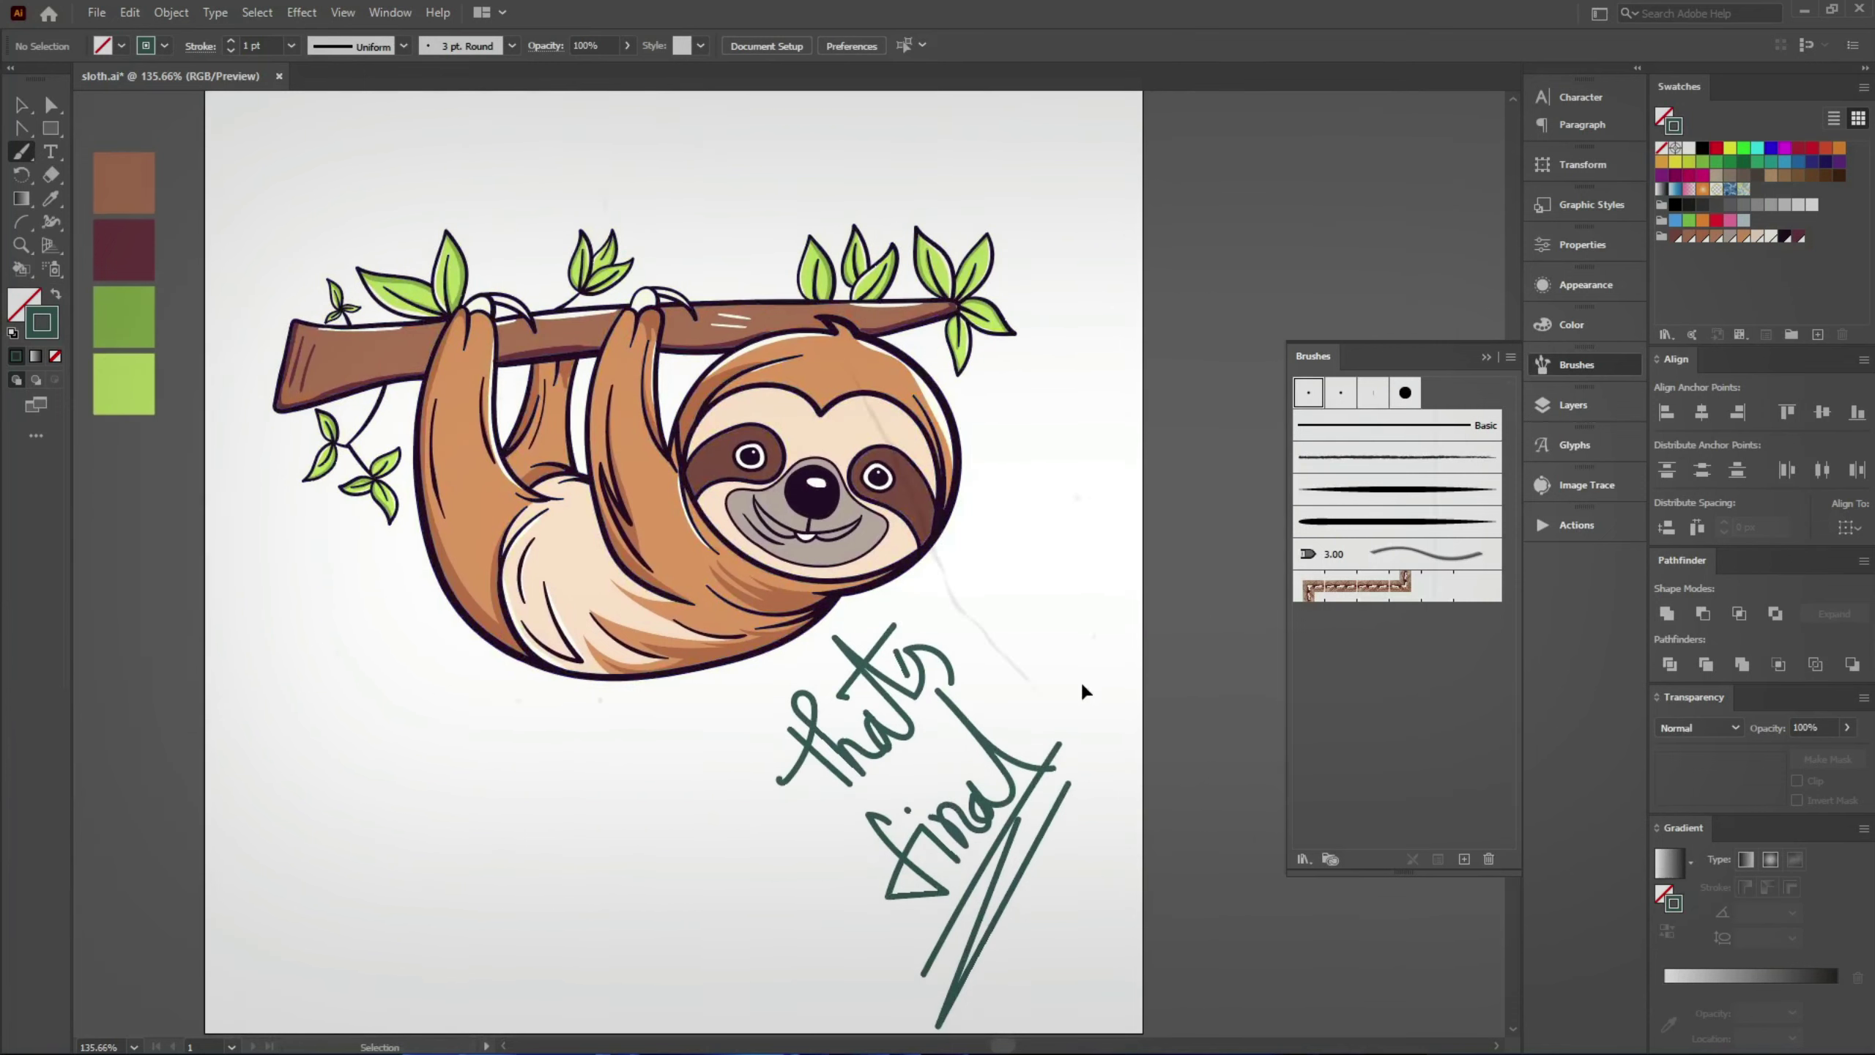